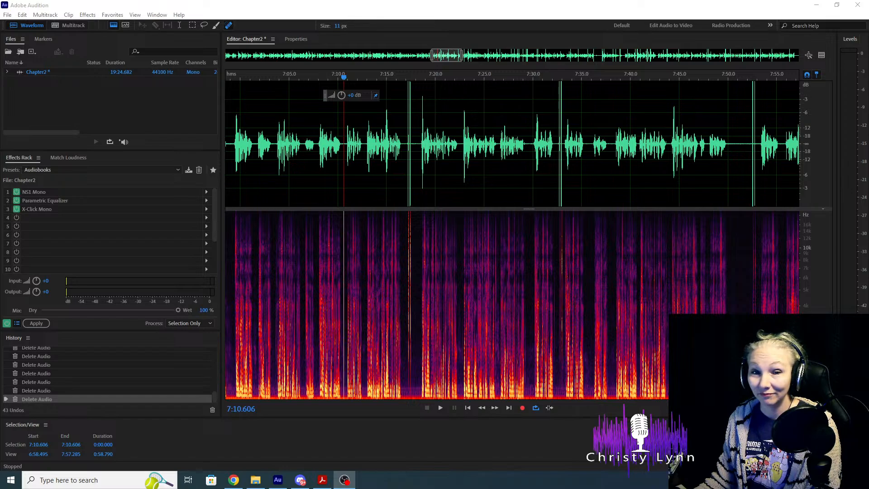
Play the narration from 7:10.606 and examine the waveform for the click spikes that flag recording mistakes.
click(311, 10)
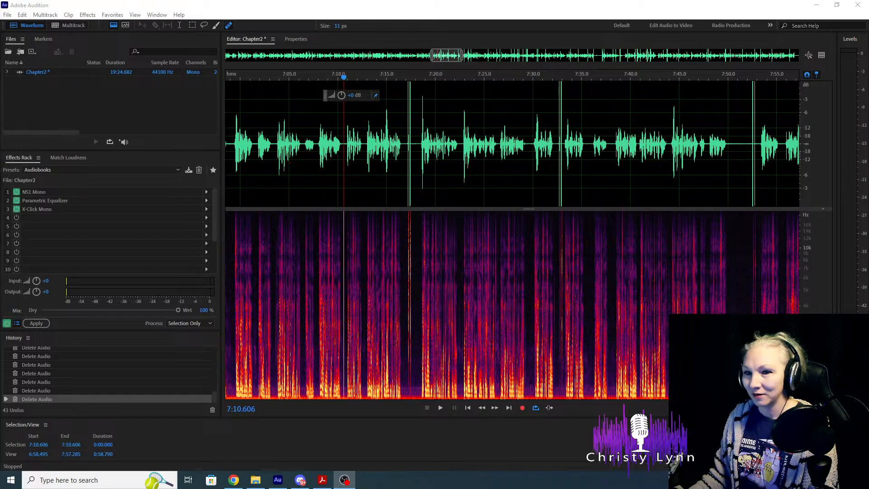
click(339, 153)
key(space)
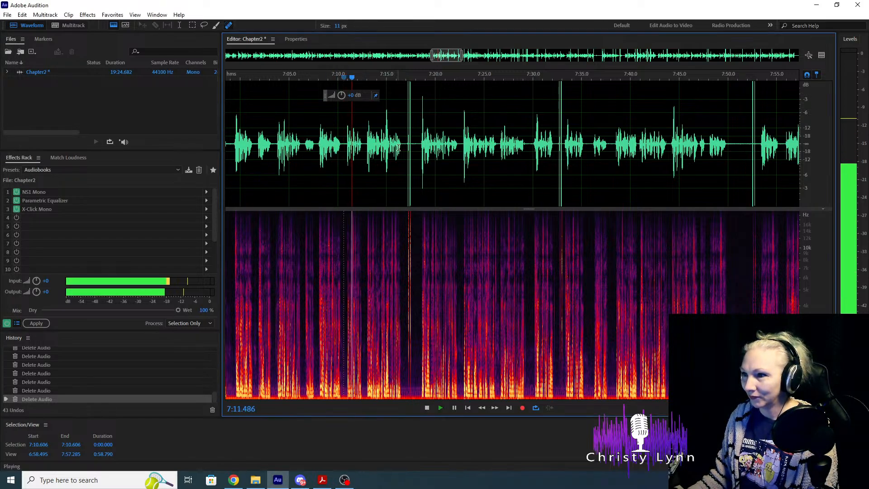
key(space)
scroll(380, 156, up, 4)
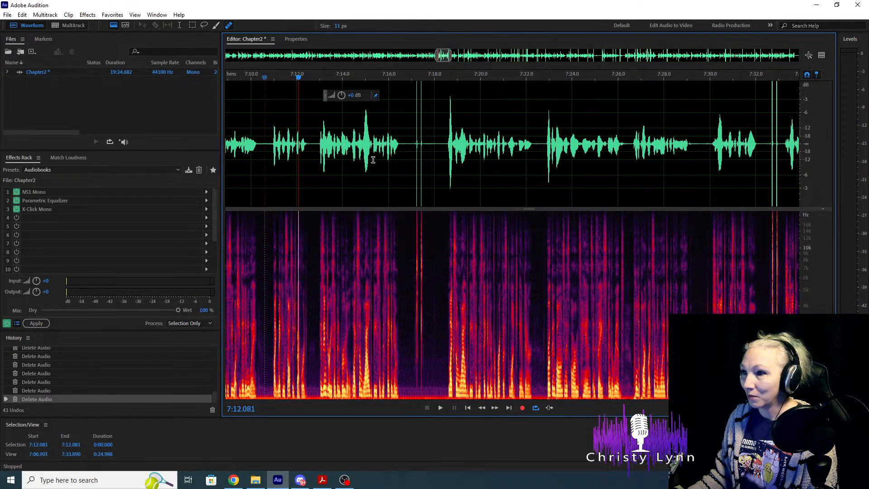
scroll(367, 162, up, 1)
scroll(360, 164, down, 3)
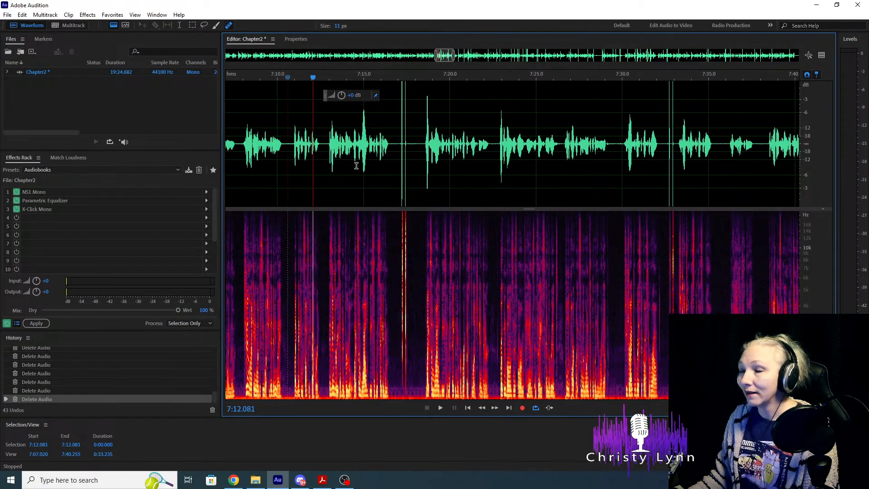
scroll(356, 166, down, 8)
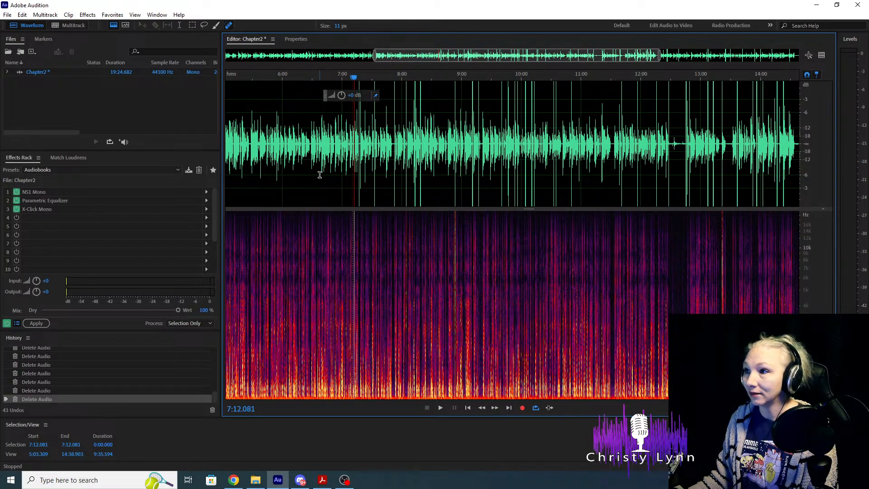
scroll(327, 172, up, 5)
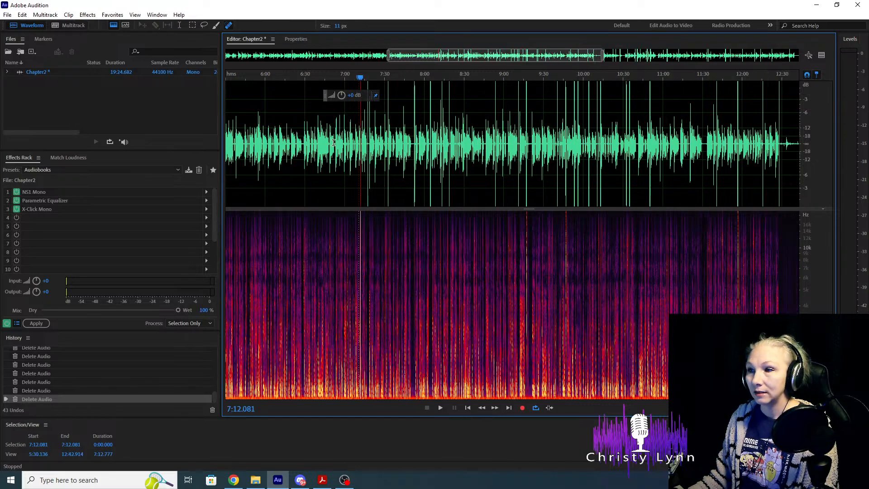
scroll(467, 164, up, 4)
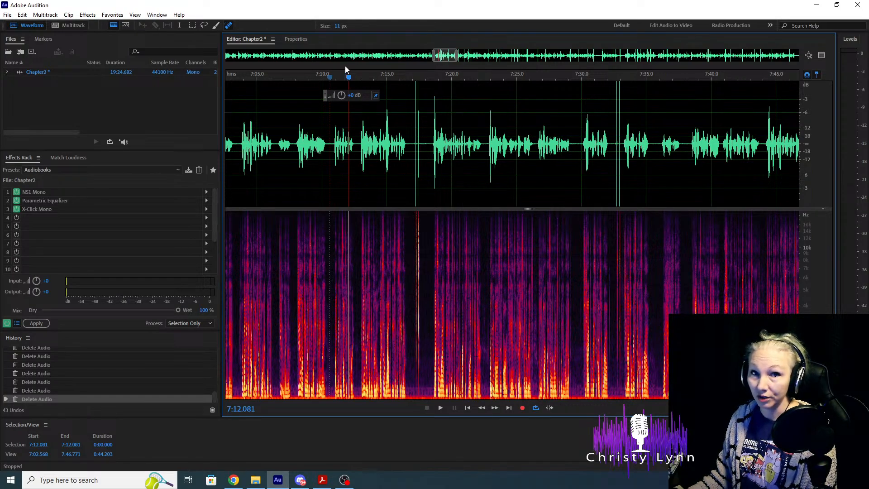
Add a cue marker at 7:12.081 and delete it again.
key(m)
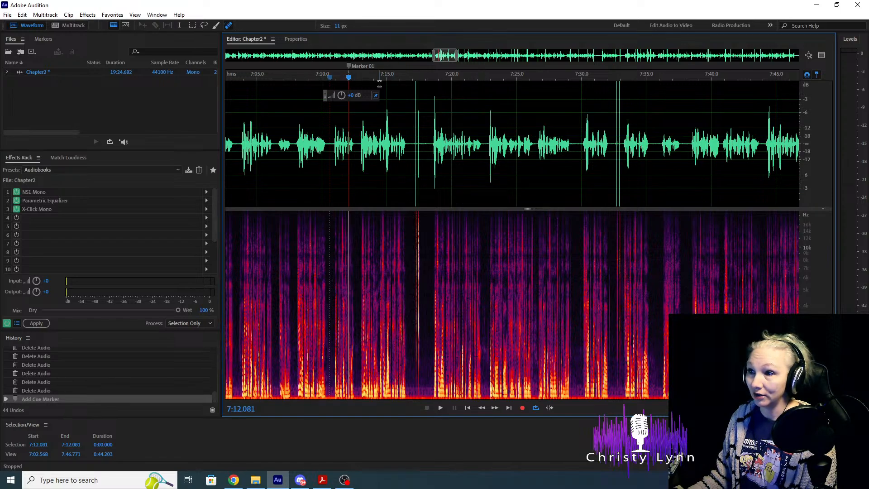
right_click(349, 66)
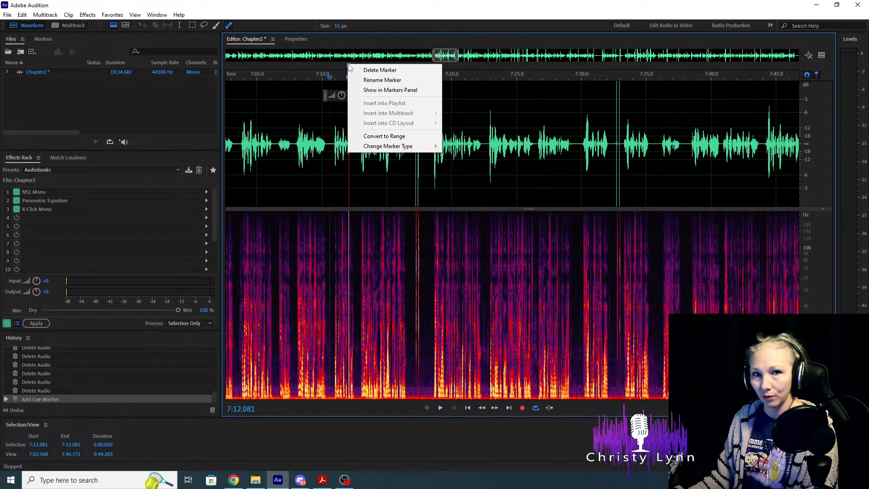
click(306, 64)
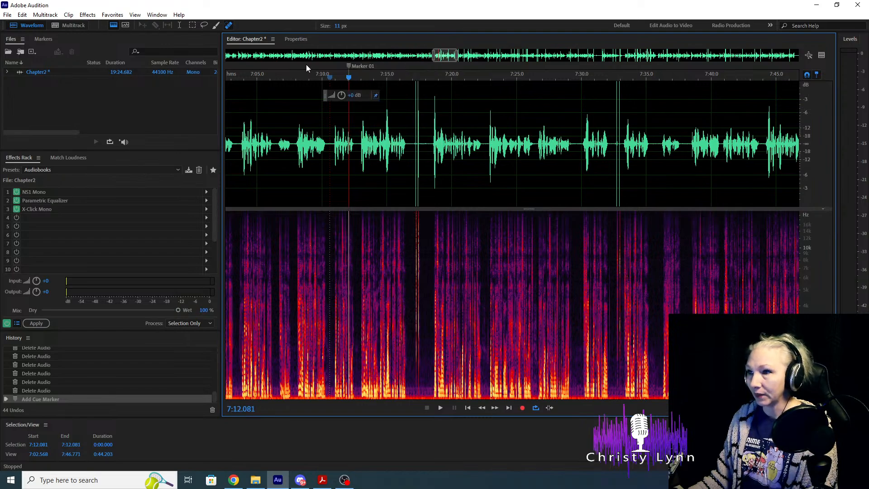
right_click(351, 67)
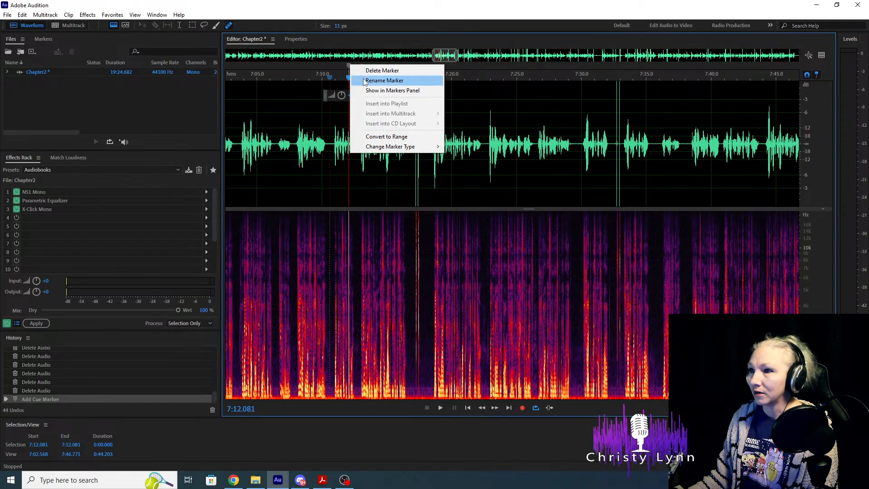
click(381, 70)
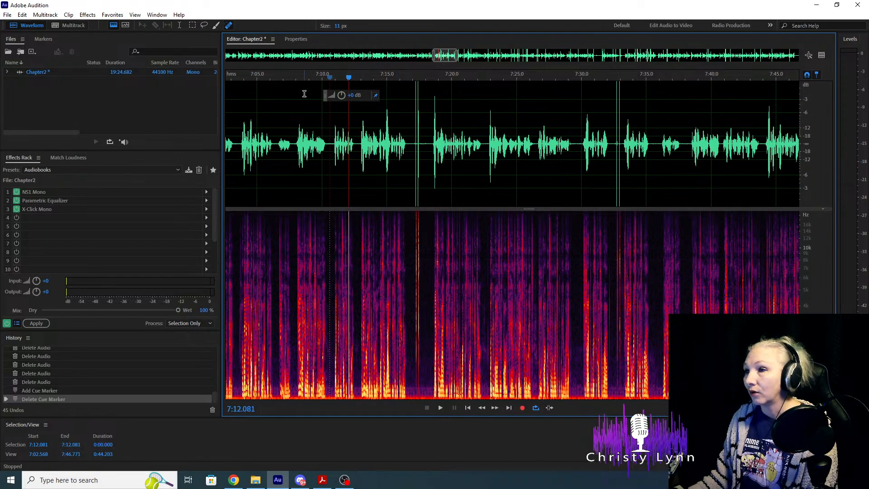
Listen to the phrase from about 7:12.8 ahead of the double click spike and its retake to locate the cut point.
click(162, 90)
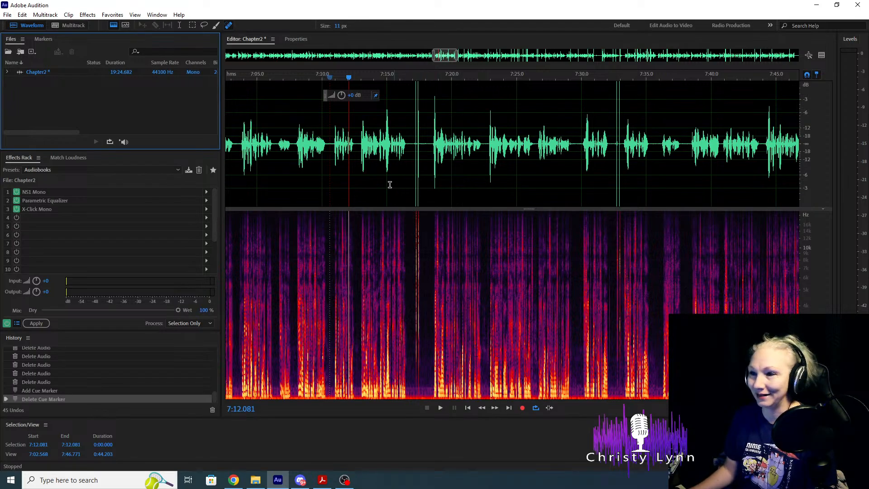
click(358, 144)
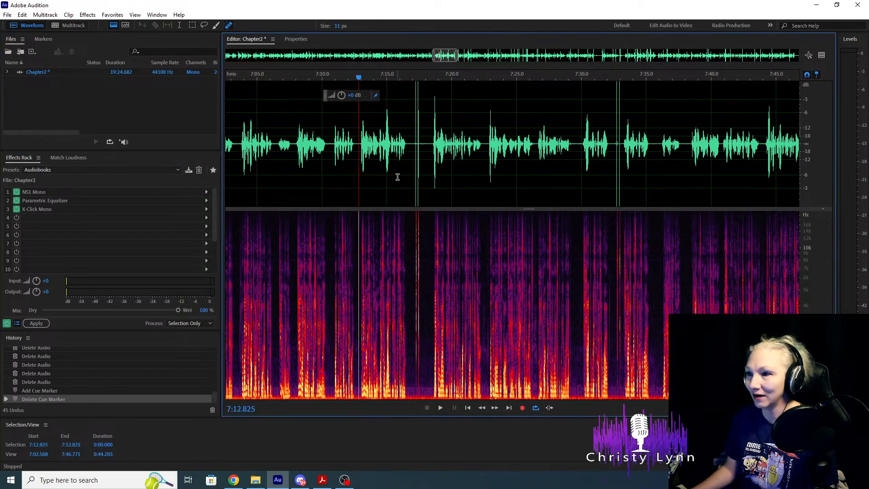
key(space)
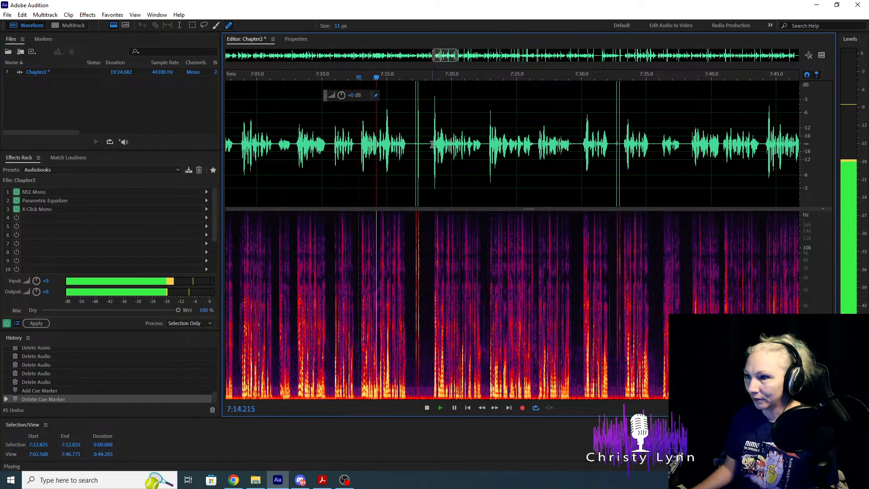
click(430, 183)
click(360, 155)
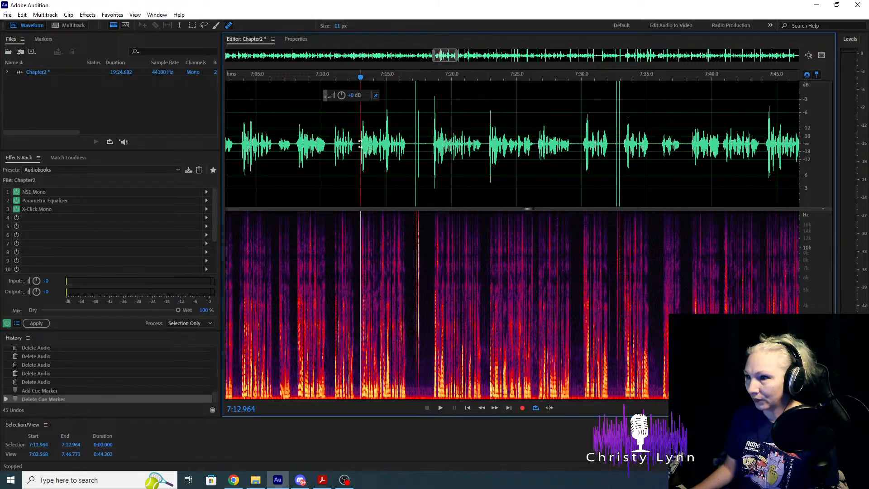
scroll(382, 154, up, 3)
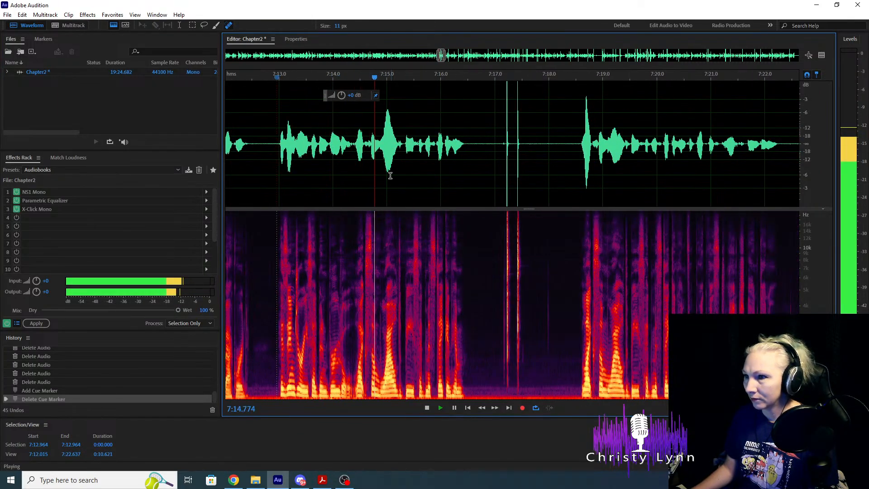
key(space)
click(354, 144)
key(space)
key(space)
Delete the faulty take with its click spikes, from 7:14.370 to 7:18.600, up to the start of the retake.
scroll(354, 151, up, 3)
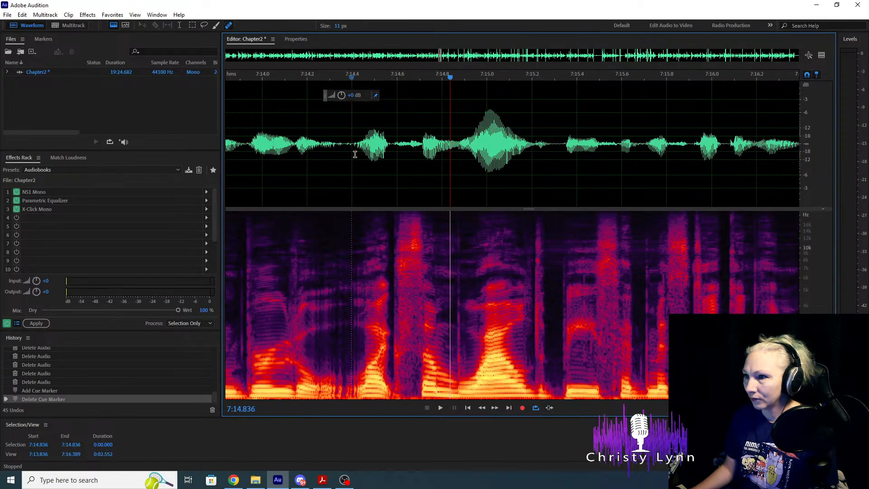
drag(346, 143, 559, 151)
scroll(373, 149, down, 4)
scroll(566, 149, up, 4)
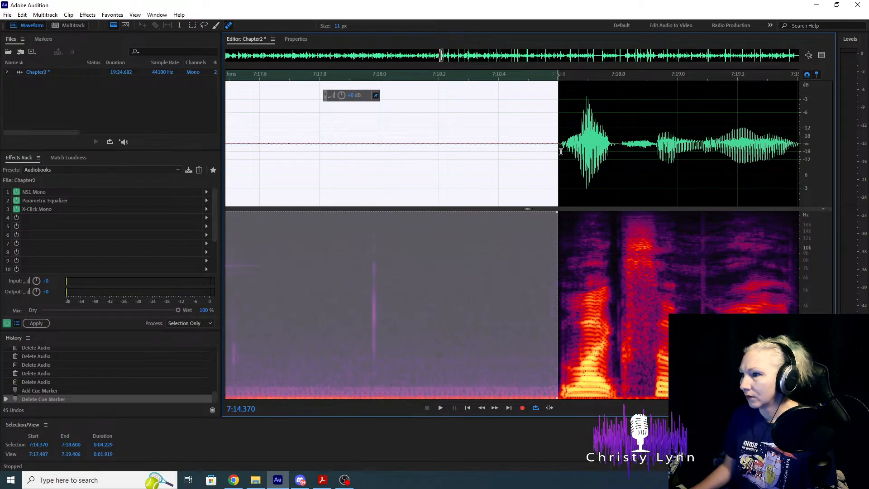
scroll(404, 258, down, 4)
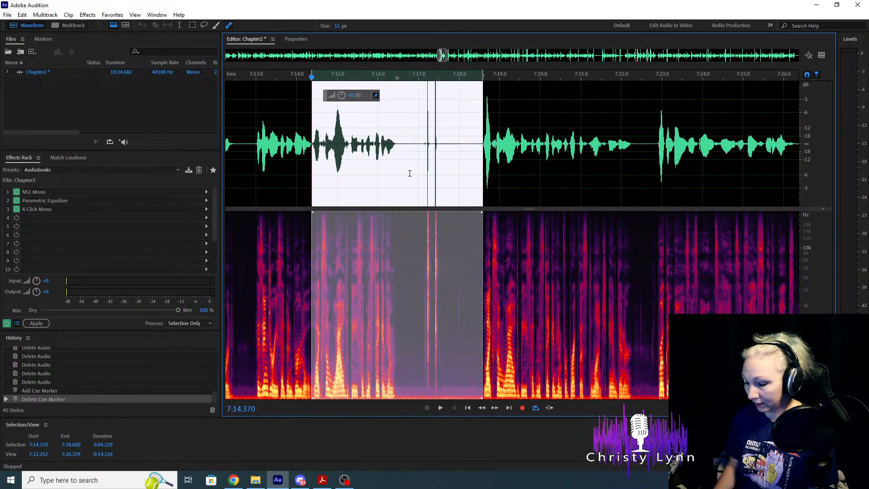
key(Delete)
Play back the join from 7:13.300 and lower the amplitude of the loud peak at about 7:14.5.
click(268, 138)
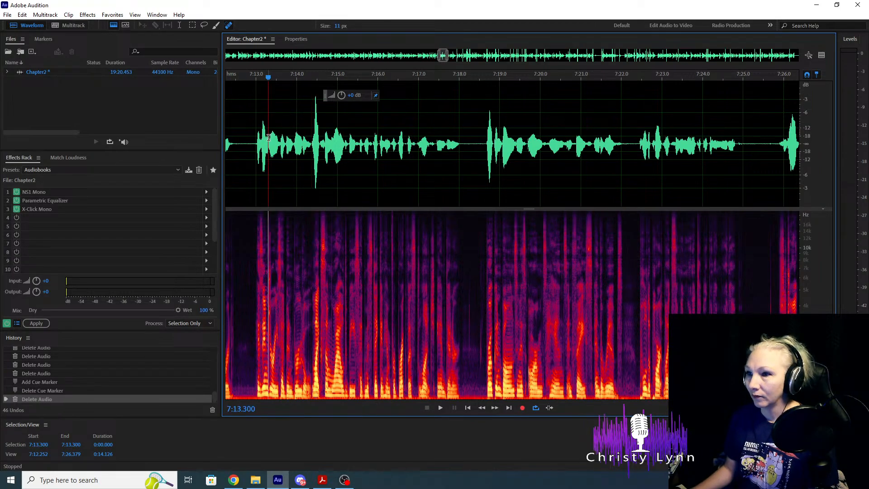
key(space)
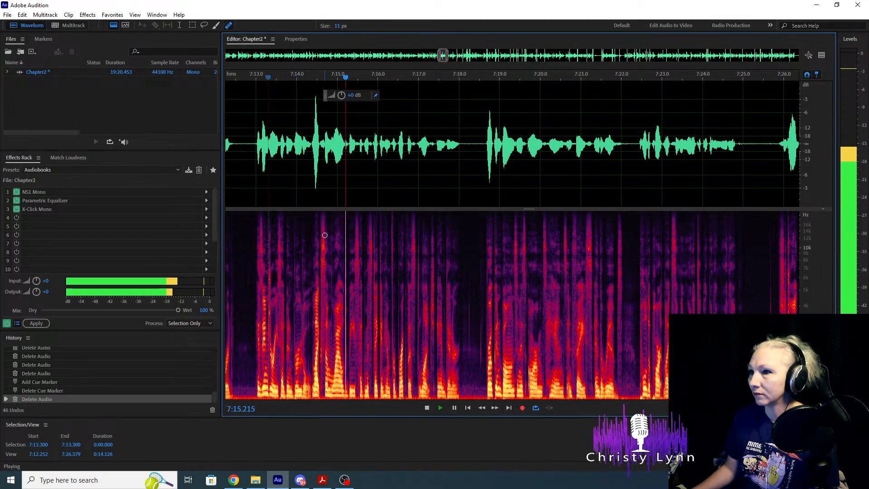
key(space)
scroll(307, 136, up, 3)
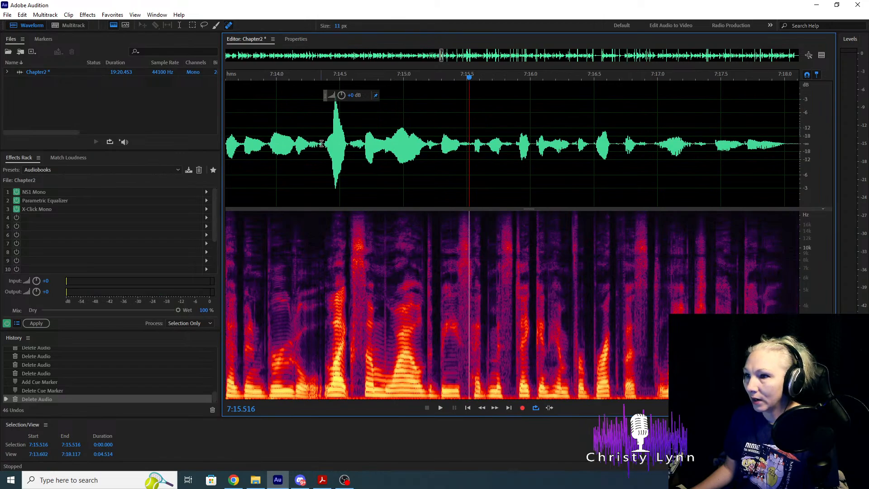
drag(323, 143, 324, 97)
scroll(458, 156, down, 2)
Replay the passage from 7:13.000 and further reduce the amplitude of the word between 7:14.382 and 7:14.564.
click(327, 142)
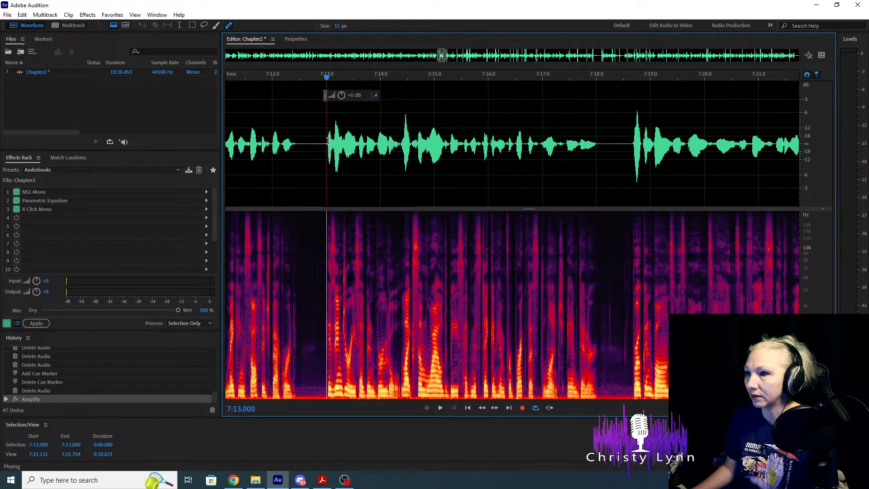
key(space)
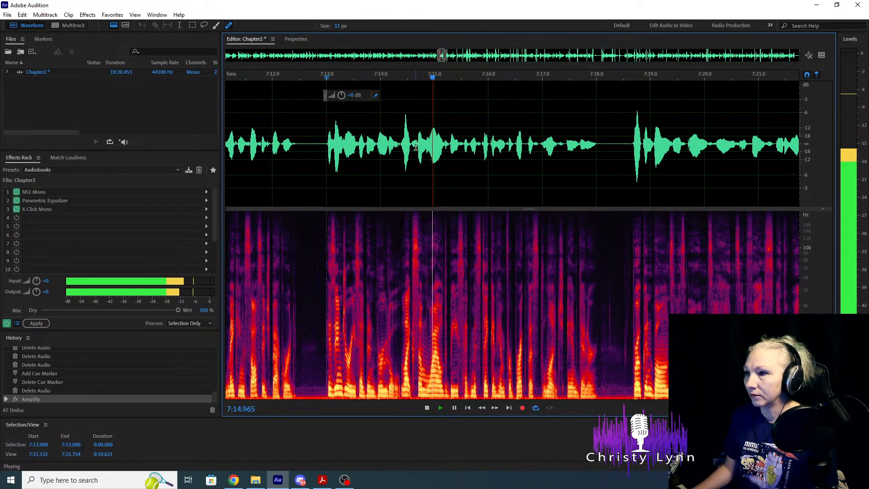
key(space)
scroll(414, 149, up, 2)
click(384, 142)
drag(385, 142, 406, 141)
drag(341, 94, 330, 95)
scroll(421, 136, down, 2)
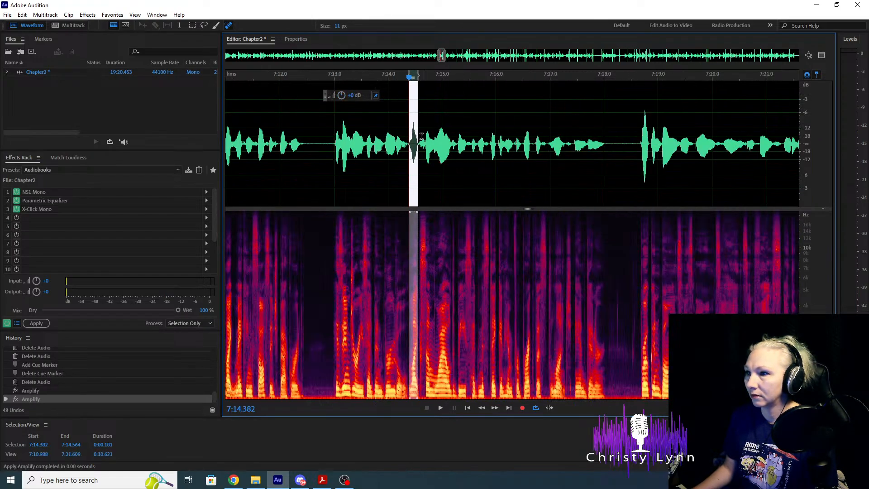
Play the repaired passage from 7:13.000 to check how the levelled edit sounds.
click(333, 137)
key(space)
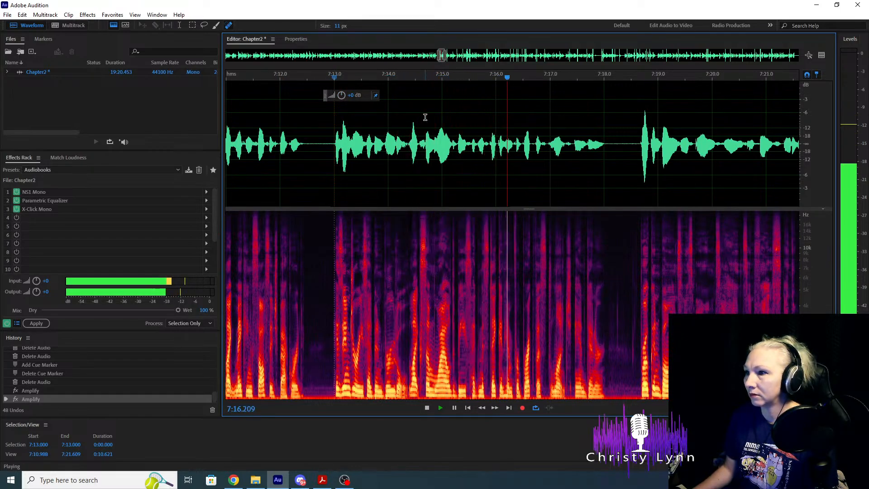
key(space)
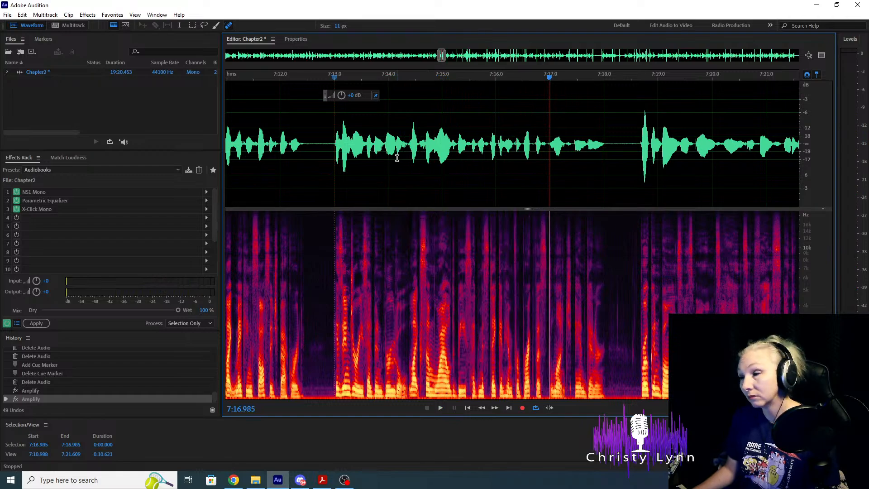
Find the click spikes near 7:28.6 and play the takes before and after them, from 7:25.831 and about 7:29.
scroll(397, 157, down, 3)
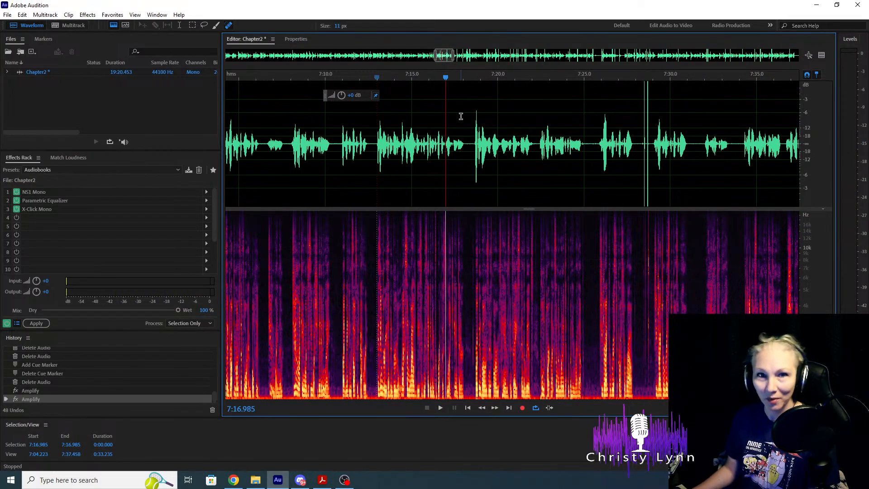
scroll(390, 165, up, 3)
scroll(521, 169, right, 5)
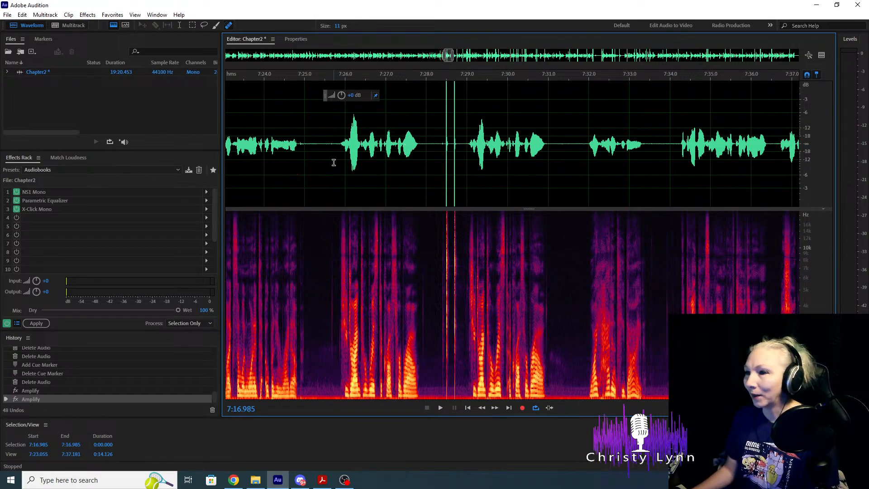
click(338, 144)
key(space)
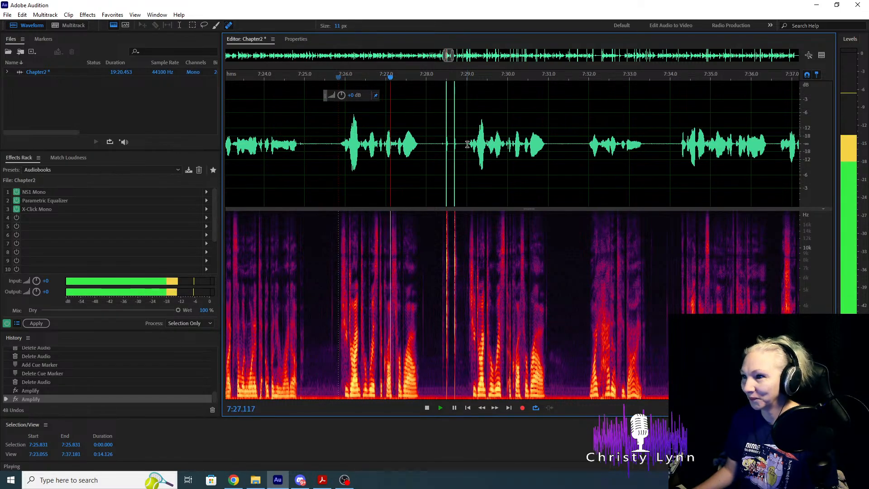
click(467, 161)
key(space)
Replay the original take from 7:25.821 and the retake from 7:29.000 to compare the two readings.
scroll(464, 156, up, 2)
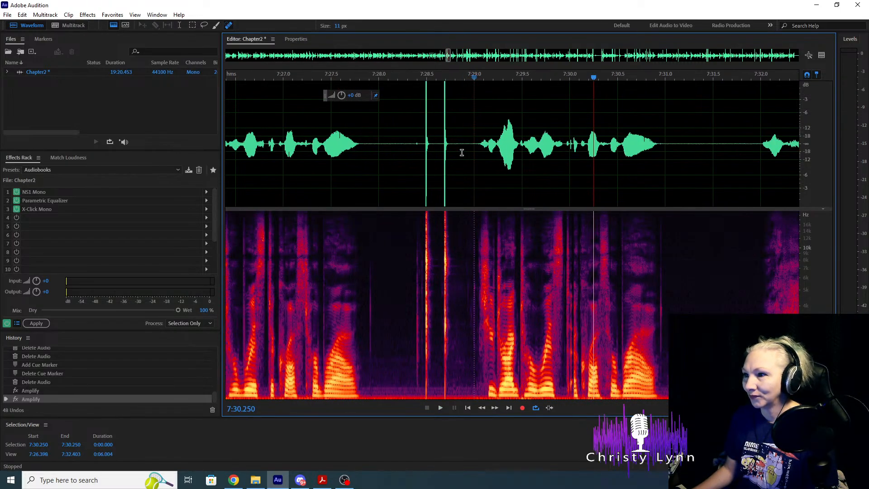
scroll(462, 152, down, 2)
click(297, 144)
key(space)
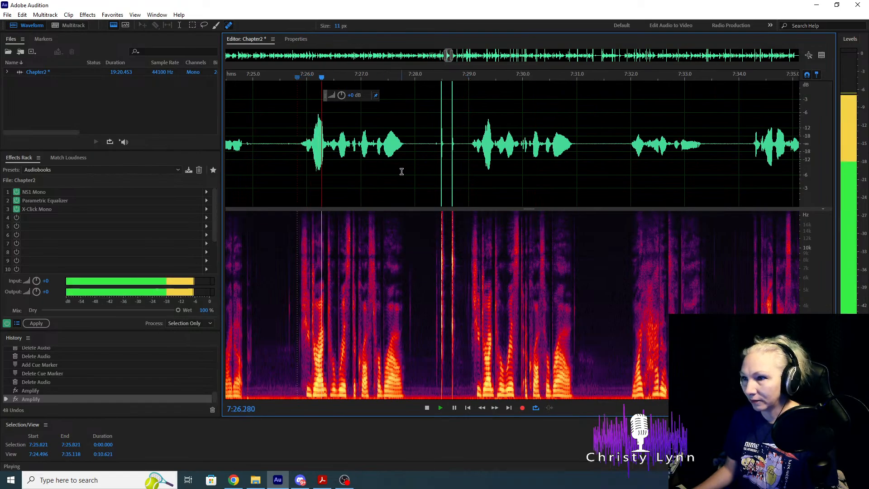
key(space)
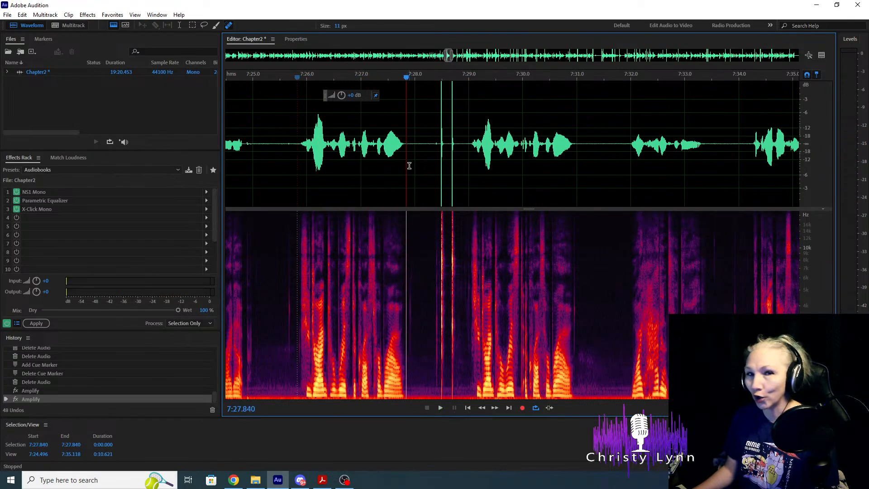
click(469, 143)
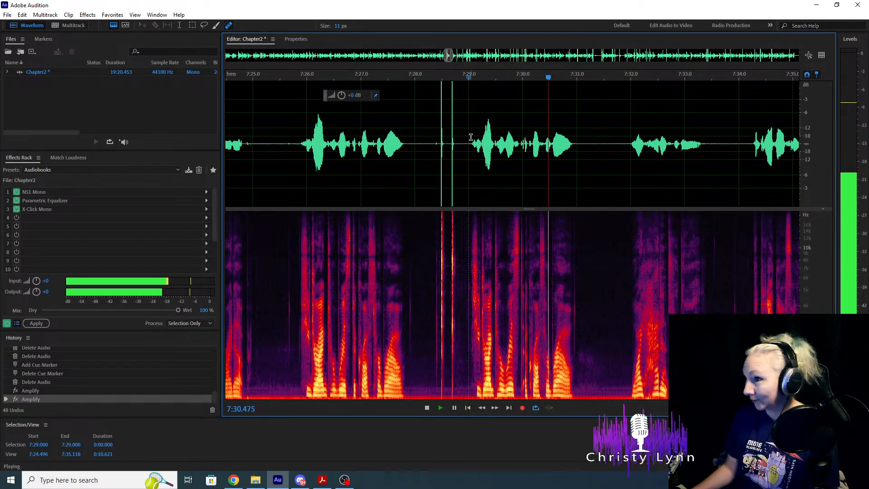
key(space)
Delete the faulty take and its click spikes, from 7:25.848 to the retake's start at 7:29.000.
scroll(464, 171, up, 2)
scroll(464, 170, up, 1)
scroll(465, 163, down, 1)
scroll(384, 175, up, 1)
scroll(319, 177, down, 1)
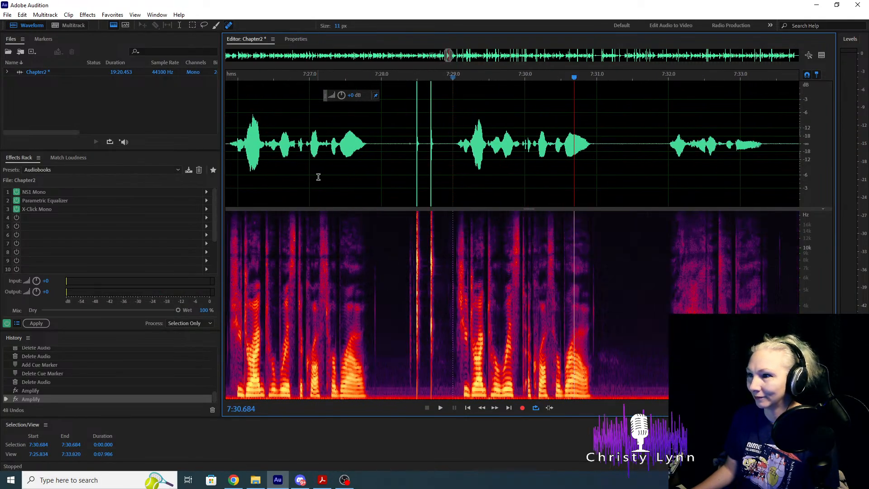
drag(455, 144, 281, 149)
scroll(234, 199, up, 5)
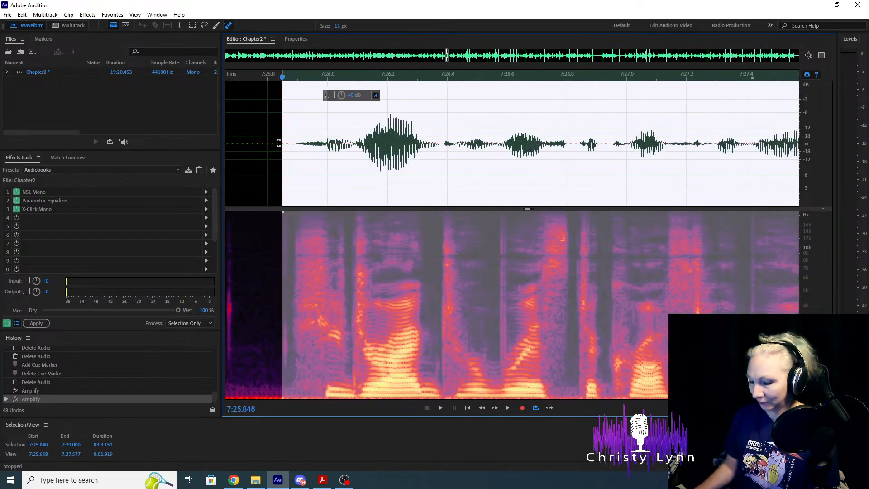
key(Delete)
Find the click spikes after 7:45 and compare the retake from 7:46.000 with the original phrase from 7:40.632.
scroll(279, 143, down, 5)
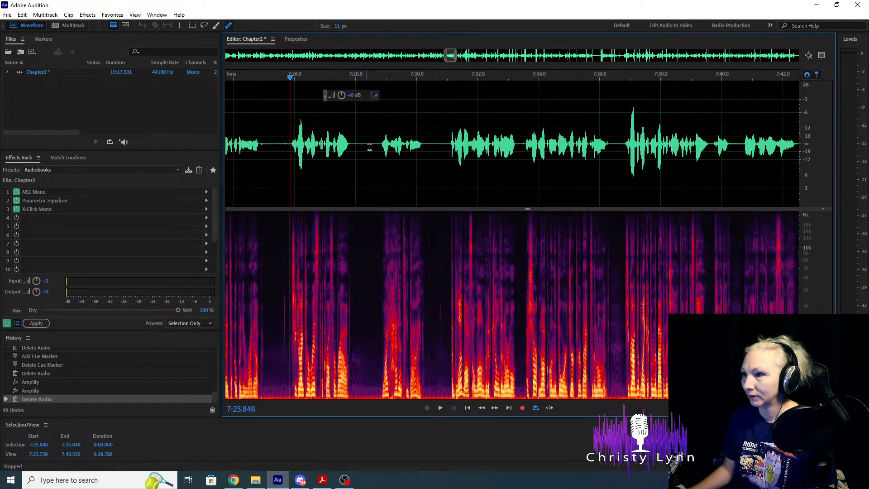
scroll(369, 147, down, 2)
scroll(555, 194, up, 3)
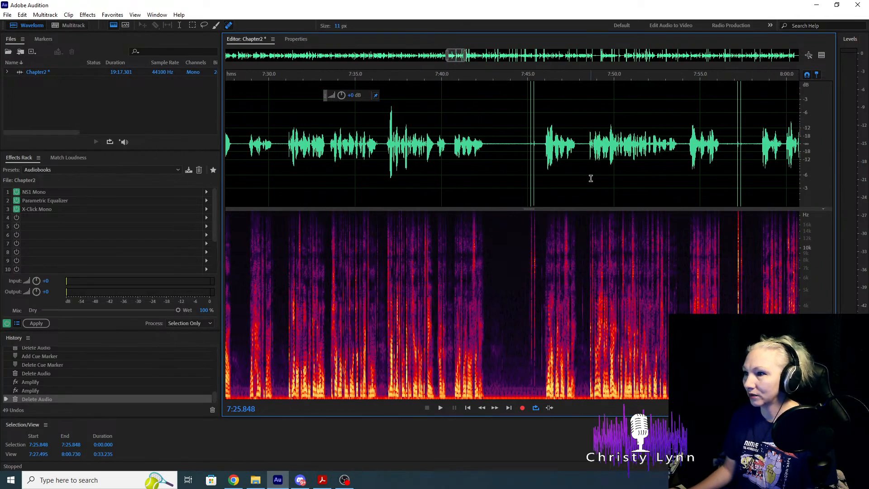
key(space)
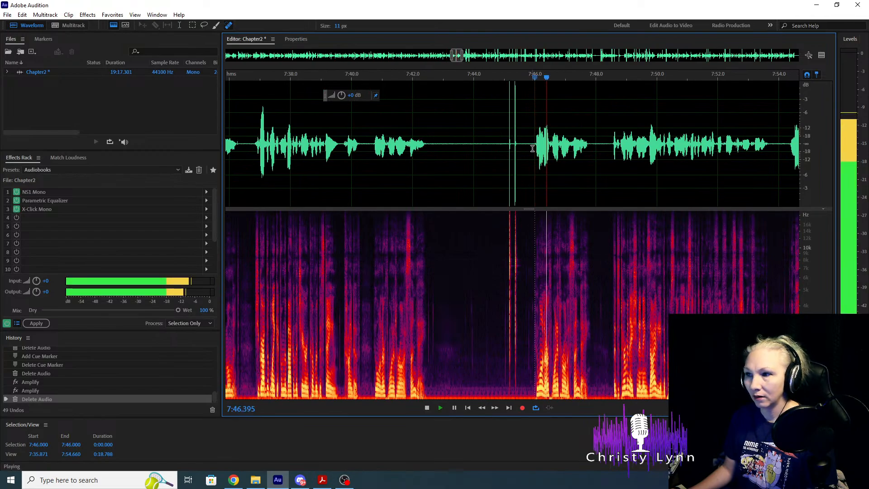
click(372, 156)
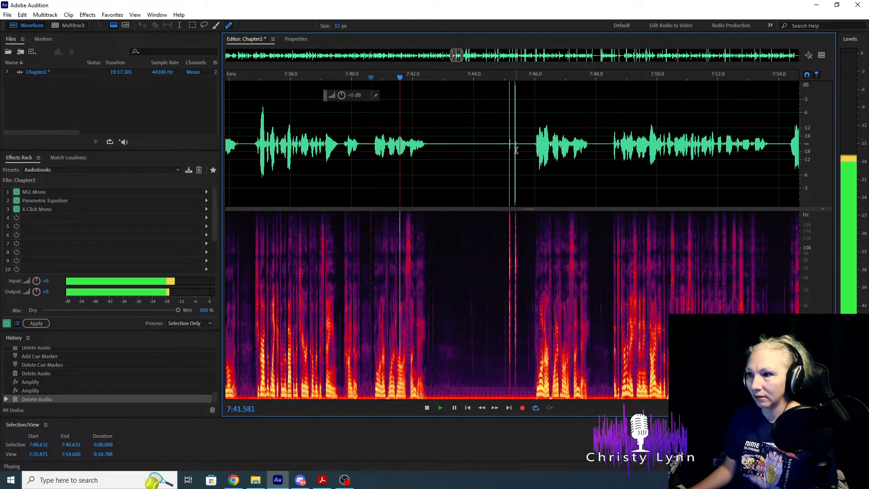
click(371, 144)
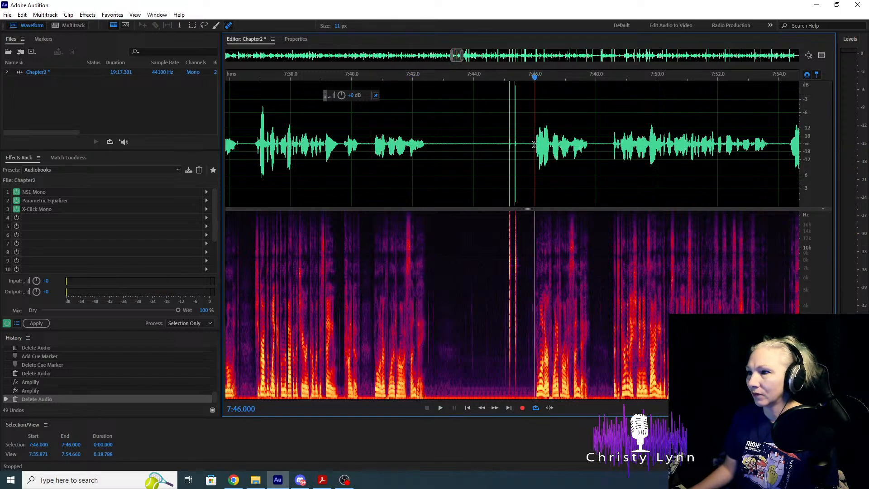
Listen to the retake from 7:46.000, the lead-in from 7:38.140 and the original phrase from 7:40.617.
click(535, 158)
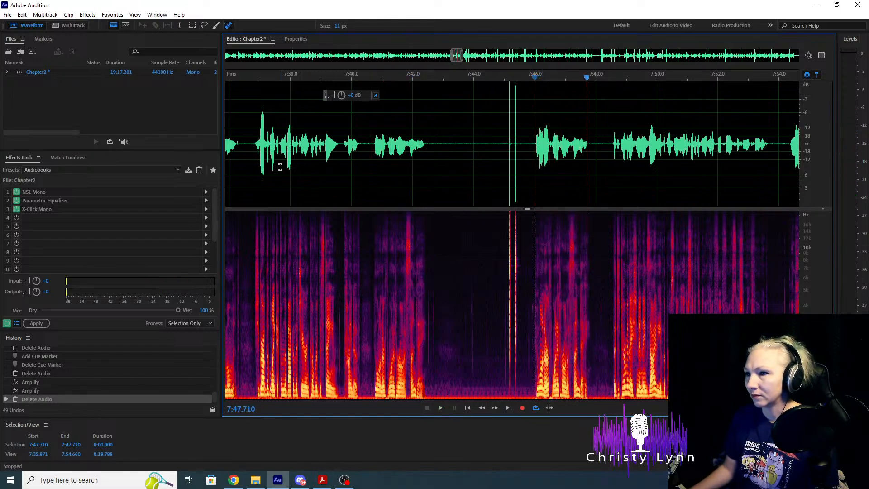
click(294, 157)
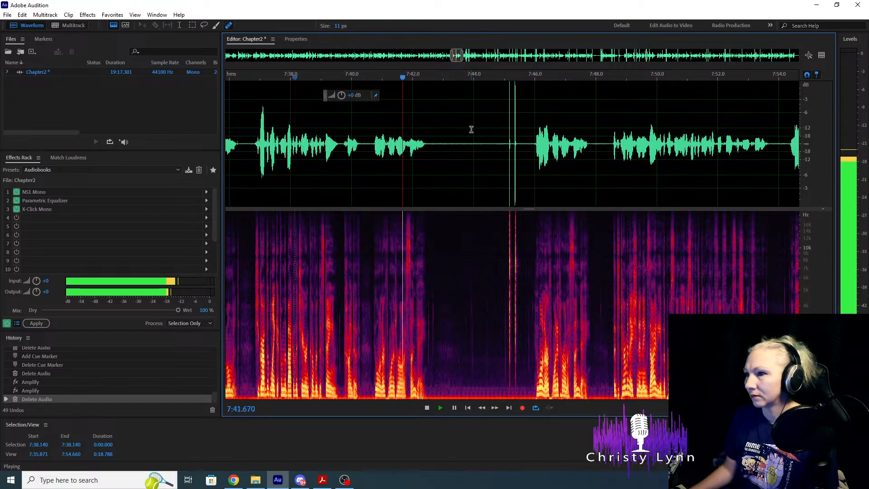
click(534, 145)
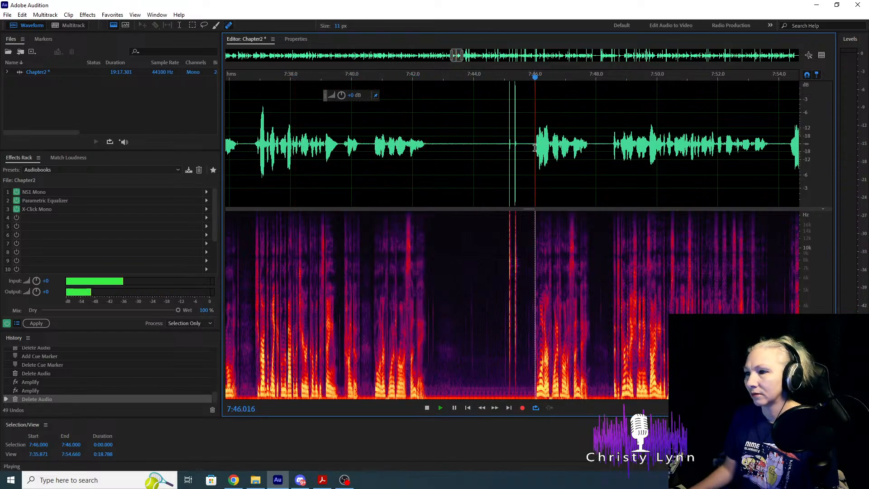
click(370, 174)
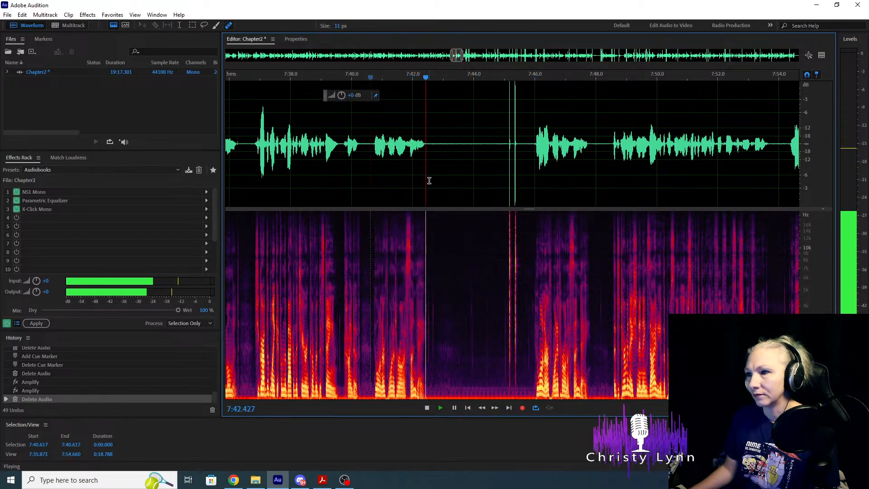
key(space)
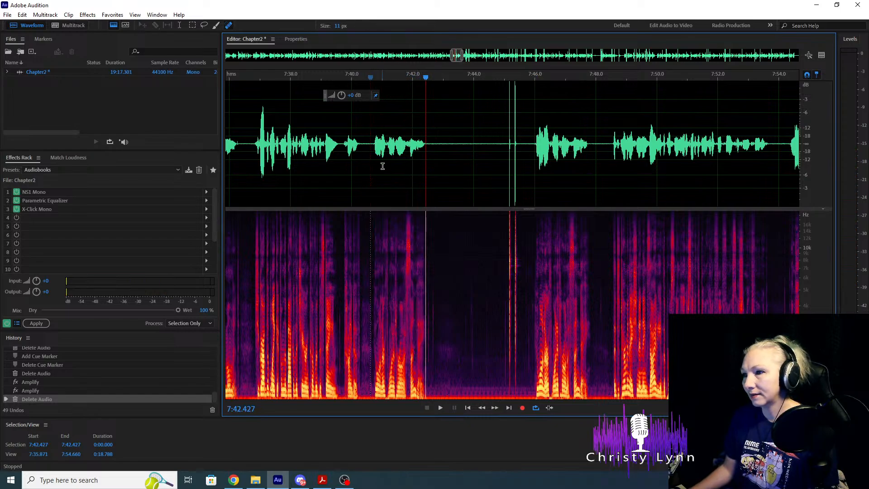
Play the start of the phrase at about 7:48.5, and replay the original phrase from 7:40.676.
click(612, 144)
key(space)
key(space)
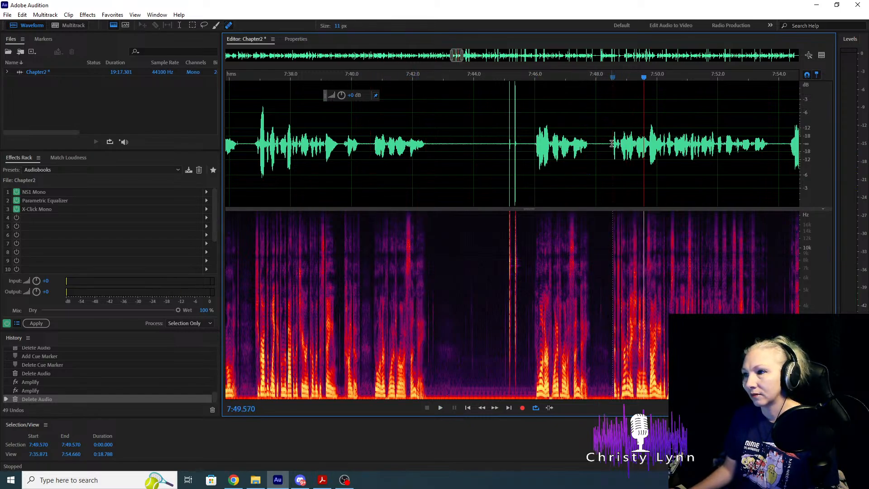
drag(611, 143, 457, 157)
click(348, 137)
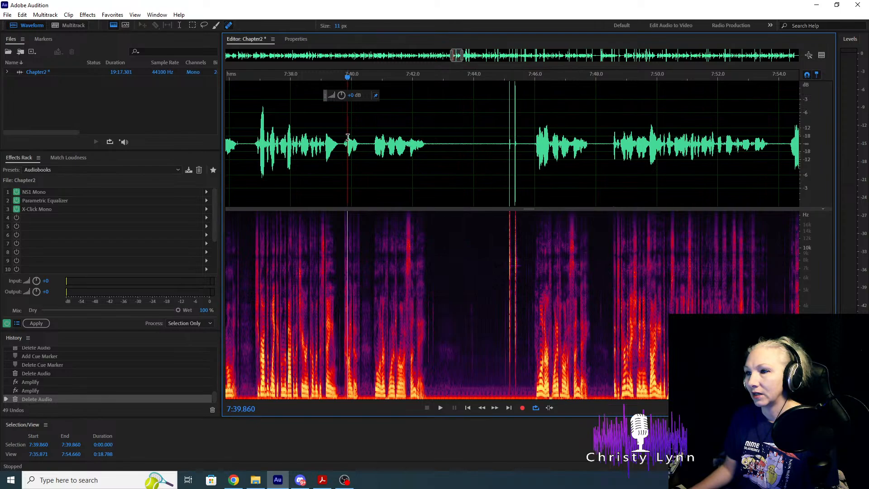
click(372, 141)
key(space)
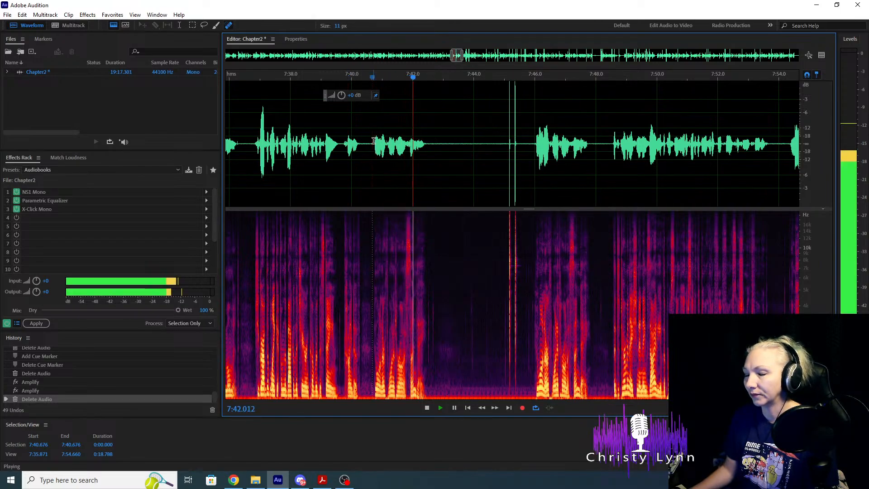
key(space)
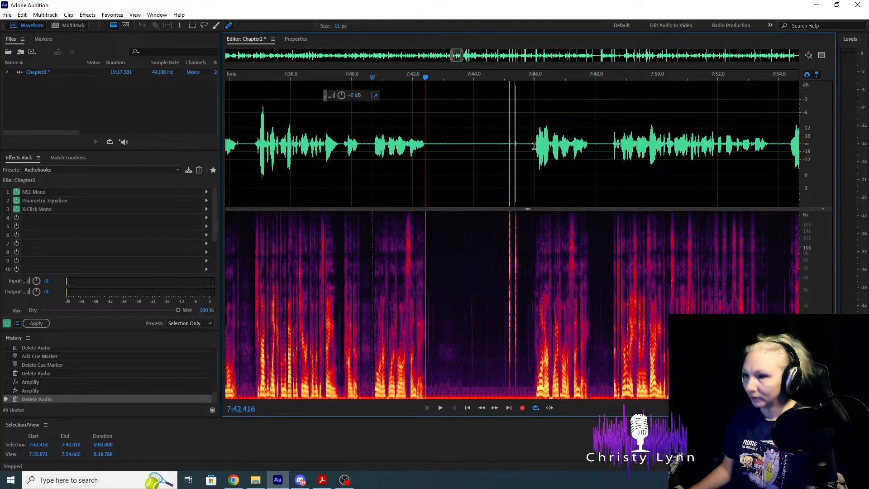
Compare the loudness of the original phrase from 7:40.691 with the retake from 7:46.000.
click(378, 139)
key(space)
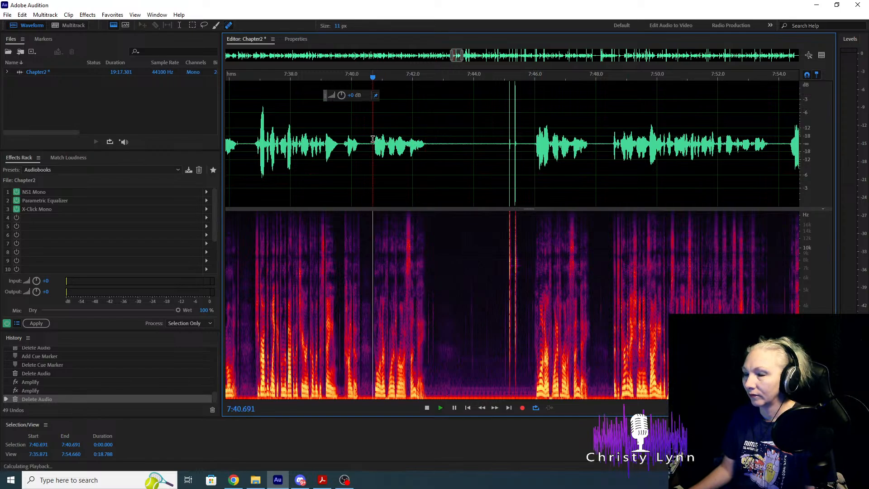
key(space)
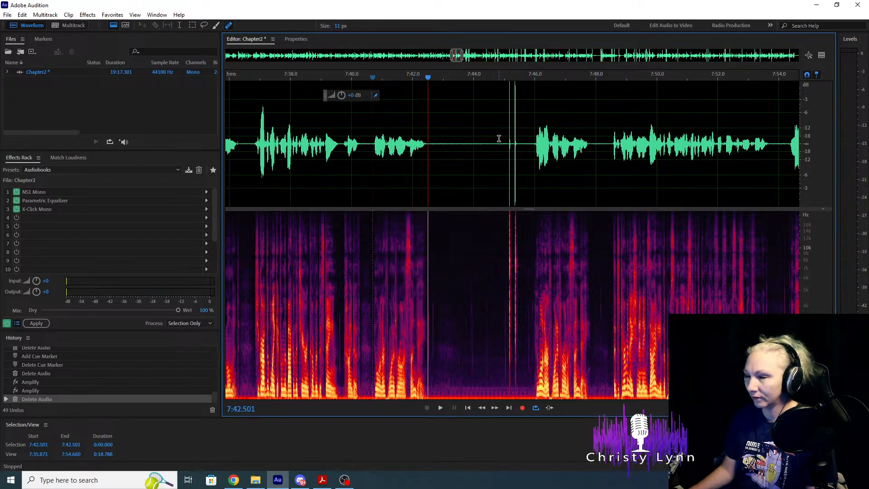
click(533, 140)
key(space)
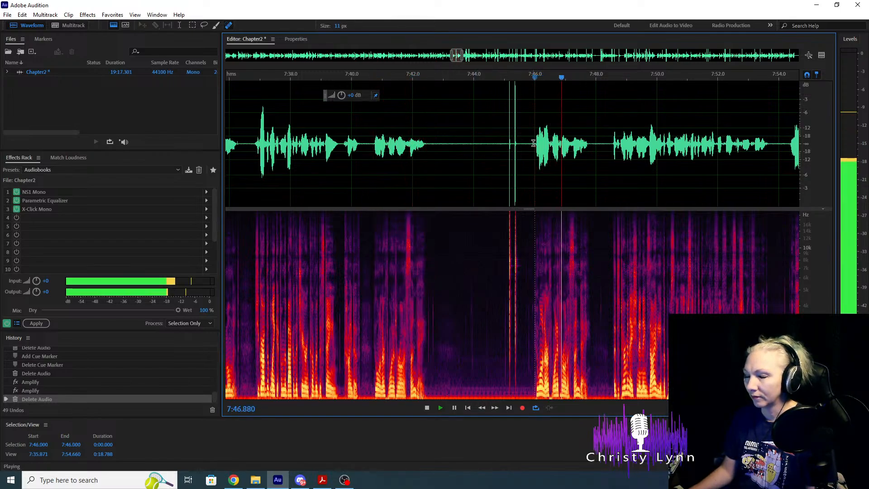
key(space)
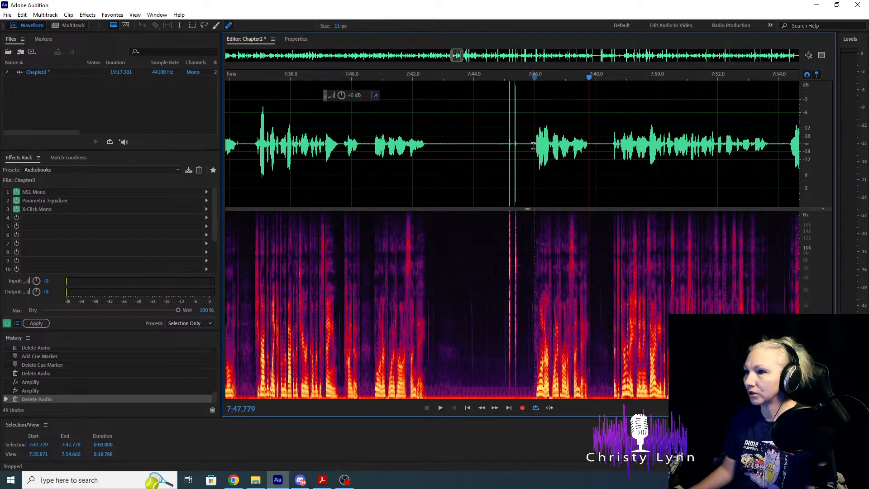
Lower the amplitude of the retake between 7:46.000 and 7:47.794 and play it back from 7:45.837.
drag(533, 146, 589, 146)
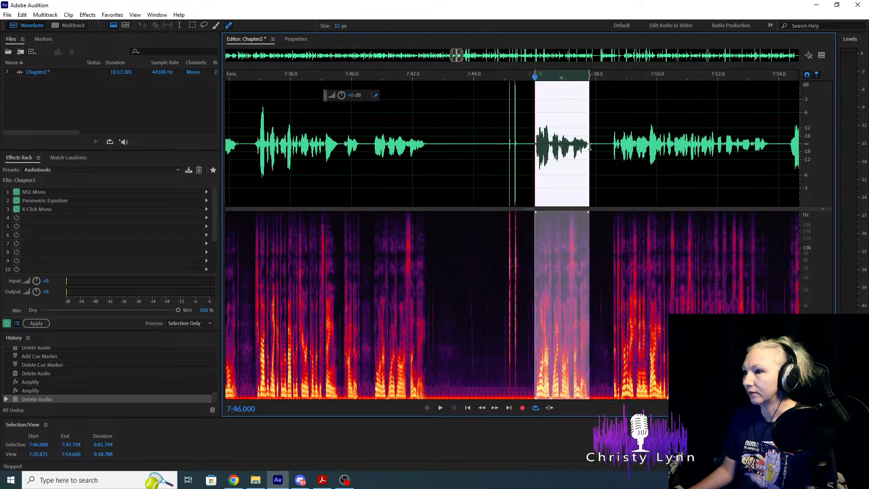
drag(341, 95, 324, 96)
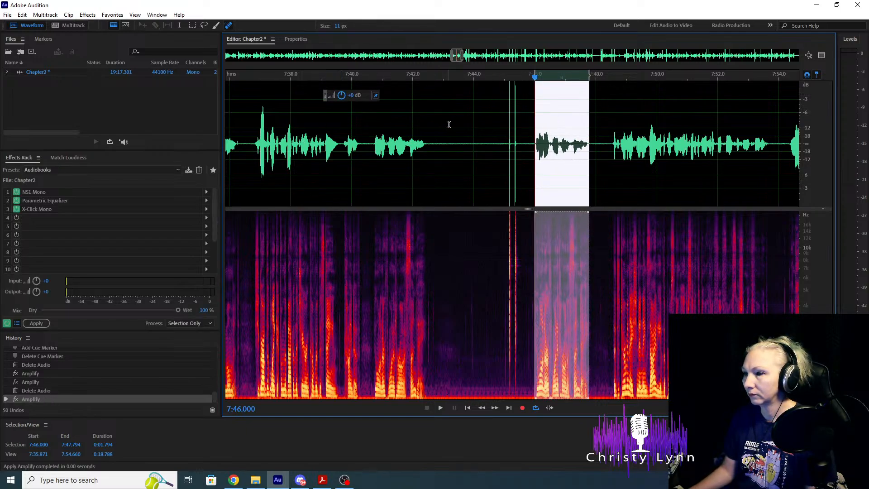
click(529, 139)
key(space)
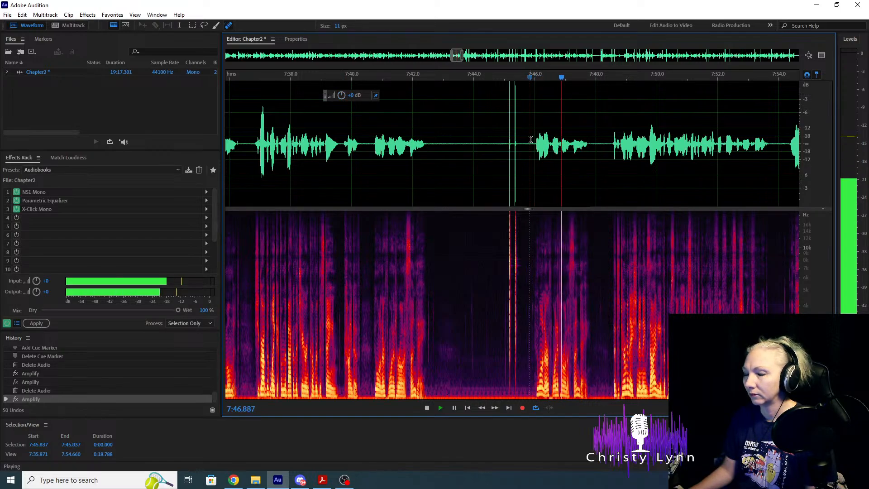
Play the original from 7:40.528, the lead-in from 7:38.000 and the quieter retake from 7:46.000 to check their match.
click(367, 138)
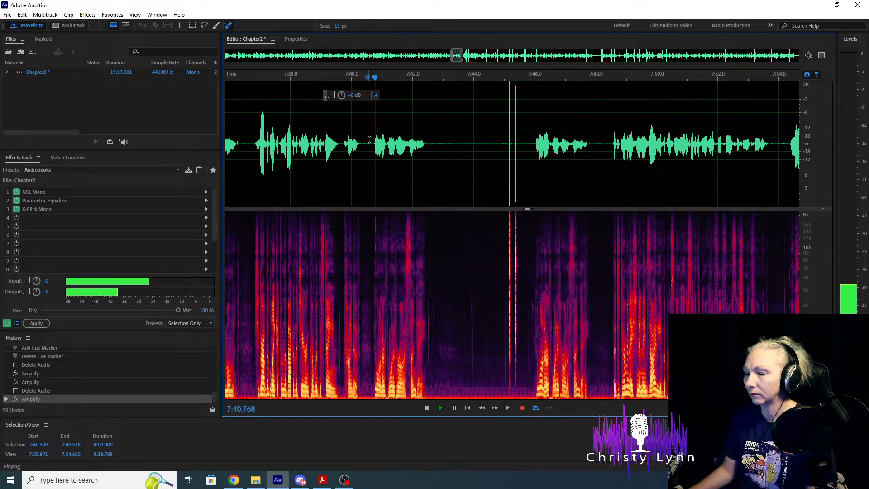
click(290, 138)
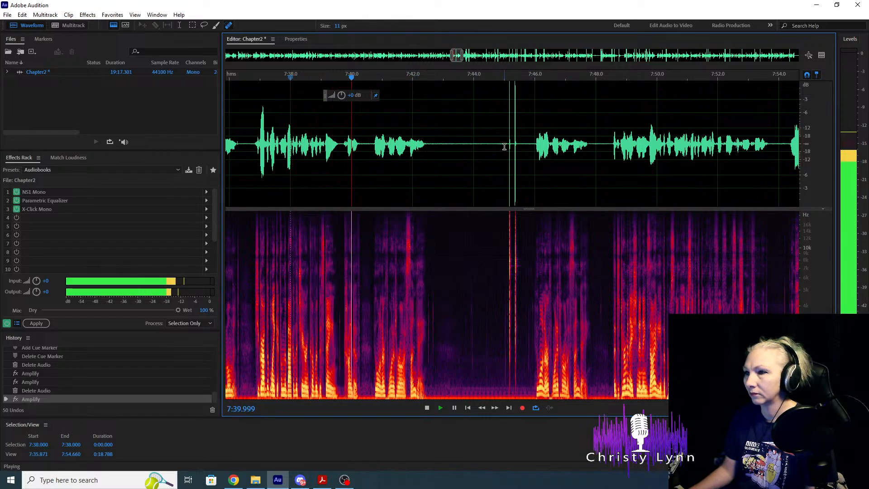
key(space)
click(534, 144)
key(space)
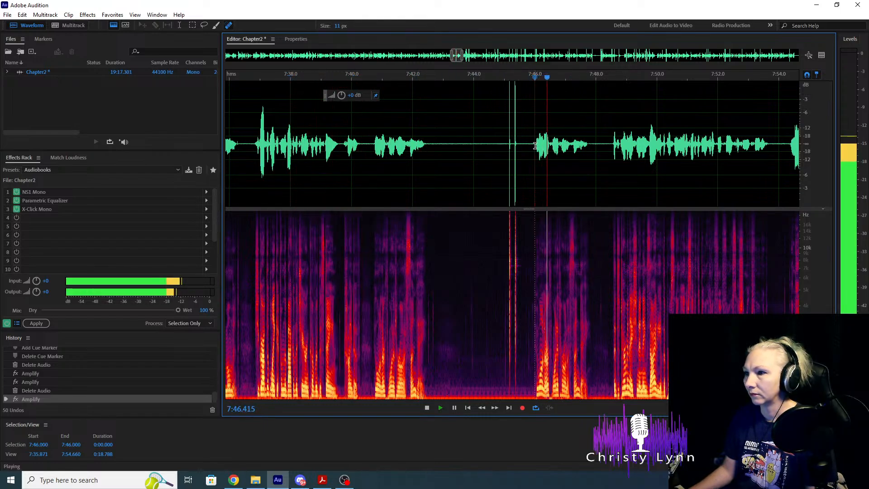
key(space)
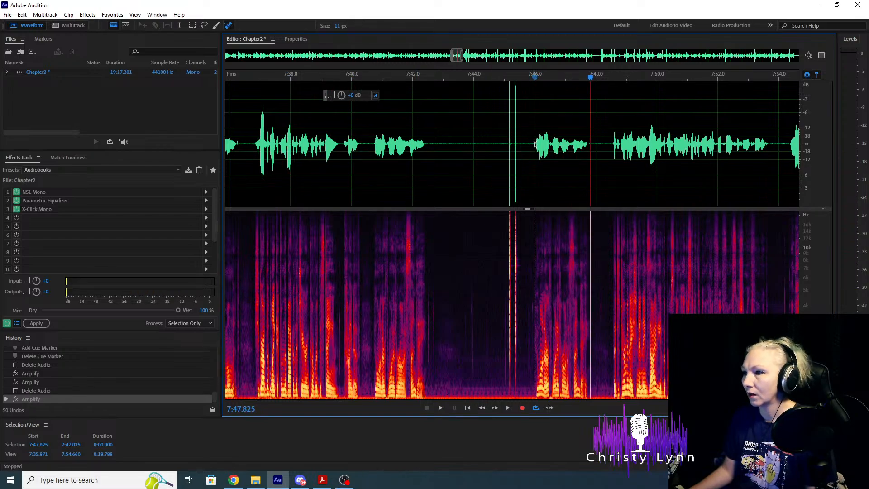
Delete the faulty take and its click marks between 7:40.706 and 7:46.000.
drag(535, 143, 372, 154)
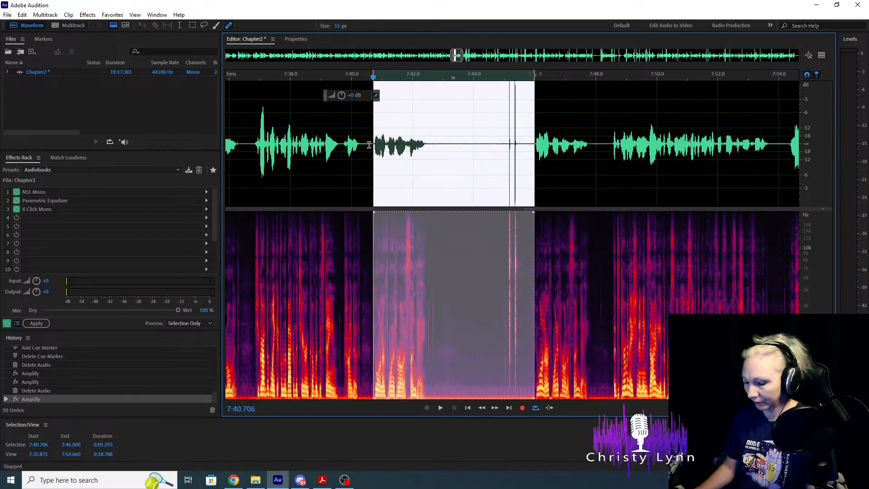
key(Delete)
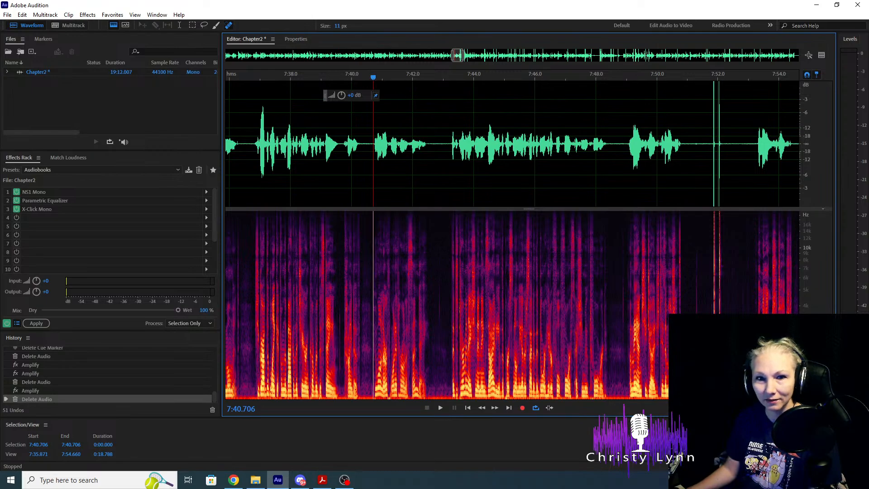
key(alt+Tab)
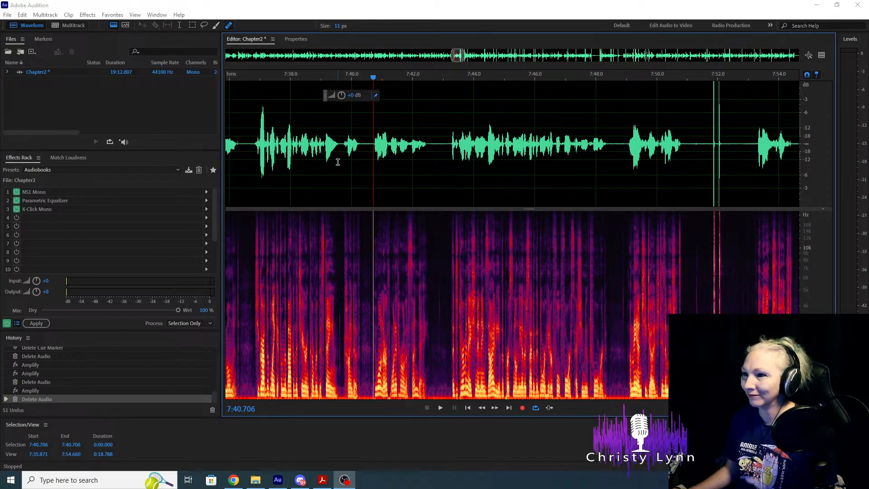
Compare the phrase at about 7:49.0 with its retake from 7:53.224 by playing both, then replay the phrase from 7:49.000.
scroll(338, 162, down, 3)
scroll(515, 175, up, 2)
click(430, 144)
key(space)
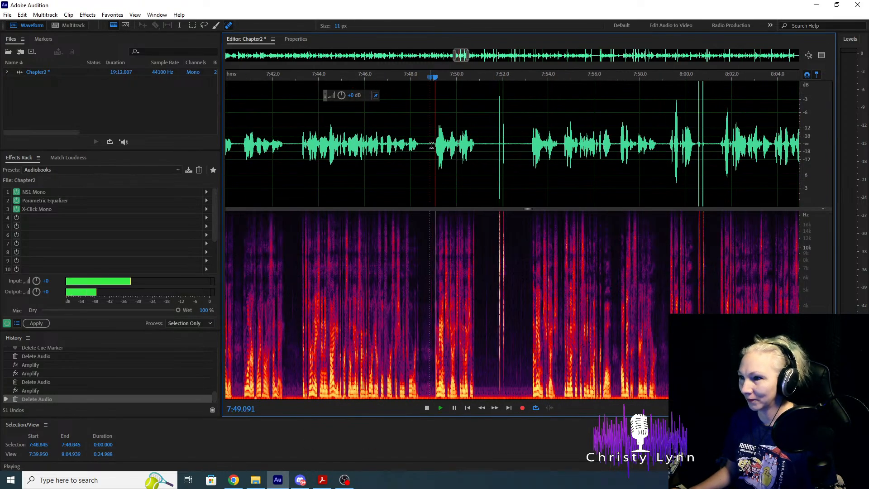
click(530, 151)
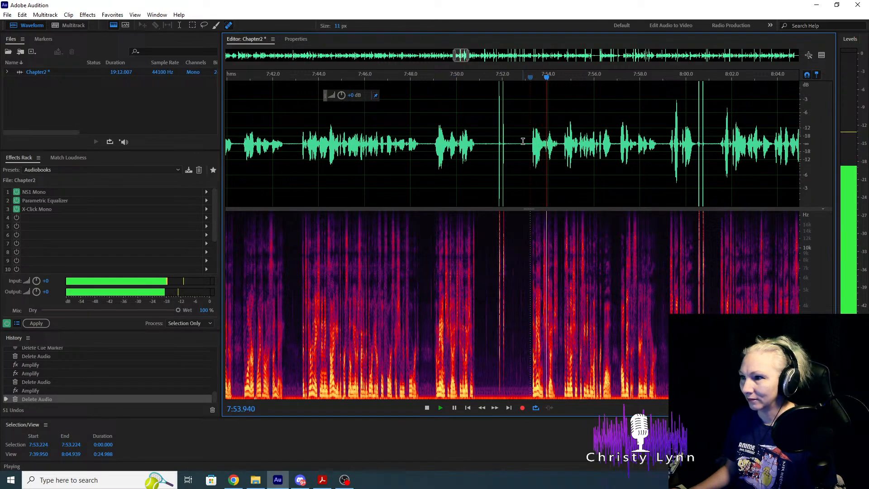
key(space)
scroll(530, 152, up, 2)
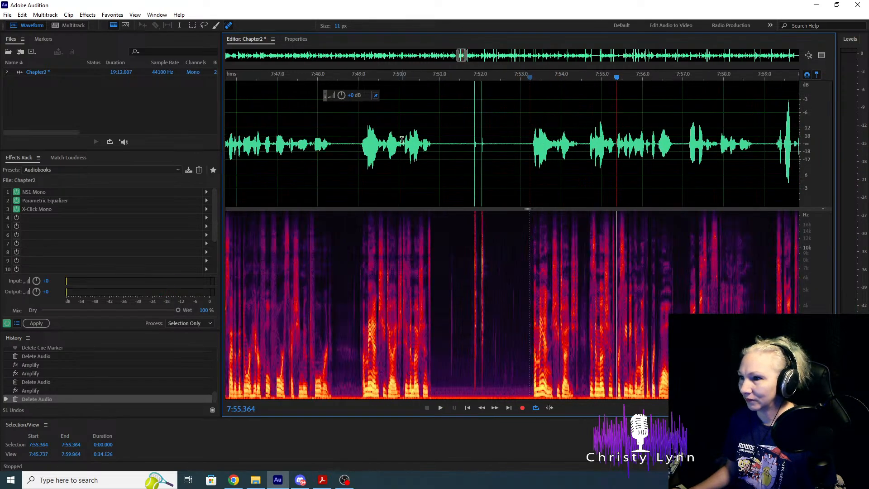
click(358, 139)
key(space)
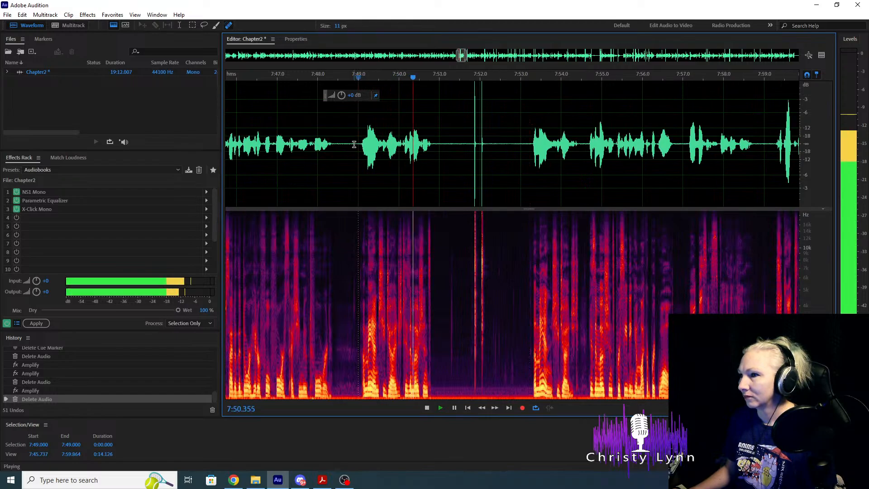
key(space)
Play short passages after the next click marks, from about 8:06.8 and about 8:01.2.
scroll(353, 144, down, 4)
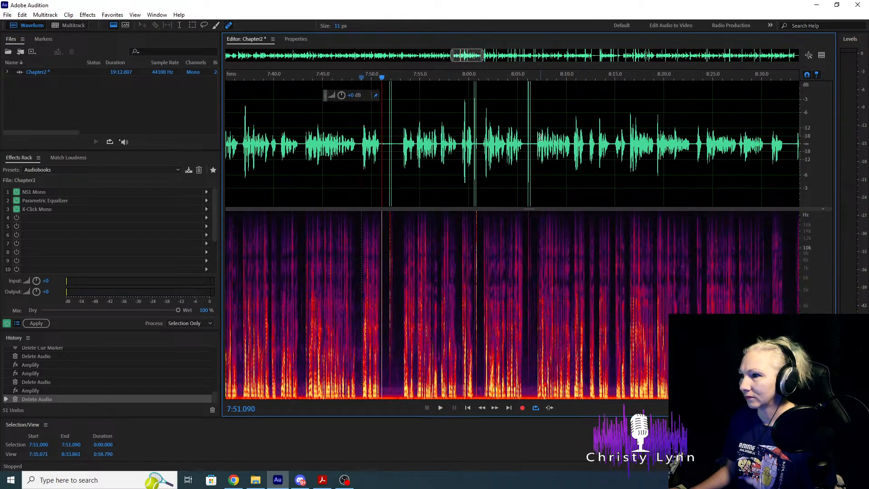
click(535, 143)
key(space)
key(space)
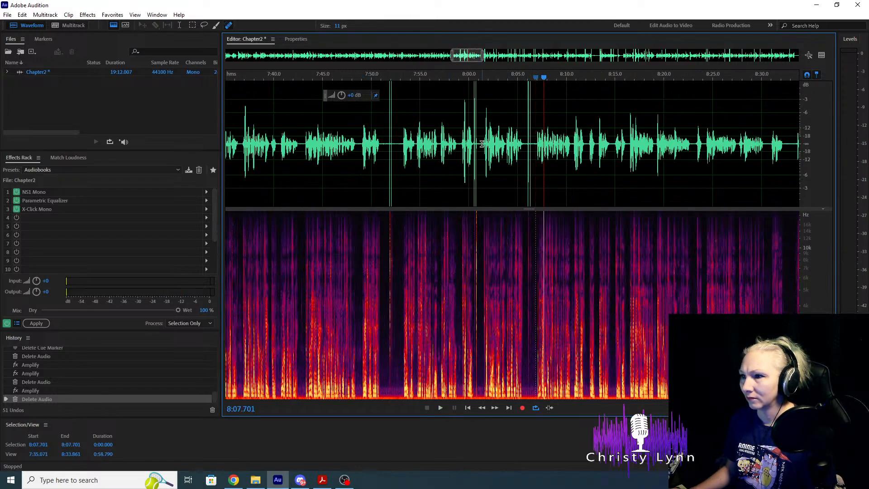
click(481, 144)
key(space)
key(space)
Play the retake from about 7:53.1 and the narration leading into the original take from 7:46.980.
scroll(370, 170, up, 2)
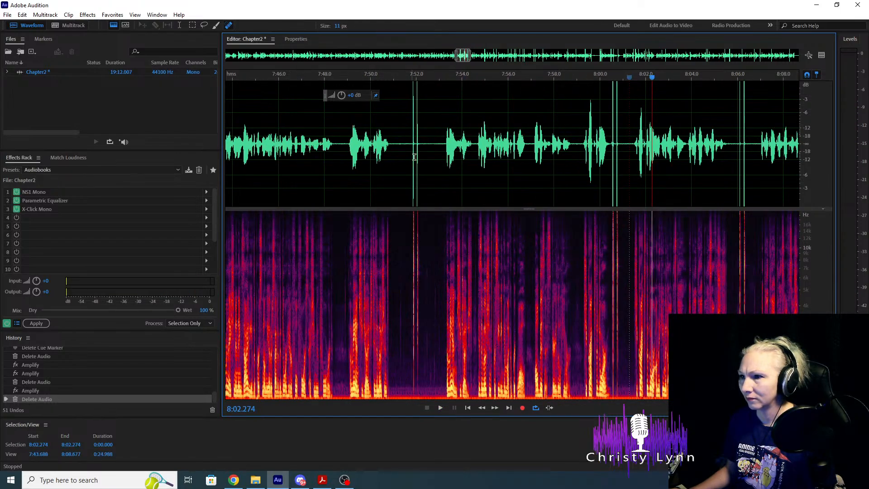
click(442, 143)
key(space)
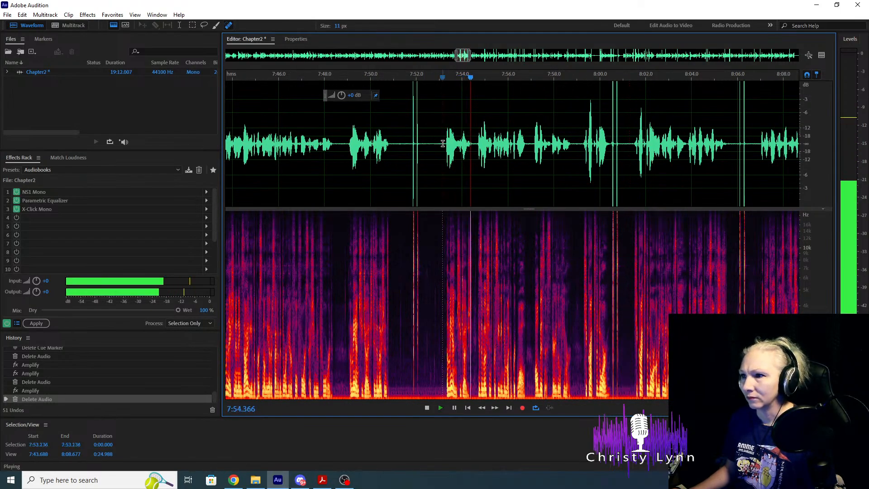
key(space)
scroll(433, 145, up, 1)
click(260, 154)
key(space)
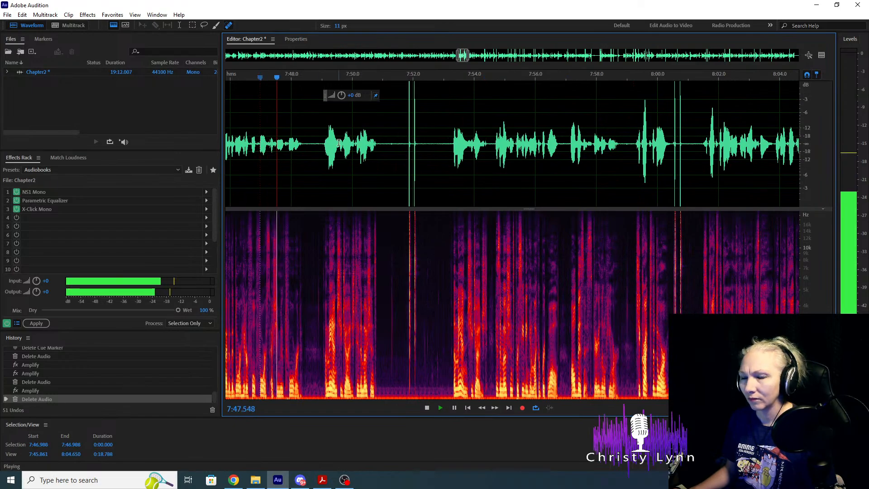
Compare the retake from 7:53.261 with the lead-in from 7:47.166, then play the retake from 7:53.202 and about 7:54.6.
click(451, 144)
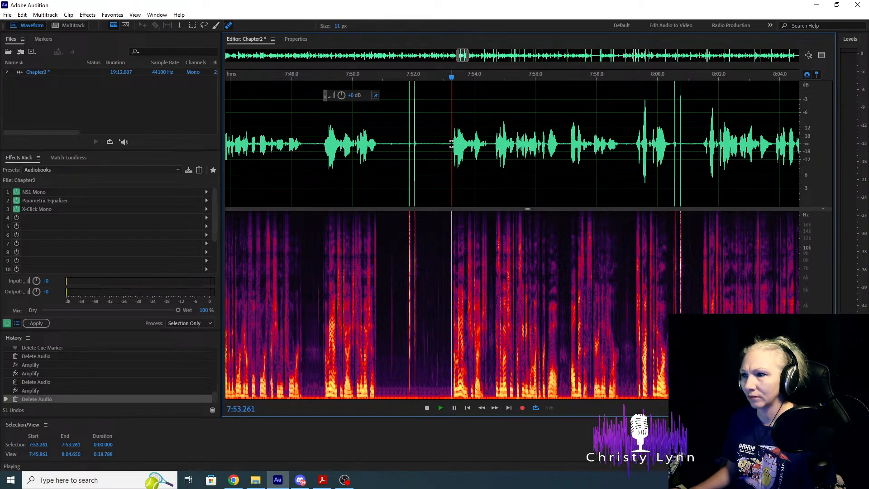
click(265, 144)
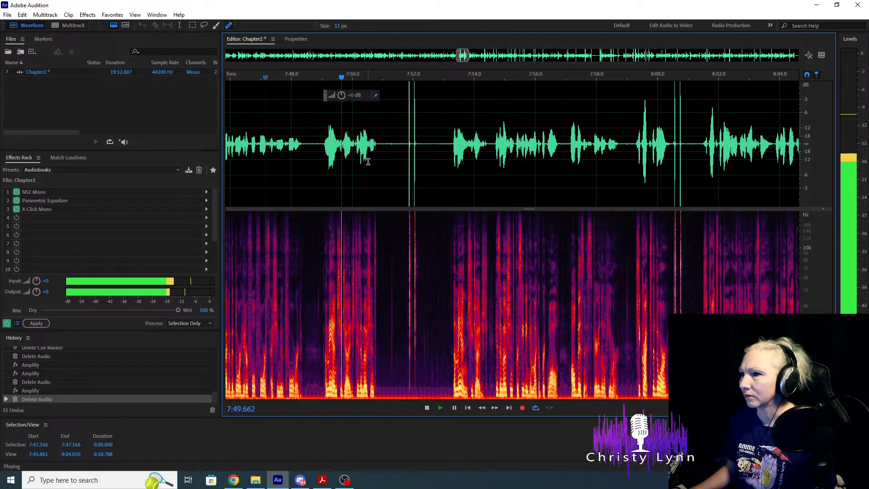
click(449, 144)
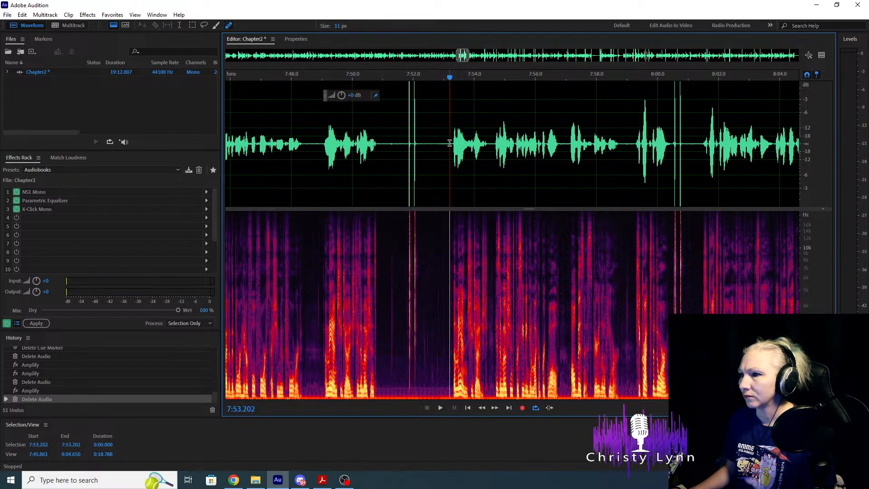
key(space)
click(493, 144)
key(space)
key(space)
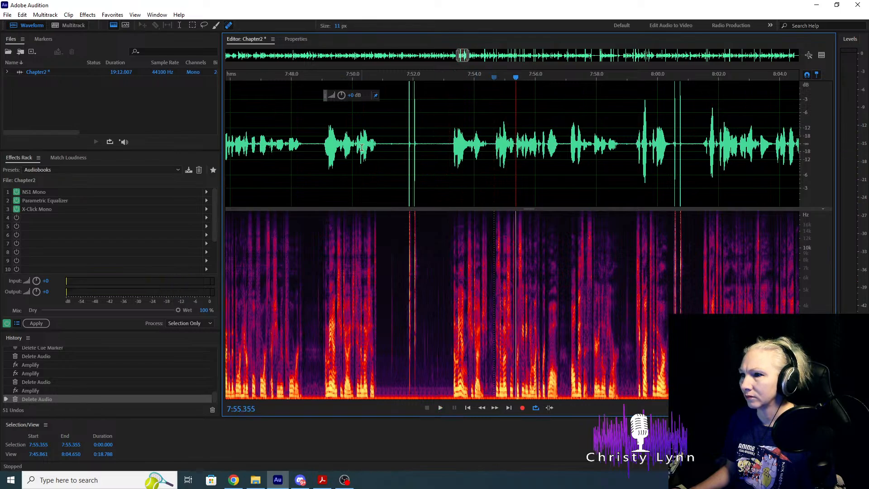
Cut out the audio between 7:50.089 and 7:54.683 and play back the join from 7:47.361.
drag(352, 144, 371, 144)
scroll(344, 144, up, 4)
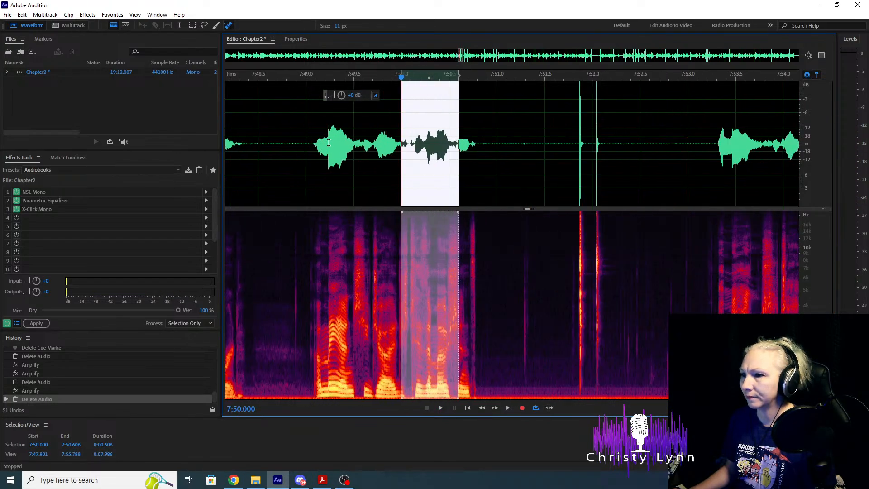
drag(436, 142, 516, 162)
scroll(451, 143, down, 4)
scroll(534, 169, up, 3)
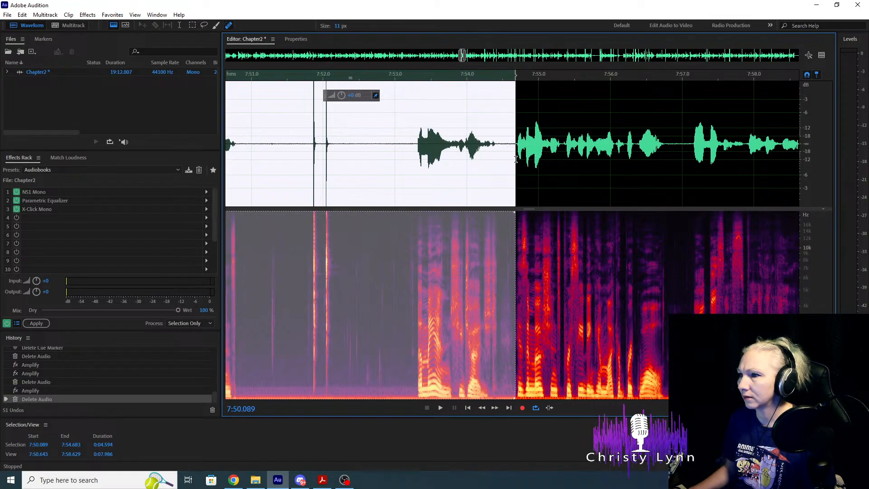
scroll(396, 183, down, 3)
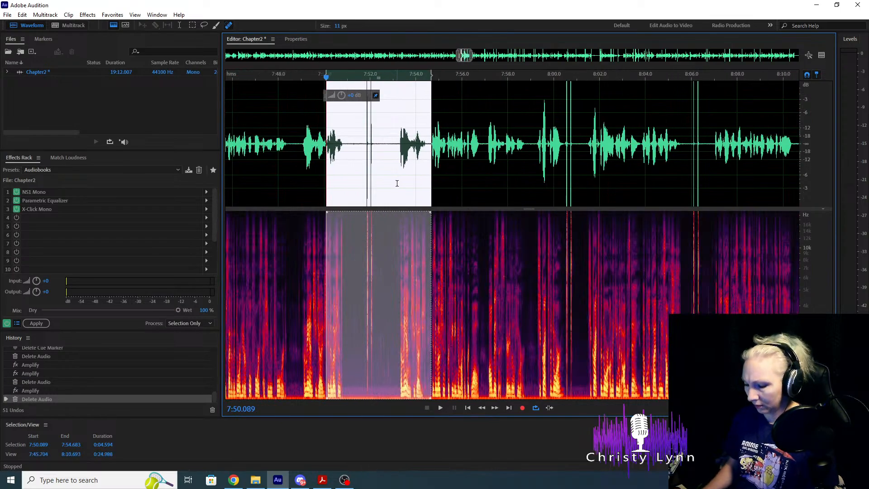
key(Delete)
click(263, 140)
key(space)
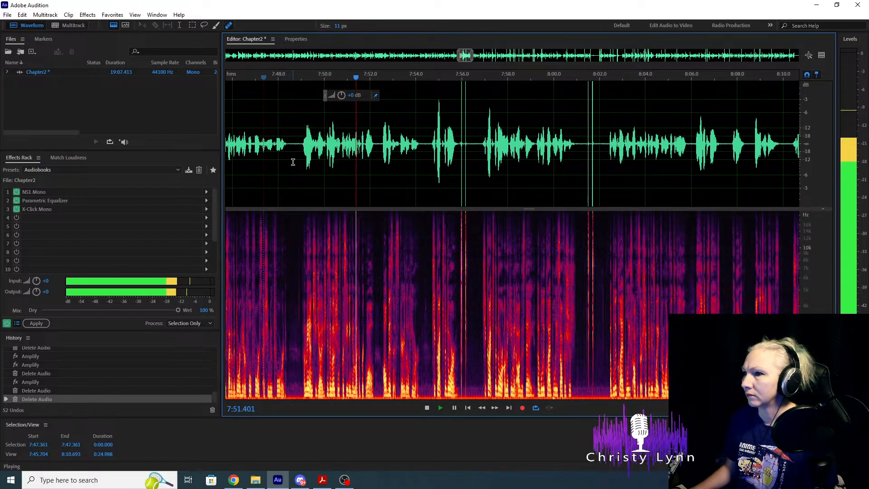
key(space)
scroll(290, 156, up, 3)
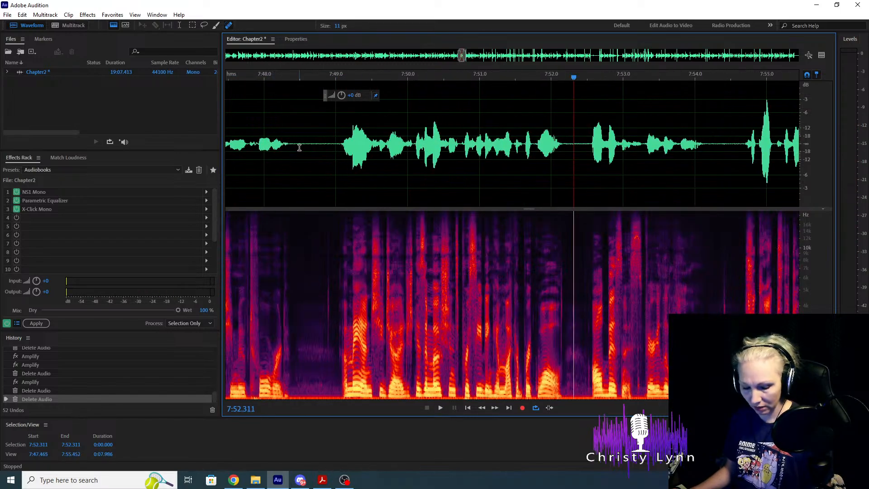
Undo the last deletion, redo it with the selection ending at 7:54.575, and play the join from 7:48.915.
key(ctrl+z)
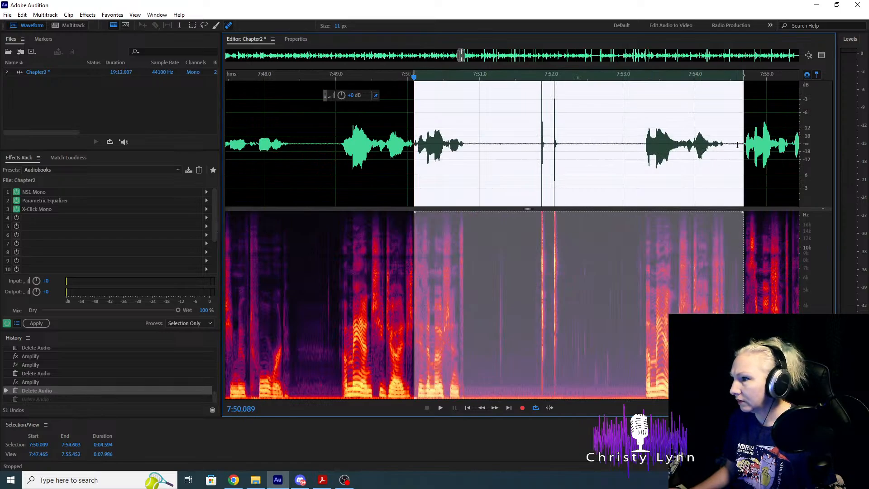
drag(743, 133, 734, 133)
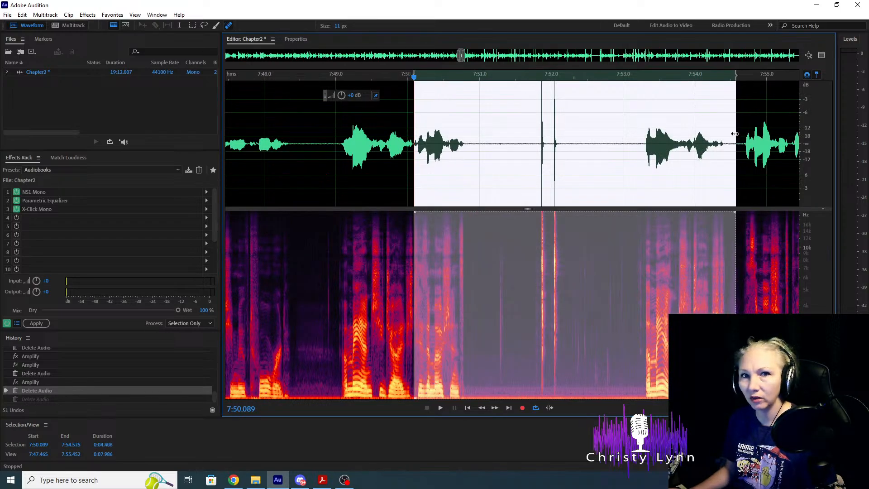
key(Delete)
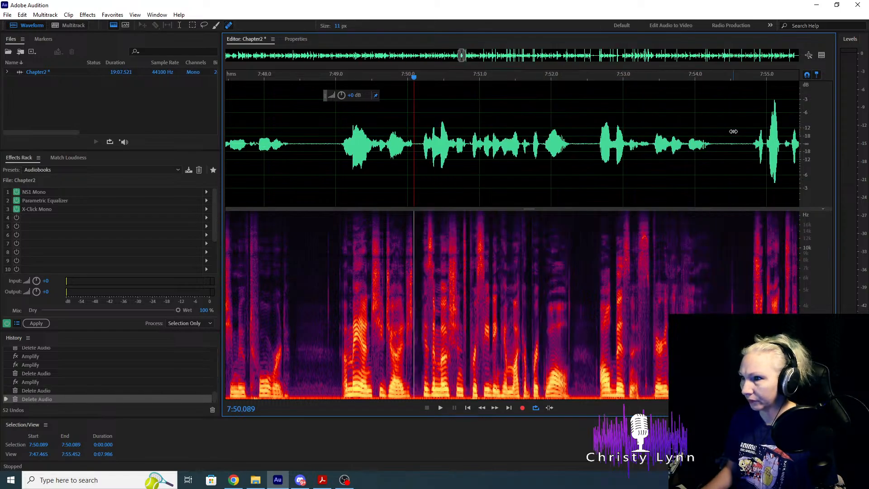
click(330, 144)
key(space)
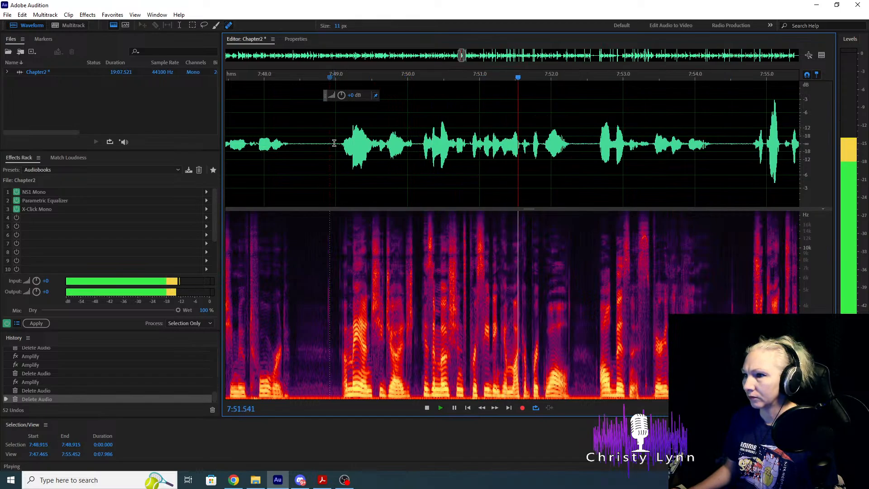
key(space)
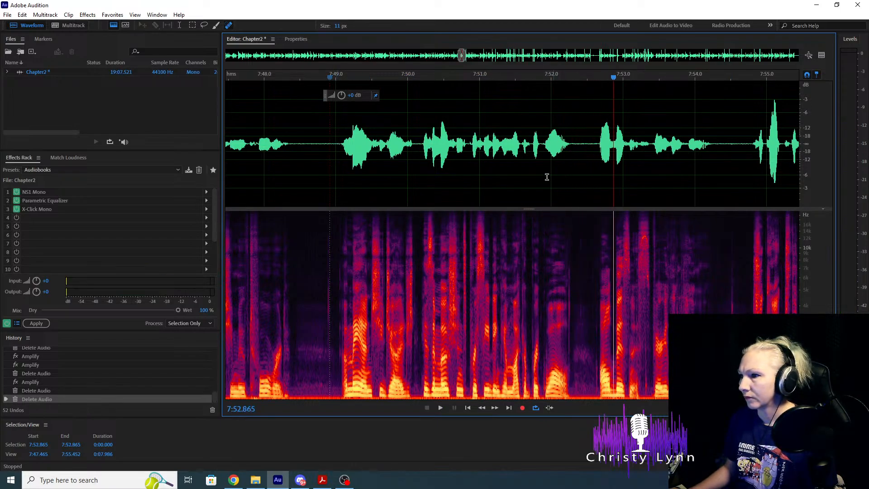
Compare the take at about 7:54.7 with its retake near 7:57.0, and delete the faulty take from 7:54.790 to about 7:57.0.
scroll(304, 175, down, 2)
scroll(369, 169, right, 3)
scroll(407, 144, up, 2)
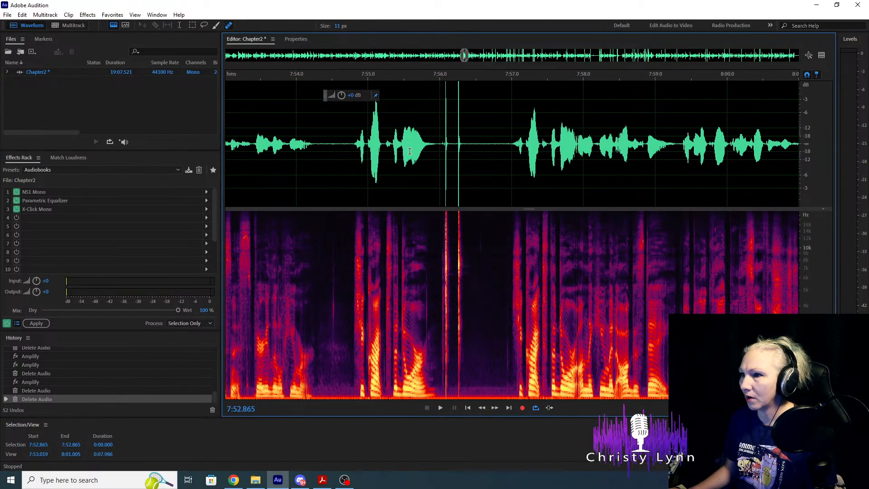
click(507, 144)
key(space)
key(space)
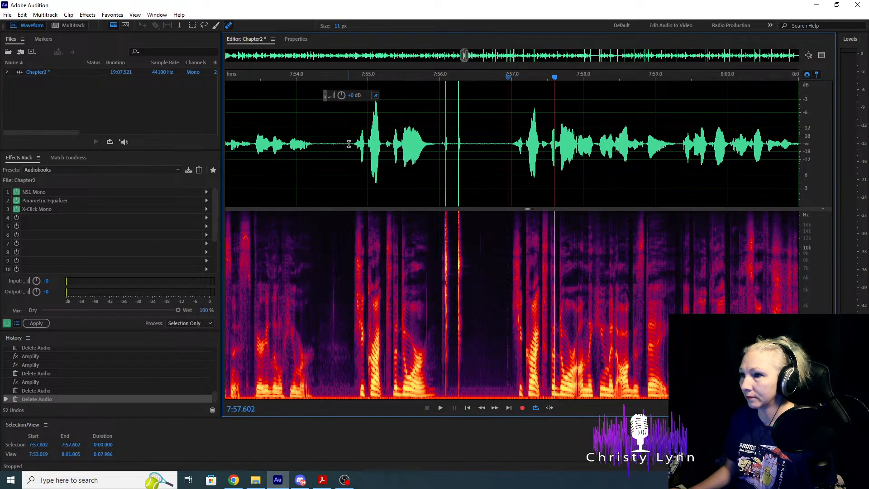
click(348, 143)
key(space)
key(space)
drag(511, 143, 352, 145)
key(Delete)
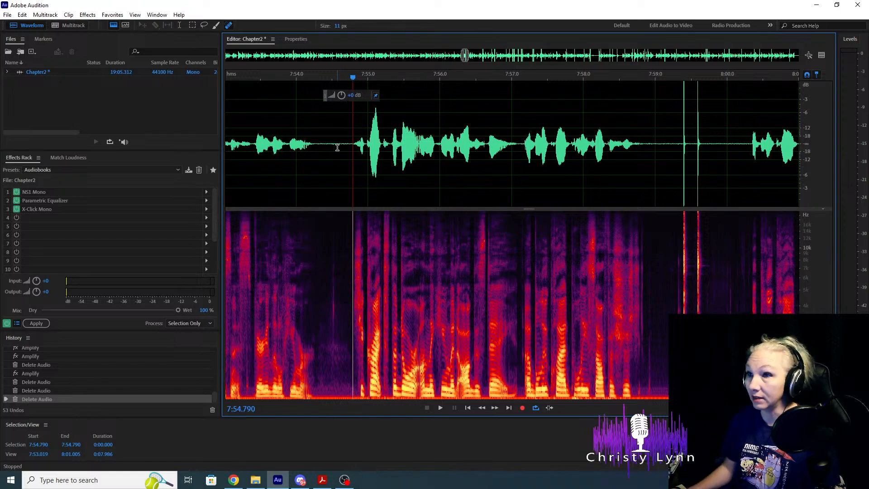
Play the retake from 8:00.282 and the original take from about 7:57.2 and 7:57.9 to find where they match.
scroll(337, 148, down, 3)
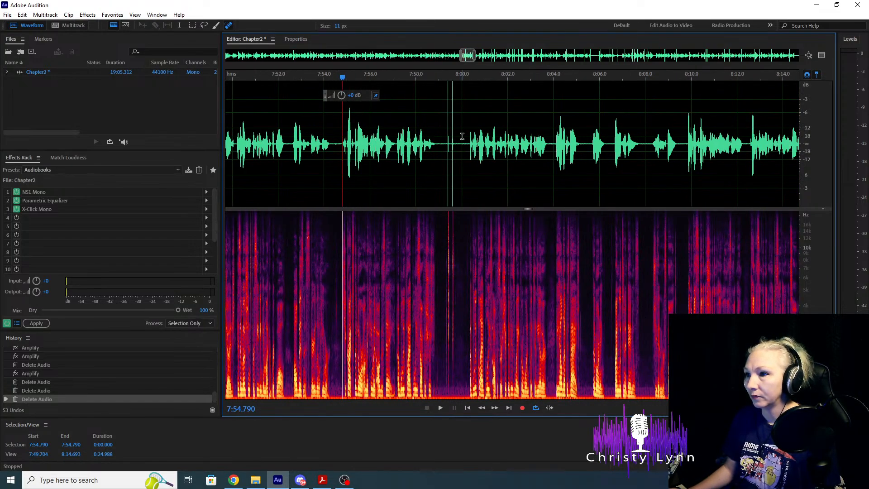
scroll(425, 159, up, 2)
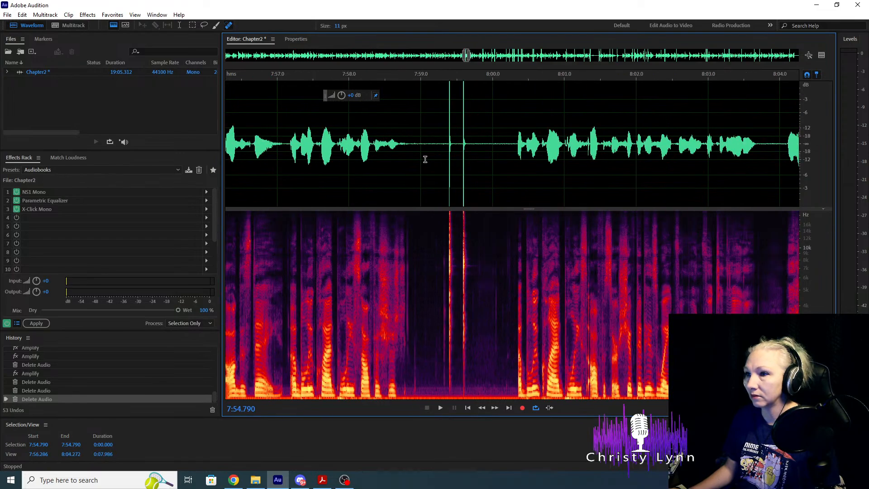
click(512, 145)
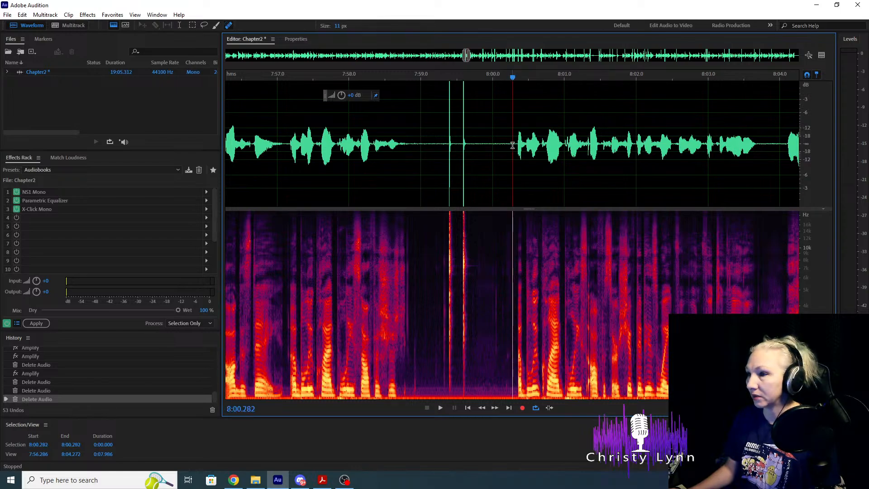
key(space)
key(space)
click(289, 137)
key(space)
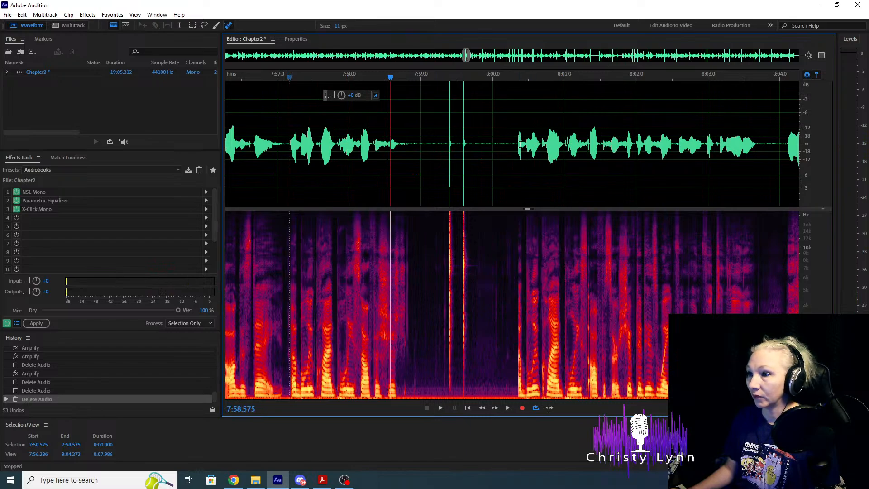
click(344, 142)
key(space)
key(space)
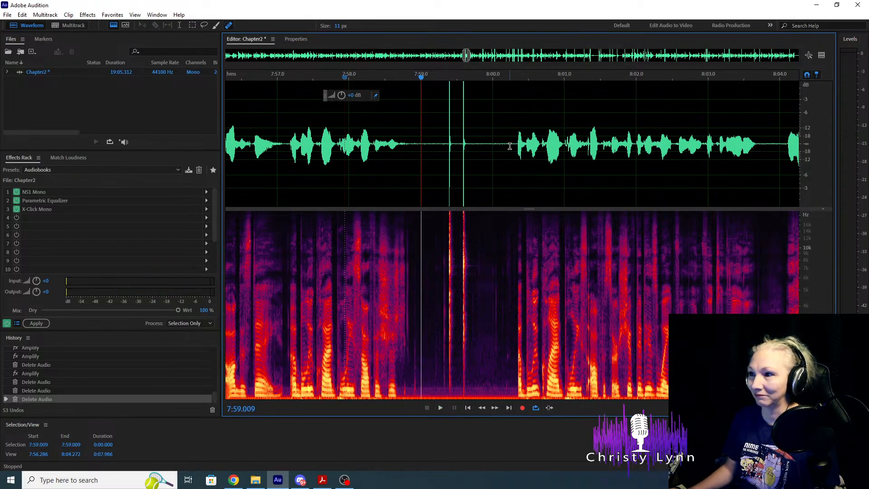
Delete the faulty take from 7:57.169 to 8:00.327 and play the join from 7:56.446.
drag(516, 145, 290, 150)
key(space)
key(space)
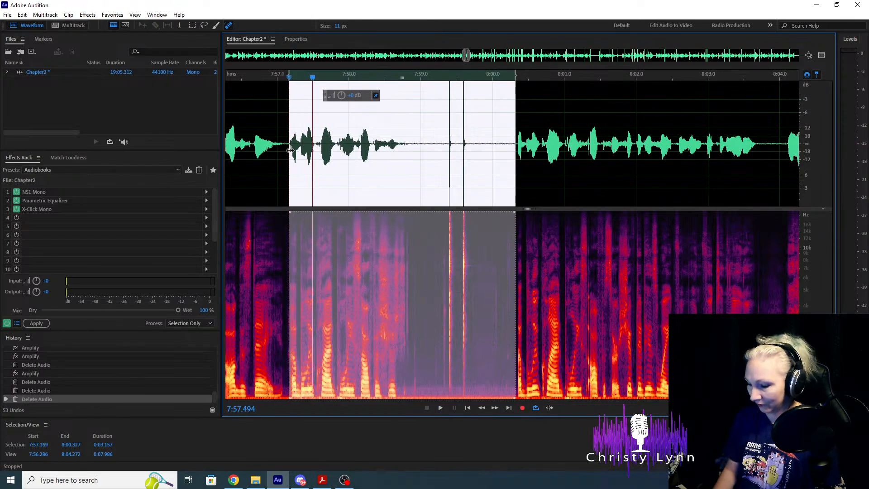
key(Delete)
scroll(290, 150, down, 1)
click(251, 145)
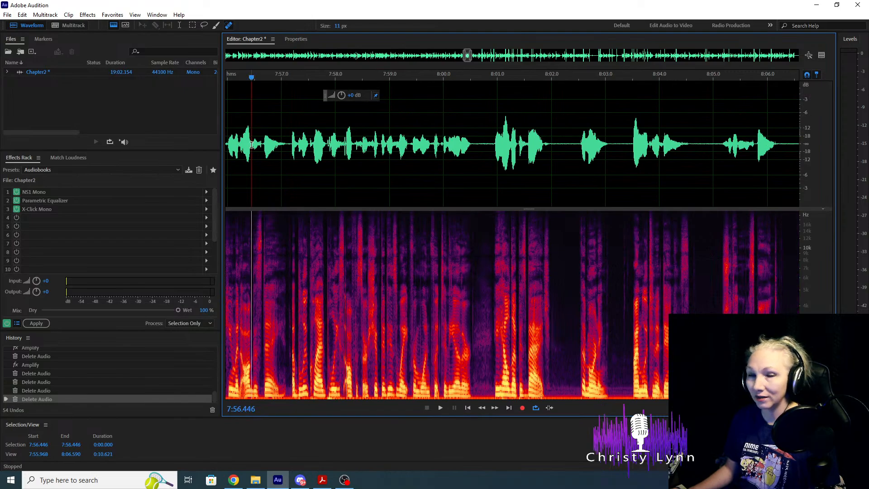
key(space)
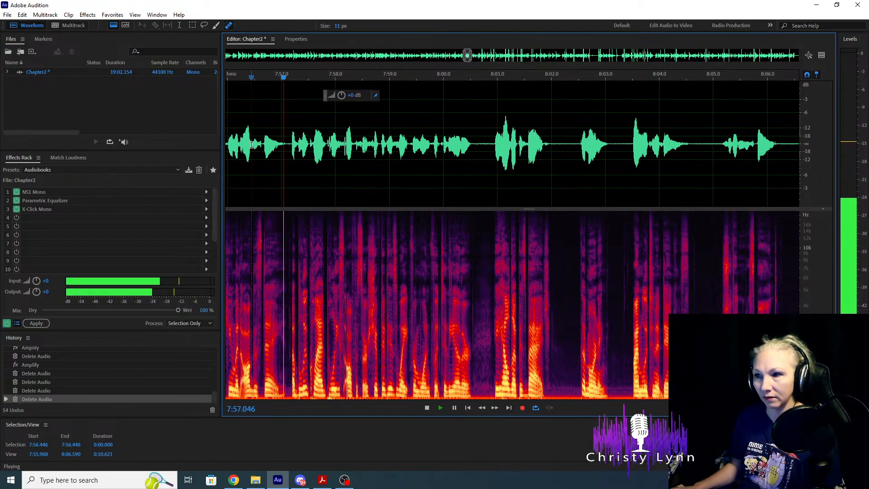
Replay the joined passage from 7:55.291, 7:55.796 and 7:55.440 to judge how smoothly it flows.
scroll(252, 144, down, 1)
click(230, 144)
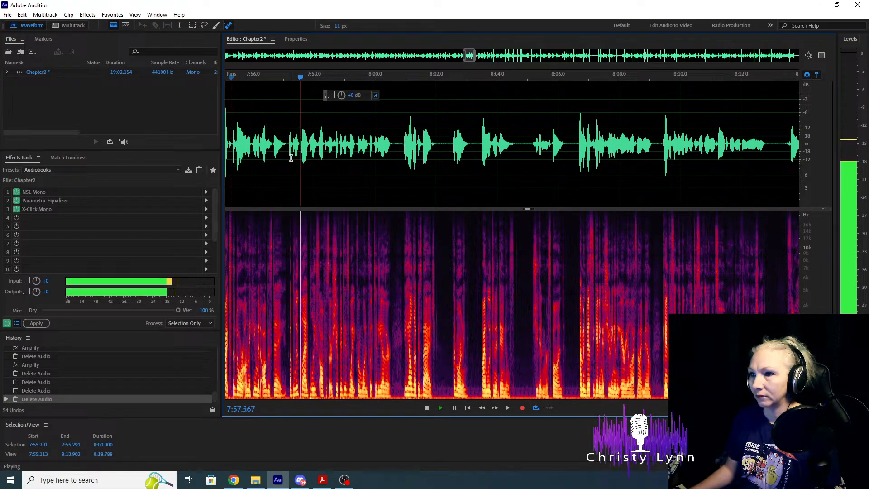
click(246, 132)
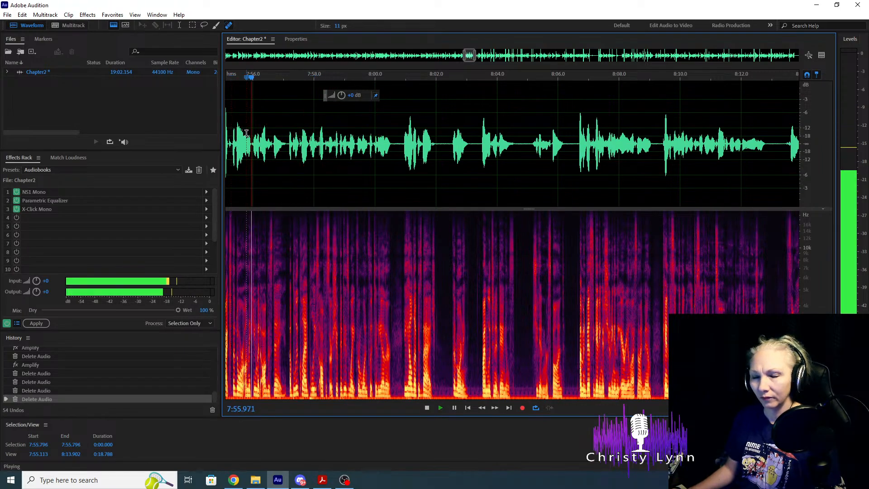
key(space)
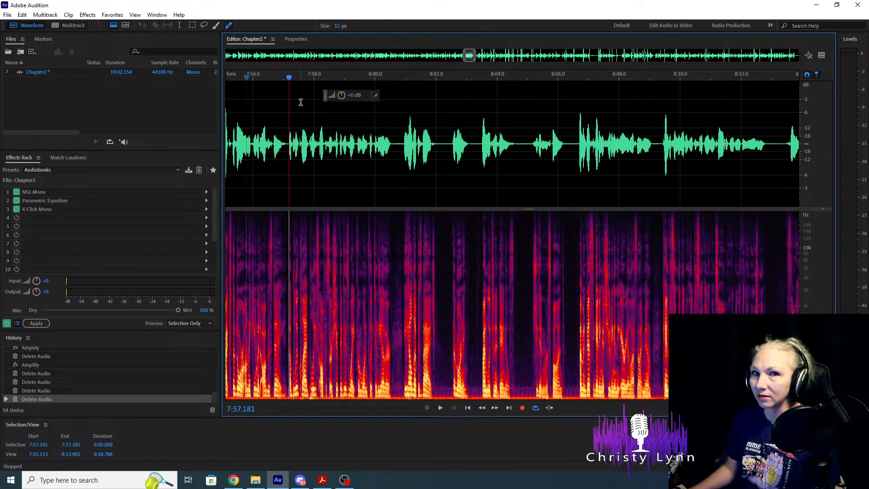
click(235, 145)
key(space)
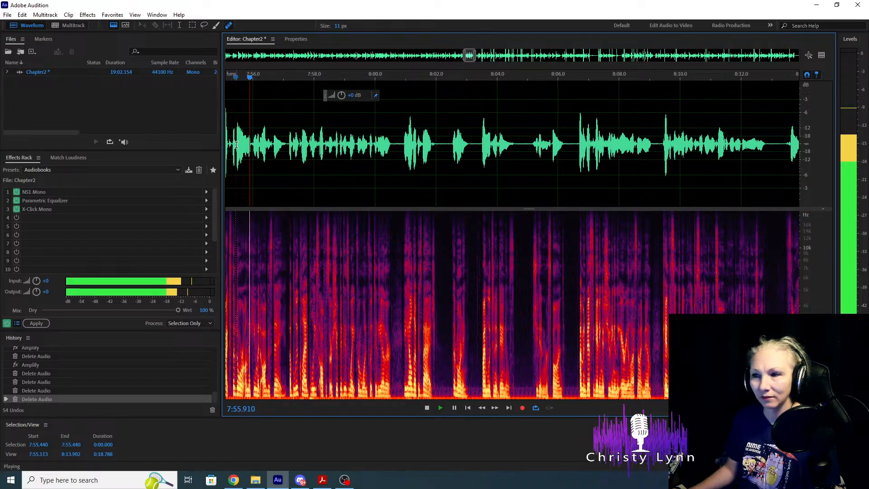
key(space)
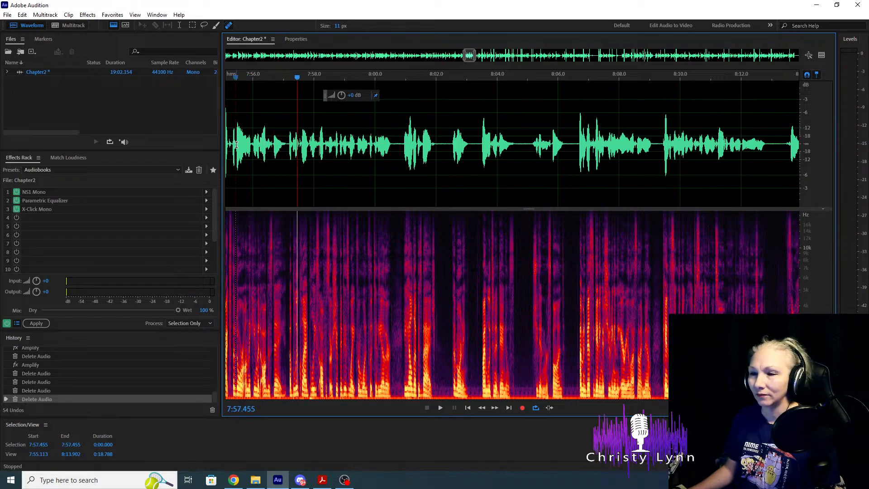
Create a new mono audio file named fixes at 44100 Hz and 24 bits.
right_click(91, 96)
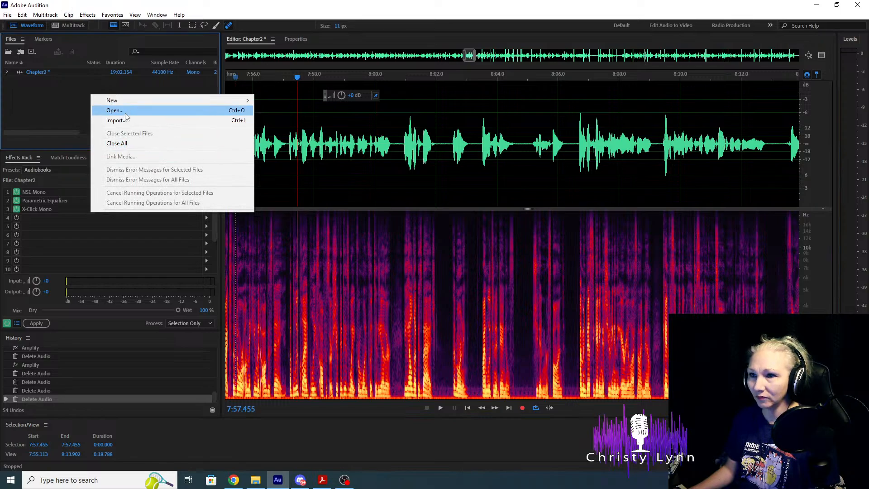
mouse_move(168, 101)
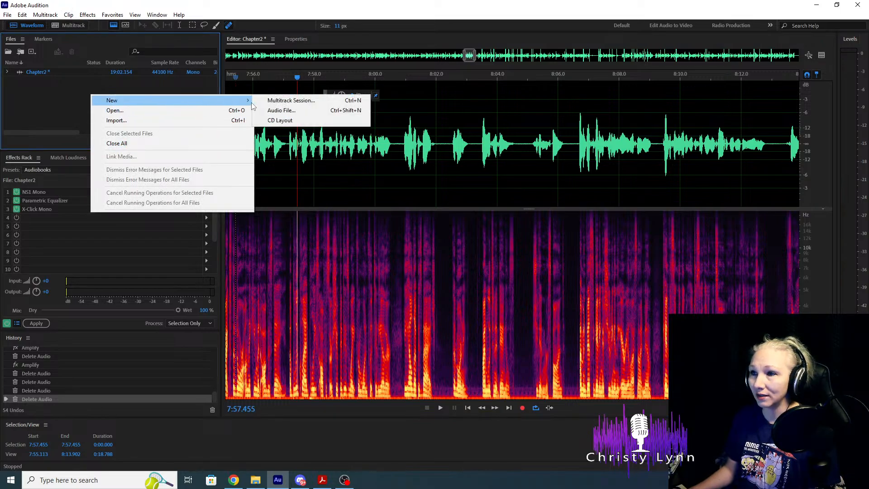
click(274, 110)
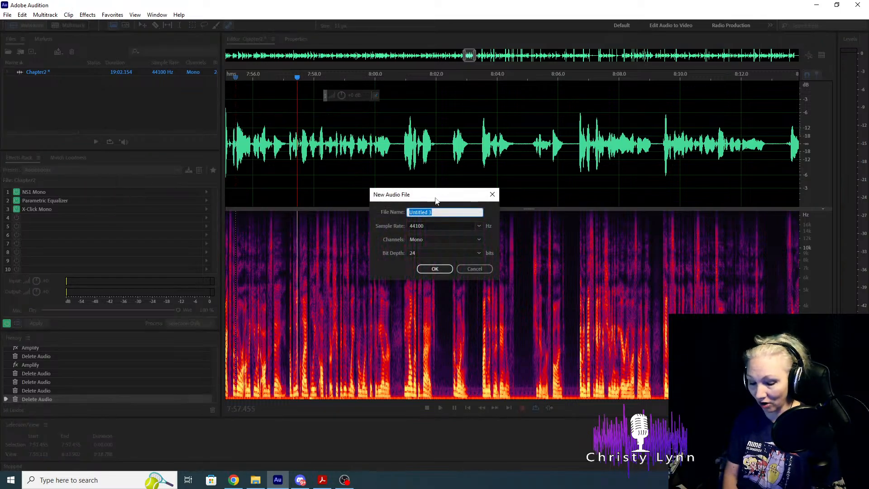
text(fixes)
key(Return)
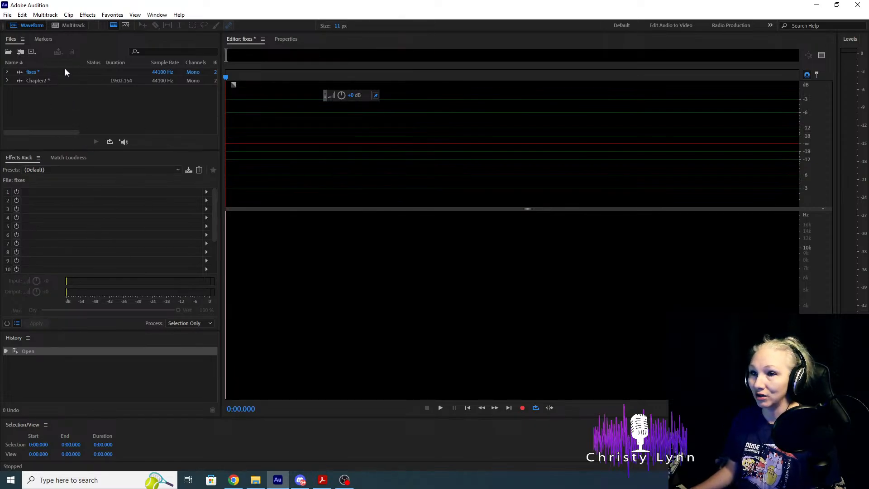
Compare the effects racks of the Chapter2 and fixes files.
double_click(67, 79)
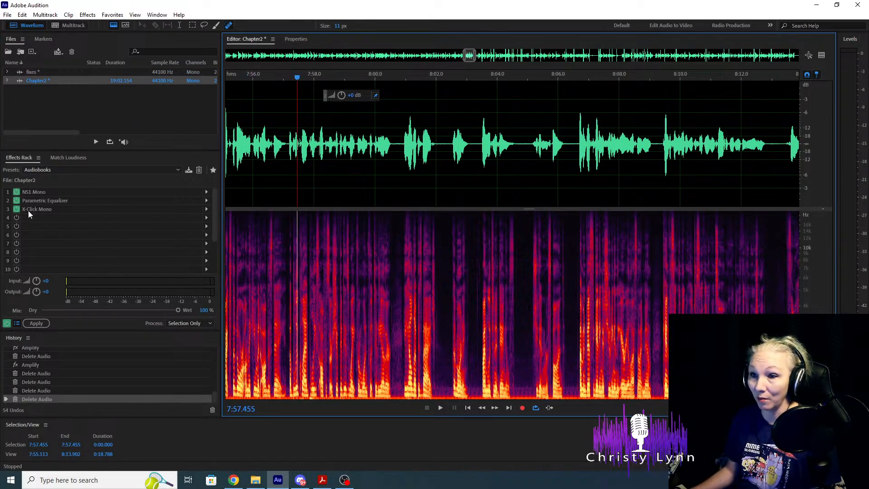
click(76, 70)
double_click(75, 70)
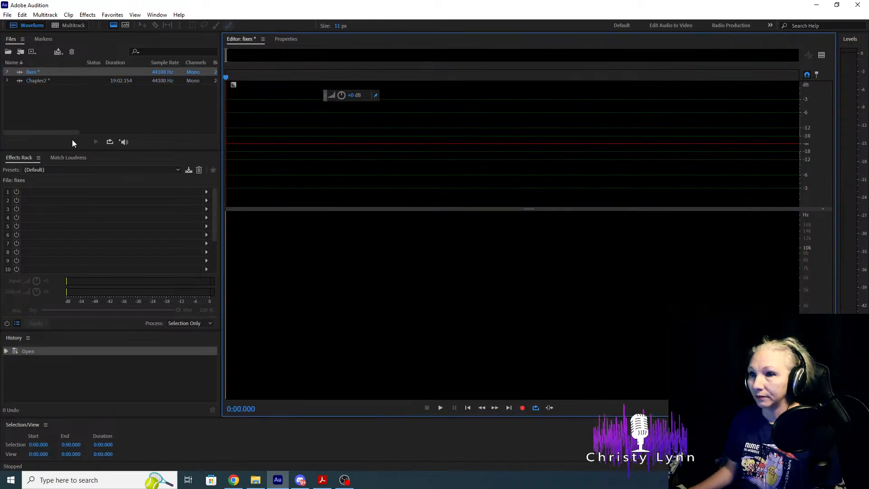
Reopen Chapter2 and play the phrase from 7:54.683 and 7:54.814, checking its wording against the document in Acrobat.
double_click(87, 82)
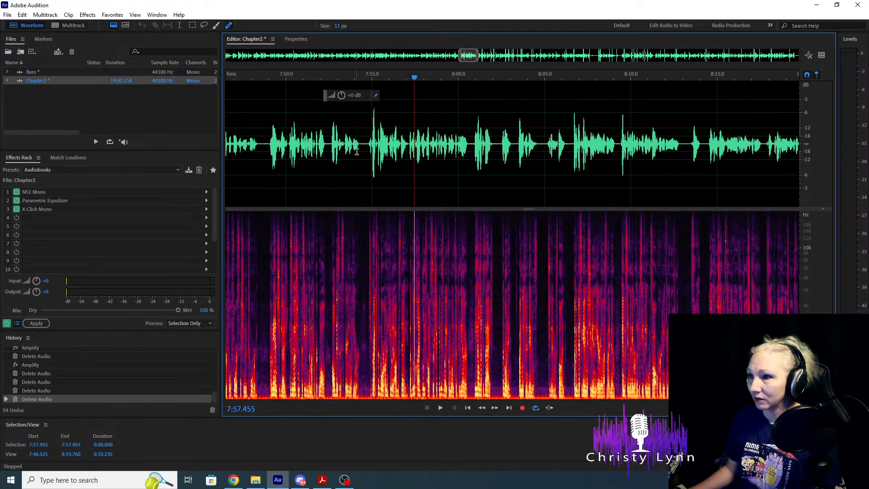
click(366, 142)
key(space)
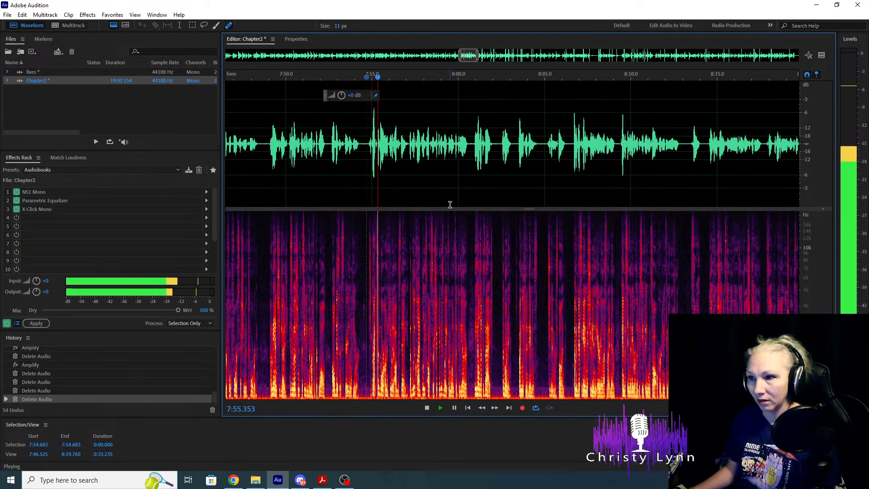
key(space)
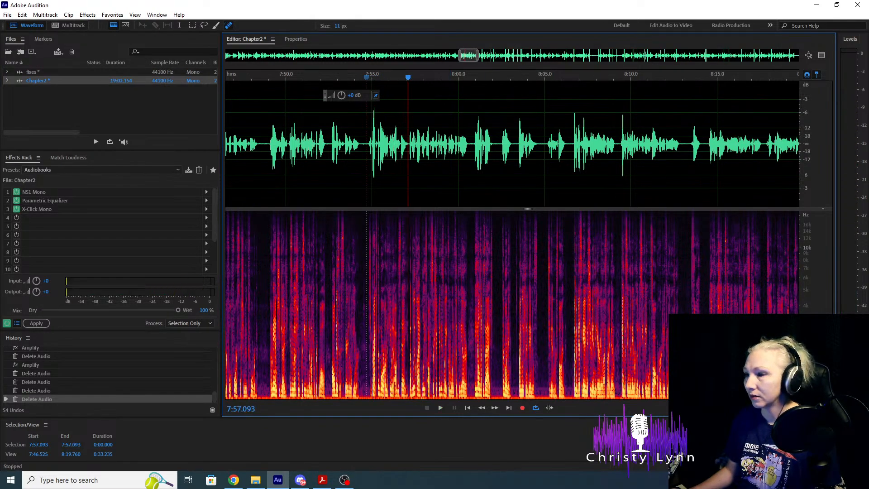
key(alt+Tab)
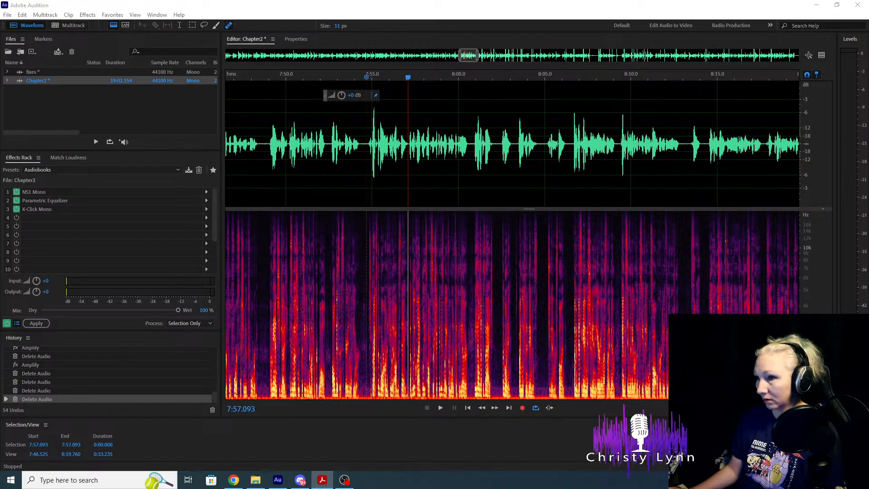
click(369, 135)
key(space)
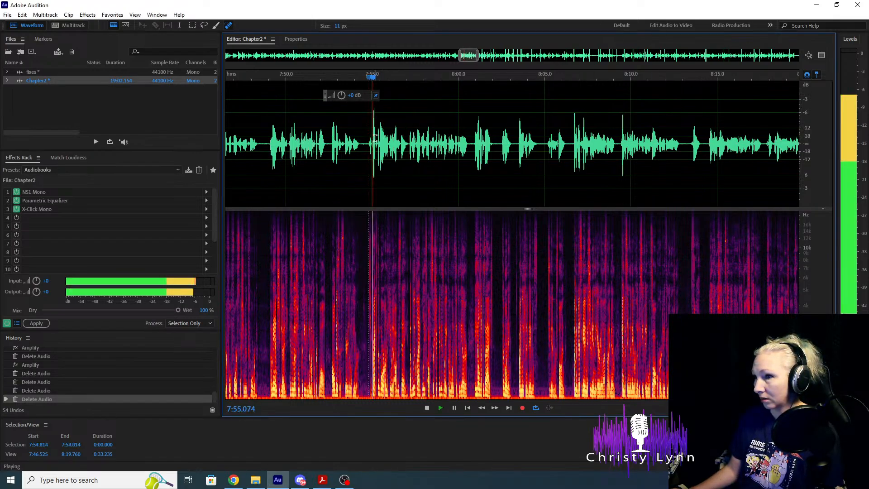
key(space)
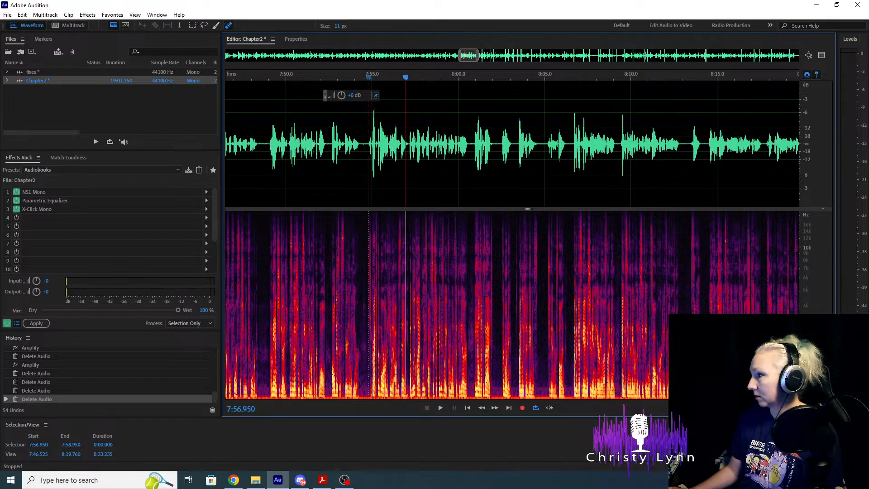
key(alt+Tab)
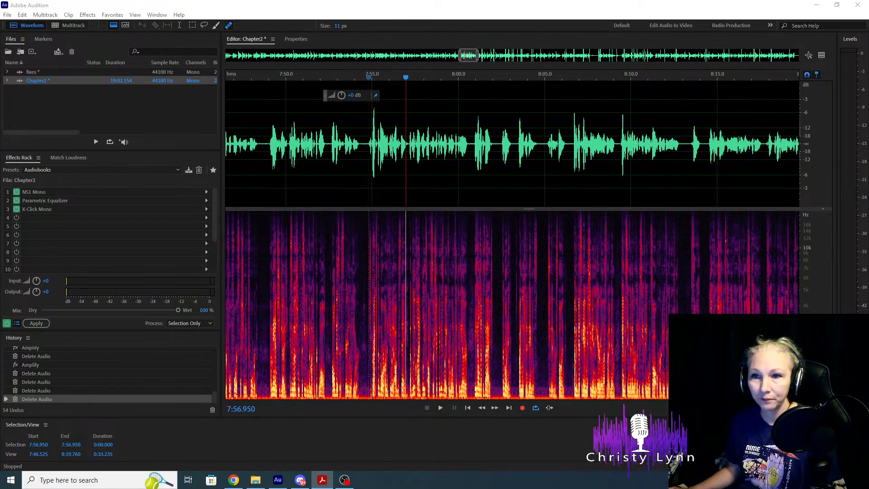
Record three new takes of the phrase into the fixes file.
double_click(62, 73)
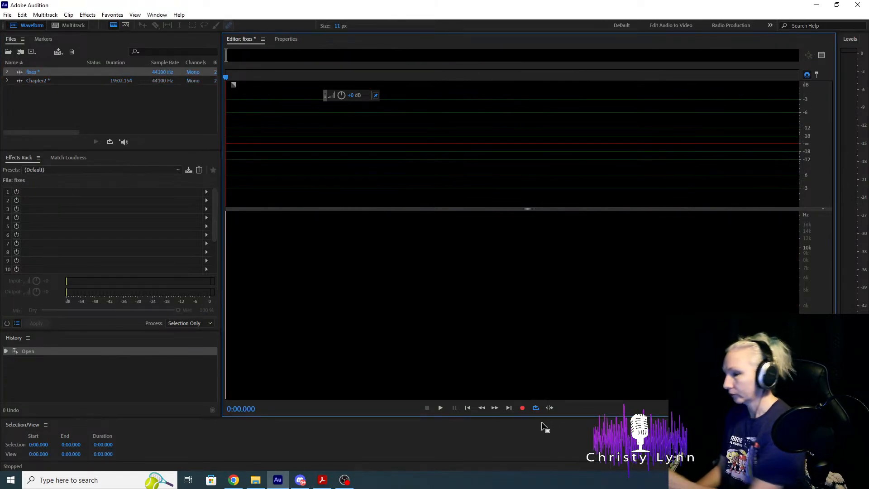
click(523, 408)
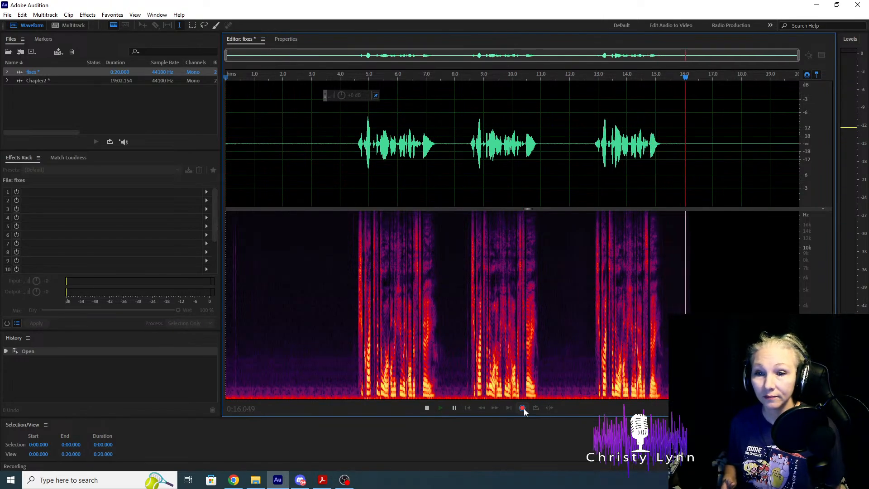
click(523, 408)
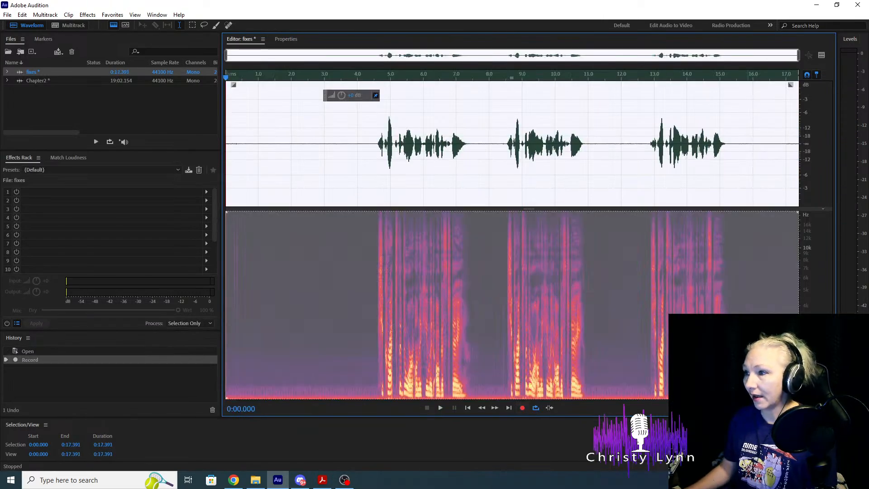
Play the recorded takes in the fixes file from 0:04.351 and the third take from 0:12.752.
click(369, 144)
key(space)
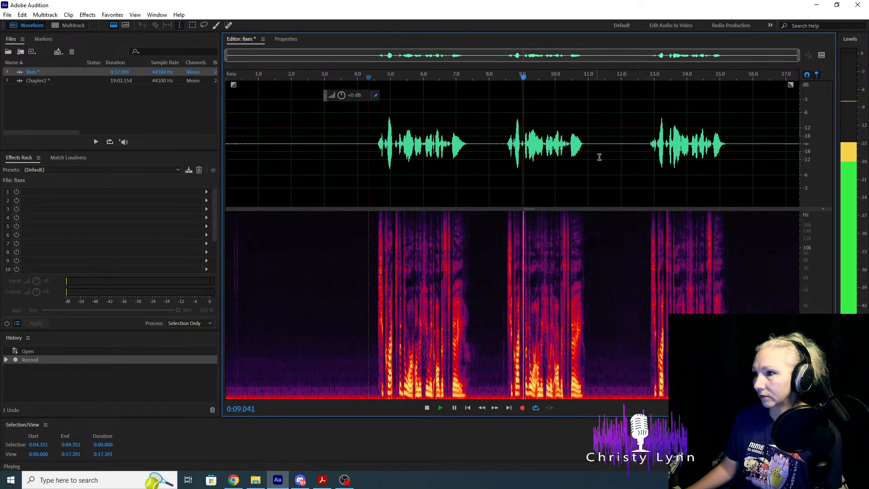
click(646, 143)
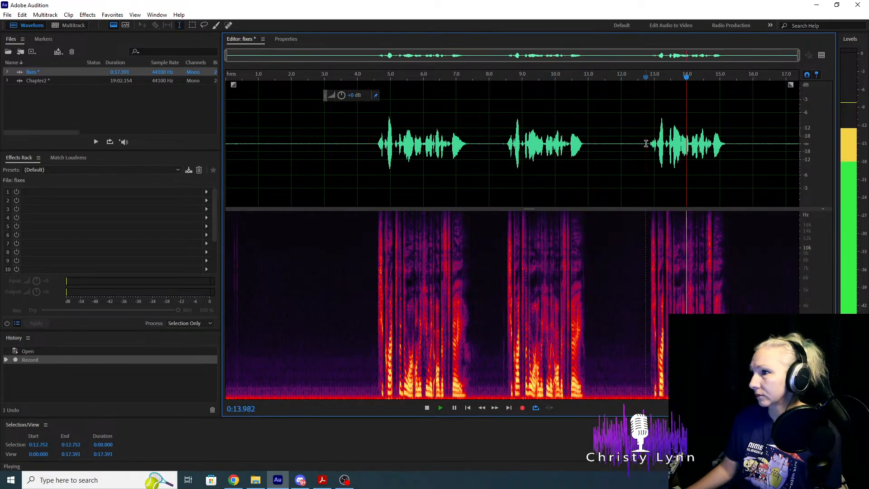
key(space)
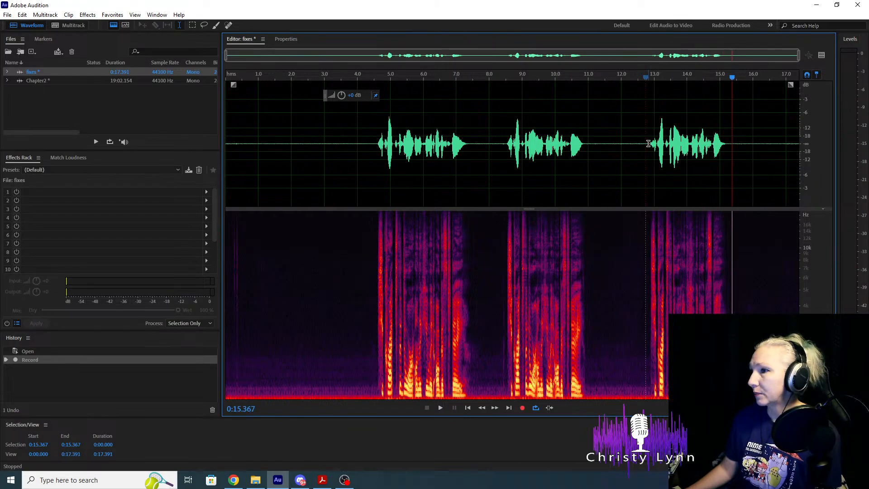
Copy the third take from 0:12.820 to 0:15.209 in the fixes file and reopen Chapter2.
drag(648, 144, 727, 152)
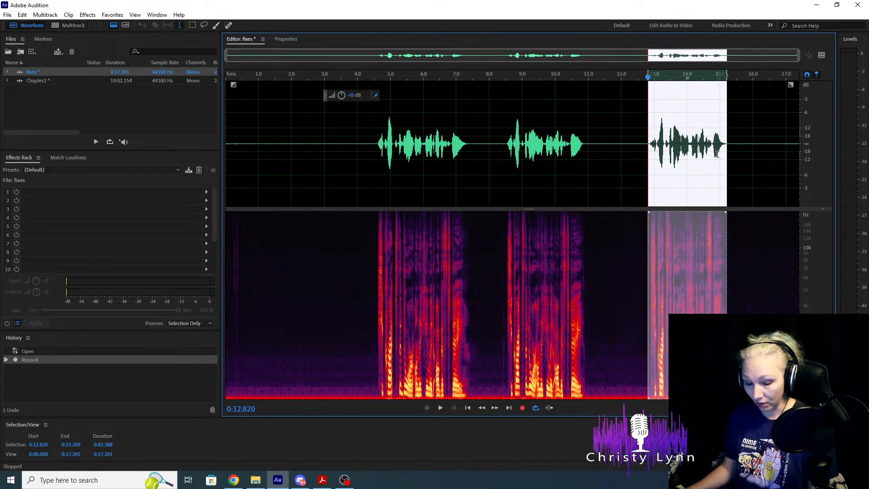
key(ctrl+c)
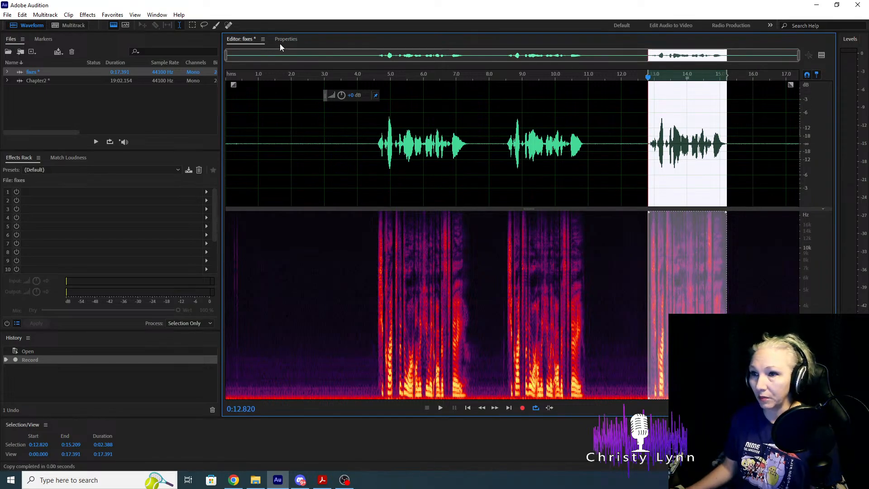
double_click(55, 80)
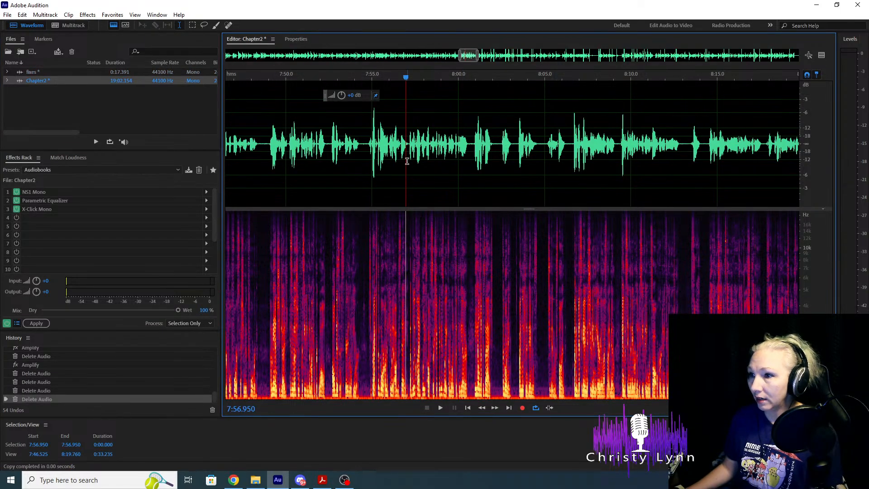
Play the original phrase from 7:54.735 and replace it with the copied take, starting at 7:54.782.
click(367, 148)
key(space)
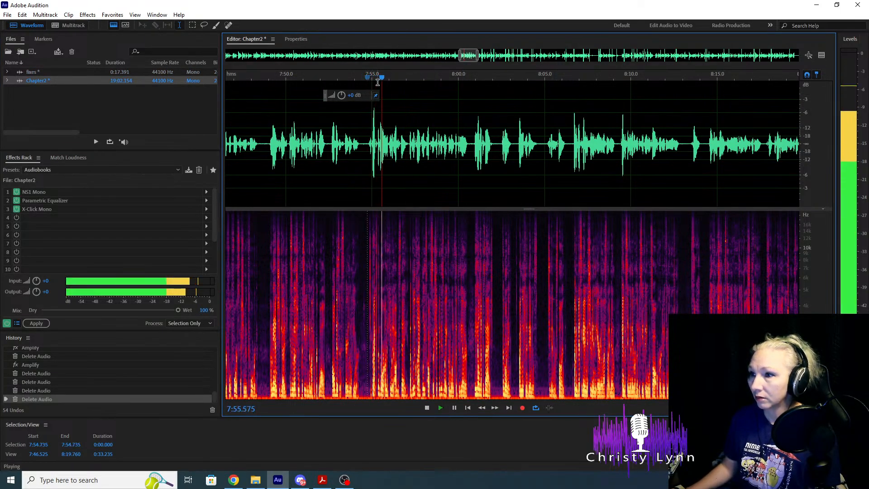
key(space)
key(equal)
key(equal)
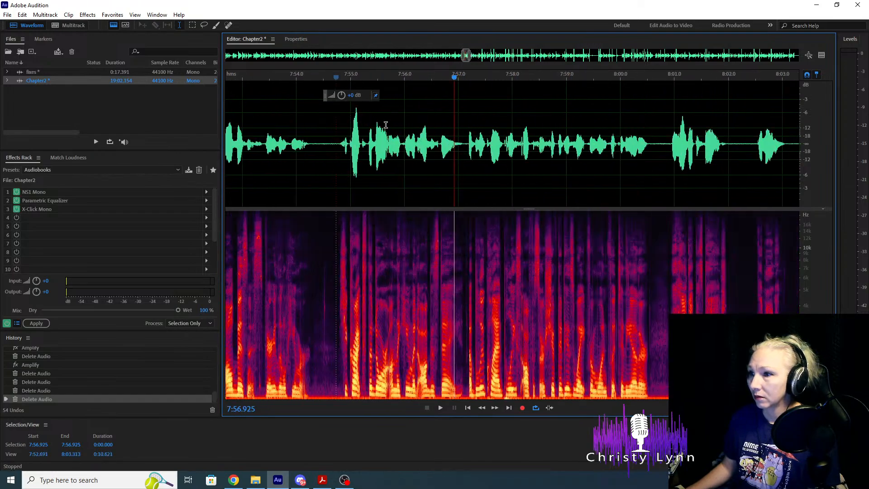
drag(301, 144, 522, 139)
key(ctrl+v)
key(minus)
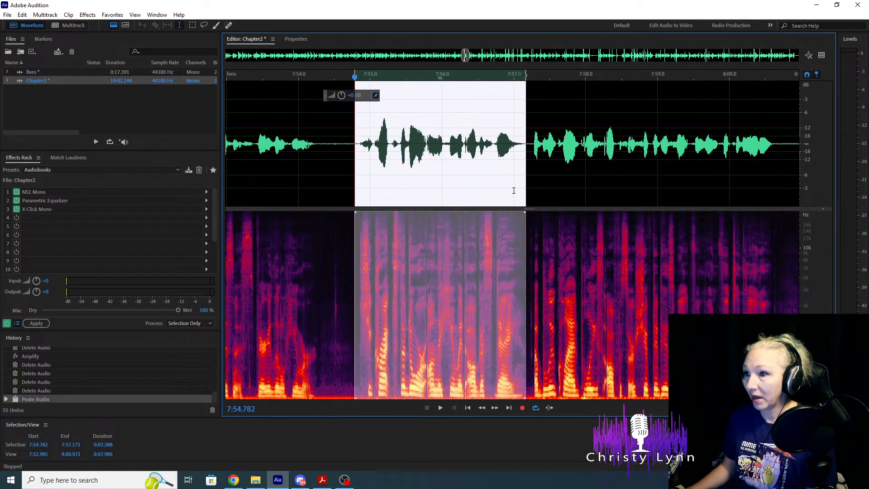
Play the narration from 7:53.733 through the pasted take to check both joins.
click(381, 144)
key(space)
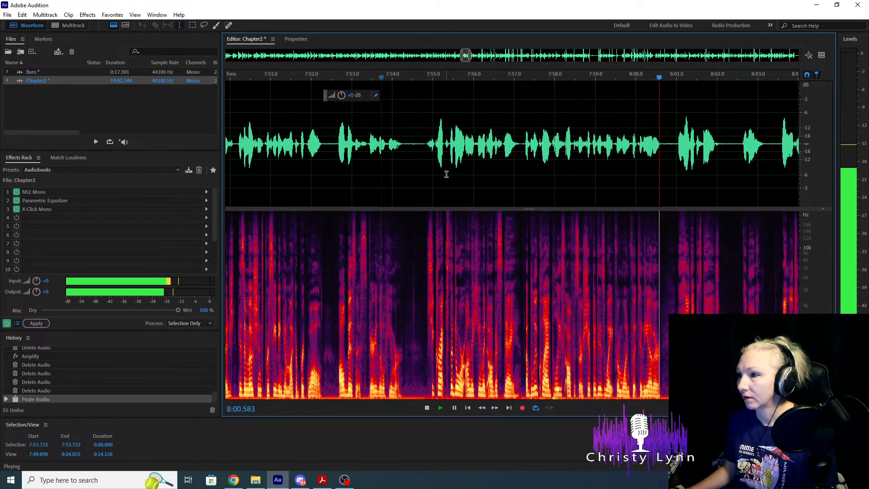
key(space)
key(alt+Tab)
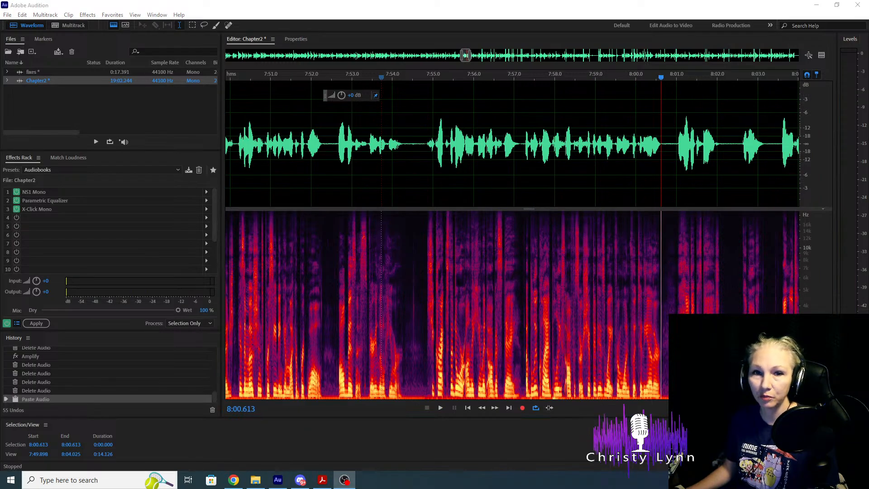
Play the narration from 8:29.354 and delete the faulty take from 8:29.413 to 8:32.000.
key(alt+Tab)
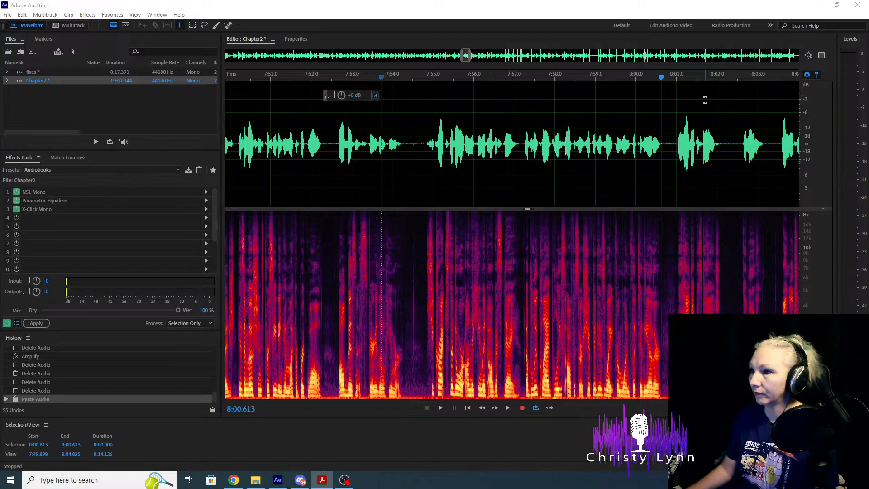
scroll(408, 181, down, 6)
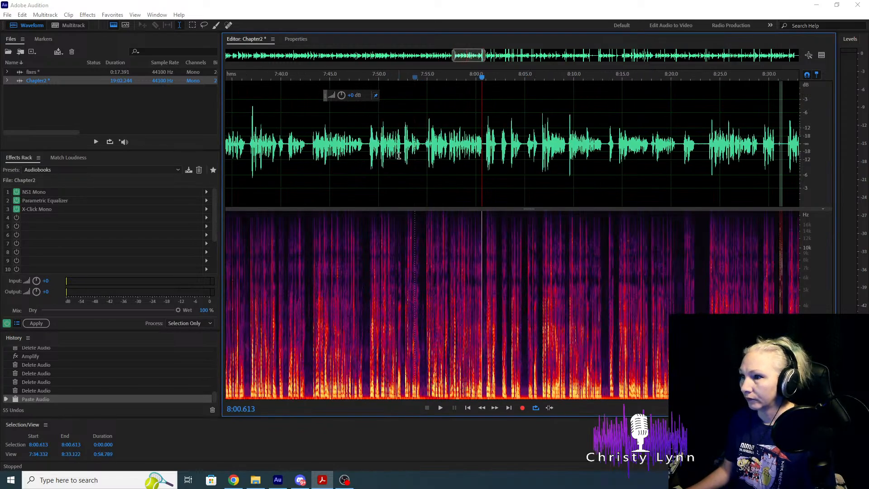
scroll(634, 159, up, 5)
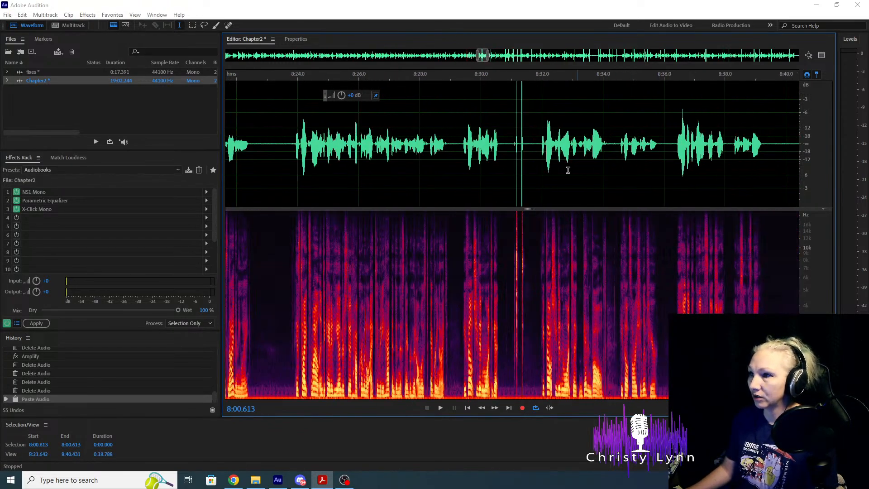
click(461, 151)
key(space)
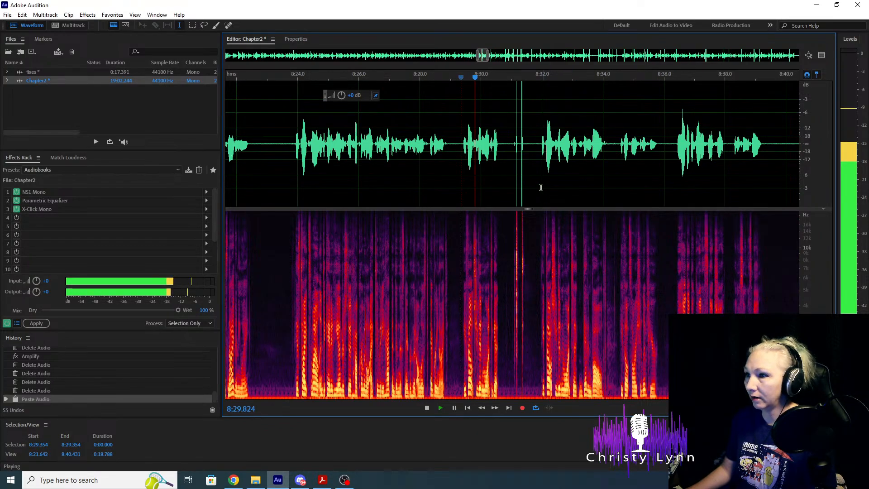
key(space)
scroll(533, 152, up, 2)
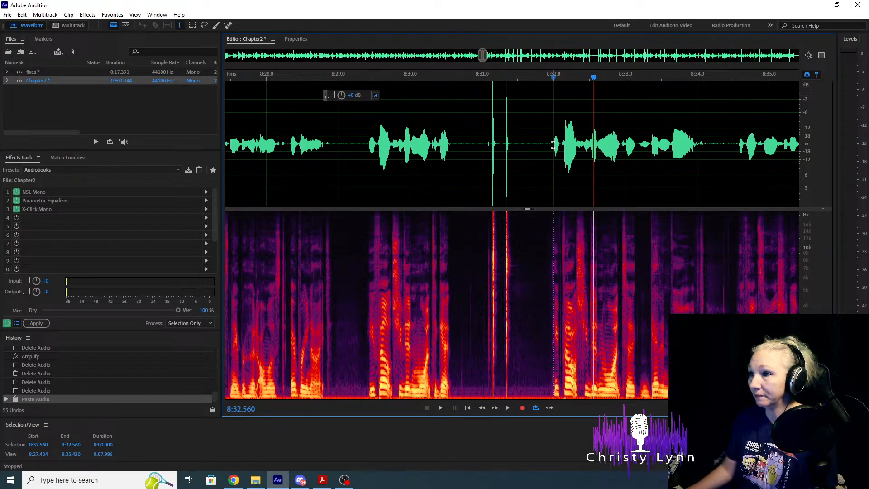
drag(553, 145, 367, 160)
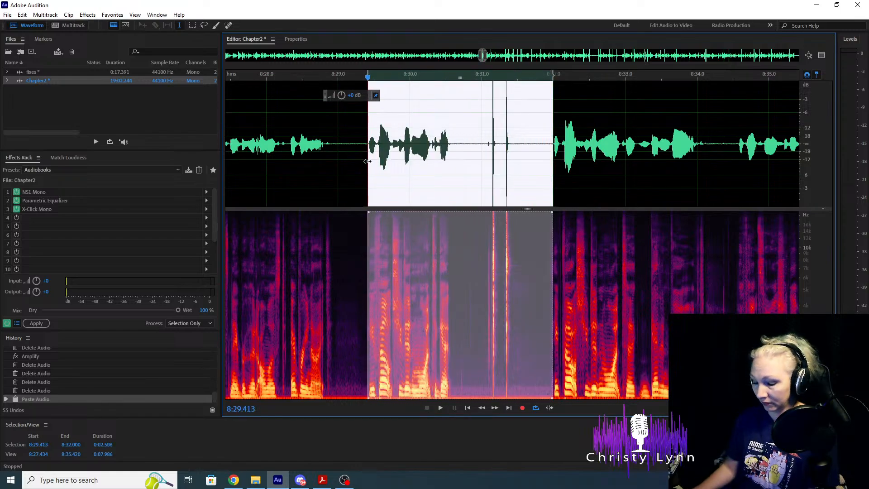
key(Delete)
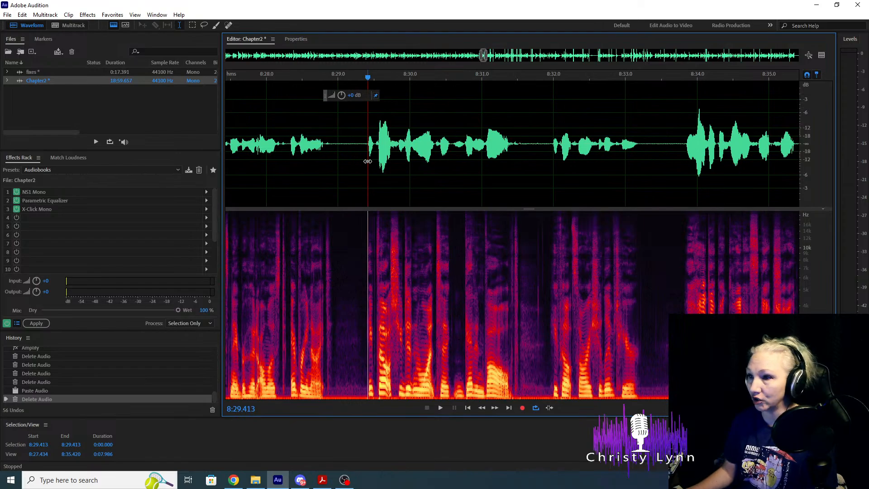
Play the retake from 8:46.995 and compare its opening with the first take from 8:39.358.
scroll(351, 168, down, 3)
scroll(588, 181, up, 2)
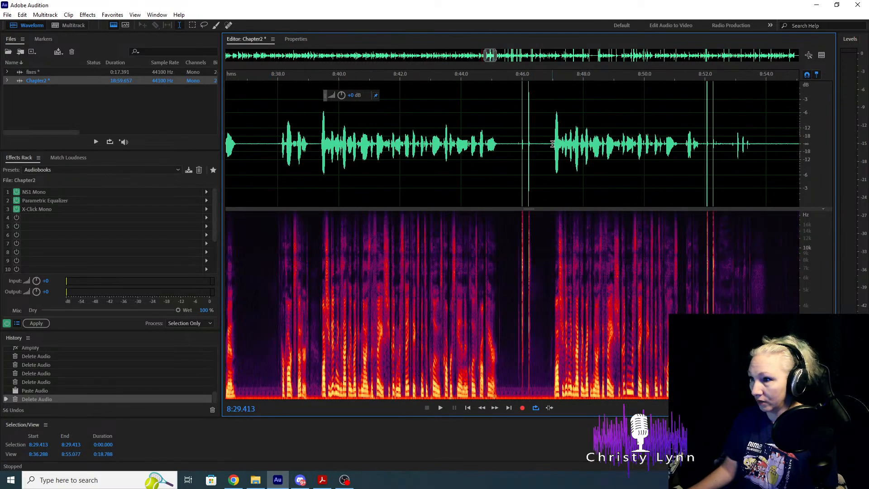
drag(320, 146, 552, 155)
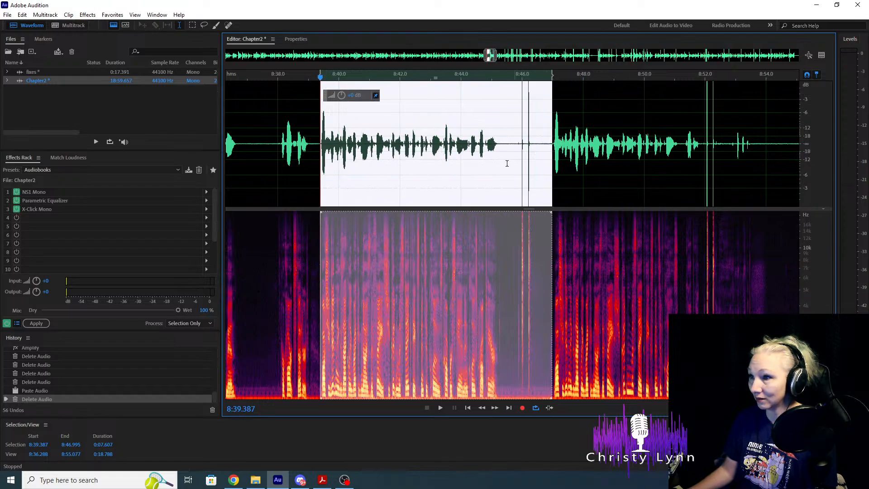
click(375, 151)
click(553, 145)
key(space)
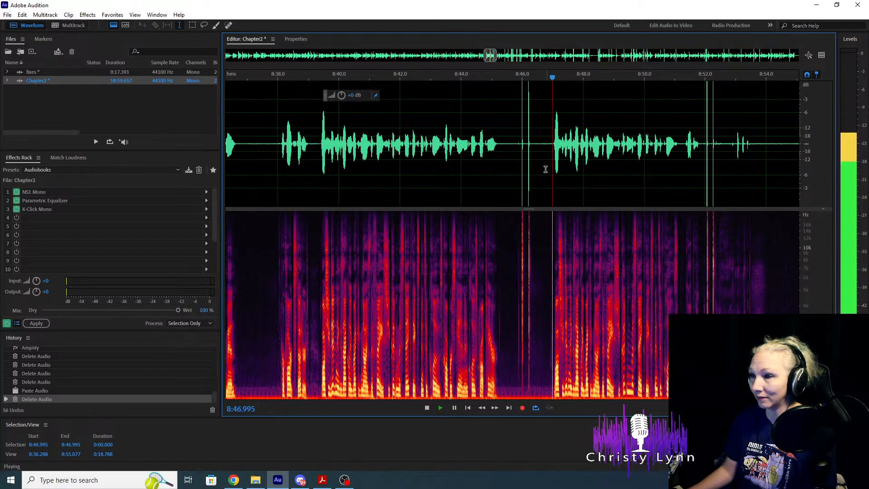
click(319, 147)
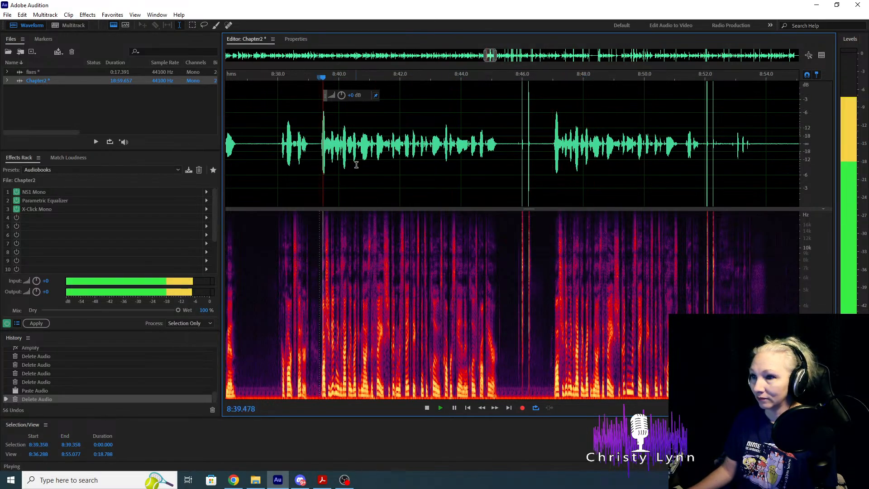
key(space)
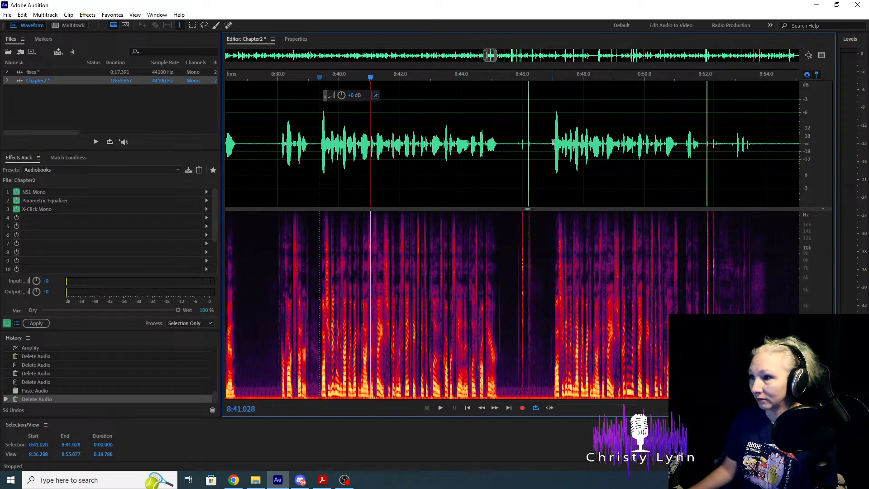
Delete the first take from 8:39.381 up to the start of the retake near 8:47.
drag(553, 143, 378, 144)
scroll(310, 160, up, 3)
key(Delete)
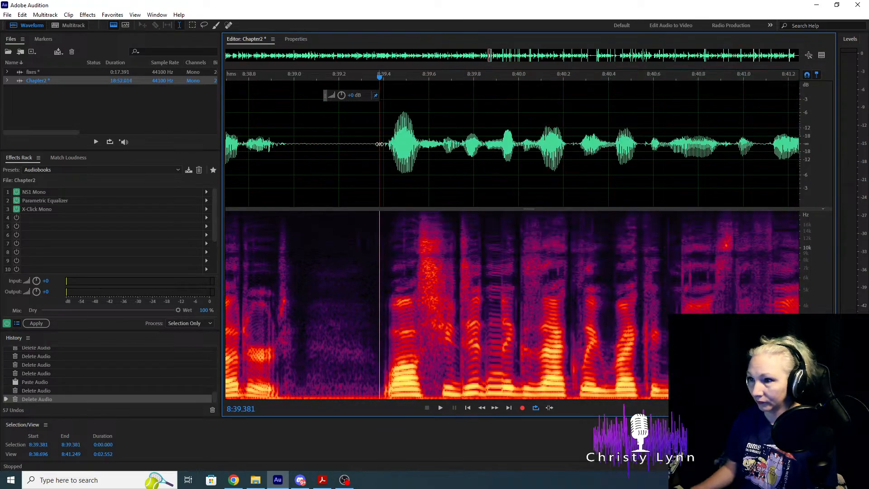
Play the narration from 8:37.508 through the new join and past the marker clicks near 8:44.5.
scroll(352, 152, down, 5)
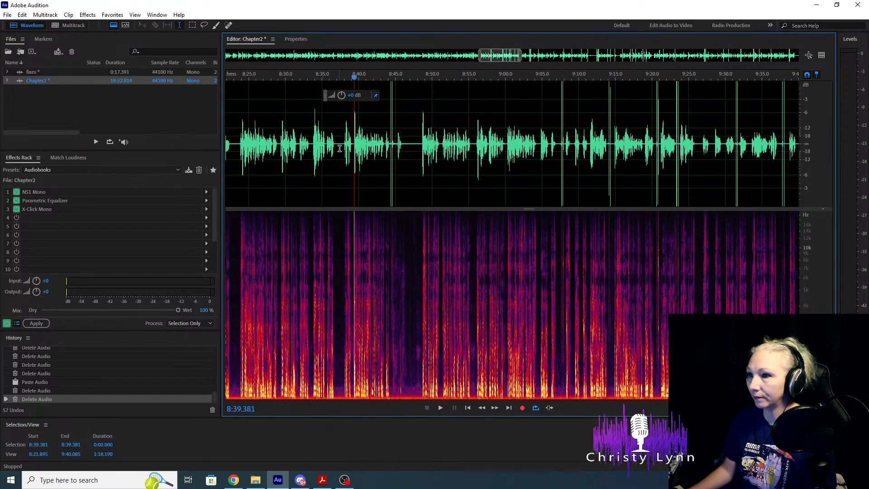
scroll(342, 158, up, 5)
key(space)
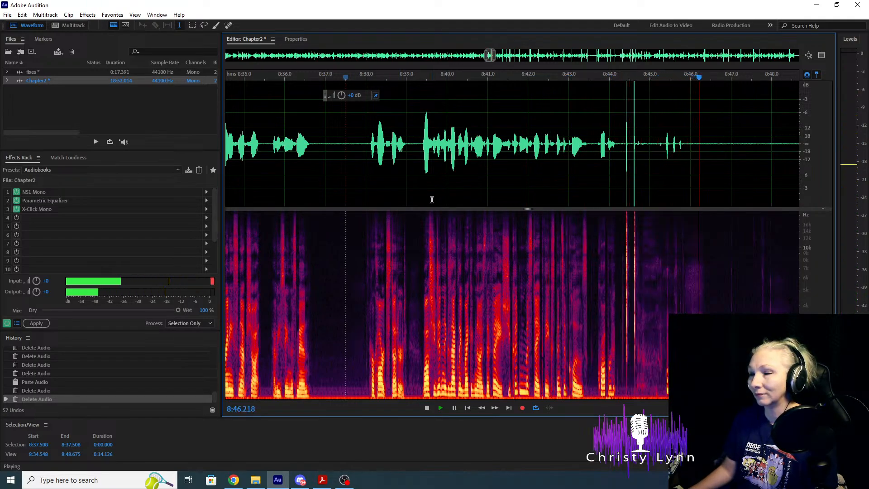
key(space)
Play the next retake from 8:48.634 and compare it with the earlier take from 8:37.866.
scroll(431, 199, down, 4)
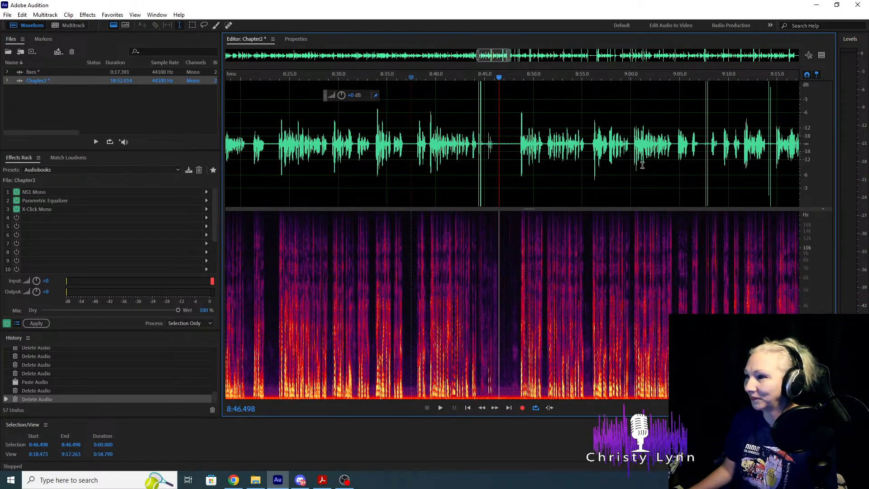
click(519, 145)
key(space)
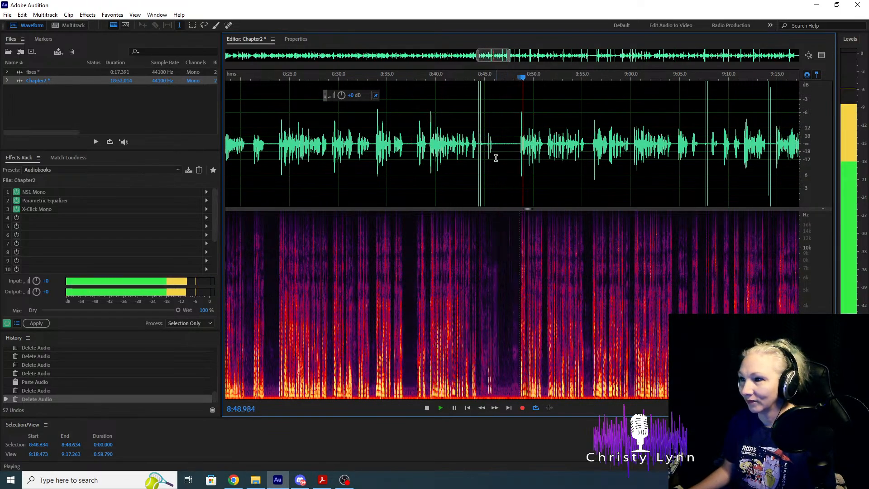
key(space)
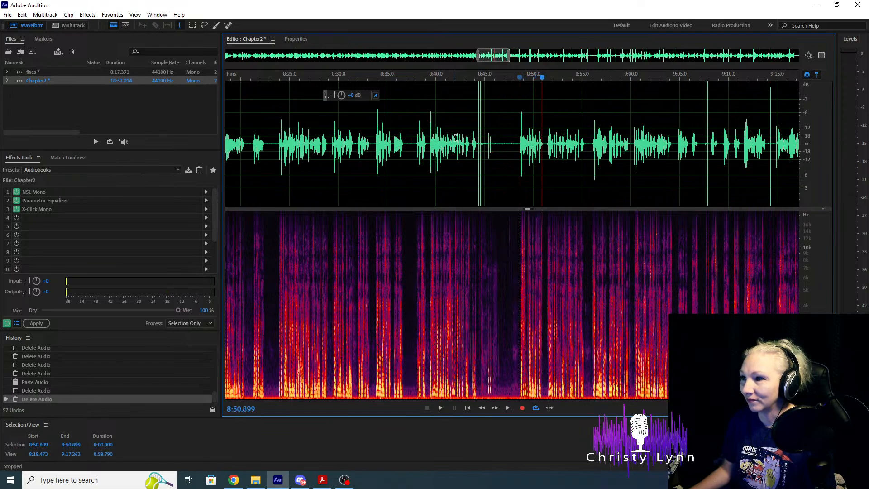
scroll(479, 134, up, 3)
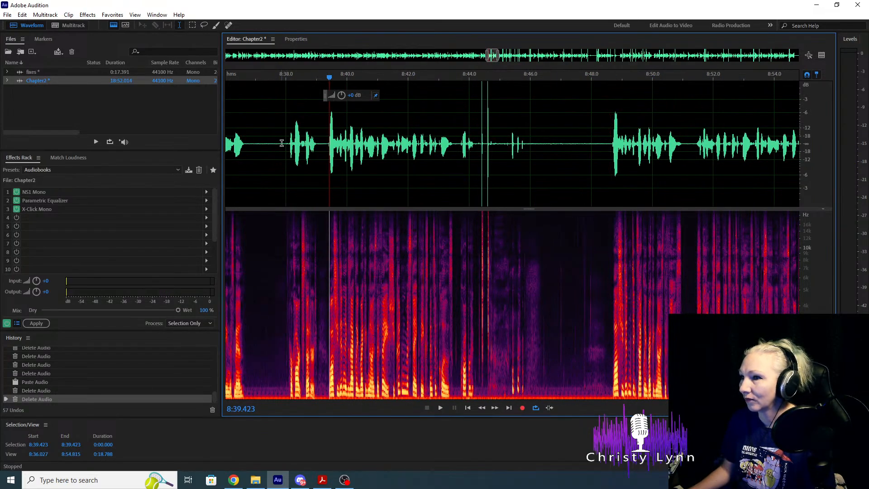
click(281, 143)
key(space)
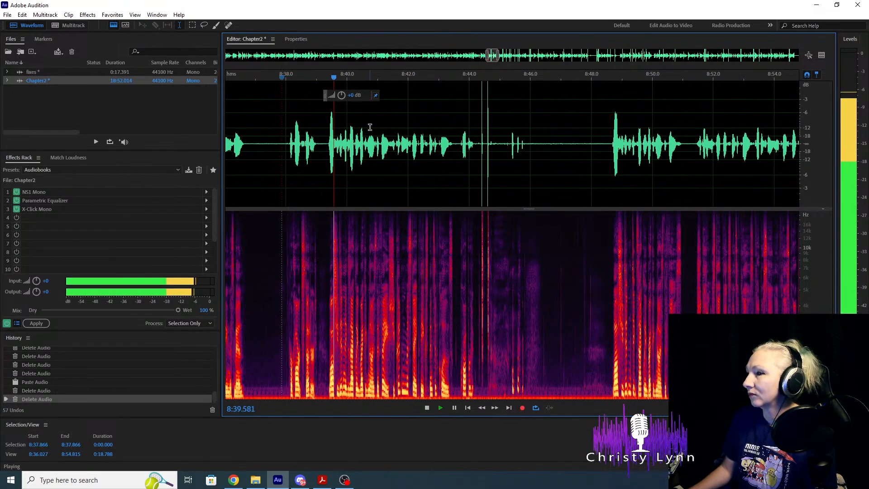
key(space)
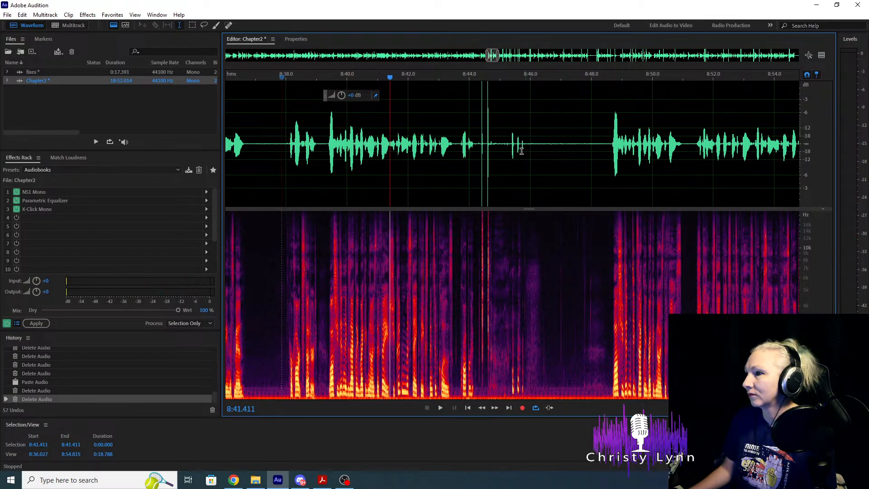
Replay the earlier take's lead-in from 8:38.000, and the retake from 8:48.572 to 8:55.482.
click(285, 143)
key(space)
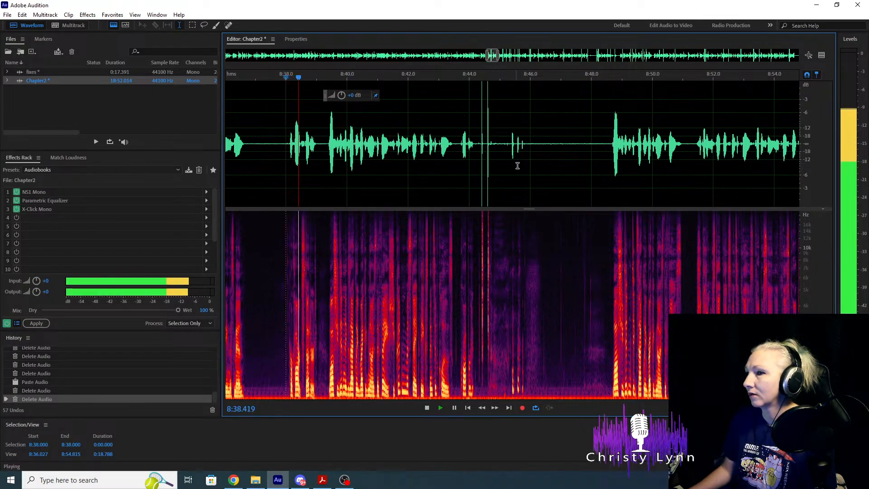
key(space)
click(608, 143)
key(space)
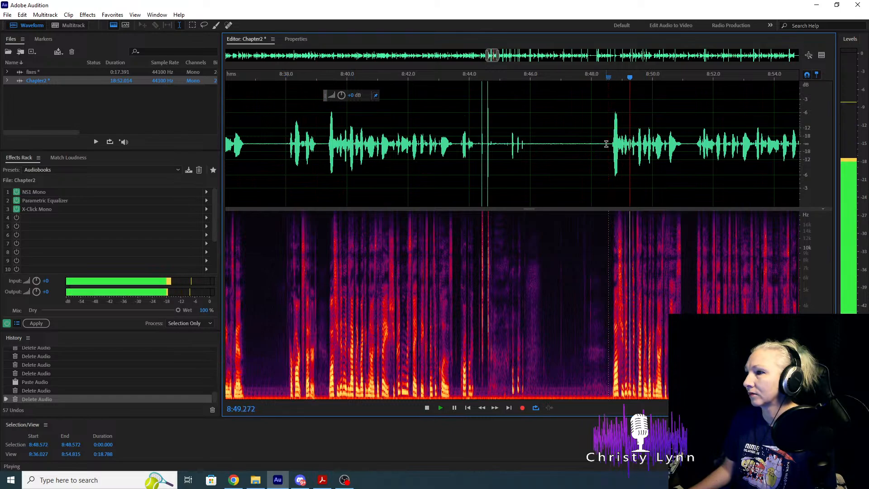
key(space)
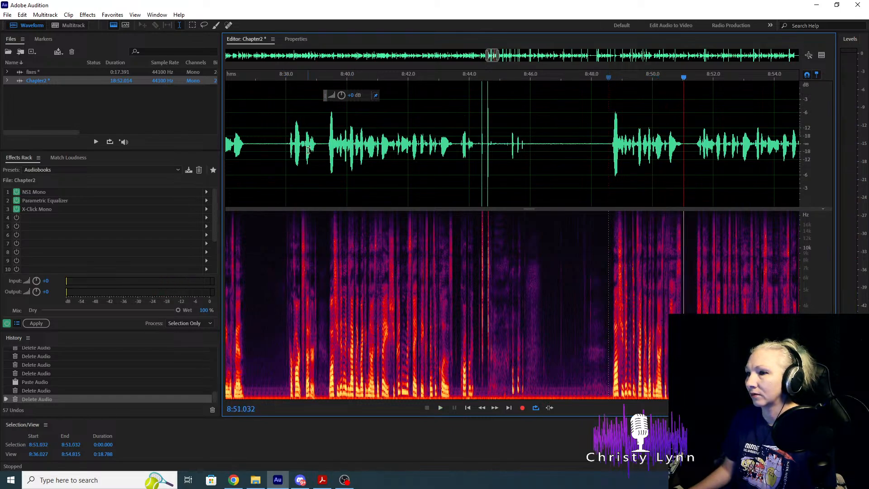
key(space)
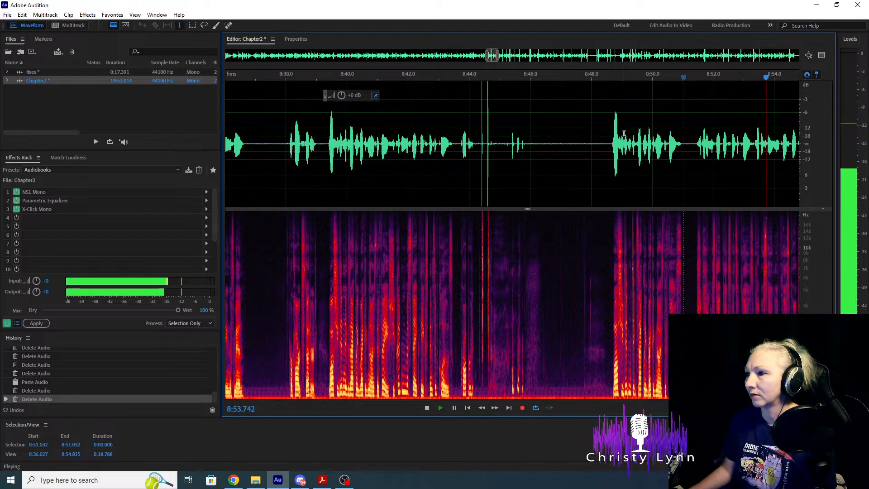
key(space)
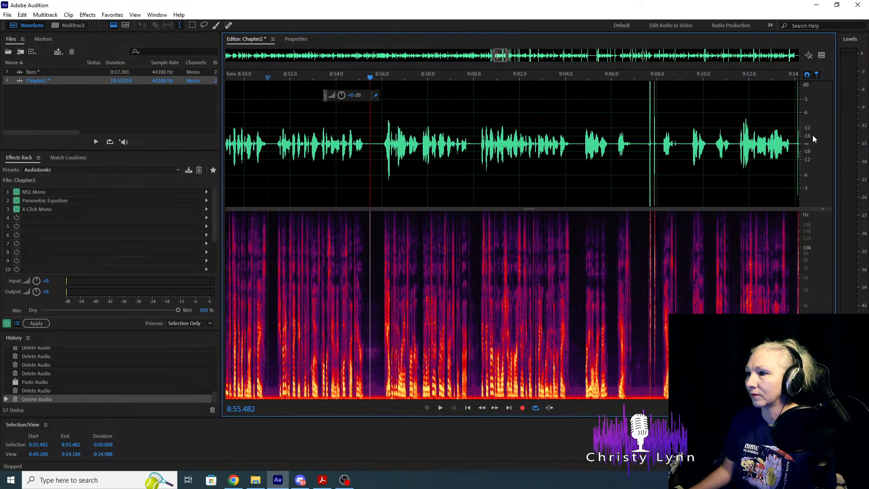
Play the earlier take from 8:39.259 and 8:41.380, and the retake from 8:51.404, to find matching phrases.
scroll(557, 173, down, 5)
scroll(446, 159, up, 5)
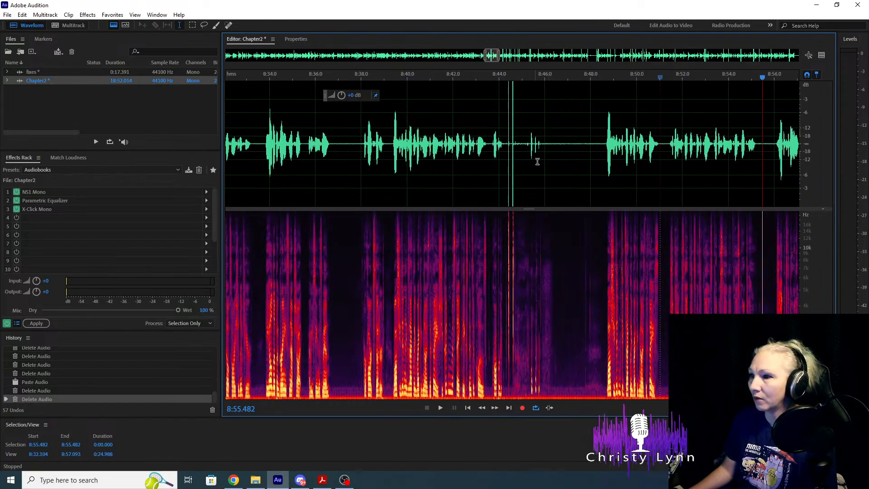
scroll(593, 156, up, 1)
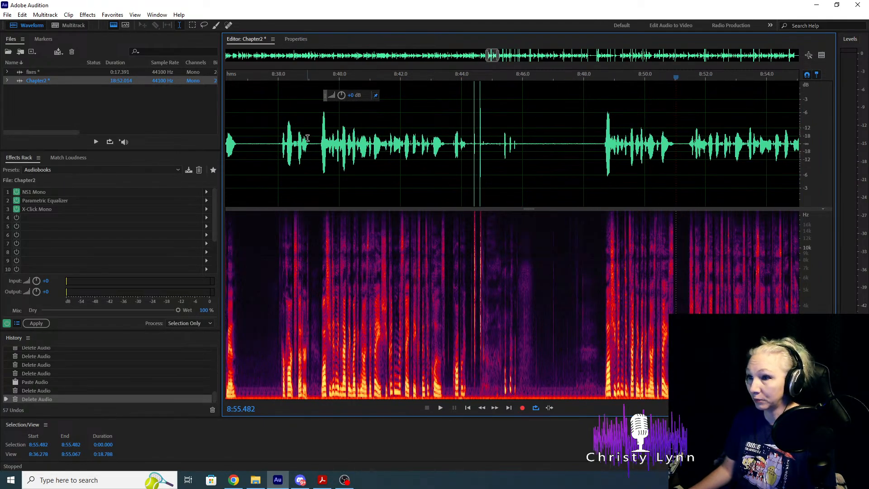
key(space)
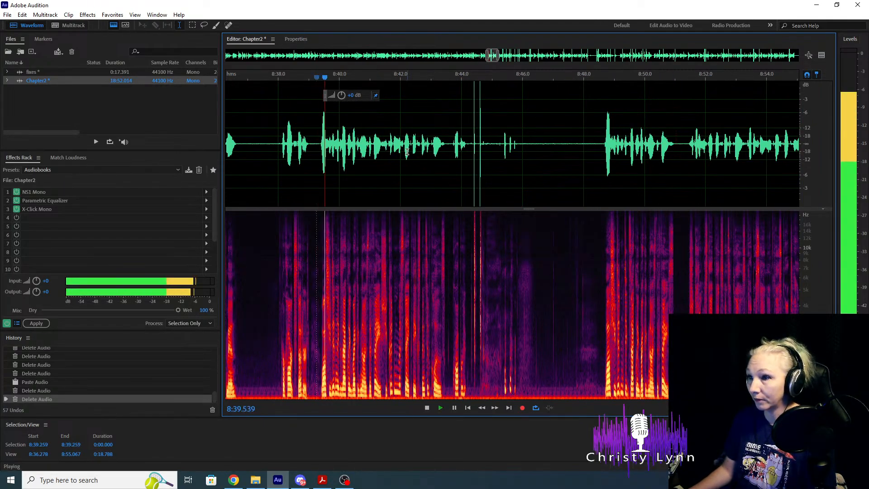
key(space)
click(382, 152)
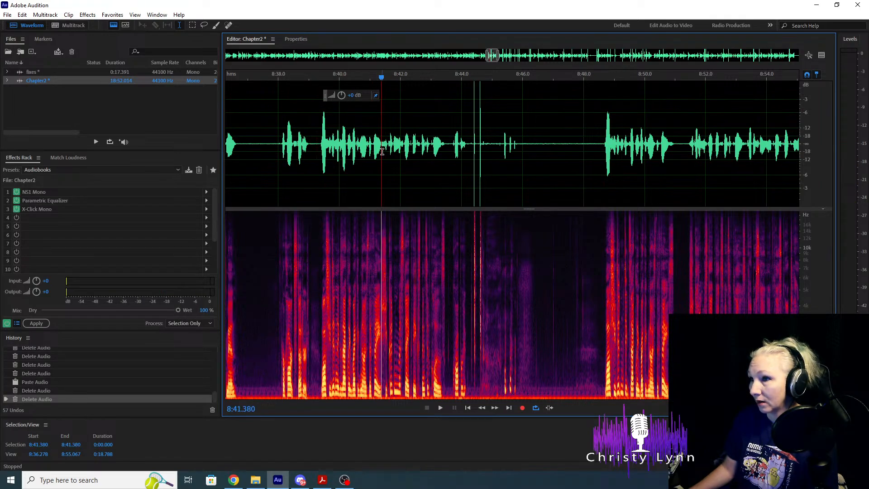
key(space)
key(space)
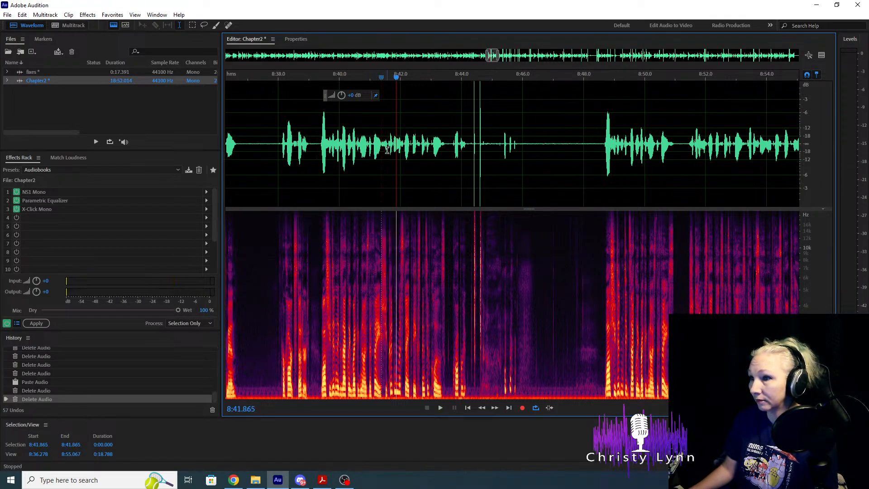
click(687, 144)
key(space)
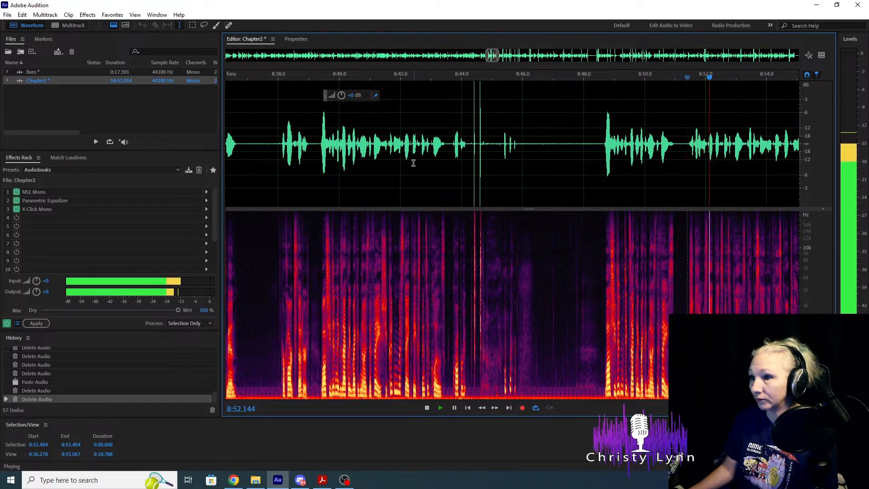
key(space)
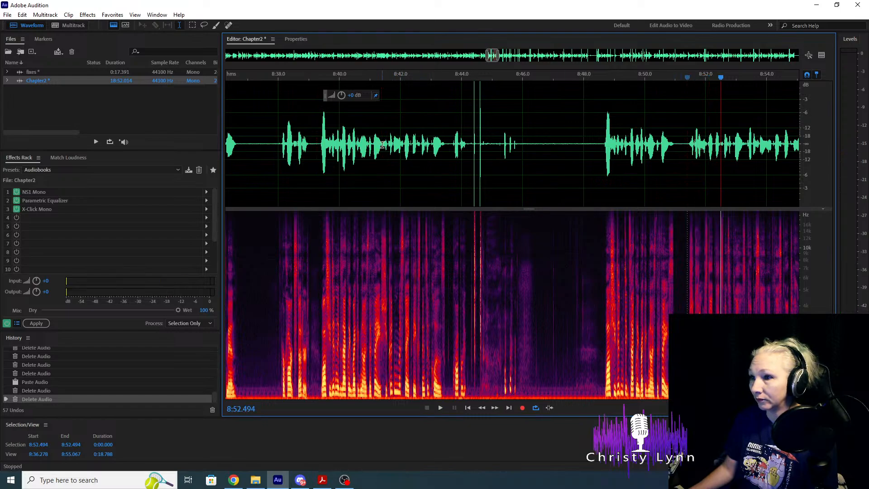
Compare the earlier take from 8:39.318 and 8:38.000 with the retake from 8:48.646 and 8:48.542 by playing them alternately.
click(319, 140)
key(space)
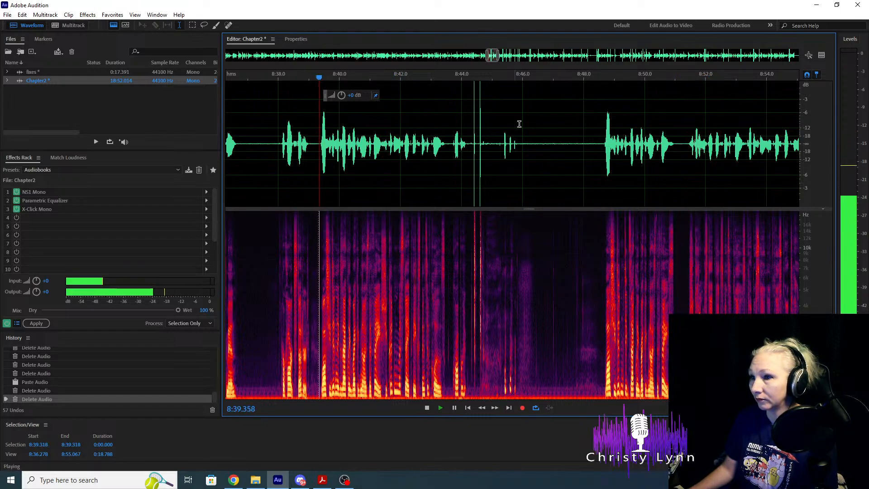
click(603, 144)
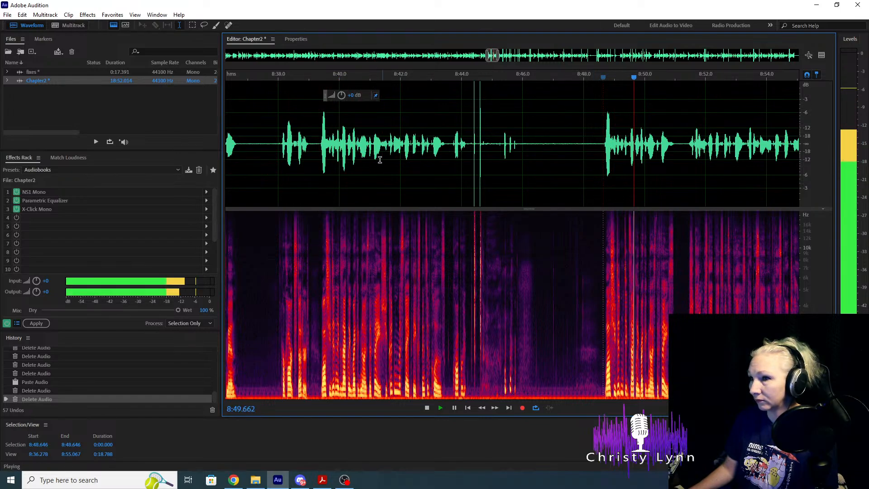
click(279, 144)
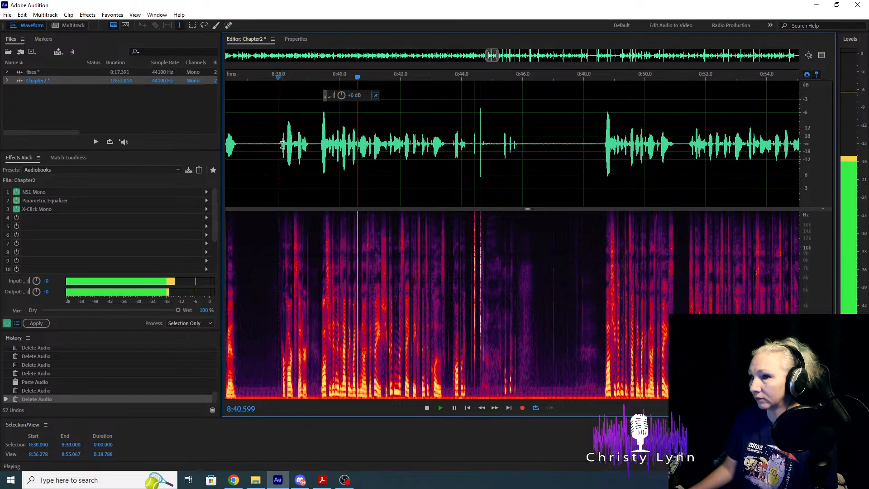
key(space)
key(space)
click(599, 144)
key(space)
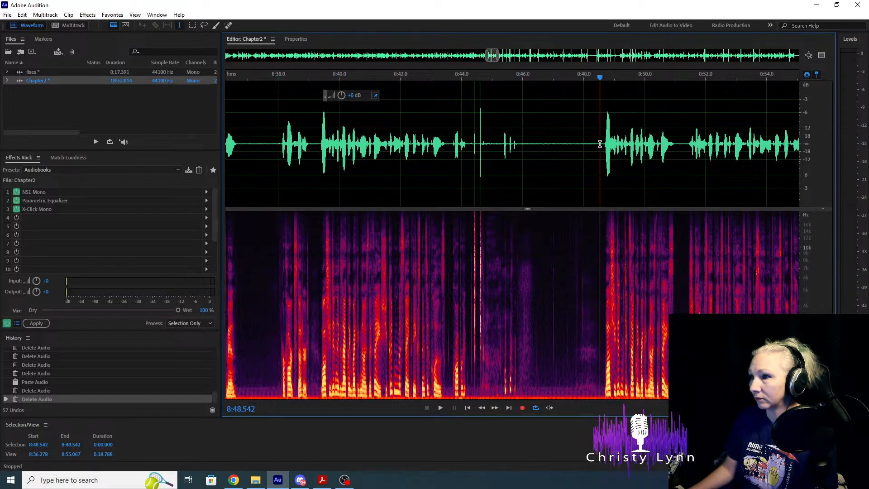
key(space)
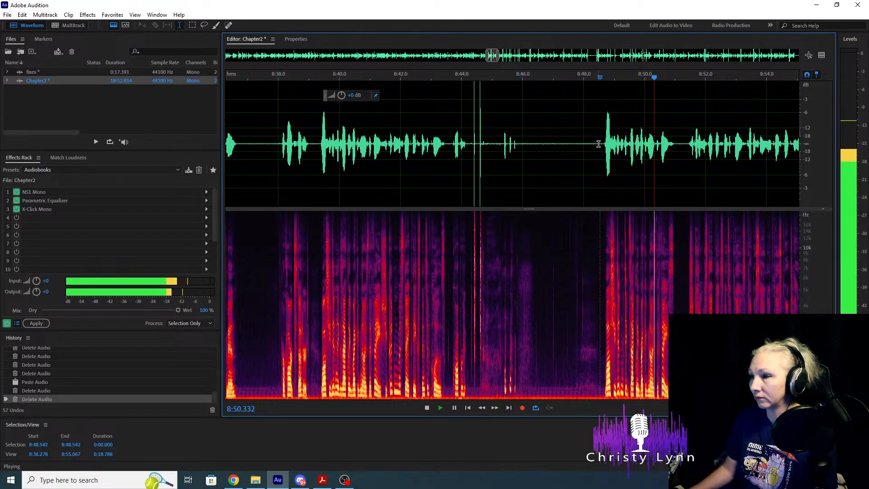
key(space)
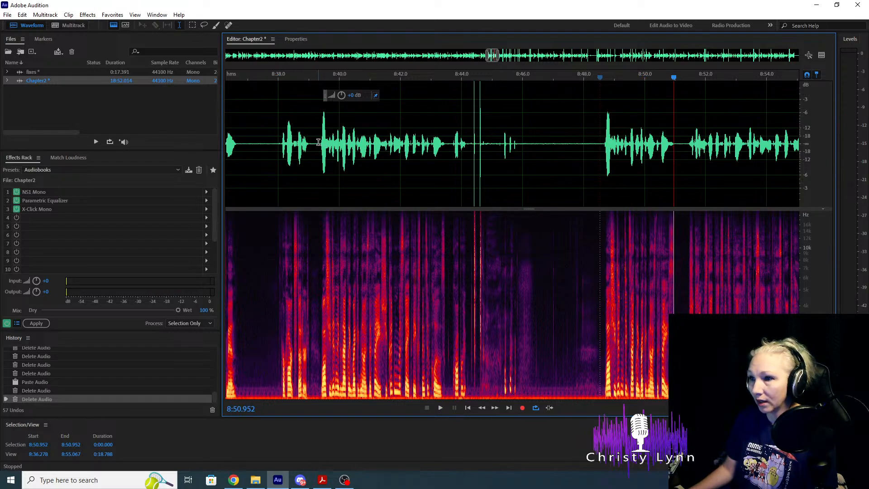
Try to join the takes mid-sentence by deleting the audio from 8:41.365 to 8:51.302.
drag(318, 141, 381, 144)
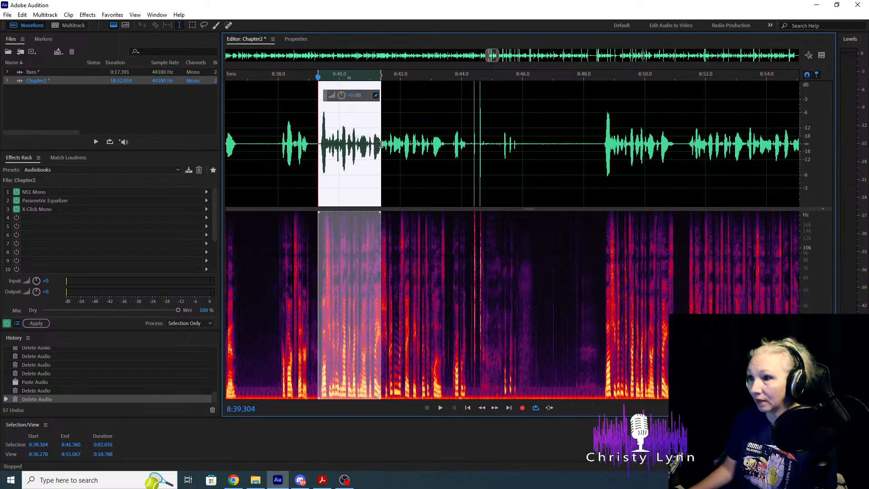
click(304, 163)
scroll(379, 148, up, 3)
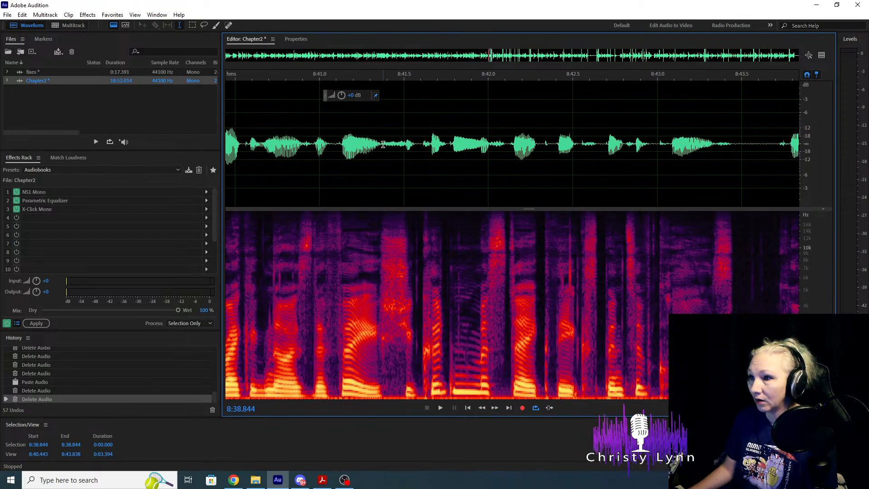
key(space)
key(space)
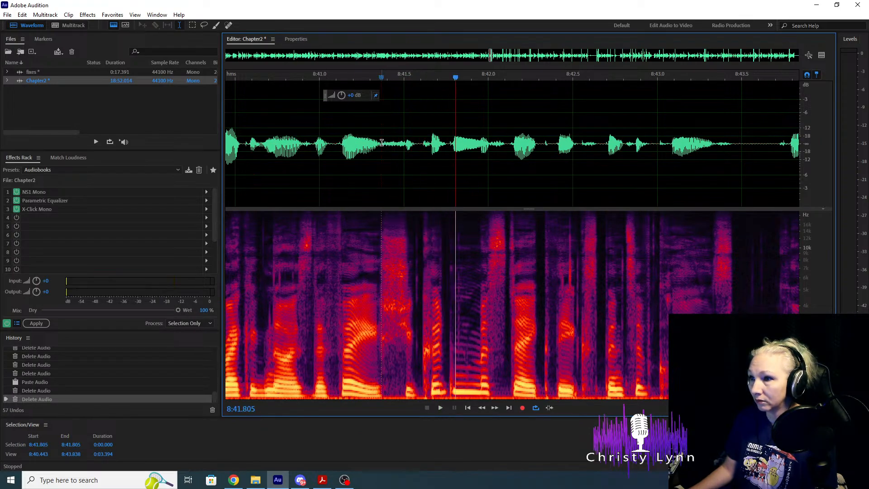
scroll(404, 160, down, 6)
drag(381, 143, 519, 148)
scroll(660, 183, up, 1)
scroll(505, 199, down, 2)
scroll(588, 163, up, 4)
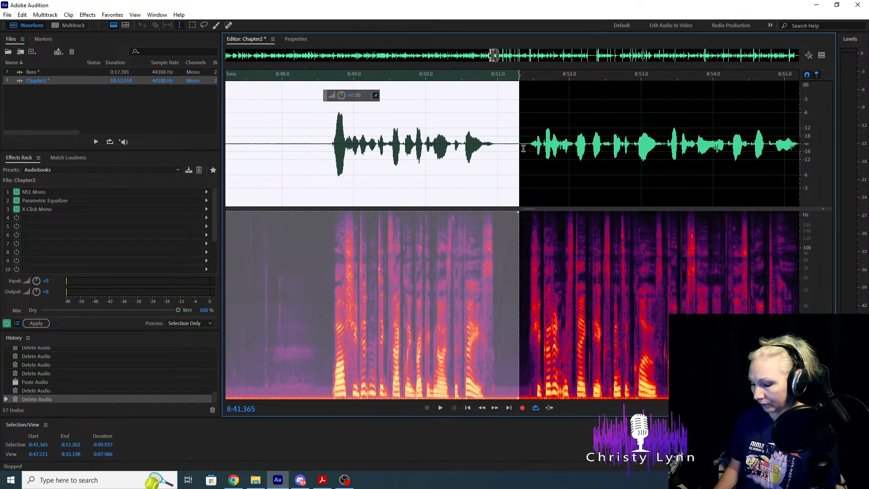
key(Delete)
Play the mid-sentence join from 8:38.000, and undo the last deletion.
scroll(524, 148, down, 3)
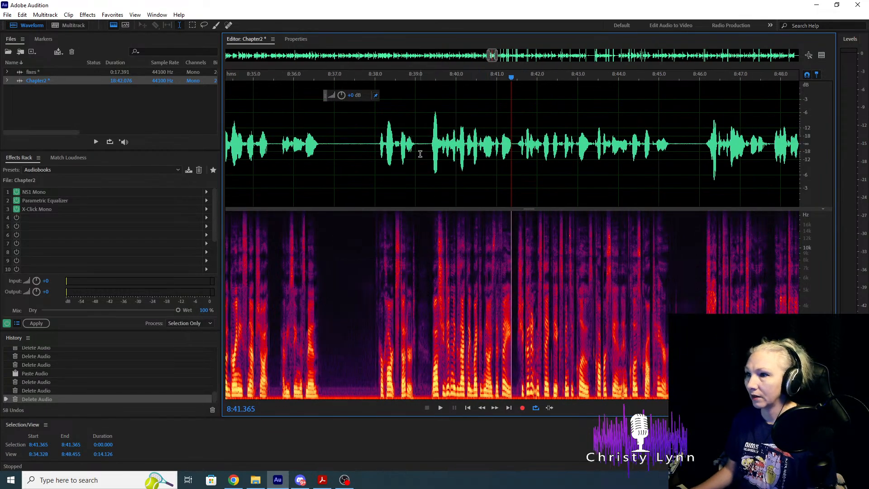
click(376, 137)
key(space)
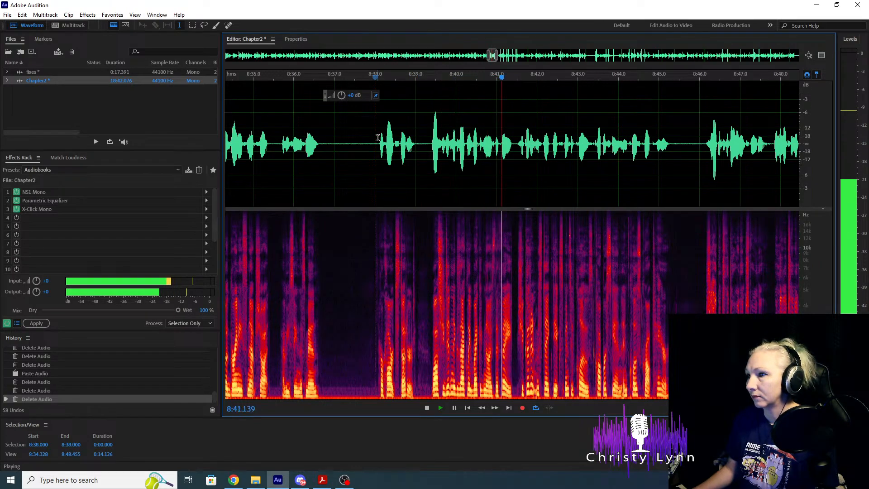
key(space)
scroll(556, 159, up, 1)
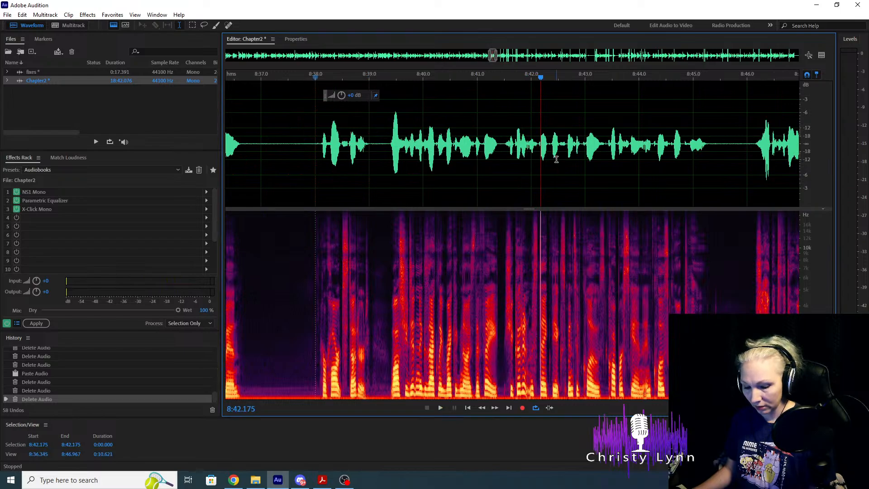
key(ctrl+z)
Examine the restored earlier take around 8:41.4 and play it from 8:41.136 to look for a cut point.
click(499, 154)
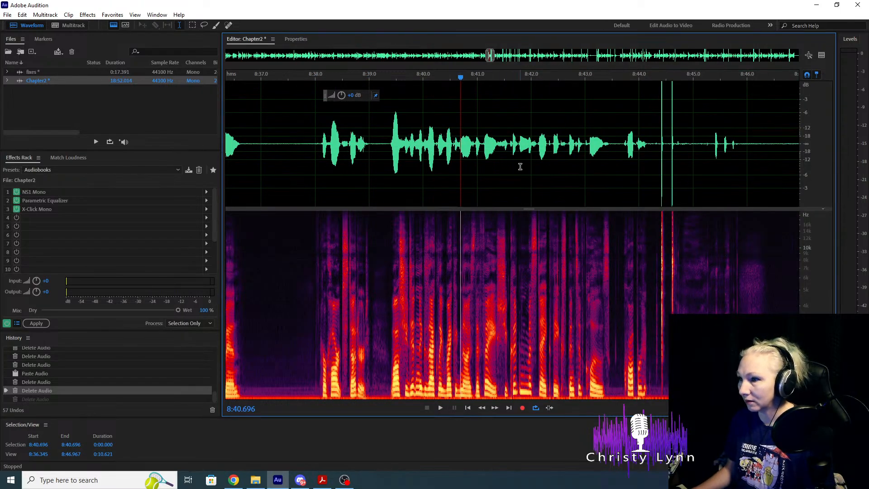
scroll(500, 153, up, 3)
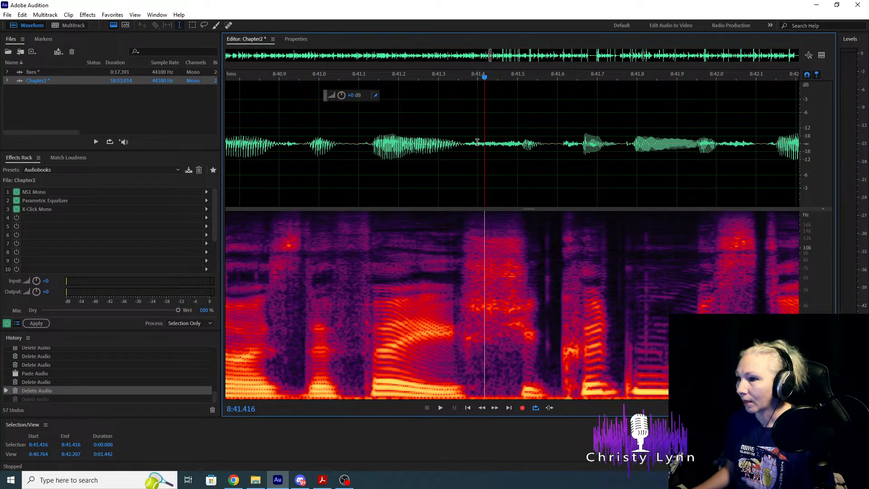
scroll(464, 147, down, 3)
click(406, 132)
key(space)
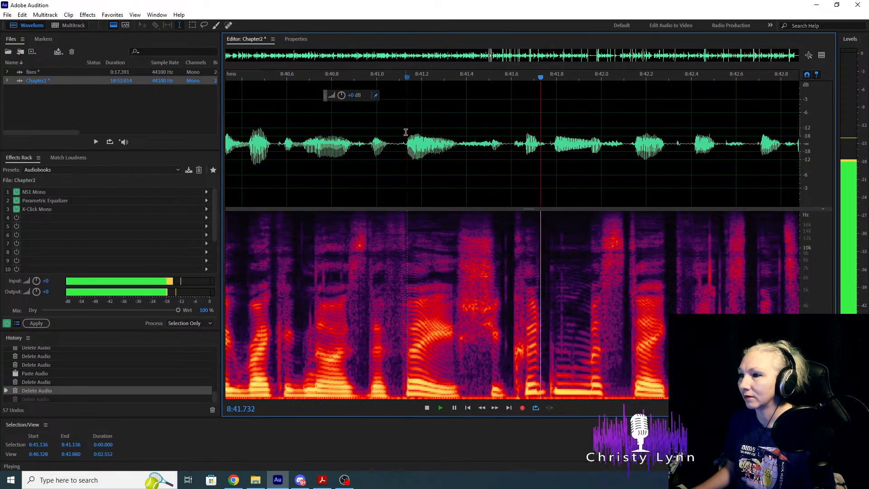
key(space)
scroll(406, 132, down, 1)
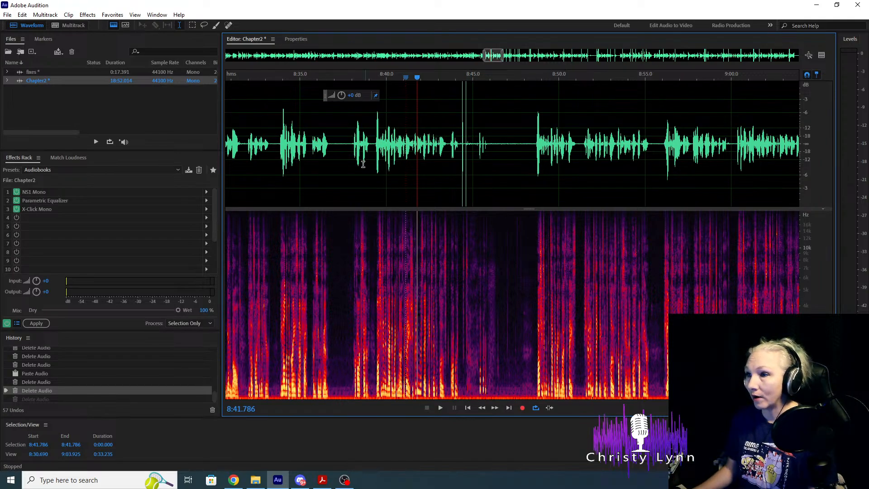
scroll(385, 160, up, 1)
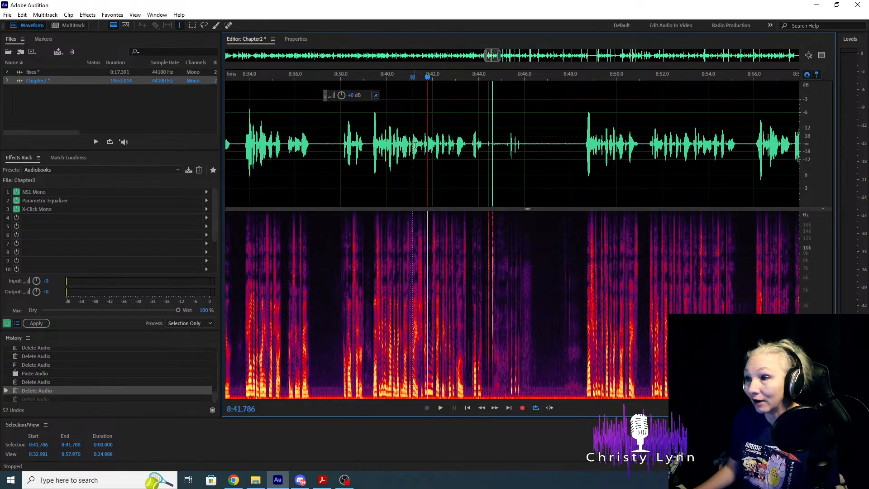
Delete the earlier take from 8:39.351 up to the retake's start at 8:48.601, and play the join from 8:38.000.
click(582, 147)
key(space)
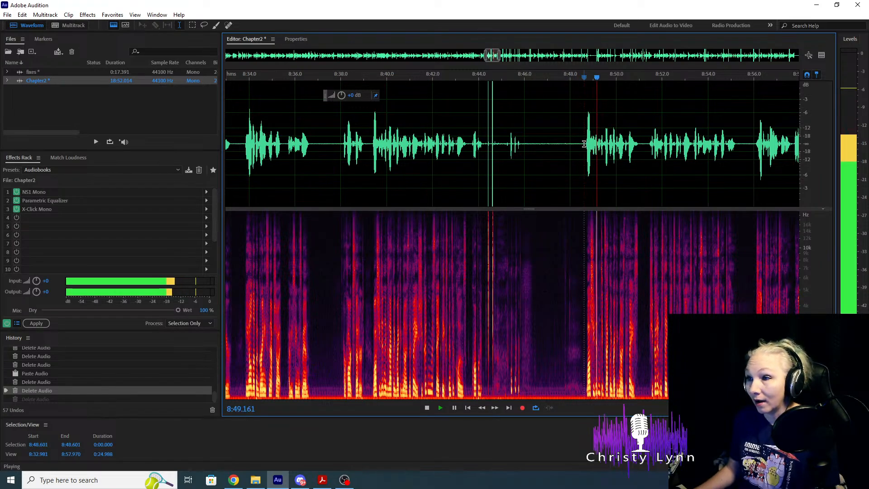
key(space)
drag(583, 148, 371, 158)
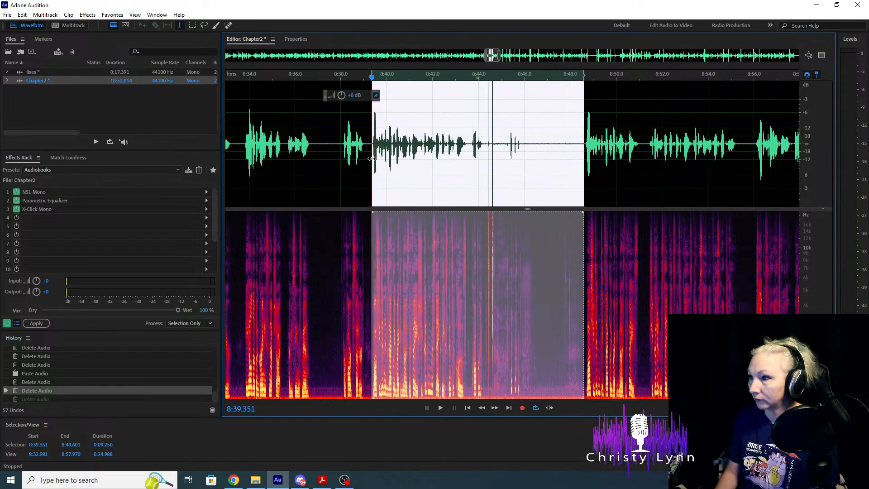
key(Delete)
key(space)
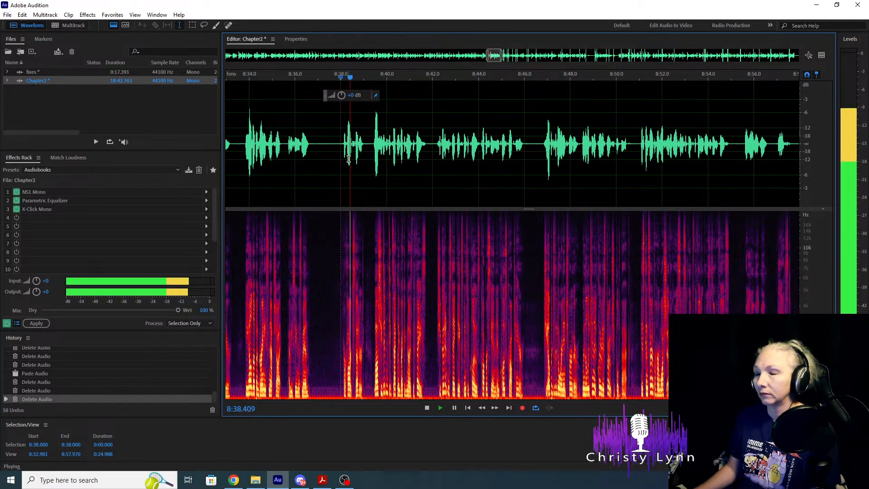
key(space)
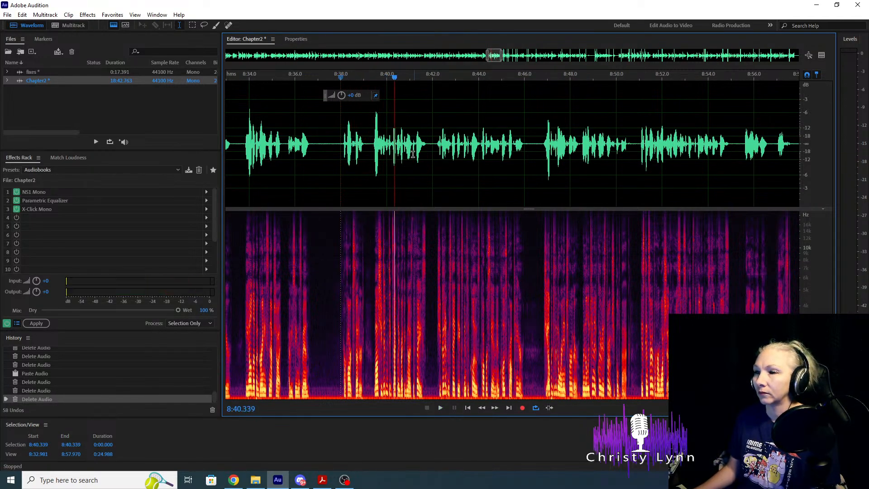
Lower the volume of the retake's loud opening sound between 8:39.474 and 8:39.631.
scroll(373, 148, up, 5)
drag(376, 144, 448, 144)
scroll(375, 144, up, 4)
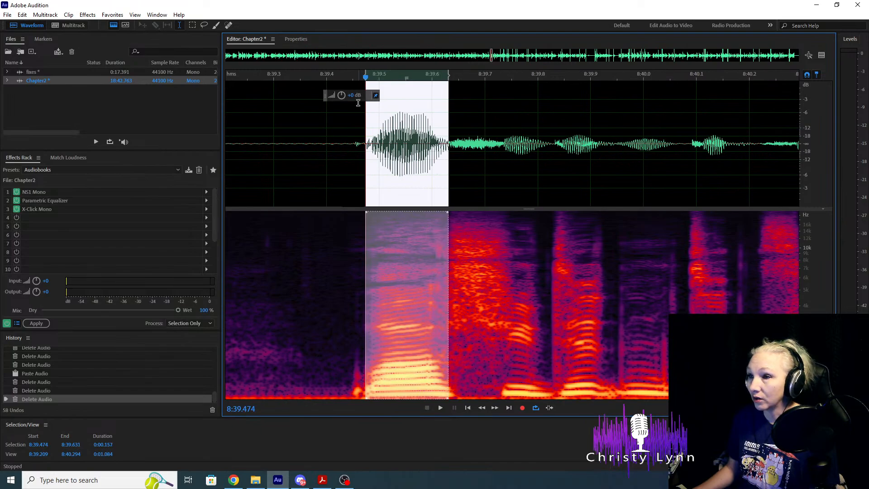
drag(323, 95, 323, 95)
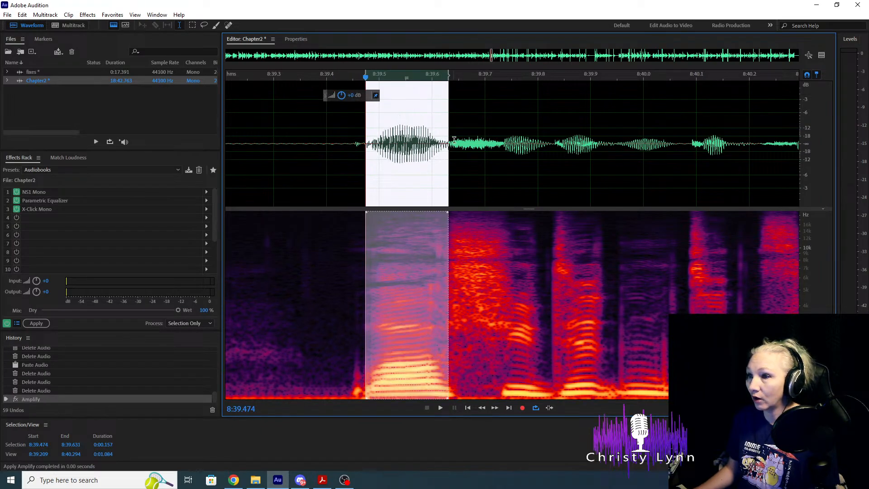
Play the narration from 8:38.560 through the softened opening sound to check the level.
scroll(520, 144, down, 4)
click(367, 141)
key(space)
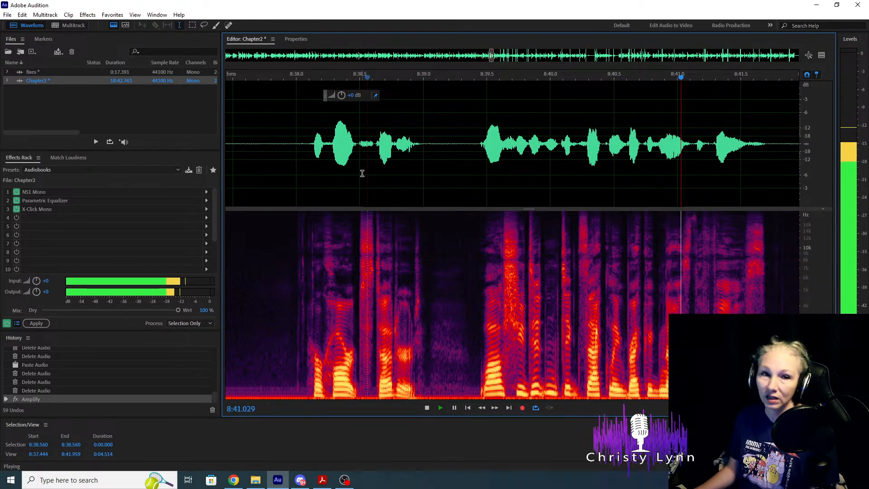
scroll(360, 172, down, 6)
key(space)
Audition the short phrase at 8:57.000 and its retake at 8:59.000, and delete the first take with its marker clicks.
scroll(500, 162, up, 4)
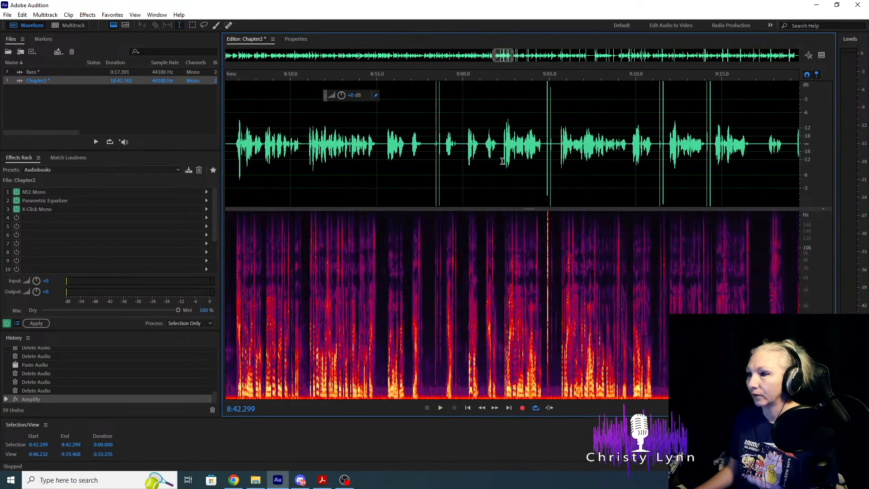
scroll(377, 168, up, 1)
scroll(384, 146, up, 1)
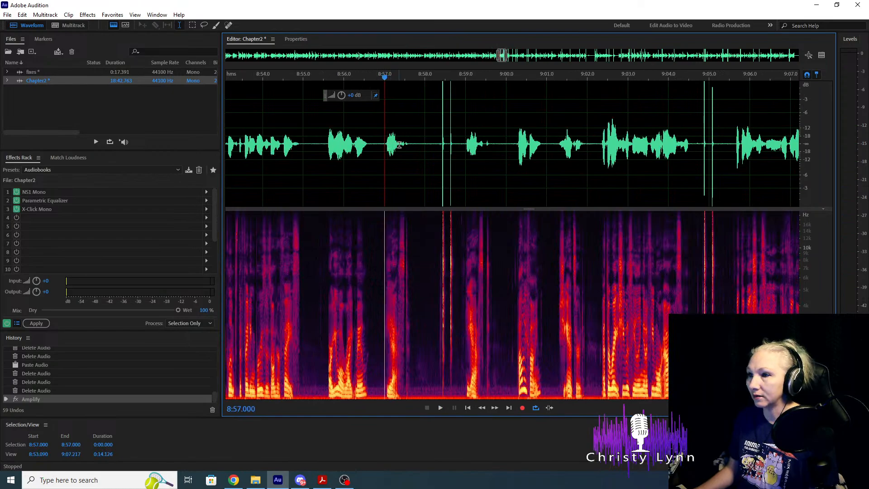
key(space)
click(464, 143)
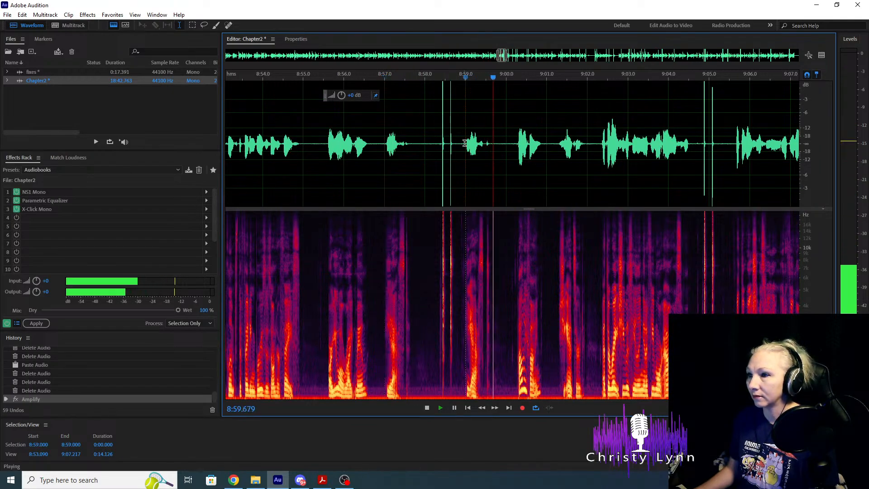
drag(465, 143, 383, 149)
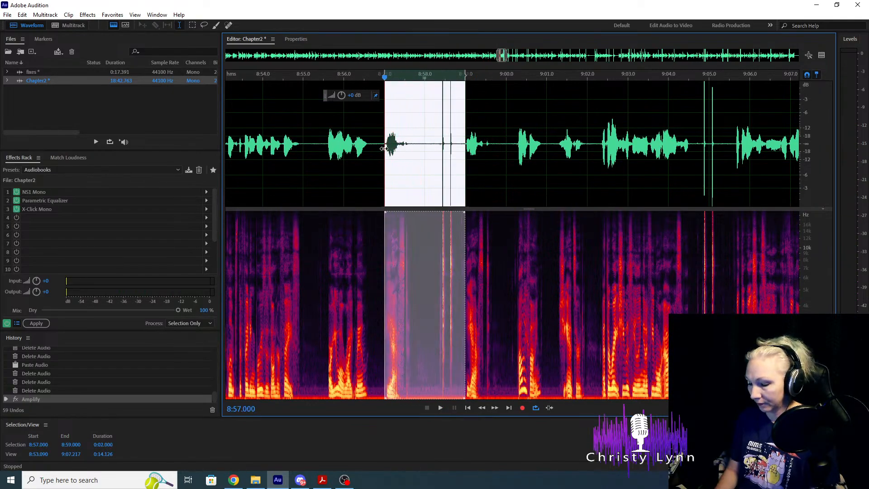
key(Delete)
Audition the earlier take from about 9:00.2 and its retake from 9:03.605, past the two marker clicks, to compare them.
scroll(314, 161, up, 1)
scroll(590, 163, up, 1)
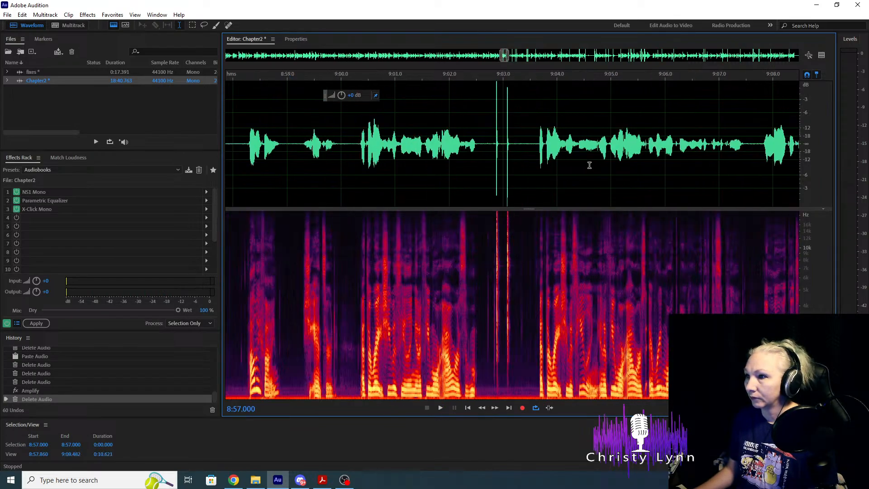
scroll(373, 163, up, 1)
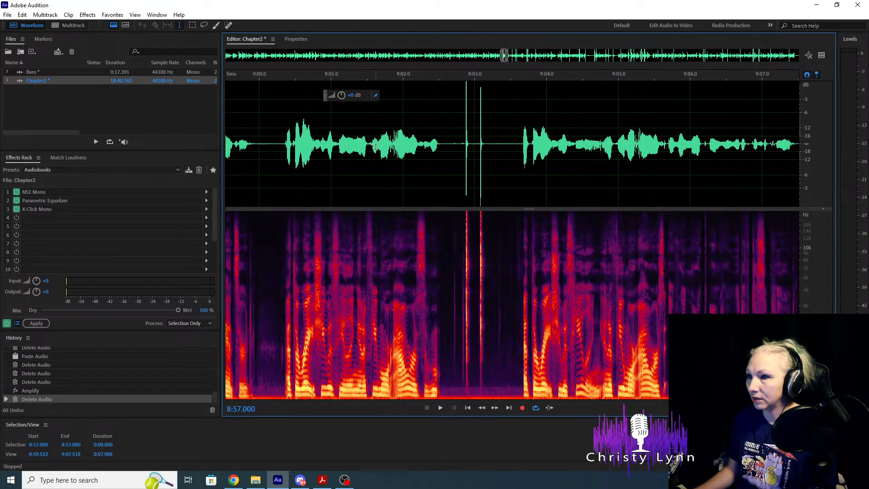
key(space)
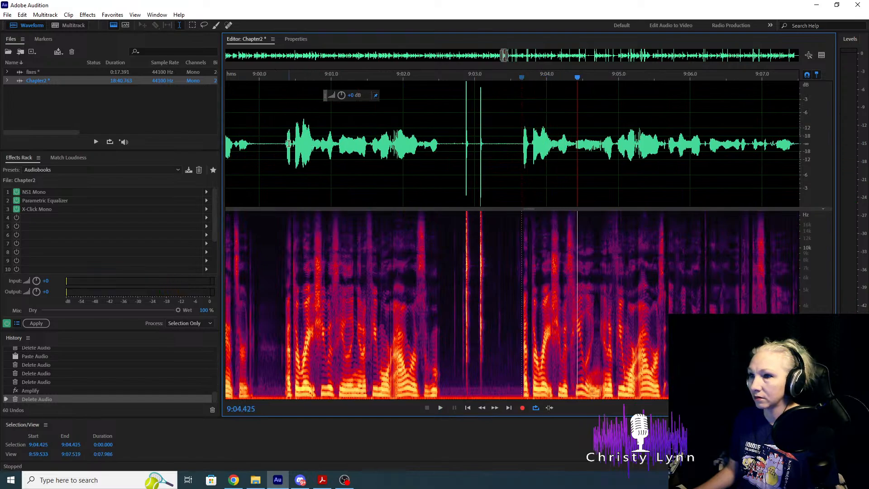
click(283, 143)
key(space)
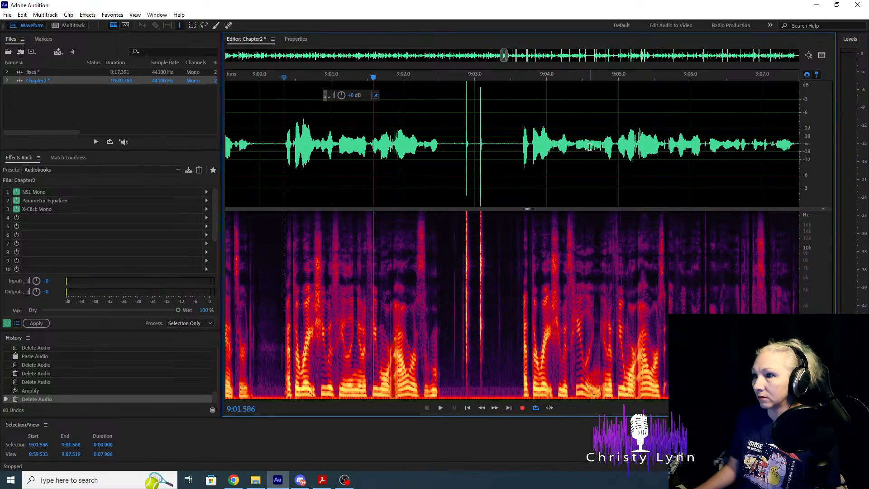
key(space)
key(space)
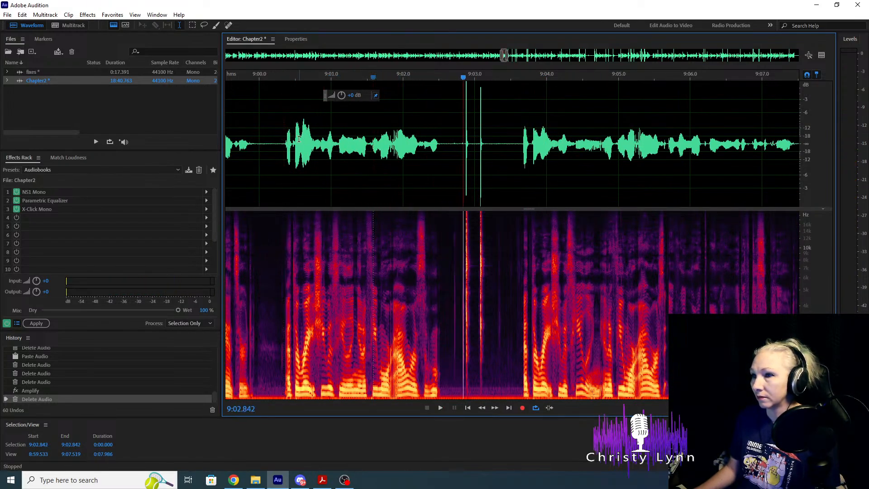
click(275, 145)
key(space)
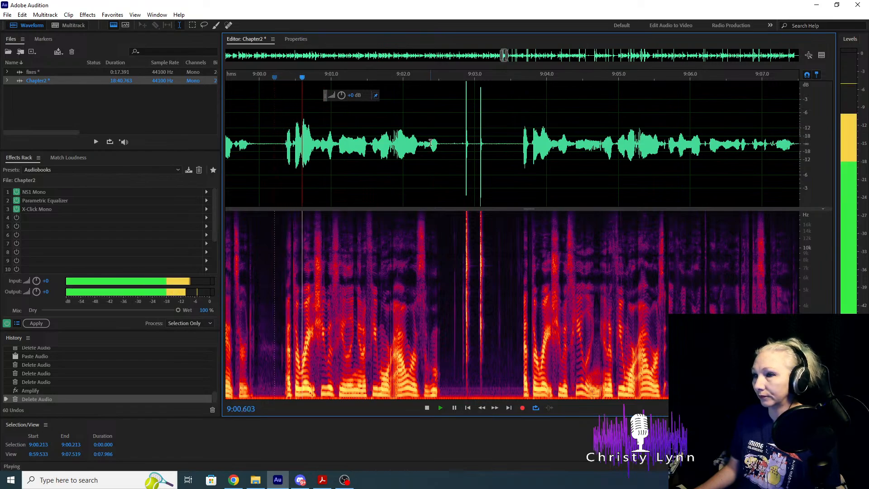
click(517, 140)
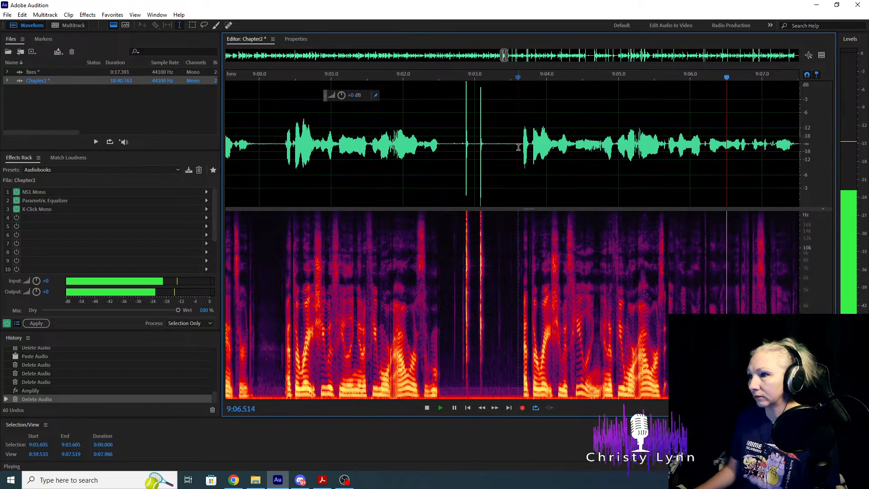
key(space)
Delete the earlier take and its marker clicks from 9:00.327 to 9:03.636, and play the join.
drag(521, 143, 283, 148)
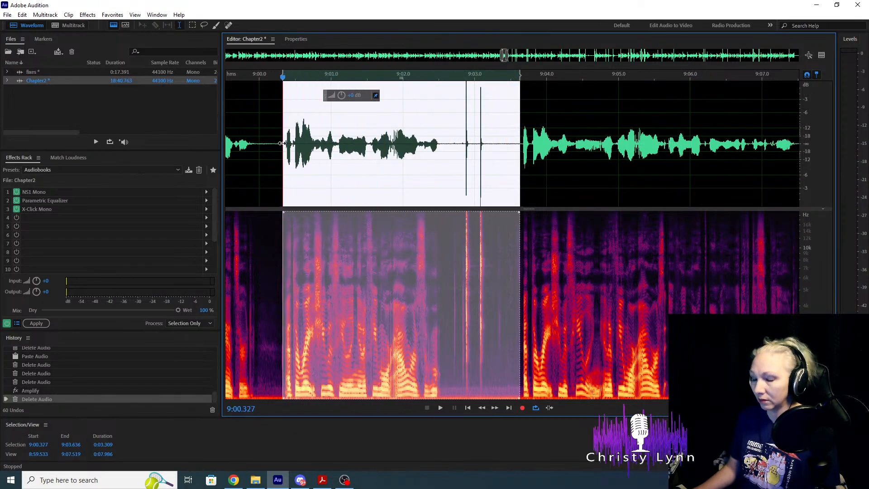
key(Delete)
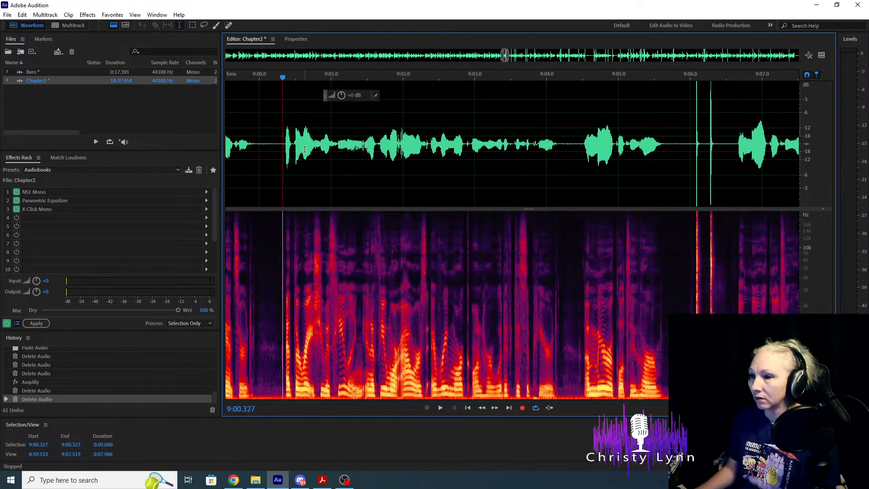
key(space)
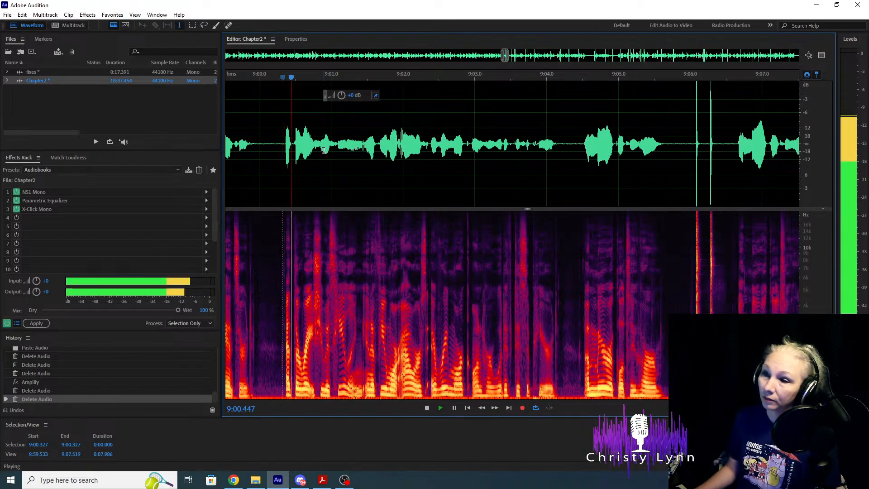
key(space)
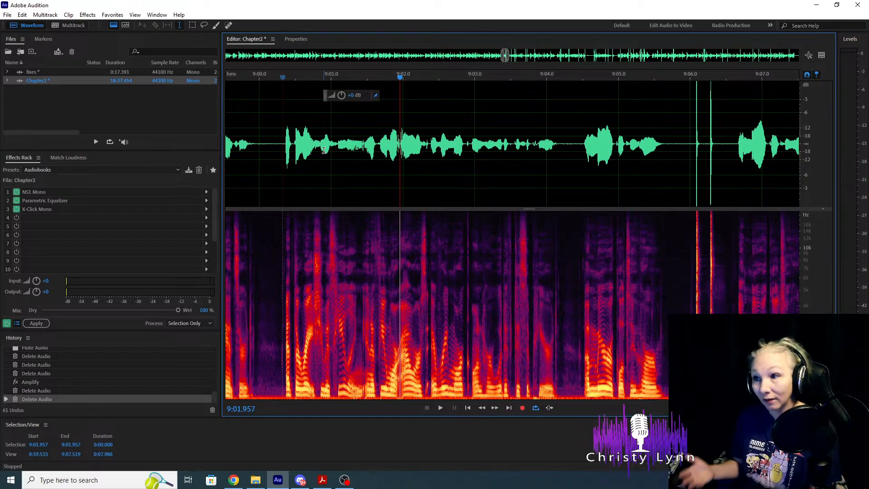
Replay the kept retake from 9:00.692, and select its stretch from 9:01.000 to 9:01.606 for inspection.
click(309, 134)
key(space)
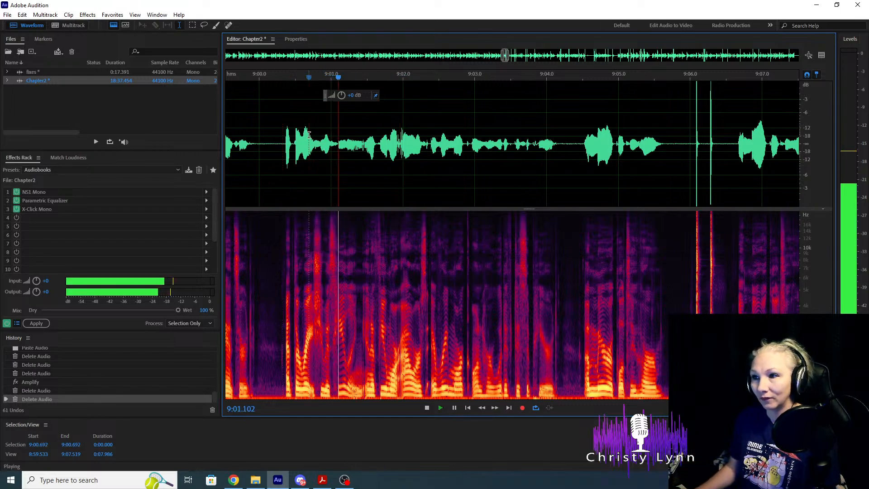
key(space)
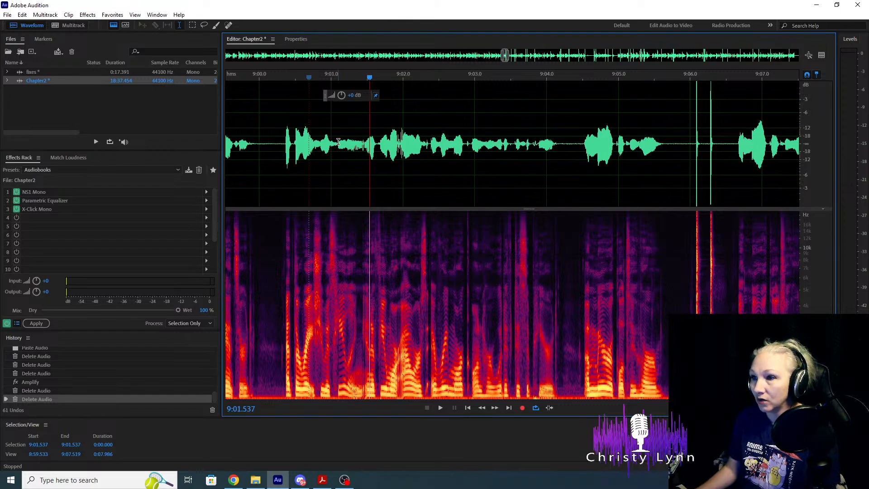
drag(331, 141, 373, 139)
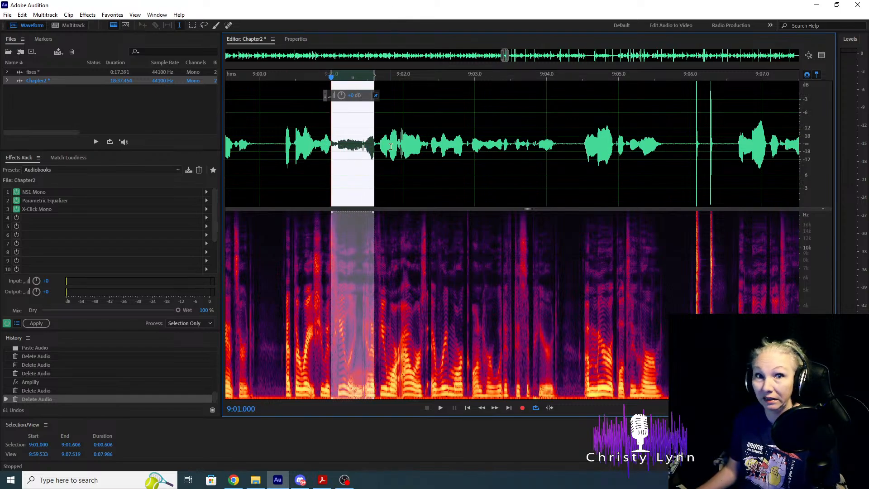
click(274, 147)
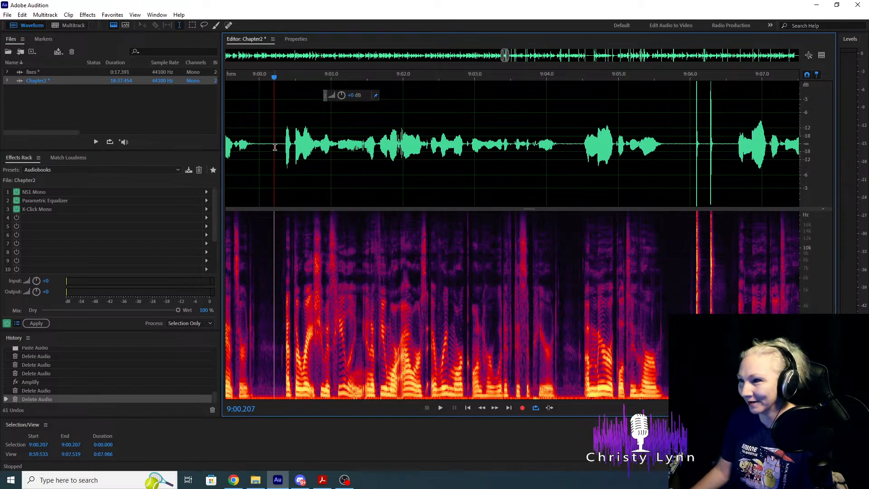
Audition the start of the sentence at about 9:04.4 and its final retake from 9:09.285.
scroll(312, 178, down, 4)
scroll(425, 165, up, 3)
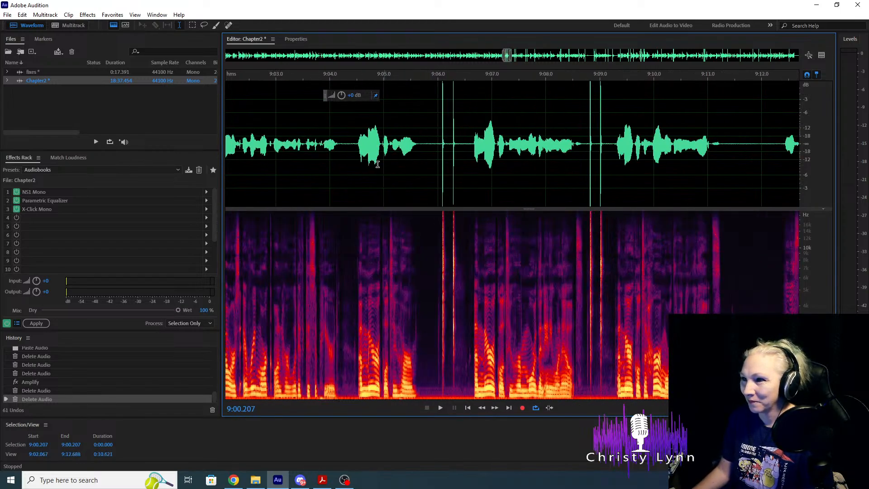
key(alt+Tab)
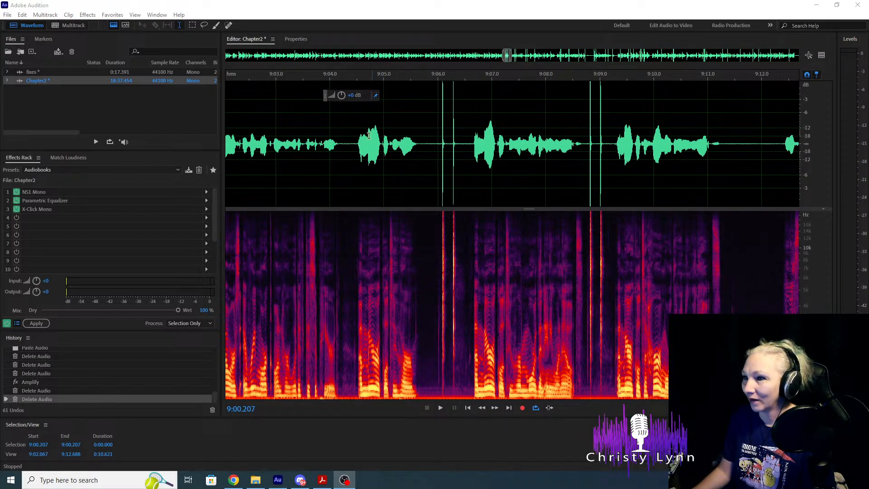
click(353, 137)
key(space)
key(space)
click(615, 143)
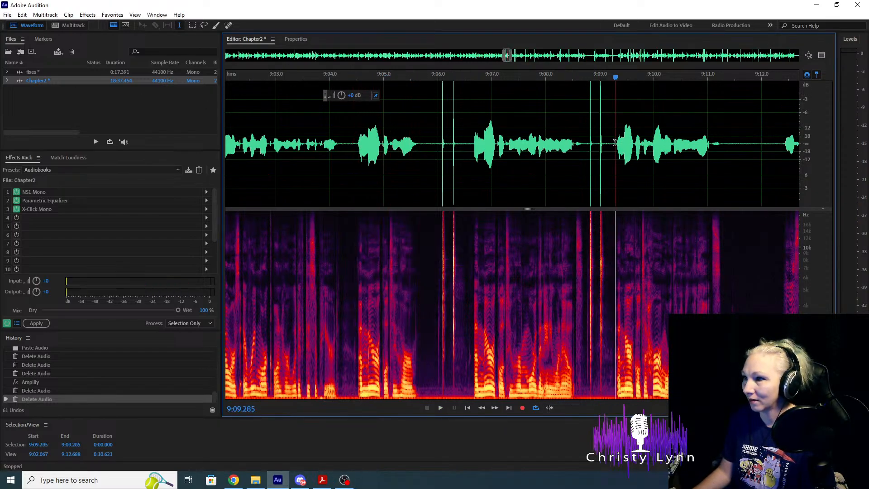
key(space)
key(space)
Delete both earlier takes with their marker clicks from 9:04.498 up to the final retake, and play the join.
drag(615, 142, 356, 145)
key(Delete)
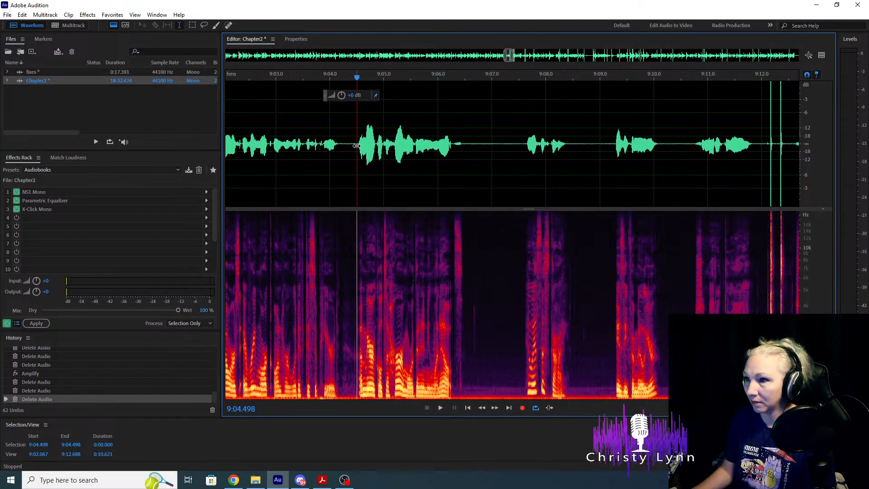
key(space)
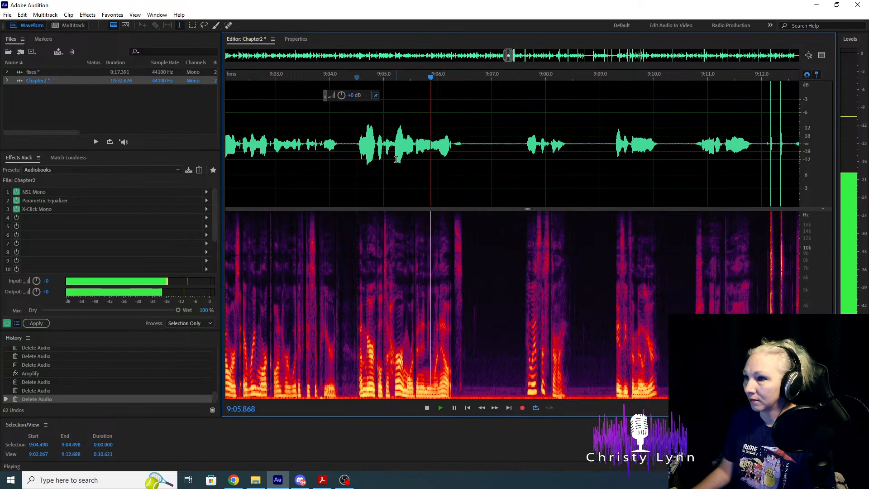
key(space)
Audition the phrase at 9:10.661 and its retake at 9:12.602, and delete the first take from 9:10.686 to 9:12.609.
scroll(382, 169, down, 3)
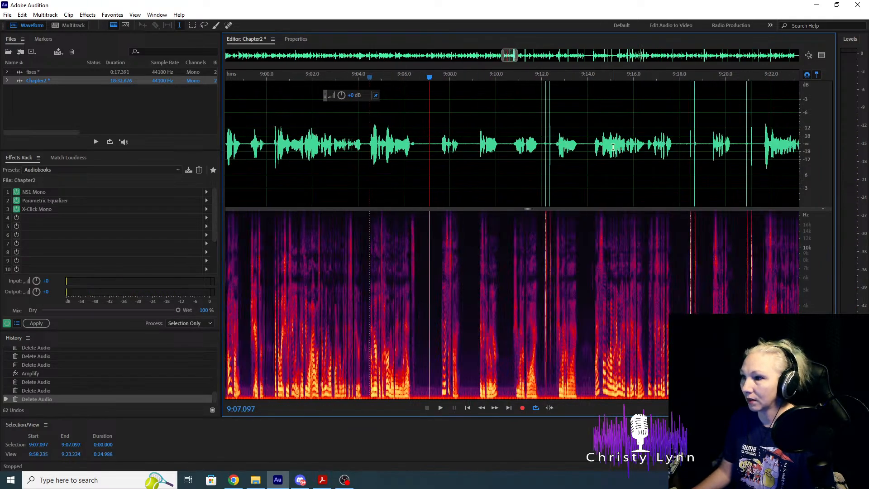
scroll(575, 145, up, 4)
key(space)
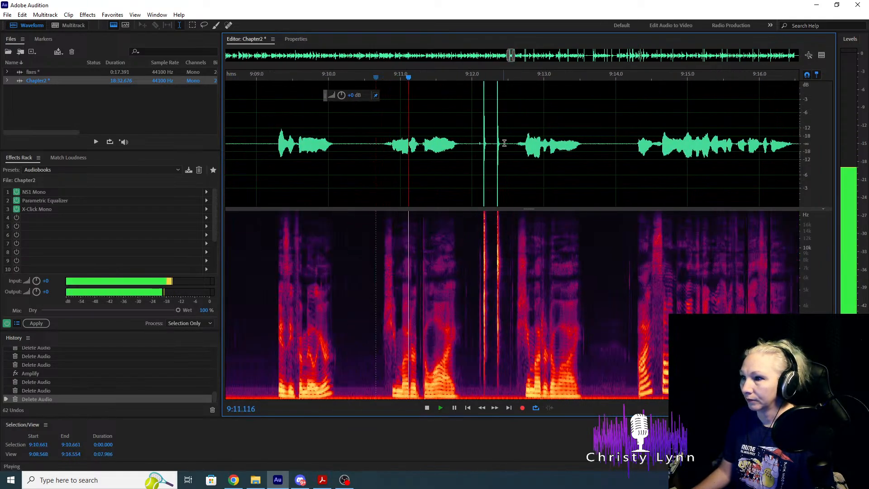
click(515, 148)
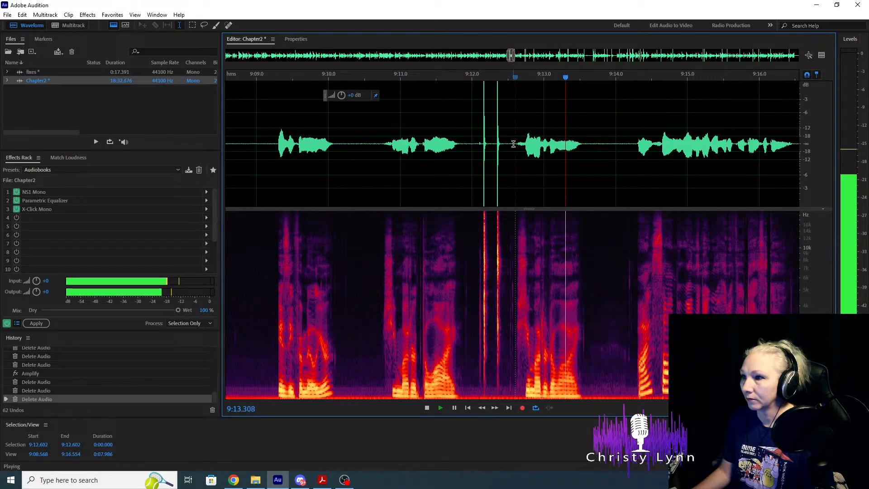
key(space)
drag(515, 146, 377, 141)
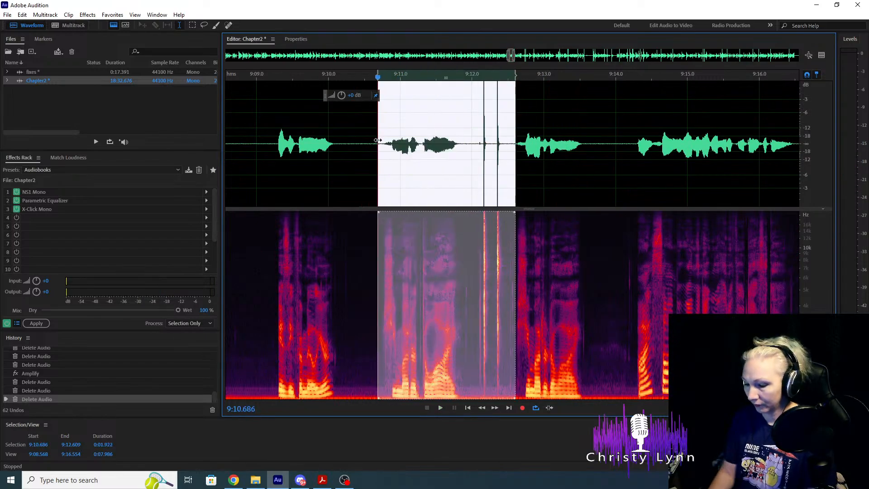
key(Delete)
Audition the phrase from 9:14.923 and its retake from 9:17.513, and select the silence from 9:17.286 to 9:17.520.
scroll(316, 147, down, 3)
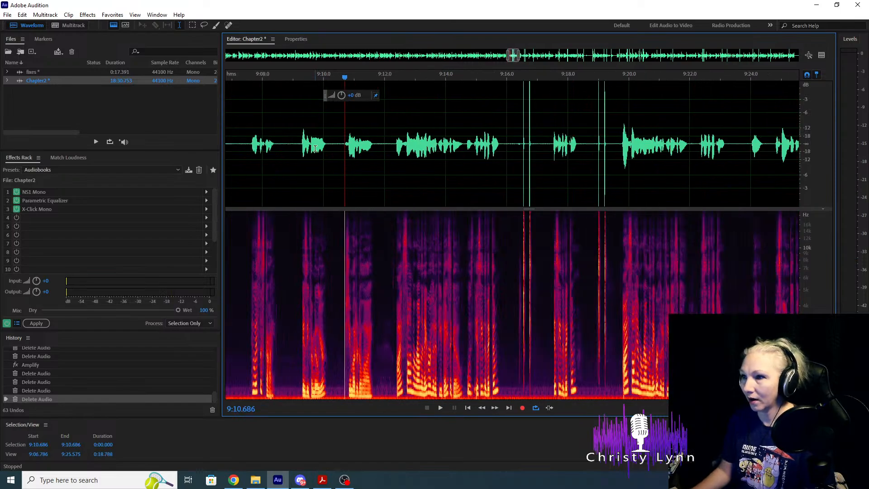
scroll(574, 171, up, 2)
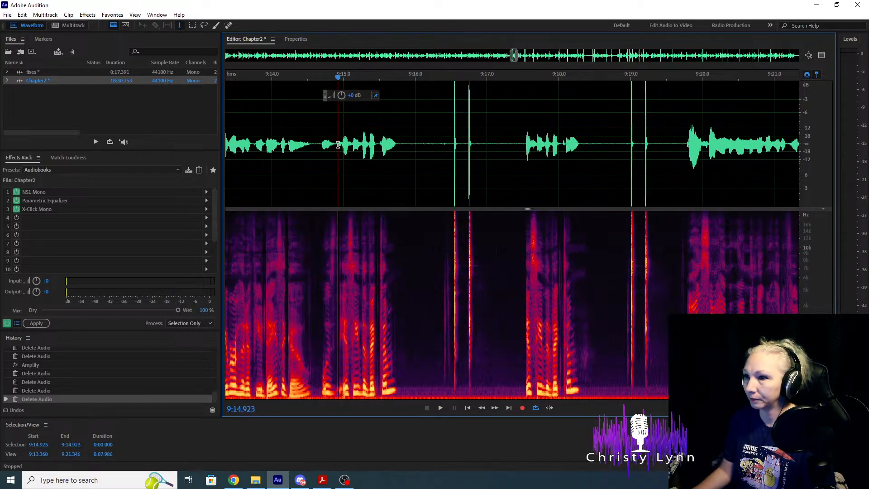
key(space)
click(523, 144)
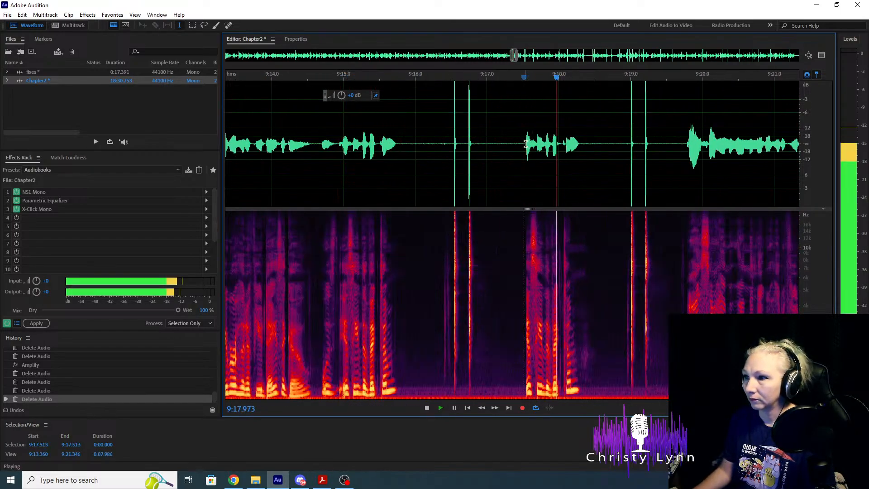
key(space)
drag(523, 144, 507, 144)
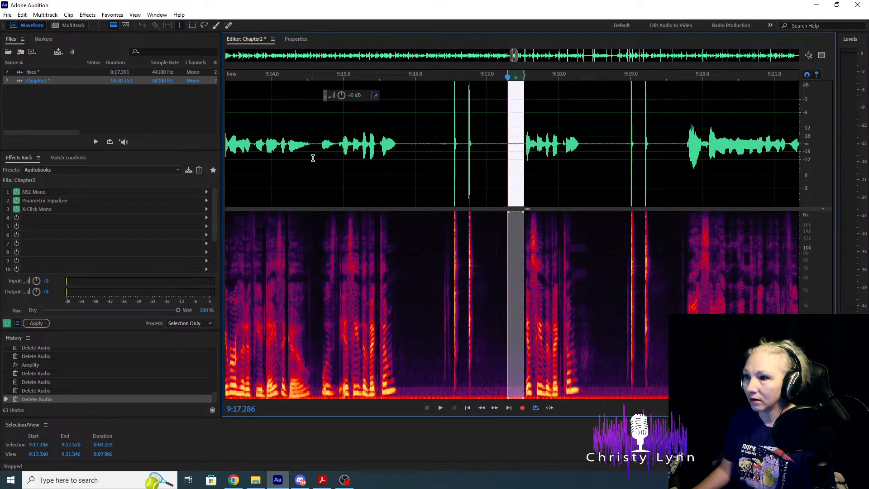
Play the earlier phrase from 9:14.935 to locate the cut, and delete from 9:14.934 to the retake's start at 9:17.516.
scroll(313, 158, up, 3)
key(space)
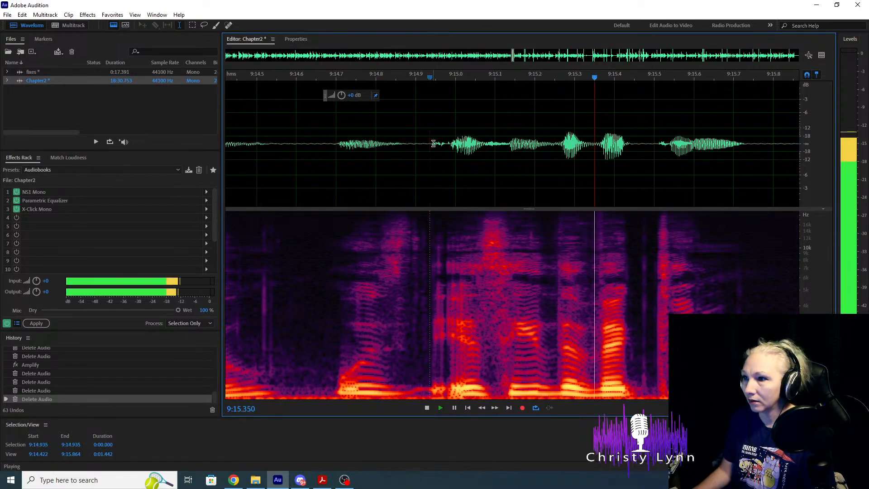
key(space)
scroll(458, 192, down, 3)
drag(429, 142, 569, 191)
scroll(655, 202, up, 5)
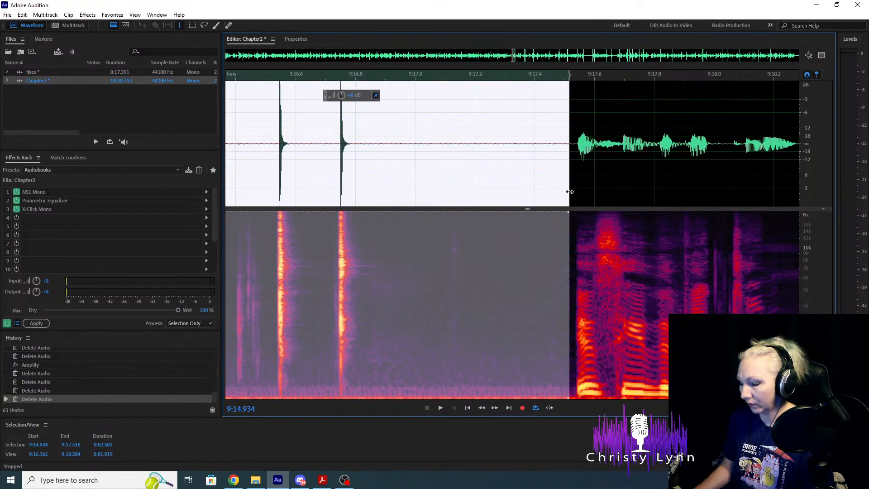
key(Delete)
Play the join from 9:13.850, and delete the short sound before the retake from 9:14.688 to 9:14.953.
scroll(565, 194, down, 3)
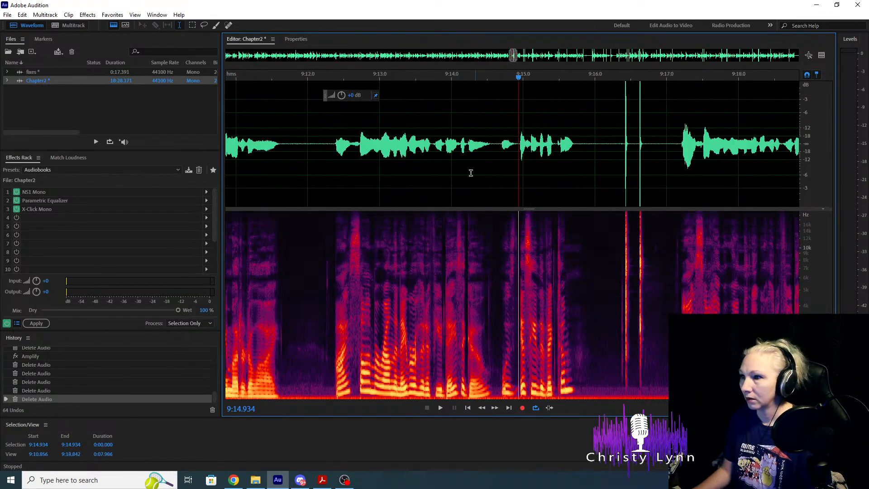
click(440, 156)
key(space)
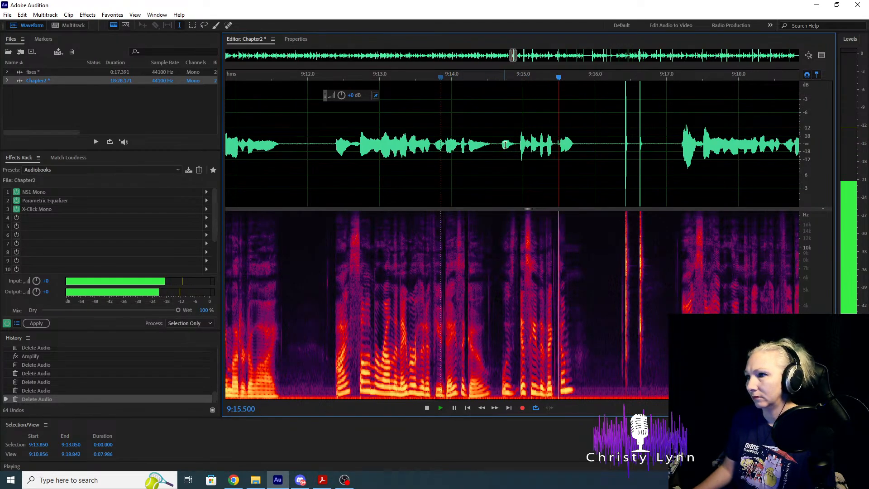
key(space)
drag(501, 143, 519, 146)
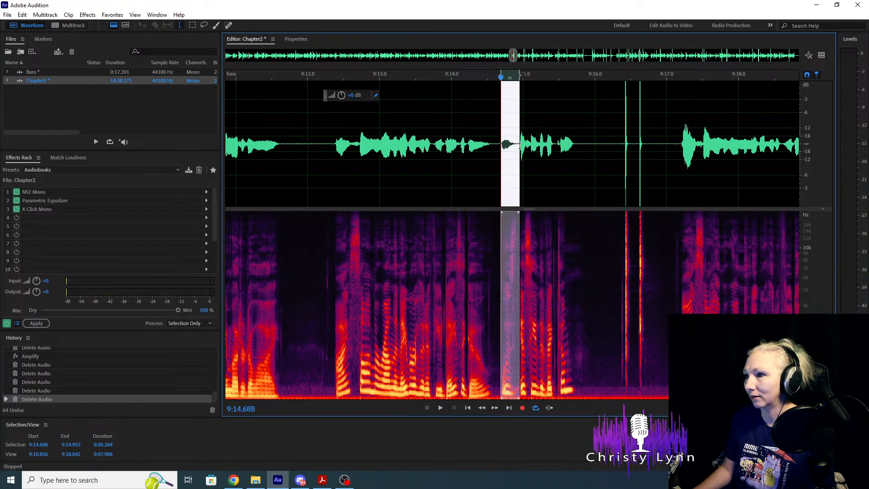
key(Delete)
Play the narration from 9:13.837 through the new join to check the transition.
click(439, 153)
key(space)
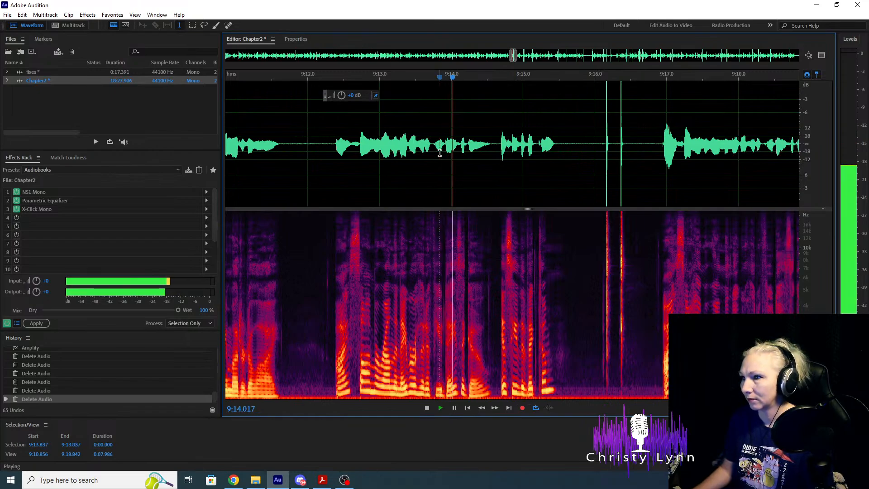
key(space)
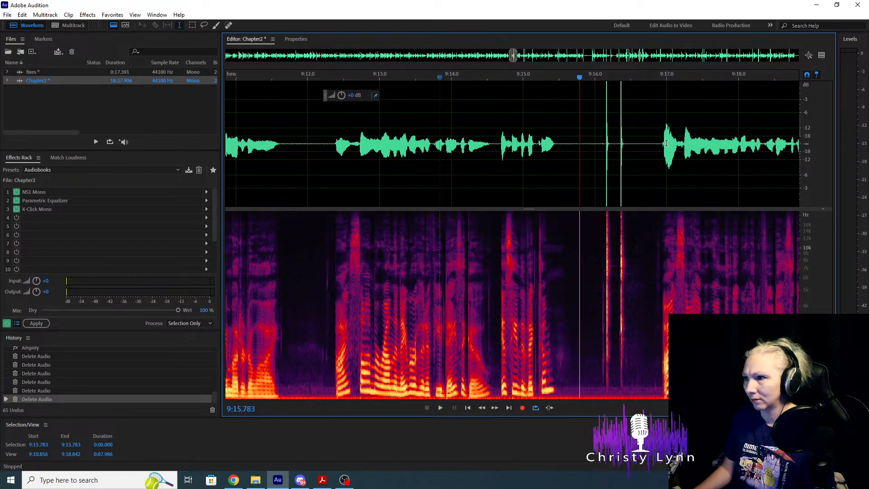
Play the retake from 9:16.920 and the earlier take from 9:12.325 to compare the two readings.
key(space)
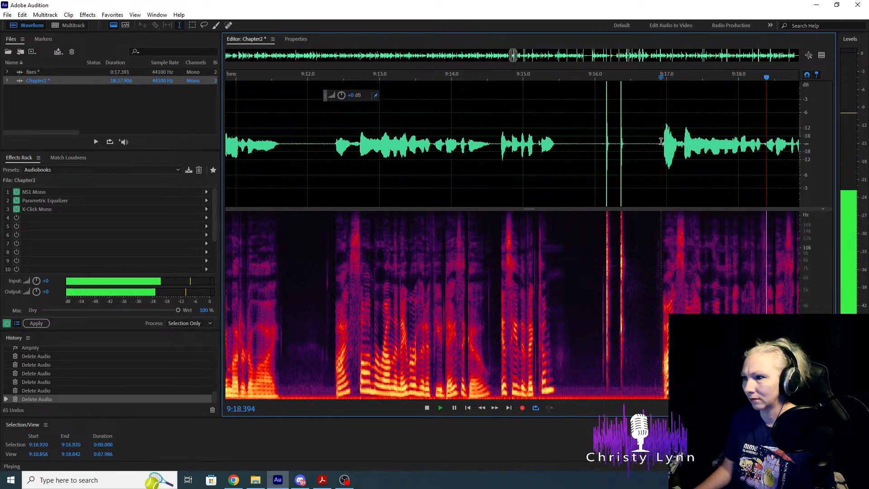
key(space)
drag(661, 141, 649, 149)
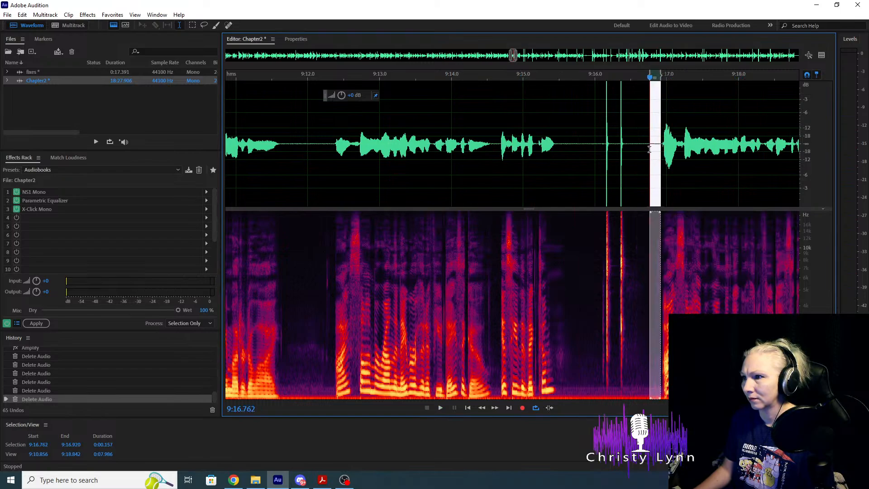
click(331, 146)
key(space)
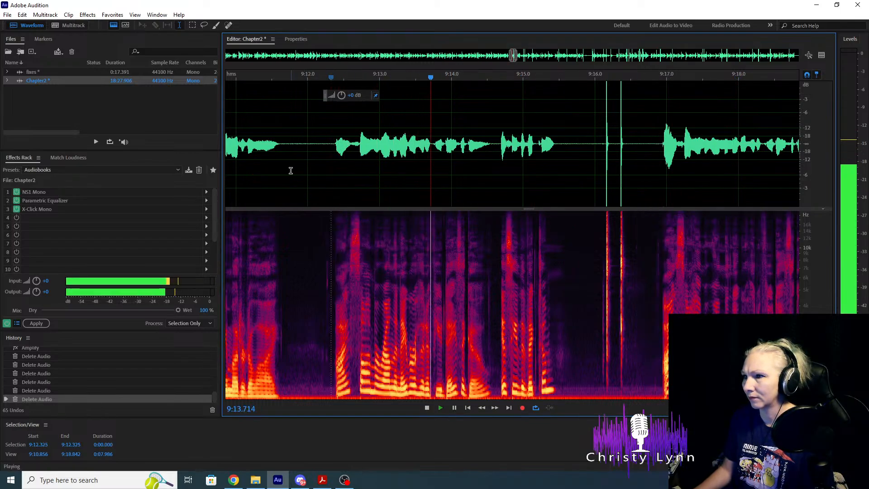
scroll(290, 171, down, 2)
key(space)
click(496, 145)
key(space)
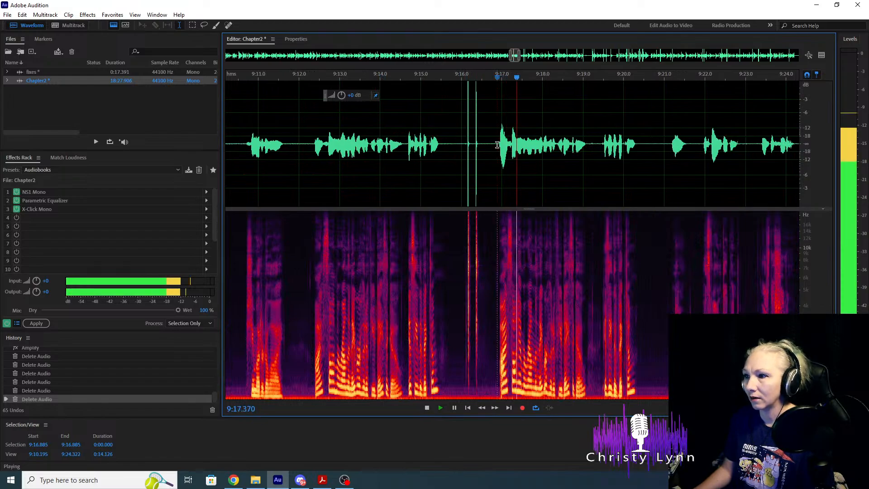
key(space)
Audition both takes again, delete the earlier one from 9:12.358 to 9:16.896, and play through the join.
click(311, 143)
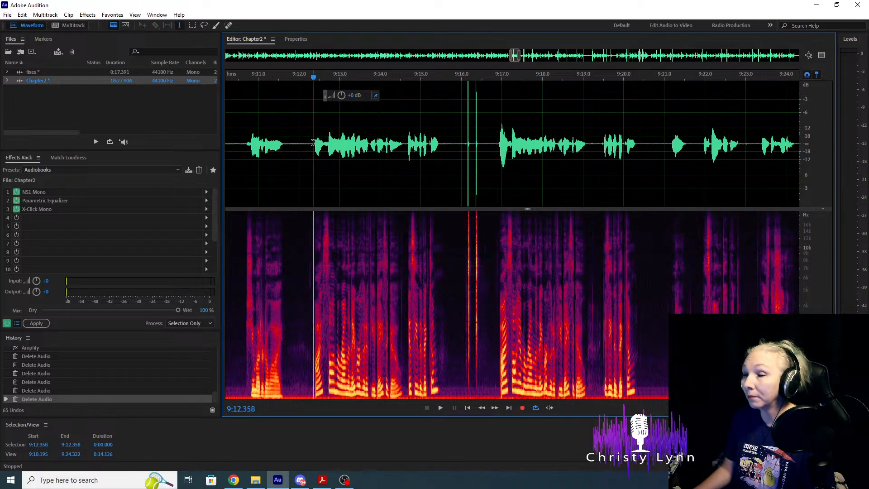
key(space)
key(space)
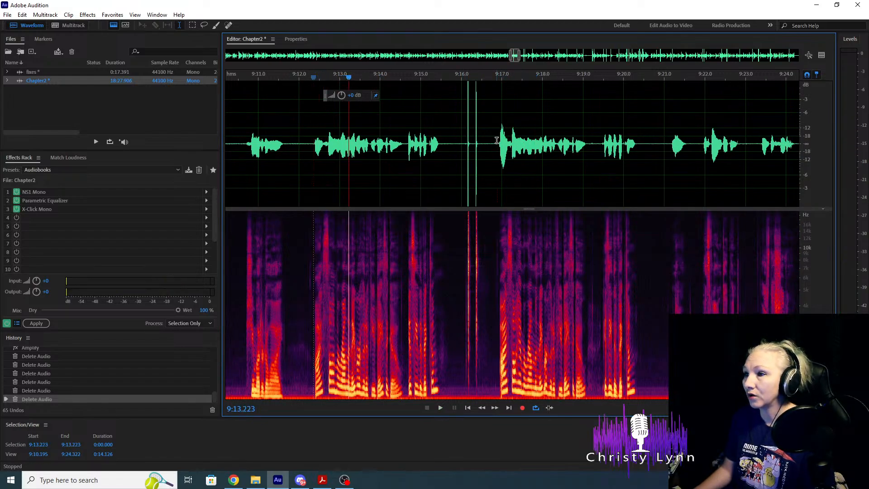
click(497, 140)
key(space)
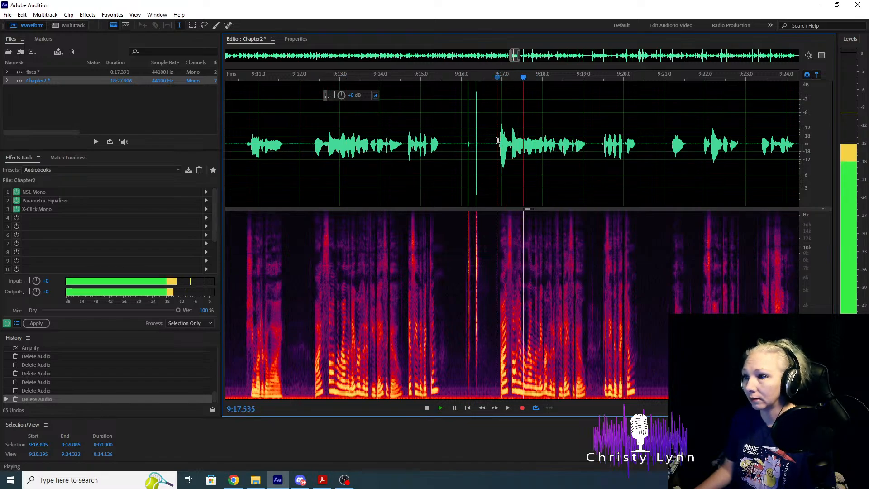
key(space)
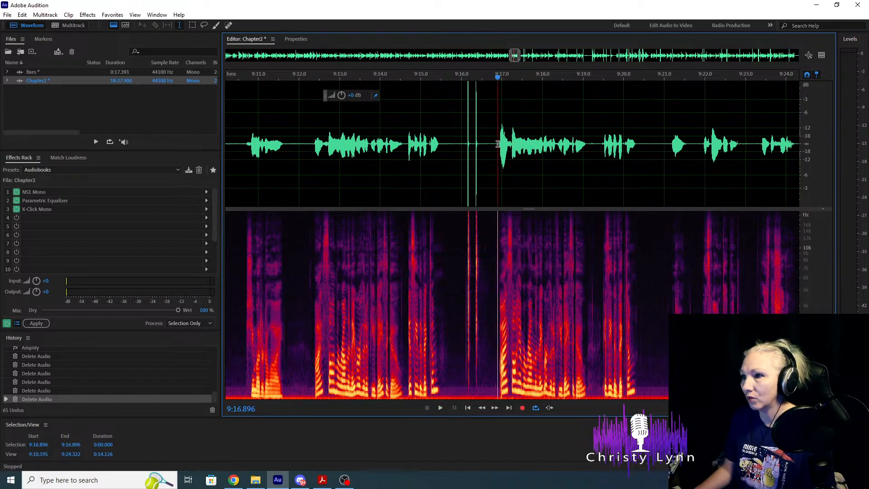
drag(497, 144, 313, 146)
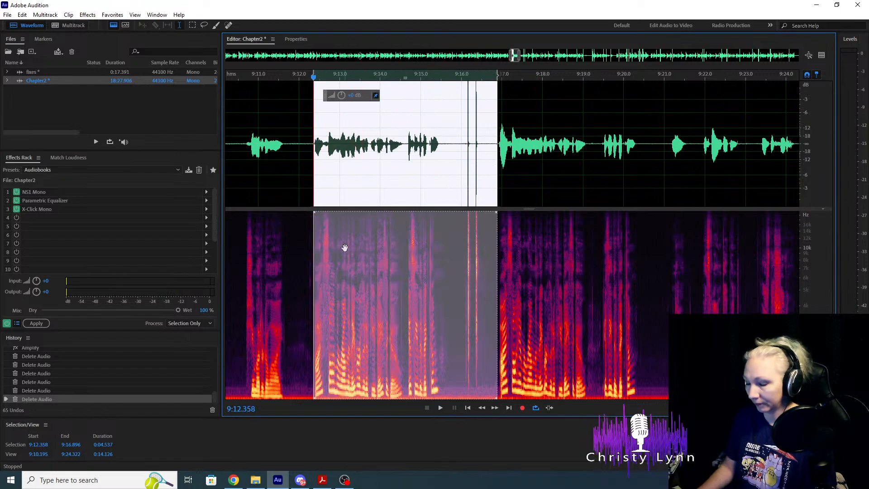
key(Delete)
key(space)
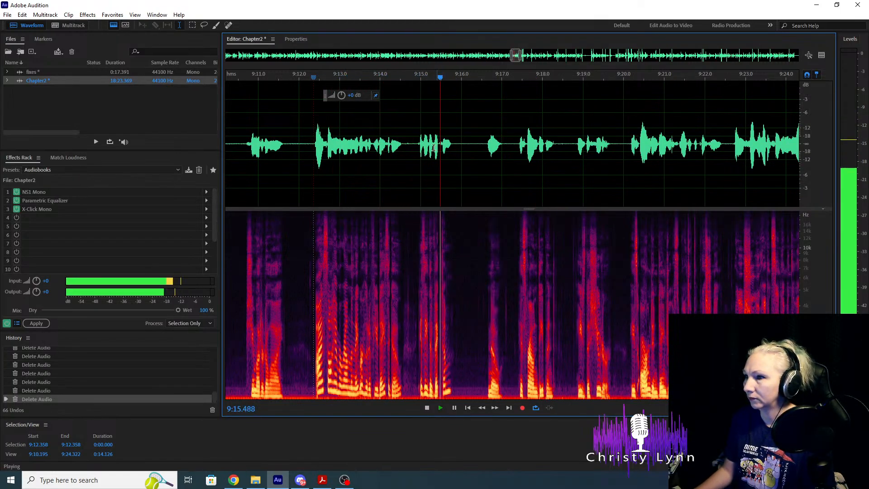
key(space)
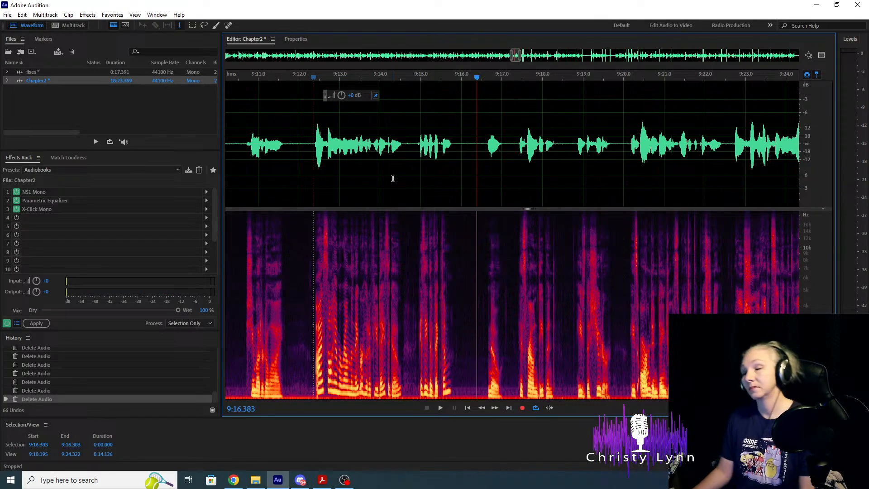
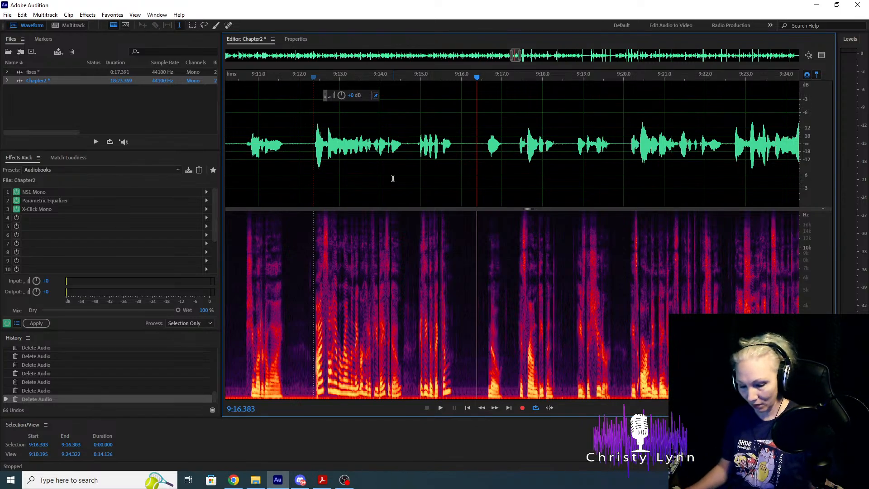
Play the phrase from 9:29.619 and its retake from 9:34.000, delete from 9:29.719 to 9:34.000, and play the join.
scroll(409, 178, down, 5)
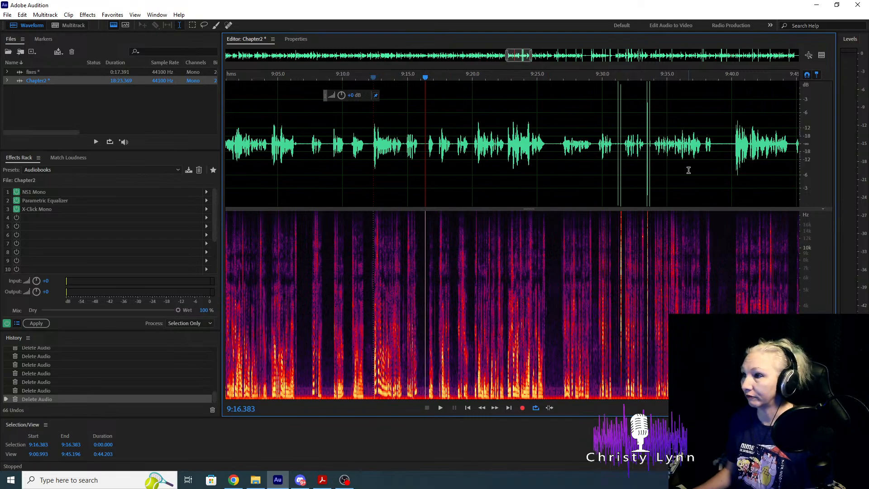
scroll(688, 170, up, 5)
click(388, 140)
key(space)
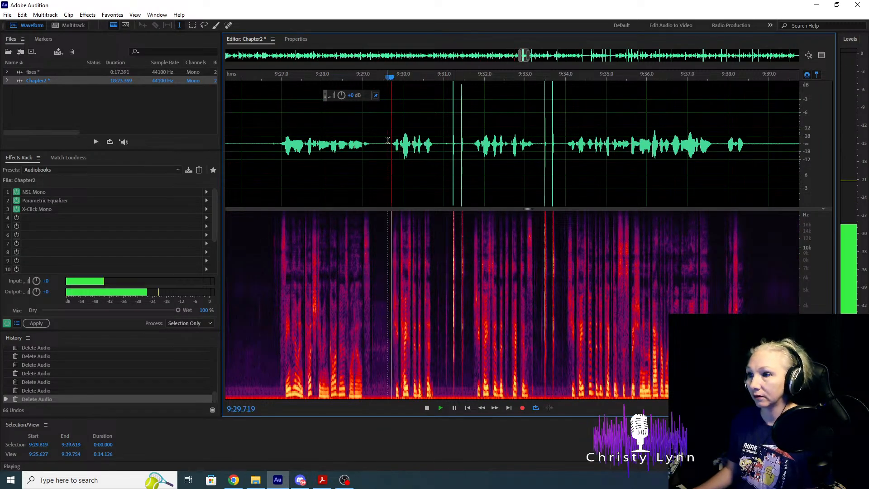
key(space)
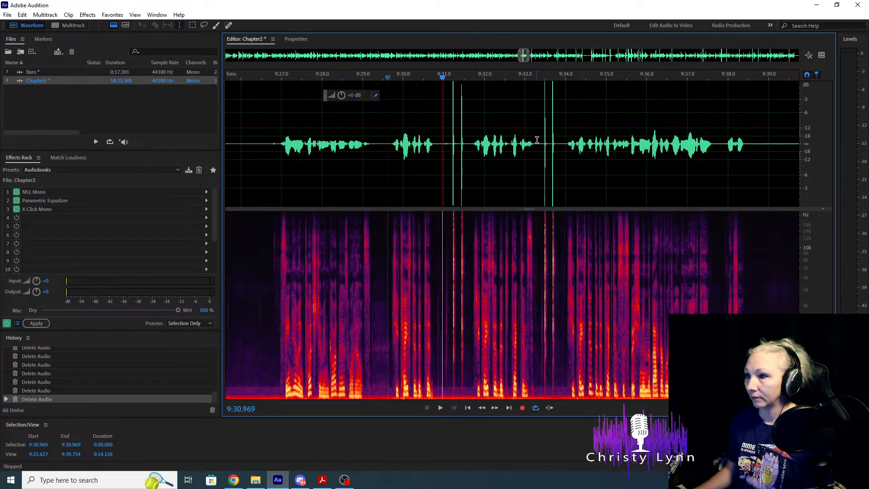
click(565, 144)
key(space)
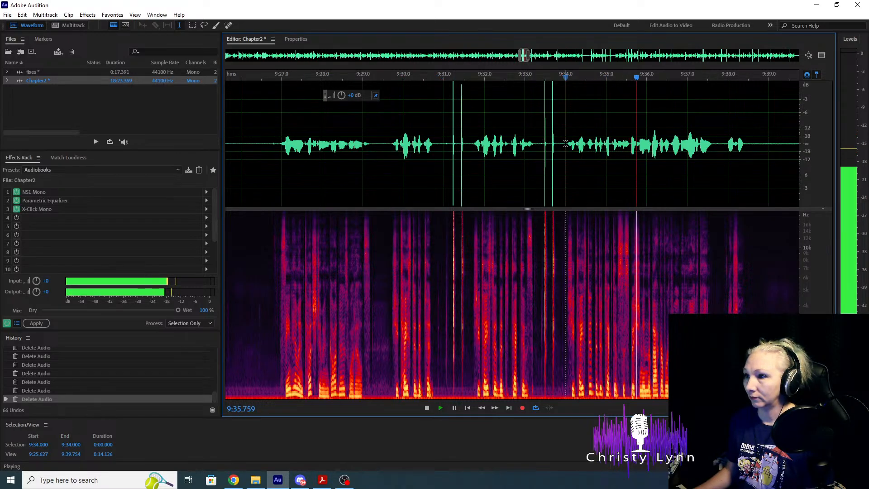
key(space)
drag(565, 144, 390, 155)
key(Delete)
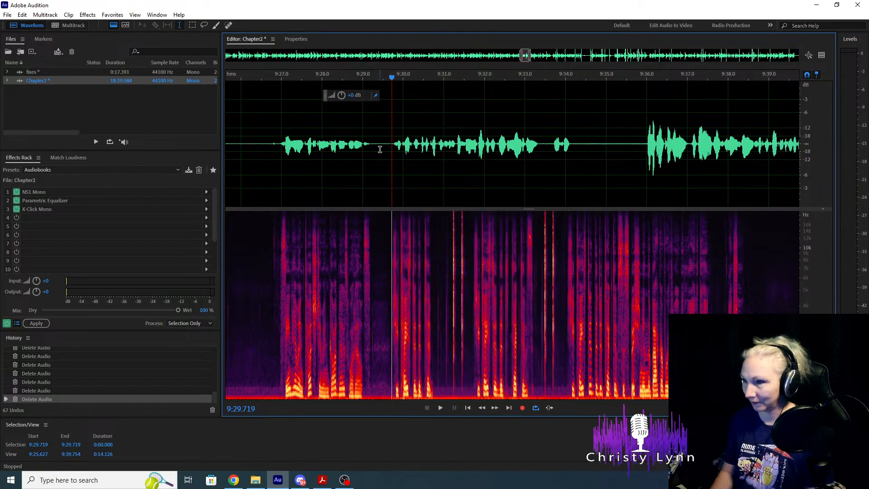
key(space)
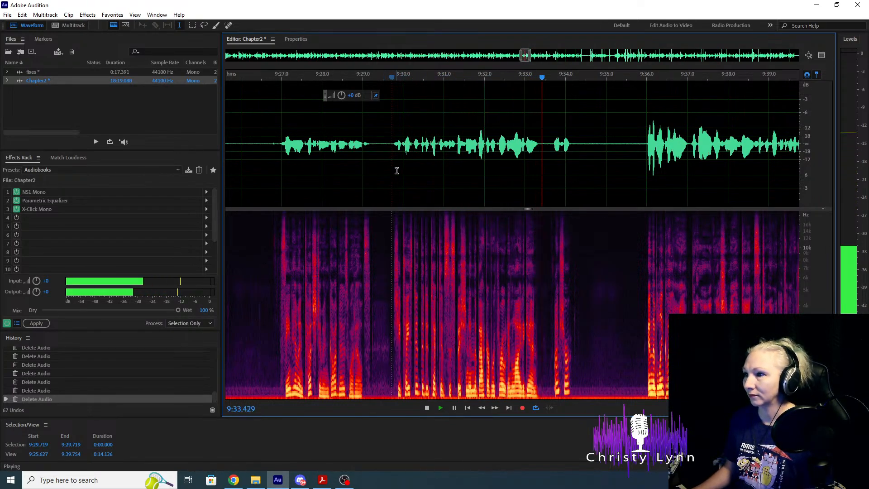
key(space)
Shorten the pause by deleting the silence from 9:34.779 to about 9:36.000, and play the narration from the cut.
scroll(407, 159, up, 2)
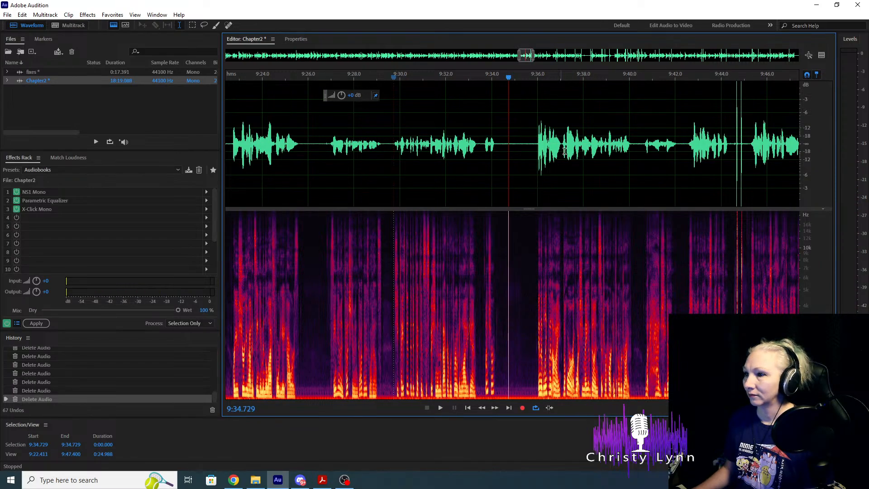
drag(386, 142, 449, 147)
key(Delete)
key(space)
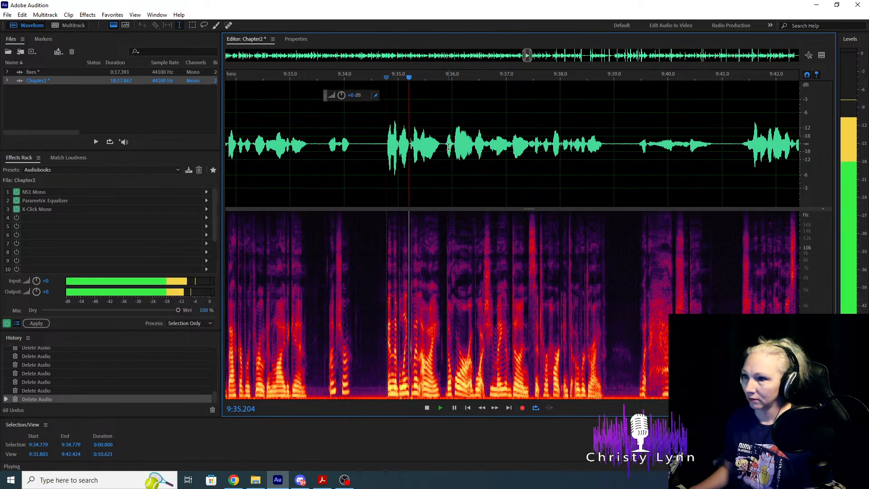
key(space)
Play the abandoned phrase from 9:41.267 and its retake from 9:44.000, and delete from 9:41.296 to 9:44.000.
scroll(451, 214, down, 10)
scroll(408, 165, up, 7)
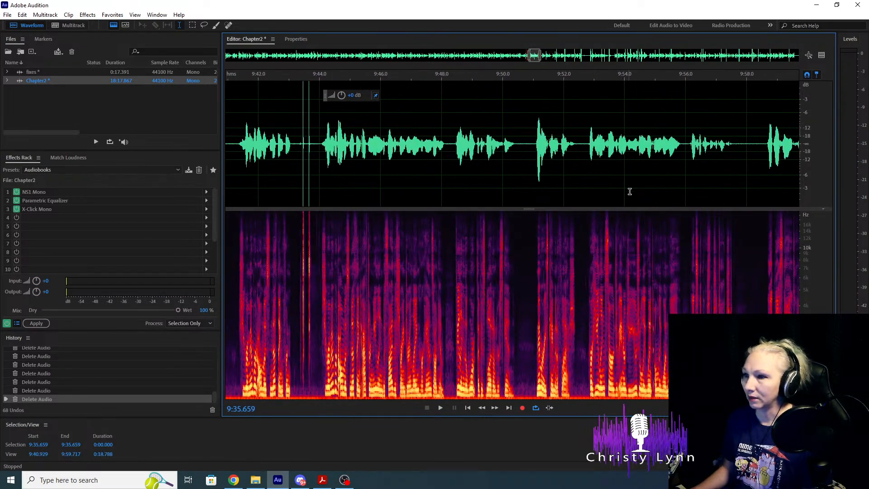
scroll(371, 184, left, 4)
click(444, 144)
key(space)
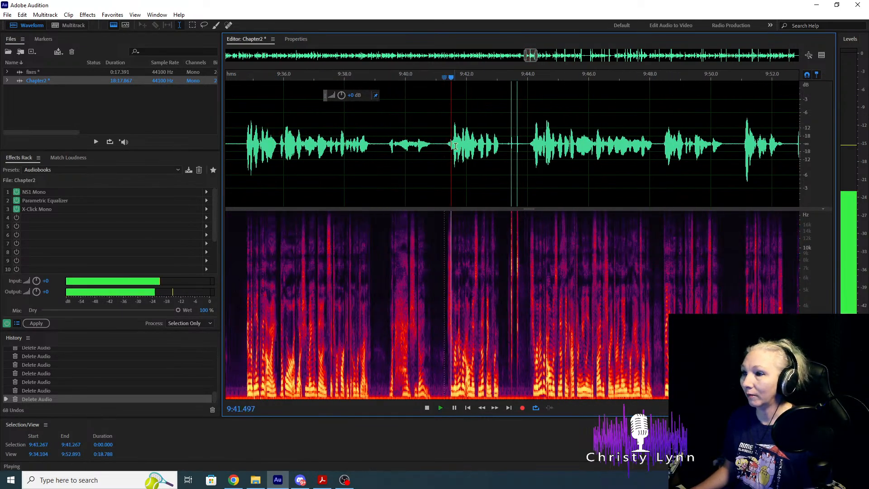
click(528, 143)
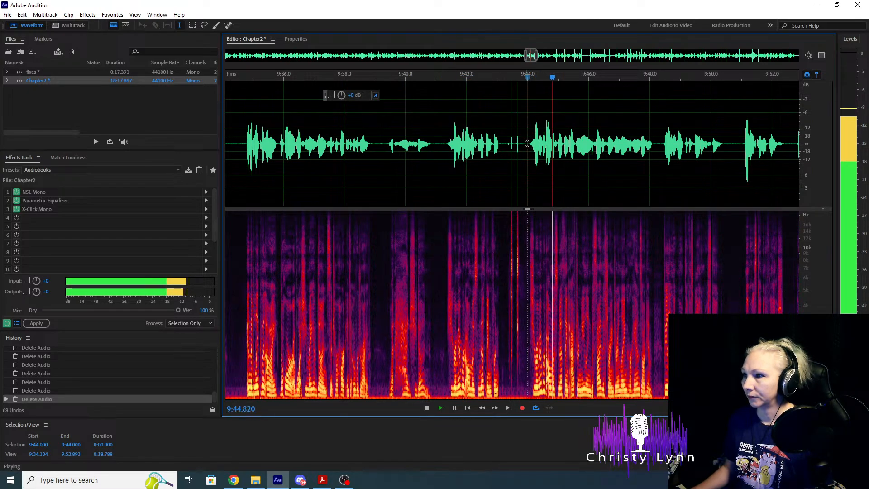
key(space)
drag(528, 144, 445, 153)
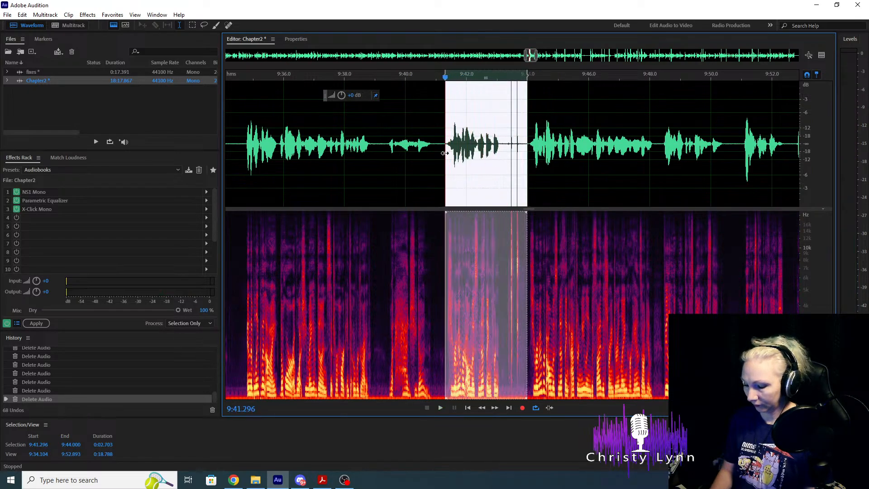
key(Delete)
Play the narration on both sides of the long pause near 10:20, delete the silence from 10:20.846 to 10:23.967, and check the join.
scroll(510, 181, down, 10)
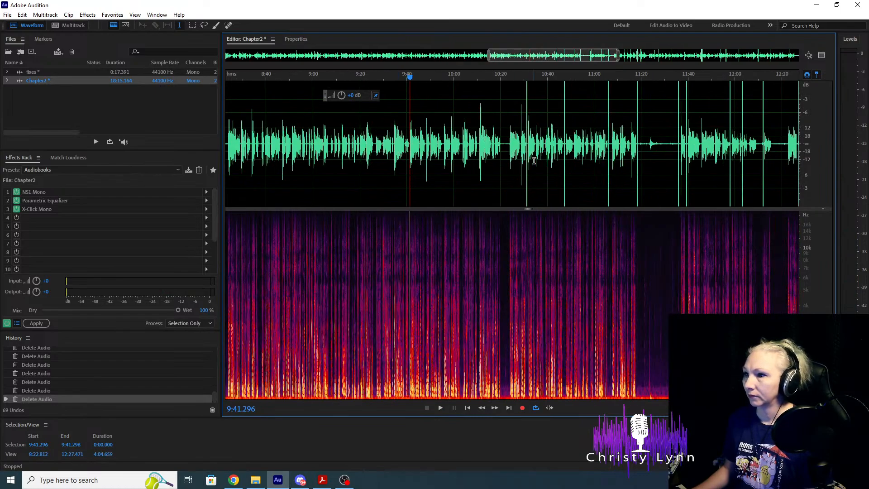
scroll(534, 161, up, 6)
scroll(479, 166, up, 3)
scroll(429, 143, down, 3)
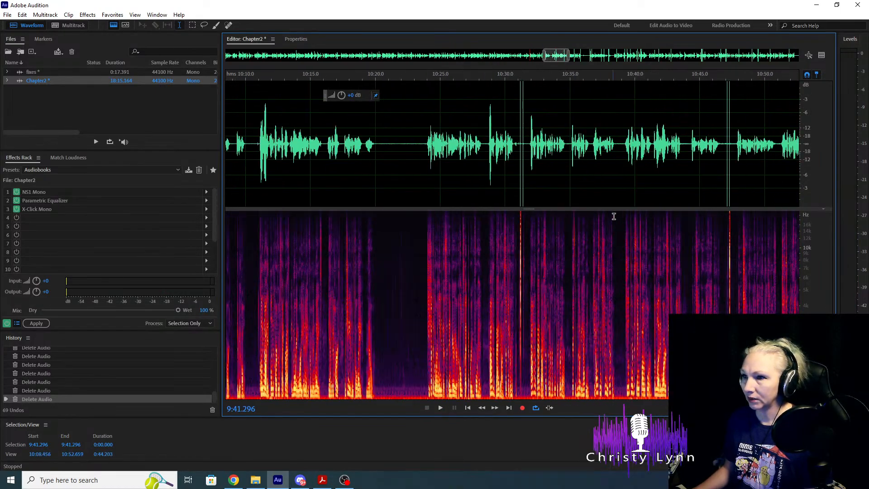
scroll(410, 222, up, 2)
click(387, 222)
key(space)
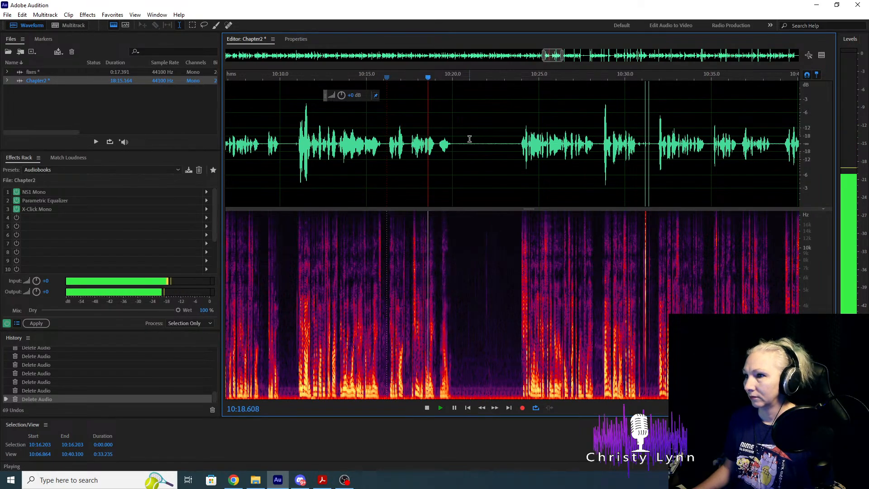
click(520, 145)
key(space)
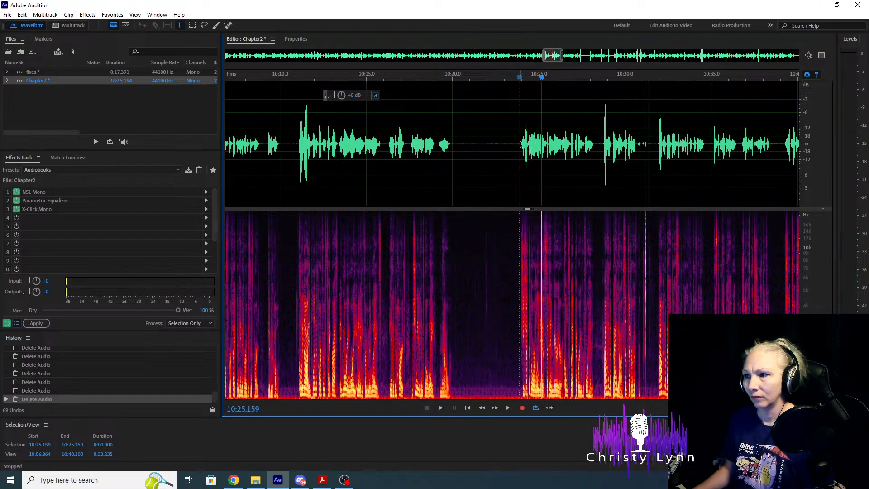
drag(520, 144, 467, 150)
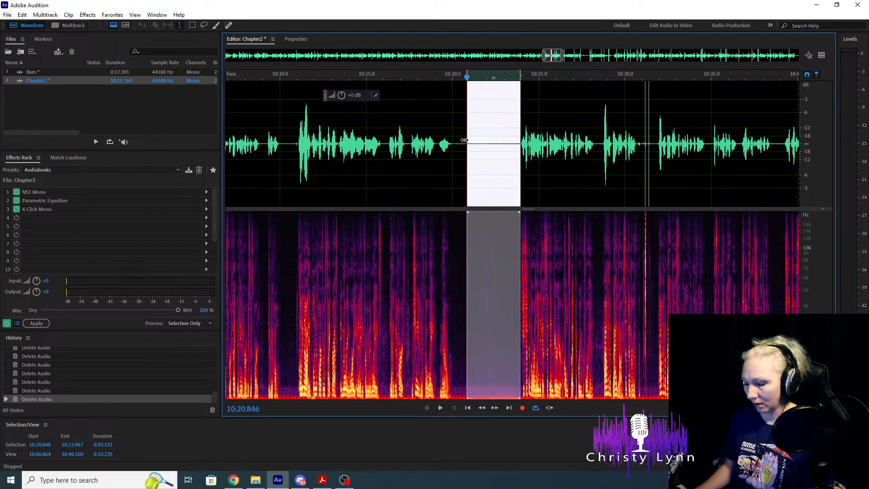
key(Delete)
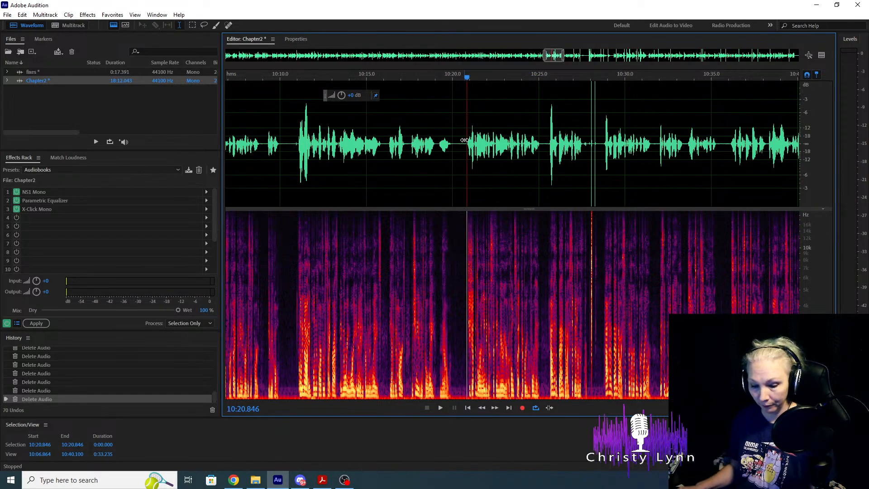
key(space)
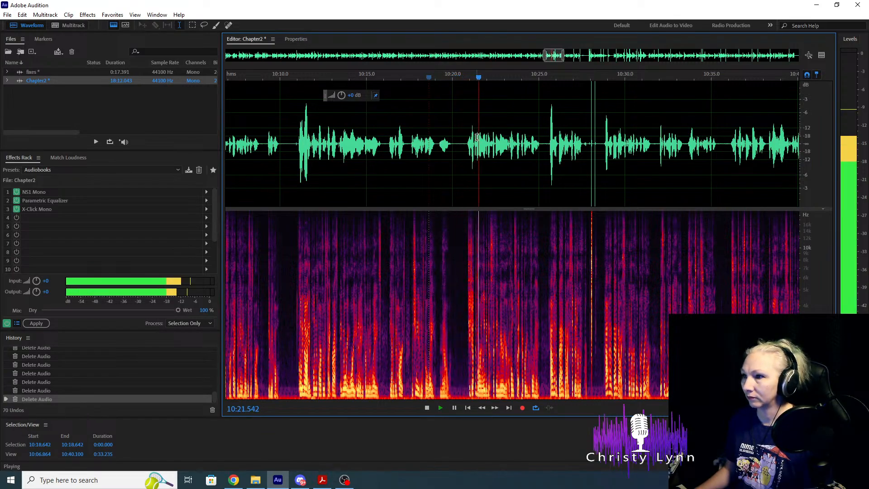
key(space)
Play the phrase from 10:25.384 and its retake from 10:28.768, and delete from 10:25.609 to 10:28.773.
click(544, 143)
key(space)
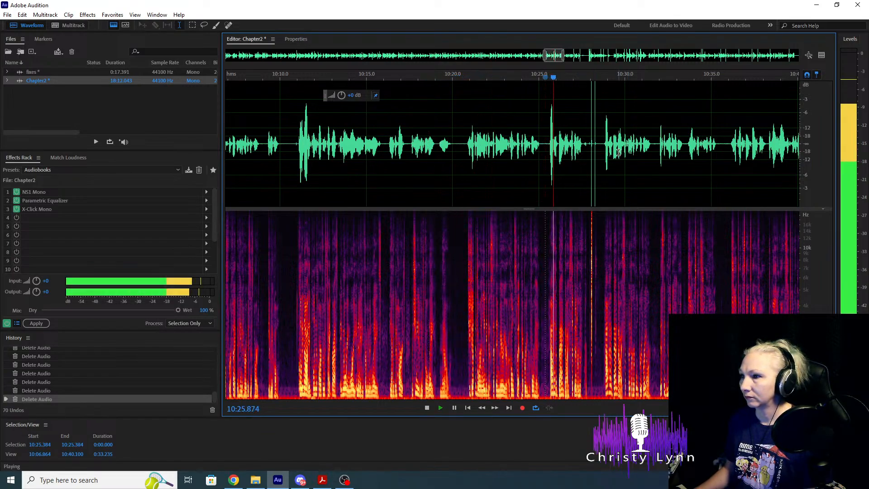
key(space)
click(604, 144)
key(space)
scroll(571, 142, up, 4)
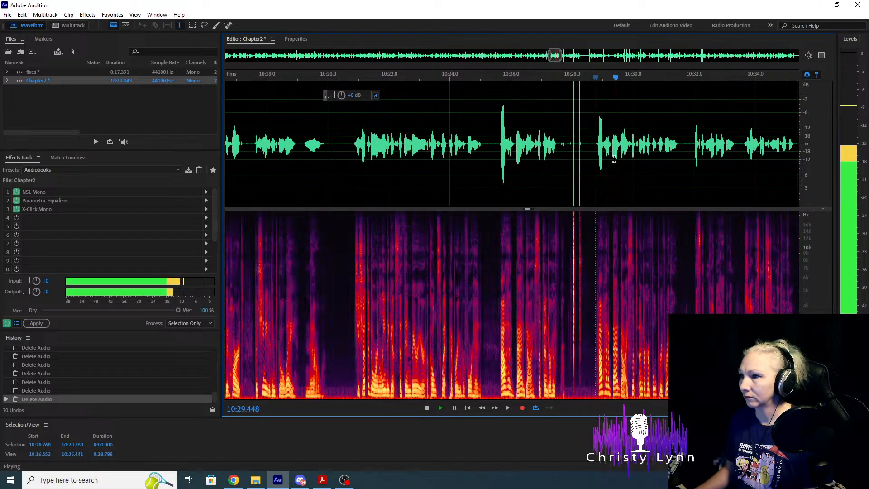
key(space)
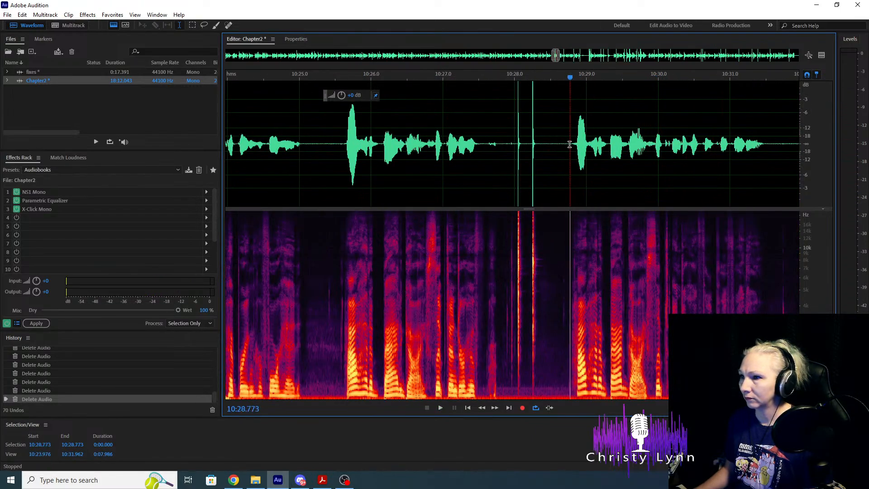
drag(570, 143, 342, 153)
key(Delete)
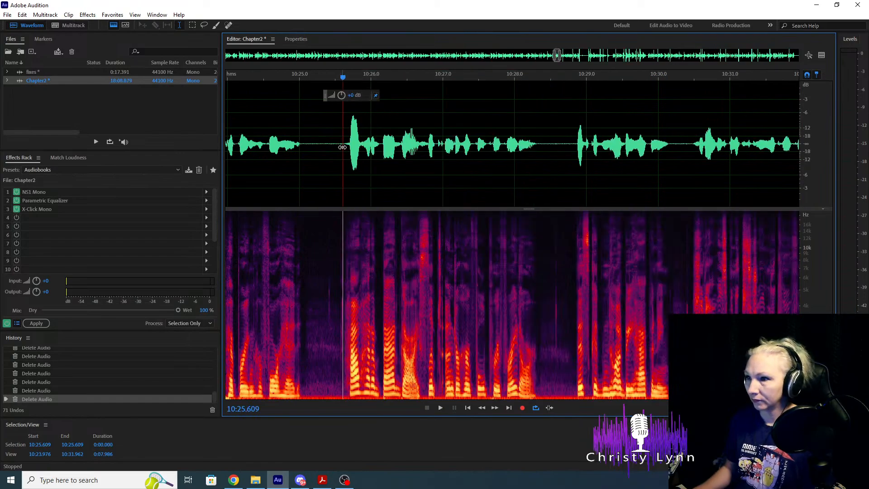
Play the phrase from 10:37.873 and its retake from 10:41.541, and delete from 10:38.000 to about 10:41.5.
scroll(325, 186, down, 6)
scroll(476, 169, up, 4)
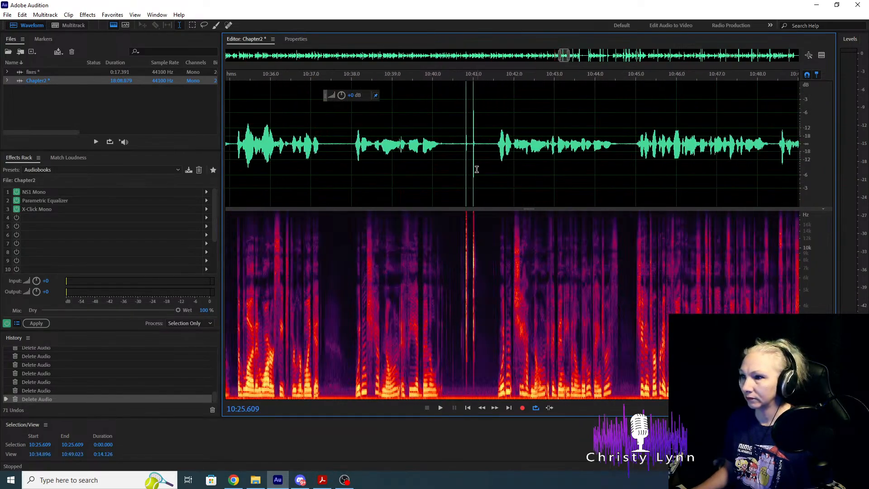
click(347, 142)
key(space)
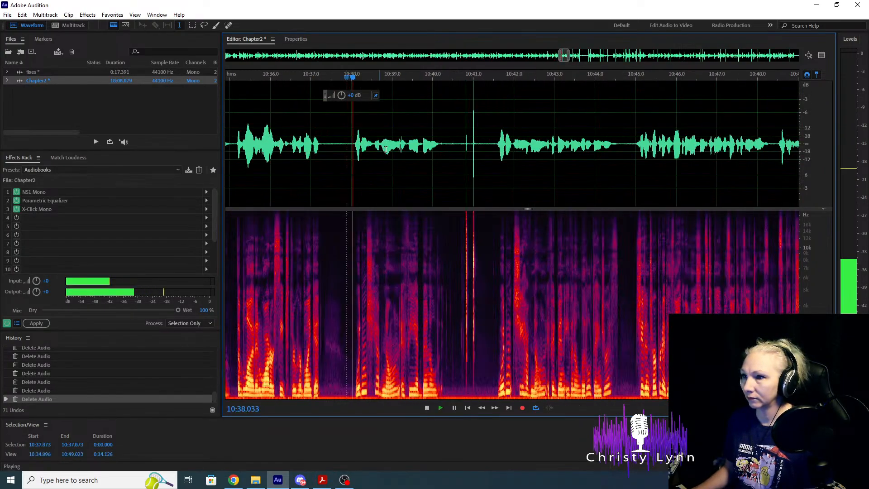
click(494, 146)
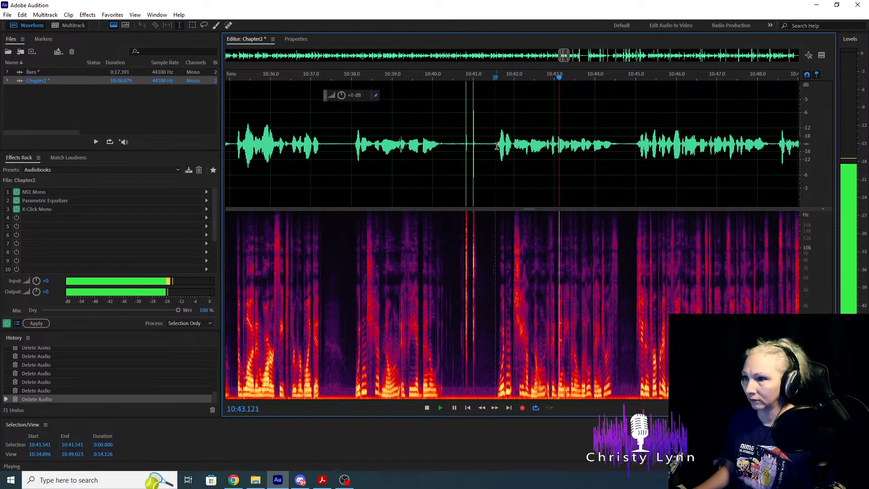
key(space)
drag(495, 141, 351, 159)
key(Delete)
Play the phrase from 10:52.247 and its retake from 10:57.729, delete from 10:52.273 to 10:57.703, and check the join from 10:49.152.
scroll(282, 200, down, 5)
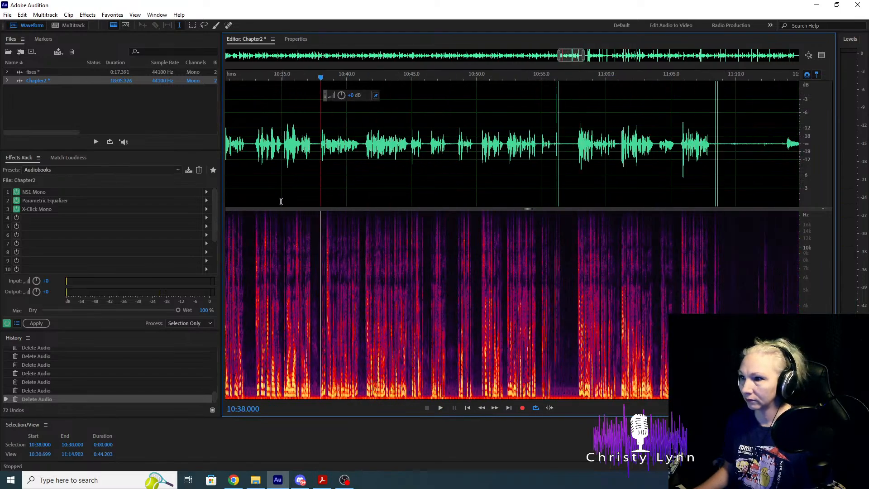
scroll(536, 168, down, 3)
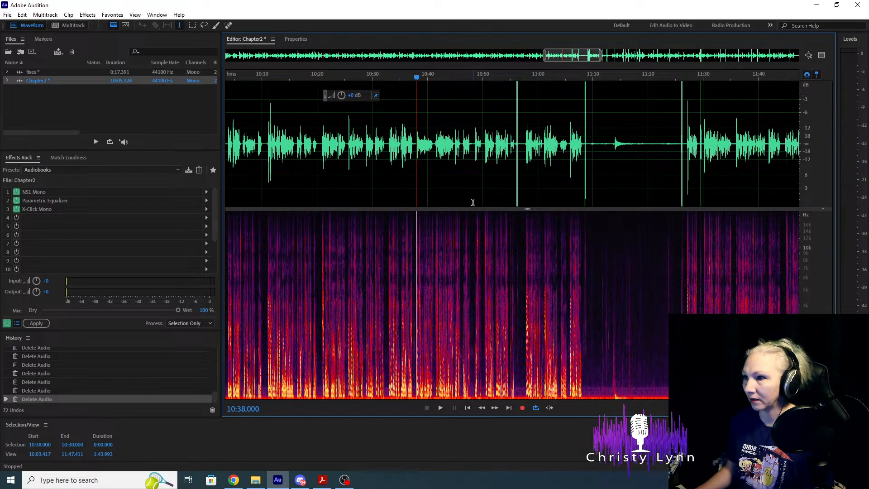
scroll(473, 202, up, 3)
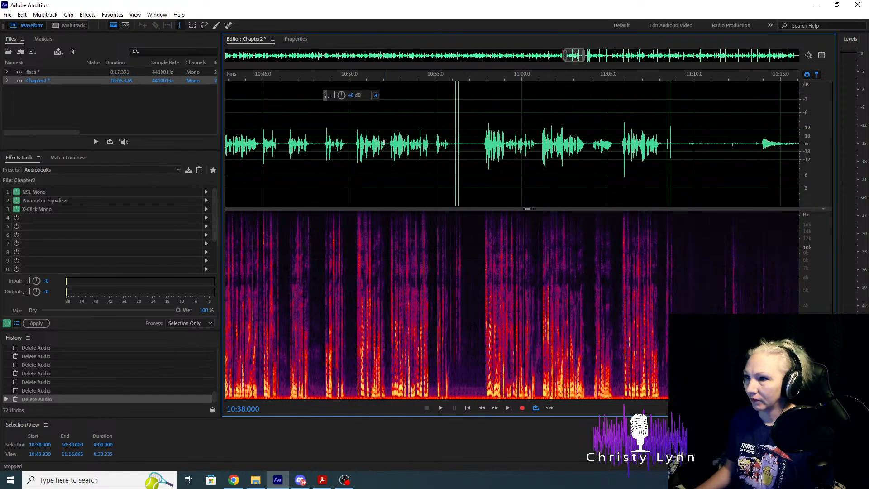
click(387, 144)
key(space)
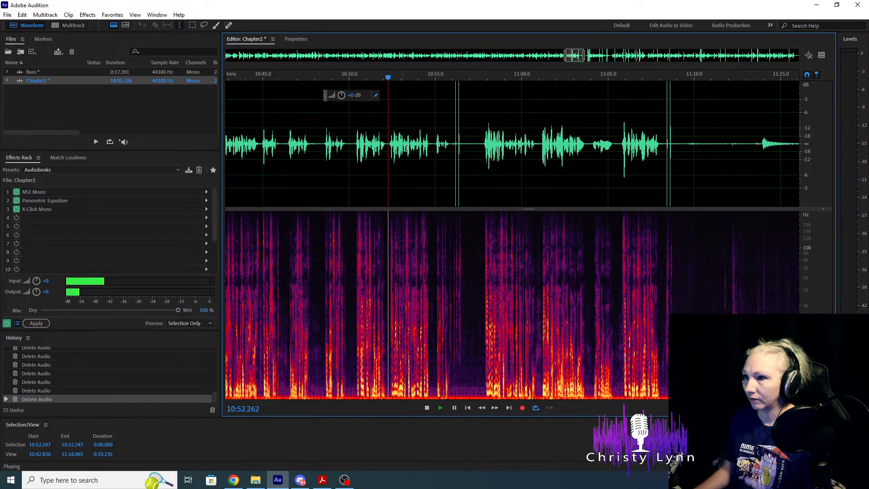
click(481, 152)
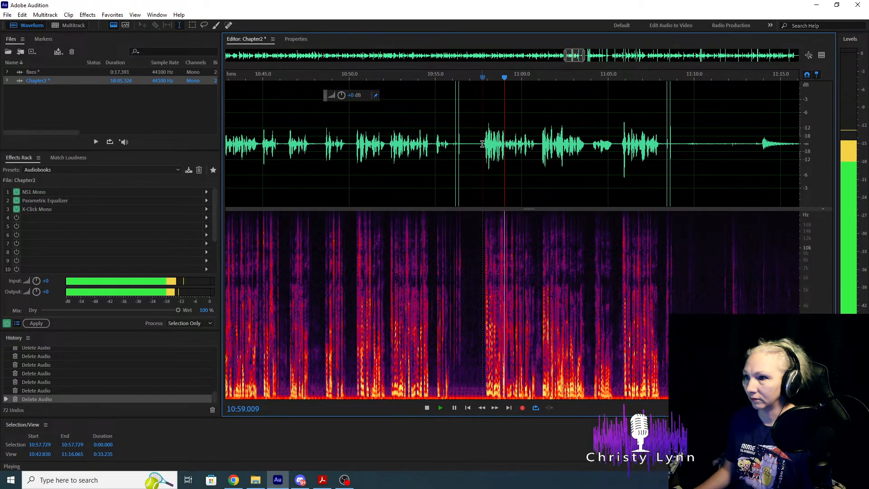
key(space)
drag(481, 152, 388, 148)
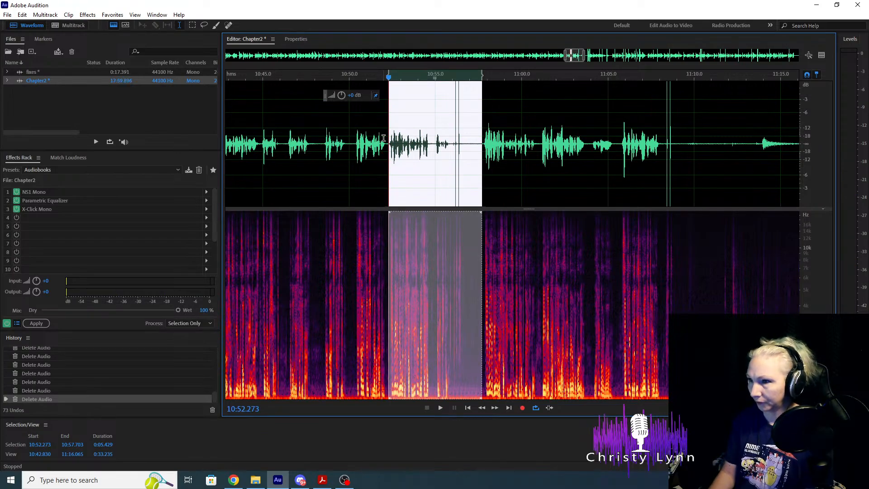
key(Delete)
click(335, 138)
key(space)
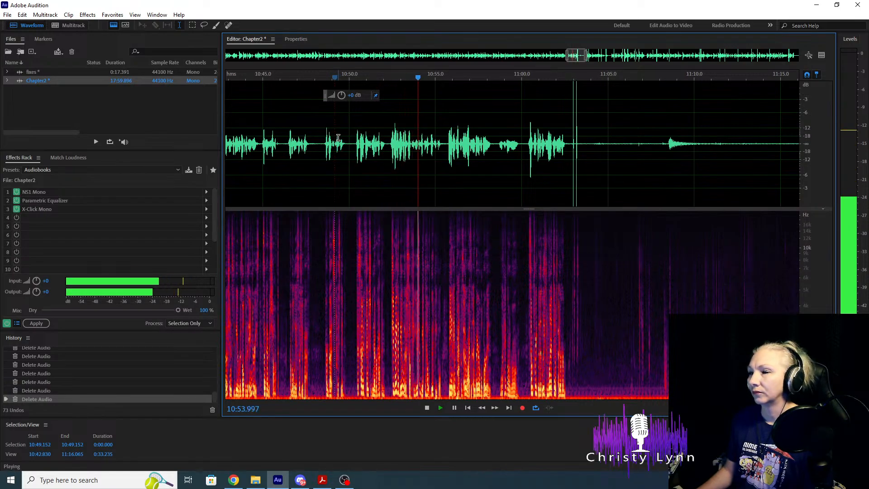
key(space)
Play the retakes following the long gap, delete from 11:00.353 to 11:24.674, and check the join by playing from 10:58.602.
scroll(467, 215, down, 3)
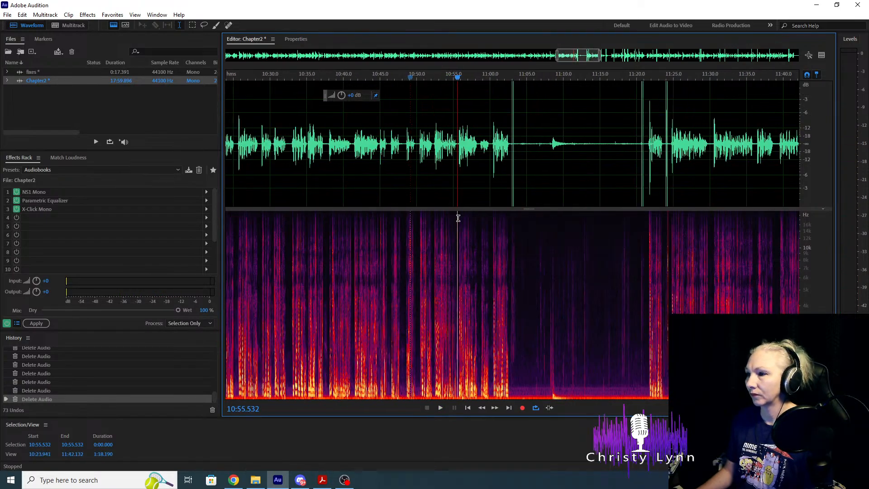
scroll(551, 182, up, 1)
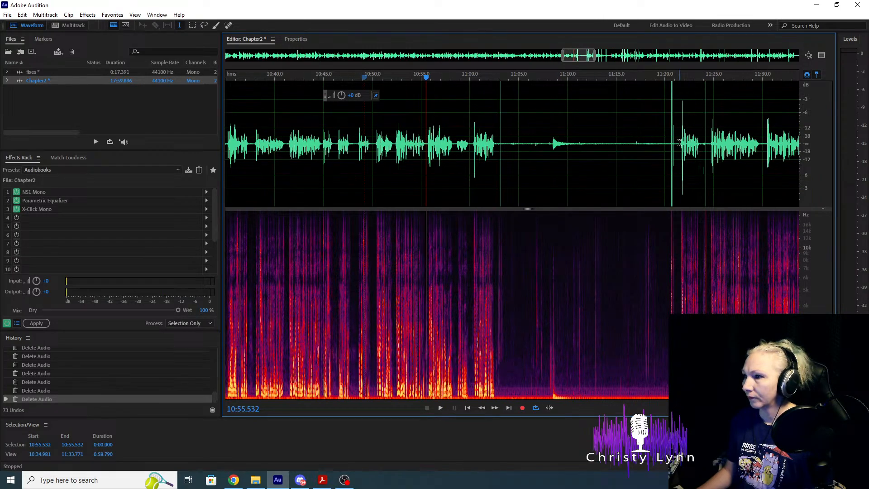
click(679, 142)
key(space)
click(713, 142)
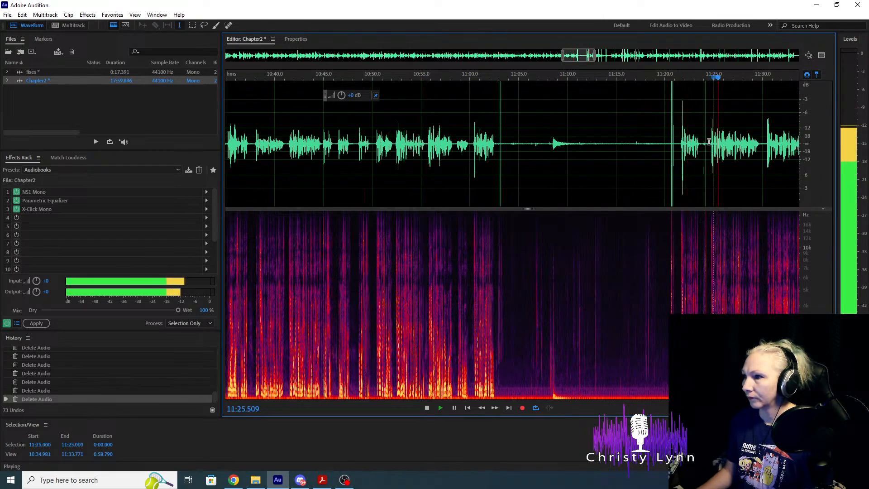
click(708, 142)
key(space)
scroll(705, 143, up, 5)
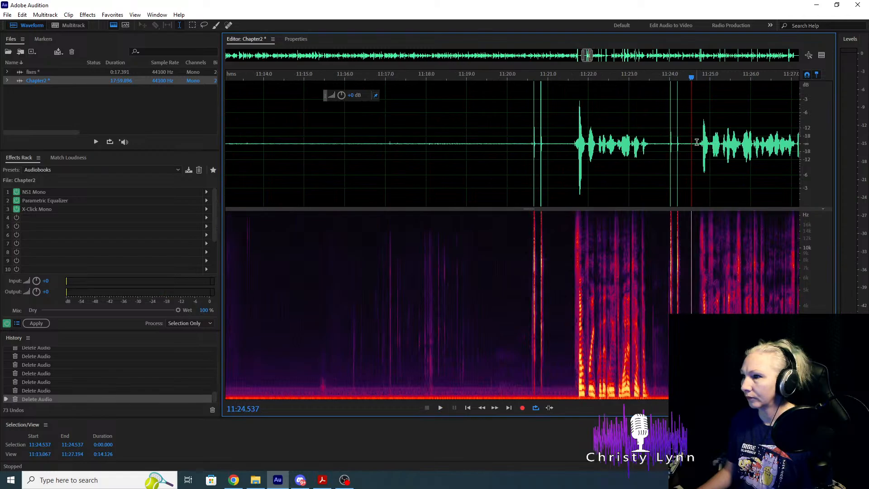
drag(697, 142, 348, 219)
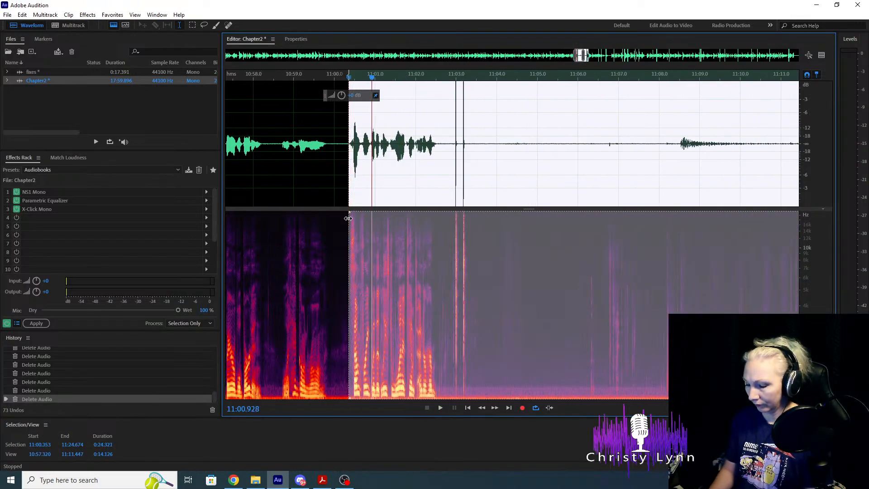
key(Delete)
key(space)
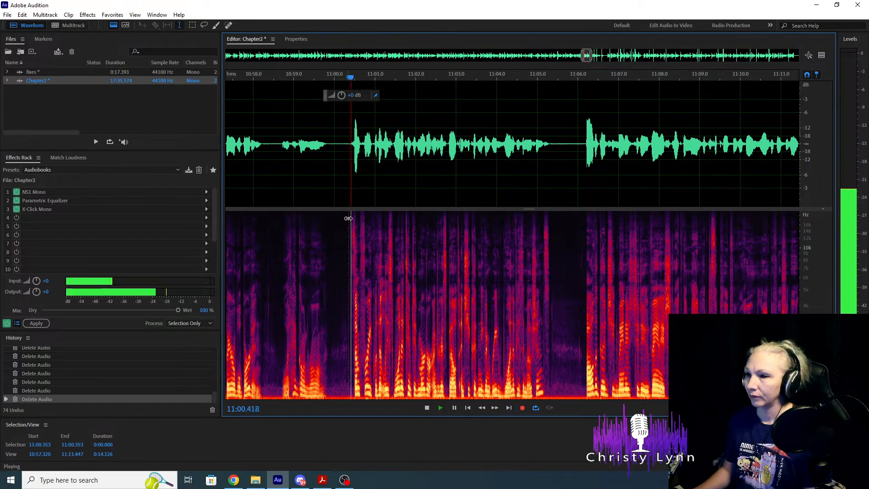
click(278, 139)
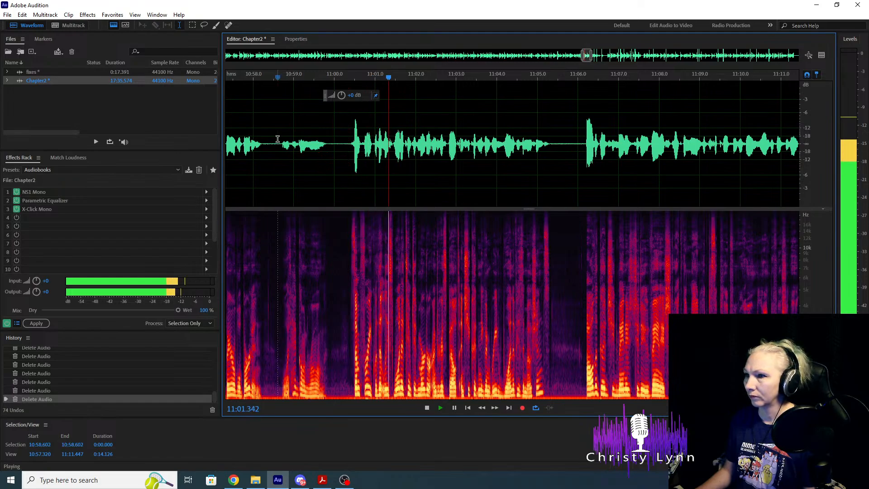
key(space)
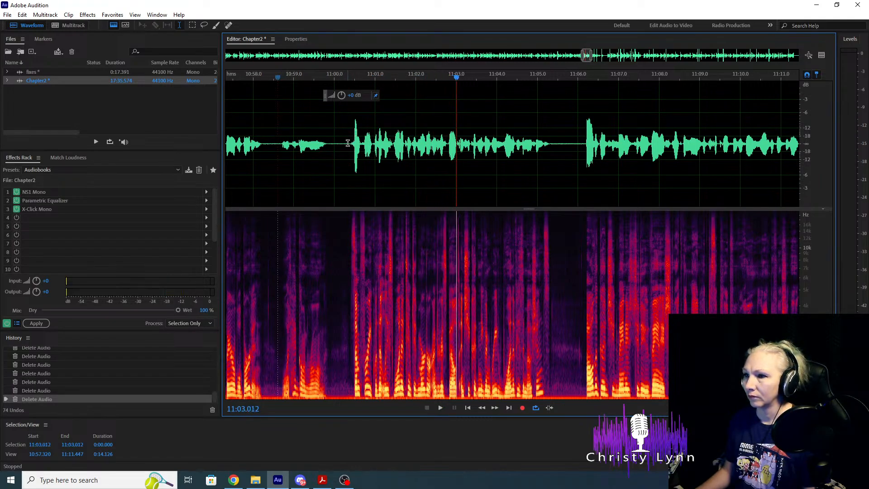
Amplify the quiet phrase from 10:58.680 to 10:59.795 by 3.9 dB, and play the narration from 10:56.697.
drag(281, 143, 326, 147)
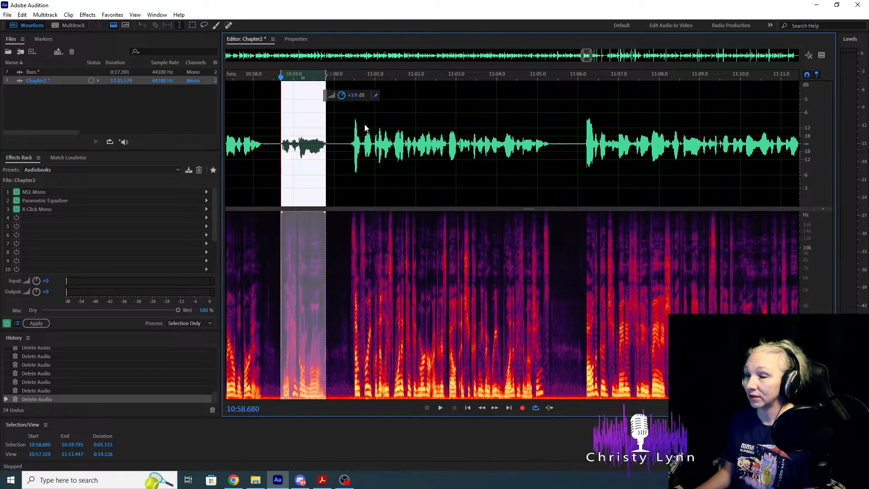
scroll(478, 146, down, 3)
click(316, 145)
key(space)
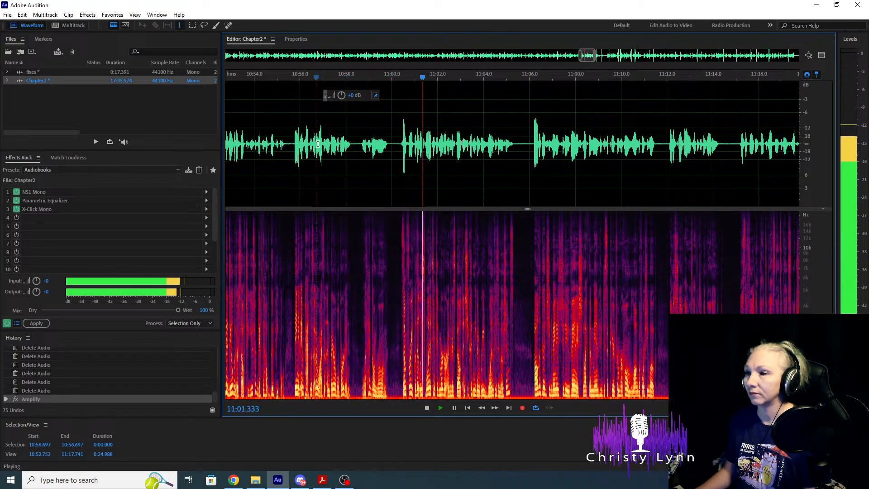
key(space)
Play the narration around 11:05.943 and the takes near 11:15 and 11:19, and delete from 11:15.125 to about 11:19.1.
scroll(388, 172, down, 1)
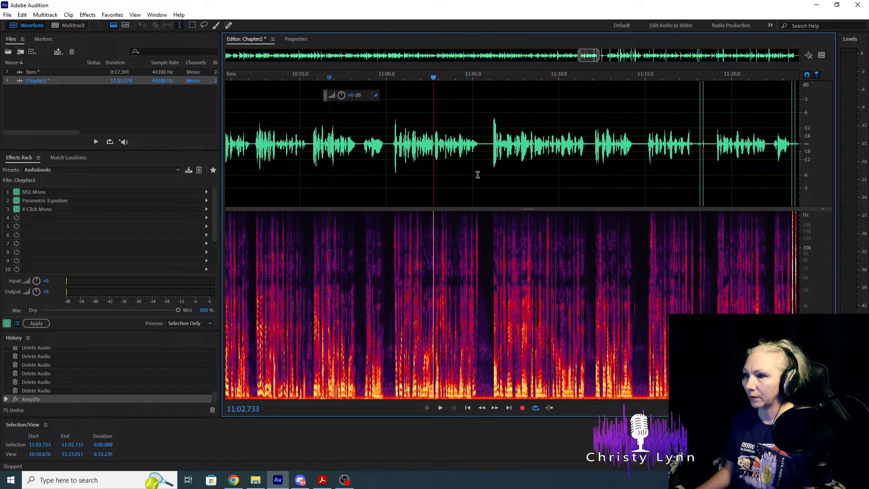
key(space)
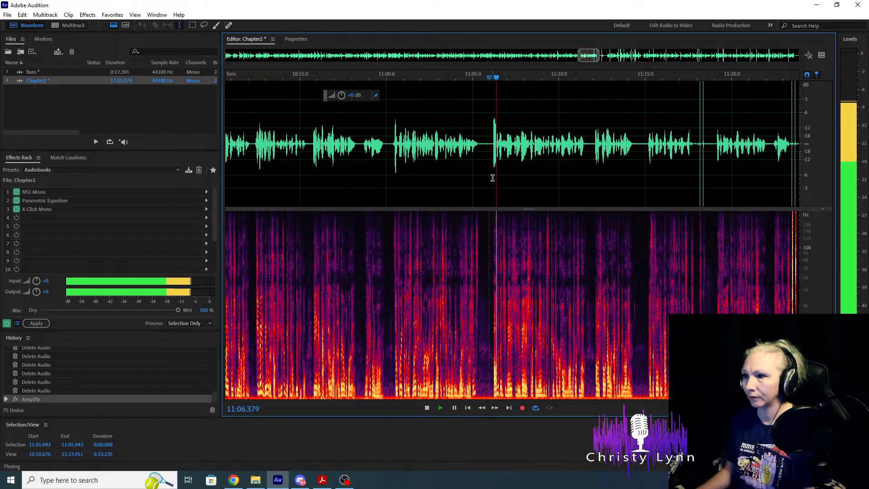
key(space)
scroll(391, 174, down, 3)
scroll(549, 165, up, 5)
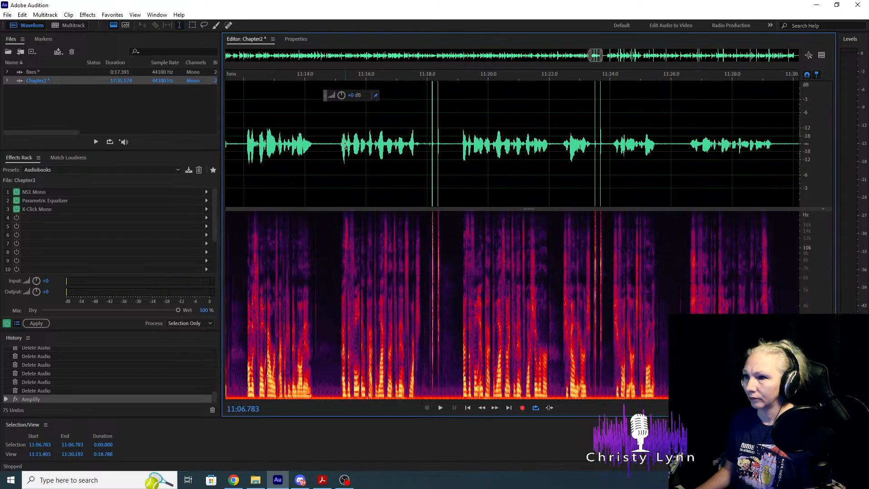
key(space)
click(459, 145)
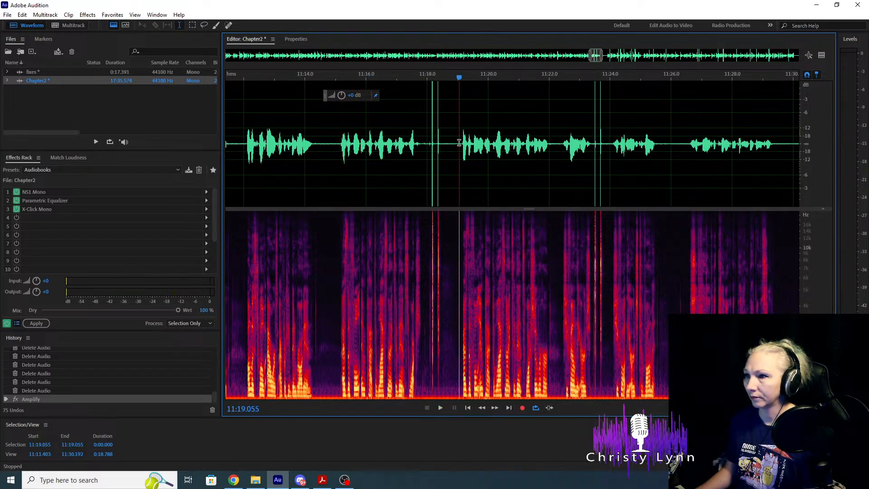
key(space)
drag(461, 146, 338, 149)
key(Delete)
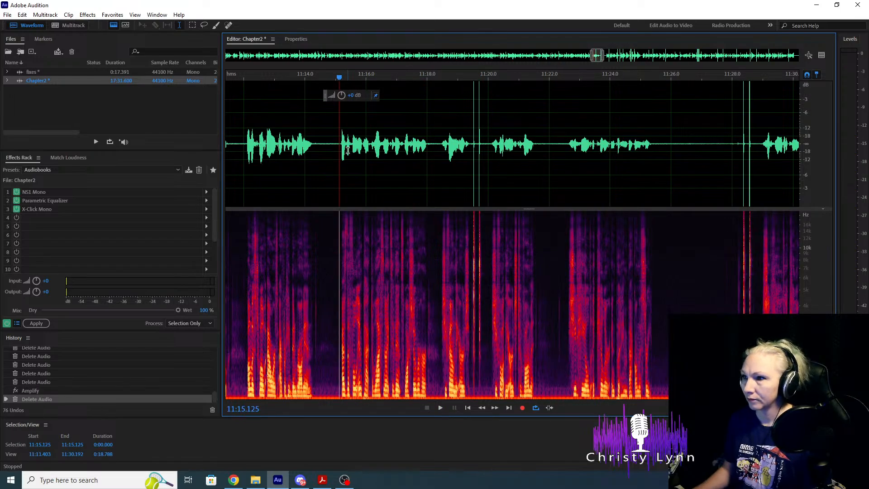
Compare the short phrase near 11:18.4 with its retake at 11:20.000, delete from 11:18.447 to 11:20.000, and play the join.
click(440, 143)
key(space)
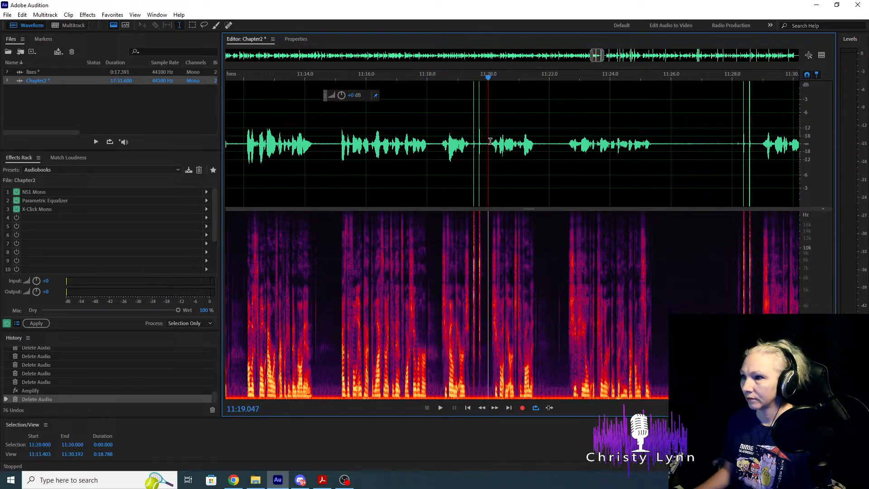
click(489, 143)
key(space)
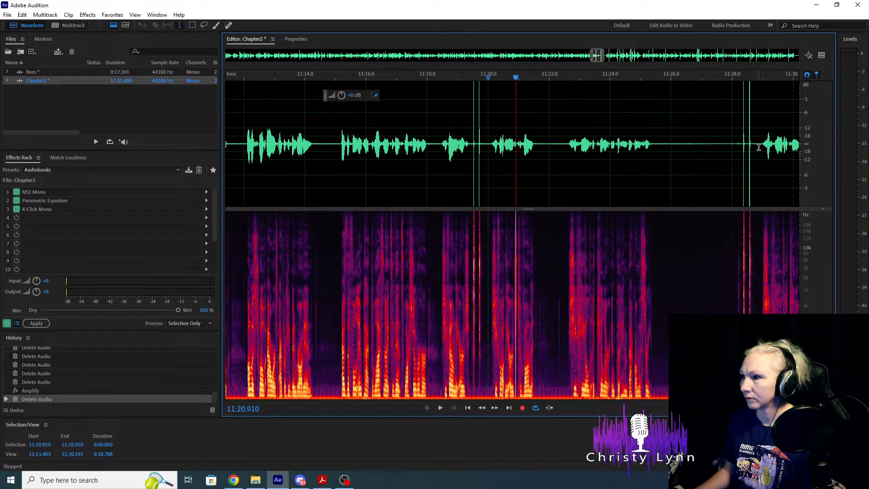
key(space)
key(space)
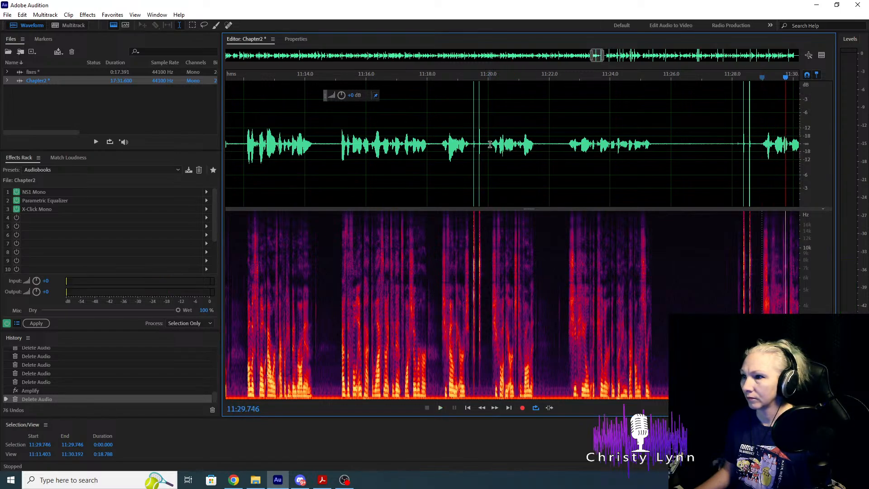
drag(489, 144, 438, 141)
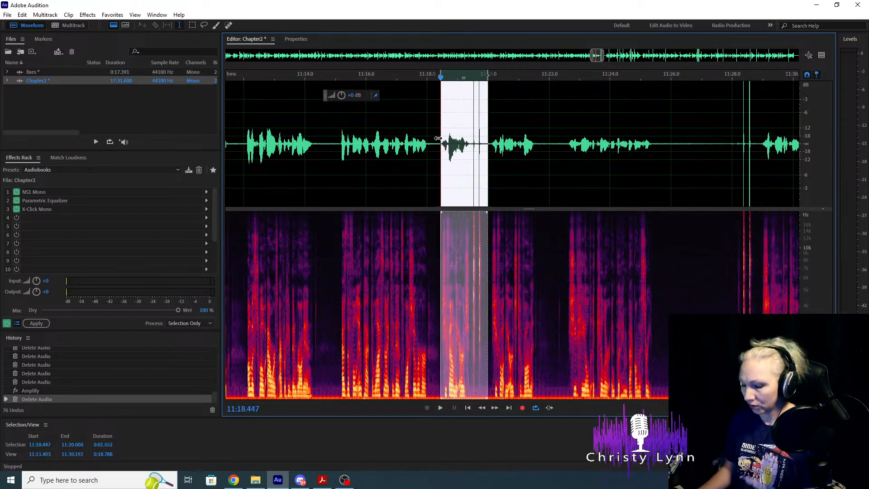
key(Delete)
key(space)
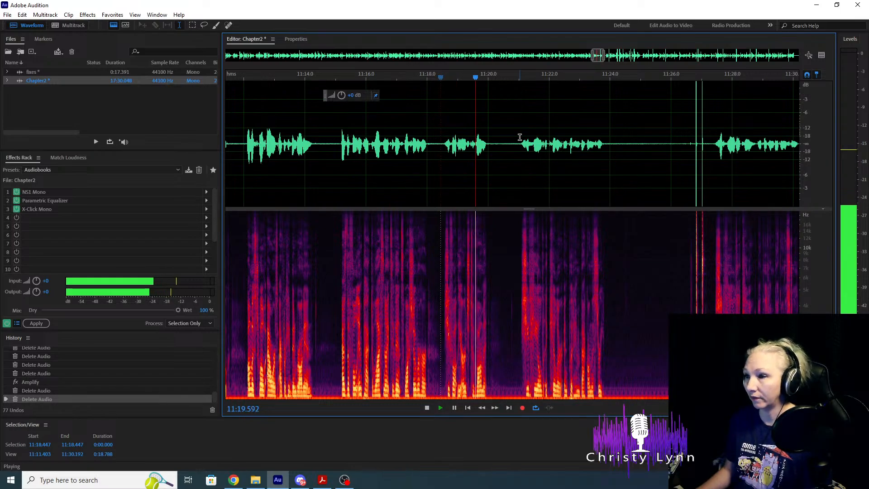
key(space)
Play the narration from 11:20.397, delete the faulty take from 11:20.627 to about 11:27.4, and check the join from 11:18.180.
key(space)
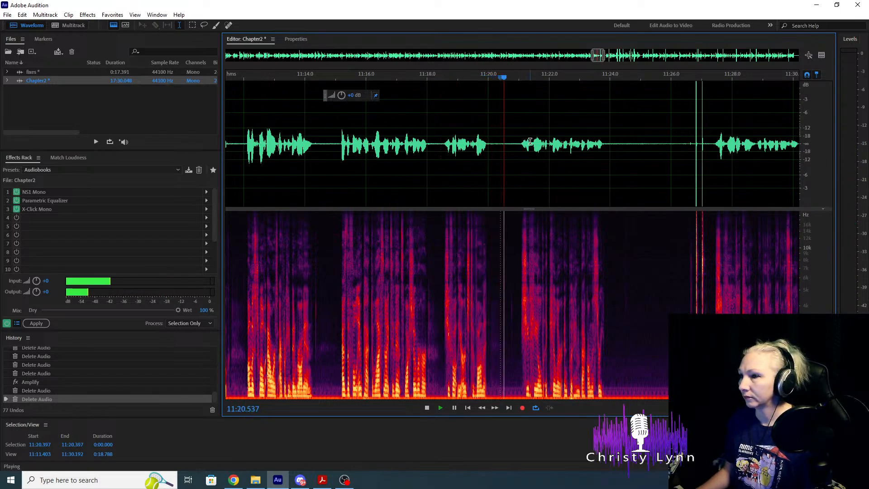
key(space)
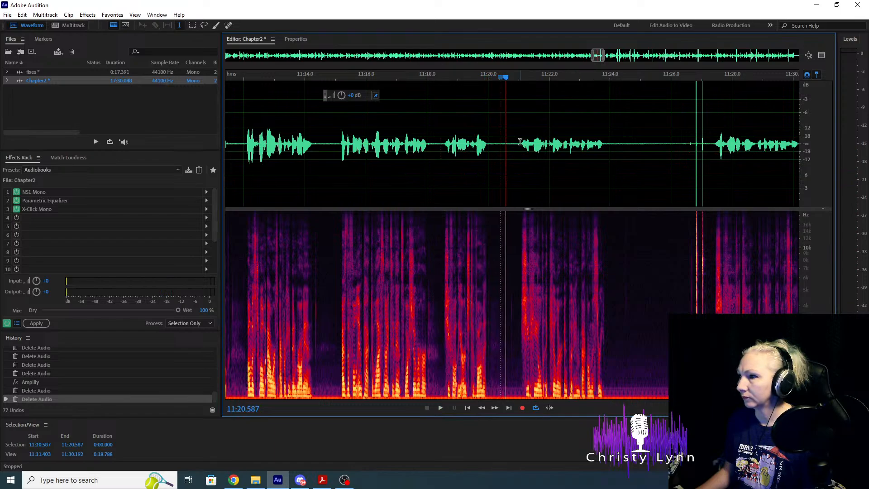
key(space)
key(space)
drag(714, 144, 510, 143)
key(Delete)
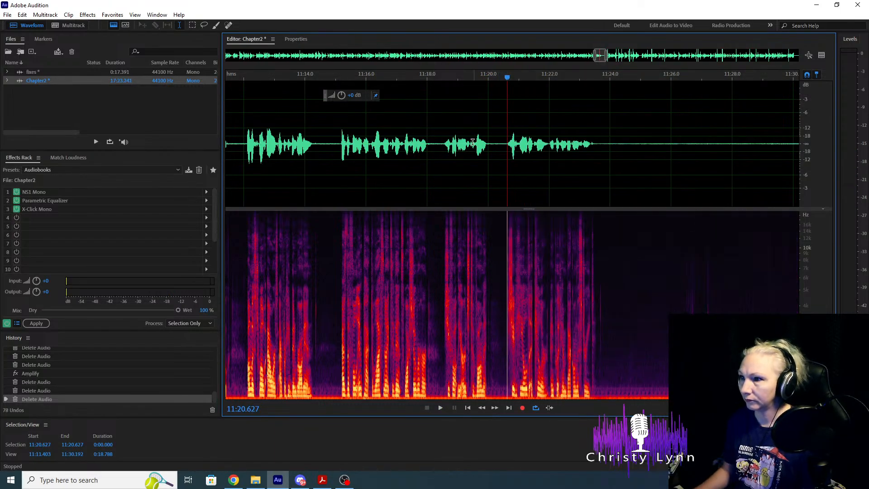
click(433, 136)
key(space)
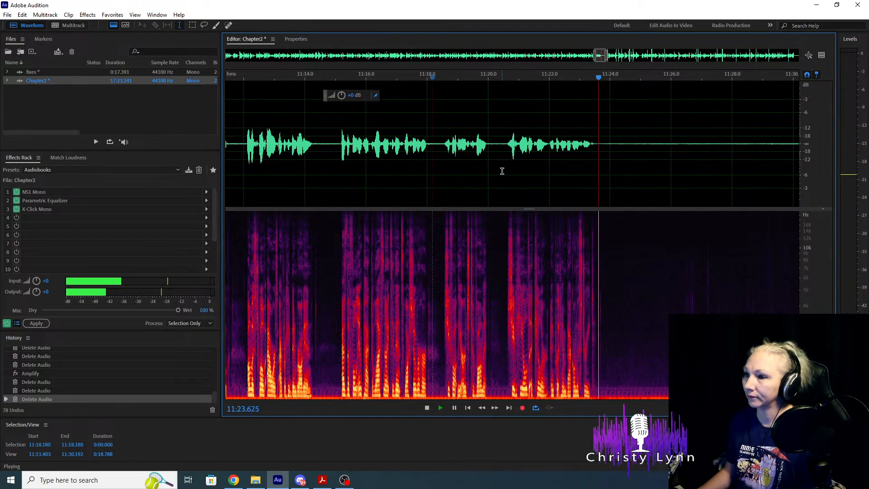
key(space)
scroll(442, 188, down, 4)
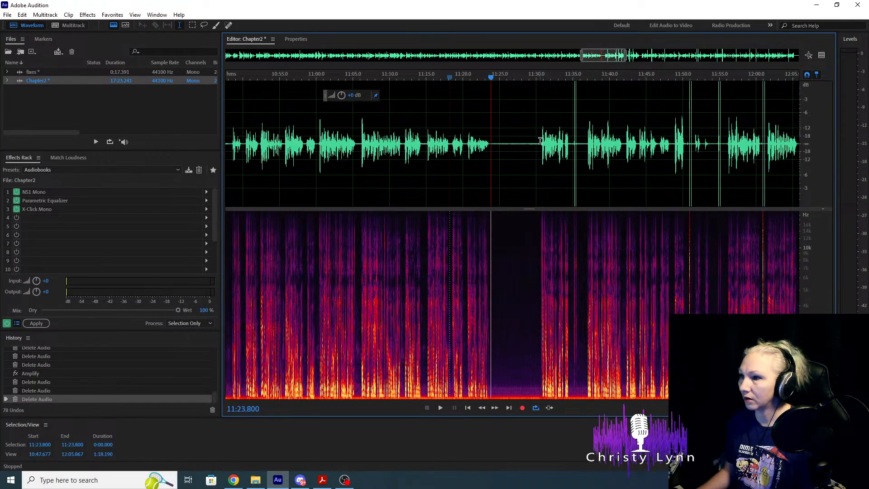
Play the end of the phrase near 11:23 and delete the small noise from 11:23.618 to about 11:23.73.
click(539, 140)
scroll(534, 168, up, 5)
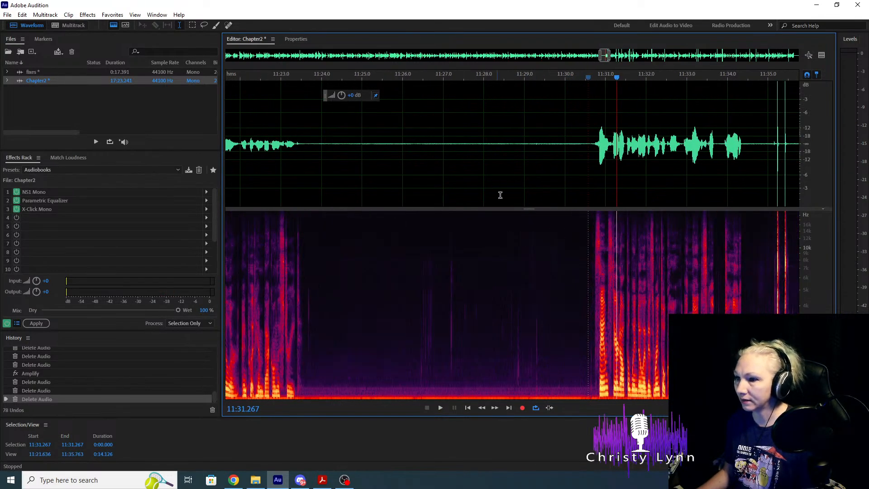
scroll(411, 272, down, 2)
scroll(383, 153, up, 4)
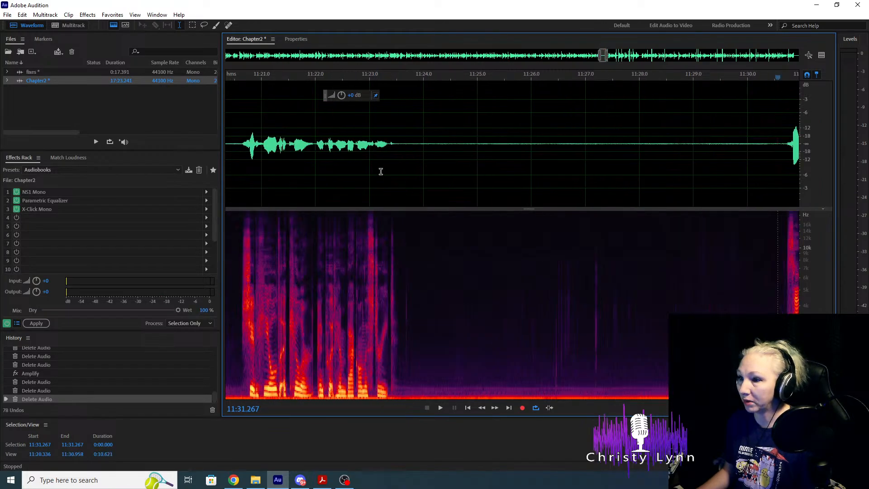
click(339, 141)
key(space)
key(space)
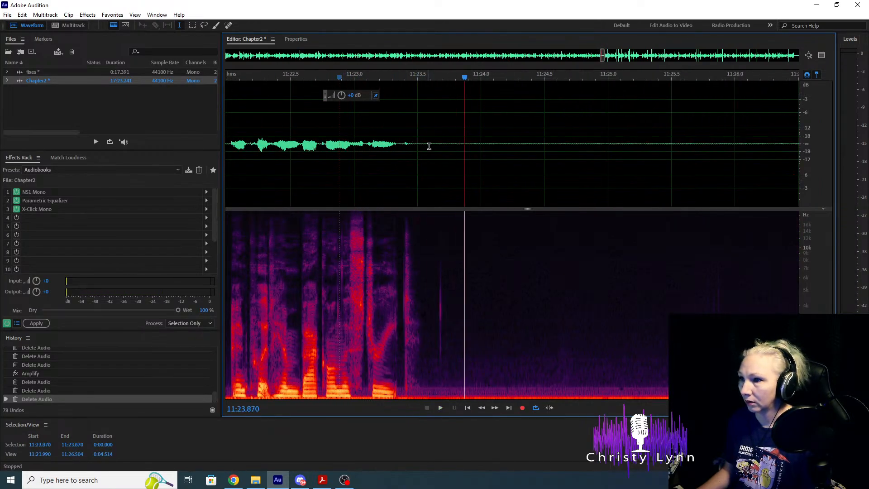
drag(434, 144, 448, 144)
key(Delete)
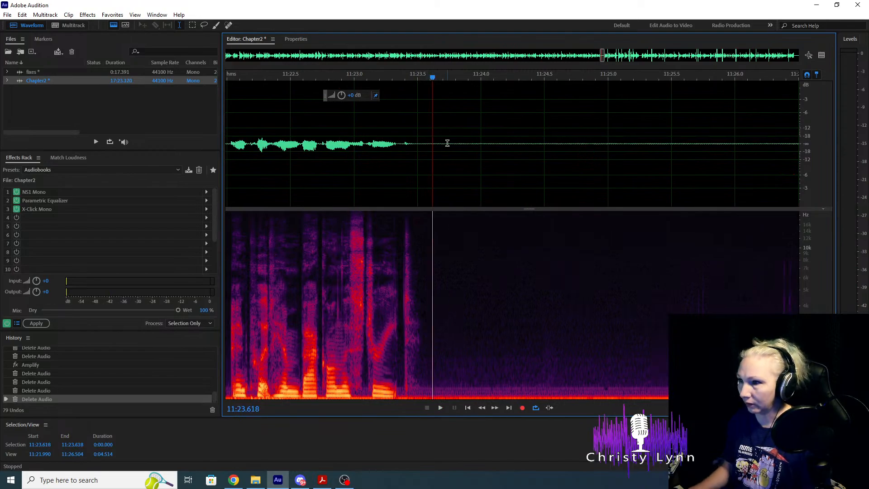
Shorten the long pause by deleting from 11:24.485 to 11:30.600, and play the transition from 11:22.408.
scroll(383, 190, down, 2)
drag(410, 142, 504, 160)
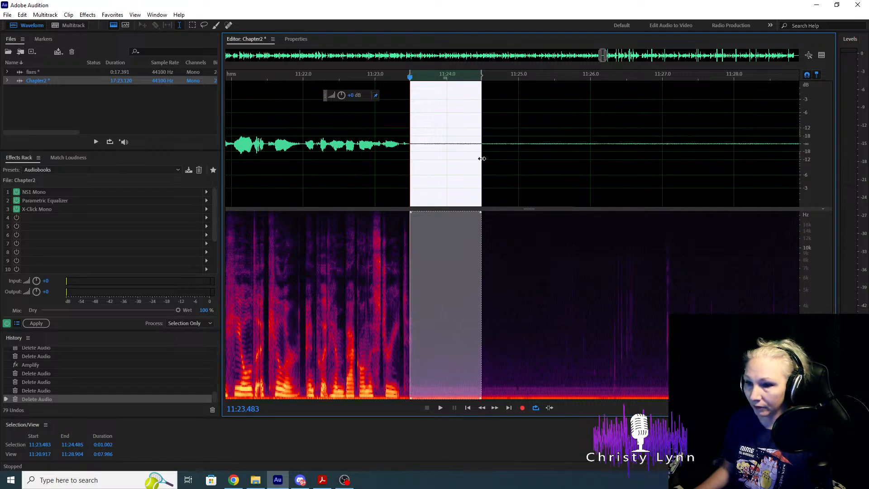
scroll(457, 155, down, 3)
drag(435, 117, 663, 128)
scroll(650, 118, up, 8)
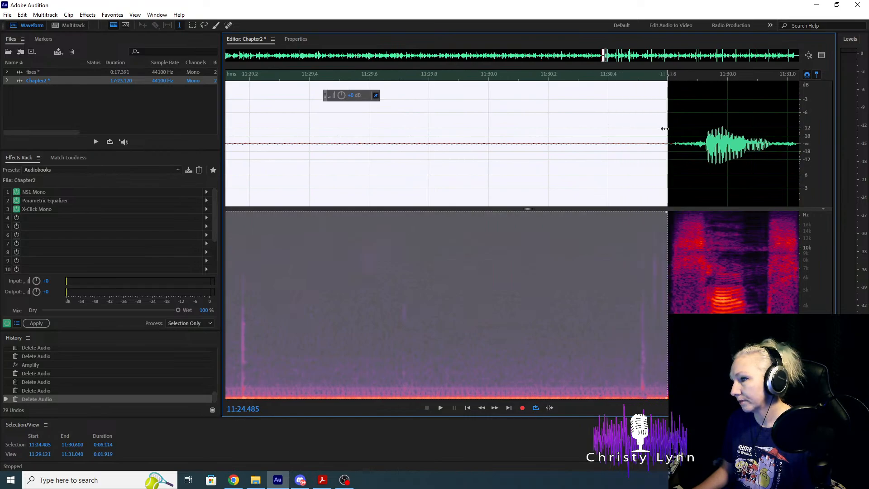
key(Delete)
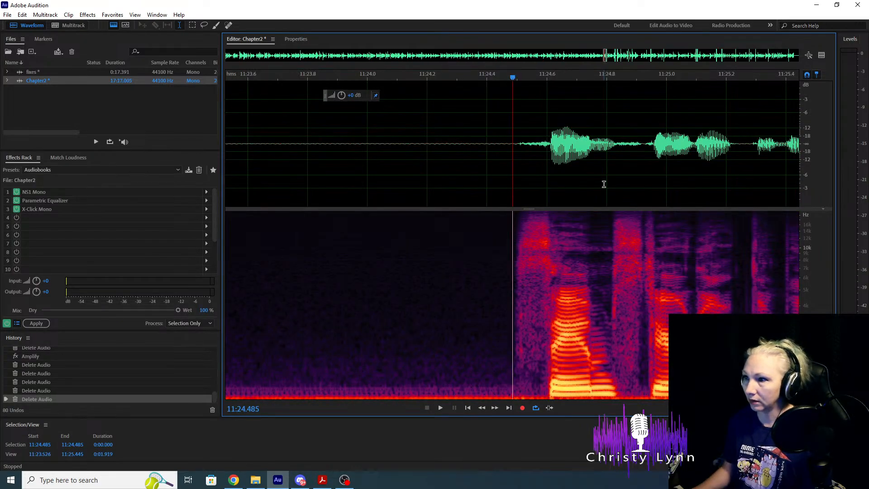
scroll(603, 184, down, 6)
click(476, 145)
key(space)
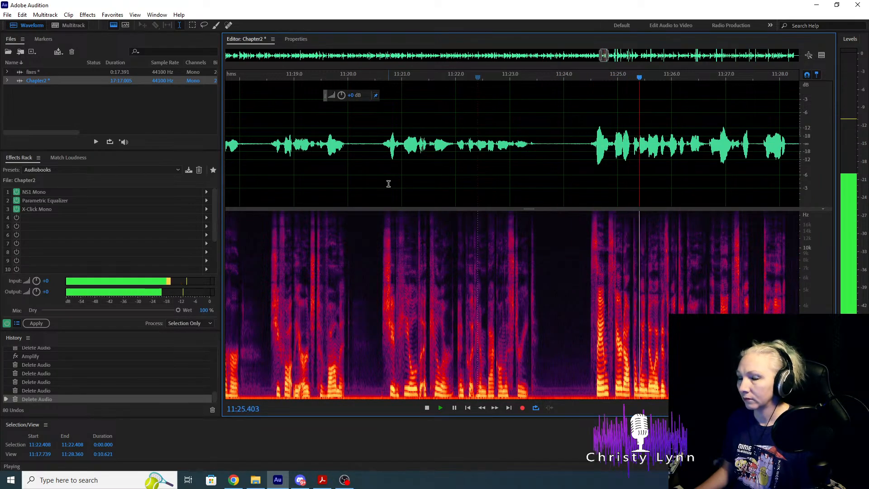
scroll(390, 190, down, 5)
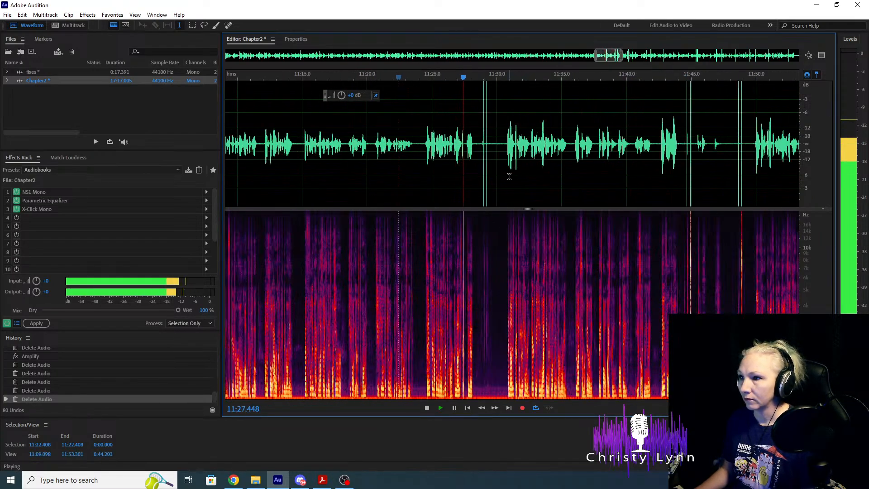
key(space)
Compare the take at 11:26.656 with its retake near 11:30.8, delete from 11:26.682 to 11:30.820, and play the join from 11:26.090.
scroll(478, 163, up, 3)
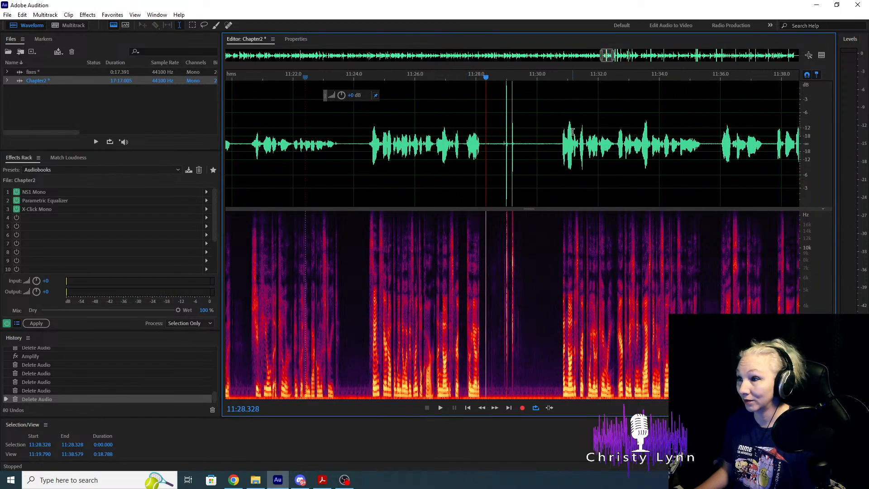
key(space)
key(space)
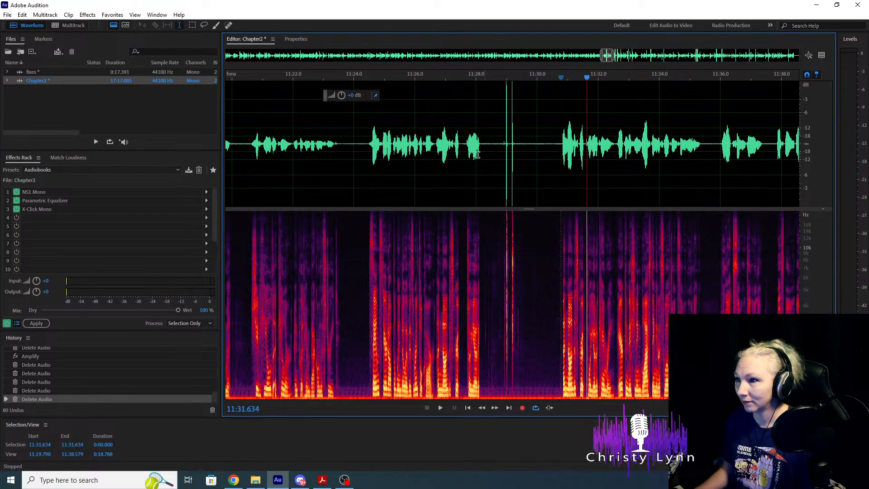
click(434, 143)
key(space)
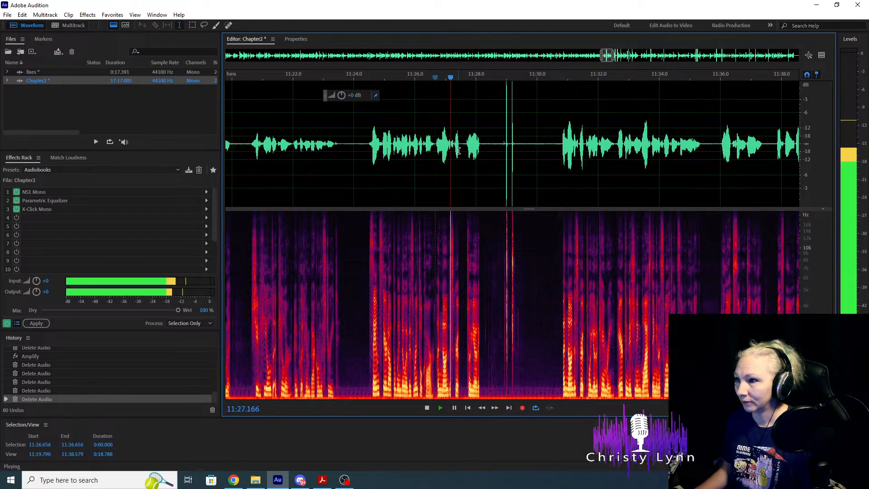
key(space)
scroll(399, 145, up, 4)
drag(388, 145, 783, 196)
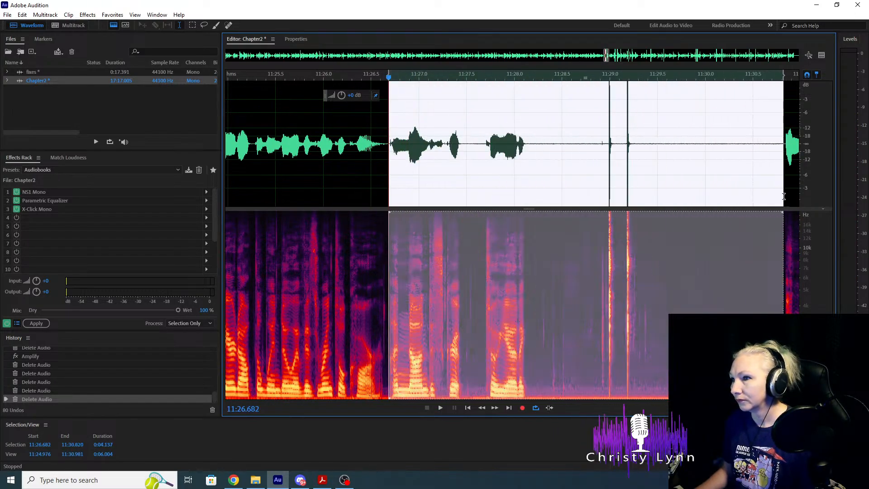
key(Delete)
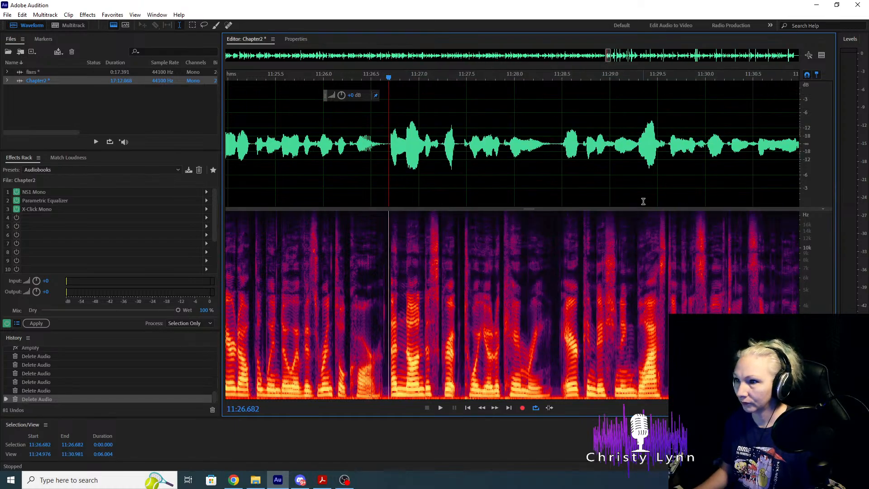
click(332, 145)
key(space)
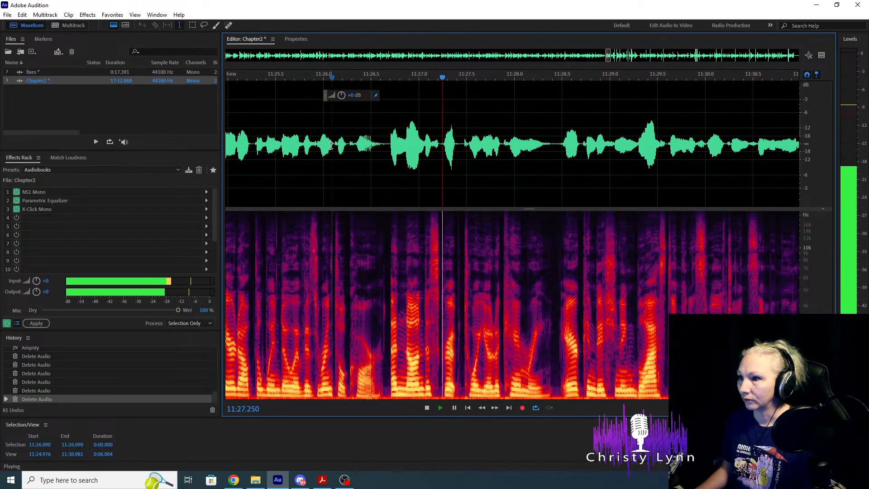
key(space)
Play the take from 11:38.439 and delete the faulty audio from 11:38.506 to about 11:45.7.
scroll(332, 145, down, 3)
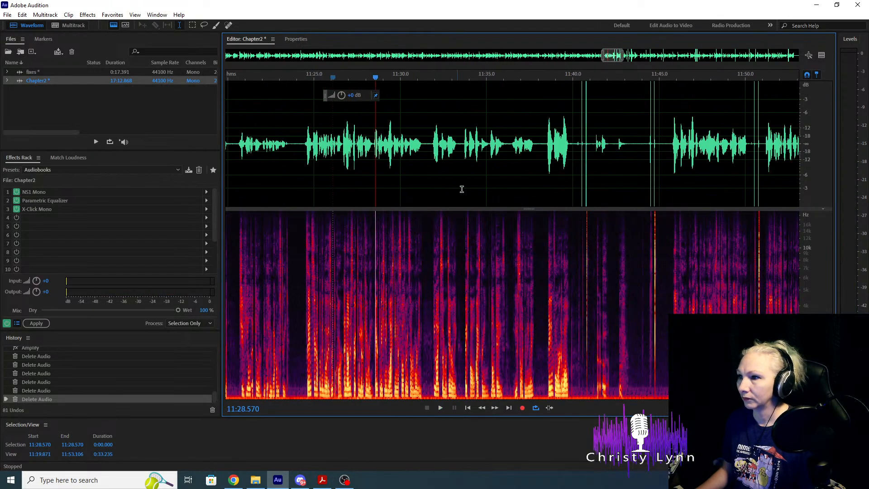
scroll(620, 176, down, 2)
key(space)
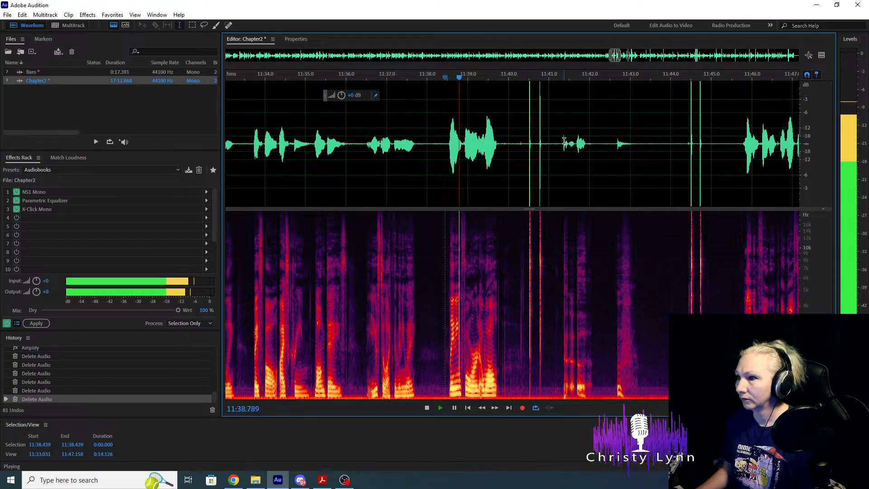
key(space)
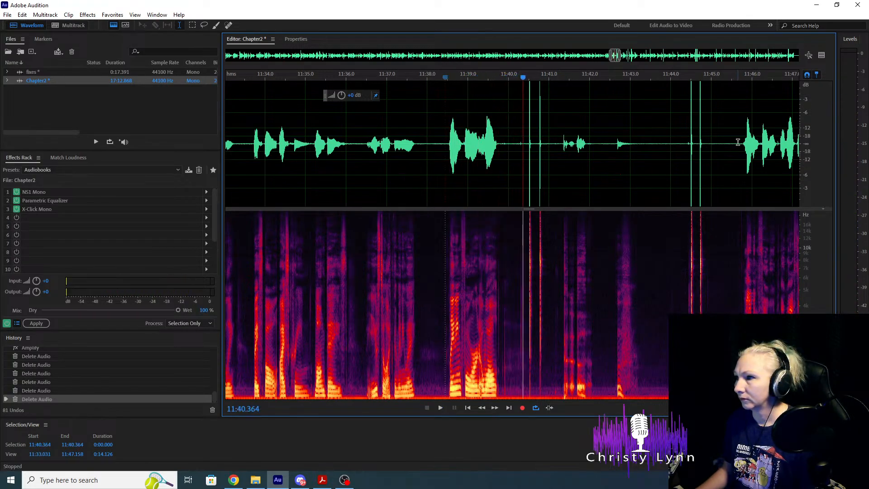
key(space)
drag(741, 143, 447, 149)
key(Delete)
scroll(413, 169, up, 3)
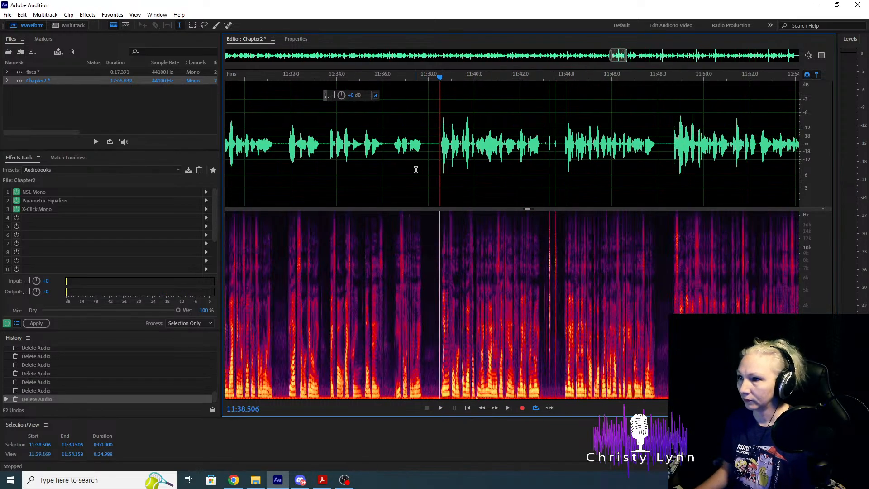
Compare the retake at 11:43.911 with the phrase at 11:41.845, and delete from 11:41.870 to about 11:43.9.
key(space)
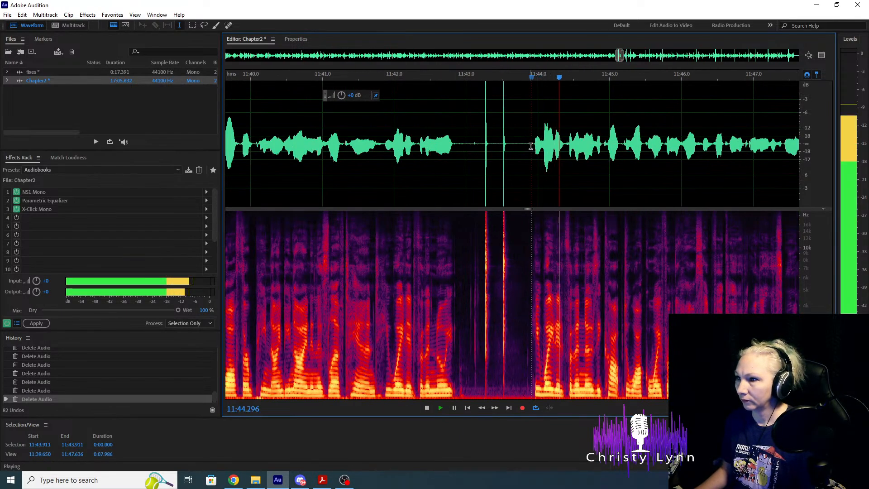
key(space)
scroll(538, 146, down, 2)
click(452, 144)
key(space)
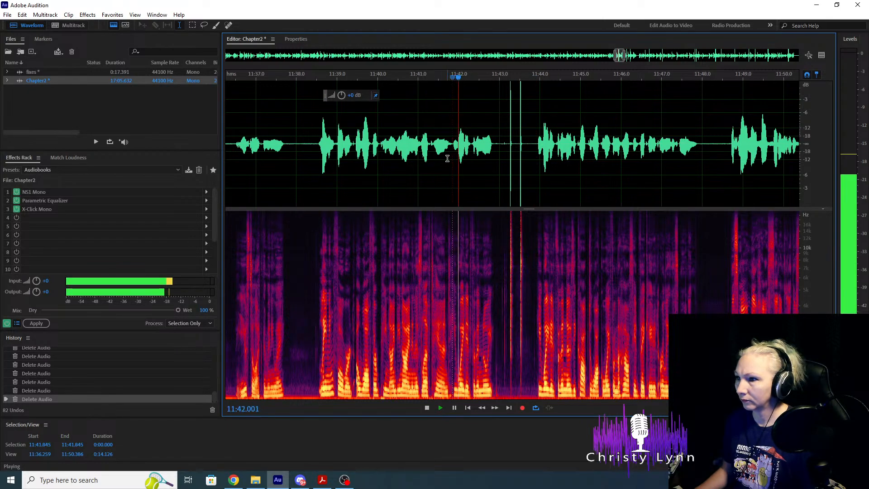
key(space)
scroll(446, 145, up, 4)
drag(445, 143, 560, 177)
key(Delete)
Check the join at 11:41.870 by playing the narration from 11:41.245 and again from 11:40.911.
scroll(559, 175, down, 5)
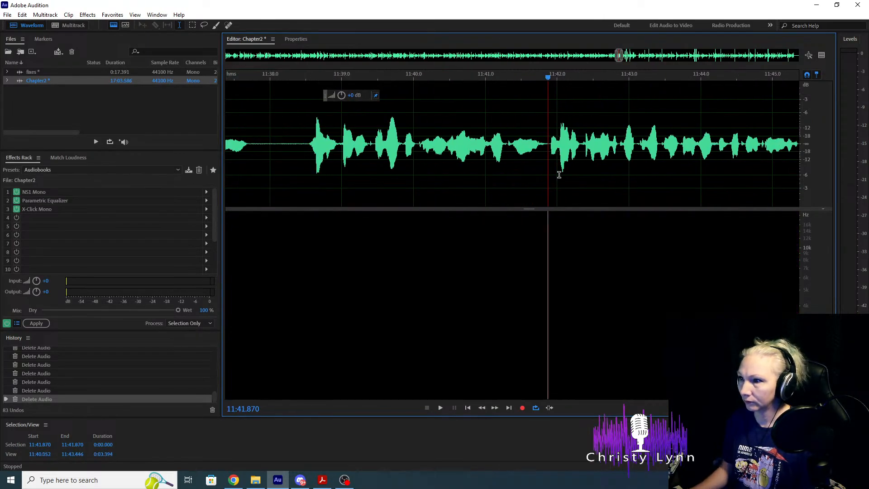
click(438, 159)
click(503, 147)
key(space)
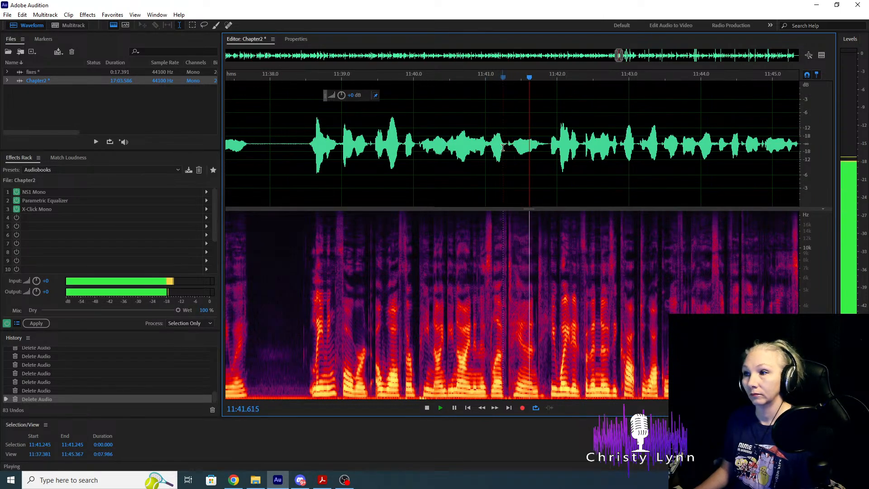
click(479, 147)
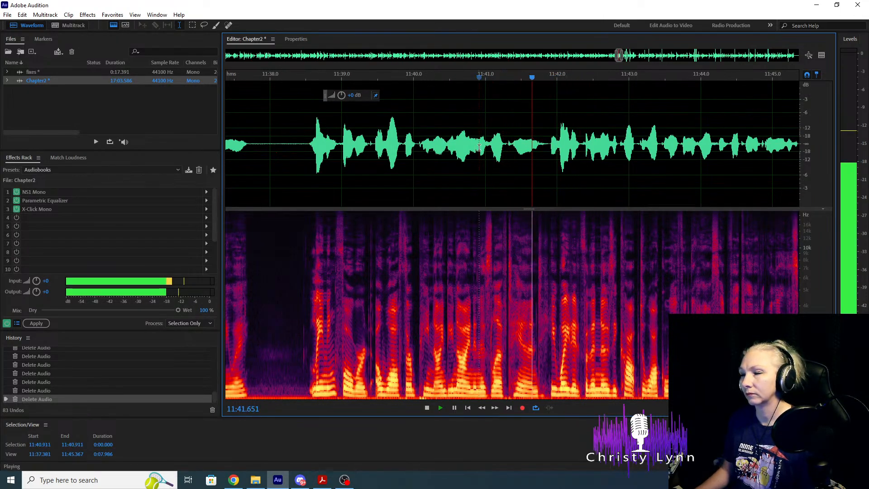
scroll(438, 188, down, 3)
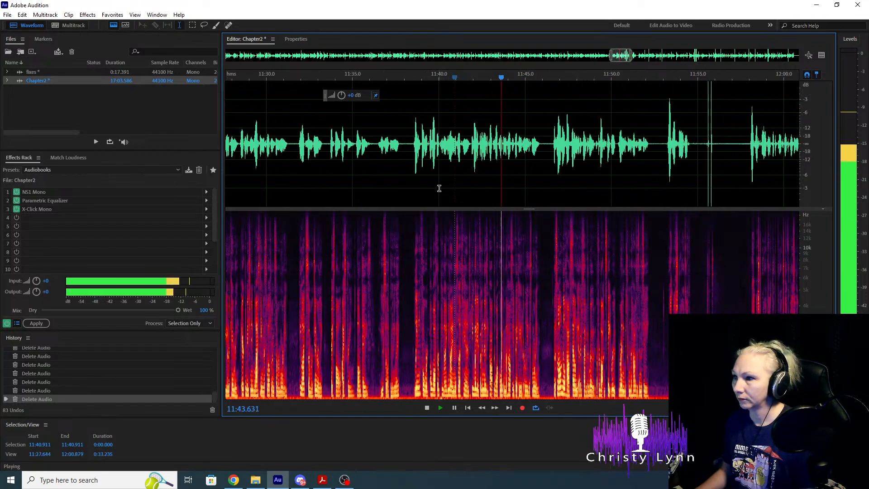
key(space)
Compare the take starting near 11:53.2 with its retake near 11:58, and delete from 11:53.176 to 12:02.830.
scroll(714, 186, right, 3)
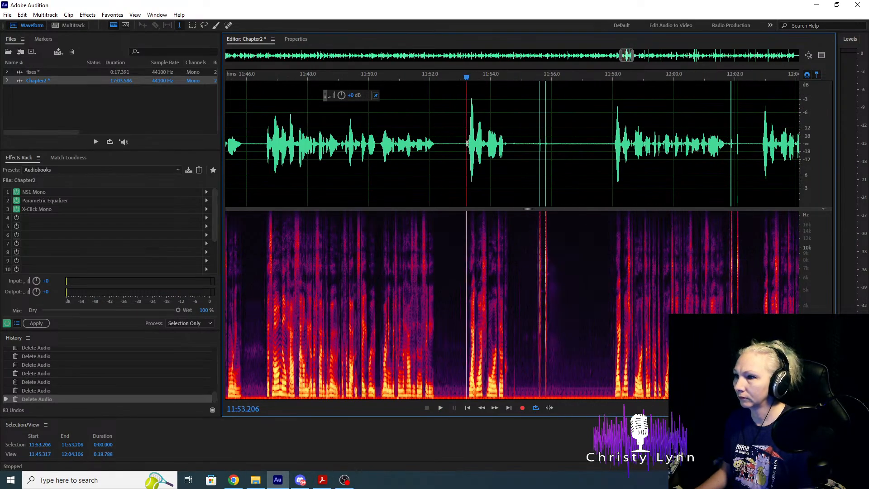
key(space)
click(612, 142)
key(space)
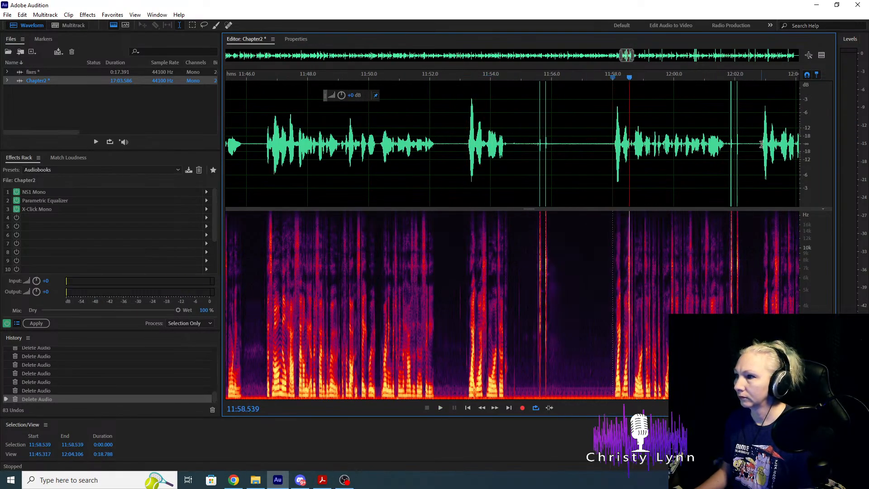
drag(760, 144, 465, 170)
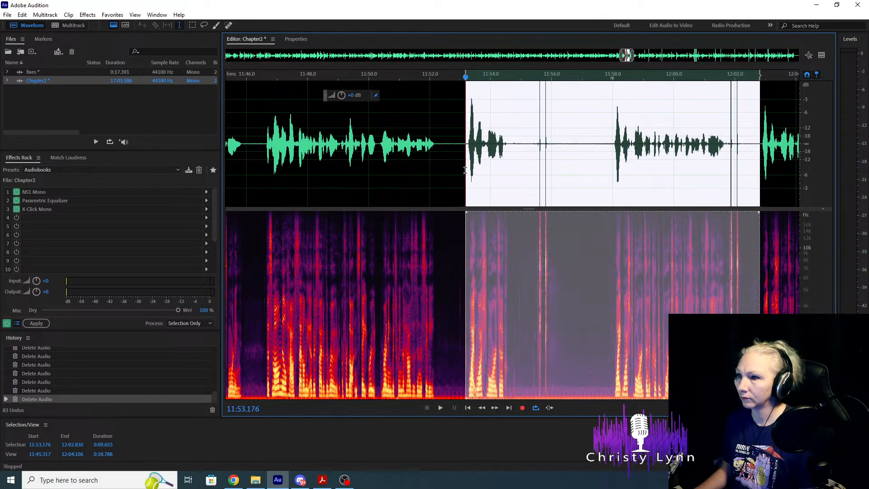
key(Delete)
Shorten the long pause by deleting from 12:03.751 to 12:08.053, and play the transition from 12:00.236.
scroll(427, 185, down, 4)
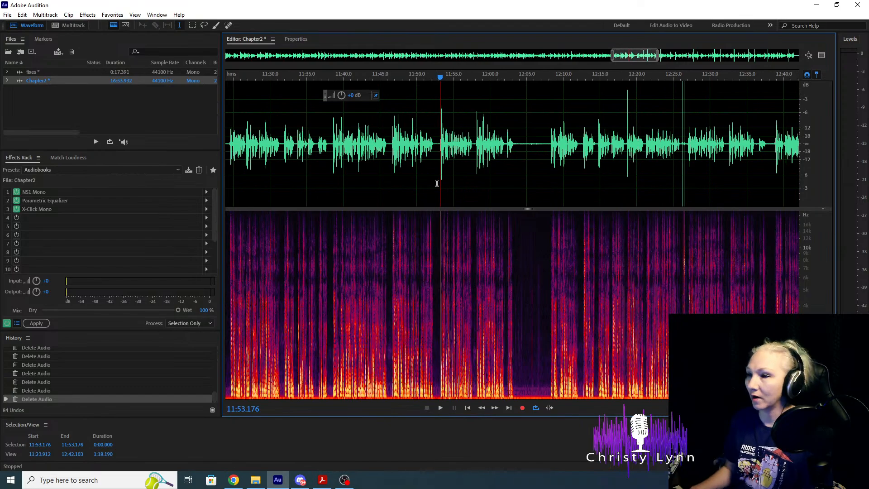
scroll(463, 156, up, 3)
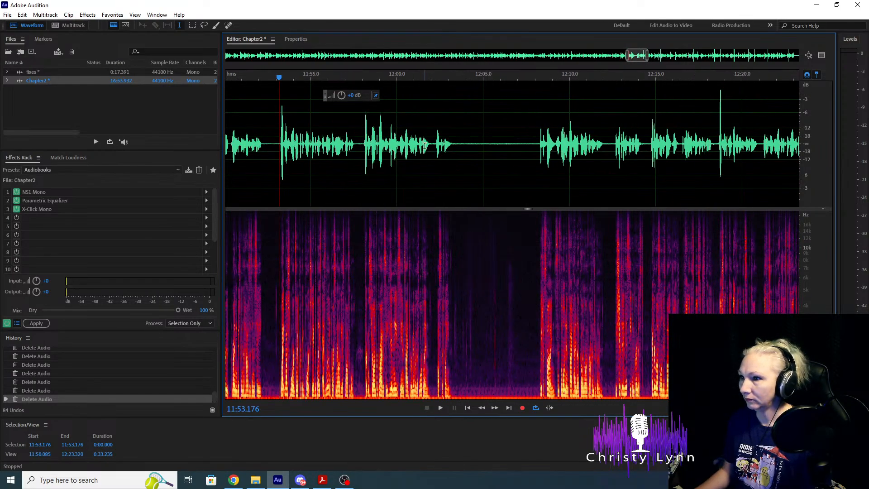
click(424, 145)
key(space)
click(537, 145)
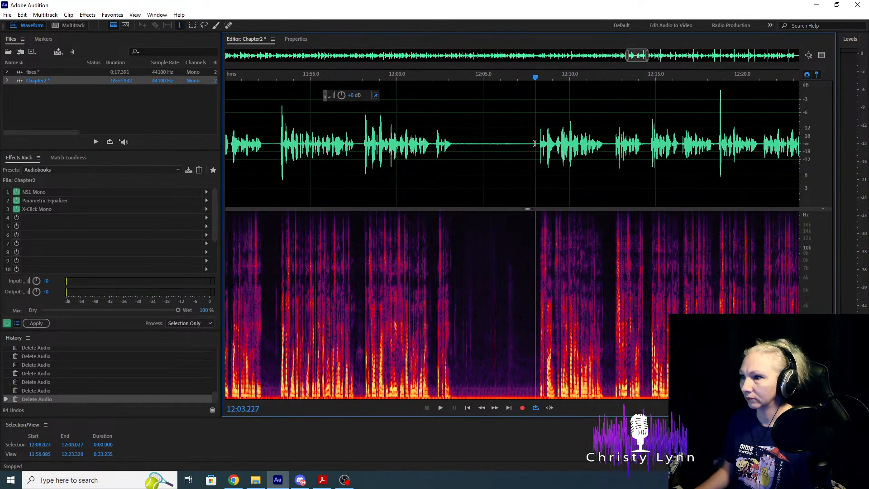
key(space)
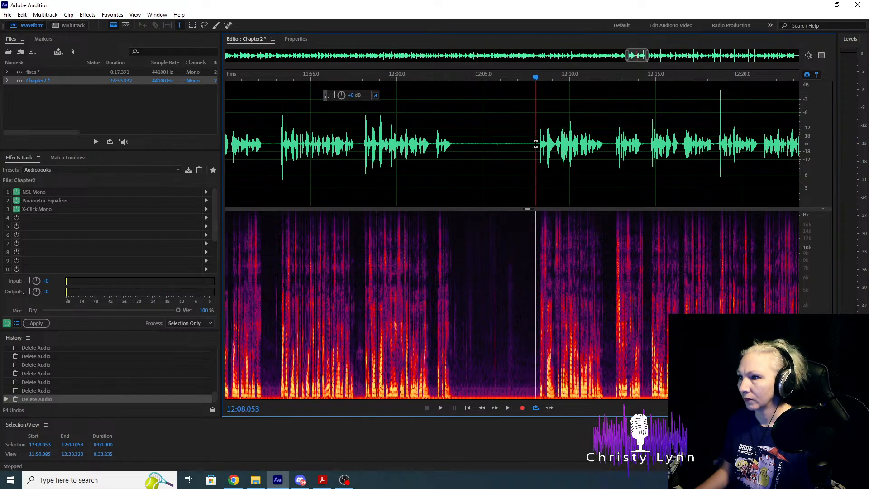
drag(536, 144, 461, 156)
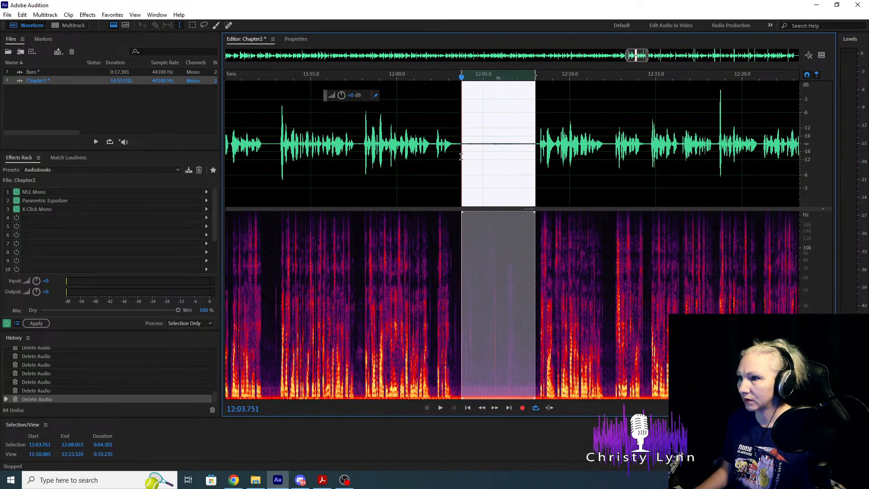
key(Delete)
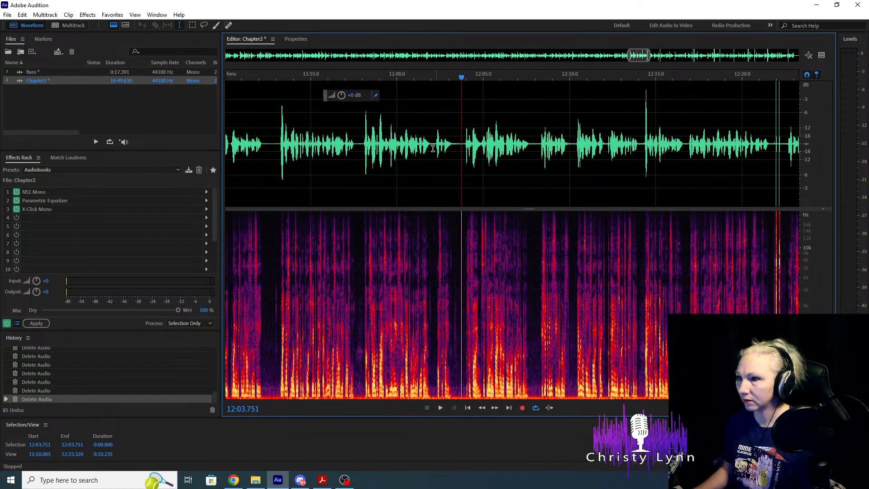
click(401, 141)
key(space)
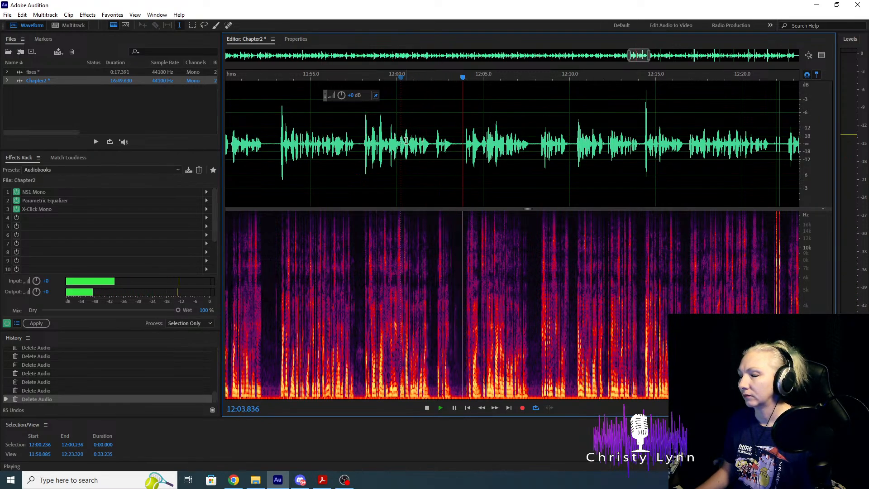
Shorten the pause by deleting from 12:03.538 to about 12:04.0, and play the transition from 12:01.096.
key(space)
scroll(451, 192, up, 3)
drag(458, 146, 475, 146)
key(Delete)
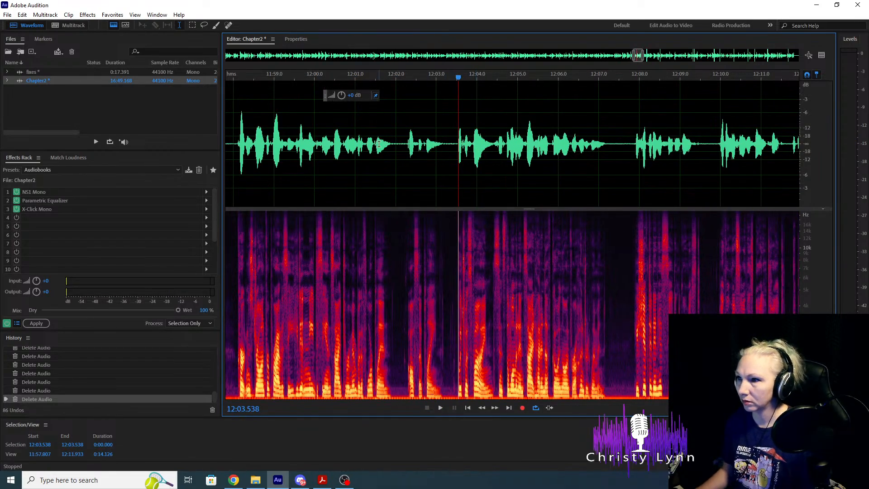
click(360, 139)
key(space)
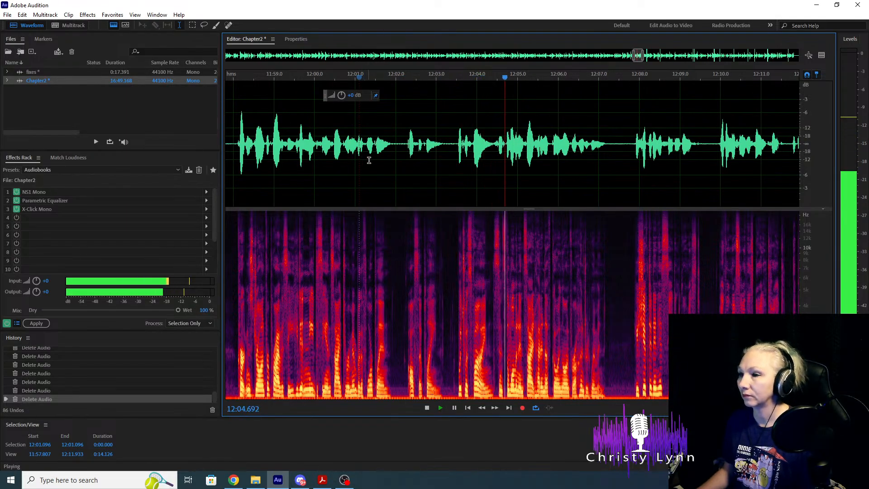
scroll(359, 193, down, 5)
key(space)
Play the narration from 12:12.482 and examine the loud peak near 12:14.0 up close.
scroll(538, 155, up, 5)
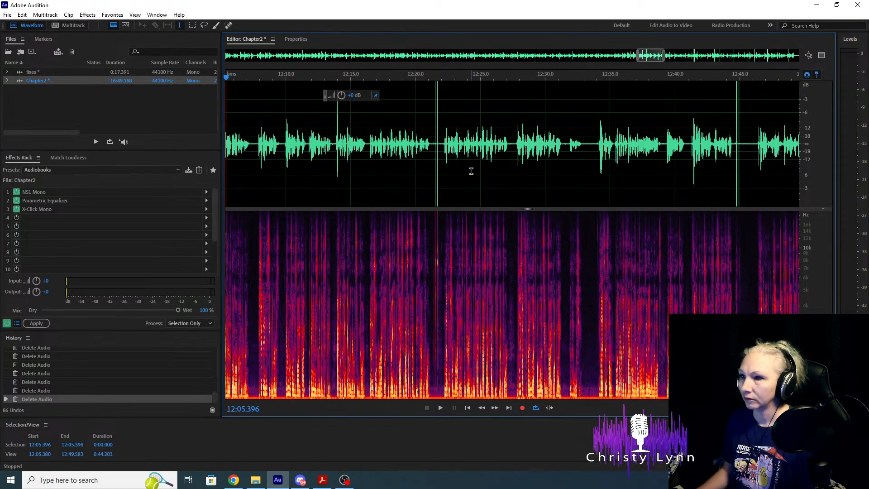
click(401, 134)
key(space)
click(419, 142)
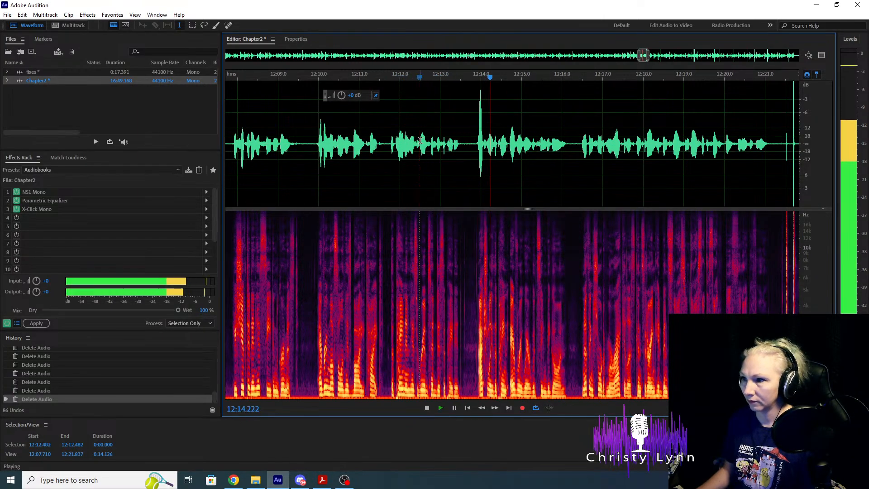
key(space)
scroll(482, 117, up, 2)
scroll(475, 142, up, 4)
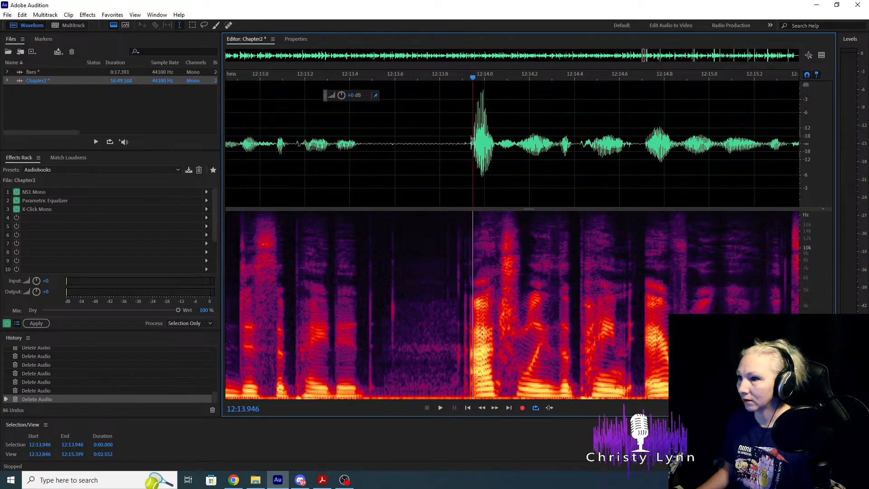
Audition the loud word's onset from 12:13.918, and delete the short stretch from 12:13.884 to about 12:13.94 just before it.
key(space)
key(space)
key(space)
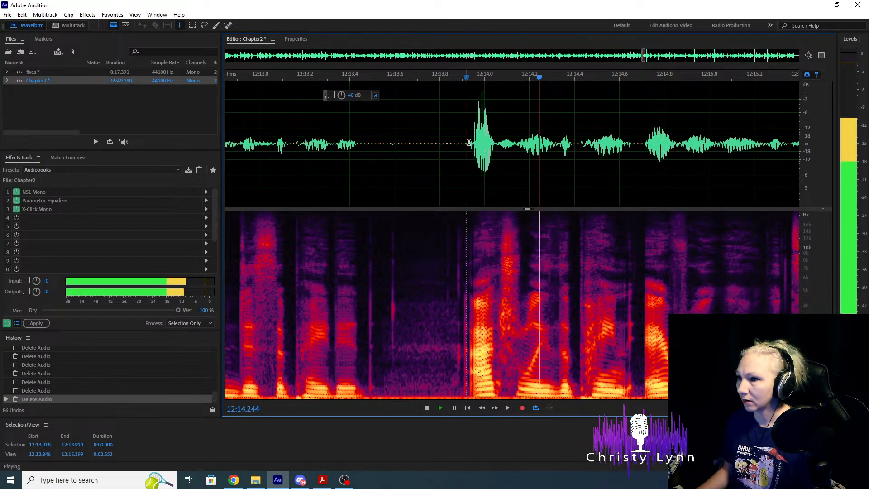
key(space)
drag(472, 143, 460, 144)
key(Delete)
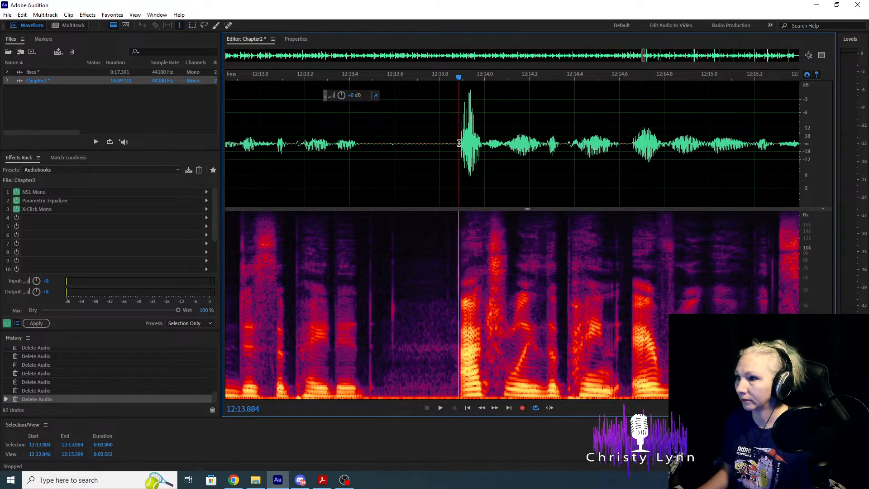
Lower the volume of the loud peak from 12:13.884 to 12:14.000, and play the result from 12:13.028.
drag(459, 143, 483, 144)
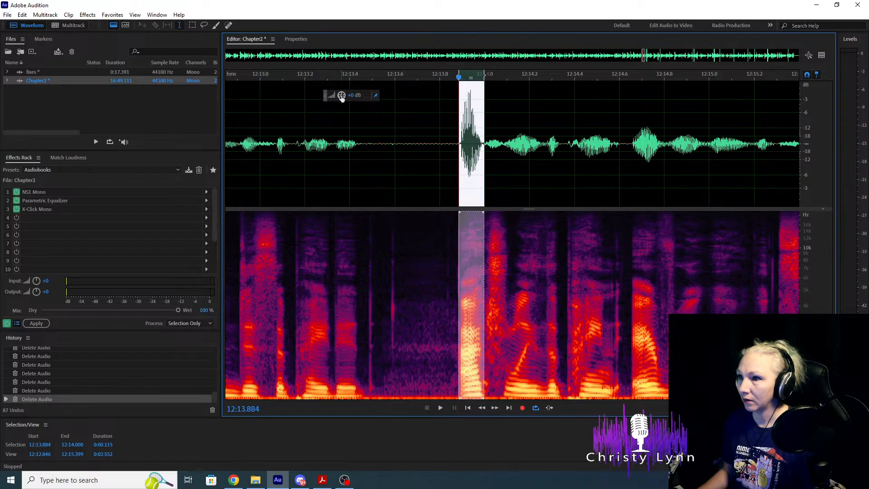
drag(341, 98, 321, 104)
click(266, 146)
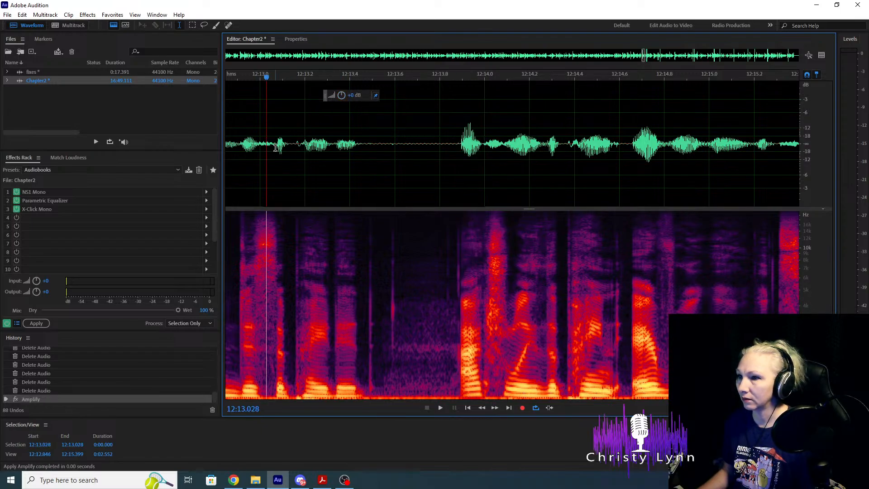
scroll(283, 147, down, 3)
key(space)
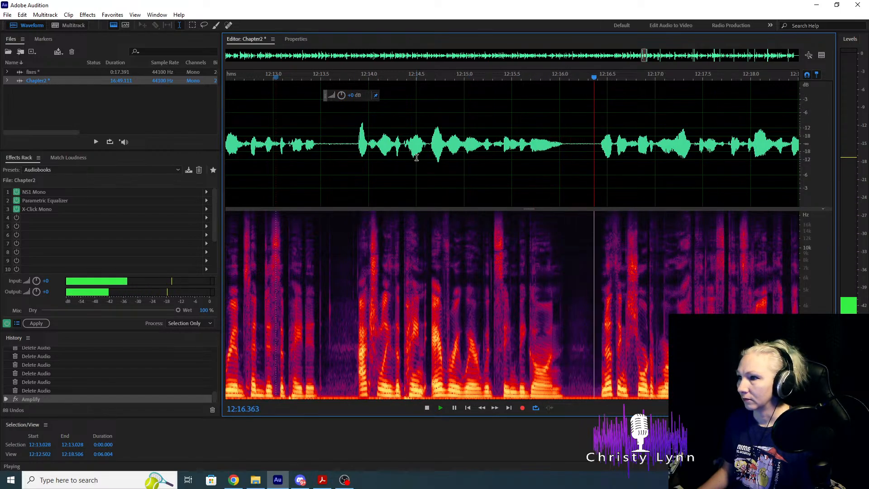
scroll(382, 161, down, 4)
key(space)
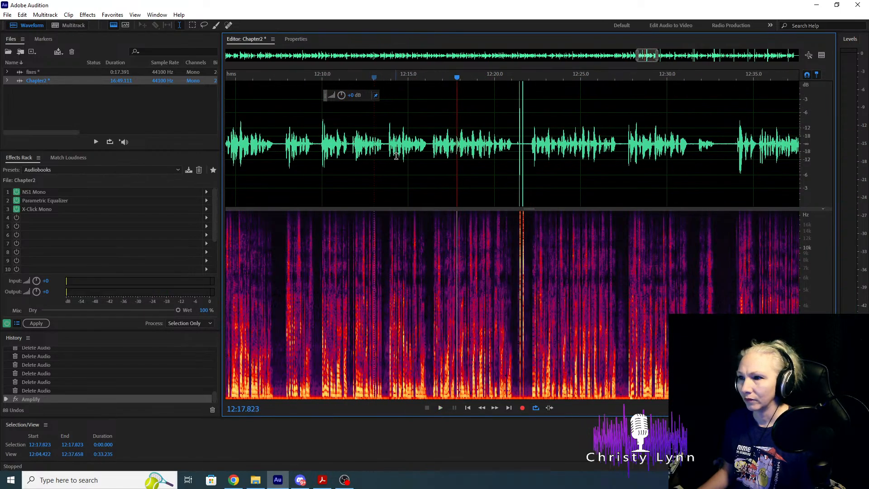
Replay the phrase starting at 12:13.784 to check how it is read.
scroll(386, 148, up, 3)
click(388, 141)
key(space)
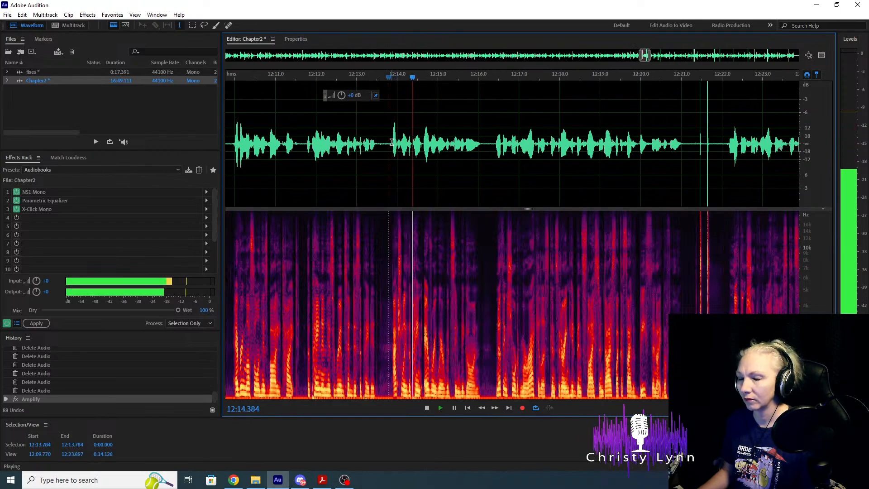
key(space)
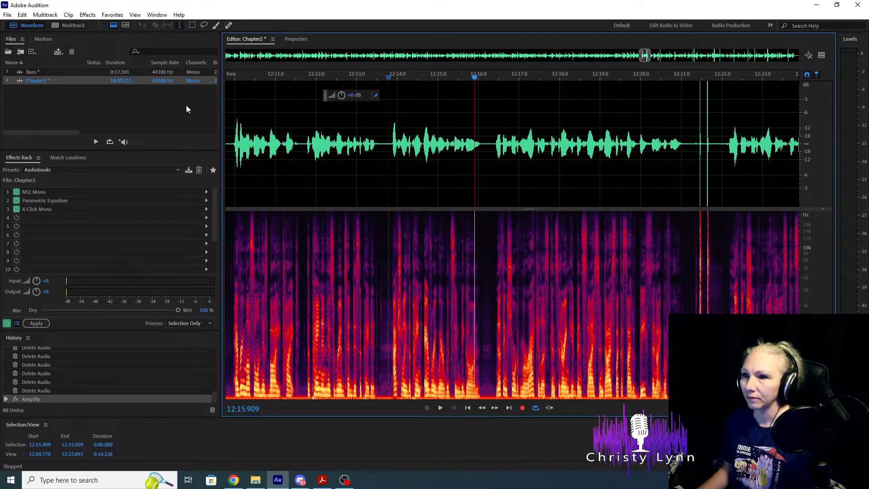
click(433, 122)
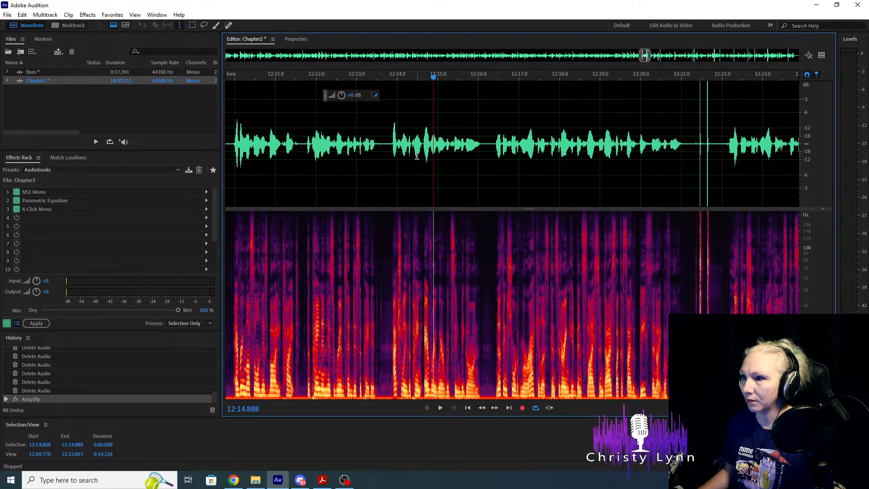
Open the fixes file and delete its entire old recording.
double_click(77, 72)
double_click(324, 161)
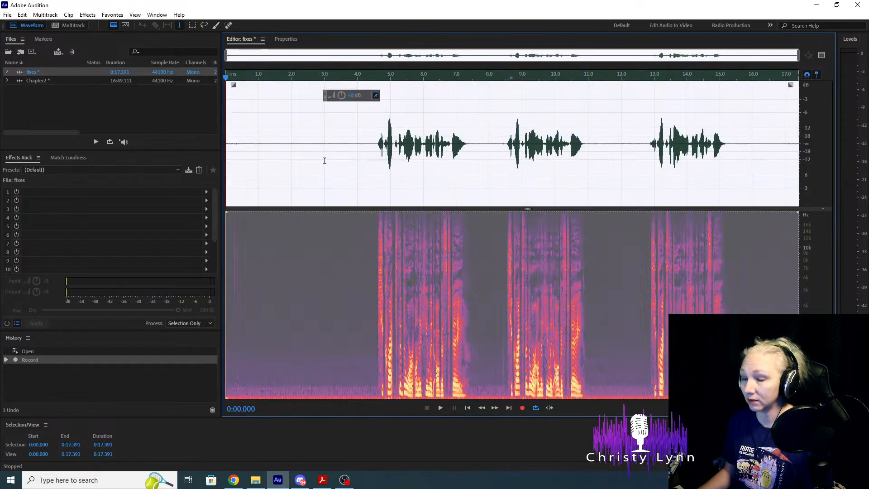
key(Delete)
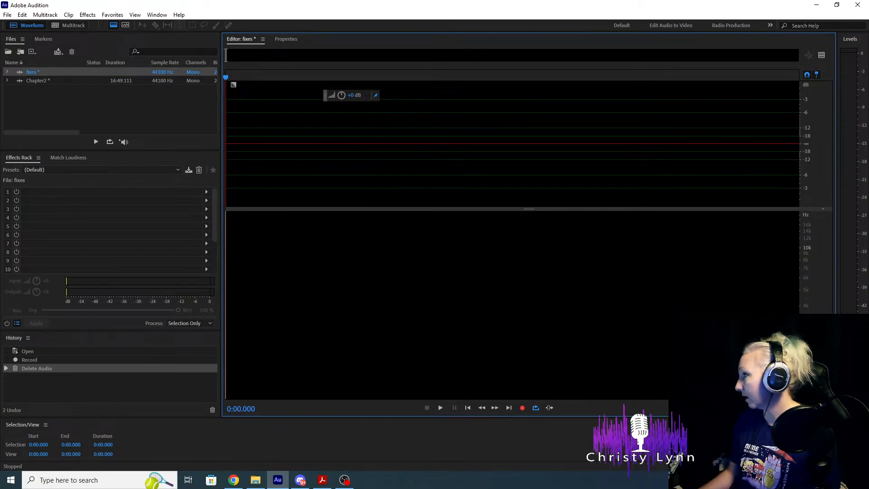
Consult the PDF in Acrobat, and play the matching Chapter2 phrase from 12:13.817 to about 12:16.0.
key(alt+Tab)
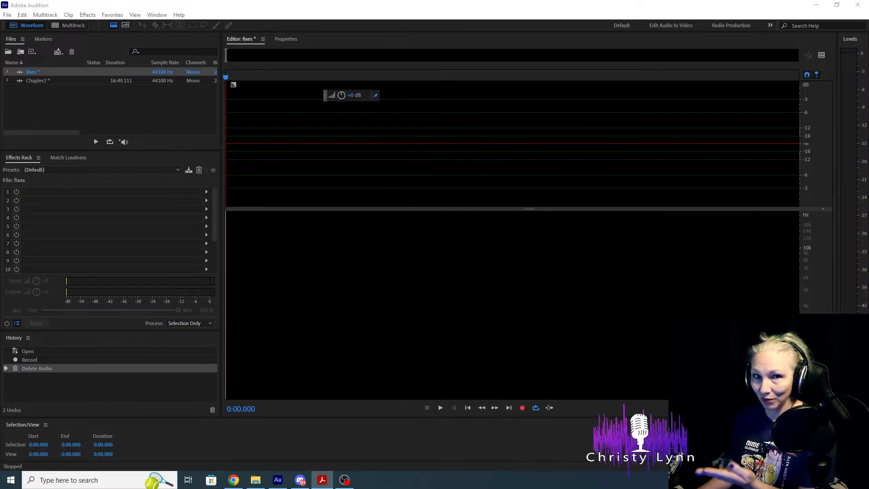
double_click(61, 81)
click(390, 143)
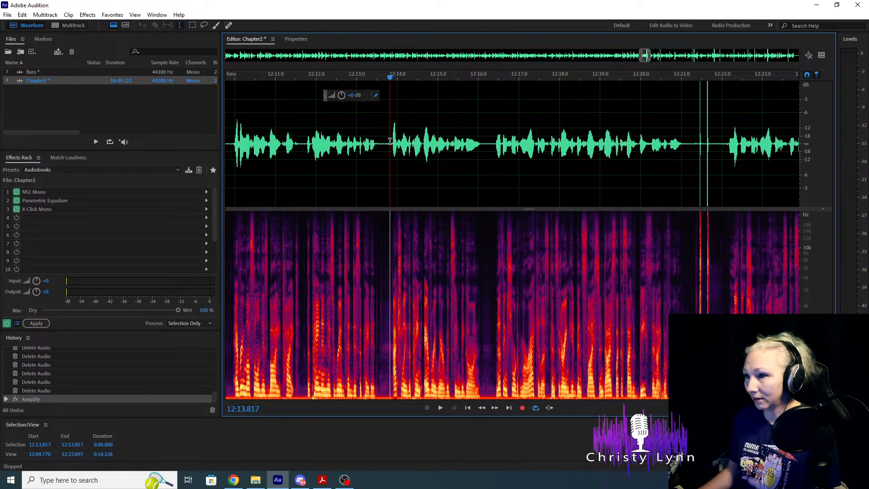
key(space)
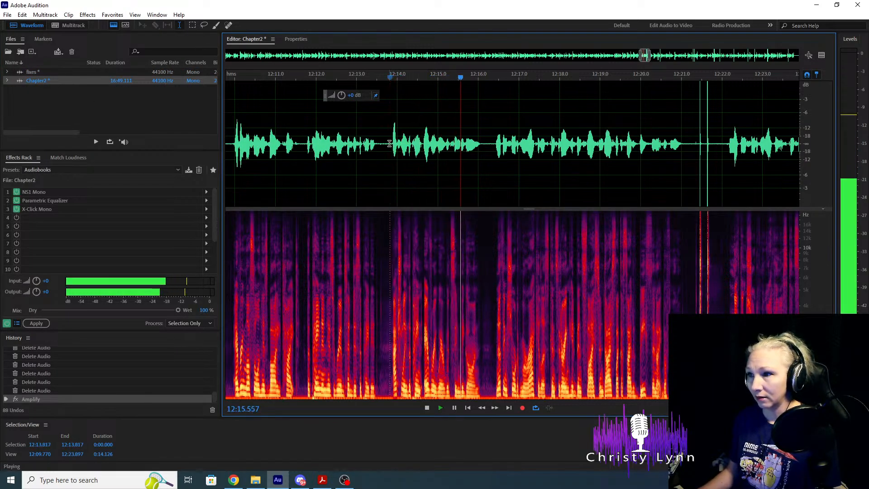
key(space)
Consult the PDF again, and record three new takes of the phrase into the empty fixes file.
key(alt+Tab)
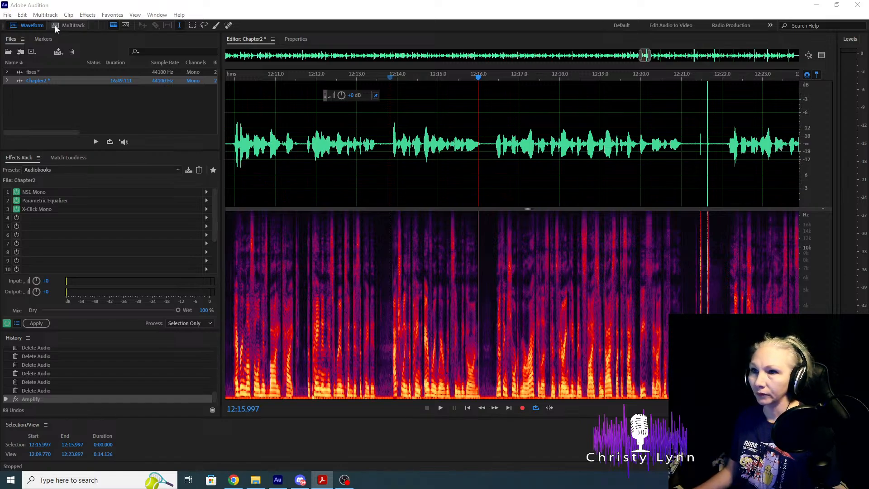
double_click(65, 72)
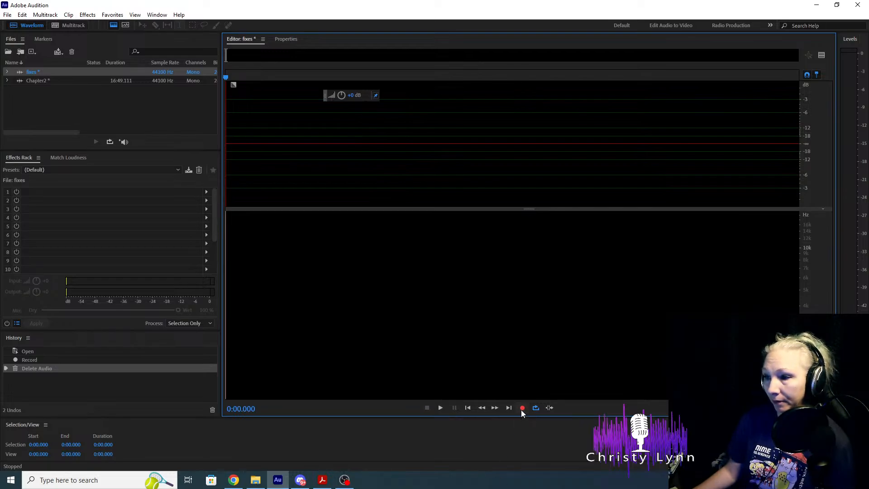
click(522, 409)
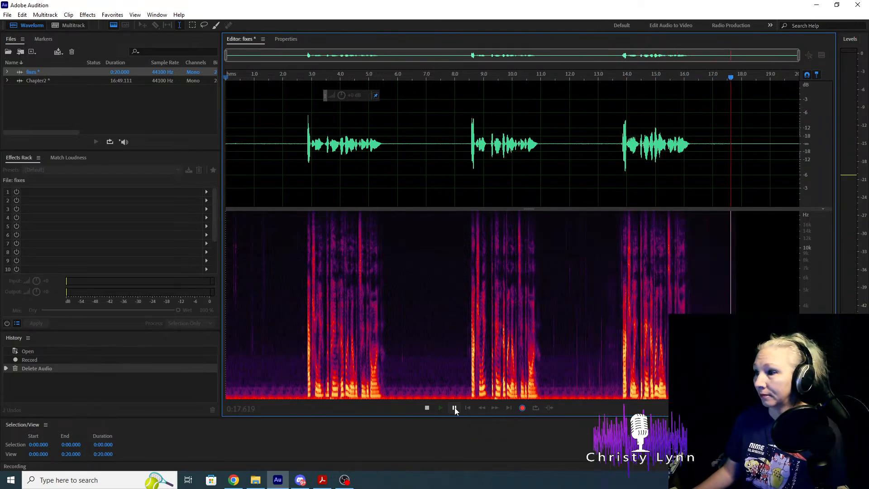
Stop recording in the fixes file and play back the silence following the third take.
key(space)
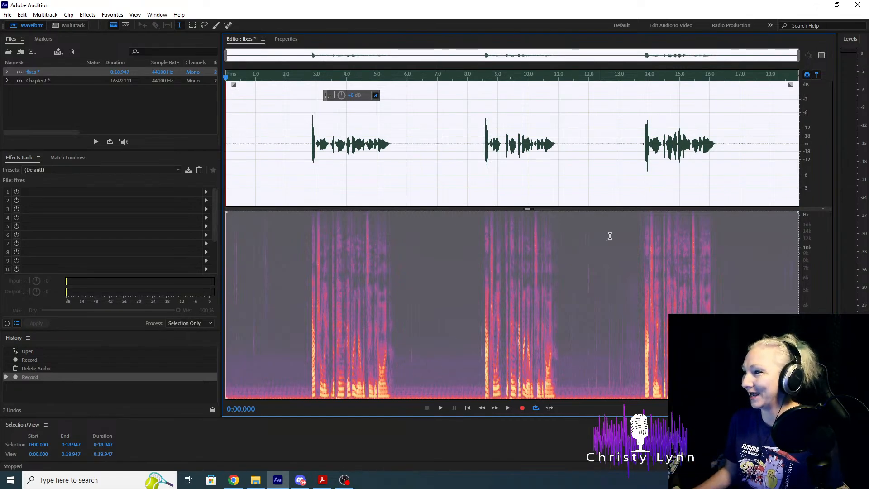
click(718, 139)
key(space)
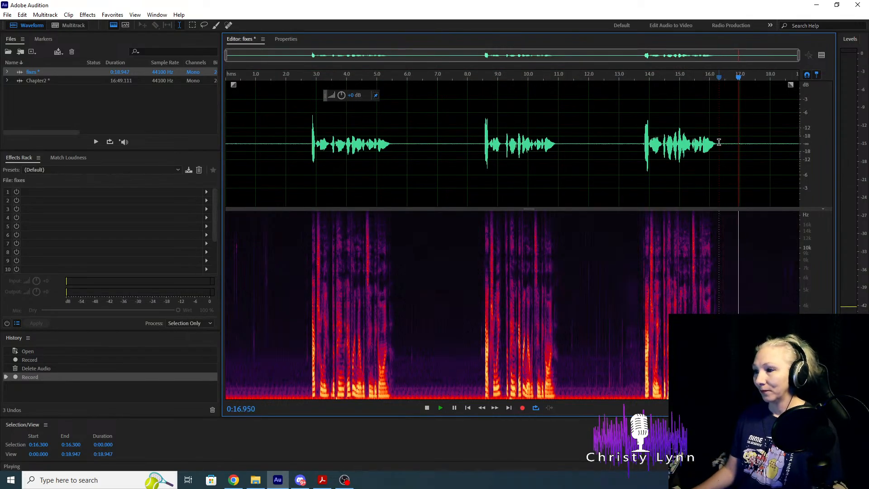
key(space)
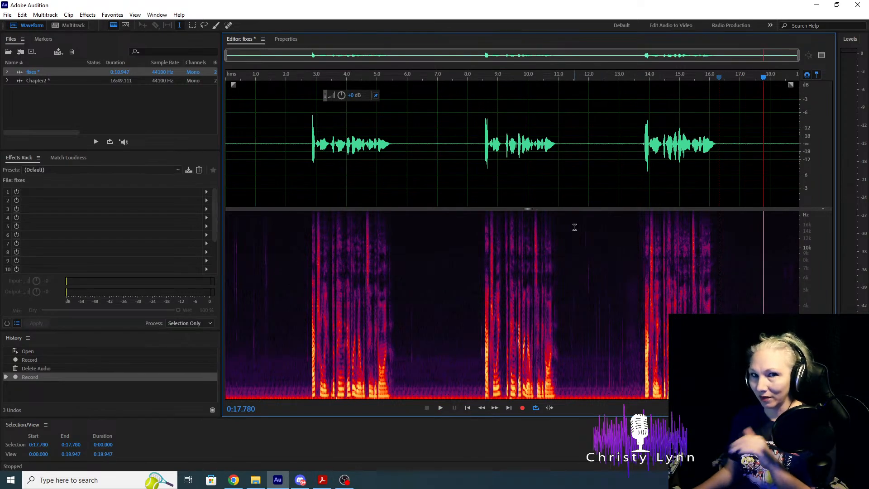
Listen to the first take in the fixes file and copy it, from about 0:02.766 to 0:05.503.
click(310, 142)
key(space)
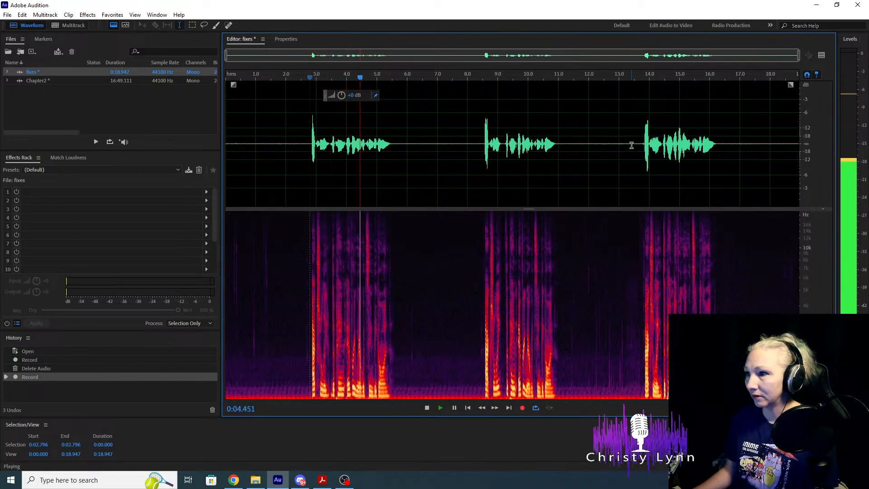
key(space)
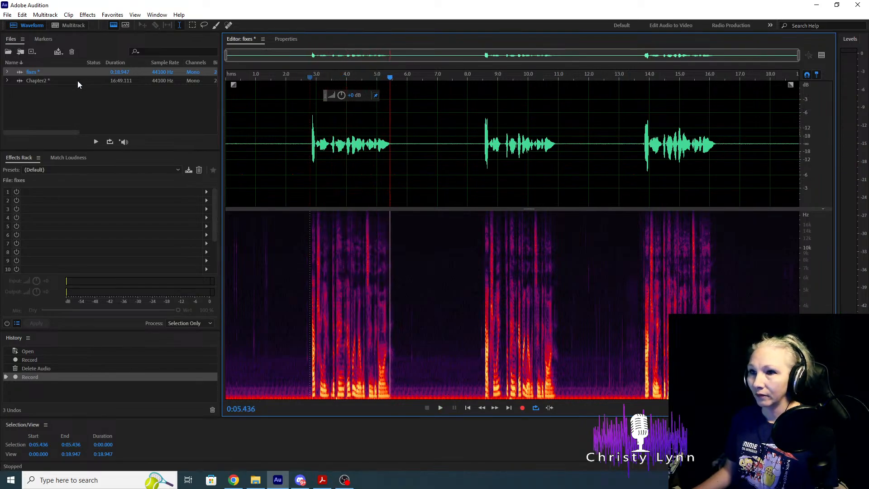
double_click(77, 81)
double_click(76, 72)
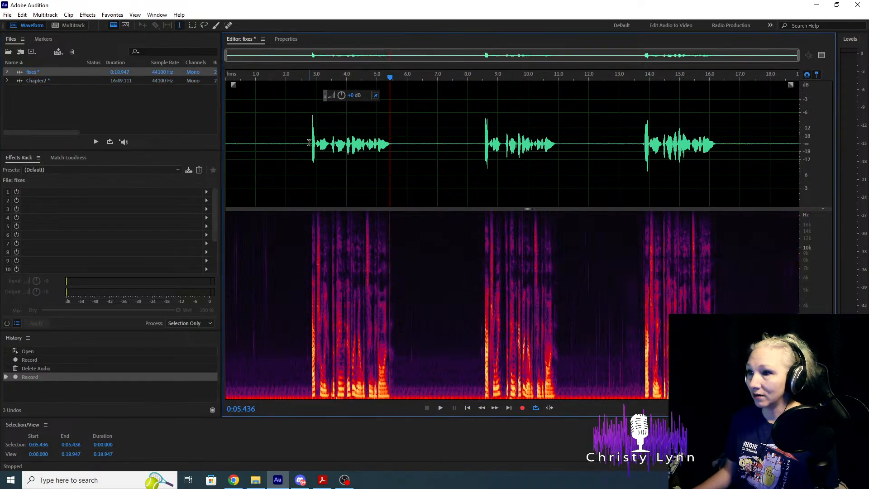
drag(309, 143, 391, 146)
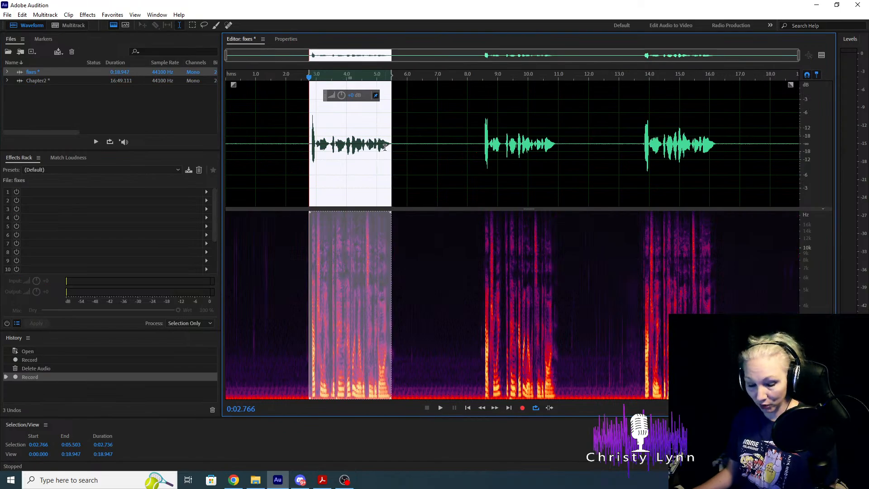
key(ctrl+c)
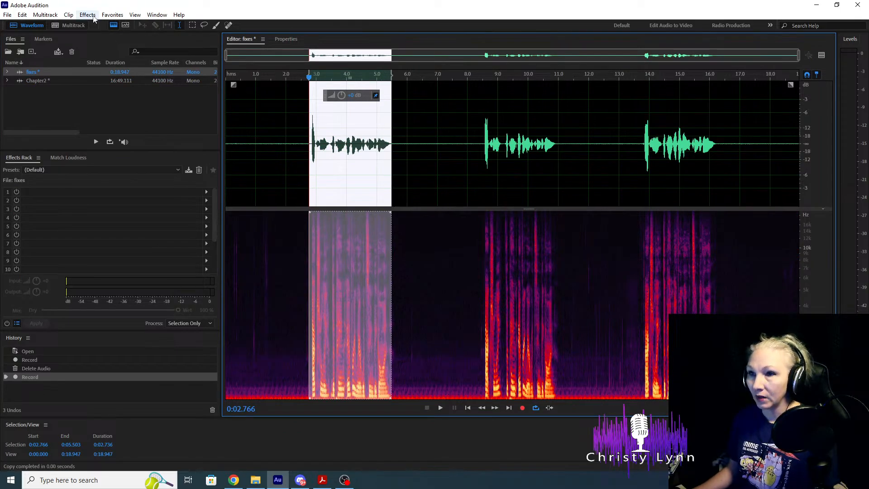
Replace the Chapter2 phrase between about 12:13.877 and 12:16.040 with the copied first take.
double_click(85, 81)
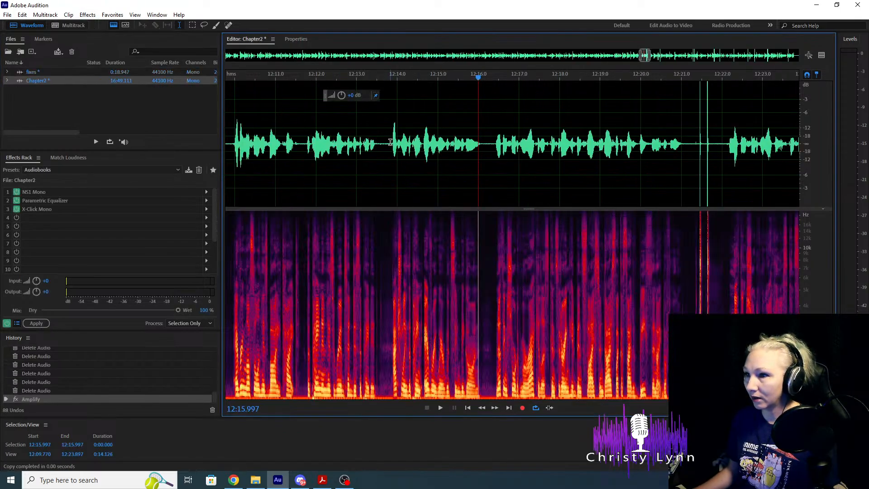
click(390, 142)
key(space)
key(space)
scroll(447, 154, up, 3)
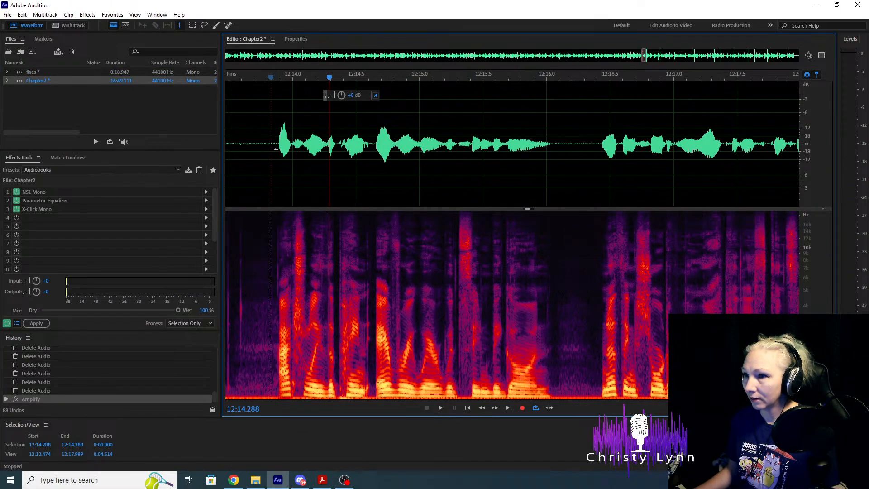
drag(278, 142, 552, 155)
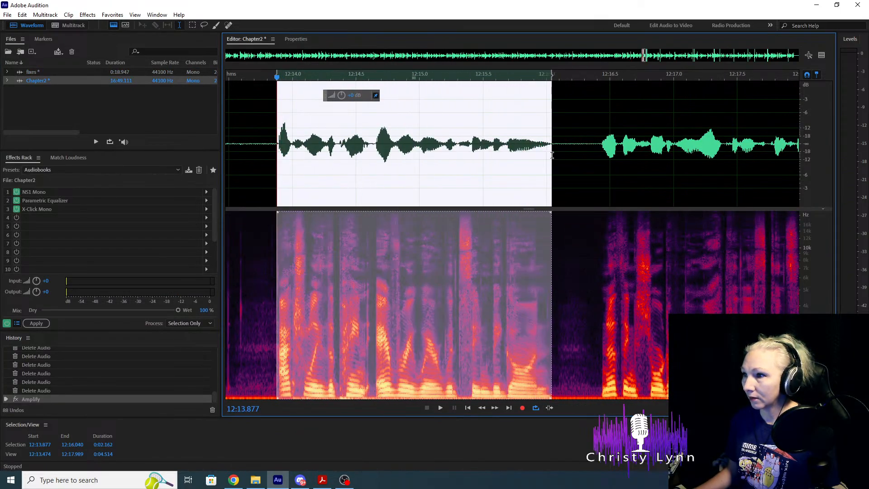
key(ctrl+v)
Play Chapter2 from about 12:12.4 to check how the pasted first take fits its surroundings.
scroll(466, 154, down, 4)
click(403, 147)
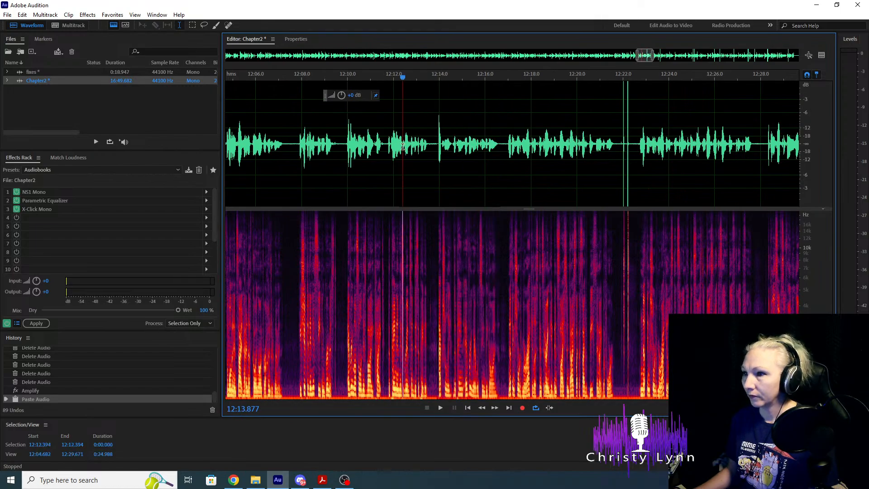
key(space)
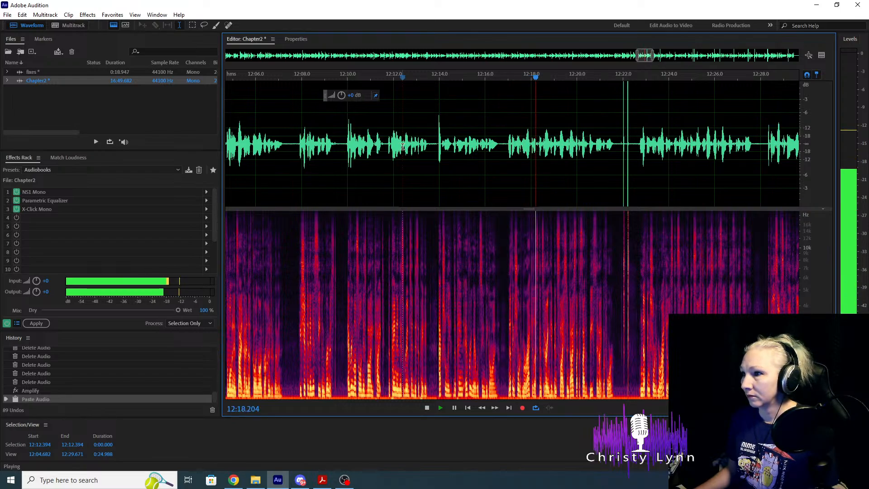
key(space)
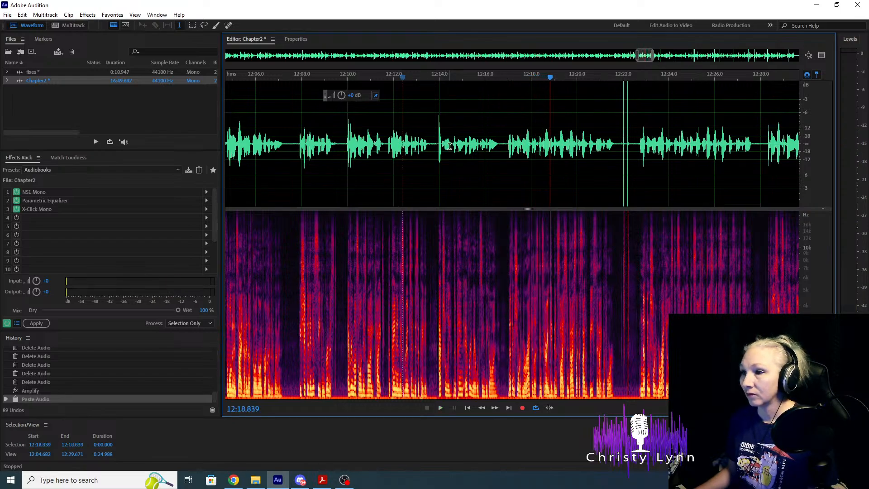
Listen to the second take in the fixes file and copy the third take, from about 0:13.743 to 0:16.255.
double_click(84, 72)
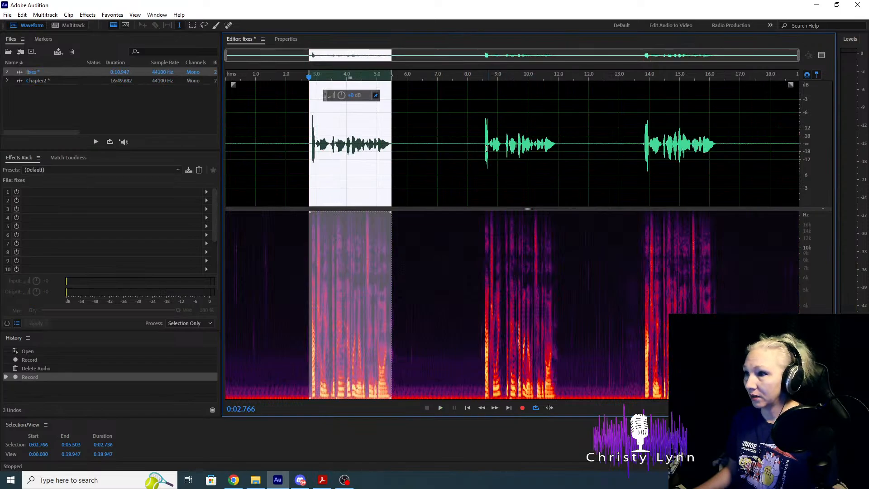
click(480, 146)
key(space)
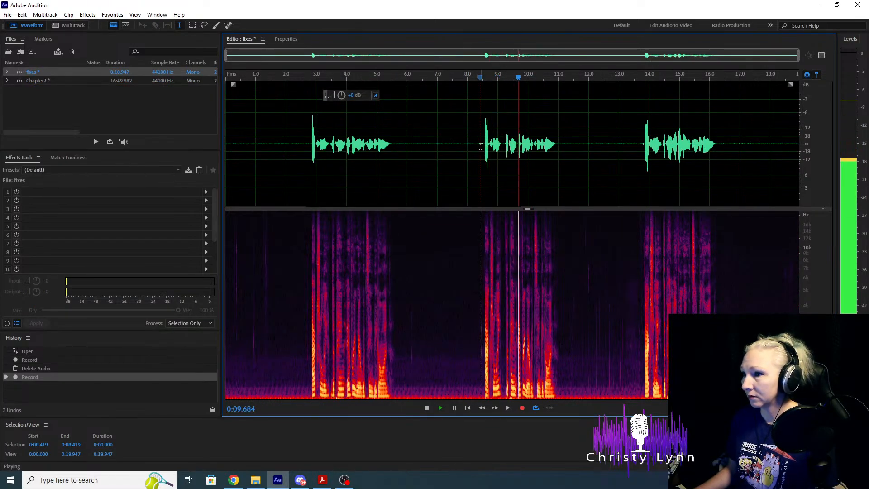
key(space)
drag(483, 146, 555, 148)
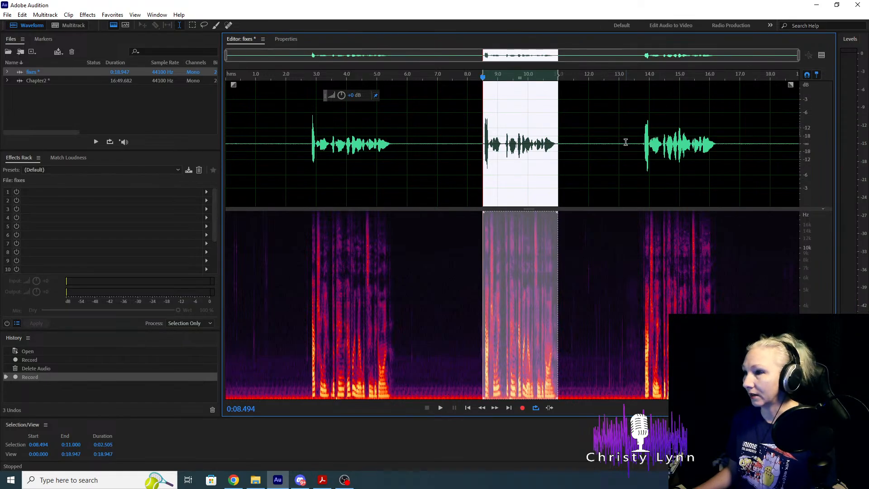
drag(642, 145, 717, 152)
key(ctrl+c)
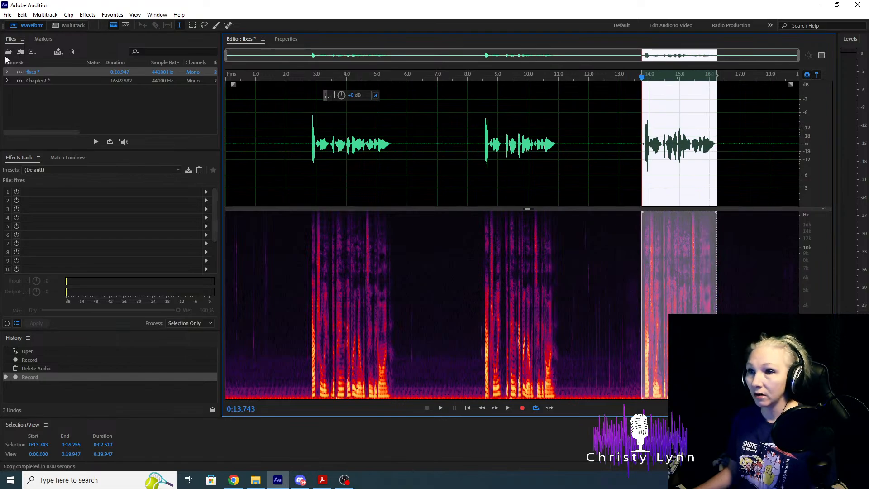
Paste the copied third take over the replacement phrase in Chapter2 starting at about 12:13.960.
double_click(70, 82)
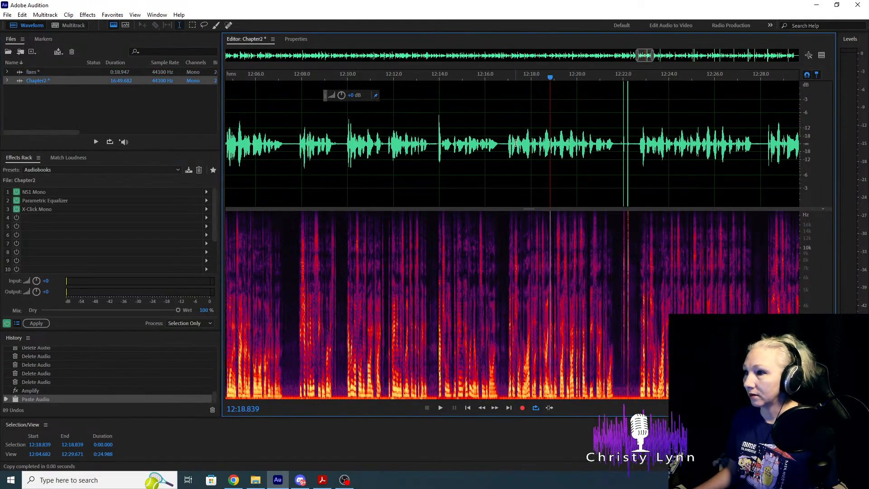
click(438, 144)
key(space)
key(space)
scroll(439, 149, up, 4)
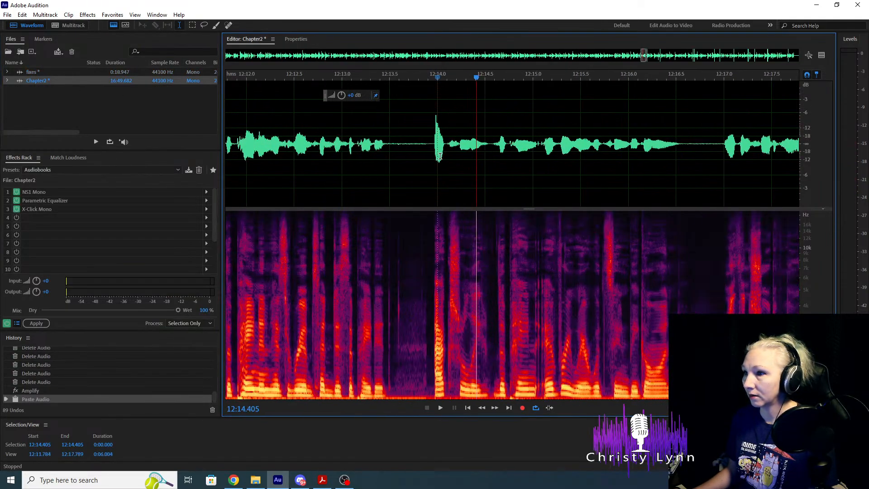
drag(433, 142, 682, 151)
key(ctrl+v)
scroll(536, 150, down, 3)
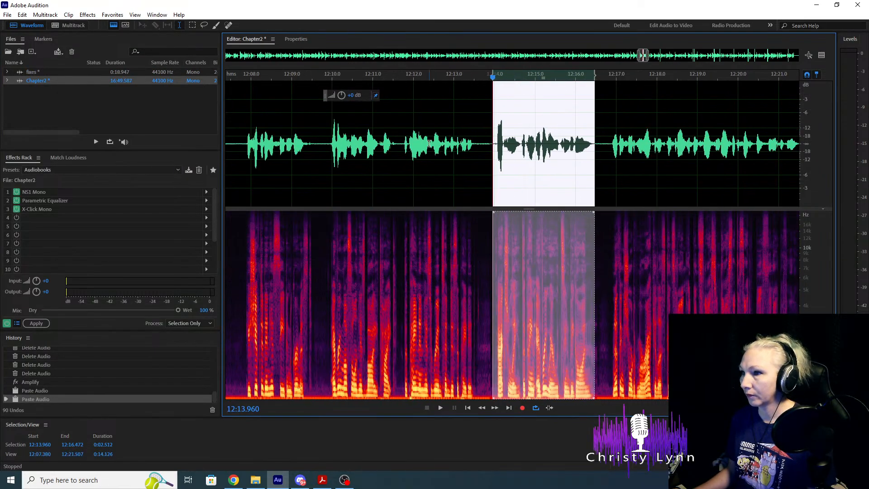
Listen to the pasted third take in context from about 12:12.3 and undo that paste.
click(424, 137)
key(space)
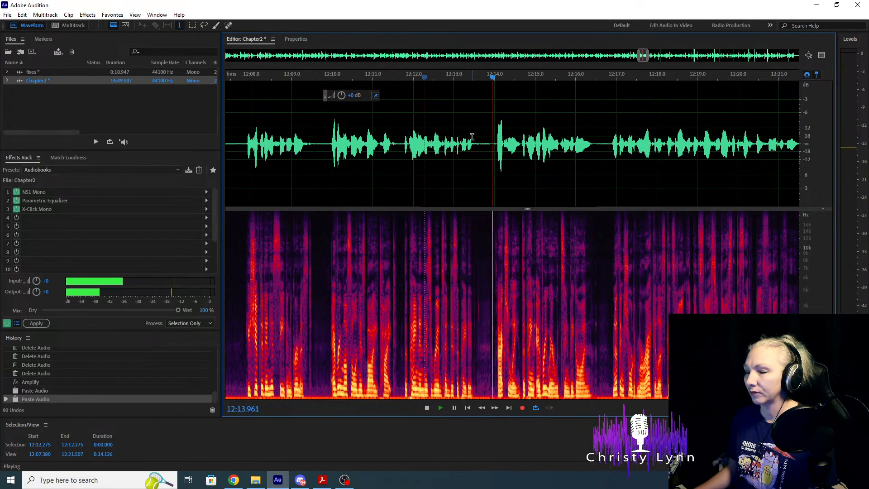
key(space)
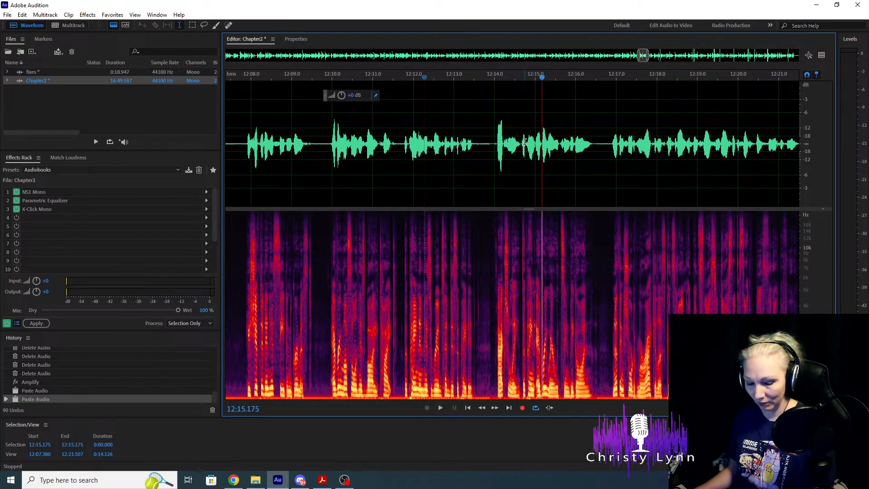
key(ctrl+z)
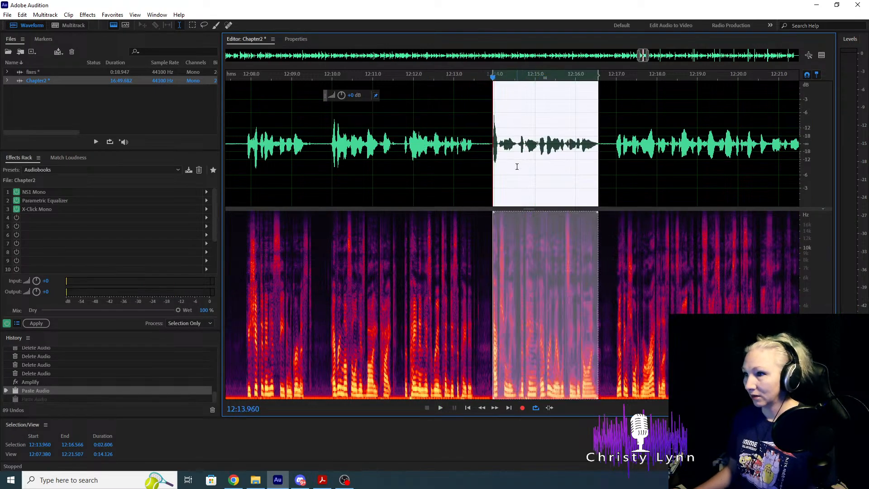
Play Chapter2 from about 12:12.2 through the phrase with the first take into the next sentence.
click(423, 143)
key(space)
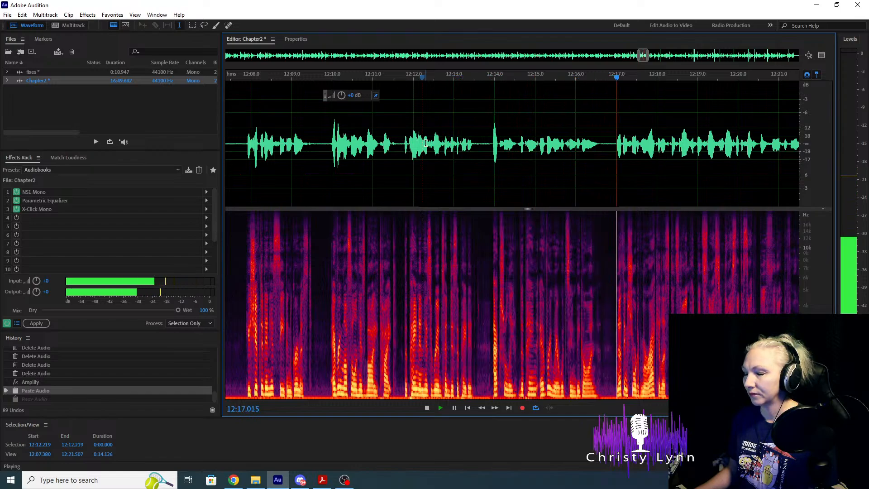
key(space)
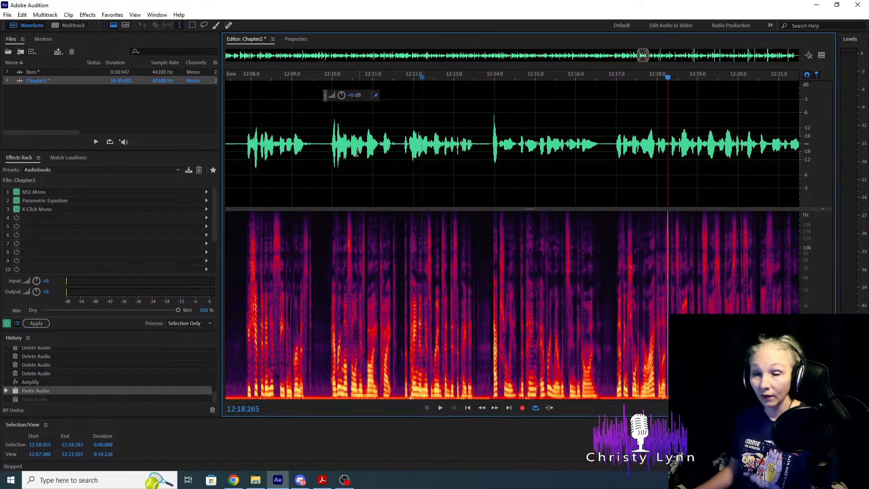
Compare the two readings of the next sentence, starting at about 12:17.0 and 12:22.7, on either side of the marker spikes.
scroll(443, 181, down, 5)
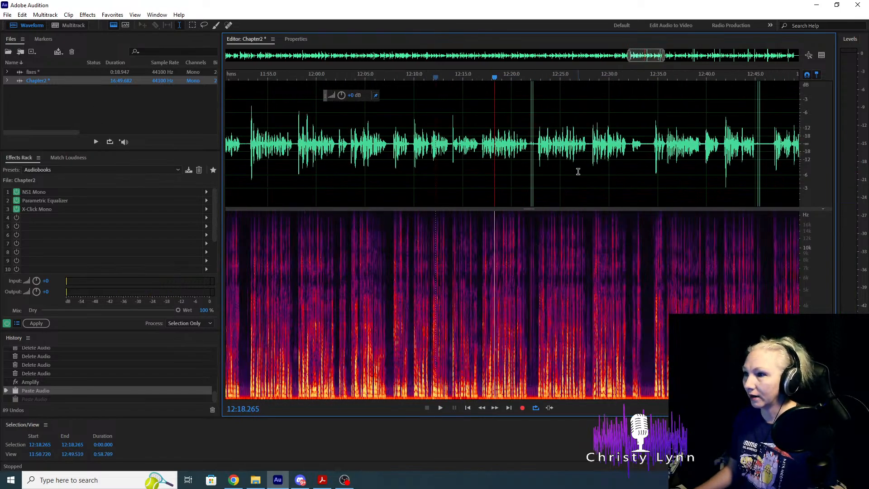
scroll(577, 171, up, 3)
scroll(414, 184, up, 2)
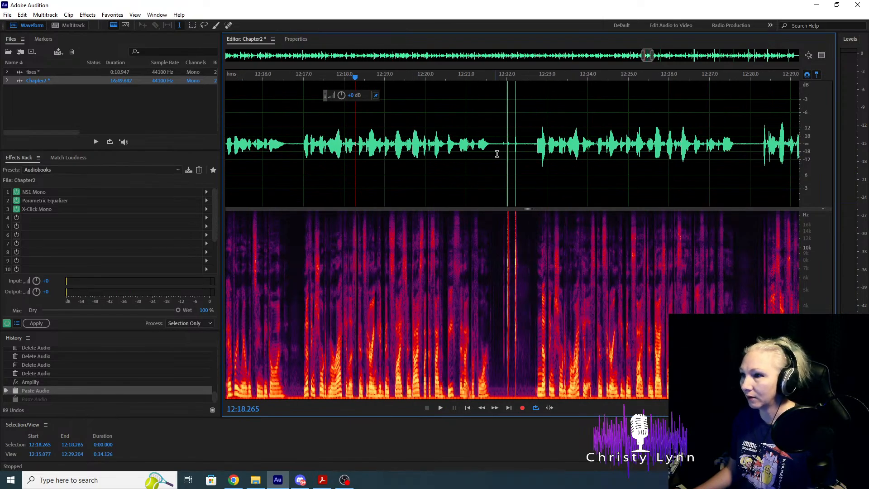
click(535, 142)
key(space)
click(303, 142)
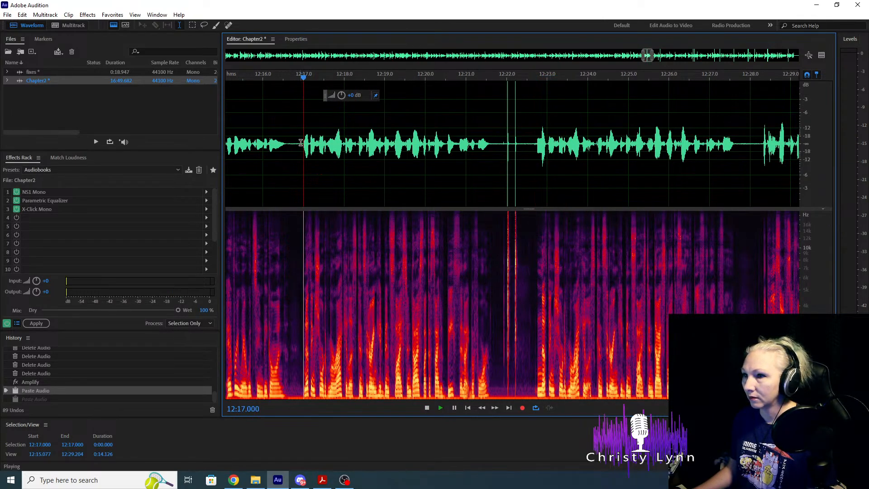
click(537, 159)
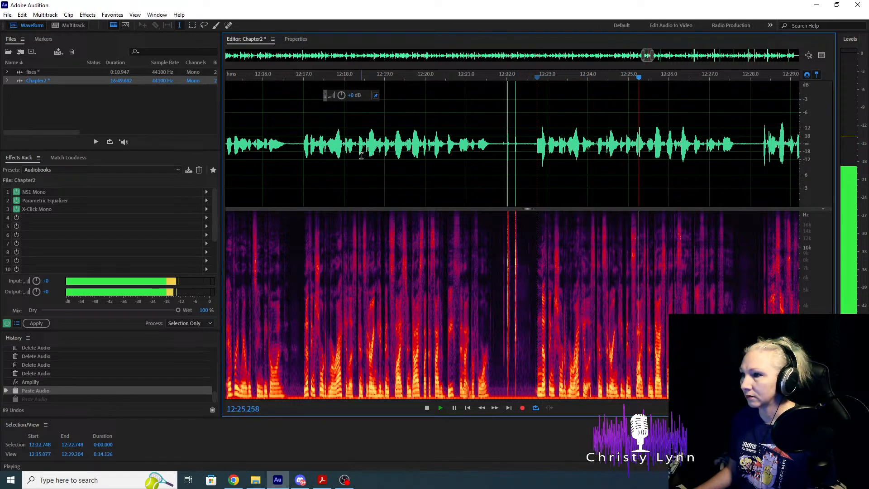
click(300, 140)
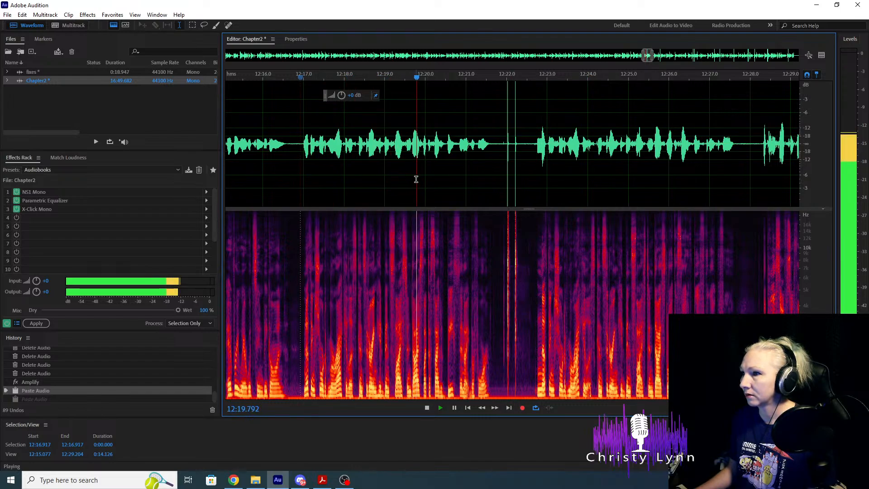
key(space)
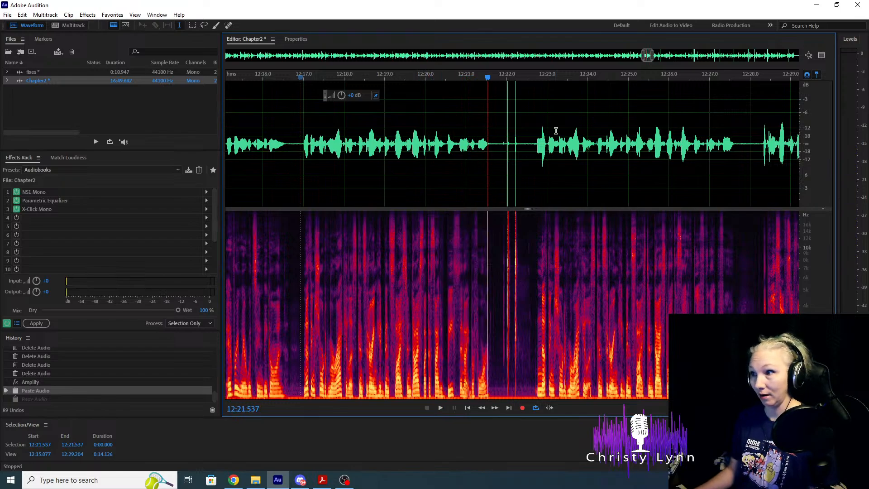
Delete the first reading and the marker spikes between about 12:17.000 and 12:22.737, and play back the join.
drag(536, 143, 303, 158)
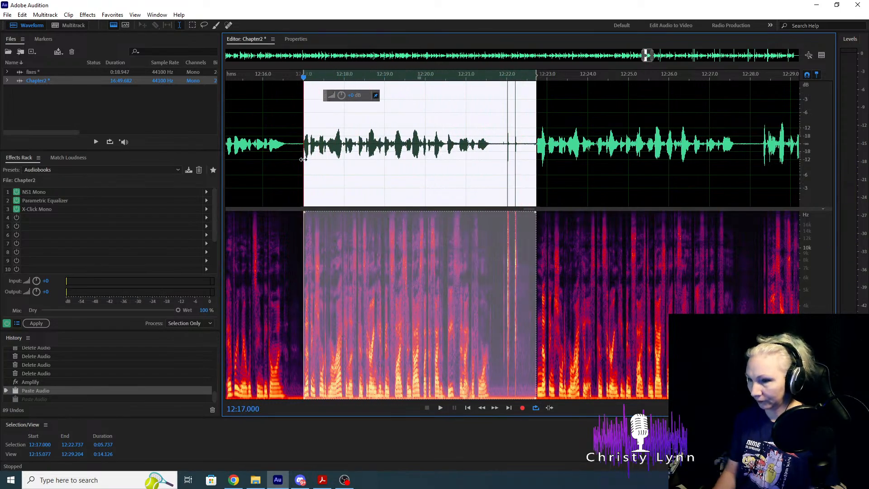
key(Delete)
click(255, 145)
key(space)
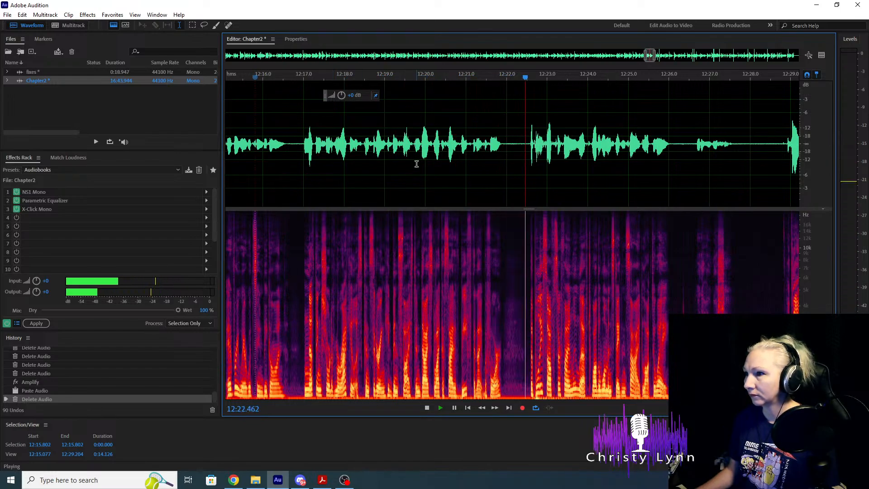
key(space)
Audition the readings around the next marker spikes and delete the first reading with the spikes, from about 12:36.000 to 12:41.142.
scroll(356, 183, down, 3)
scroll(376, 186, up, 1)
scroll(610, 189, up, 1)
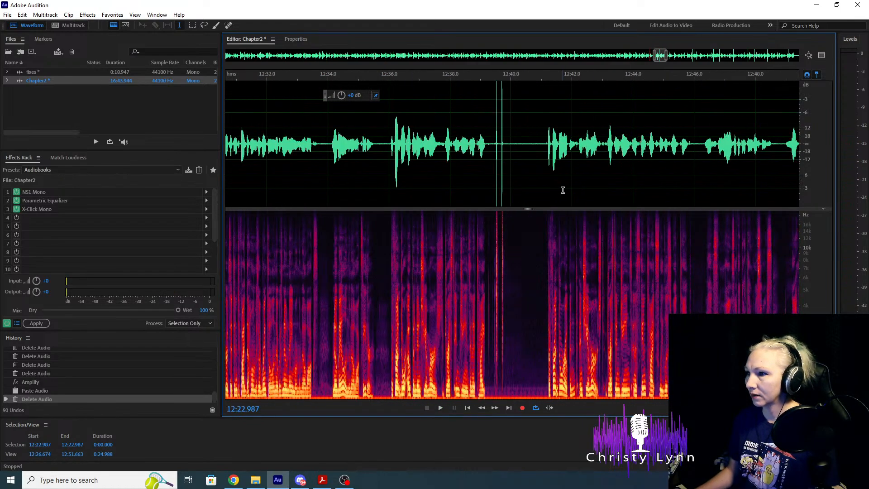
scroll(469, 182, up, 1)
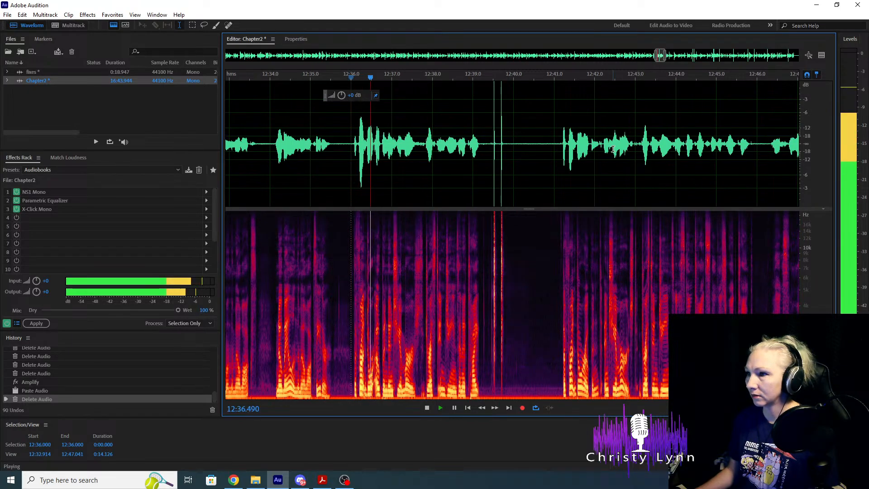
click(560, 145)
key(space)
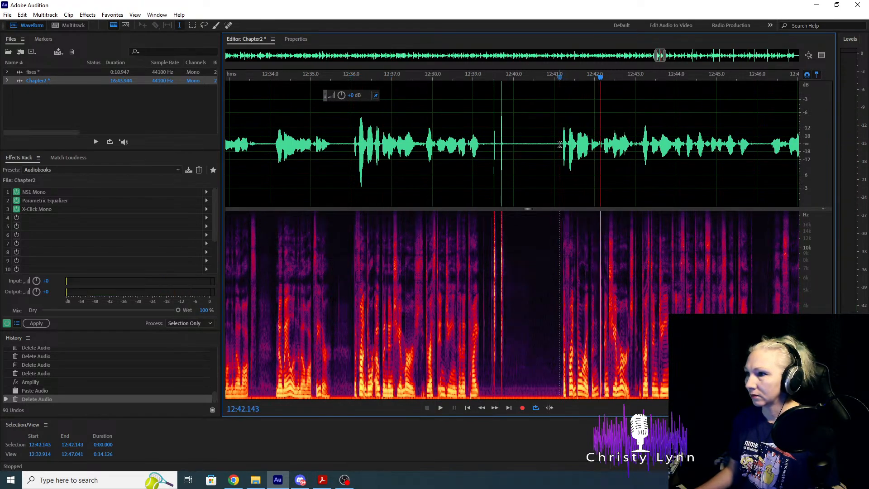
drag(560, 144, 351, 165)
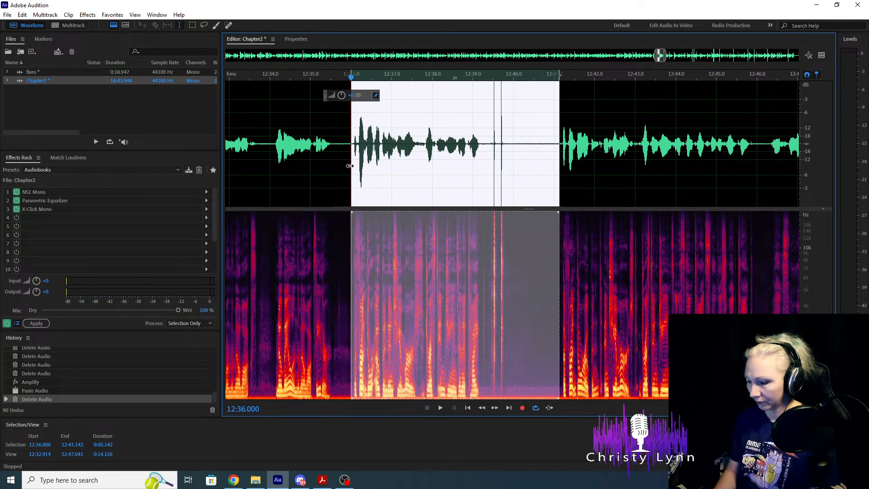
key(Delete)
Audition the takes around the two pairs of marker spikes and delete the rejected takes and spikes from about 13:30.391 to 13:35.835.
scroll(334, 177, down, 4)
scroll(366, 191, down, 4)
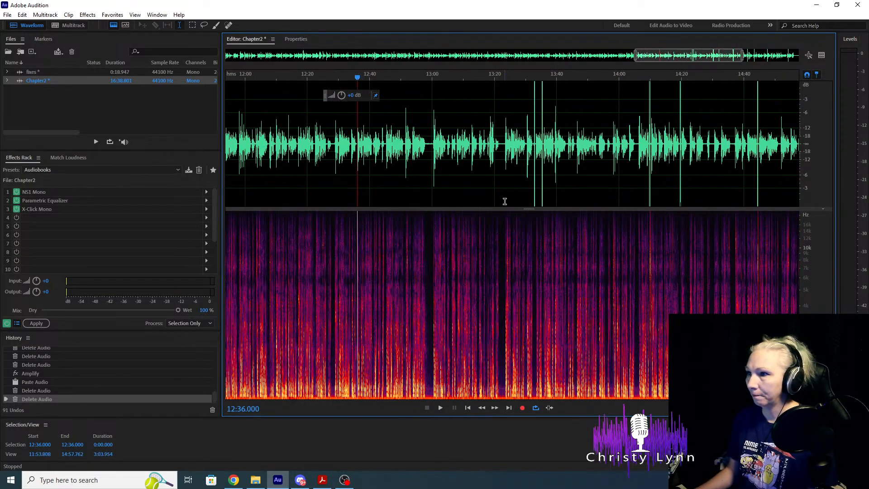
scroll(507, 200, up, 4)
scroll(711, 189, up, 2)
scroll(648, 189, up, 1)
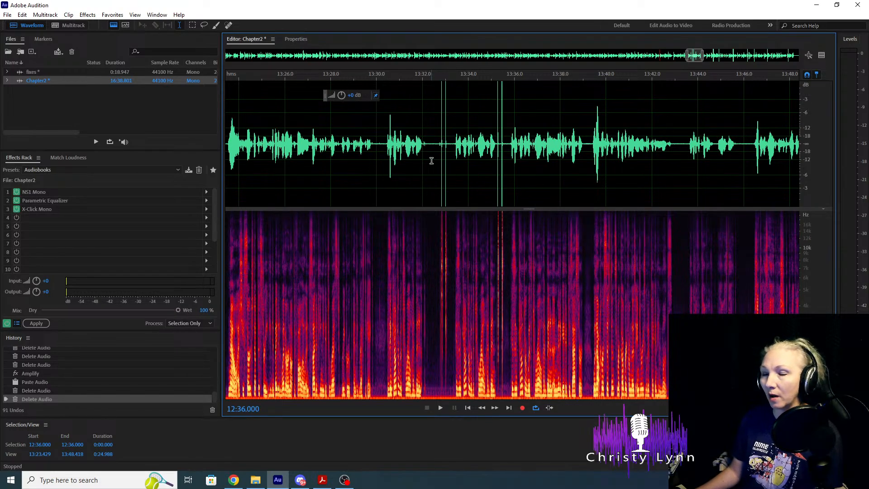
click(386, 142)
key(space)
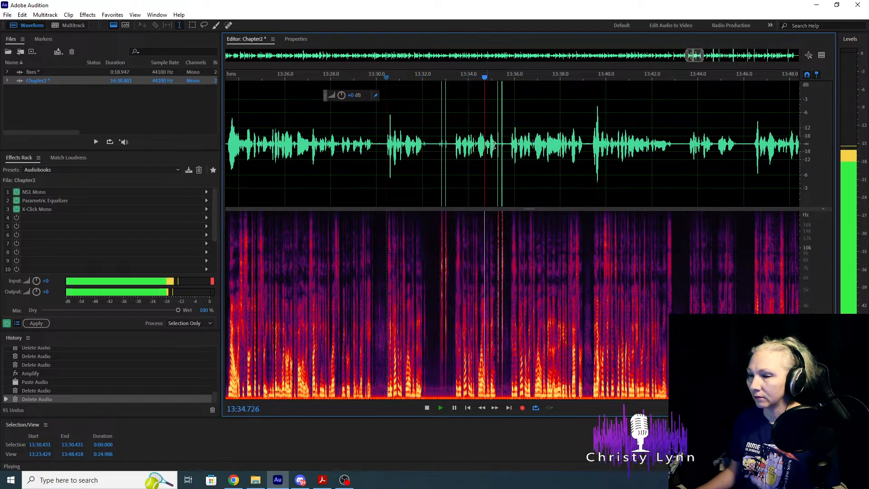
click(510, 144)
key(space)
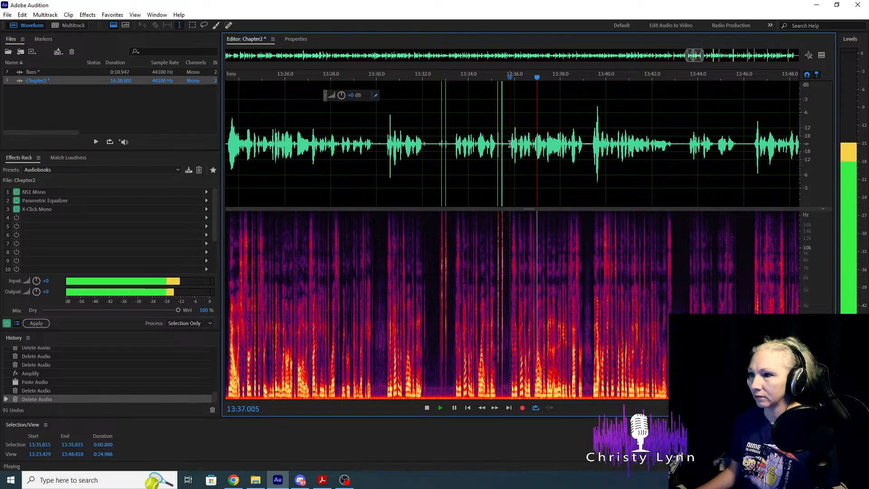
drag(510, 144, 384, 160)
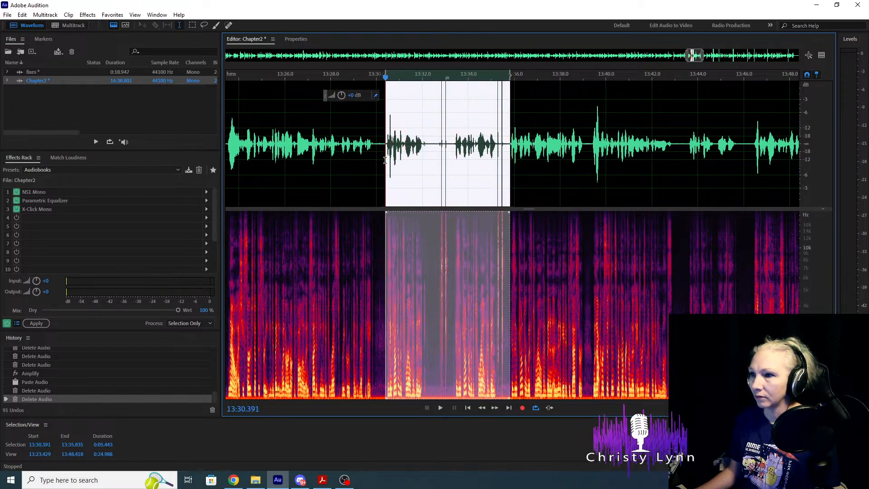
key(Delete)
Listen to the narration on either side of the next marker spikes, starting at about 14:00.8 and 14:04.9.
scroll(380, 161, down, 6)
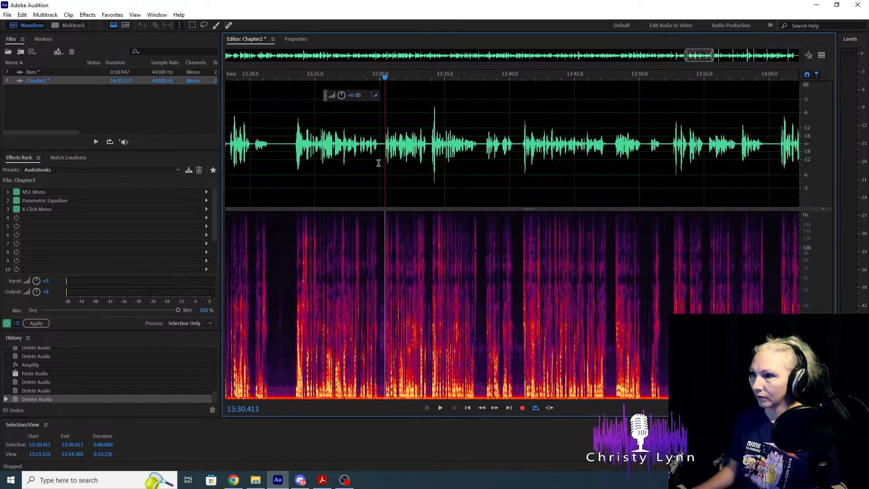
scroll(399, 202, up, 2)
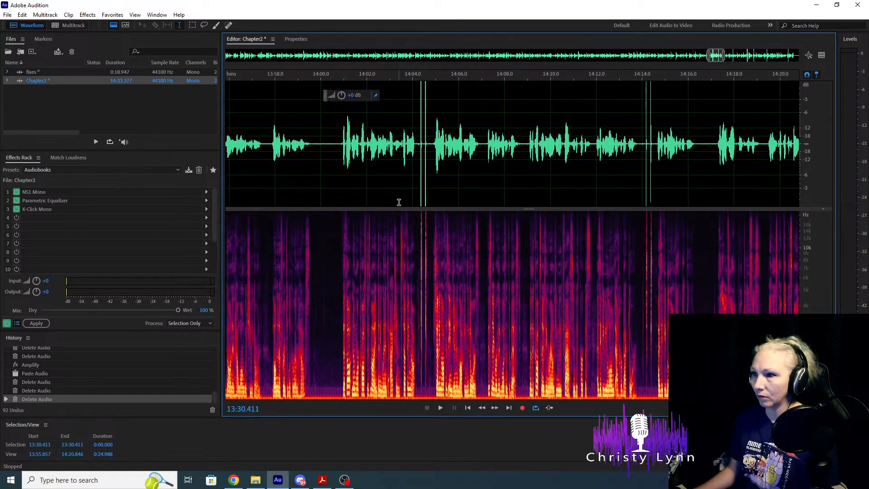
click(337, 141)
key(space)
click(436, 156)
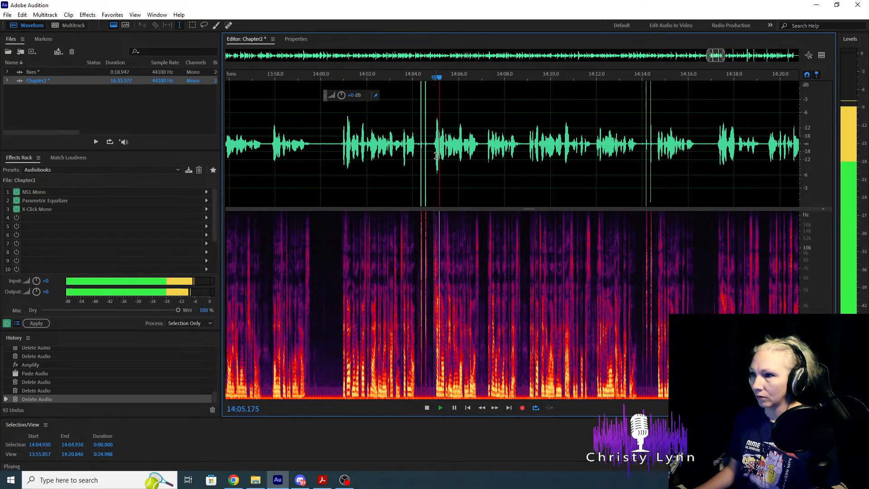
key(space)
key(space)
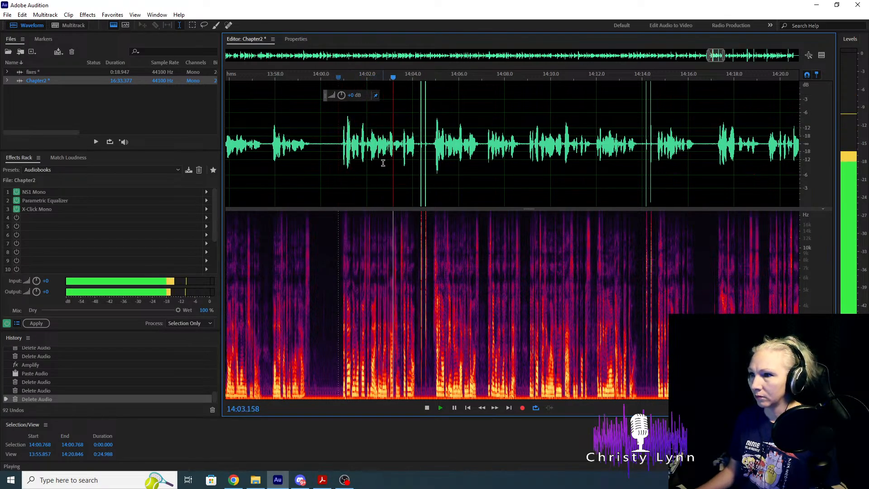
key(space)
Locate the start of the mistake before the marker spikes and delete the audio from about 14:03.446 to 14:04.902.
scroll(394, 145, up, 2)
scroll(394, 145, up, 3)
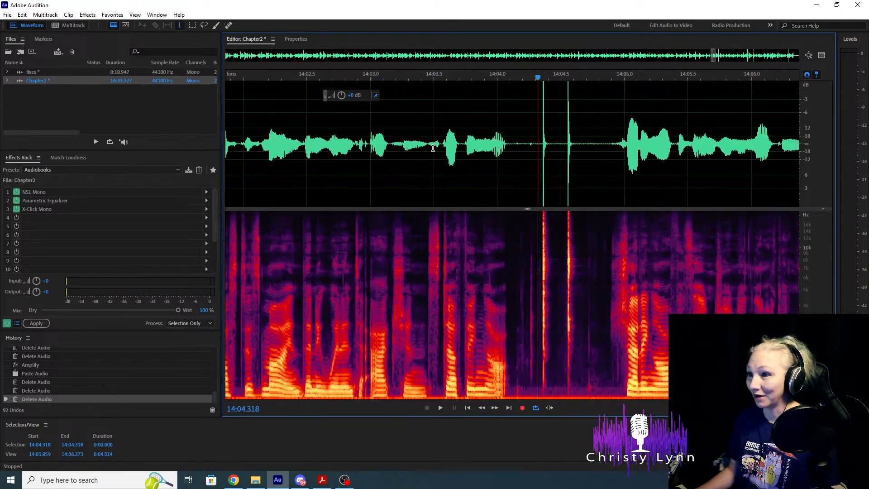
key(space)
key(space)
scroll(441, 154, up, 1)
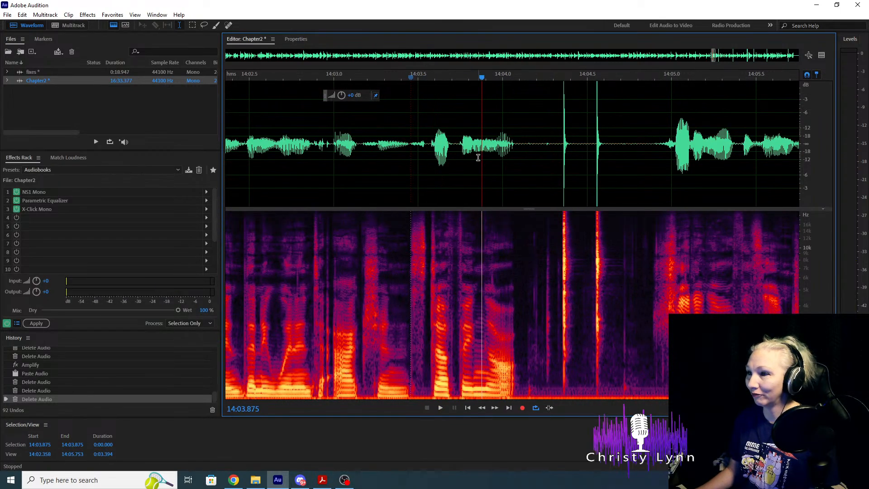
scroll(433, 149, up, 1)
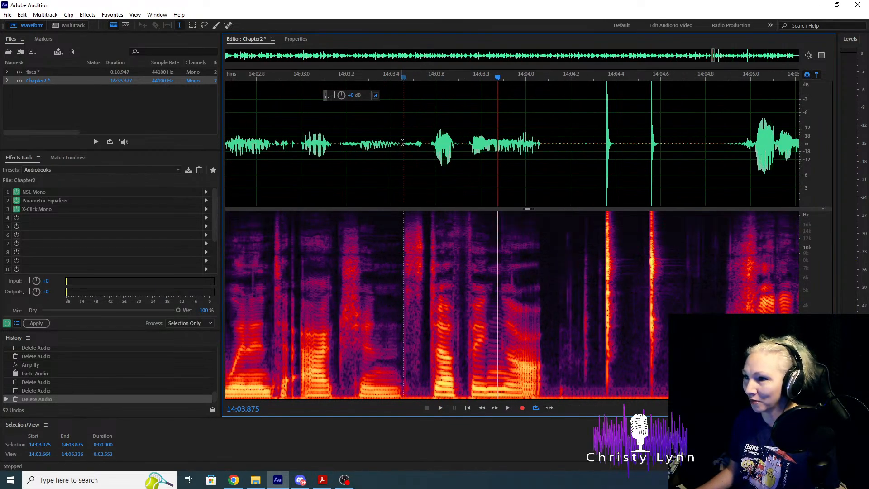
click(407, 145)
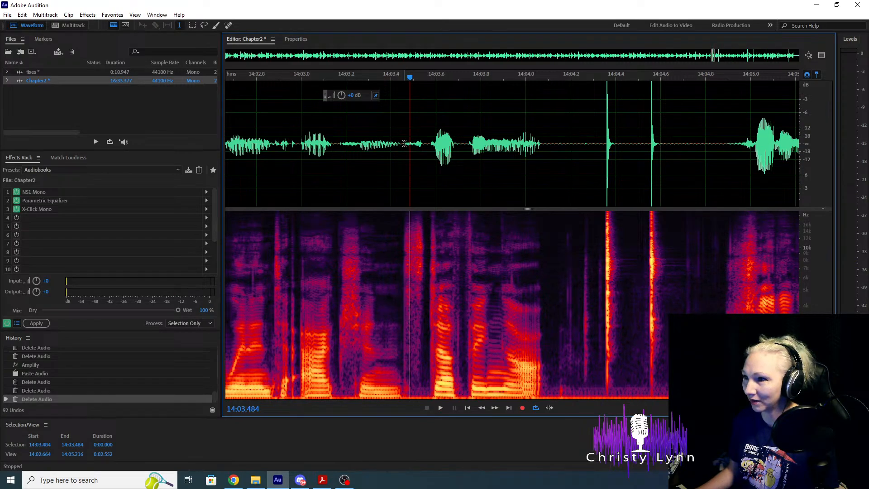
drag(401, 143, 729, 147)
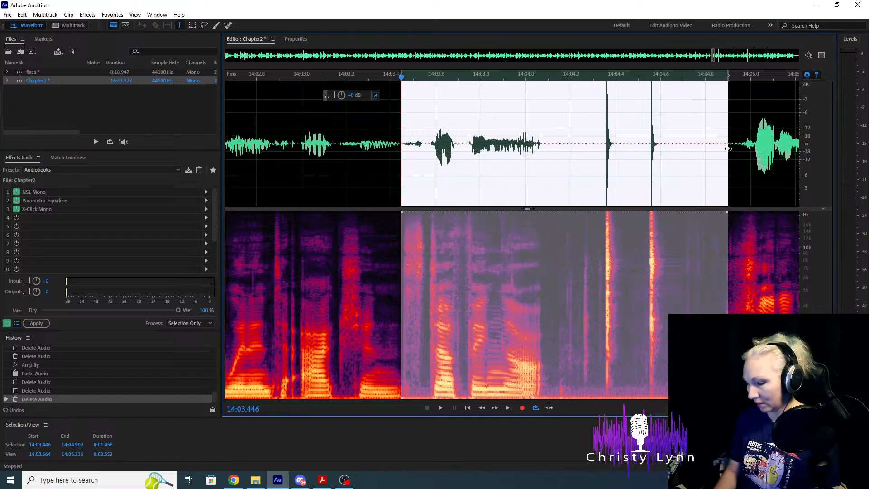
key(Delete)
Play back the join left by the deletion, starting at about 14:02.5.
scroll(682, 155, down, 4)
click(558, 149)
key(space)
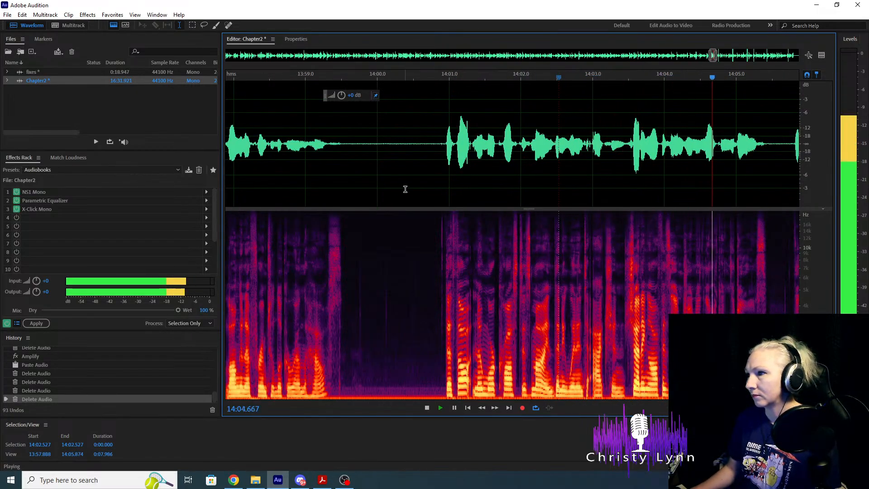
key(space)
Compare the readings around the next marker spikes and delete the first reading with the spikes, from about 14:10.520 to 14:13.211.
scroll(347, 214, down, 5)
scroll(588, 200, up, 4)
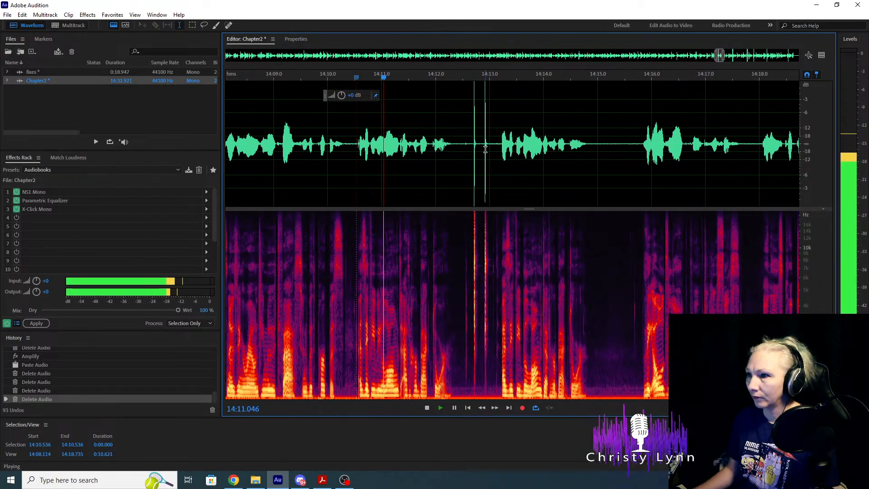
click(500, 147)
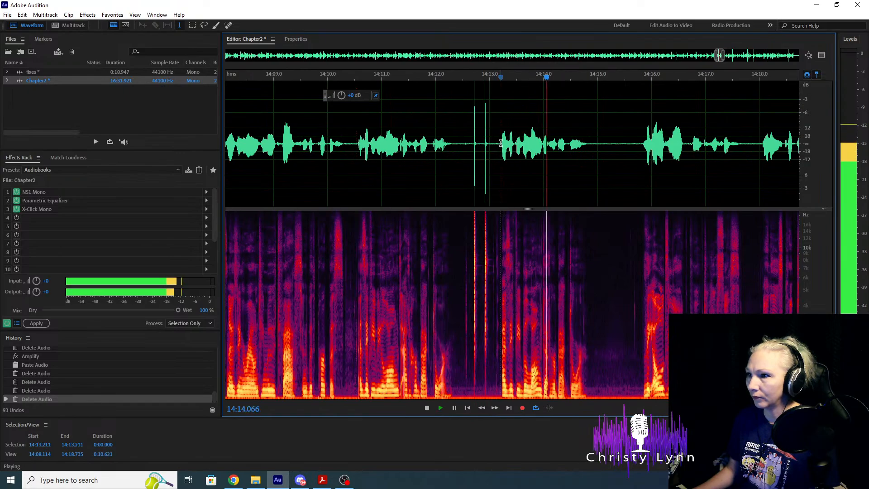
key(space)
drag(500, 147, 356, 153)
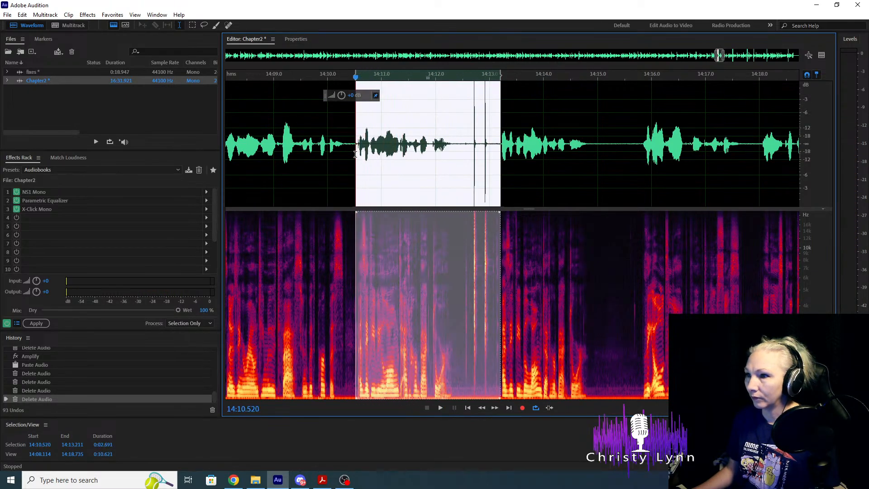
key(Delete)
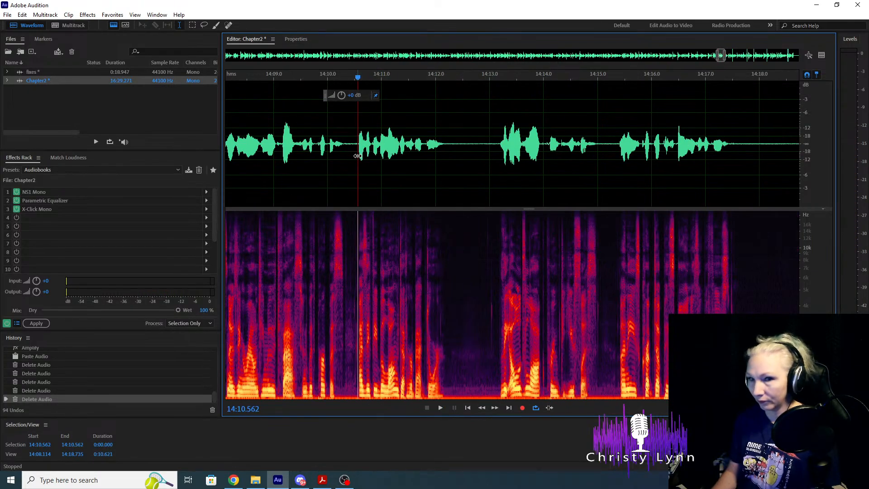
key(alt+Tab)
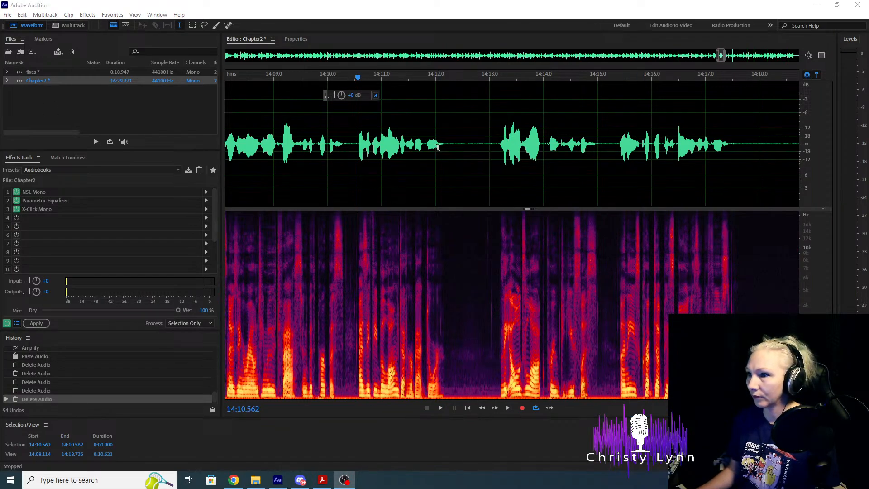
key(alt+Tab)
Compare the readings around the next marker spikes and delete the first reading with the spikes, from about 14:31.681 to 14:35.361.
scroll(363, 166, down, 5)
scroll(482, 177, up, 5)
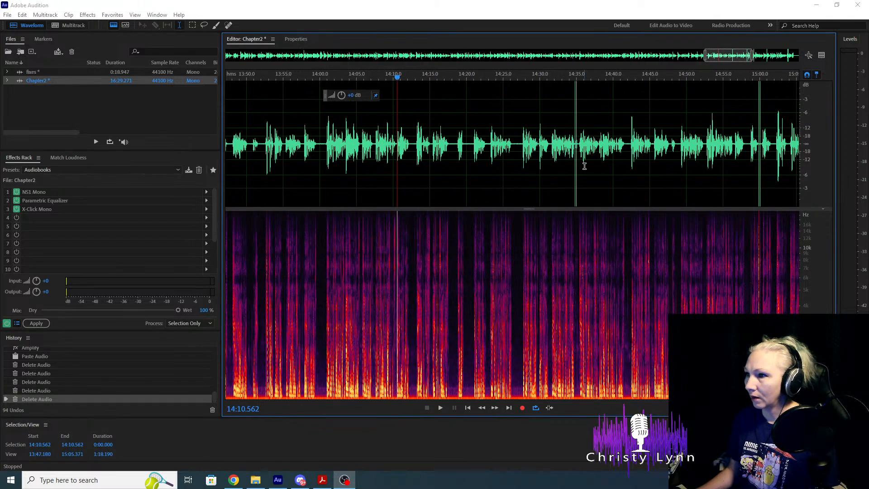
click(342, 142)
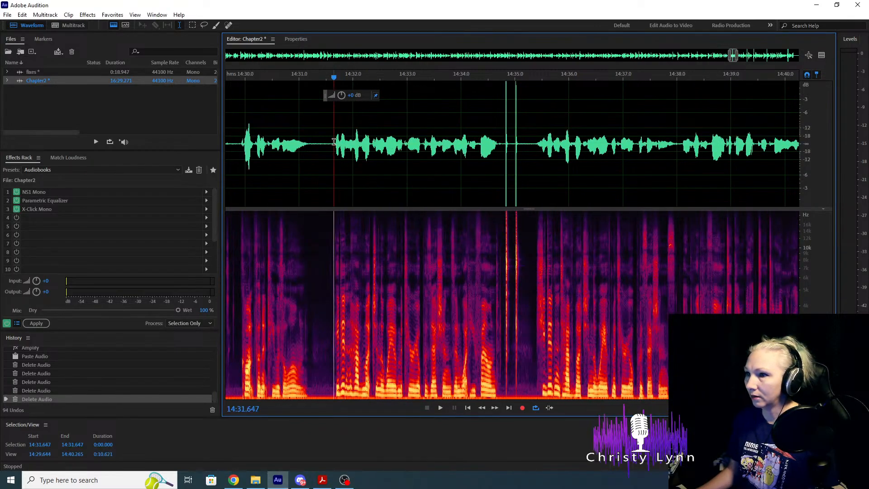
key(space)
click(534, 142)
key(space)
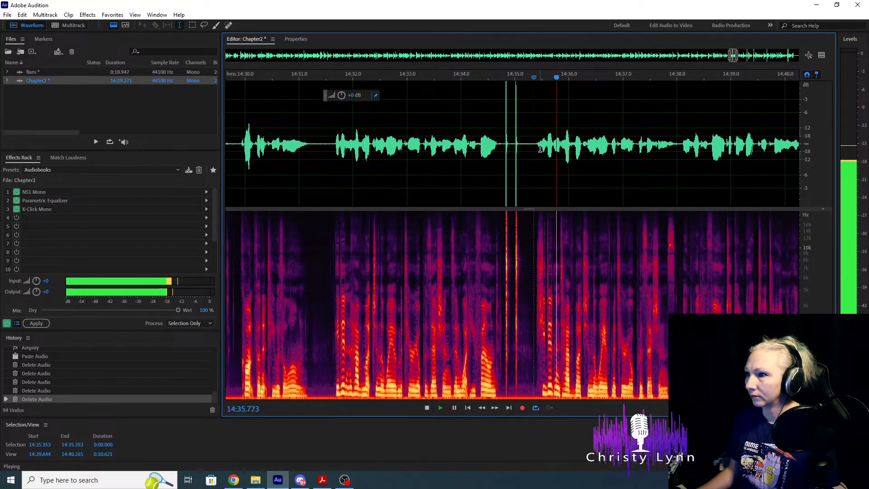
key(space)
drag(534, 142, 335, 159)
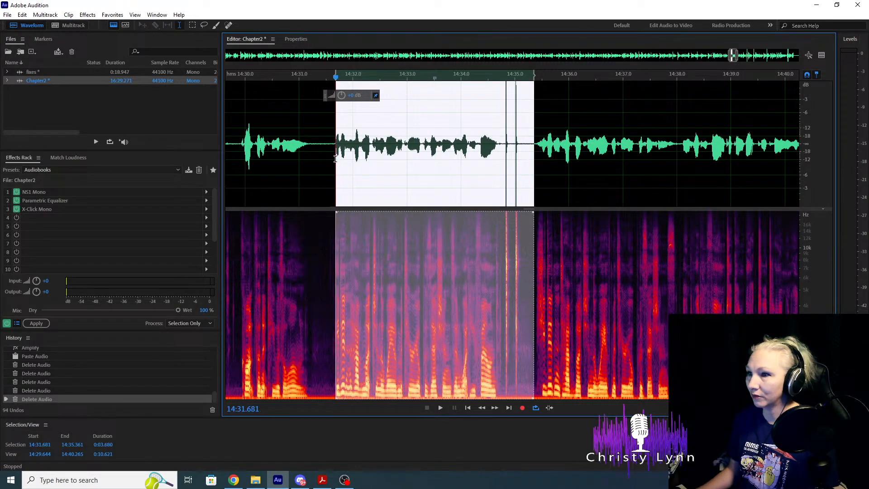
key(Delete)
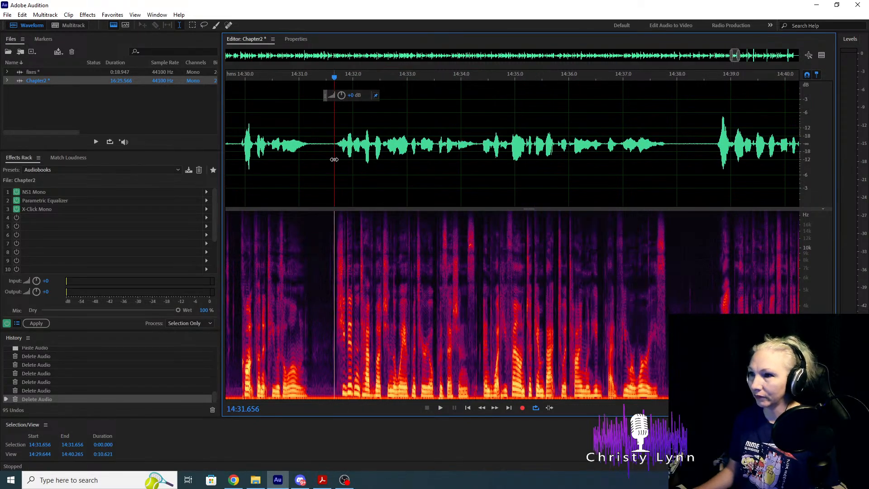
Compare the two readings of the short phrase on either side of the next marker spikes, starting at about 14:55.0 and 14:56.6.
scroll(326, 190, right, 5)
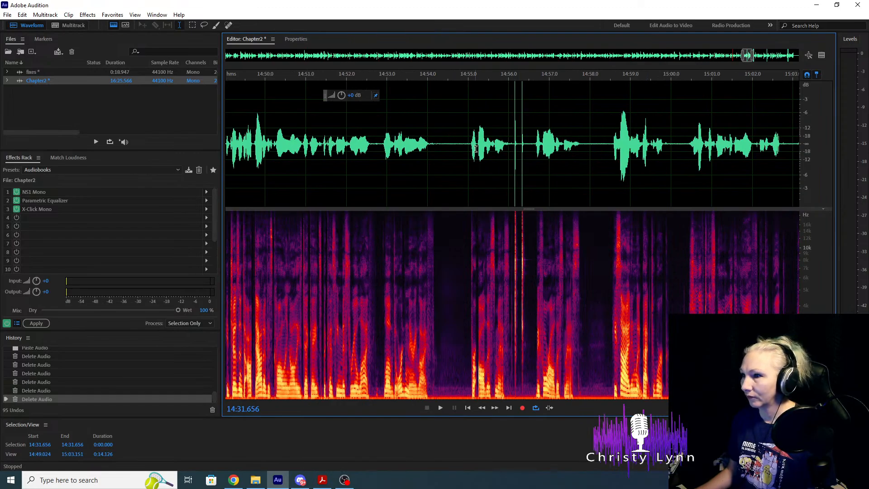
click(467, 144)
key(space)
click(531, 145)
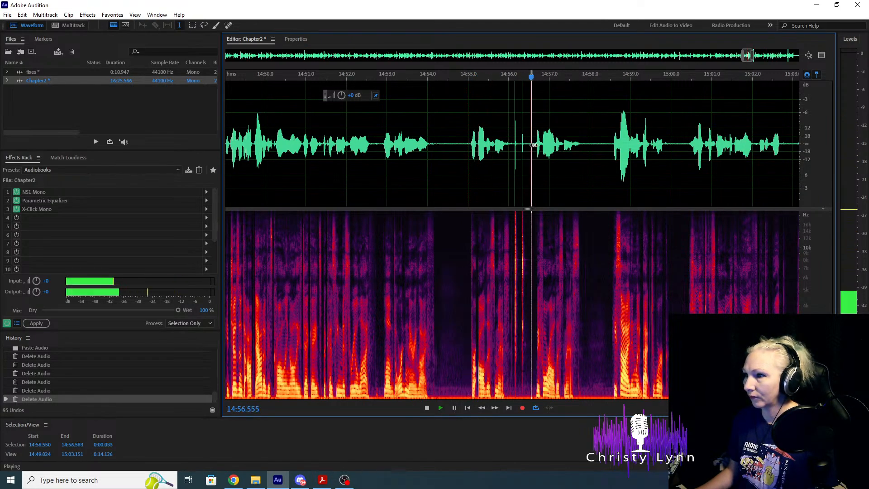
key(space)
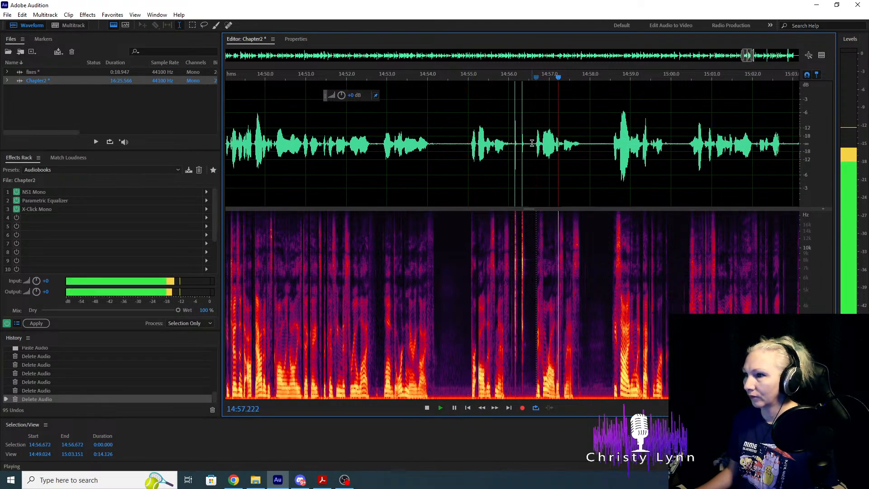
key(space)
Delete the first reading of the short phrase and its marker spikes from about 14:55.000 to 14:56.650, and play back the join.
drag(535, 143, 471, 148)
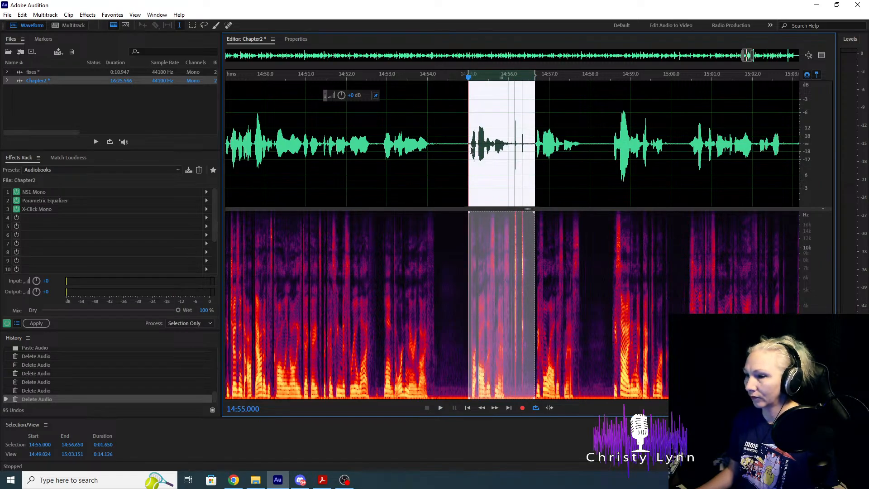
key(space)
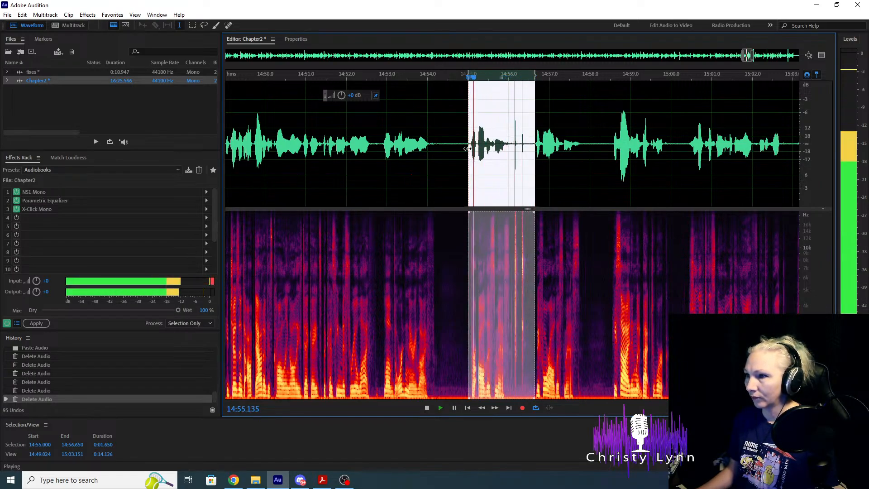
key(space)
key(Delete)
key(space)
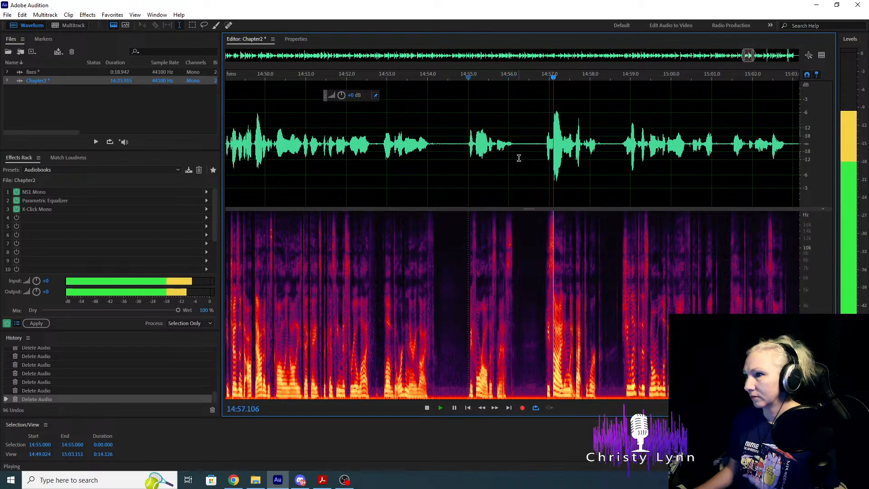
Compare the readings around the next marker spikes at about 15:06 by playing them back.
key(space)
key(minus)
scroll(434, 183, down, 1)
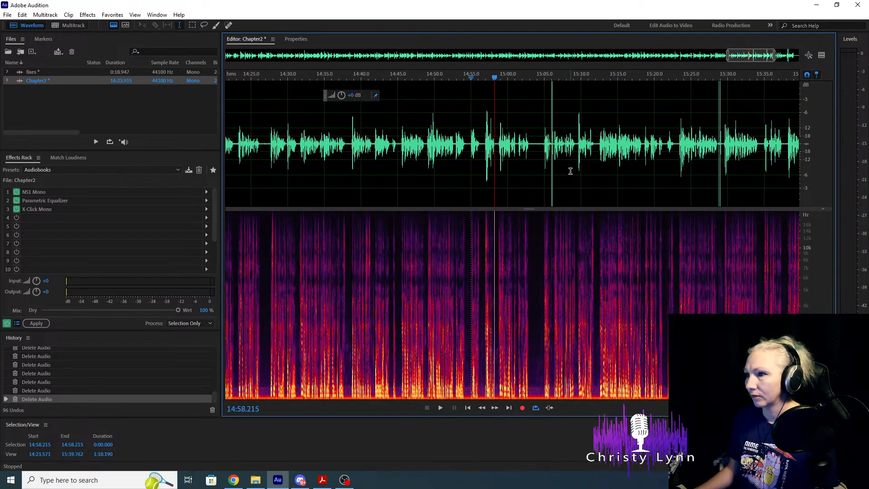
scroll(570, 171, up, 5)
key(space)
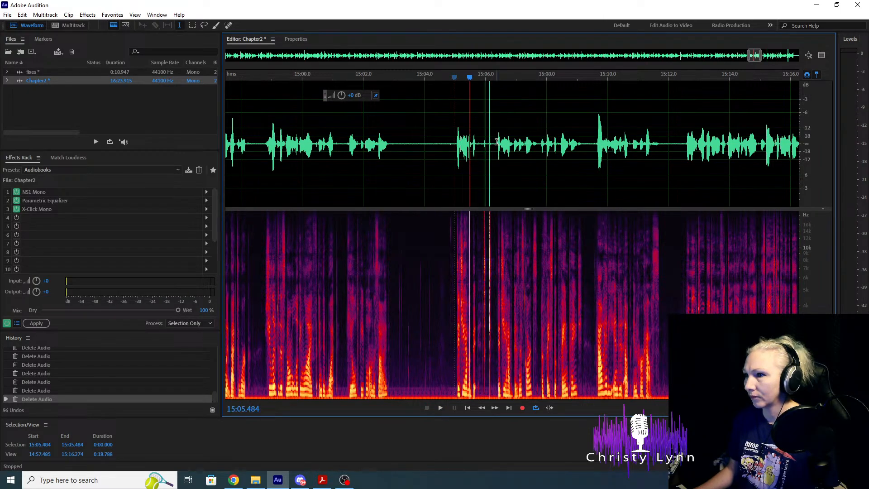
click(497, 156)
scroll(487, 159, up, 1)
key(space)
scroll(487, 157, up, 3)
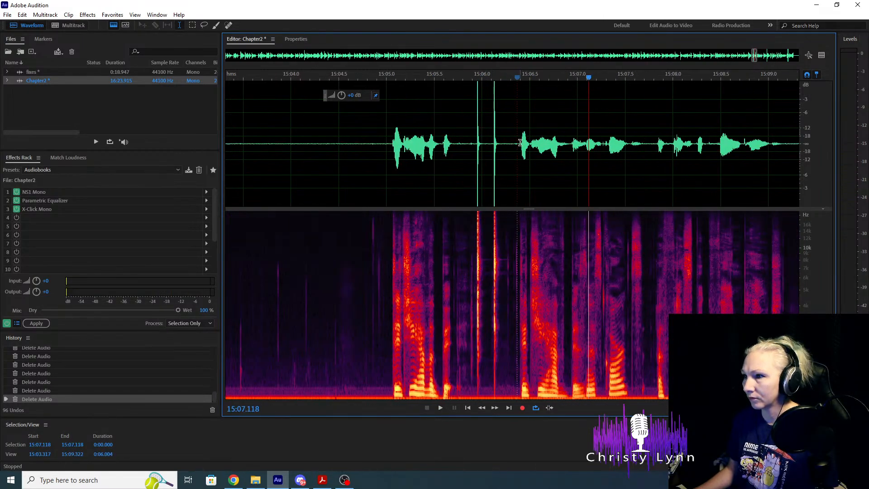
Delete the first reading with its marker spikes from about 15:03.174 to 15:06.365, and play back the join.
drag(517, 143, 406, 210)
scroll(500, 150, down, 4)
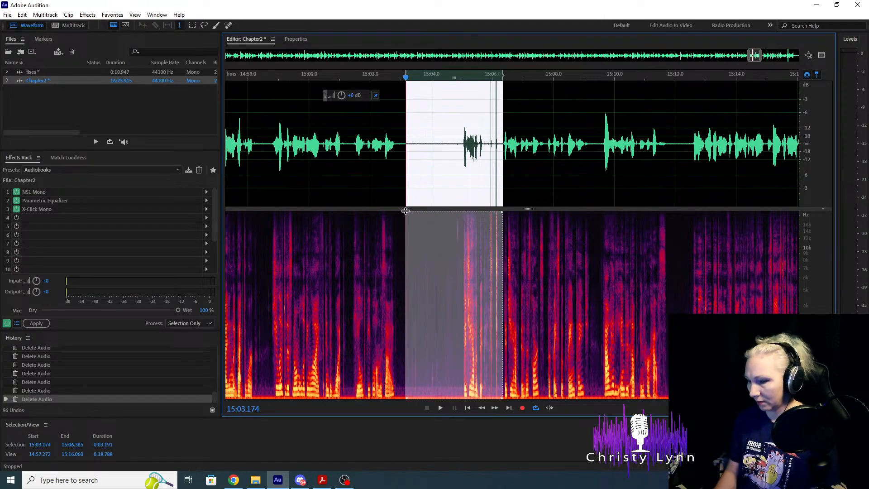
key(Delete)
click(374, 144)
key(space)
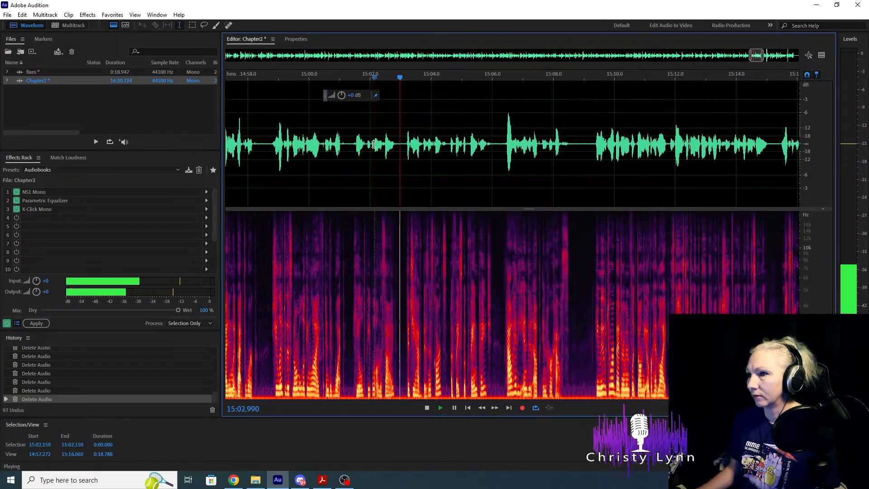
key(space)
click(340, 143)
key(space)
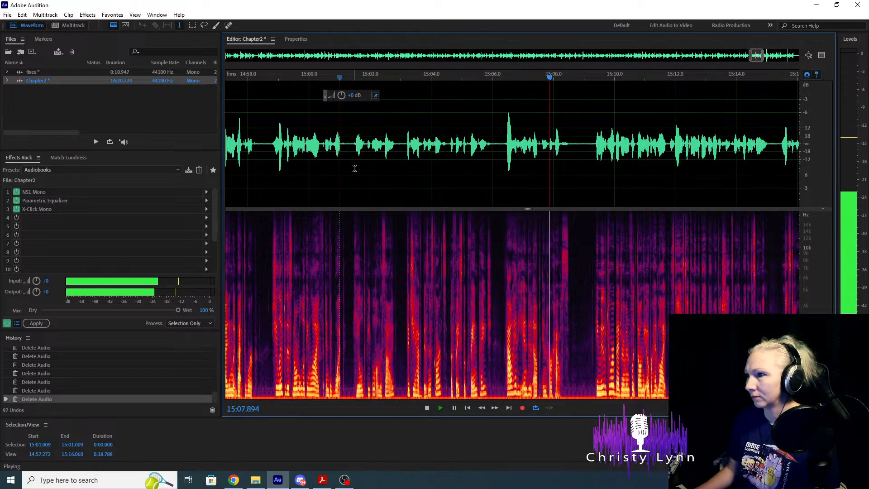
key(space)
Compare the two readings on either side of the next marker spikes, starting at about 15:26.3 and 15:20.2.
scroll(325, 184, down, 3)
scroll(325, 184, up, 3)
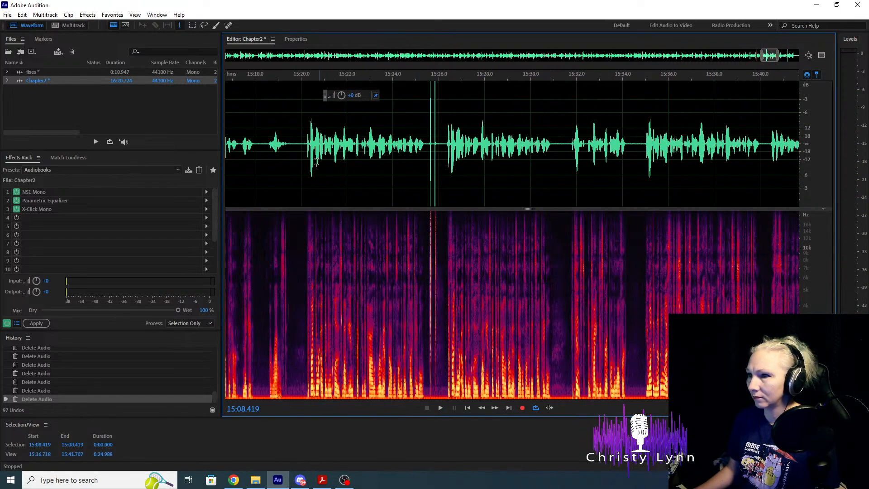
click(445, 143)
key(space)
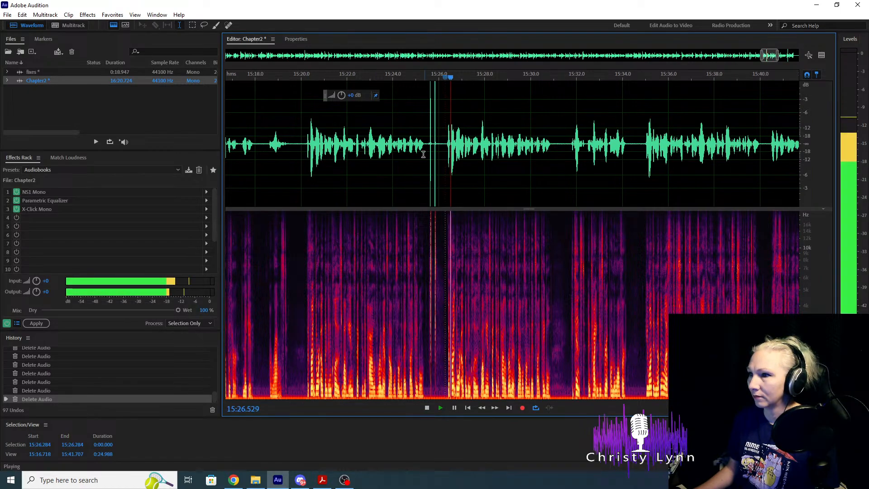
click(305, 157)
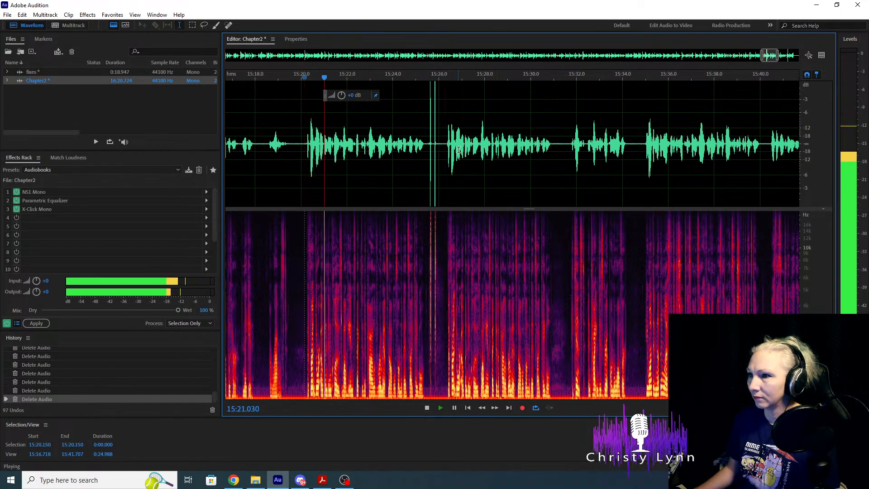
key(space)
Delete the first reading with its marker spikes from about 15:20.209 to 15:26.3, and play back the join.
drag(446, 144, 307, 148)
key(Delete)
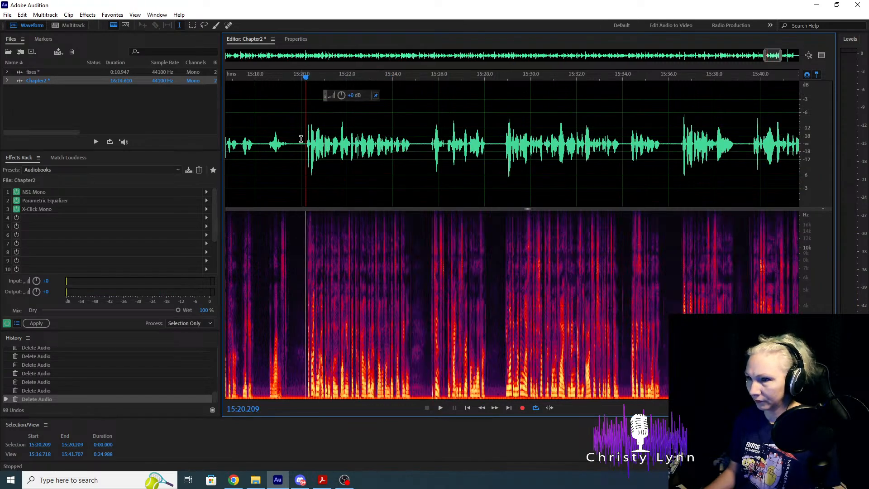
key(space)
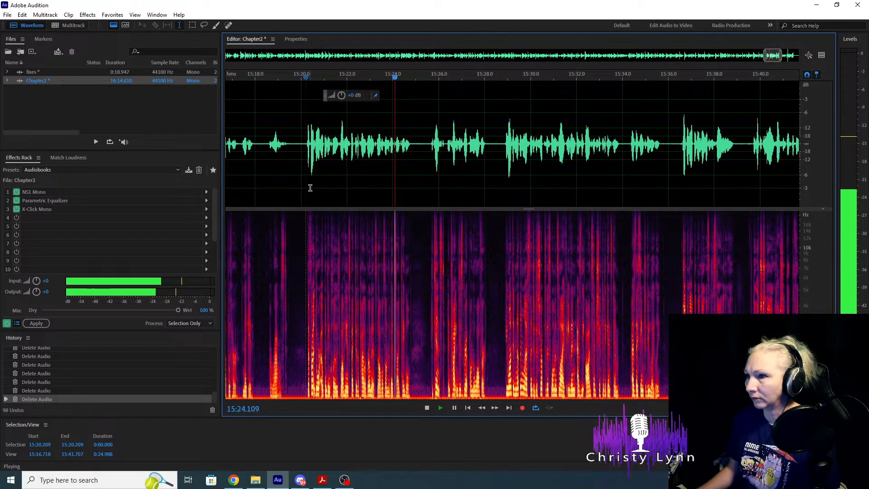
key(space)
Compare the readings around the last marker spikes and delete the first reading with the spikes, from about 15:54.000 to 15:56.263.
scroll(310, 193, down, 2)
scroll(709, 200, up, 4)
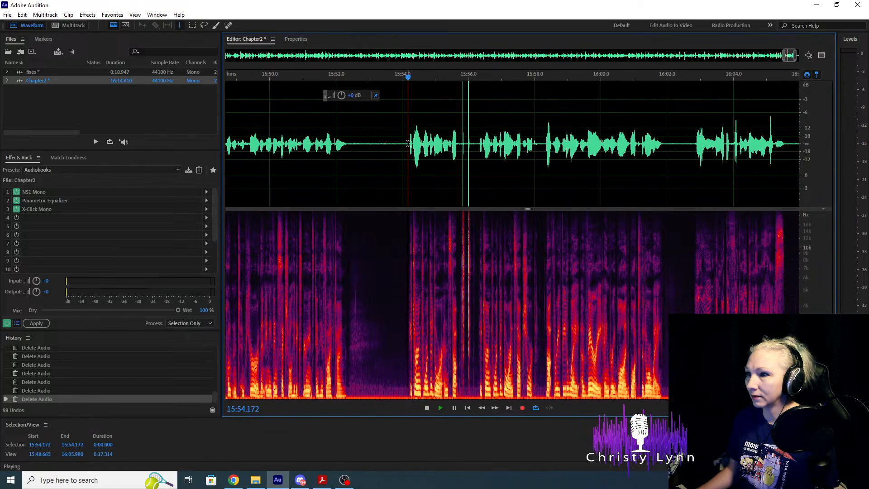
click(476, 144)
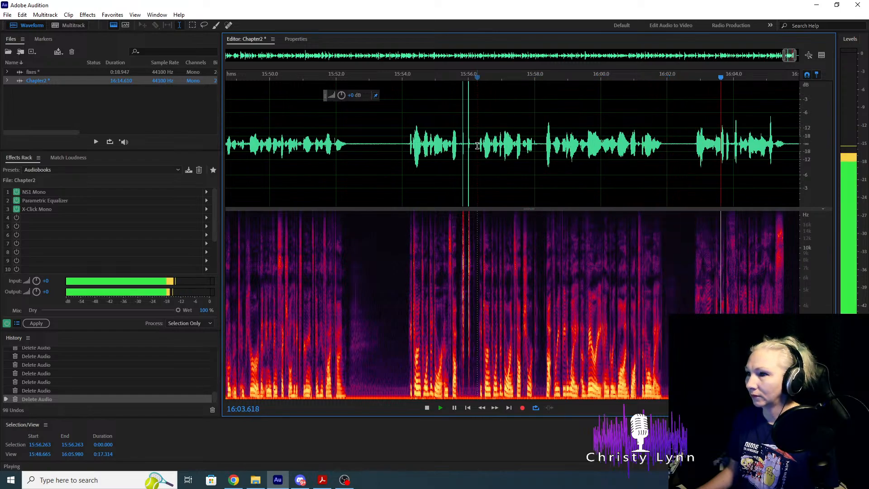
key(space)
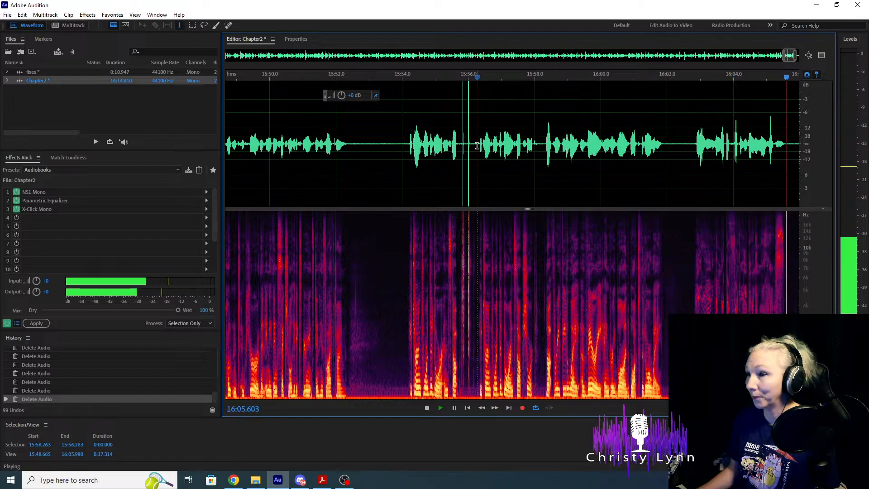
drag(477, 146, 403, 162)
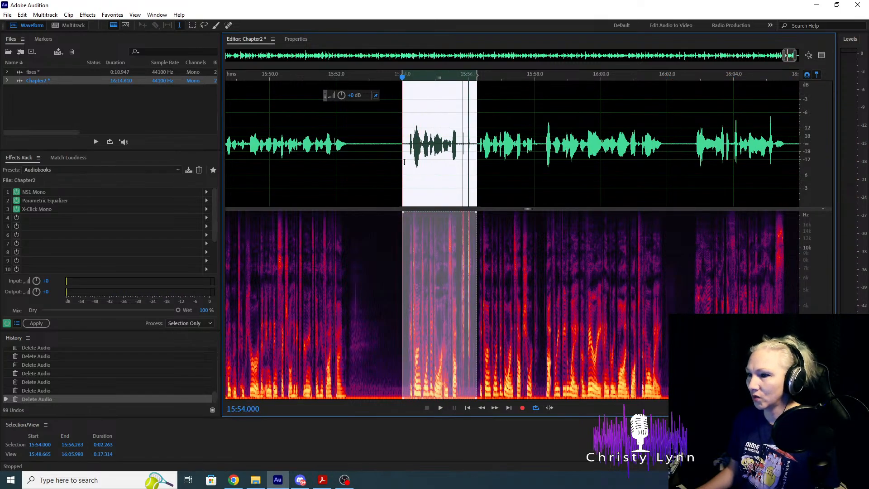
key(Delete)
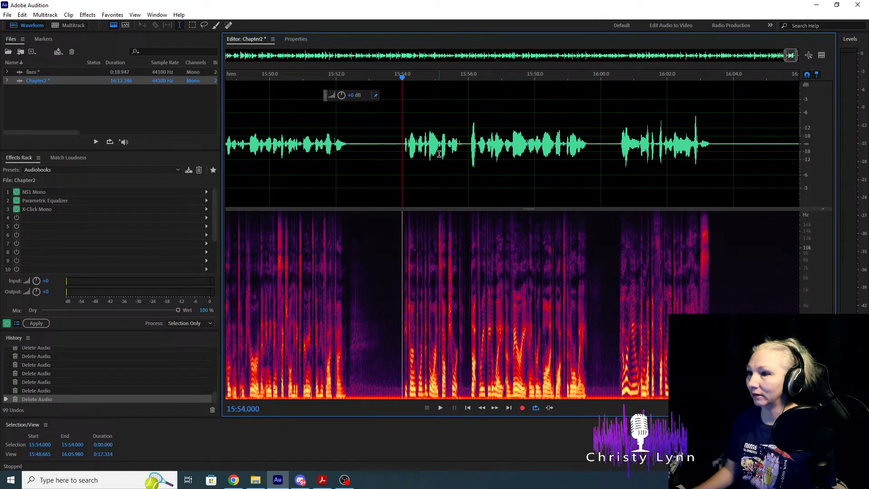
Measure 3.5 seconds of room tone after the last word, up to 16:06.764, and delete everything beyond it.
scroll(439, 154, up, 5)
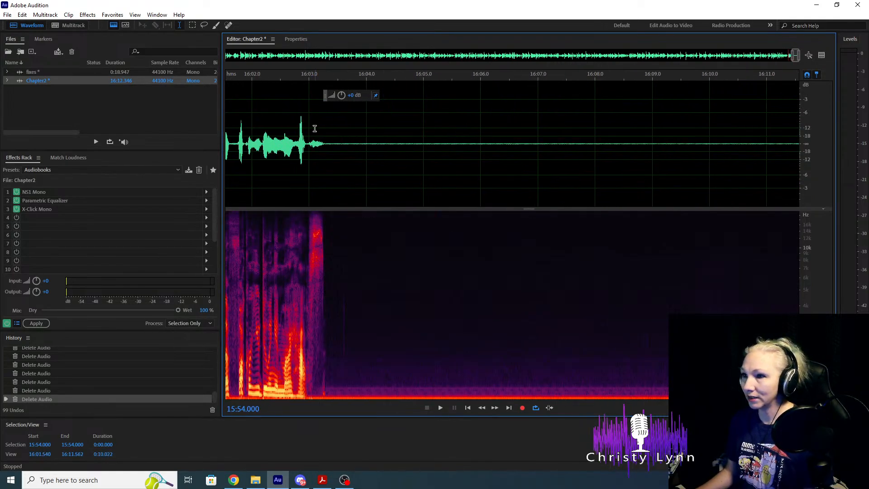
drag(324, 143, 444, 162)
scroll(538, 165, up, 5)
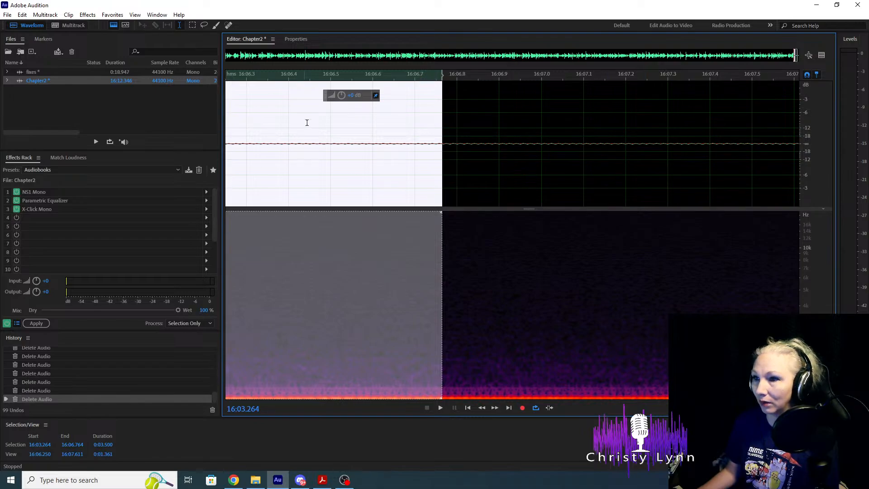
scroll(417, 141, down, 5)
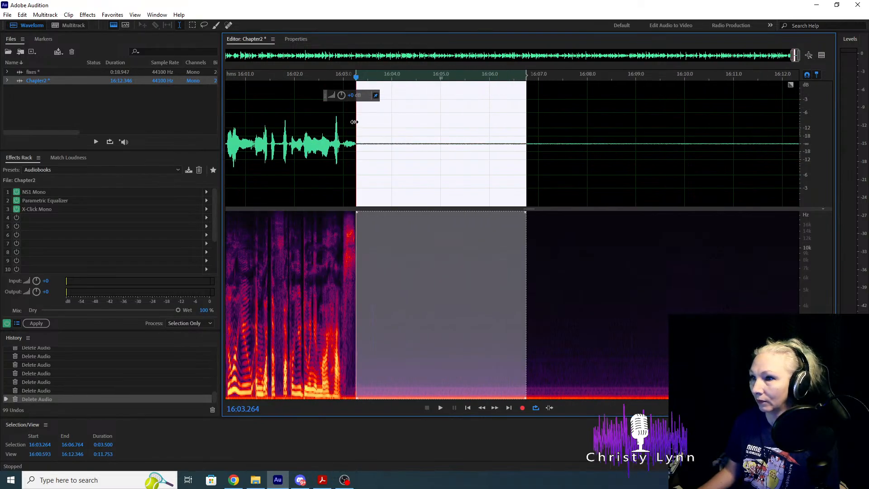
drag(354, 122, 828, 114)
key(Delete)
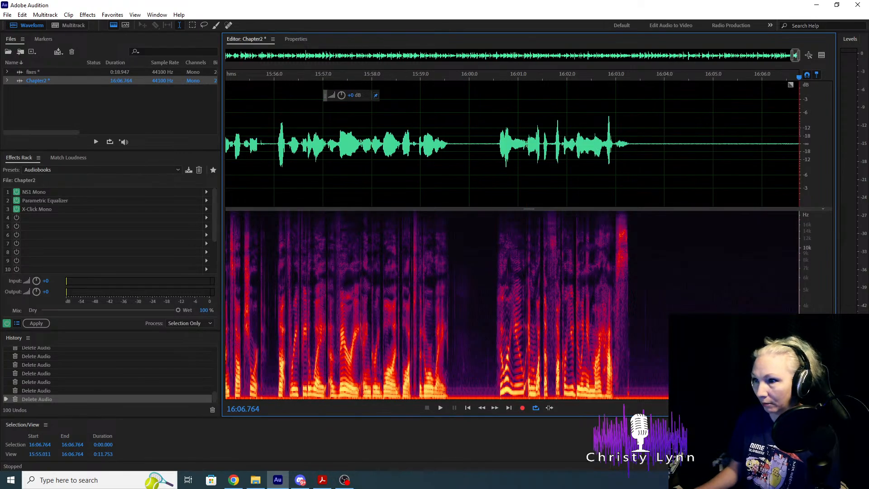
scroll(537, 195, down, 10)
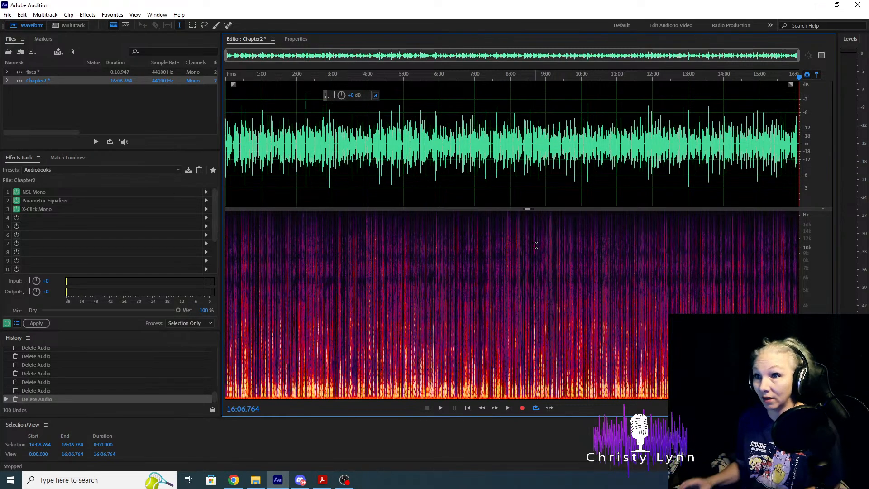
Close the fixes file without saving its changes.
click(88, 73)
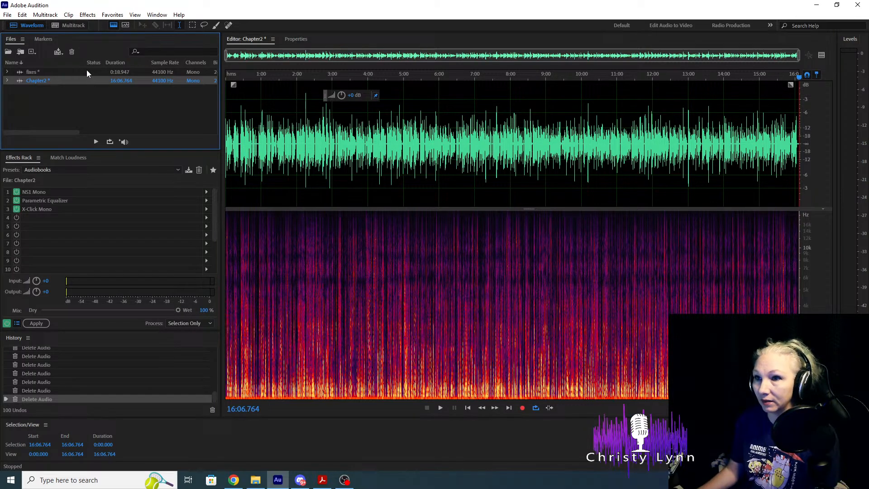
right_click(87, 70)
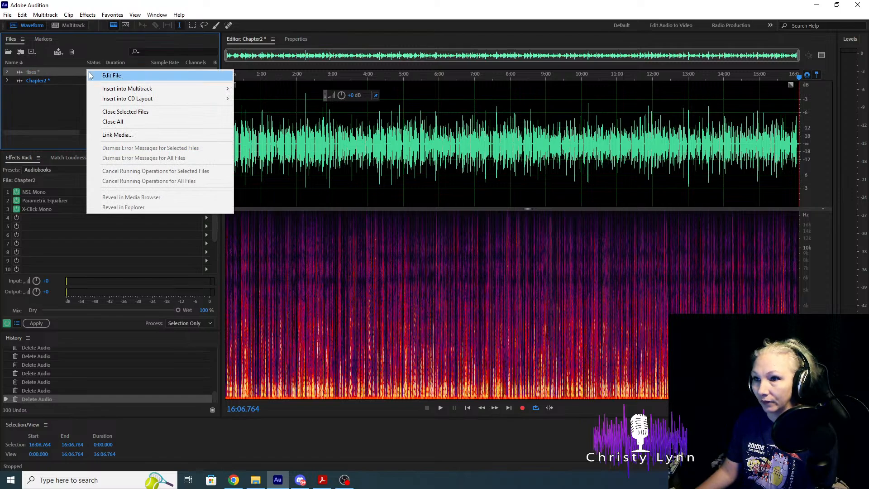
click(118, 111)
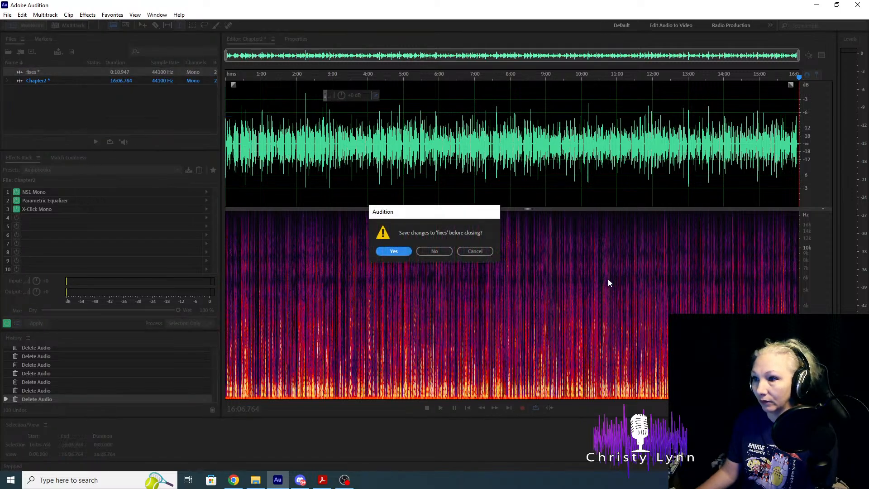
click(438, 250)
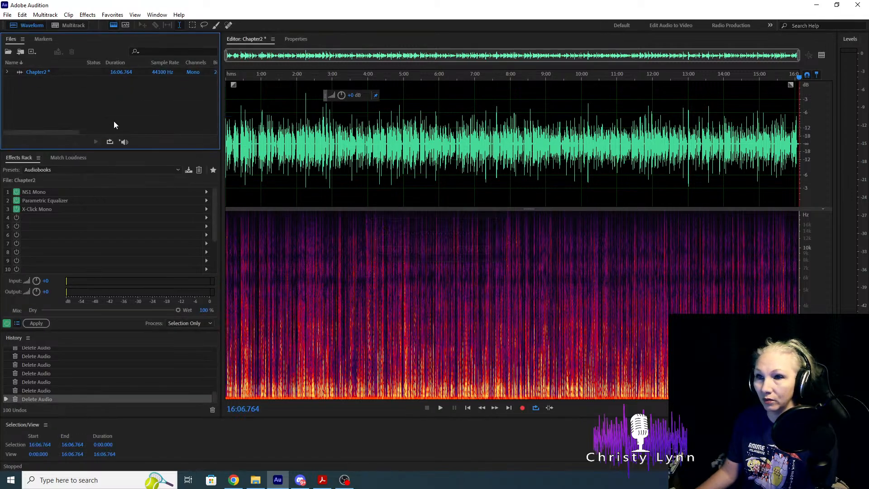
Play the chapter from its beginning and replay the phrase between about 0:03.0 and 0:04.0 to locate mouth clicks.
click(800, 58)
drag(801, 57, 229, 68)
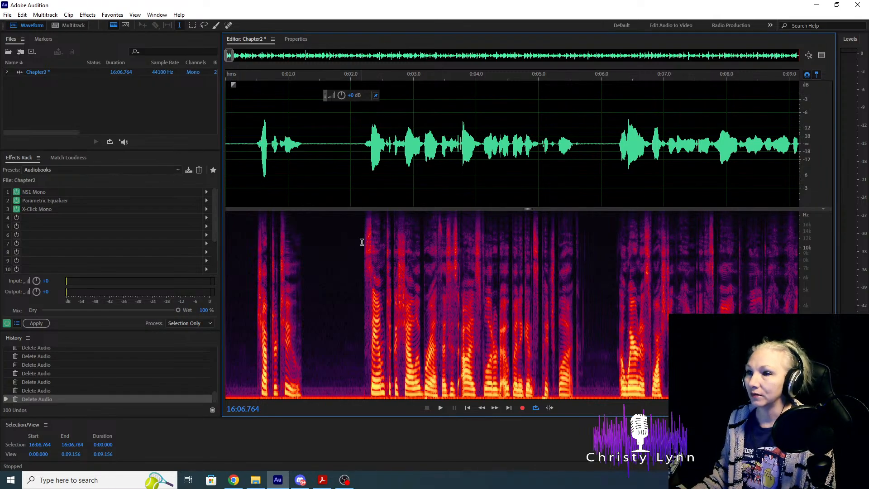
key(space)
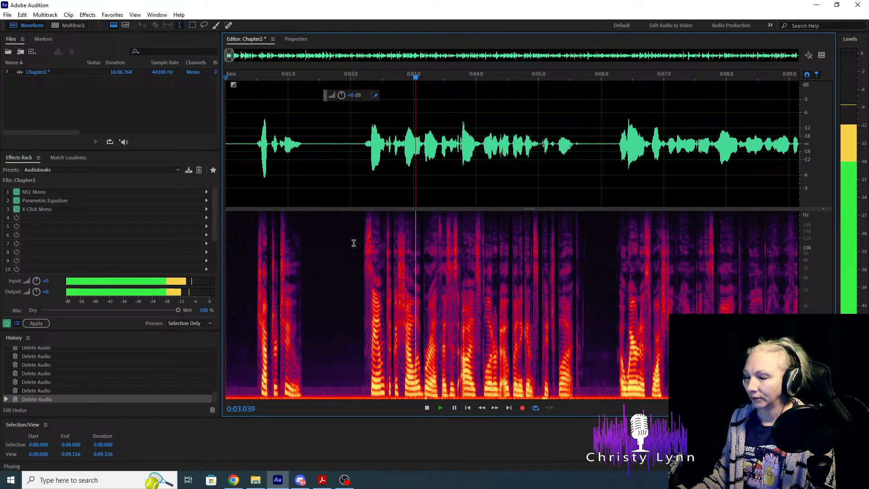
key(space)
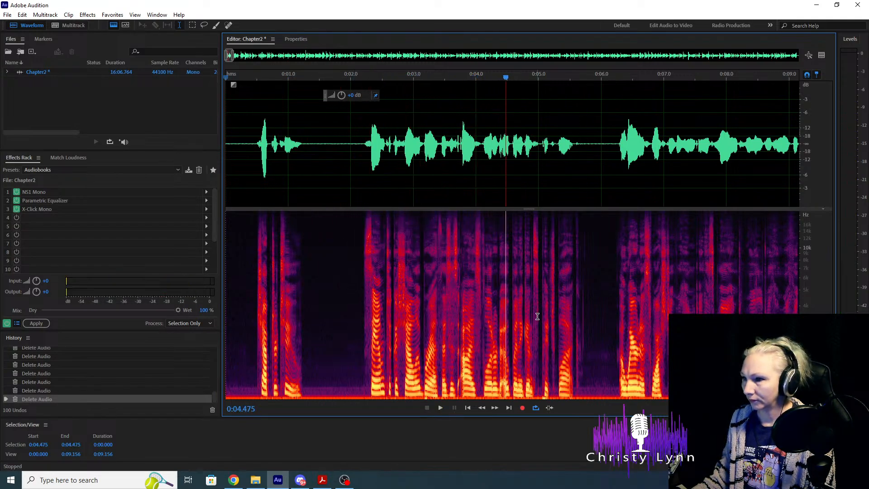
scroll(494, 303, up, 2)
scroll(495, 302, up, 1)
scroll(408, 307, up, 1)
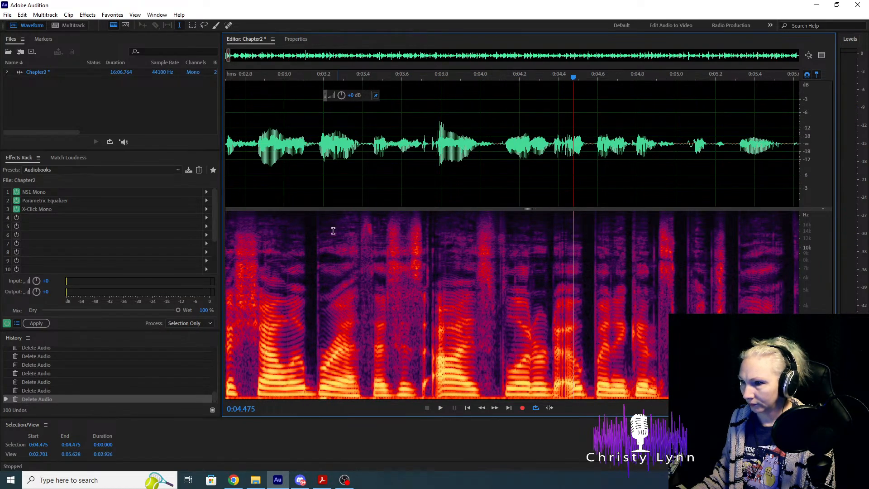
click(290, 181)
key(space)
key(space)
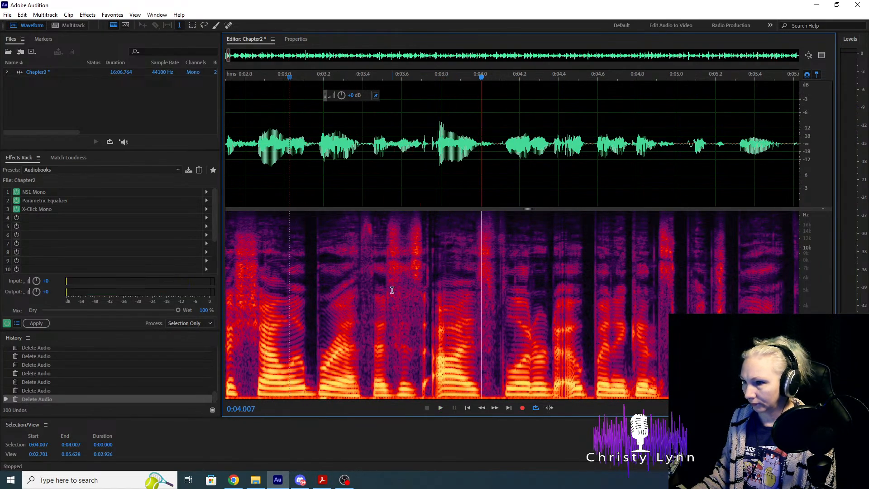
Heal the two clicks at about 0:03.76 and 0:03.72 across the full spectrogram height with the 11 px Spot Healing Brush.
key(b)
scroll(424, 242, up, 2)
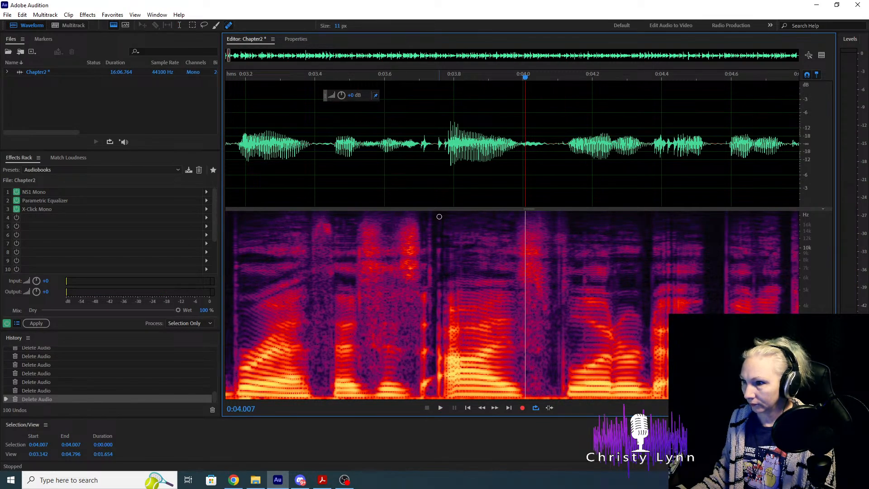
drag(438, 216, 442, 417)
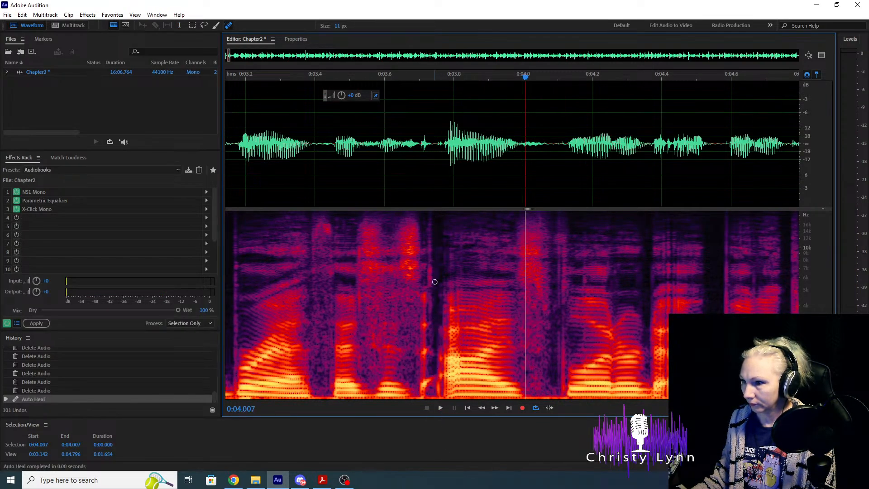
drag(430, 213, 423, 406)
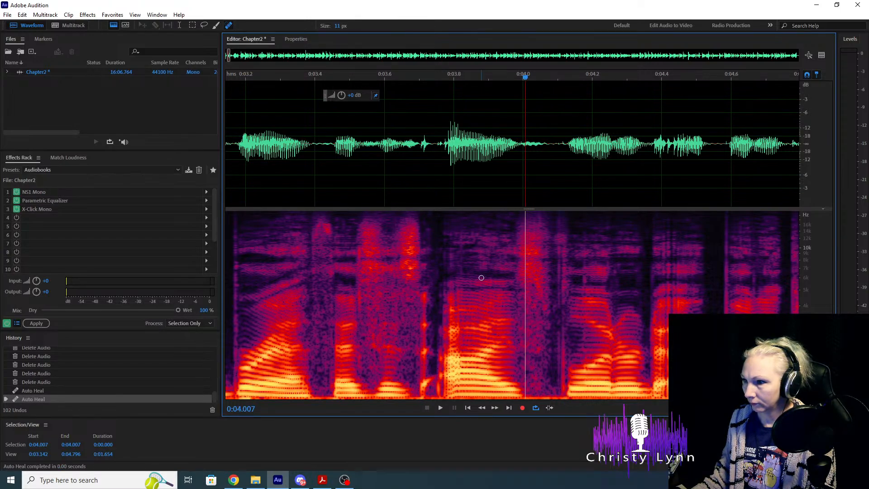
Play back the healed phrase from about 0:02.976 and again from about 0:03.124 to check the repair.
scroll(481, 277, down, 2)
click(302, 161)
key(space)
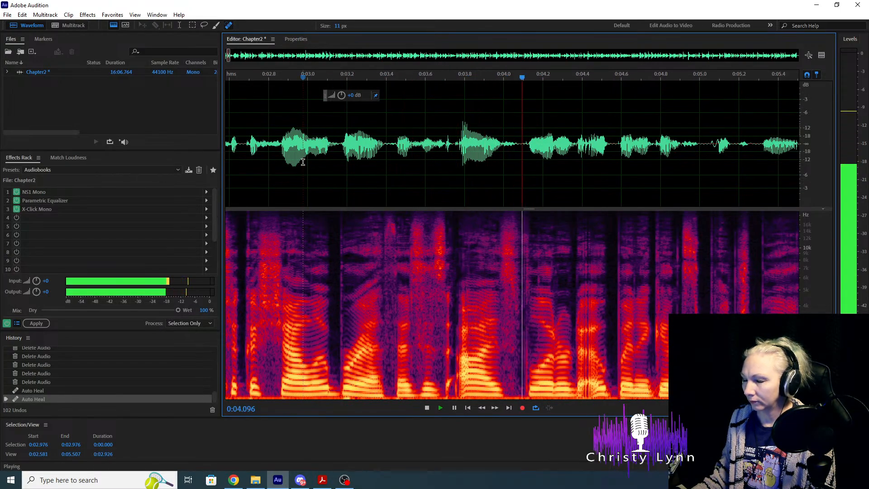
key(space)
click(331, 167)
key(space)
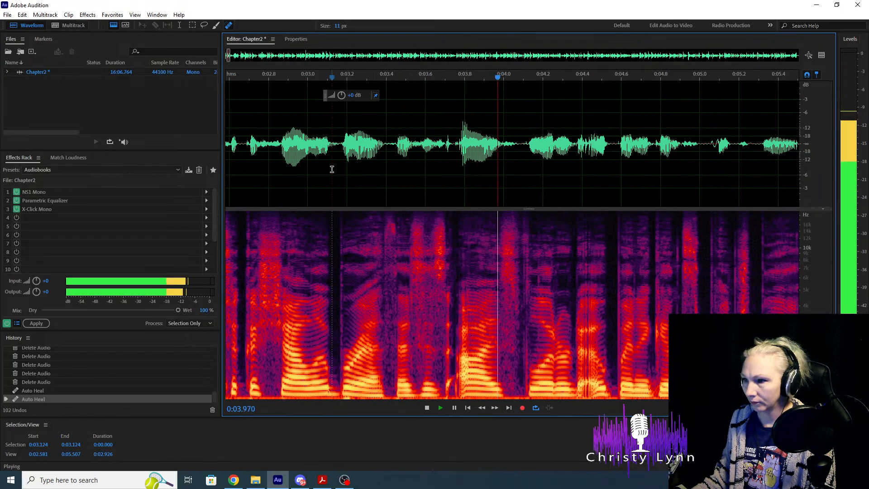
Heal the click at about 0:03.71 down the full height of the spectrogram with the 11 px Spot Healing Brush.
key(space)
scroll(428, 274, up, 1)
scroll(486, 303, up, 1)
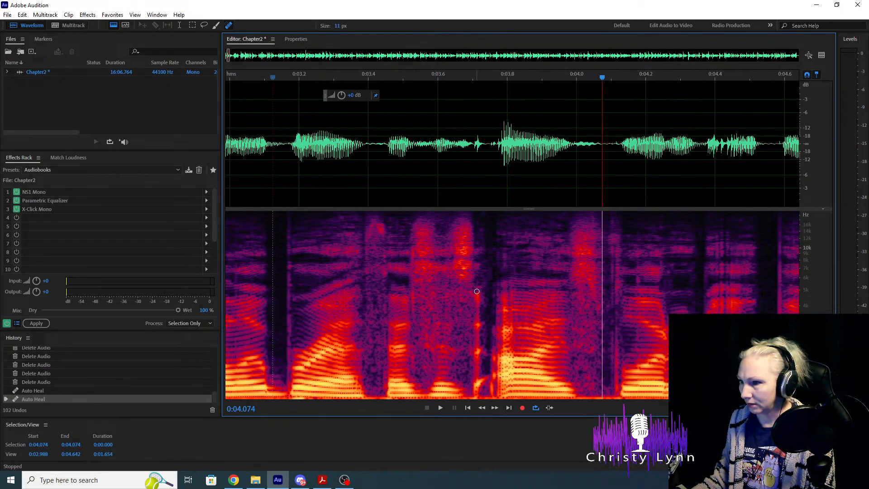
drag(476, 291, 477, 395)
drag(478, 213, 478, 379)
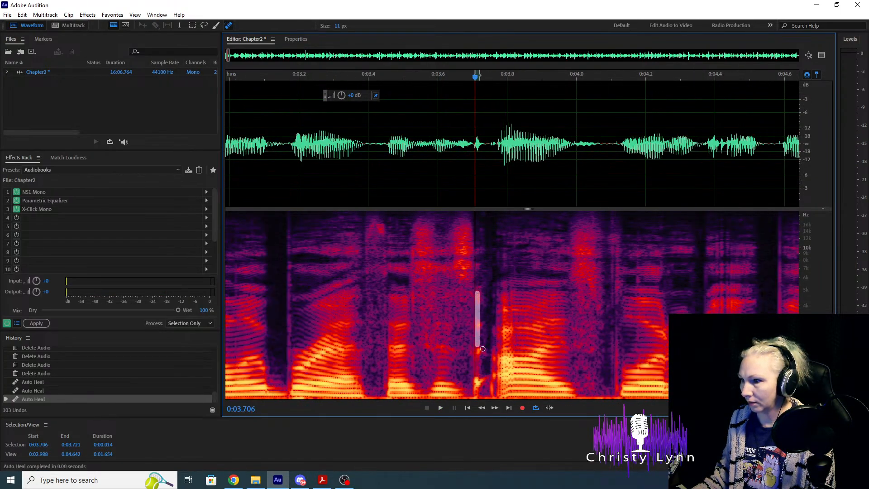
Replay the phrase from about 0:03.185 and 0:03.084, and heal one more vertical strip across the spectrogram's full height.
scroll(479, 292, down, 1)
click(338, 184)
key(space)
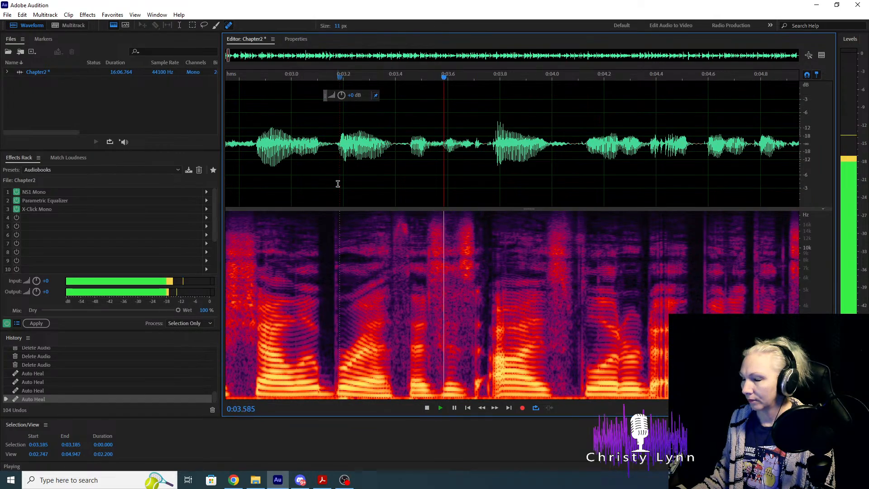
click(312, 181)
key(space)
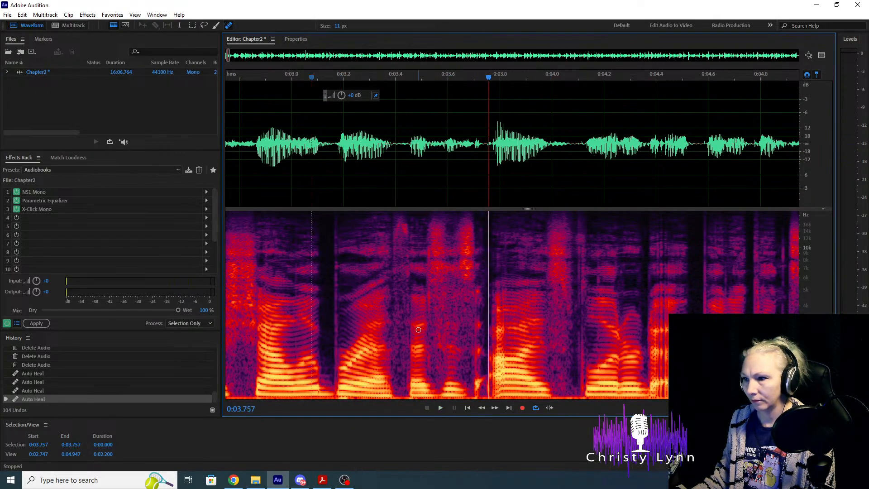
scroll(432, 286, up, 2)
drag(436, 213, 436, 388)
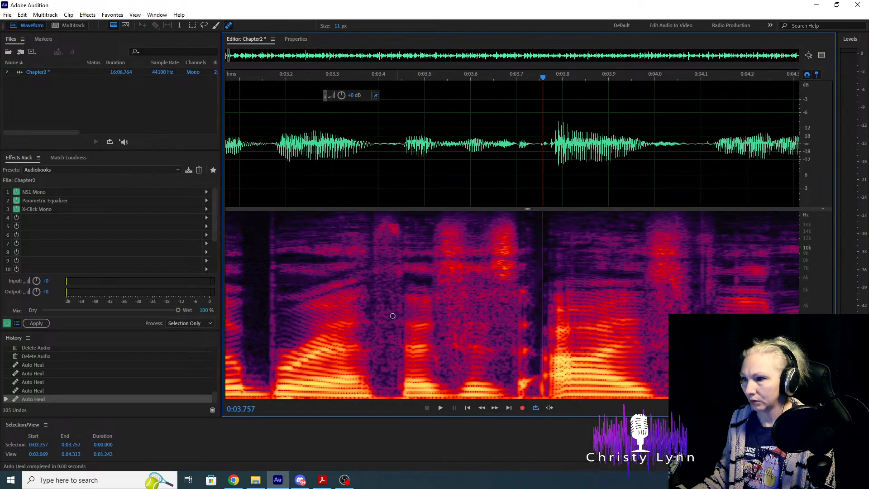
Play the narration from about 0:03.084 to 0:15.359 to check for remaining clicks and overlong pauses.
scroll(344, 269, down, 4)
click(316, 180)
key(space)
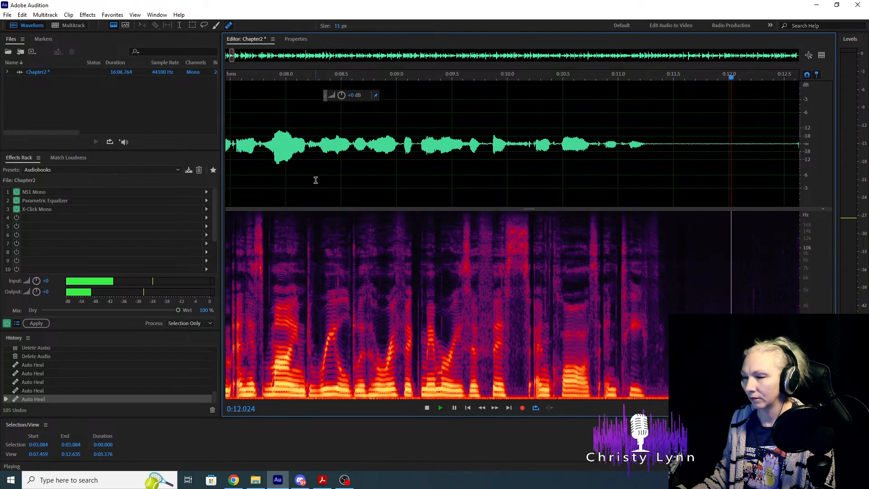
key(space)
scroll(566, 317, down, 3)
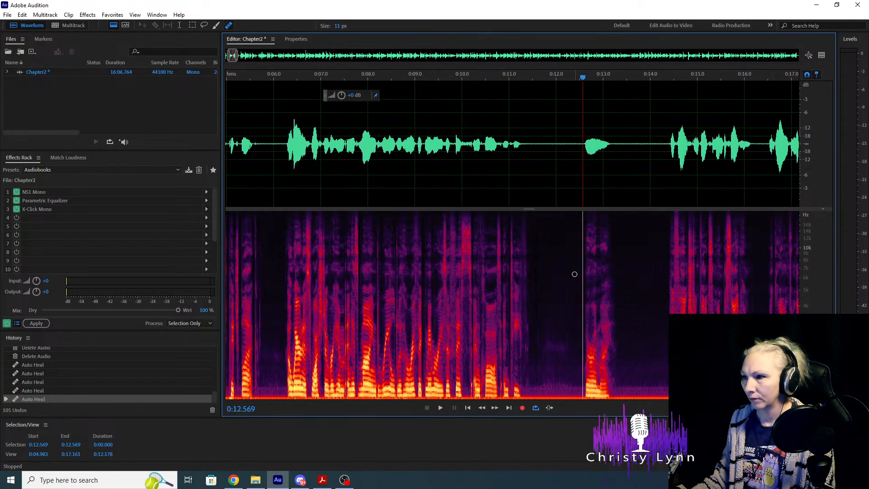
key(space)
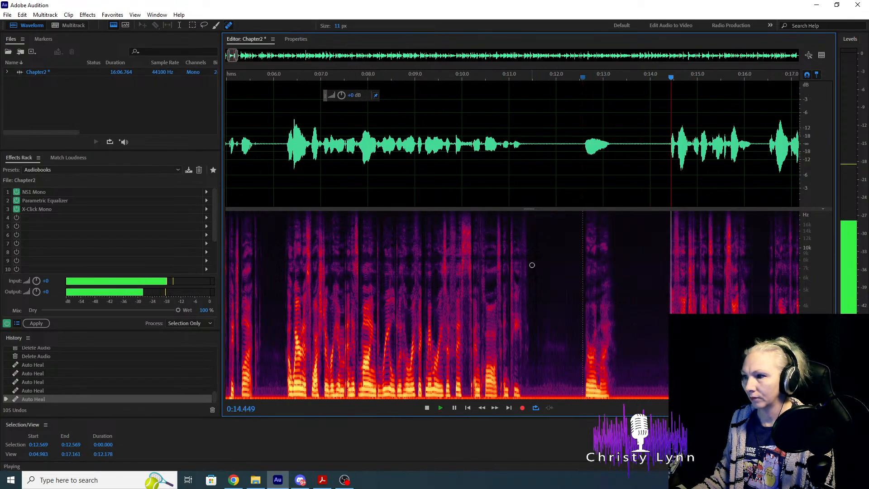
key(space)
scroll(688, 214, up, 3)
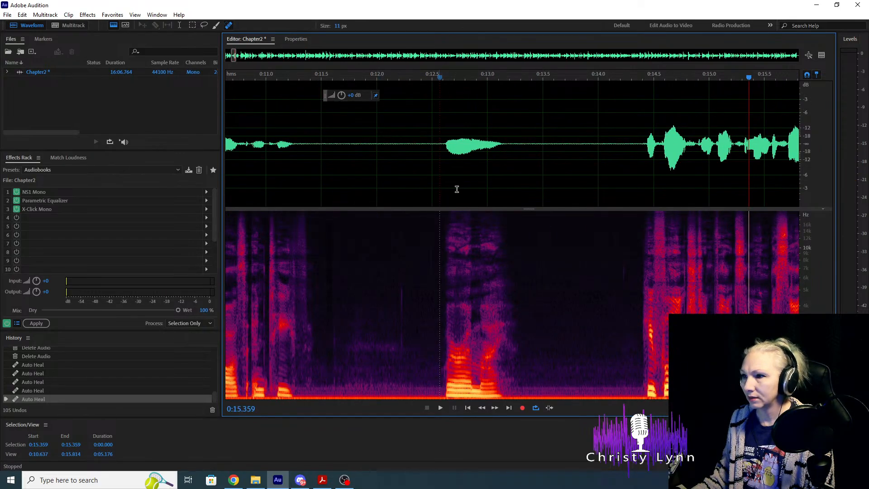
Delete the excess silence between about 0:11.952 and 0:12.587, just before the short isolated word.
scroll(617, 189, down, 1)
drag(380, 145, 479, 157)
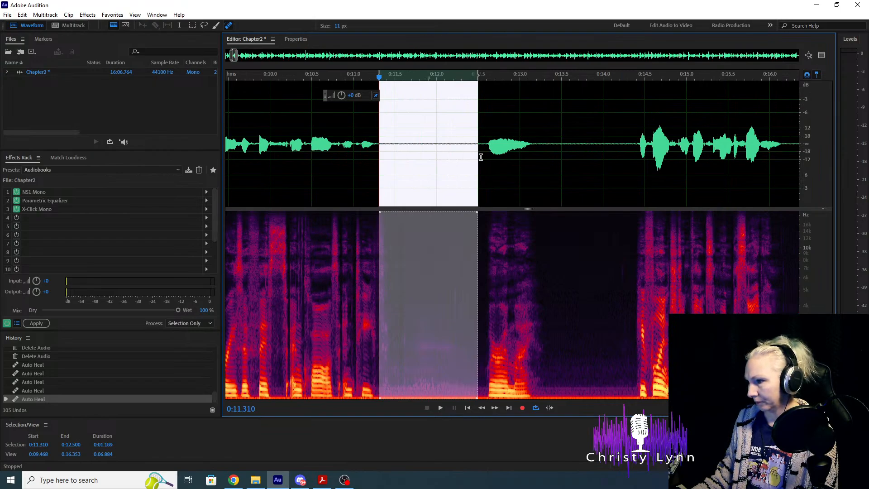
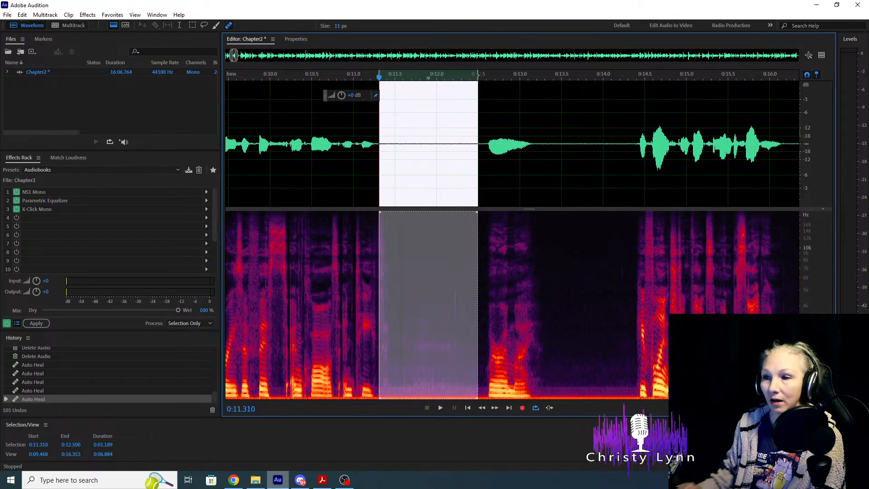
mouse_move(278, 479)
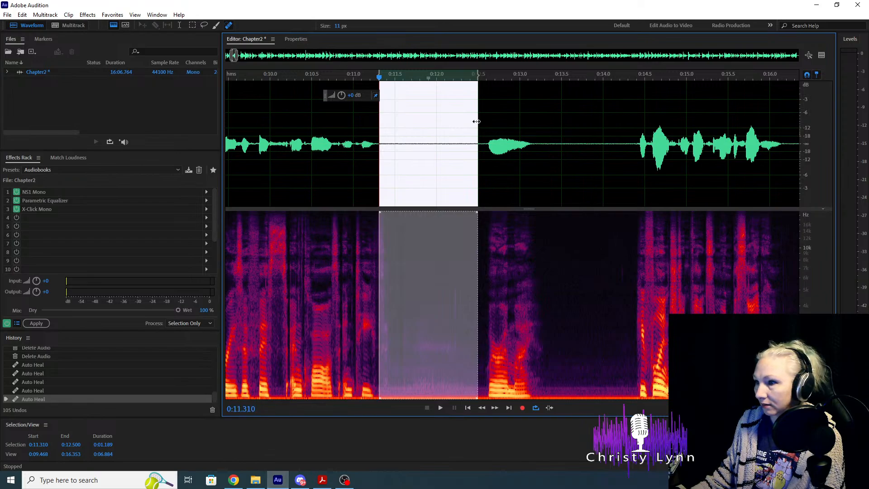
drag(476, 122, 486, 122)
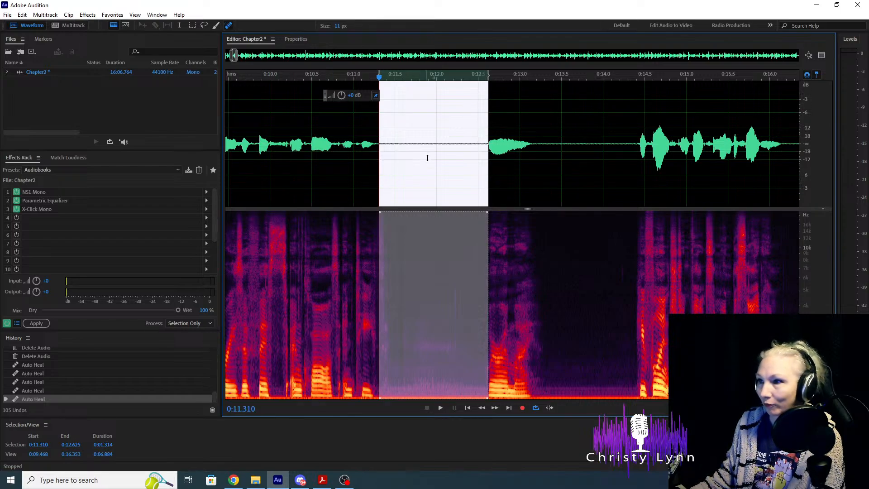
drag(489, 107, 433, 122)
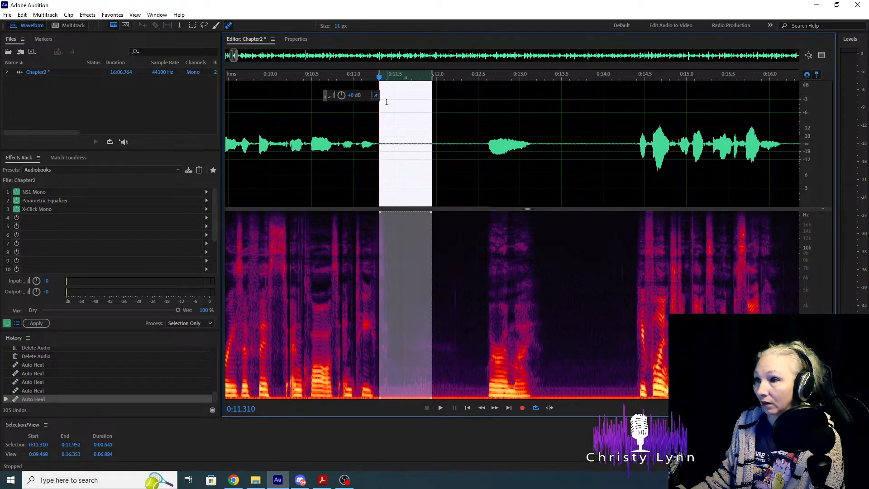
drag(380, 113, 487, 128)
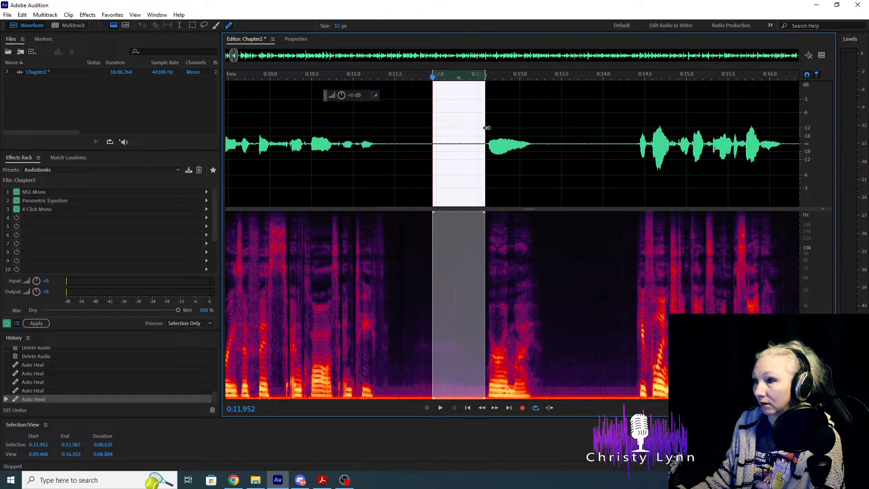
key(Delete)
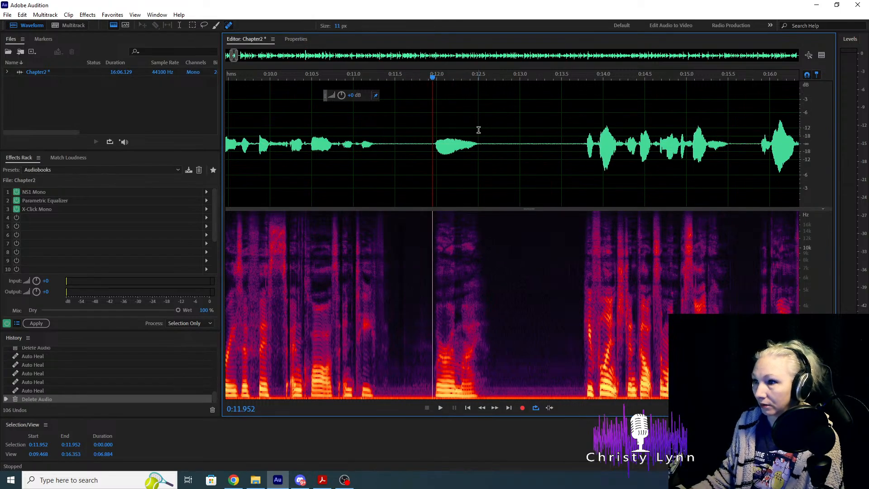
Play the shortened pause from 0:10.000 and delete the silence between about 0:13.181 and 0:13.745 before the following sentence.
click(268, 150)
key(space)
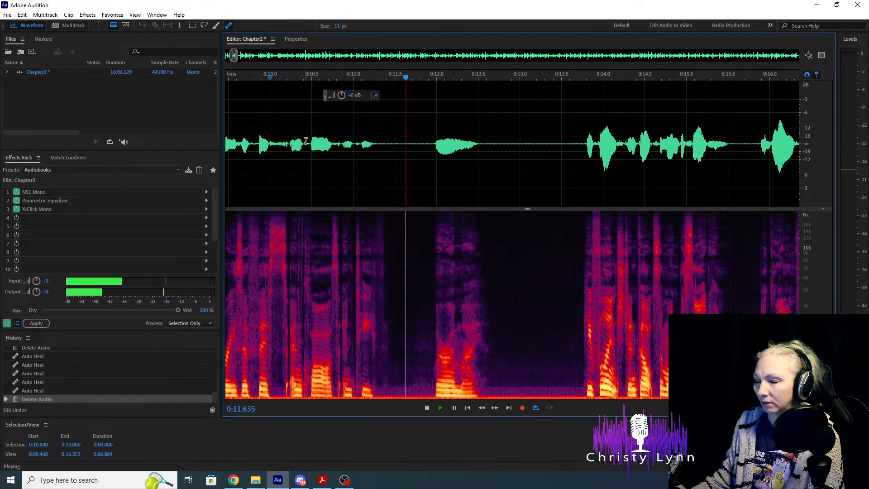
key(space)
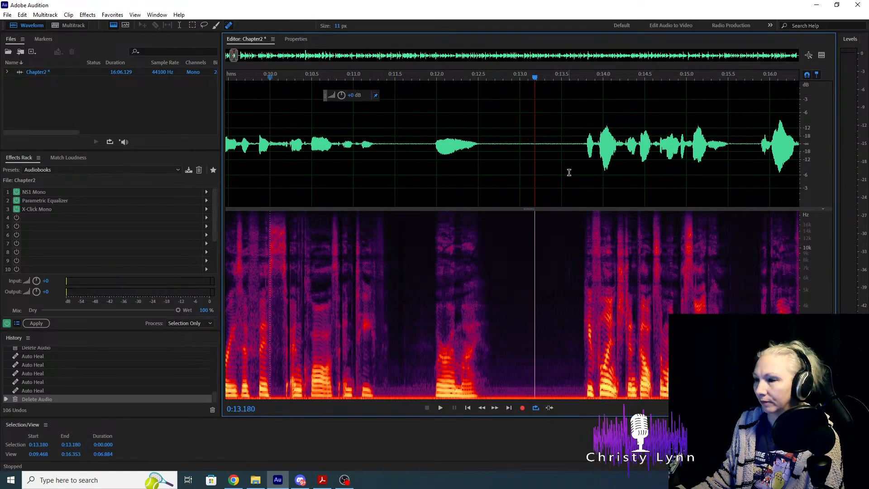
scroll(633, 182, up, 1)
drag(502, 145, 564, 153)
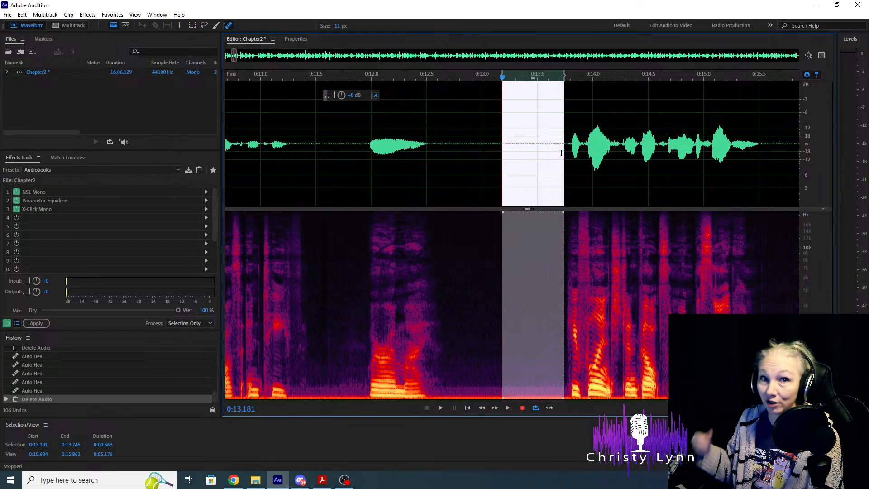
key(Delete)
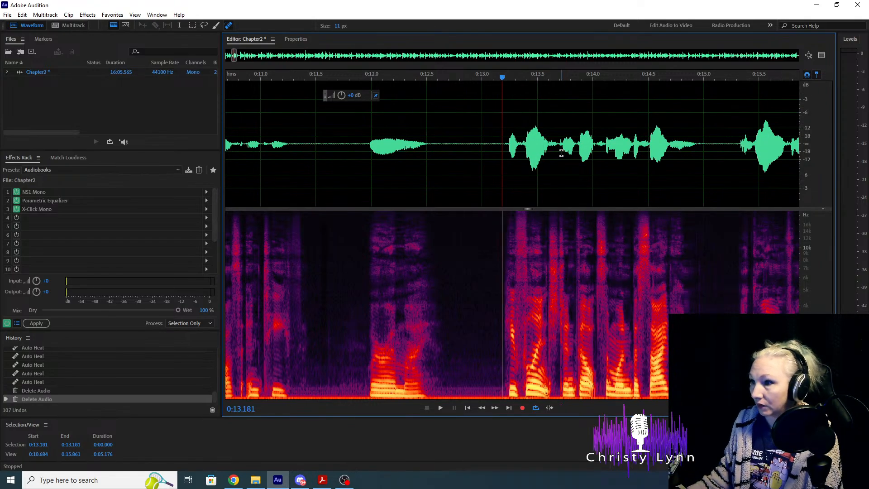
Play back from about 0:09.194 to 0:14.234 to check the pacing of both shortened pauses.
scroll(561, 153, down, 3)
click(352, 142)
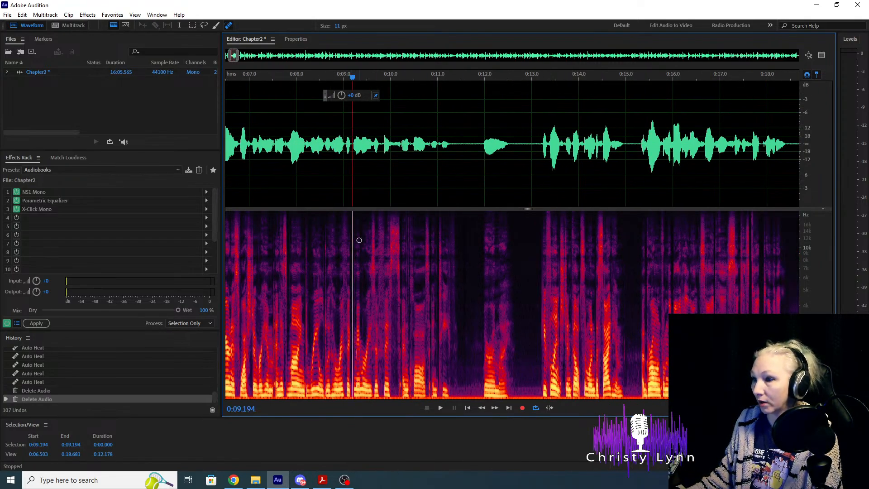
key(space)
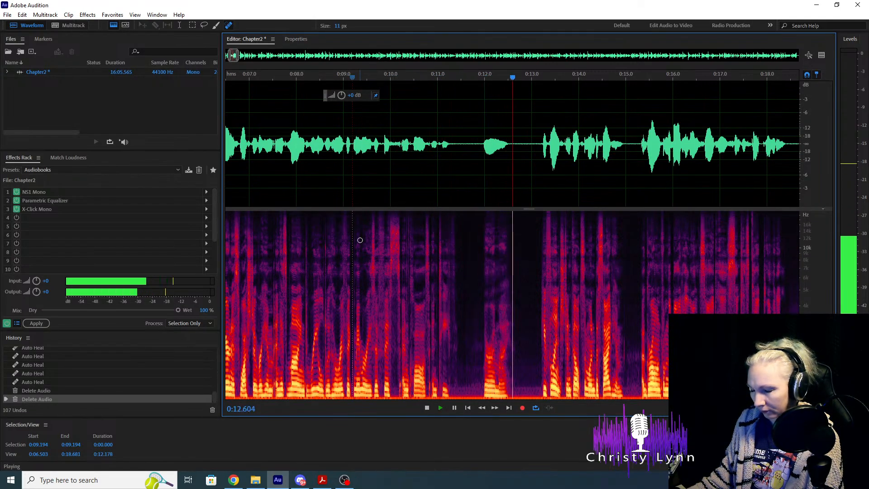
key(space)
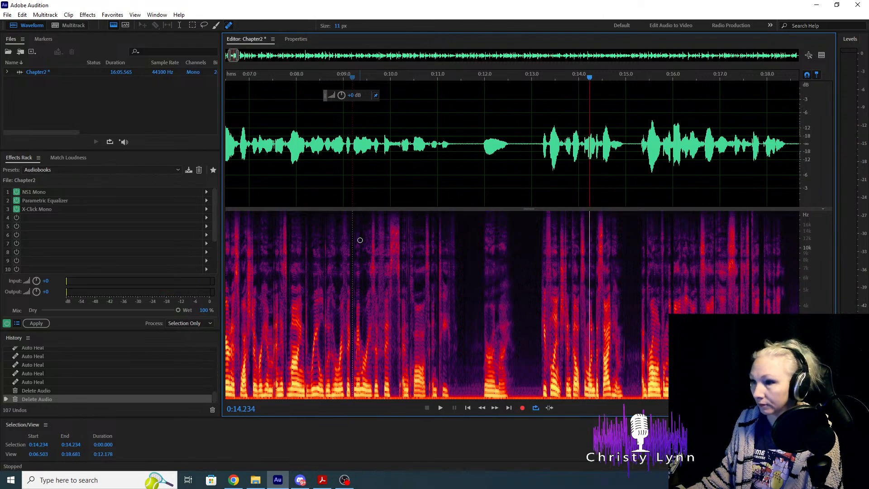
Replay the sentence from about 0:13.16 and heal the click between about 0:13.562 and 0:13.596 in the spectrogram.
scroll(432, 280, up, 5)
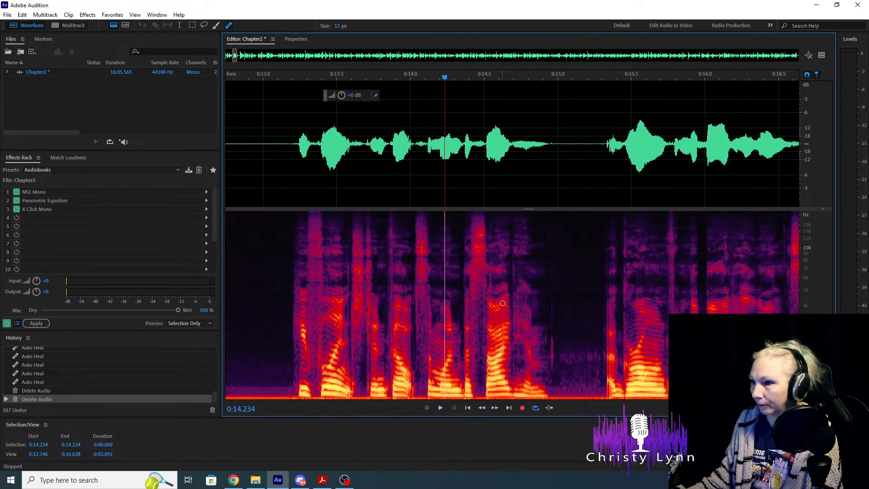
click(263, 146)
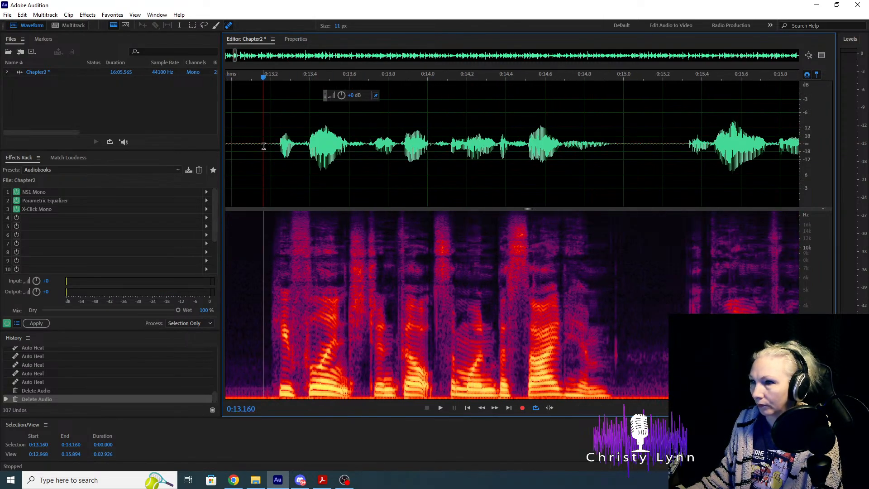
key(space)
key(space)
key(space)
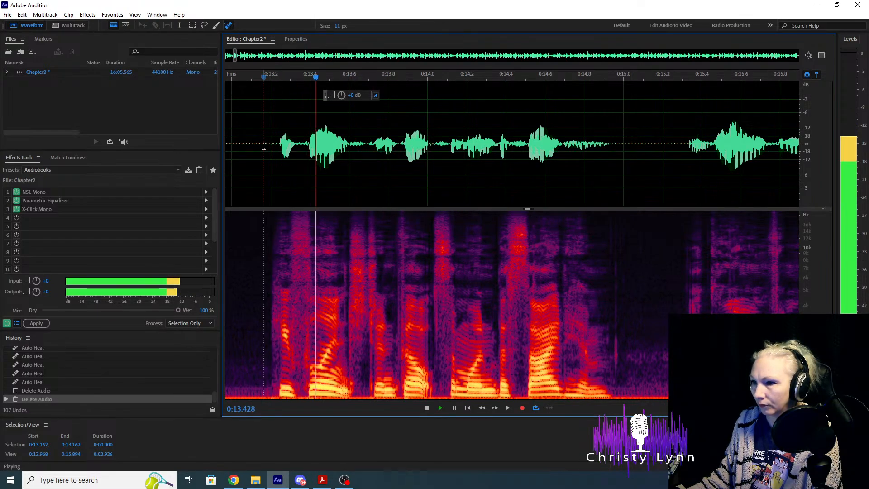
key(space)
scroll(270, 197, up, 2)
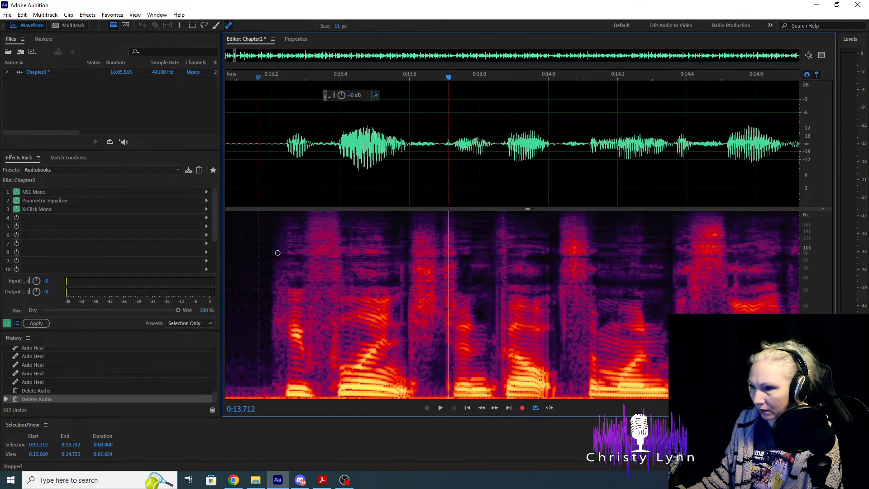
scroll(277, 253, down, 3)
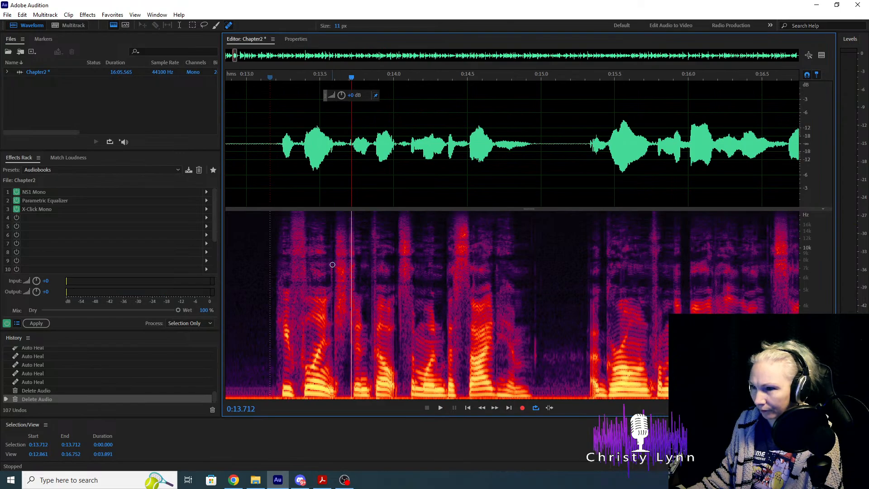
drag(331, 264, 335, 385)
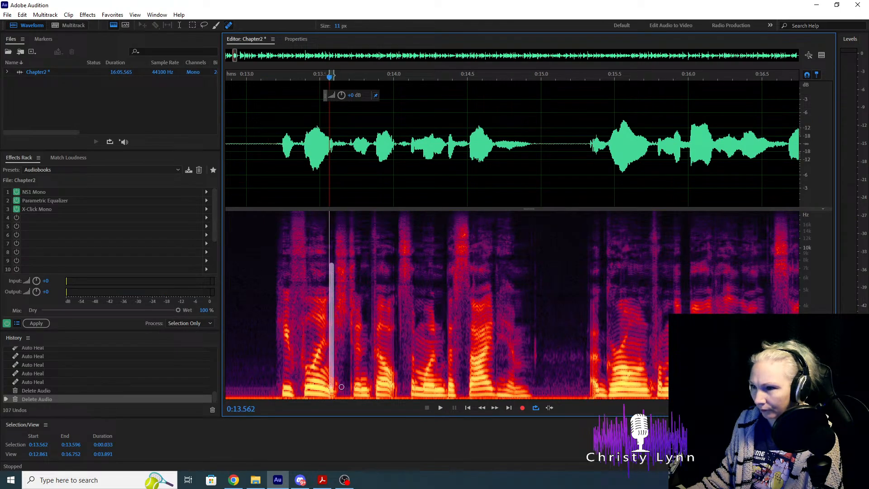
Play the repaired sentence from its start and heal another click at about 0:13.85 in the spectrogram.
click(269, 176)
key(space)
key(space)
scroll(362, 279, up, 3)
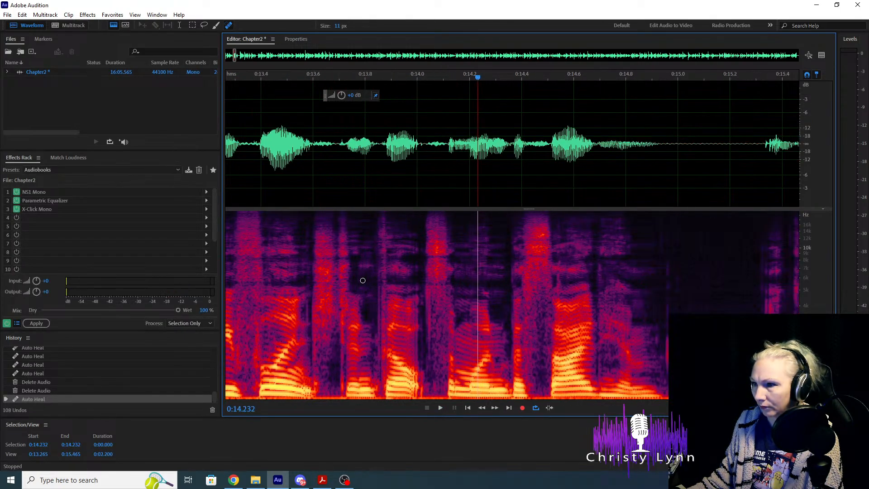
drag(382, 233, 375, 372)
scroll(374, 372, down, 4)
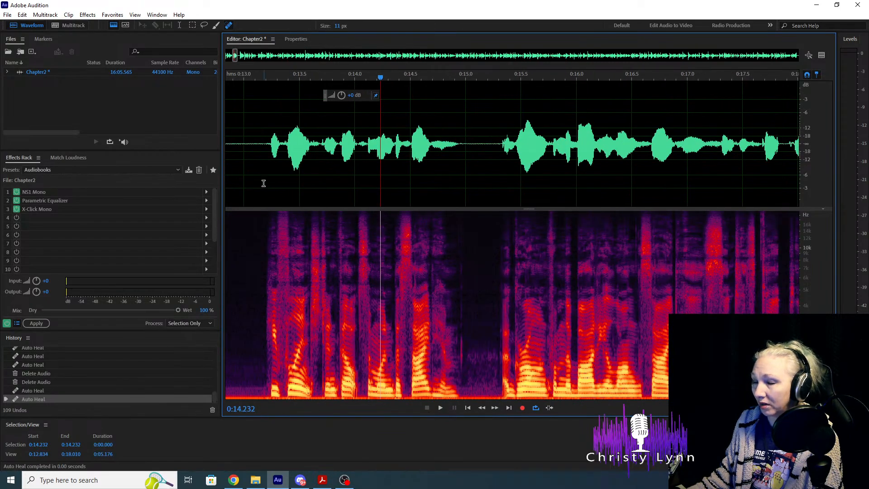
Select the entire Chapter2 file and apply the Audiobooks effects rack to it.
click(259, 182)
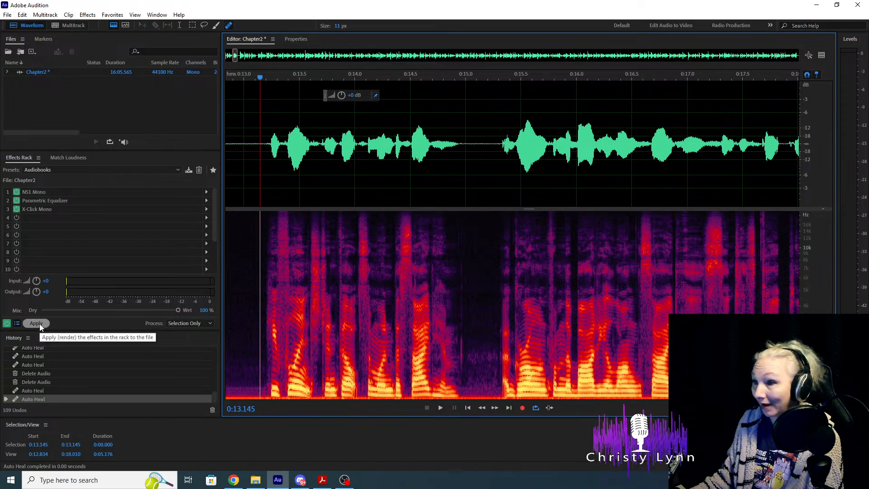
triple_click(233, 168)
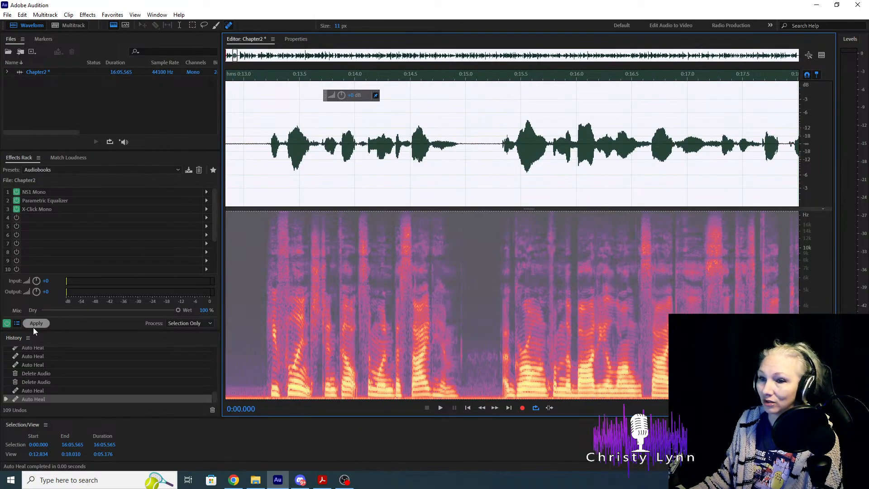
click(34, 324)
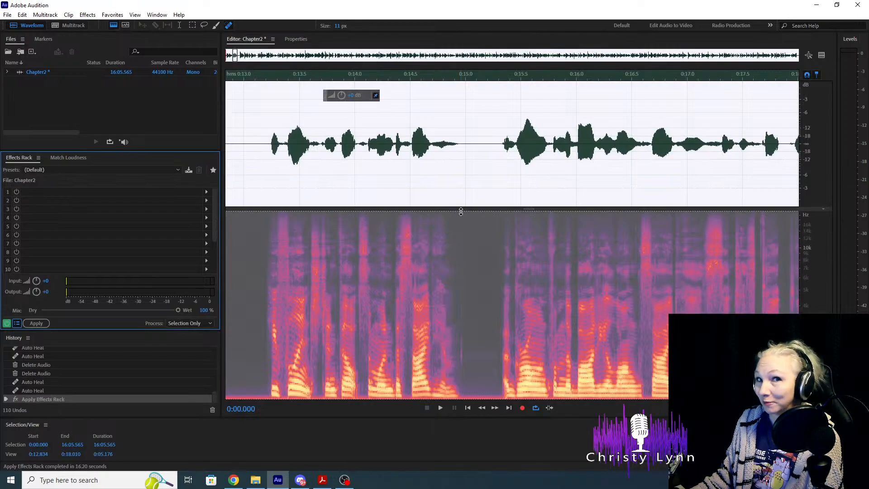
scroll(452, 265, down, 8)
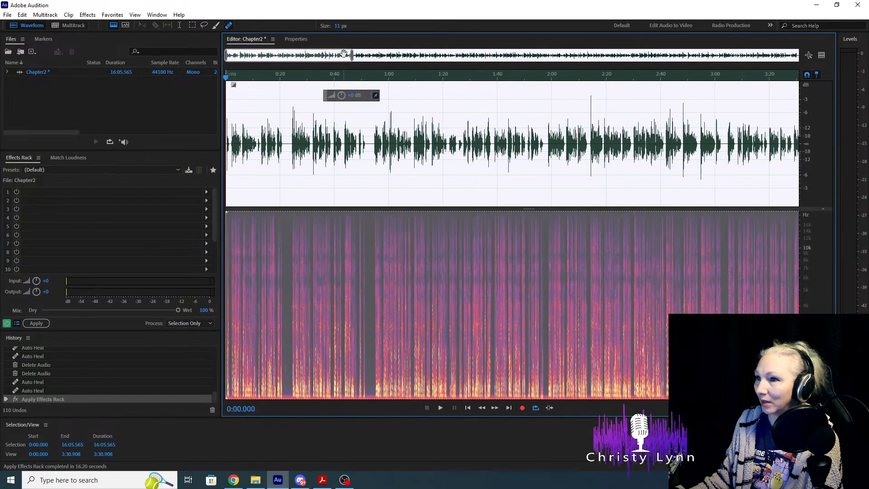
Play the processed Chapter2 file from its start to about 0:18.5 to check the sound.
drag(353, 62, 246, 76)
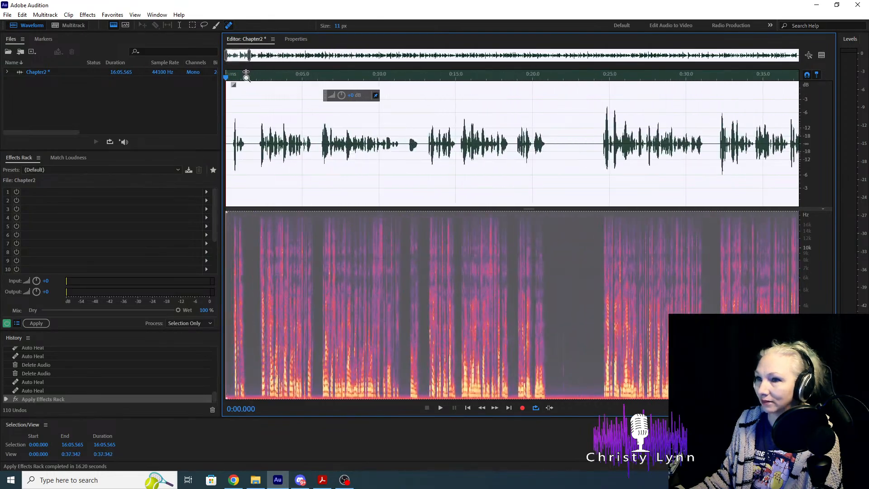
click(229, 141)
scroll(231, 141, up, 1)
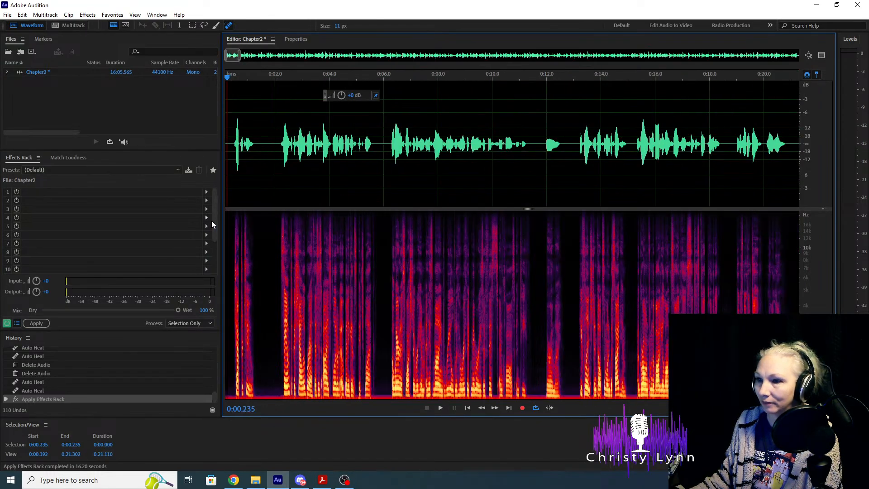
click(467, 408)
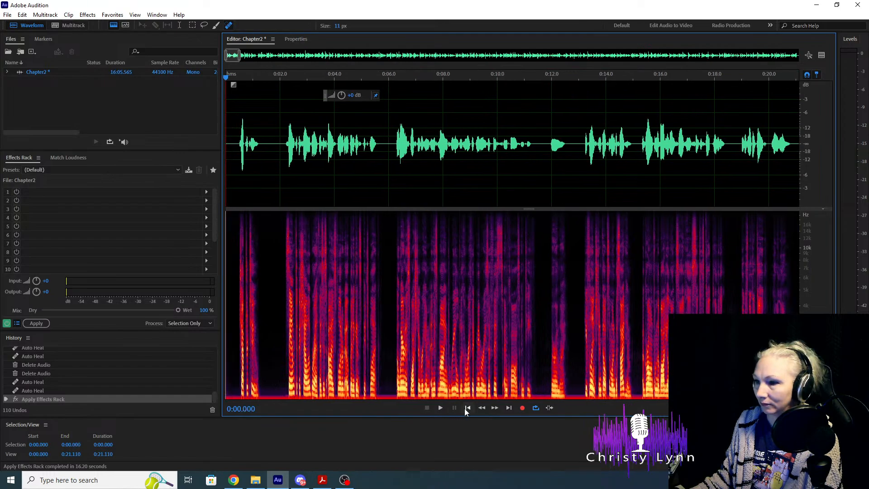
scroll(248, 264, up, 4)
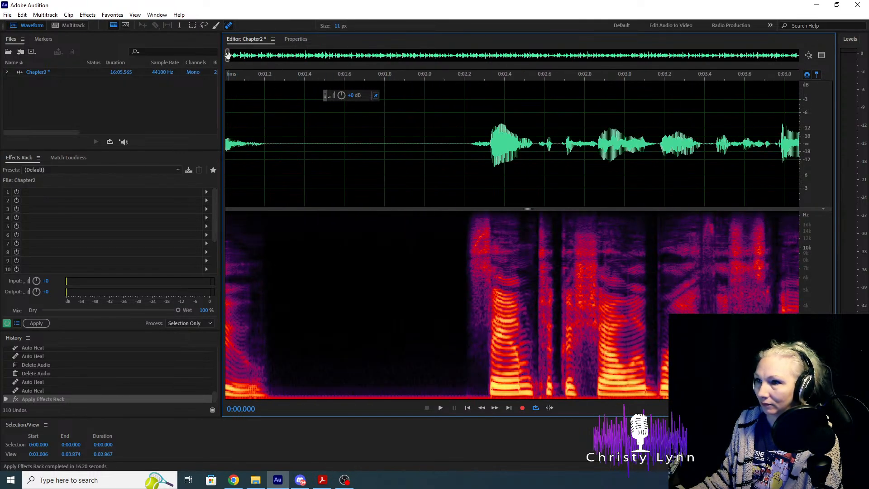
drag(227, 55, 210, 59)
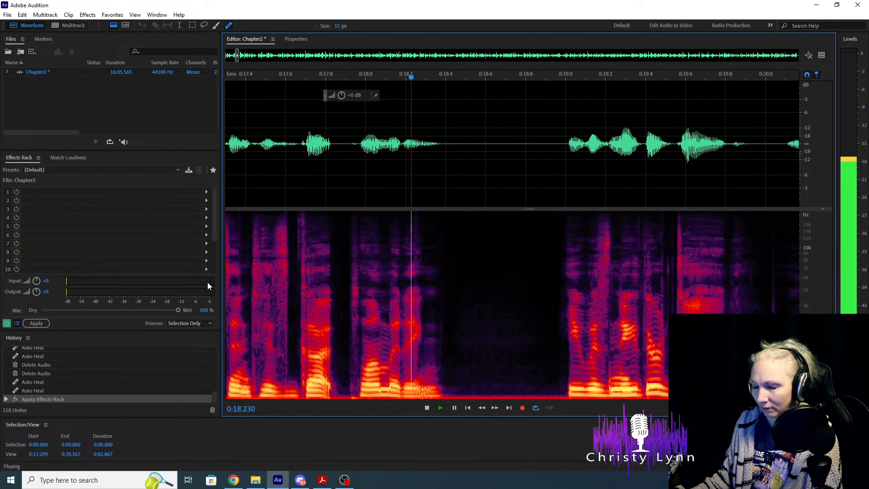
key(space)
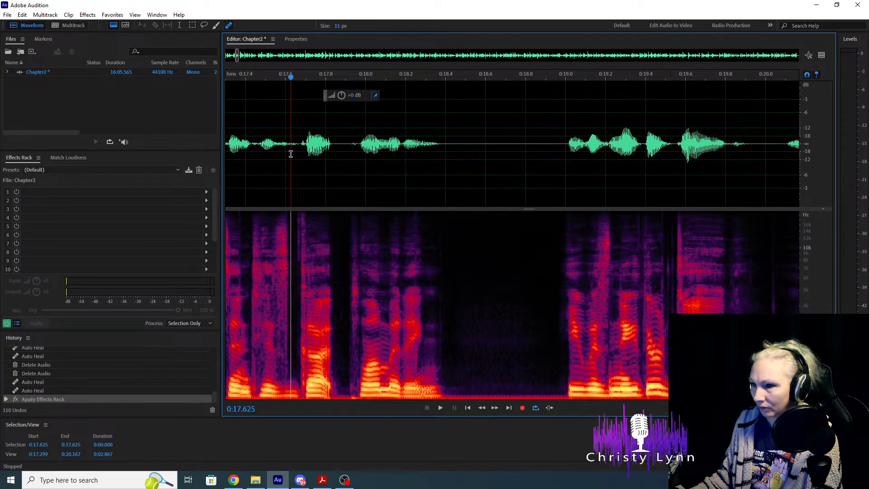
Replay the passage from about 0:17.625 and heal the click near 0:18.25 in the spectrogram.
key(space)
key(space)
scroll(398, 329, up, 3)
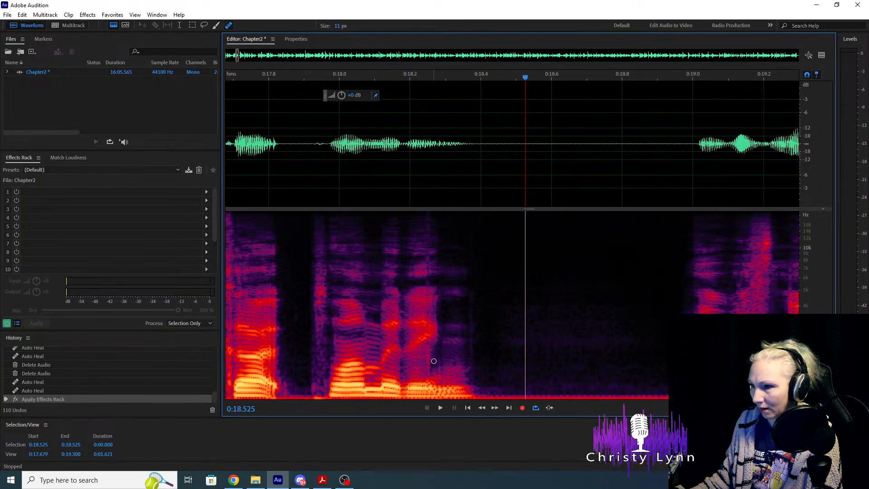
drag(427, 377, 427, 213)
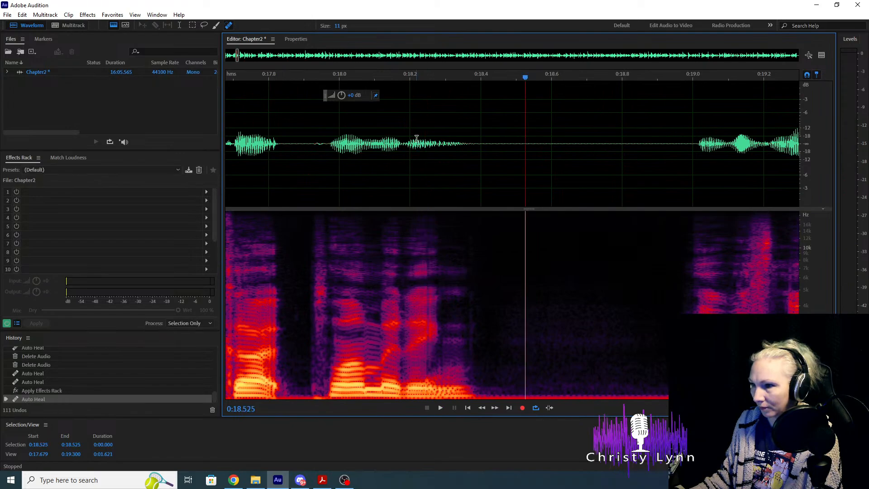
Play on from about 0:17.780 and shorten the long pause by deleting the silence from 0:21.110 to 0:24.529.
click(262, 164)
key(space)
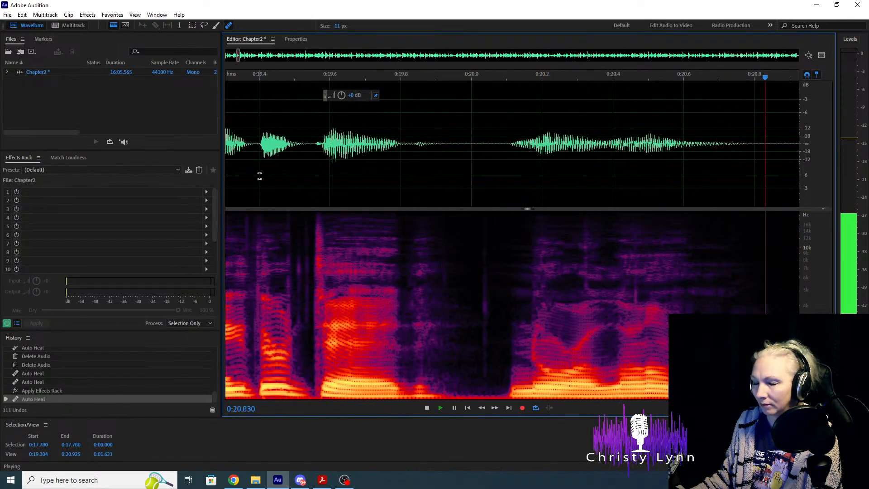
key(space)
scroll(395, 248, down, 5)
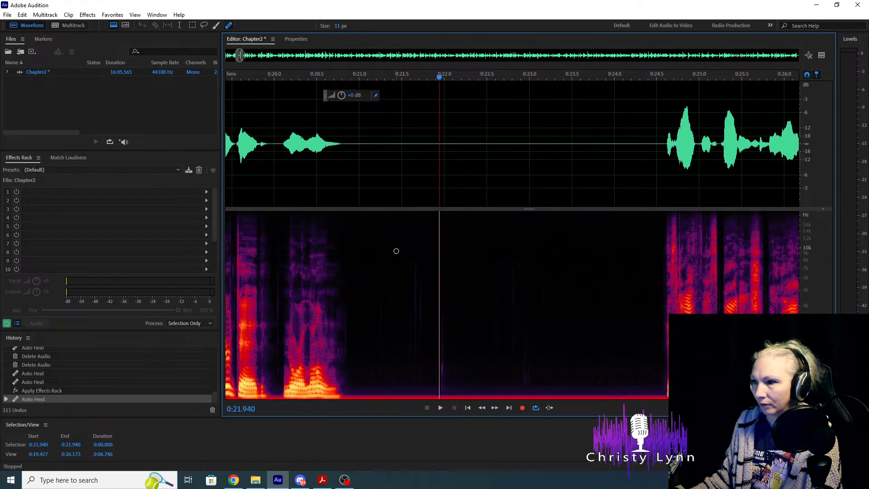
drag(380, 146, 543, 149)
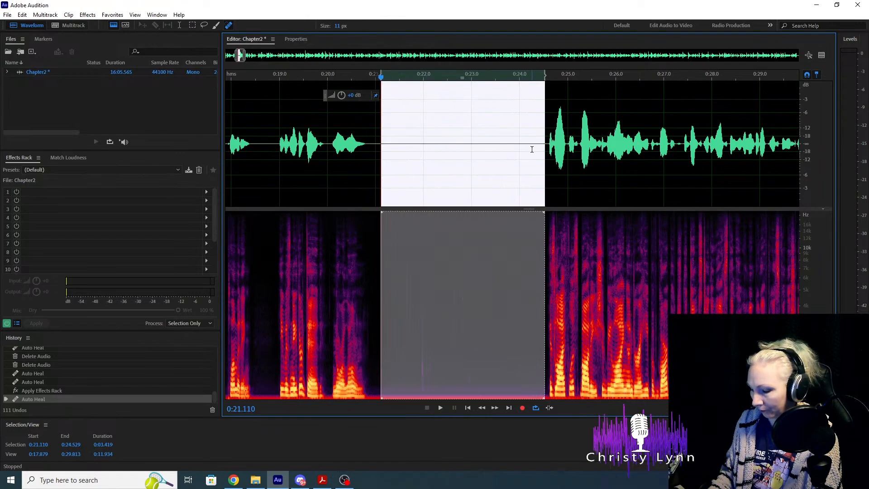
key(Delete)
Play across the shortened pause from about 0:19.094 and heal the click near 0:20.49 in the spectrogram.
key(space)
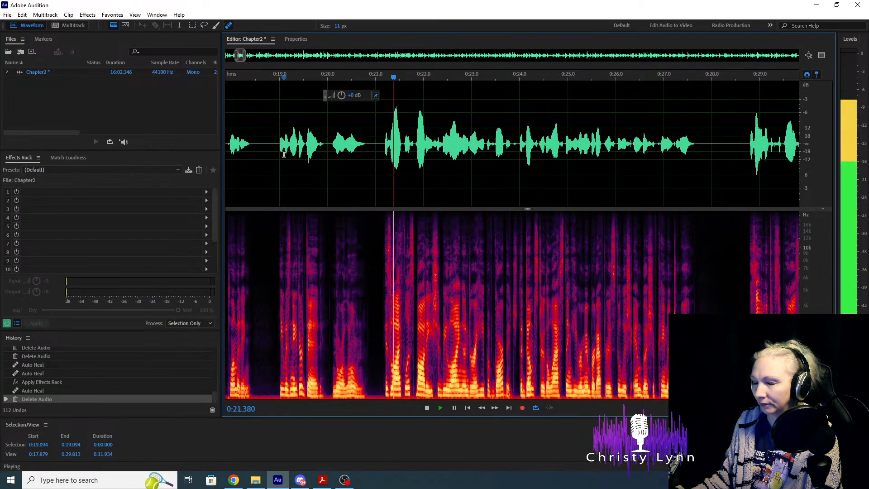
key(space)
scroll(313, 190, up, 3)
scroll(445, 306, up, 2)
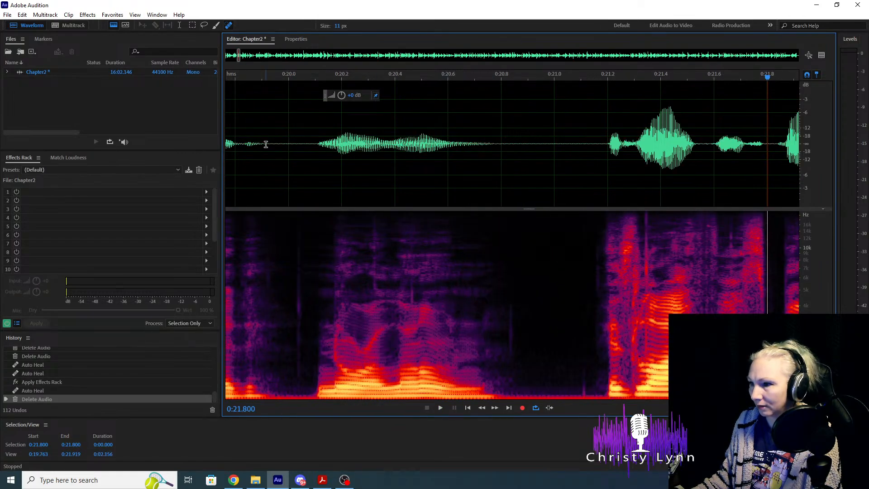
click(266, 144)
key(space)
key(space)
scroll(396, 328, up, 3)
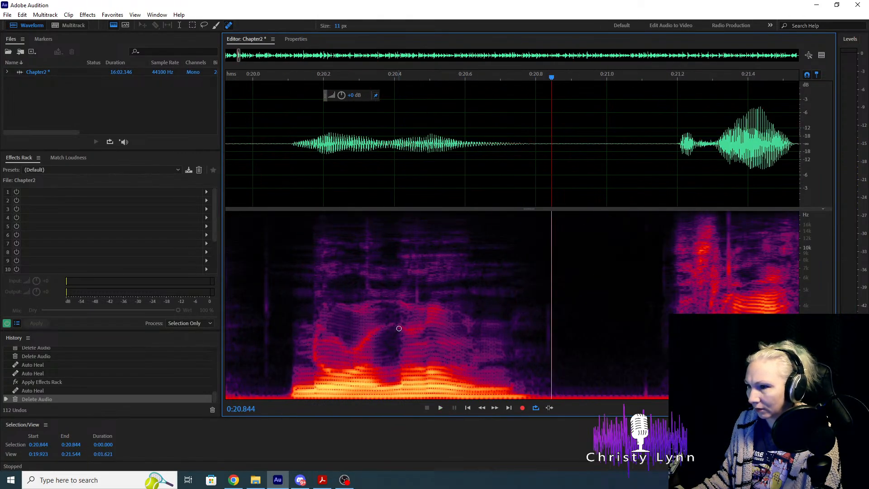
drag(428, 236, 429, 308)
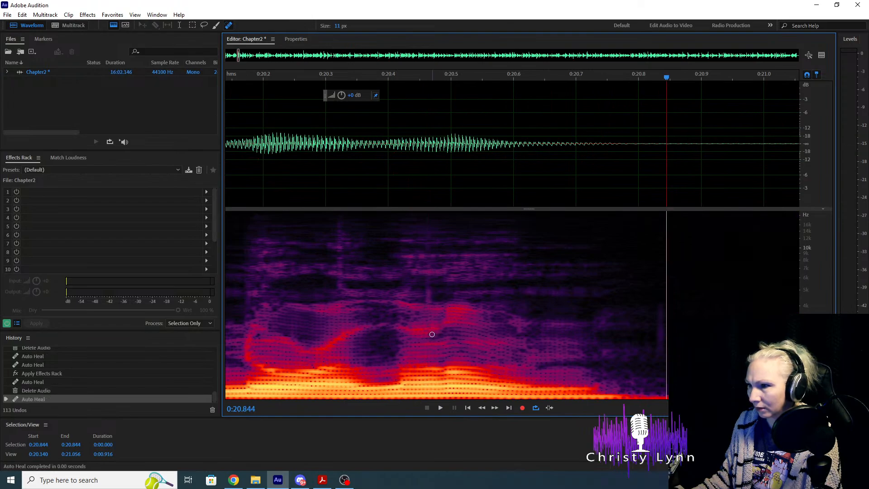
Slightly adjust the amplitude between 0:20.487 and 0:20.532 and play the passage from about 0:20.016.
scroll(408, 295, down, 2)
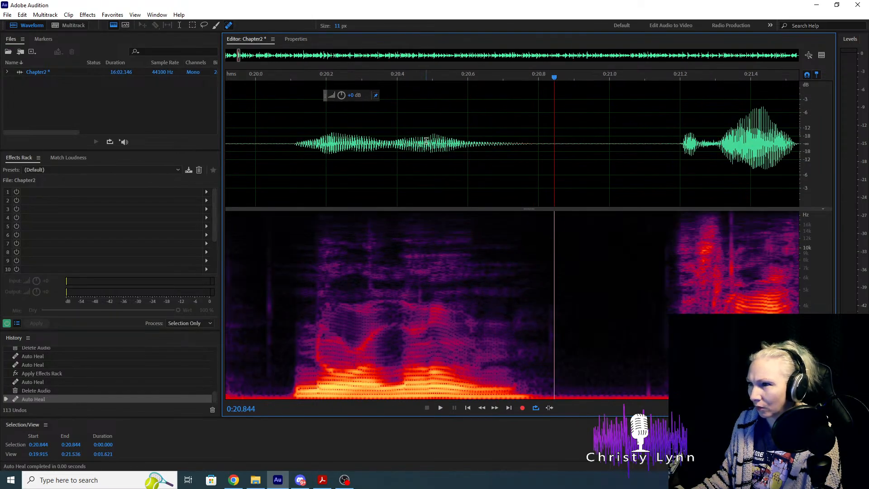
drag(428, 139, 443, 141)
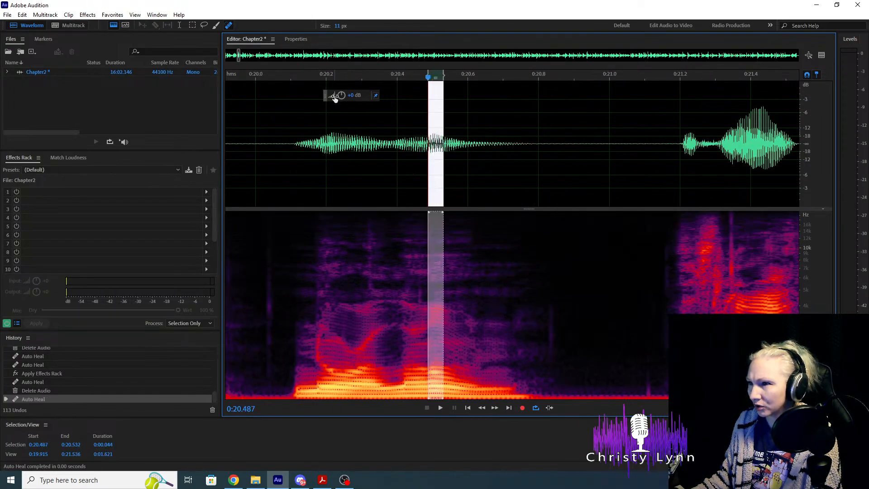
drag(334, 95, 333, 94)
click(262, 141)
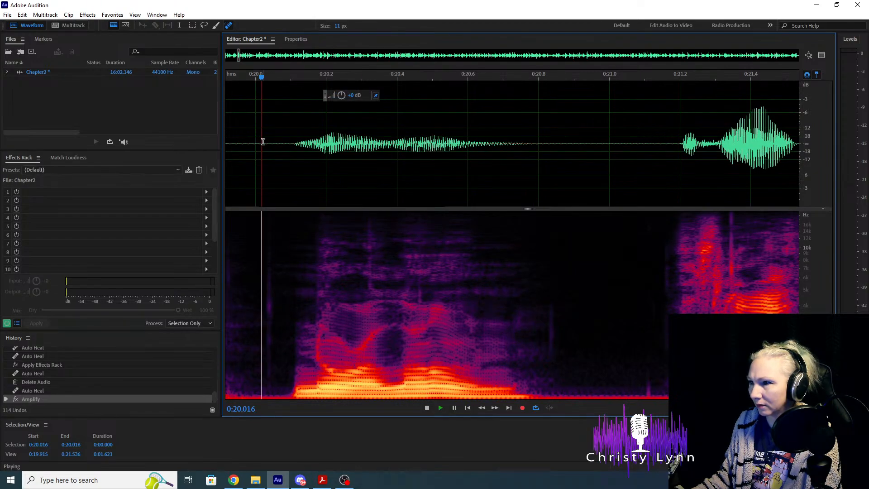
key(space)
scroll(262, 141, down, 3)
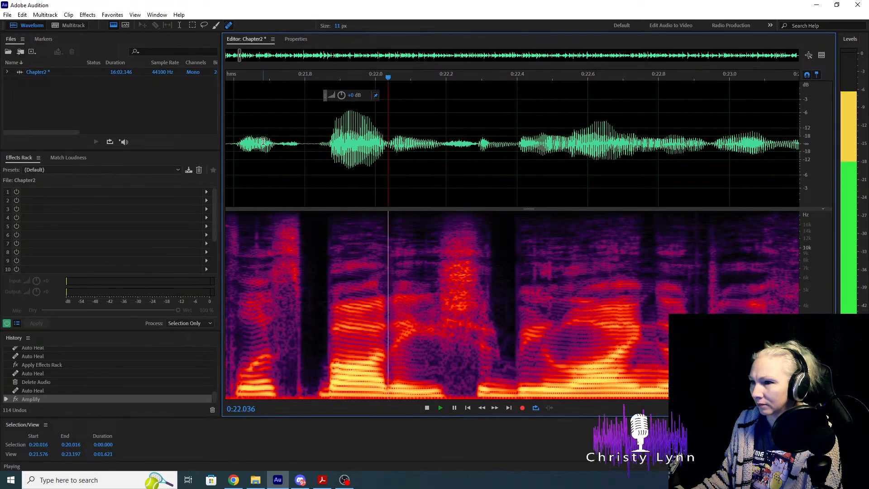
key(space)
Heal the click between 0:21.337 and 0:21.351 in the spectrogram and play back the repaired spot.
scroll(375, 267, up, 3)
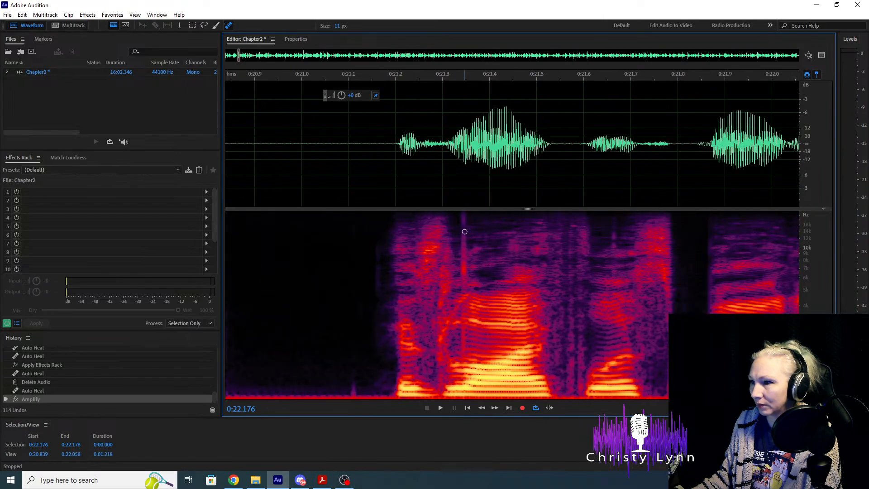
scroll(463, 217, down, 1)
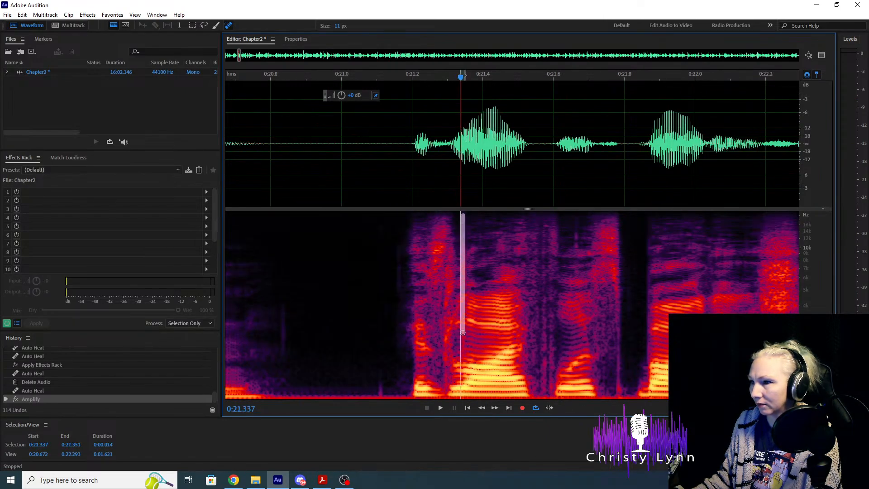
key(ctrl+u)
click(353, 186)
key(space)
key(space)
scroll(353, 186, down, 1)
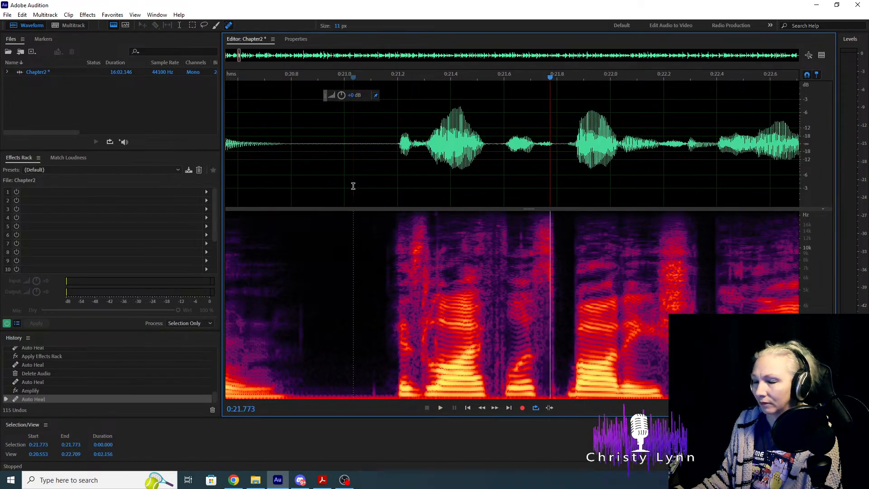
Replay the start of the sentence after the pause and heal the noise near 0:21.29 with two strokes over the spectrogram.
scroll(353, 186, down, 1)
click(335, 165)
key(space)
key(space)
scroll(351, 273, up, 3)
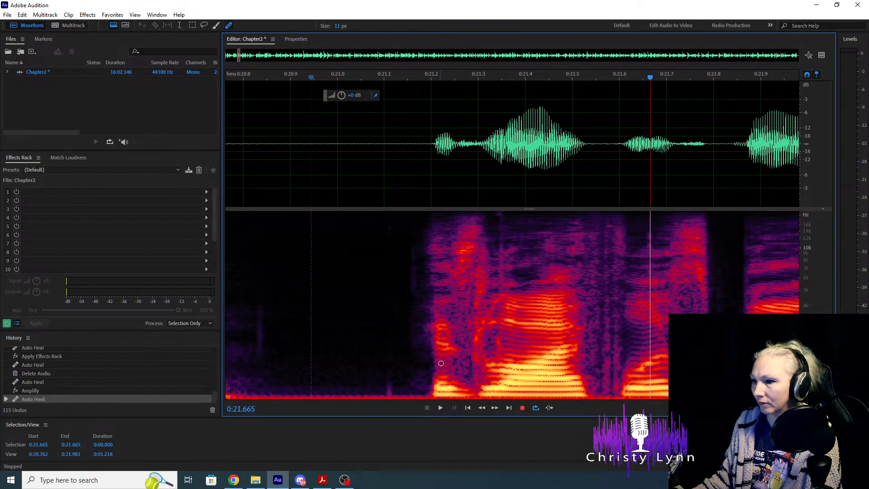
drag(475, 362, 475, 215)
drag(478, 362, 477, 215)
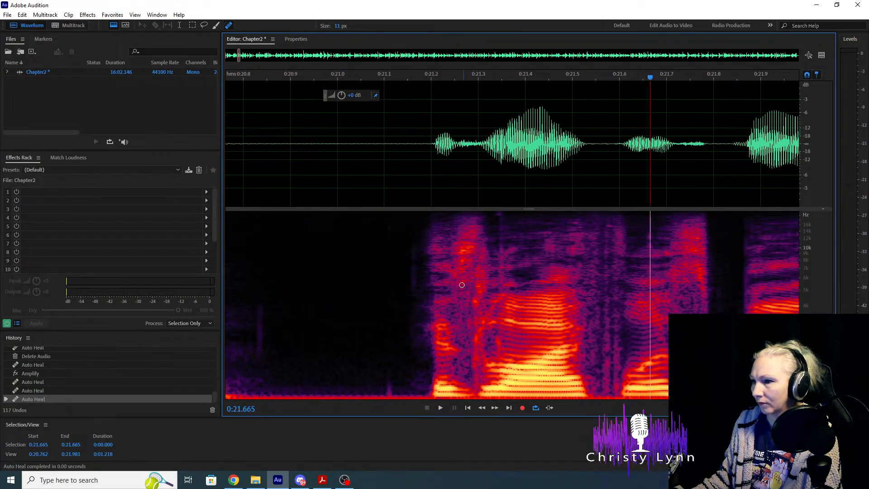
Replay the repaired sentence up to about 0:22.09 and heal the upper and middle frequencies near 0:21.29 once more.
click(336, 172)
key(space)
key(space)
scroll(425, 186, down, 2)
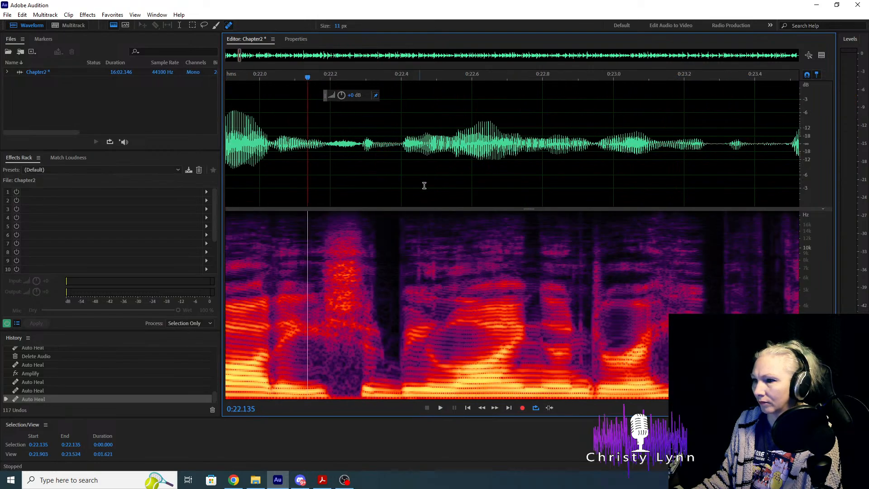
scroll(539, 193, down, 2)
click(414, 160)
key(space)
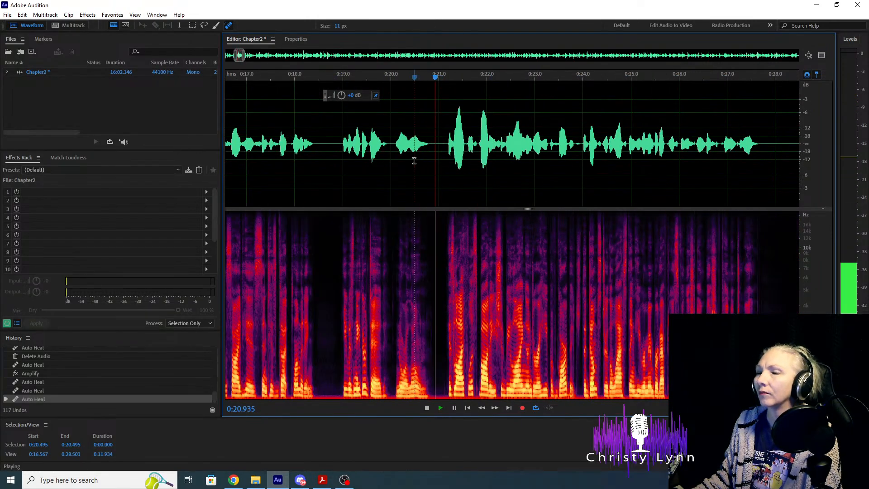
scroll(417, 171, up, 2)
key(space)
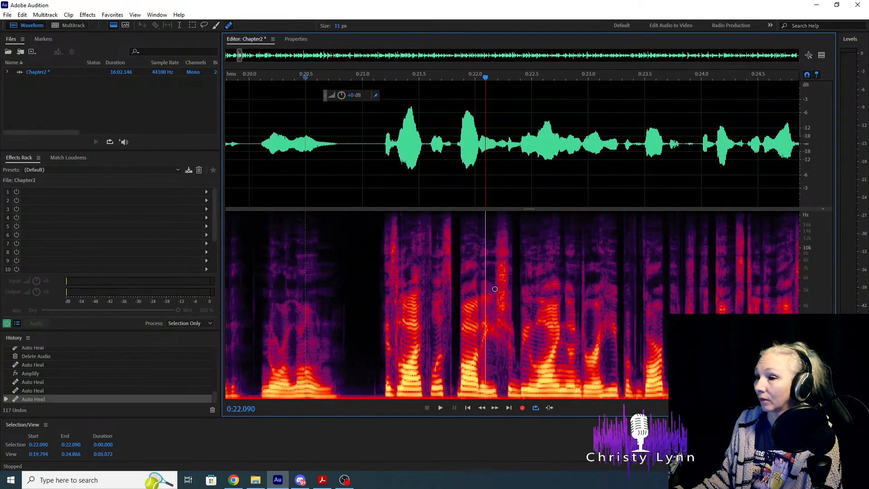
scroll(384, 322, up, 1)
scroll(435, 269, up, 1)
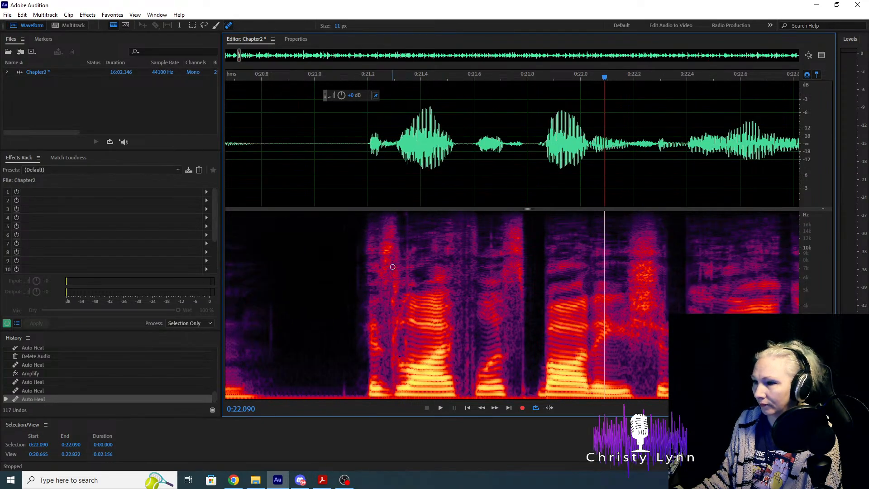
scroll(392, 266, down, 2)
drag(392, 258, 393, 342)
Replay from about 0:20.7 and heal the lower-frequency noise between 0:21.280 and 0:21.313 and near 0:21.33.
click(310, 171)
key(space)
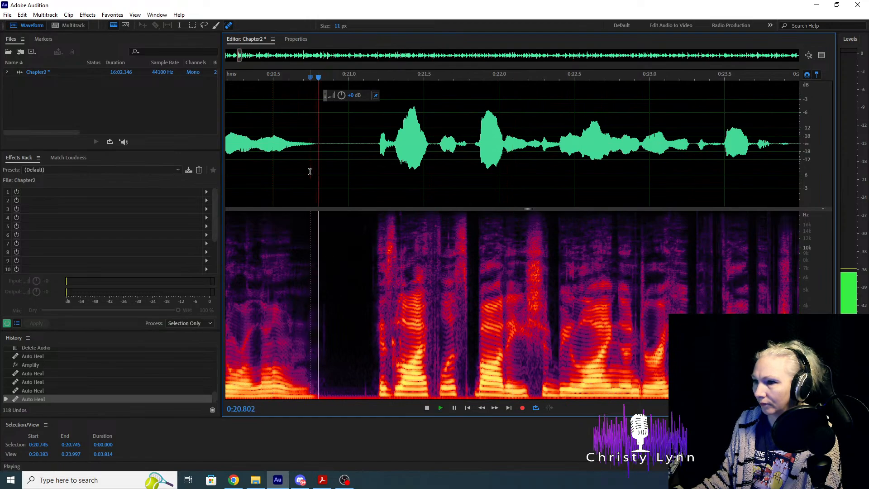
key(space)
drag(393, 340, 392, 378)
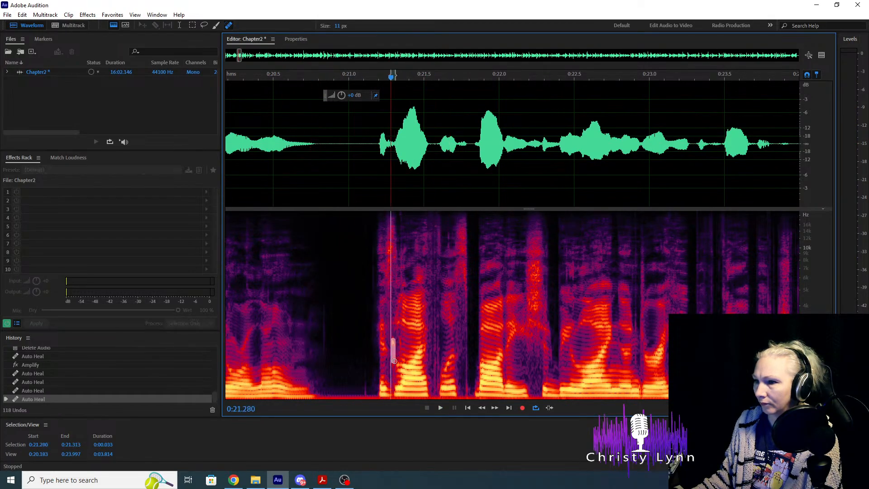
click(300, 192)
key(space)
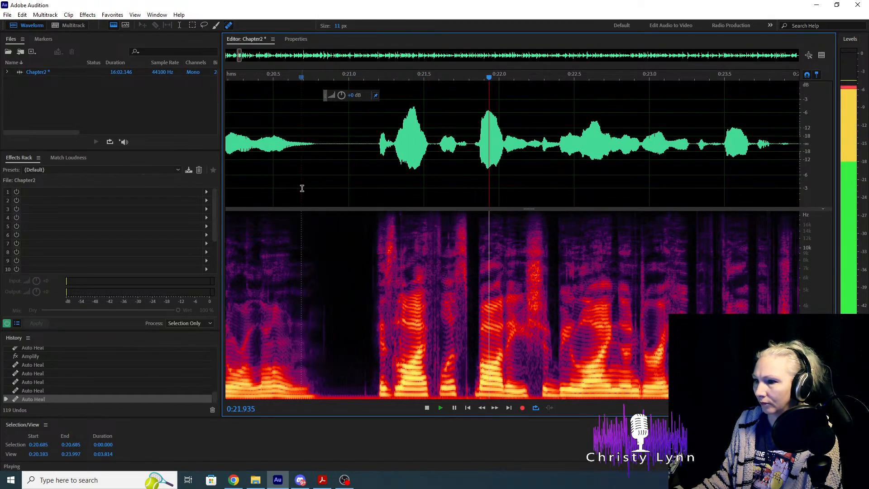
key(space)
drag(398, 348, 399, 328)
Play on from 0:20.923 to about 0:29.388 and tighten the pause by deleting about 0.39 s of silence starting at 0:28.344.
click(336, 199)
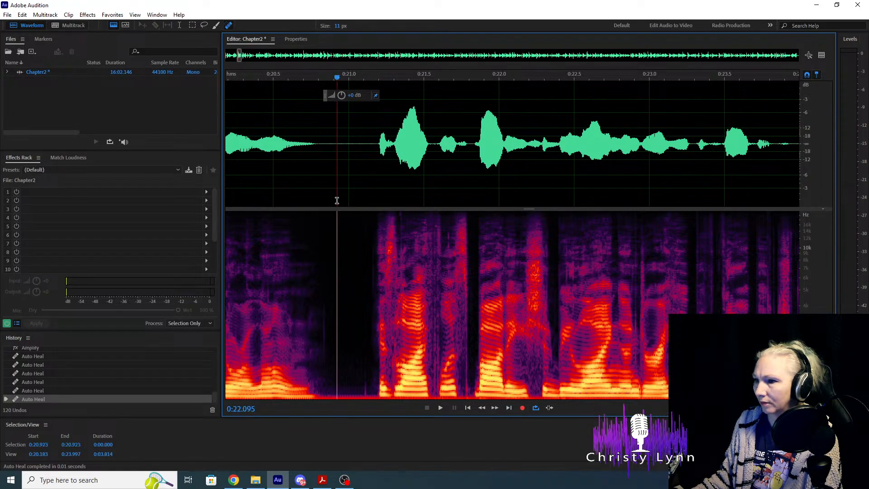
key(space)
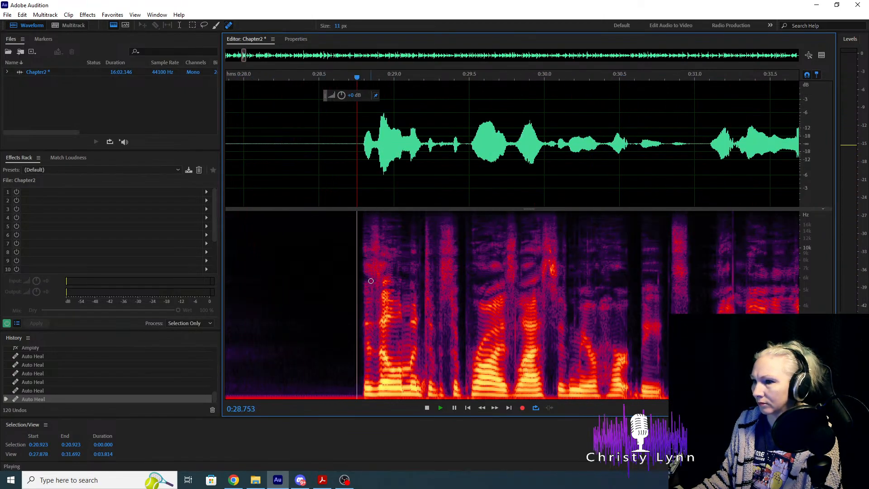
click(450, 227)
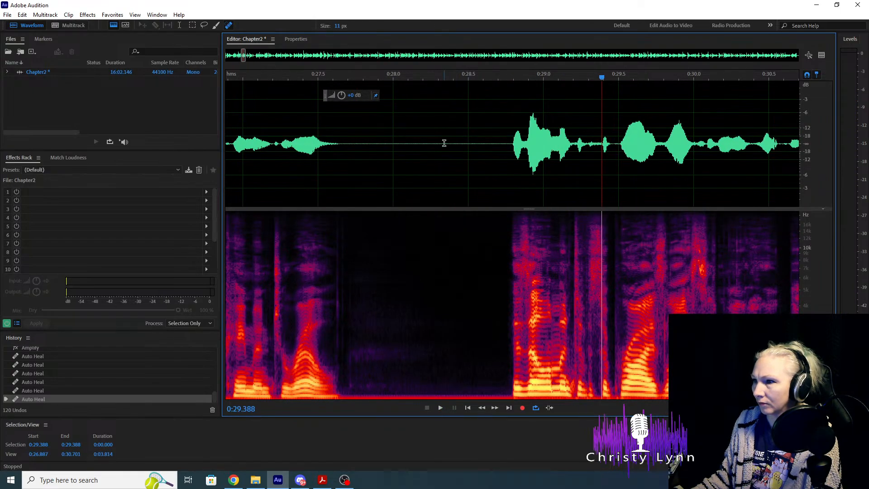
drag(444, 143, 502, 152)
key(Delete)
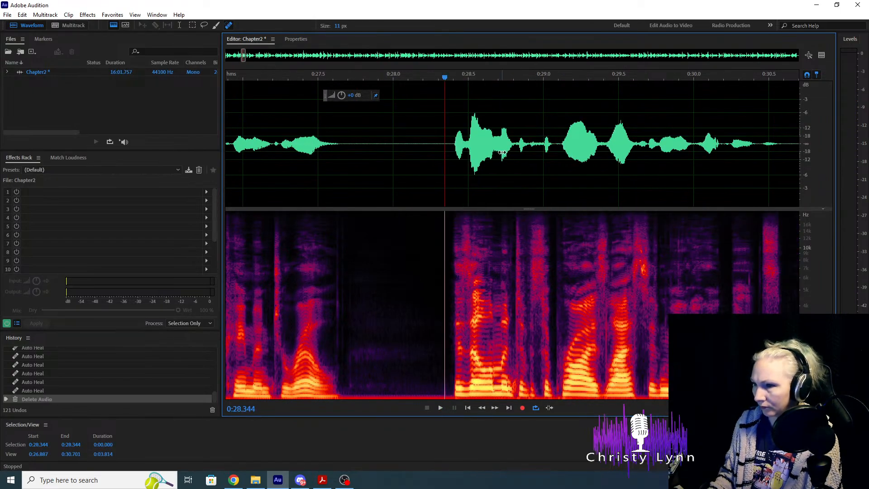
Replay the pause from 0:26.661 and tighten it by deleting about 0.2 s of silence starting at 0:28.208.
scroll(505, 158, down, 3)
click(371, 141)
key(space)
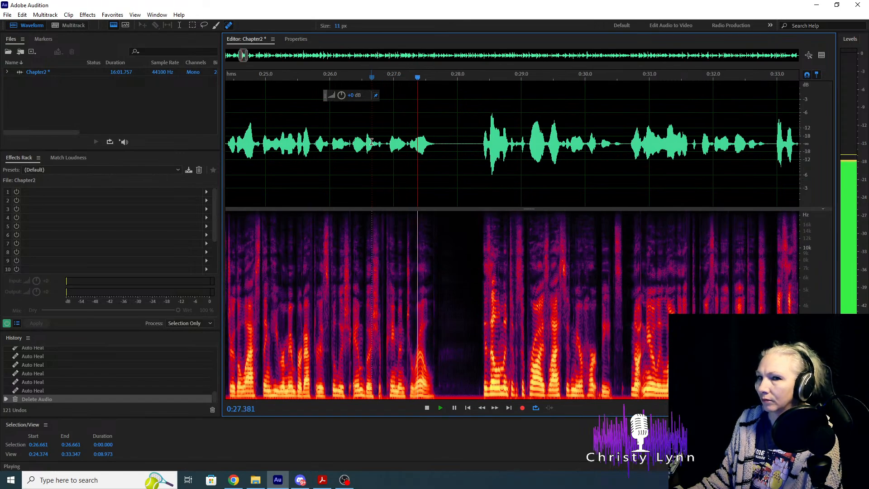
key(space)
scroll(460, 194, up, 3)
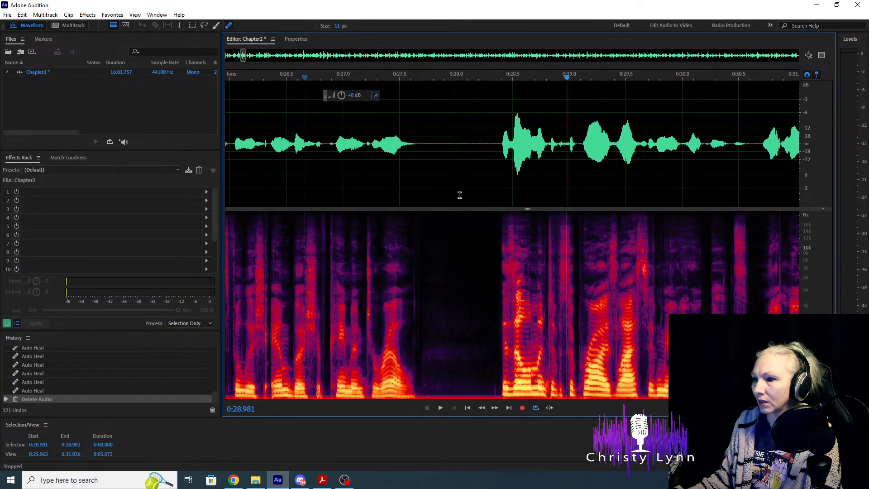
drag(515, 144, 481, 143)
key(Delete)
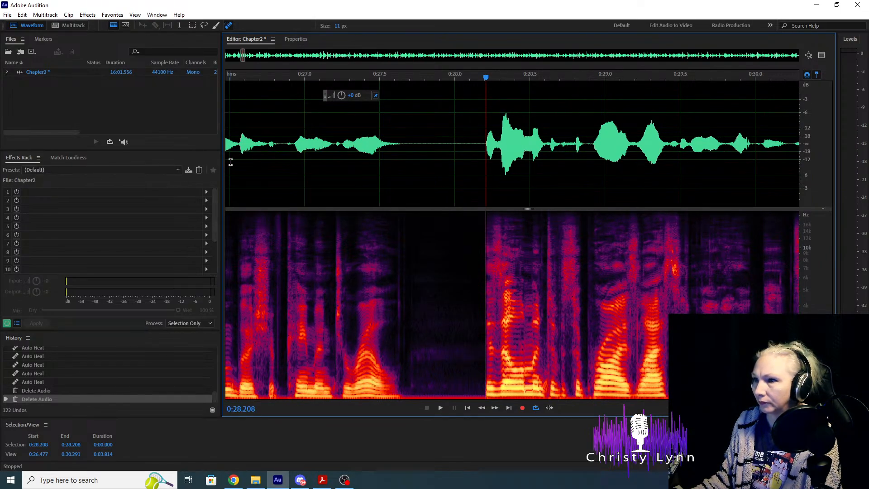
Listen to the tightened pause and the following sentence from 0:26.540 to 0:34.586.
click(234, 162)
key(space)
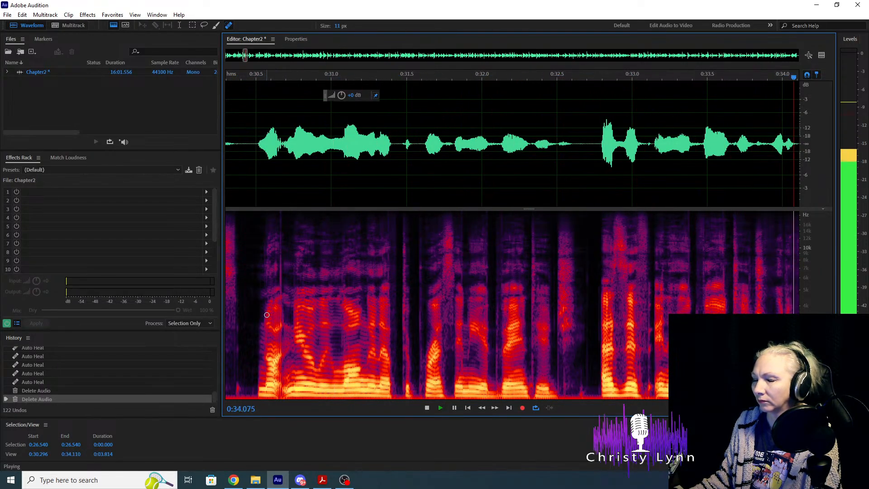
key(space)
key(minus)
scroll(354, 300, up, 5)
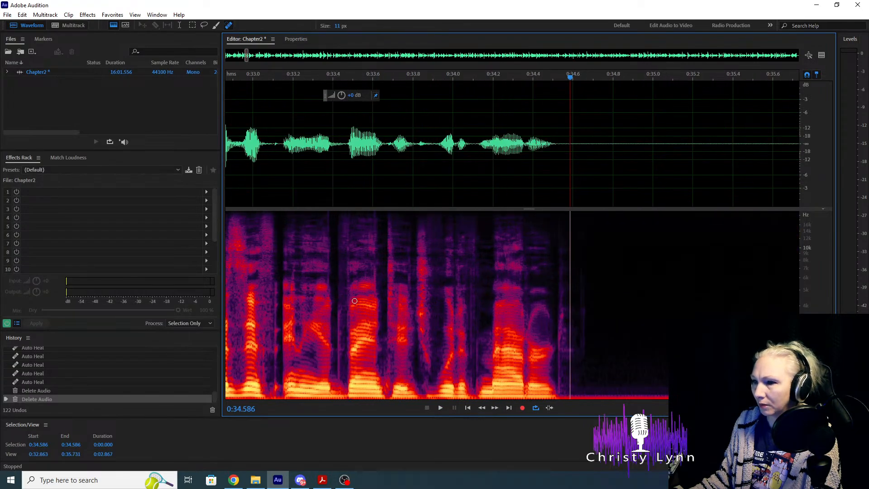
scroll(611, 231, down, 6)
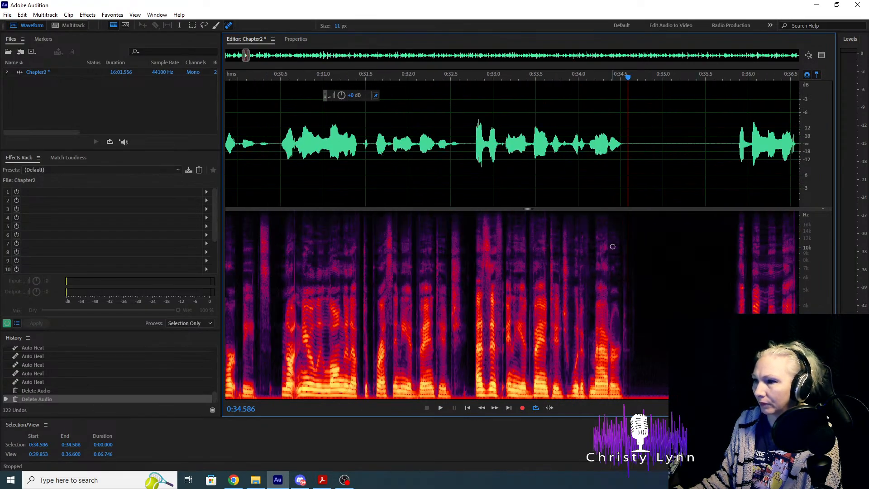
Replay from 0:28.140 to 0:30.250, then heal the spot near 0:30.37 and the vertical noise near 0:29.69.
key(space)
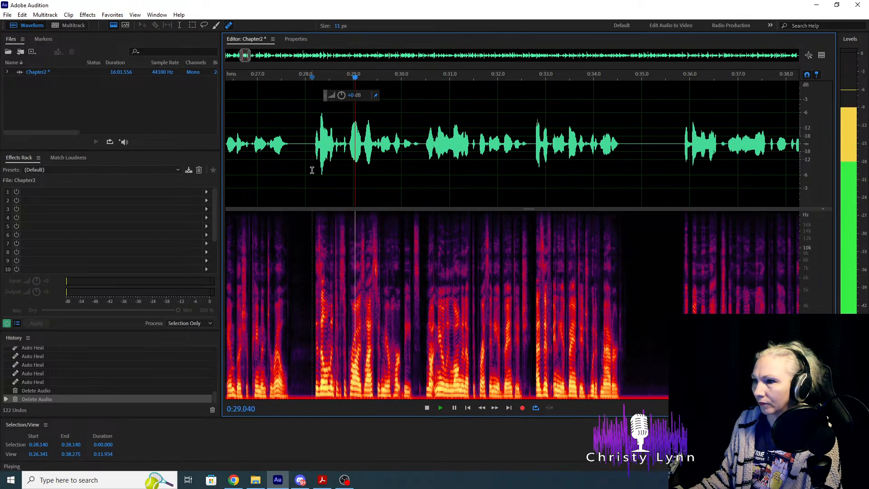
key(space)
scroll(407, 273, up, 7)
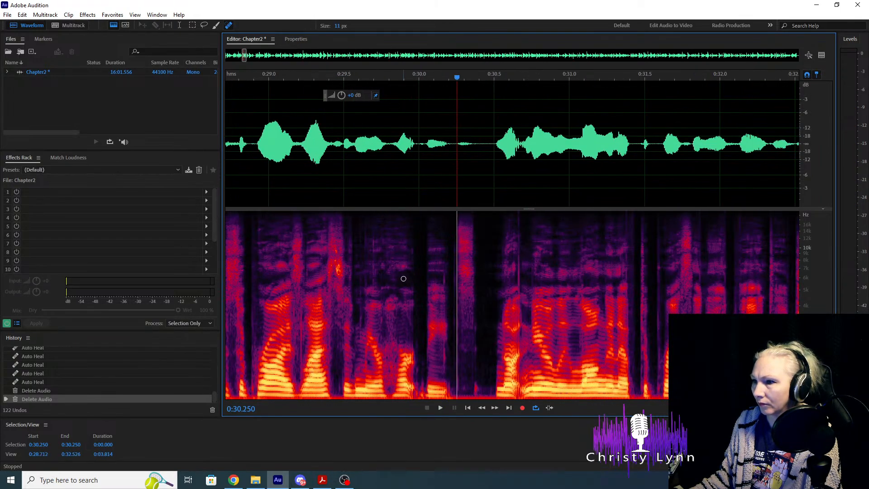
click(475, 273)
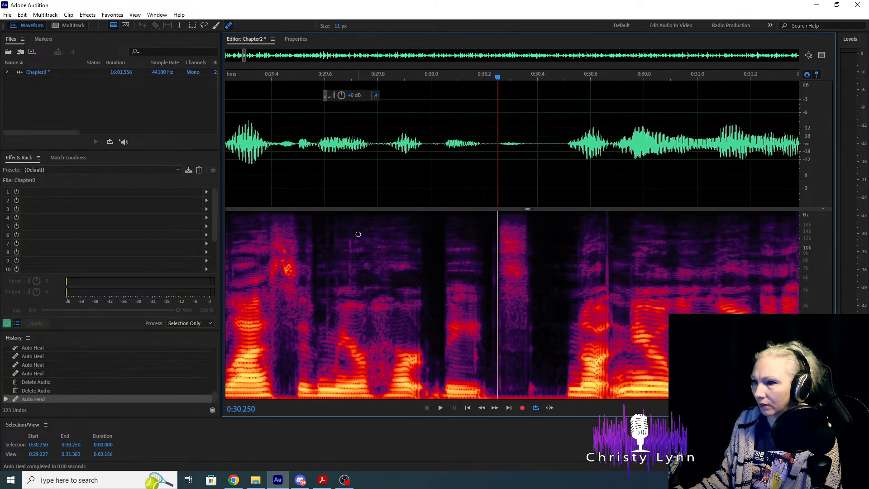
drag(349, 230, 350, 382)
Replay the repaired phrase from 0:29.275 and again from about 0:30.03, then heal the lower-to-middle-frequency noise near 0:30.16.
scroll(265, 206, down, 1)
click(245, 168)
key(space)
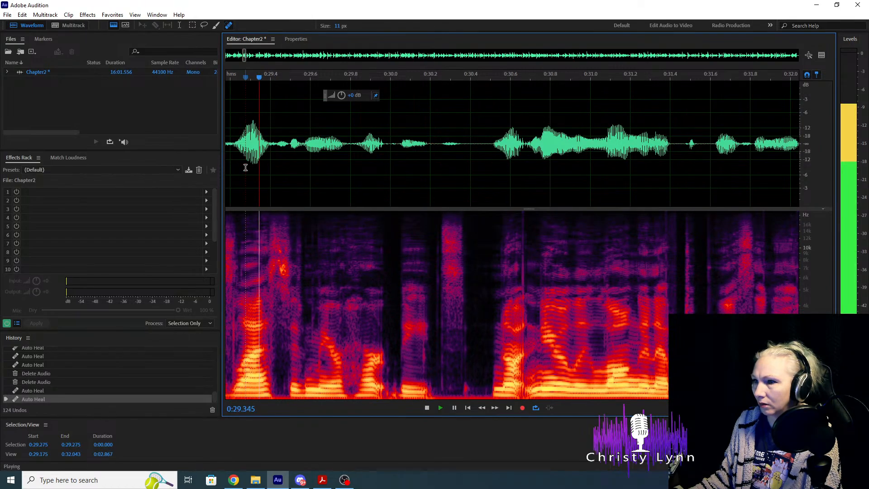
key(space)
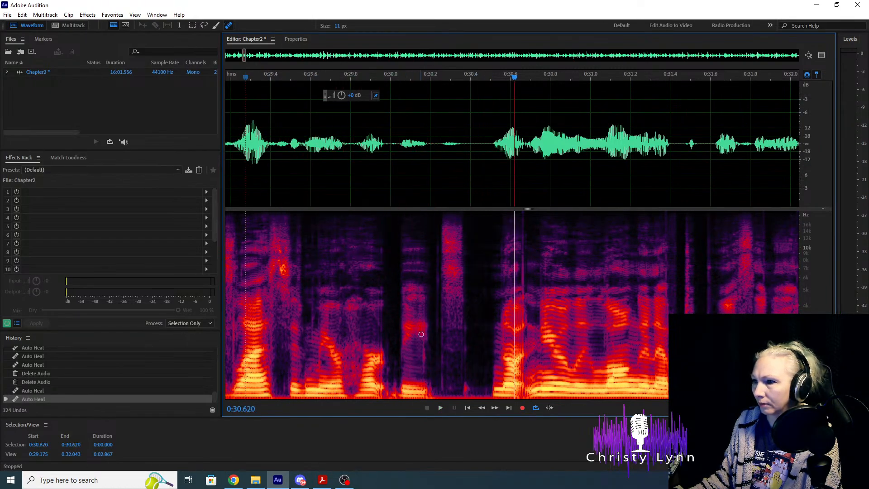
click(397, 141)
key(space)
key(space)
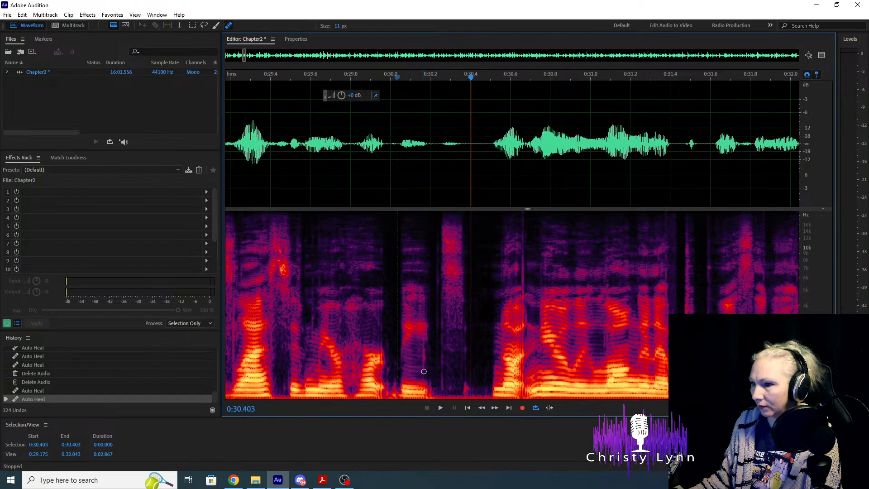
drag(423, 371, 423, 326)
Replay from 0:29.400 to 0:30.930 and heal the vertical click line across the spectrogram near 0:30.66.
key(space)
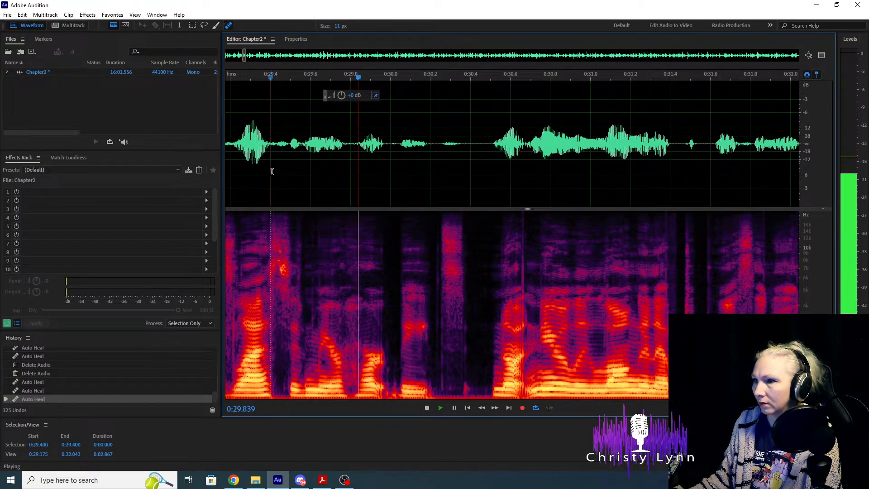
key(space)
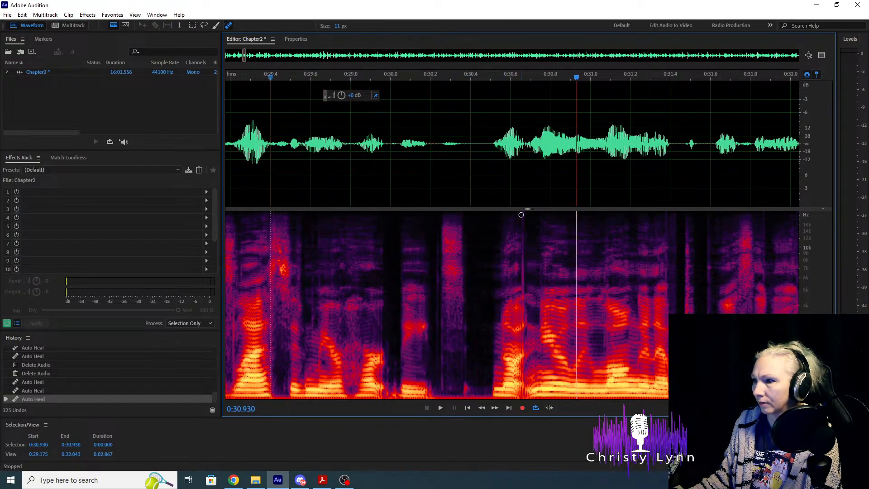
drag(522, 214, 523, 389)
Play from 0:29.730 to 0:32.400, then heal the vertical noise near 0:32.04 and the small spot near 0:31.87.
click(337, 144)
key(space)
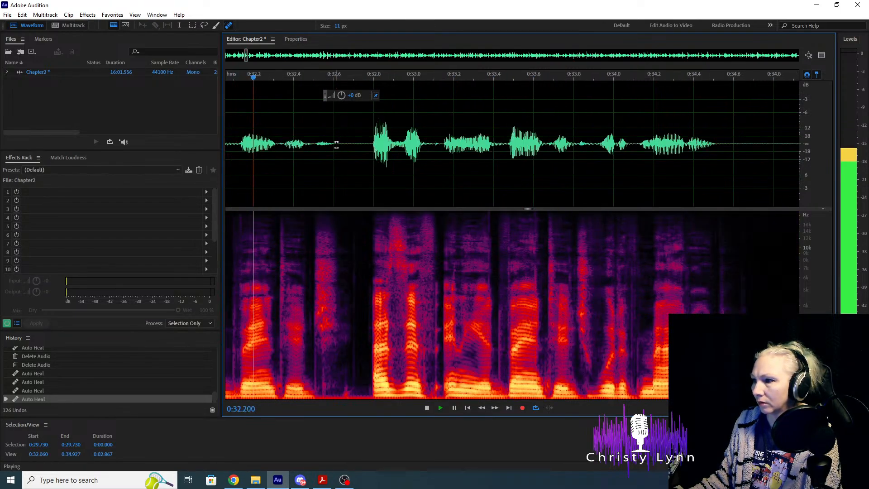
key(space)
scroll(391, 260, up, 2)
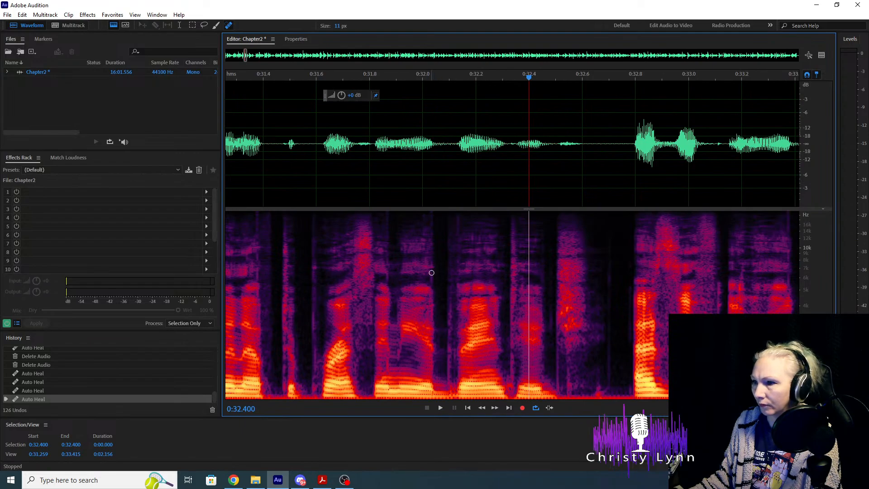
drag(433, 212, 433, 382)
drag(388, 281, 388, 285)
Replay from 0:31.422 to 0:32.367 and heal the noise near 0:31.87 with one stroke up through the frequencies.
click(269, 172)
key(space)
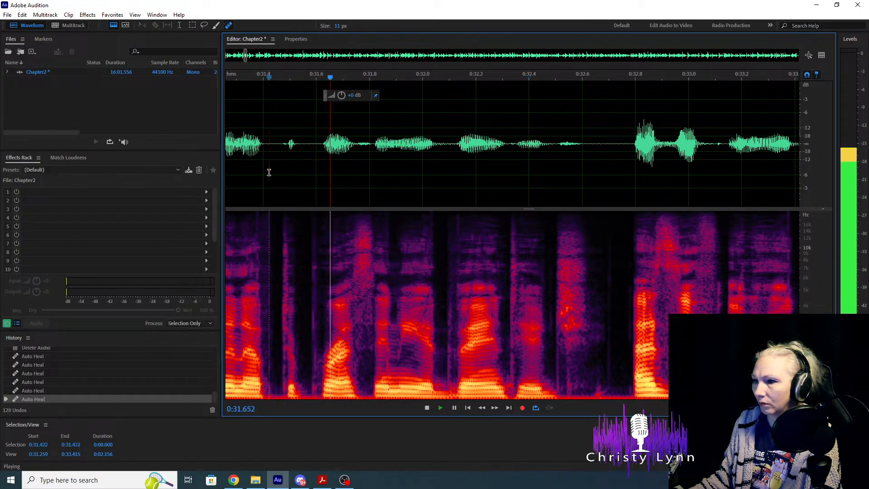
key(space)
drag(387, 375, 387, 212)
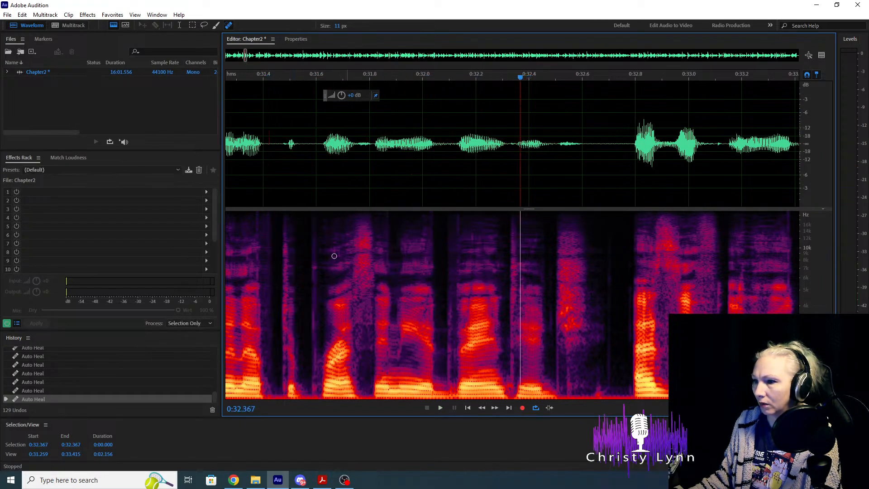
Play on to 0:34.069 and heal the small noise spots near 0:33.2 and 0:33.38.
key(space)
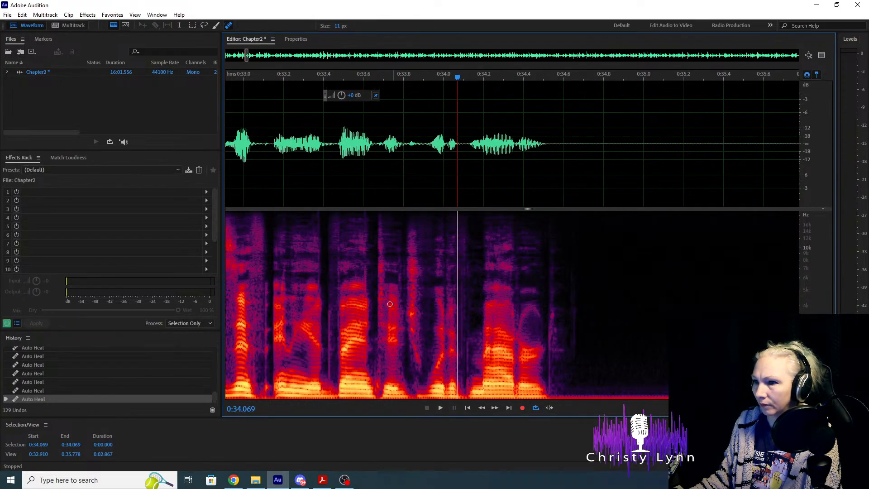
key(space)
drag(283, 278, 283, 278)
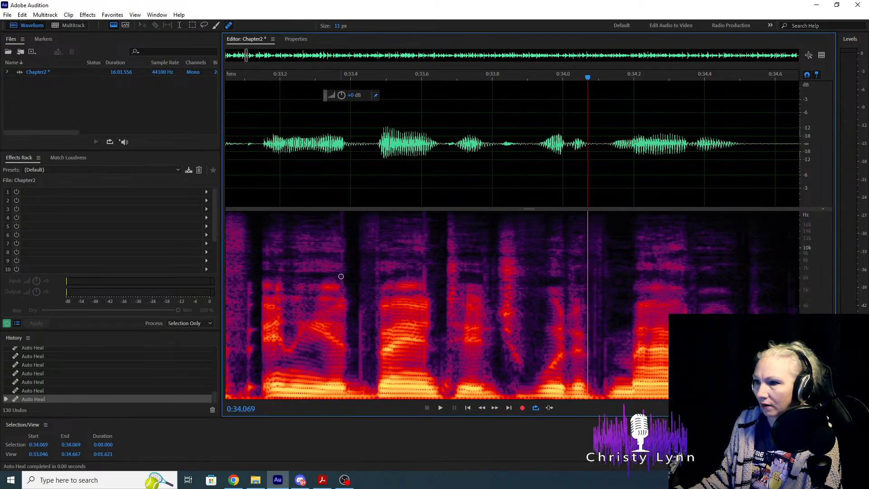
click(342, 276)
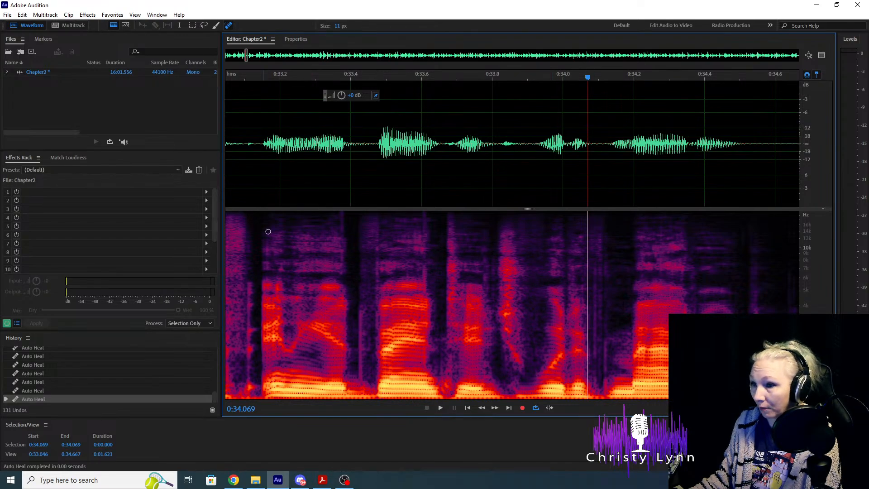
Replay up to 0:34.008 and heal the spots near 0:33.47, between 0:33.57 and 0:33.61, and near 0:33.78.
key(space)
key(space)
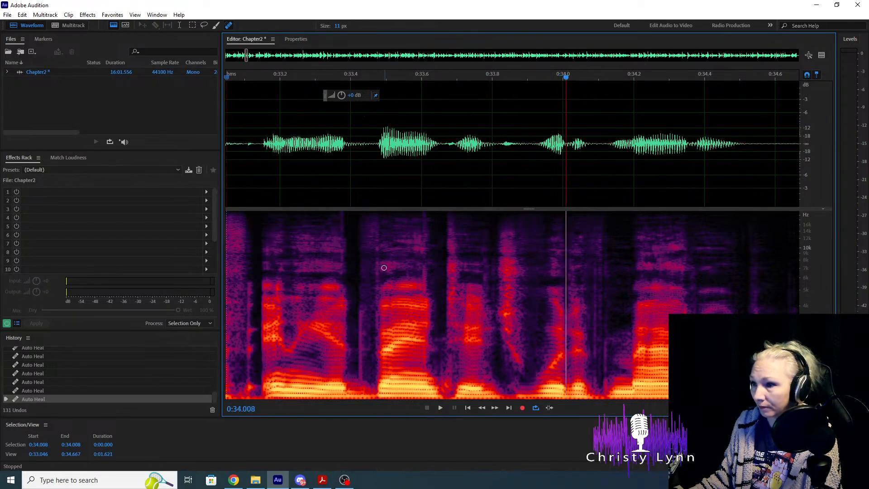
drag(425, 273, 410, 270)
click(426, 271)
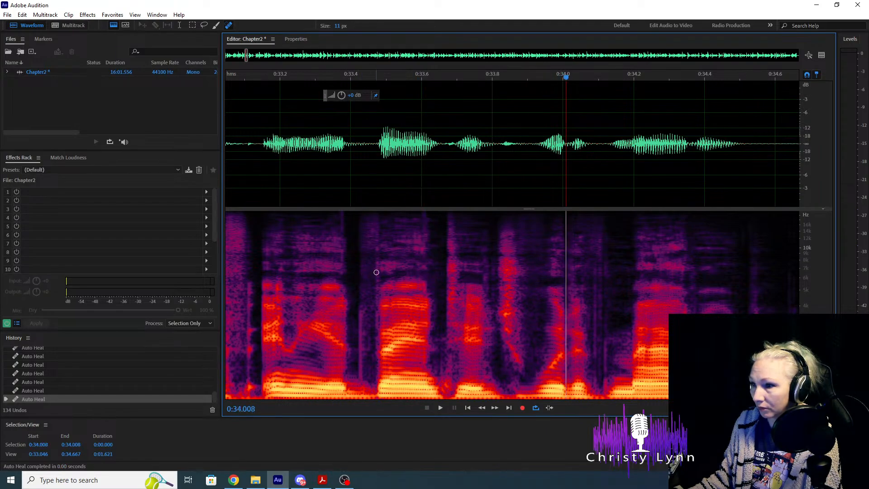
click(376, 272)
click(484, 276)
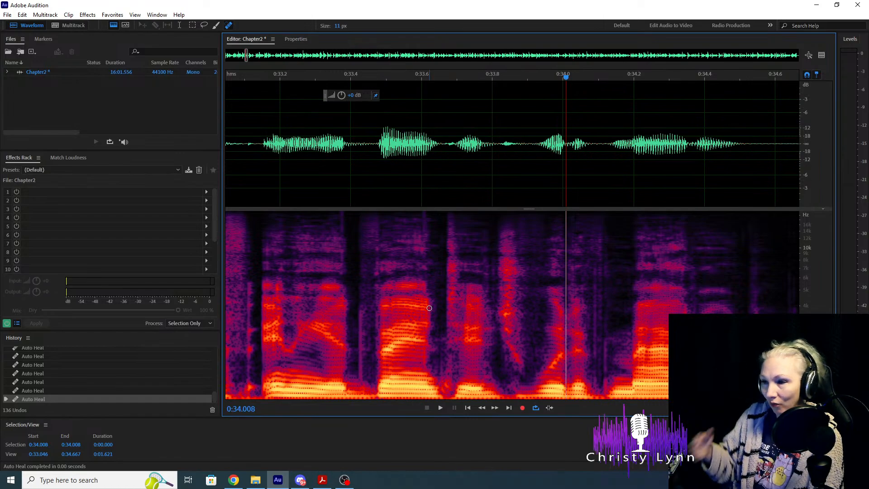
Replay the repaired words from 0:33.104 and from 0:33.157, then heal the vertical noise near 0:33.68.
click(247, 147)
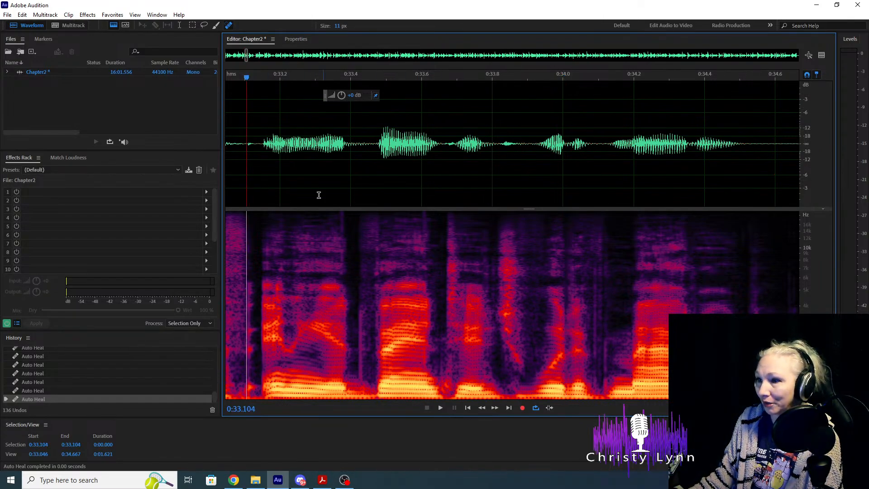
key(space)
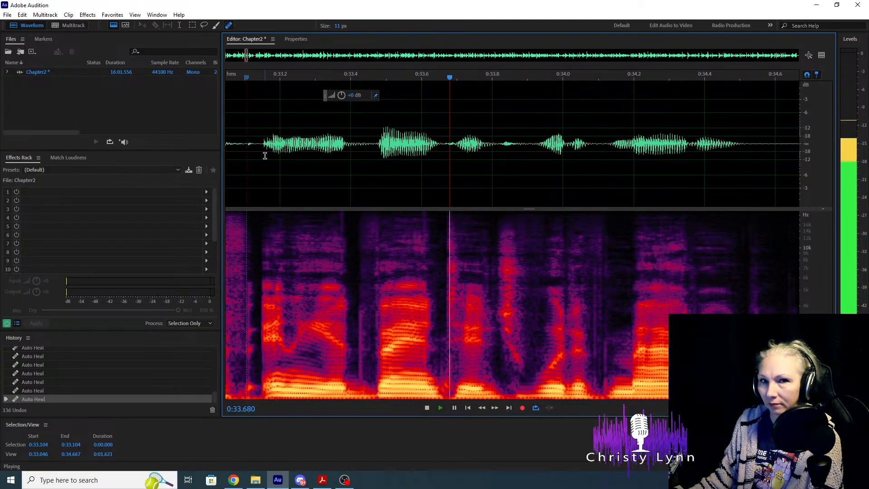
key(space)
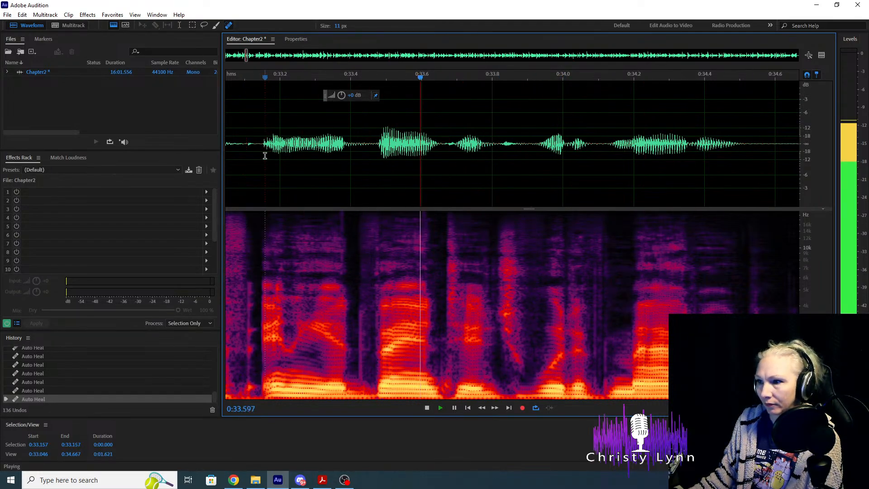
key(space)
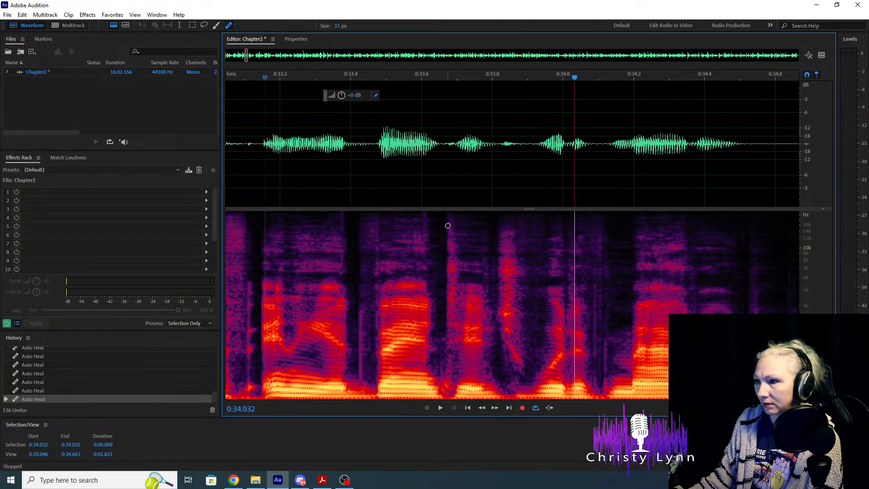
scroll(448, 225, down, 1)
drag(449, 228, 450, 354)
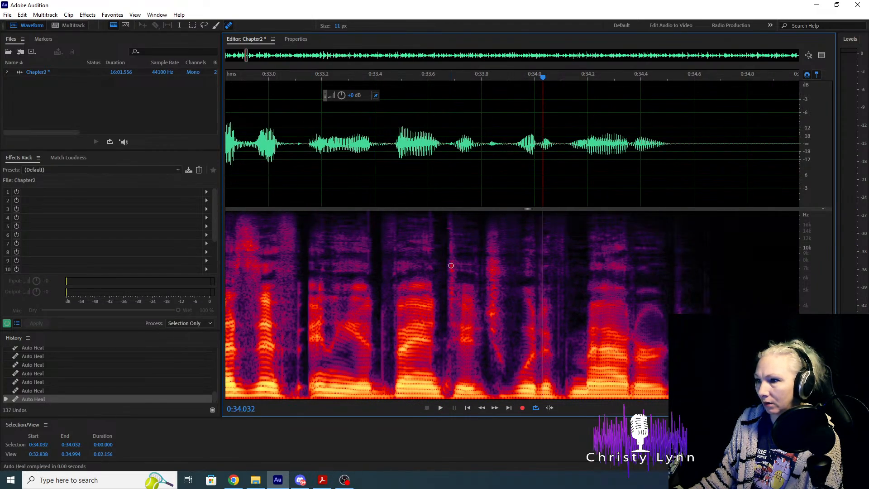
Play from 0:33.000 to about 0:36 and tighten the pause by deleting the silence between 0:35.227 and 0:35.735.
click(269, 184)
key(space)
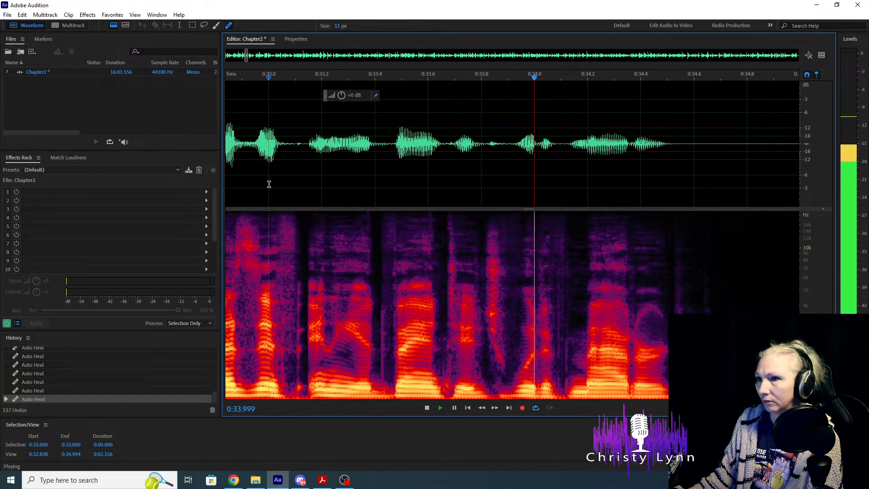
key(space)
key(space)
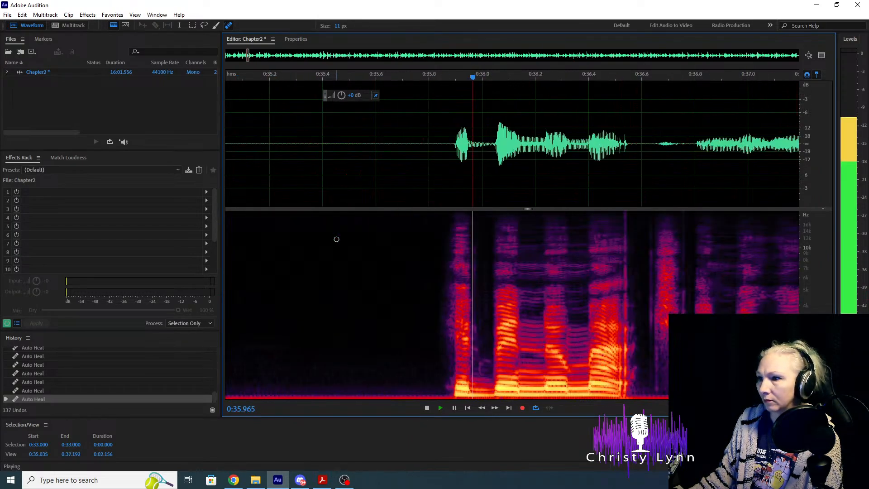
key(space)
scroll(485, 215, down, 3)
drag(431, 143, 488, 145)
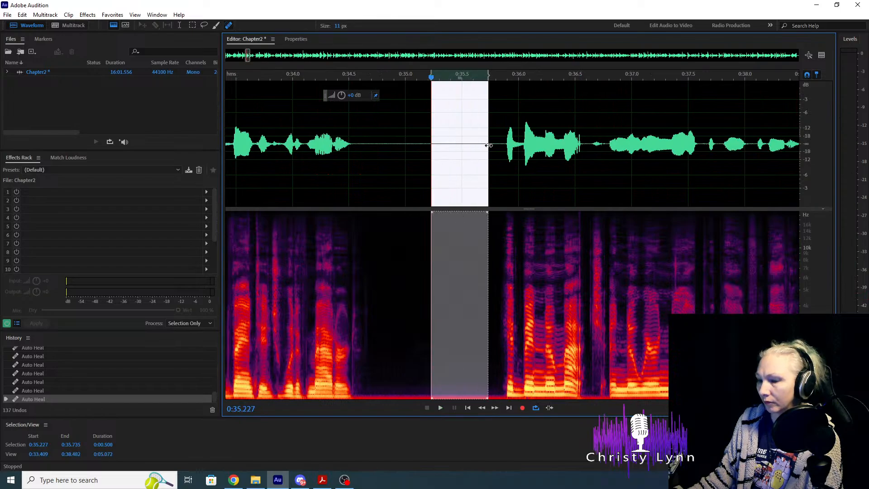
key(Delete)
Replay the shortened pause from 0:33.941 to 0:37.221 and heal the short vertical noise near 0:36.88.
click(285, 152)
key(space)
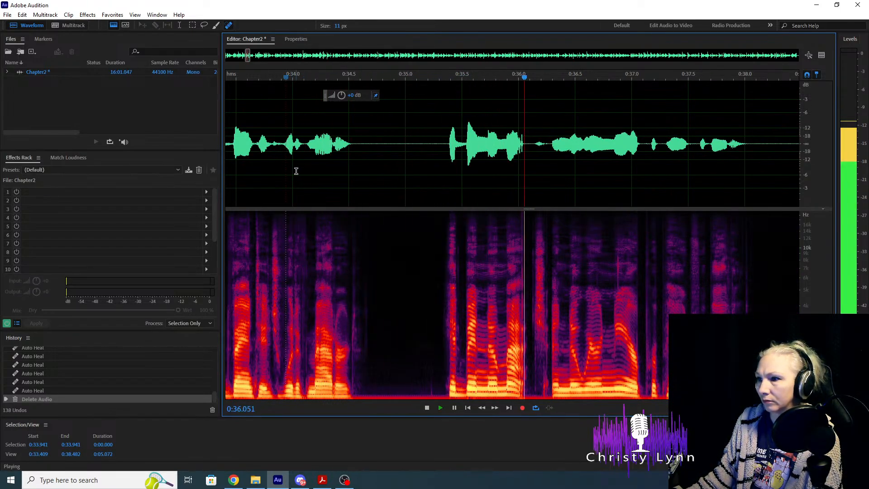
key(space)
scroll(581, 252, up, 4)
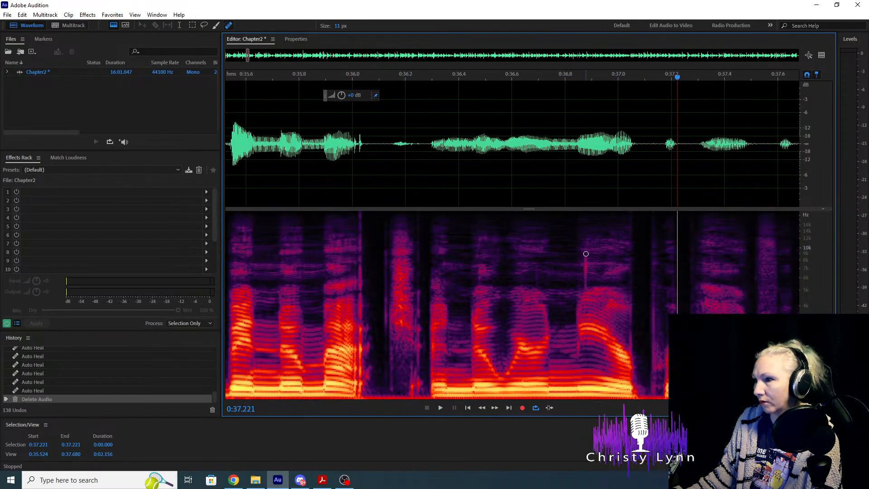
drag(586, 253, 588, 295)
Replay from 0:35.647 to 0:39.122 and tighten the pause by deleting the silence between 0:39.000 and 0:39.371.
scroll(299, 289, down, 4)
click(282, 185)
key(space)
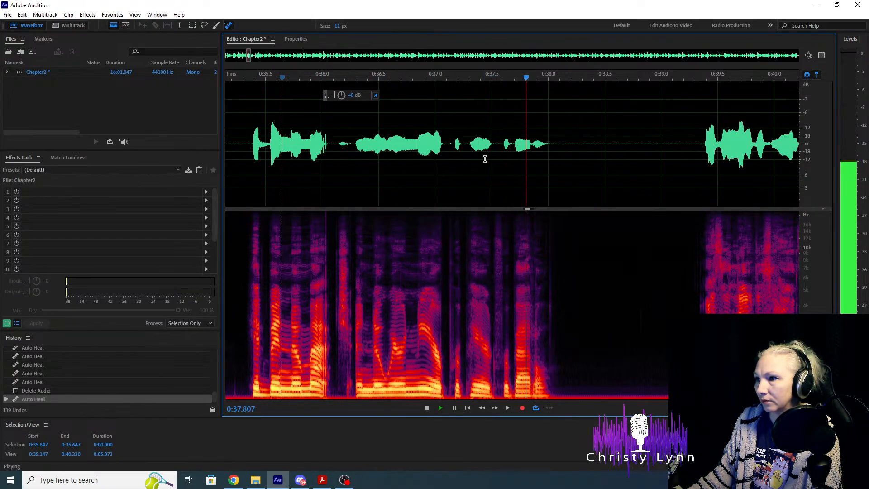
key(space)
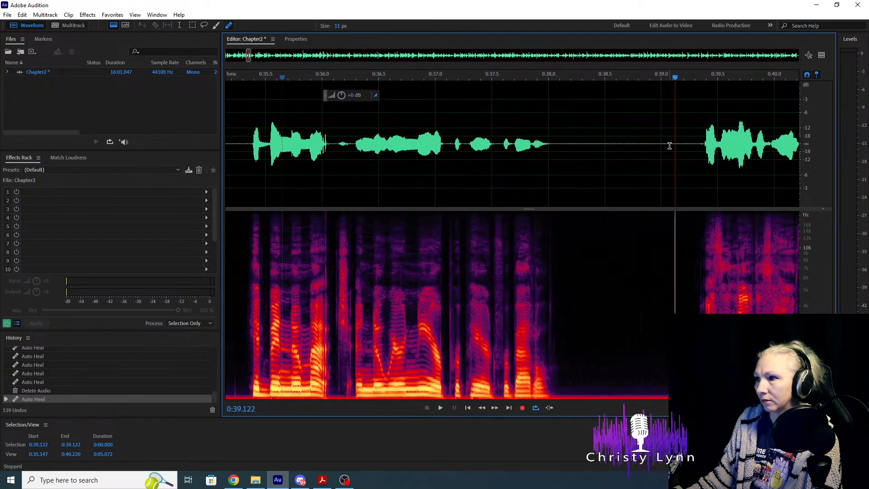
drag(661, 145, 703, 144)
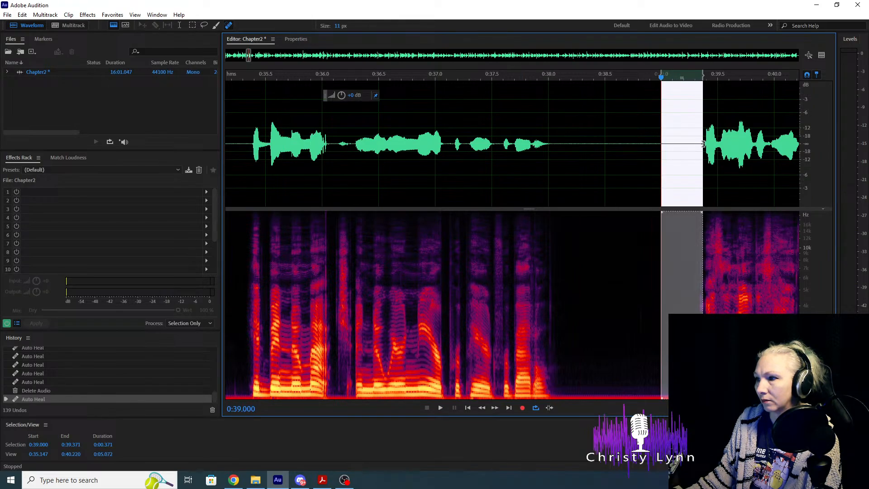
key(Delete)
Check the shortened pause by replaying from 0:36.512, then delete more of its silence, from 0:38.583 to about 0:38.91.
key(space)
scroll(454, 246, down, 3)
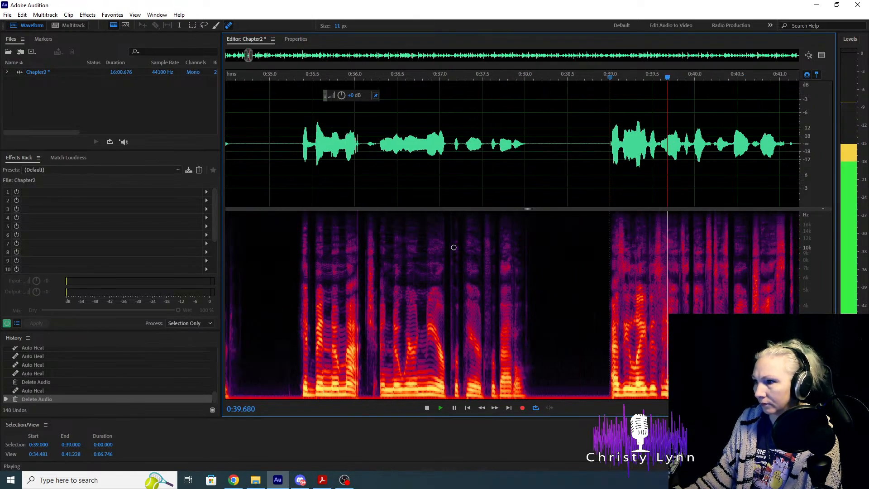
click(418, 146)
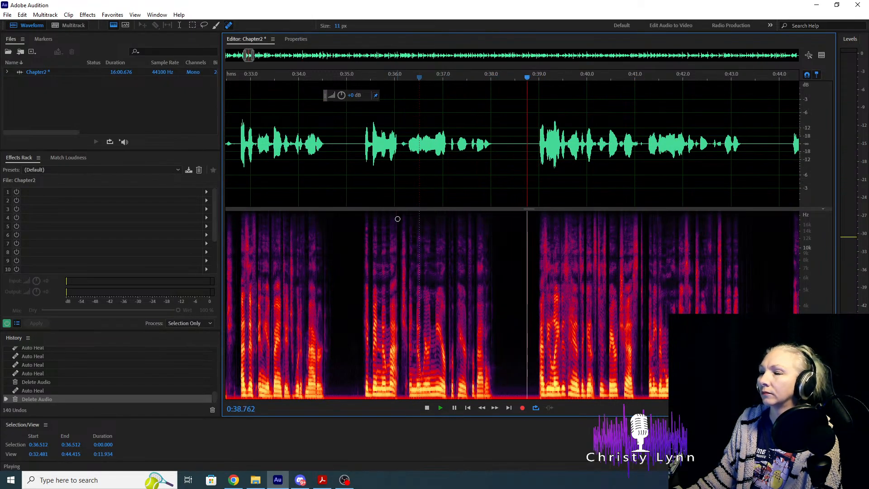
key(space)
scroll(592, 266, up, 3)
drag(399, 144, 436, 148)
key(Delete)
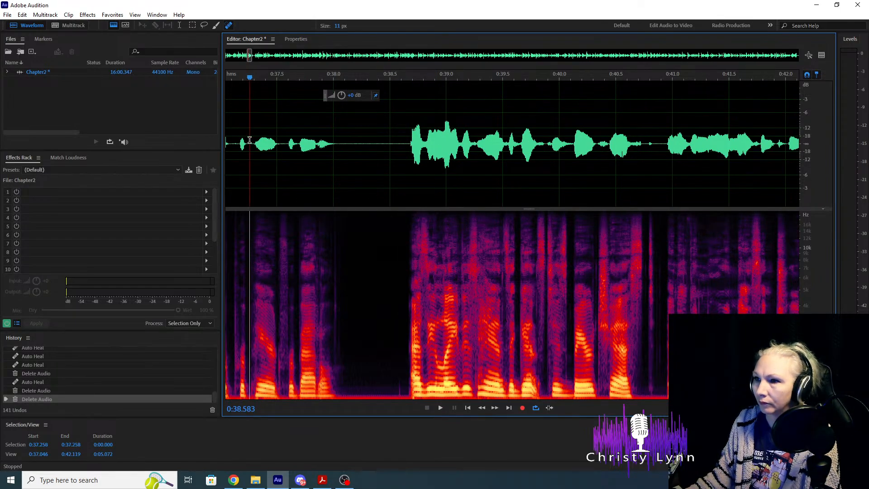
Play from 0:37.258 to 0:40.208 and heal the spot near 0:39.49 and the vertical noise near 0:39.79.
key(space)
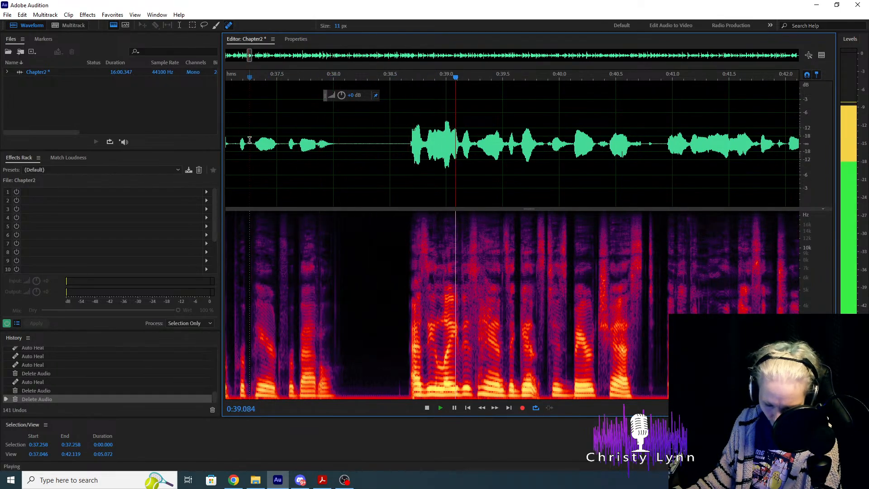
key(space)
scroll(468, 265, up, 2)
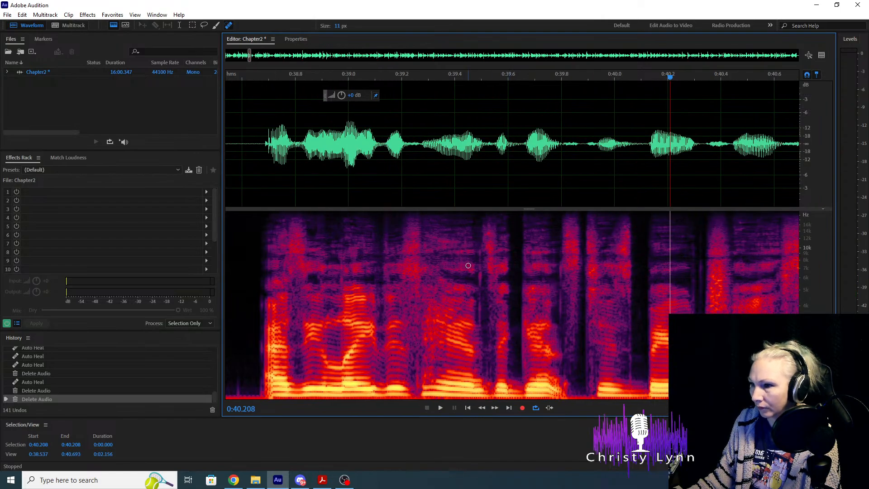
drag(479, 270, 479, 271)
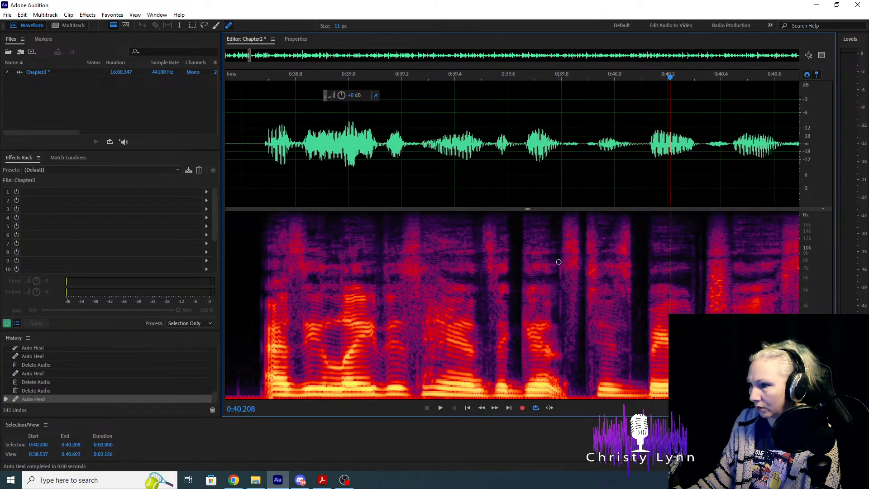
drag(559, 263, 561, 354)
Play from 0:38.634 through the next phrase and delete the silence from 0:42.918 to about 0:43.95.
click(251, 169)
key(space)
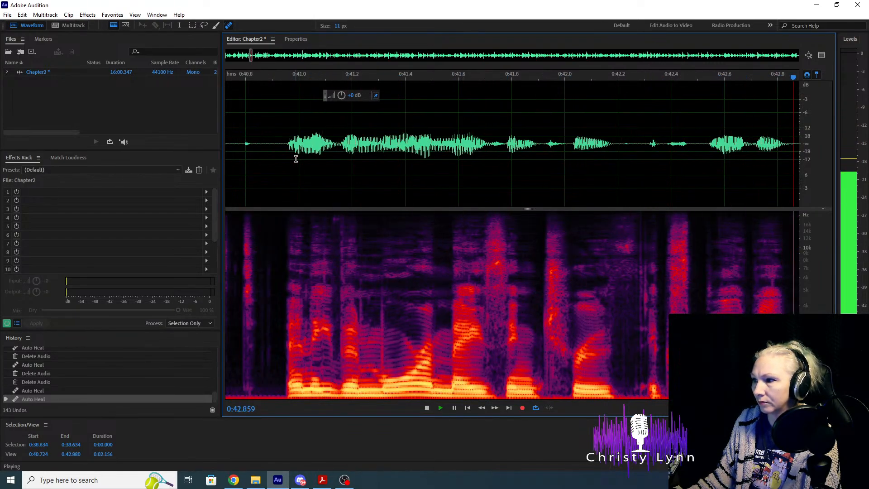
key(space)
scroll(529, 176, down, 3)
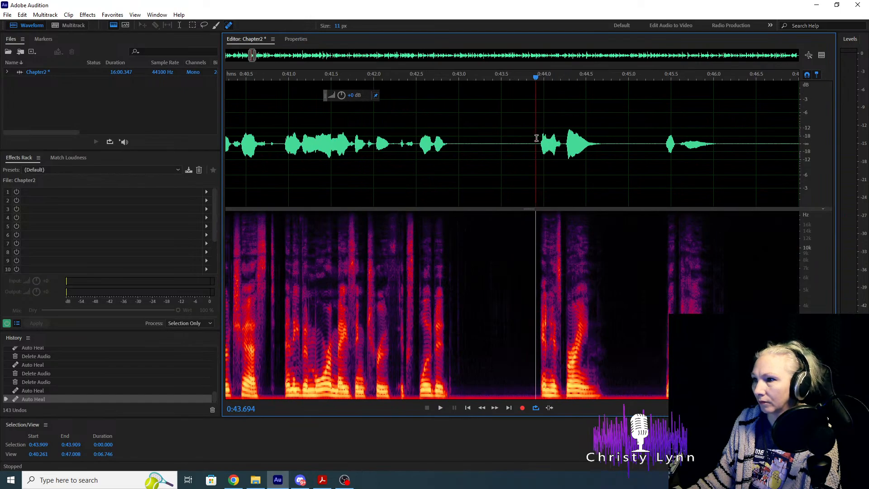
key(space)
key(space)
drag(538, 145, 448, 148)
key(Delete)
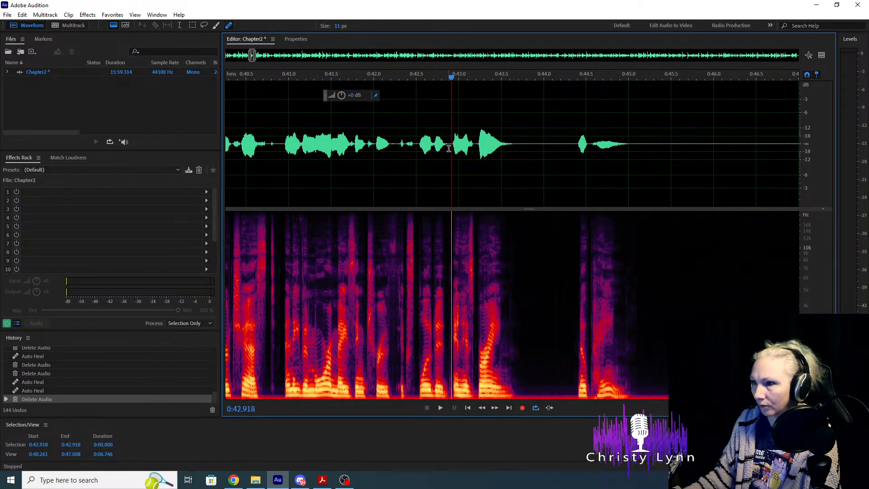
Replay the join from 0:42.194 and trim two slivers of silence before the following word, including 0:42.873 to 0:42.893.
click(389, 146)
key(space)
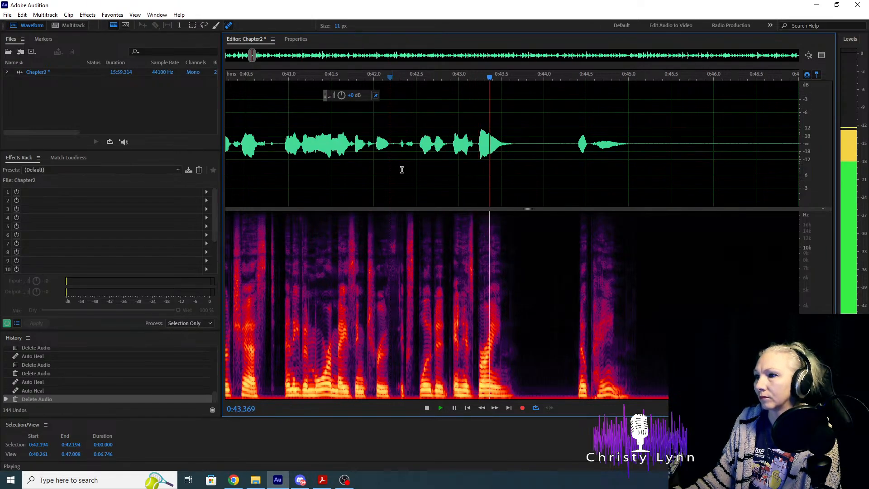
key(space)
scroll(458, 153, up, 3)
mouse_move(468, 147)
mouse_down()
mouse_move(475, 146)
mouse_move(465, 146)
mouse_up()
key(Delete)
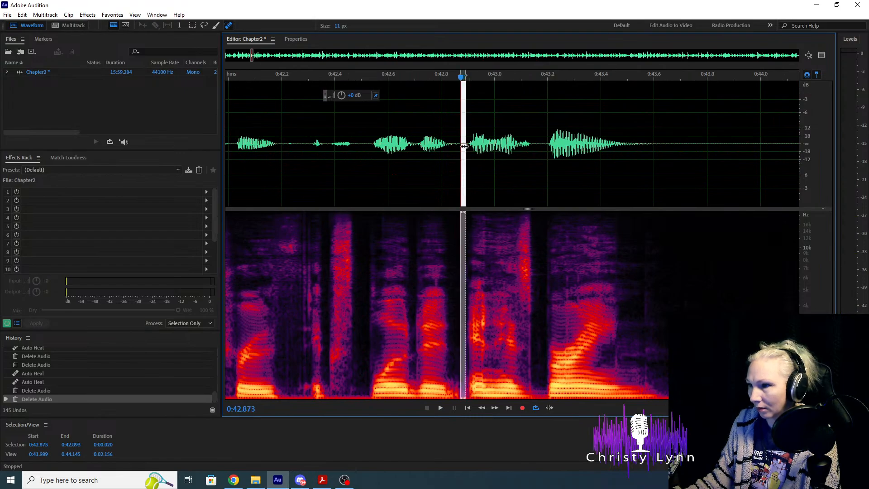
key(Delete)
Replay the join from 0:41.969 and 0:41.801, then heal the thin vertical noise near 0:42.30 with two strokes.
scroll(461, 158, down, 2)
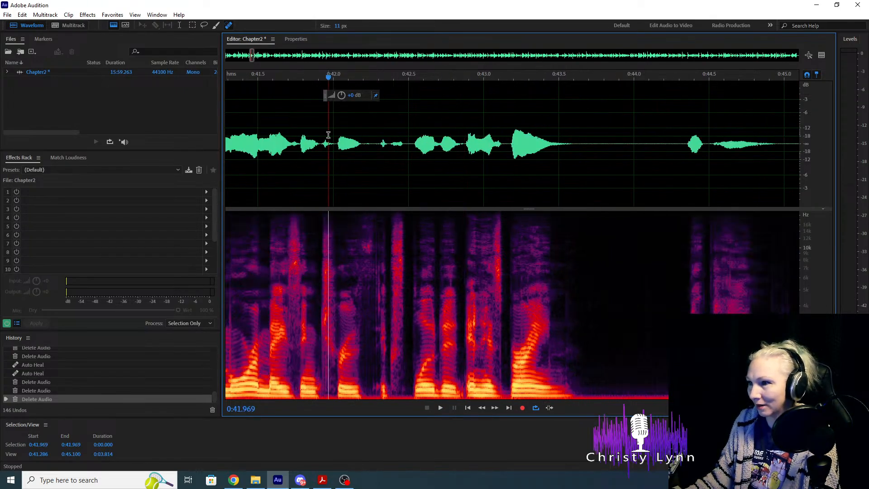
key(space)
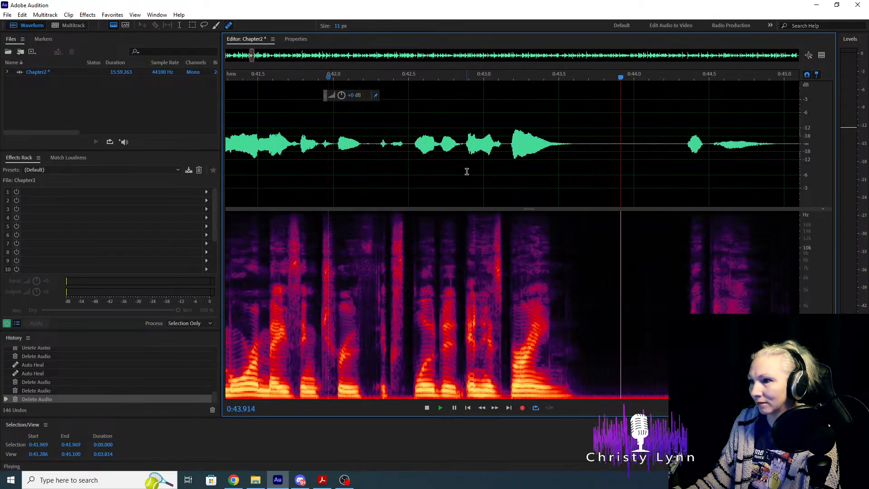
click(302, 153)
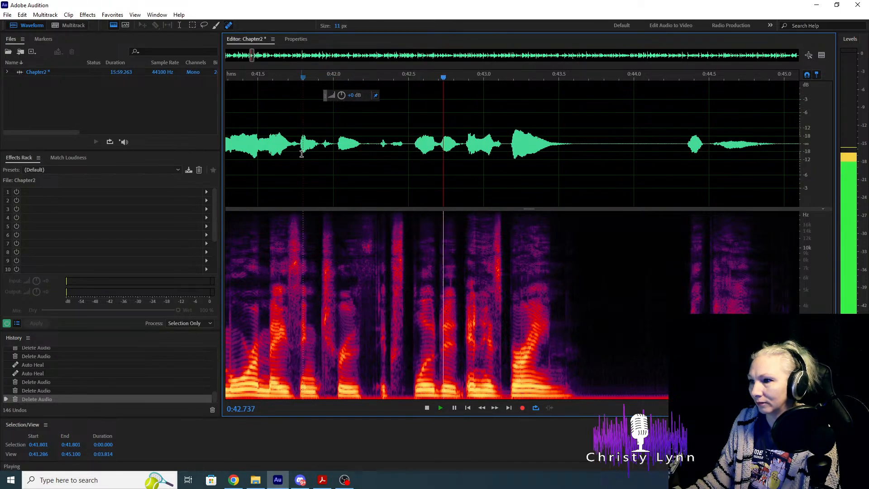
key(space)
scroll(353, 274, up, 2)
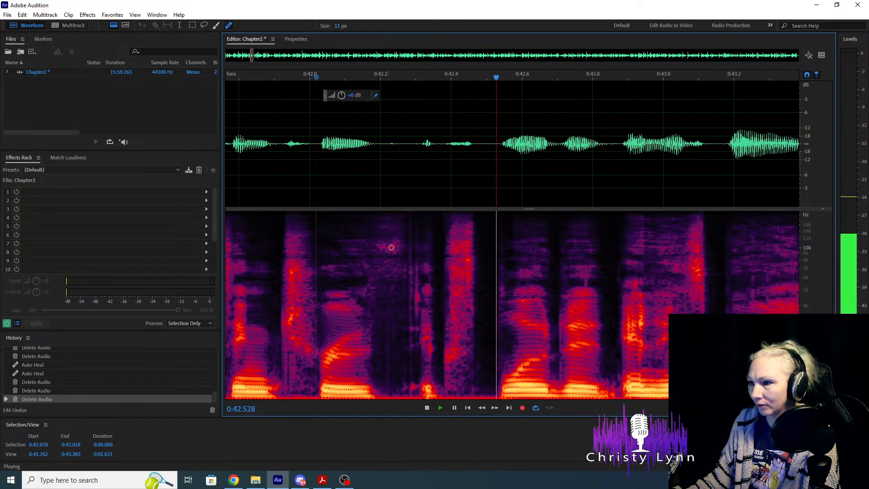
key(space)
drag(417, 319, 418, 191)
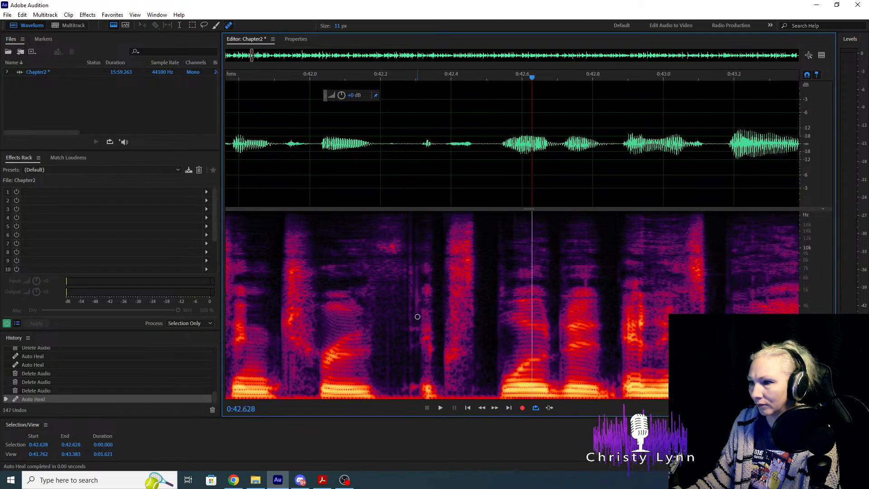
drag(415, 317, 415, 195)
Replay the repaired passage from 0:41.871 to 0:43.767 and heal the spots near 0:42.78 and 0:42.57.
click(264, 179)
key(space)
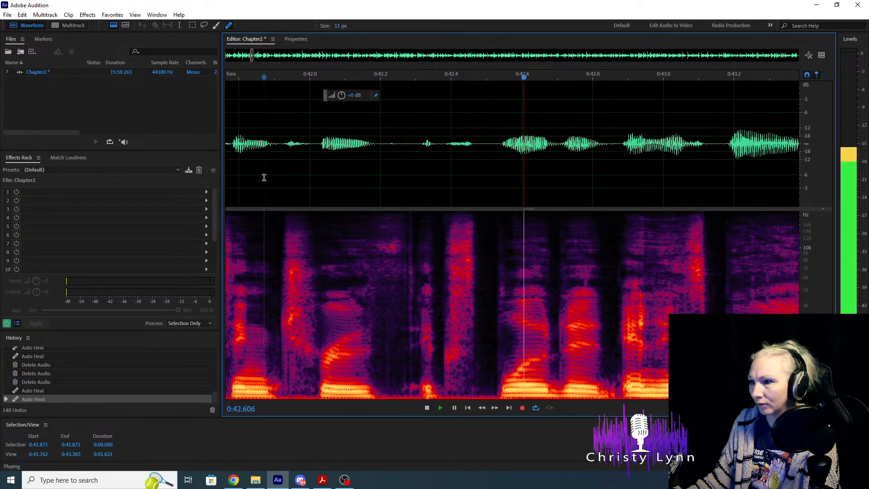
key(space)
scroll(607, 249, down, 4)
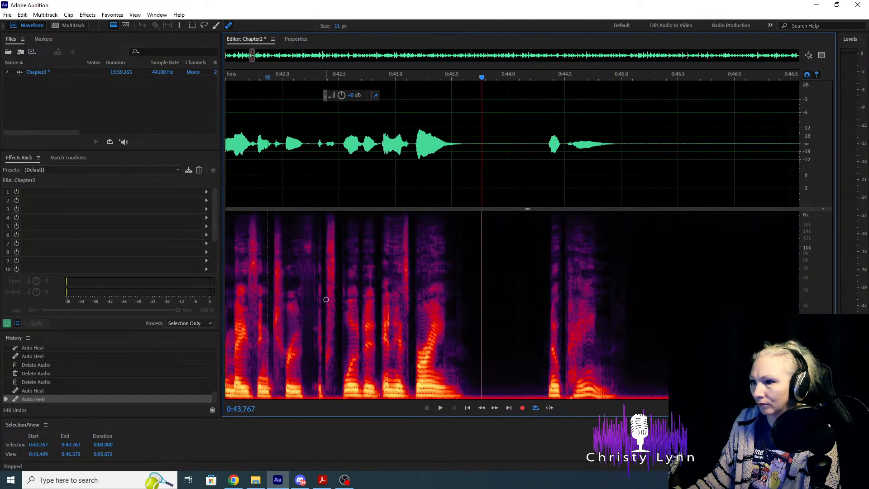
scroll(327, 299, up, 3)
click(432, 280)
click(376, 287)
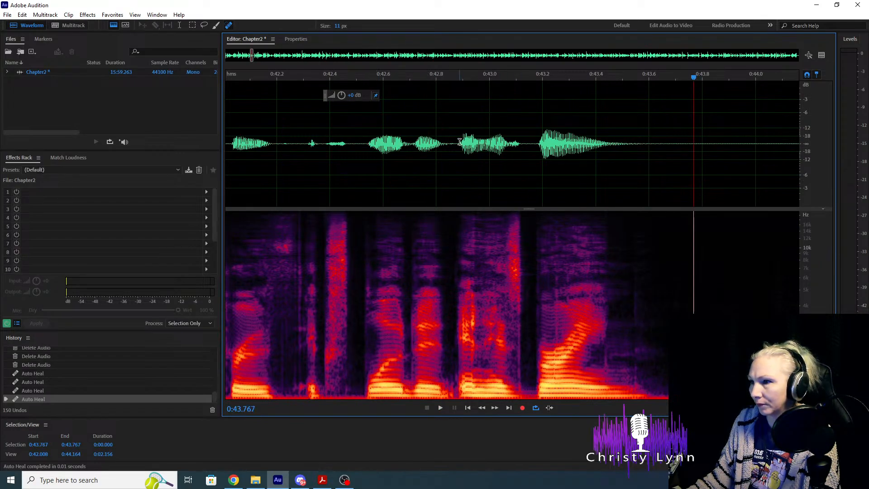
Lower the volume of the word onset between 0:42.884 and 0:42.959, then replay from 0:42.071 to 0:44.121.
drag(459, 142, 478, 144)
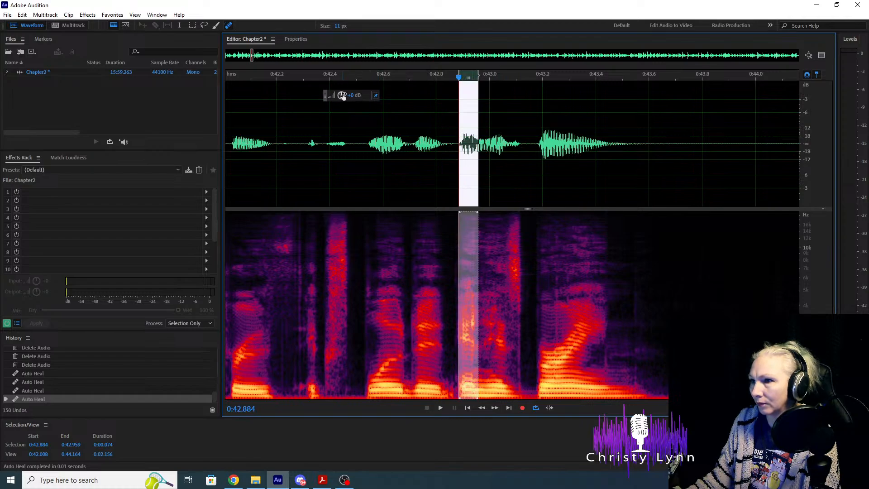
drag(331, 96, 331, 96)
click(242, 137)
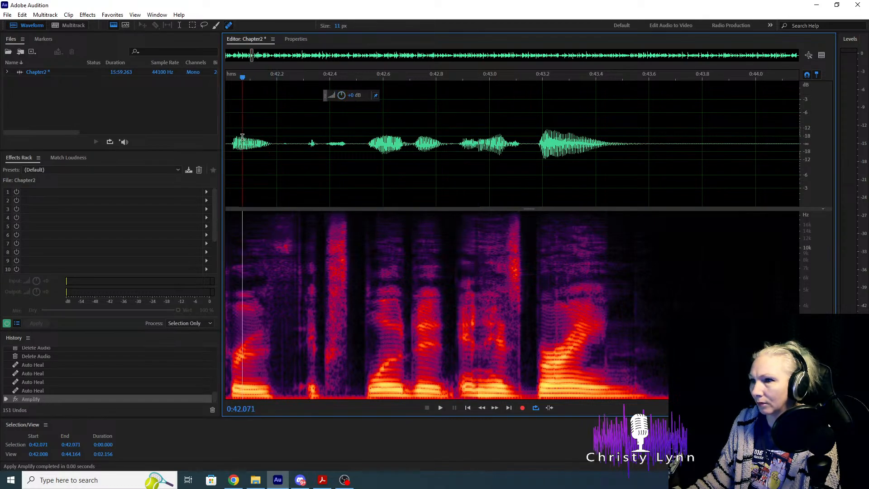
key(space)
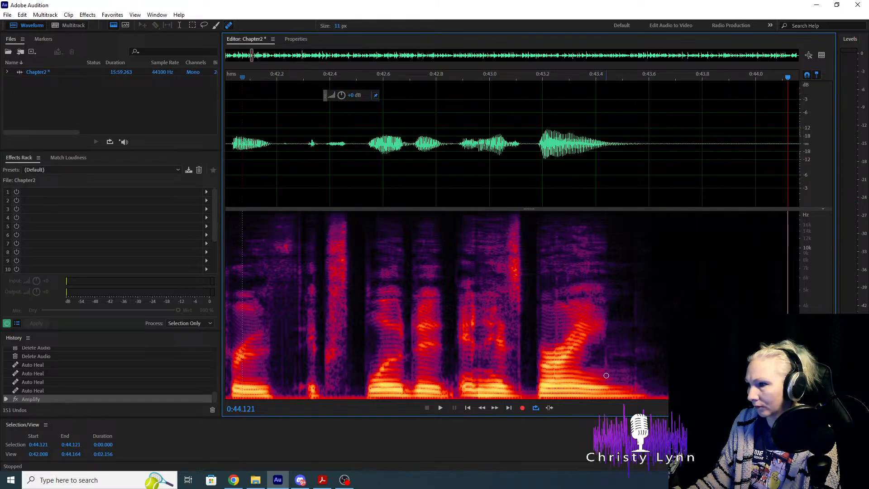
Heal the vertical noise near 0:43.44 and replay the phrase from 0:42.513 to 0:44.183.
drag(605, 375, 606, 212)
click(360, 175)
key(space)
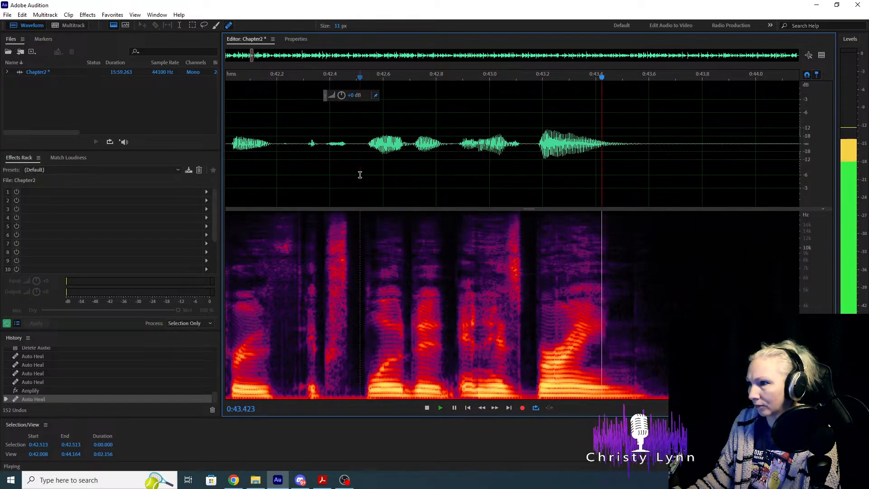
key(space)
Play on from 0:44.183 to 0:45.173 and delete the silence from 0:44.145 to about 0:44.31.
scroll(524, 289, down, 3)
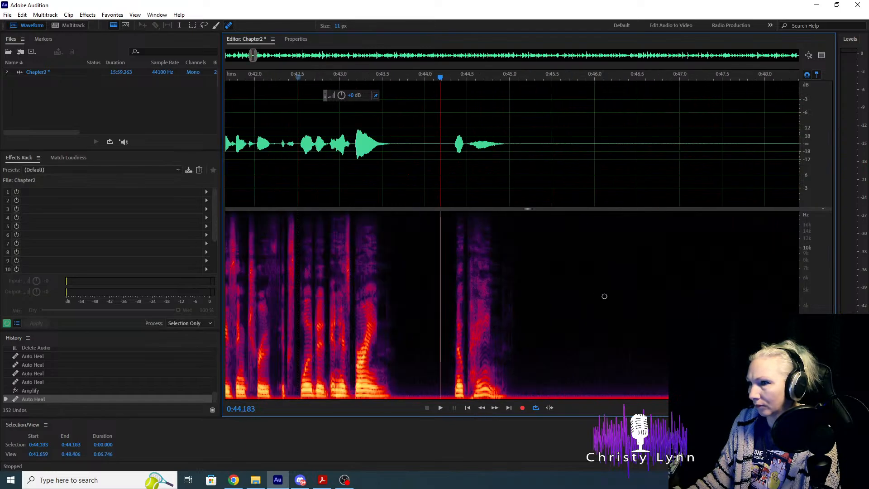
key(space)
key(space)
scroll(599, 283, down, 1)
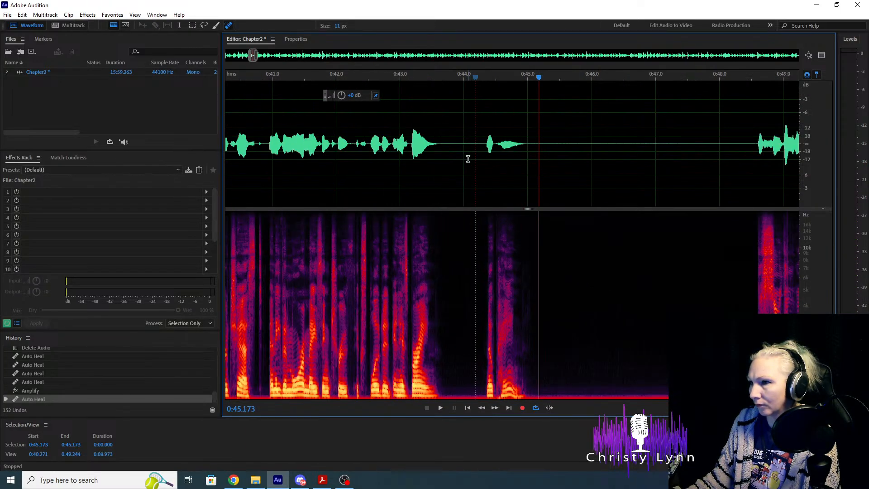
drag(473, 144, 483, 145)
key(Delete)
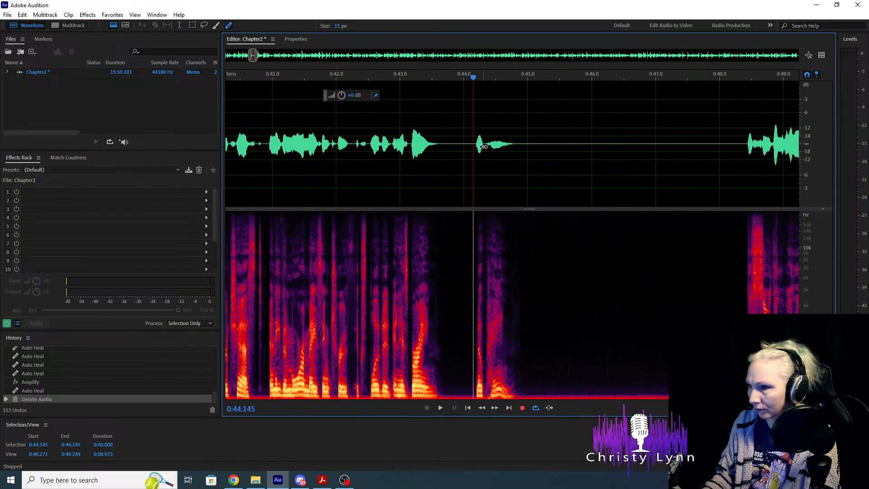
Shorten the long pause before the next sentence by deleting the silence between 0:45.575 and 0:48.424.
scroll(572, 180, up, 2)
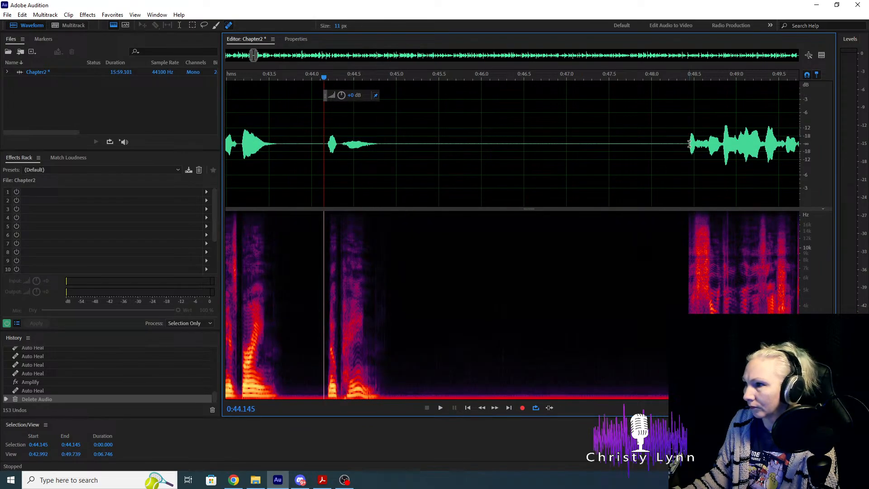
drag(687, 145, 440, 182)
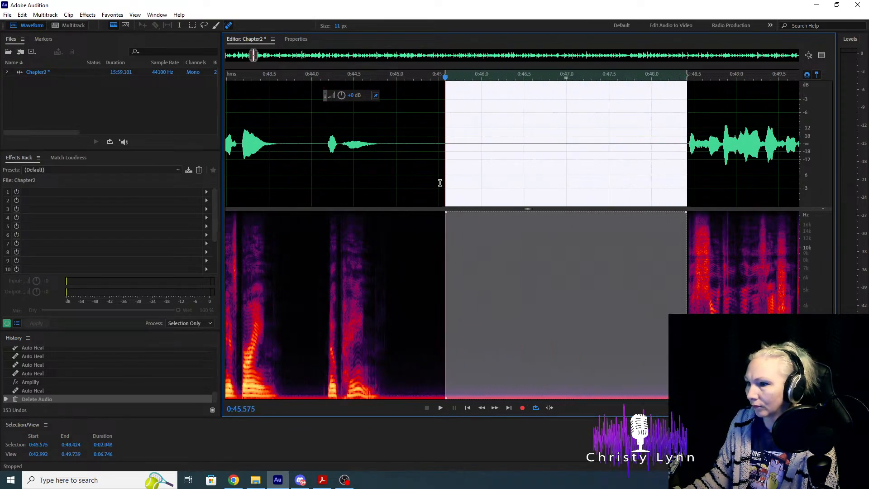
key(Delete)
Play the join after the deleted pause, then replay from 0:43.046 to 0:46.451 to judge the pacing.
key(space)
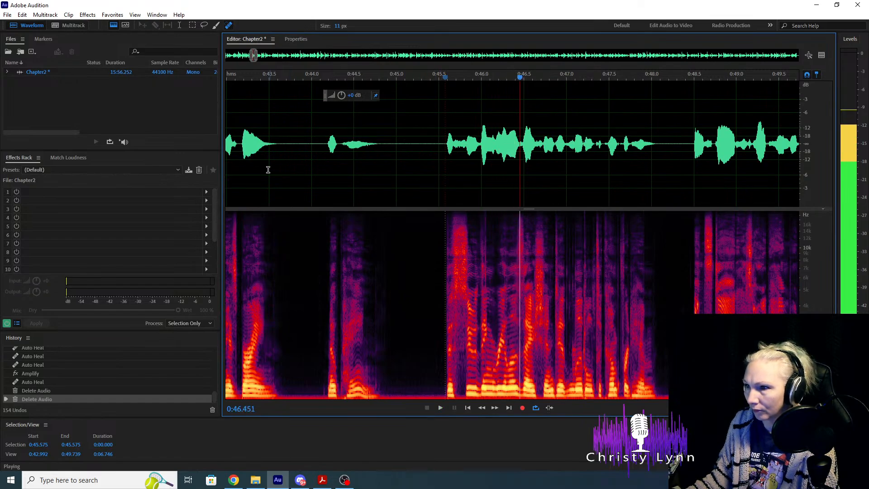
click(230, 150)
key(space)
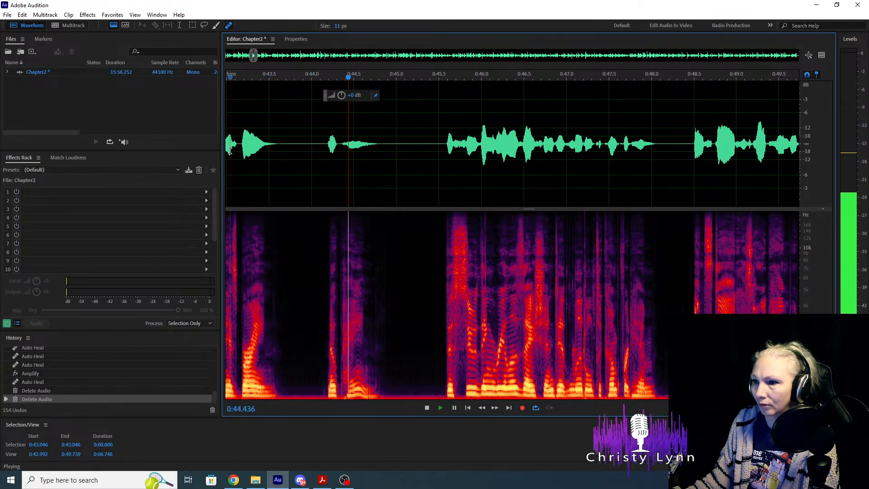
key(space)
key(space)
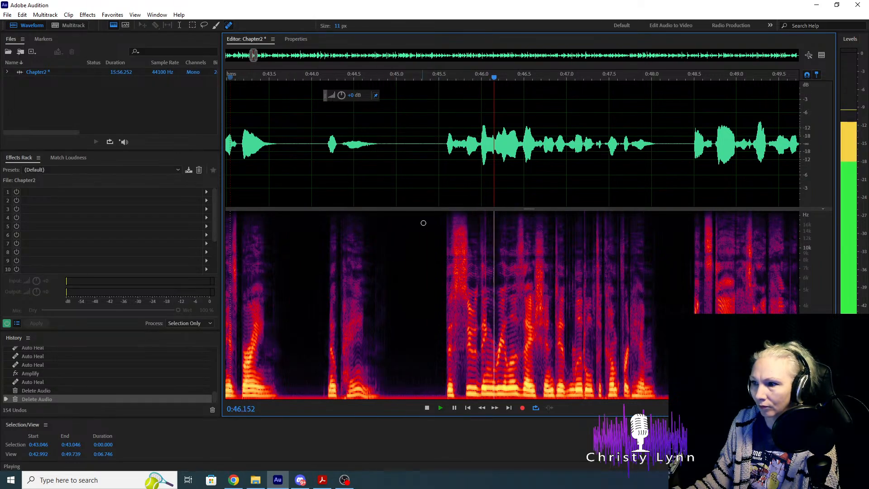
key(space)
Heal the two vertical clicks near 0:46.0 in the spectrogram and replay from 0:45.357 to 0:47.357.
scroll(480, 258, up, 3)
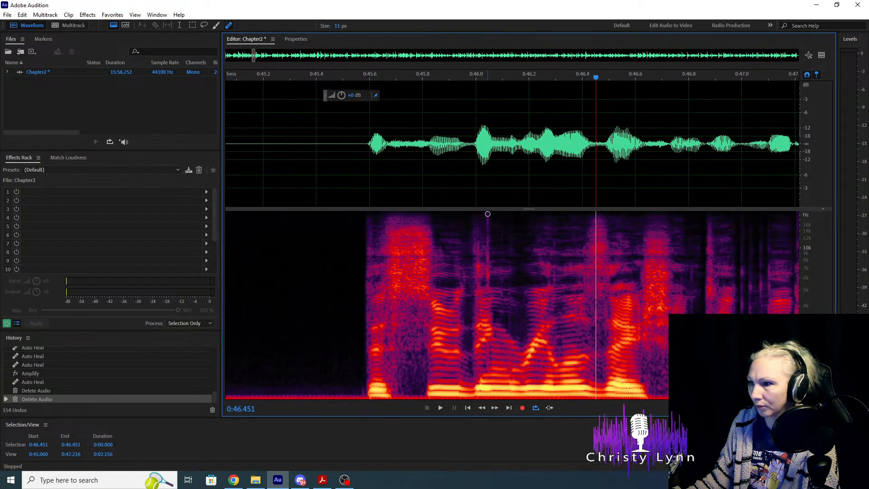
drag(487, 213, 489, 343)
drag(477, 225, 473, 309)
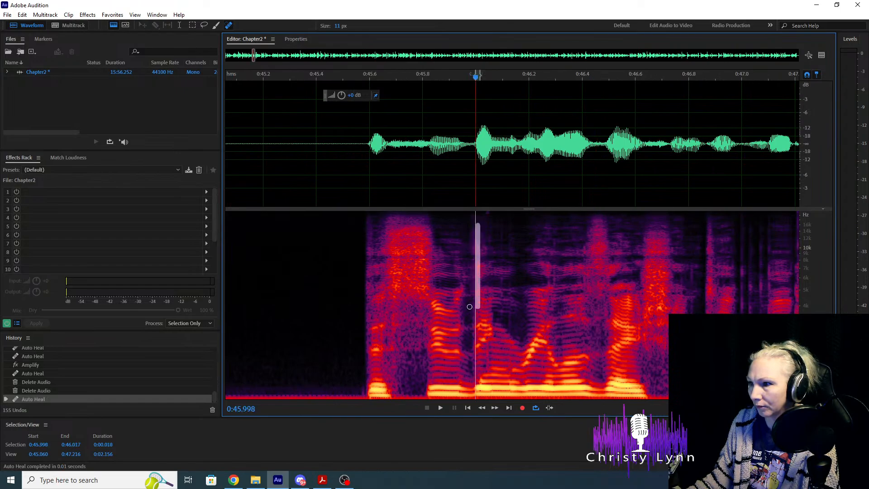
click(305, 138)
key(space)
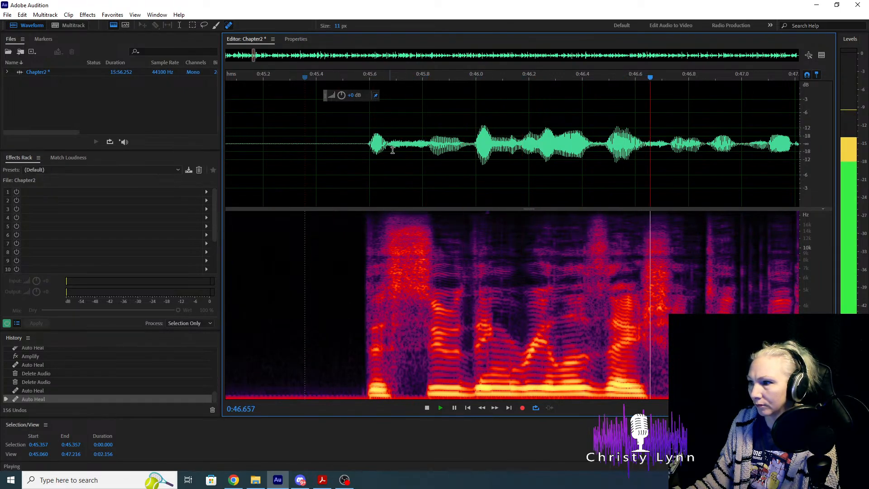
scroll(510, 170, down, 4)
key(space)
Delete the silence between 0:45.416 and 0:45.572, then replay the passage from 0:42.945.
scroll(523, 164, down, 2)
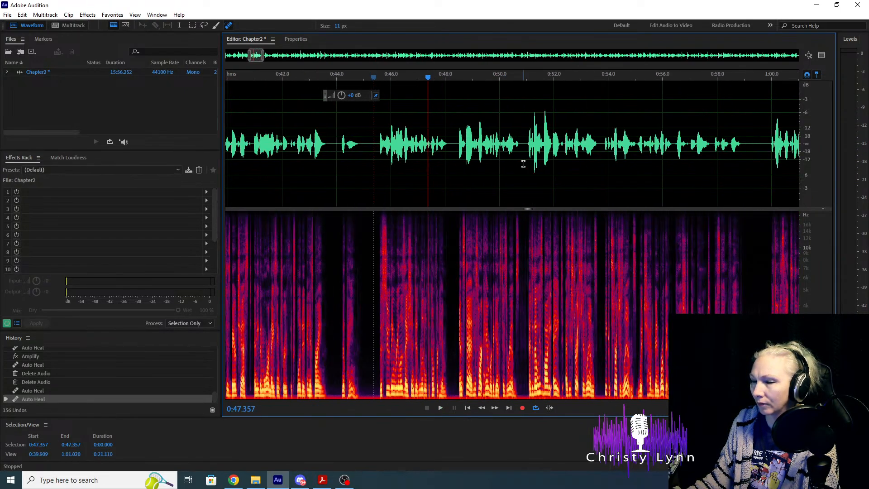
scroll(270, 176, up, 2)
drag(479, 151, 519, 153)
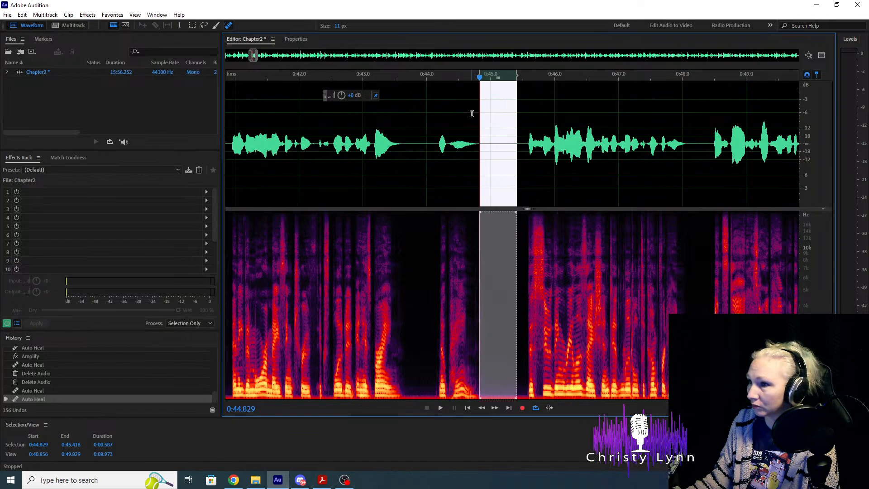
drag(479, 116, 526, 130)
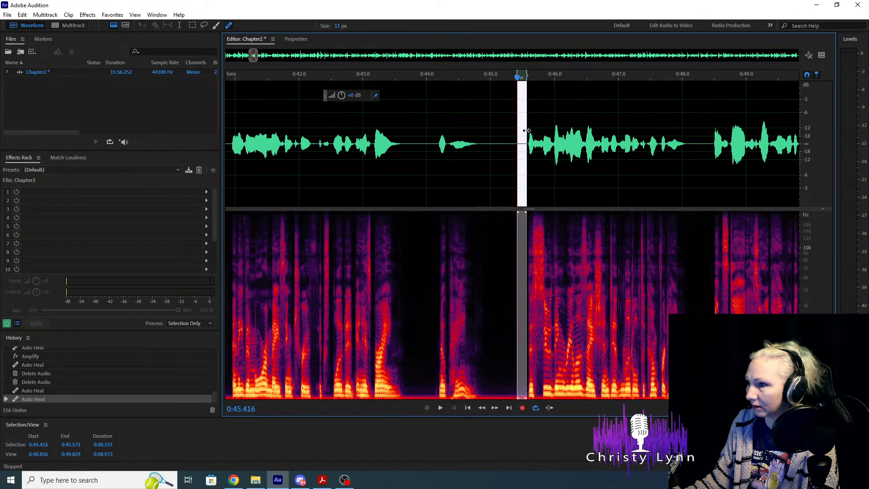
key(Delete)
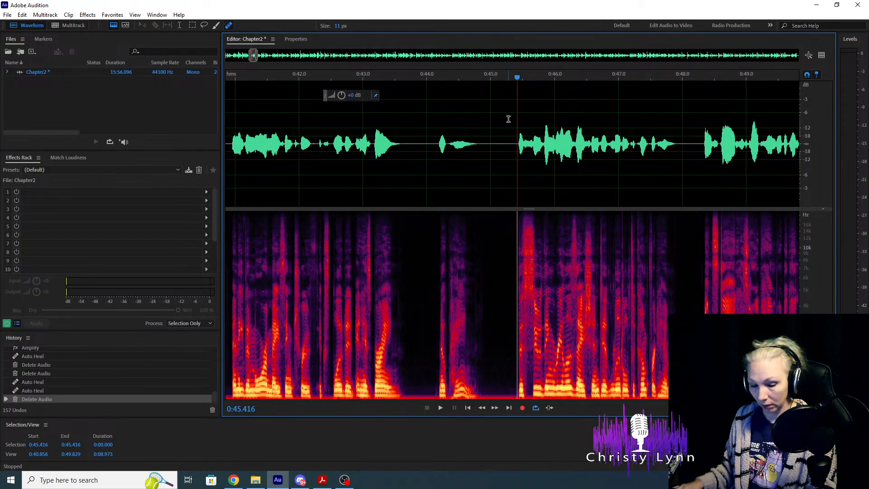
click(358, 157)
key(space)
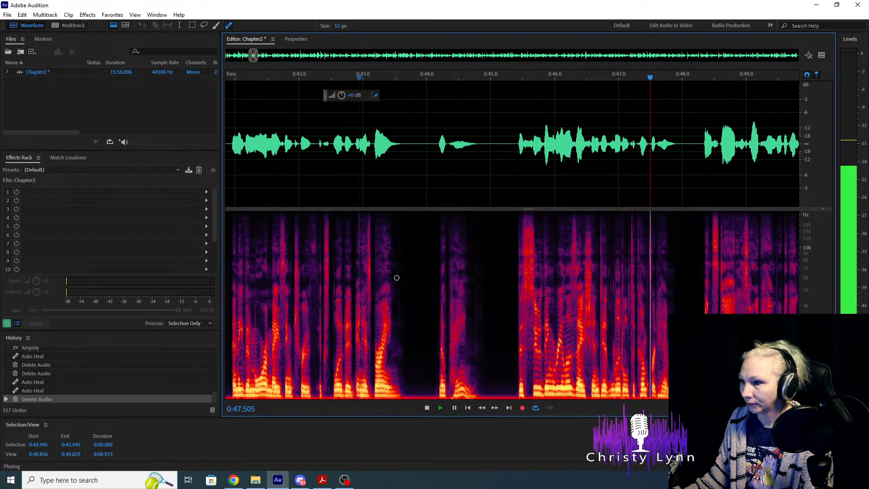
key(space)
Replay from 0:46.500 to 0:47.935 and heal the vertical click near 0:47.48.
scroll(704, 305, up, 2)
scroll(704, 305, up, 2)
click(426, 152)
key(space)
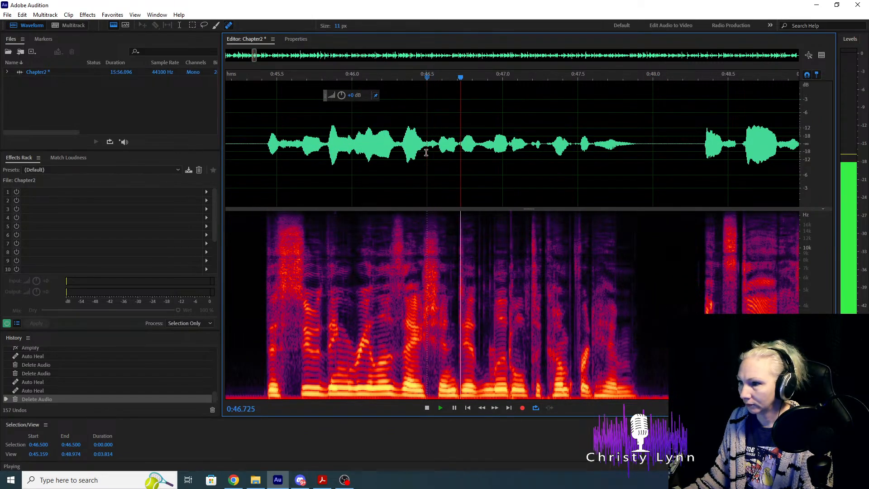
key(space)
scroll(561, 258, up, 3)
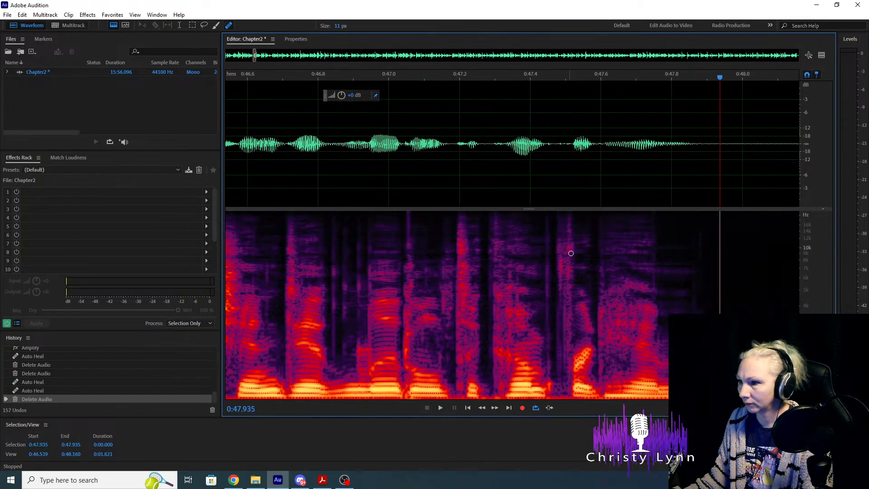
drag(560, 245, 554, 360)
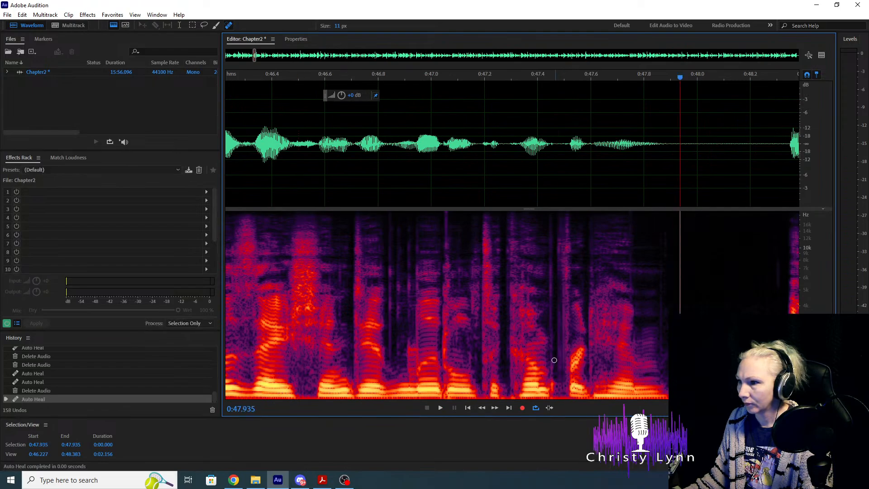
Replay from 0:46.613, heal the two faint clicks near 0:46.9, then listen from 0:46.307 to 0:52.353.
click(328, 164)
key(space)
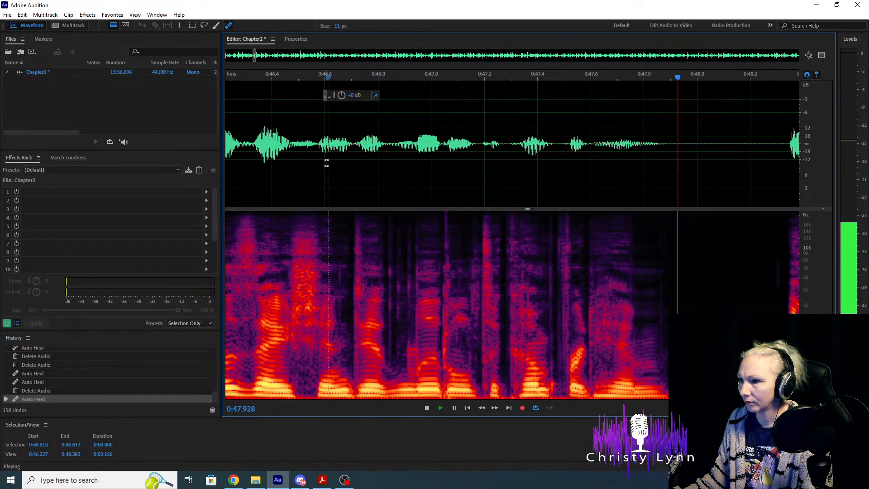
key(space)
drag(411, 258, 410, 319)
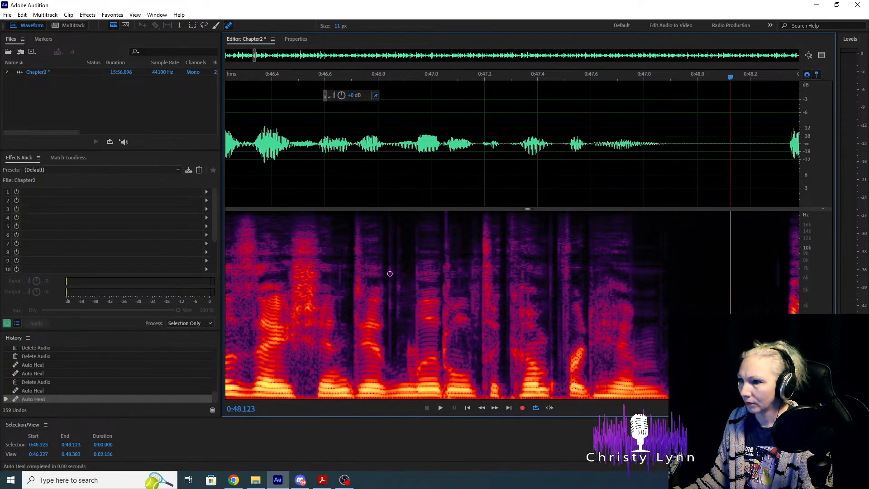
drag(397, 229, 398, 352)
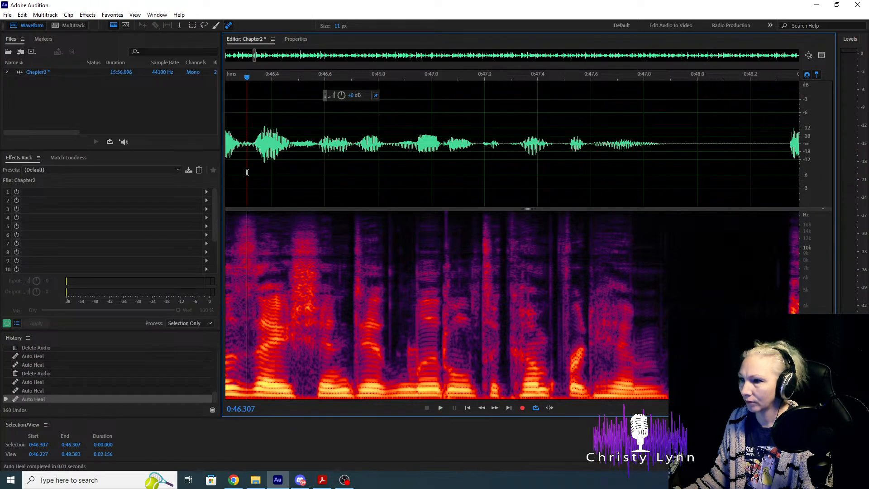
key(space)
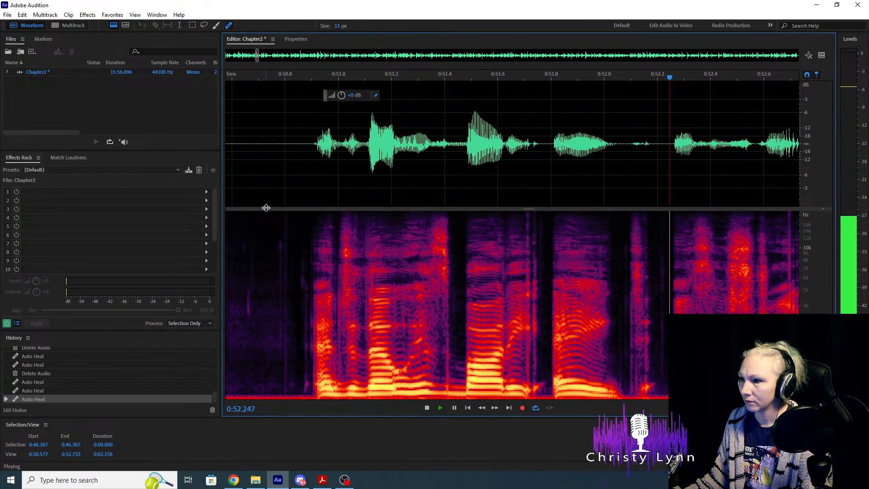
key(space)
Heal the vertical clicks between about 0:51.71 and 0:51.75, then replay the phrase from 0:50.873.
scroll(516, 322, down, 2)
scroll(456, 301, up, 3)
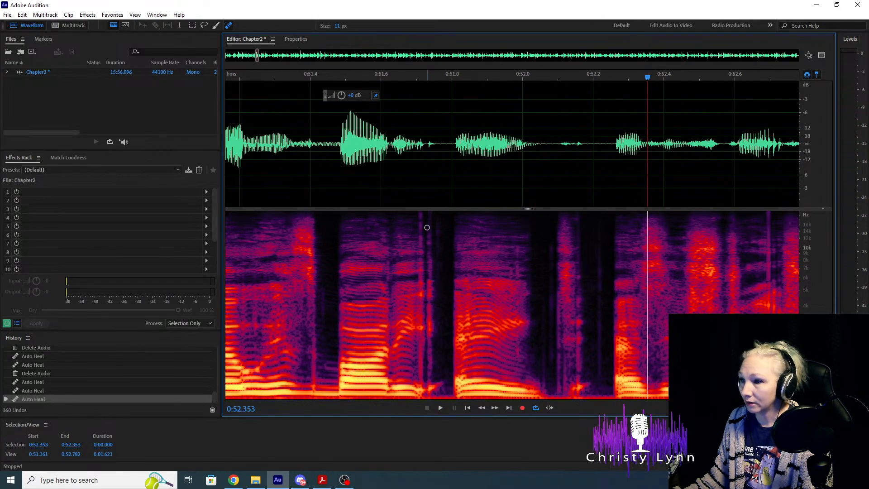
drag(430, 216, 428, 397)
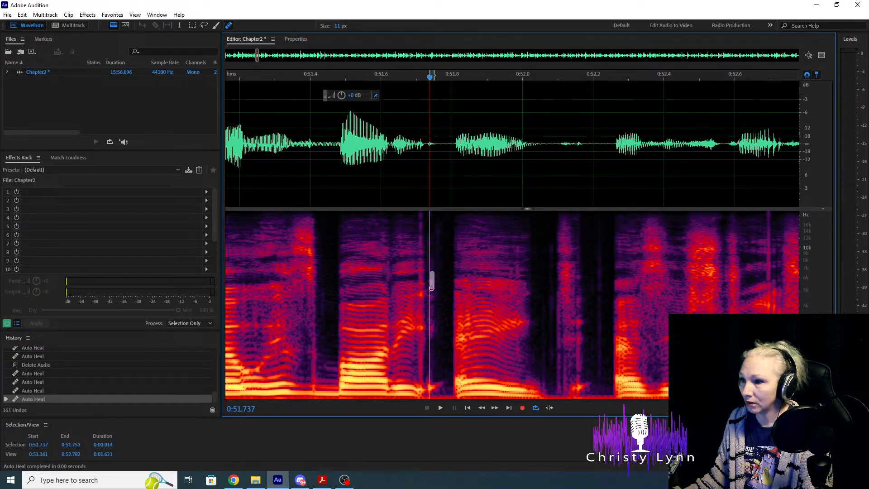
drag(431, 287, 430, 360)
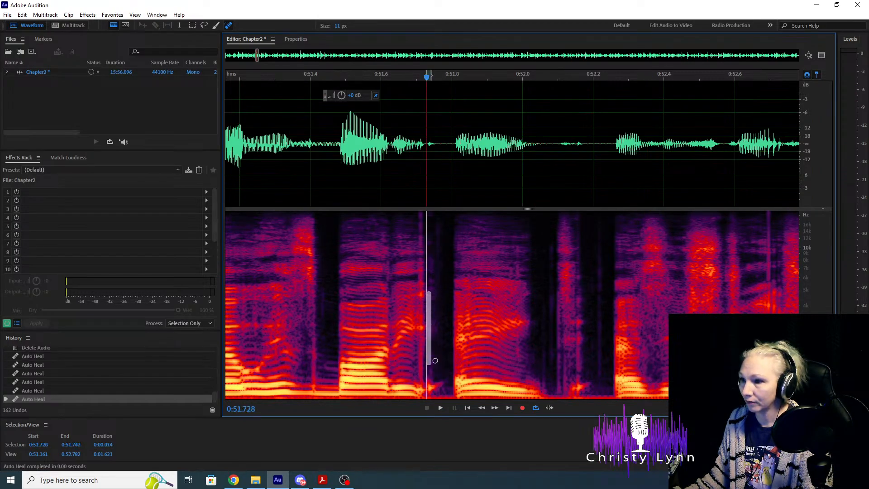
drag(420, 214, 420, 383)
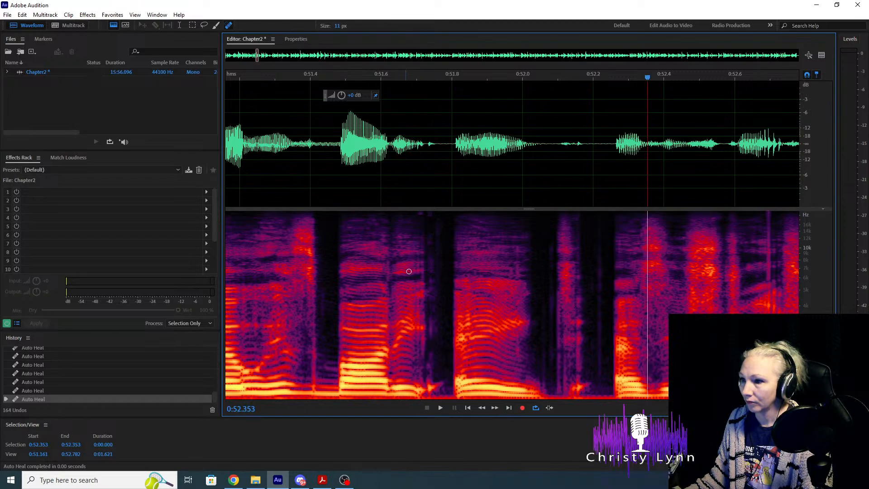
scroll(538, 274, down, 2)
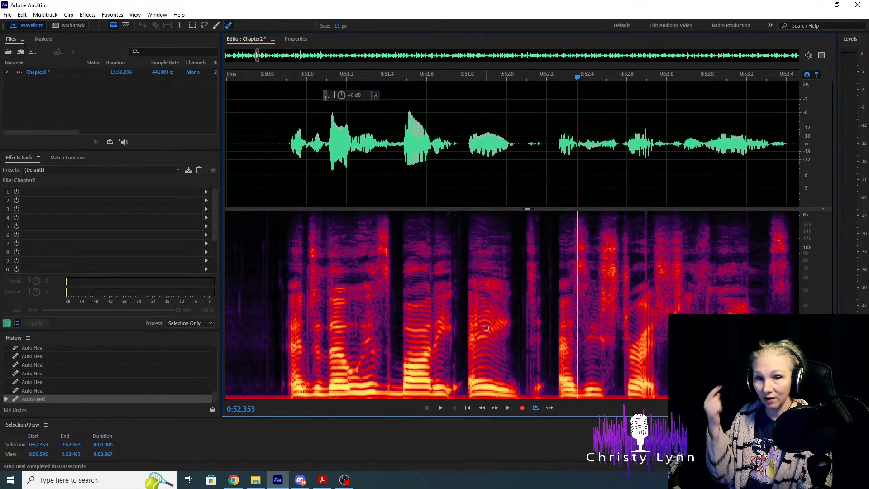
click(281, 152)
key(space)
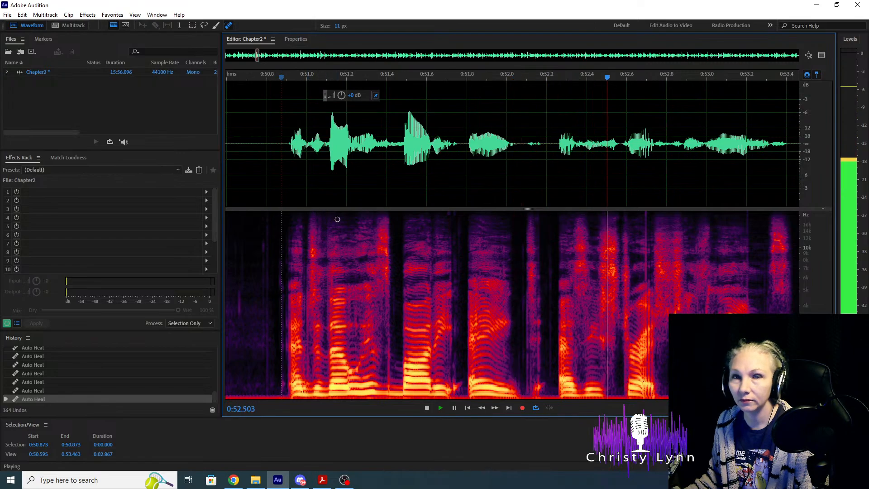
key(space)
Replay from about 0:51.69 to 0:52.316 and heal the noise at the word ending near 0:51.98.
click(445, 178)
key(space)
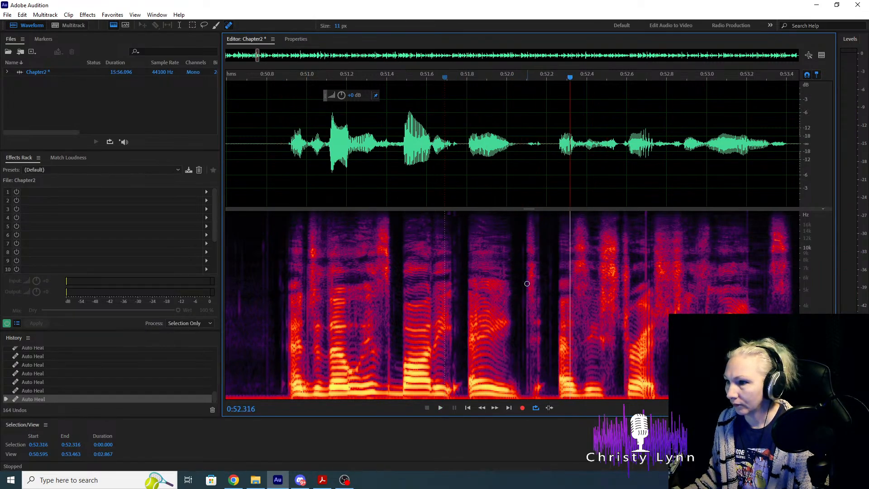
key(space)
scroll(473, 261, up, 2)
drag(474, 247, 473, 292)
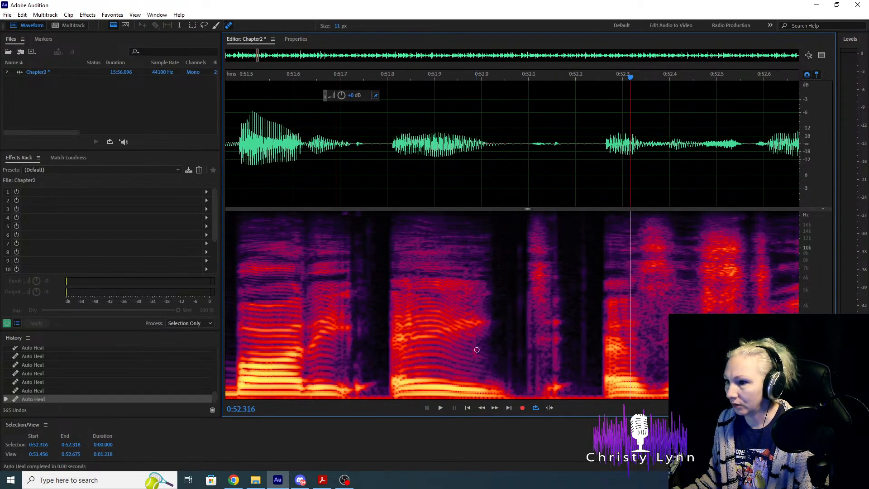
mouse_move(473, 348)
mouse_down()
mouse_move(473, 364)
mouse_move(473, 346)
mouse_up()
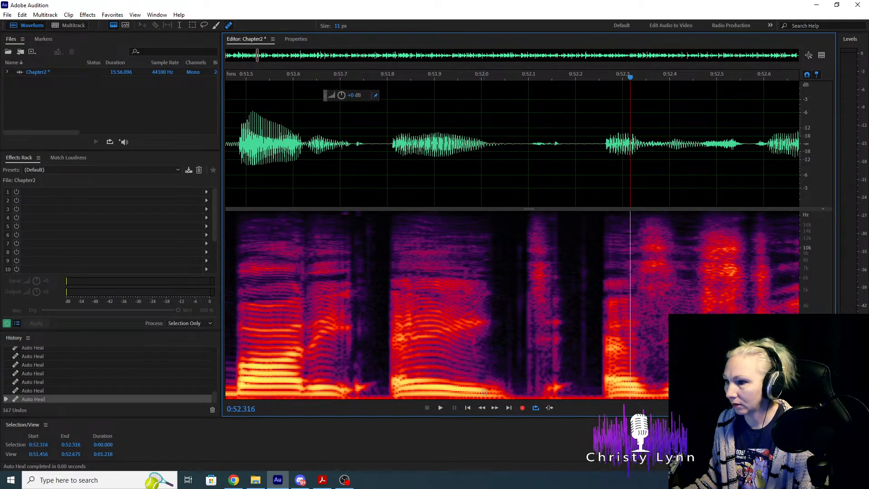
Replay the repaired phrase from 0:51.416, then from 0:51.800 to 0:52.890, listening for remaining clicks.
scroll(452, 243, down, 3)
click(326, 156)
key(space)
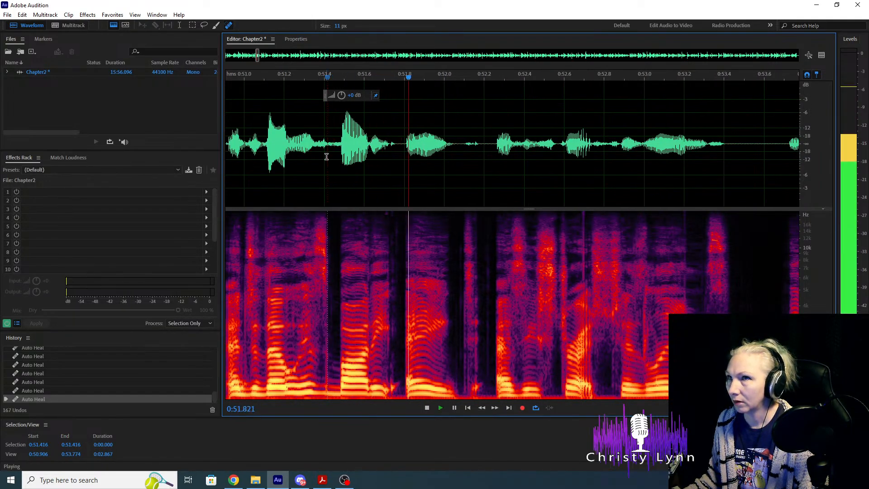
key(space)
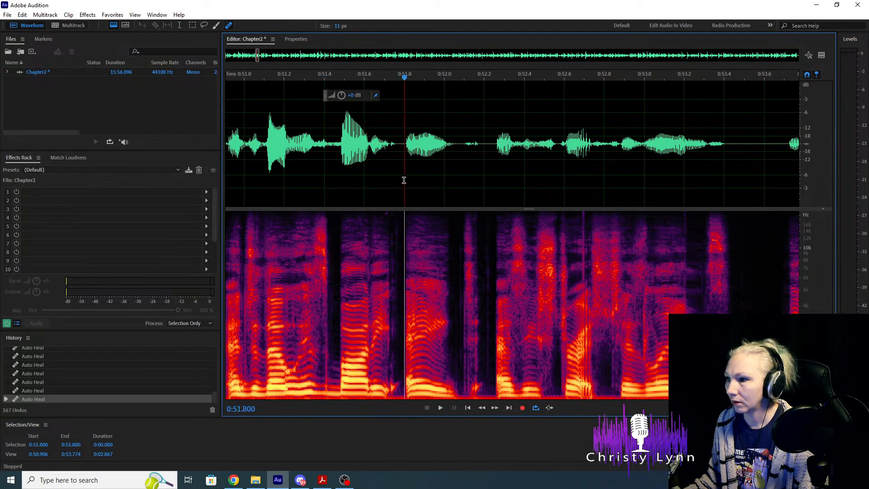
key(space)
key(space)
Heal the vertical click near 0:52.69, then proof-listen from 0:51.904 to 1:03.514.
scroll(625, 252, up, 3)
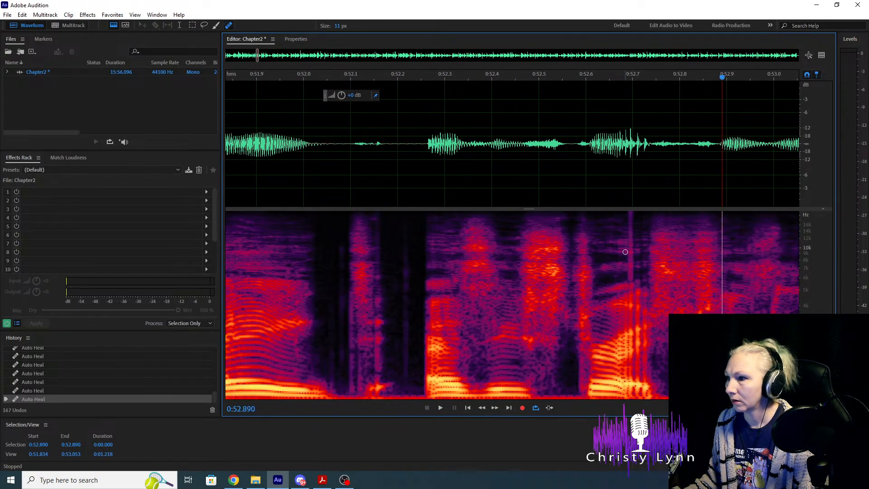
key(ctrl+u)
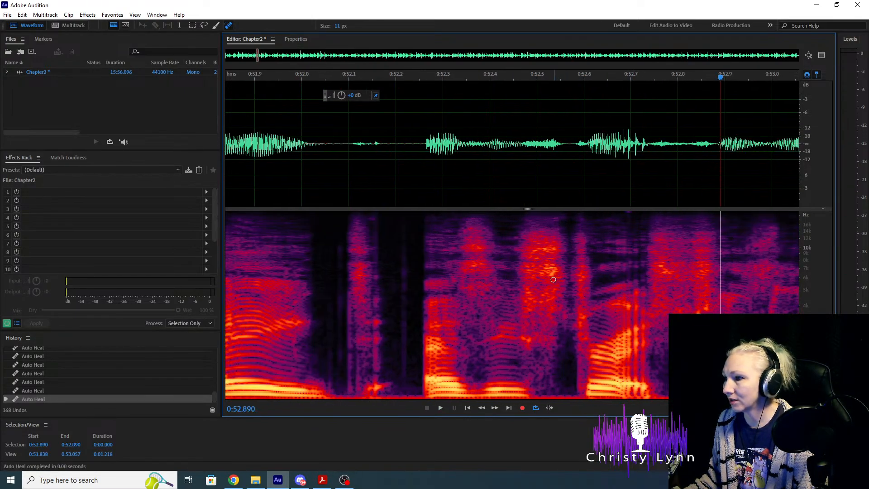
scroll(500, 278, down, 3)
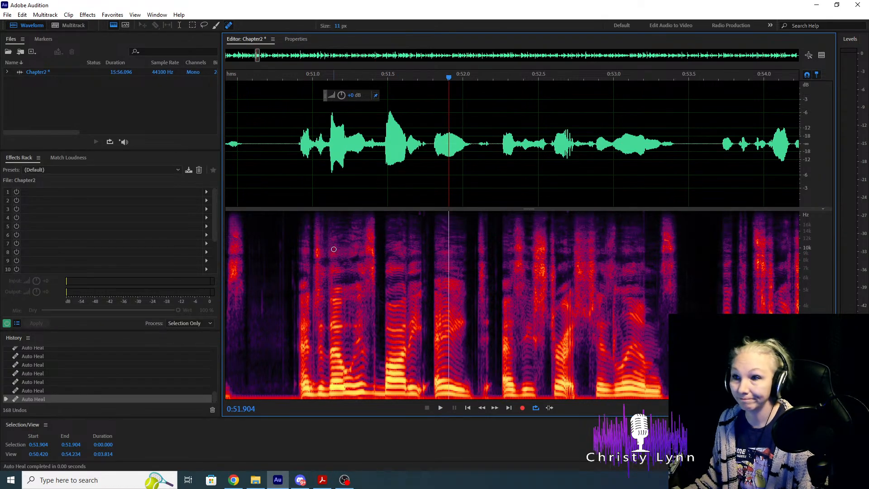
scroll(333, 249, down, 2)
key(space)
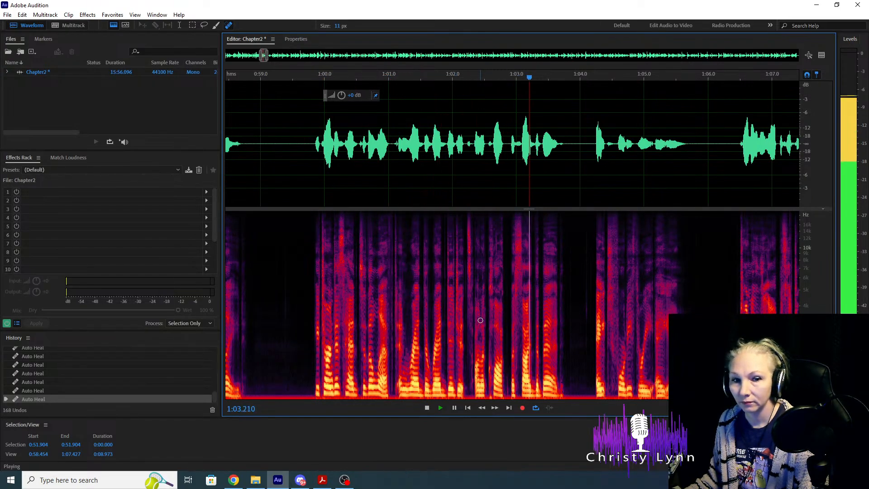
key(space)
Heal the small click near 1:02.68 and replay the narration from 1:01.264.
scroll(481, 292, up, 3)
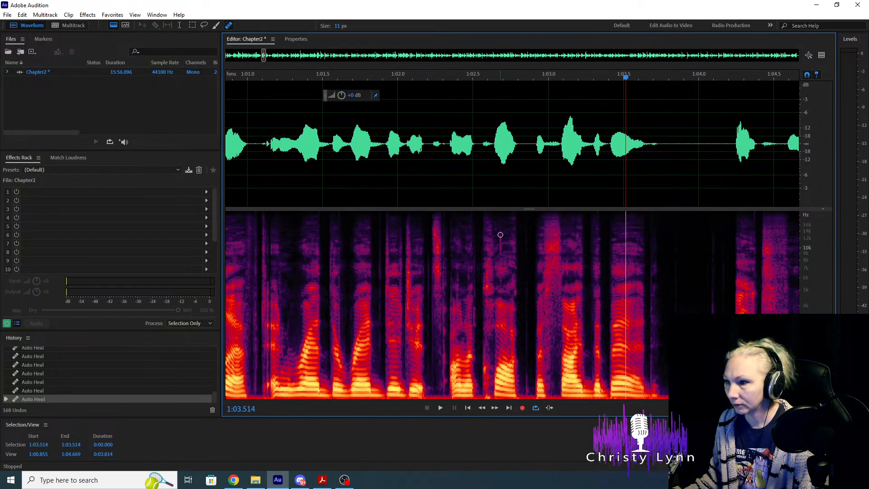
drag(500, 234, 499, 262)
click(287, 199)
key(space)
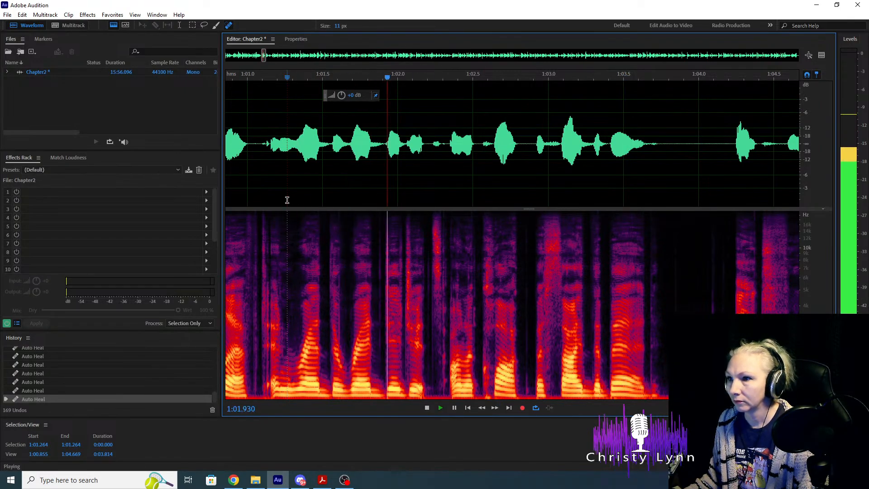
Replay the phrase from 1:01.264 and heal the small click near 1:01.61.
key(space)
key(space)
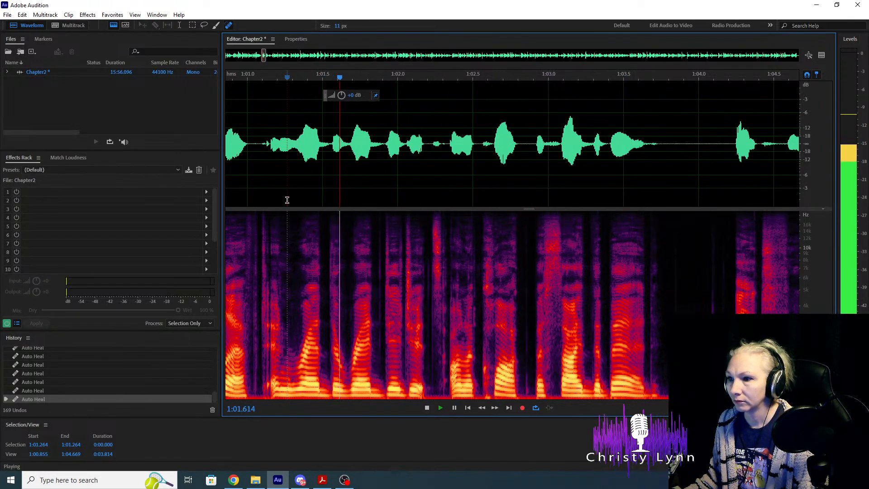
key(space)
scroll(328, 340, up, 3)
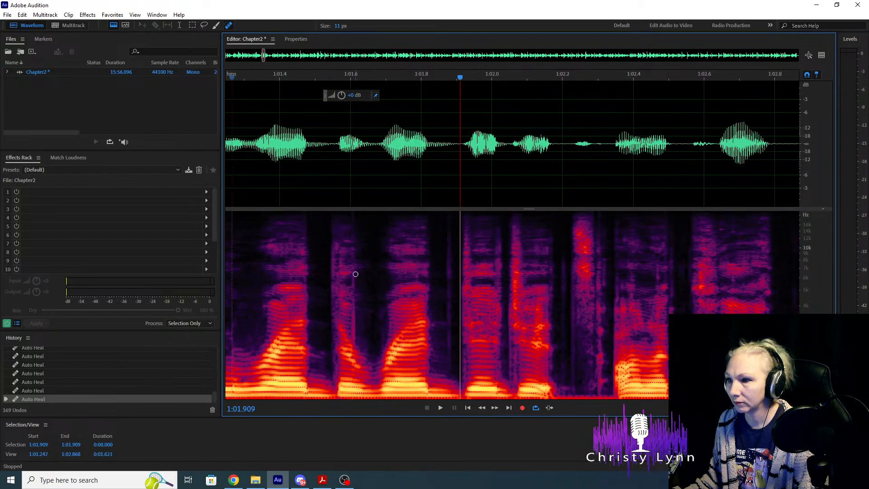
mouse_move(354, 341)
mouse_down()
mouse_move(353, 227)
mouse_move(353, 341)
mouse_up()
click(353, 340)
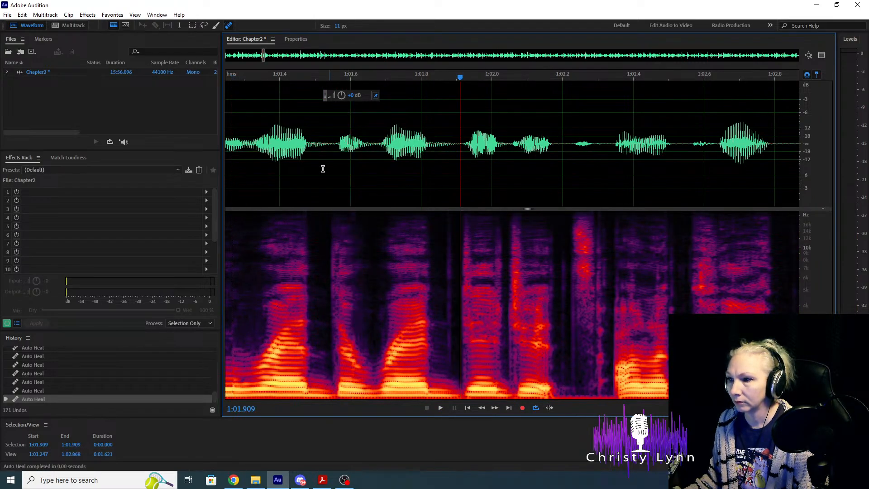
Proof-listen from 1:01.308 to about 1:10.57, then replay the phrase from 1:09.814.
key(space)
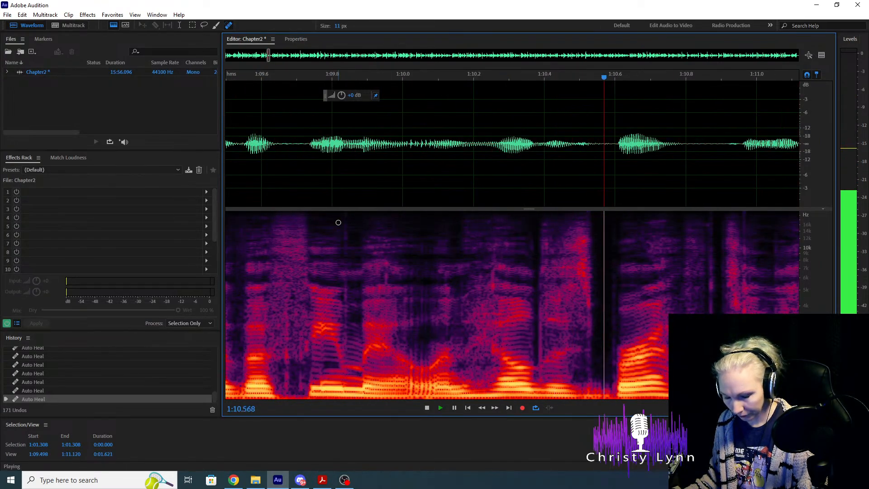
key(space)
scroll(435, 273, down, 3)
click(394, 171)
key(space)
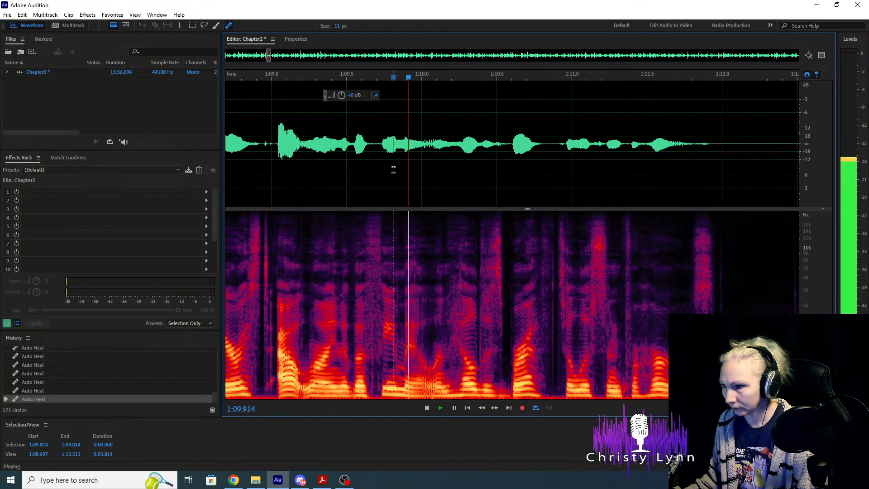
Replay the phrase from 1:09.896 and heal the noise near 1:10.26.
key(space)
click(406, 163)
key(space)
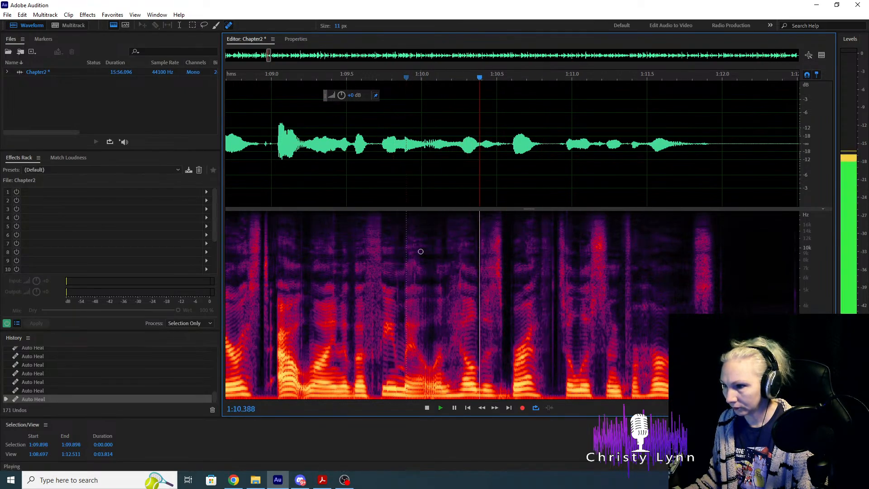
key(space)
scroll(457, 287, up, 3)
drag(496, 291, 498, 269)
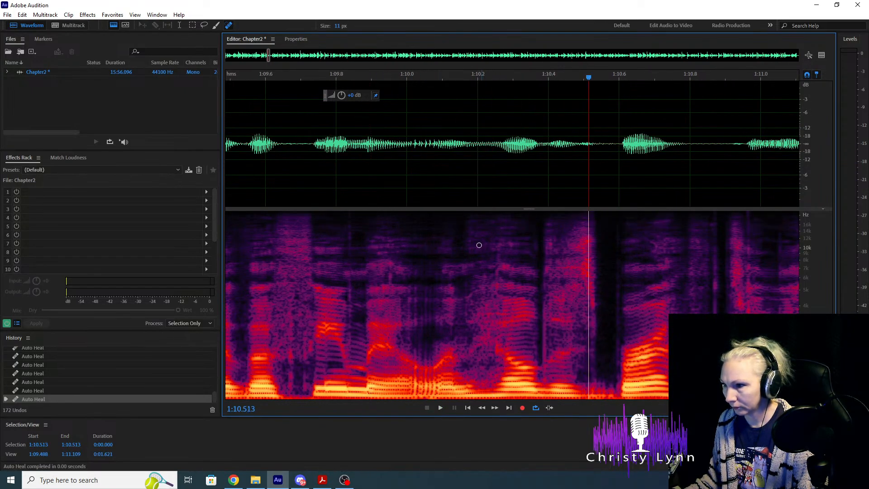
Go back to the start of the sentence and replay the narration from 1:06.212.
scroll(364, 250, down, 2)
scroll(298, 269, down, 2)
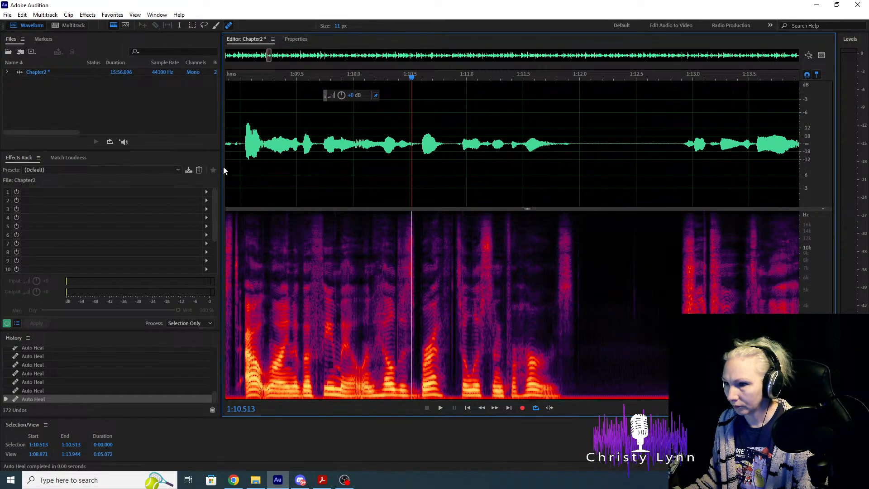
key(space)
scroll(271, 168, down, 3)
click(306, 168)
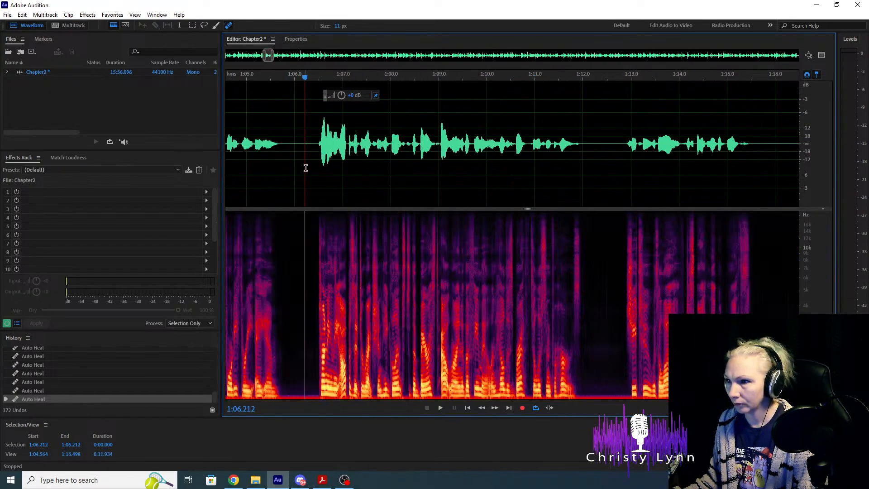
scroll(375, 217, up, 3)
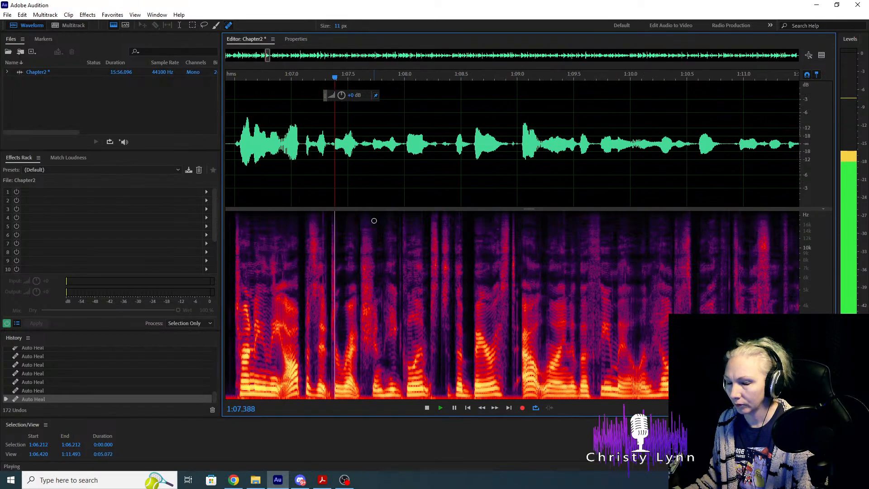
Replay the phrase from about 1:06.6 and heal the clicks between about 1:06.84 and 1:06.93.
key(space)
key(space)
key(space)
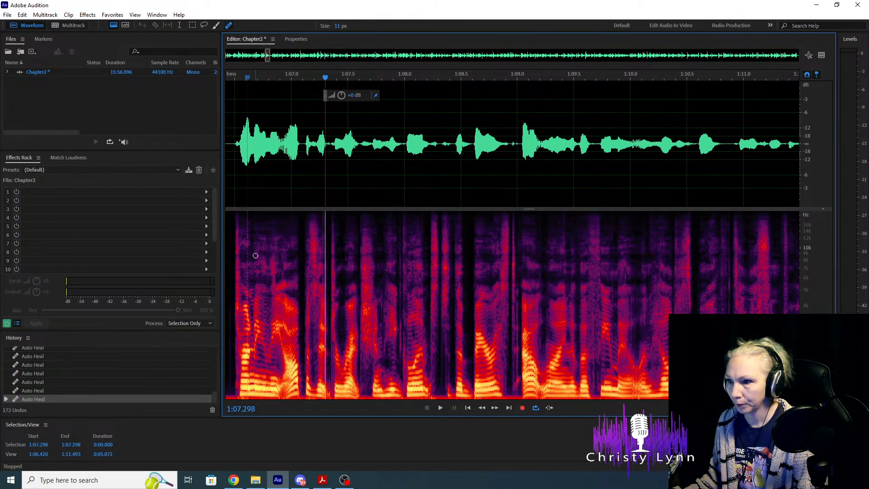
scroll(256, 256, up, 2)
click(287, 276)
click(289, 273)
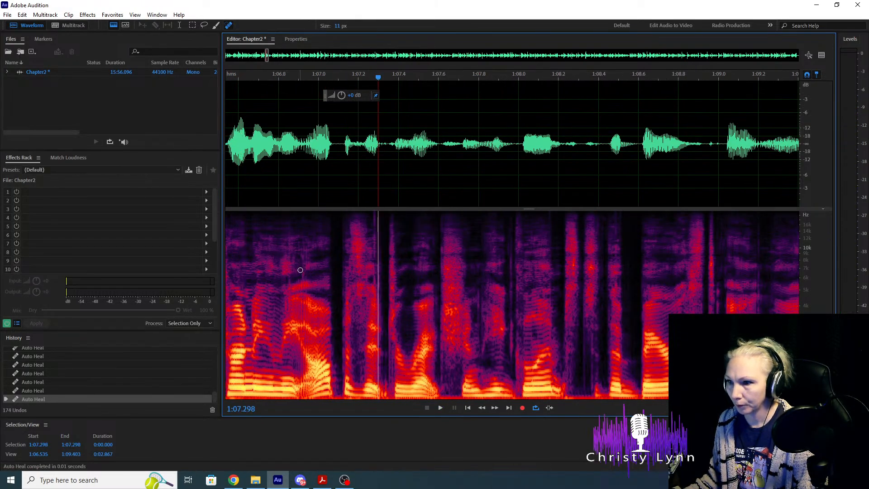
click(303, 269)
Proof-listen from 1:06.426 to 1:14.486 and delete about 0.33 s of the pause starting at 1:12.411.
scroll(375, 234, down, 1)
click(278, 167)
key(space)
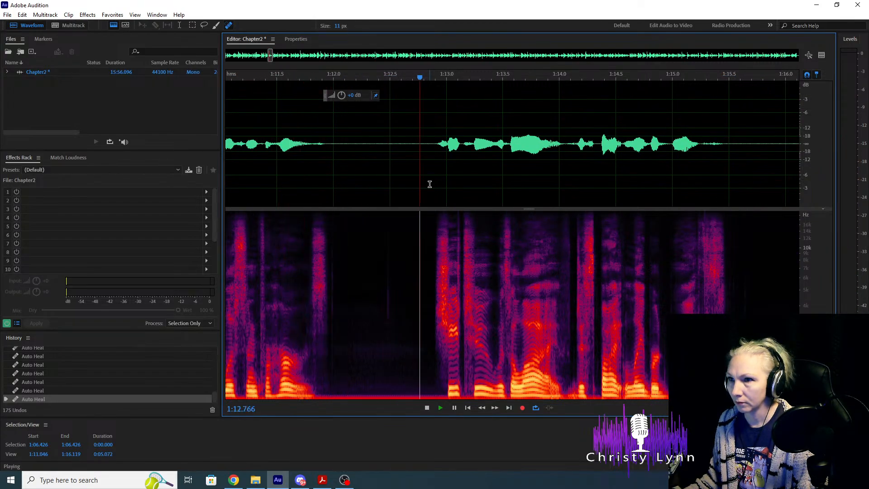
key(space)
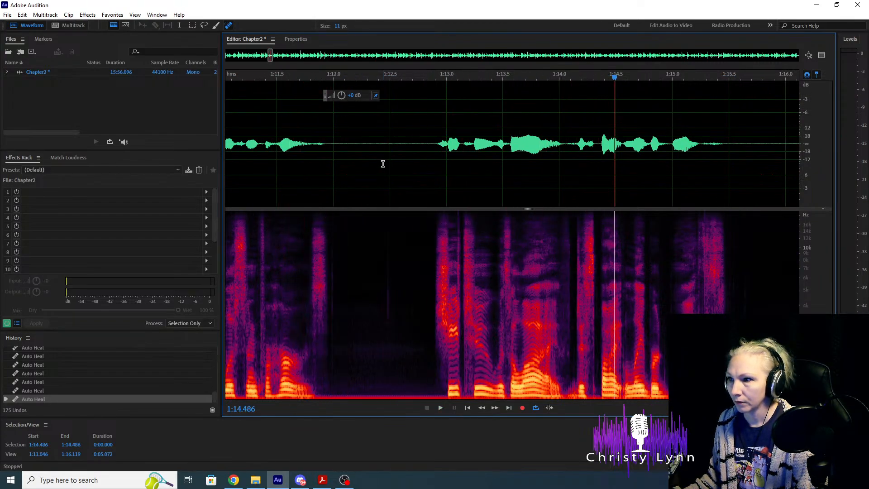
drag(380, 141, 417, 147)
key(Delete)
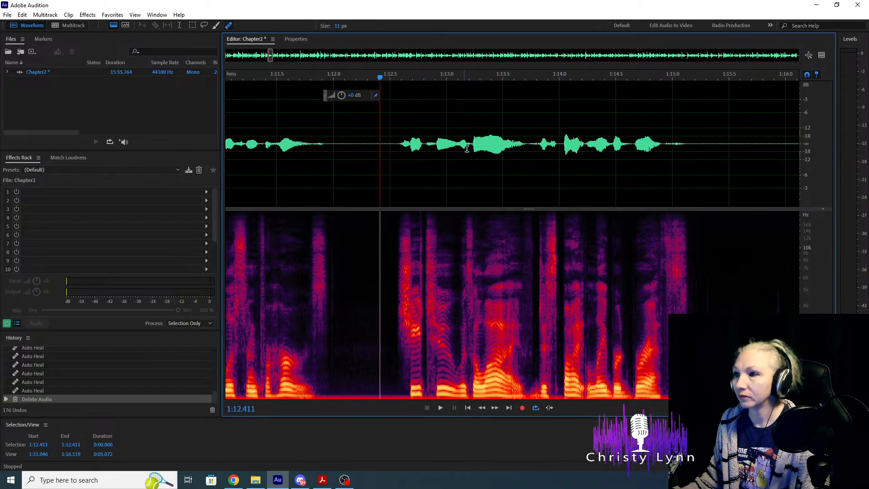
Replay the narration from 1:09.790, then from 1:14.211, and heal the vertical click near 1:17.14.
scroll(466, 149, down, 2)
click(261, 137)
key(space)
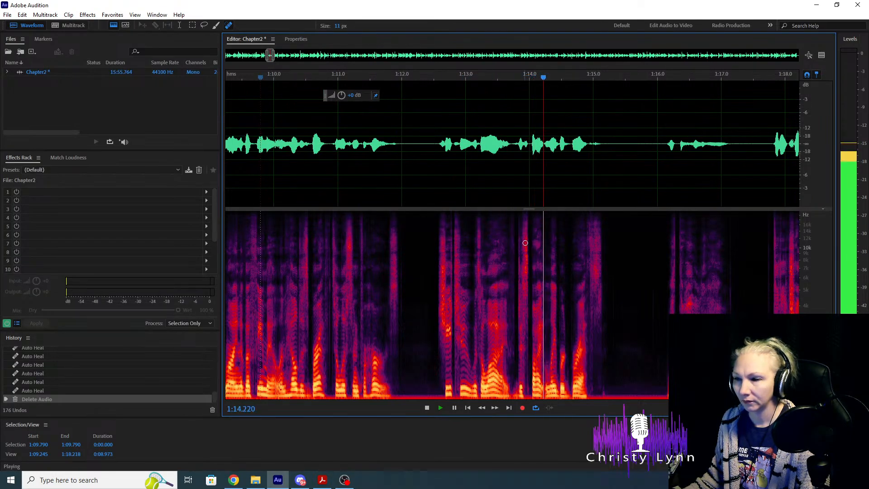
scroll(620, 253, up, 3)
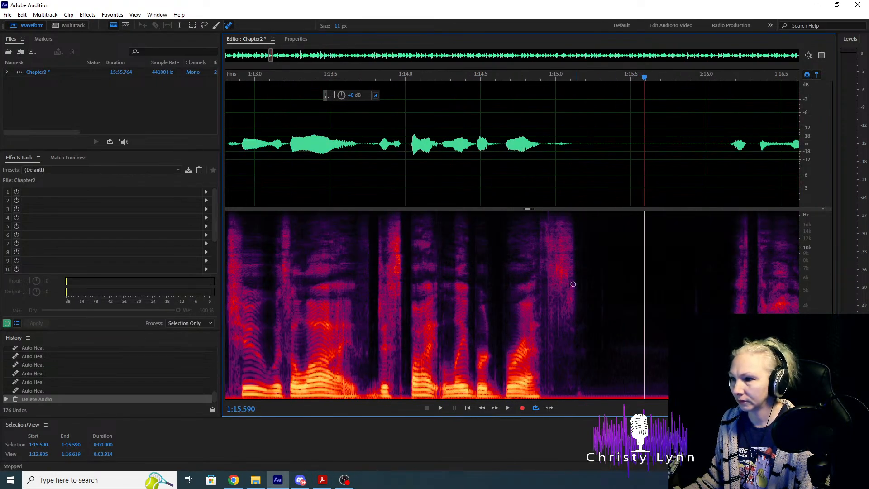
click(437, 162)
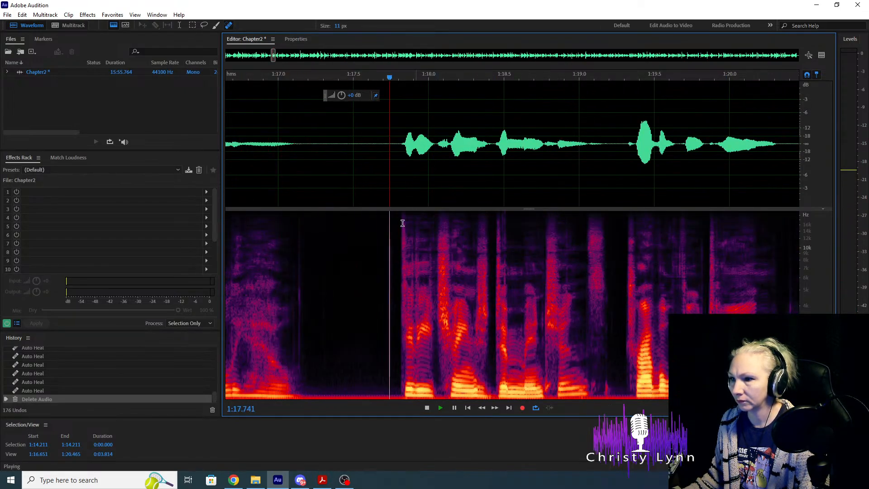
drag(298, 218, 299, 393)
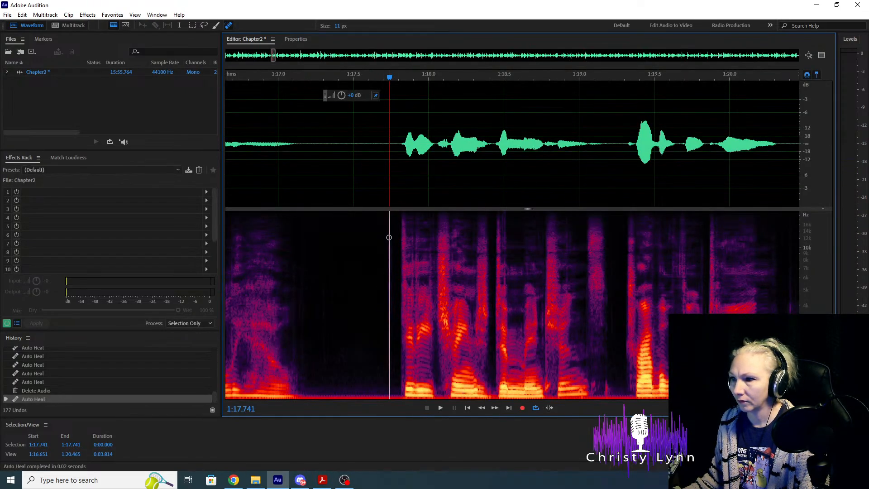
Proof-listen from 1:17.741, replay from 1:21.913, and heal the clicks near 1:22.71, 1:22.54 and 1:22.35.
key(space)
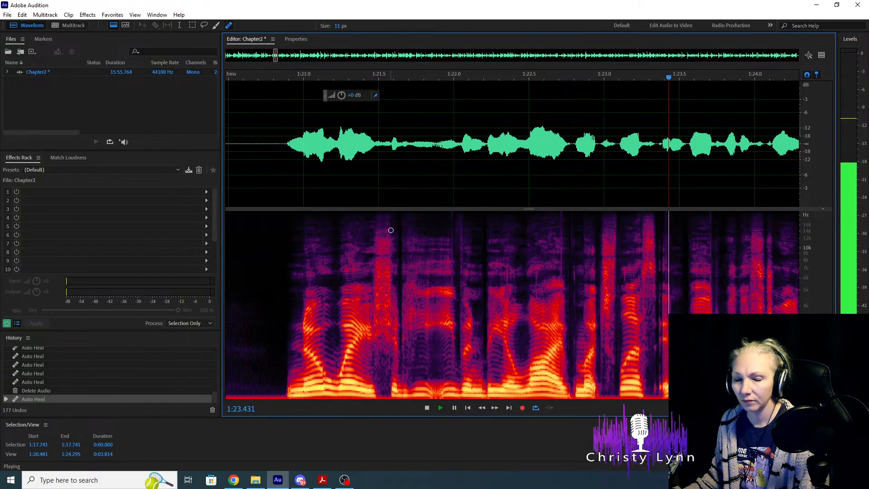
key(space)
click(440, 188)
key(space)
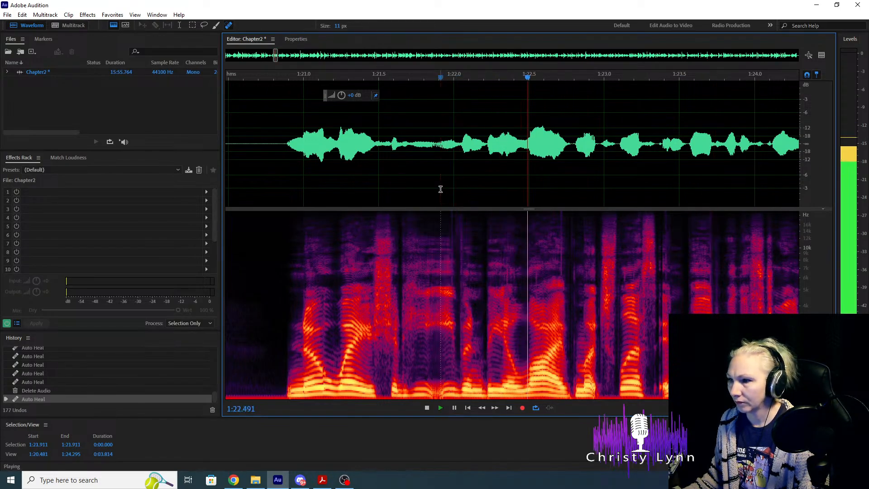
key(space)
drag(561, 214, 561, 376)
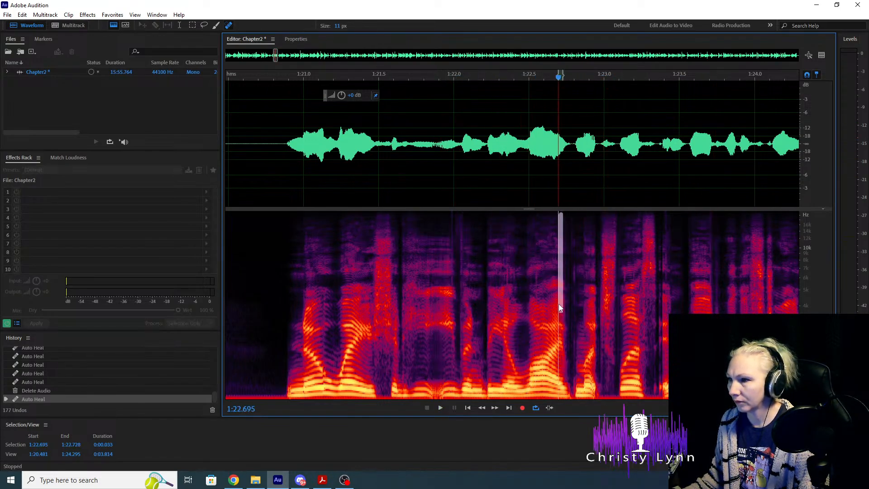
drag(535, 212, 534, 365)
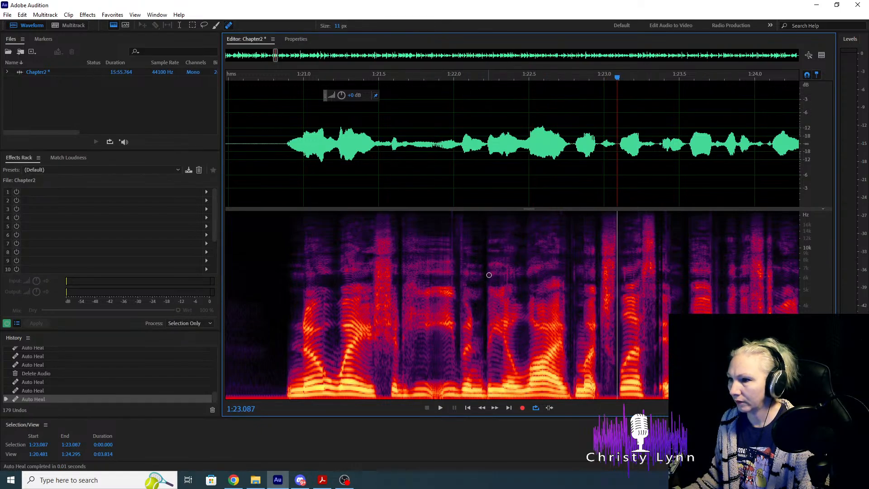
drag(507, 267, 504, 299)
Replay from 1:20.800 to 1:26.350 and heal the vertical clicks near 1:25.49, 1:25.55 and 1:25.71.
click(273, 174)
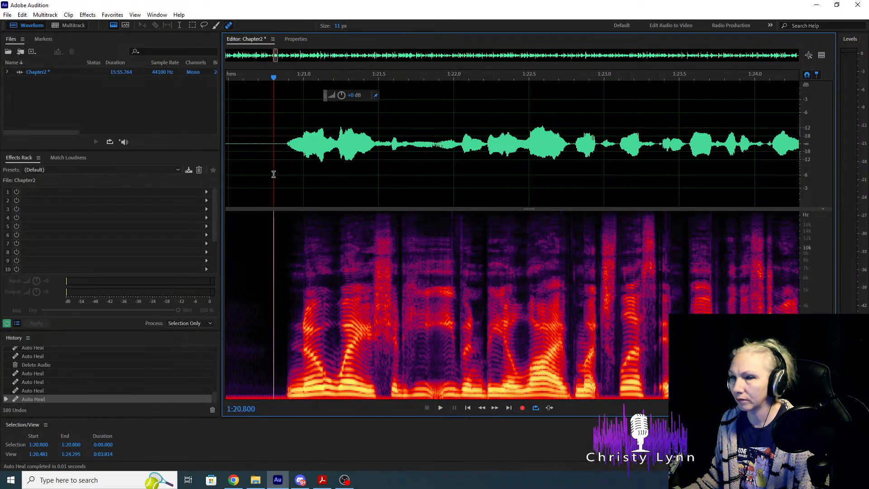
key(space)
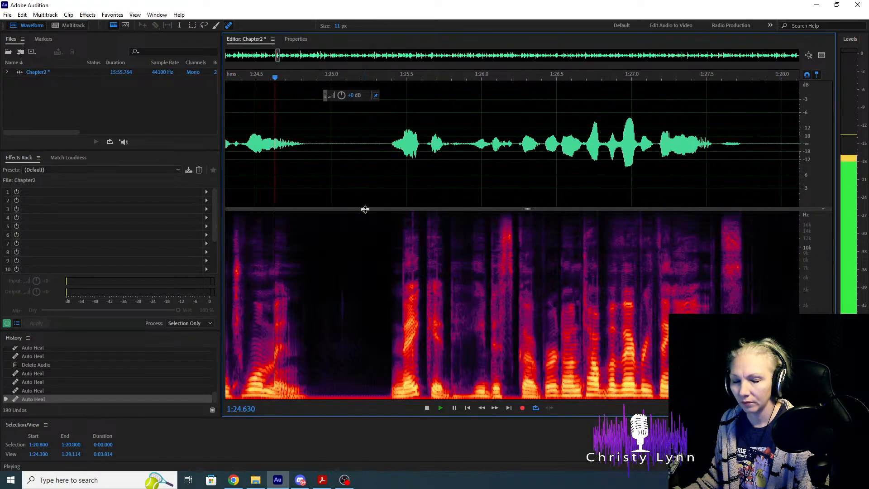
key(space)
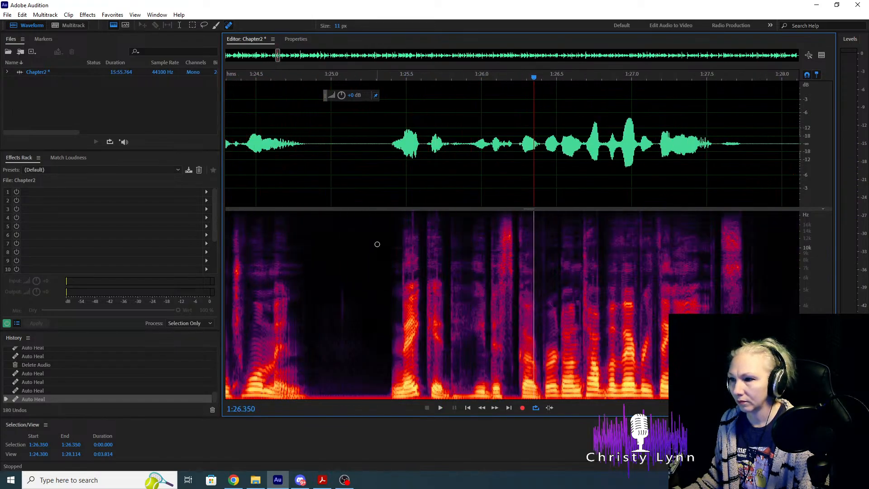
scroll(410, 310, up, 1)
drag(402, 256, 401, 385)
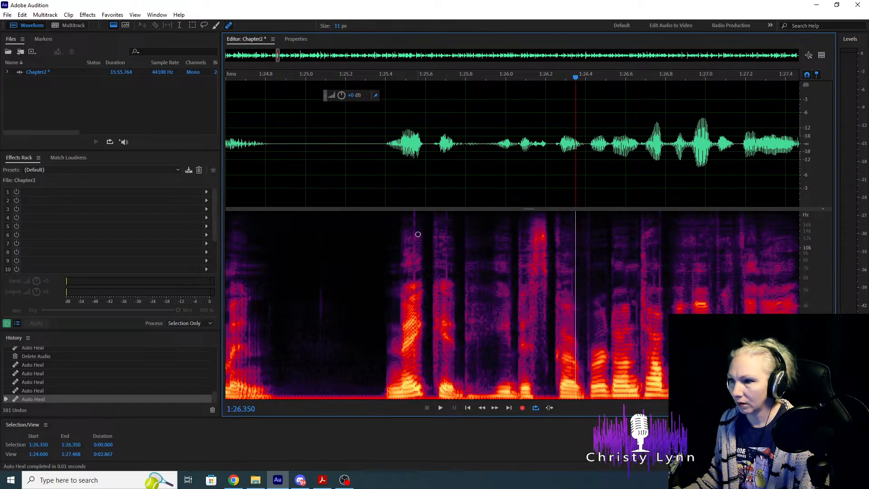
drag(415, 214, 413, 335)
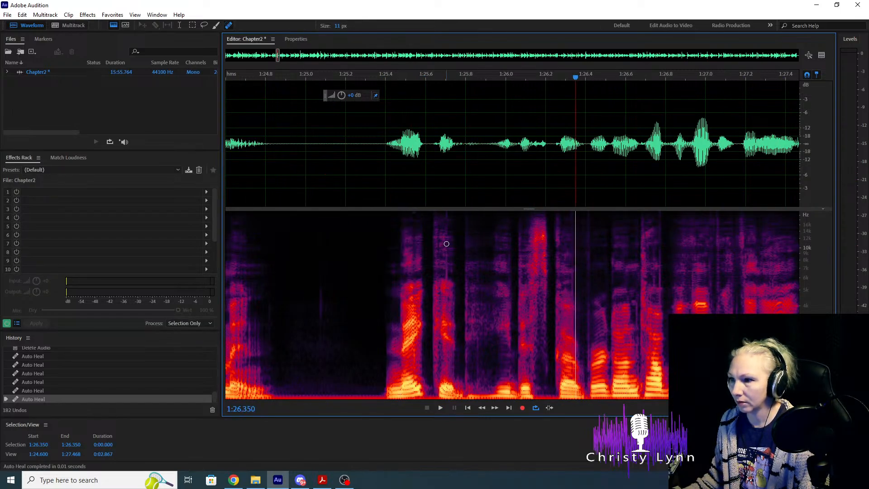
drag(446, 215, 446, 382)
Proof-listen from 1:24.840 to 1:28.780 and delete the silence from 1:28.600 to 1:29.064.
click(275, 142)
key(space)
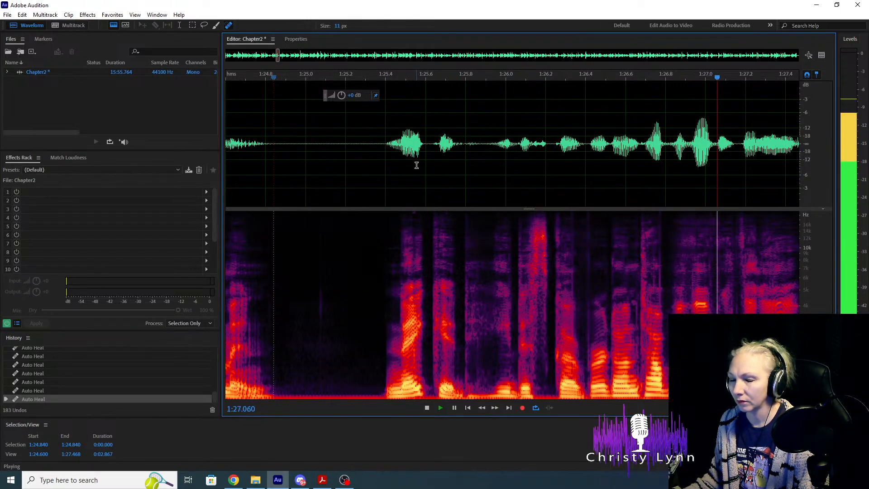
key(space)
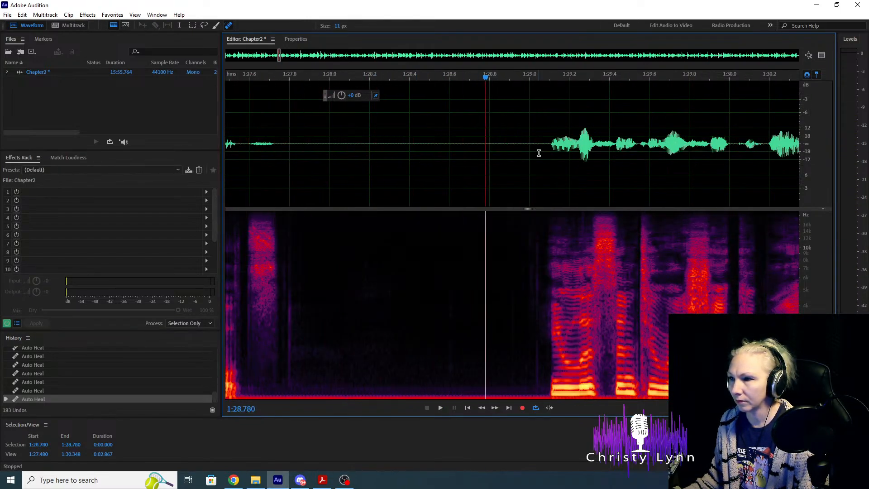
drag(450, 145, 542, 152)
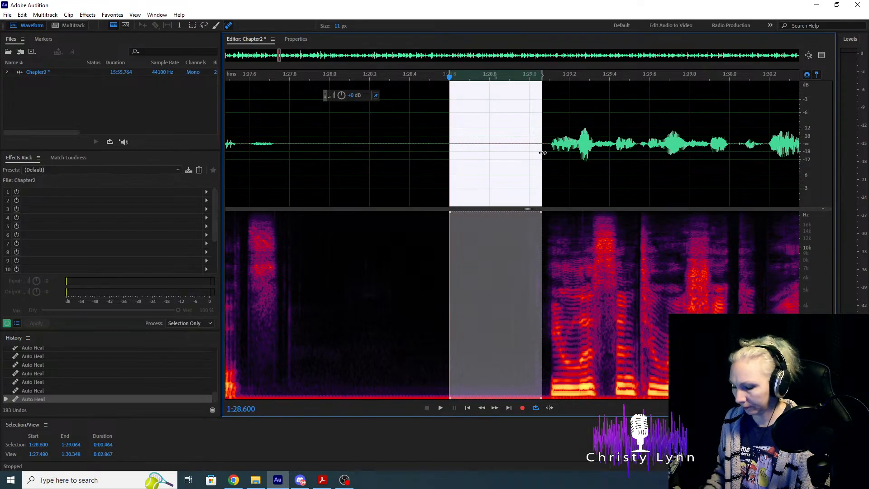
key(Delete)
Measure the pause from 1:27.765 to 1:28.500 and delete the excess silence from 1:28.500 to 1:28.622.
scroll(494, 142, down, 2)
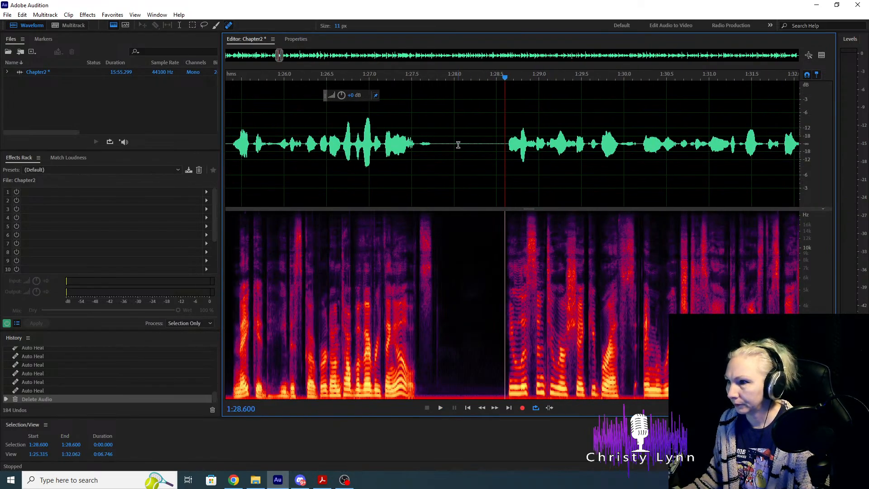
drag(433, 143, 495, 149)
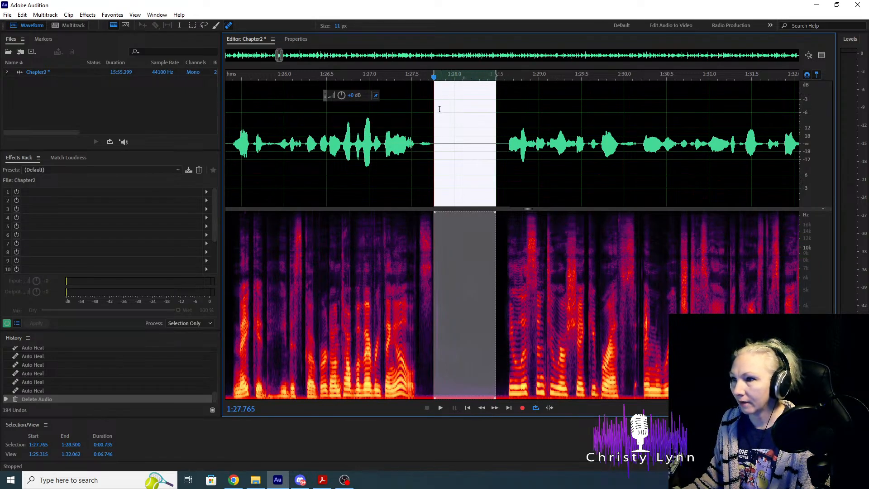
drag(439, 109, 506, 123)
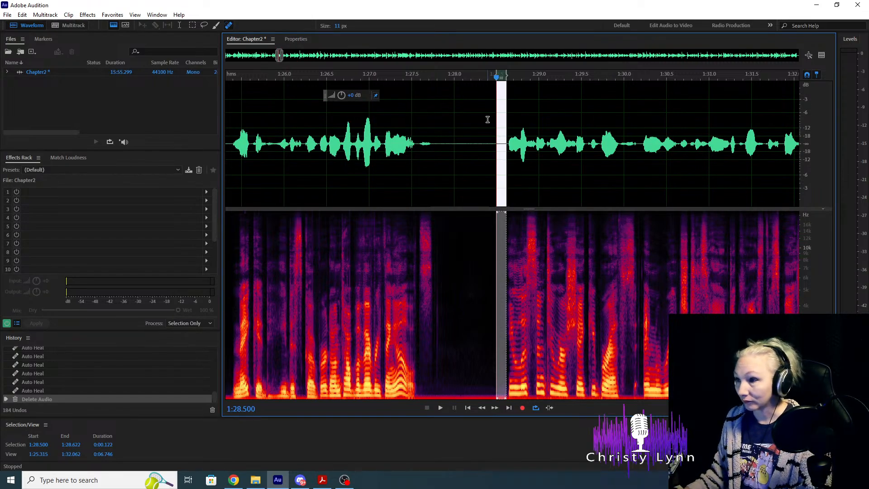
key(Delete)
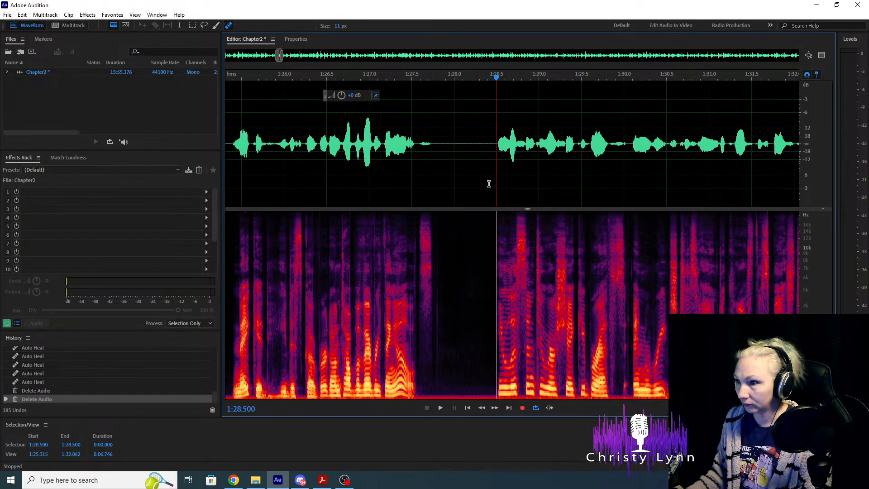
Proof-listen from 1:26.817 across the tightened pause and resume playback from 1:28.228.
click(353, 154)
key(space)
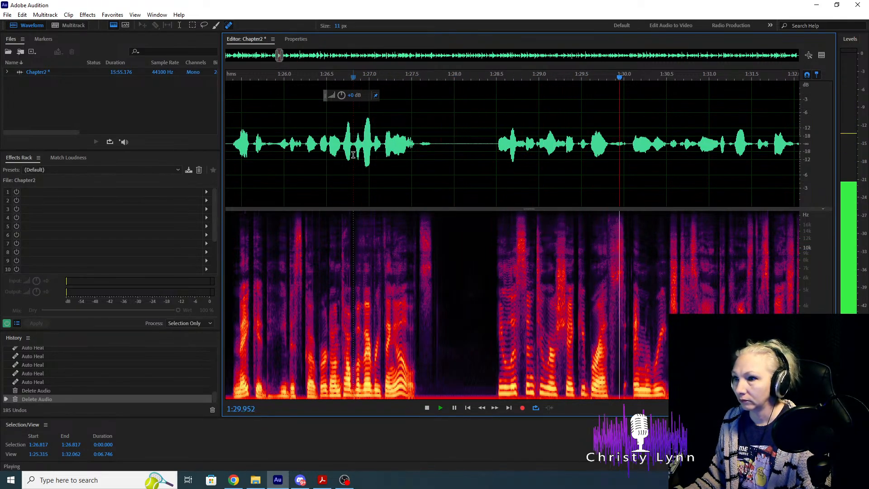
key(space)
scroll(327, 186, down, 3)
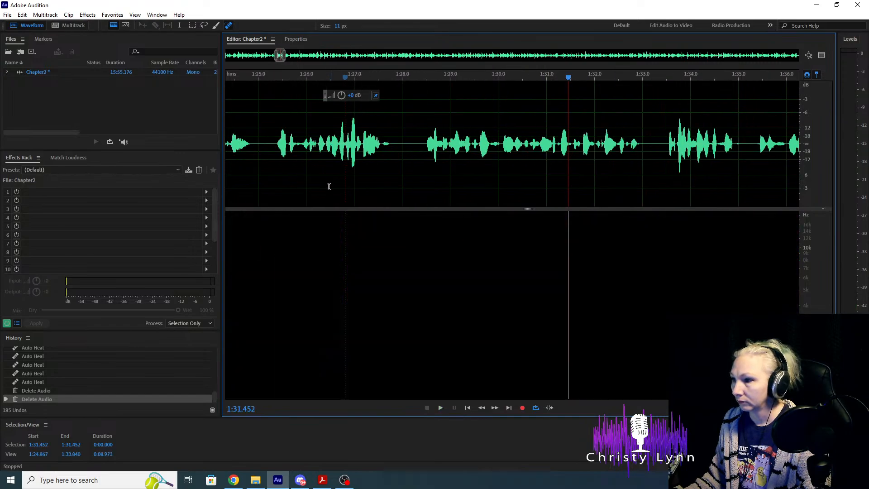
scroll(321, 163, up, 2)
click(321, 161)
key(space)
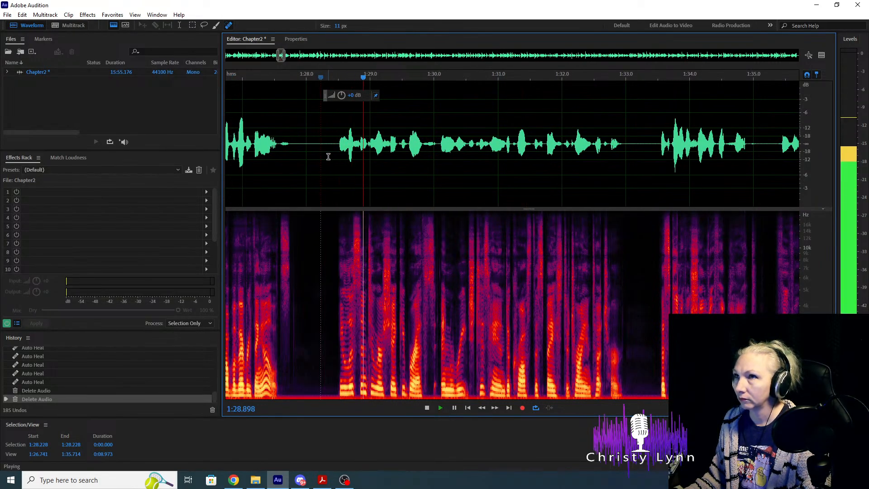
Replay from 1:24.147 and again from 1:26.000, and heal the vertical click near 1:26.33.
scroll(492, 172, down, 3)
click(353, 176)
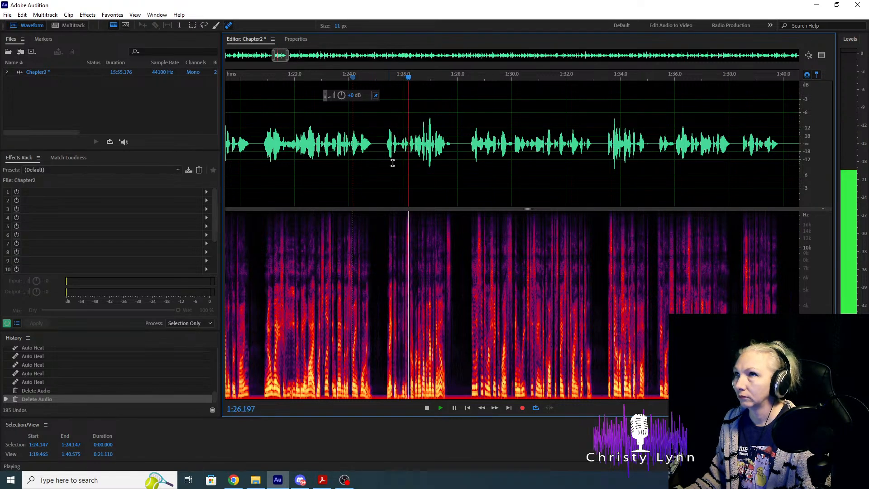
click(403, 176)
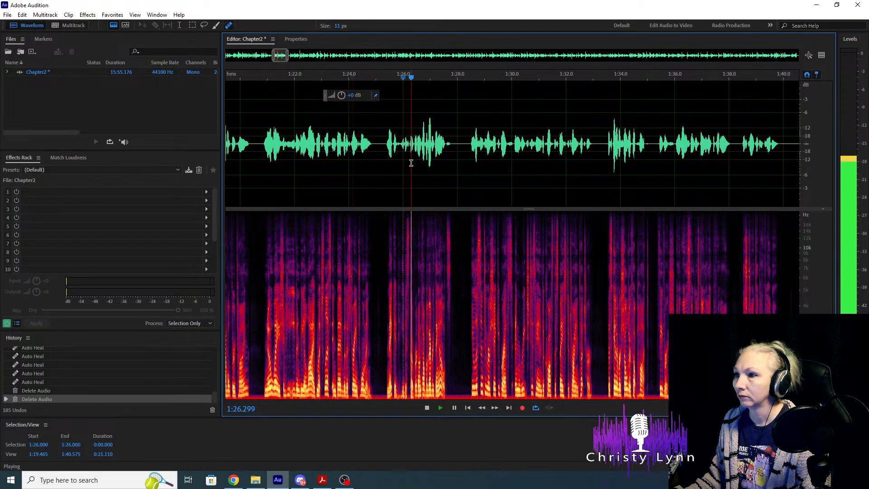
key(space)
scroll(410, 176, up, 1)
scroll(410, 176, up, 7)
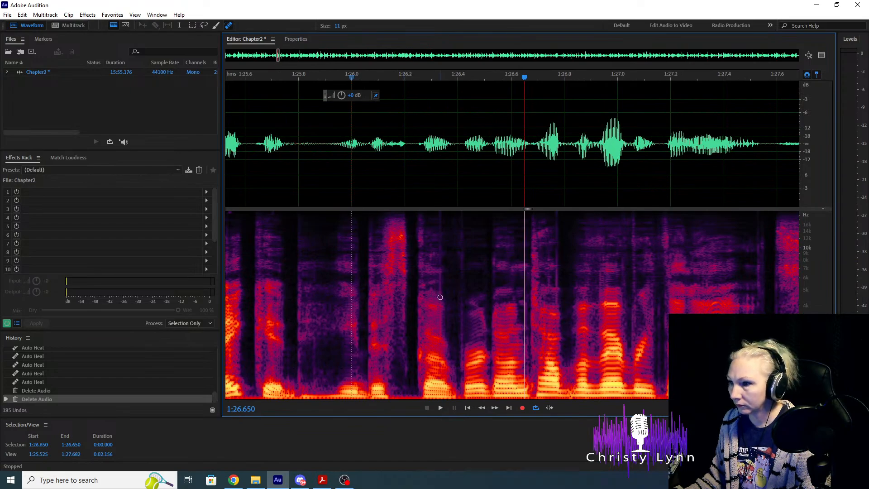
drag(440, 297, 439, 213)
Check the repair by replaying from 1:26.075 and heal the click near 1:26.33 once more.
click(371, 153)
key(space)
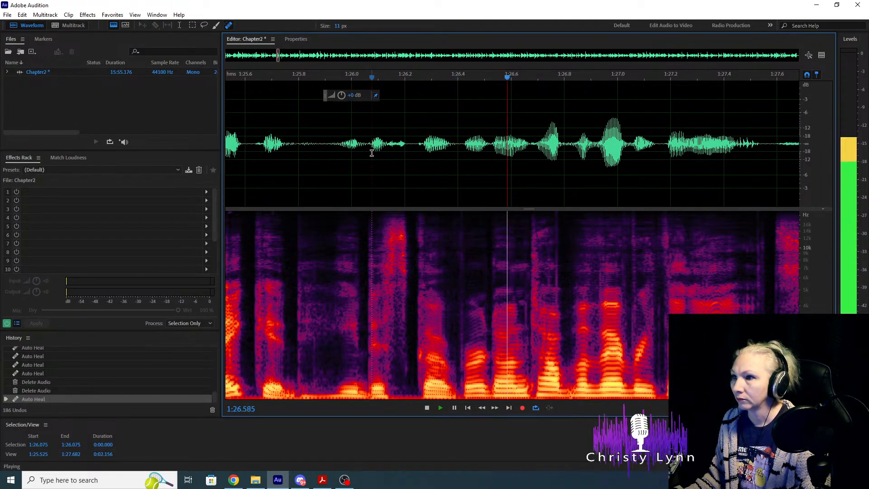
key(space)
drag(441, 299, 440, 213)
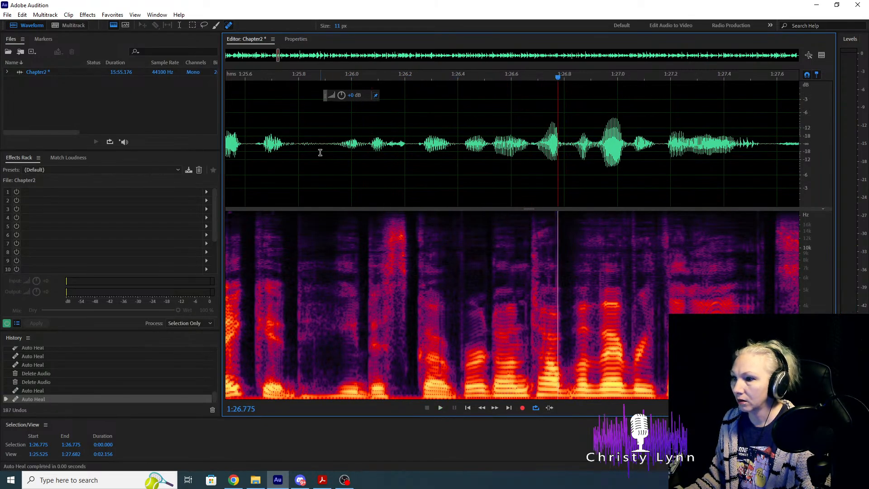
Proof-listen from 1:25.784, replay the phrase from about 1:30.59 and 1:30.53, and heal the click near 1:30.85.
click(294, 136)
key(space)
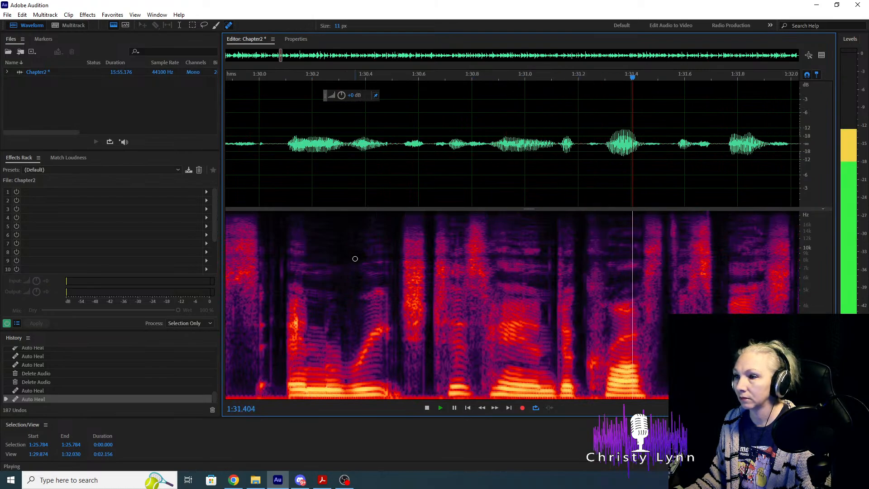
key(space)
click(415, 169)
key(space)
key(space)
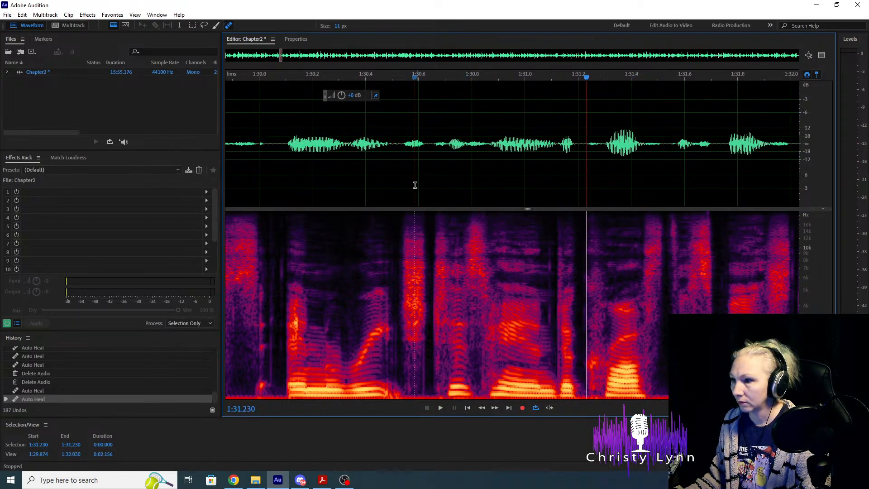
click(398, 181)
key(space)
key(space)
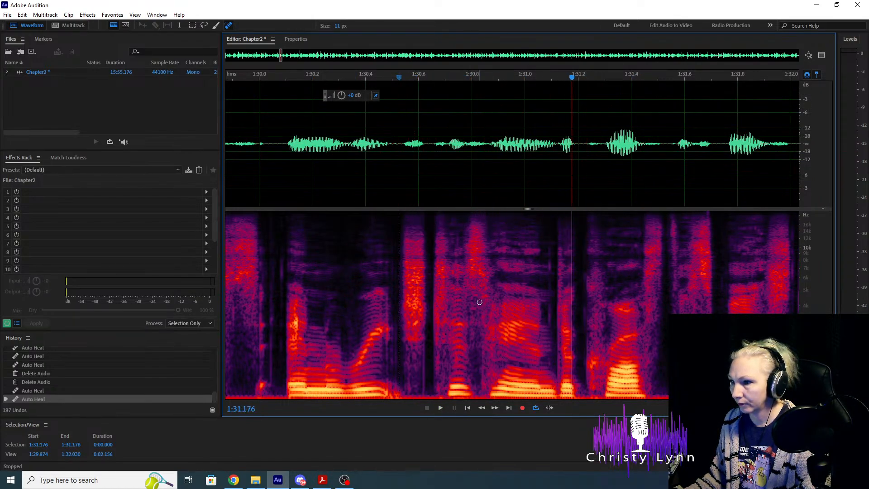
click(484, 371)
Proof-listen from 1:30.145 and heal the high-frequency click near 1:33.80.
click(297, 154)
key(space)
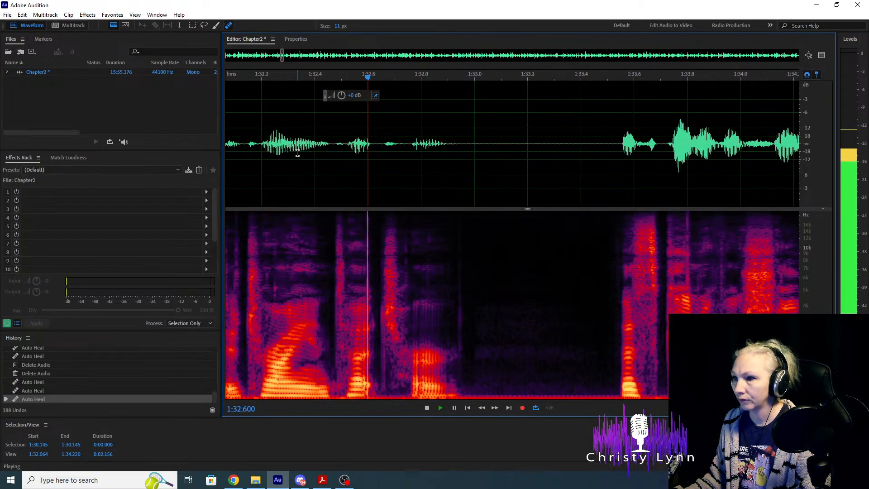
key(space)
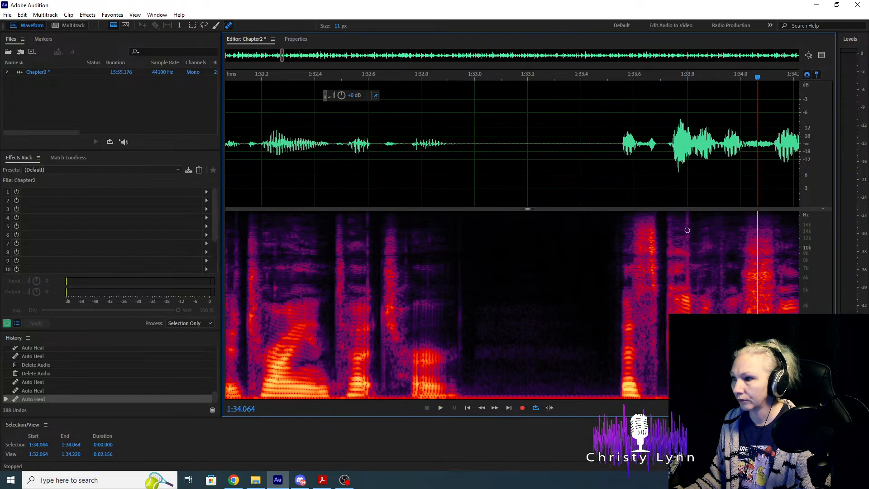
click(687, 216)
Proof-listen from 1:33.090 and heal the vertical clicks near 1:37.09, 1:37.05 and 1:37.87.
scroll(687, 215, down, 2)
click(431, 153)
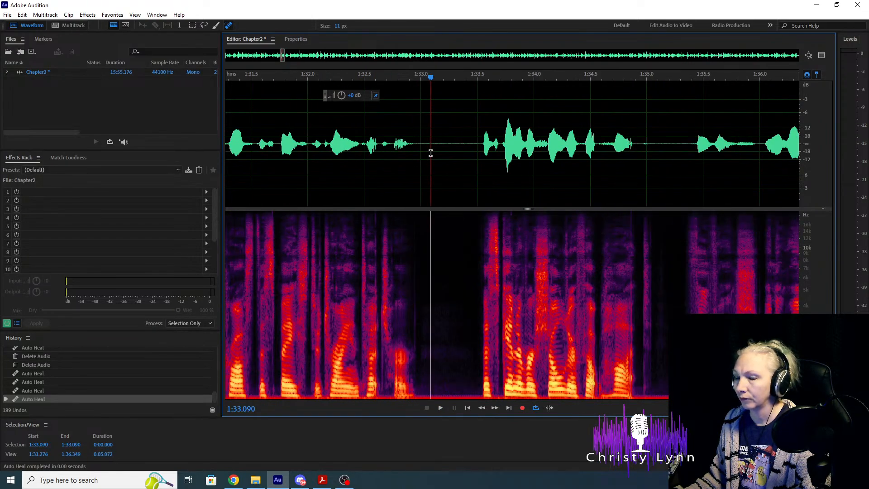
key(space)
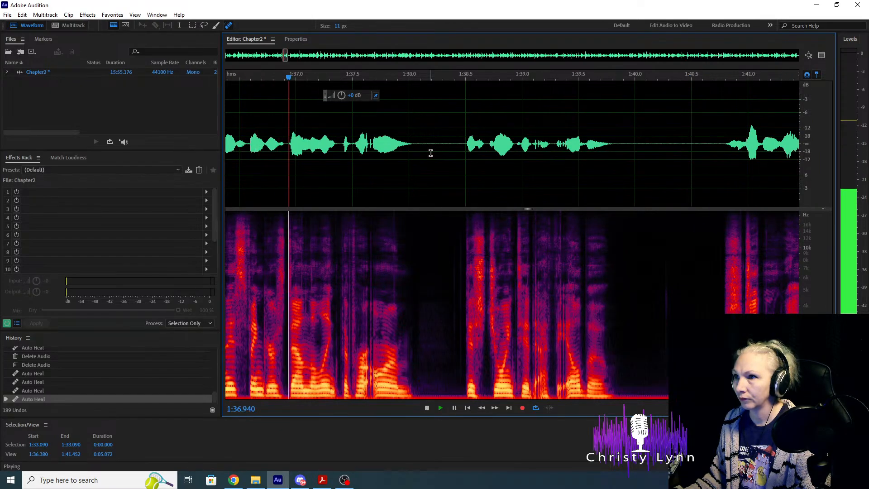
key(space)
scroll(356, 298, up, 4)
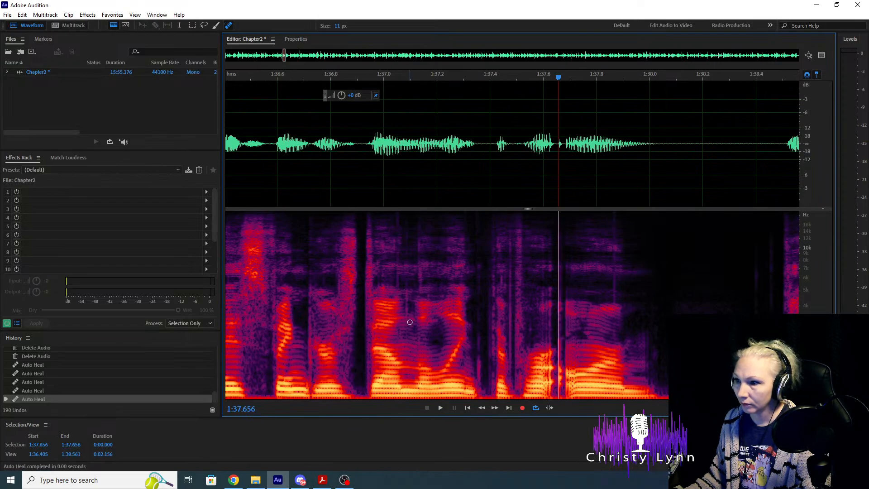
drag(407, 320, 407, 204)
drag(398, 378, 398, 212)
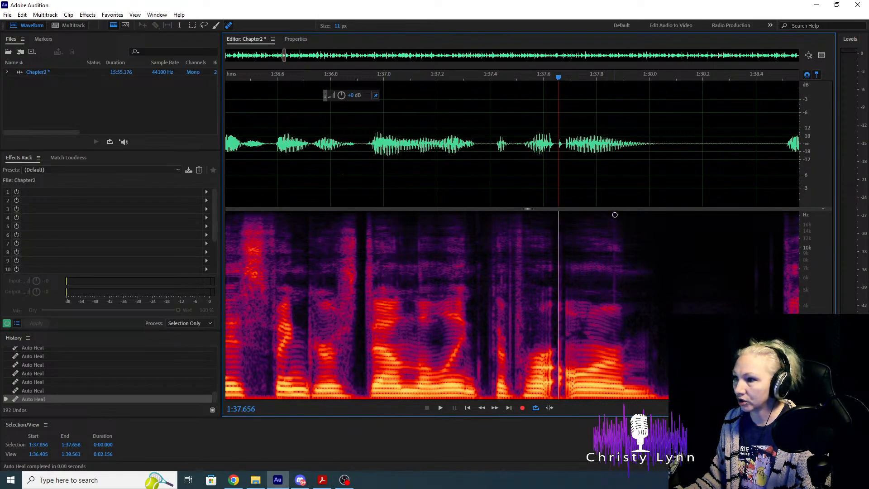
drag(615, 215, 615, 382)
scroll(738, 246, down, 2)
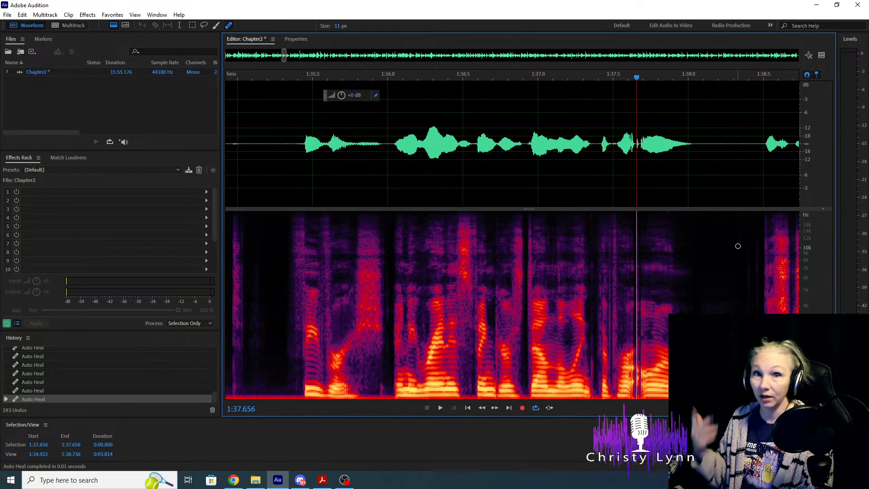
Proof-listen from 1:35.320 and heal the click just after the phrase ending near 1:46.40.
click(285, 138)
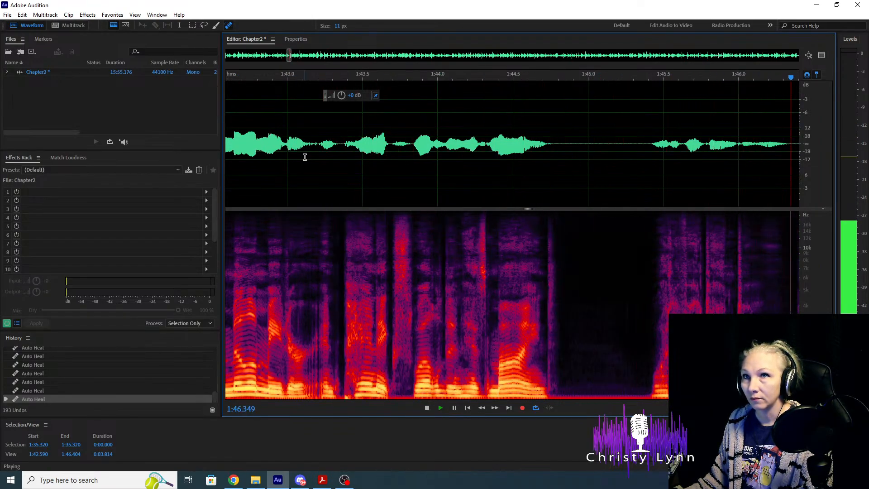
key(space)
scroll(410, 249, left, 3)
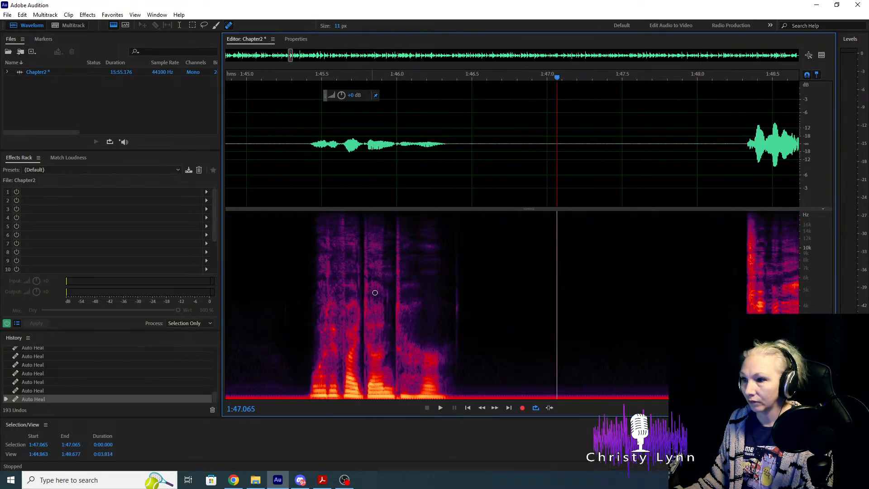
scroll(460, 308, up, 1)
drag(458, 231, 456, 389)
Replay from 1:44.837 and delete the excess silence from 1:47.328 to 1:48.321.
scroll(517, 310, down, 2)
click(309, 160)
key(space)
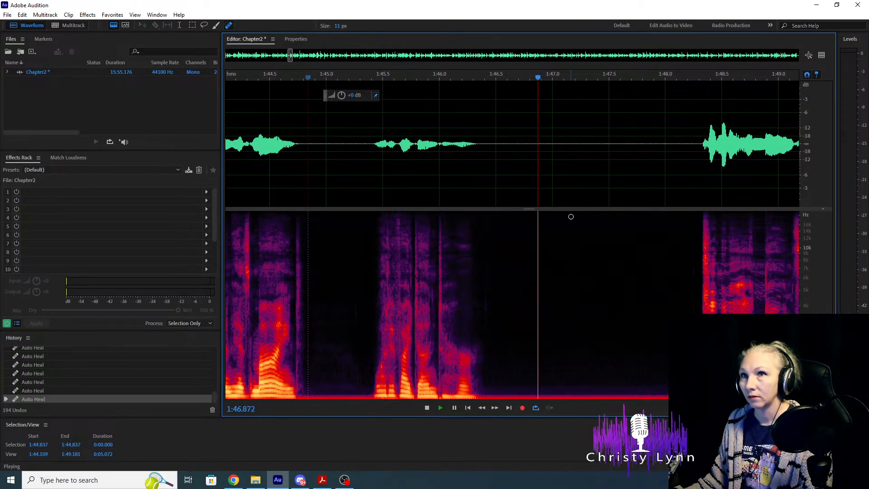
key(space)
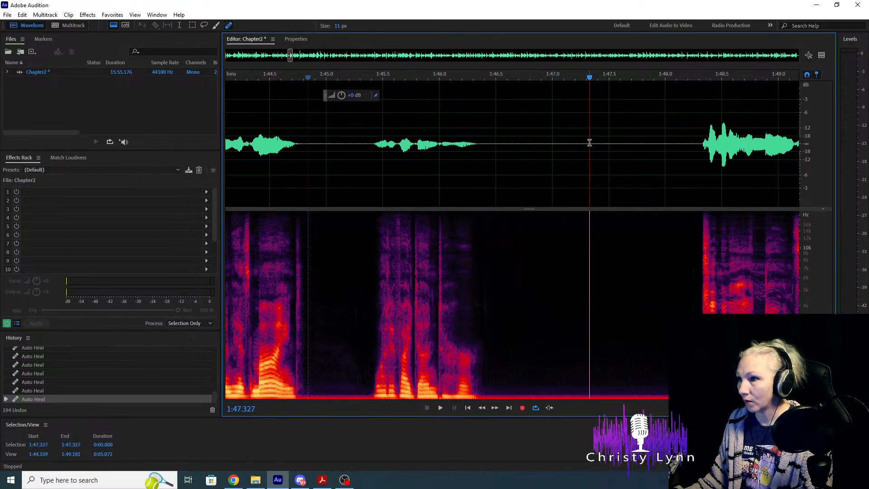
drag(589, 143, 701, 145)
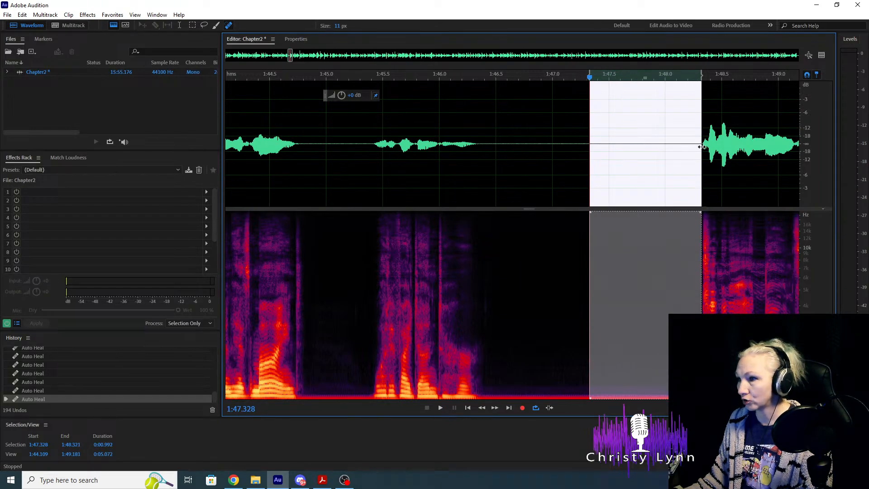
key(Delete)
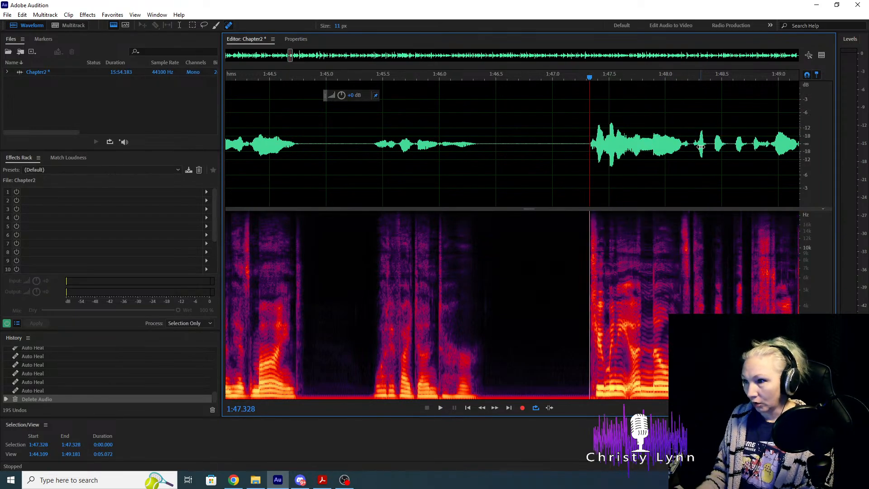
Check the shortened pause by playing from 1:47.328 and replaying from 1:45.178.
key(space)
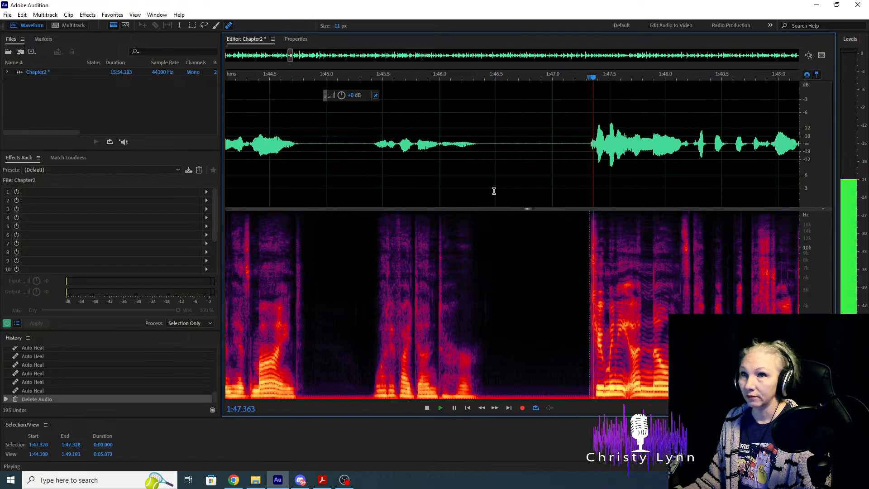
key(space)
click(347, 151)
scroll(352, 151, down, 2)
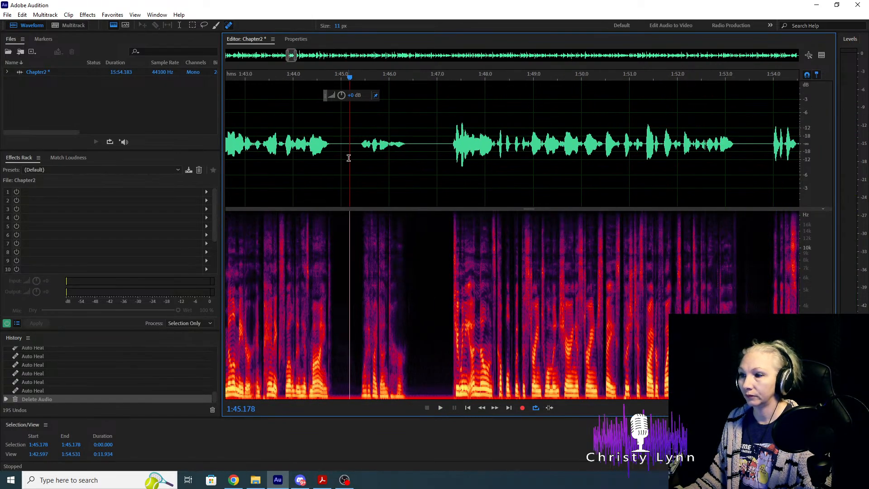
key(space)
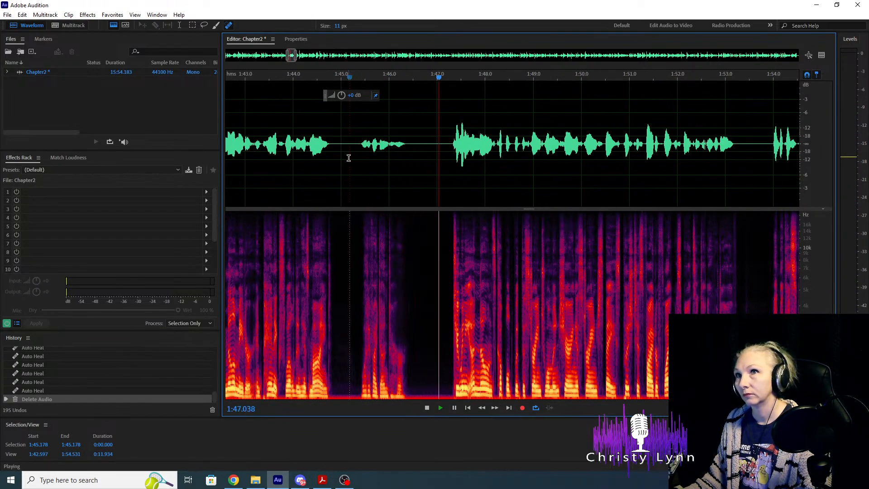
key(space)
Delete the remaining excess silence from 1:47.267 to 1:47.330 and heal the click near 1:47.84.
scroll(434, 160, up, 2)
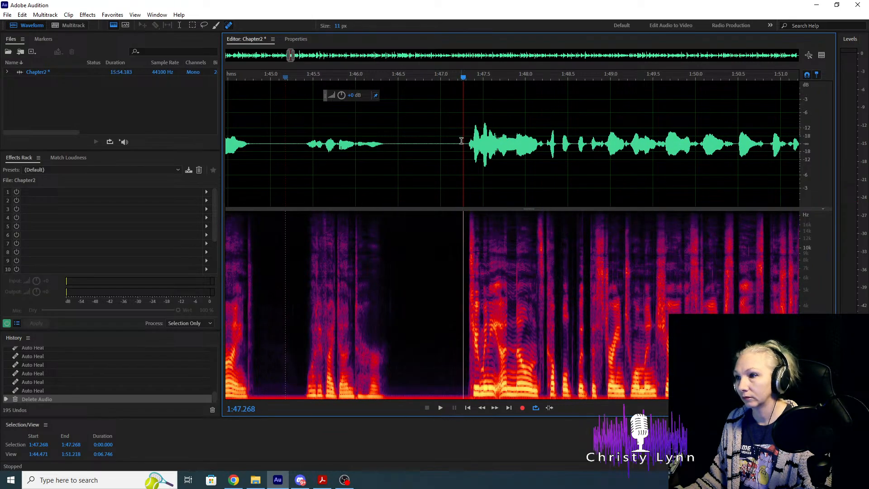
scroll(461, 141, up, 3)
drag(470, 141, 486, 143)
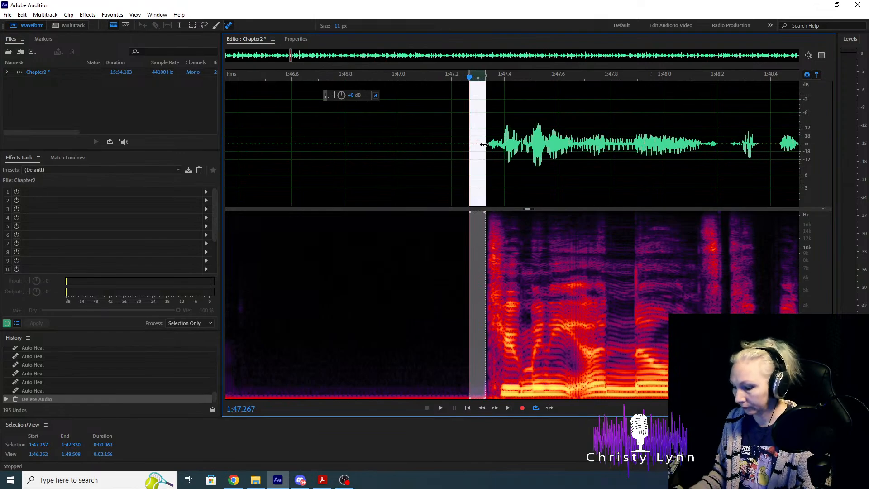
key(Delete)
drag(620, 259, 621, 305)
Proof-listen from 1:47.038 and heal the vertical clicks near 1:50.14 and 1:50.56.
scroll(415, 326, down, 2)
click(411, 168)
key(space)
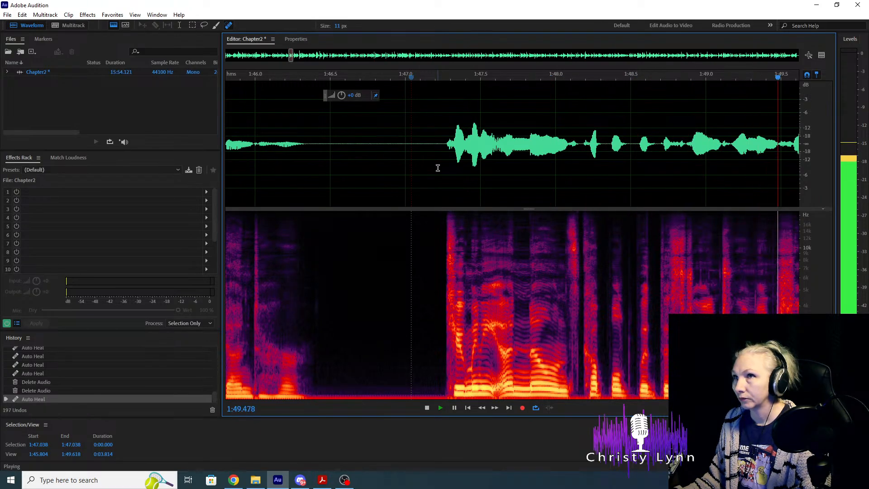
key(space)
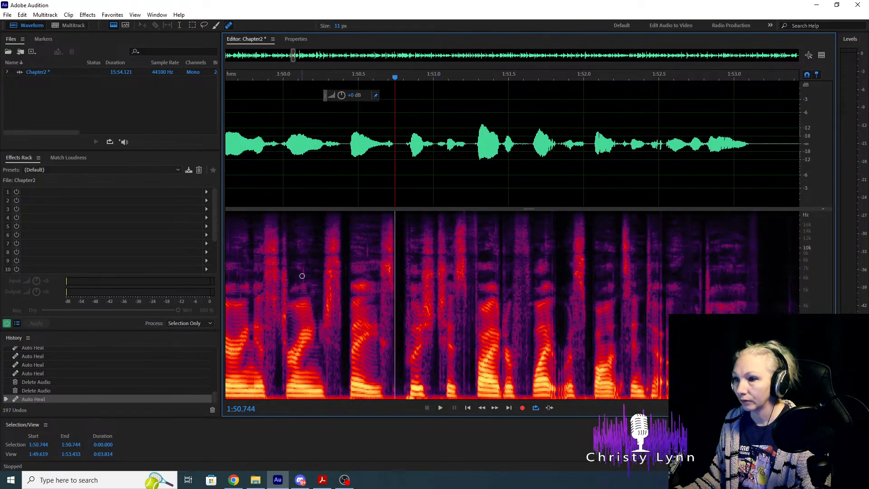
drag(303, 266, 304, 384)
drag(366, 213, 367, 386)
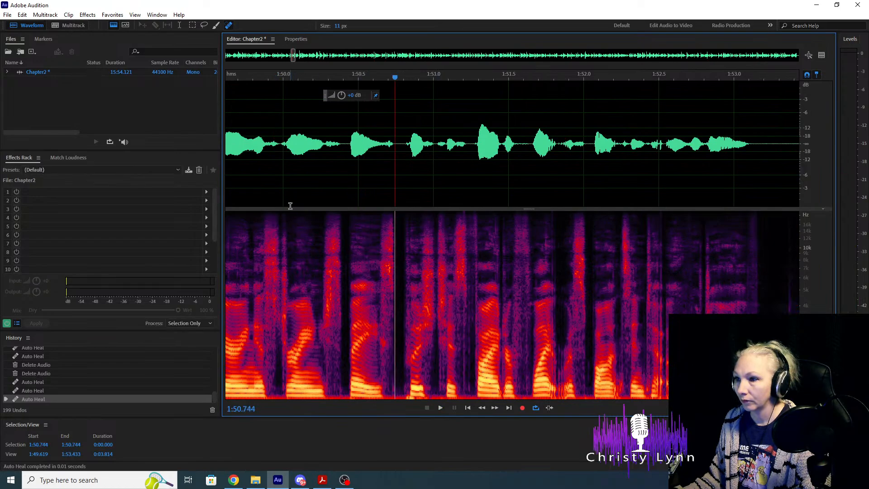
Replay from 1:49.938, heal the click near 1:51.75, and check the repair from 1:50.829.
click(273, 179)
key(space)
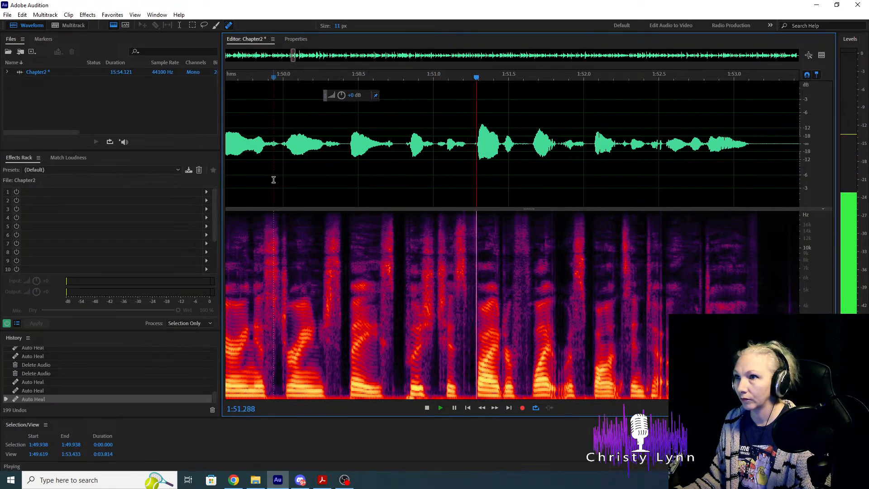
key(space)
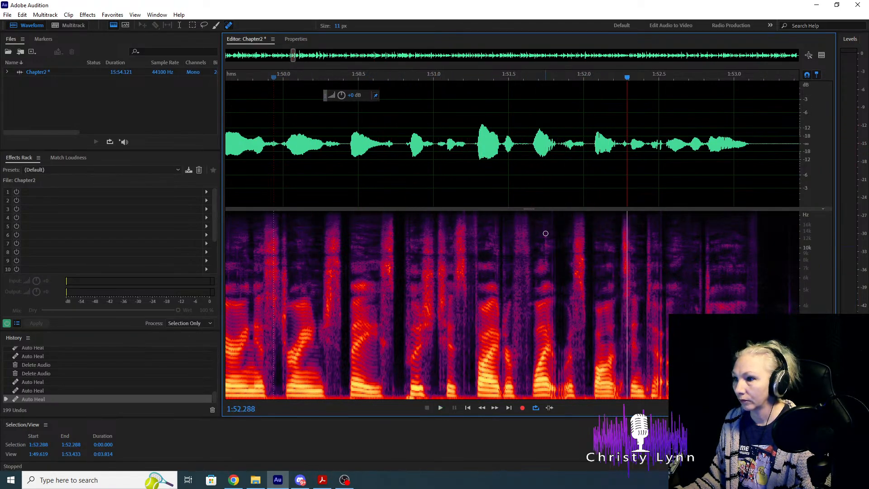
drag(545, 233, 546, 349)
click(408, 195)
key(space)
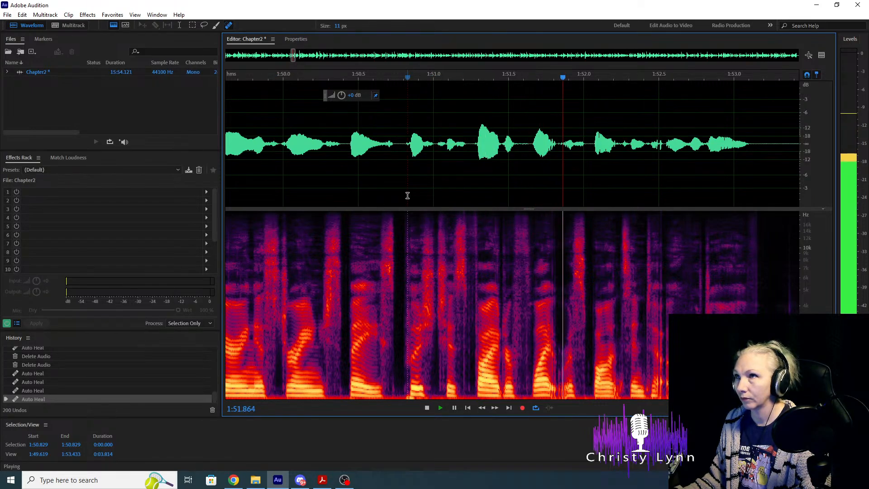
Stop playback and heal the vertical clicks near 1:51.28 and 1:51.43, repeating the repair at the first spot.
key(space)
scroll(474, 279, up, 2)
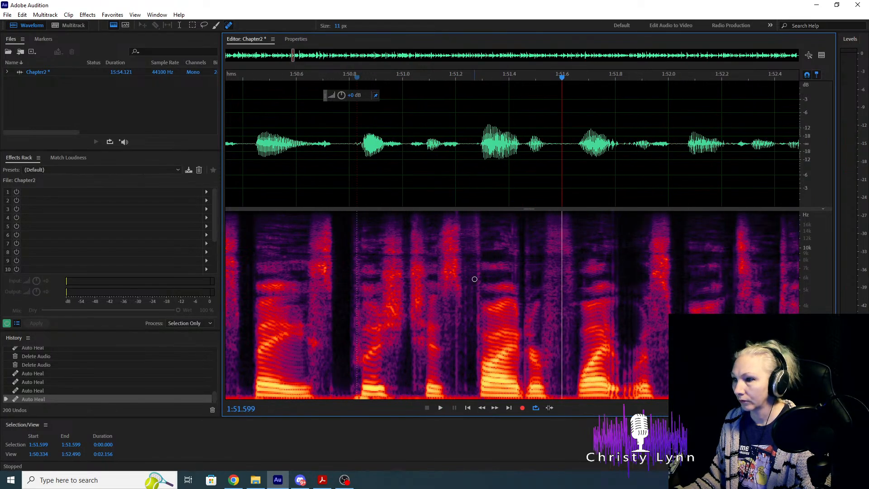
drag(477, 232, 482, 344)
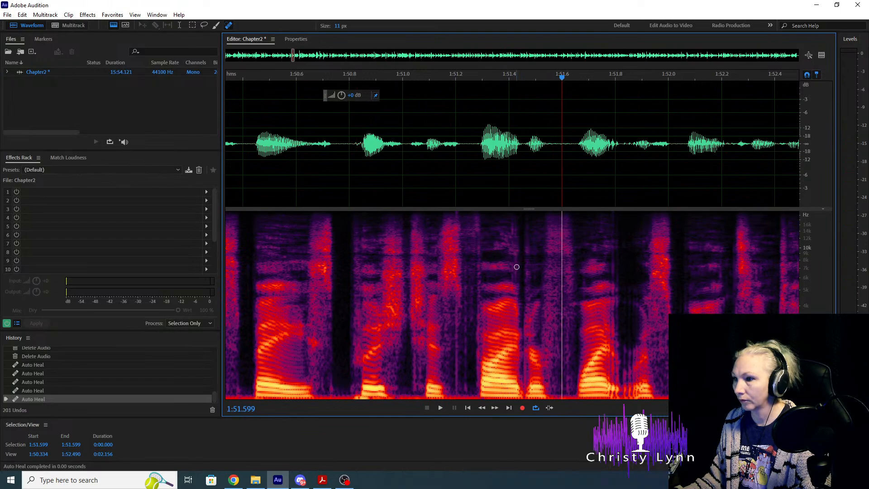
drag(516, 211, 516, 379)
click(478, 268)
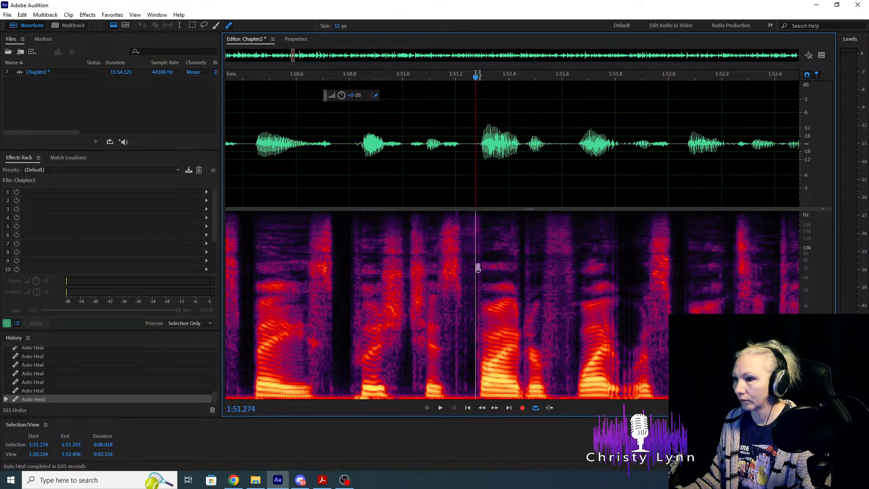
drag(477, 268, 480, 311)
Proof-listen from 1:50.693 and heal the vertical click near 1:53.99 along its full height.
click(321, 156)
key(space)
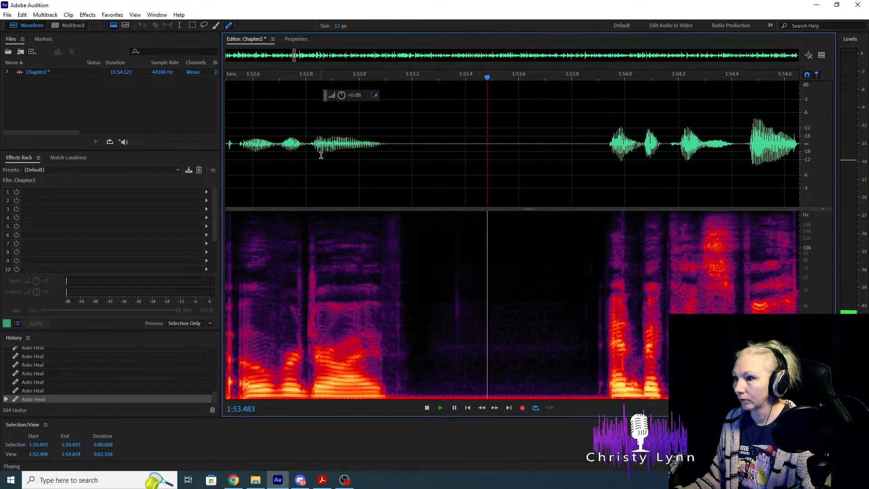
key(space)
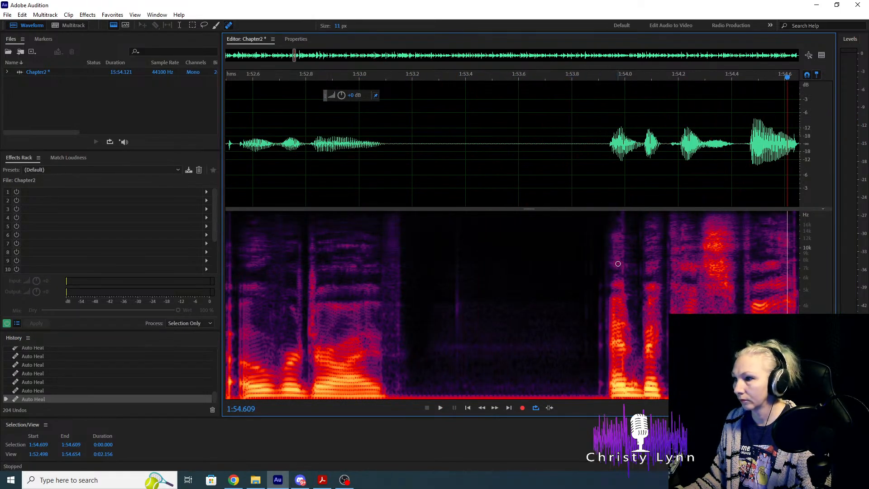
drag(622, 220, 622, 375)
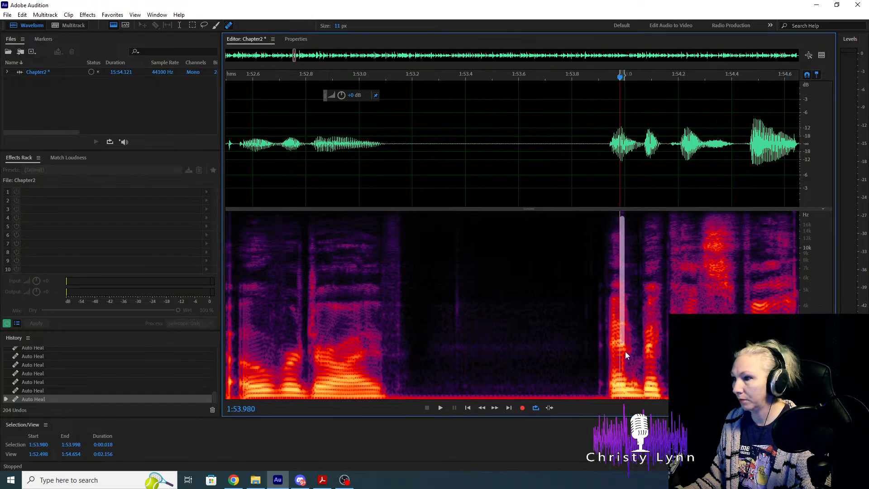
click(620, 358)
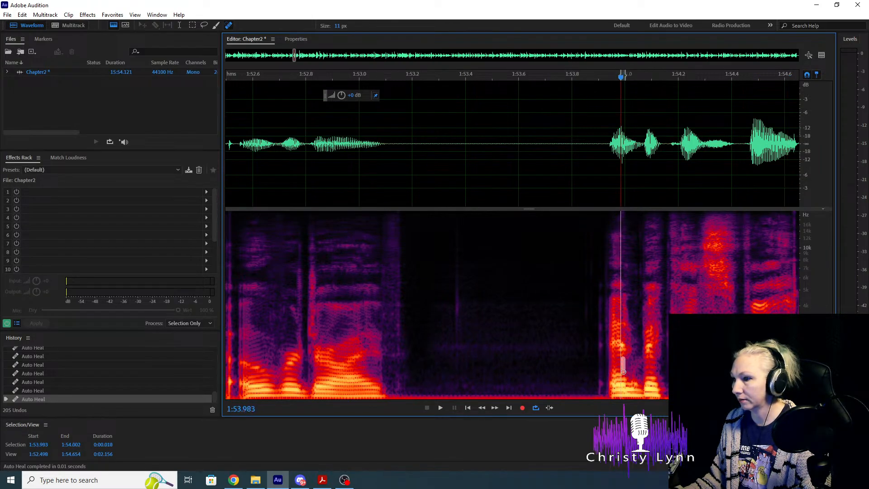
Replay from 1:53.572 and heal the click near 1:55.33.
click(511, 165)
key(space)
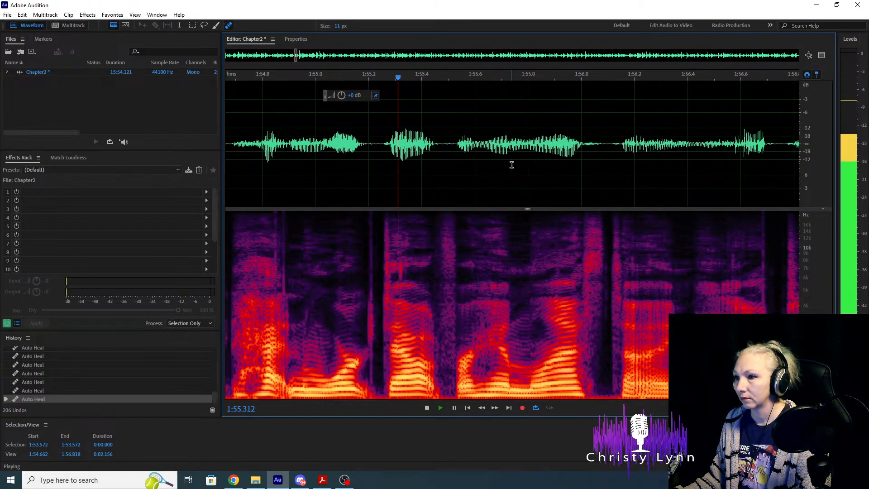
key(space)
drag(402, 259, 401, 294)
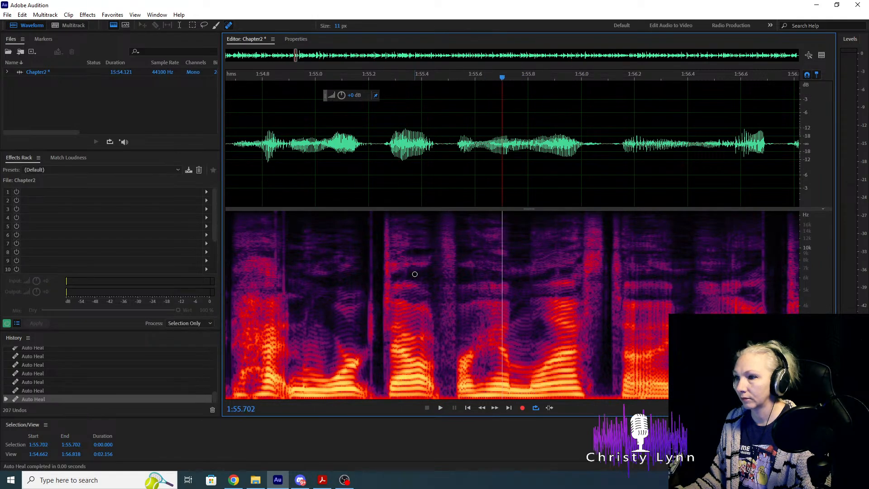
Check the latest repairs by playing from 1:54.373 and replaying from 1:53.880.
scroll(414, 272, down, 2)
click(319, 162)
key(space)
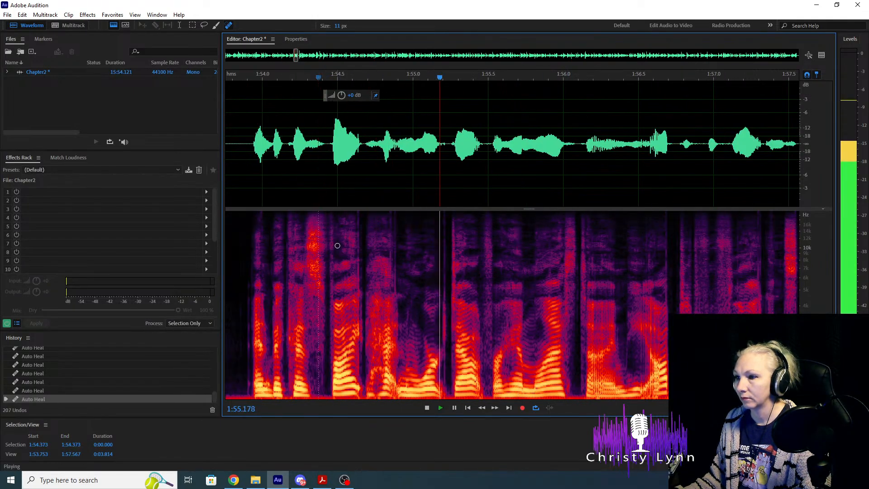
key(space)
click(245, 176)
key(space)
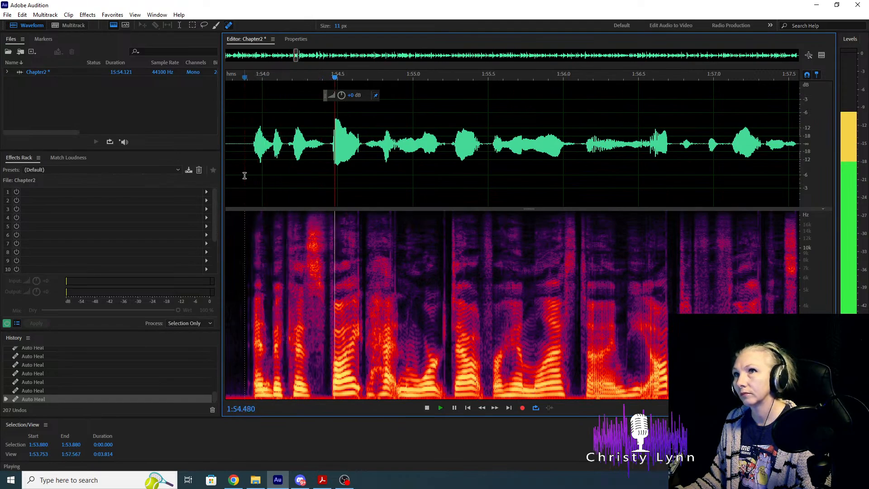
Stop playback and undo the last three Auto Heal edits.
key(space)
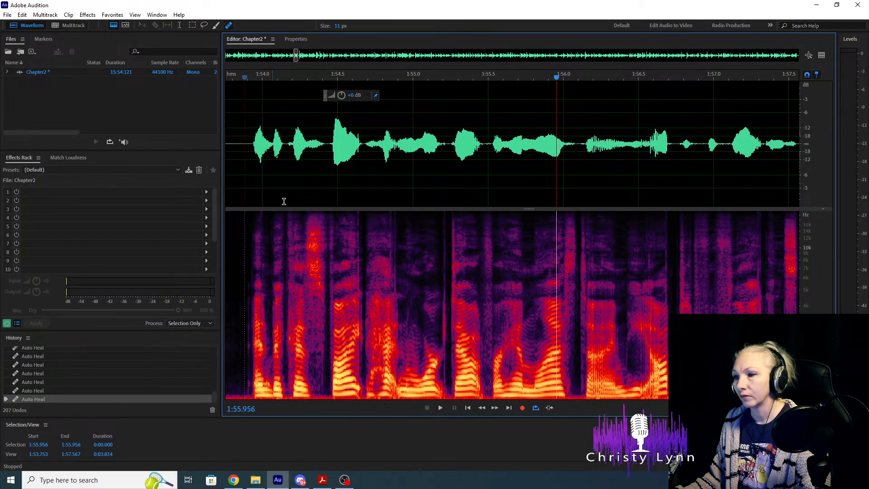
scroll(320, 273, up, 2)
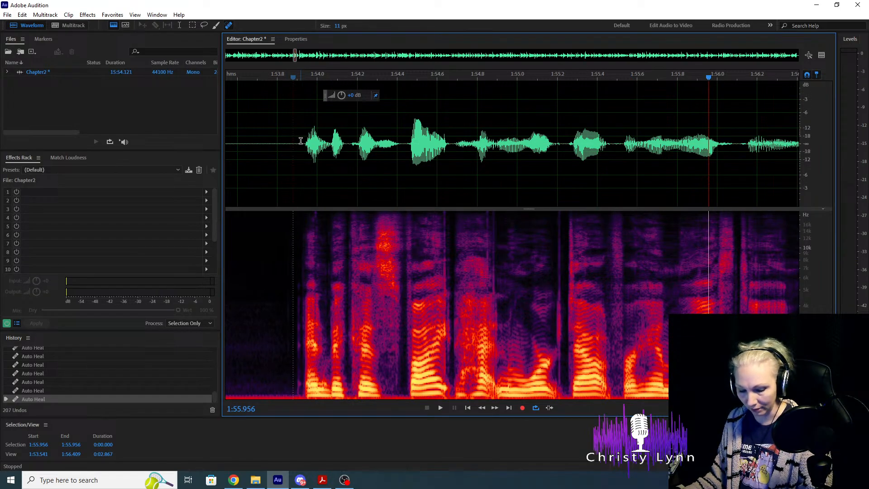
key(ctrl+z)
key(ctrl+z)
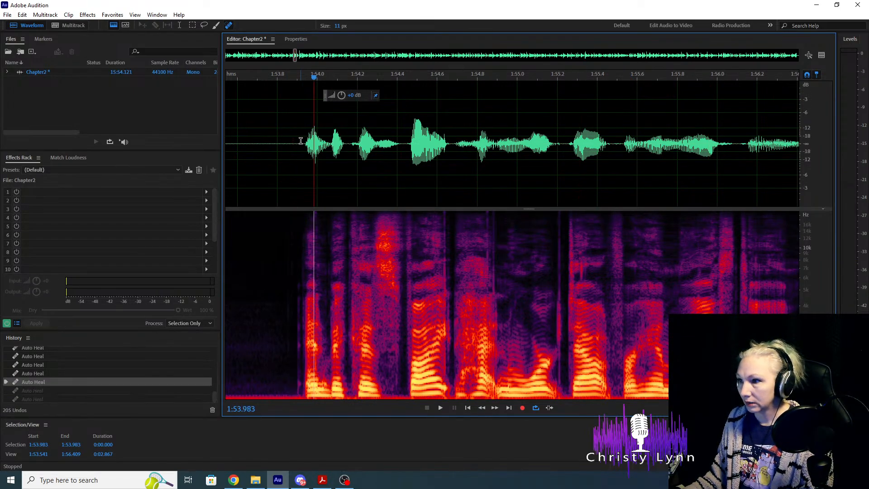
key(ctrl+z)
Replay the narration phrase starting just before 1:53.9 to check it for clicks.
click(293, 142)
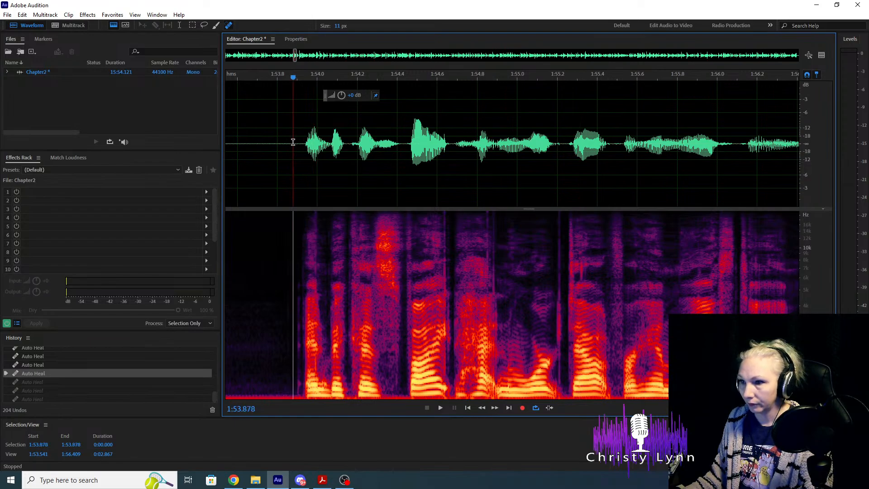
key(space)
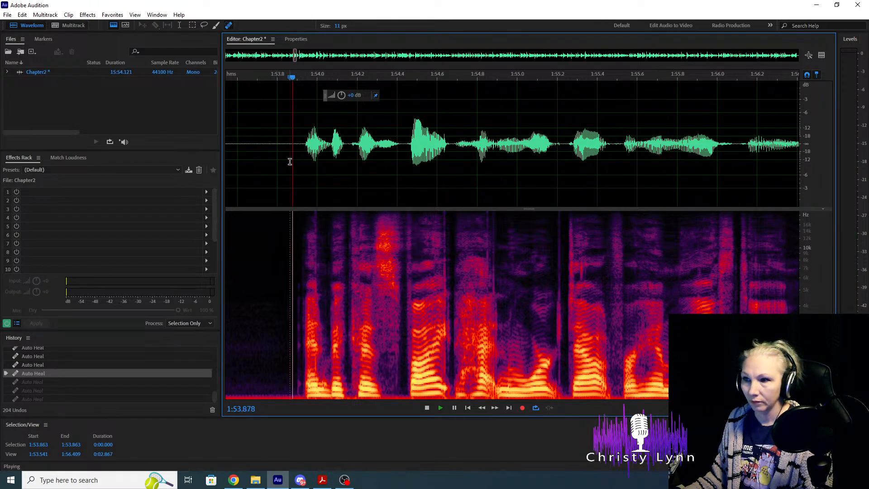
click(289, 162)
key(space)
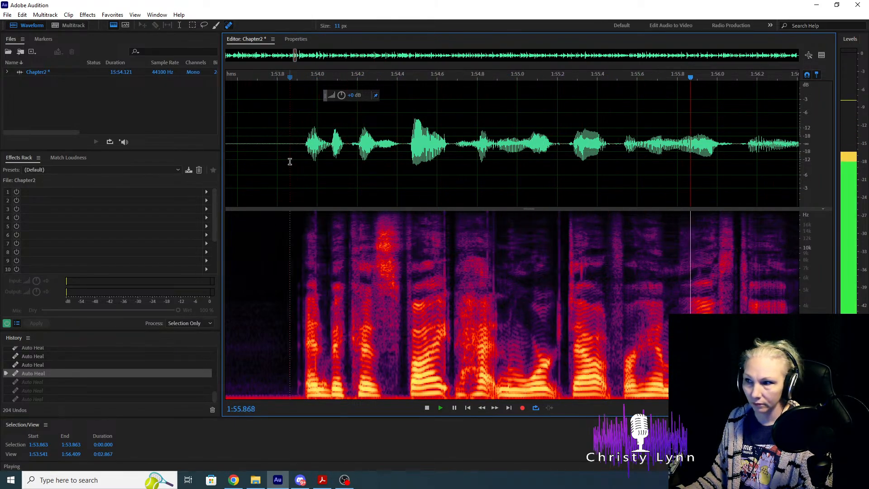
key(space)
key(space)
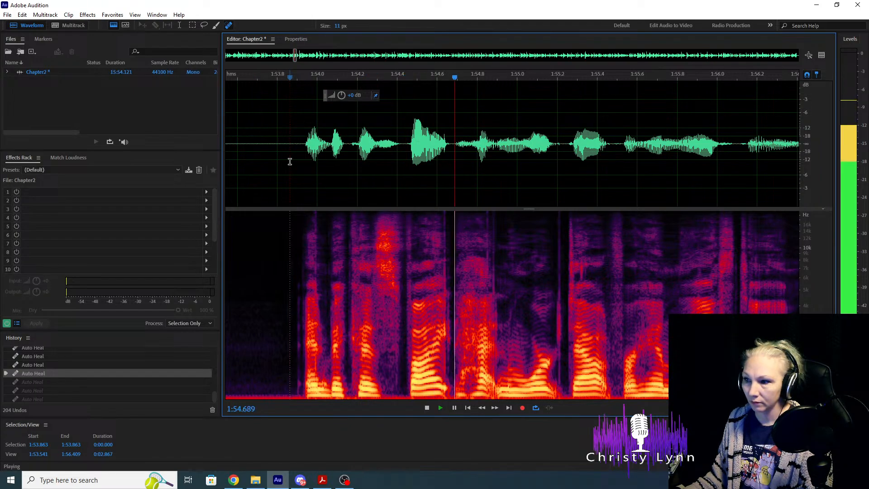
key(space)
Heal the vertical click marks in the spectrogram at about 1:55.2 to 1:55.3, and replay the phrase from about 1:53.9.
scroll(551, 226, down, 1)
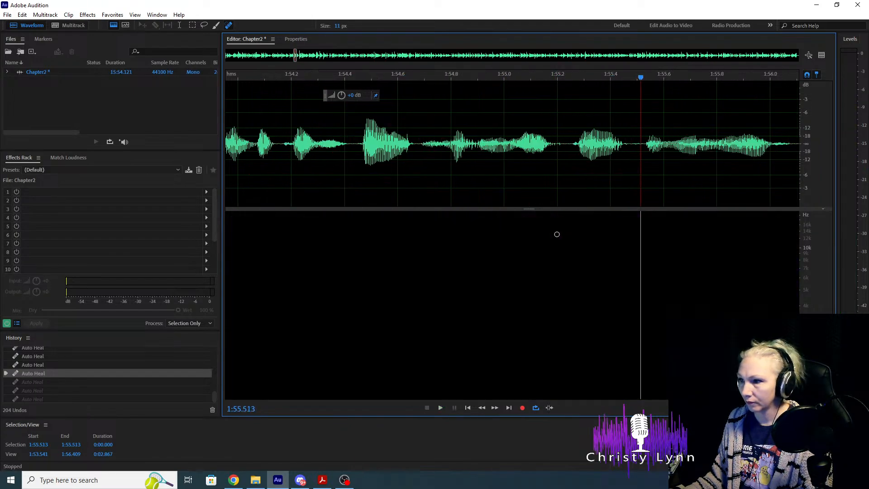
drag(558, 216, 558, 395)
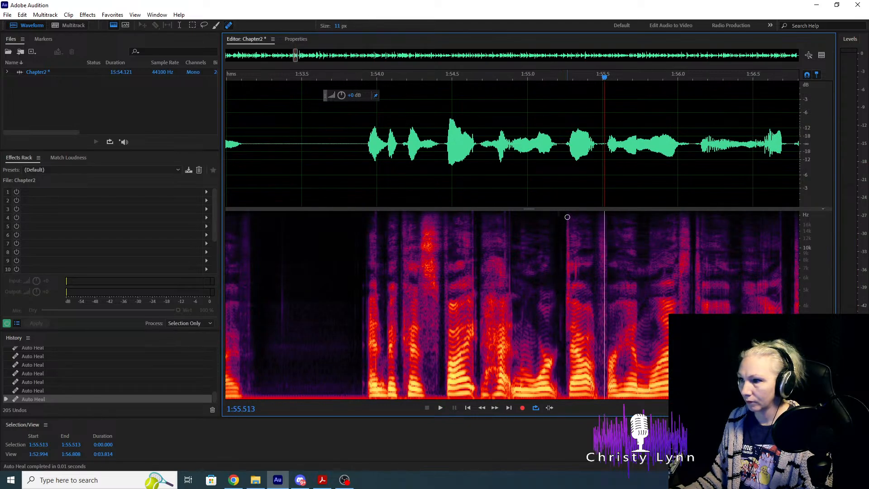
drag(567, 217, 565, 394)
drag(576, 262, 575, 344)
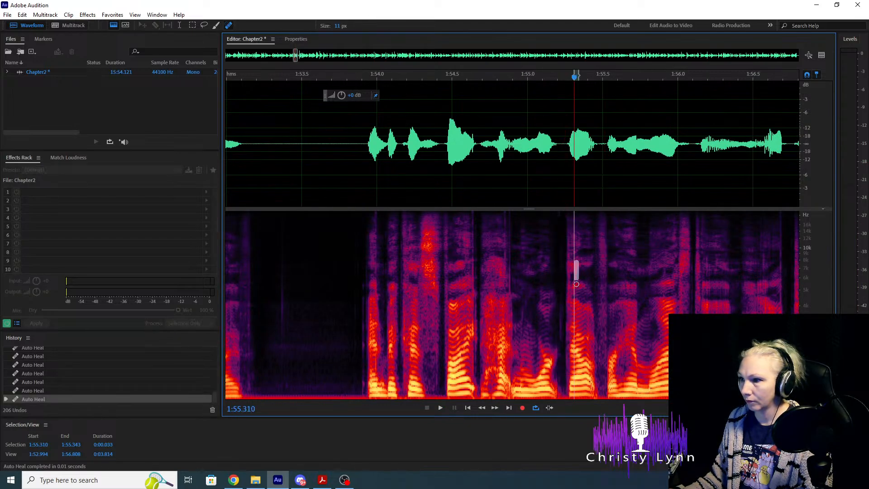
click(362, 178)
key(space)
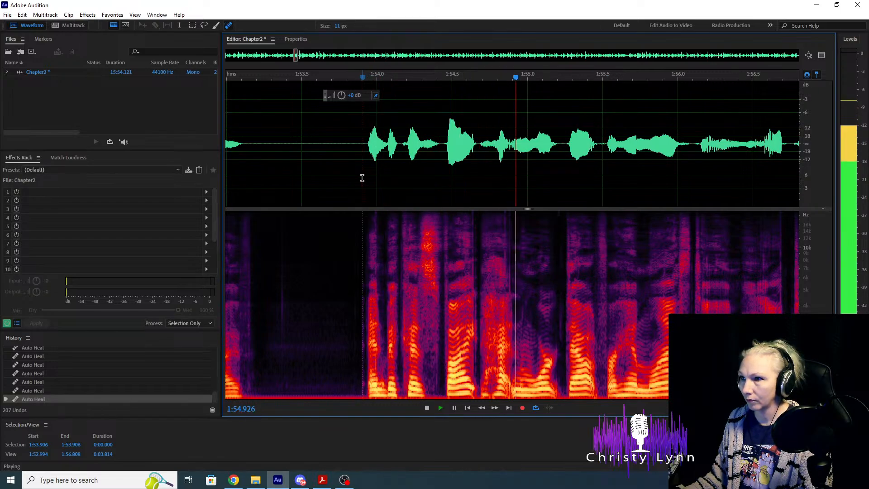
key(space)
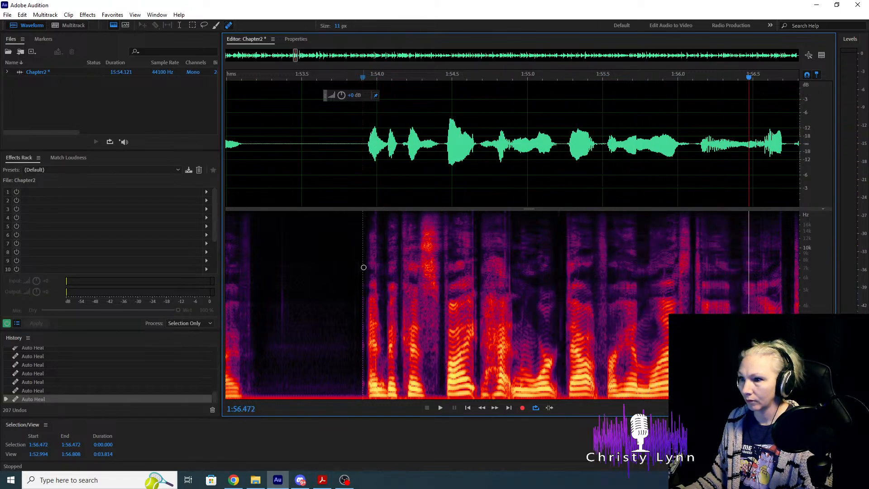
Heal the small spot in the spectrogram at about 1:54.0, and replay the phrase from about 1:53.8.
scroll(362, 267, up, 2)
click(385, 269)
click(340, 184)
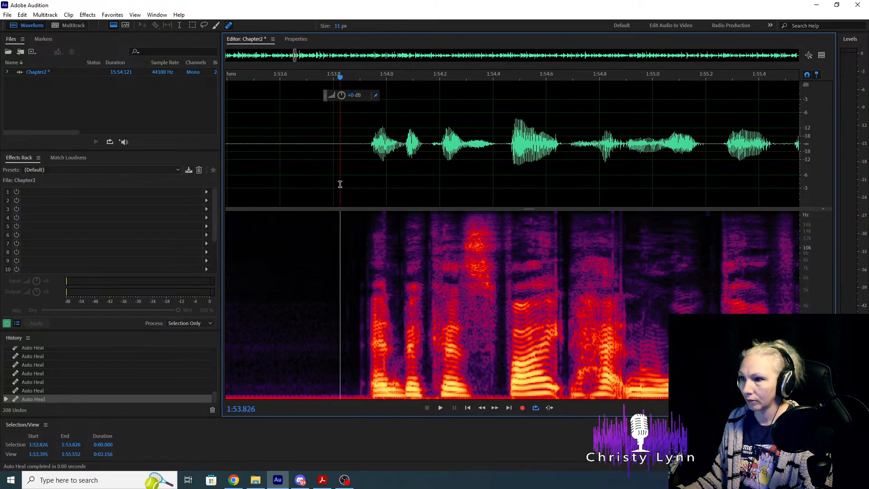
key(space)
key(space)
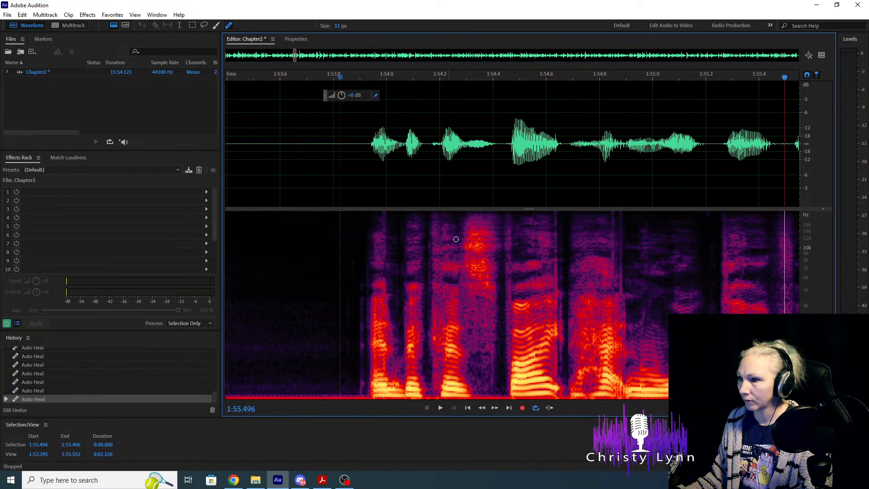
Heal the vertical click lines in the spectrogram at about 1:54.85, 1:54.88 and 1:54.63, and replay the phrase from about 1:53.87.
drag(612, 212, 612, 336)
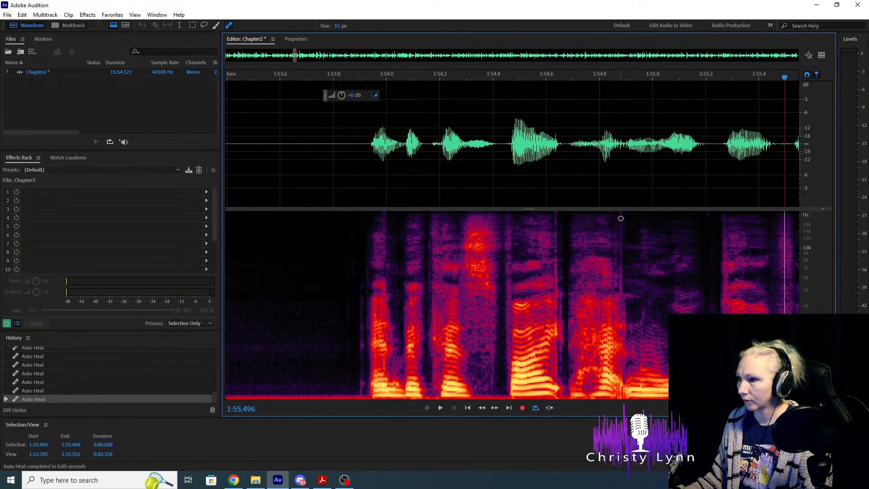
drag(620, 216, 621, 397)
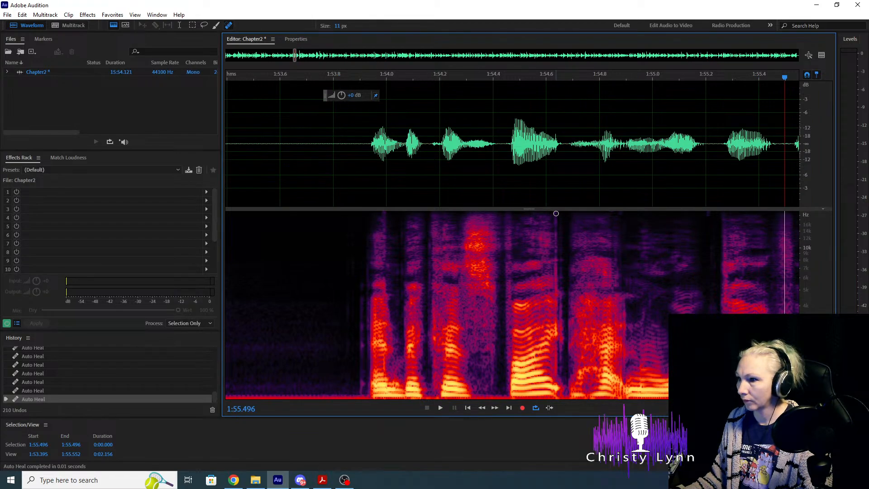
drag(555, 213, 556, 398)
key(space)
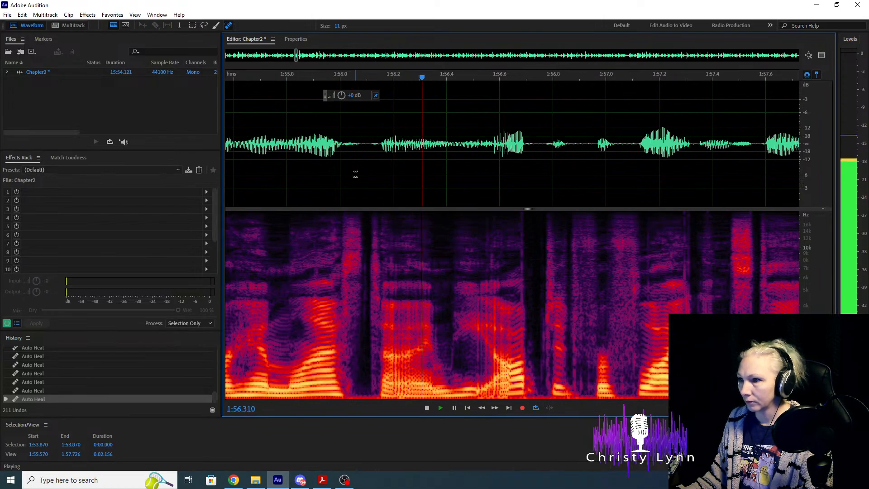
key(space)
Listen to the narration between about 1:56 and 1:59.7 for clicks, replaying from about 1:56.2, 1:56.0 and 1:58.2.
click(394, 190)
key(space)
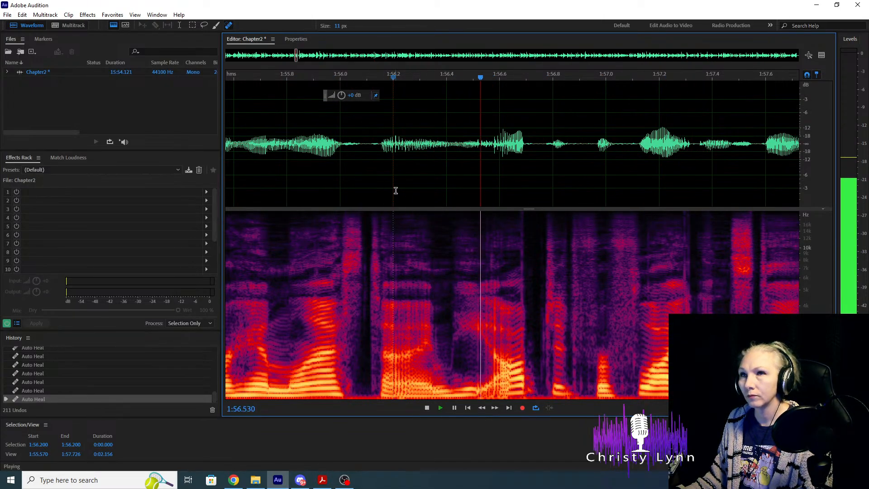
key(space)
key(space)
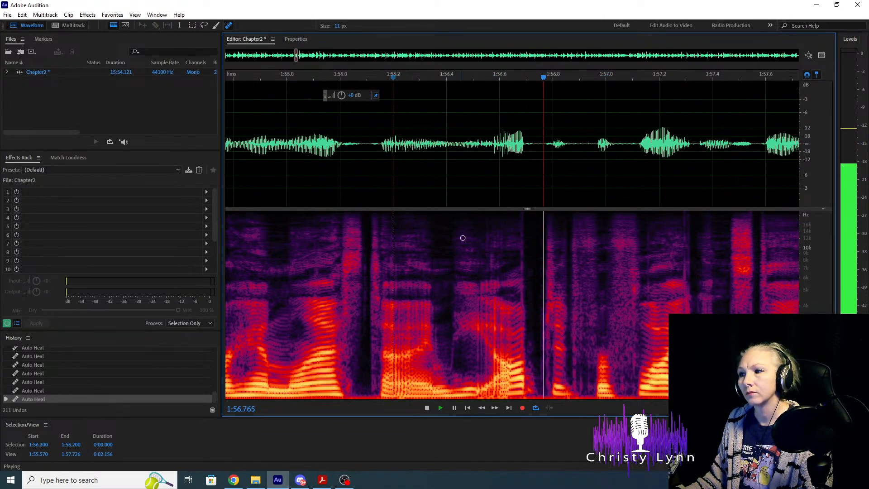
key(space)
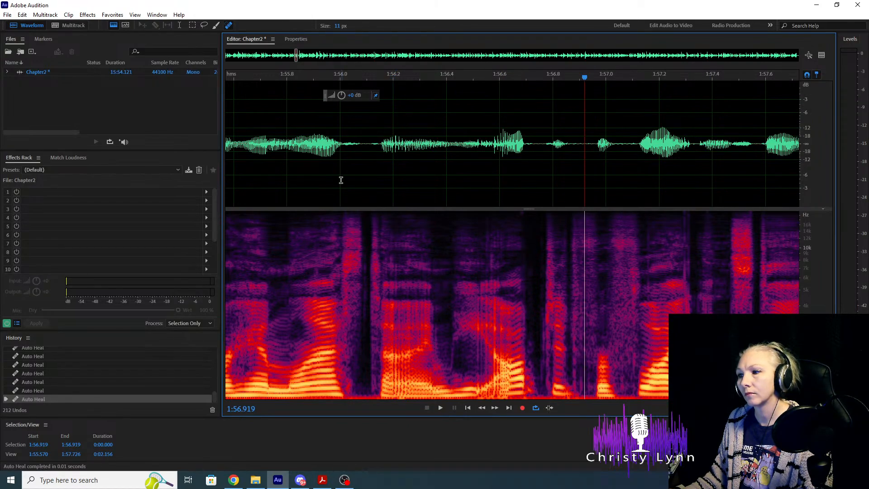
click(336, 172)
key(space)
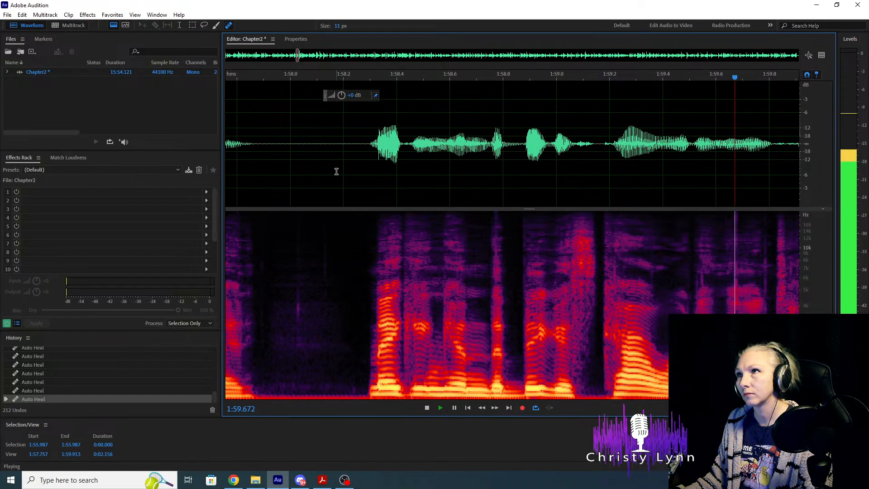
key(space)
click(354, 173)
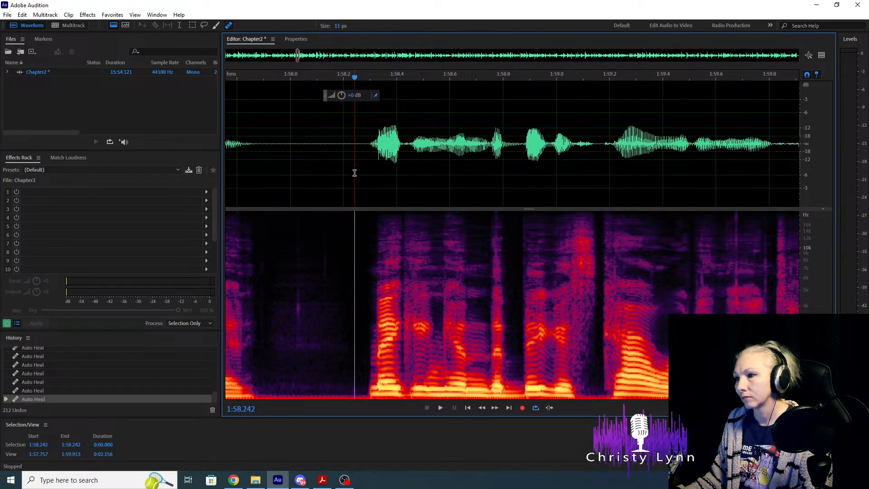
key(space)
key(space)
Heal the faint click at about 1:59.22 between roughly 4 and 9 kHz with repeated short vertical Spot Healing strokes.
scroll(602, 270, up, 3)
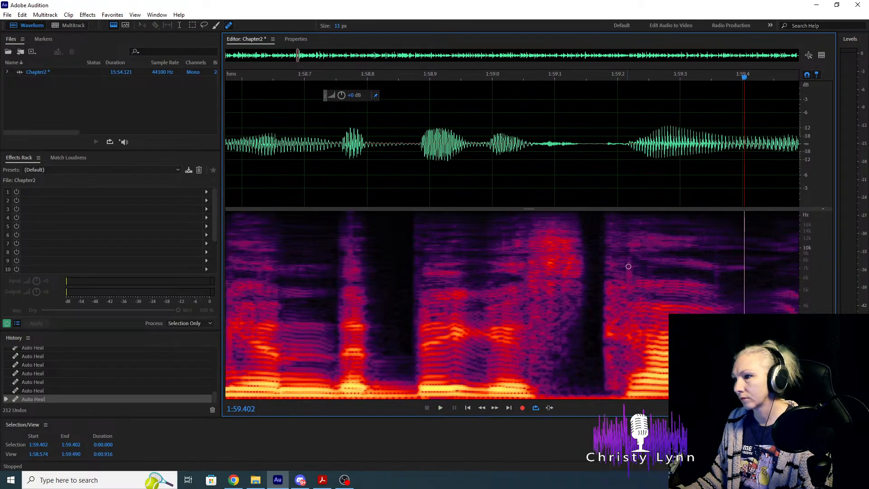
drag(628, 258, 630, 301)
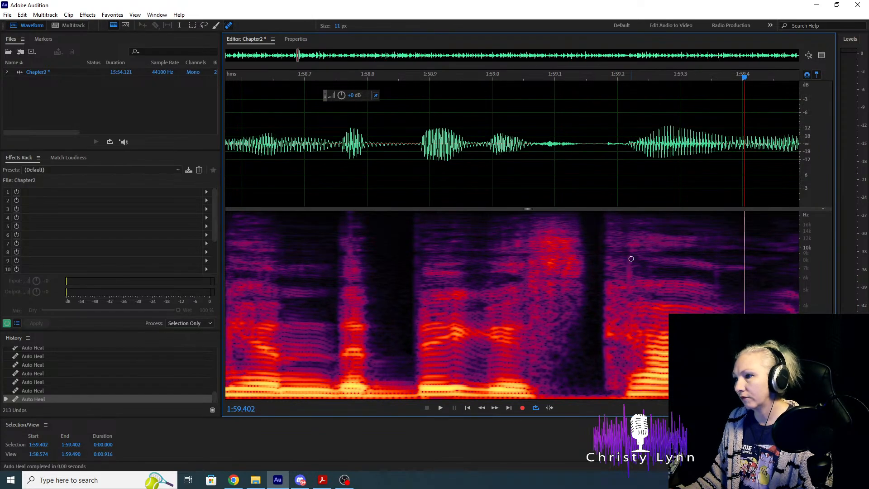
drag(628, 256, 630, 298)
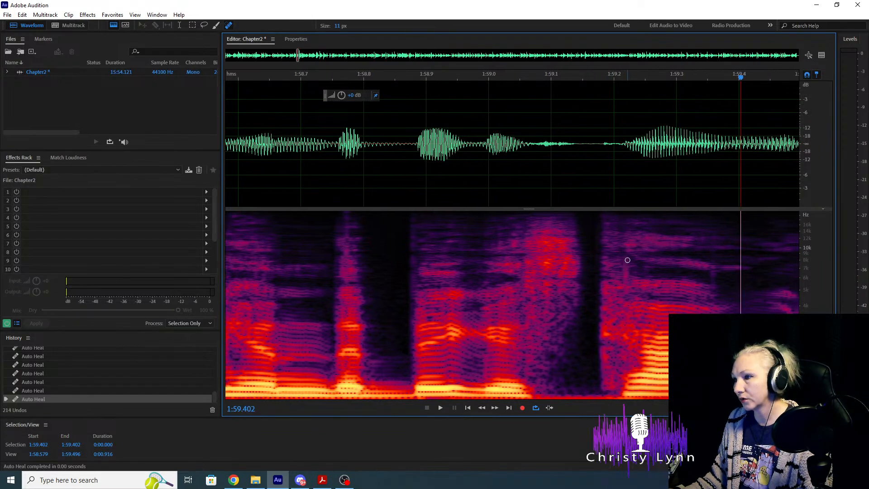
scroll(627, 257, down, 1)
drag(627, 258, 631, 292)
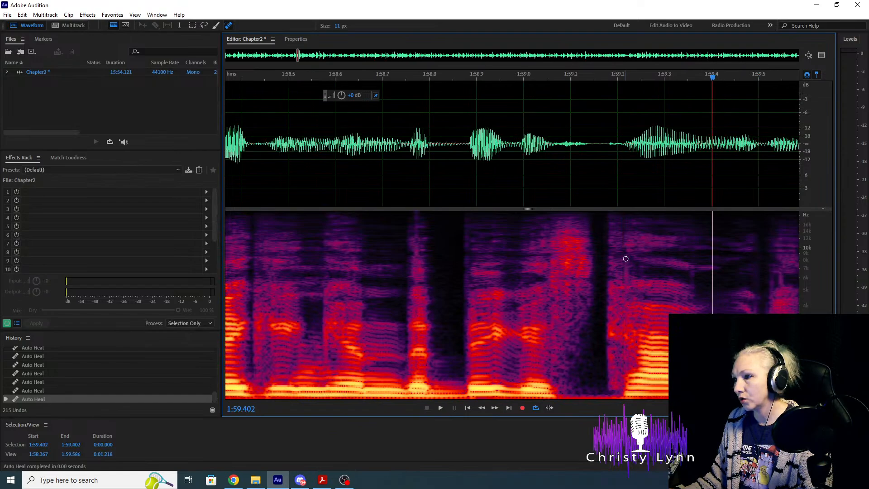
drag(625, 258, 630, 299)
scroll(476, 234, down, 1)
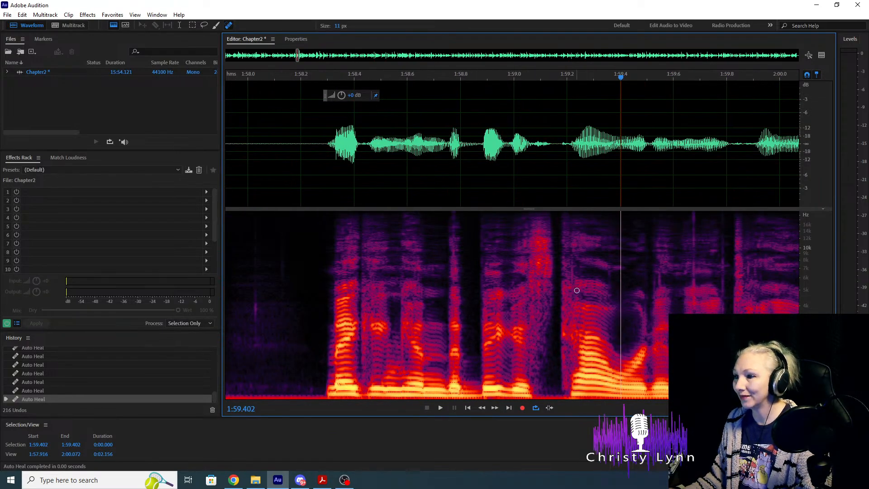
scroll(577, 290, up, 1)
drag(565, 261, 567, 293)
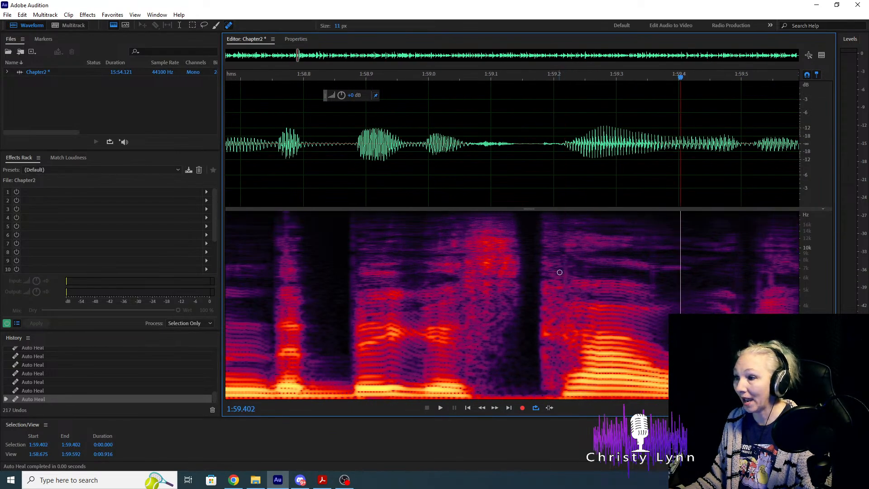
drag(565, 260, 566, 272)
scroll(564, 262, down, 2)
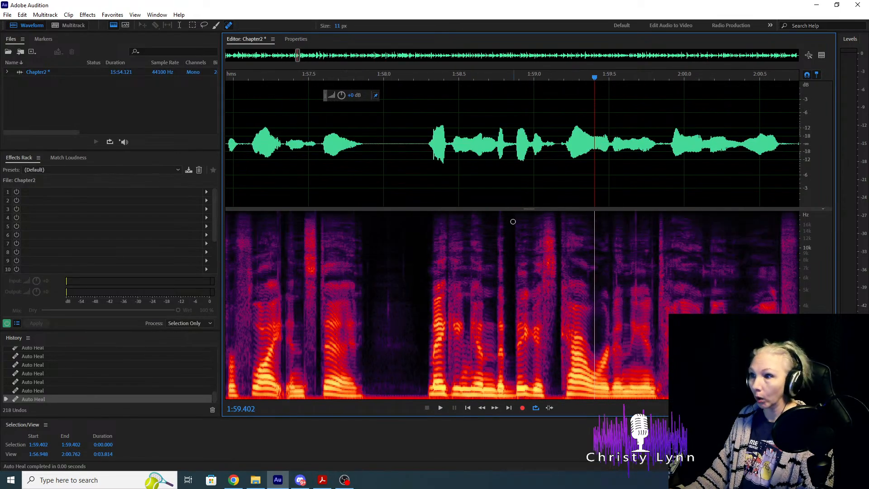
Replay the phrase from about 1:58.2 and heal the click marks in the spectrogram between about 1:59.5 and 1:59.8.
click(419, 171)
key(space)
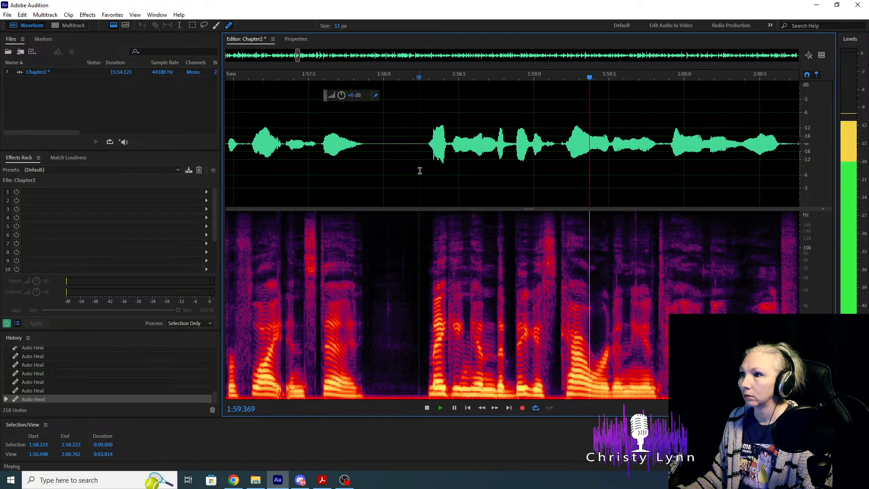
key(space)
scroll(642, 285, up, 2)
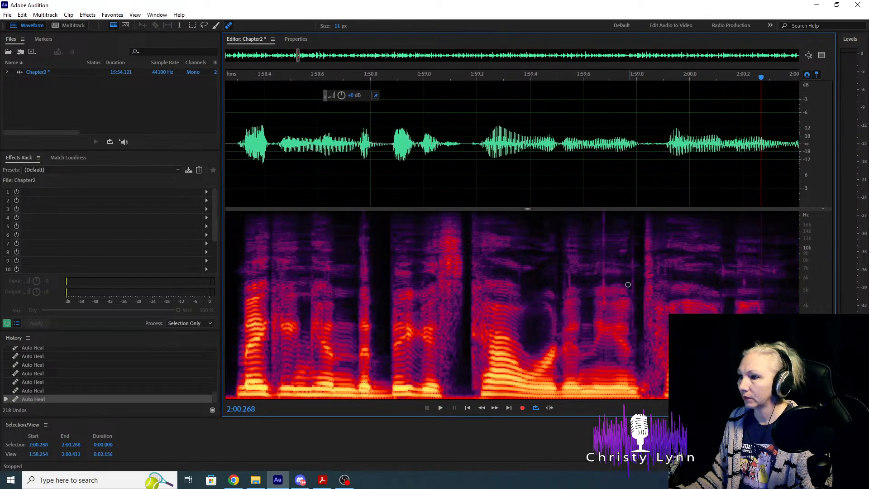
drag(586, 215, 586, 386)
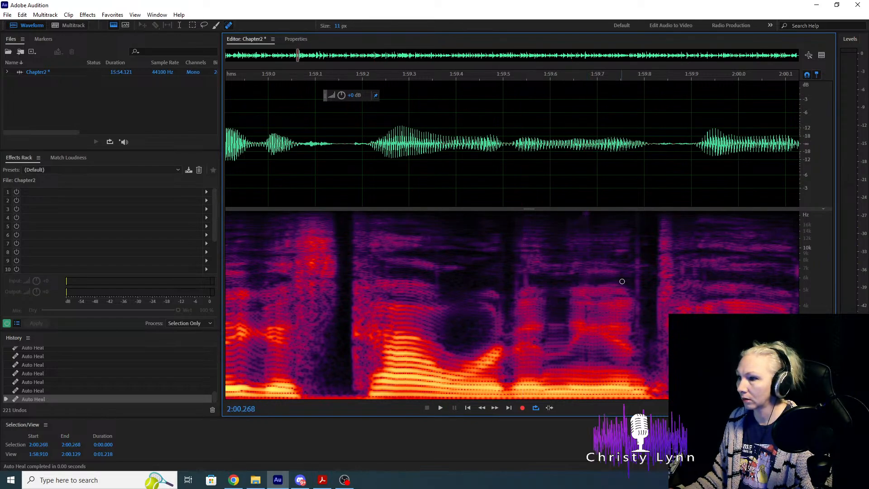
drag(640, 282, 642, 361)
scroll(499, 322, down, 1)
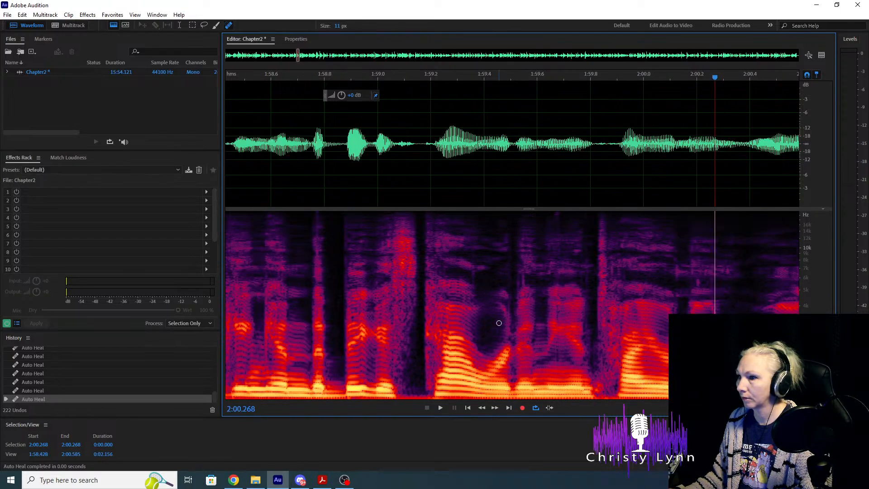
drag(522, 275, 520, 278)
Play the healed passage from about 1:59.1 into the silent pause at about 2:02.2.
click(412, 187)
key(space)
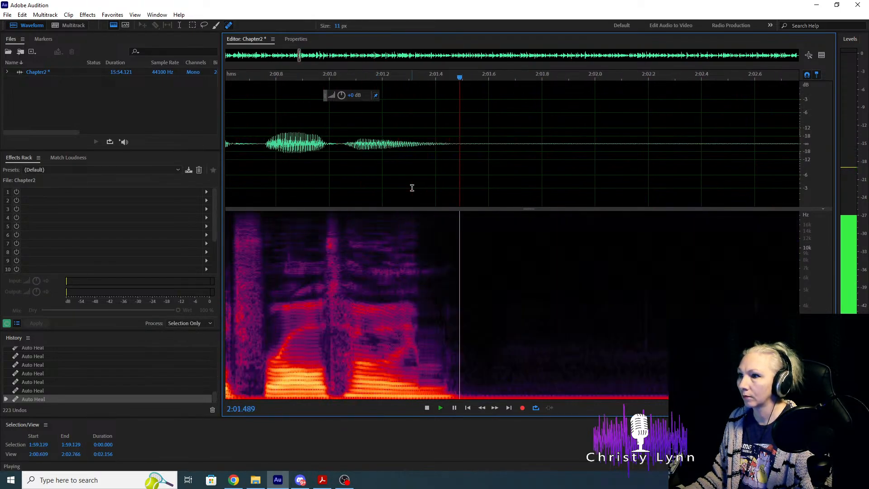
key(space)
scroll(483, 219, down, 2)
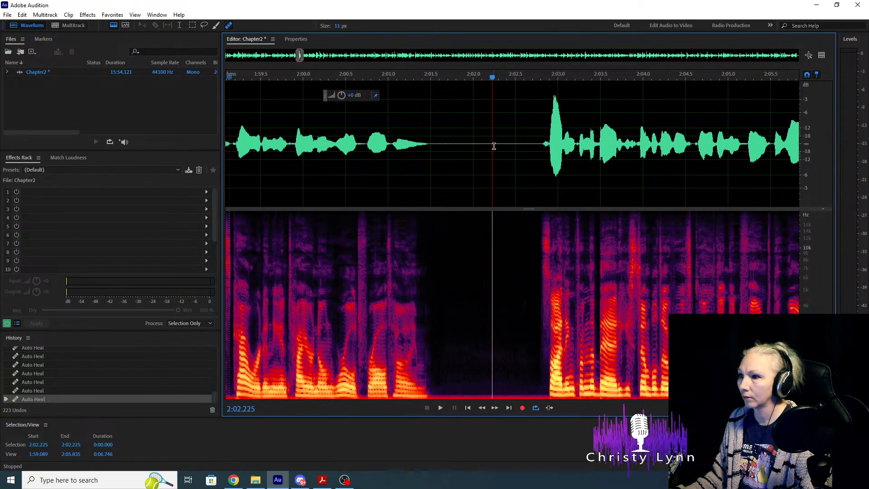
Delete about 0.53 s of silence from the pause between about 2:02.25 and 2:02.78 and play across the cut.
drag(493, 146, 538, 151)
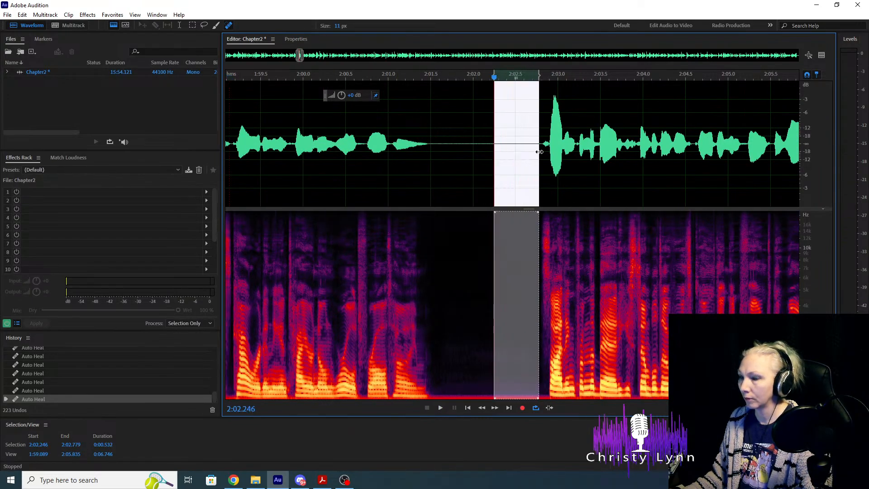
key(Delete)
key(space)
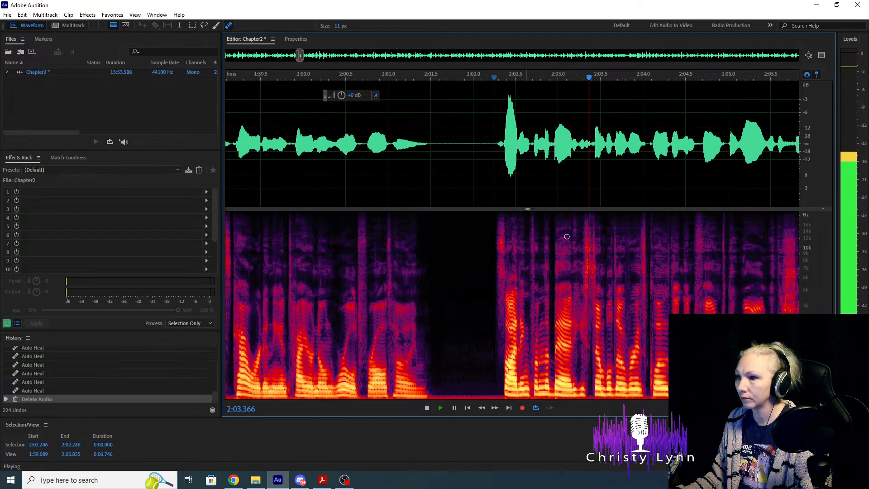
key(space)
Heal the click mark at about 2:02.85 between roughly 4 and 8 kHz with Spot Healing strokes in the spectrogram.
scroll(622, 275, up, 2)
scroll(419, 292, up, 2)
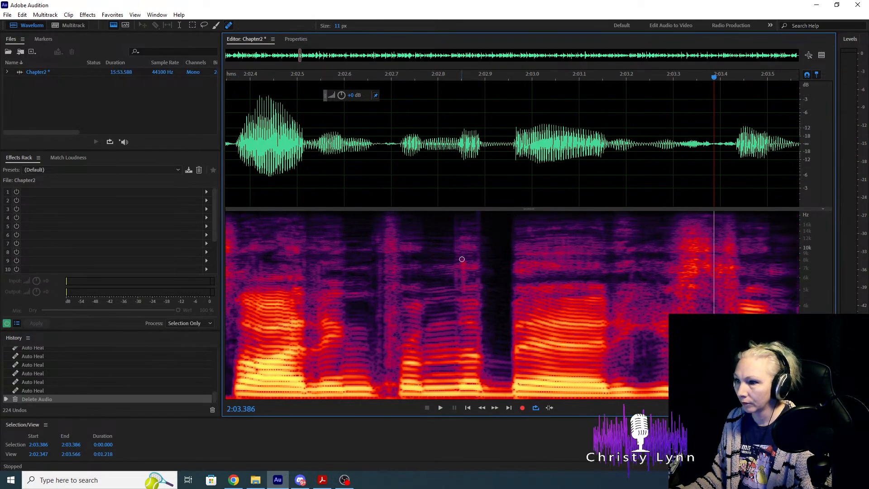
click(461, 259)
scroll(462, 259, down, 2)
scroll(437, 281, up, 2)
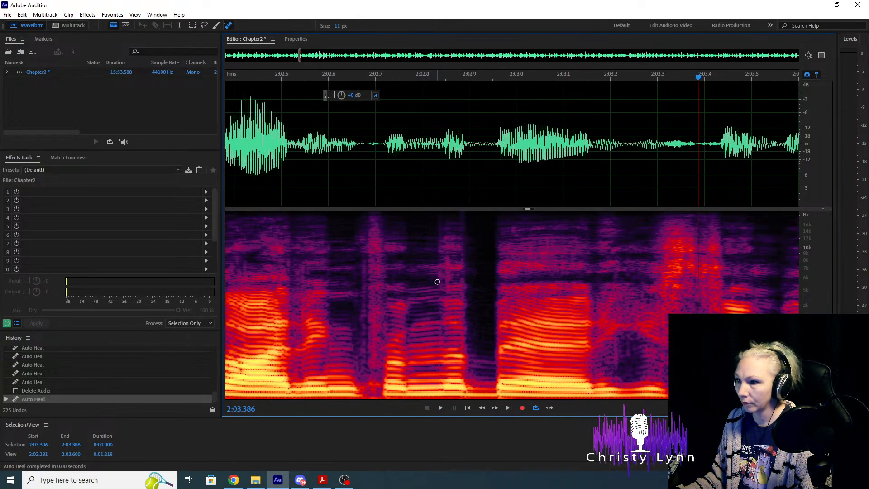
drag(448, 258, 448, 296)
scroll(493, 260, down, 2)
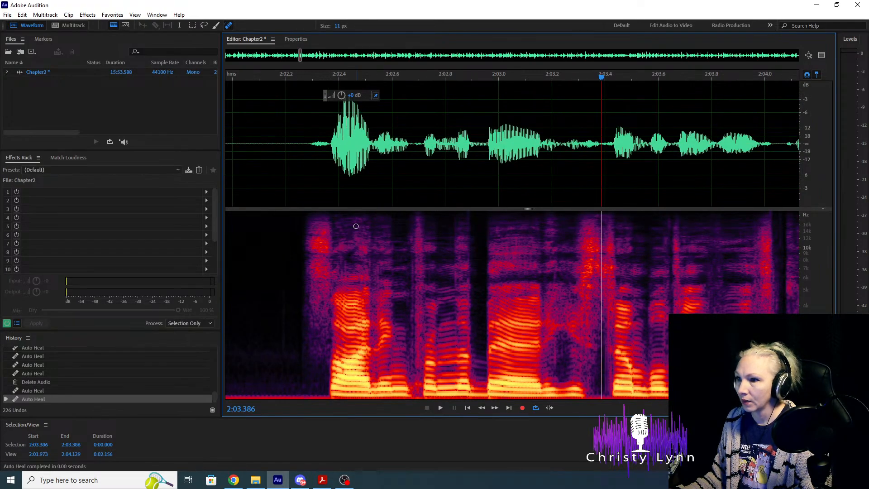
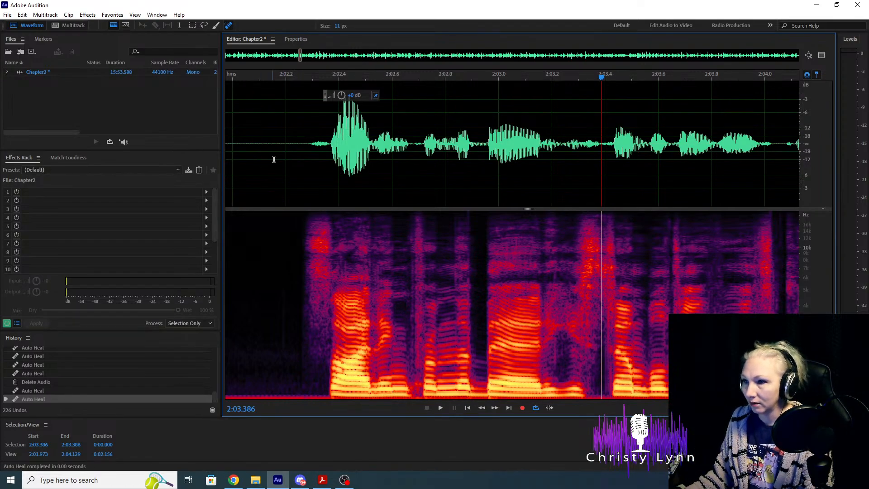
Listen from about 2:02.25 to 2:04.9, replay from 2:04.2, and heal the vertical click line at about 2:04.3.
click(299, 147)
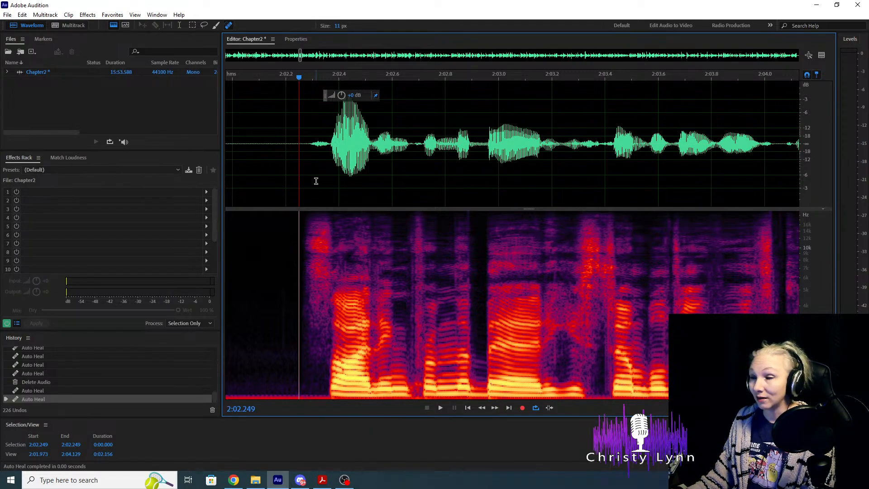
key(space)
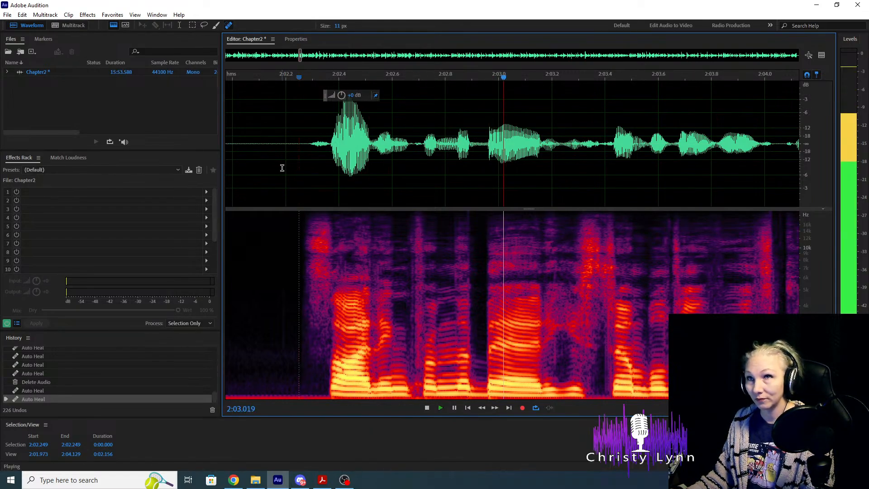
key(space)
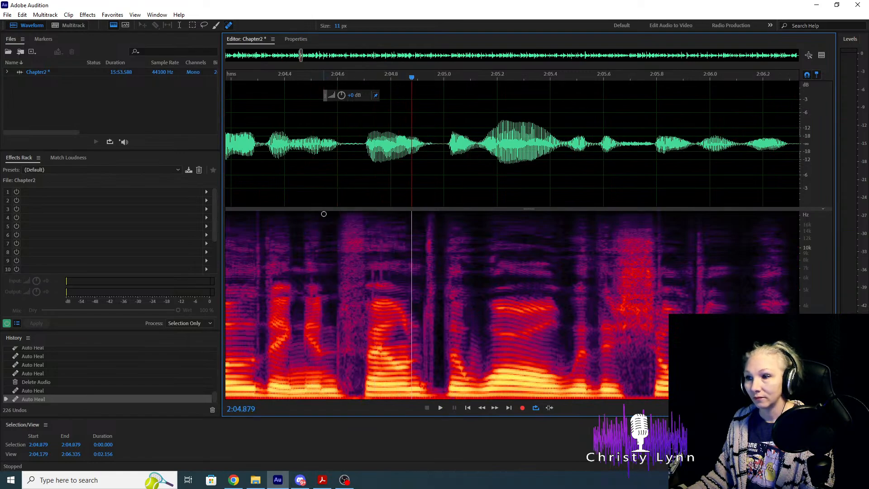
key(space)
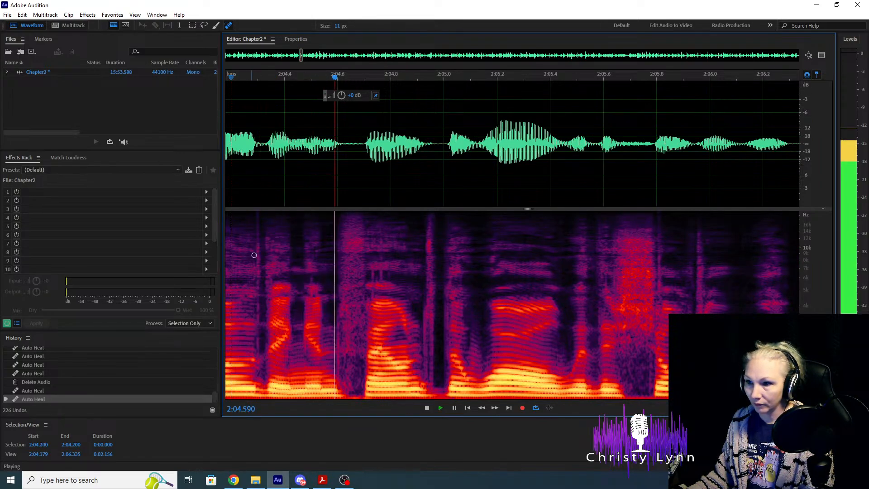
key(space)
drag(257, 214, 256, 379)
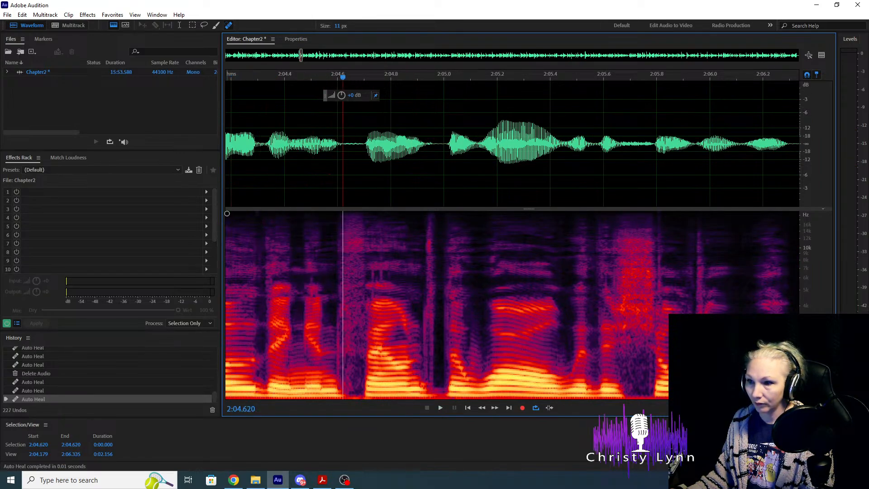
Replay the phrase from about 2:04.2 and heal the click marks at about 2:04.76 and 2:04.60.
click(228, 171)
key(space)
key(space)
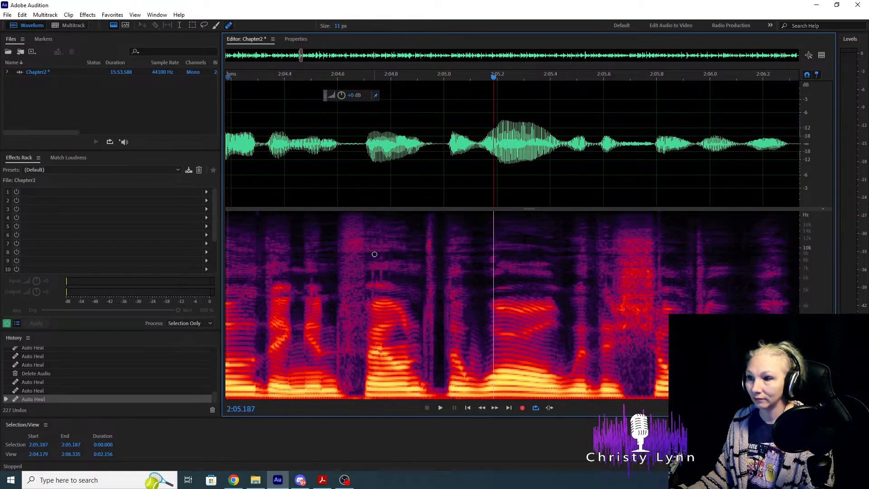
drag(374, 213, 383, 371)
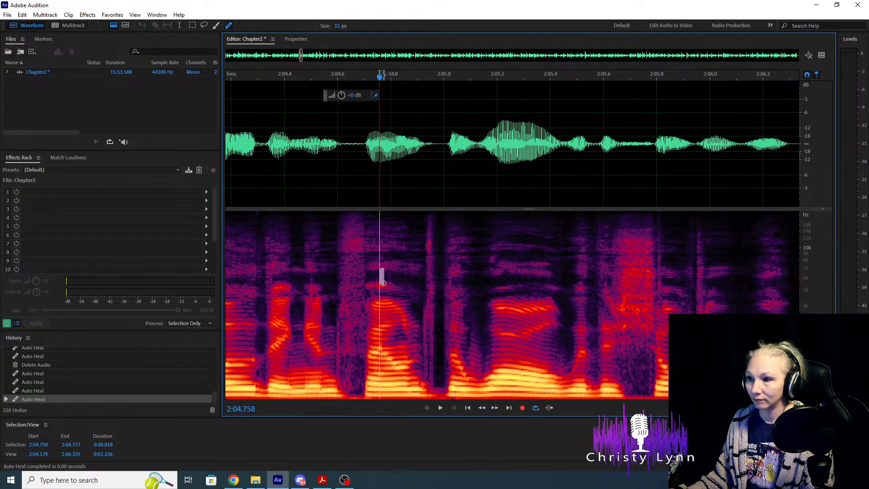
click(251, 150)
key(space)
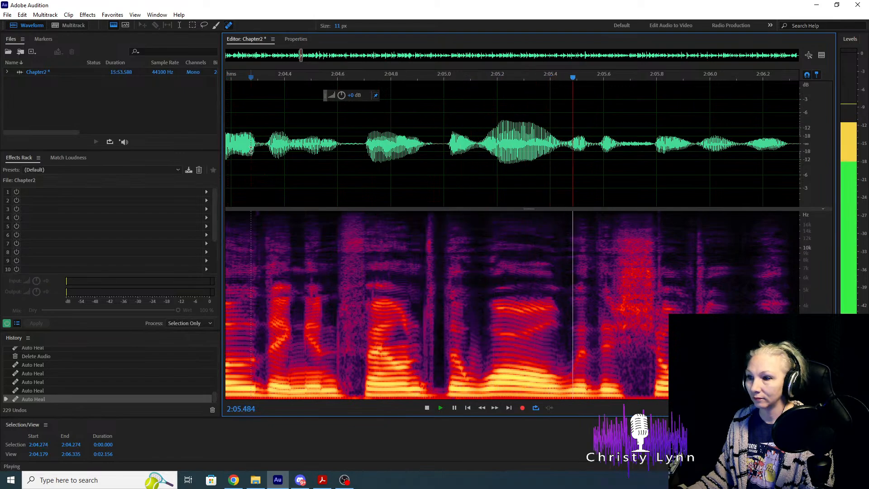
key(space)
drag(337, 314, 337, 388)
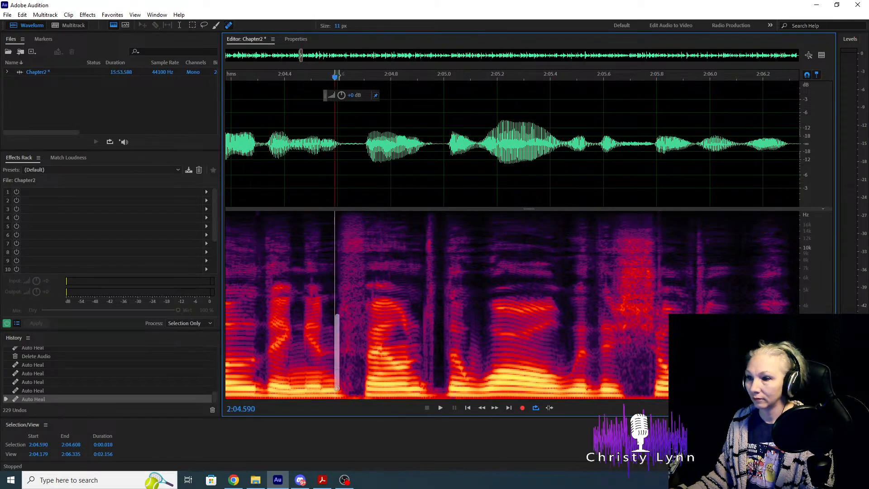
Play from about 2:04.25 to 2:07.9 and heal the click at about 2:07.68 with two nearly full-height strokes.
click(245, 170)
key(space)
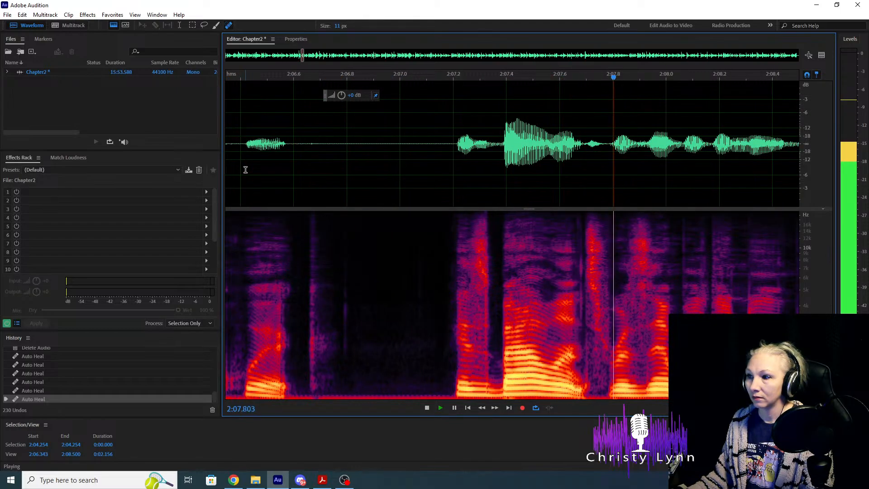
key(space)
drag(581, 225, 581, 385)
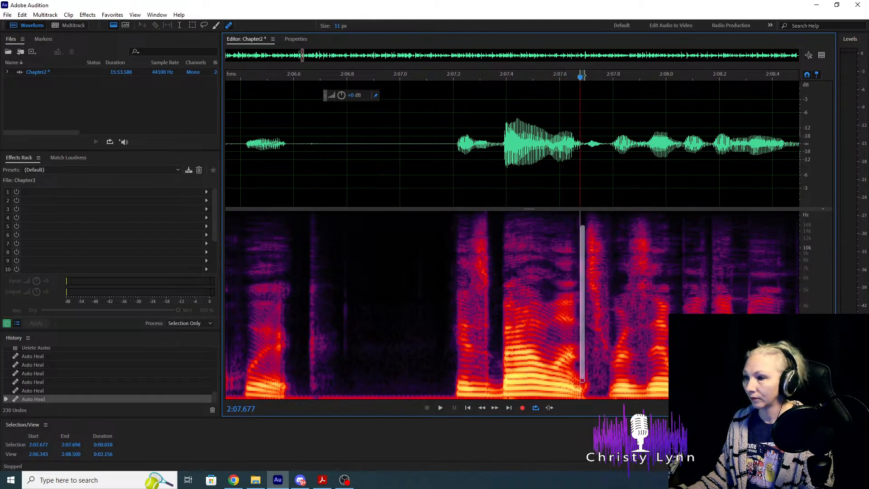
drag(580, 214, 580, 385)
Listen on to about 2:10.8, replay from 2:09.3, and heal the click marks between about 2:09.77 and 2:09.91.
scroll(284, 213, down, 4)
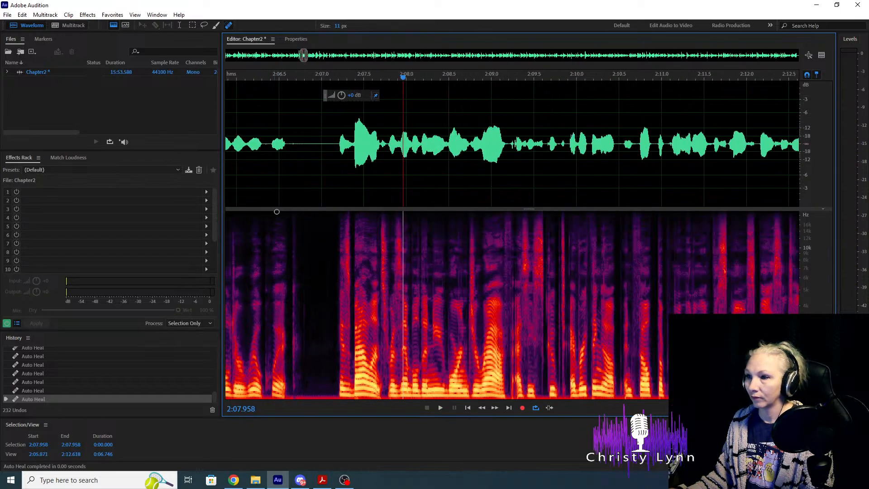
scroll(634, 288, up, 2)
key(space)
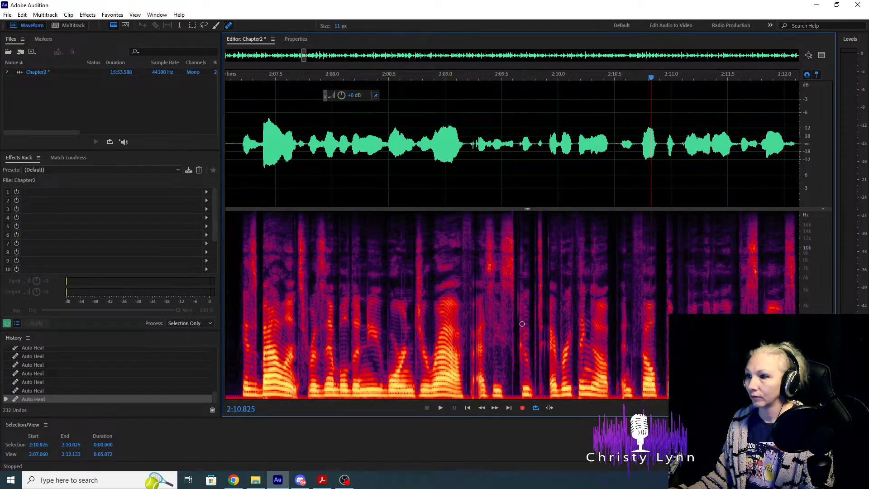
scroll(523, 181, up, 2)
click(441, 169)
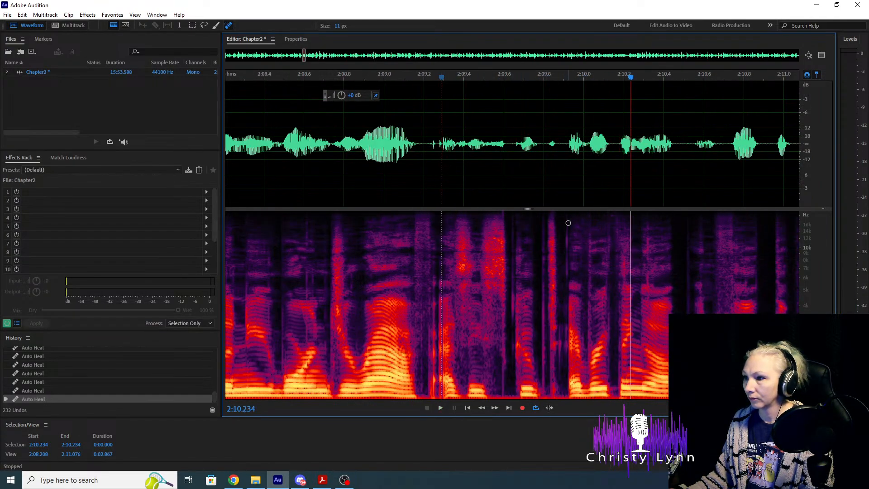
drag(567, 218, 566, 396)
drag(558, 326, 561, 367)
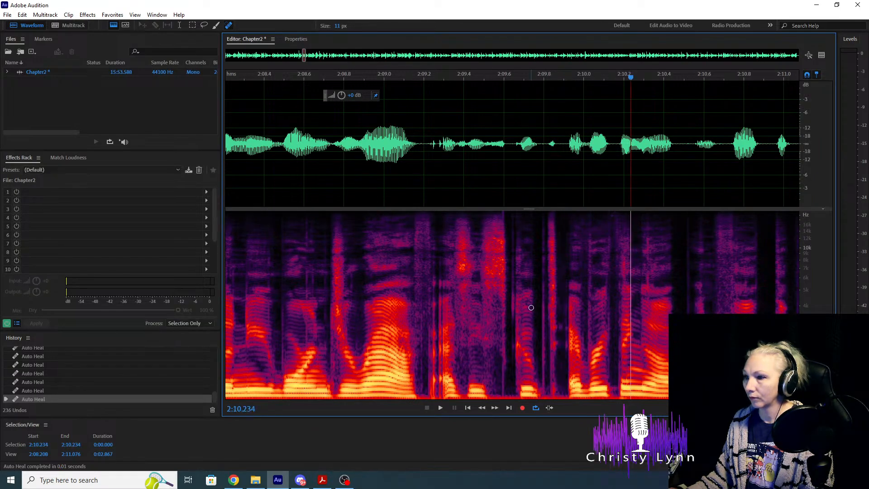
drag(543, 219, 537, 311)
Replay the phrase from about 2:08.7 and again from 2:08.5, healing the clicks at about 2:10.31 and 2:11.15.
click(316, 188)
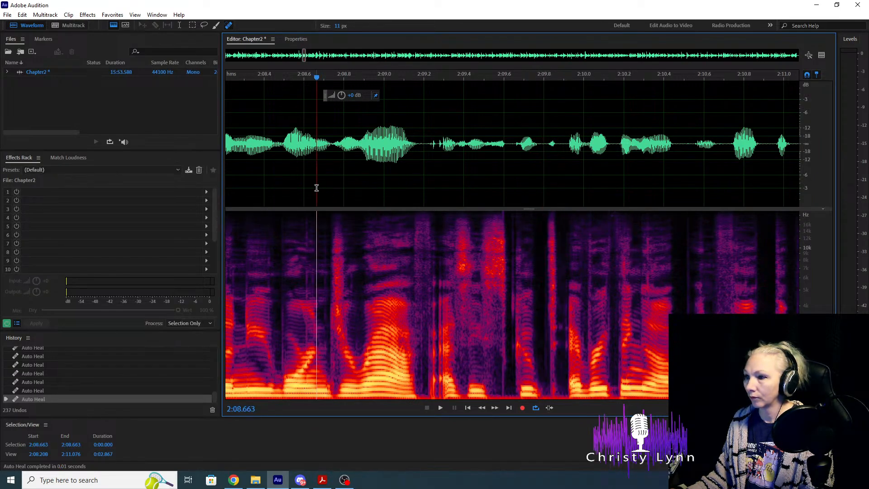
key(space)
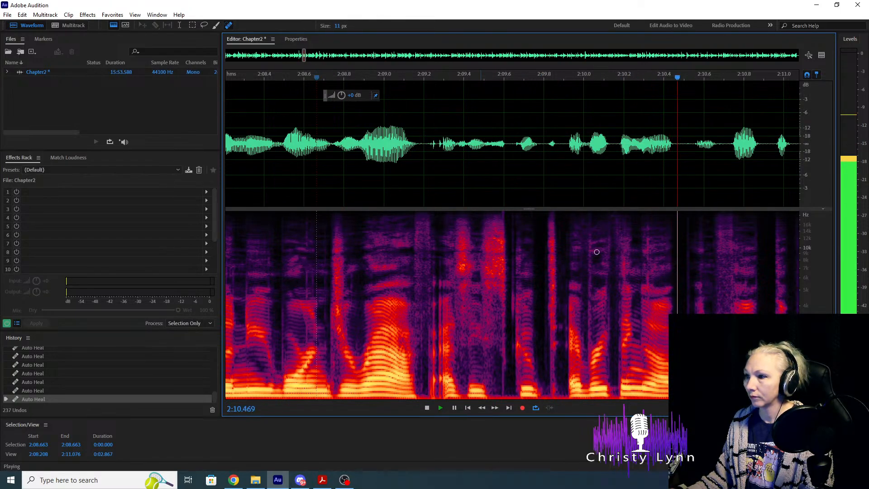
key(space)
drag(647, 223, 647, 294)
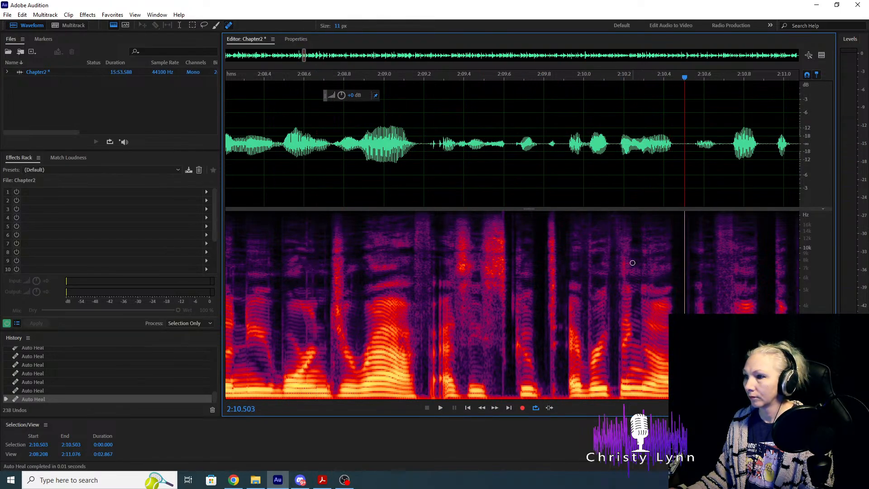
click(276, 184)
key(space)
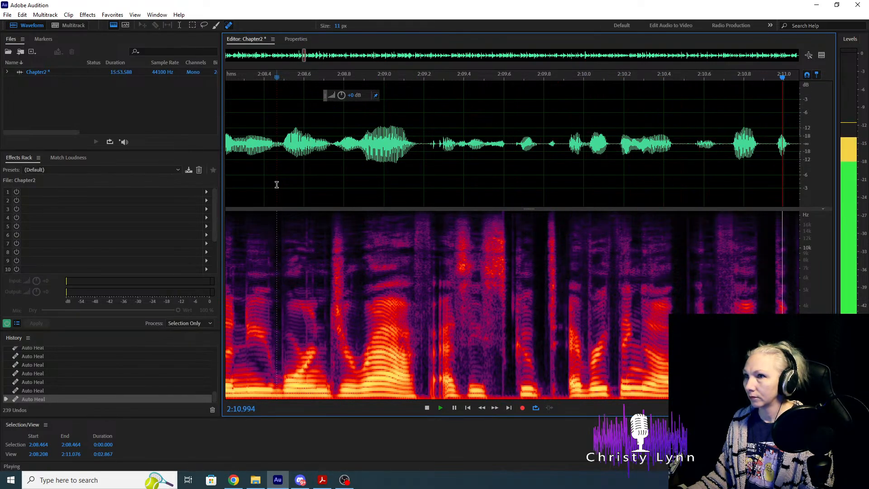
key(space)
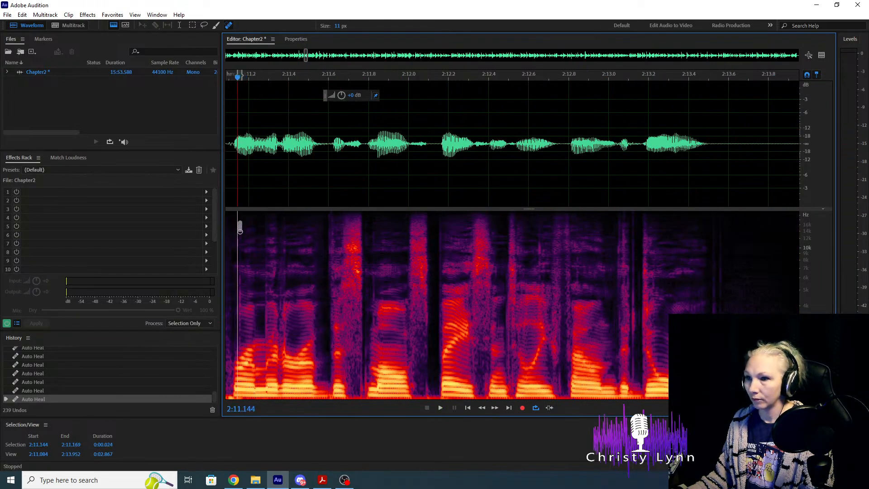
Listen to the narration from about 2:11.1 through the pause to about 2:14.6 for clicks.
click(230, 177)
key(space)
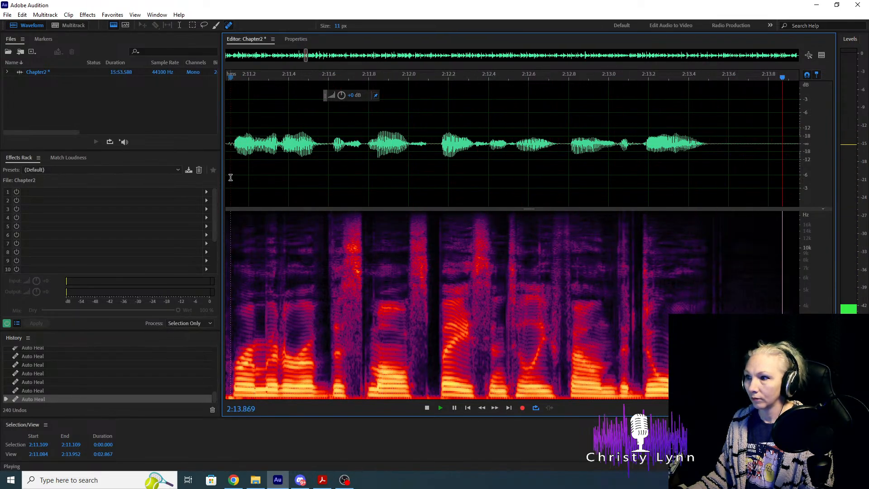
key(space)
key(space)
key(space)
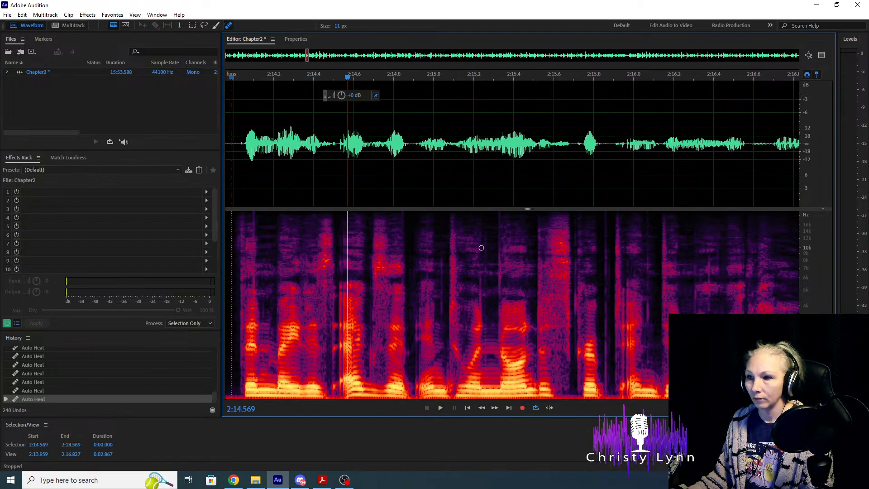
Replay the phrase start from about 2:13.9 and heal the small click spot at about 2:14.1 near 5 kHz.
scroll(358, 270, down, 2)
scroll(360, 269, up, 3)
key(space)
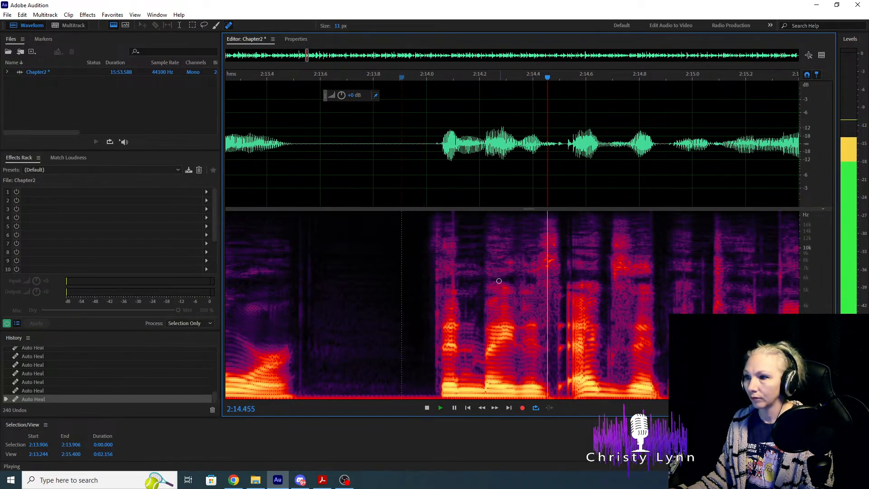
key(space)
click(454, 294)
Listen to the phrase from about 2:13.8 to 2:15.6 and replay its opening repeatedly, examining the spectrogram around 2:14.0 to 2:14.6 closely.
click(374, 177)
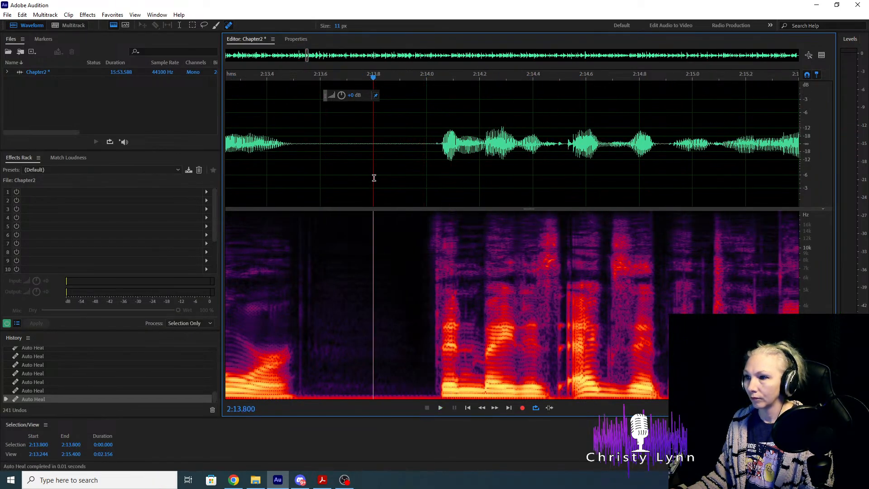
key(space)
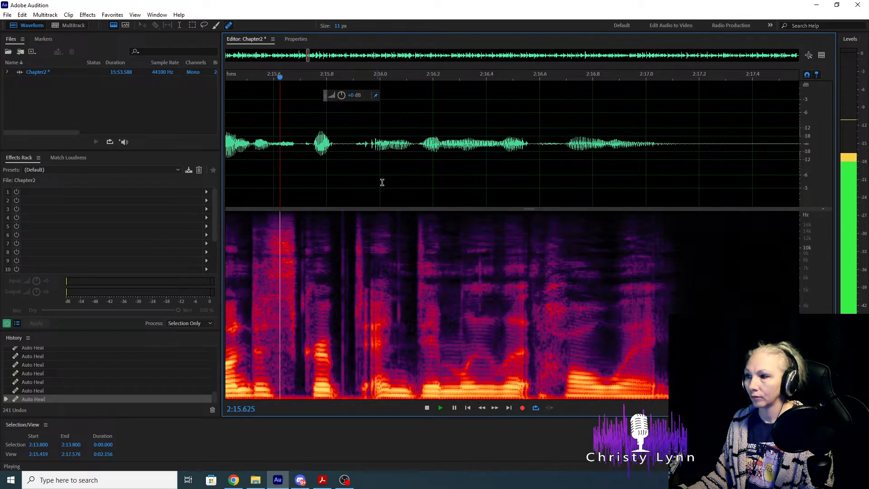
key(space)
scroll(521, 230, down, 3)
click(253, 159)
key(space)
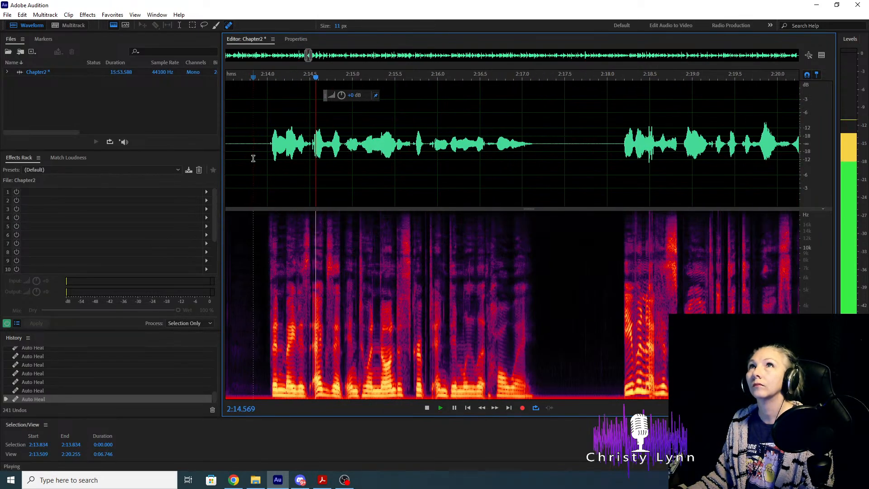
key(space)
key(space)
scroll(583, 269, up, 2)
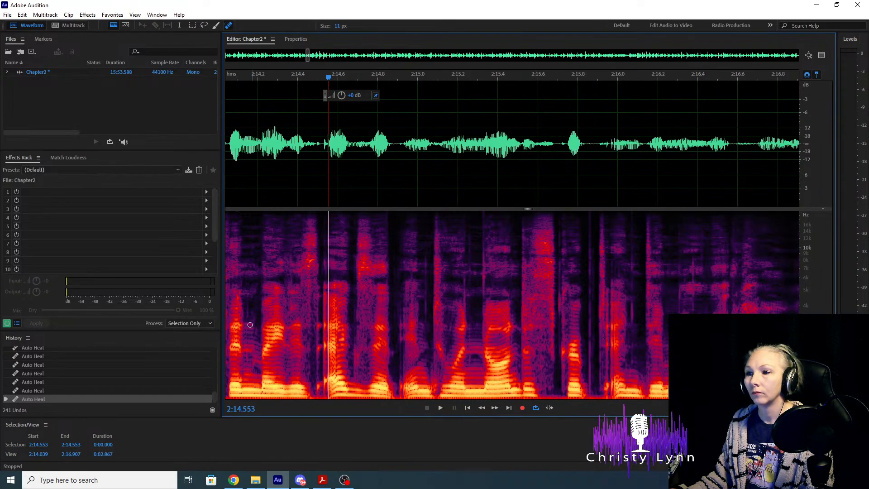
scroll(343, 262, up, 4)
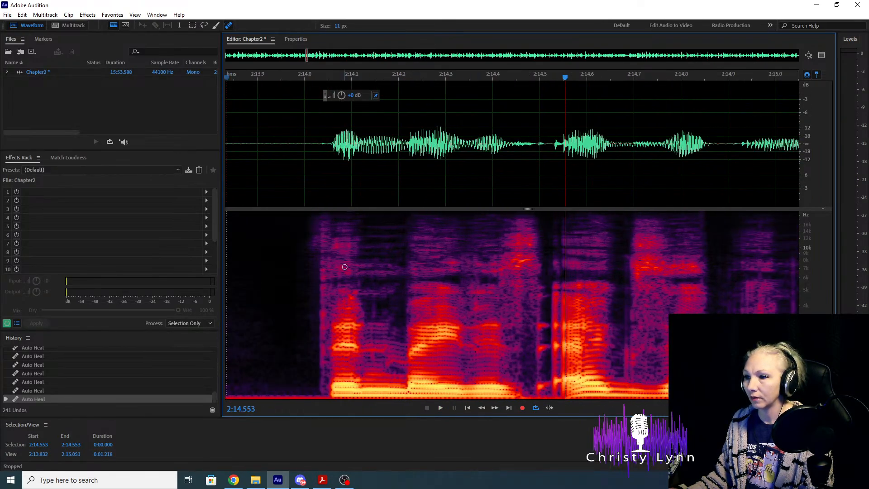
click(299, 176)
key(space)
key(space)
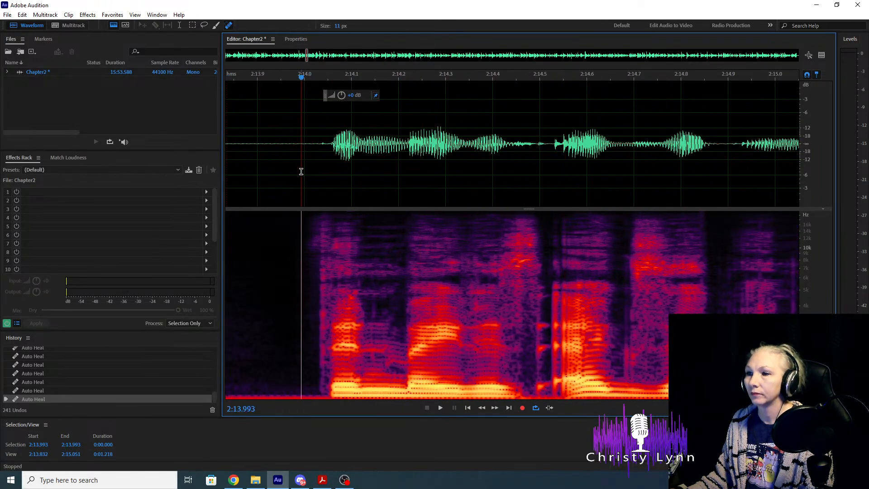
Replay the phrase opening, delete the roughly 40 ms sliver before the first word from about 2:14.01 to 2:14.05, and check the join by ear.
key(space)
key(space)
key(space)
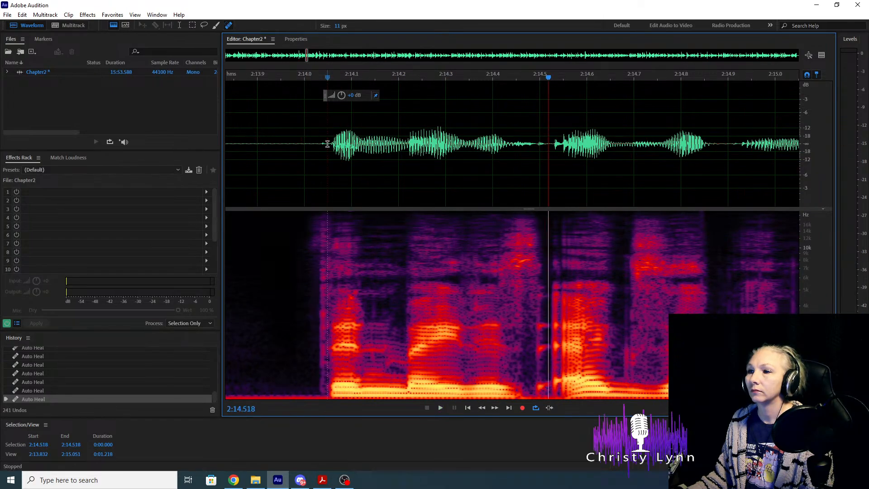
key(space)
drag(327, 144, 308, 148)
key(Delete)
key(space)
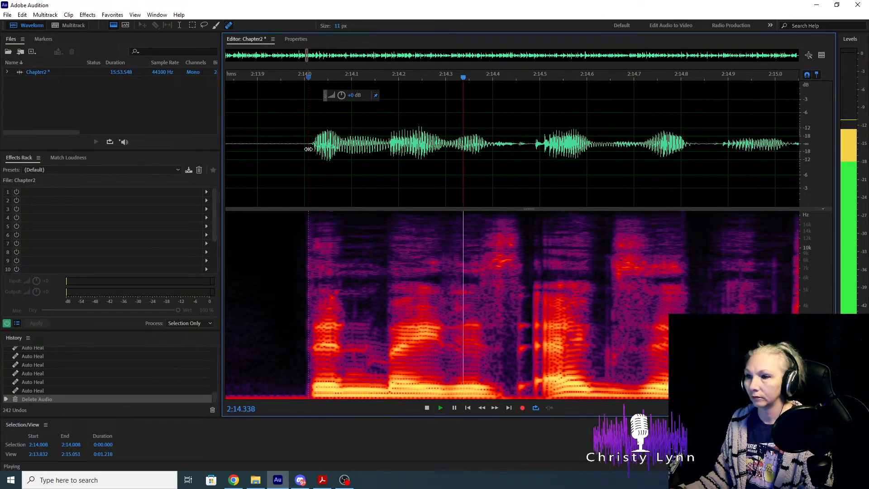
key(space)
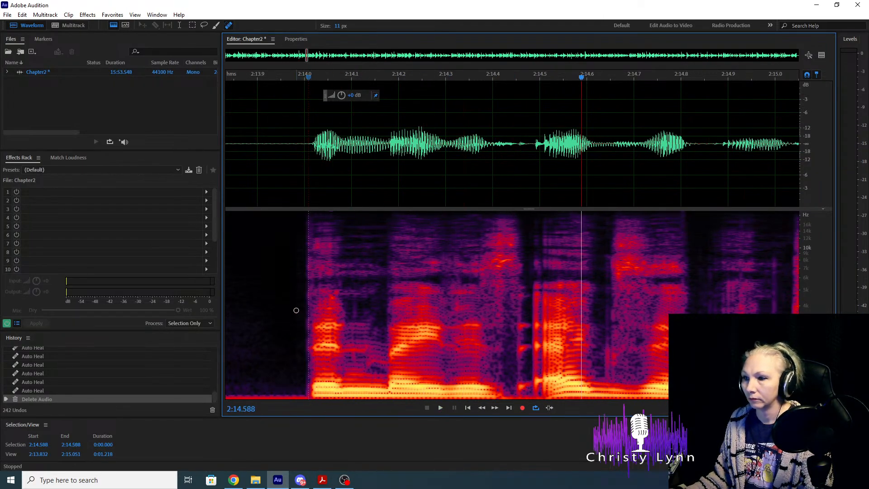
Heal the low-frequency click spot at about 2:14.1 and play the phrase on from about 2:13.9.
click(353, 360)
click(353, 361)
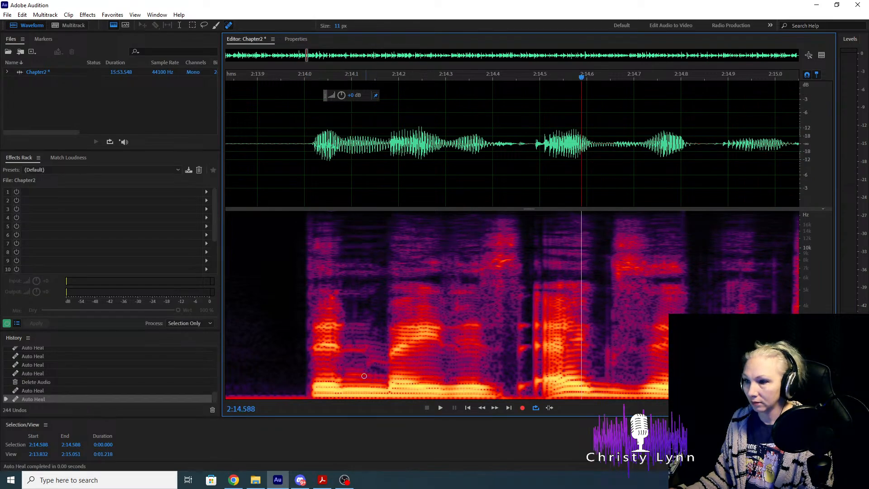
key(space)
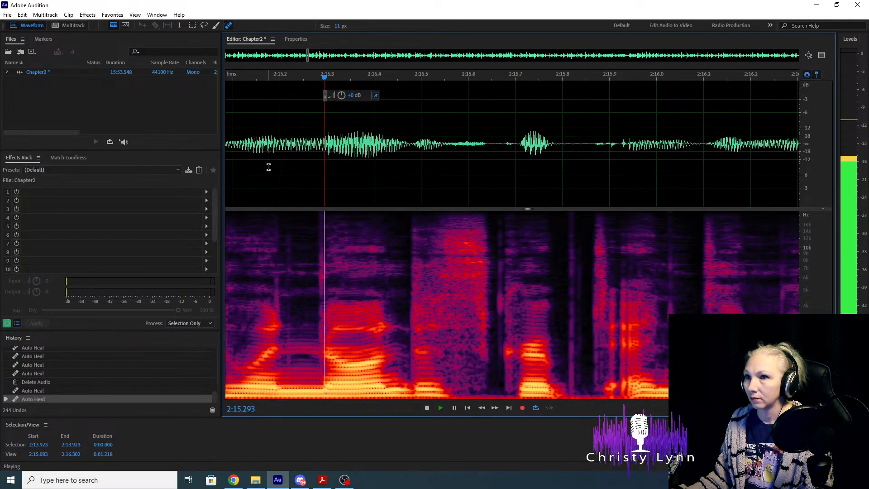
Heal the clicks at about 2:15.19 and 2:15.29 and replay the whole phrase from about 2:13.96.
key(space)
click(276, 278)
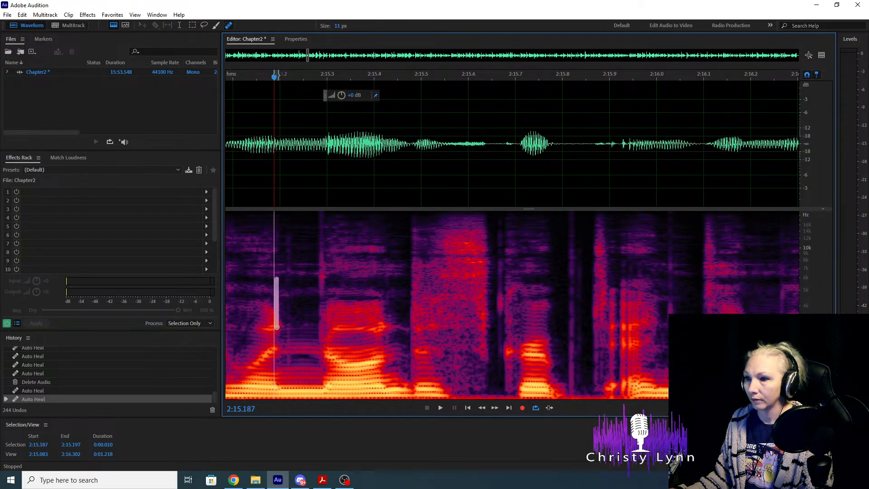
click(320, 255)
click(321, 254)
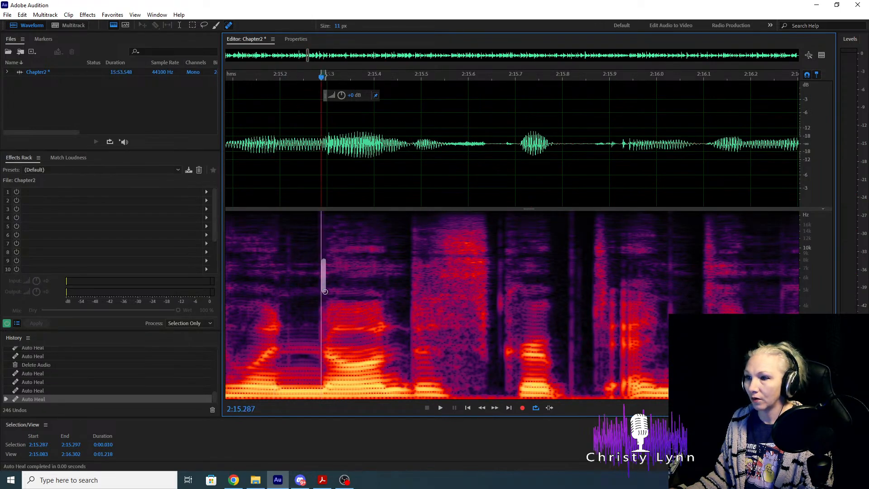
scroll(484, 231, down, 2)
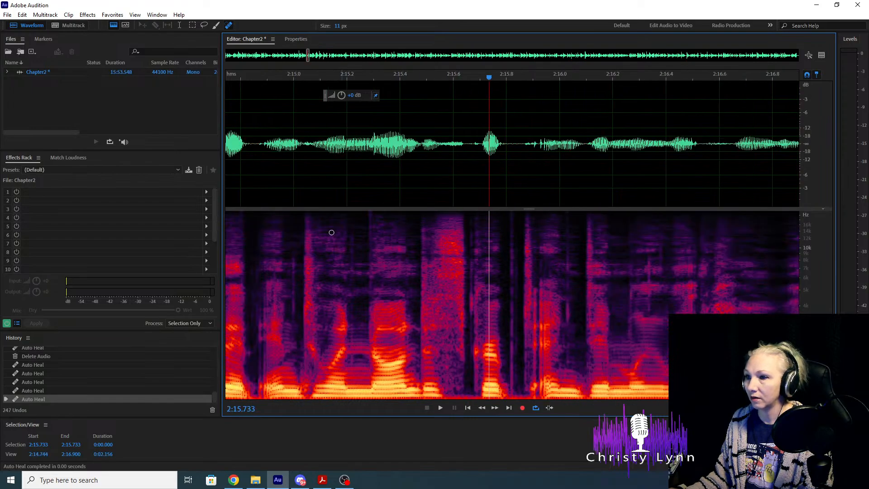
scroll(548, 171, down, 1)
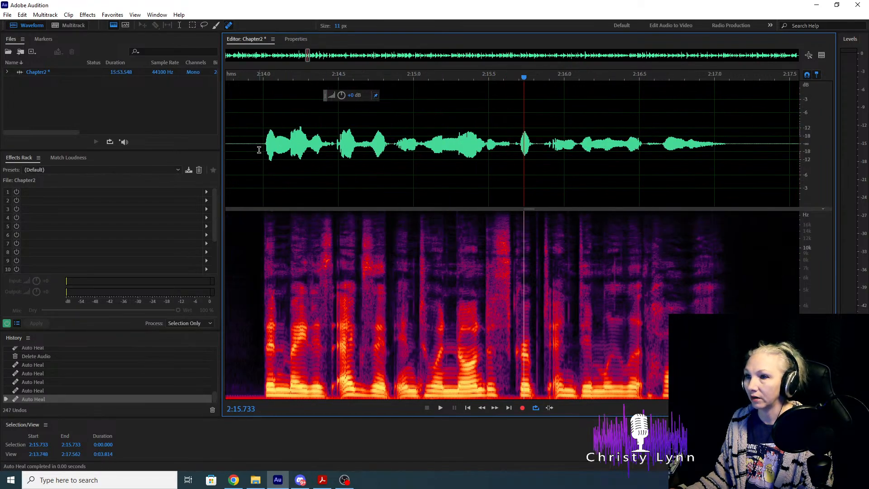
key(space)
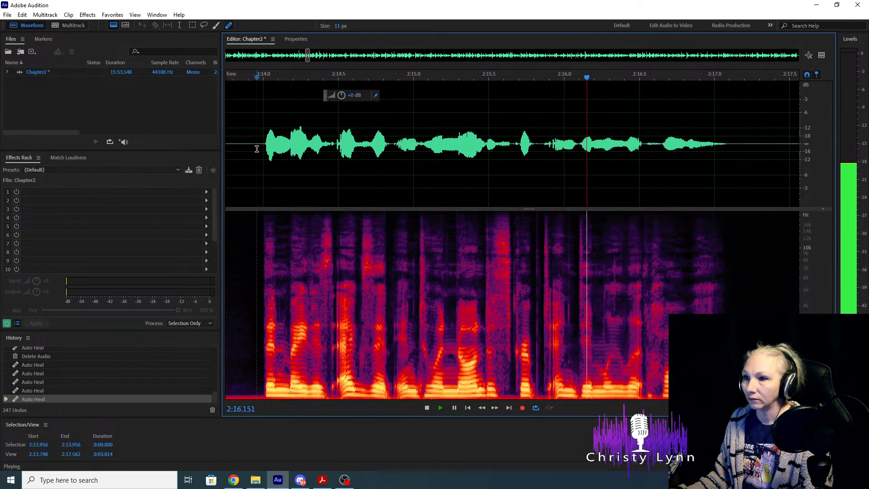
key(space)
Replay from about 2:15.6 and heal the clicks at about 2:16.03 and 2:16.33.
scroll(678, 293, up, 2)
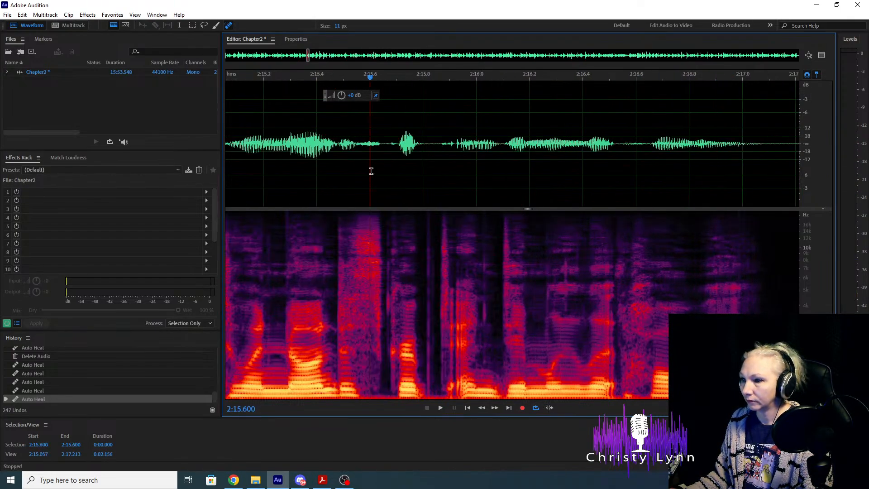
key(space)
key(space)
drag(486, 235, 479, 388)
drag(565, 259, 565, 290)
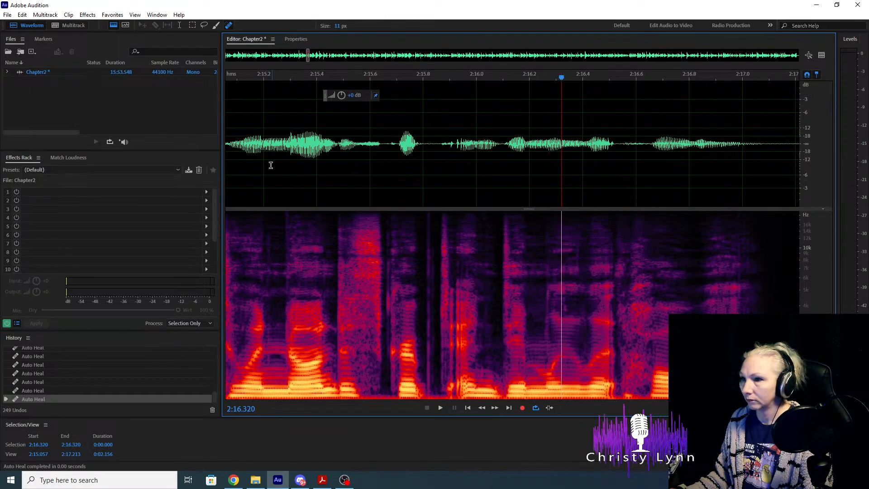
Listen to the narration from about 2:15.15 to 2:24.2 for clicks.
click(250, 158)
key(space)
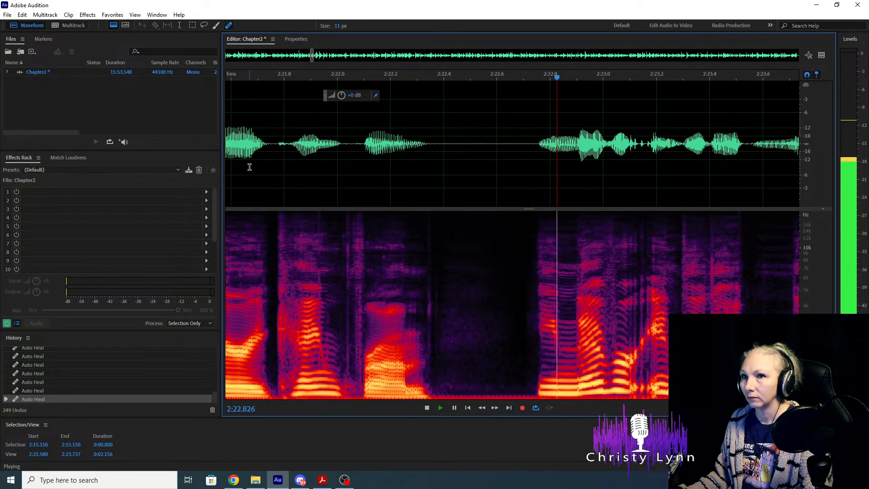
scroll(254, 168, down, 3)
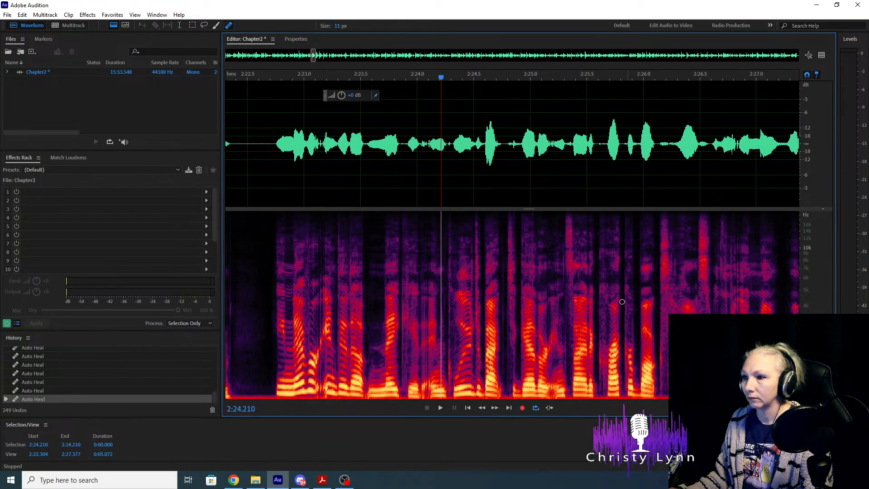
Replay the phrase from about 2:22.6 and heal the vertical click line at about 2:23.41 with two strokes.
click(261, 170)
key(space)
scroll(311, 298, up, 5)
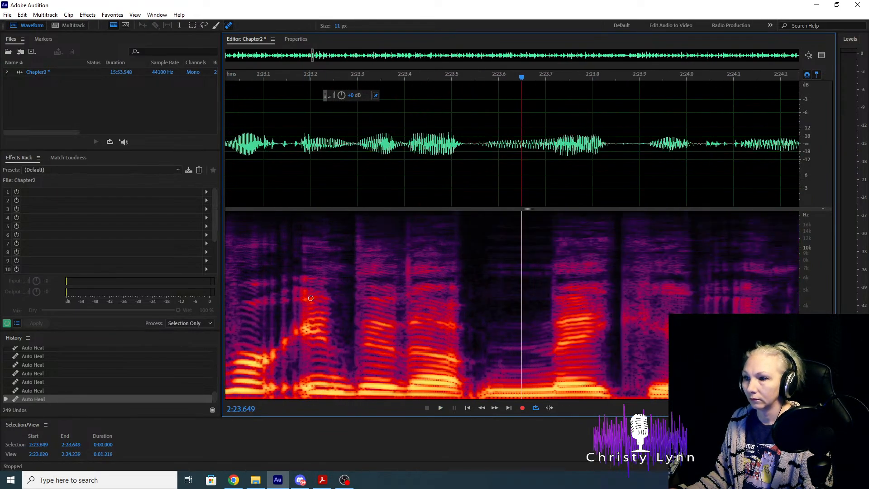
drag(407, 256, 413, 312)
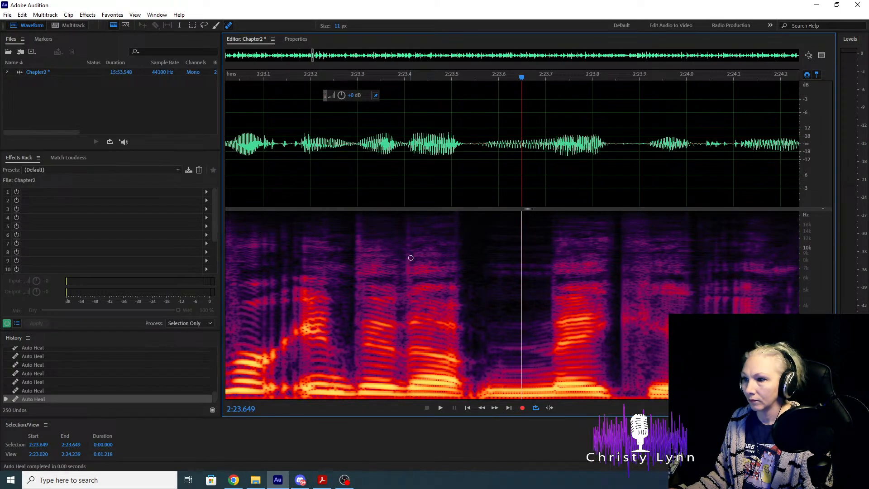
drag(410, 258, 409, 307)
Listen from about 2:22.6 to 2:30.8 and heal the click at about 2:30.8.
scroll(287, 194, down, 5)
click(273, 161)
key(space)
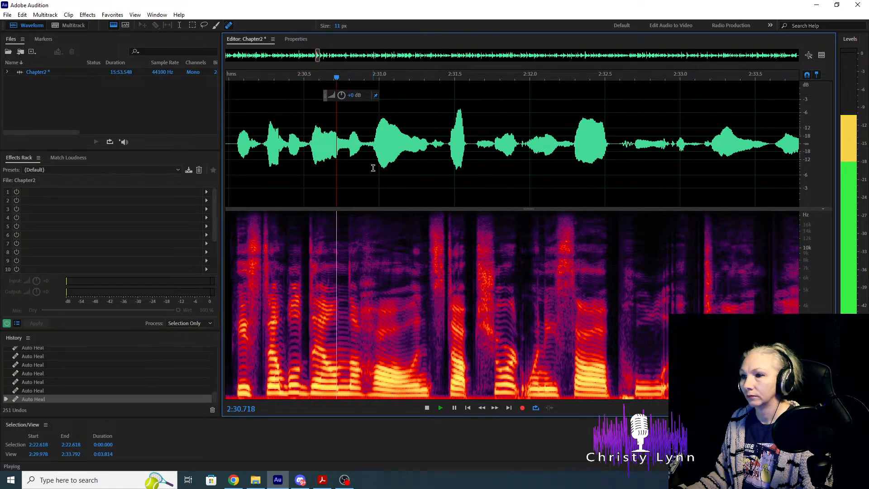
key(space)
drag(349, 257, 349, 293)
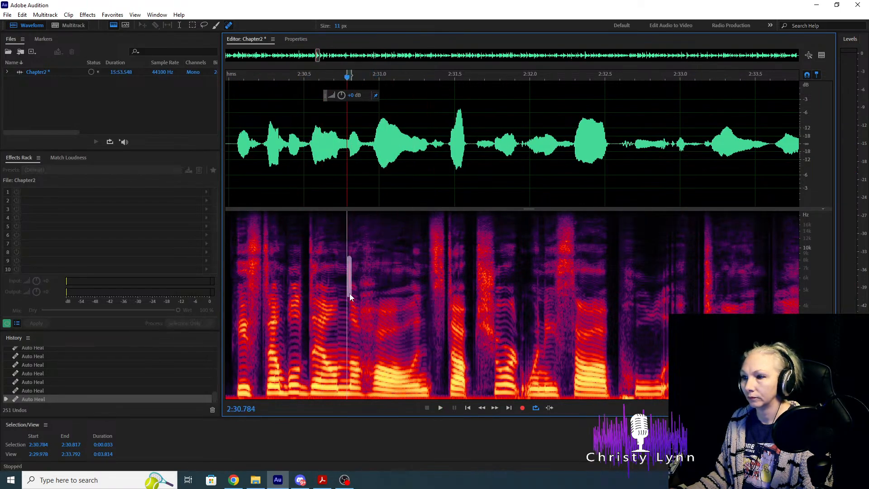
Listen to the narration from about 2:30.2 to 2:34.9 for clicks.
click(259, 194)
key(space)
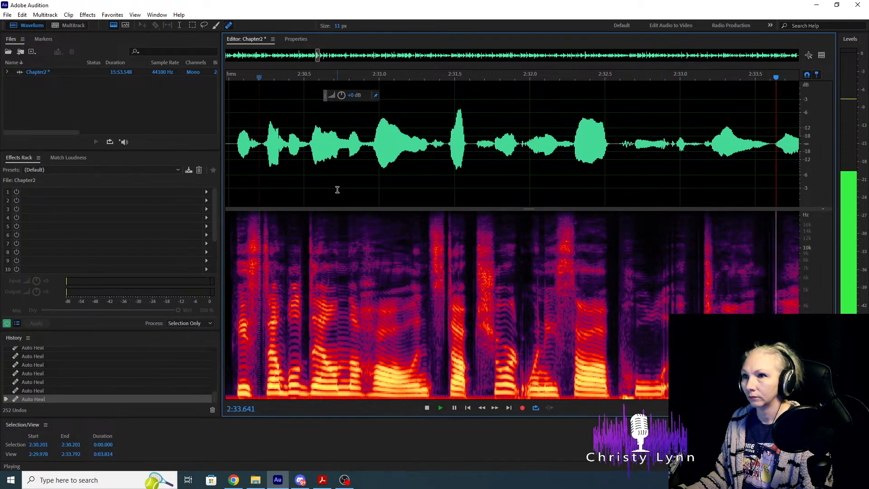
key(space)
scroll(595, 184, down, 2)
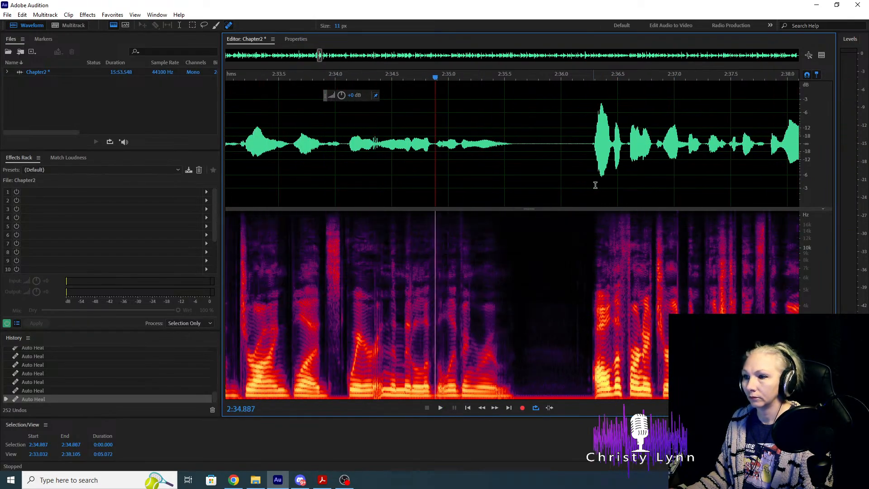
Replay from about 2:33.1 and heal the click in the short gap at about 2:34.06.
click(324, 184)
key(space)
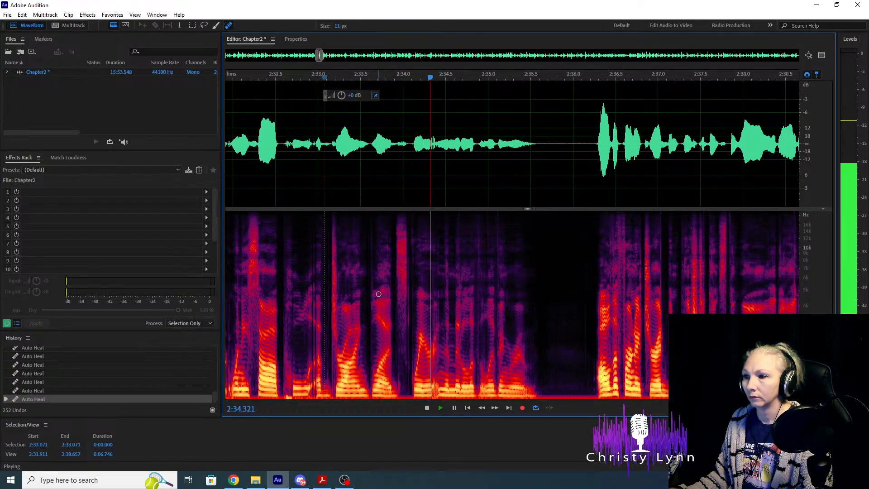
scroll(397, 300, up, 4)
key(space)
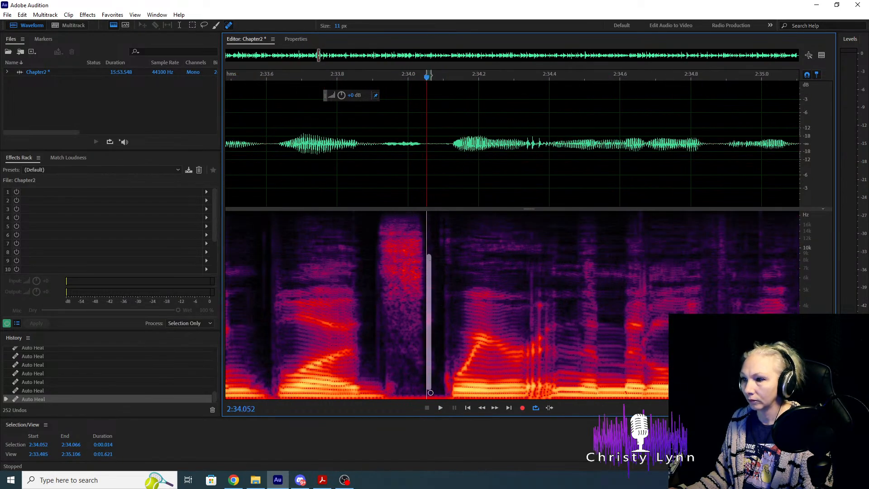
drag(430, 393, 430, 392)
Listen from about 2:33.6 through the pause to 2:37.5, and again from 2:36.0 to 2:39.4, for clicks.
click(251, 165)
key(space)
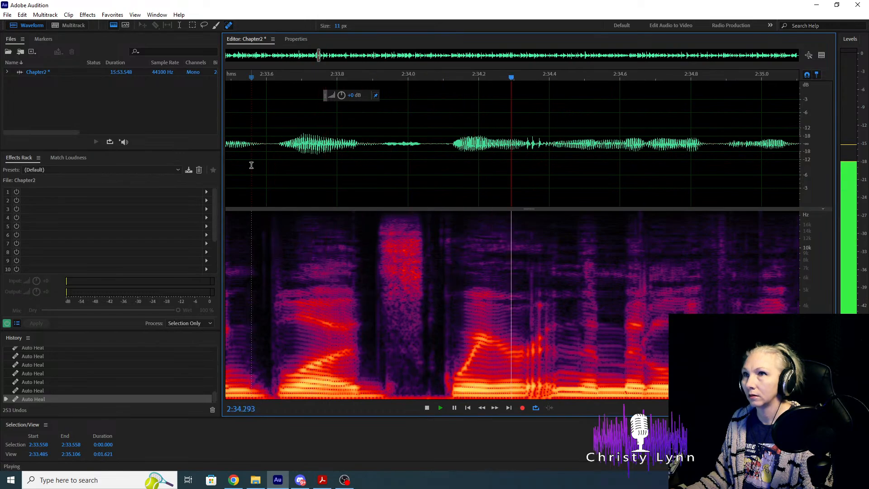
scroll(262, 187, down, 2)
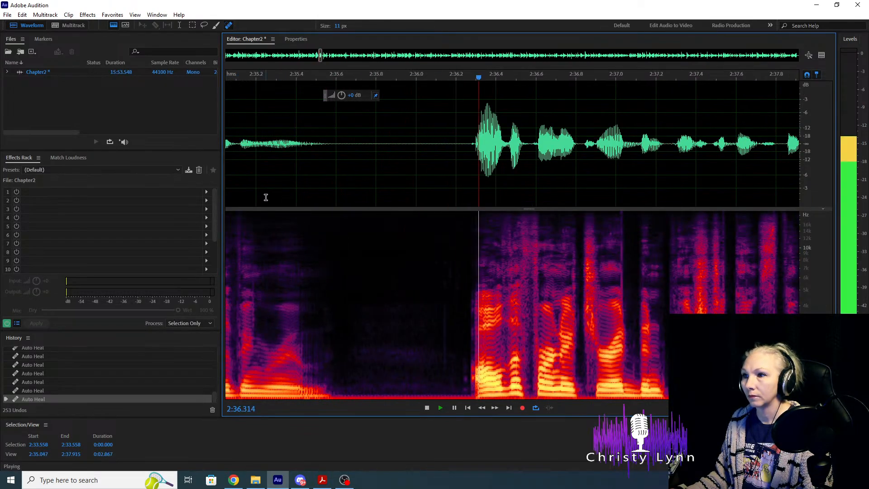
key(space)
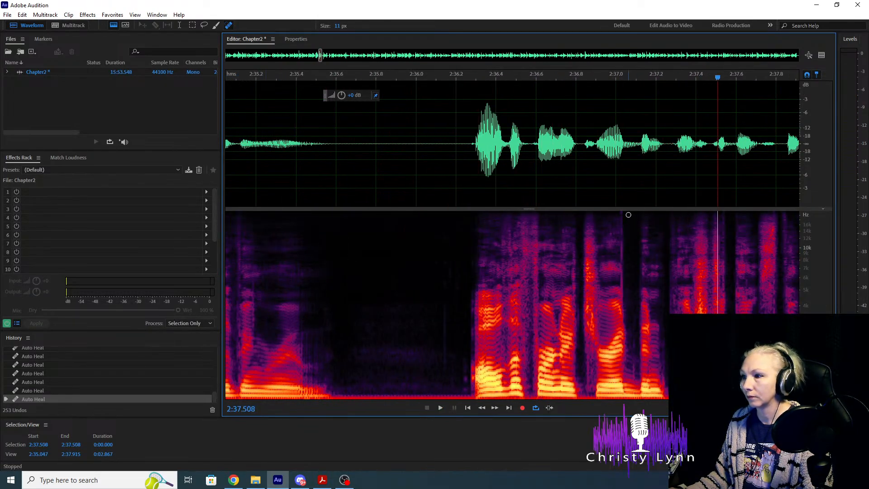
click(415, 176)
key(space)
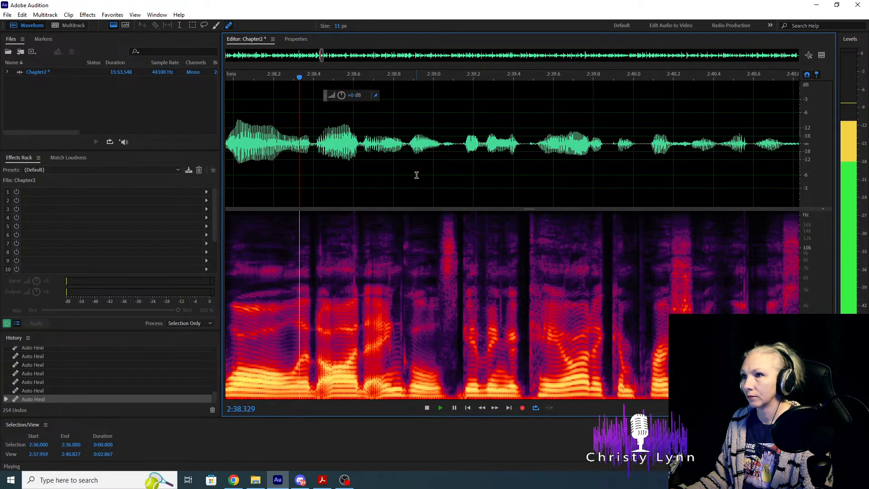
key(space)
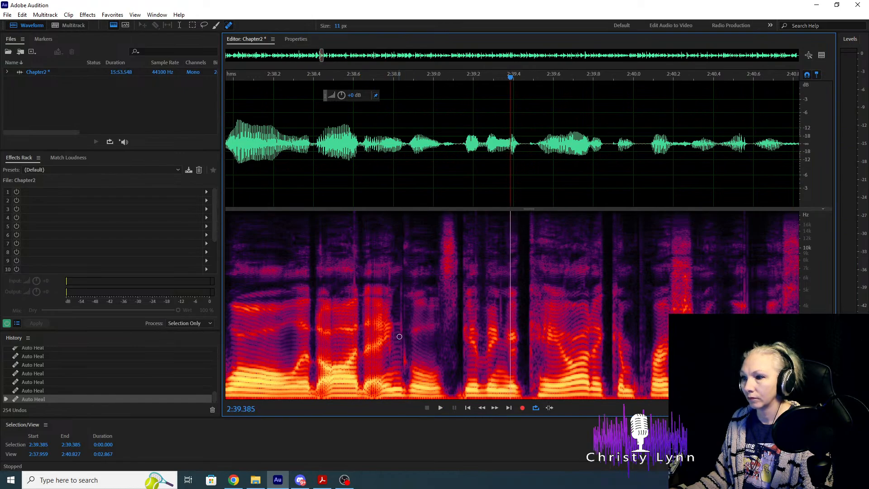
Replay from about 2:38.2, heal the low-frequency click at about 2:38.86, and recheck the phrase from 2:38.3.
click(273, 178)
key(space)
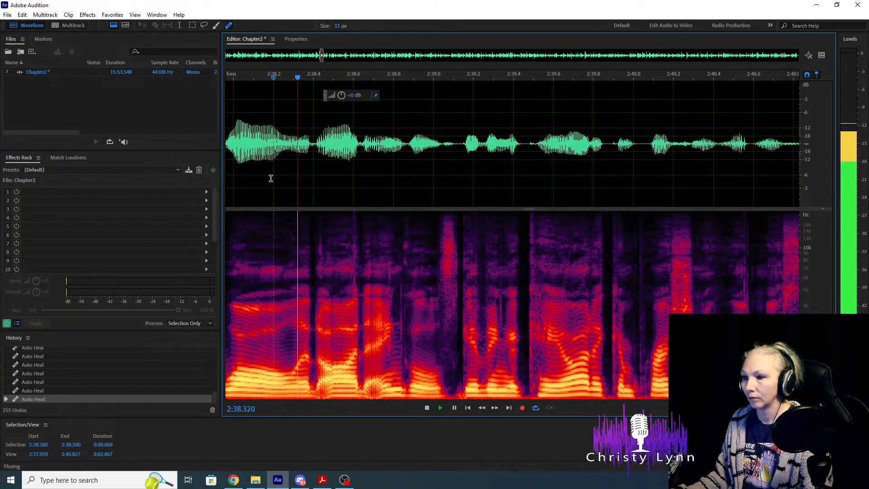
key(space)
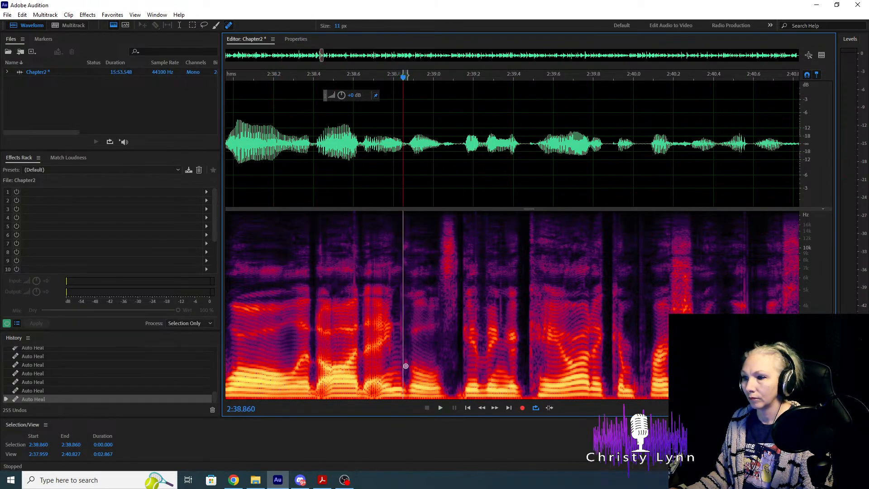
drag(405, 365, 402, 351)
click(296, 176)
key(space)
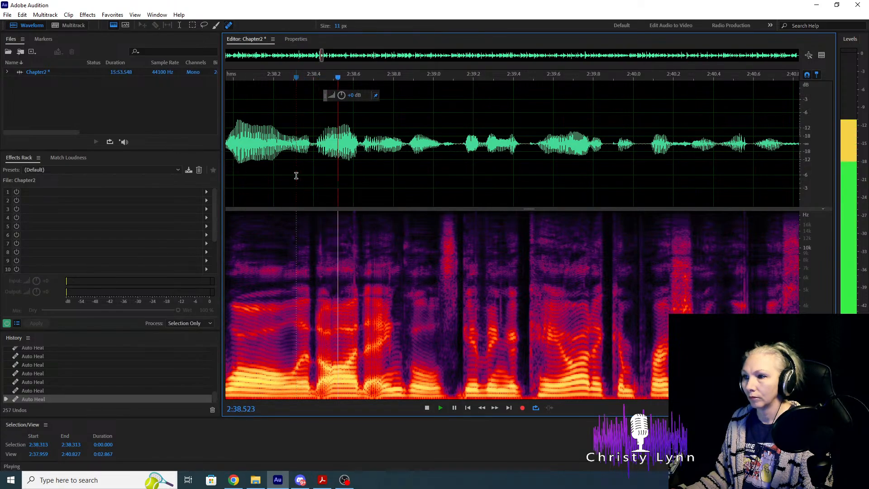
key(space)
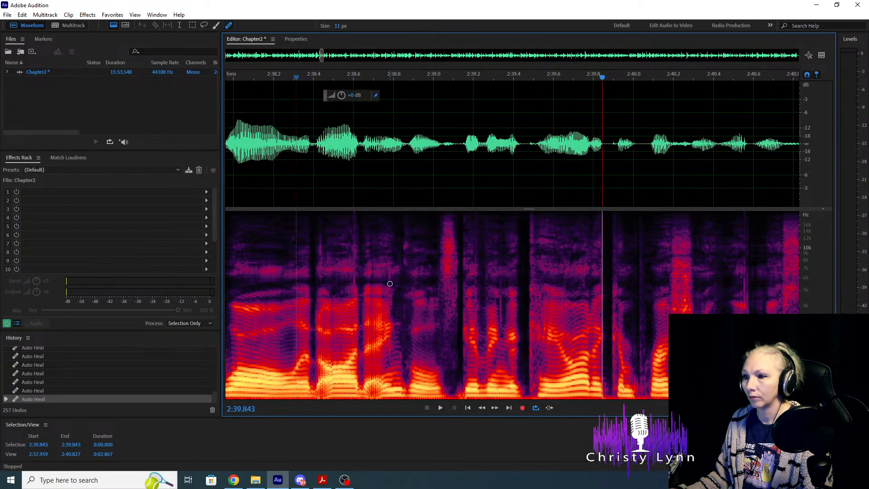
Listen to the phrase from about 2:38.3 to its end near 2:41.1 for clicks.
click(290, 200)
key(space)
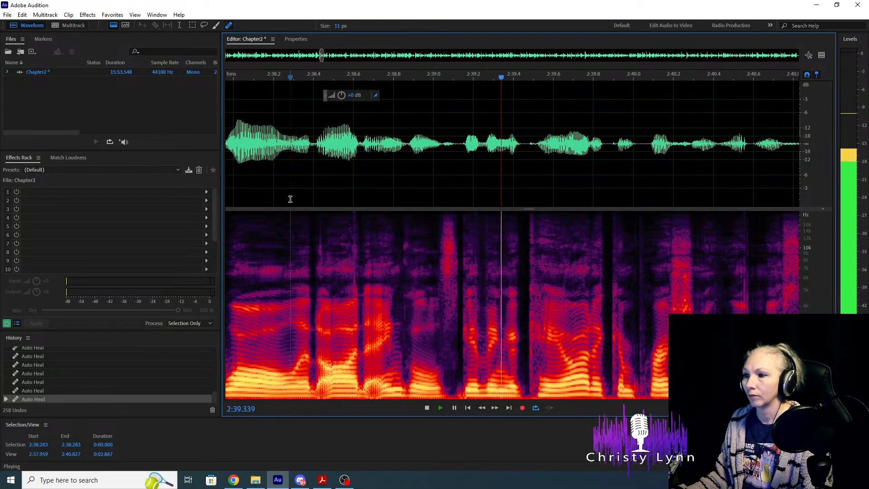
scroll(289, 199, down, 3)
key(space)
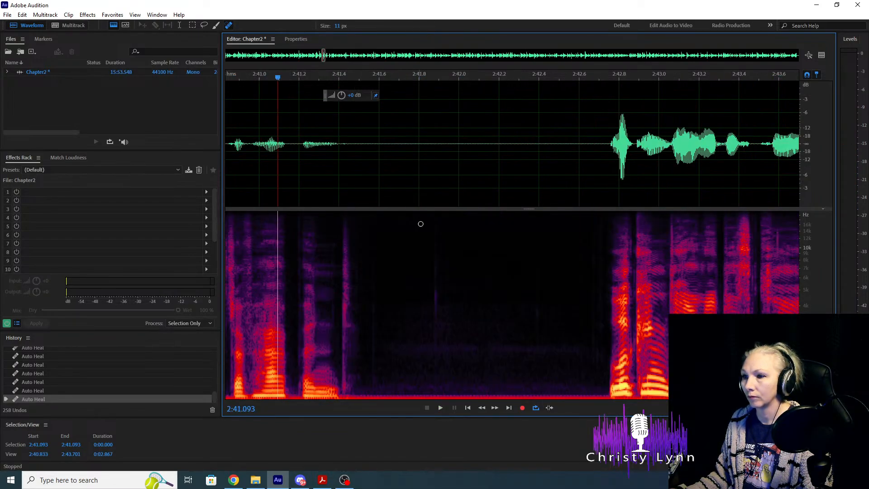
Replay the phrase from about 2:39.7 and heal the click at about 2:40.55.
scroll(283, 277, up, 3)
click(300, 155)
key(space)
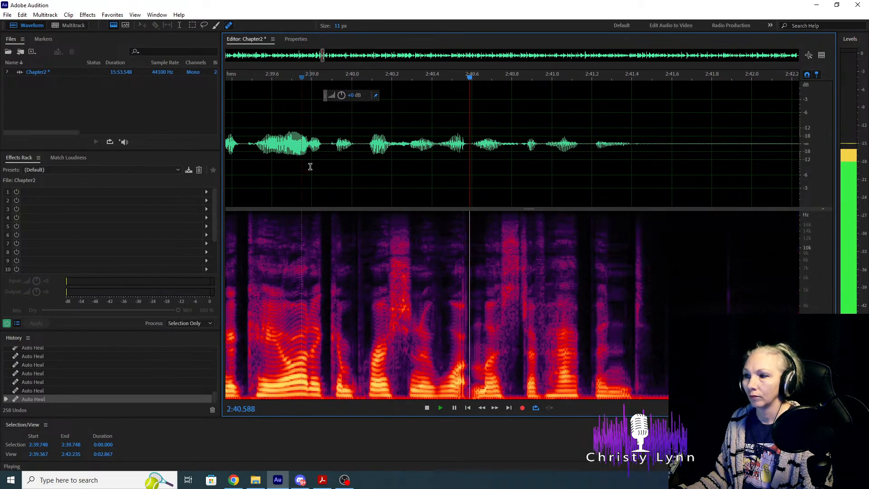
key(space)
scroll(482, 324, up, 2)
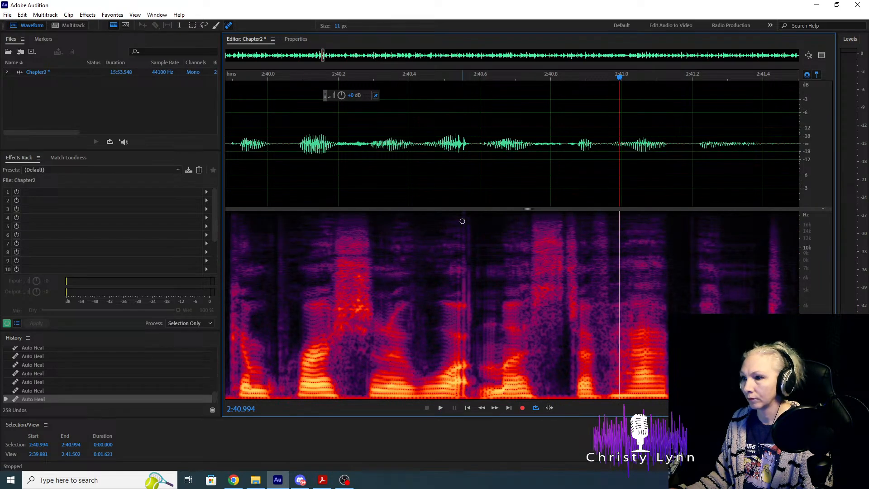
drag(464, 215, 464, 397)
Recheck from 2:40.0, heal the spot at about 2:40.56 once more, and listen on to about 2:43.4.
key(space)
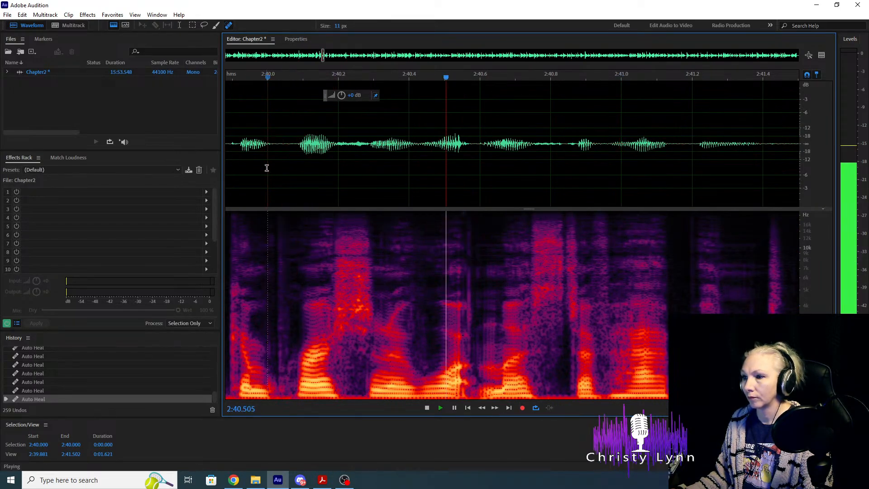
key(space)
drag(466, 221, 466, 397)
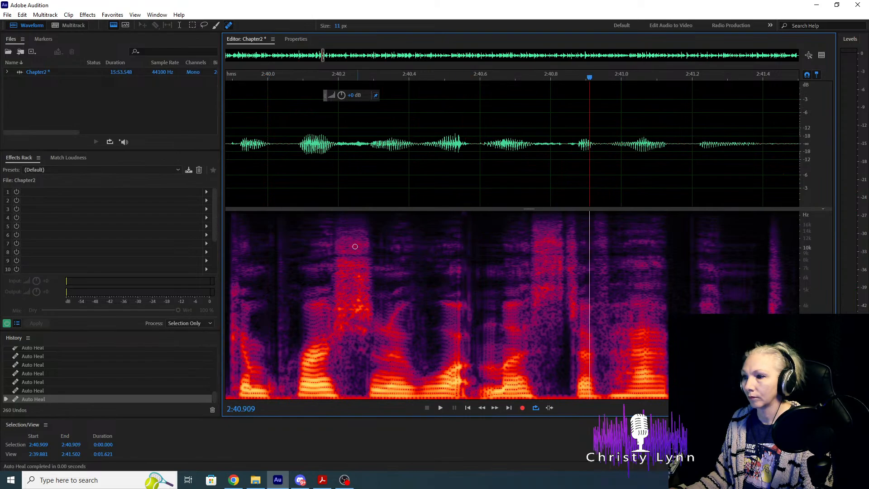
click(279, 165)
key(space)
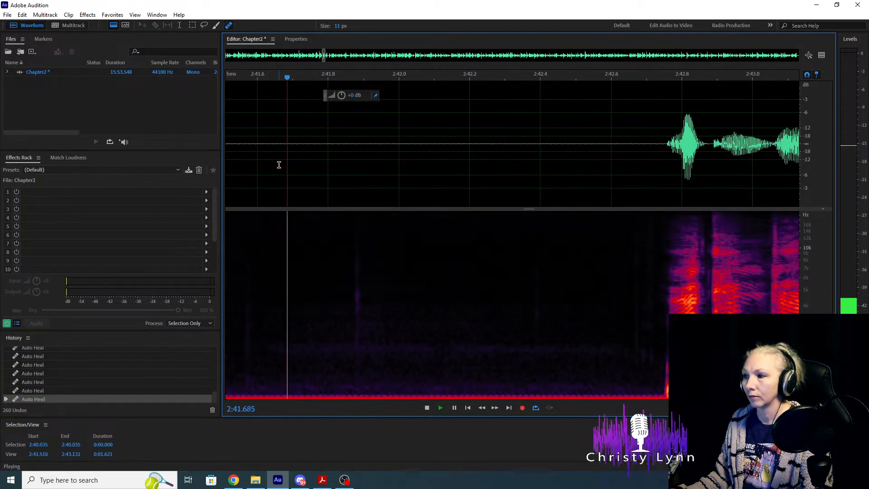
scroll(438, 199, down, 3)
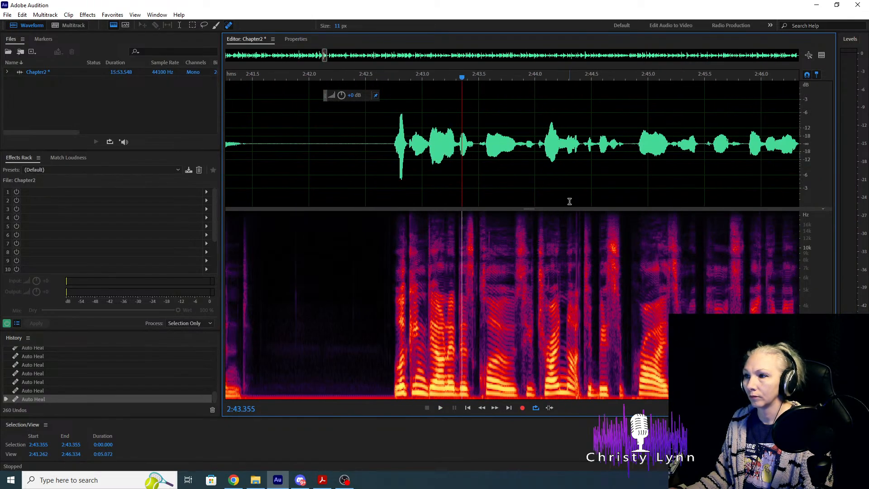
key(space)
Shorten the pause after 2:41.5 by deleting about 0.22 s from its middle and about 0.32 s just before the next phrase.
scroll(404, 265, up, 3)
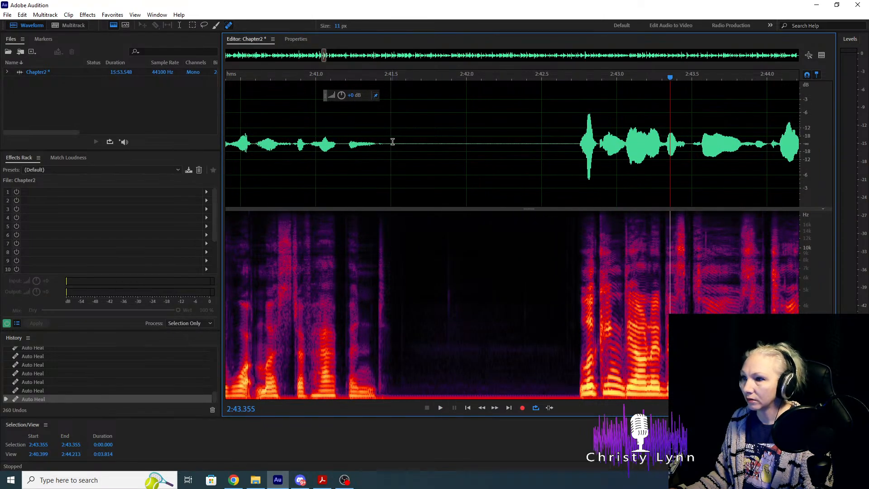
drag(427, 150, 459, 155)
key(Delete)
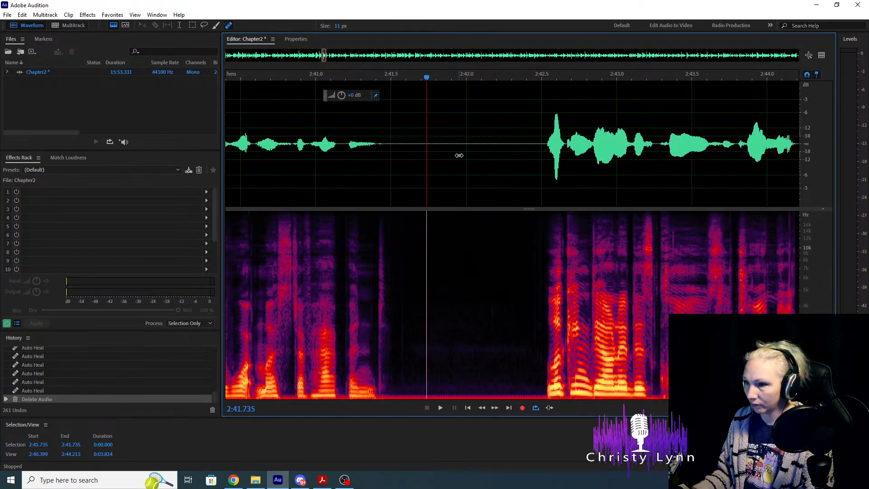
mouse_move(491, 152)
mouse_down()
mouse_move(541, 156)
mouse_move(497, 165)
mouse_up()
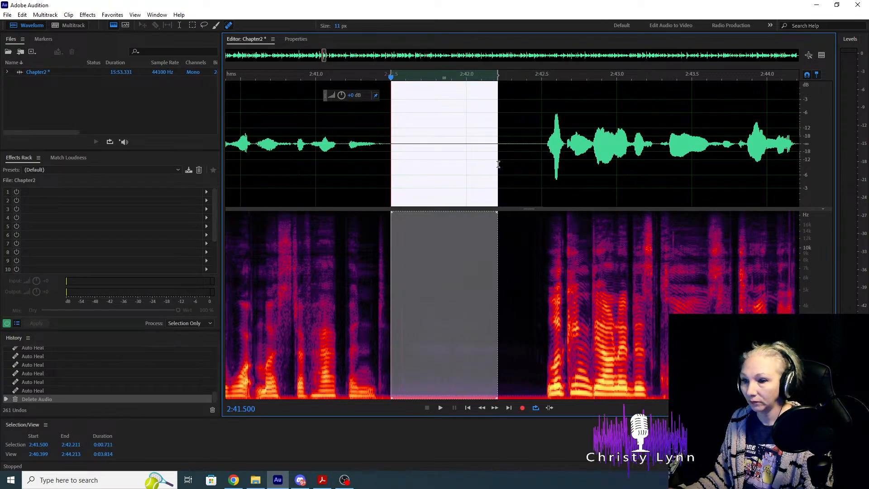
drag(498, 120, 548, 124)
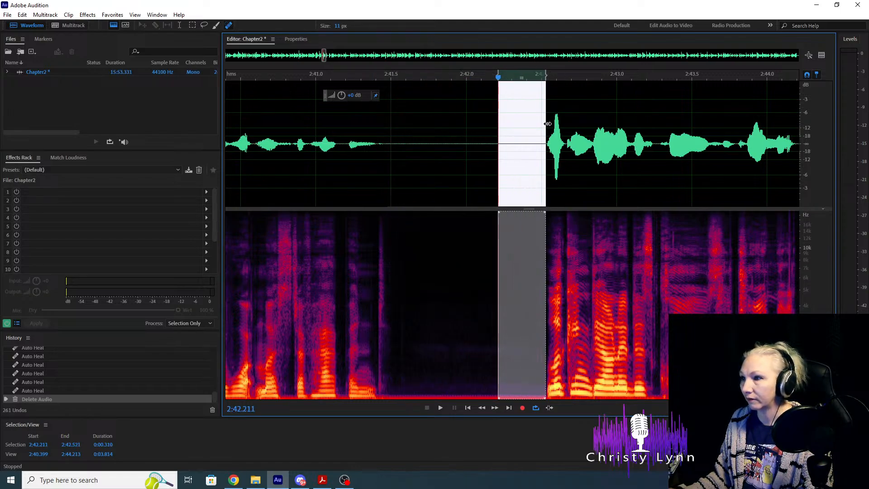
key(Delete)
Listen from about 2:39.3 across the shortened pause to about 2:44.2 to check its timing.
scroll(506, 196, down, 2)
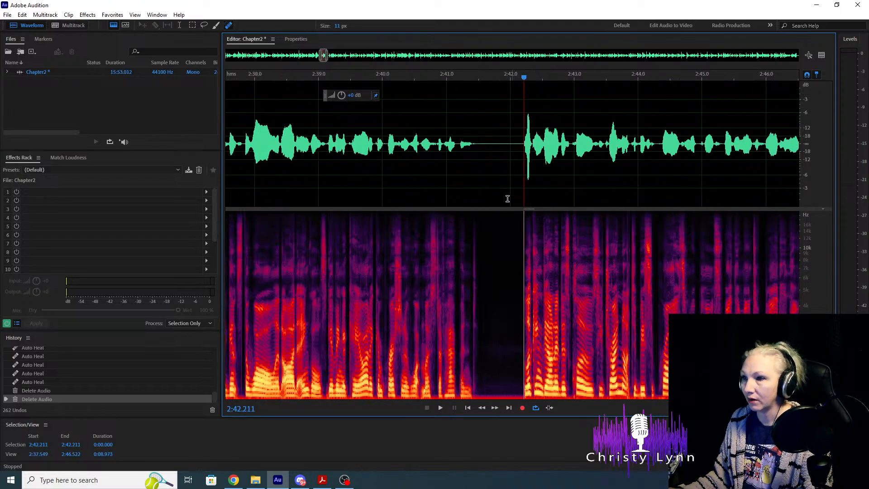
click(339, 169)
key(space)
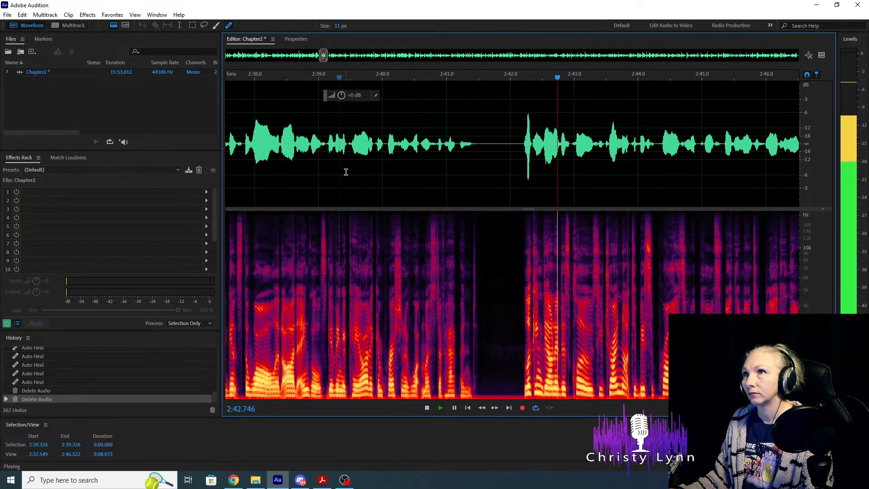
key(space)
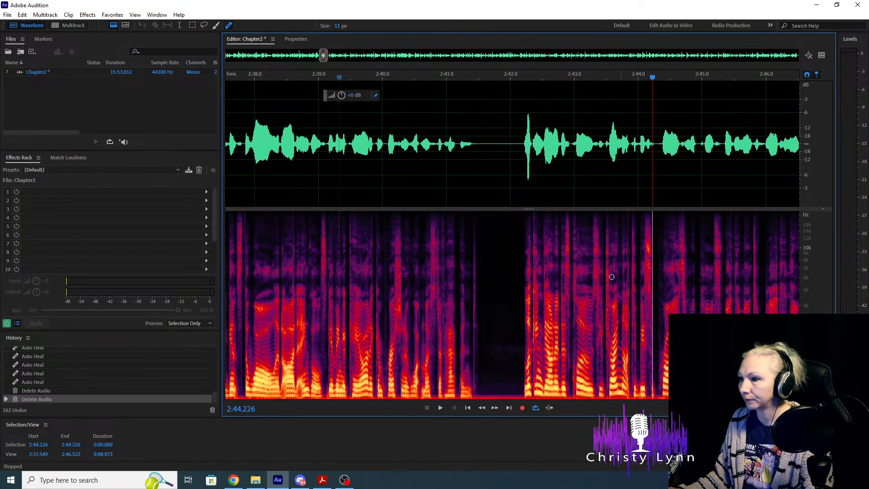
Replay from about 2:42.1 and heal the short high-frequency click at about 2:43.06.
scroll(453, 227, up, 2)
click(342, 195)
key(space)
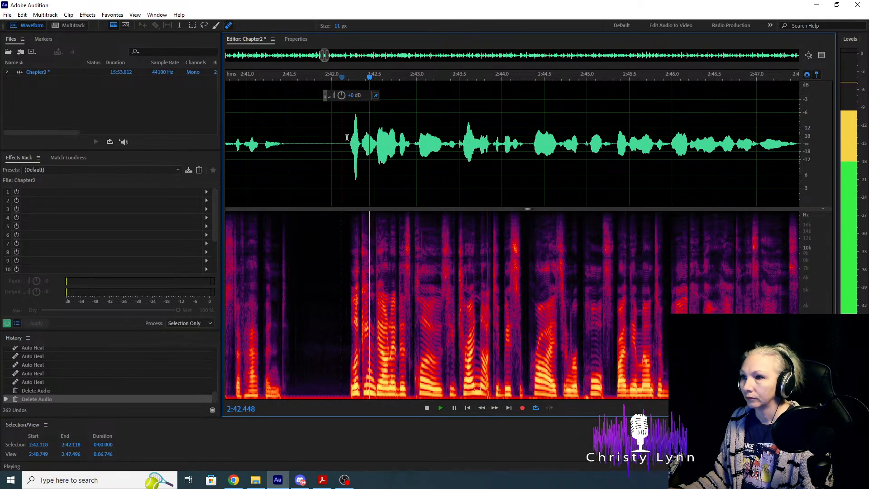
key(space)
scroll(419, 195, up, 3)
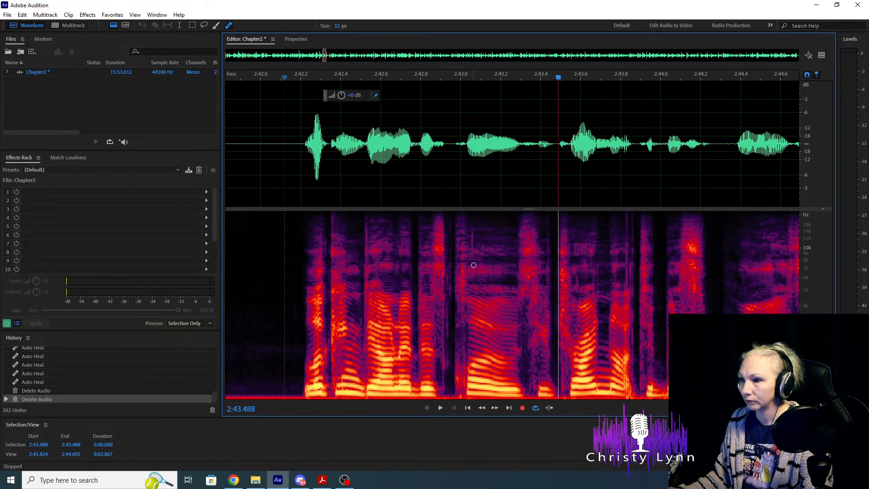
drag(473, 230, 470, 251)
Listen from about 2:42.2 to 2:46.3, replay from about 2:45.1, and heal the click at about 2:45.5.
click(307, 172)
key(space)
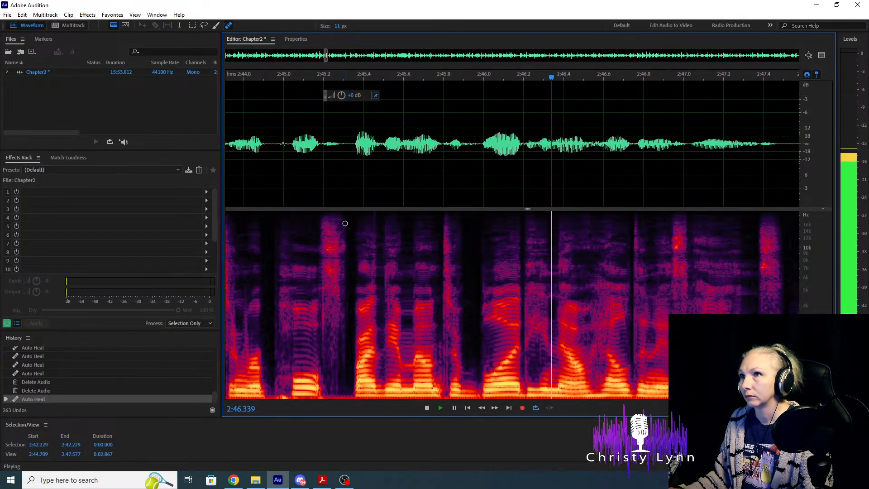
key(space)
click(304, 173)
key(space)
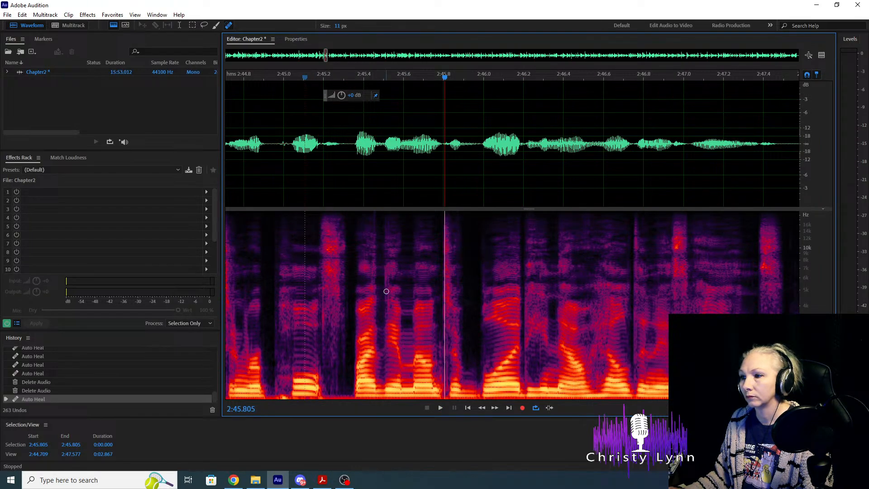
drag(386, 290, 383, 231)
Recheck from about 2:45.1 and shorten the following long pause by deleting about 2.03 s, from 2:50.3 to 2:52.33.
click(295, 169)
key(space)
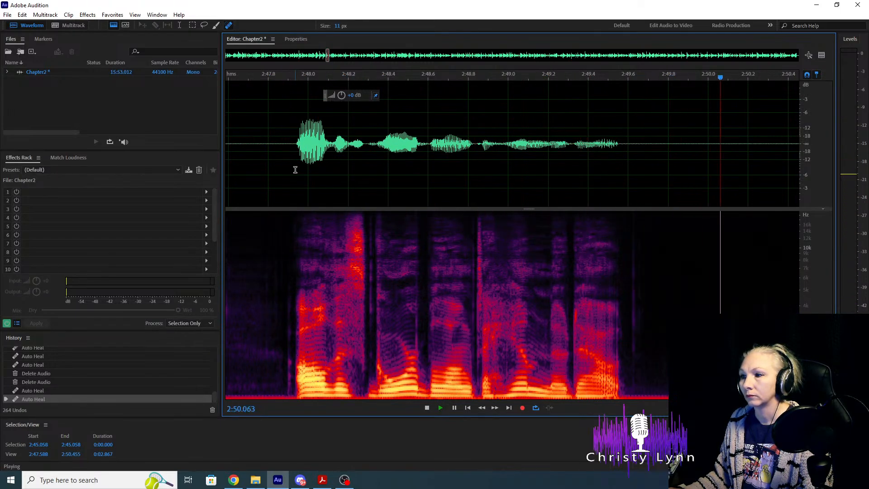
key(space)
scroll(295, 169, down, 5)
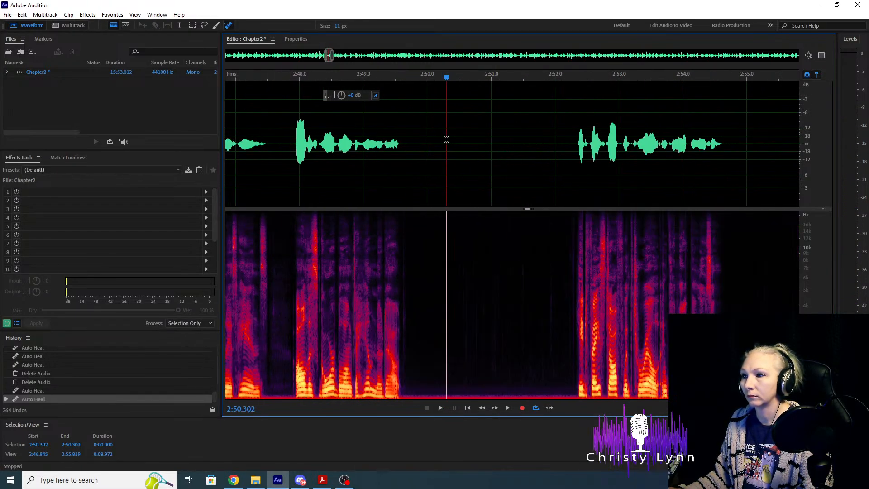
drag(446, 140, 573, 167)
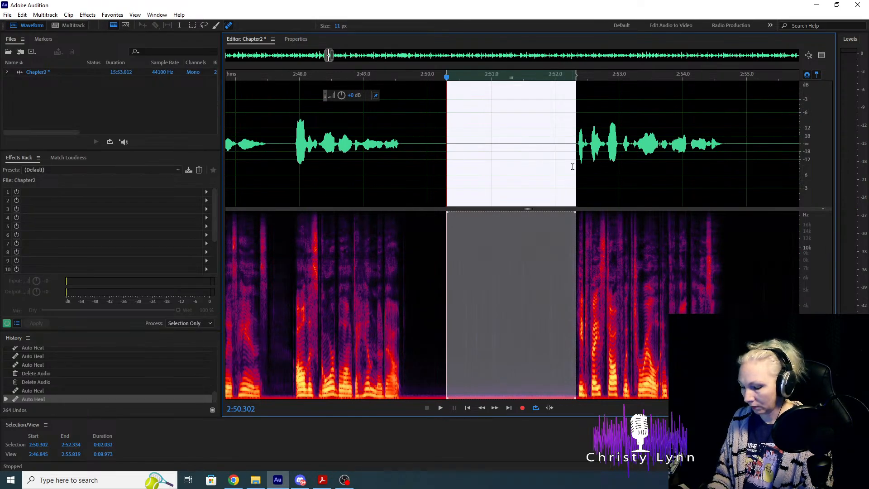
key(Delete)
Listen to the start of the next phrase from about 2:50.3 and heal the click at about 2:50.62.
key(space)
key(space)
scroll(512, 194, up, 5)
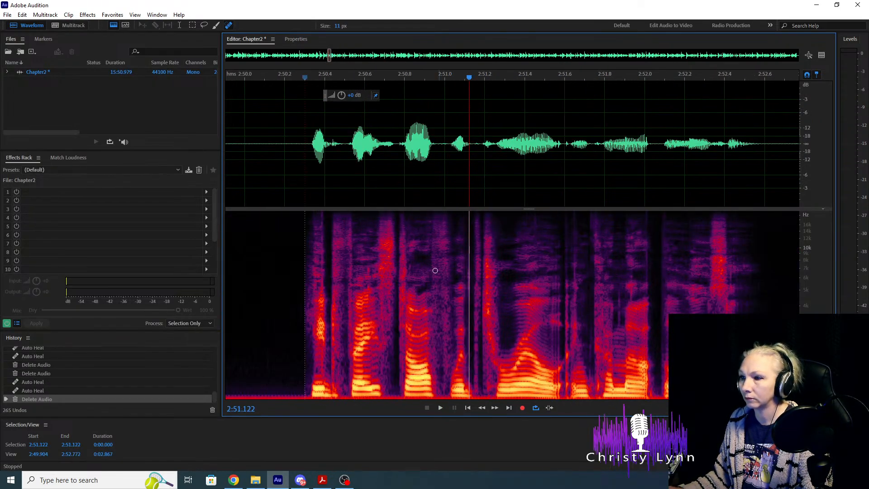
scroll(337, 291, up, 1)
click(317, 194)
key(space)
key(space)
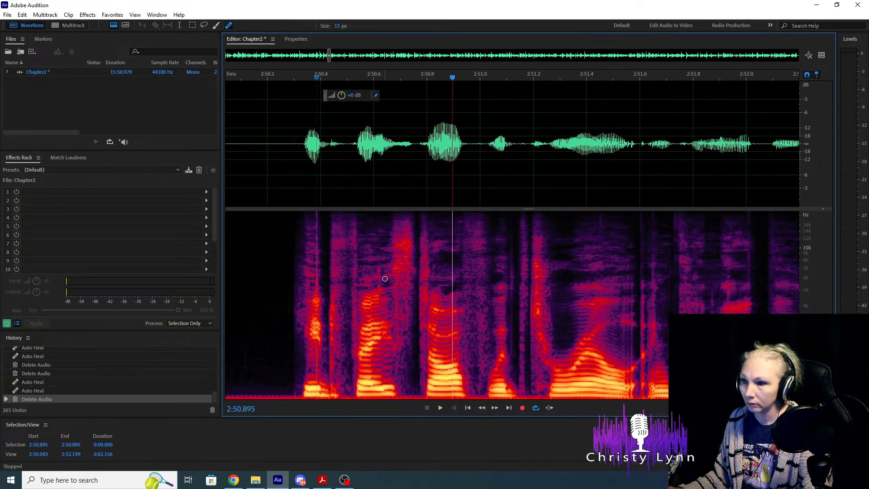
drag(380, 267, 379, 384)
click(264, 157)
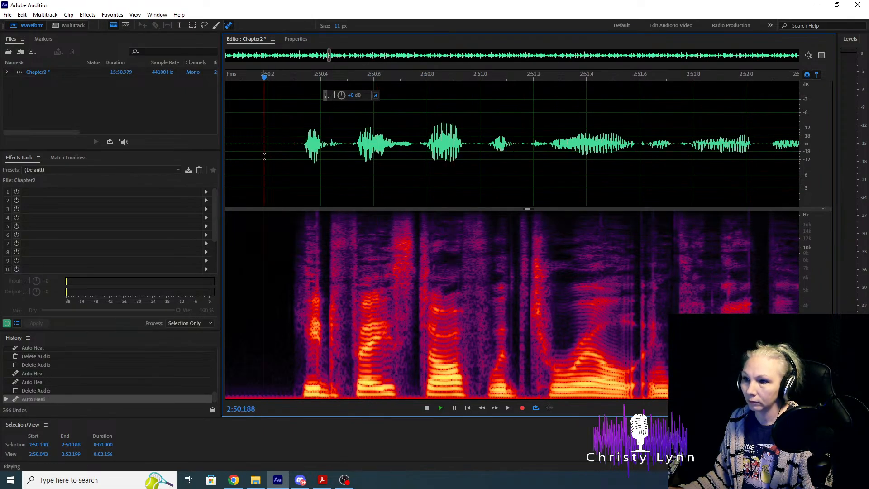
key(space)
key(shift+space)
key(space)
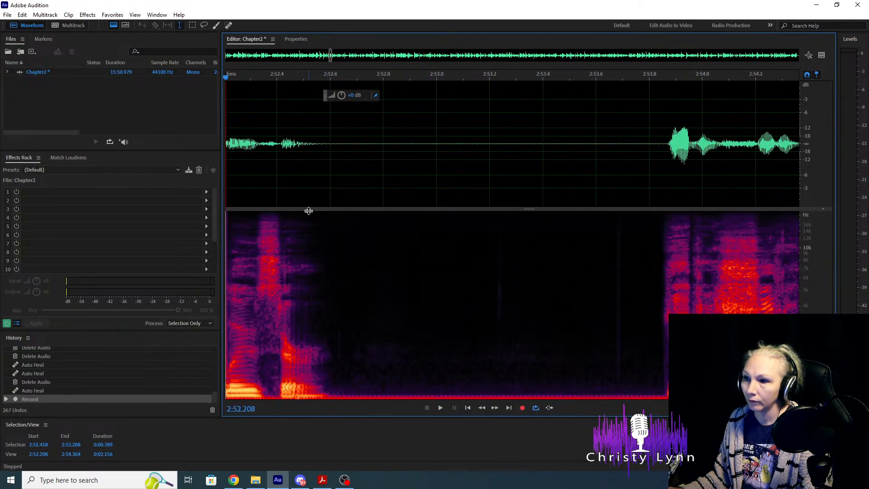
scroll(576, 192, down, 3)
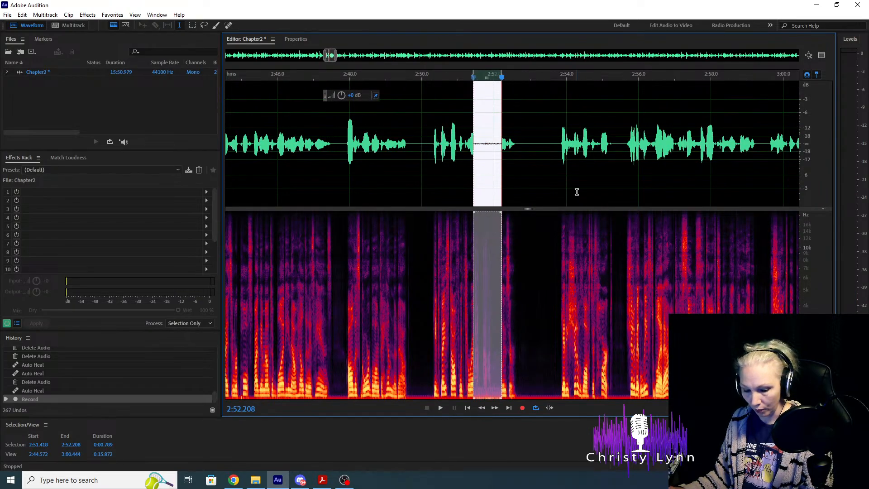
key(ctrl+z)
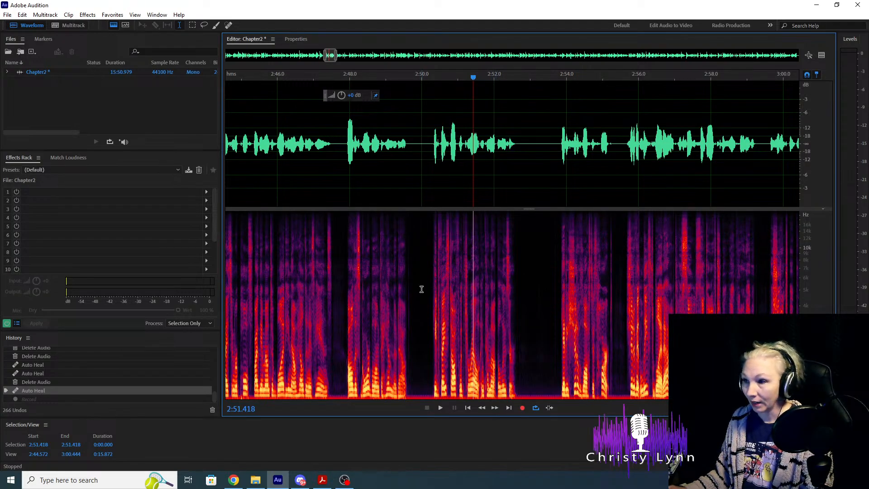
Try two vertical Spot Healing Brush strokes in the silent pause around 2:49.9, and undo both.
scroll(408, 243, up, 2)
scroll(532, 268, up, 1)
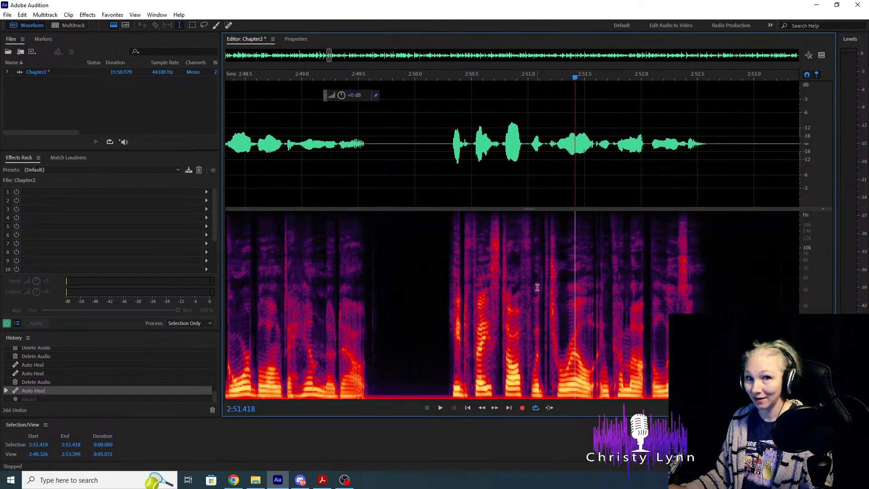
click(411, 241)
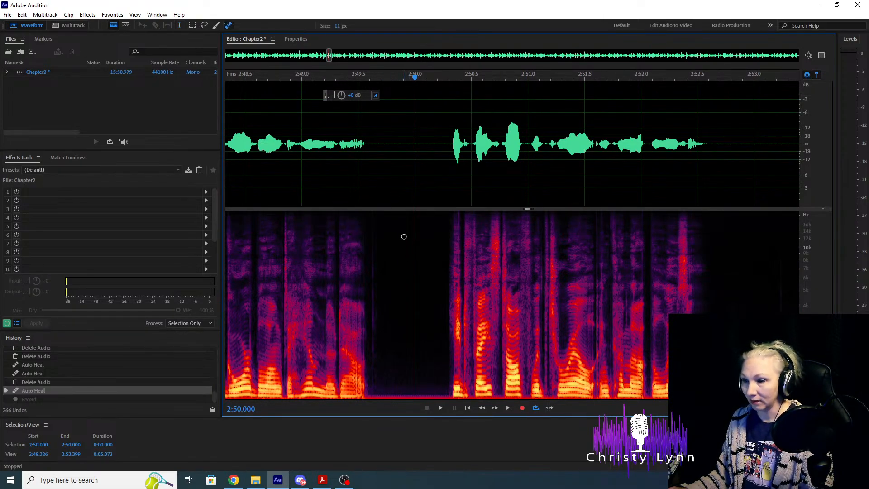
drag(407, 229, 407, 398)
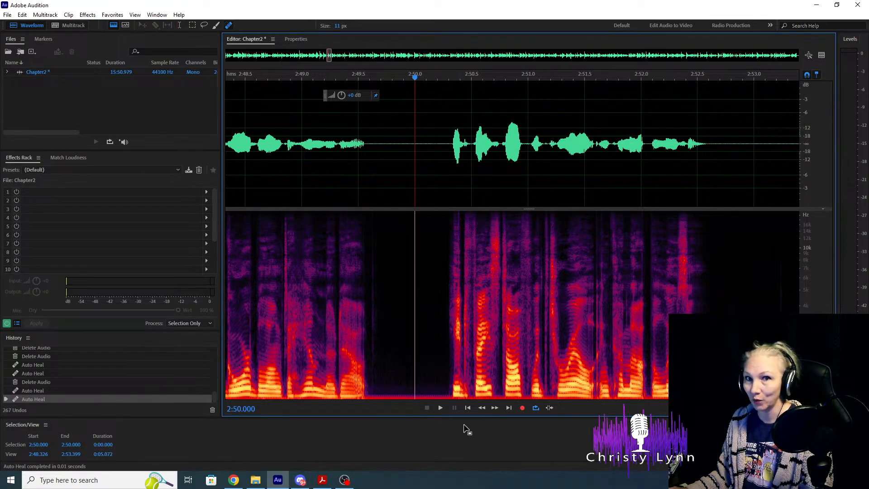
drag(402, 233, 414, 378)
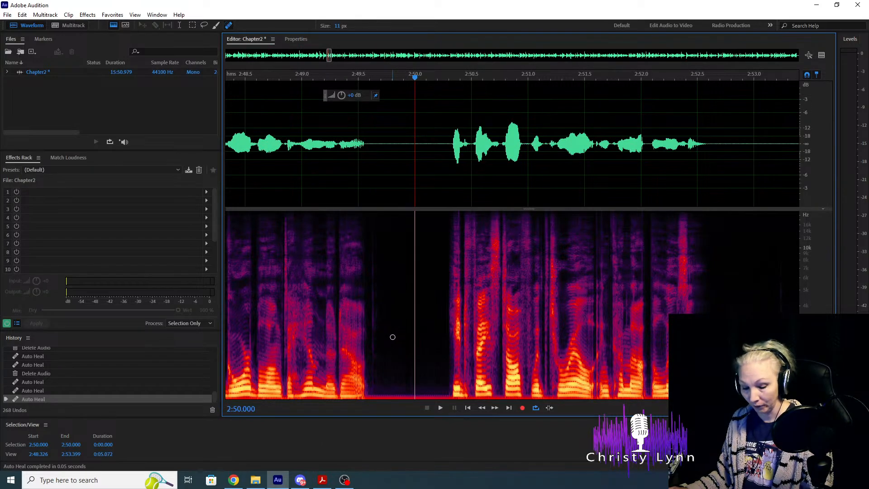
key(ctrl+z)
key(ctrl+z)
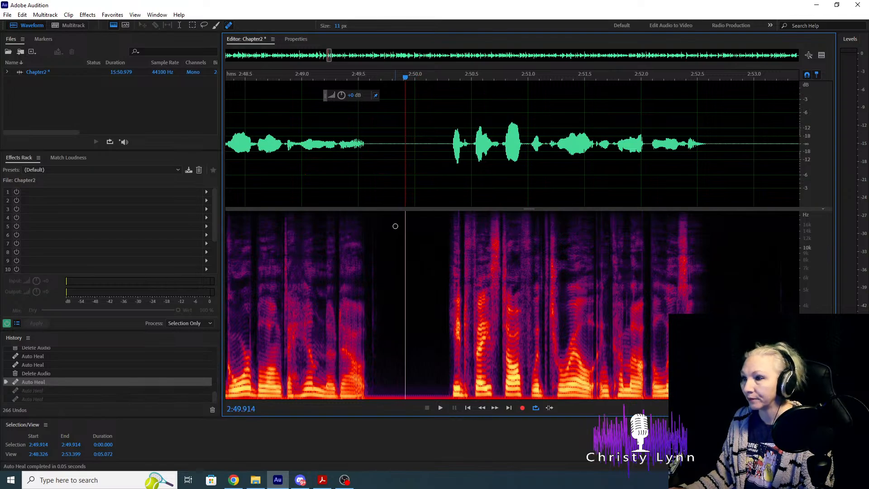
Replay from about 2:49.9, heal the click at about 2:50.4 in the first syllable, and recheck from about 2:50.15.
key(space)
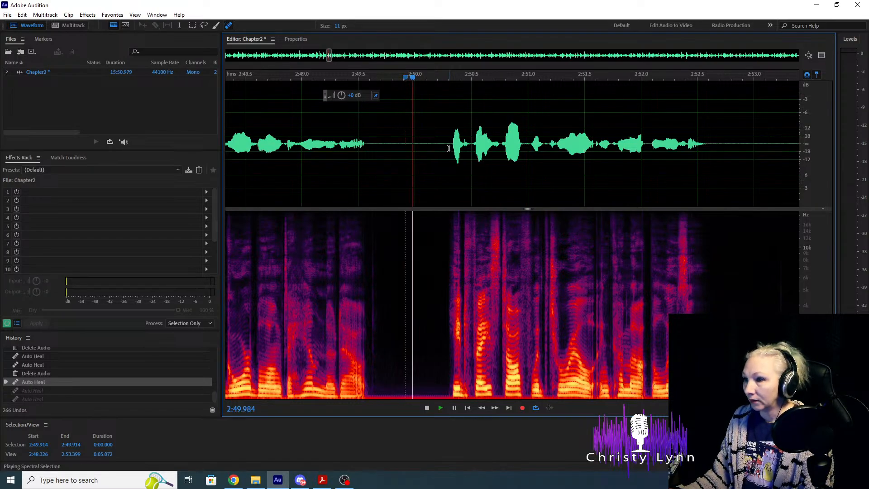
scroll(457, 268, up, 1)
key(space)
scroll(458, 268, up, 2)
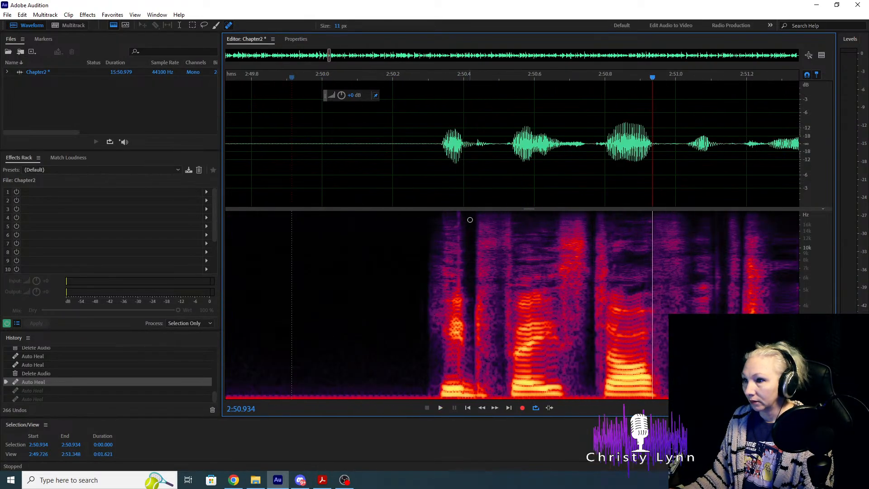
drag(457, 213, 464, 376)
click(375, 142)
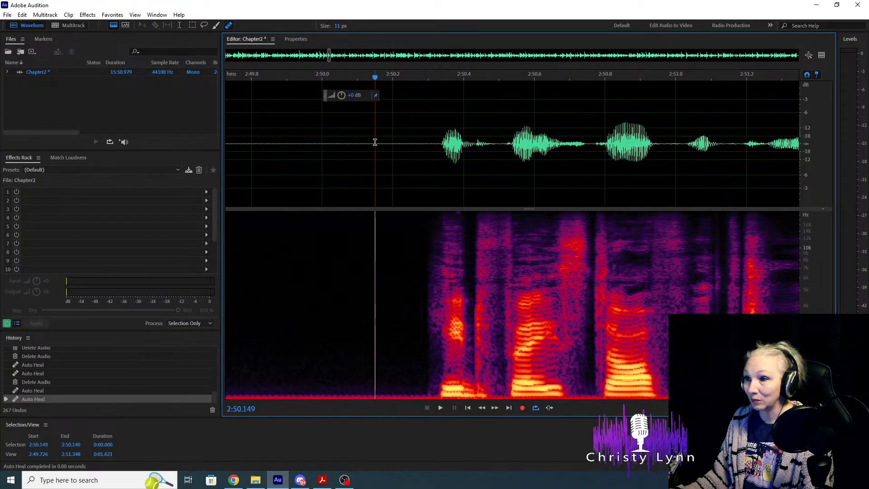
key(space)
key(space)
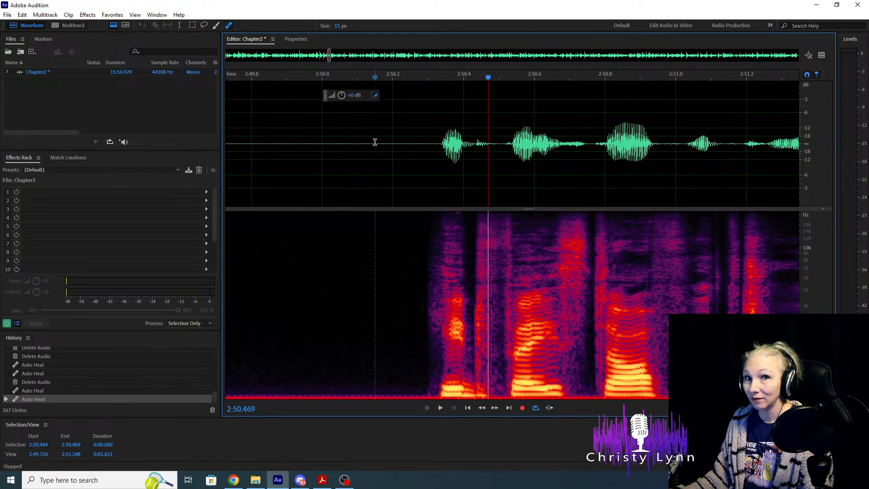
Listen on from about 2:50.15, replay from about 2:51.4, and heal the click at about 2:51.93.
scroll(314, 180, down, 3)
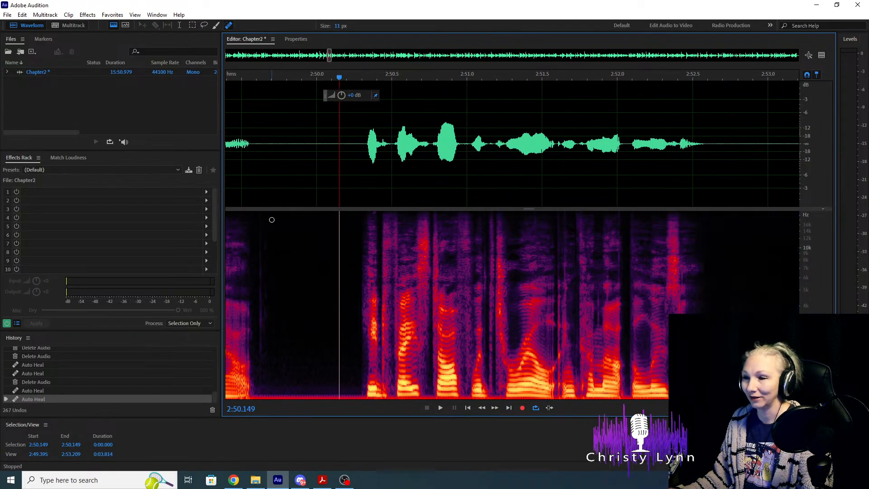
key(space)
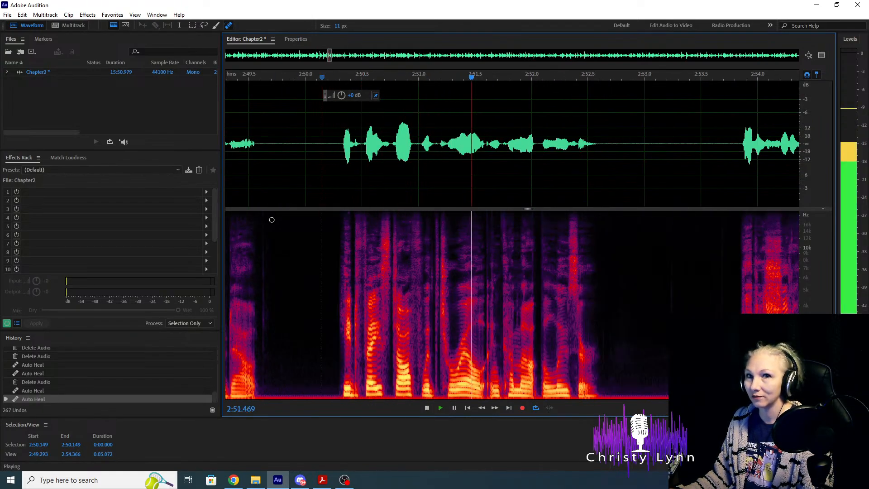
scroll(504, 243, up, 2)
click(409, 129)
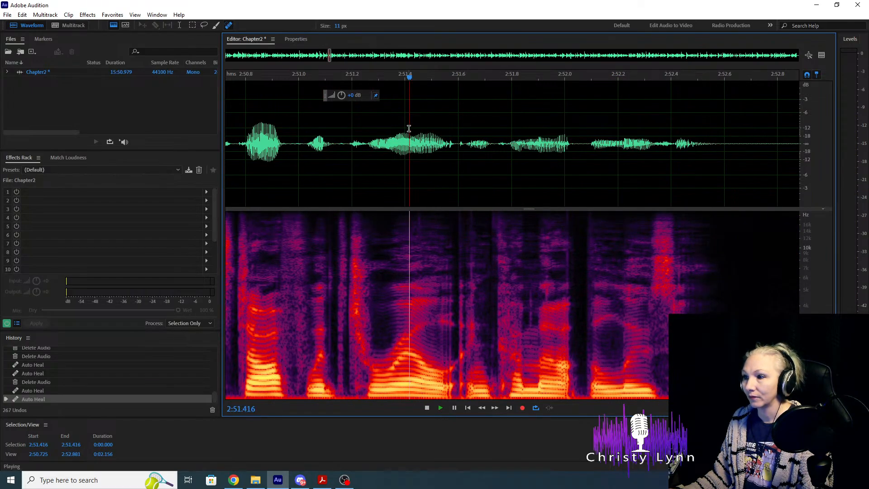
key(space)
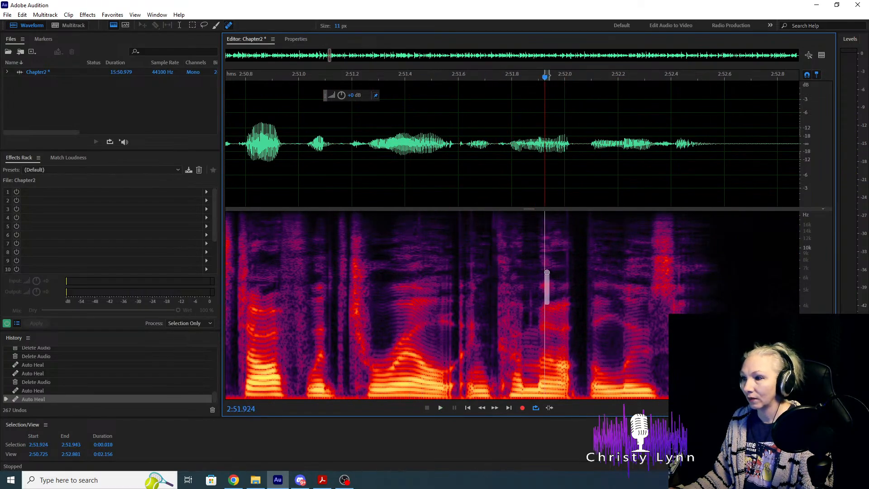
Recheck from about 2:50.95 into the next phrase and heal the click at about 2:54.3.
click(284, 169)
key(space)
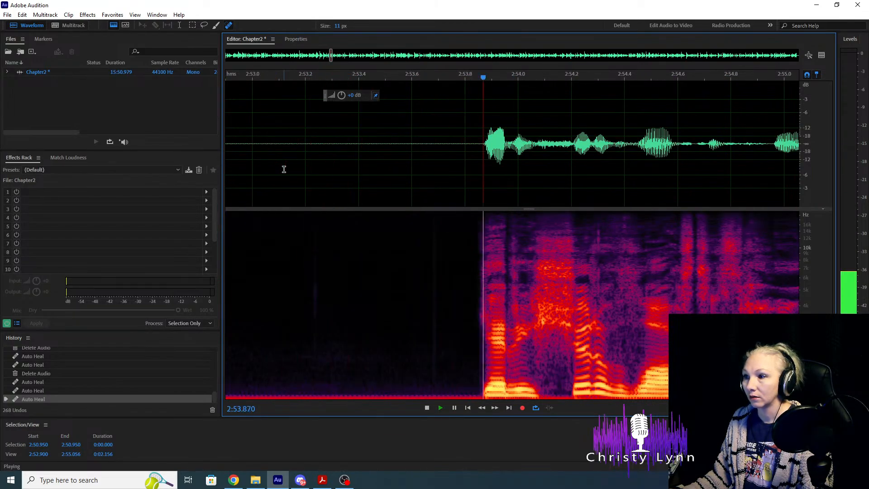
drag(598, 224, 598, 285)
scroll(638, 209, down, 4)
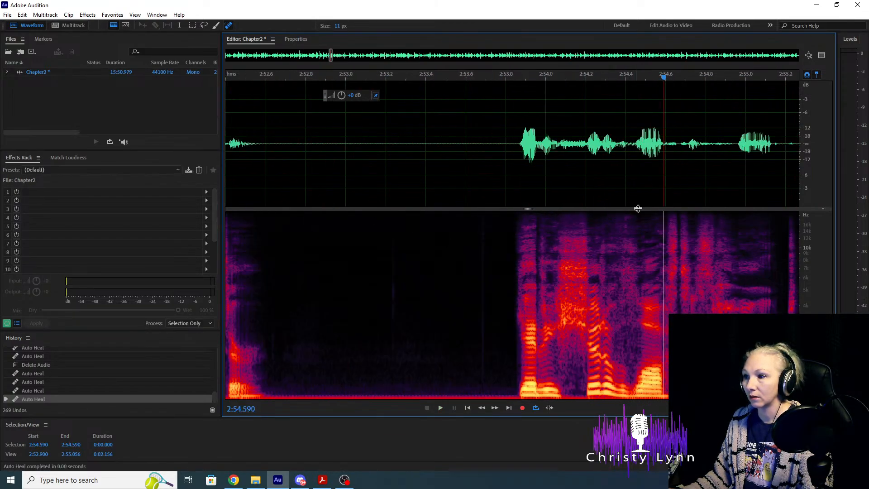
Replay from about 2:51.5 and shorten the following pause by deleting about 1 s, from 2:52.84 to 2:53.85.
scroll(512, 198, up, 2)
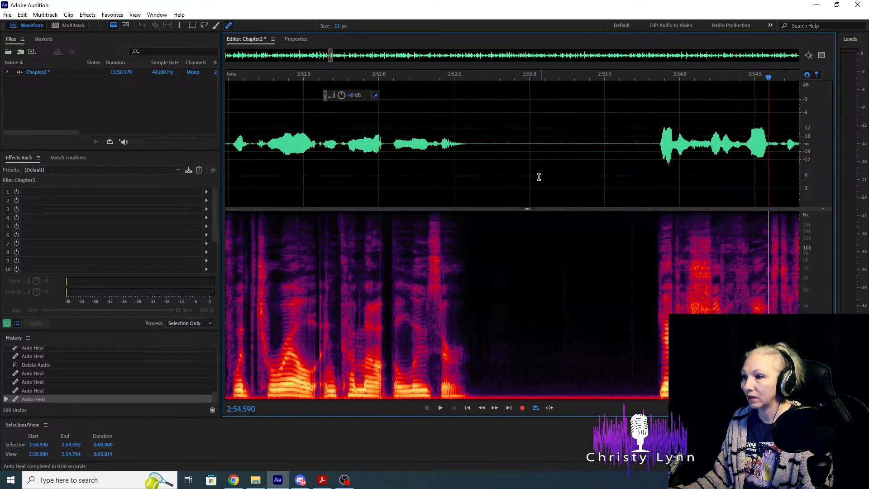
click(303, 134)
key(space)
key(space)
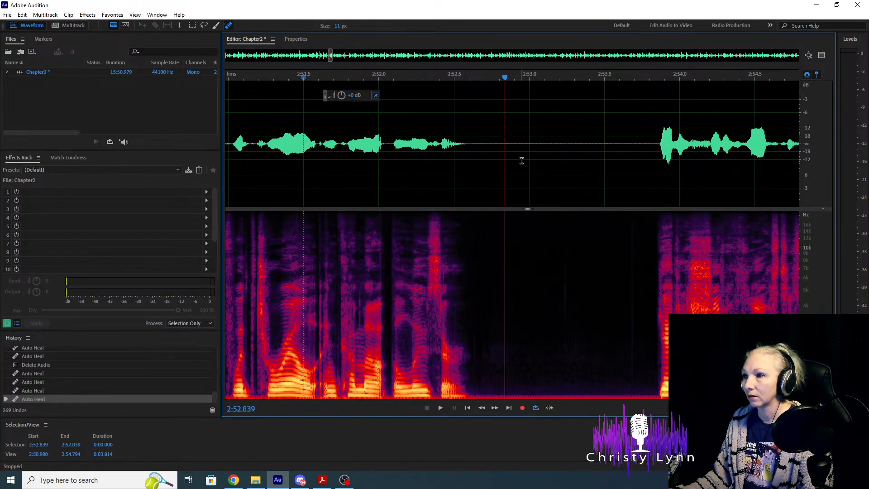
drag(505, 145, 657, 155)
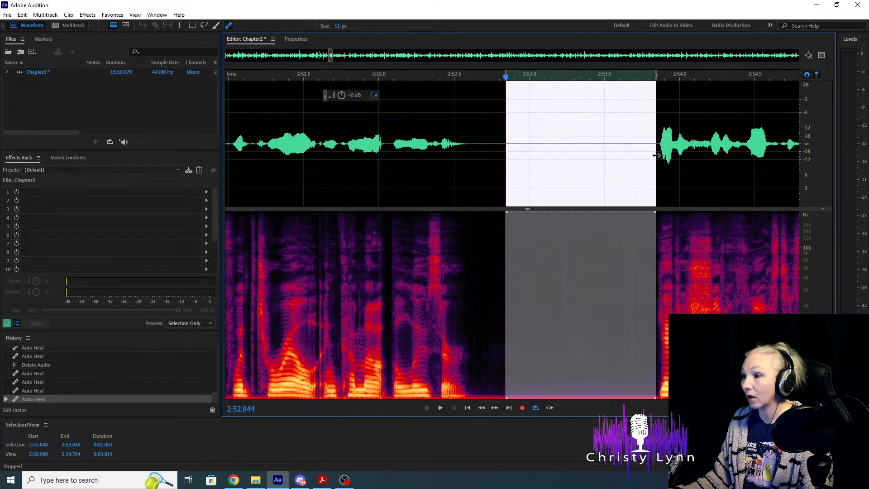
key(Delete)
Recheck the shortened pause from about 2:51.23, replay the next phrase from about 2:54.6, and heal the click at about 2:55.15.
scroll(653, 159, down, 3)
click(429, 160)
key(space)
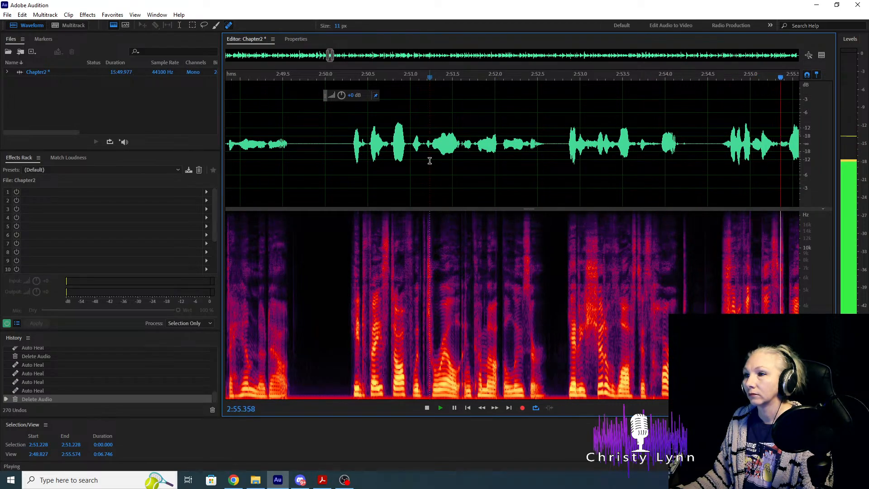
key(space)
scroll(491, 274, up, 4)
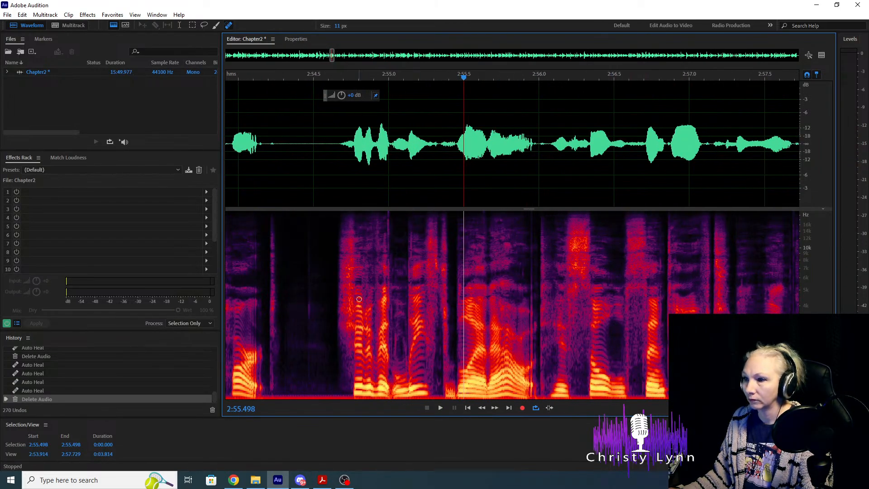
click(313, 196)
key(space)
key(space)
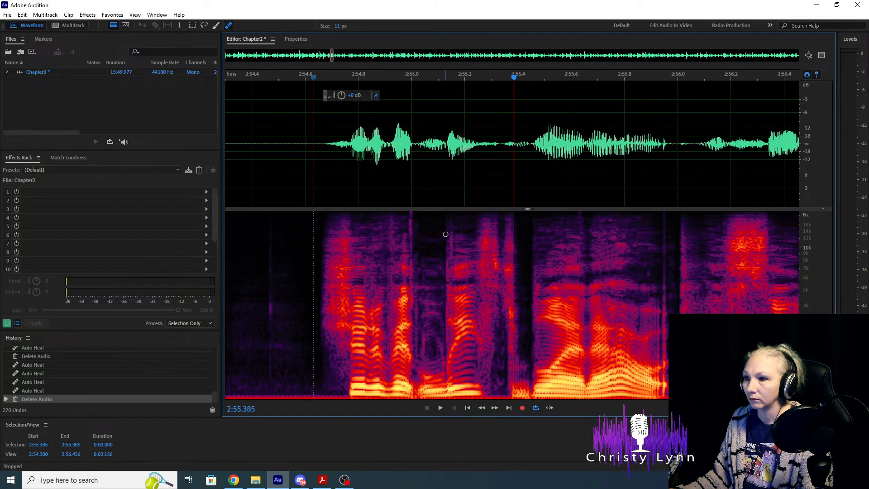
drag(452, 231, 453, 385)
Replay from about 2:54.54 and heal the vertical click streak at about 2:55.0.
click(290, 157)
key(space)
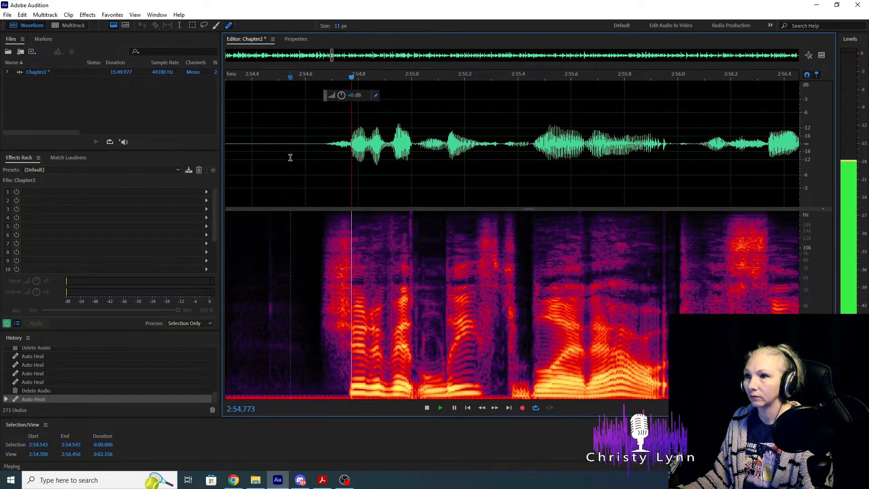
click(290, 157)
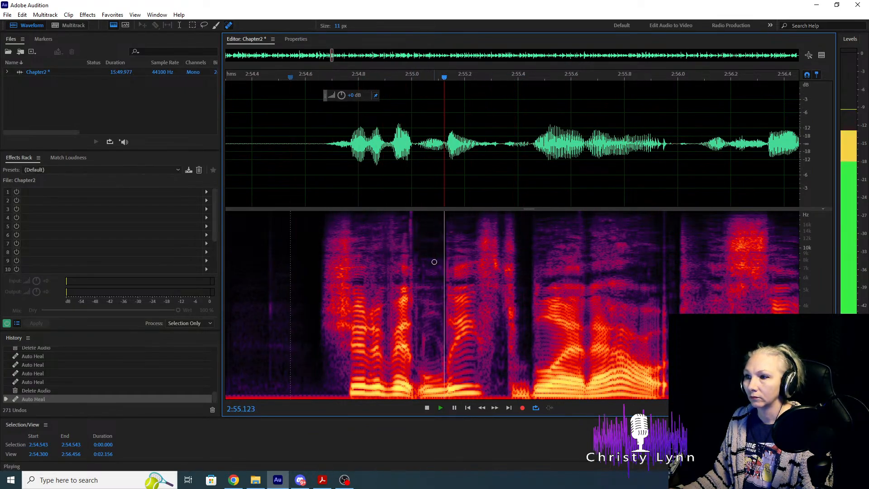
key(space)
drag(412, 214, 412, 382)
Listen from about 2:54.56 through the following phrases to about 3:07.66 and heal the clicks around 3:06.4.
click(295, 160)
key(space)
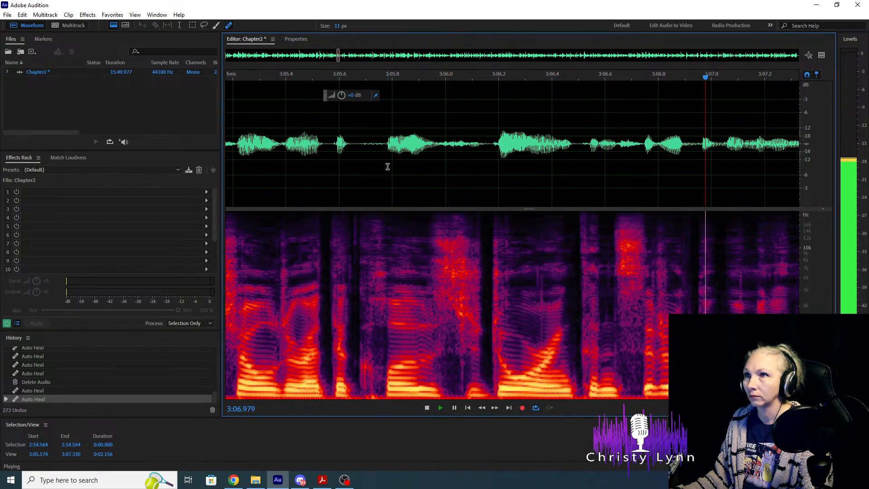
key(space)
scroll(483, 287, down, 3)
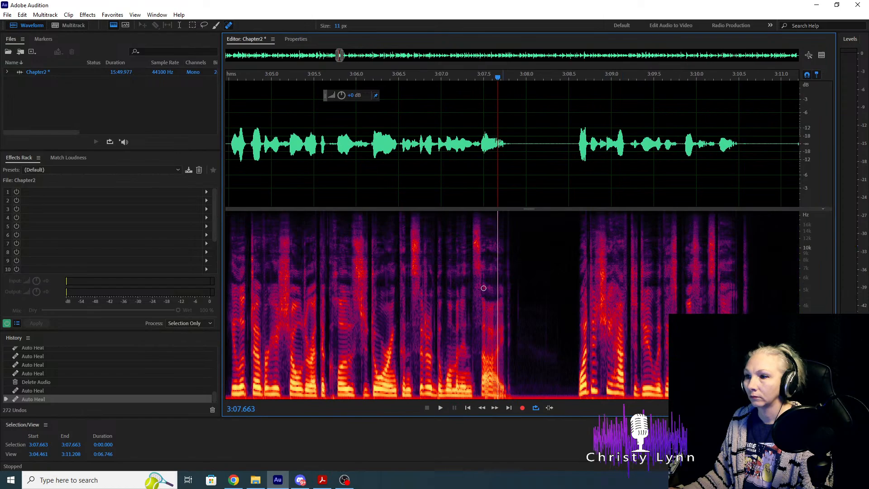
click(298, 178)
scroll(298, 178, up, 2)
click(376, 178)
scroll(341, 324, up, 3)
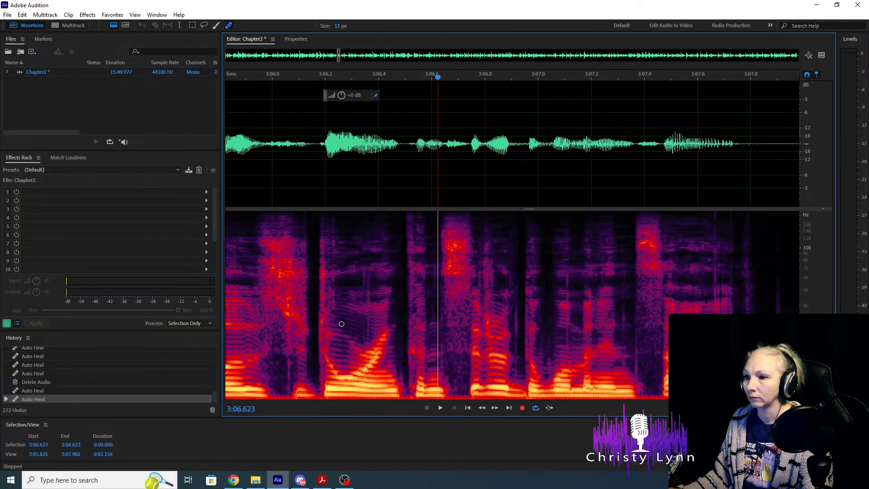
scroll(341, 324, up, 1)
drag(375, 272, 379, 364)
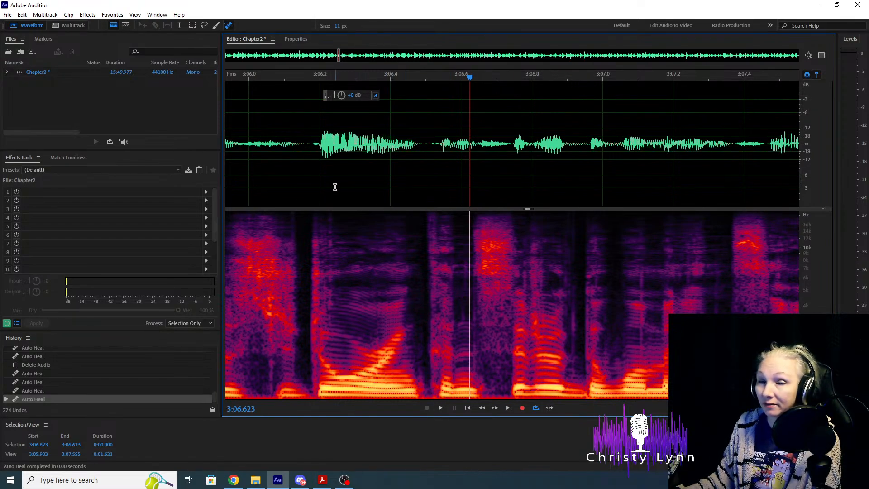
Play on from about 3:06.62 and heal the click at about 3:07.1.
key(space)
key(space)
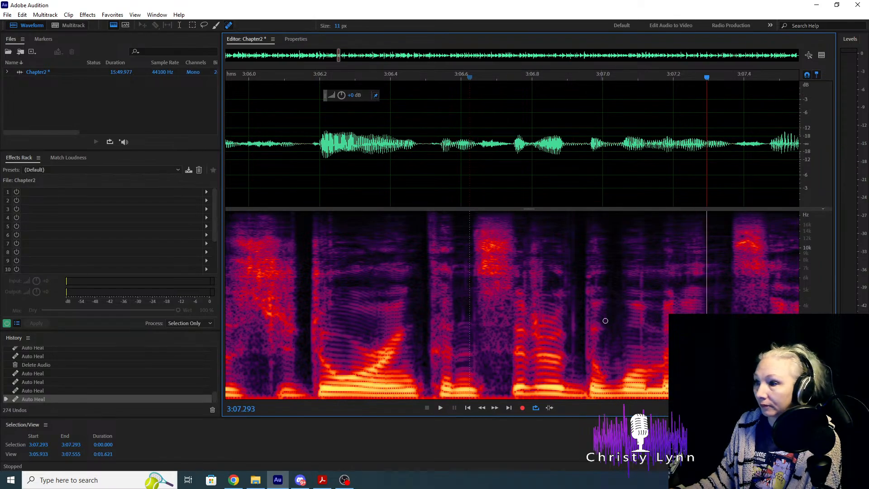
drag(641, 271, 641, 379)
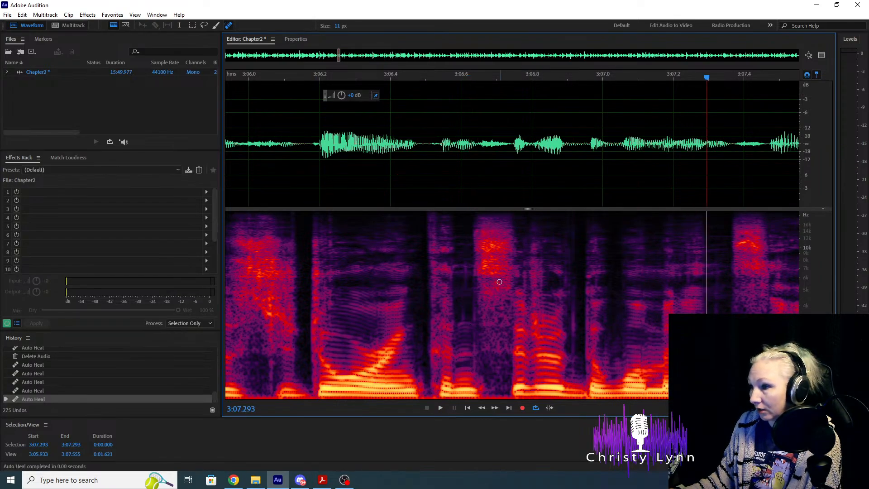
Recheck the healed spots from about 3:06.07, and replay the whole phrase from about 3:04.43 through to about 3:12.28.
click(273, 183)
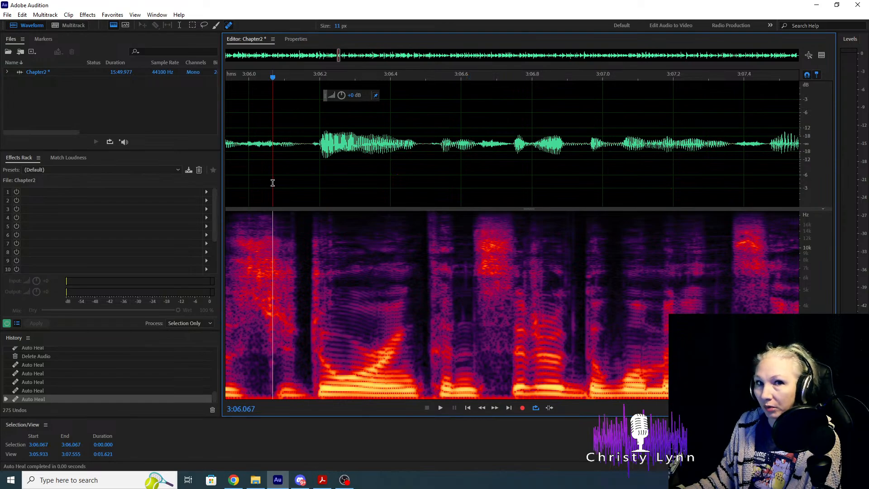
key(space)
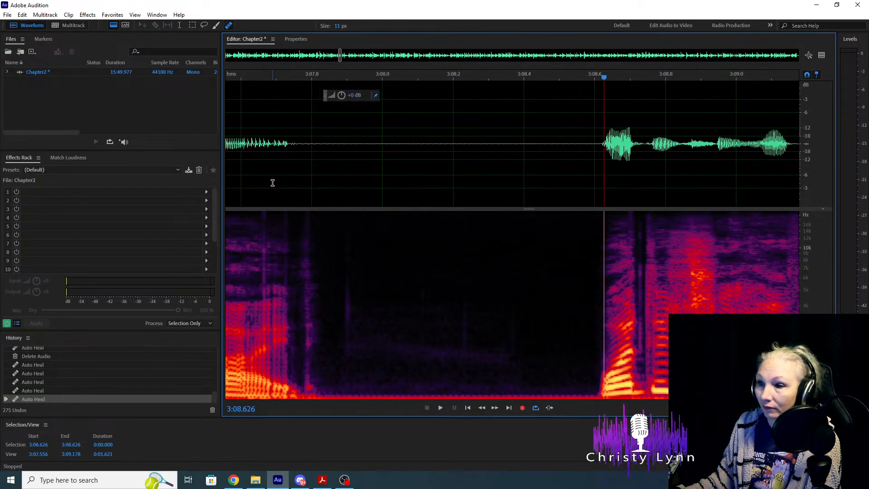
key(space)
key(minus)
scroll(318, 326, up, 2)
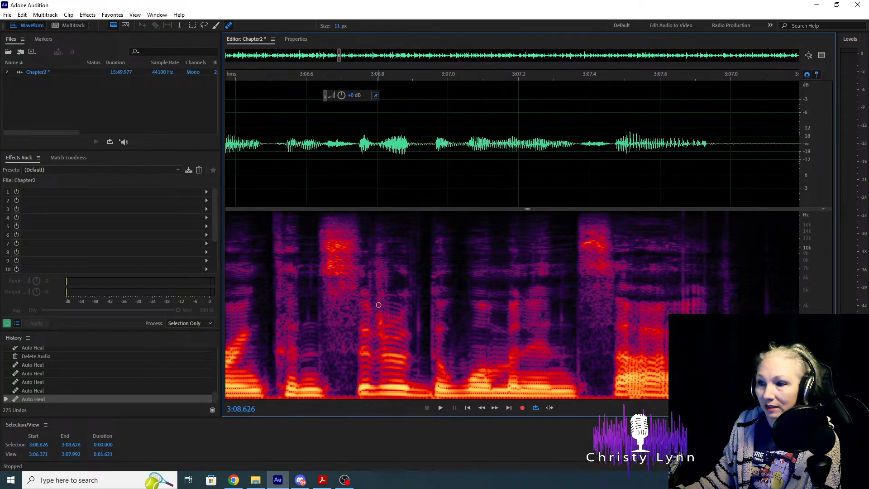
scroll(378, 304, down, 4)
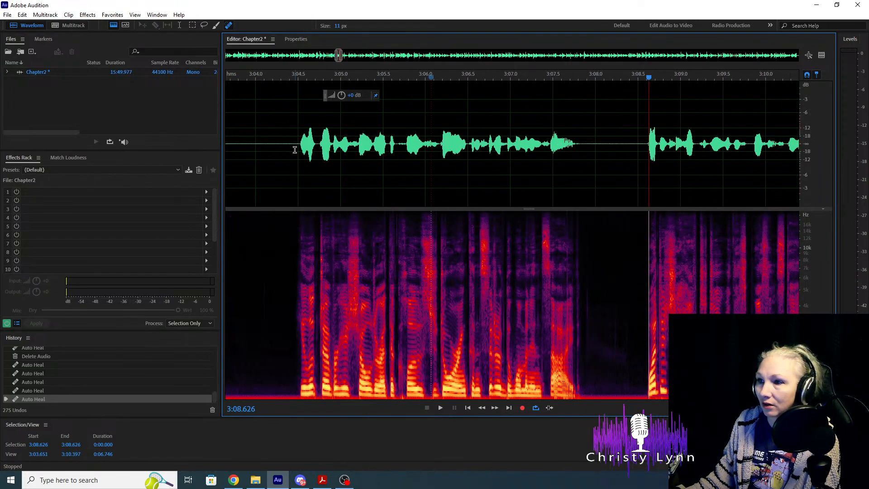
click(291, 145)
key(space)
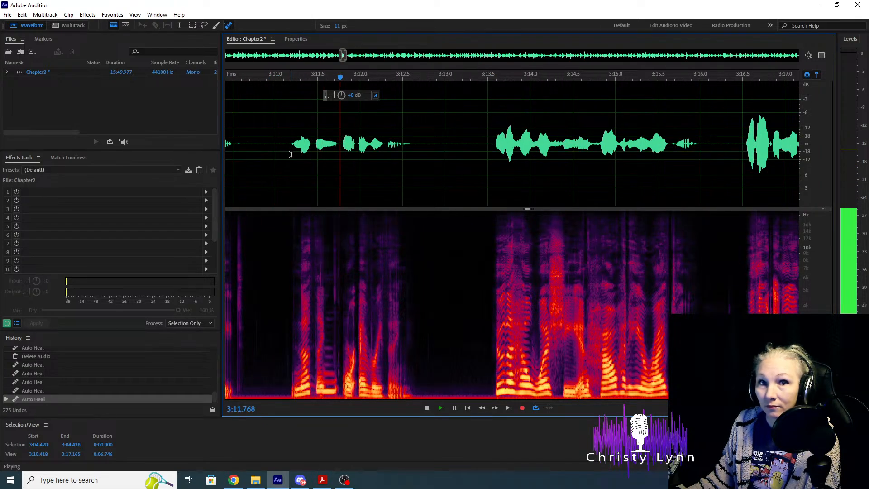
key(space)
Replay the quiet phrase from about 3:11.14 and heal the click at about 3:11.7.
scroll(311, 337, up, 5)
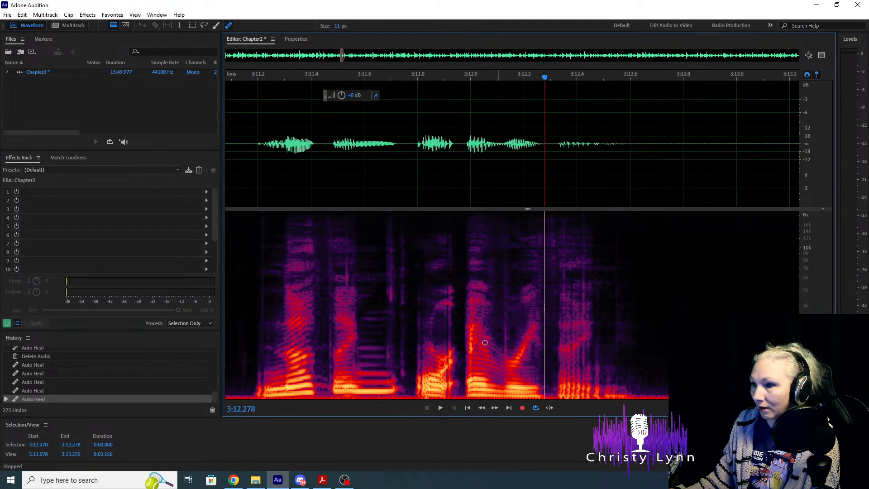
click(243, 150)
key(space)
key(space)
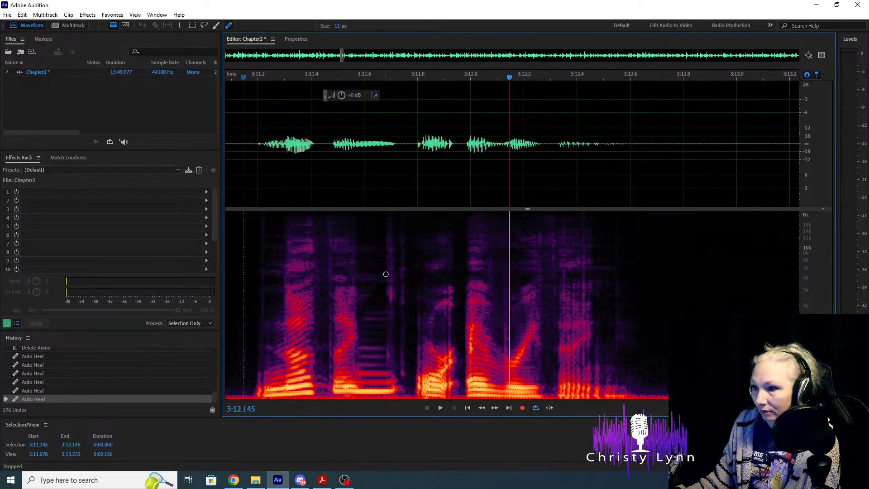
click(392, 306)
Recheck from about 3:11.22 and heal the vertical click streaks still left around 3:11.7.
click(261, 171)
key(space)
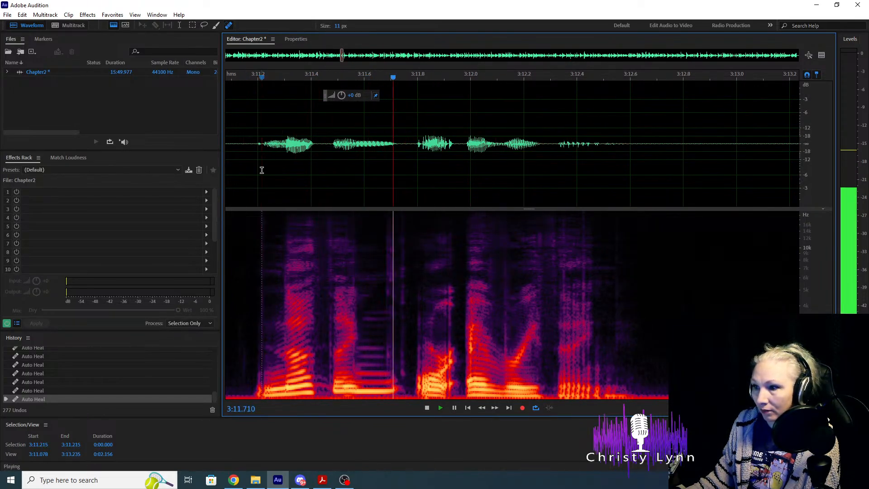
key(space)
scroll(403, 226, down, 3)
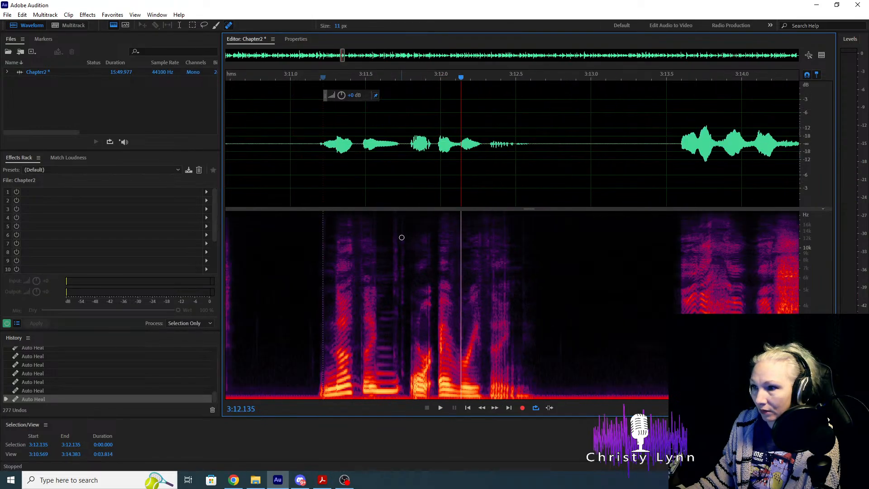
mouse_move(397, 216)
mouse_down()
mouse_move(398, 370)
mouse_move(401, 276)
mouse_move(396, 363)
mouse_up()
Replay from about 3:11.13 and heal the click at about 3:12.41 near the phrase's end.
click(260, 175)
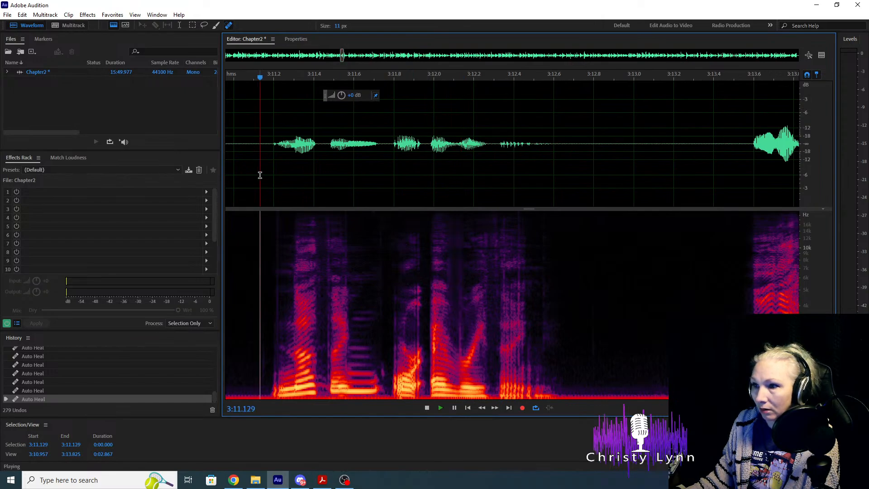
key(space)
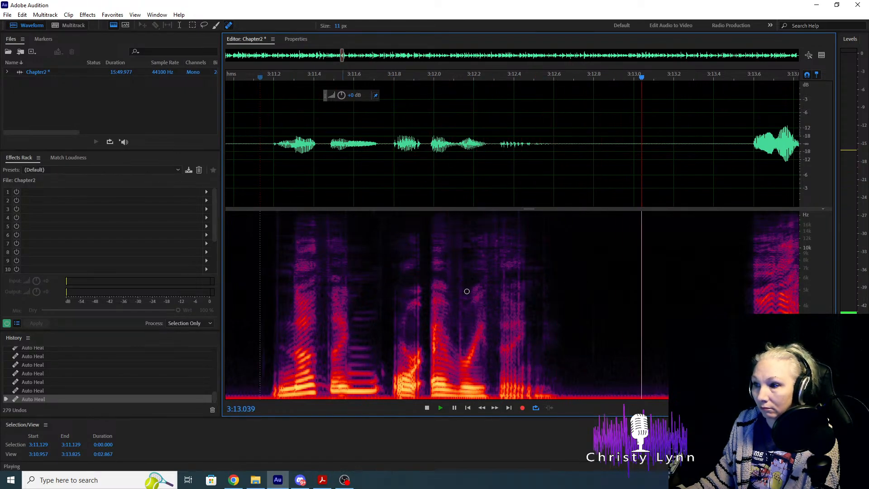
click(517, 269)
Listen from about 3:11.08 into the next phrase and heal the clicks at about 3:14.68, 3:14.62 and 3:14.44.
click(251, 175)
key(space)
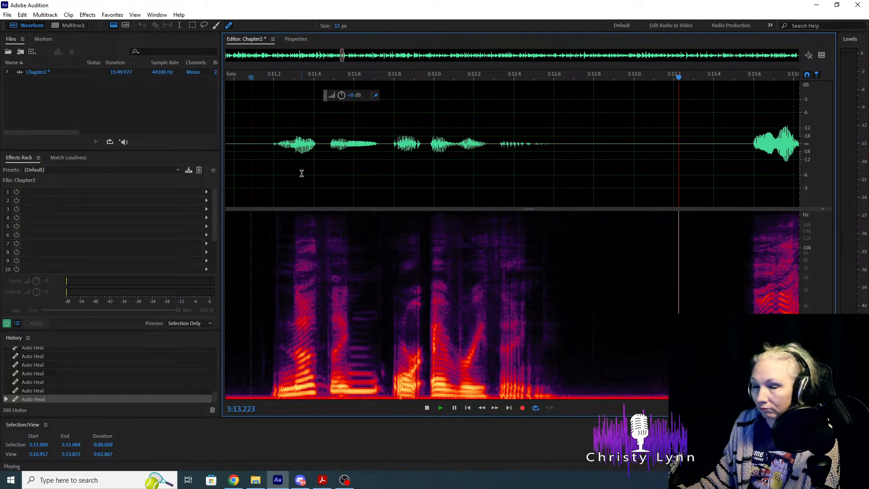
key(space)
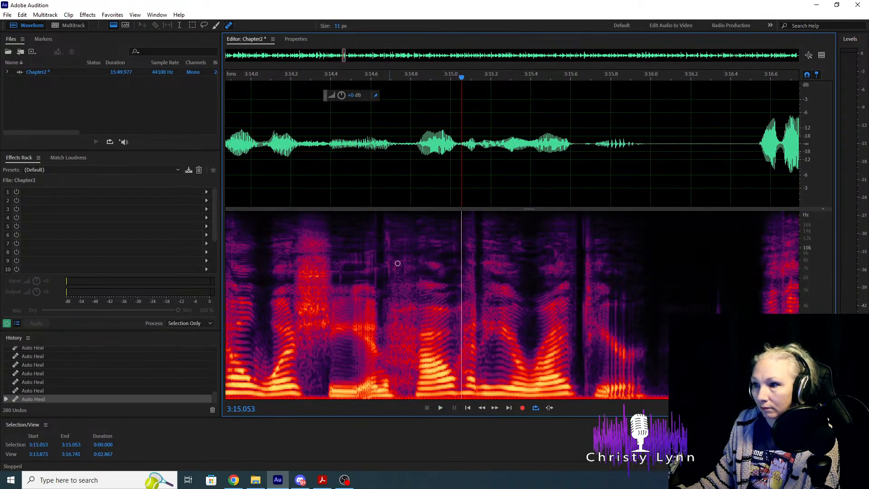
click(388, 273)
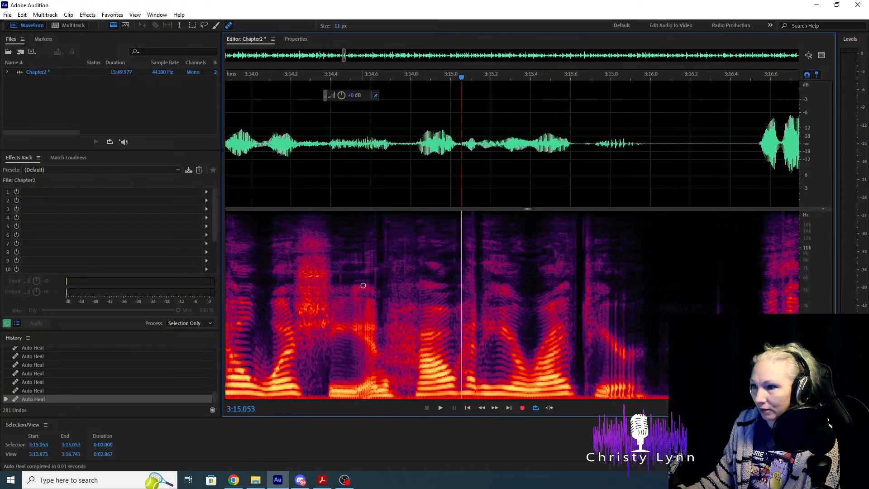
click(376, 283)
click(339, 286)
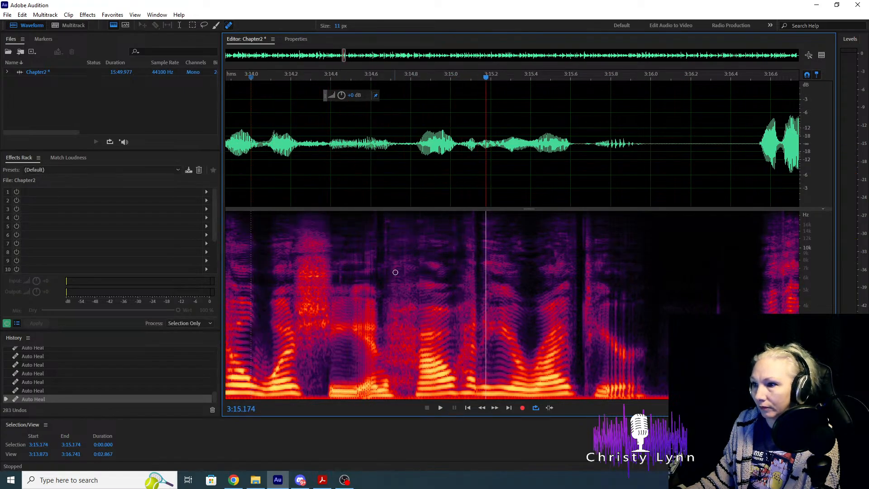
Heal the click at about 3:14.77, replay from about 3:14.20 and heal the click at about 3:15.11.
drag(404, 275, 407, 256)
click(291, 186)
key(space)
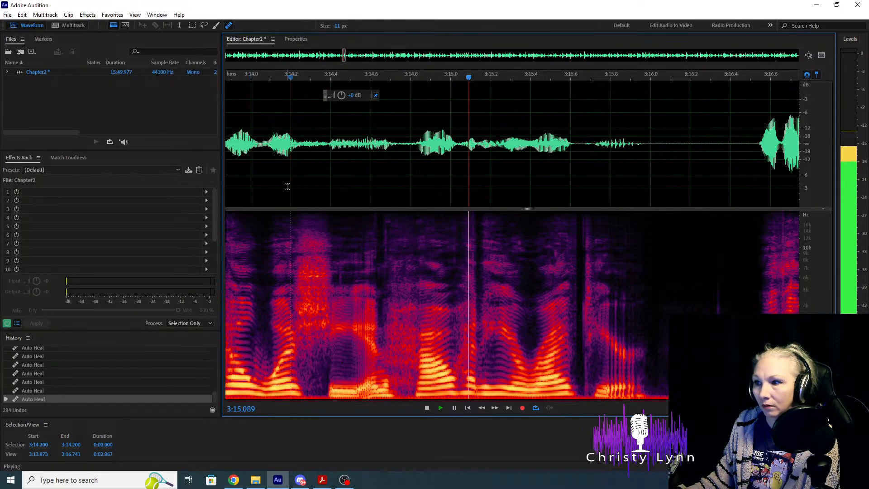
key(space)
drag(473, 281, 473, 254)
Listen on from about 3:14.17 and heal the vertical click streak at about 3:20.01.
click(283, 178)
key(space)
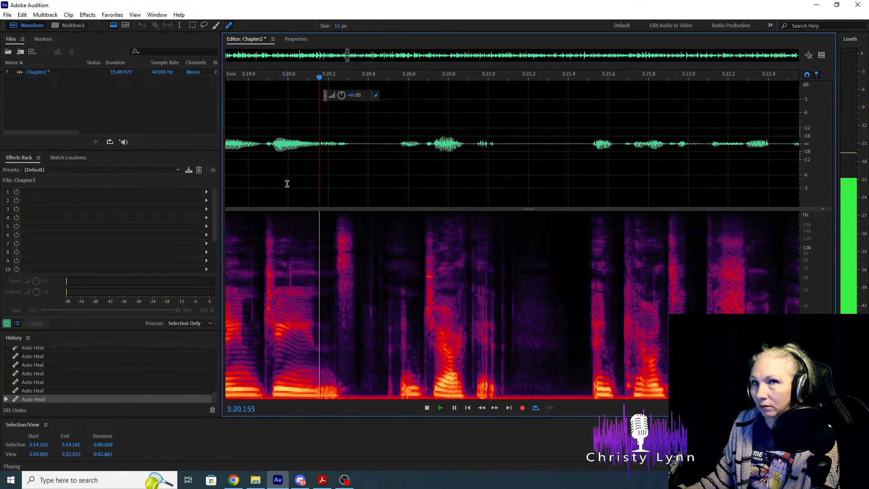
drag(290, 259, 292, 299)
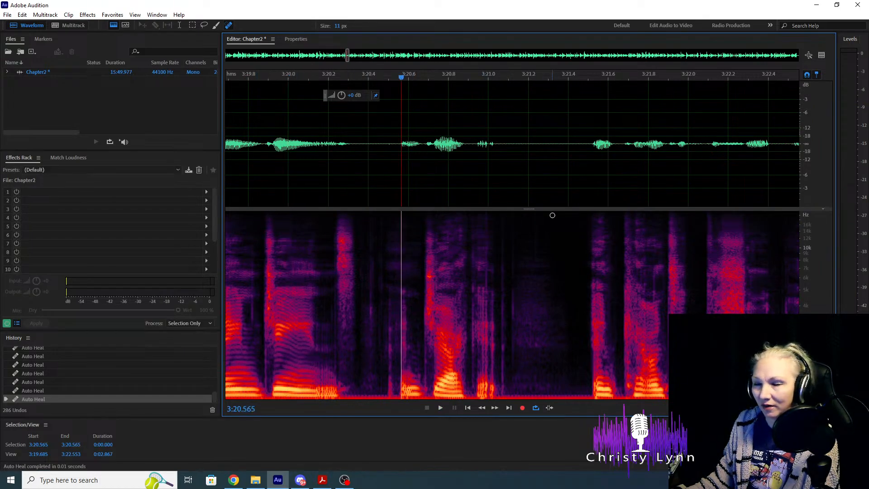
key(alt+Tab)
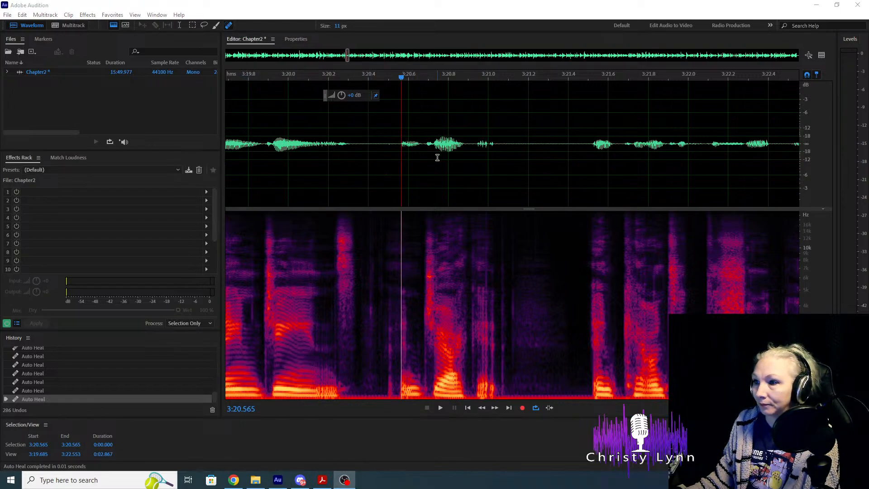
Listen from about 3:19.74 and heal the full-height click streak at about 3:25.17.
scroll(305, 125, down, 1)
click(293, 125)
key(space)
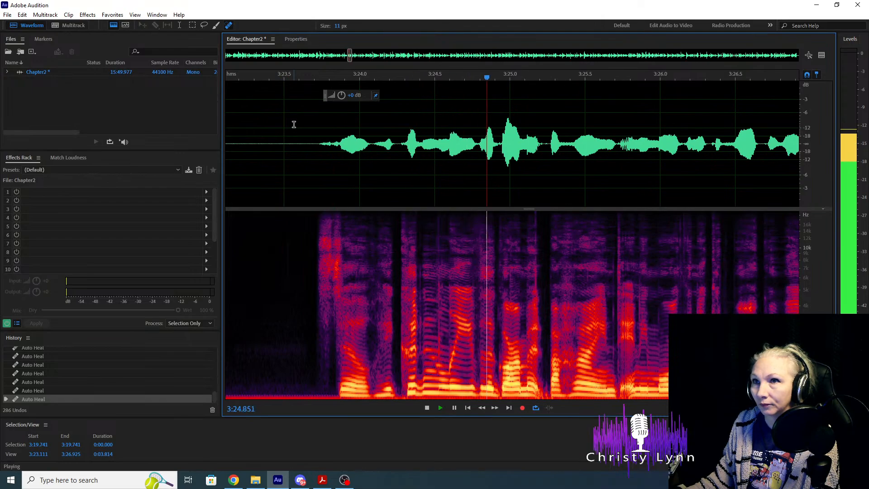
key(space)
scroll(550, 283, up, 3)
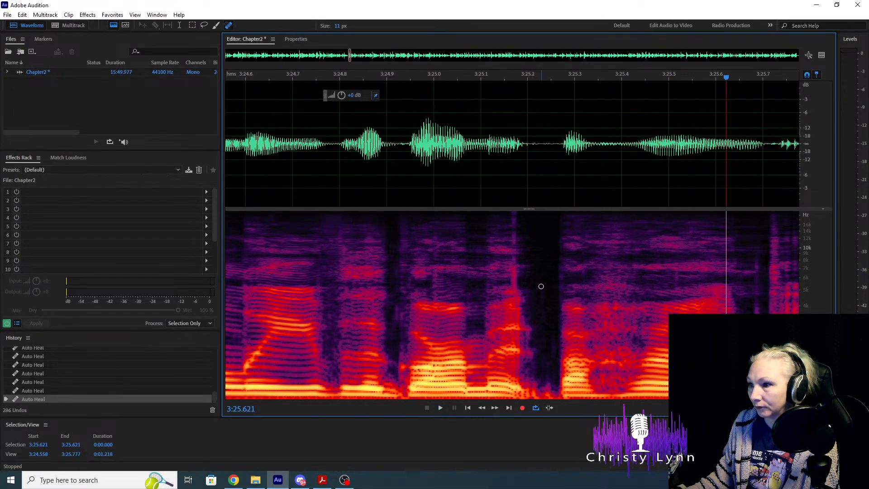
scroll(515, 265, down, 2)
drag(514, 213, 515, 380)
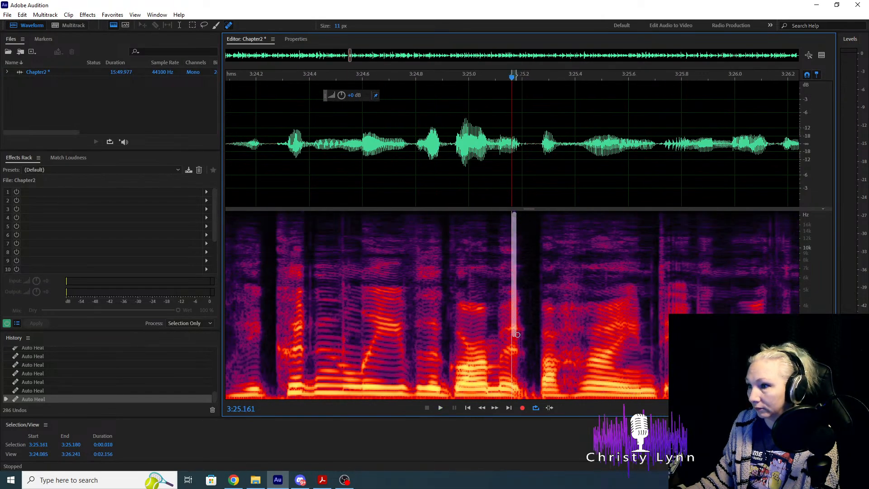
Listen on from about 3:24.16 and heal the click in the gap at about 3:35.12.
key(space)
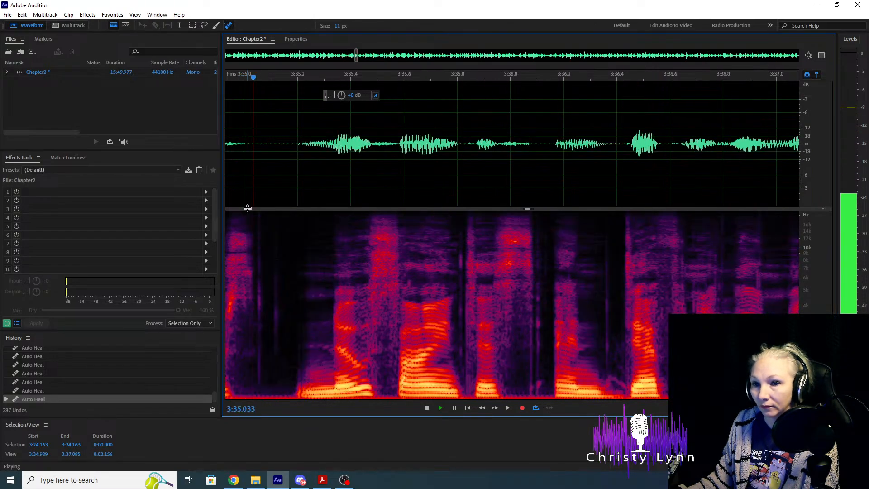
key(space)
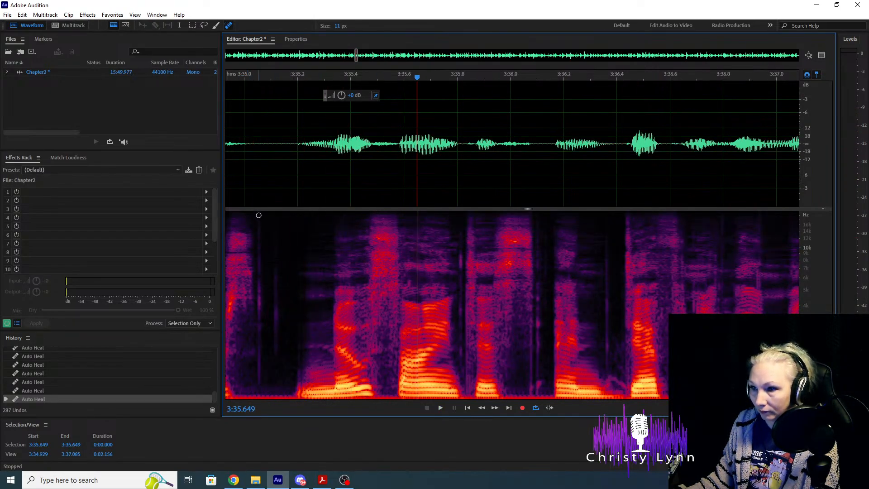
drag(277, 232, 274, 362)
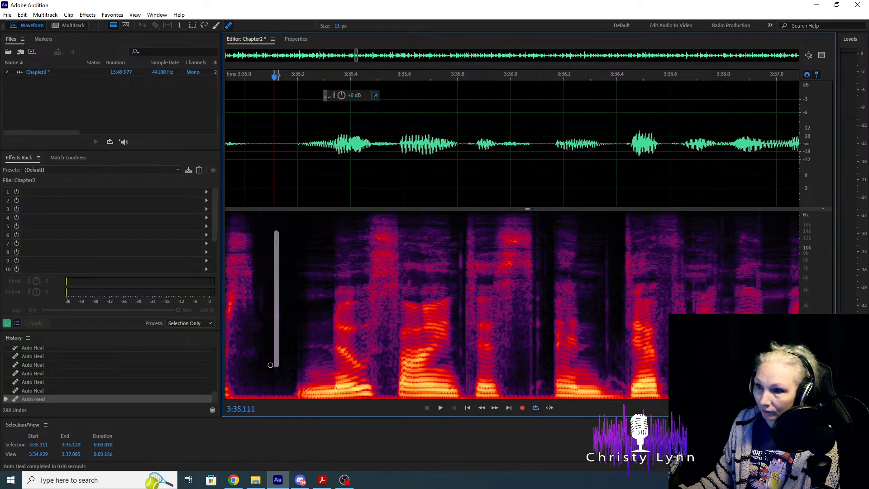
Listen from about 3:34.23 and replay the phrase beginning just after about 3:39.18.
scroll(655, 258, down, 3)
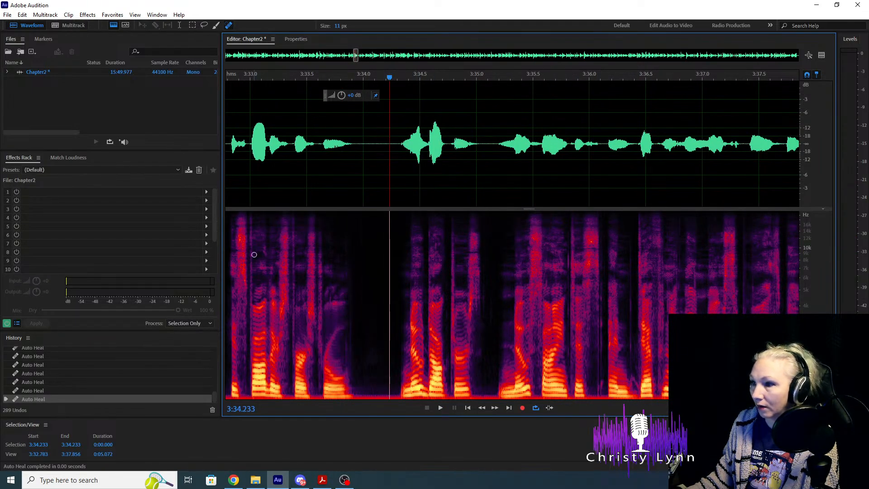
key(space)
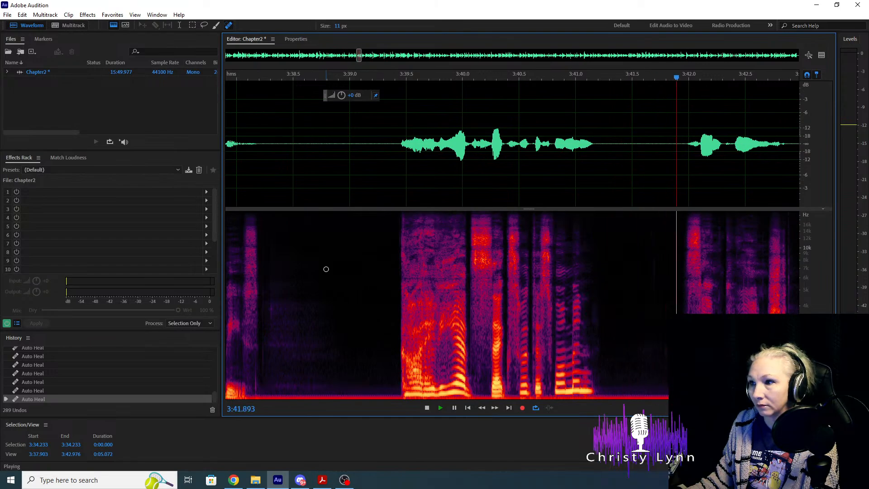
click(370, 145)
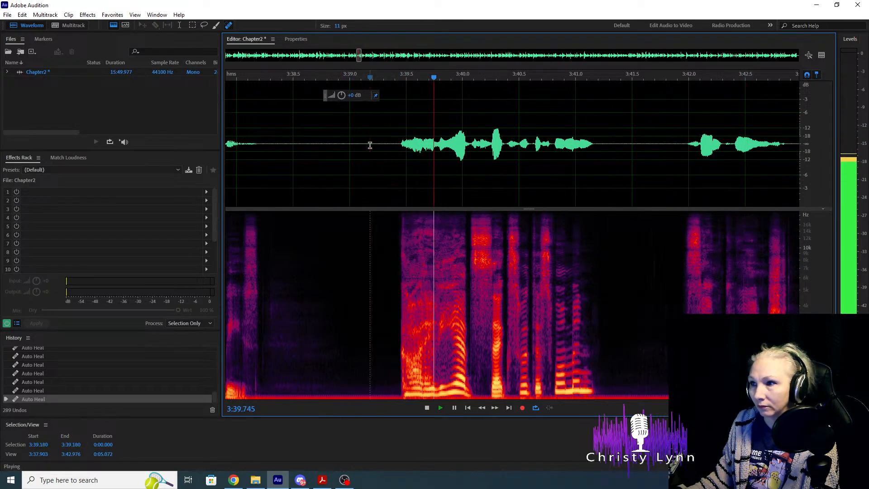
key(space)
scroll(366, 284, down, 1)
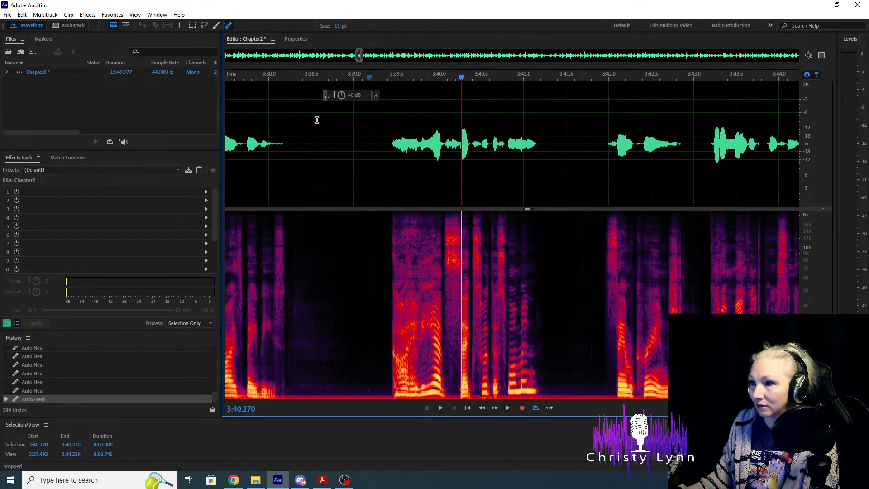
Create a mono 44100 Hz, 24-bit audio file named fixes and record about 23 seconds of retakes of the line.
click(88, 87)
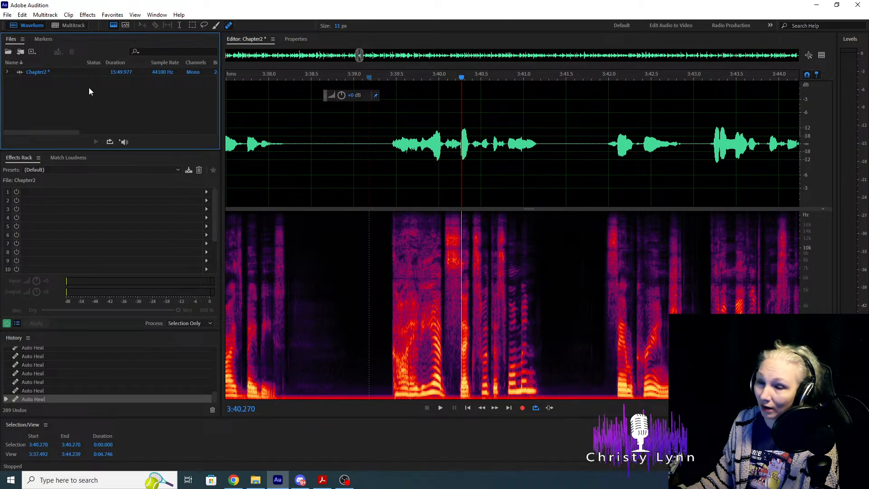
right_click(96, 89)
mouse_move(229, 94)
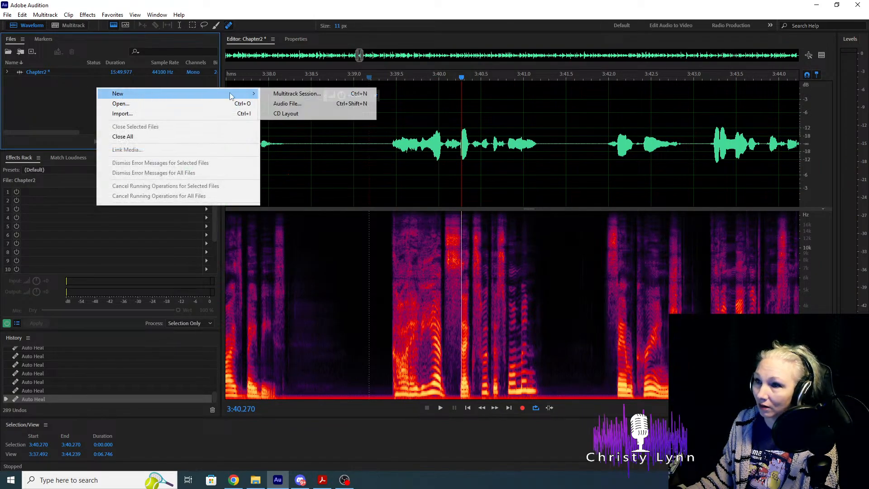
click(287, 104)
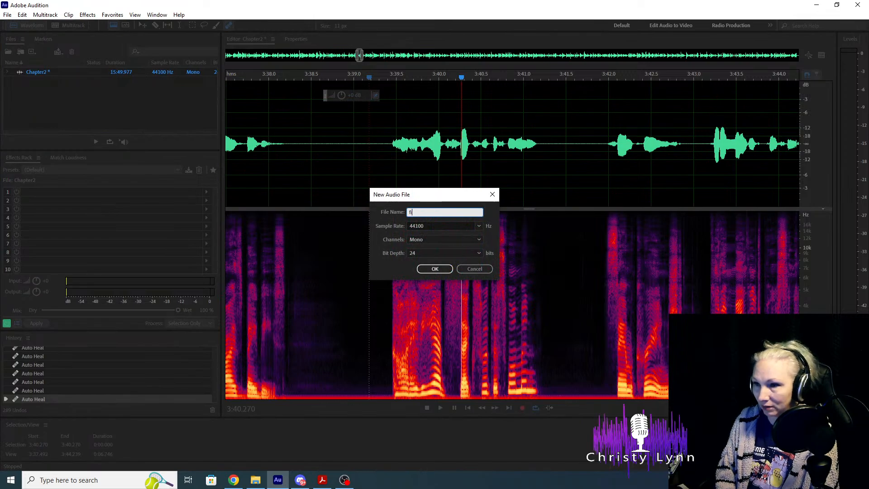
text(fixes)
key(Return)
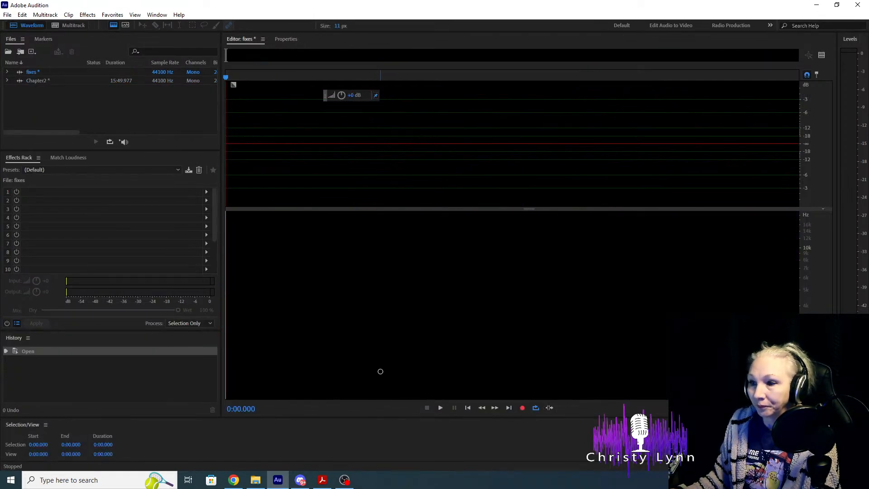
click(522, 407)
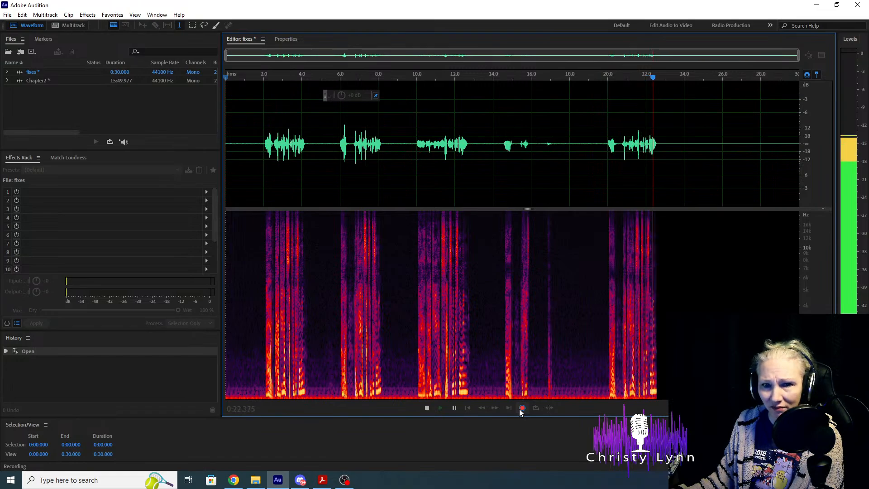
click(521, 408)
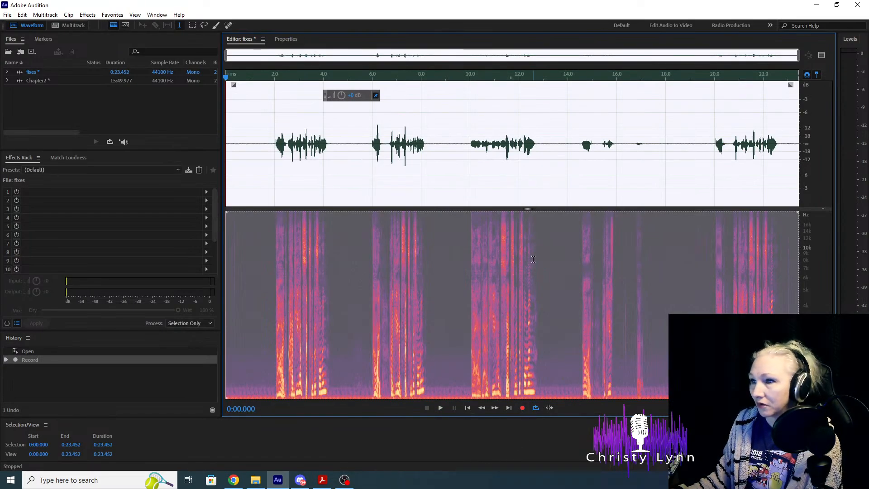
Listen to the first two takes and delete the second one, from about 5.5 to 8.9 seconds.
click(272, 142)
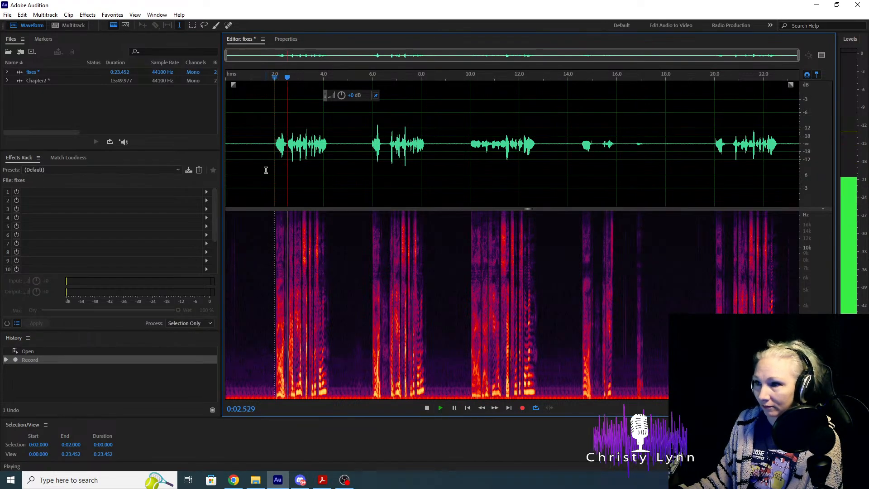
click(369, 188)
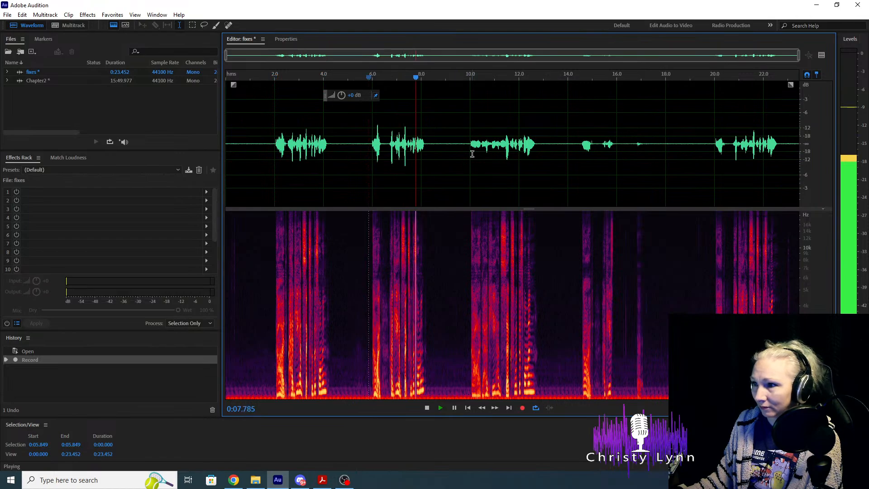
key(space)
drag(360, 145, 443, 147)
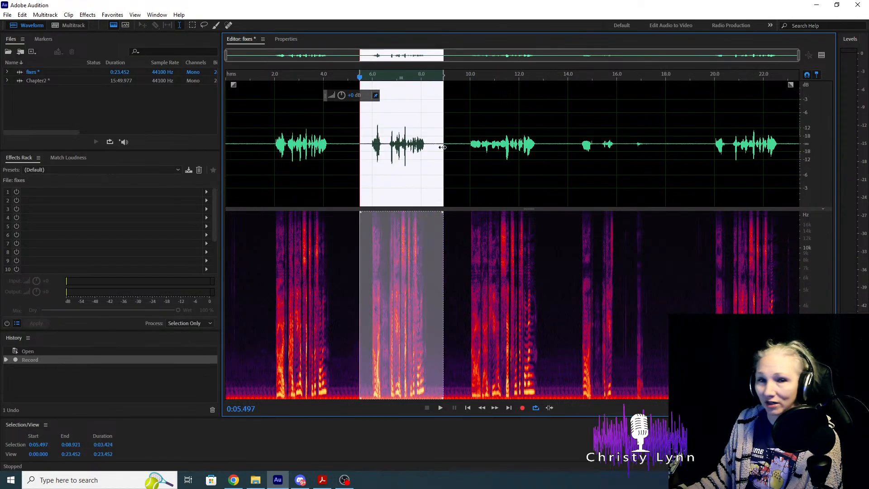
key(Delete)
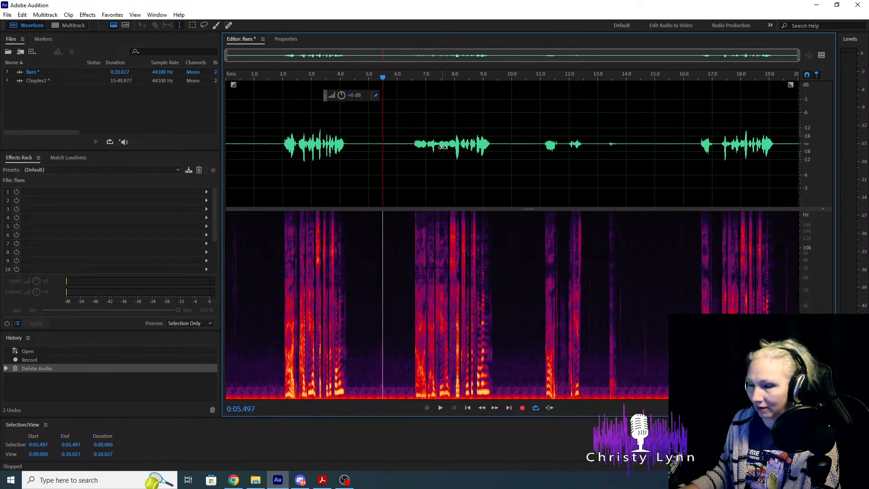
Review the remaining takes and delete the last one at about 16.5–19.5 seconds and the fragmentary one at about 11.0–15.3 seconds.
key(space)
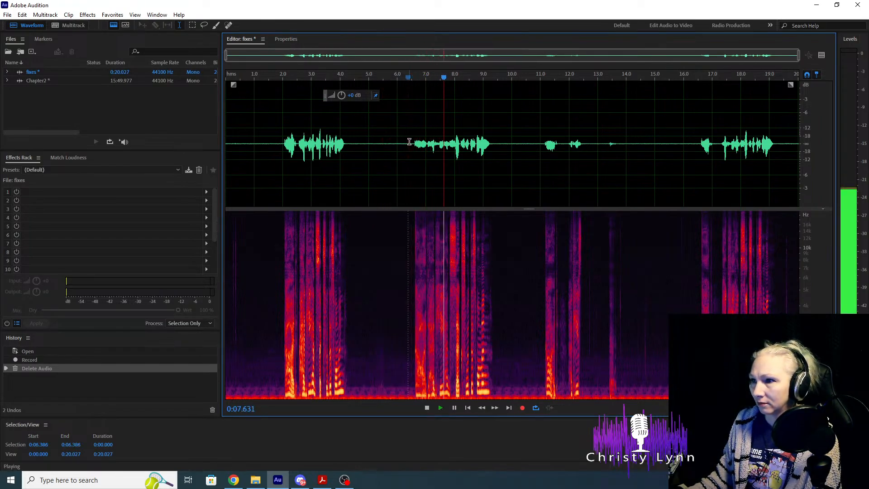
key(space)
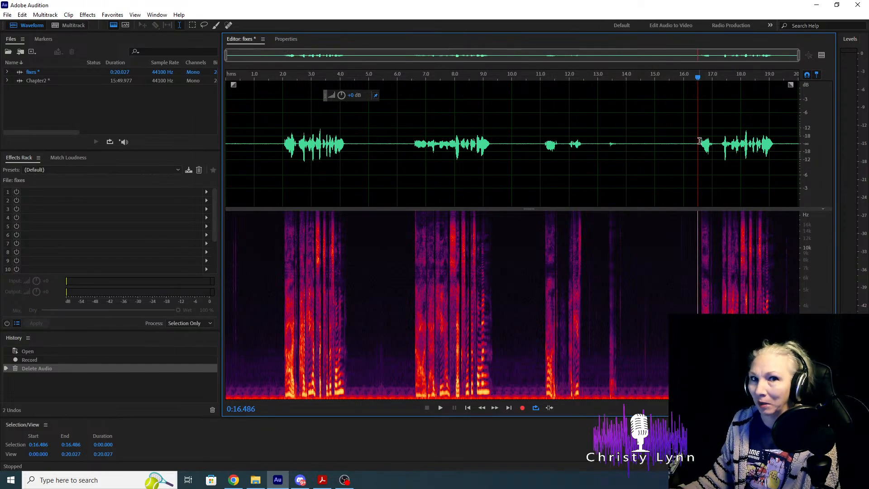
key(space)
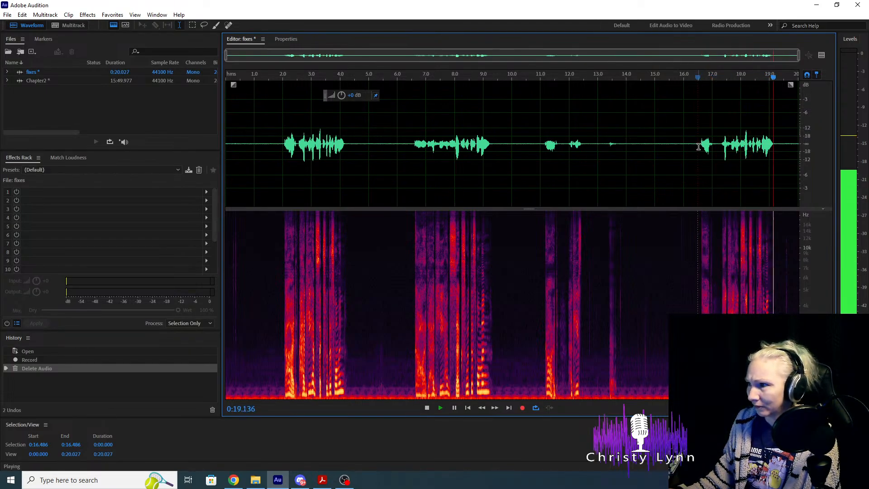
drag(697, 145, 784, 154)
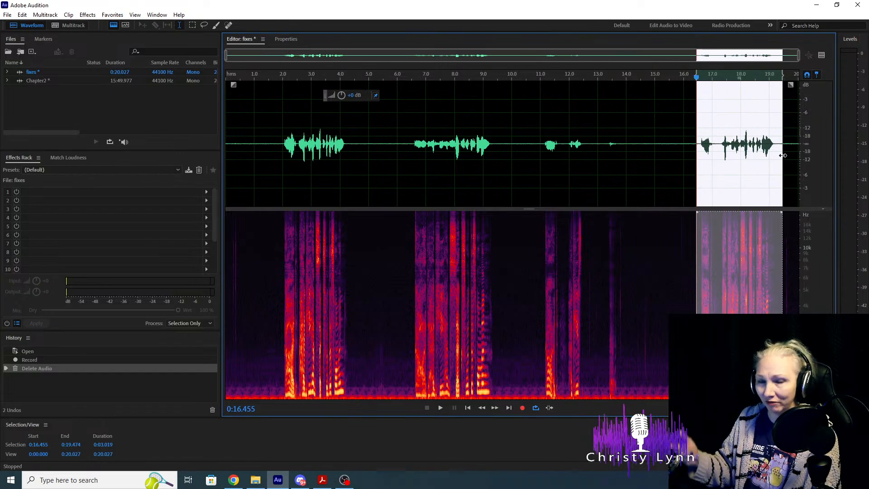
key(Delete)
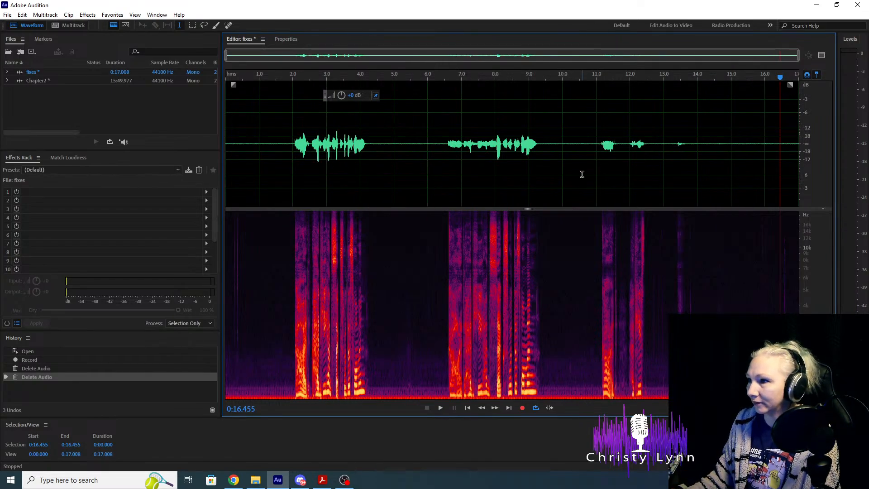
drag(597, 143, 740, 152)
key(Delete)
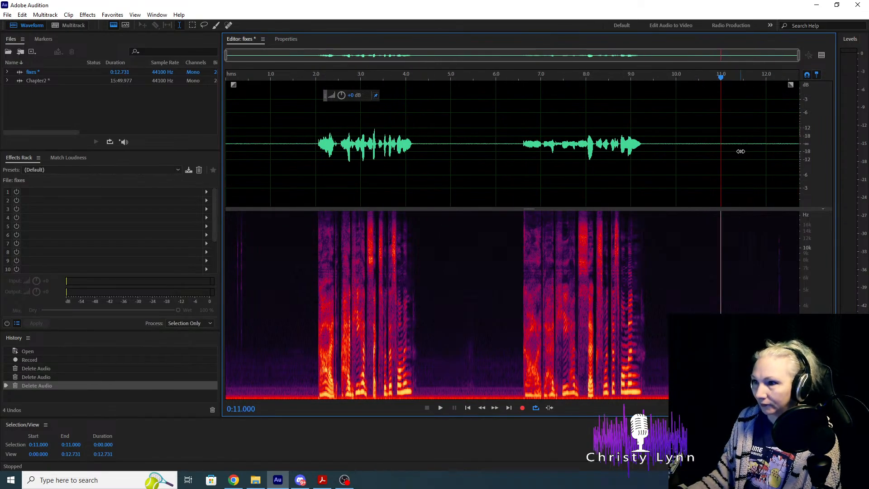
Compare the two remaining takes and copy the second one, from about 6.55 to 9.29 seconds.
key(space)
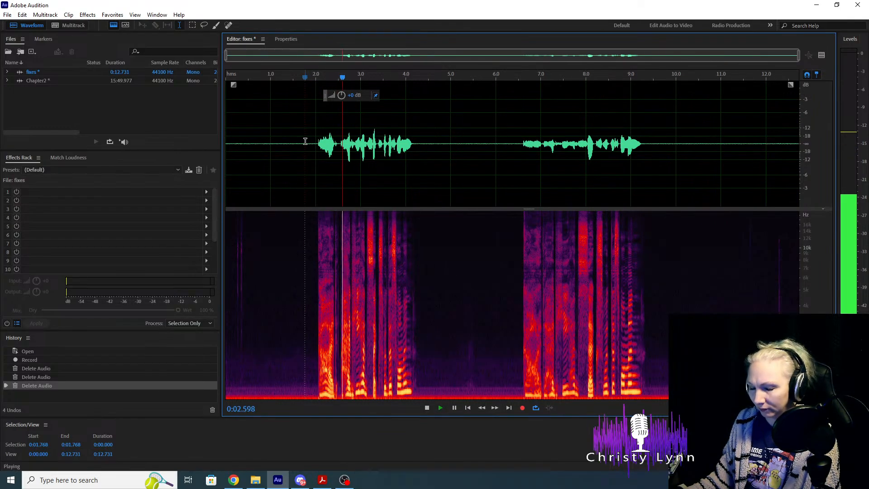
click(517, 137)
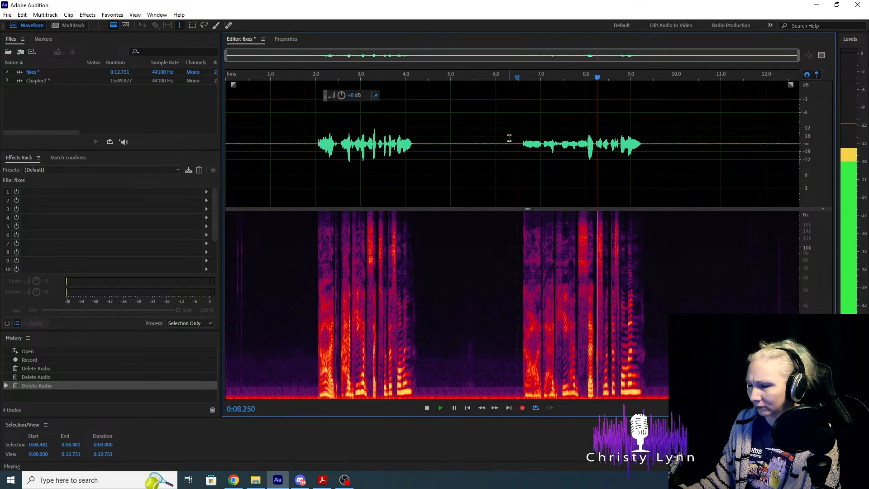
drag(520, 145, 643, 149)
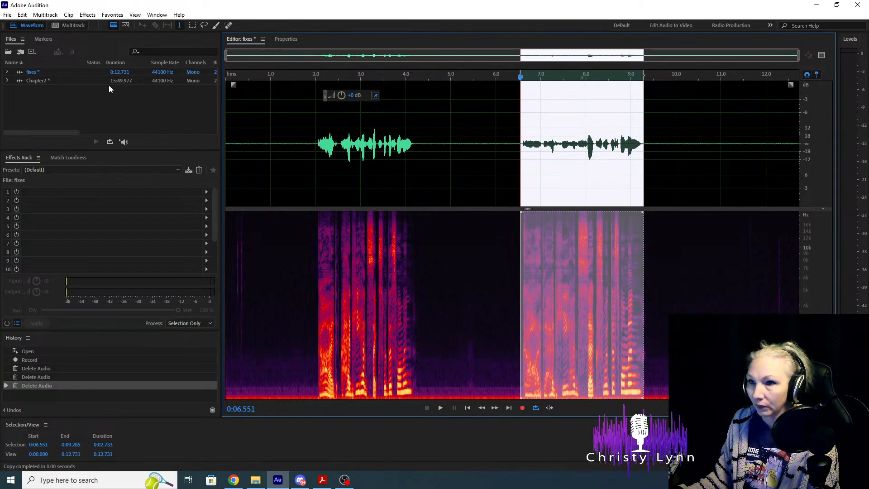
Compare the original line in Chapter2 at about 3:39.2 with the selected second take in fixes by playing both.
double_click(71, 79)
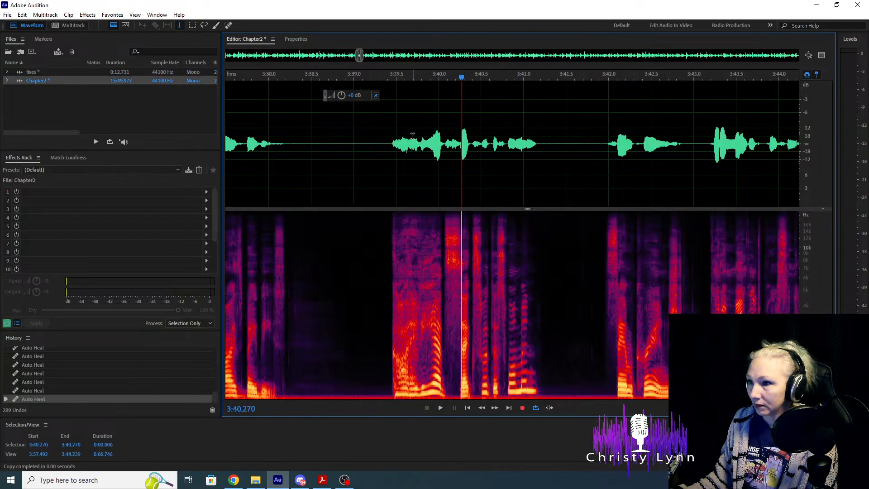
click(375, 138)
key(space)
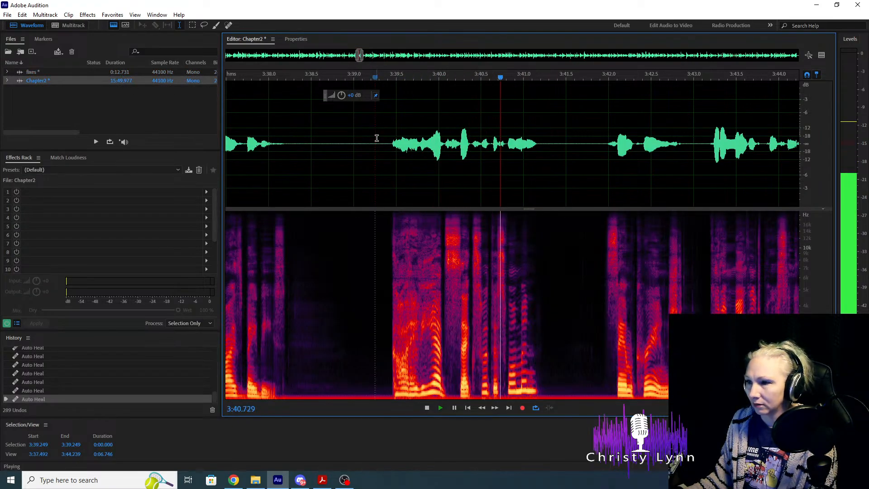
key(space)
double_click(94, 71)
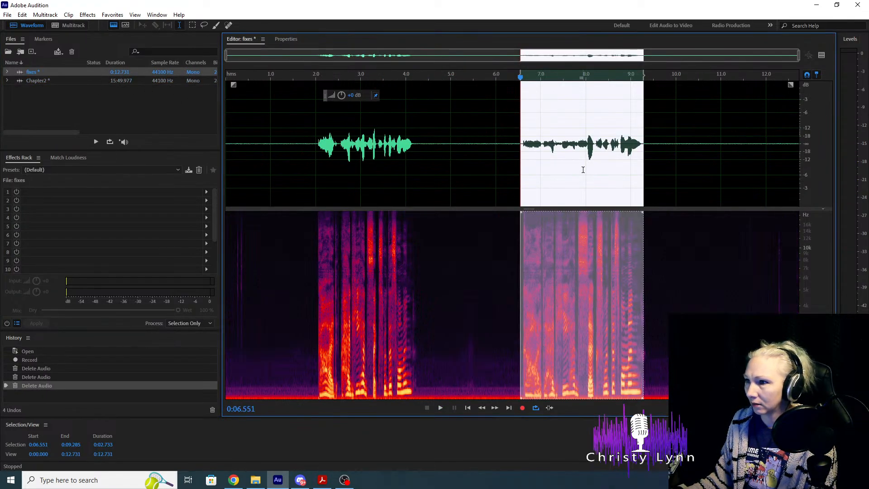
key(space)
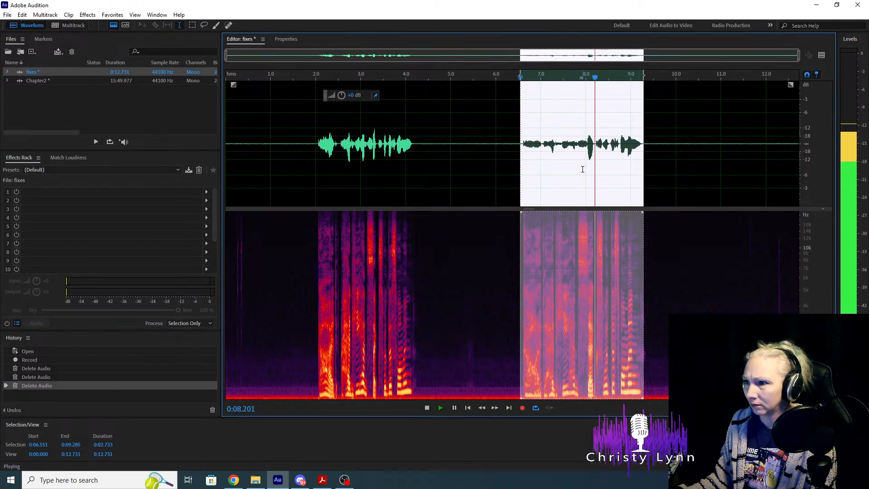
click(505, 141)
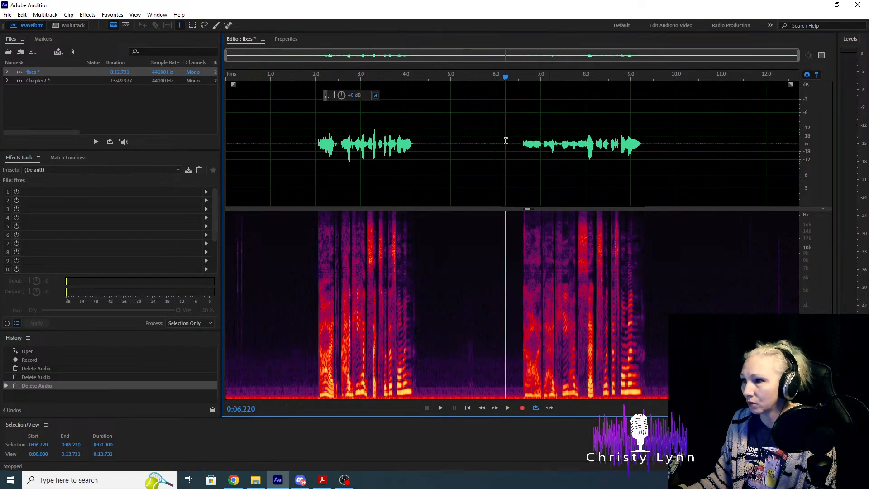
Apply the (Last Applied Rack) preset with NS1 Mono, Parametric Equalizer and X-Click Mono to the fixes file and play the second take.
click(176, 173)
click(216, 74)
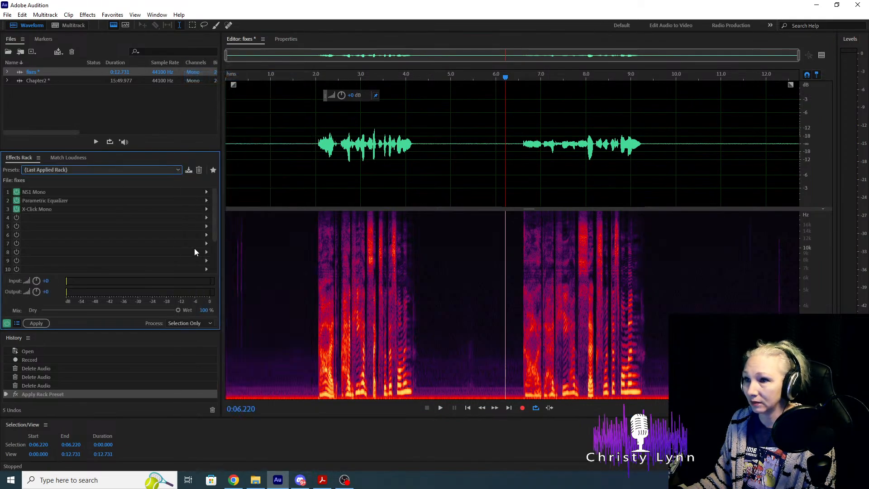
click(34, 323)
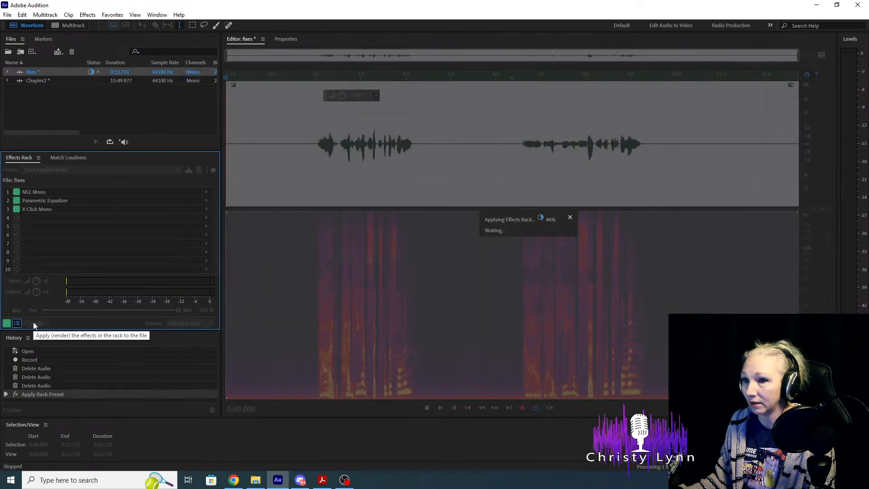
click(513, 142)
key(space)
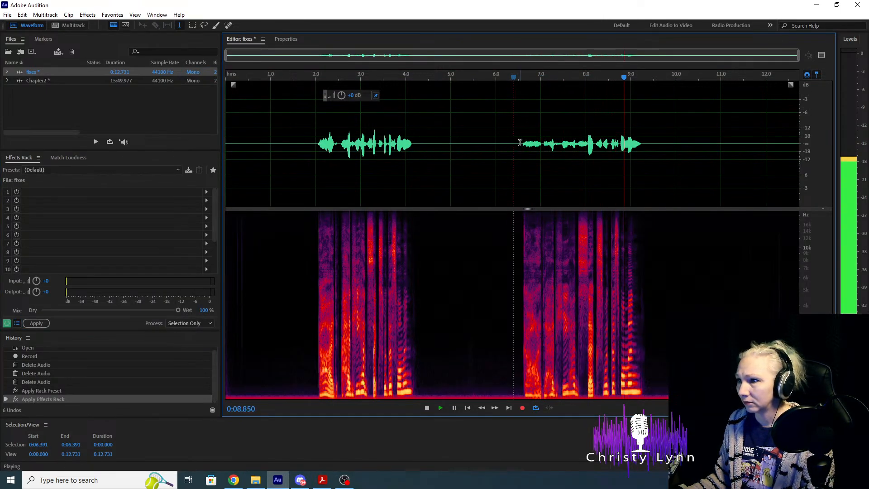
Copy the processed take from 6.511 to 9.295 seconds, paste it over the misread Chapter2 line at about 3:39.4–3:41.2, and listen from 3:36.0.
drag(519, 144, 645, 148)
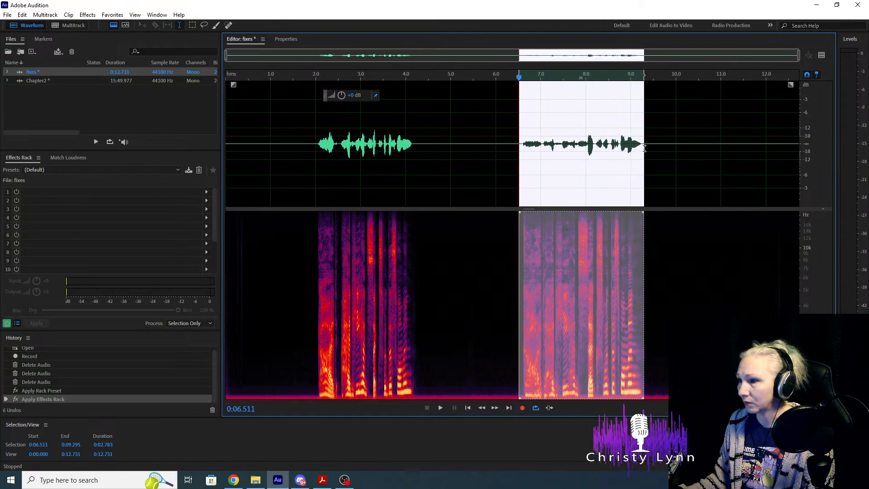
double_click(69, 83)
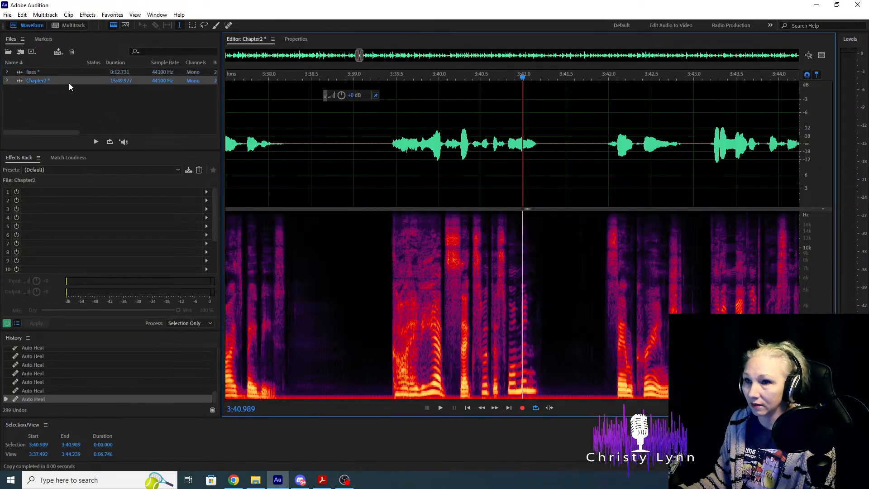
drag(390, 138, 539, 144)
key(ctrl+v)
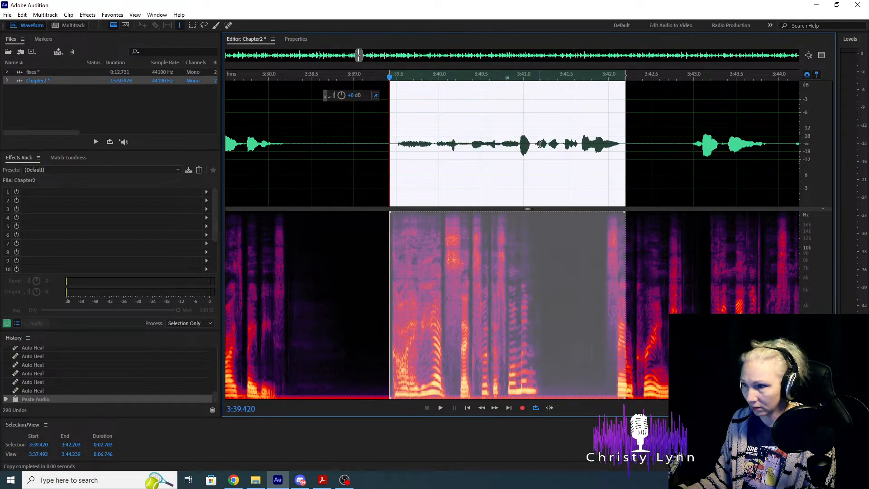
scroll(330, 194, down, 3)
click(277, 129)
key(space)
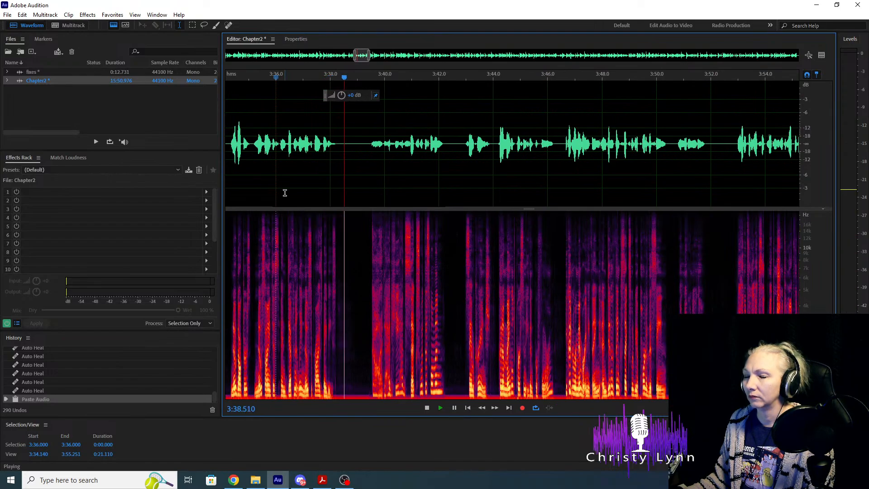
key(space)
Try cutting the pause before the pasted line from 3:38.546 to 3:39.500, listen from 3:36.0, and undo the deletion.
scroll(279, 217, up, 3)
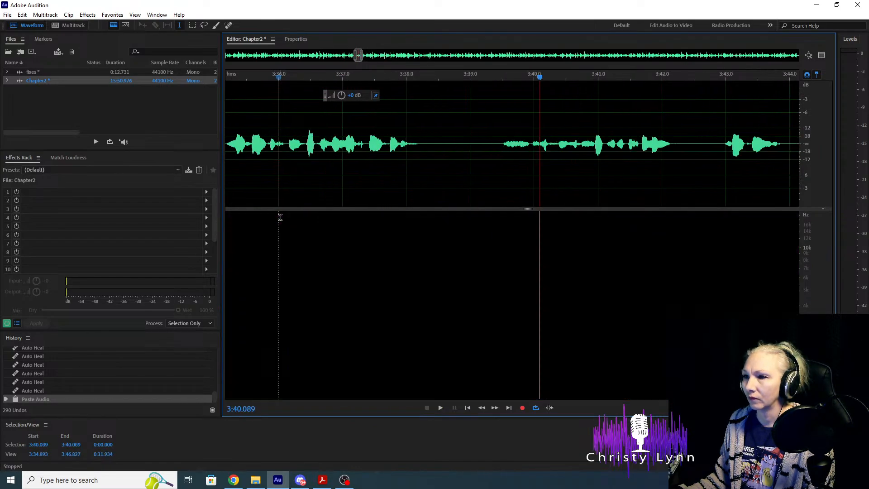
scroll(467, 197, up, 2)
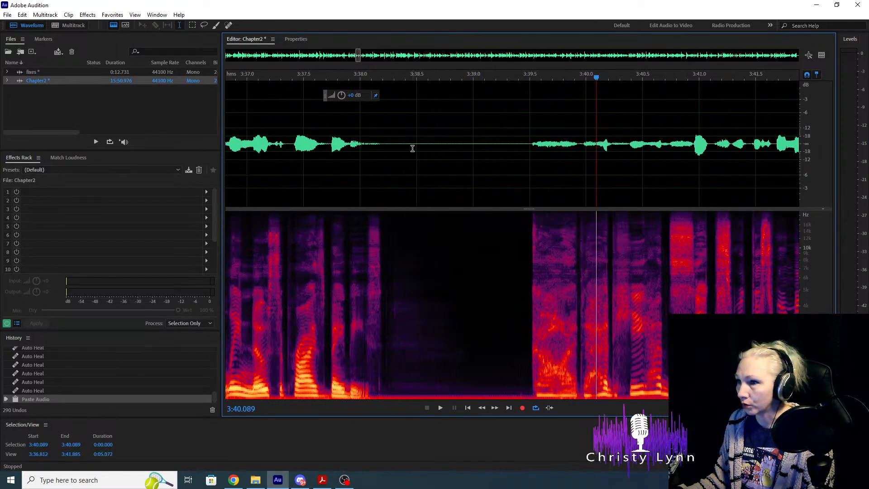
key(space)
key(space)
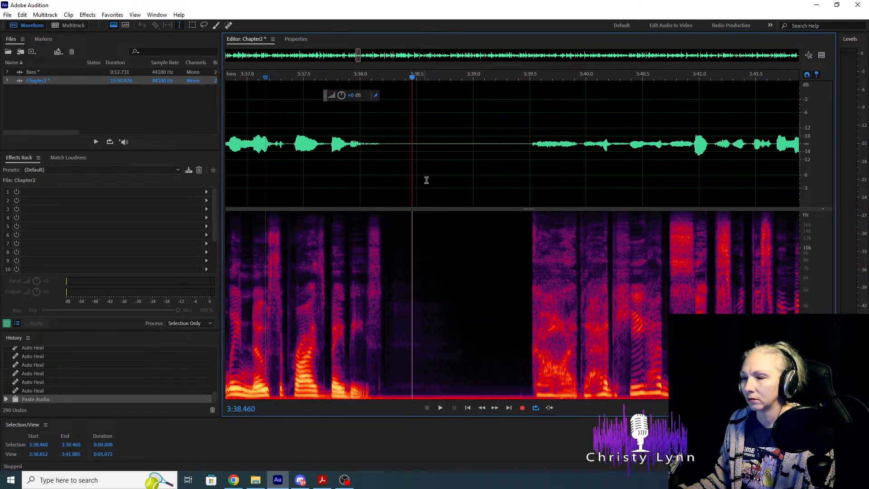
drag(421, 143, 528, 146)
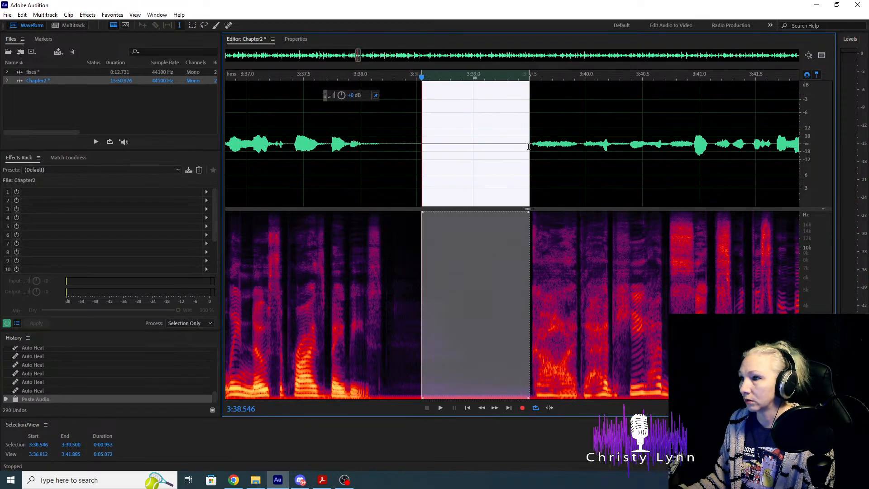
key(Delete)
scroll(508, 184, down, 4)
click(392, 141)
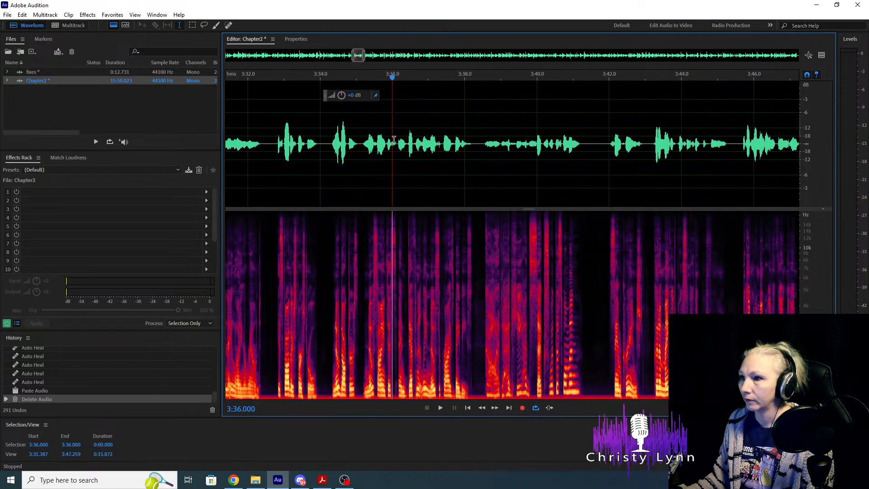
key(space)
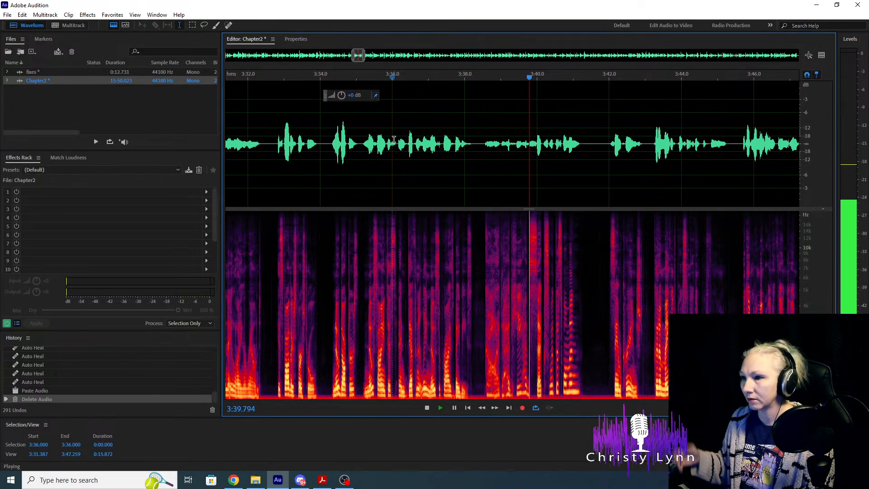
key(space)
scroll(455, 175, up, 3)
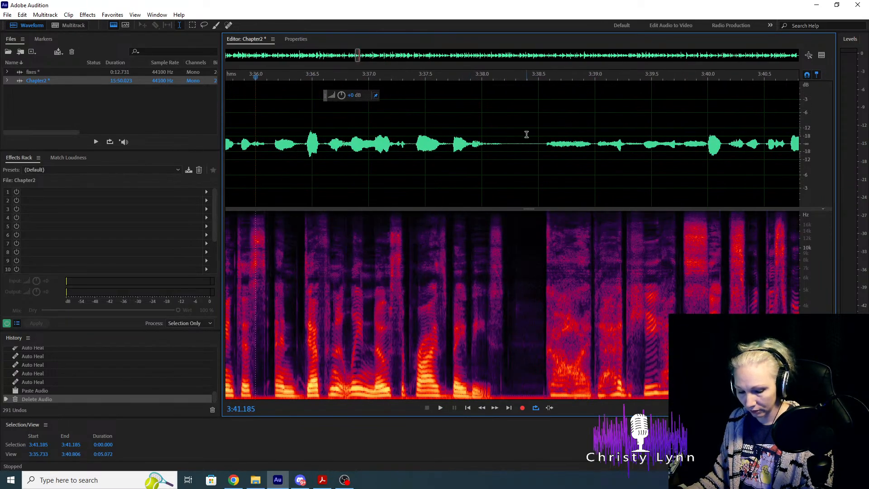
key(ctrl+z)
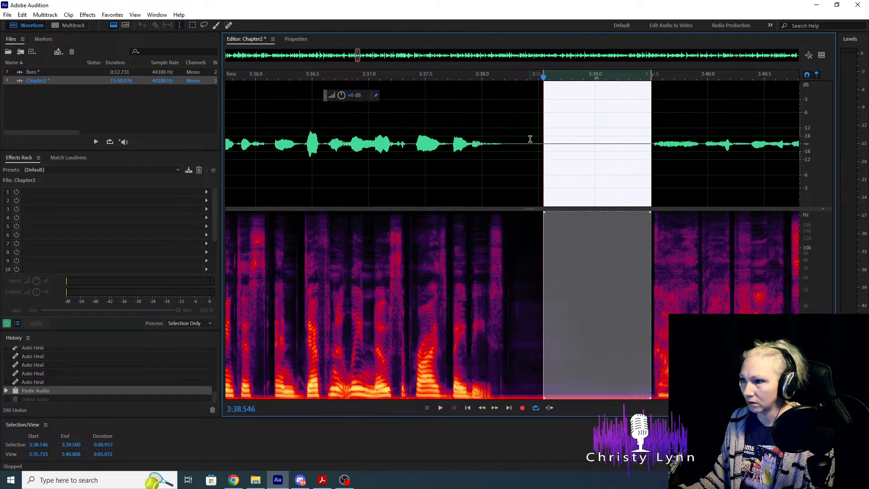
Play into the pause before the pasted line and delete the silence from 3:39.122 to 3:39.500.
scroll(530, 139, down, 3)
click(481, 149)
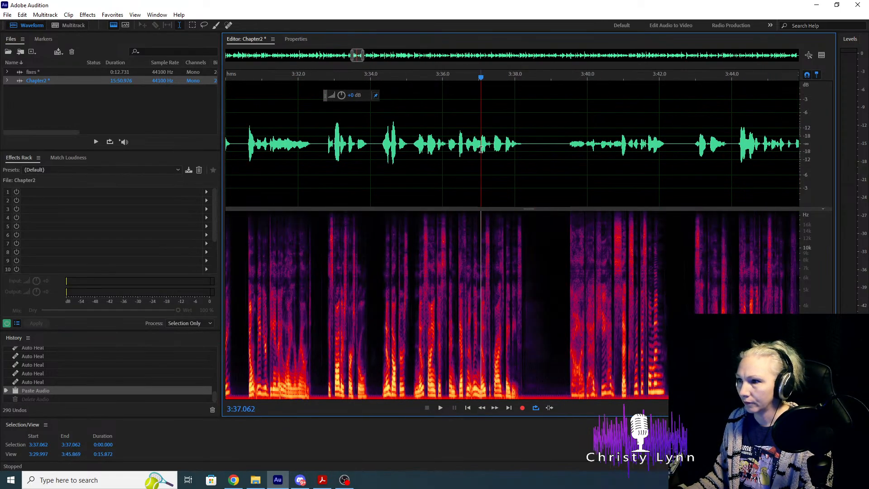
key(space)
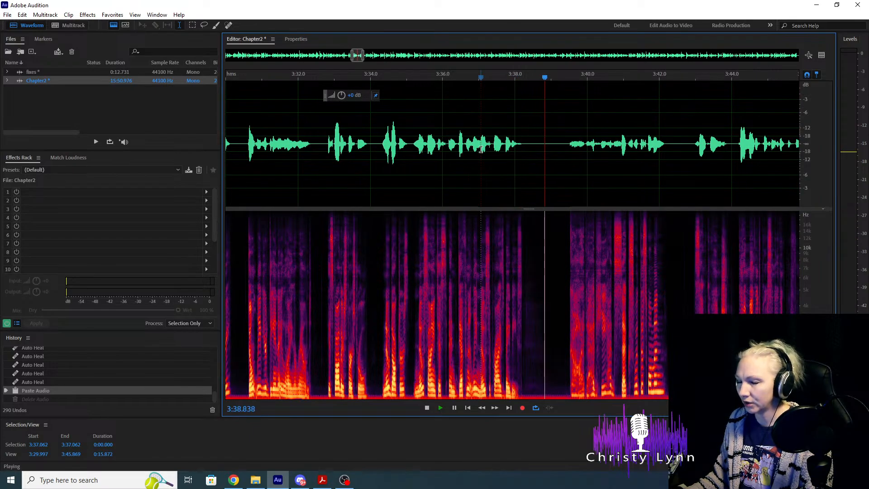
key(space)
scroll(593, 189, up, 3)
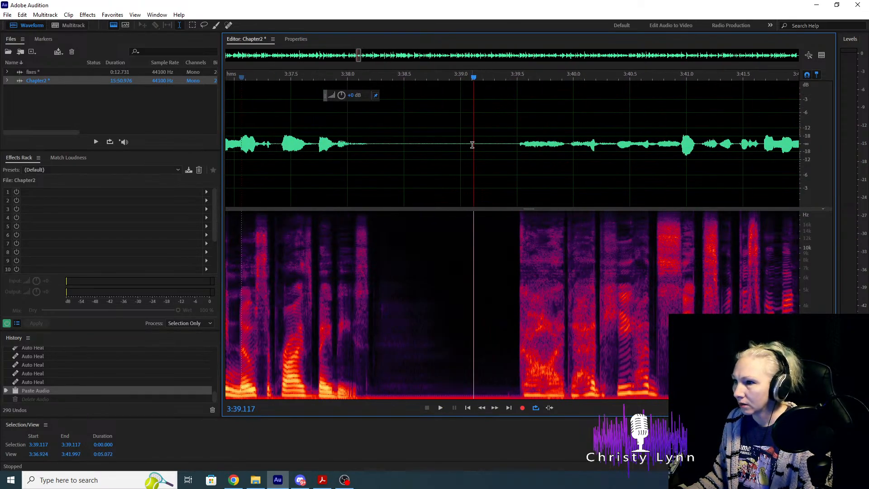
drag(474, 145, 519, 149)
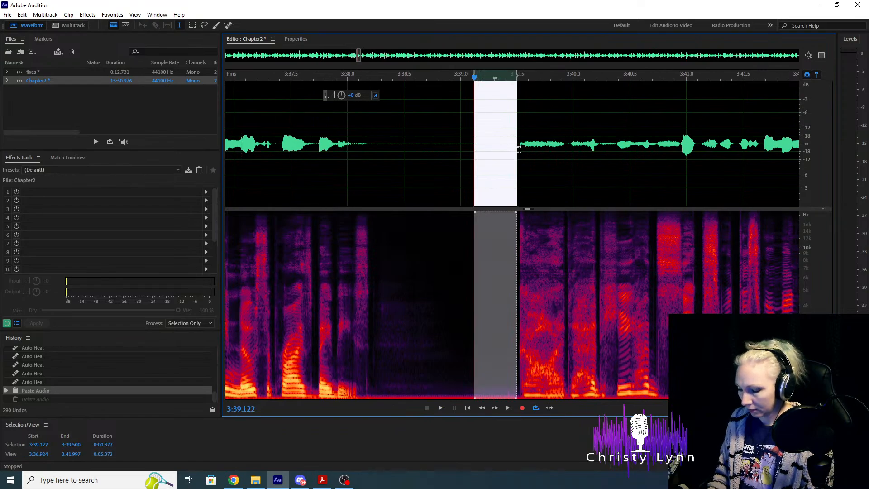
key(Delete)
Trim the same pause again from 3:38.973 to about 3:39.14, just before the pasted line, and play through the transition.
scroll(460, 190, down, 2)
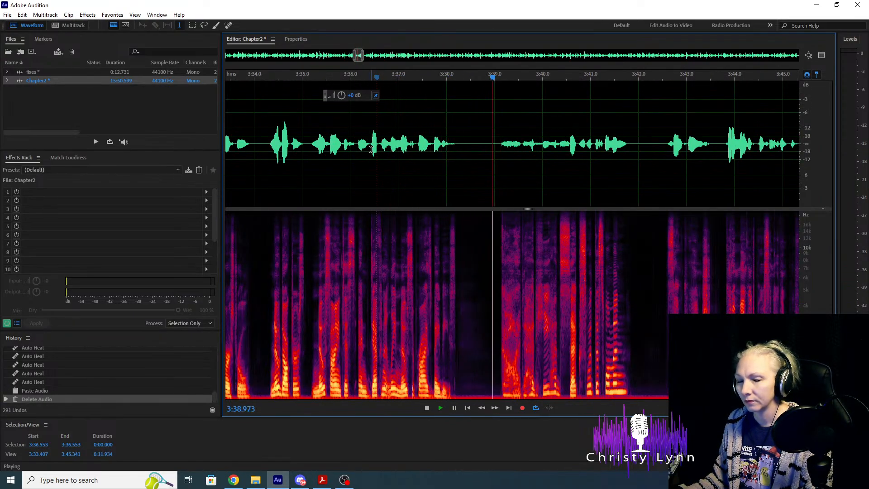
key(space)
scroll(452, 164, up, 3)
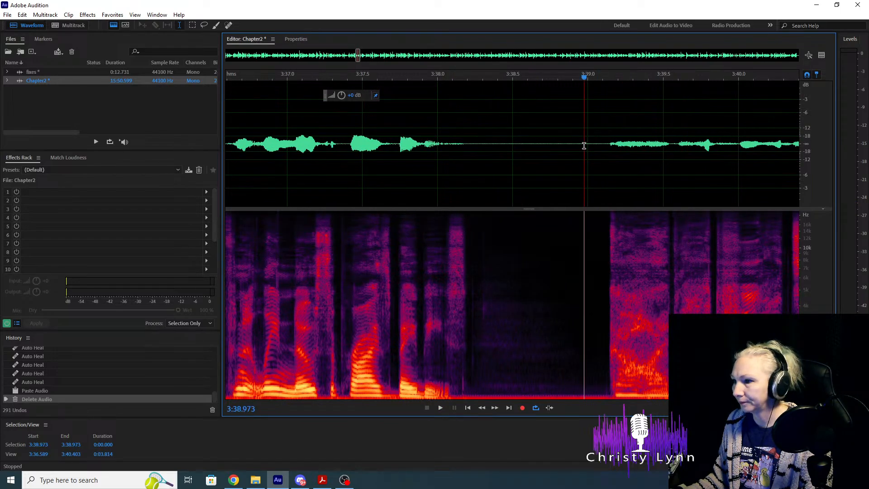
drag(583, 145, 606, 150)
key(Delete)
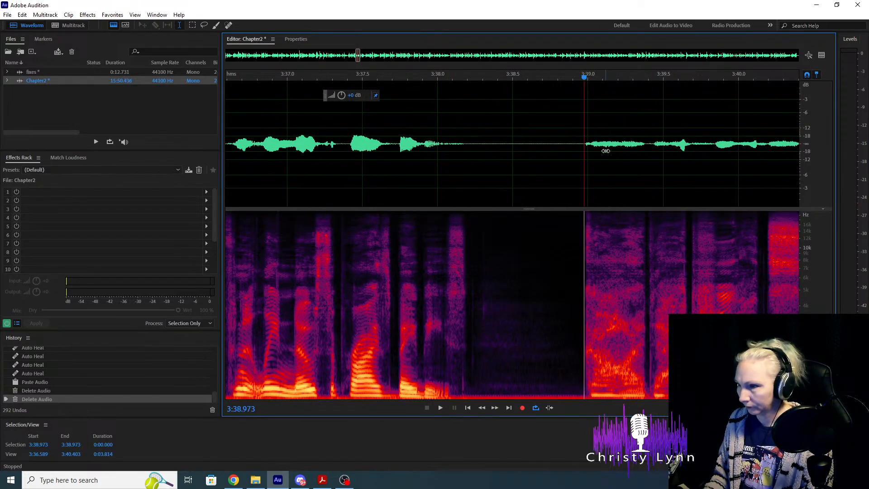
scroll(562, 163, down, 2)
click(453, 143)
key(space)
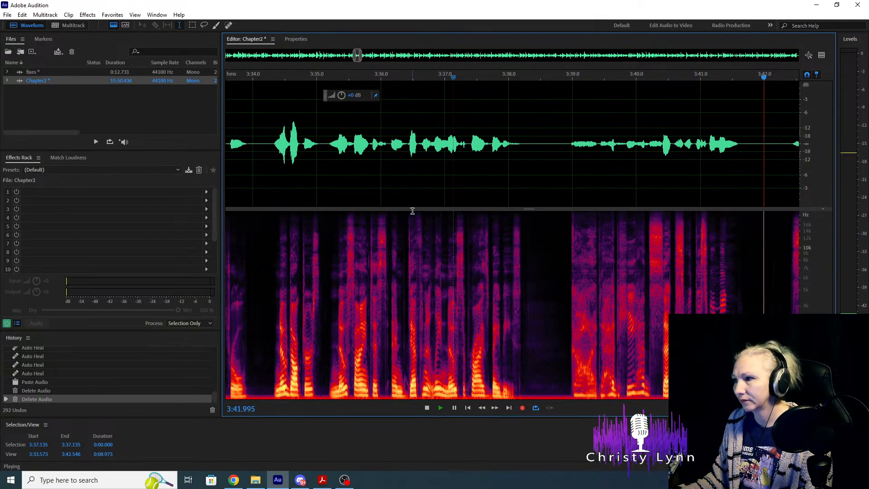
key(space)
Shorten the pause after the pasted line by deleting the silence from 3:42.000 to 3:42.428.
scroll(498, 244, down, 4)
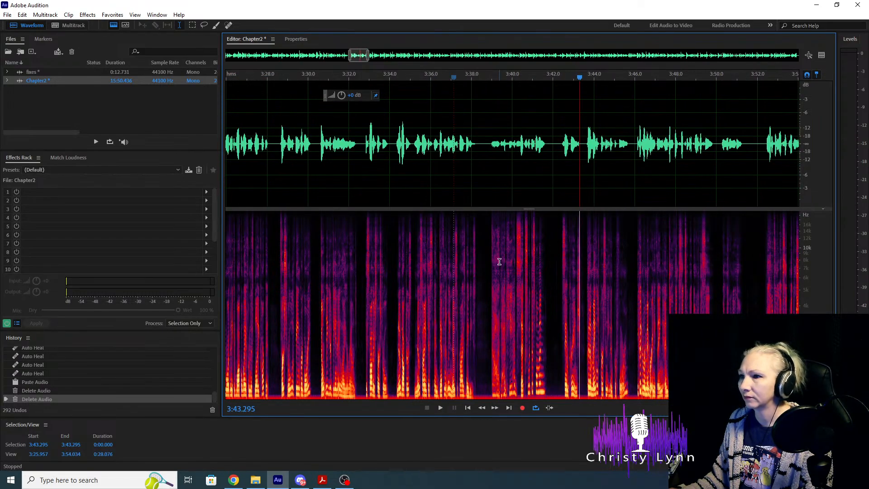
scroll(549, 247, up, 5)
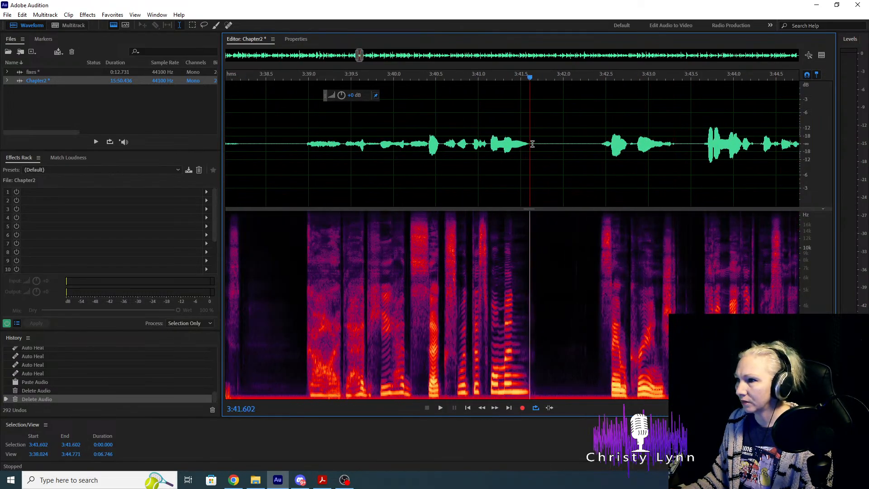
drag(532, 143, 599, 125)
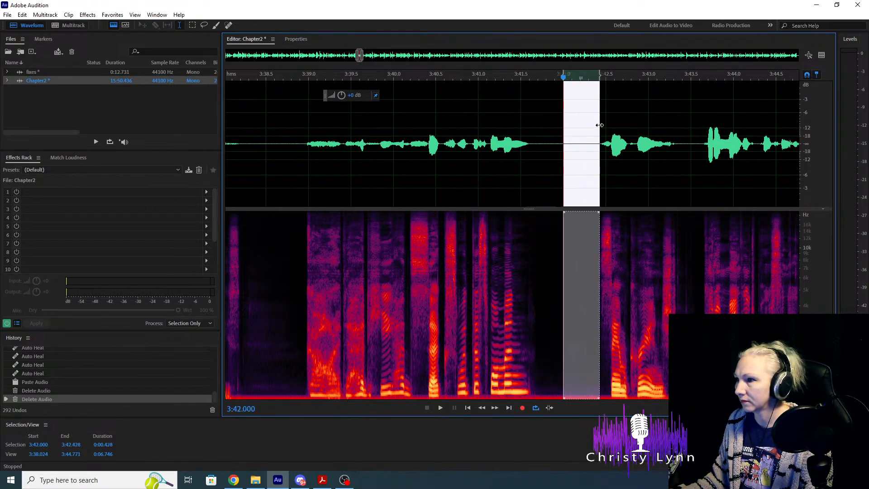
key(Delete)
Delete the remaining silence before the pasted line from 3:38.785 to about 3:39.0 and play the passage from about 3:35.4.
scroll(468, 196, left, 8)
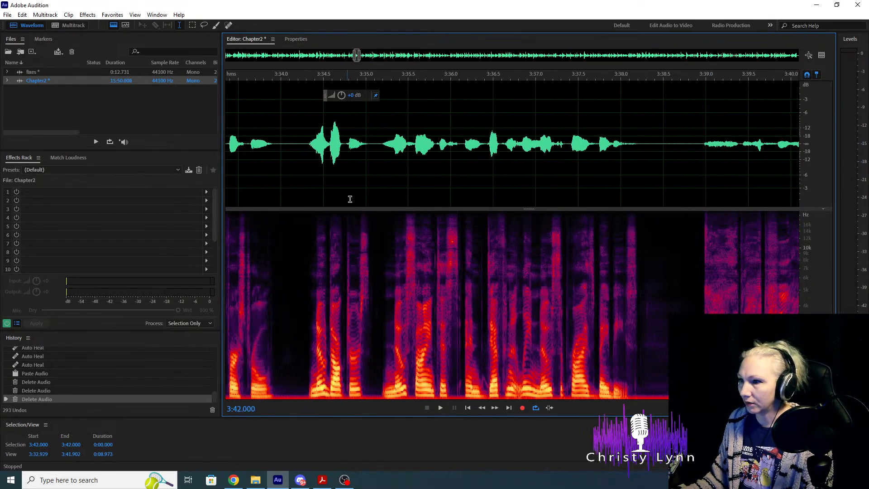
scroll(637, 232, down, 4)
scroll(583, 266, up, 3)
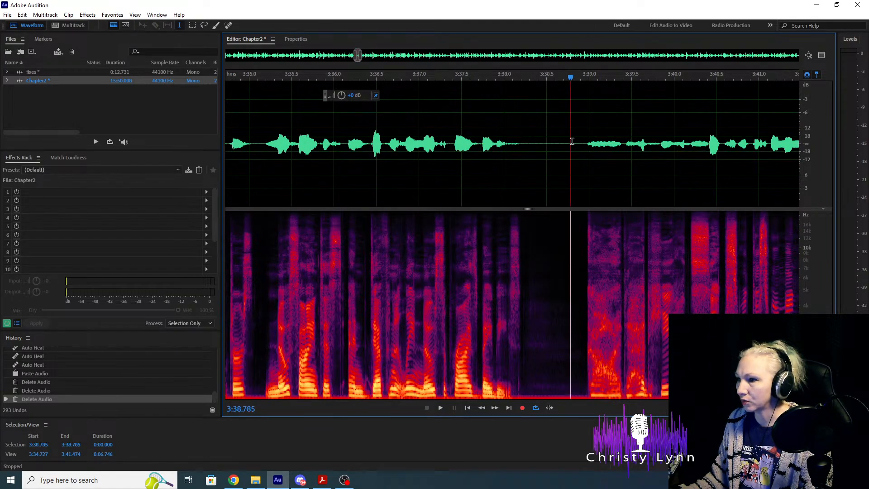
drag(572, 141, 587, 143)
key(Delete)
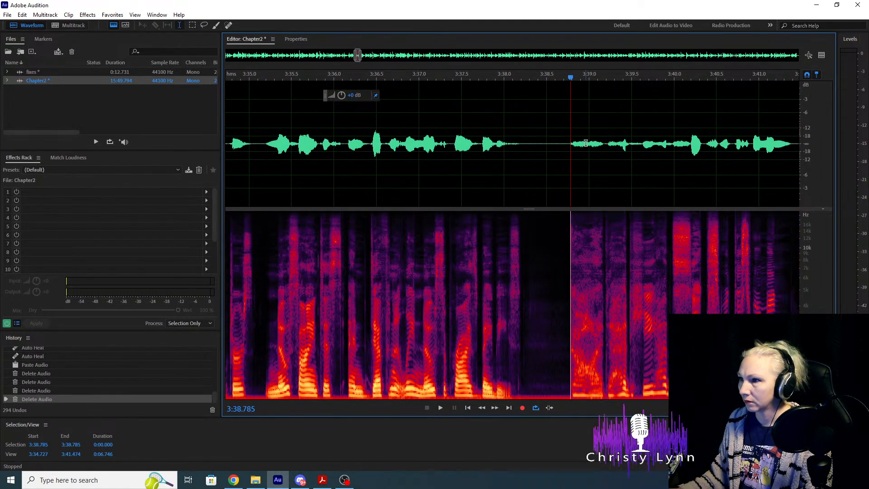
scroll(558, 149, down, 3)
click(441, 159)
key(space)
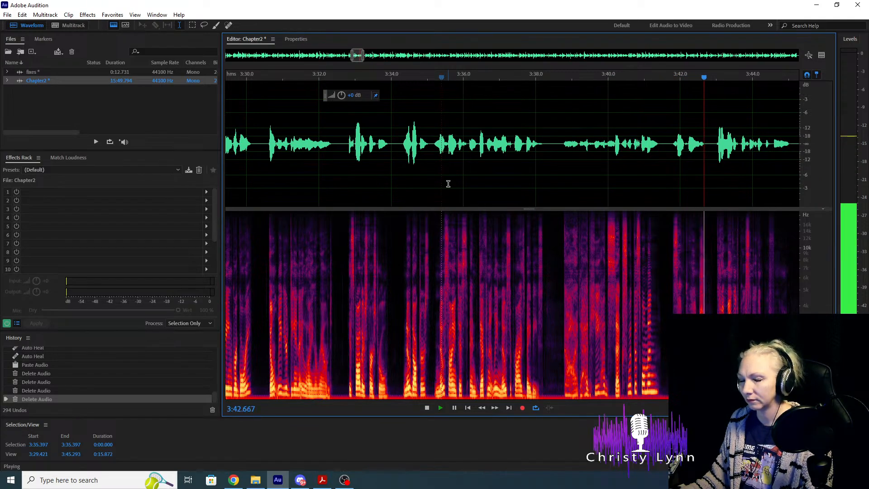
Replay the narration from 3:41.556 and heal the click inside the word at about 3:42.3.
key(space)
scroll(422, 243, down, 3)
scroll(576, 264, up, 6)
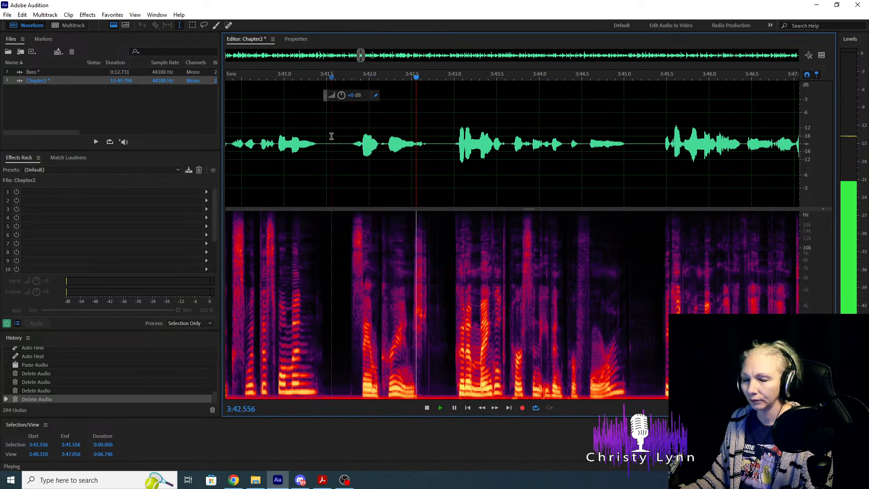
key(space)
scroll(442, 291, up, 3)
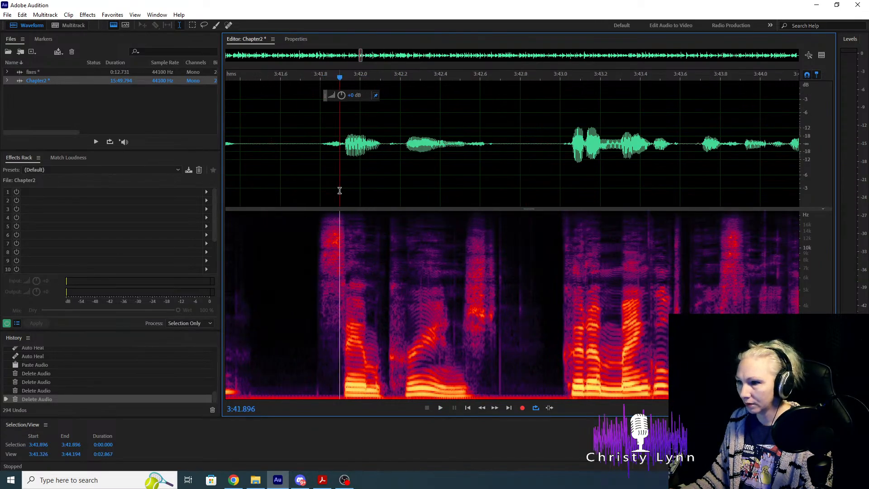
key(space)
key(space)
scroll(437, 281, up, 2)
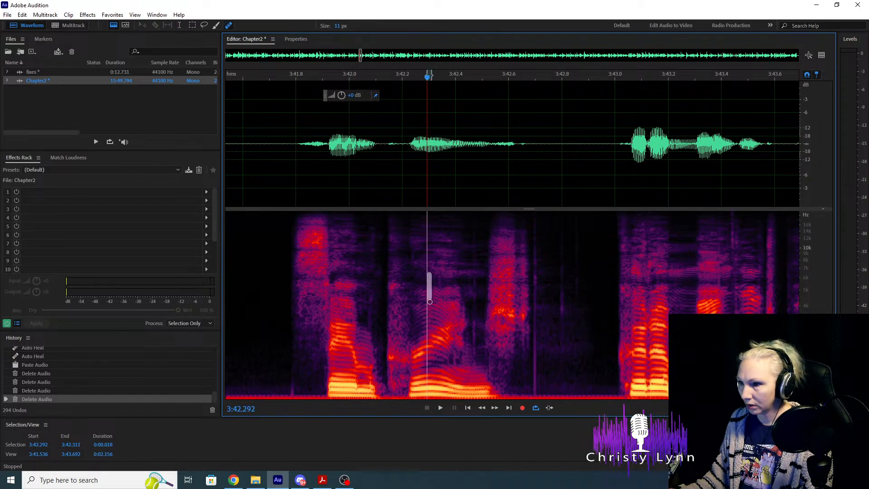
drag(430, 301, 429, 356)
Play on from 3:41.582 and heal the clicks at about 3:44.1 and 3:46.45.
click(239, 146)
key(space)
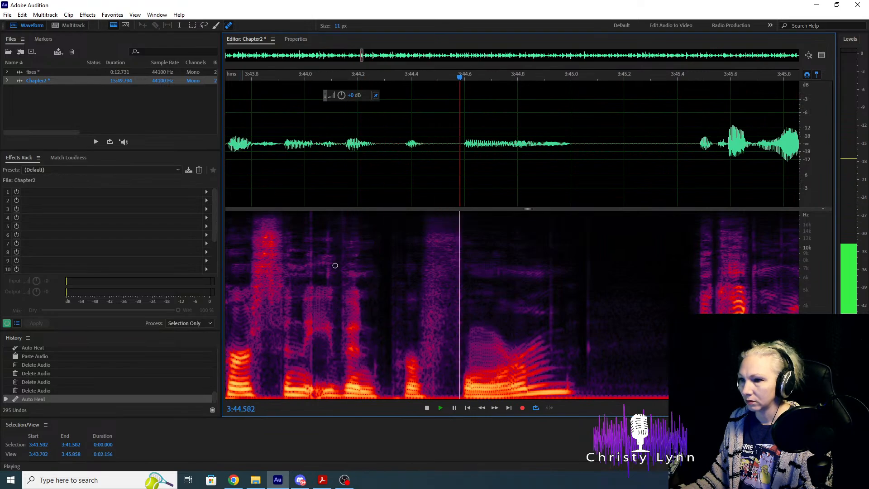
key(space)
drag(327, 389, 327, 212)
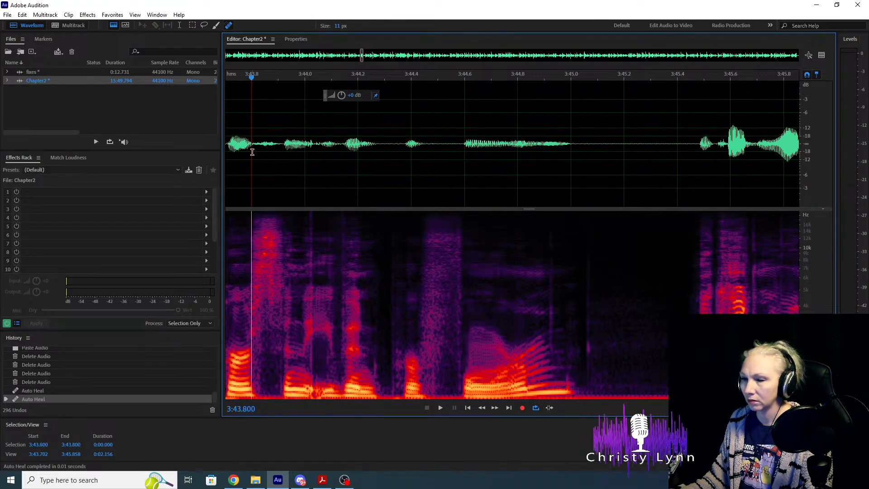
key(space)
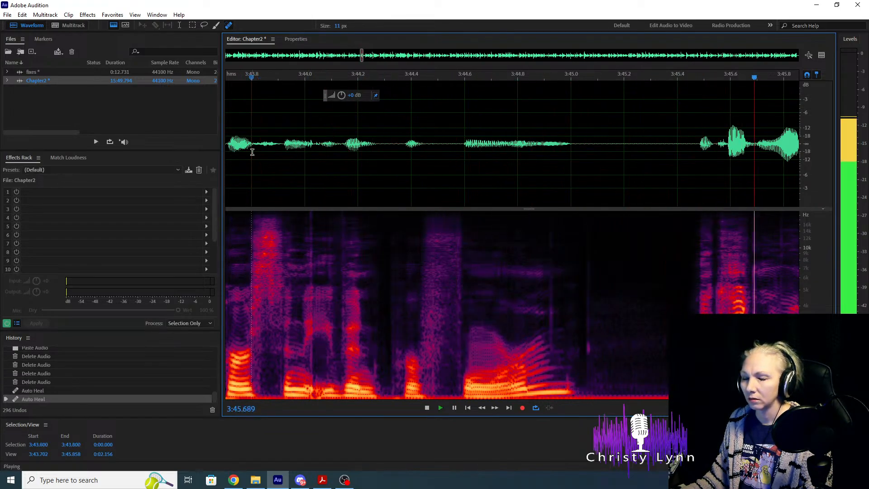
key(space)
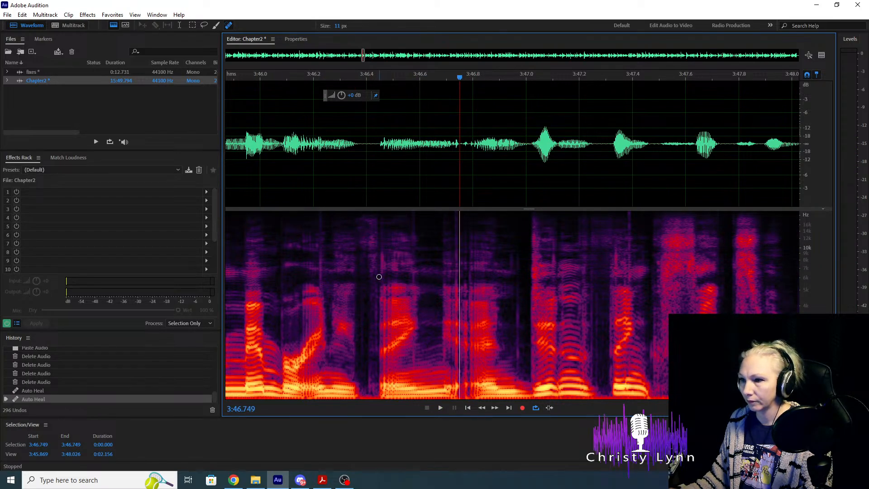
drag(382, 254, 382, 393)
Replay the phrase from about 3:45.9 and heal the click at about 3:46.2.
click(236, 178)
key(space)
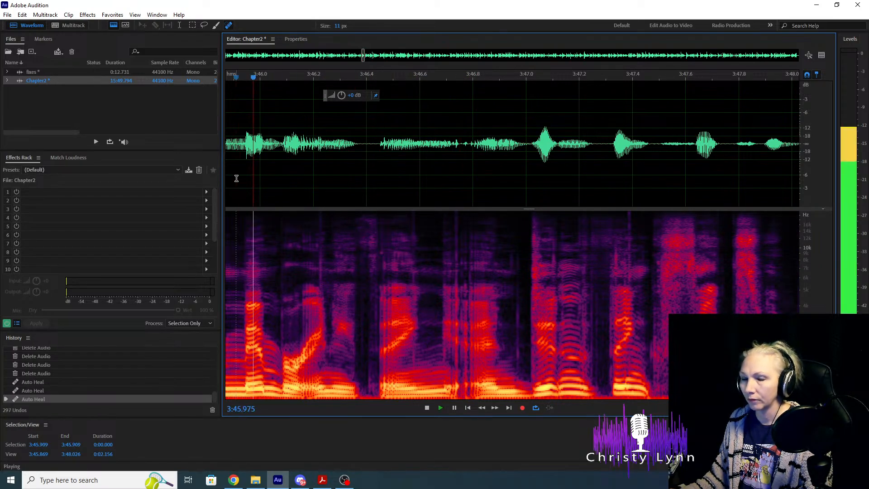
click(236, 178)
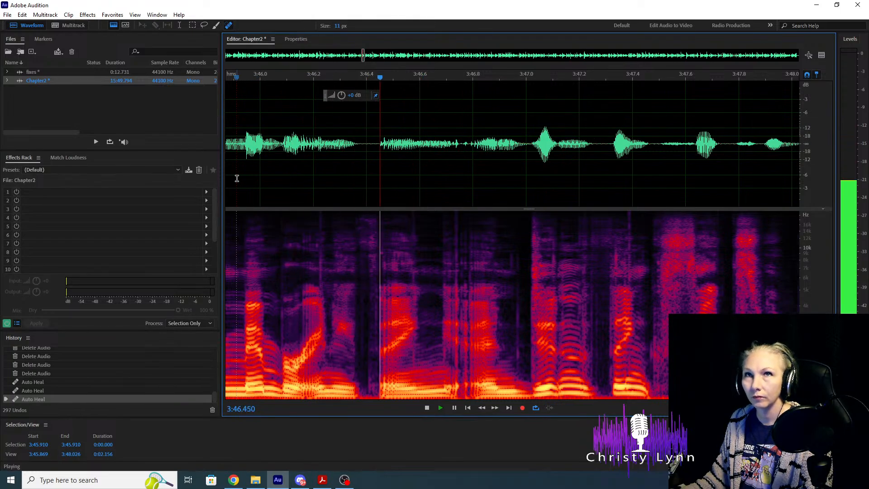
key(space)
click(278, 188)
key(space)
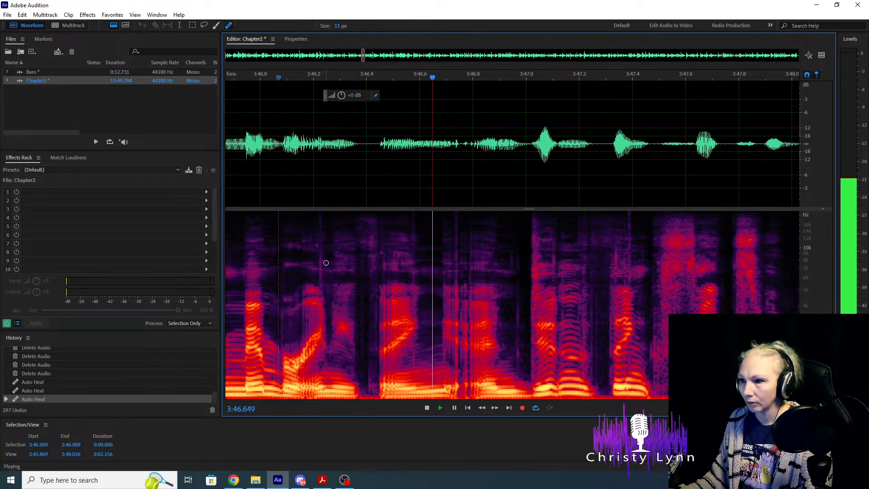
key(space)
drag(318, 304, 318, 312)
Play the phrase from 3:45.890 and heal the clicks at about 3:47.1 and 3:47.3.
click(231, 152)
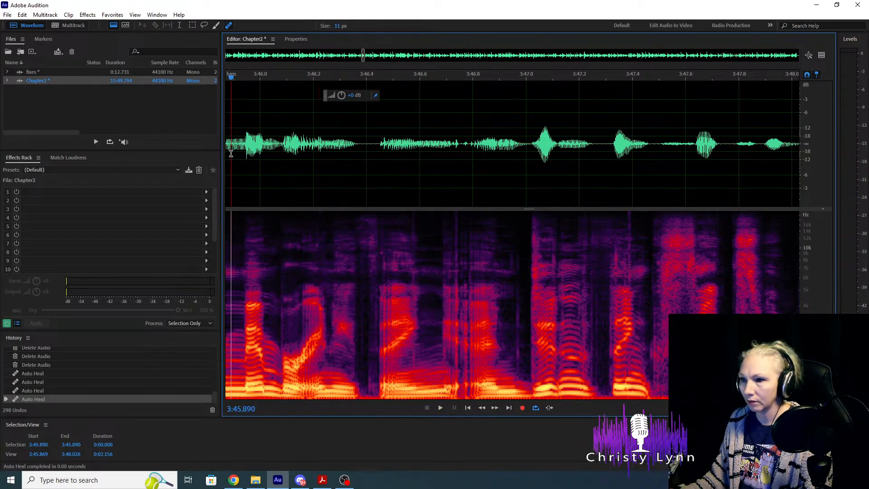
key(space)
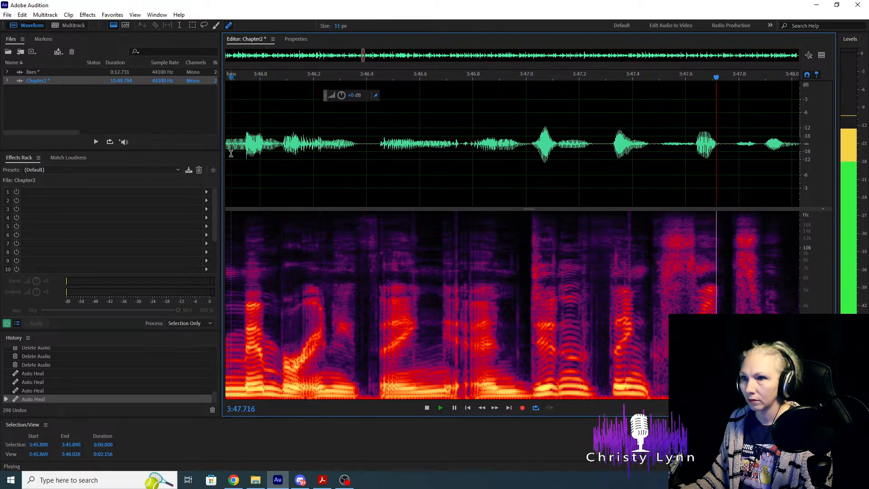
key(space)
drag(554, 284, 554, 285)
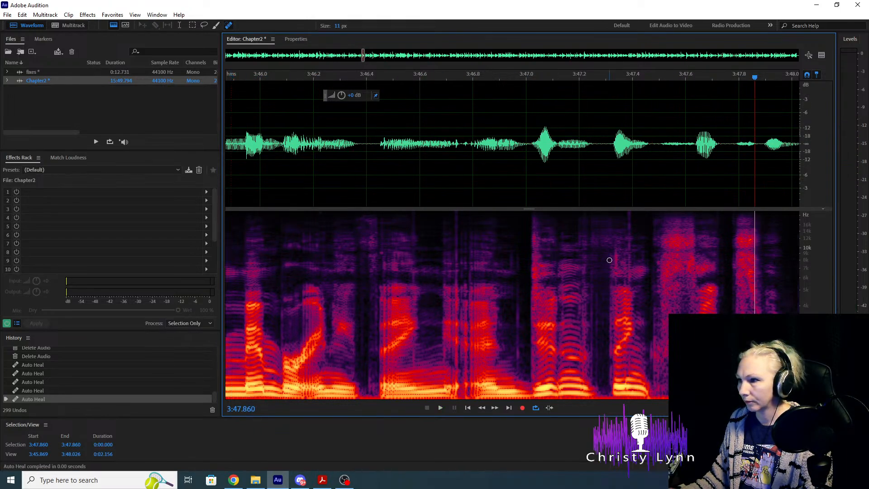
drag(616, 286, 616, 286)
Replay the words between 3:46.1 and 3:47.9 and heal the high-frequency click at about 3:47.4.
click(300, 169)
key(space)
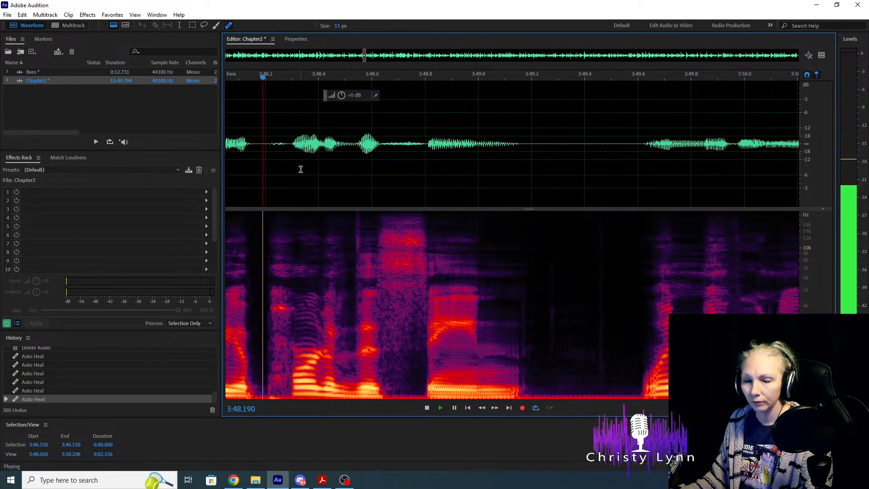
key(space)
scroll(653, 245, down, 3)
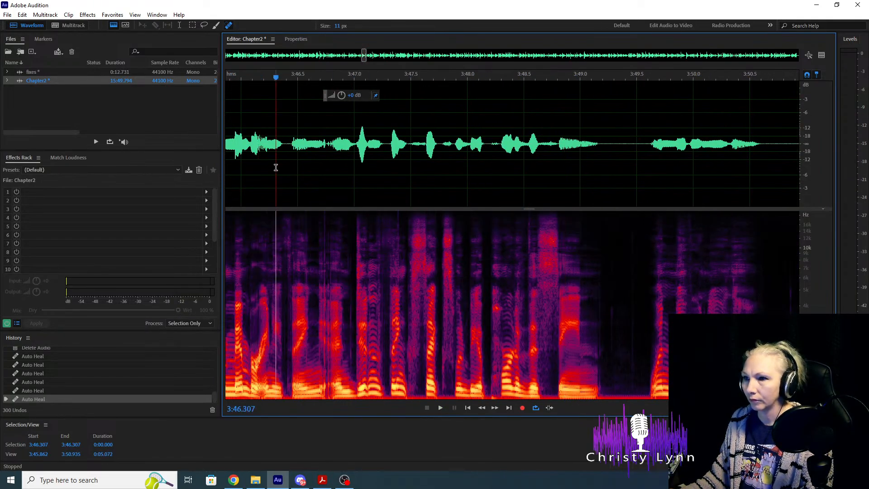
key(space)
key(space)
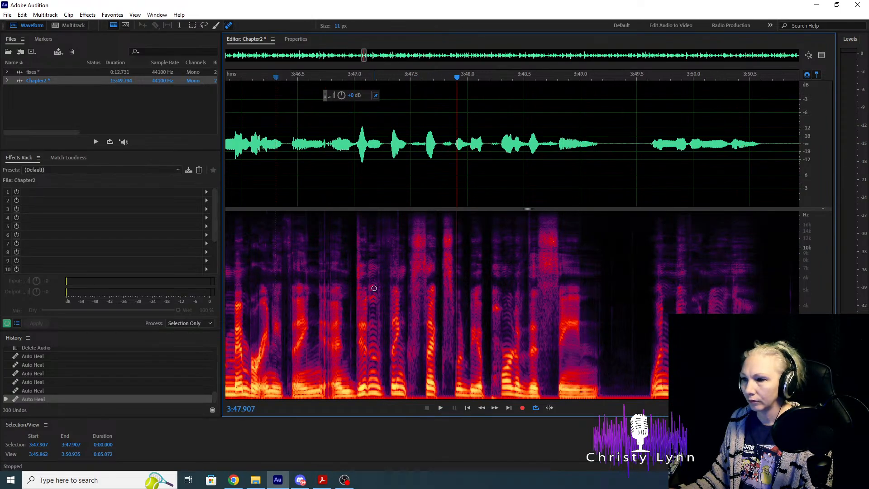
scroll(374, 288, up, 4)
click(327, 170)
key(space)
key(space)
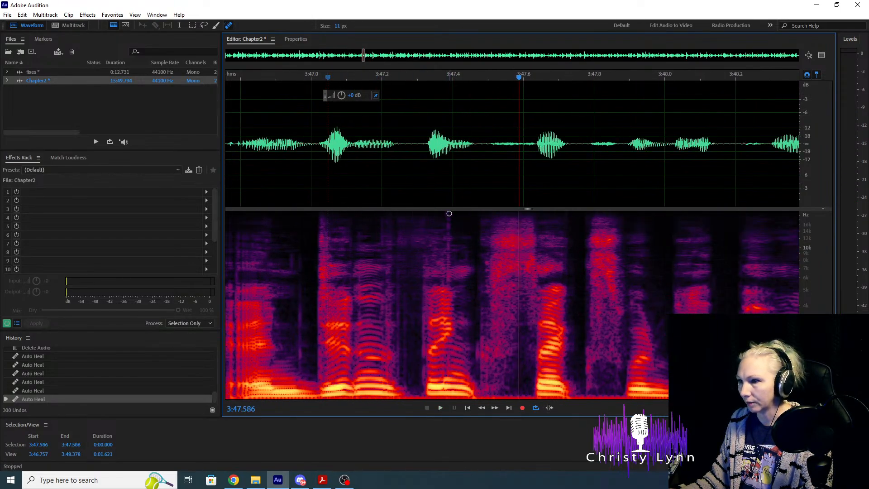
drag(449, 213, 449, 267)
Play on from 3:46.884 and heal the clicks around 3:50.1 in two passes, replaying the phrase between them.
key(space)
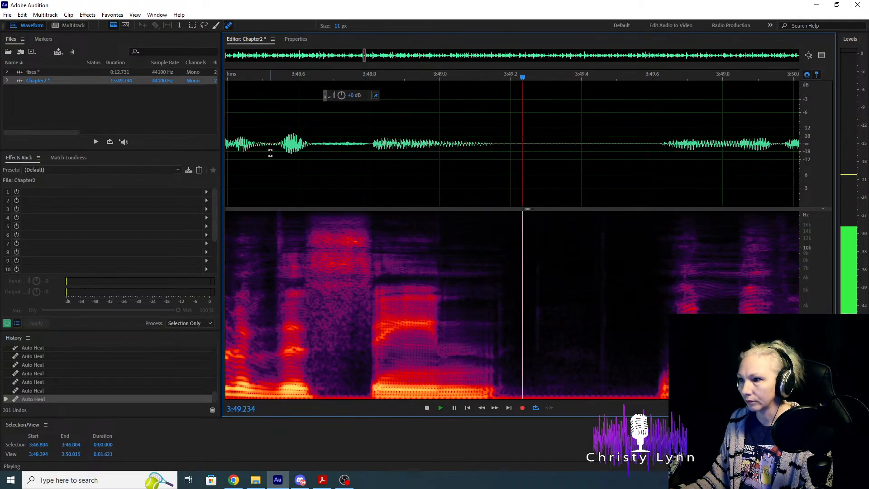
key(space)
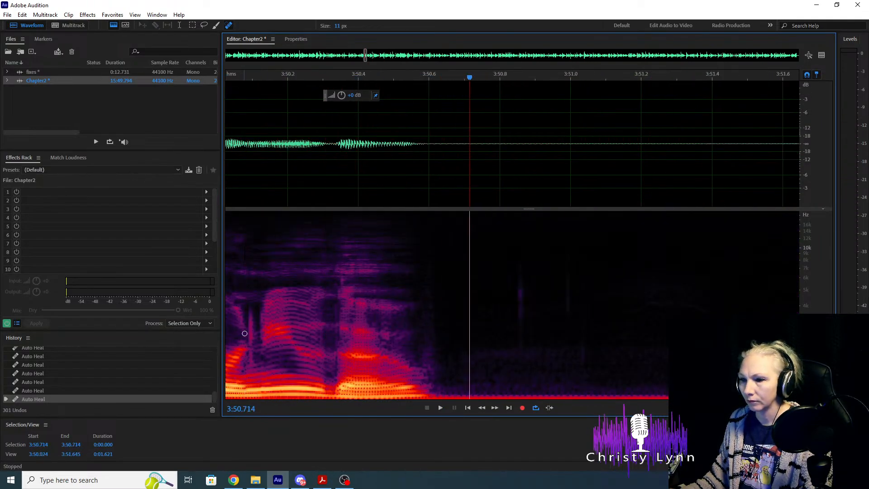
drag(254, 375, 254, 375)
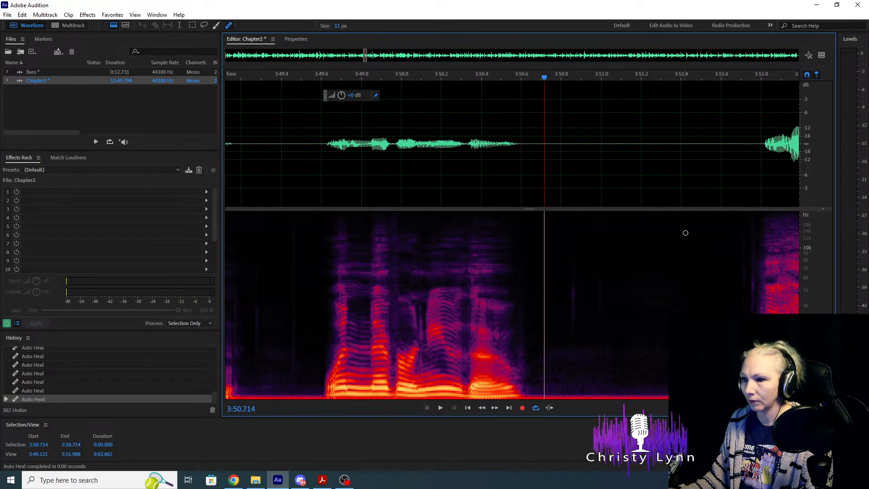
scroll(674, 229, down, 2)
click(414, 168)
key(space)
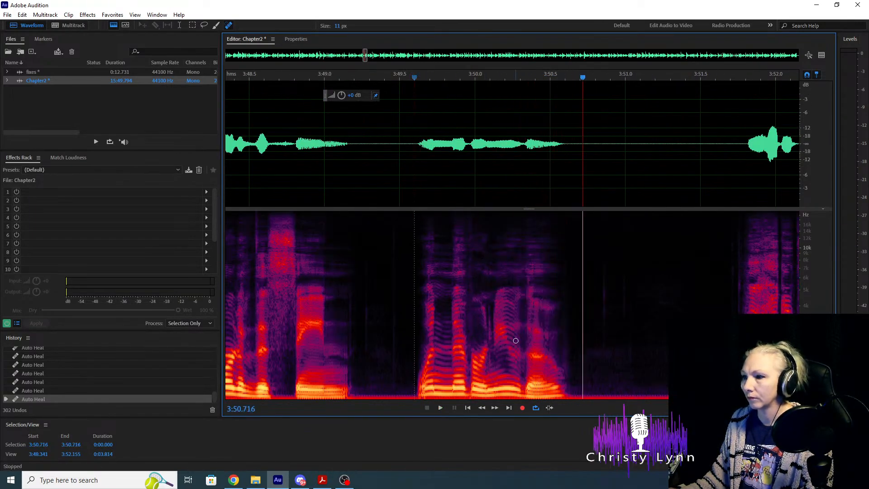
key(space)
scroll(464, 324, up, 2)
drag(459, 333, 459, 333)
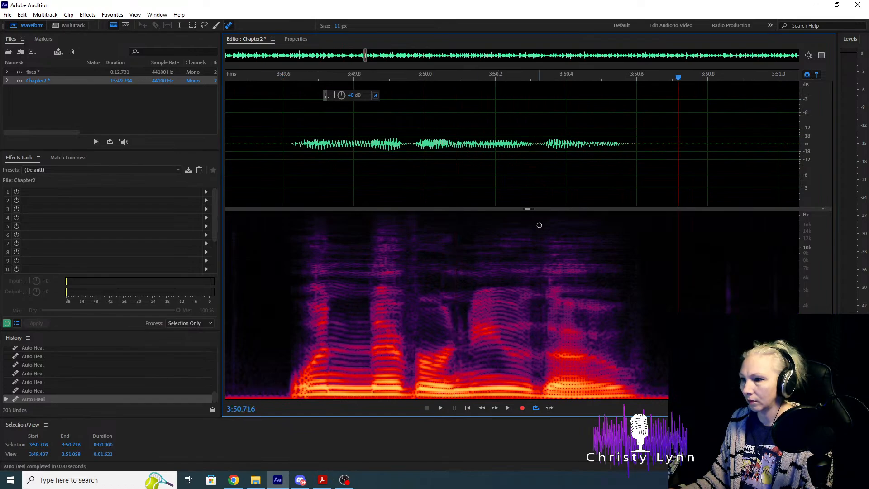
Play from 3:49.679 into the following phrase and shorten the pause by deleting the silence from 3:51.500 to about 3:51.8.
scroll(537, 225, down, 1)
click(409, 165)
key(space)
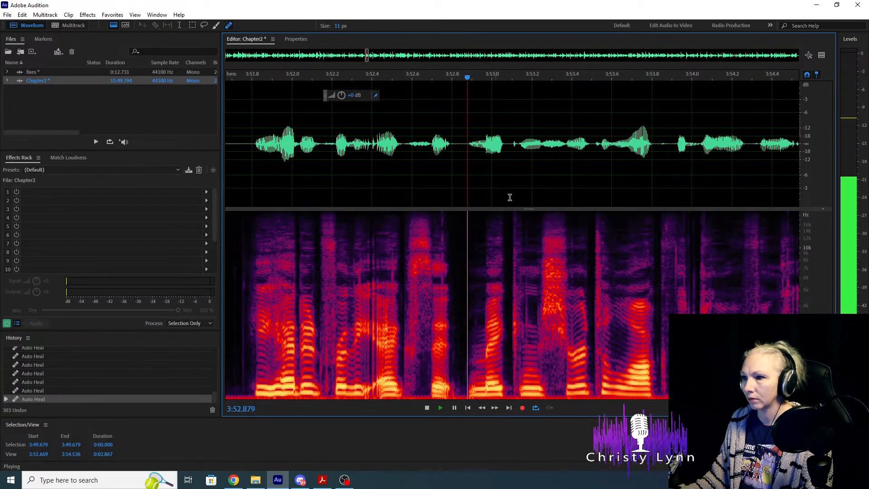
key(space)
scroll(472, 271, down, 2)
scroll(374, 247, up, 1)
drag(361, 143, 463, 157)
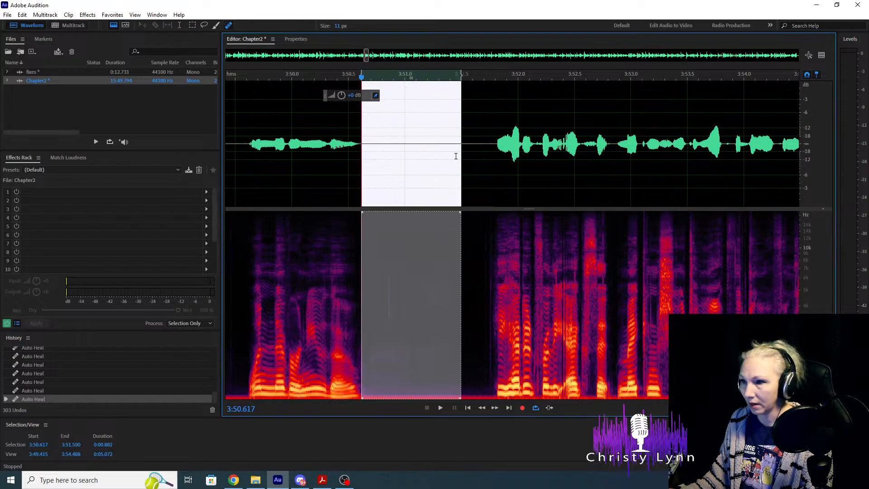
drag(363, 114, 496, 134)
key(Delete)
Play the phrase after the shortened pause and heal the clicks at about 3:52.2, 3:52.0 and 3:52.4.
key(space)
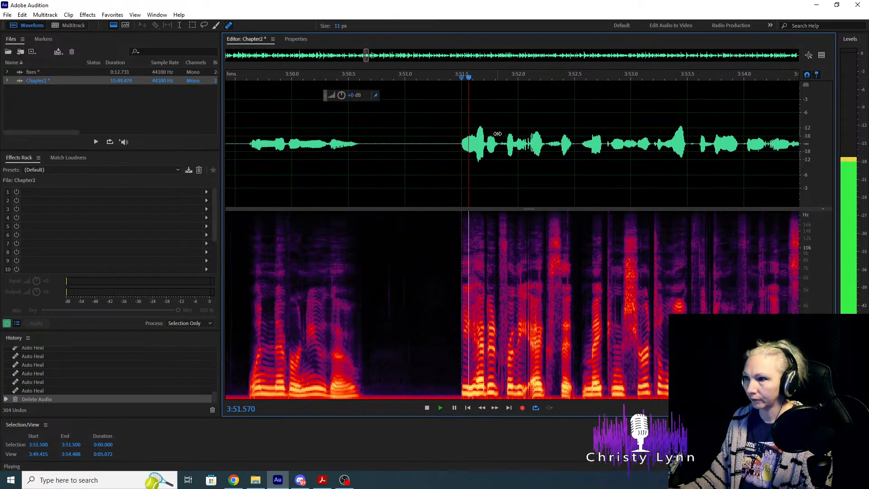
scroll(582, 309, up, 3)
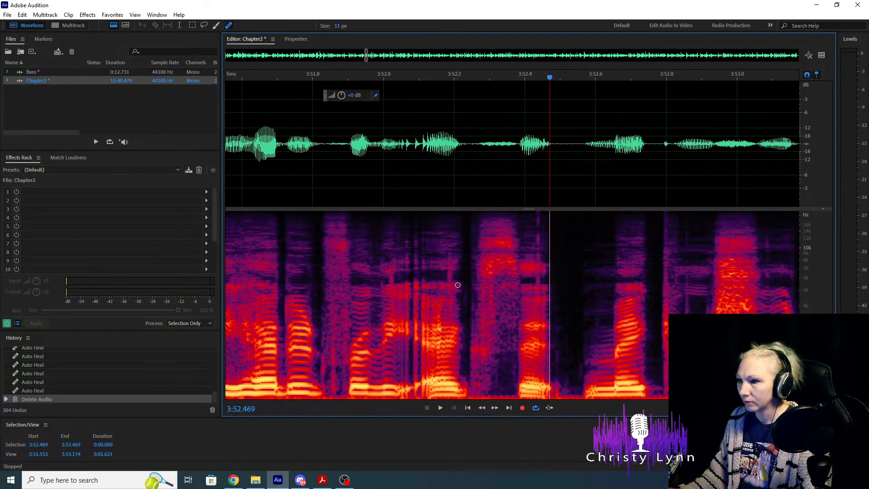
click(450, 252)
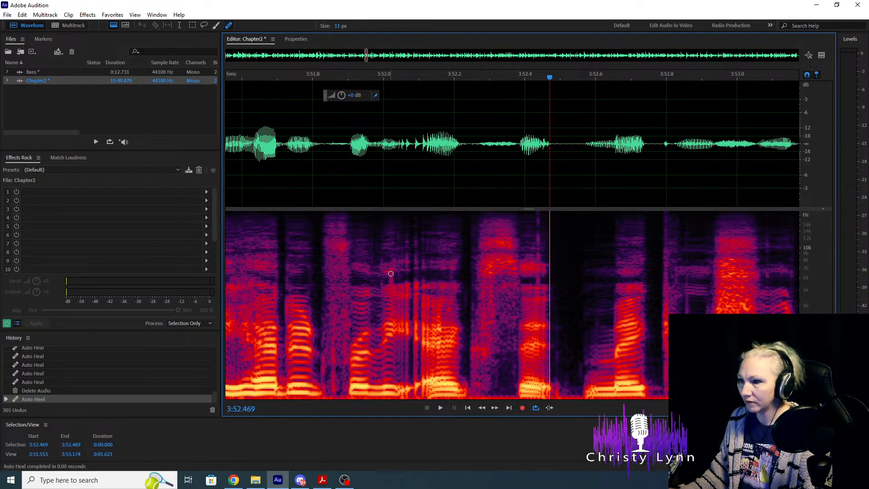
drag(393, 285, 393, 286)
drag(539, 218, 540, 380)
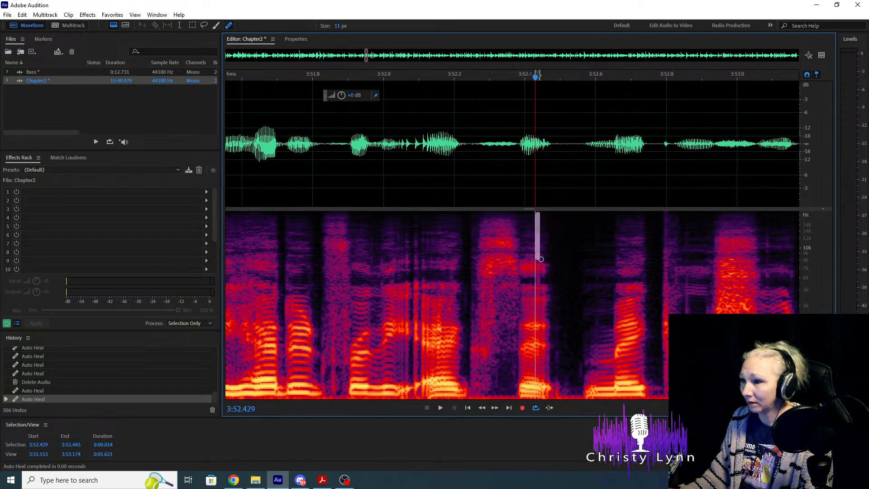
Play the sentence from 3:51.459 and heal the click at the start of the pause at about 3:56.75.
scroll(591, 249, down, 3)
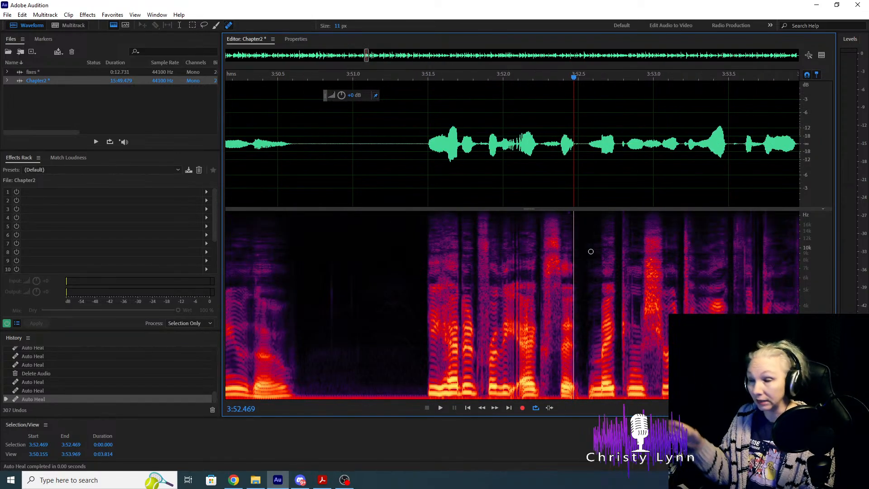
key(space)
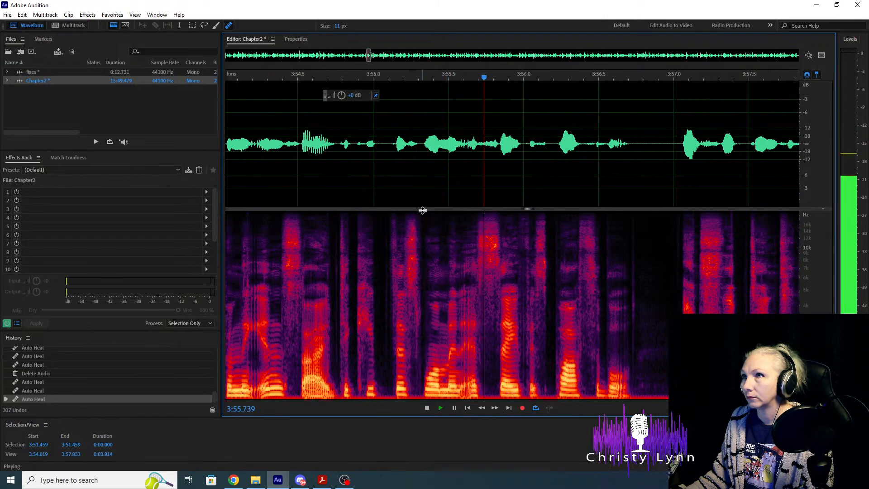
key(space)
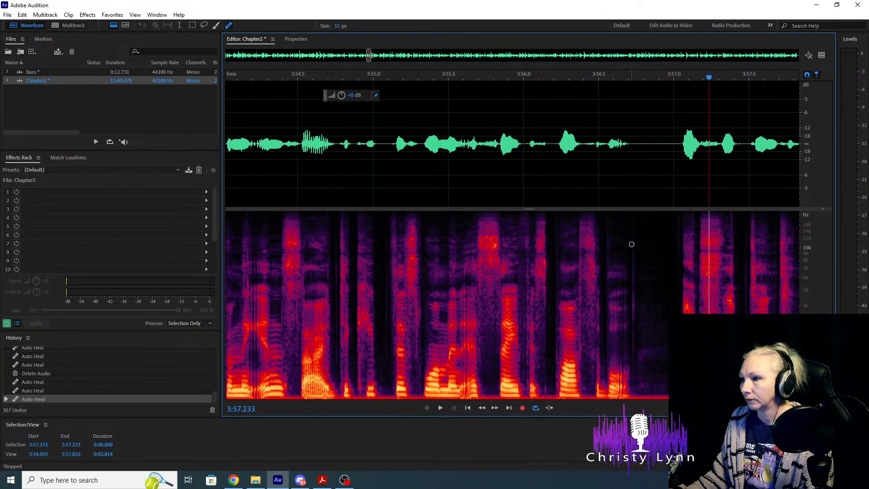
drag(638, 242, 656, 390)
Replay the sentence from 3:51.279 and the words from 3:53.367, then heal the click at about 3:53.6.
scroll(715, 271, down, 2)
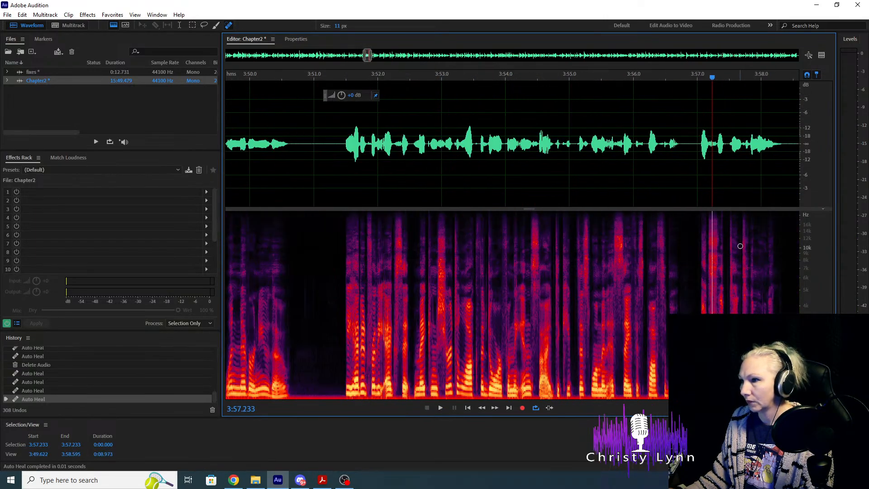
click(331, 174)
scroll(394, 249, up, 2)
key(space)
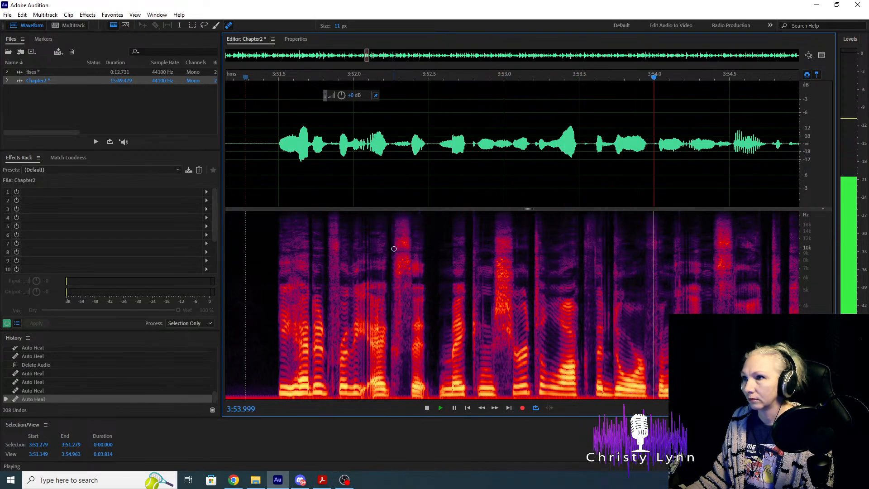
key(space)
scroll(534, 307, up, 1)
click(472, 178)
key(space)
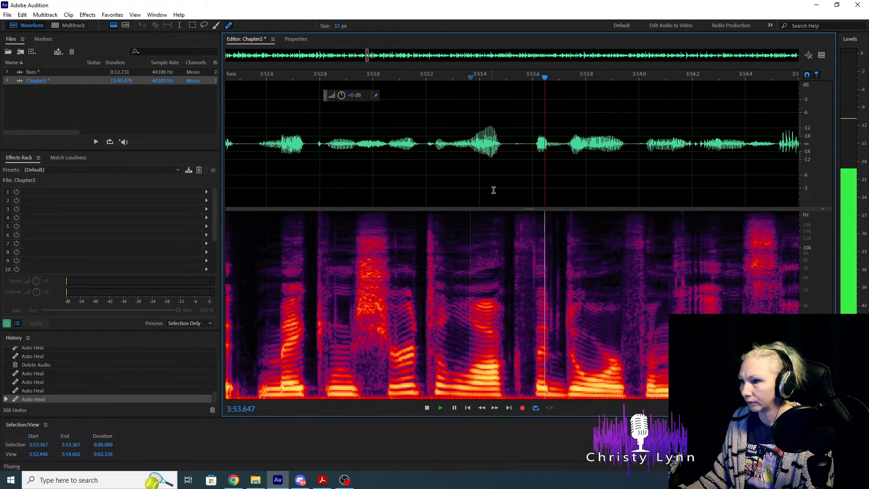
key(space)
click(533, 246)
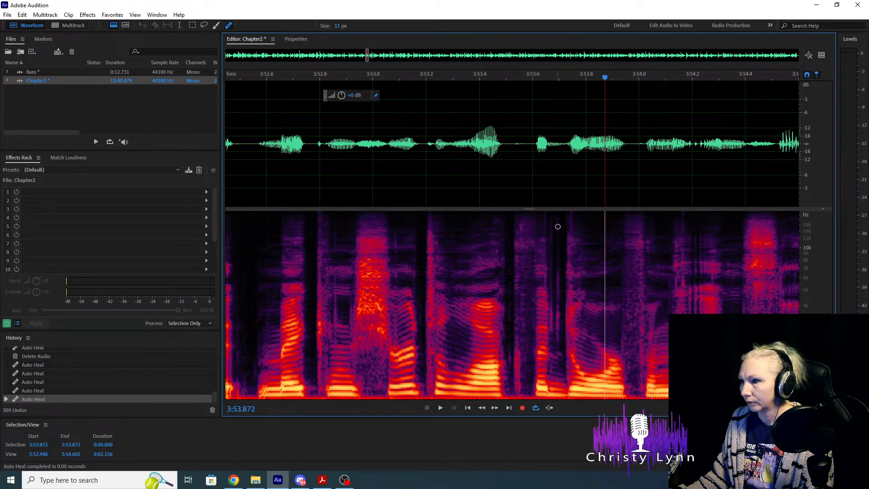
Heal the clicks at about 3:53.7 and replay the sentence from 3:52.901 through to about 3:58.4.
drag(557, 226, 556, 375)
drag(550, 237, 556, 360)
drag(552, 289, 553, 357)
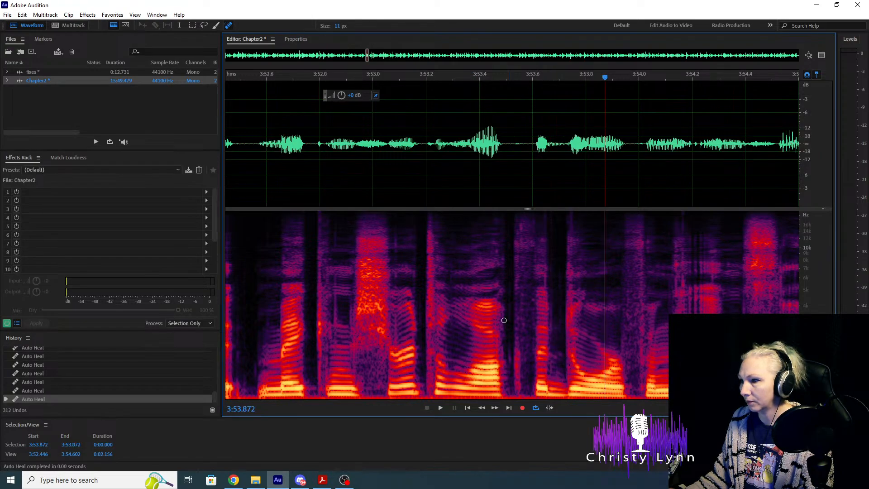
click(347, 173)
key(space)
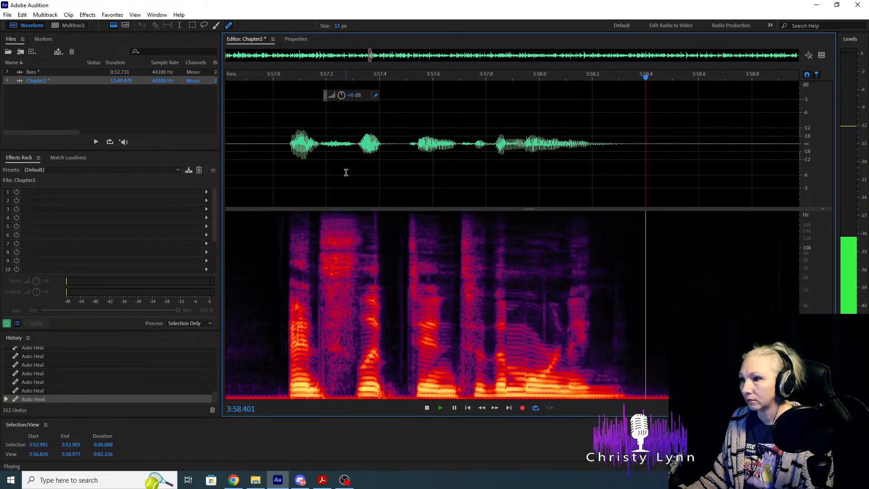
key(space)
Replay the words before the pause and shorten it by deleting the silence from 3:56.908 to 3:57.055.
scroll(530, 194, left, 5)
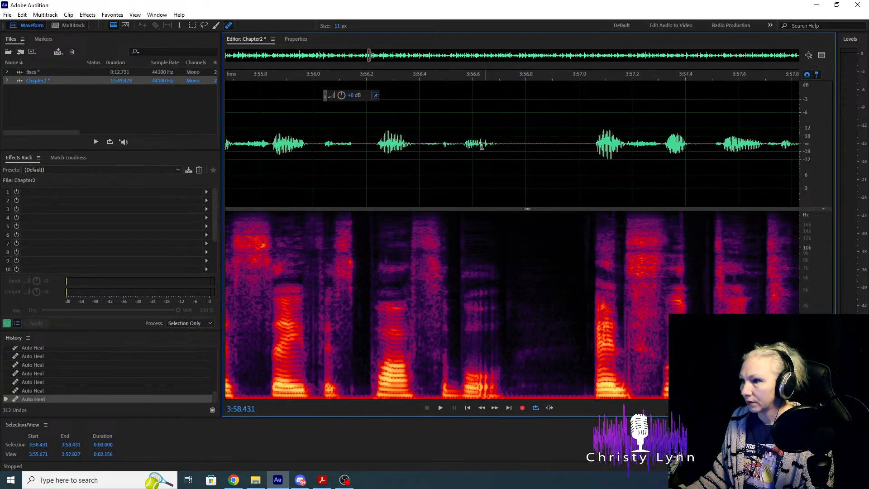
key(space)
key(space)
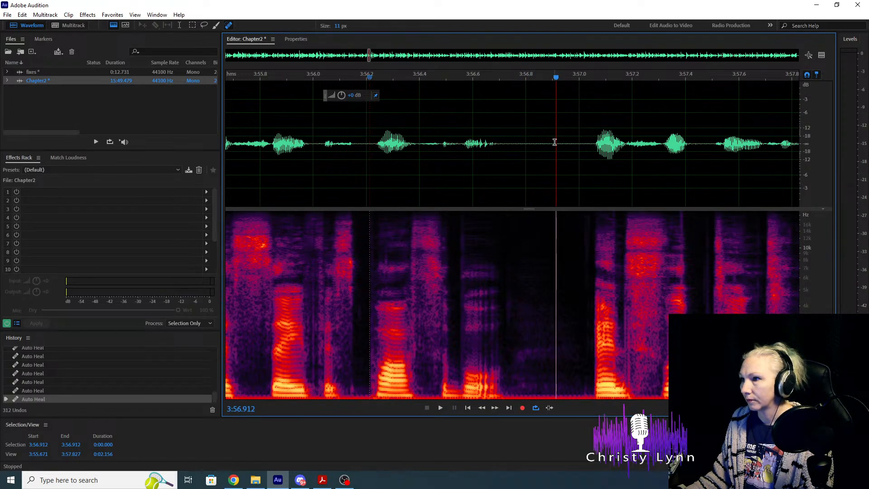
drag(554, 142, 591, 151)
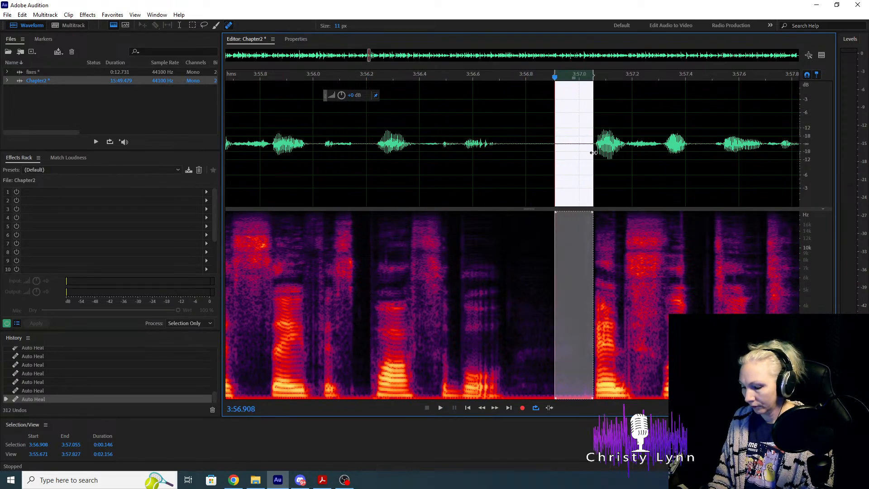
key(Delete)
Play from 3:55.962 into the following sentence and heal the clicks at about 4:04.9 and 4:05.1.
click(302, 140)
key(space)
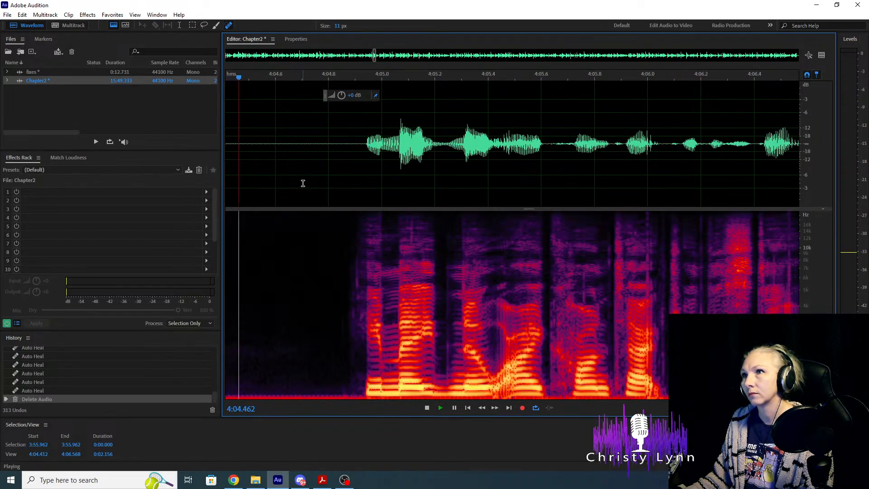
key(space)
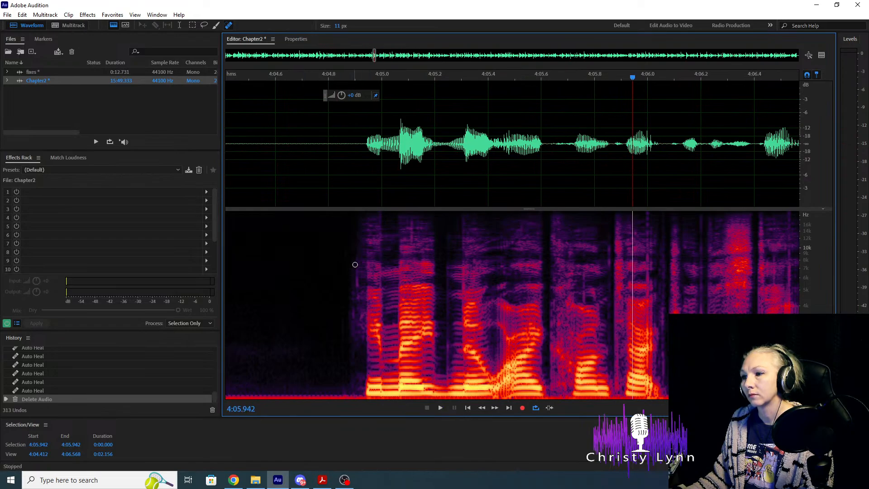
drag(357, 256, 355, 396)
click(301, 148)
key(space)
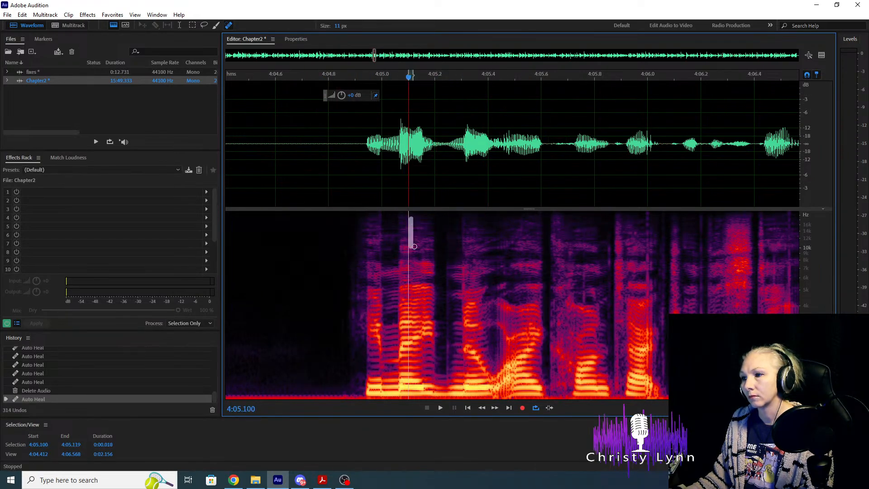
drag(414, 246, 414, 247)
Replay the sentence opening from 4:04.676 and heal the click at about 4:06.5.
key(space)
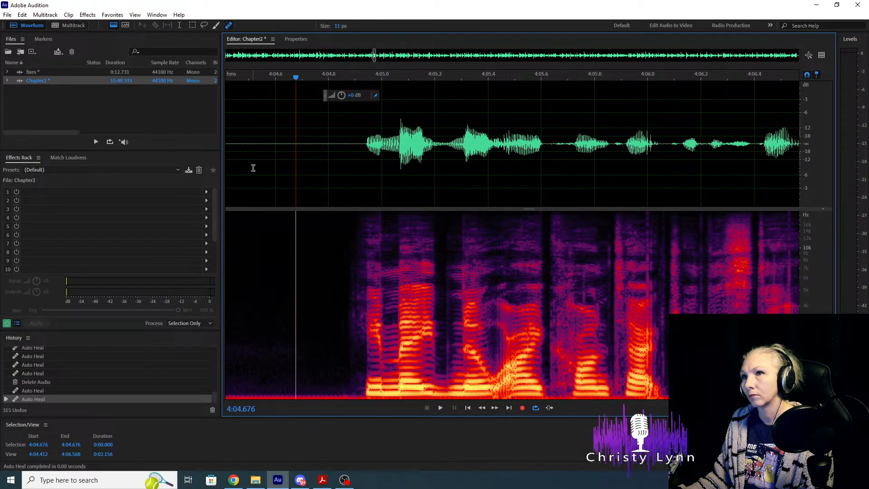
key(space)
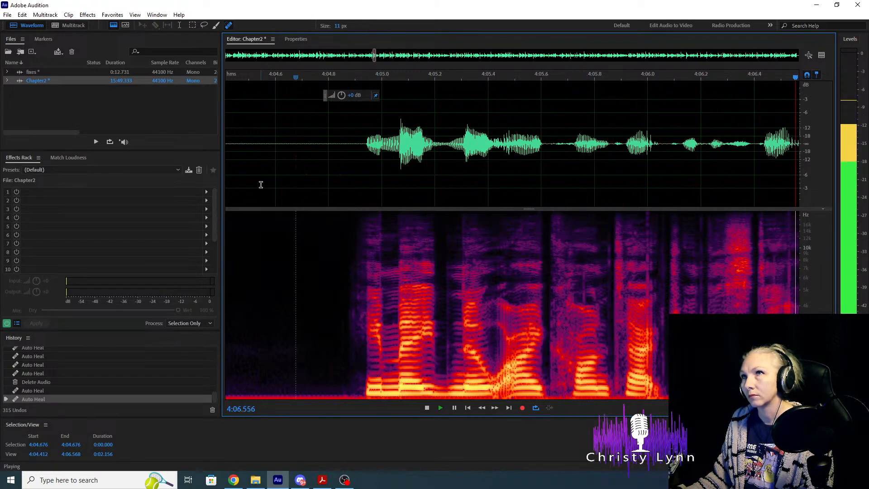
key(space)
scroll(404, 302, up, 3)
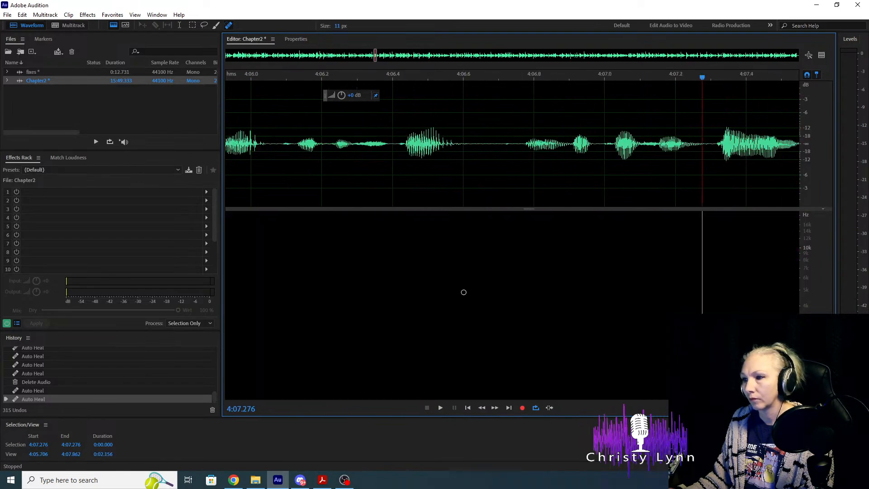
drag(433, 216, 433, 374)
Play on from 4:06.250 to about 4:09.3 and heal the click at about 4:08.65.
click(299, 178)
key(space)
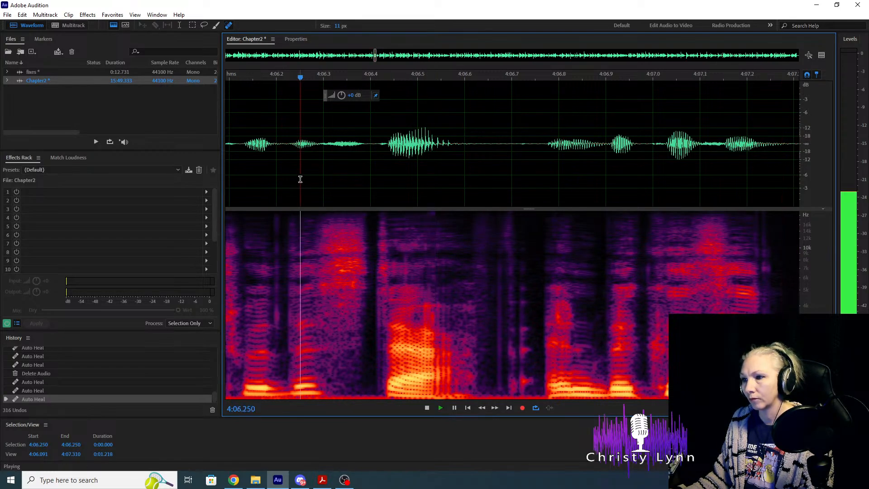
scroll(347, 231, down, 3)
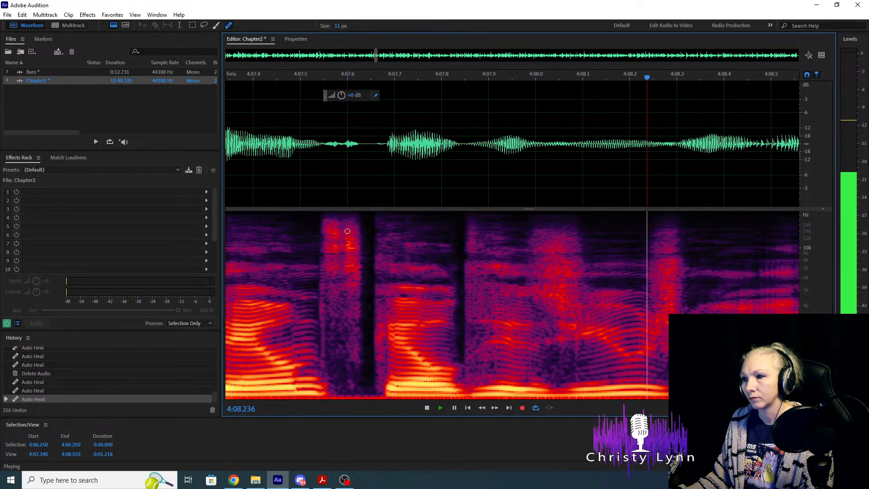
key(space)
scroll(507, 276, up, 2)
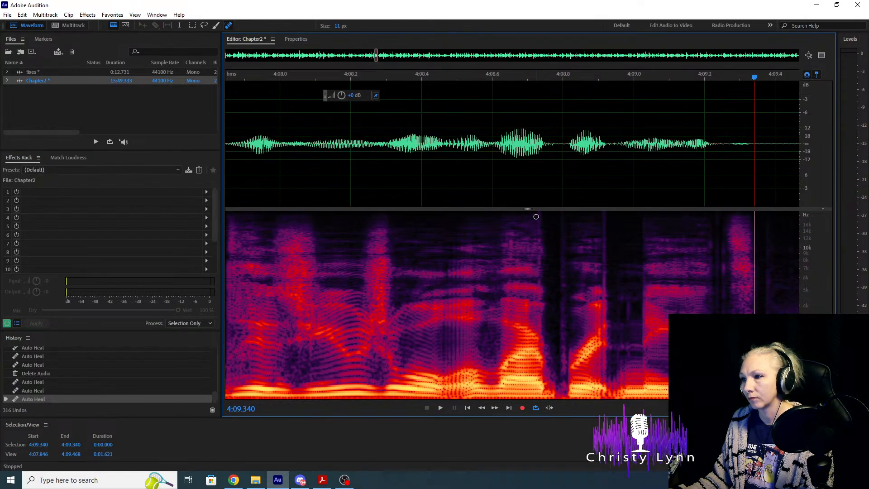
drag(511, 212, 511, 374)
Replay the words from 4:08.239 and from 4:08.142, healing the clicks at about 4:08.7 and 4:09.9.
click(364, 196)
key(space)
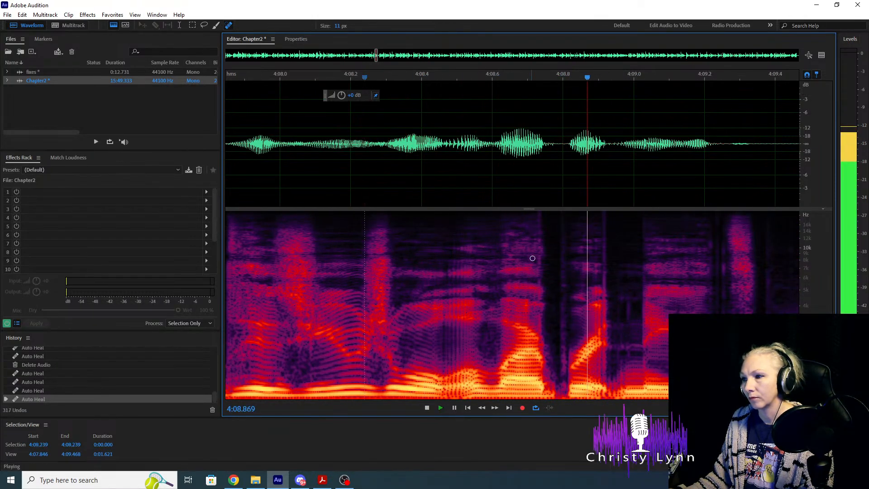
key(space)
drag(536, 214, 539, 350)
click(330, 167)
key(space)
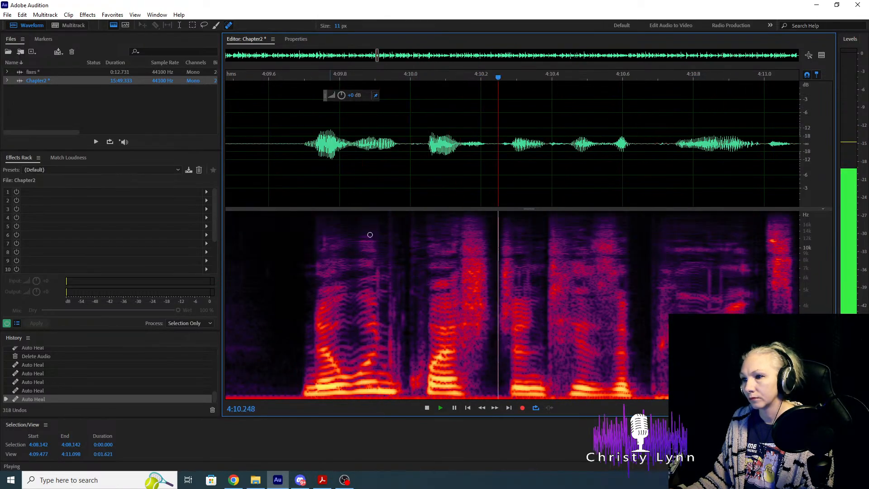
key(space)
drag(378, 211, 379, 379)
Play the phrase from 4:09.499 to about 4:11.4 and heal the click at about 4:10.85.
click(233, 167)
key(space)
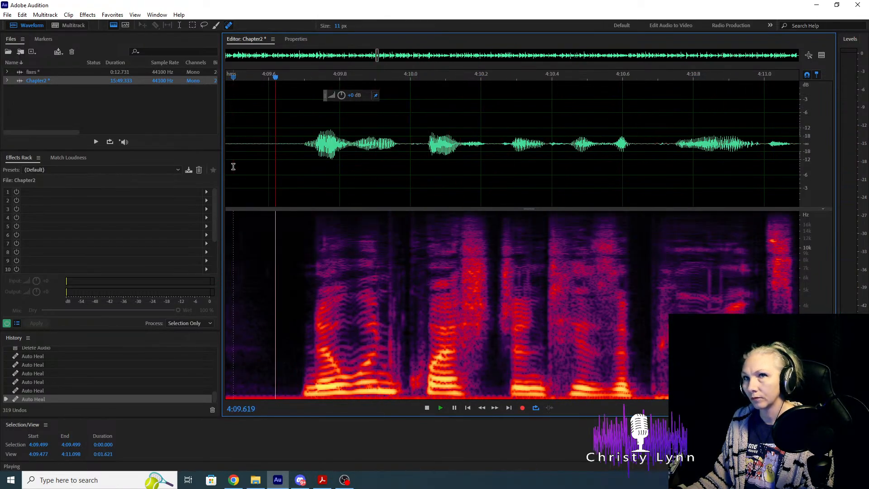
key(space)
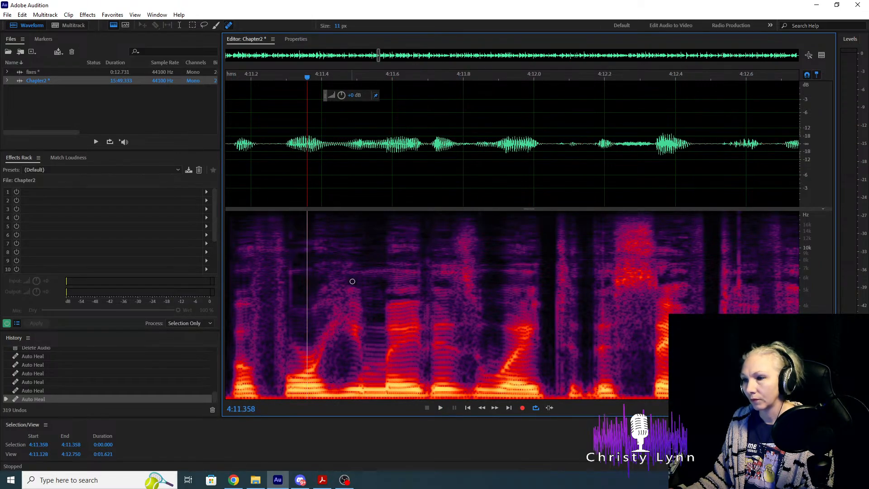
scroll(381, 309, down, 3)
scroll(339, 301, up, 4)
click(351, 269)
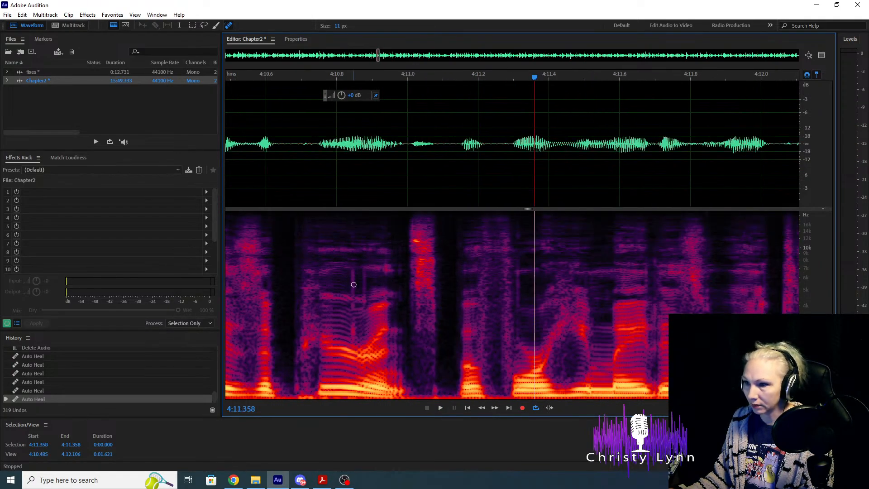
scroll(352, 270, down, 2)
drag(356, 348, 356, 348)
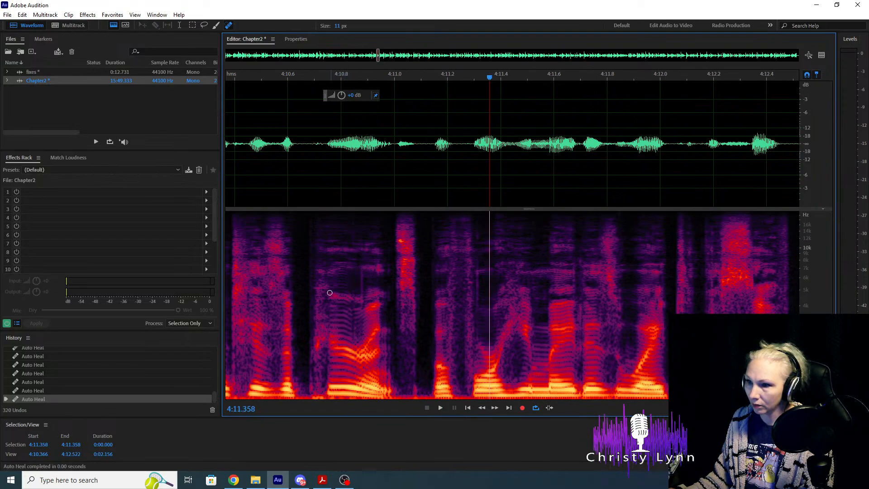
Replay the phrase from 4:10.521 to its end and heal the click at about 4:12.6.
click(267, 157)
key(space)
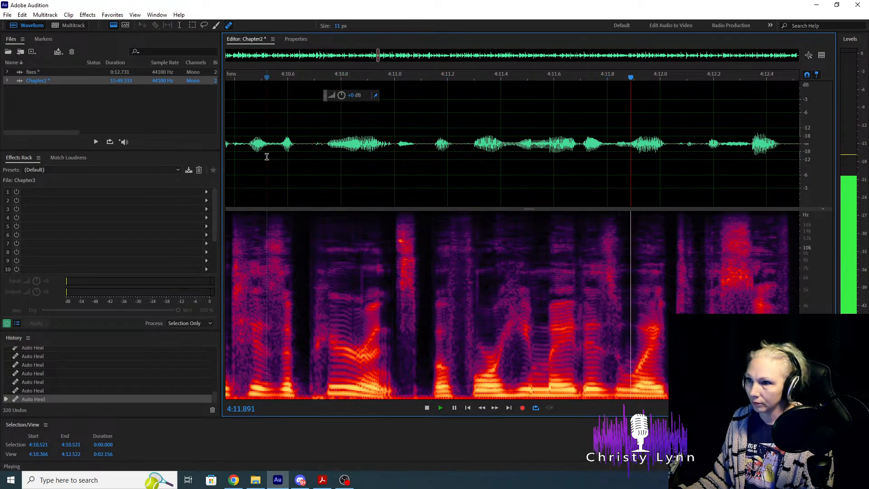
key(space)
scroll(572, 230, down, 2)
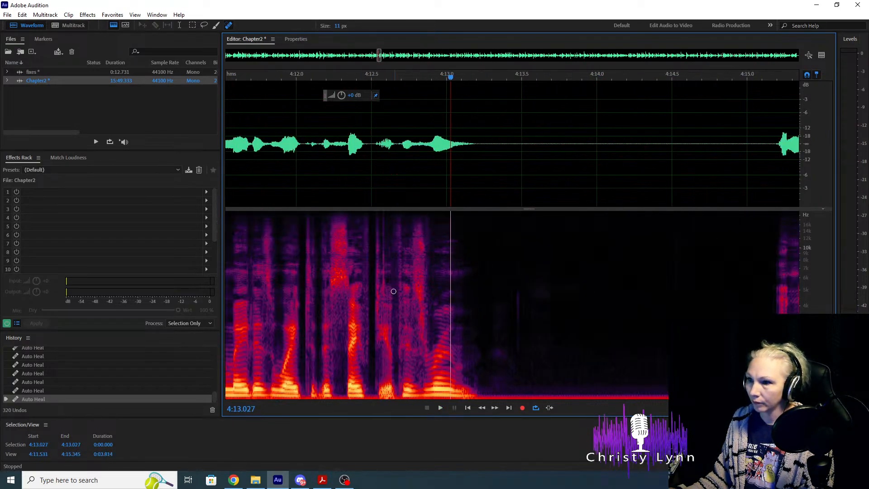
scroll(384, 239, up, 3)
drag(381, 215, 381, 318)
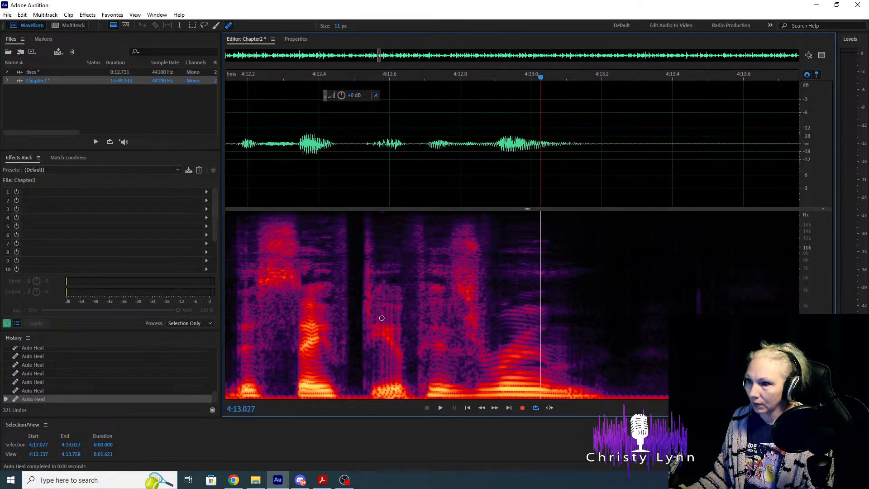
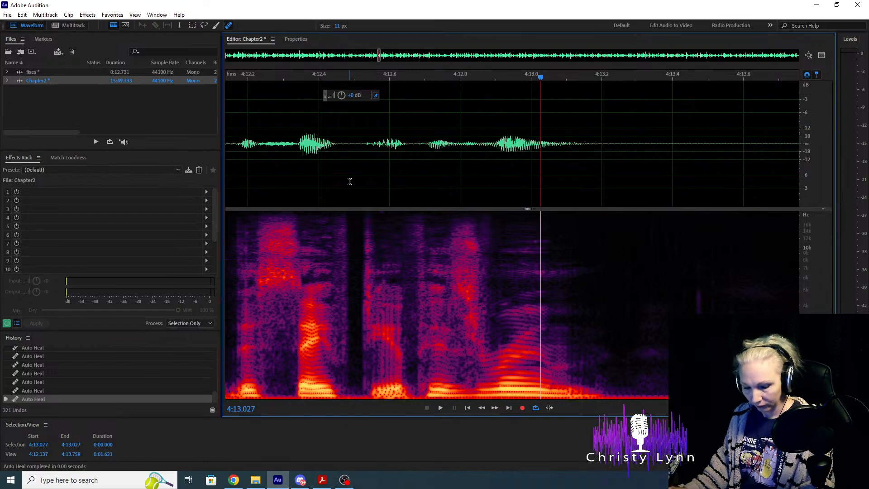
Play the pause after 4:13.027, then listen again to the phrase beginning at about 4:09.5 for remaining clicks.
key(space)
key(space)
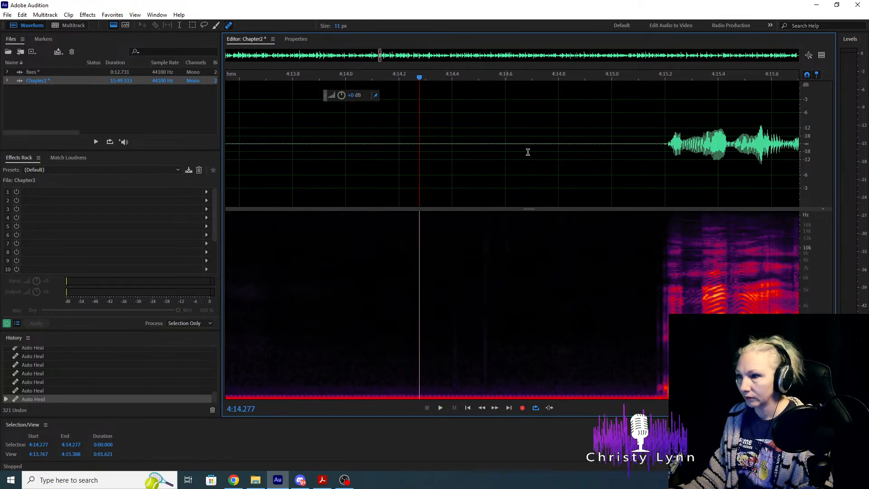
scroll(527, 152, down, 5)
click(419, 147)
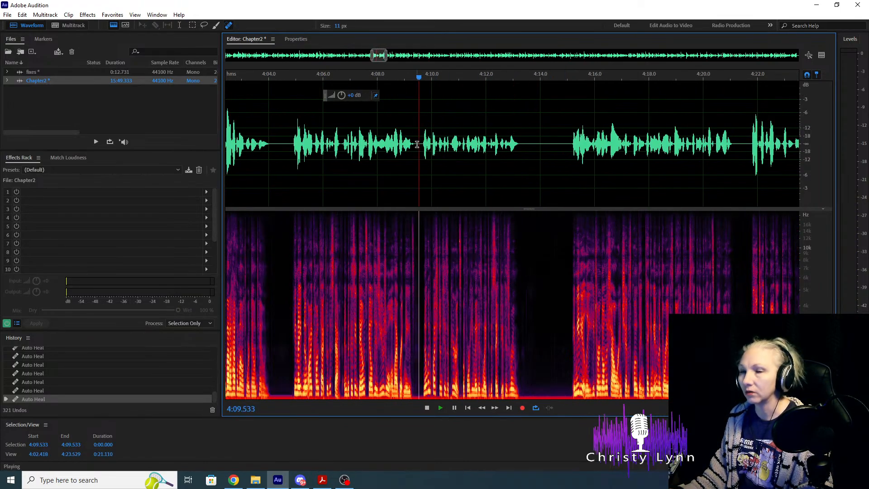
key(space)
key(space)
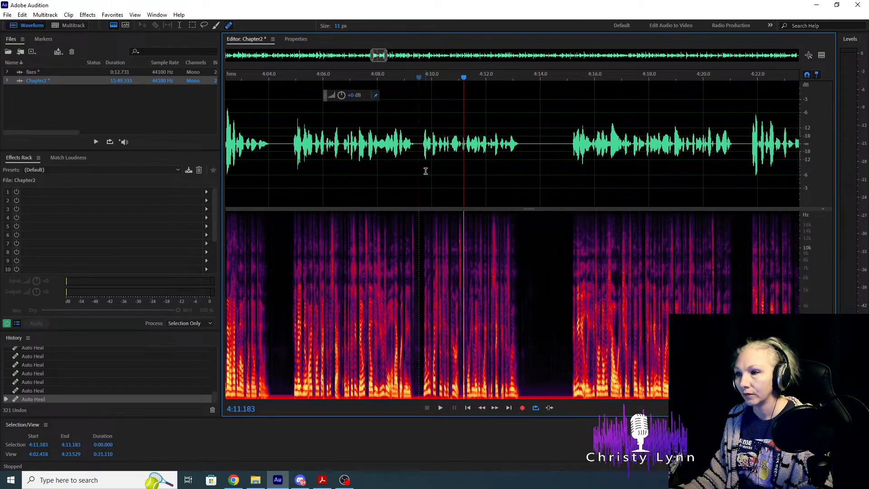
click(420, 141)
key(space)
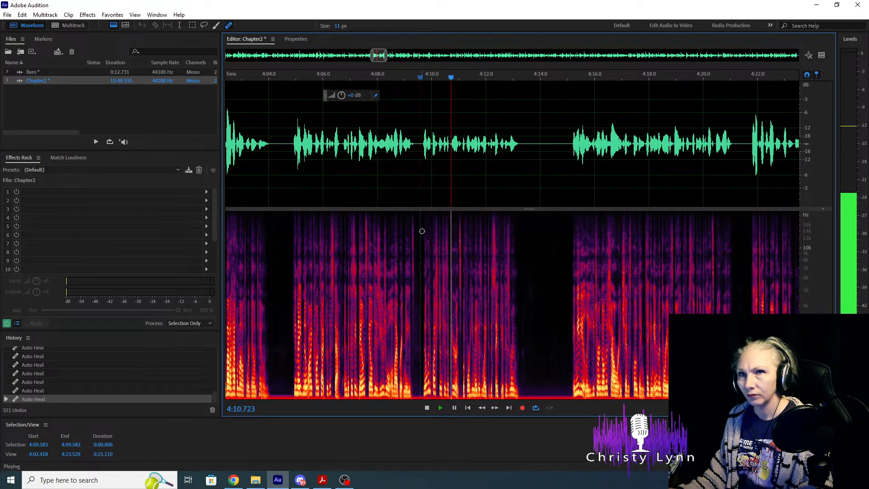
key(space)
Replay the words from about 4:10.4 and heal the remaining clicks at about 4:10.88 and 4:10.94.
scroll(430, 190, up, 5)
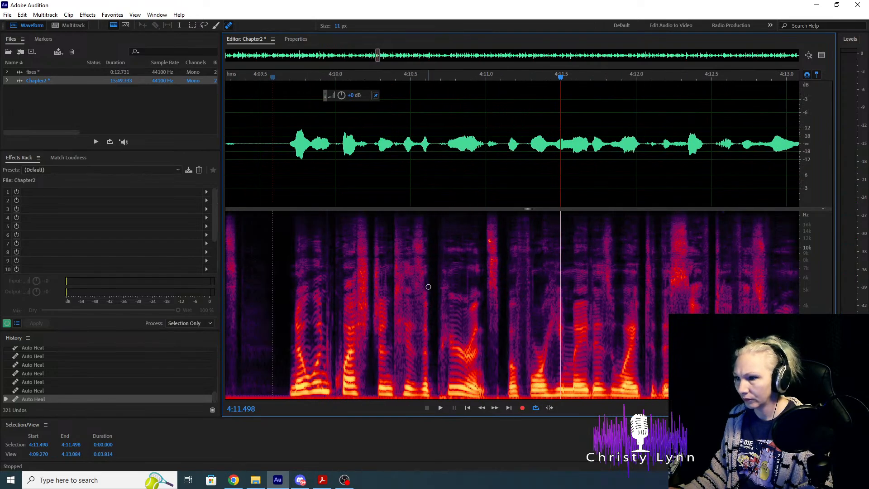
click(402, 173)
key(space)
key(space)
scroll(450, 297, up, 3)
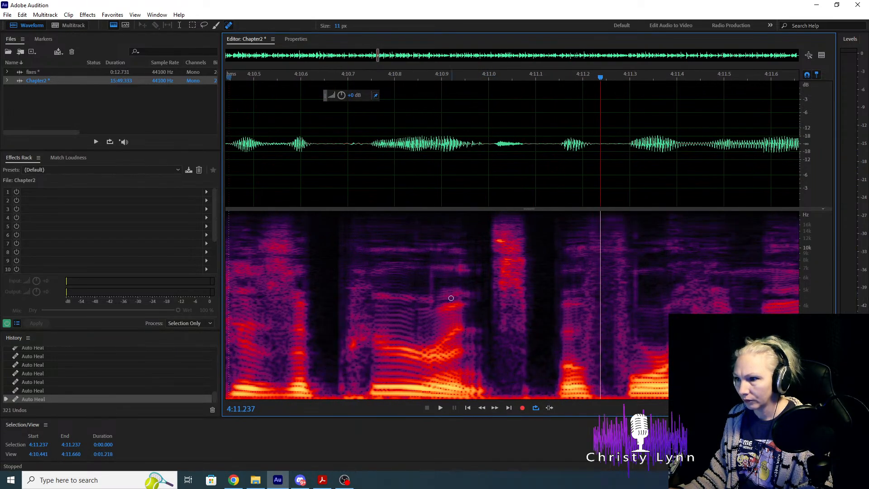
click(430, 267)
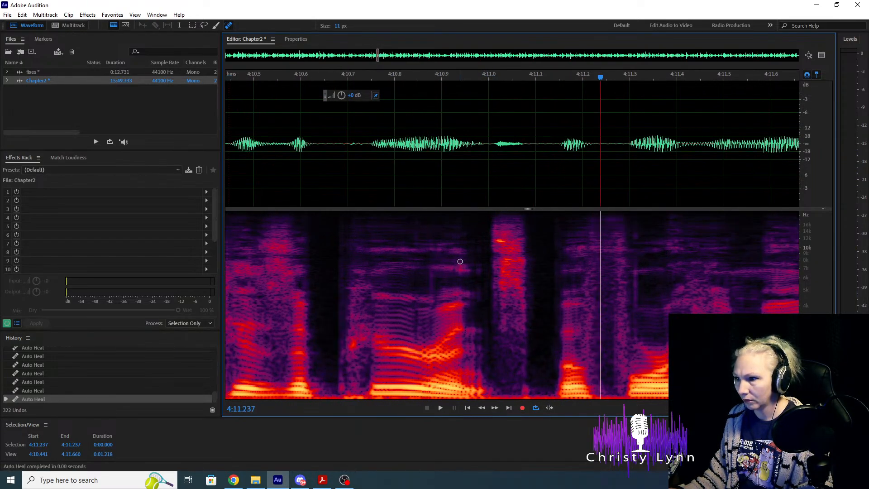
click(460, 261)
Replay the words from 4:10.434 and from 4:10.968, and heal the click at about 4:11.3.
scroll(376, 176, down, 2)
click(362, 163)
key(space)
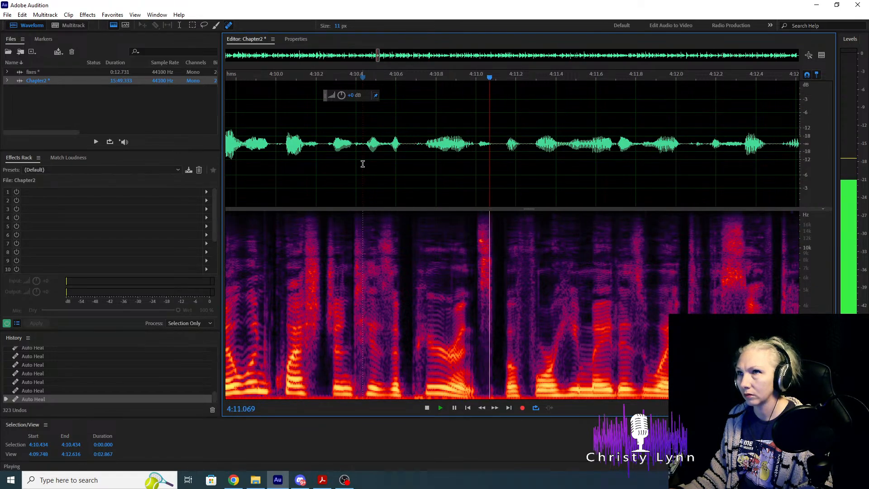
click(469, 174)
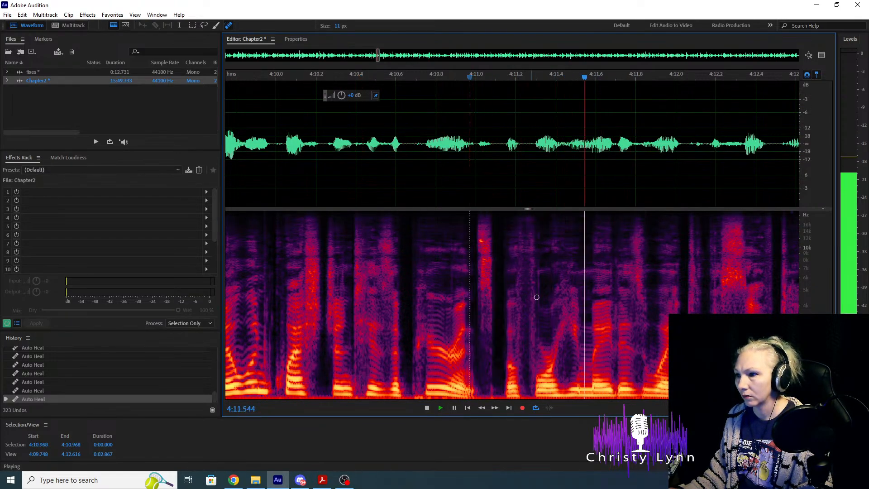
key(space)
scroll(527, 260, up, 2)
drag(534, 230, 537, 387)
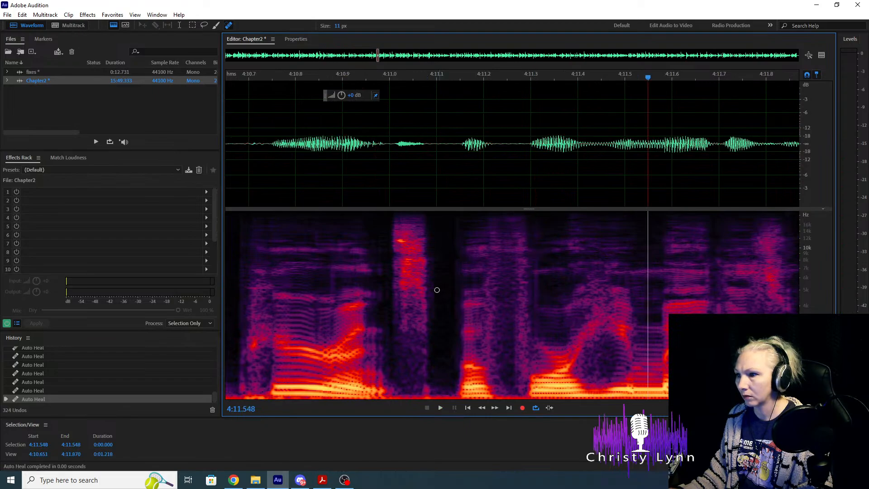
Replay the phrase from 4:10.683 into the pause after 4:13.
scroll(440, 149, down, 1)
click(327, 148)
key(space)
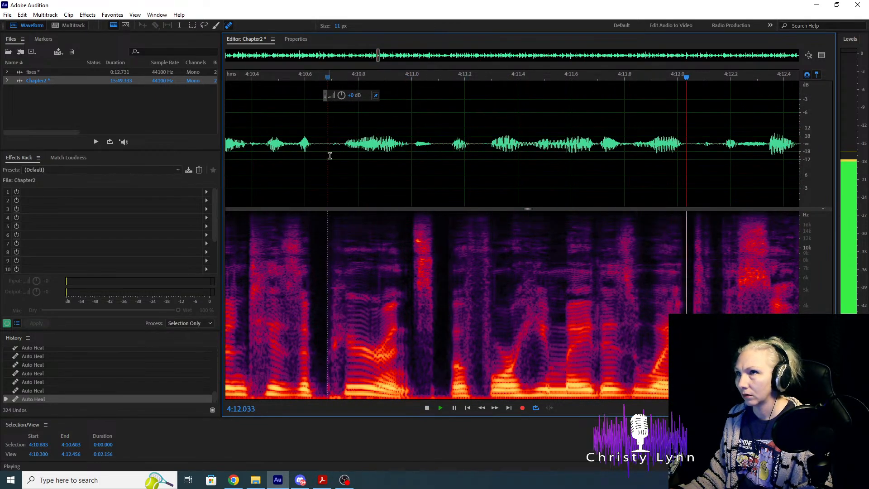
key(space)
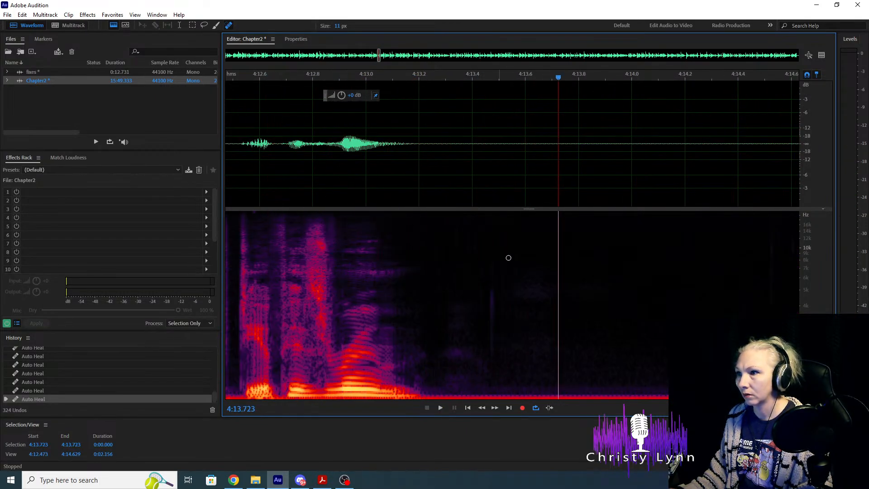
Listen to the start of the next sentence from 4:15.163, then to the end of the previous phrase from 4:12.058.
scroll(539, 246, down, 2)
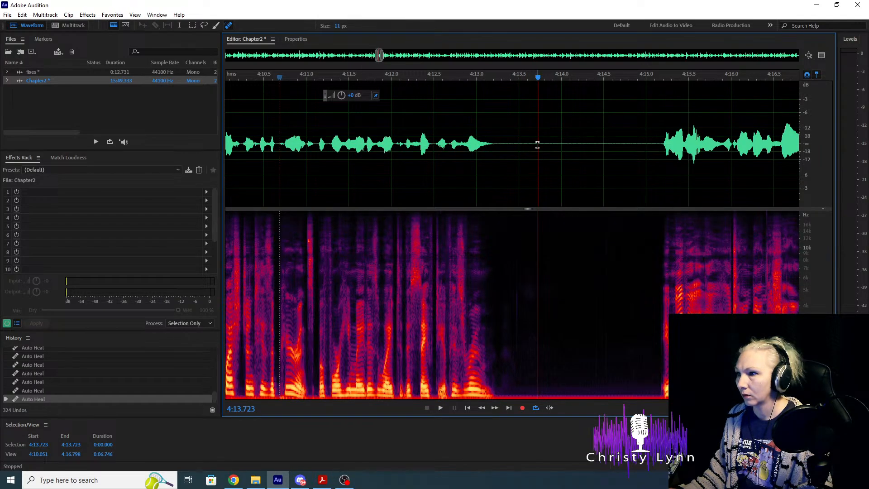
click(659, 147)
key(space)
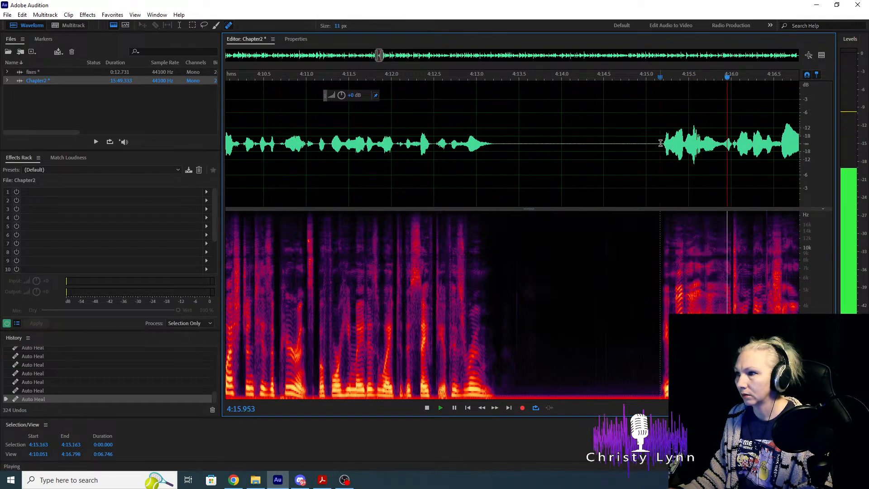
key(space)
click(396, 146)
key(space)
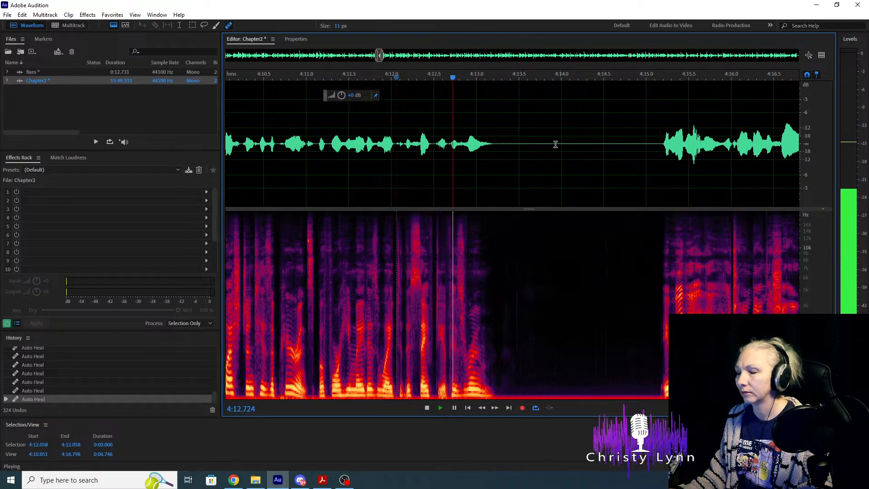
key(space)
Try shortening the pause between the sentences by deleting 4:13.500 to 4:15.179, and play the transition from 4:11.654.
drag(521, 143, 661, 149)
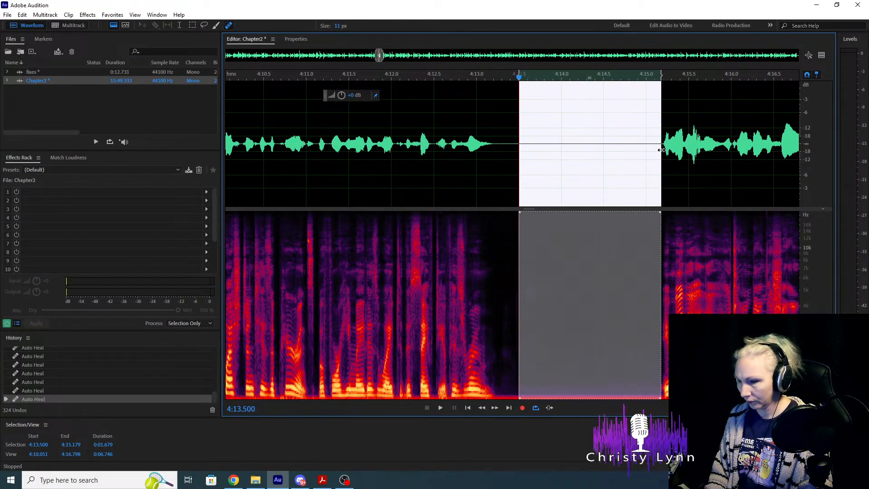
key(Delete)
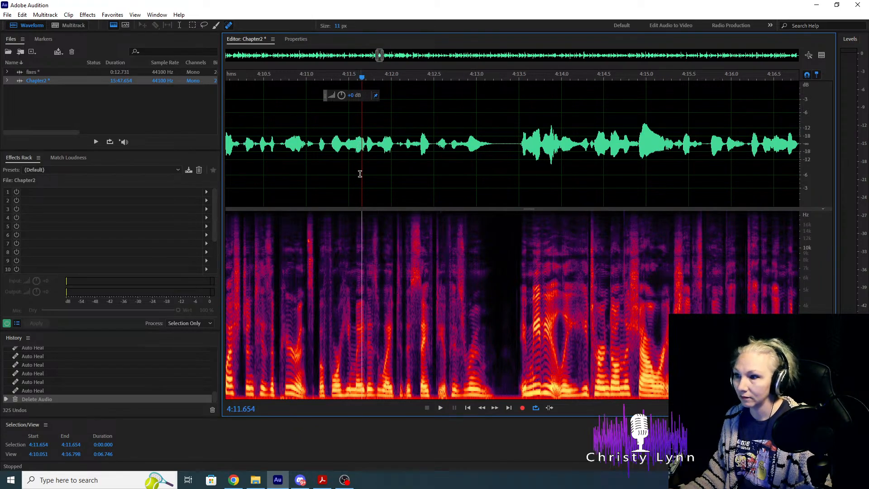
scroll(320, 249, down, 3)
scroll(366, 248, up, 3)
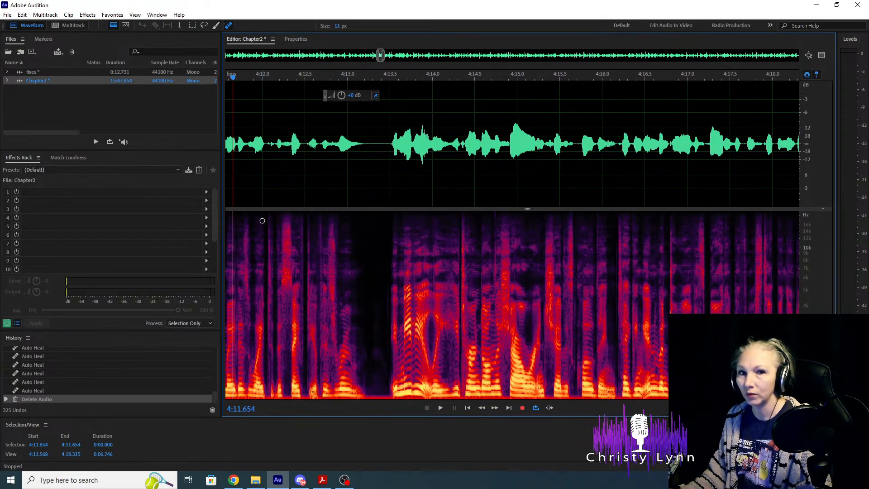
key(space)
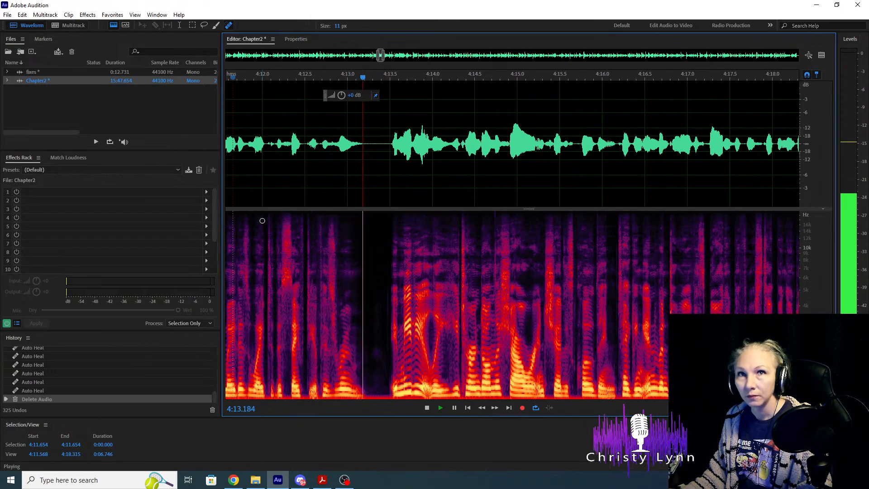
key(space)
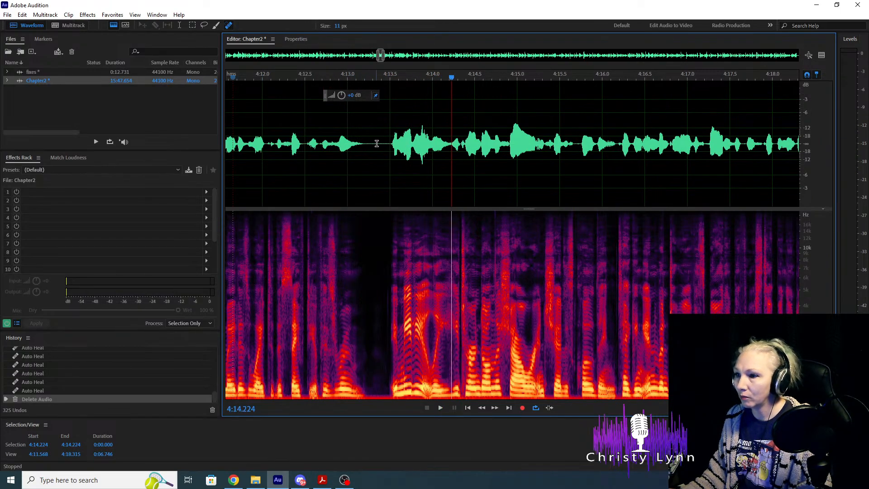
Undo the last pause deletion and delete only the silence from 4:13.789 to 4:15.179.
drag(377, 143, 386, 148)
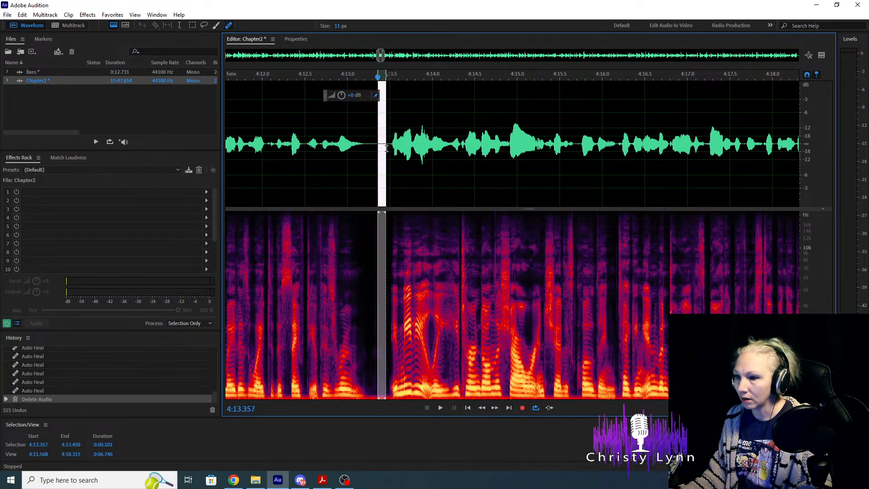
click(342, 148)
key(ctrl+z)
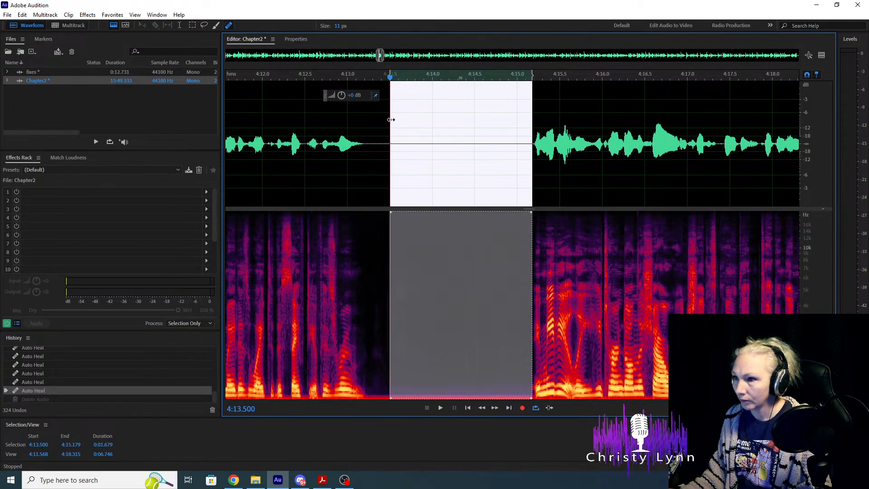
drag(390, 120, 415, 125)
key(Delete)
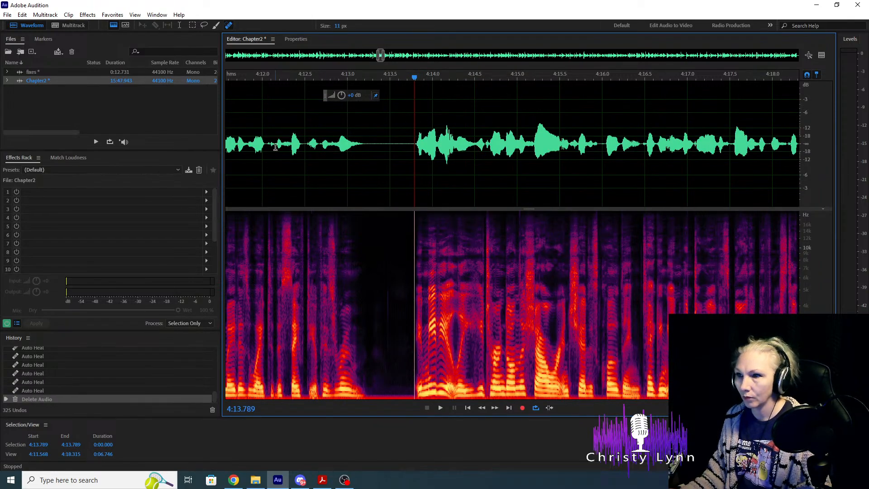
Play the shortened pause from 4:11.717 into the next sentence and heal the click at about 4:15.02.
key(space)
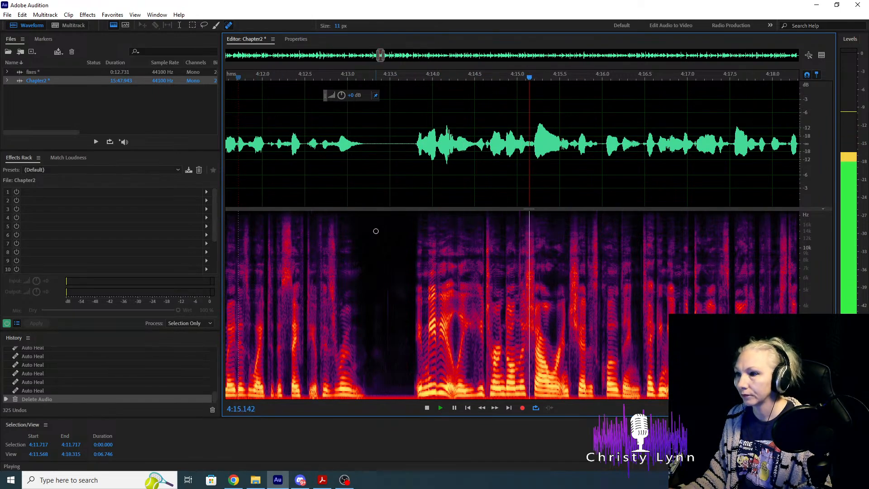
key(space)
scroll(514, 349, up, 4)
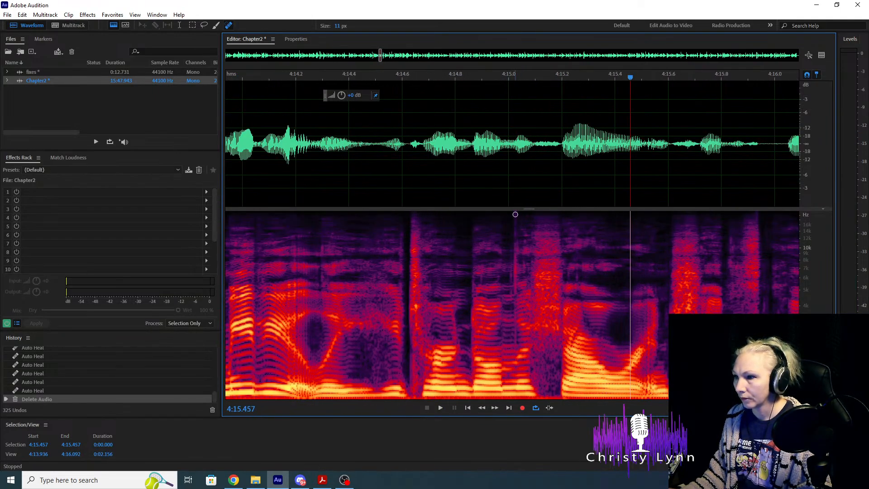
drag(515, 214, 515, 385)
Replay the sentence from 4:14.000, then listen again to the words from 4:16.458 for clicks.
click(243, 165)
key(space)
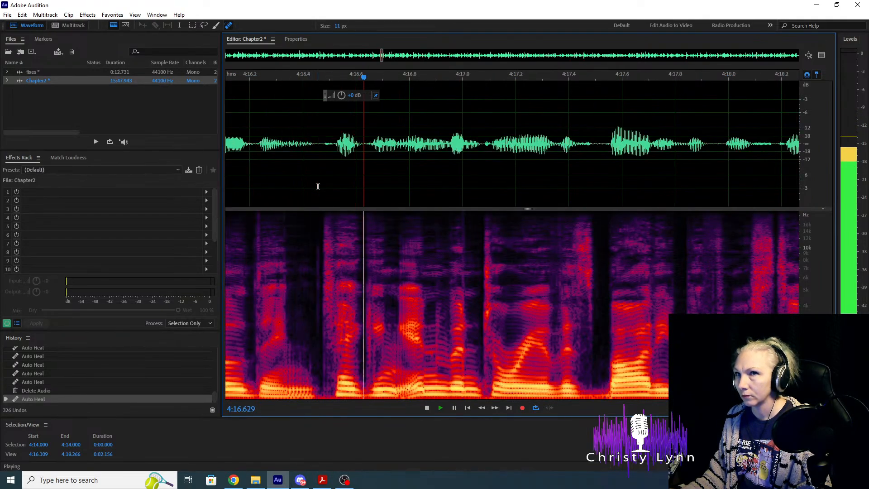
key(space)
click(318, 167)
key(space)
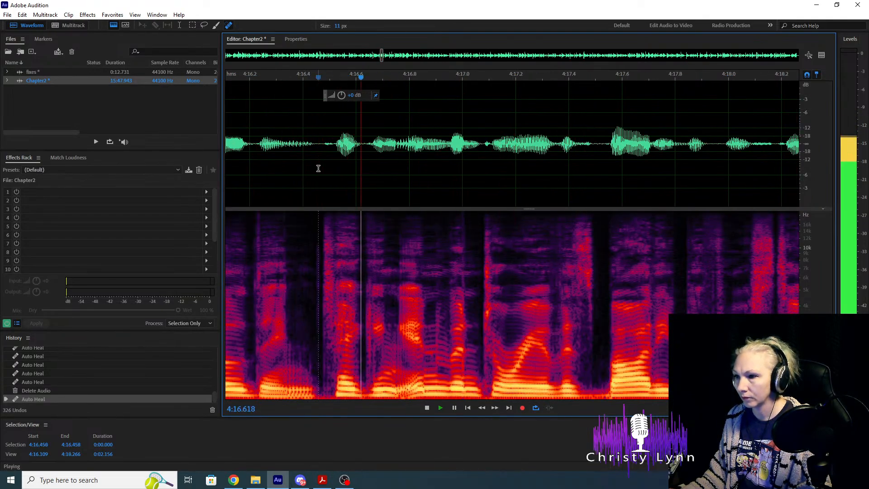
key(space)
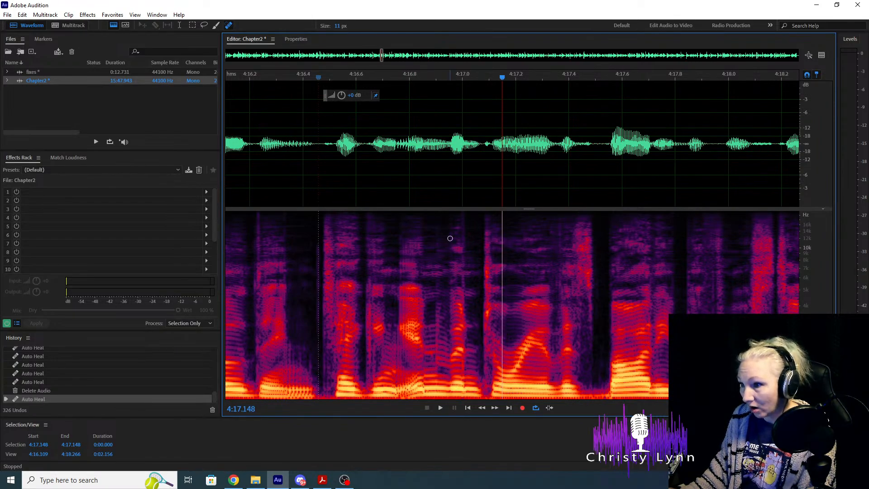
Replay the words from 4:16.613 and heal the click at about 4:16.89.
click(360, 179)
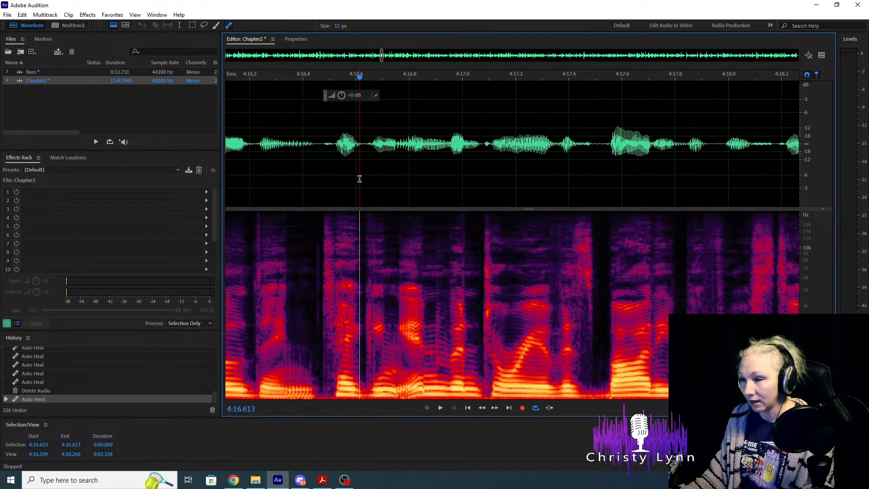
key(space)
key(space)
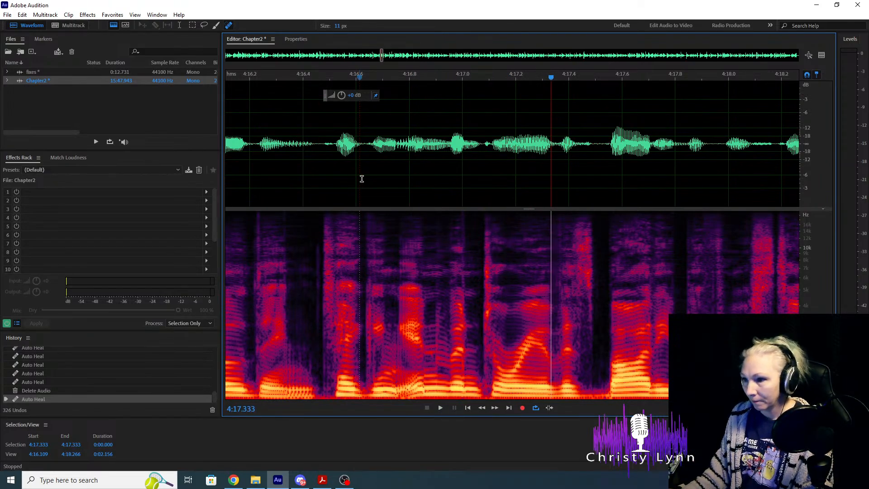
drag(434, 372, 433, 213)
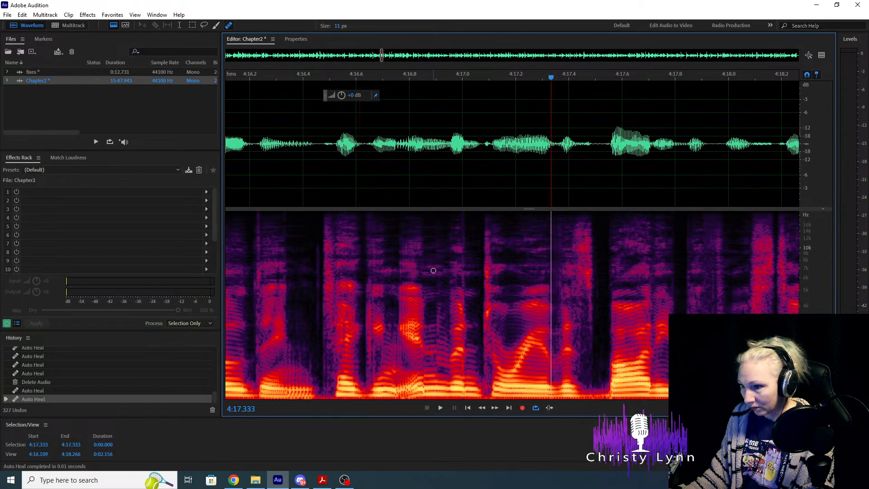
Replay the words from 4:16.109 and heal the remaining click at about 4:16.91.
key(space)
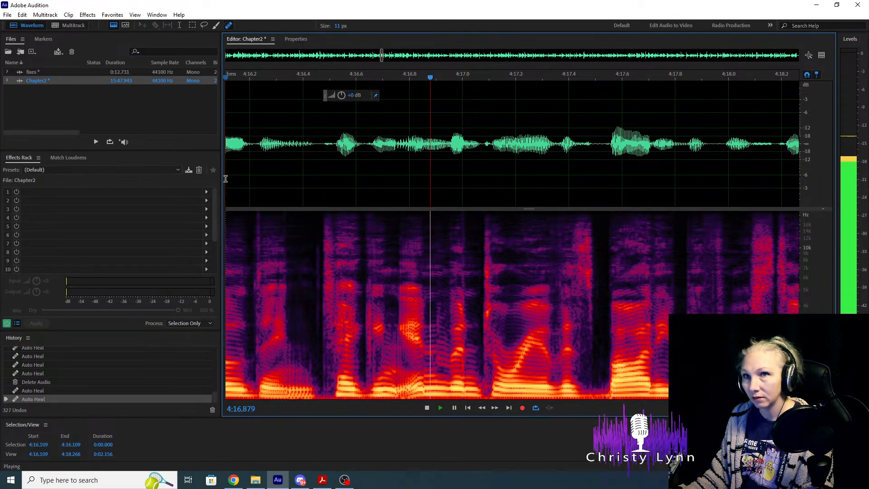
key(space)
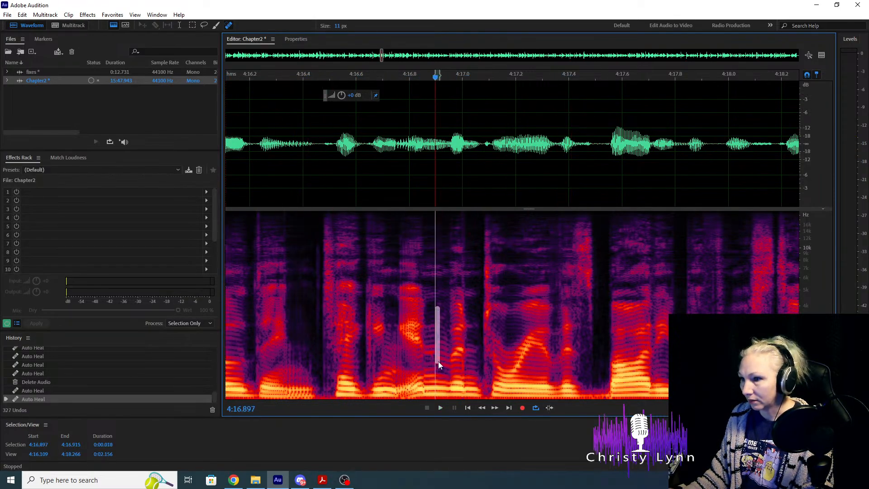
drag(438, 364, 438, 366)
Replay the words from 4:16.200 and heal the click at about 4:17.0 across the spectrum.
key(space)
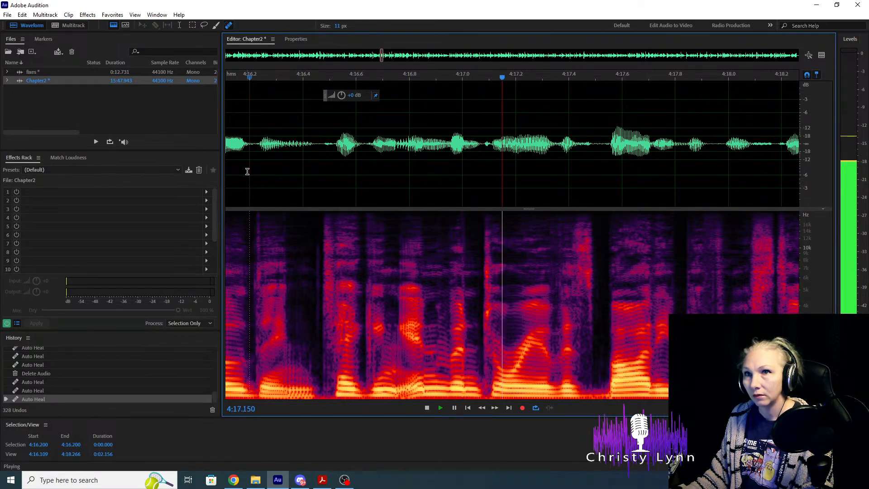
key(space)
key(space)
key(space)
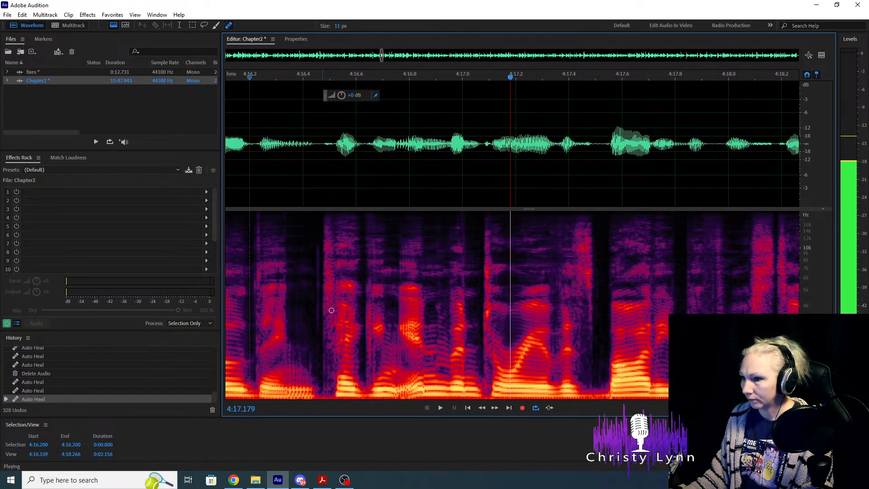
drag(463, 378, 462, 172)
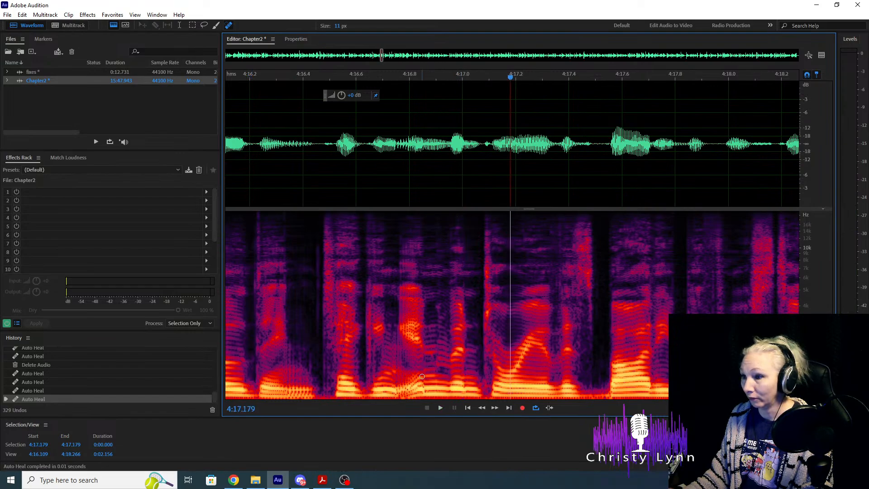
Play from 4:16.200 to the end of the sentence and heal the click at about 4:19.57.
click(250, 166)
key(space)
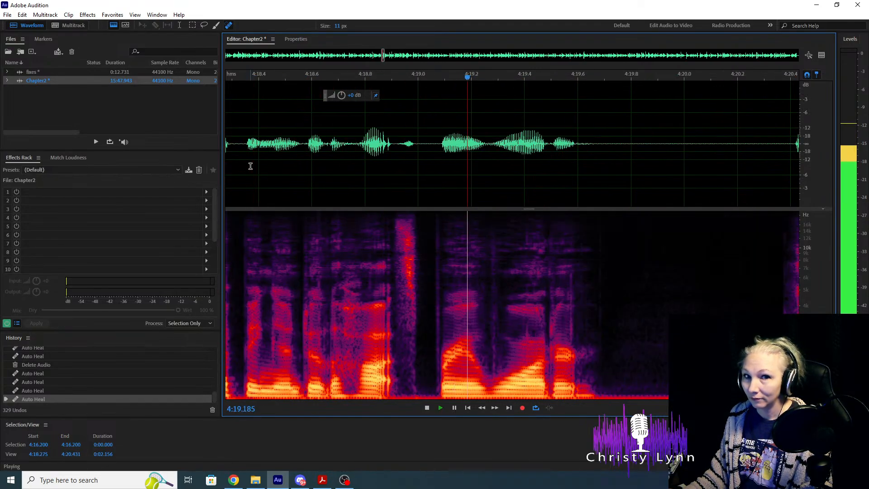
key(space)
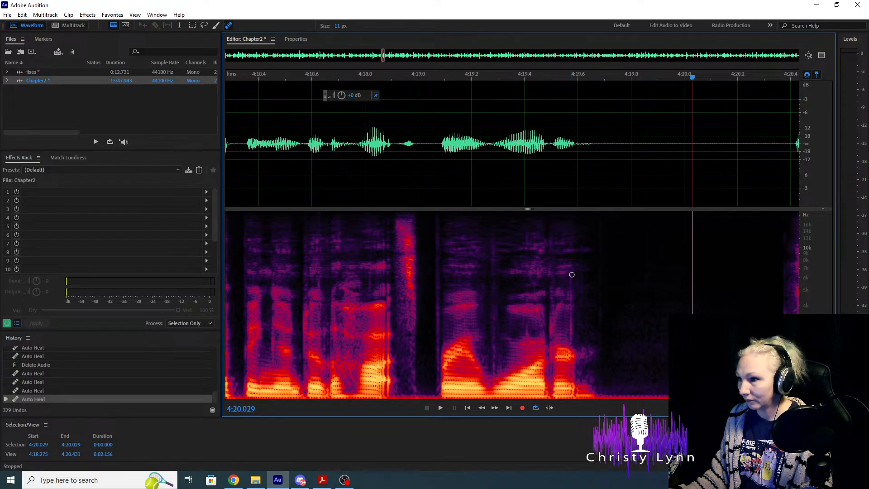
drag(571, 275, 569, 385)
Play from 4:18.800 through the following phrase to the pause after 4:22.6.
click(365, 173)
key(space)
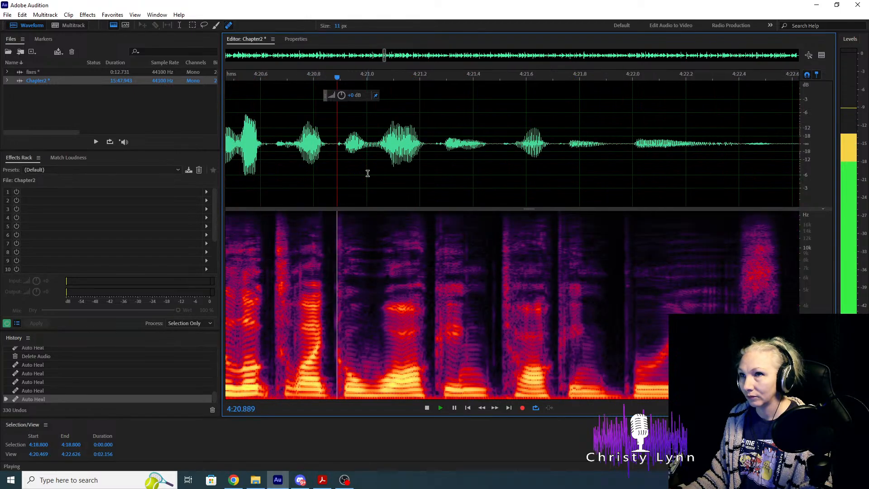
key(space)
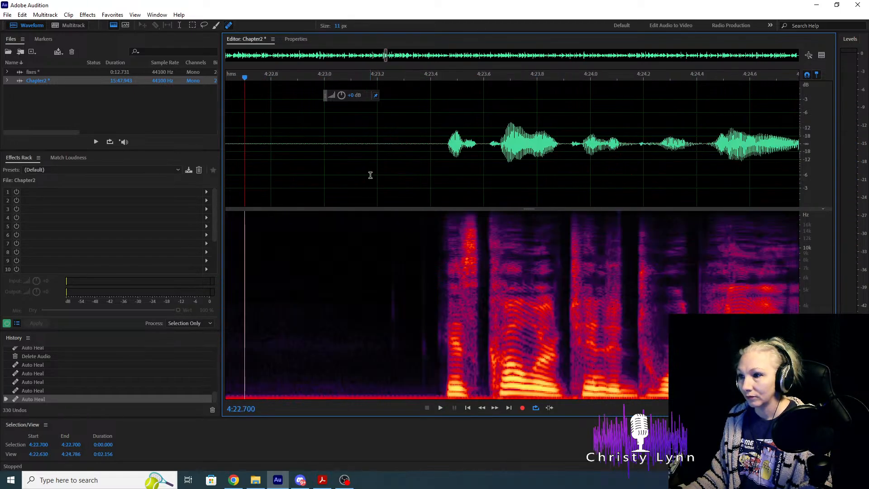
Replay the phrase beginning at 4:20.280 and heal the click at about 4:20.75.
scroll(615, 181, down, 3)
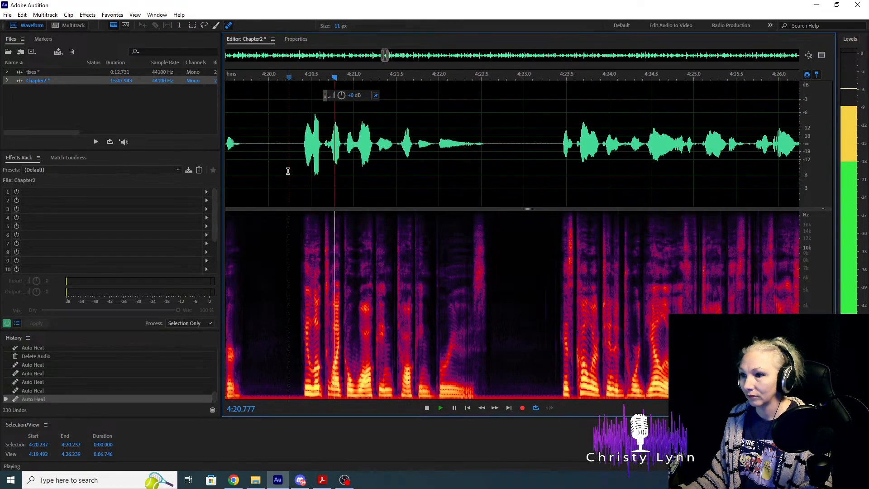
click(292, 149)
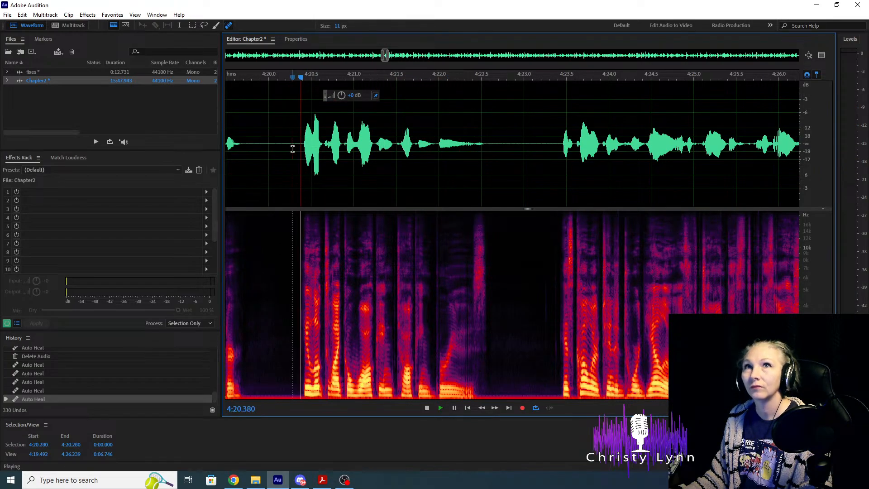
click(293, 148)
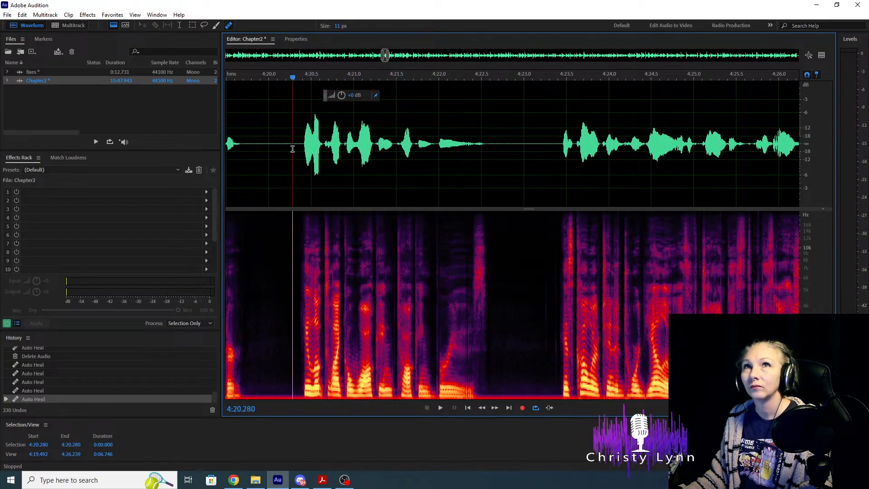
key(space)
scroll(324, 346, up, 5)
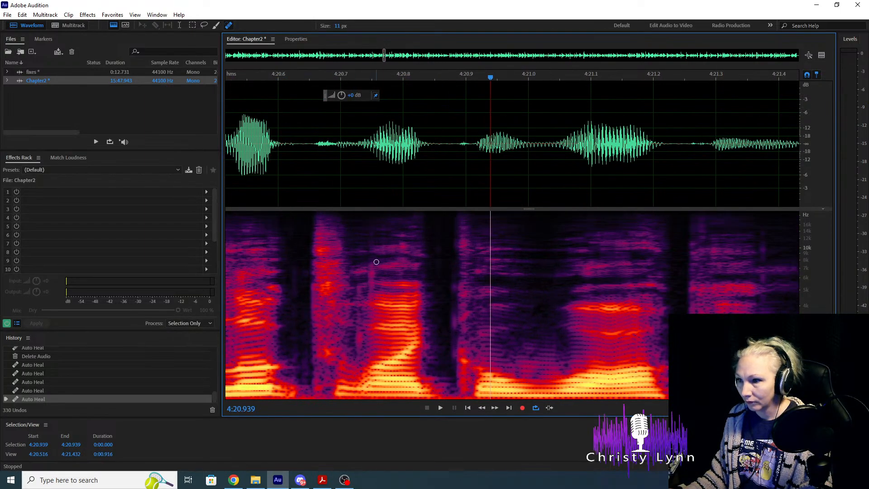
scroll(372, 265, down, 1)
drag(370, 213, 369, 380)
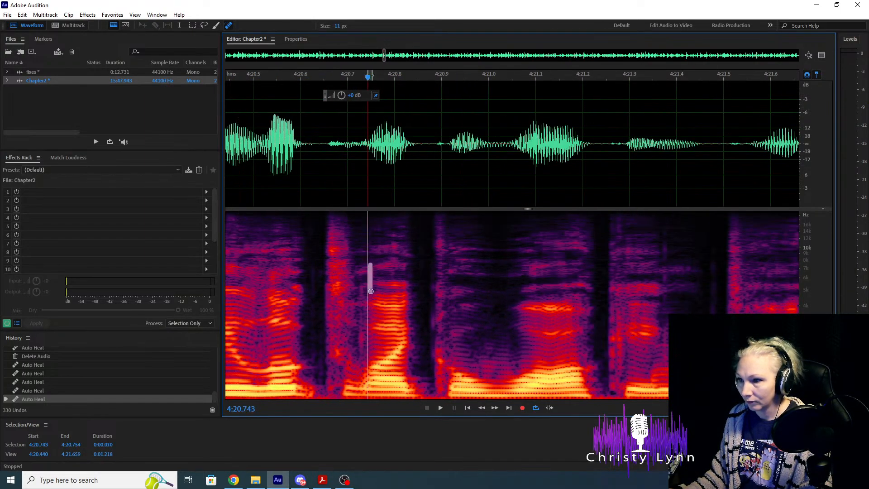
Heal the remaining click at about 4:20.73 and play from 4:20.346 through the next phrase to about 4:25.86.
click(361, 349)
scroll(360, 332, down, 3)
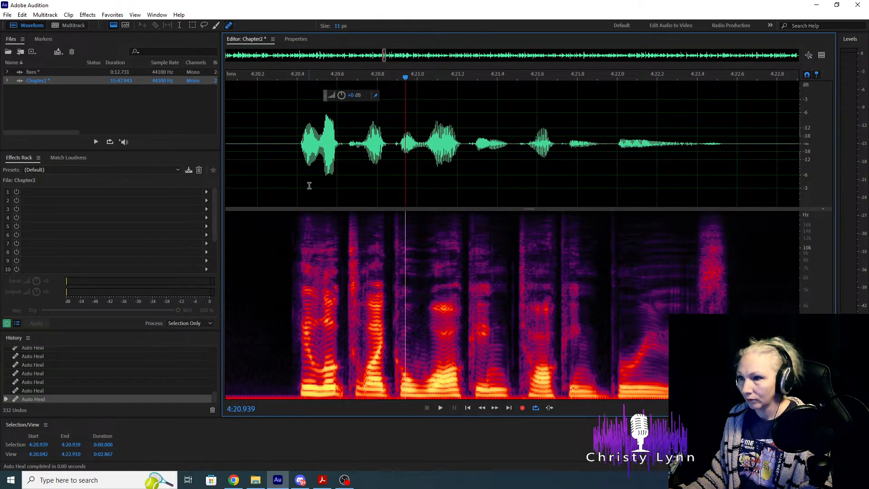
click(285, 152)
key(space)
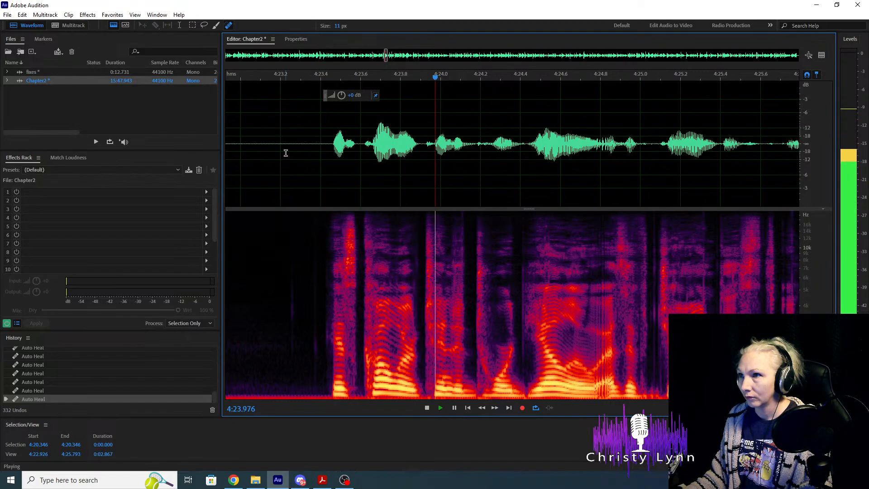
key(space)
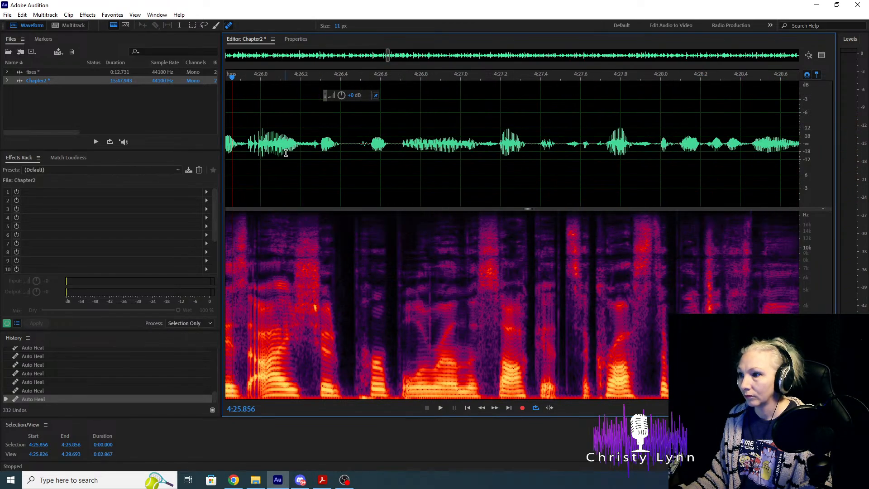
Replay the phrase from 4:24.130 and heal the click at about 4:25.32 across the spectrum.
scroll(565, 246, down, 1)
scroll(285, 196, down, 1)
click(276, 172)
key(space)
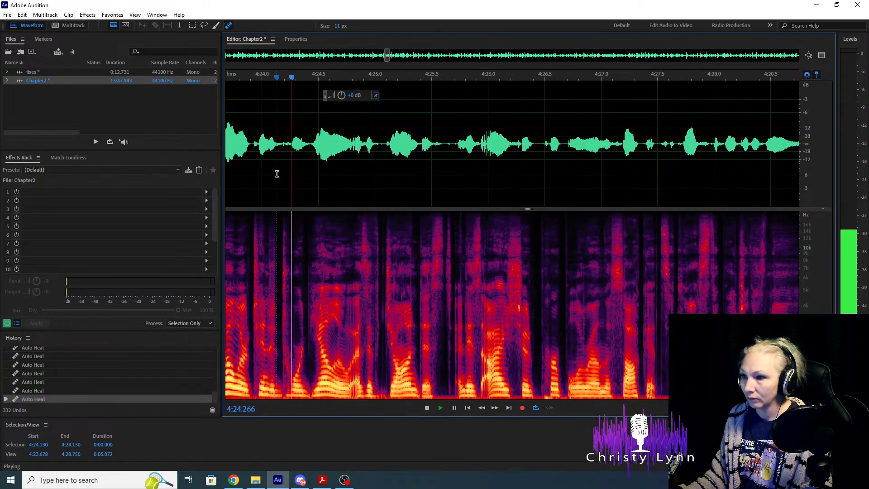
scroll(407, 289, up, 2)
key(space)
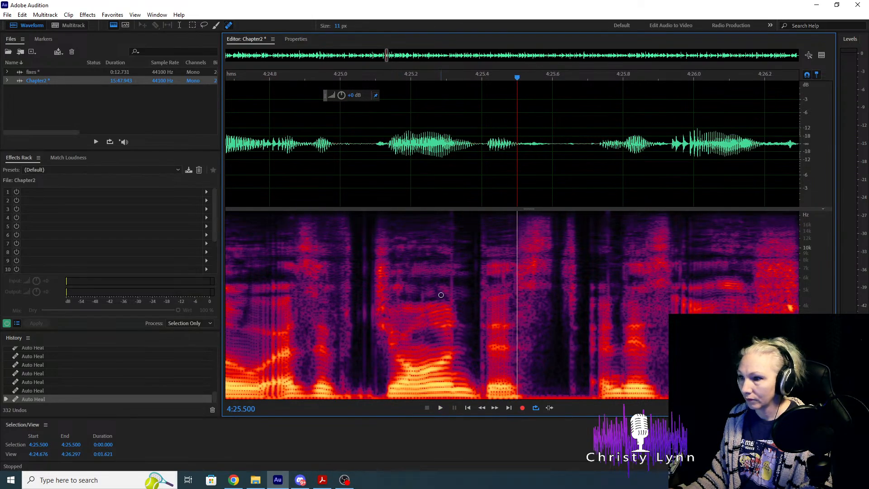
drag(452, 214, 453, 382)
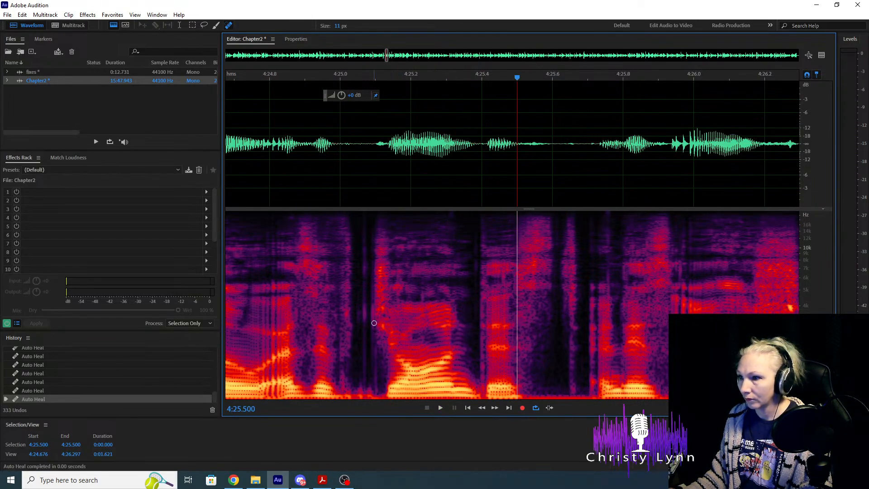
Play from 4:24.440 through the end of the sentence and the following pause to 4:30.900.
scroll(426, 295, down, 1)
click(260, 161)
key(space)
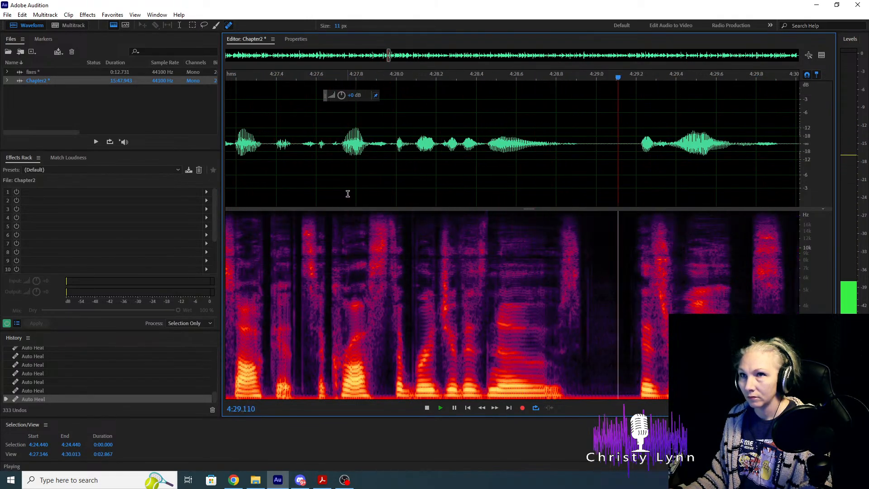
key(space)
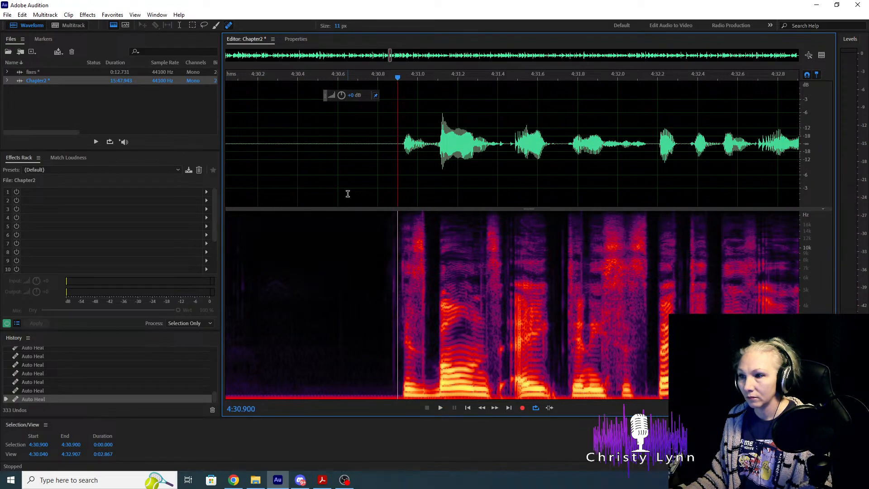
Shorten the pause before the next sentence by deleting the silence from 4:30.047 to 4:30.917.
scroll(450, 217, down, 2)
drag(361, 150, 493, 161)
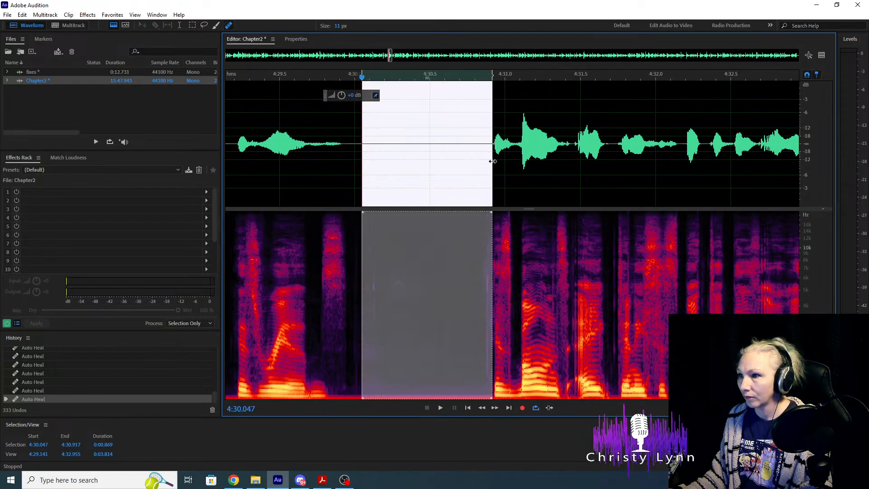
key(Delete)
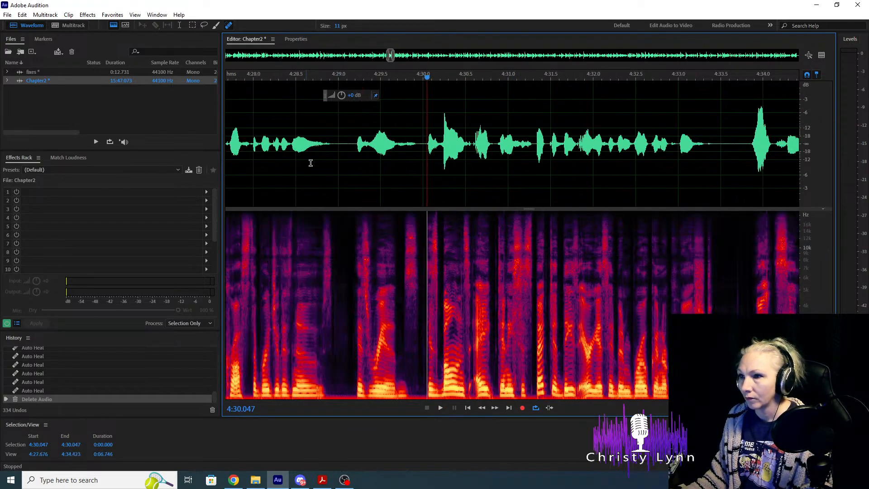
Play the narration from about 4:26.4 to review the phrase leading up to 4:28.
scroll(451, 178, down, 2)
click(280, 133)
key(space)
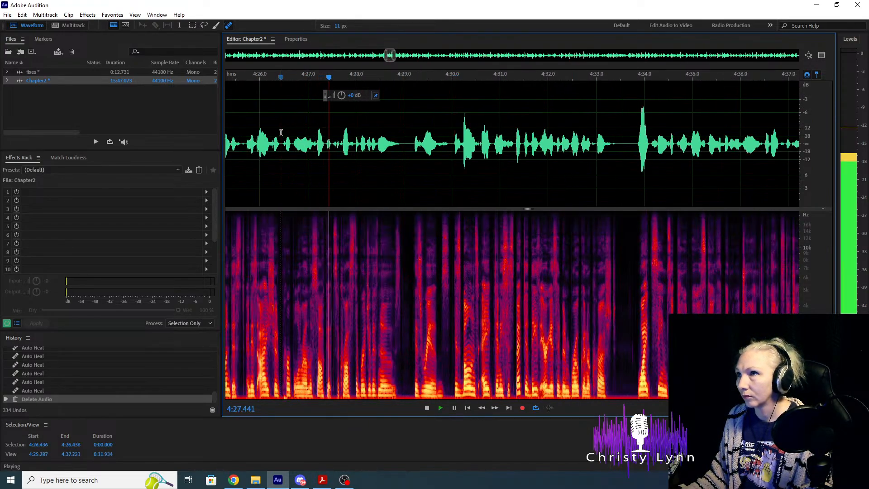
key(space)
scroll(308, 211, up, 2)
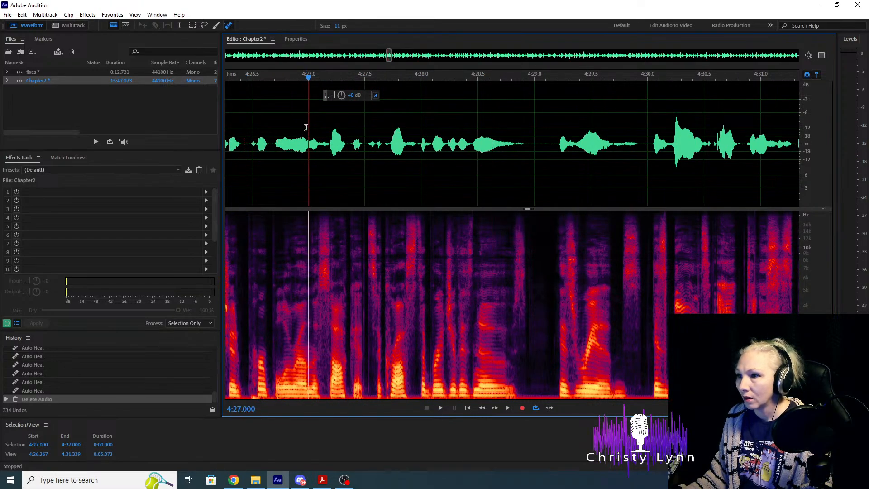
scroll(346, 149, up, 2)
Replay the words starting between 4:27.5 and 4:27.6 repeatedly to find the exact gap between them.
click(380, 142)
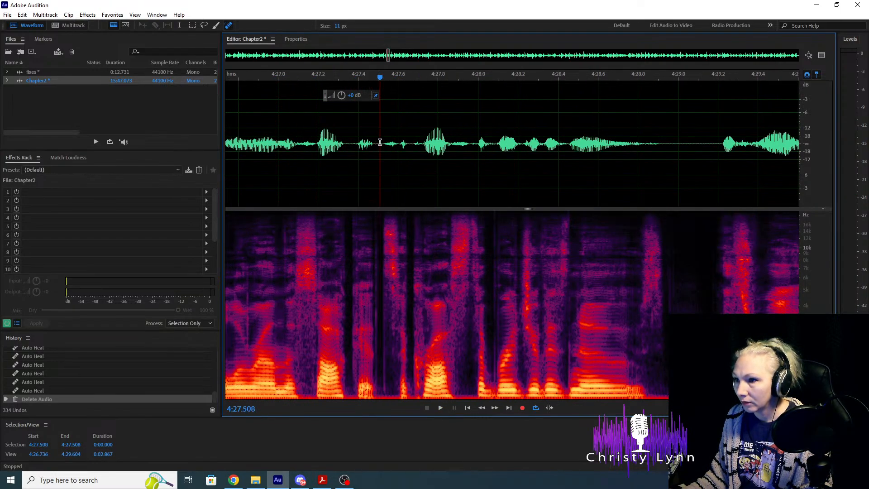
key(space)
key(space)
key(space)
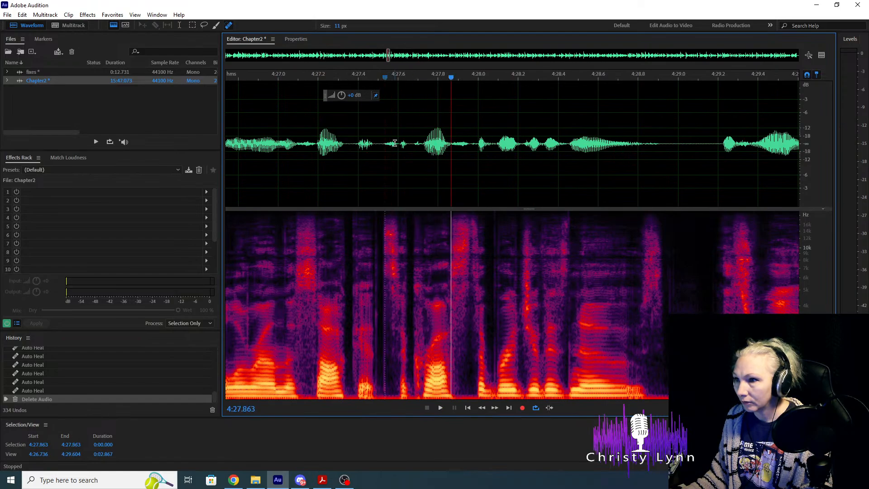
key(space)
key(space)
click(398, 152)
key(space)
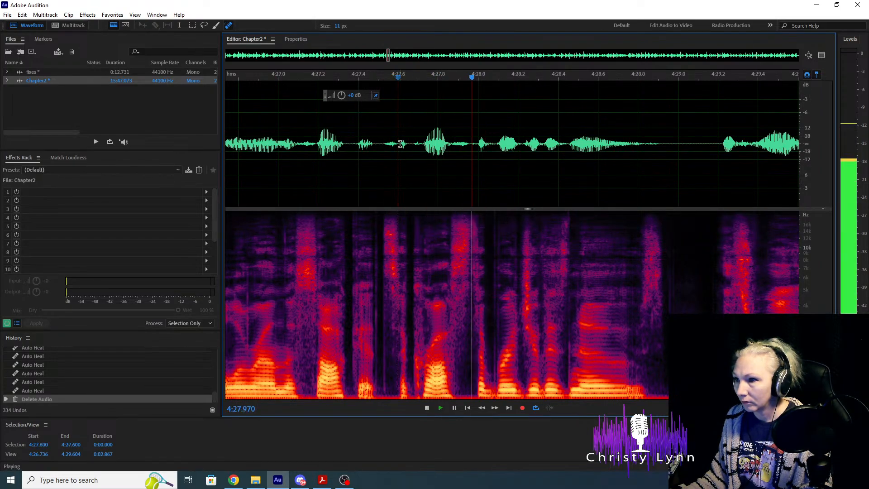
key(space)
click(400, 160)
key(space)
key(space)
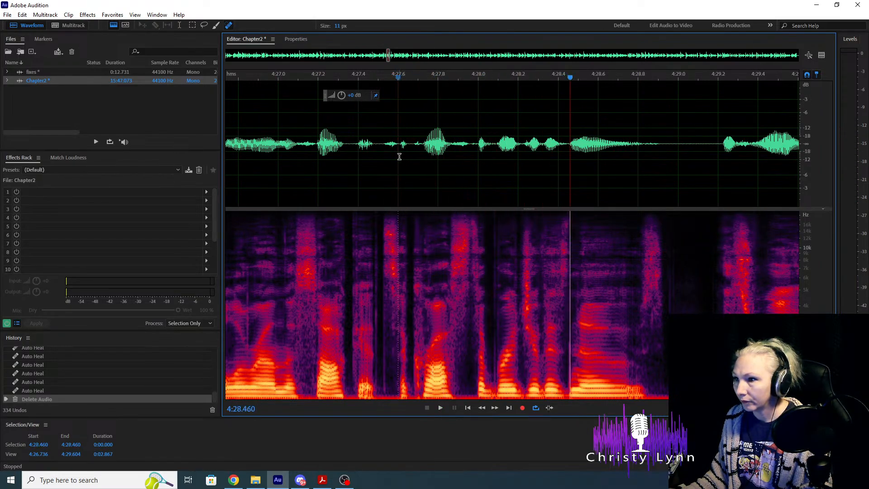
Copy about 0.108 s of silence from 4:29.045, paste it at 4:27.600, and play the result back.
drag(687, 145, 704, 147)
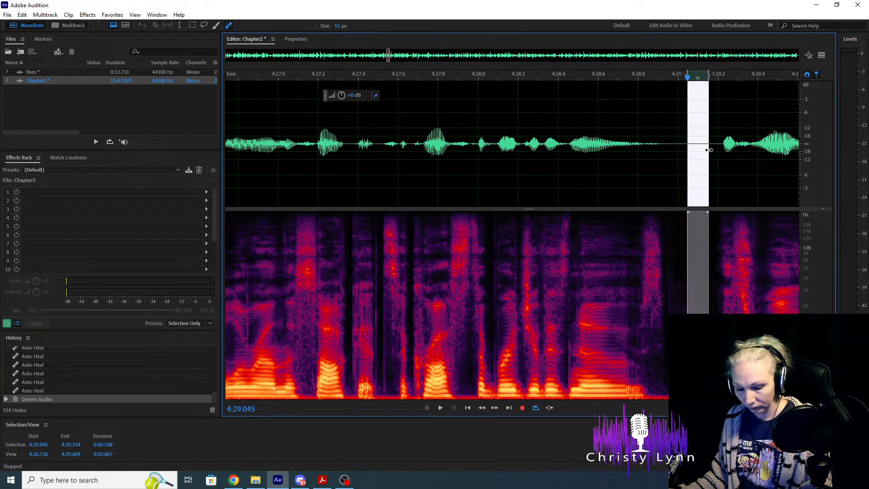
click(399, 146)
key(space)
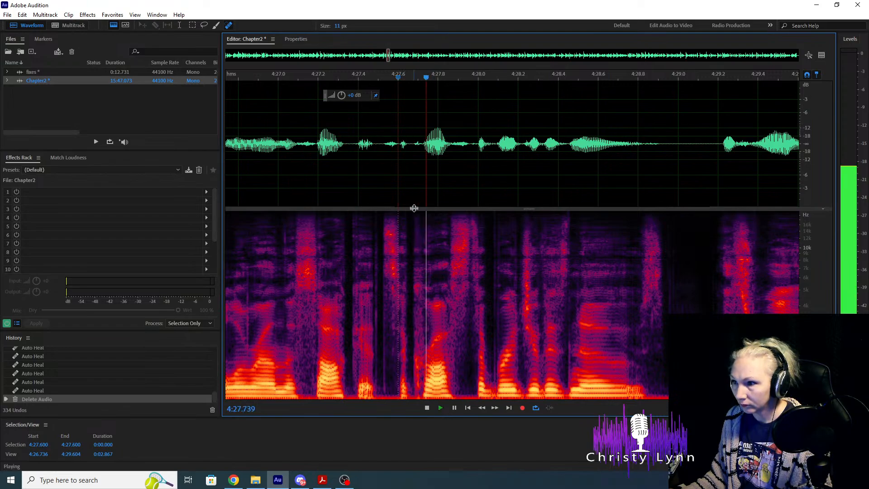
key(space)
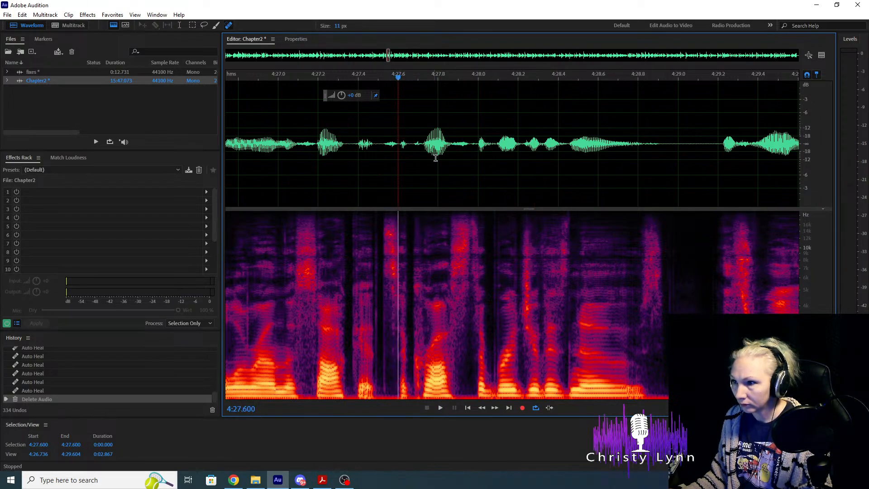
key(ctrl+v)
click(290, 145)
key(space)
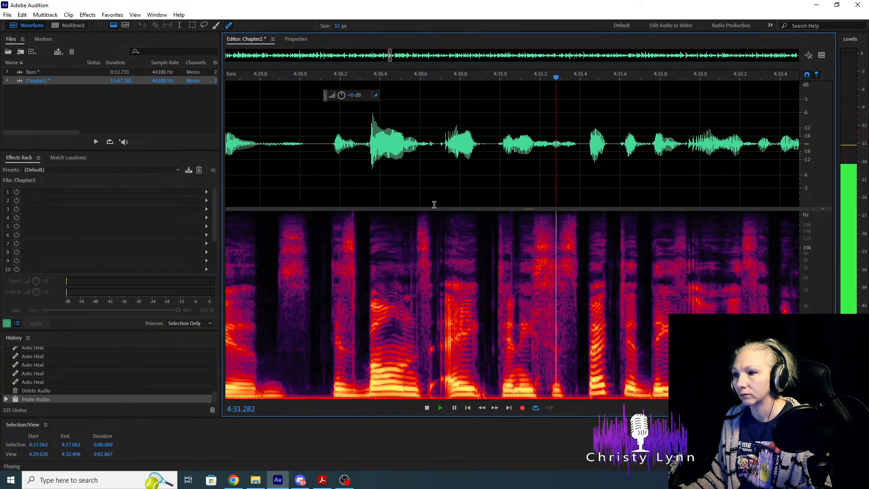
key(space)
Delete about 0.15 s of silence from the pause starting at 4:29.134.
scroll(508, 221, down, 5)
scroll(490, 226, up, 3)
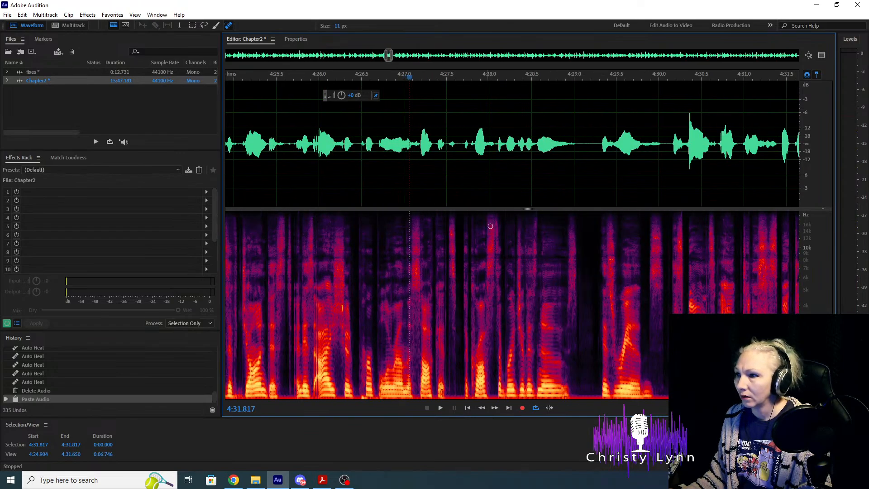
scroll(351, 249, down, 2)
scroll(514, 230, up, 3)
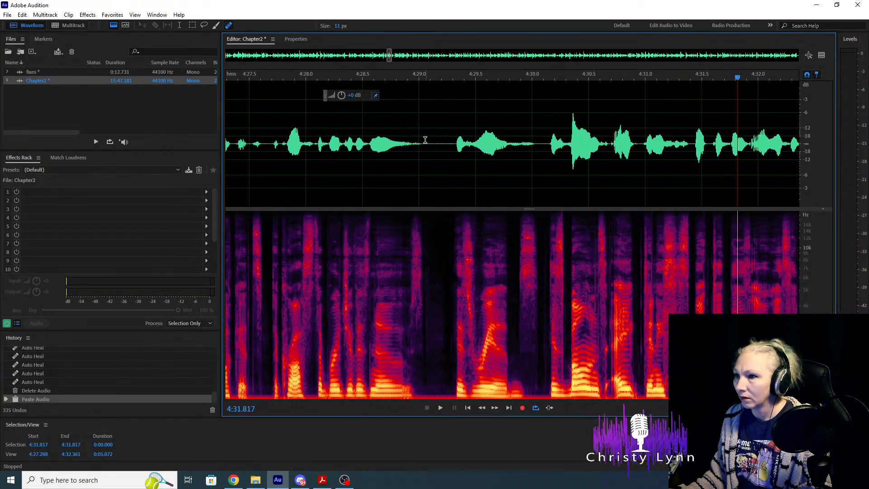
drag(434, 144, 450, 147)
key(Delete)
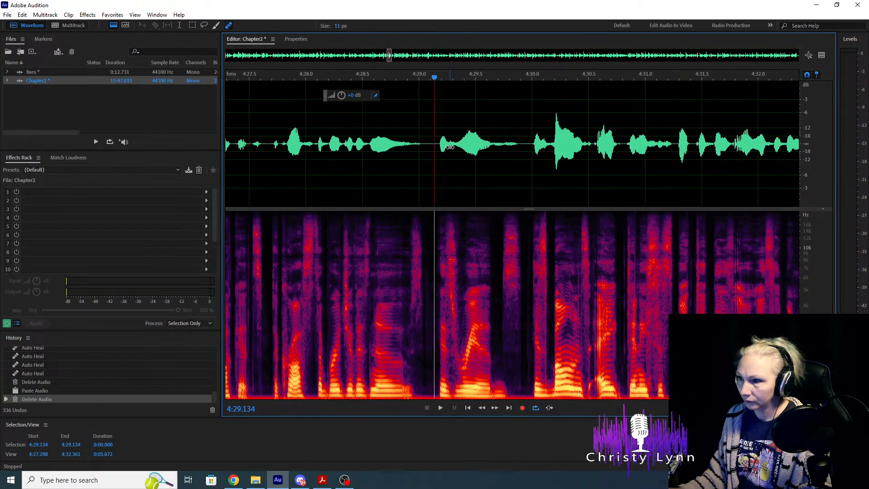
Play the edited passage from about 4:24.5 and again from 4:27.2 to judge the pauses.
scroll(284, 145, down, 3)
key(space)
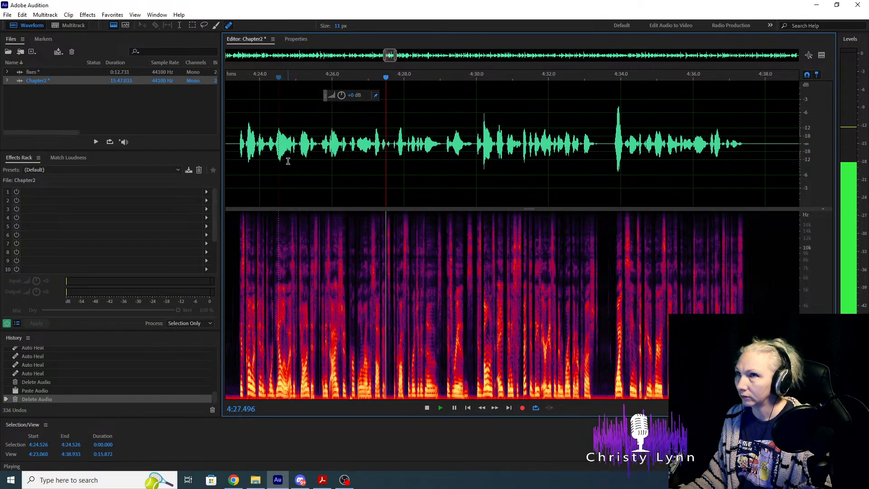
key(space)
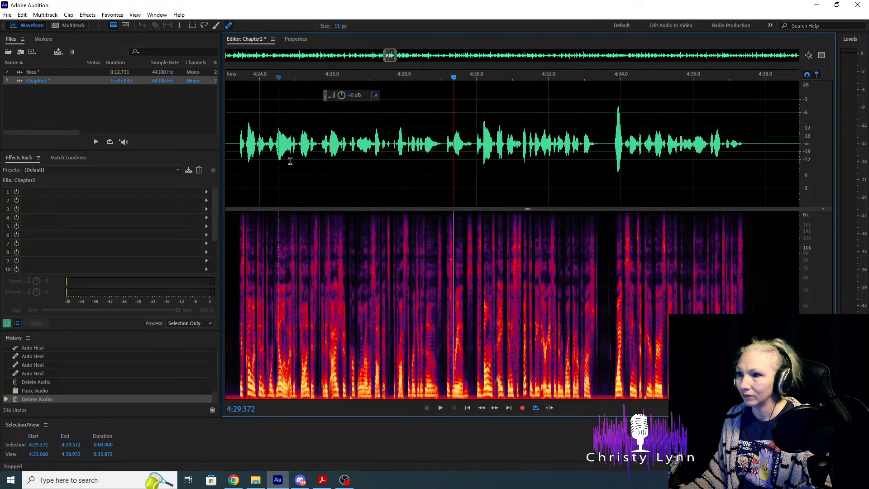
scroll(424, 210, up, 4)
click(301, 132)
key(space)
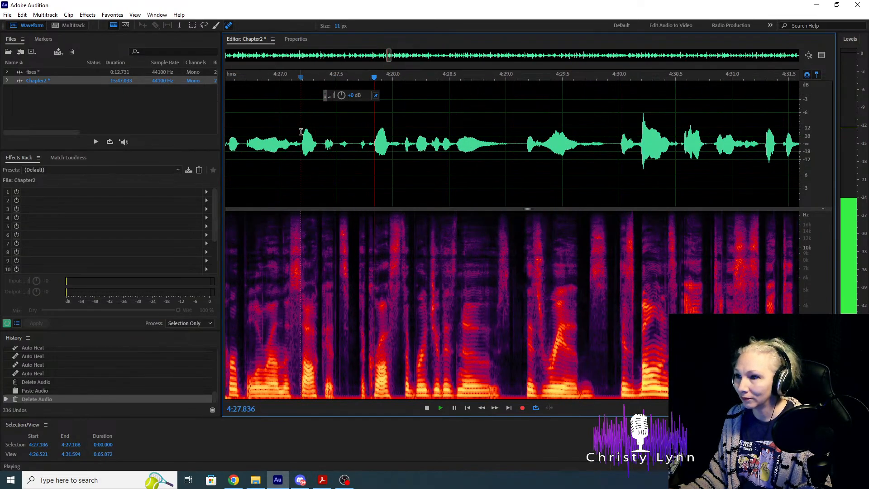
key(space)
Replay the audio closely from about 4:27.7 to examine where the word after the inserted pause begins.
scroll(319, 224, up, 1)
scroll(319, 223, up, 2)
key(space)
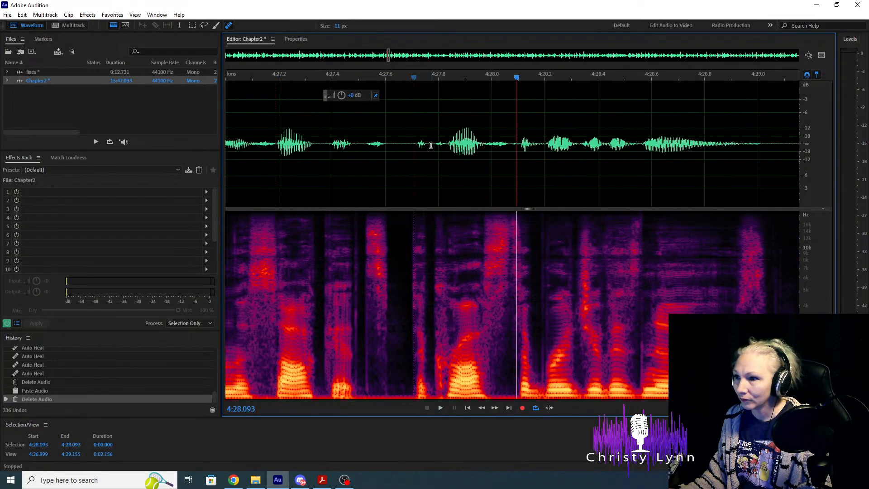
click(431, 145)
key(space)
key(space)
key(space)
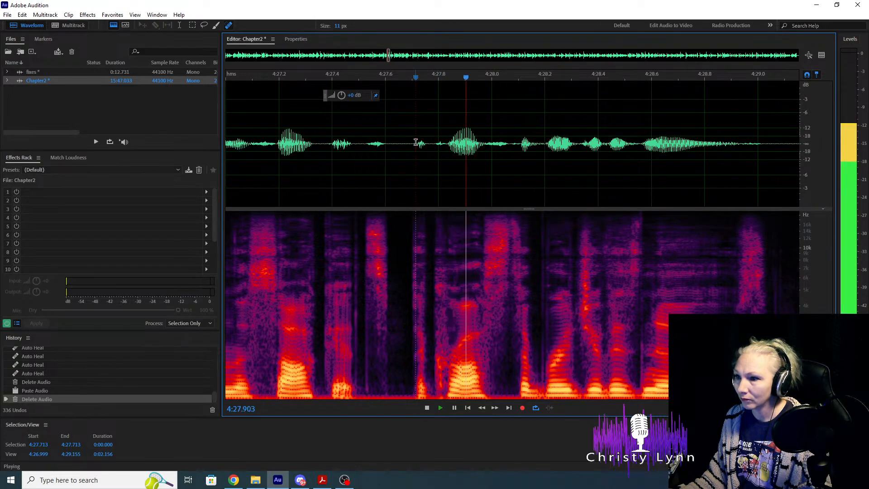
key(space)
Delete about 0.014 s of audio between 4:27.700 and the following word, then play from 4:27.200.
scroll(417, 153, up, 4)
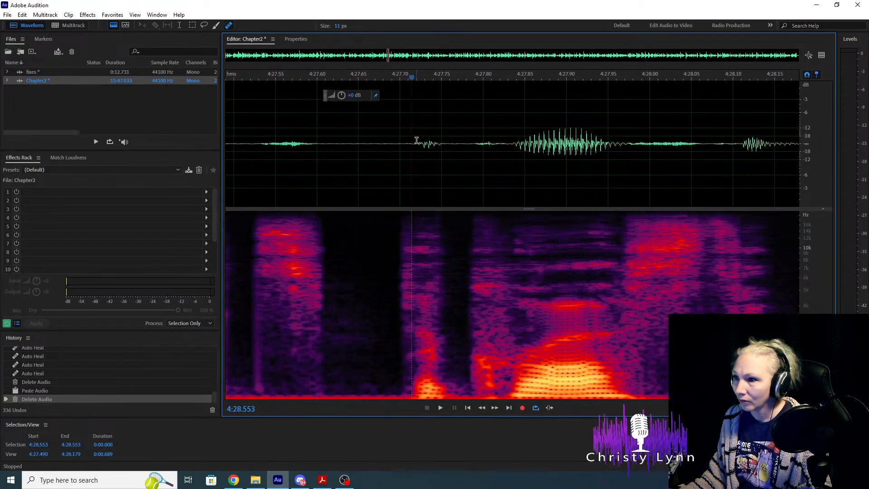
drag(411, 145, 399, 148)
key(Delete)
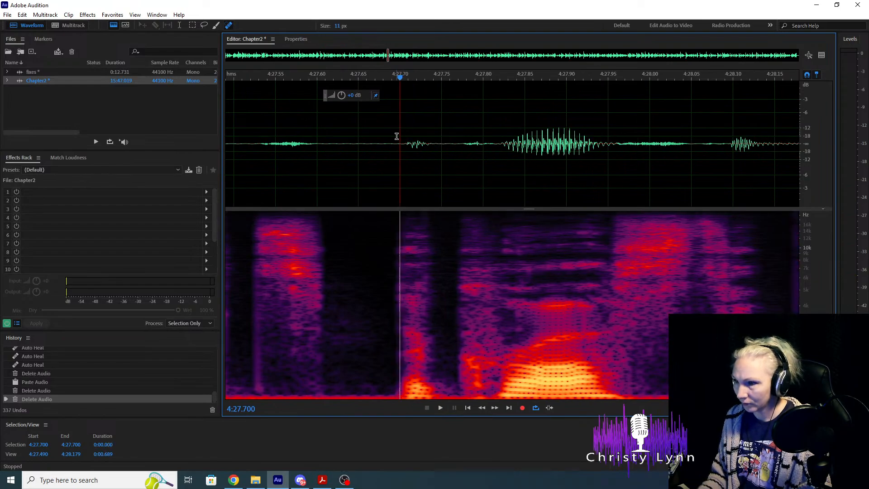
scroll(391, 161, down, 4)
click(294, 158)
key(space)
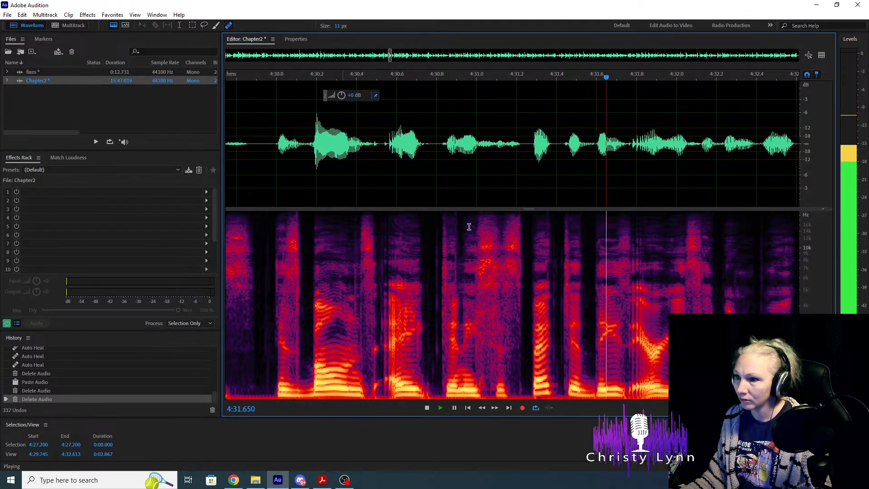
key(space)
Lower the loud words between 4:30.141 and 4:30.807 by 1.8 dB and play the passage back.
scroll(570, 219, down, 2)
scroll(542, 189, down, 1)
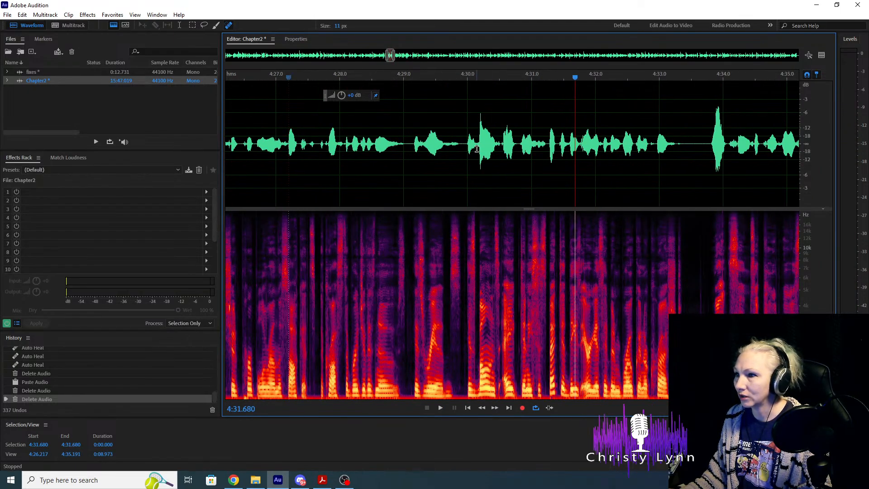
drag(476, 143, 517, 151)
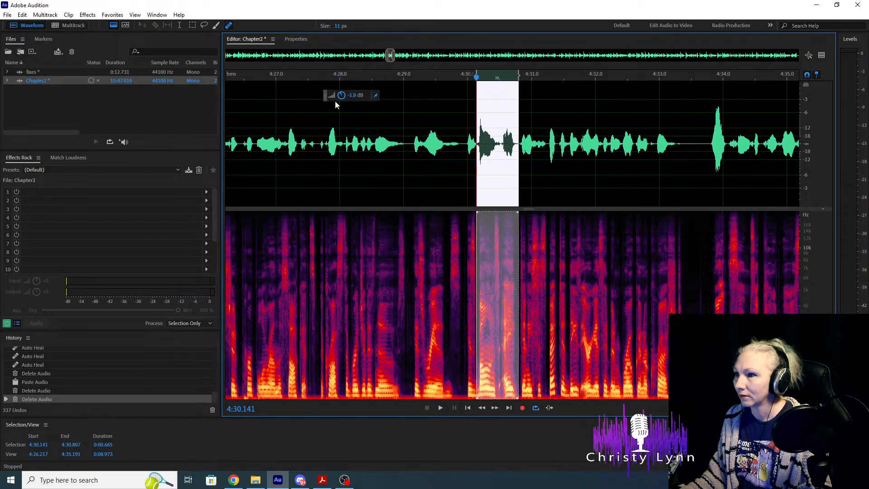
click(346, 153)
key(space)
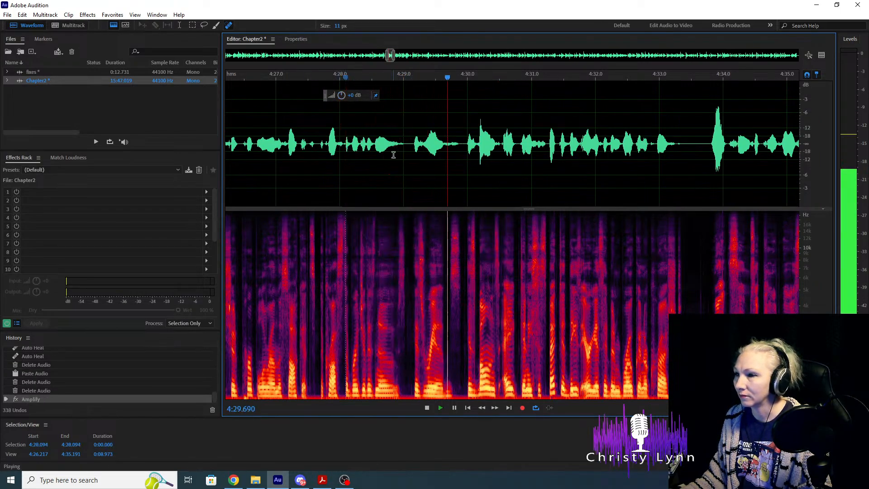
key(space)
Heal the vertical click noise in the spectrogram at about 4:30.1 with the Spot Healing Brush.
scroll(488, 194, up, 5)
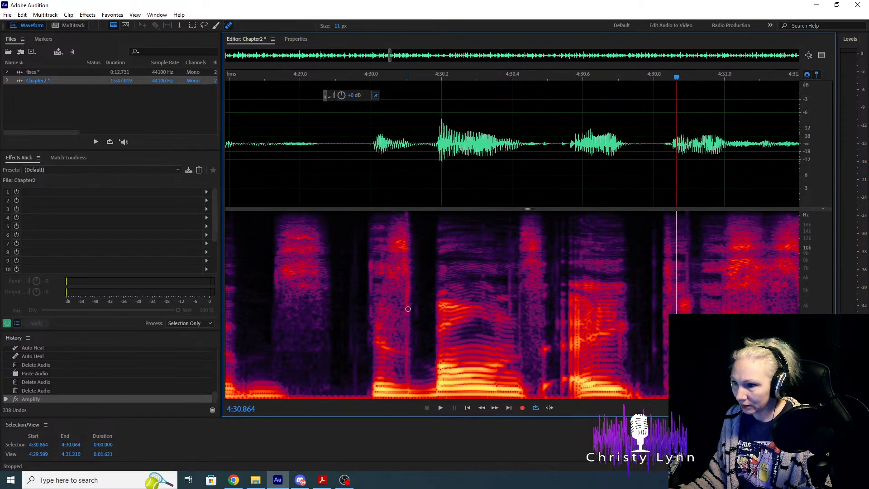
scroll(407, 308, down, 2)
drag(408, 215, 411, 393)
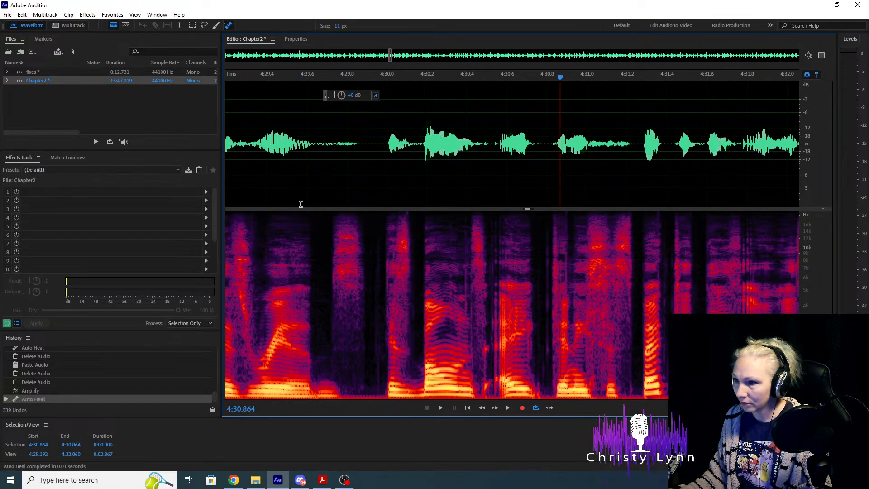
Play the passage from about 4:29.5 to 4:29.6 several times to listen for remaining clicks.
click(306, 150)
key(space)
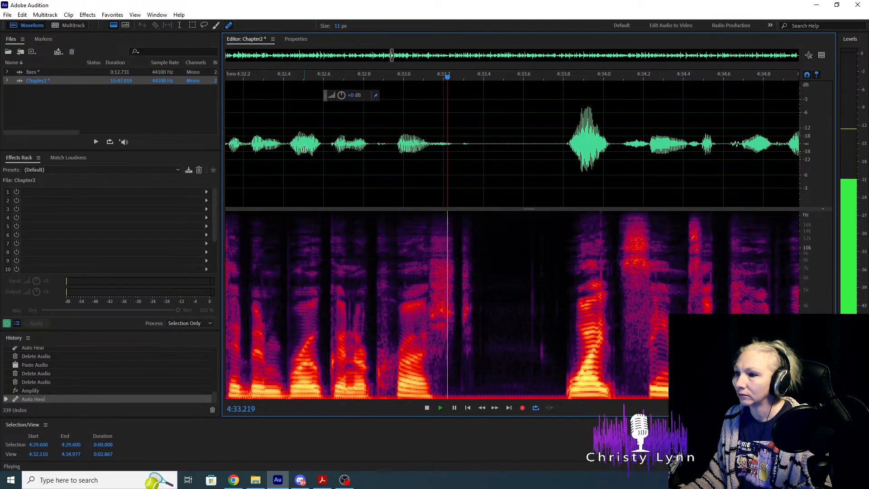
click(577, 185)
key(minus)
click(257, 151)
key(space)
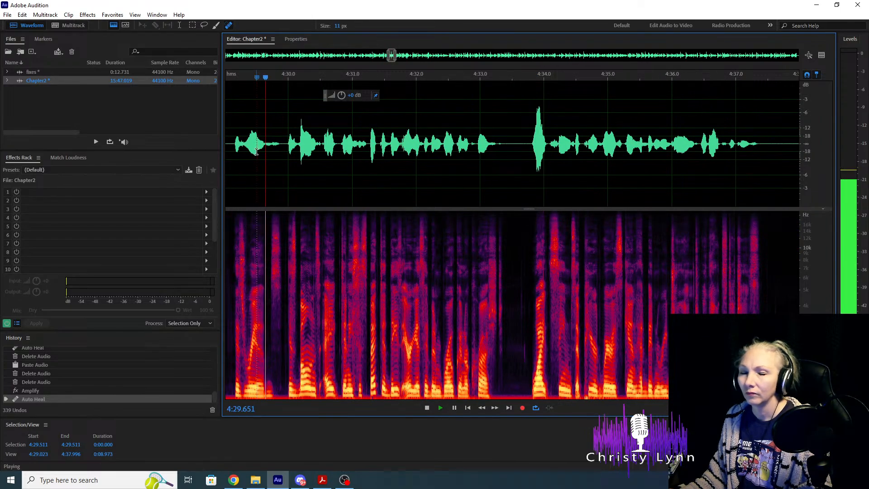
key(space)
key(space)
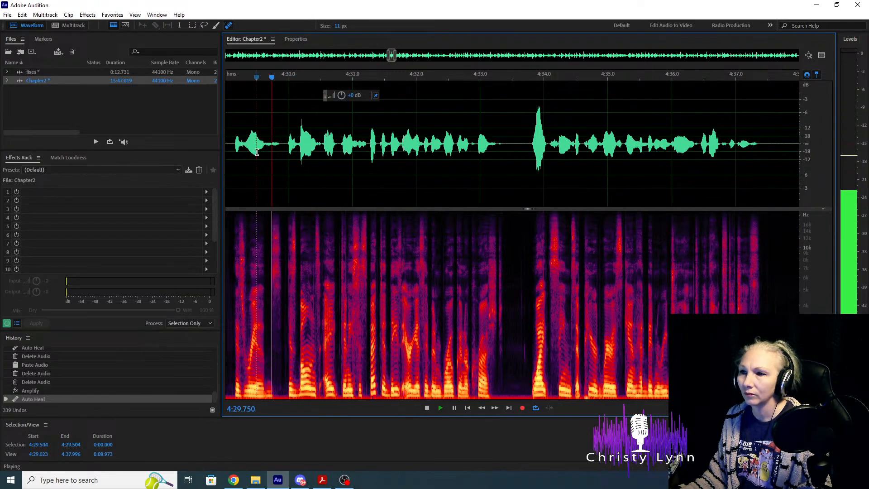
key(space)
Heal the vertical click at about 4:30.0, just before the word, and play back from 4:29.545.
key(equal)
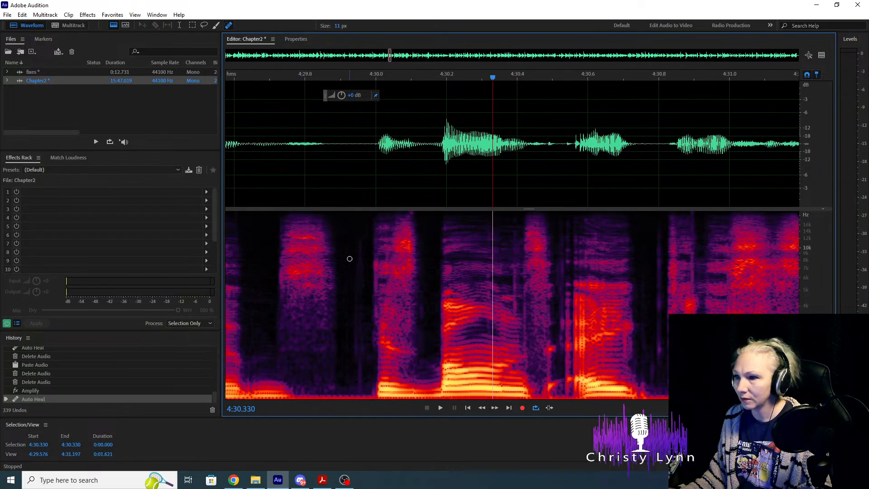
drag(374, 253, 374, 393)
key(minus)
click(270, 171)
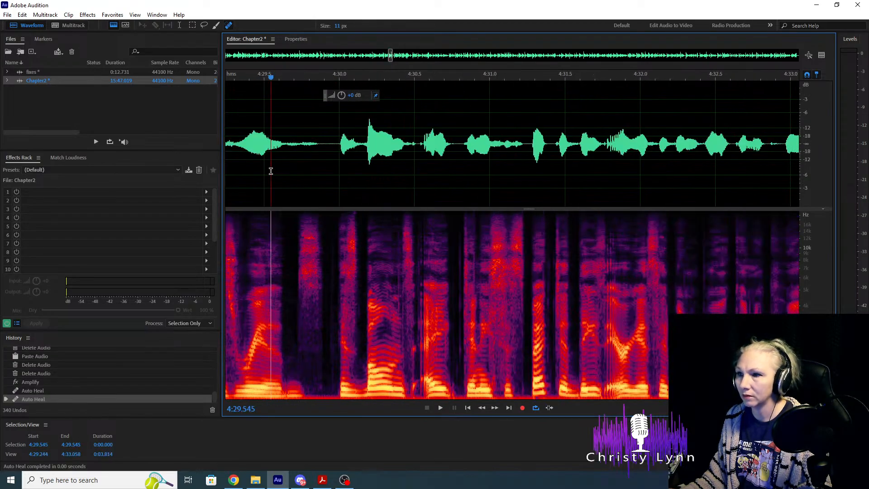
key(space)
key(space)
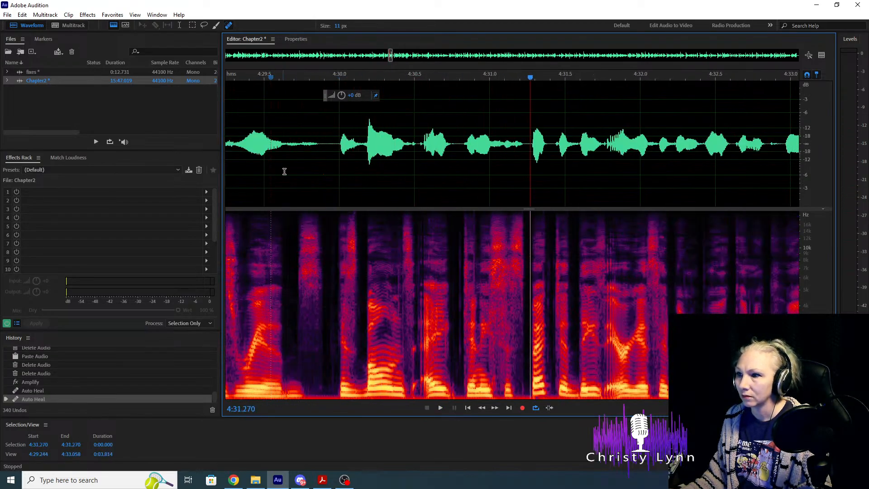
Listen from about 4:30.4, then heal the click noises in the spectrogram at about 4:30.39 and 4:30.54.
click(401, 179)
key(space)
key(space)
scroll(399, 301, up, 3)
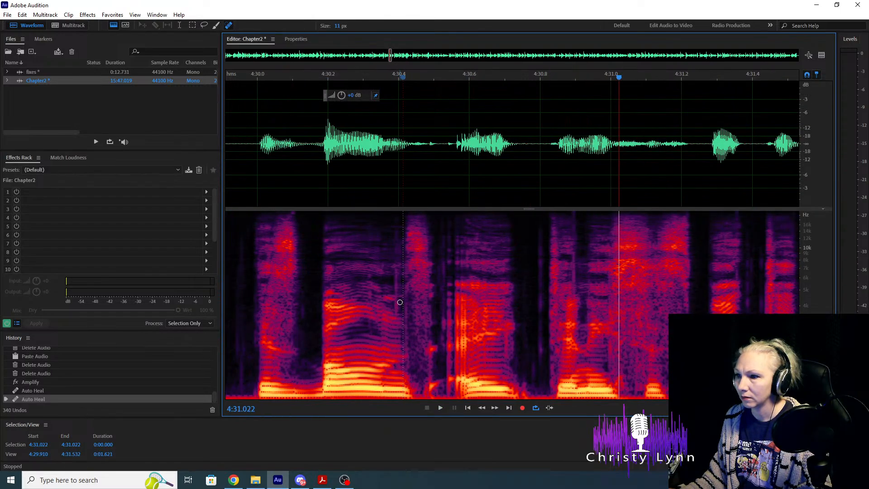
drag(395, 271, 390, 313)
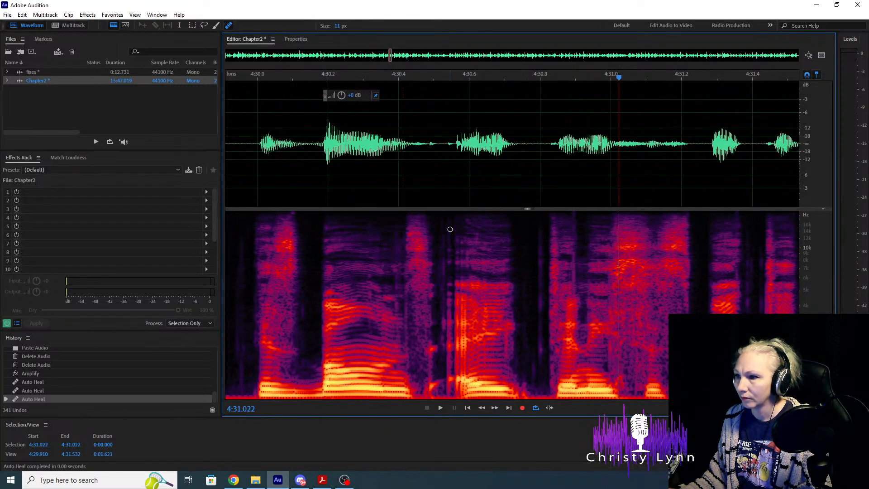
drag(450, 229, 448, 307)
scroll(437, 302, down, 2)
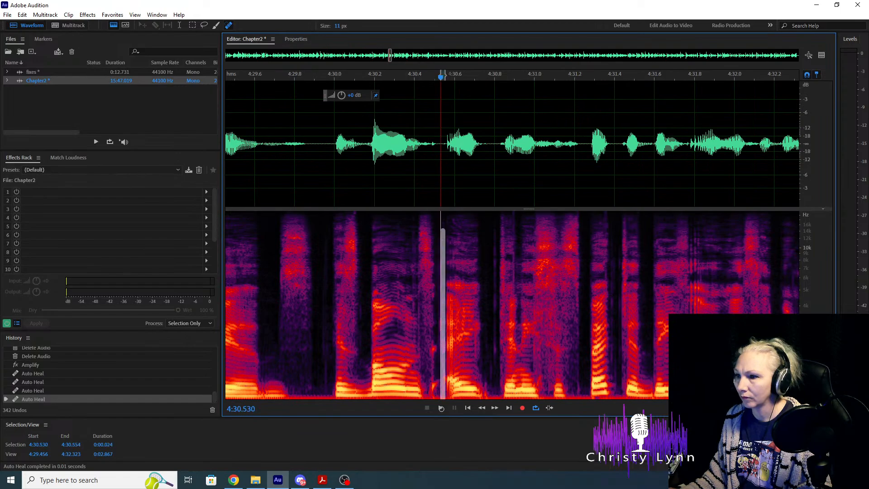
Heal the vertical click noises in the spectrogram at about 4:30.54 and 4:30.49 with the Spot Healing Brush.
drag(443, 396, 443, 398)
drag(440, 247, 441, 397)
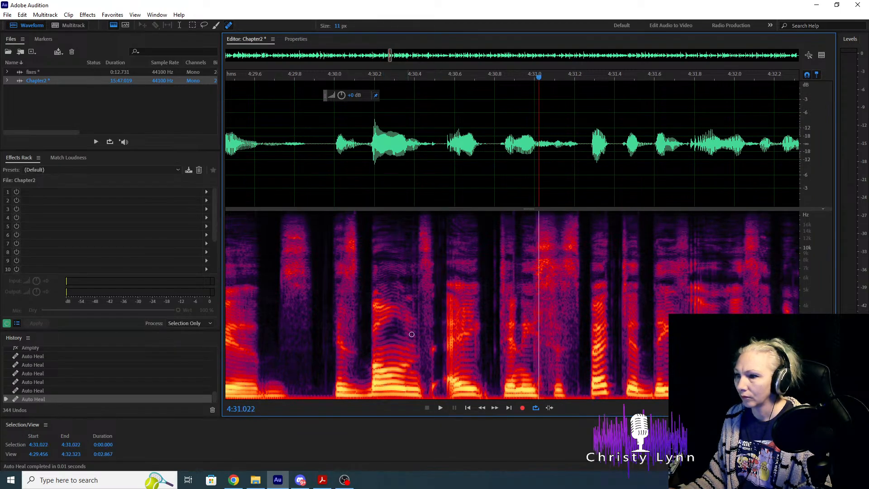
drag(432, 339, 432, 394)
drag(431, 235, 431, 394)
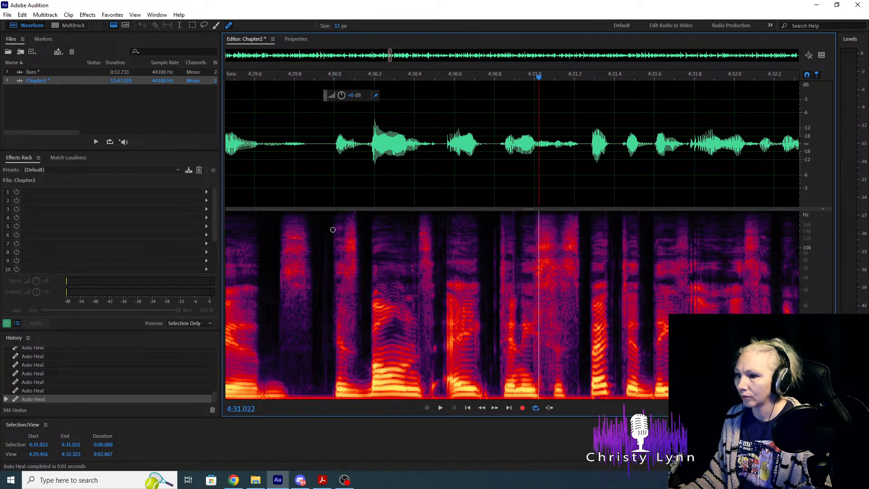
Listen from about 4:29.76, heal the click noise in the spectrogram at about 4:30.8, and play the passage again from 4:29.942.
click(285, 172)
key(space)
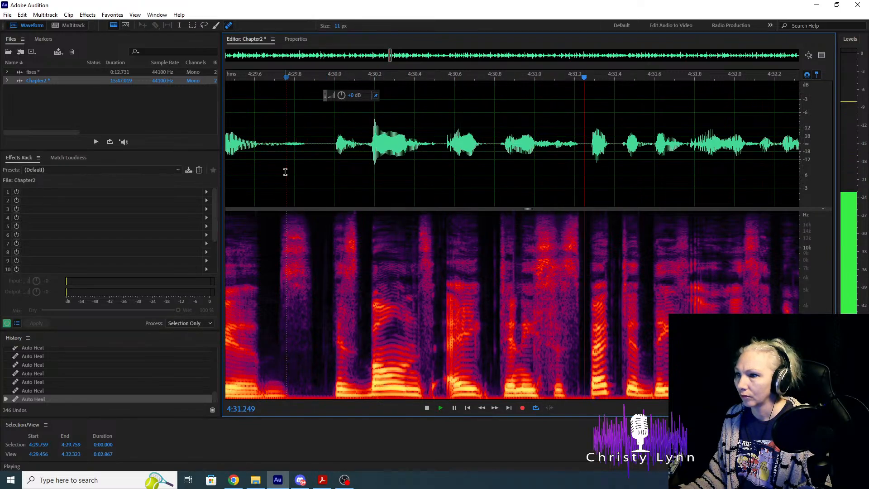
key(space)
drag(496, 323, 499, 380)
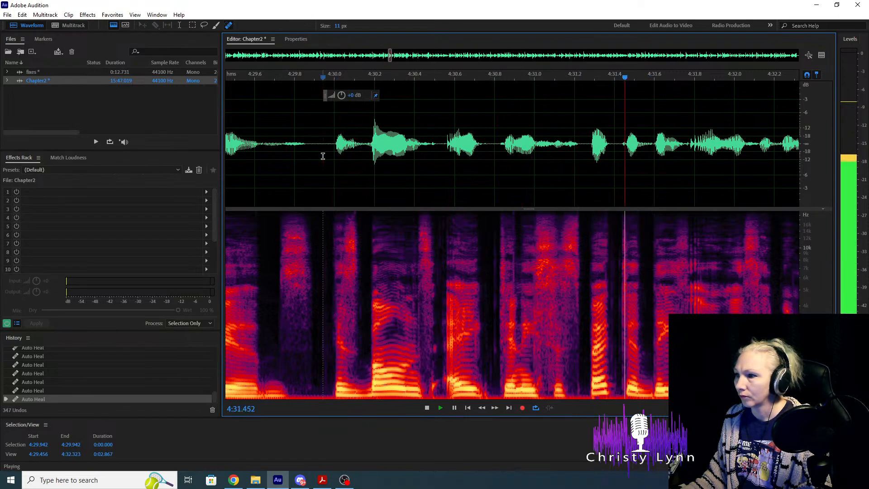
scroll(323, 157, down, 3)
key(space)
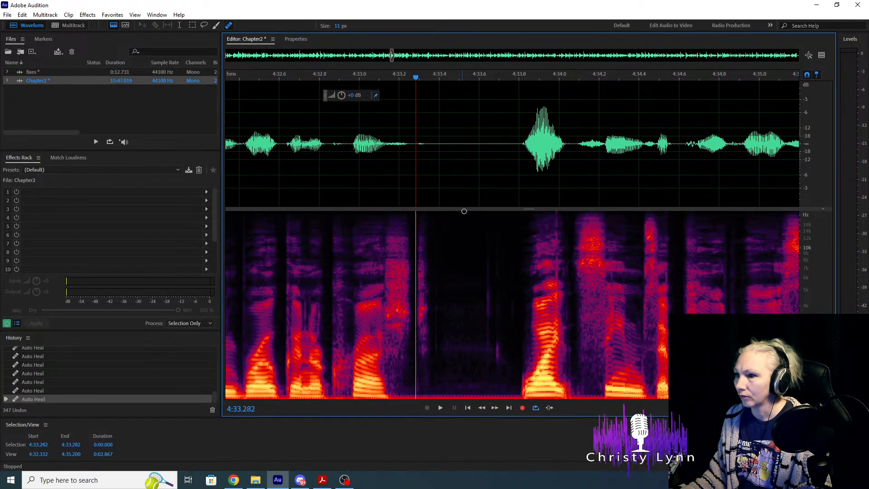
scroll(604, 196, down, 2)
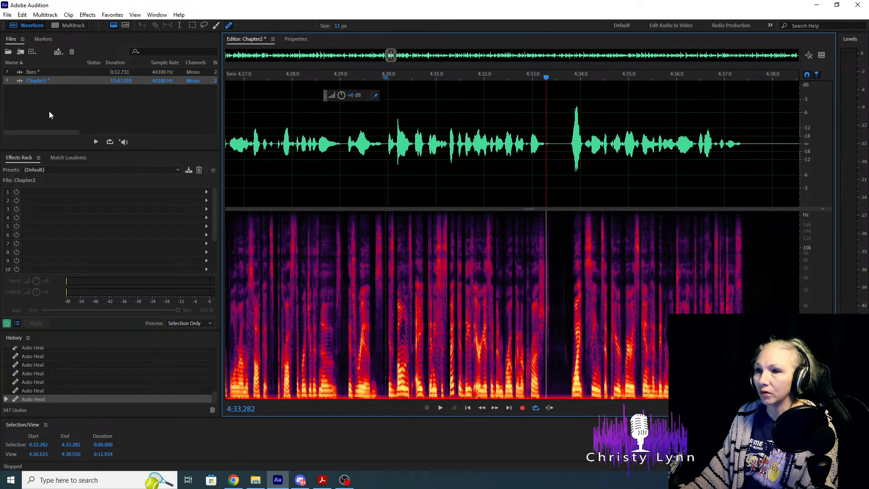
Open the fixes file and delete all of its existing audio.
double_click(77, 71)
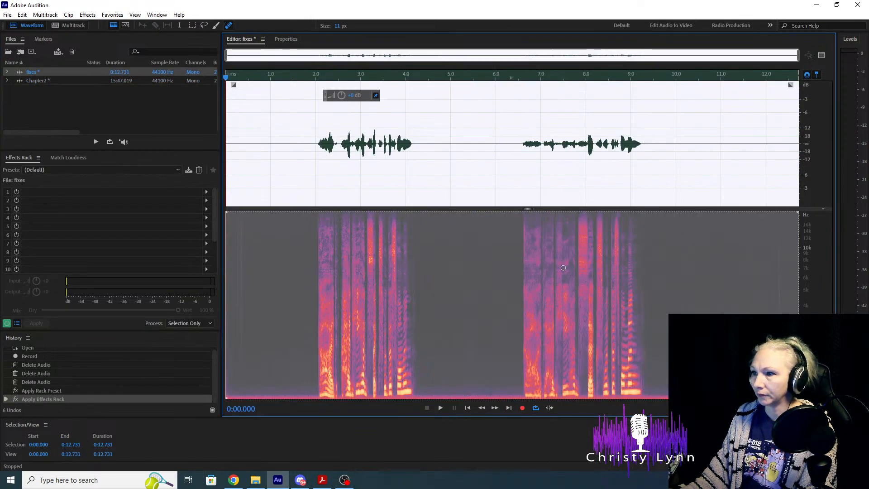
key(Delete)
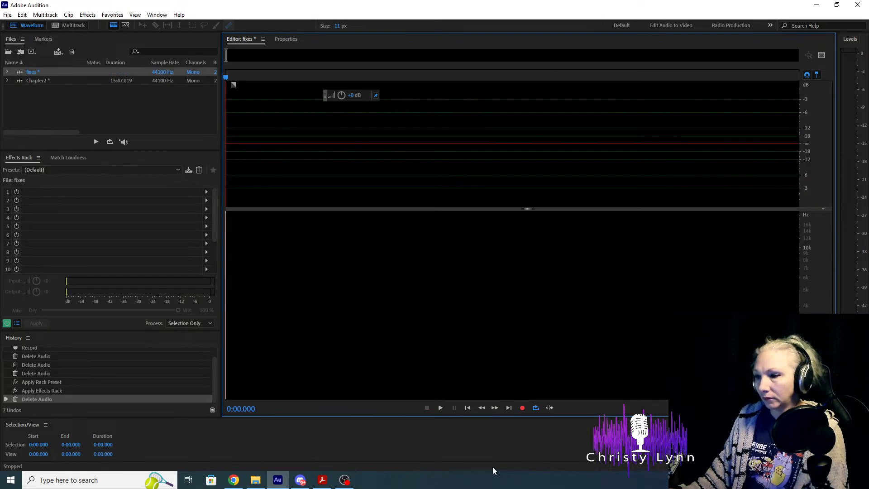
click(518, 408)
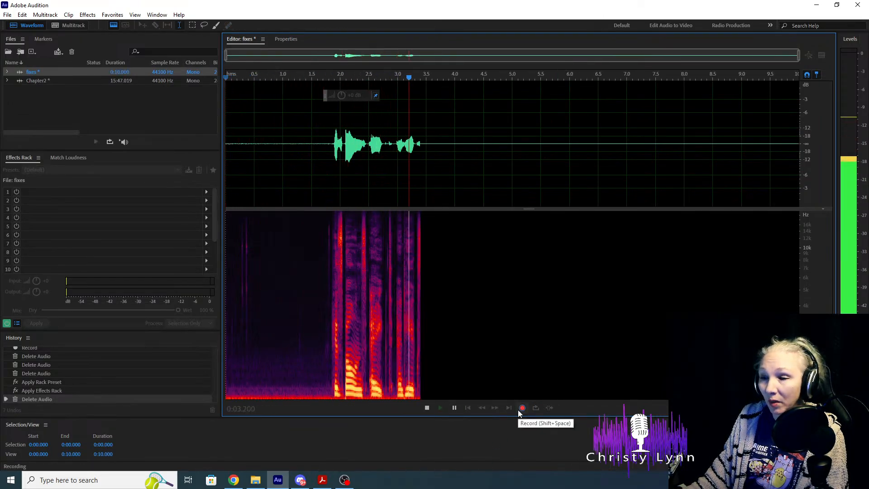
click(519, 408)
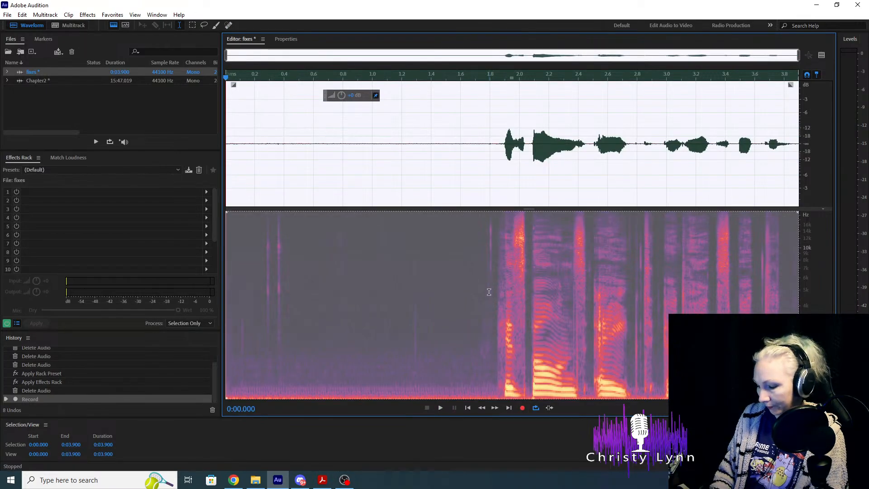
key(Delete)
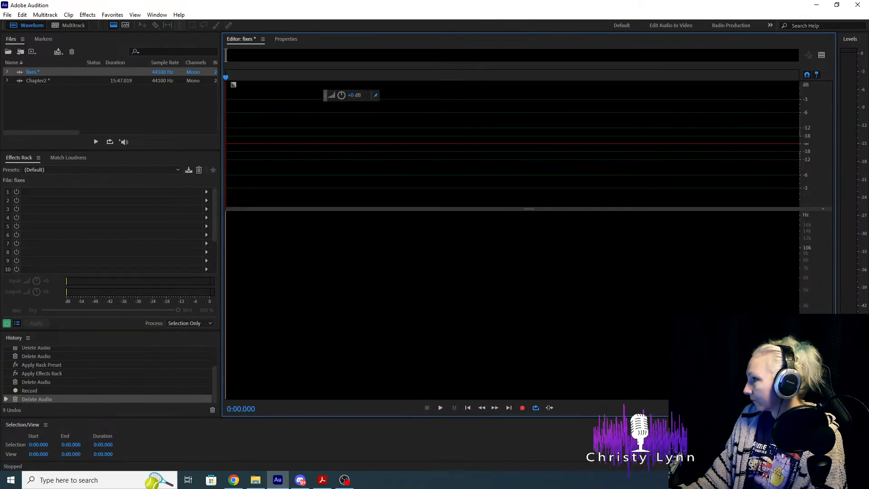
key(alt+Tab)
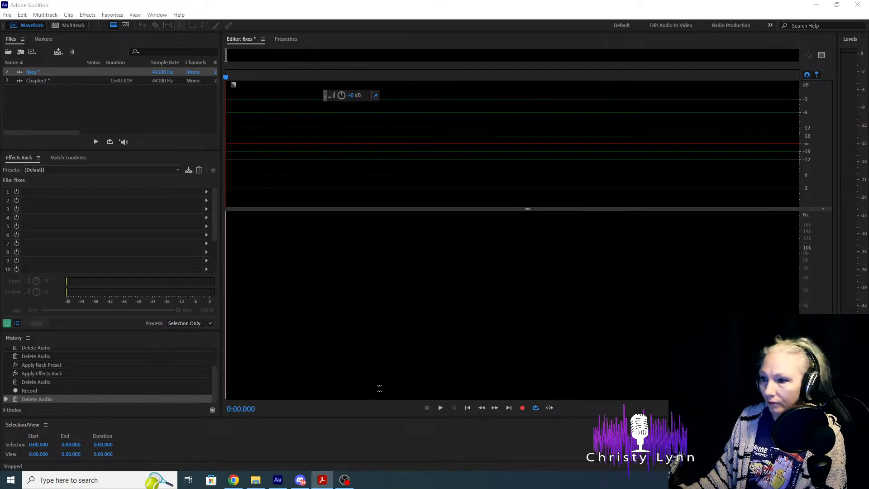
click(523, 407)
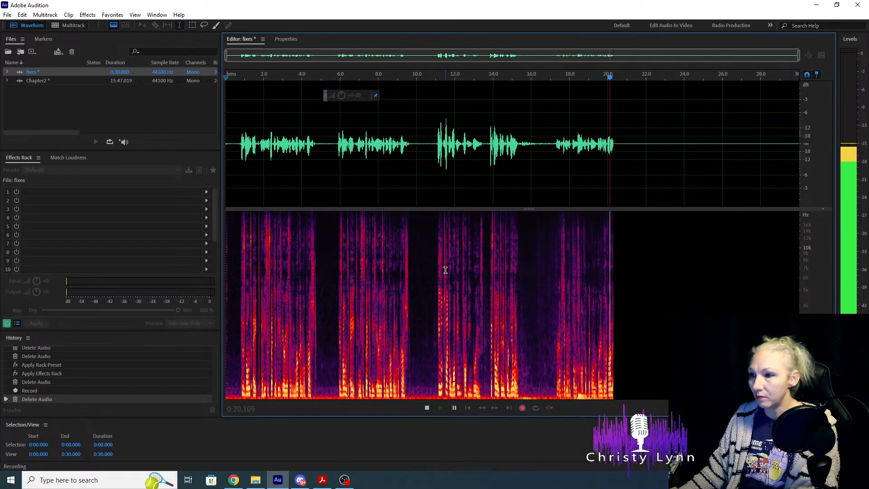
key(space)
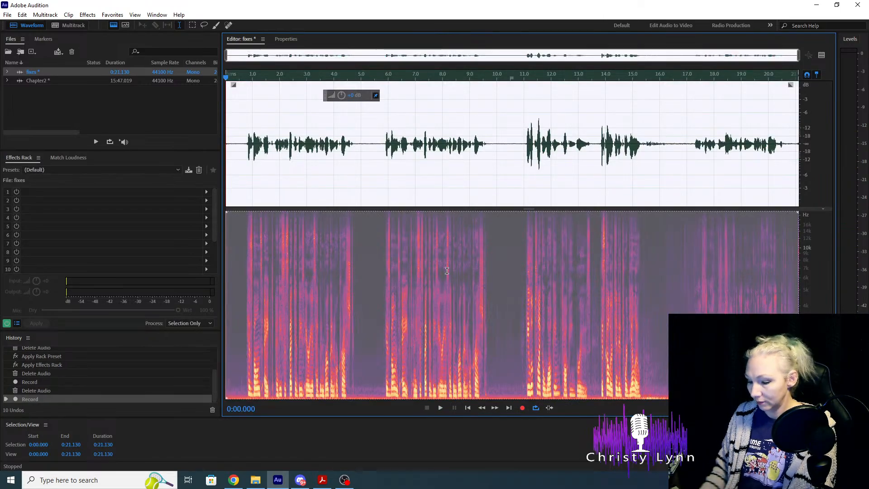
key(Delete)
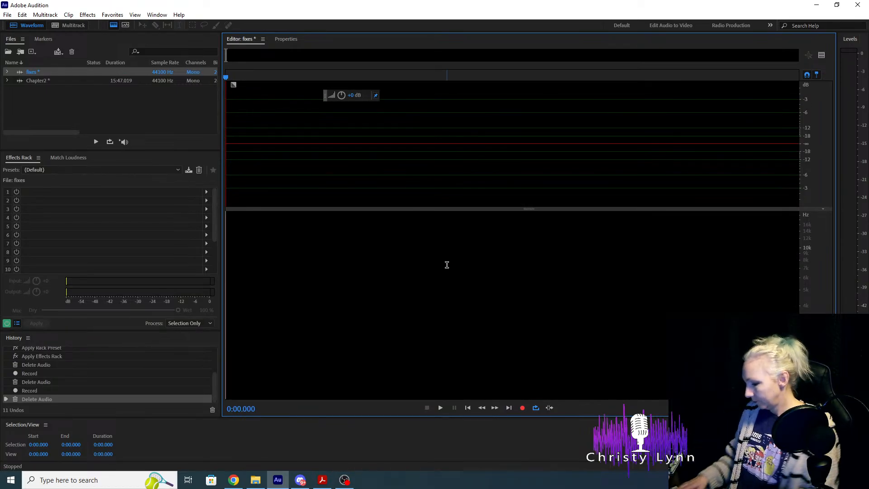
Record a new narration take of about 25.7 seconds into the empty fixes file and play it from 0:00.810.
click(523, 408)
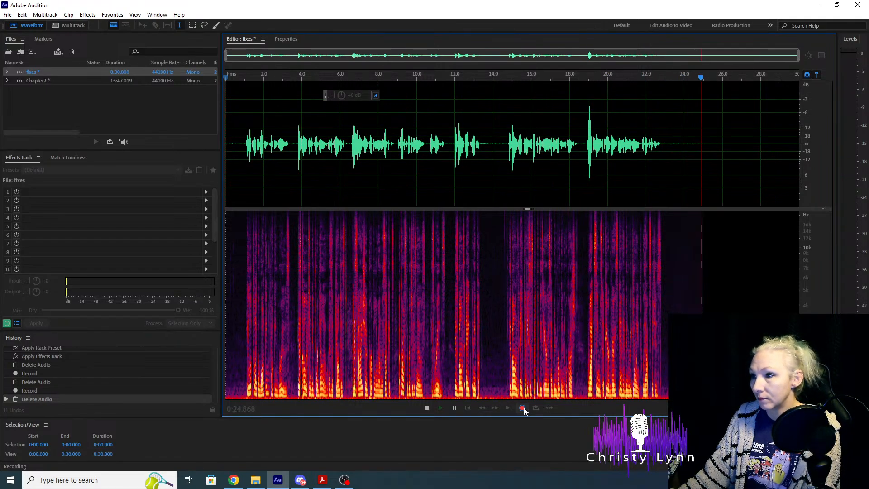
click(523, 407)
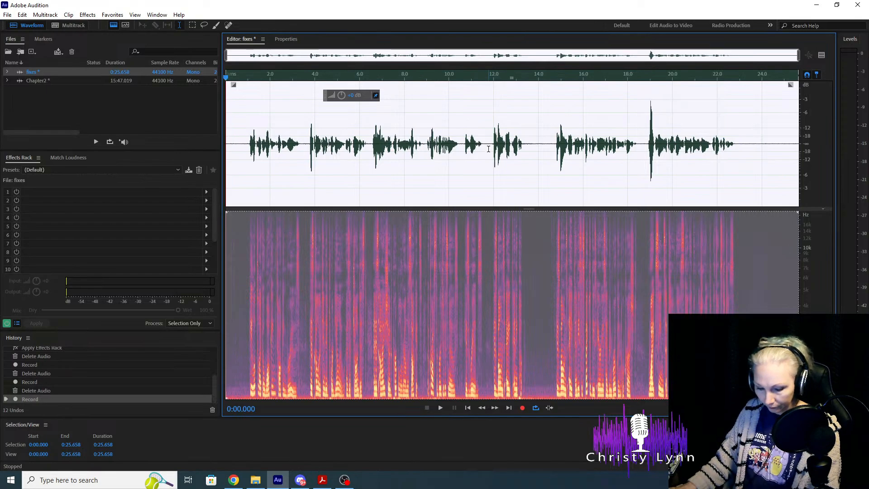
click(244, 105)
key(space)
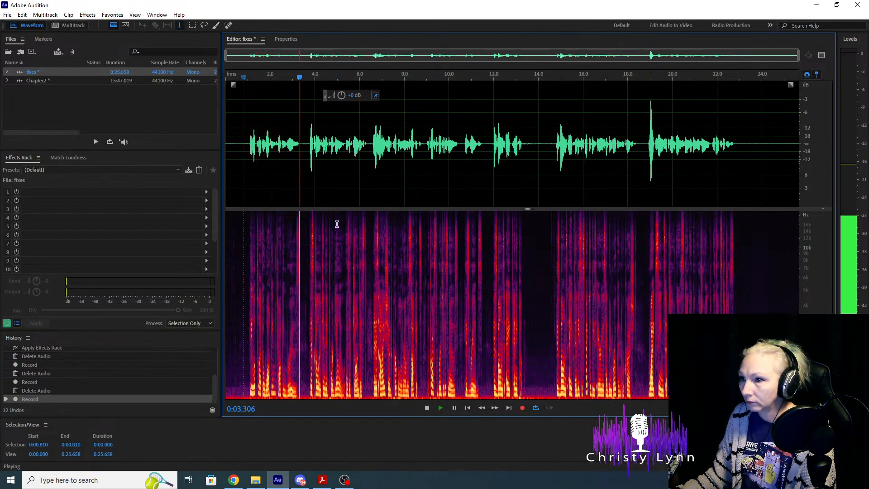
Delete the unwanted phrase and following pause from 0:11.948 to 0:14.742 in the fixes recording.
click(551, 144)
drag(555, 144, 492, 147)
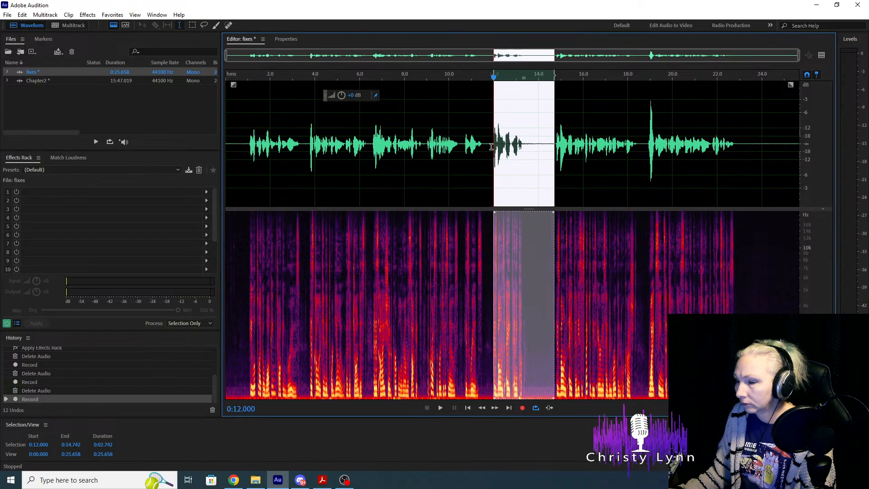
scroll(495, 136, up, 2)
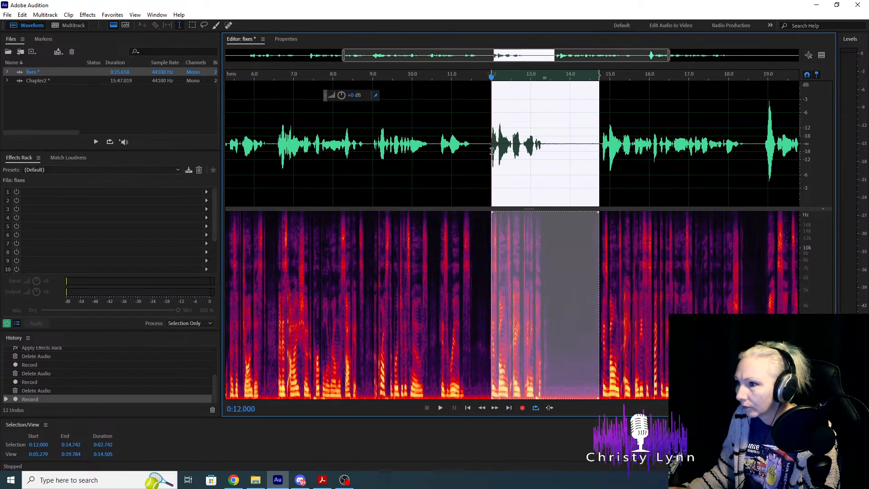
scroll(488, 181, up, 6)
drag(489, 260, 488, 152)
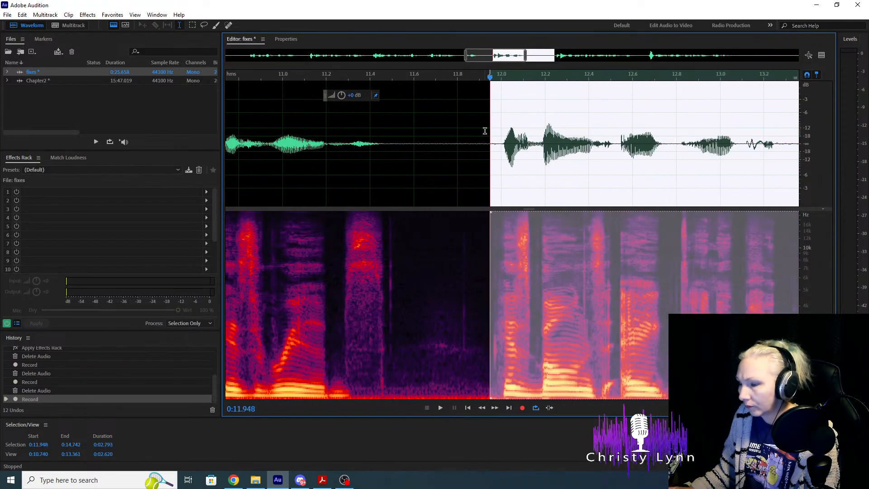
key(Delete)
scroll(484, 201, down, 8)
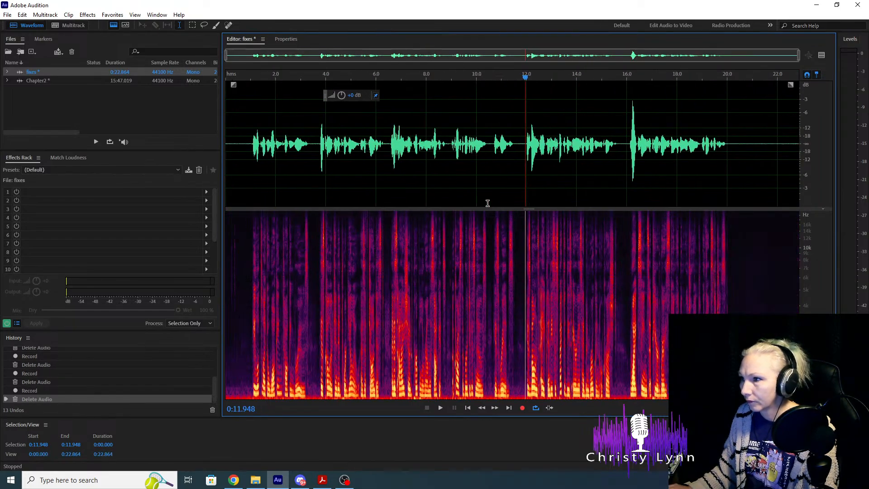
Lower the volume of the loud word from 0:16.117 to 0:16.403, and play back from about 0:13.8 to check it.
key(space)
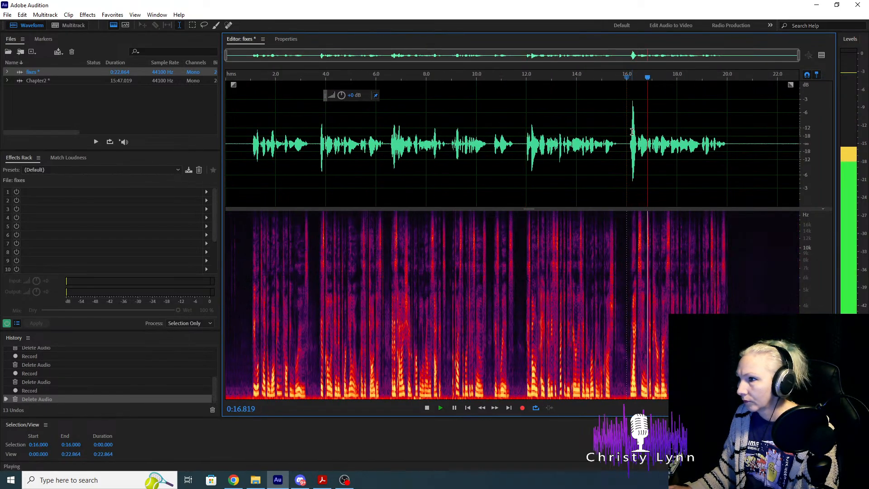
key(space)
drag(628, 144, 636, 147)
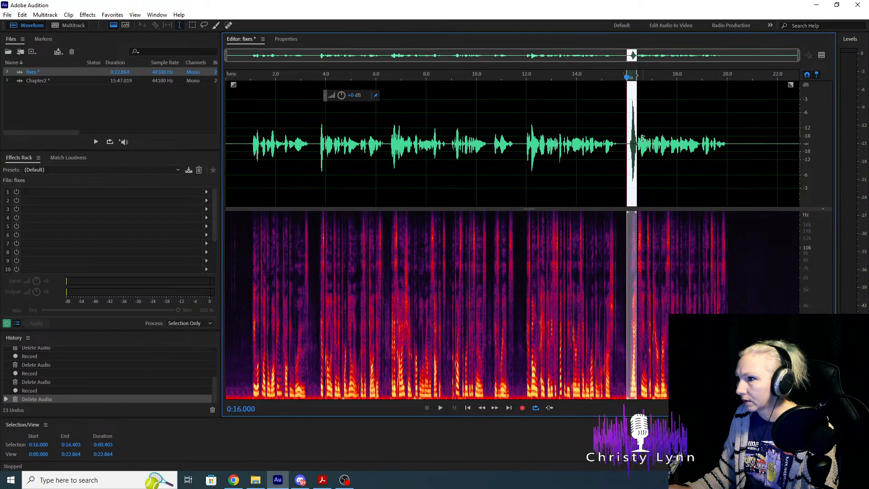
scroll(642, 138, up, 5)
drag(524, 134, 540, 135)
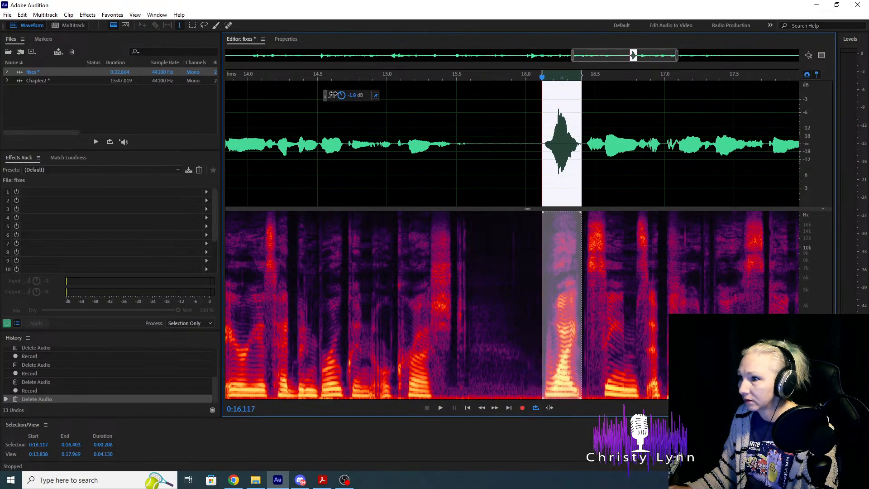
drag(325, 95, 325, 95)
scroll(368, 131, down, 3)
click(307, 132)
key(space)
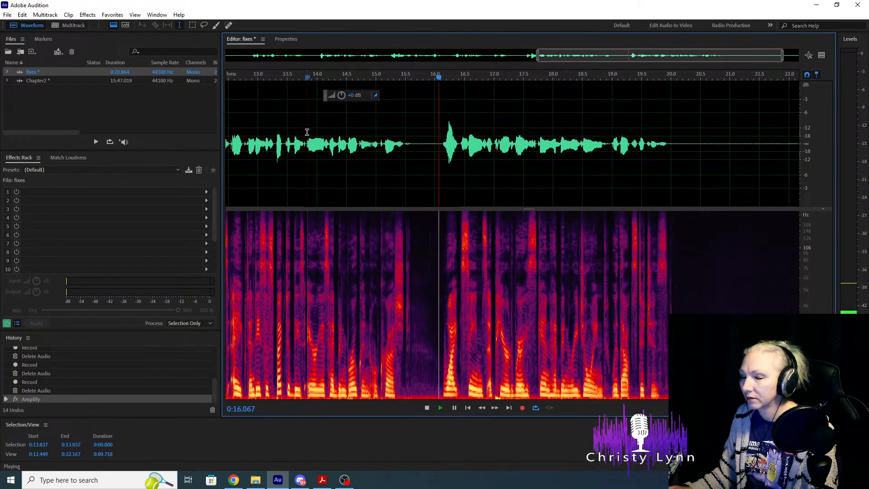
key(space)
Try to apply the Audiobooks effects rack preset to the whole fixes recording.
scroll(431, 181, down, 3)
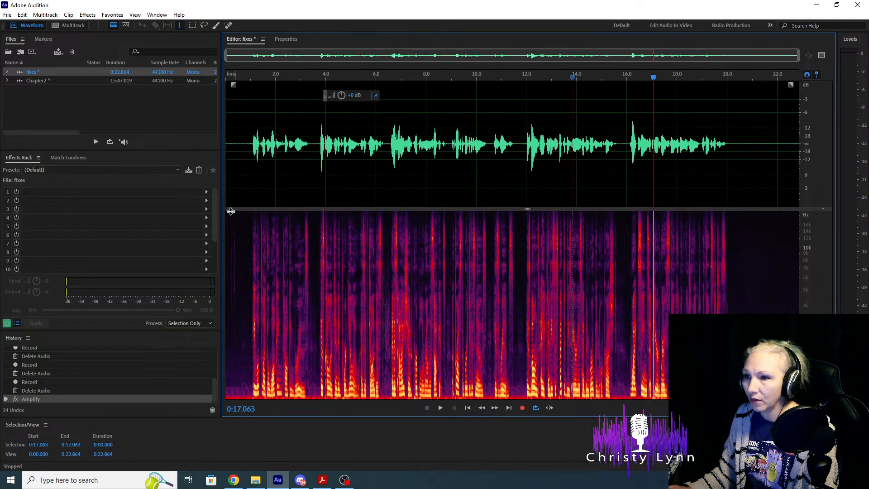
click(163, 171)
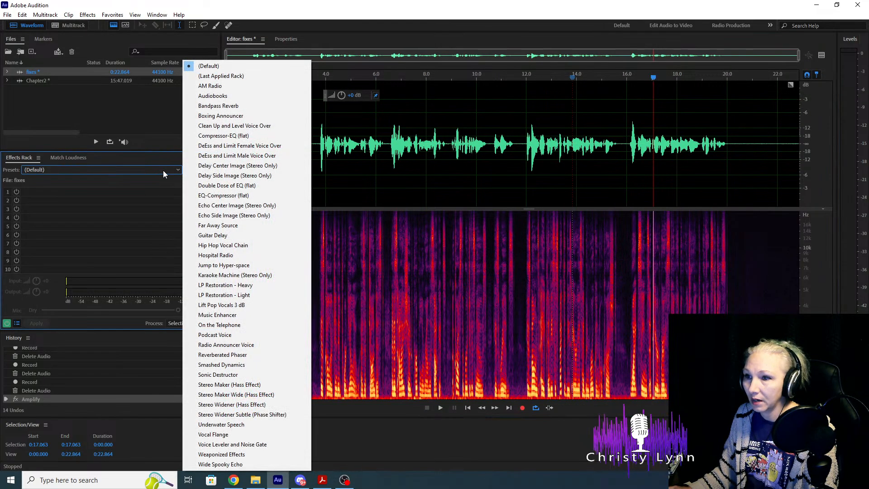
click(204, 94)
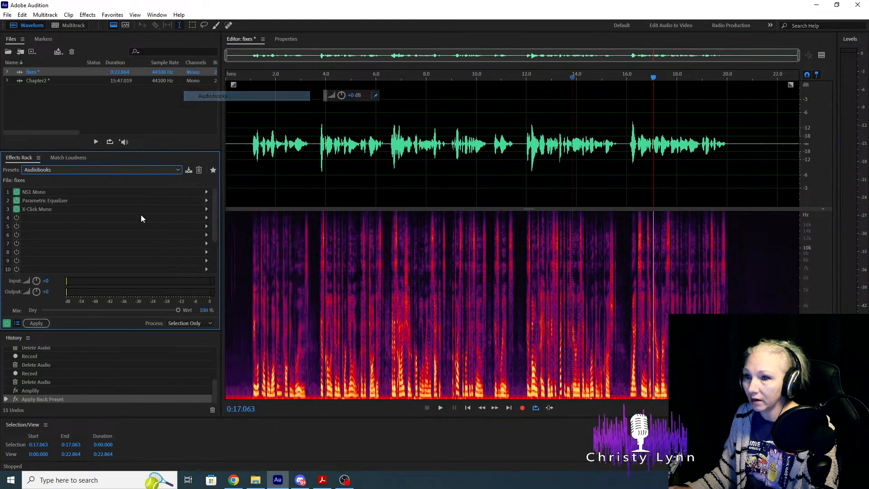
click(38, 322)
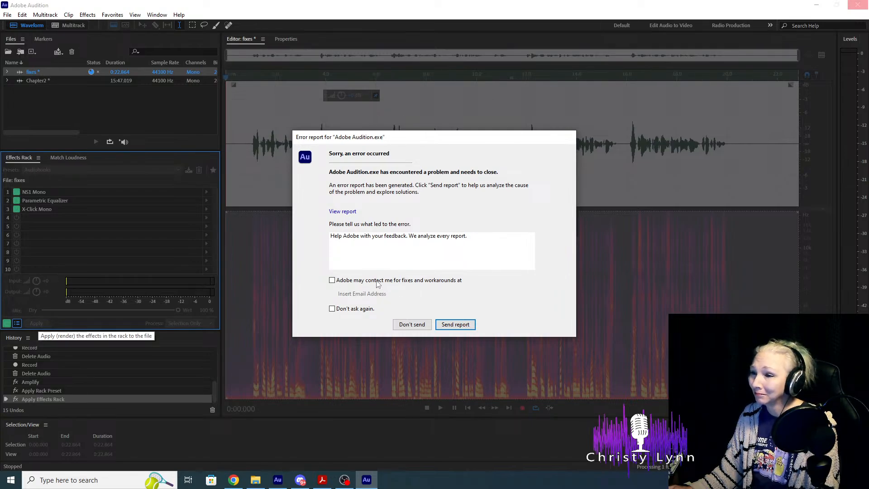
Send the crash report and open the recovered Audition session.
click(455, 324)
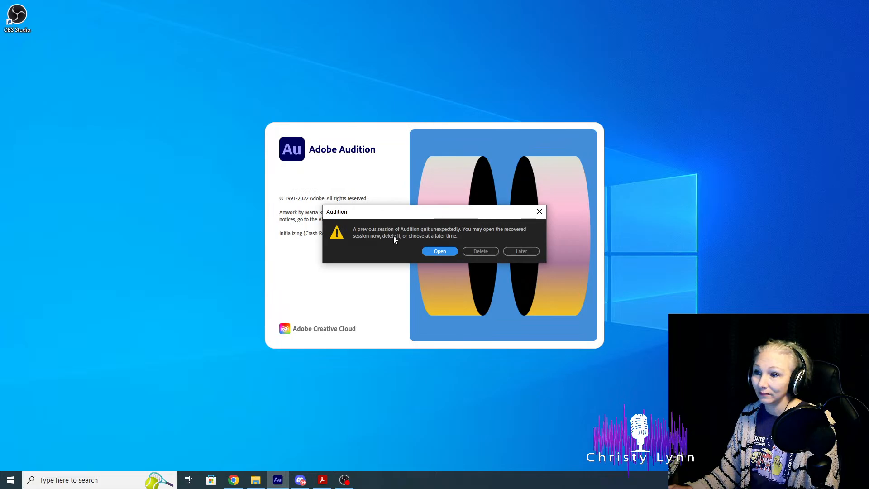
click(440, 251)
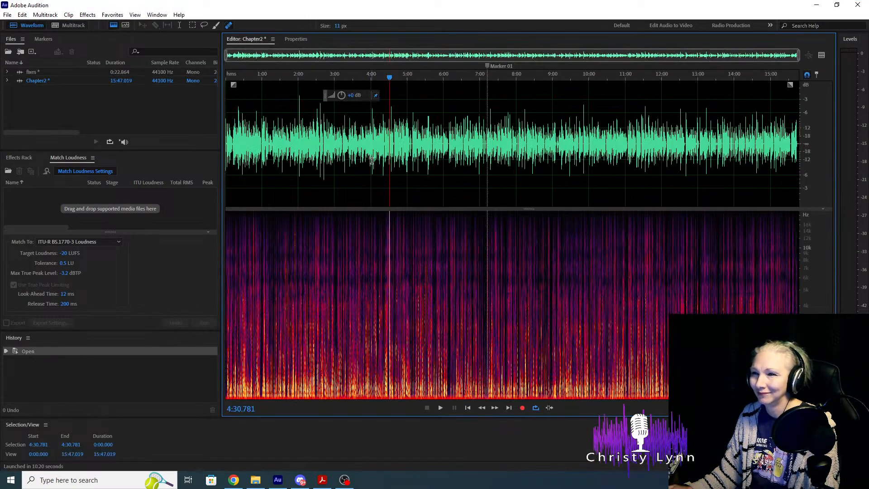
Play the recovered Chapter2 narration from 4:30.781 and again from about 4:23.1.
scroll(415, 173, up, 5)
key(space)
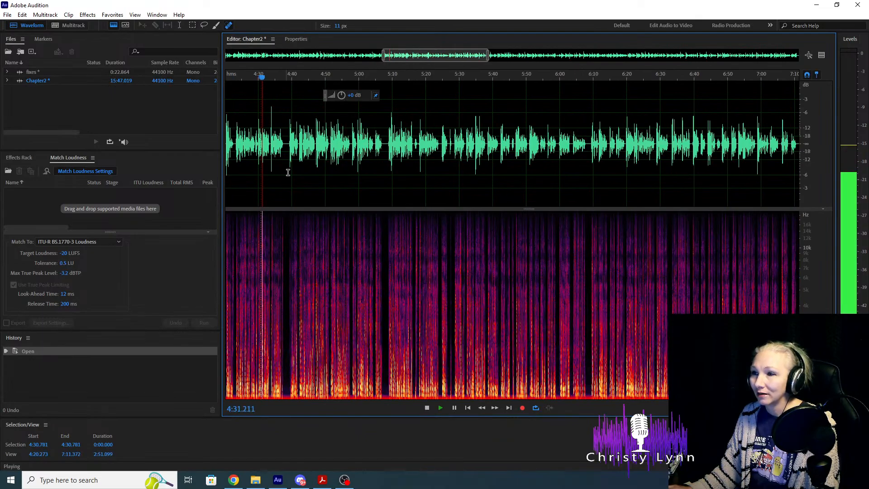
key(space)
scroll(362, 156, up, 6)
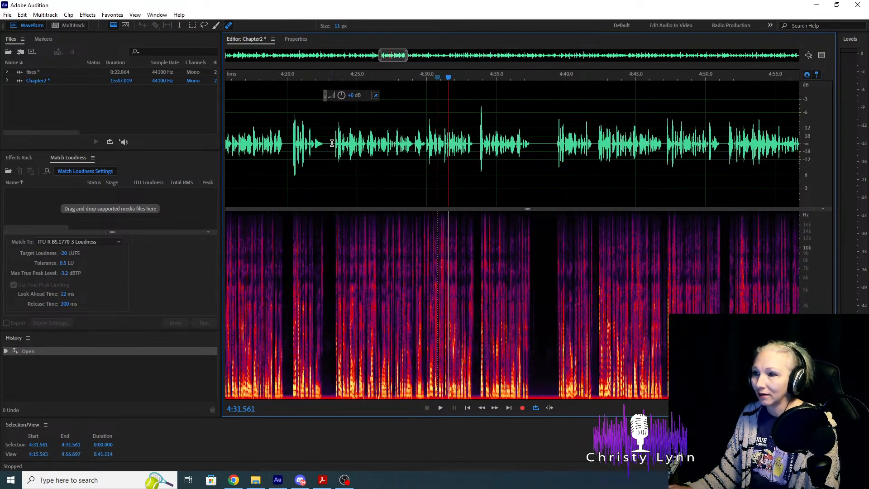
click(330, 138)
key(space)
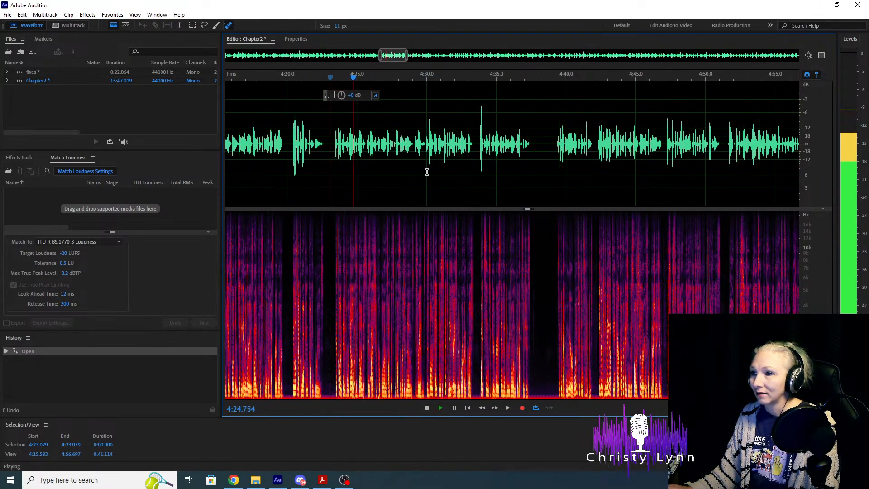
Play the fixes recording from about 0:01 and copy its passage from 0:00.974 to 0:20.000.
key(space)
double_click(89, 71)
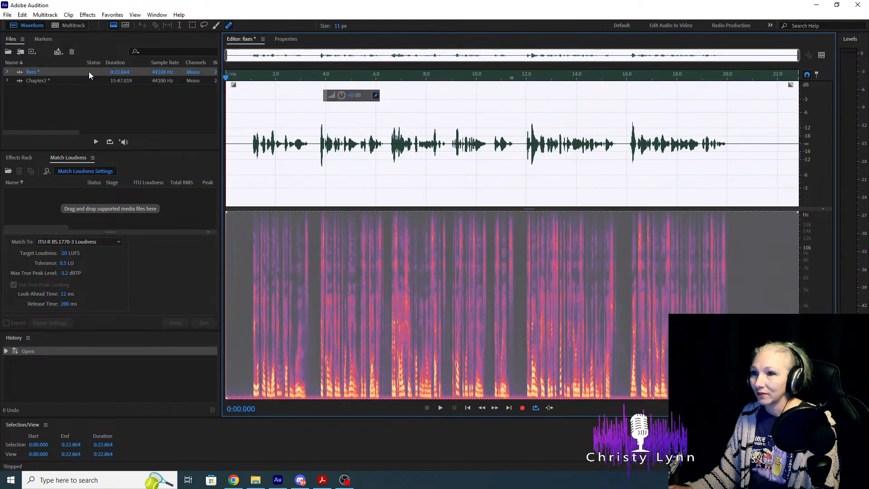
click(250, 143)
key(space)
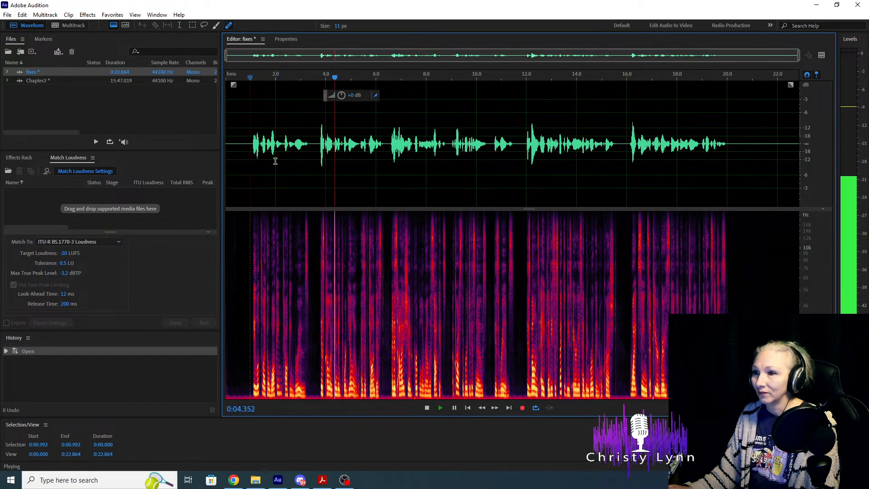
click(251, 144)
drag(251, 144, 729, 151)
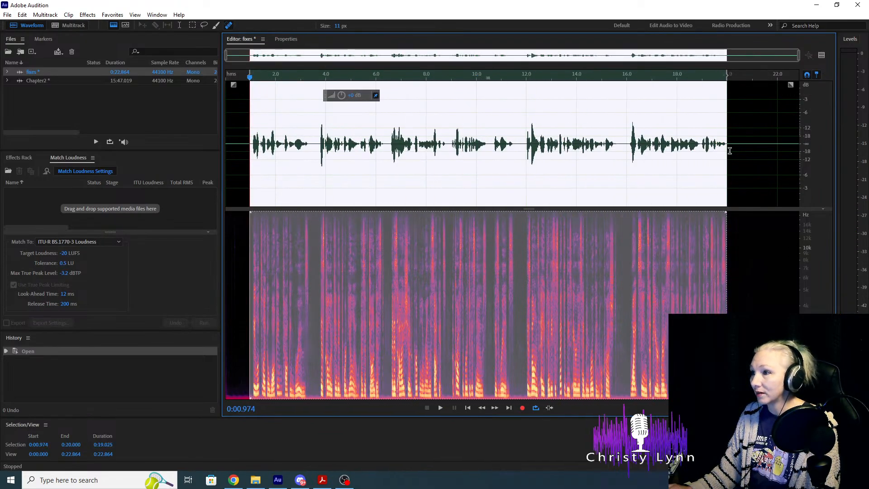
Return to Chapter2 and play from 4:23.338 and 4:20.784 to locate the start of the flawed passage.
double_click(55, 81)
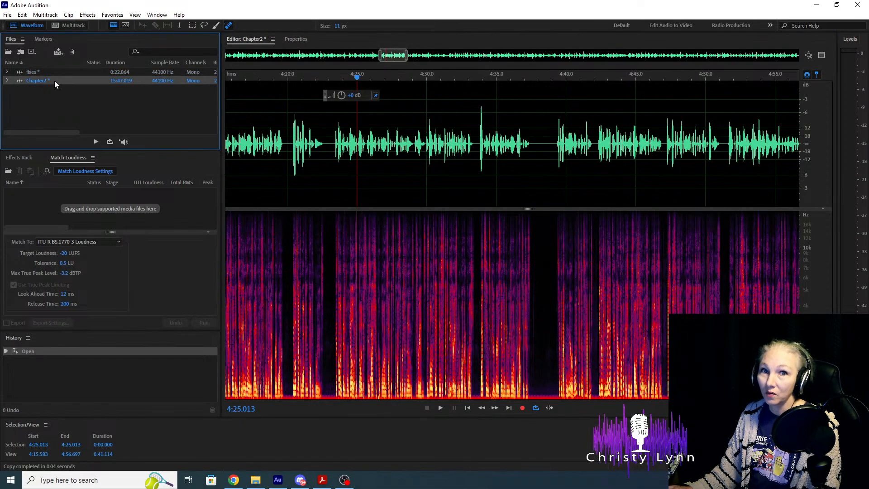
click(334, 143)
scroll(340, 166, up, 5)
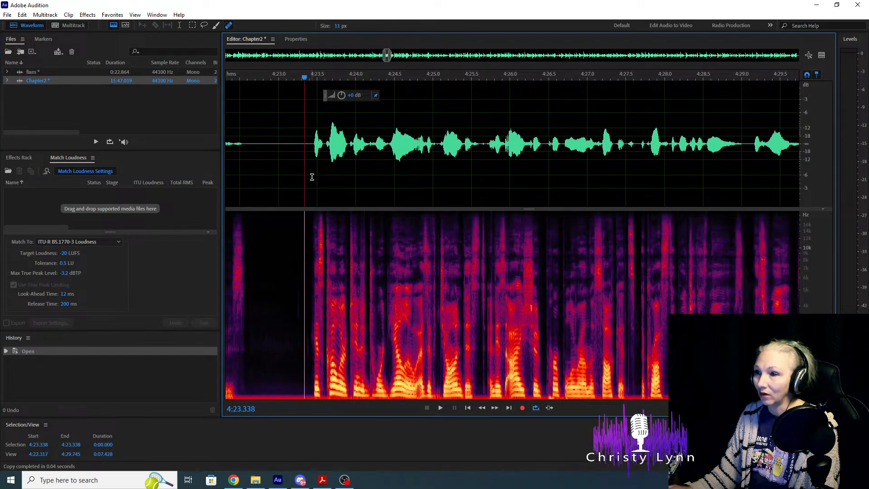
key(space)
scroll(311, 178, down, 4)
key(space)
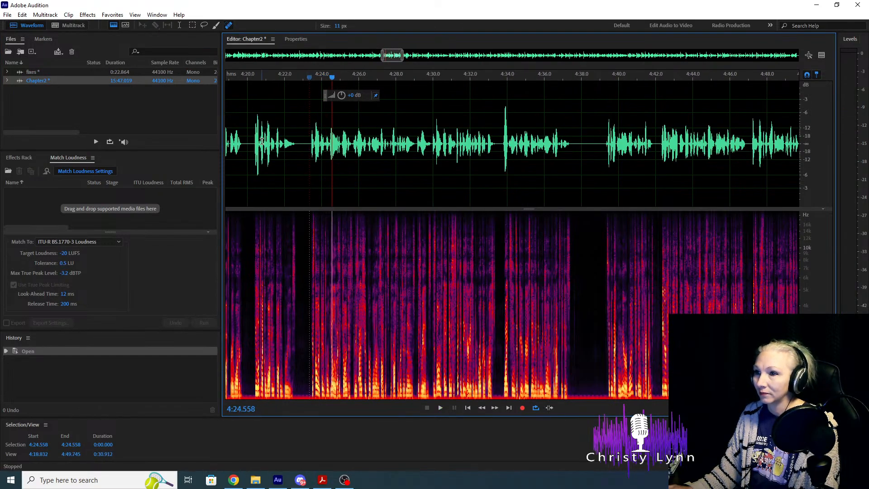
click(261, 141)
key(space)
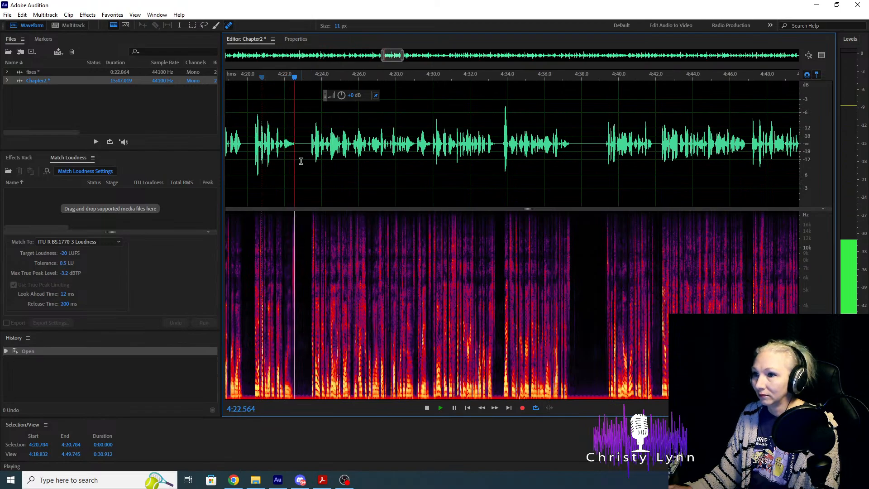
Check the extent of the flawed passage and replace 4:23.395 to 4:37.424 with the copied re-recording.
drag(310, 145, 494, 151)
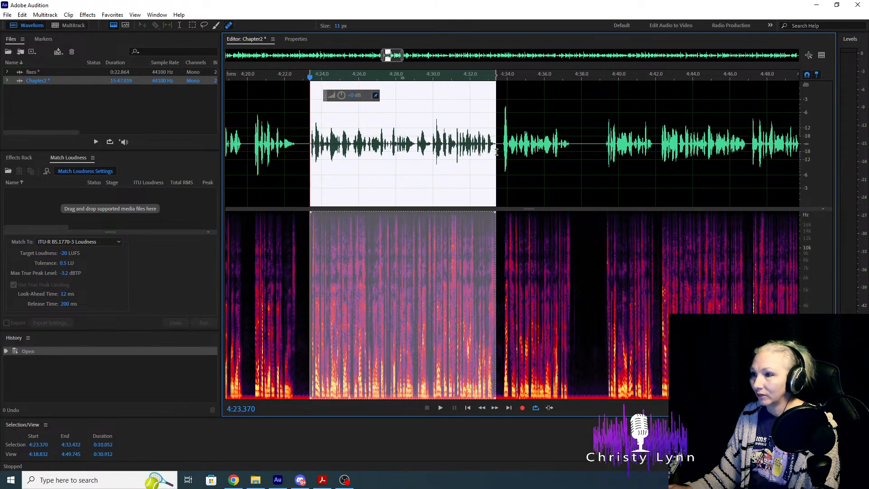
drag(496, 152, 569, 159)
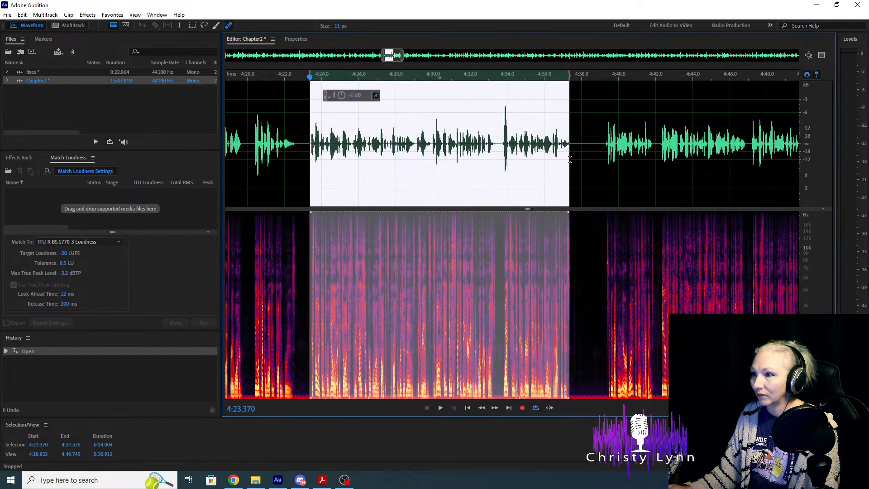
click(432, 148)
click(501, 142)
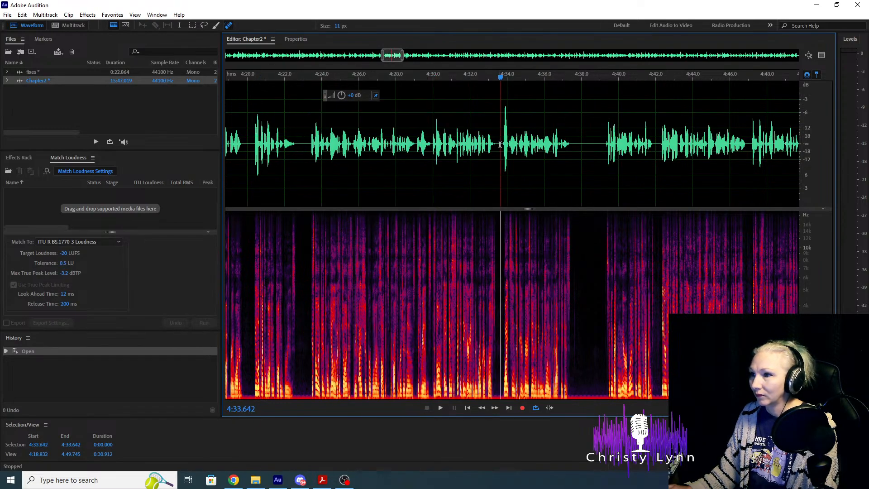
key(space)
drag(309, 143, 571, 149)
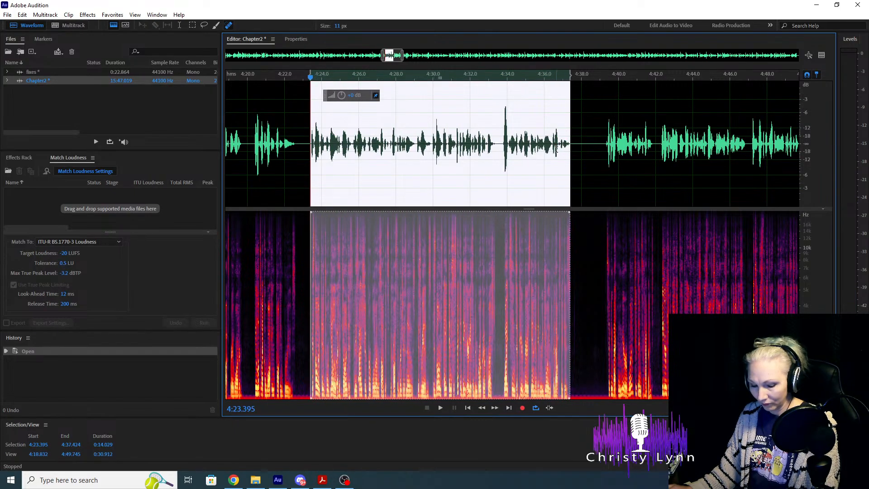
key(ctrl+v)
Play the edit from about 4:20 and delete the leftover phrase from 4:20.296 to 4:23.419.
click(248, 141)
key(space)
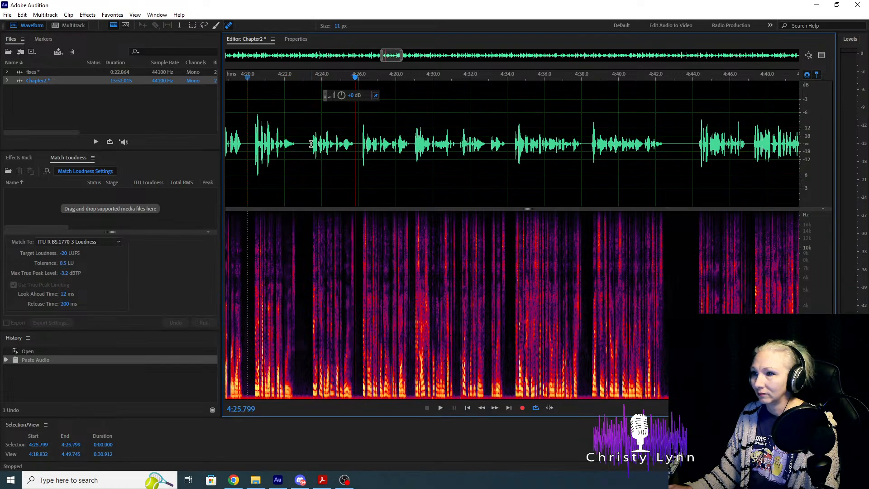
drag(310, 142, 252, 150)
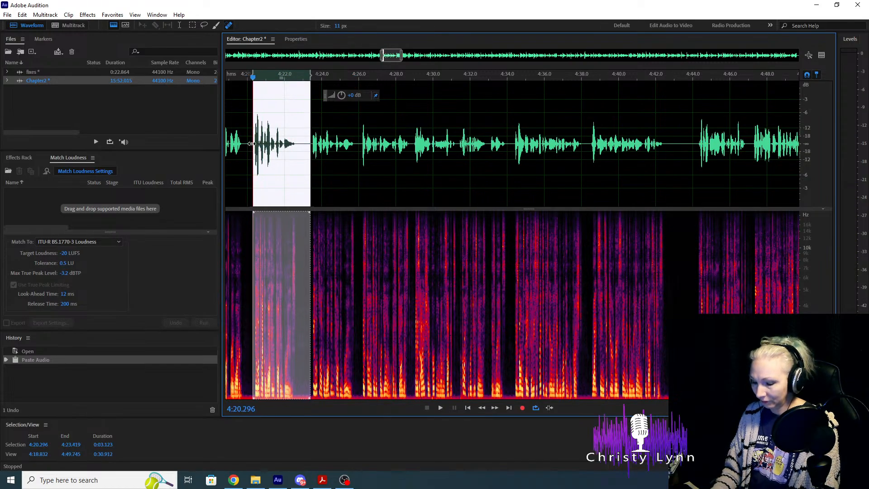
key(Delete)
Play Chapter2 from 4:17.350 to check the transition into the inserted re-recording.
scroll(320, 164, down, 4)
click(281, 145)
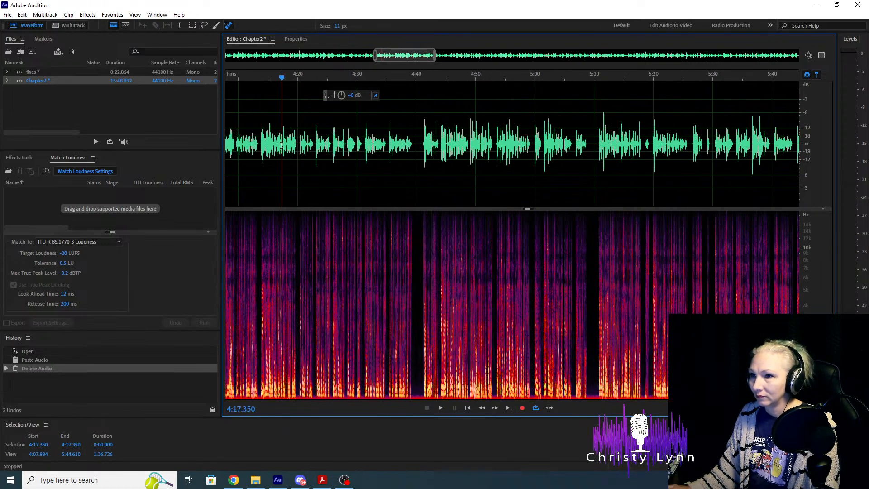
scroll(303, 198, up, 6)
key(space)
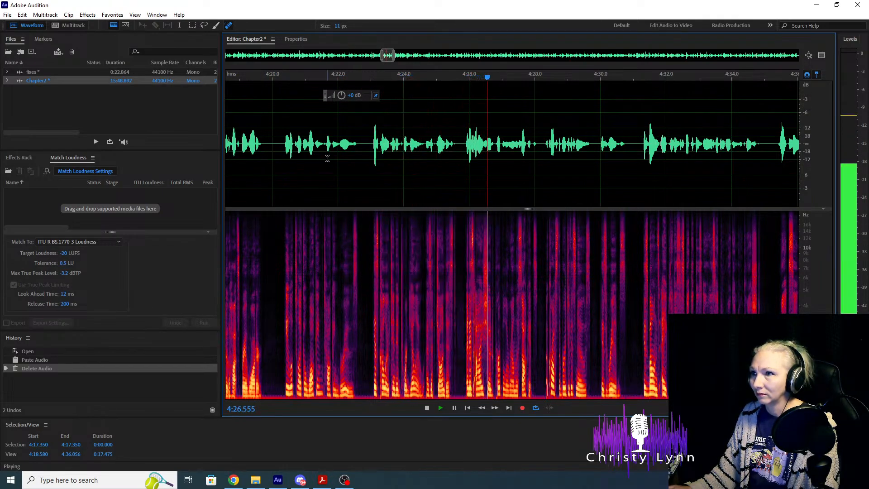
key(space)
Heal the clicks around 4:26.15 and 4:25.95 over nearly the full frequency range, and play back from 4:25.689.
scroll(413, 244, up, 6)
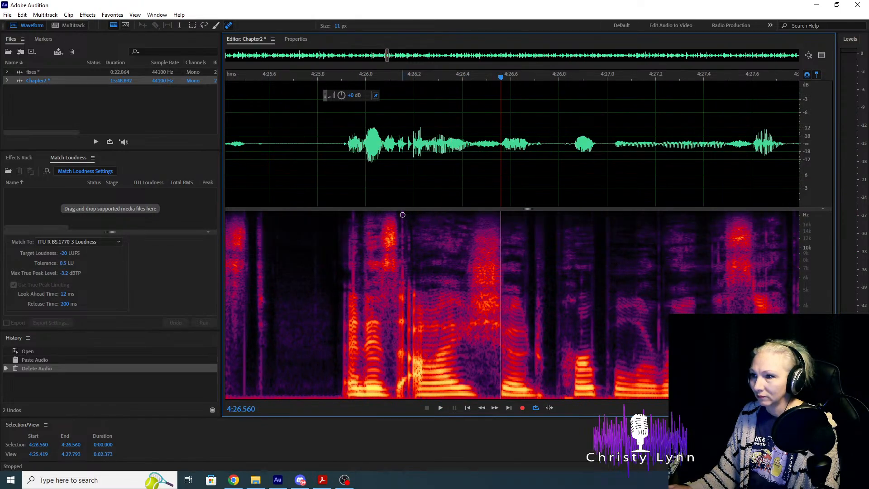
drag(401, 213, 401, 398)
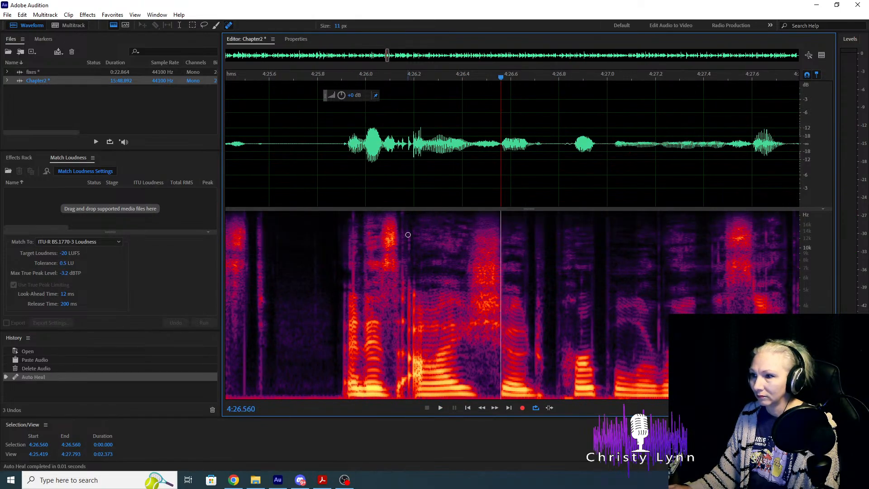
mouse_move(407, 234)
mouse_down()
mouse_move(407, 397)
mouse_move(397, 392)
mouse_up()
click(321, 155)
key(space)
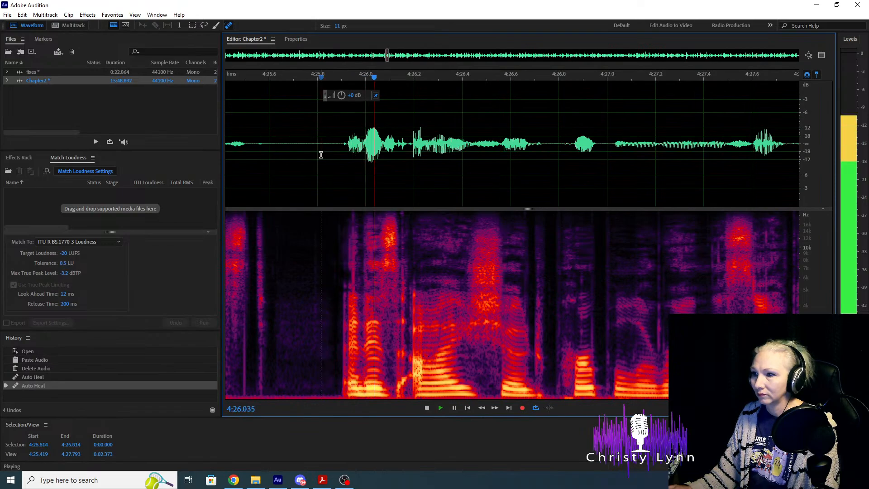
key(space)
drag(353, 213, 353, 382)
click(290, 166)
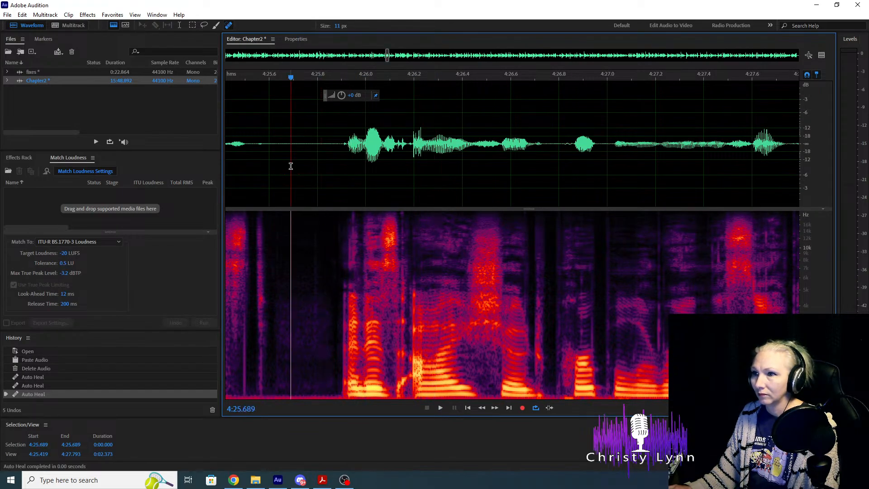
key(space)
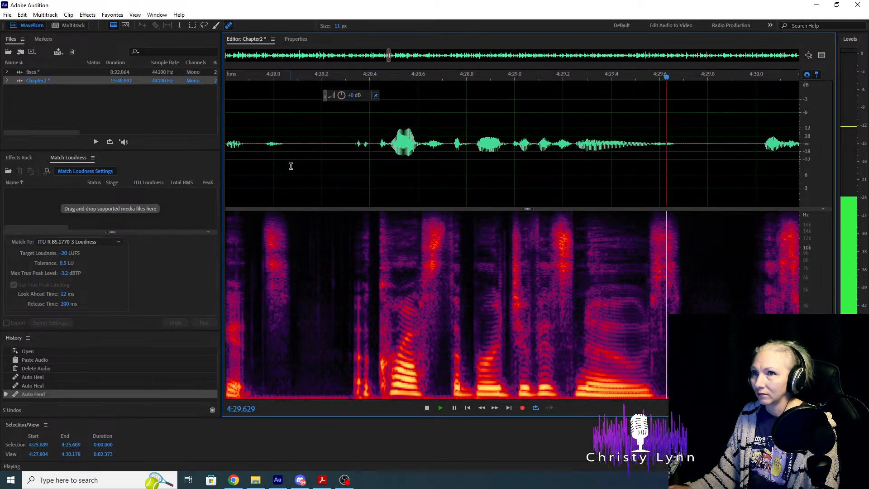
key(space)
Examine and play the phrase from 4:28.301 to 4:29.815 to find remaining clicks.
scroll(537, 188, up, 3)
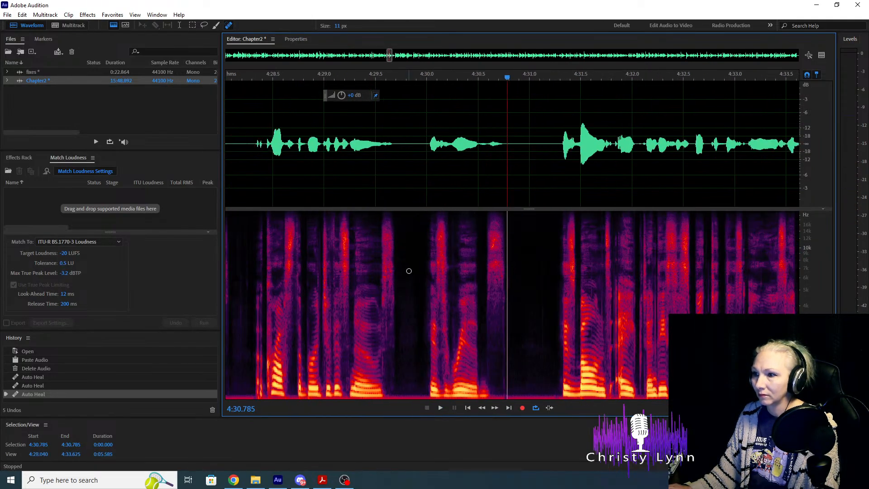
scroll(409, 290, down, 3)
scroll(412, 275, up, 2)
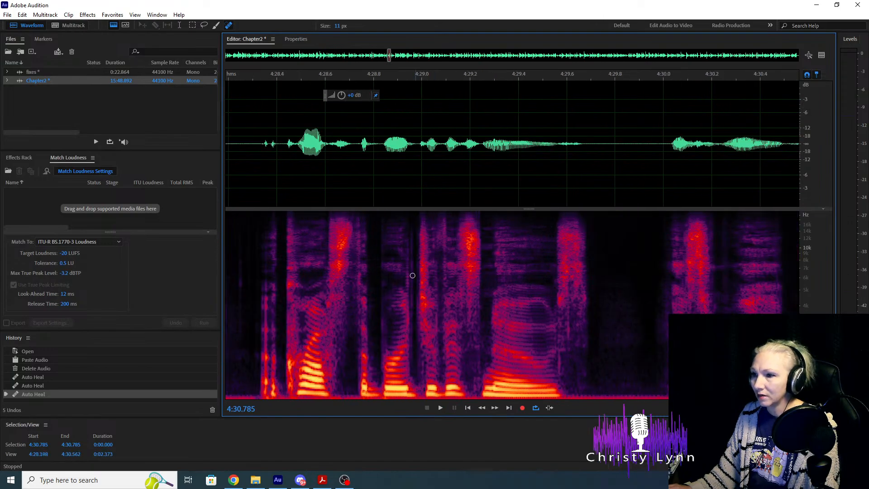
click(253, 160)
key(space)
drag(252, 159, 618, 183)
key(space)
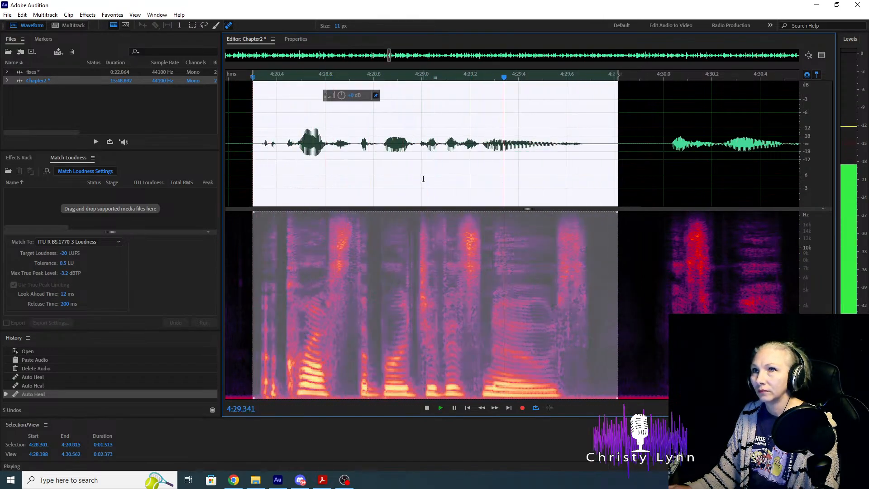
click(538, 169)
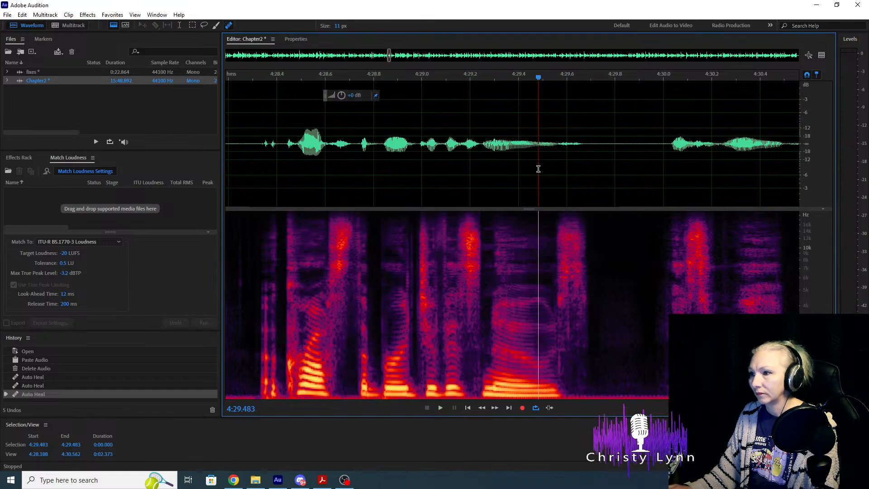
Heal two small spots near 4:29.6 in the lower frequencies and play back from 4:28.244.
click(570, 339)
click(560, 374)
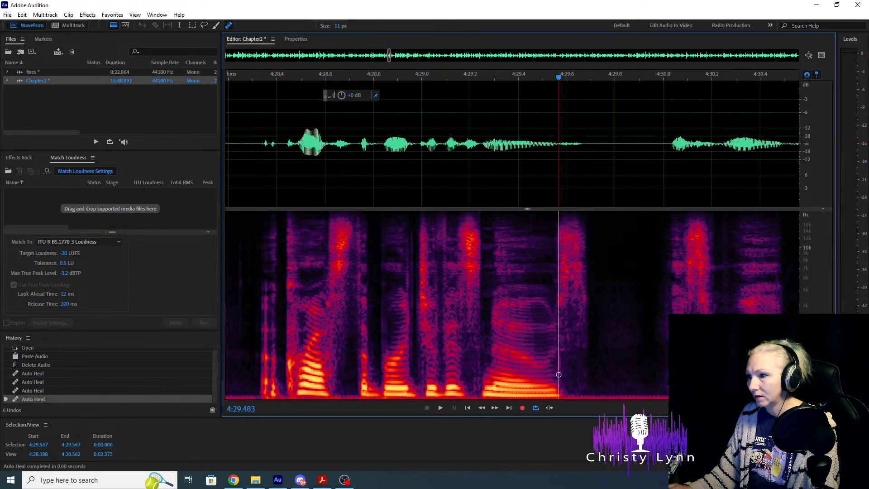
click(239, 151)
key(space)
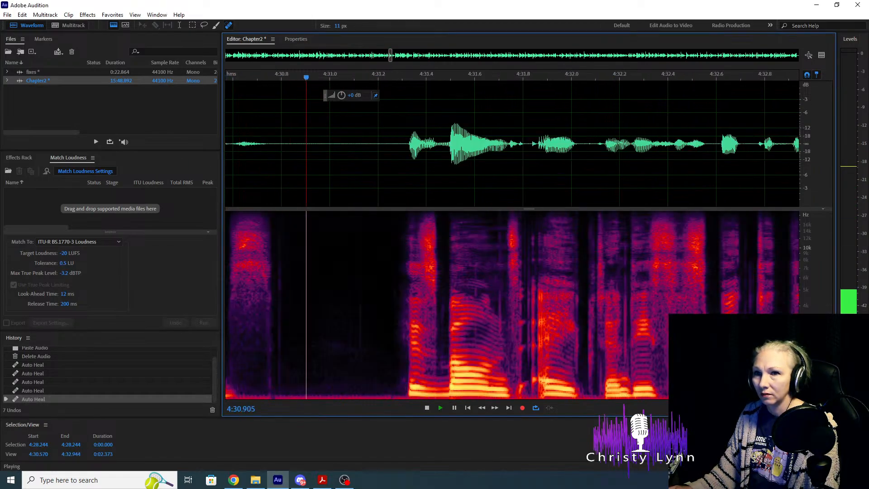
key(space)
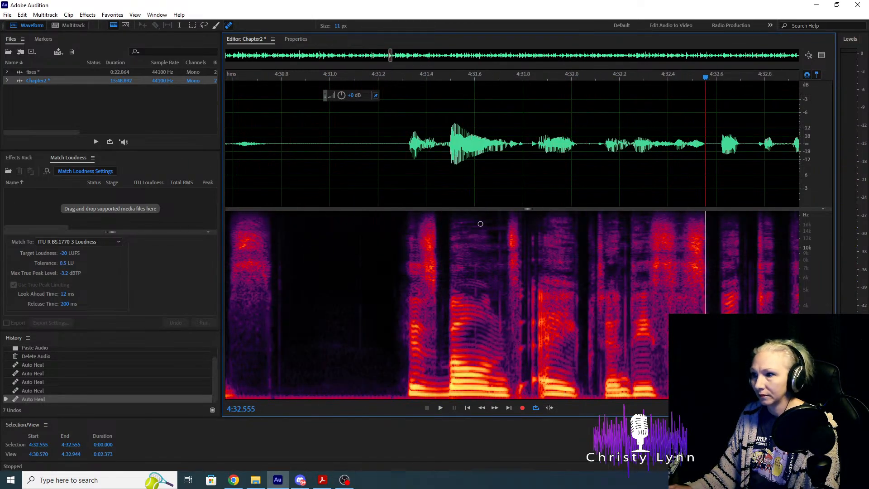
Heal the small spots near 4:31.70 and 4:31.59, and play back from about 4:31.1.
click(498, 338)
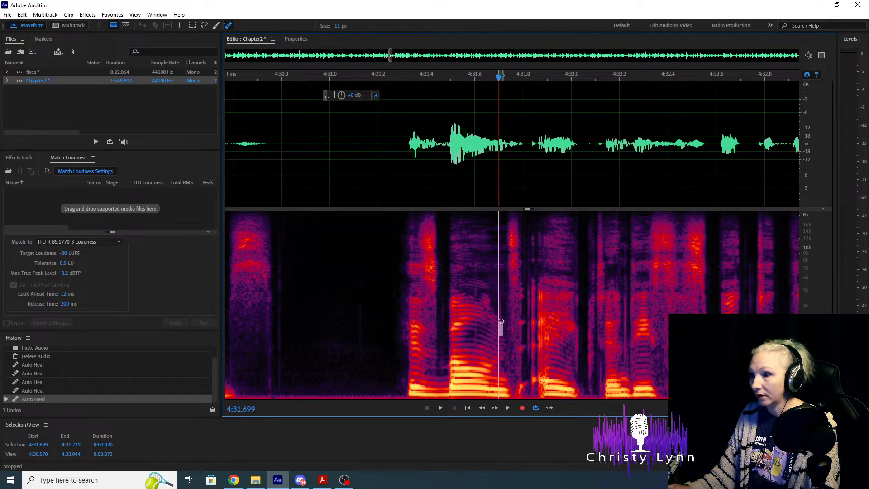
click(478, 344)
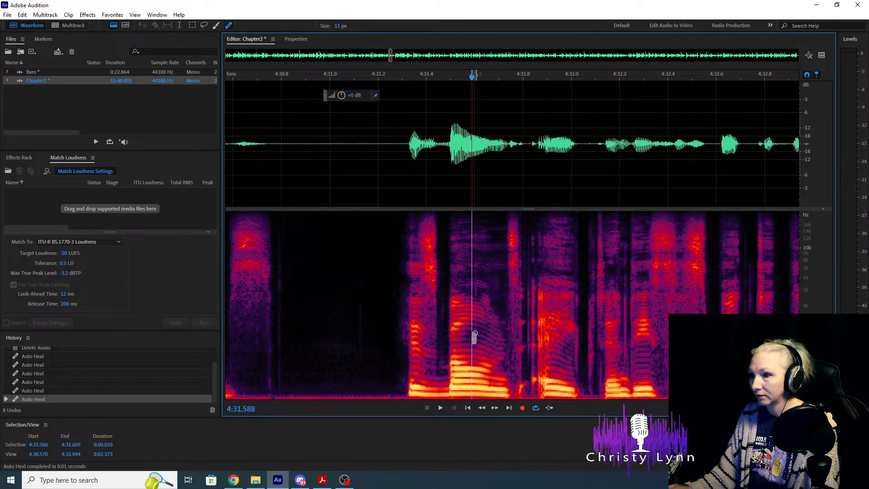
click(347, 181)
key(space)
key(space)
Examine the spectrogram between about 4:31.5 and 4:32.5 for remaining clicks, replaying it from about 4:31.2.
scroll(520, 249, up, 2)
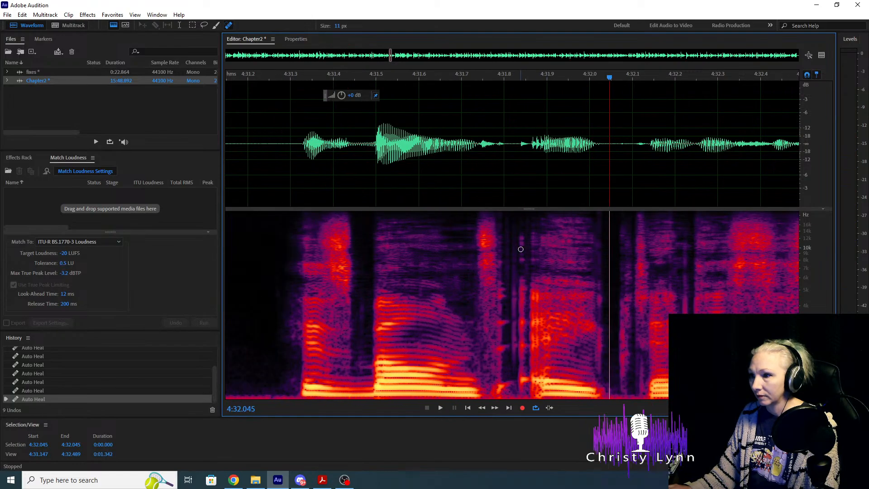
scroll(519, 245, down, 2)
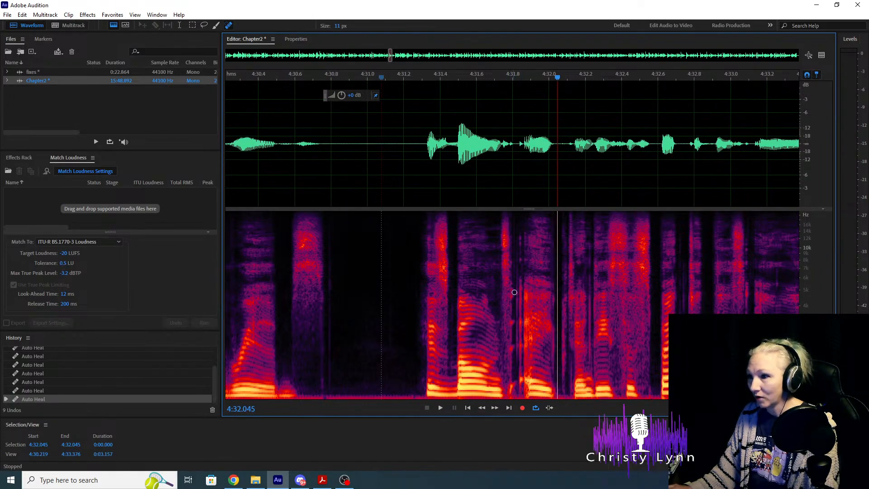
scroll(532, 344, up, 3)
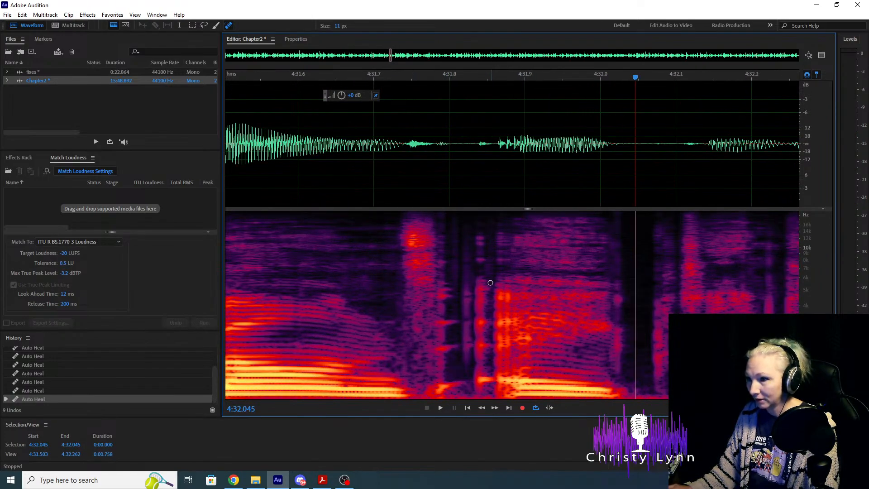
scroll(470, 318, down, 3)
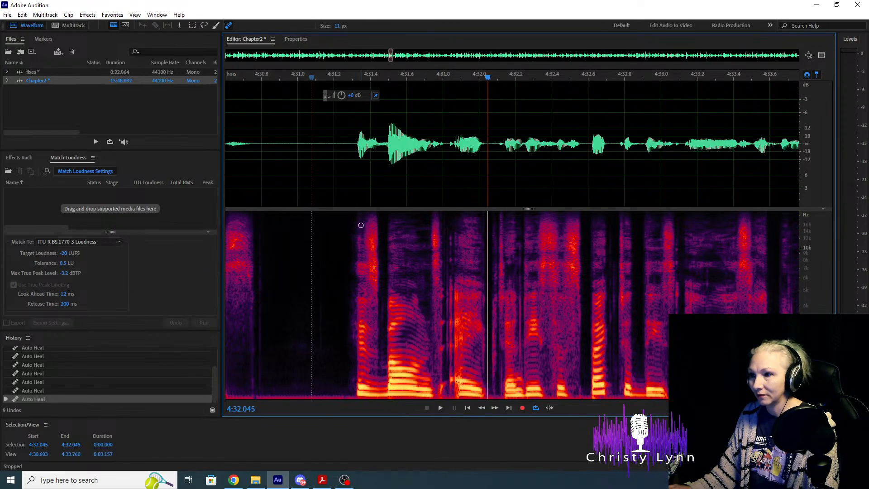
click(333, 174)
key(space)
key(space)
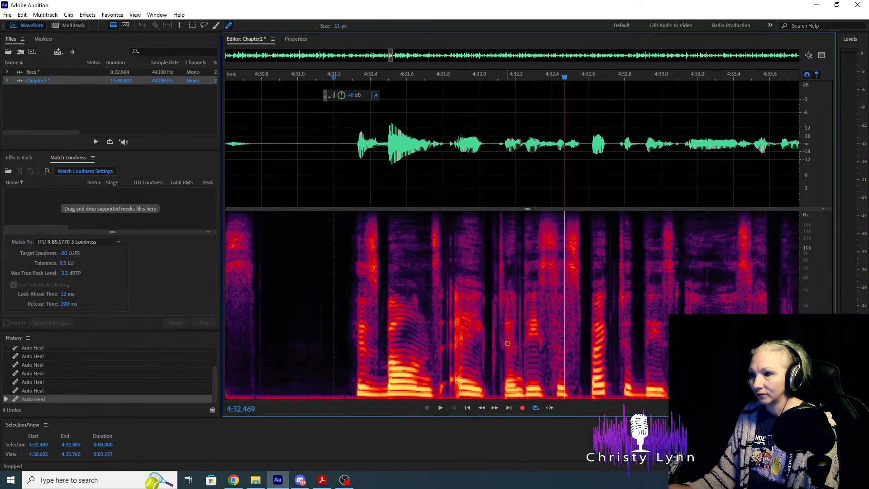
scroll(486, 346, up, 3)
scroll(433, 364, down, 1)
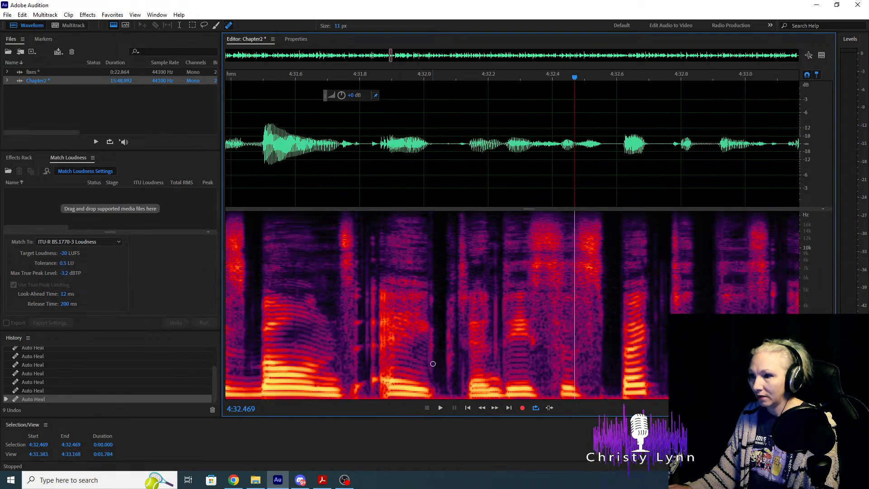
Heal the clicks near 4:32.03 and 4:32.08 across the full frequency range and play back from about 4:31.65.
drag(431, 368, 432, 215)
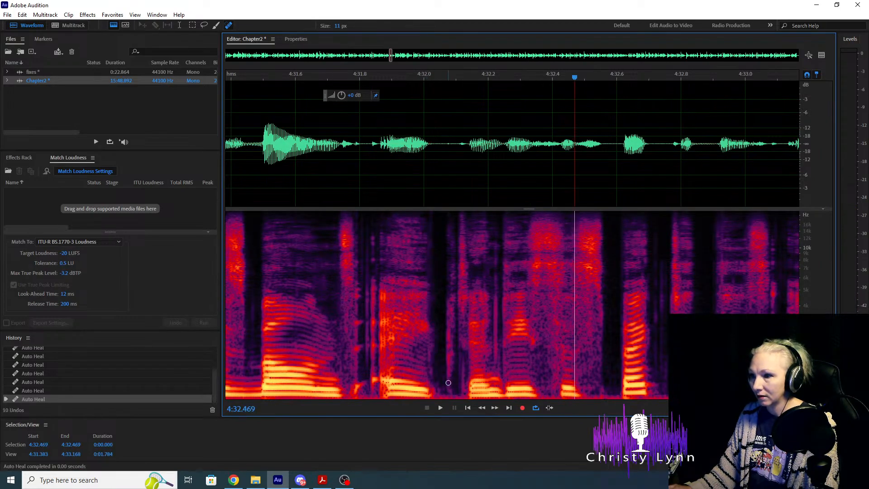
drag(448, 382, 448, 213)
click(311, 180)
key(space)
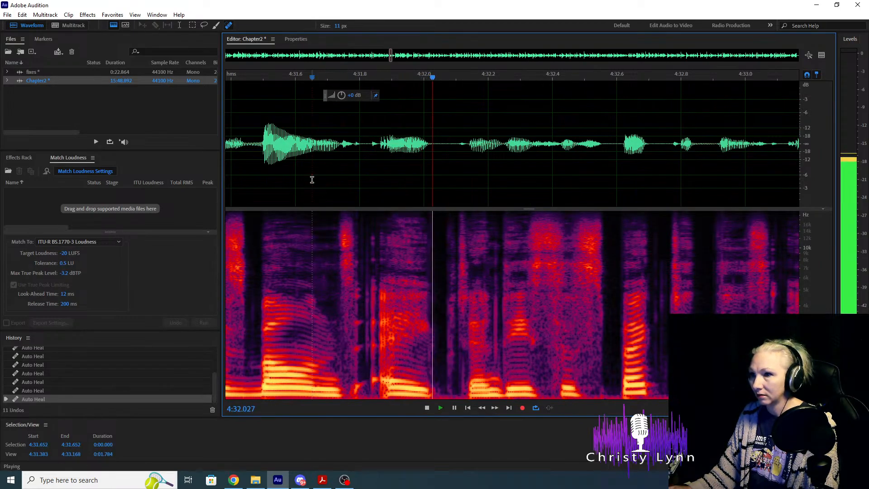
key(space)
Heal the click near 4:32.22, including its mid and low frequencies, and play back from 4:31.546.
drag(496, 213, 496, 396)
drag(496, 273, 495, 293)
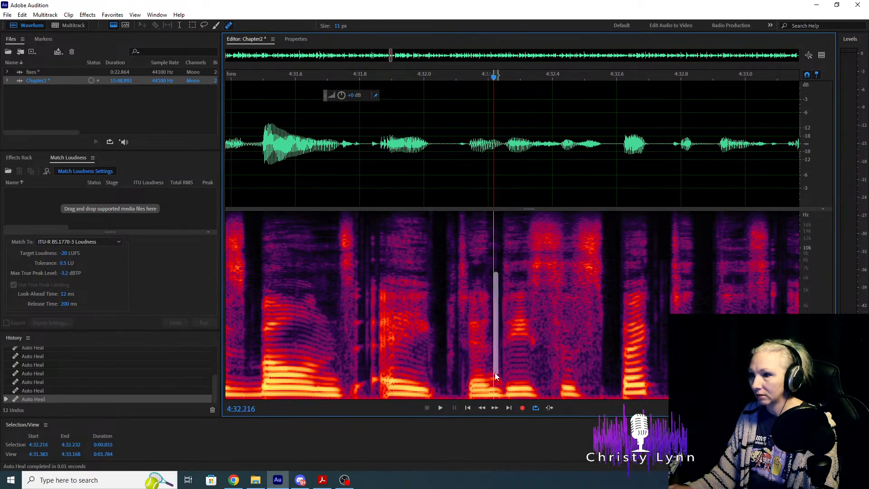
drag(495, 376, 496, 378)
click(278, 158)
key(space)
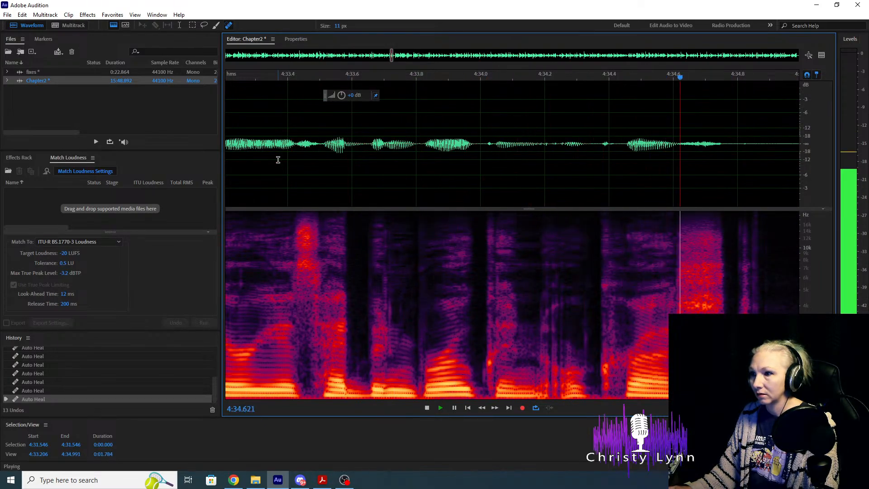
scroll(394, 185, down, 4)
key(space)
Replay the phrase from 4:31.250 and again from 4:31.349 to listen for remaining clicks.
click(251, 196)
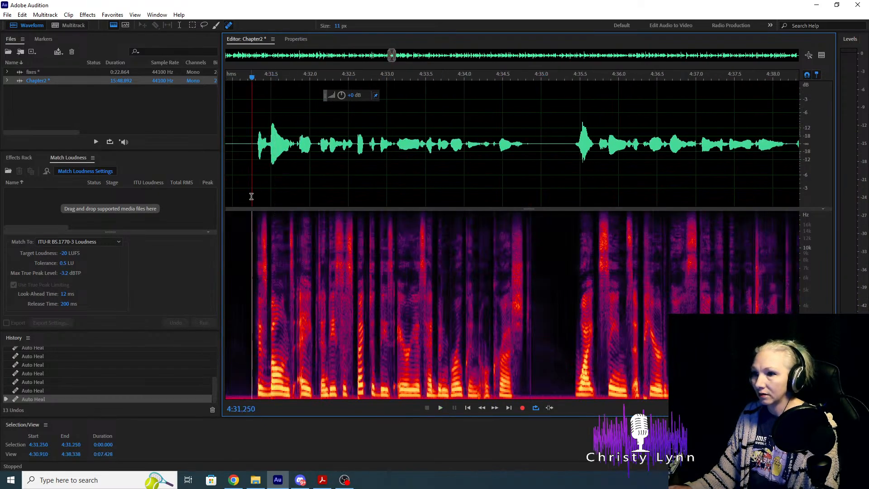
key(space)
key(space)
scroll(251, 222, up, 4)
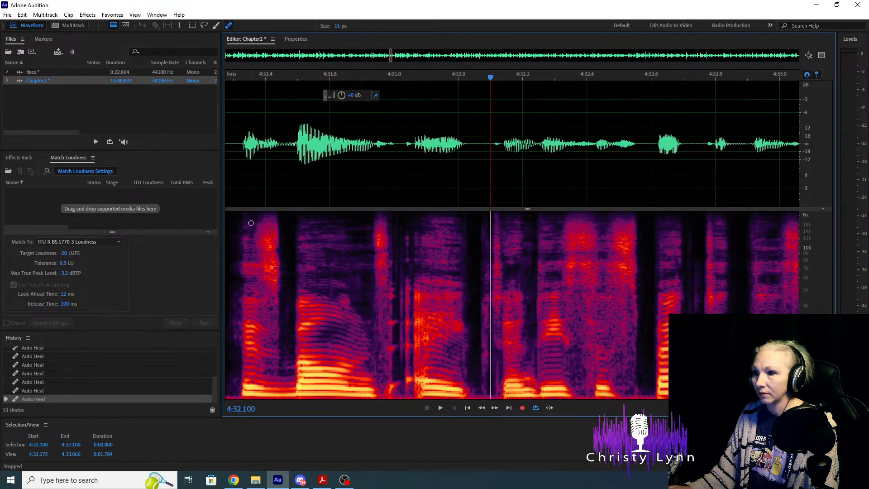
click(249, 183)
key(space)
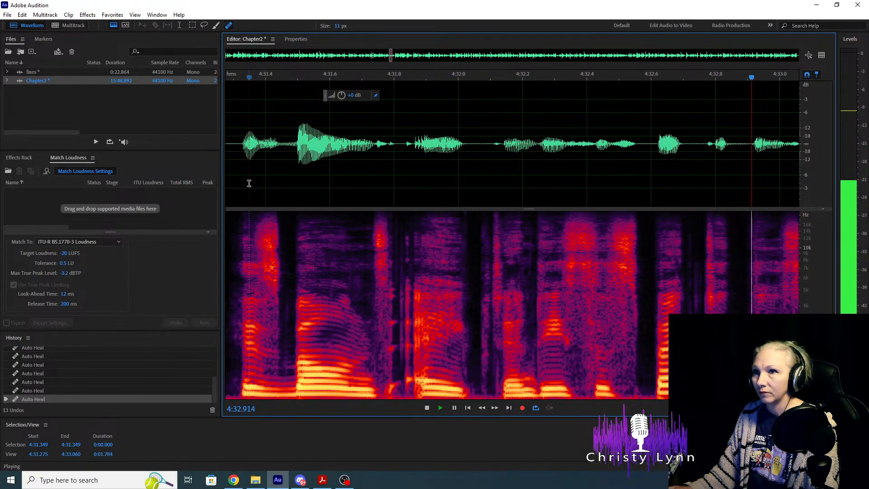
key(space)
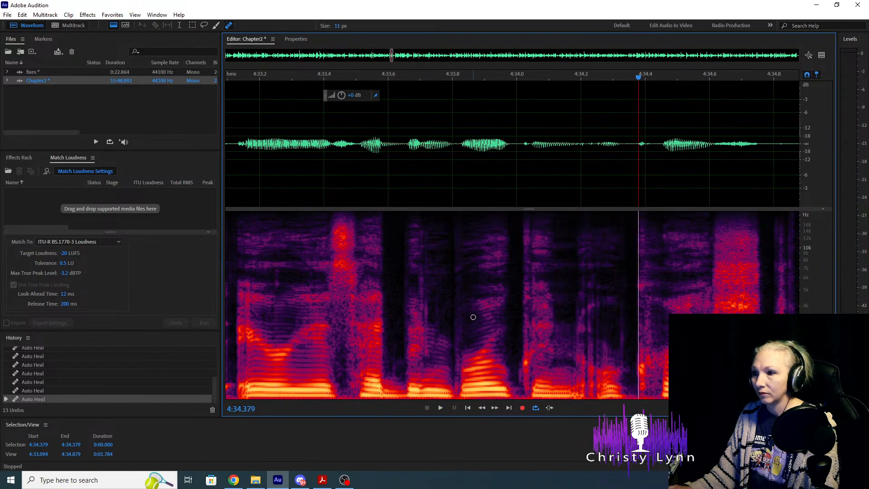
Heal the click near 4:33.72 in the mid frequencies and replay the phrase from about 4:31.2.
drag(426, 299, 426, 346)
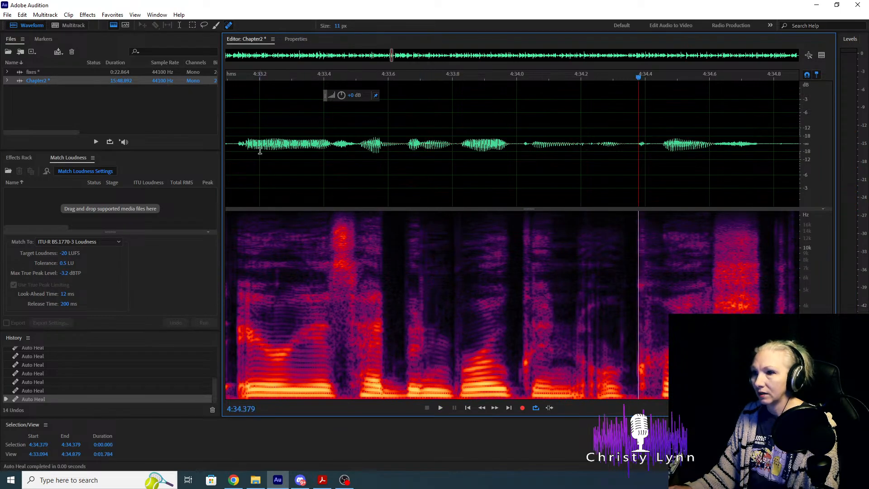
key(alt+Left)
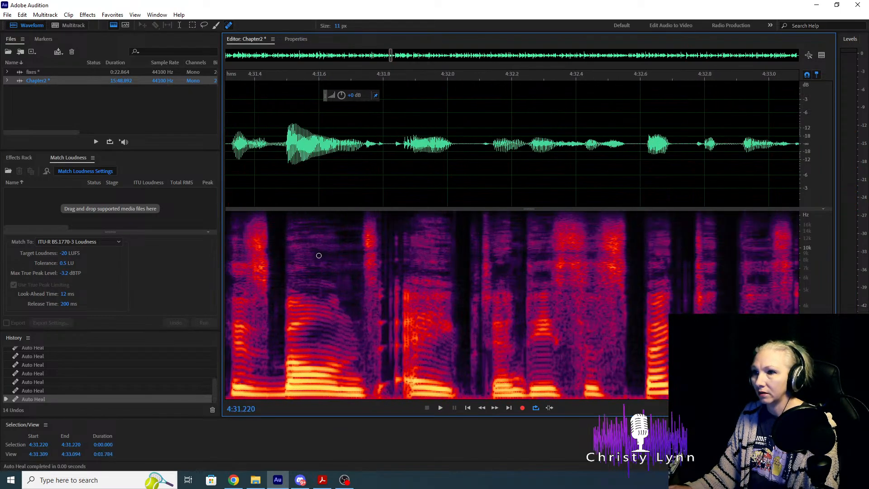
key(space)
key(space)
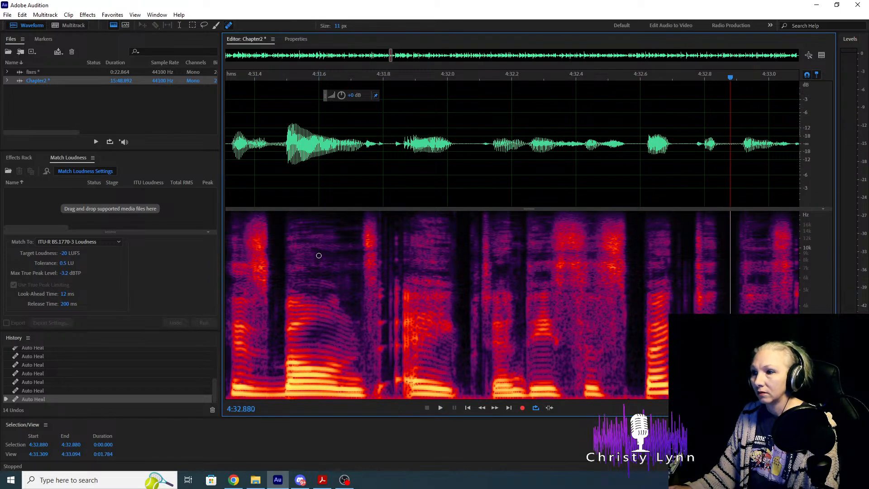
key(space)
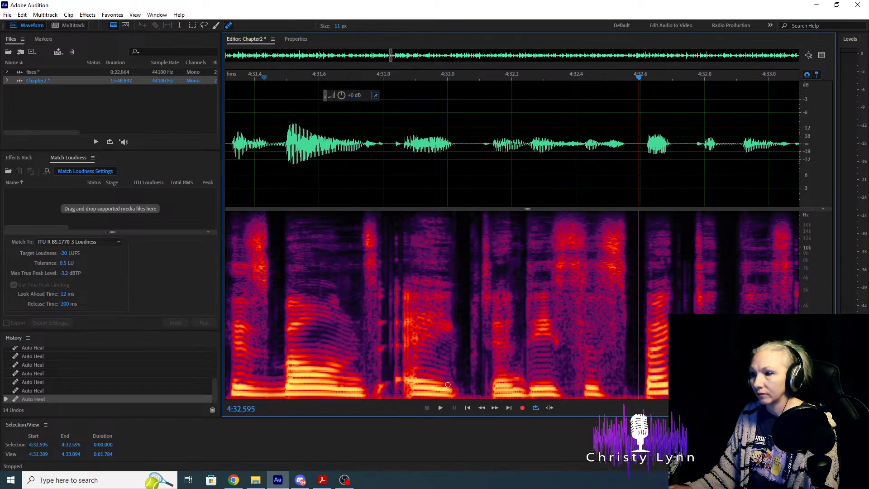
Heal the small low-frequency spot near 4:32.12 and play back from 4:31.558.
drag(484, 366, 487, 361)
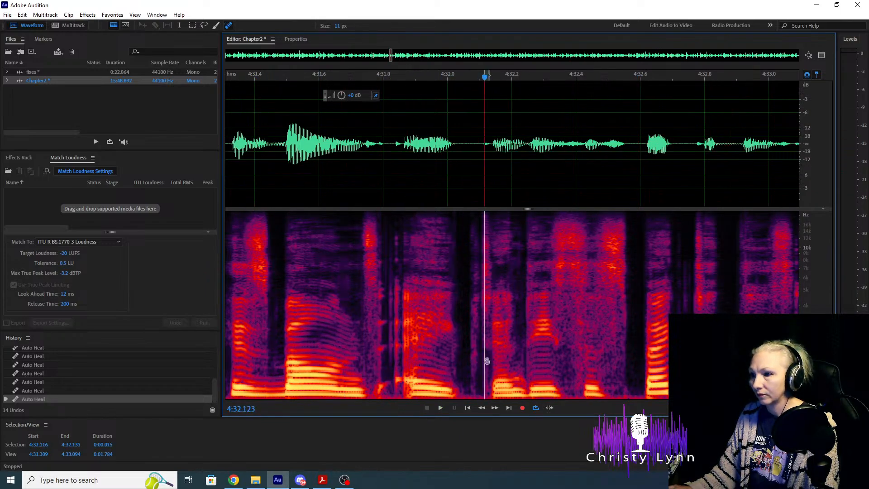
click(306, 163)
key(space)
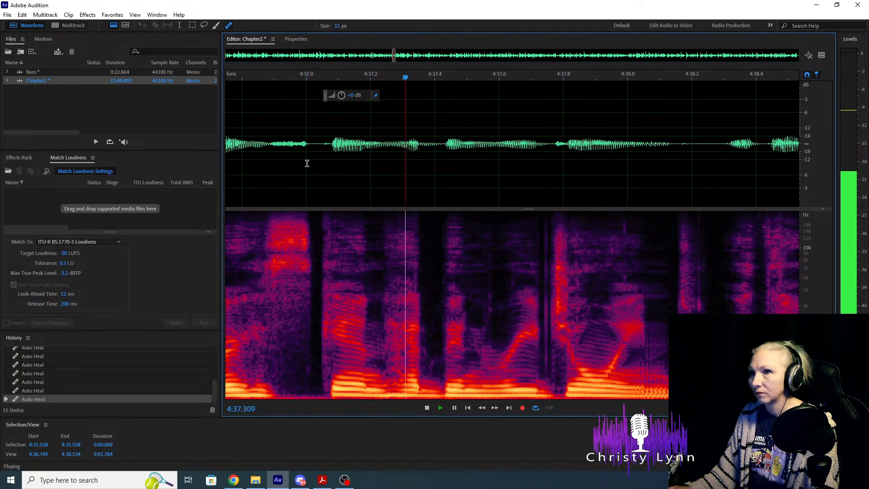
key(space)
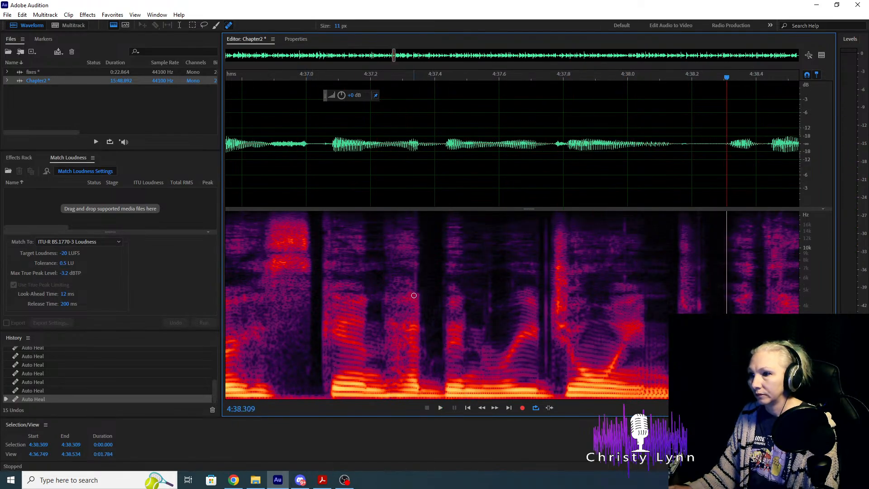
Heal the spot near 4:37.33 and play back from about 4:36.9.
key(ctrl+u)
click(269, 168)
key(space)
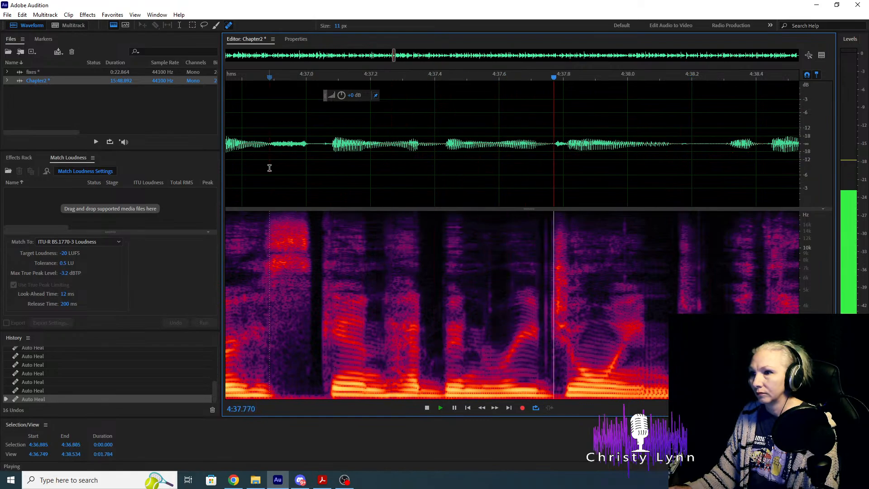
key(space)
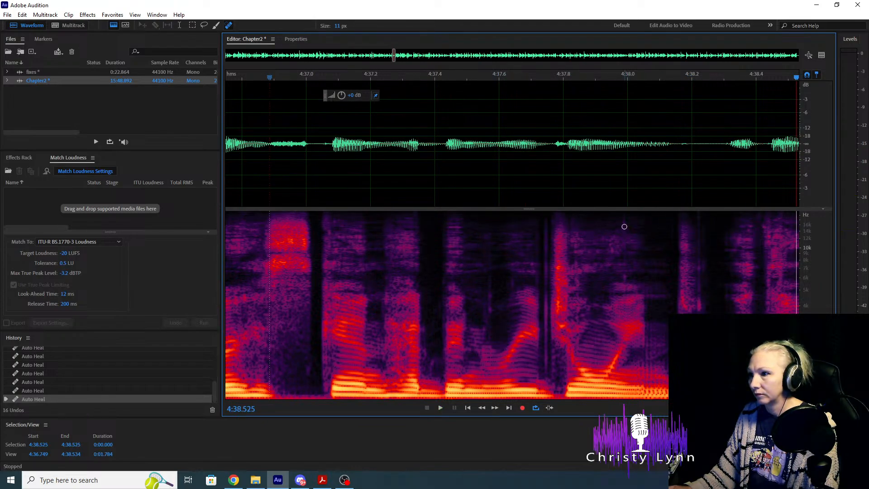
Heal the clicks near 4:37.99, 4:37.75 and 4:37.77, and play back from 4:36.854.
drag(624, 227, 625, 385)
drag(545, 225, 547, 252)
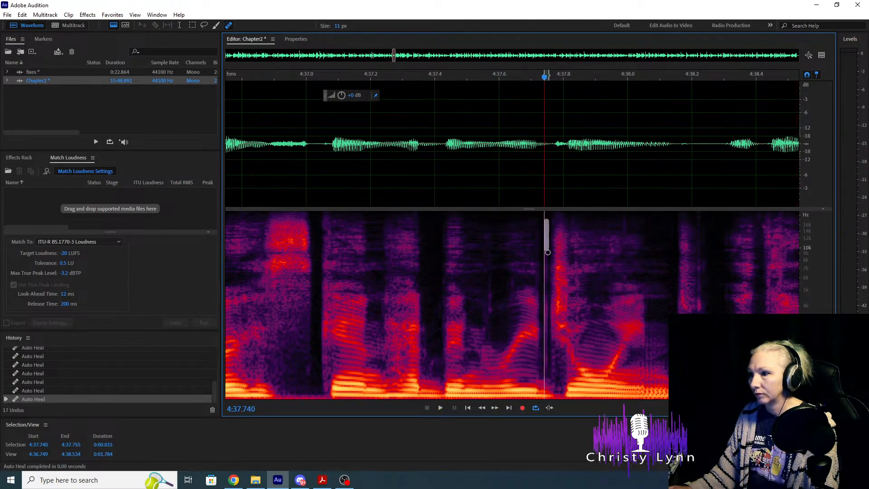
drag(554, 388, 554, 389)
click(259, 183)
key(space)
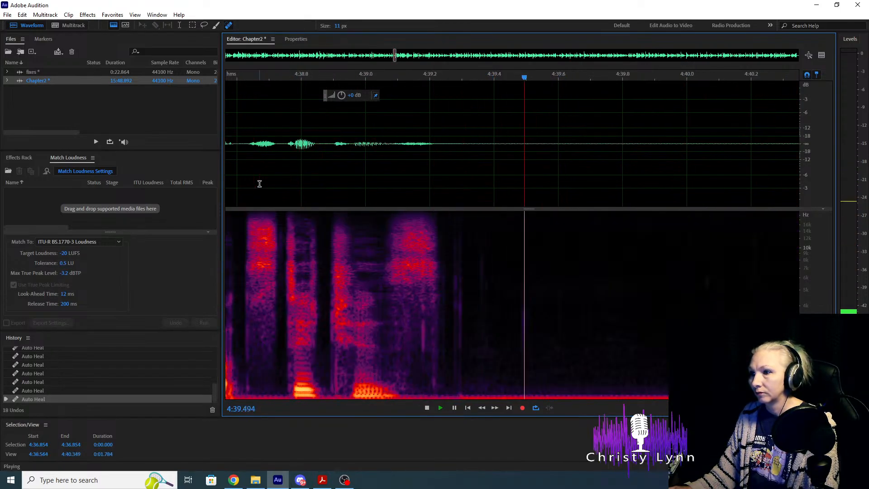
key(space)
Heal the faint clicks after the phrase's end near 4:39.28 and the spot near 4:39.18.
drag(459, 231, 459, 389)
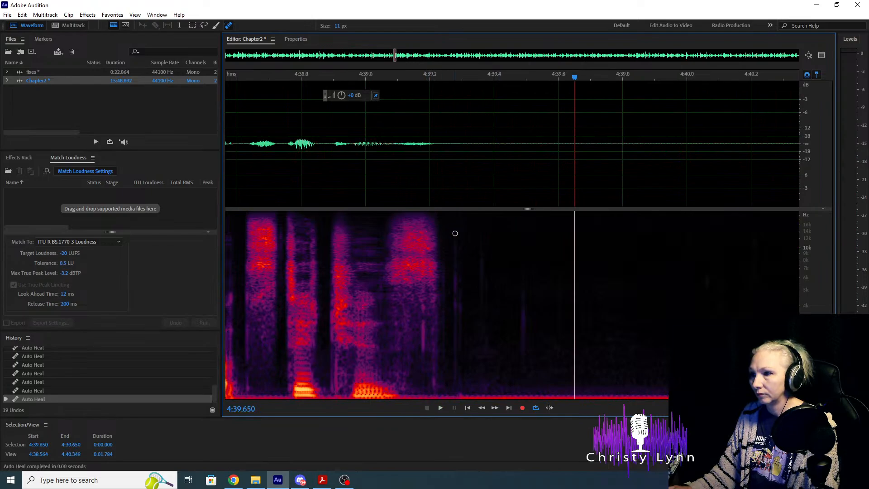
drag(455, 233, 457, 389)
drag(423, 351, 424, 292)
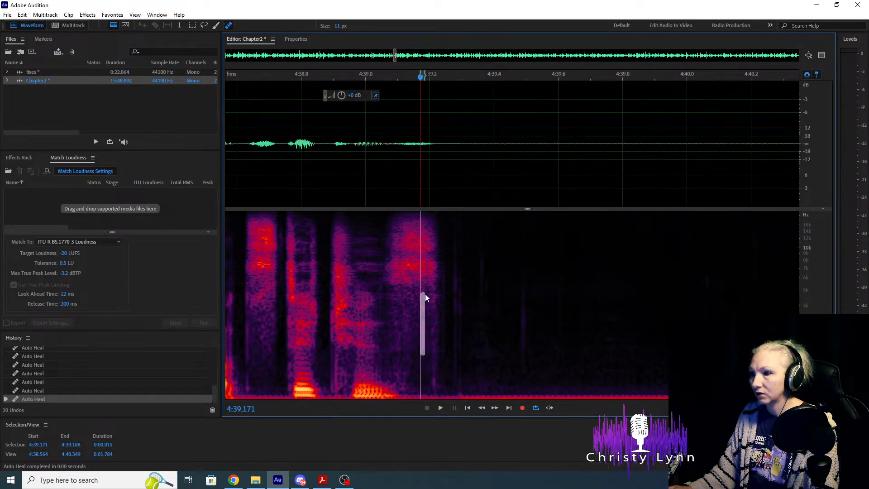
Shorten the long pause by deleting the silence from 4:39.689 to 4:41.201.
scroll(515, 311, down, 4)
drag(533, 148, 647, 162)
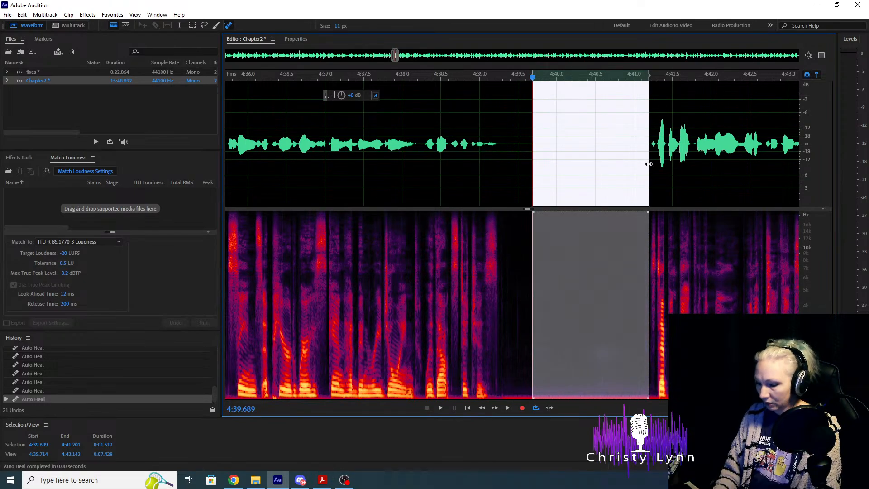
key(Delete)
Play back the edited narration from 4:25.343, 4:17.145 and 4:26.000 to check it for clicks.
scroll(666, 262, down, 4)
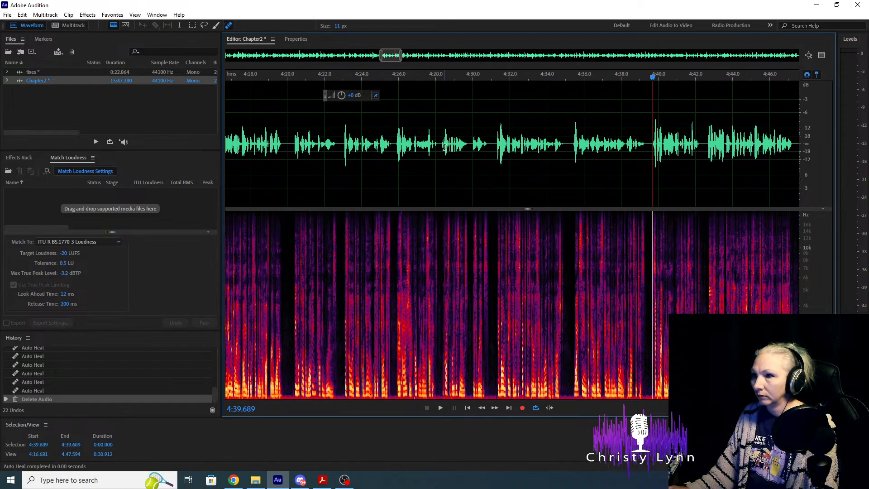
click(387, 141)
key(space)
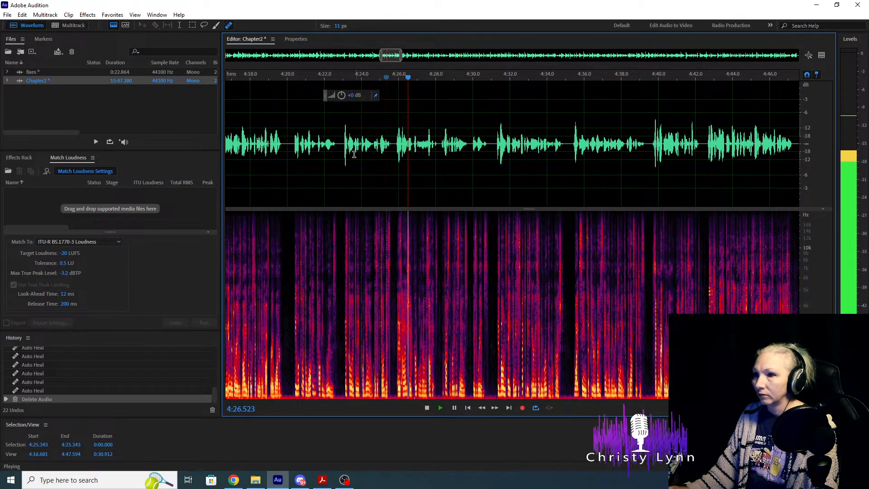
click(234, 151)
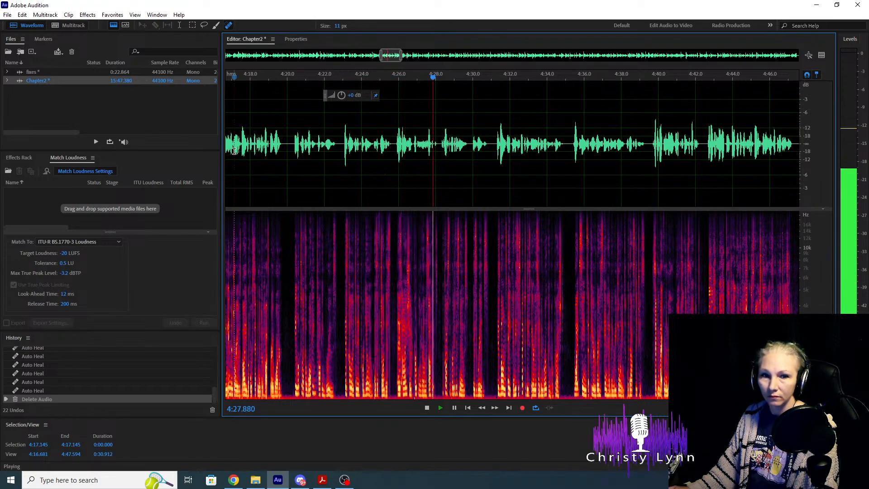
key(space)
key(space)
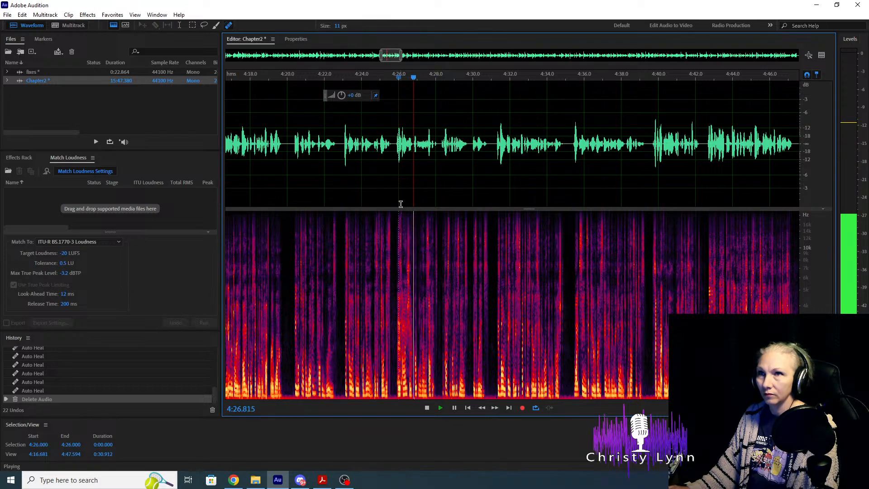
key(space)
Heal the clicks near 4:27.46 and 4:27.21, and play back from 4:26.000.
scroll(416, 242, up, 8)
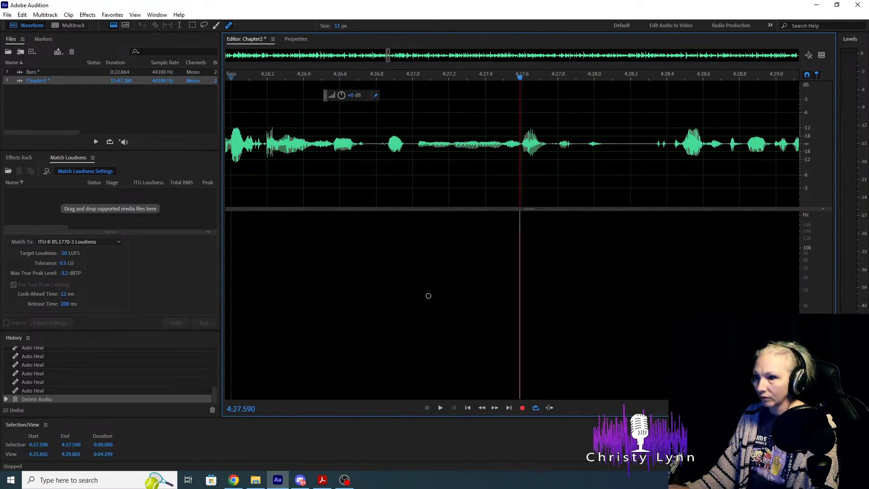
drag(548, 242, 548, 385)
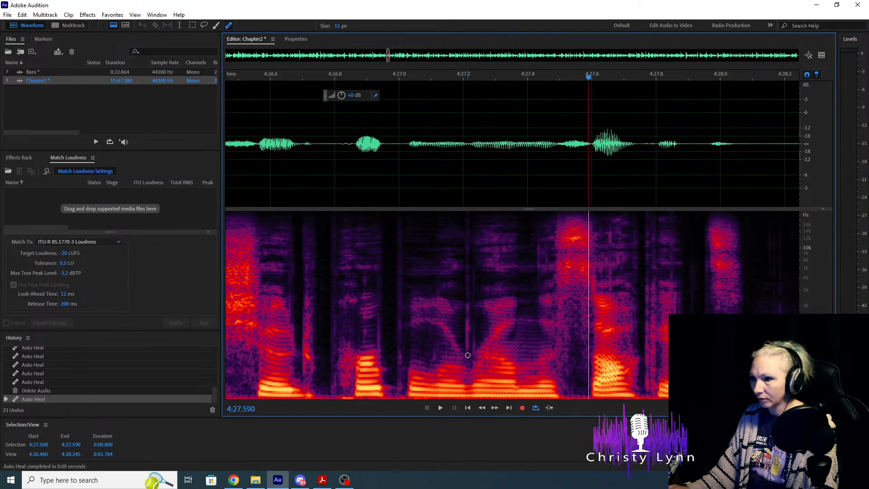
drag(467, 354, 467, 233)
scroll(436, 272, down, 3)
click(320, 172)
key(space)
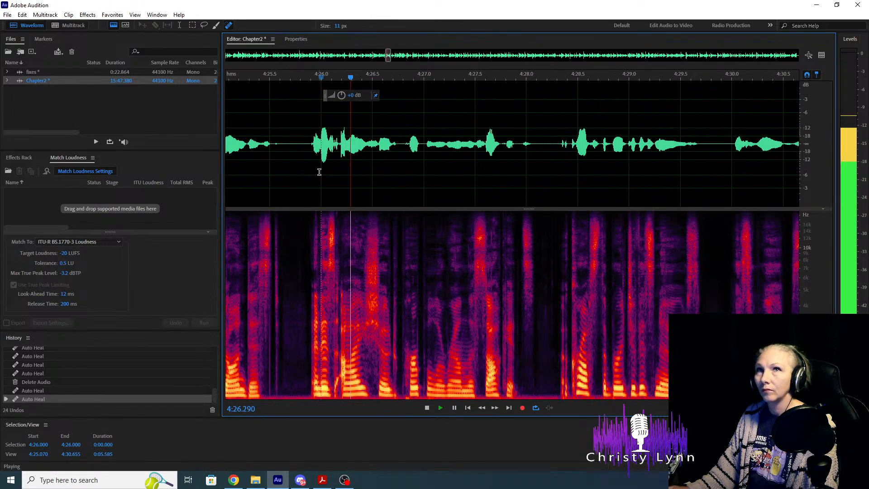
key(space)
key(space)
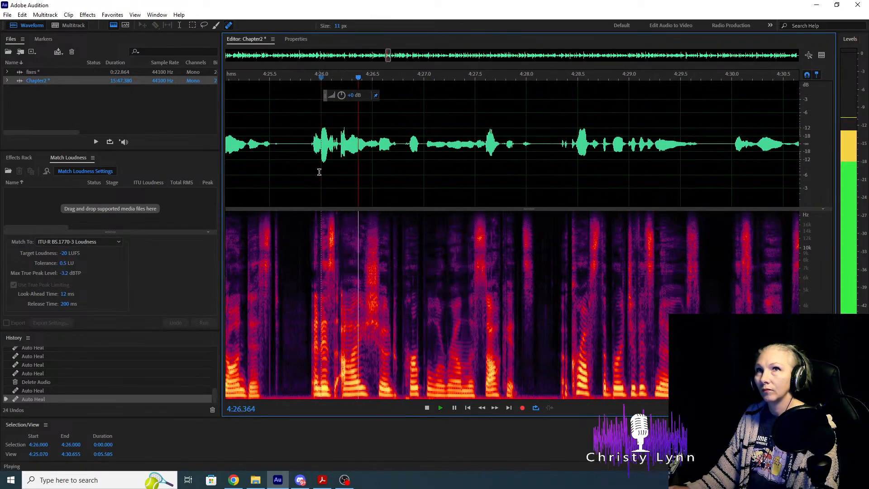
key(space)
Play short fragments from 4:26.236, 4:26.559 and about 4:26.81 to locate the remaining click.
scroll(319, 171, up, 3)
click(341, 168)
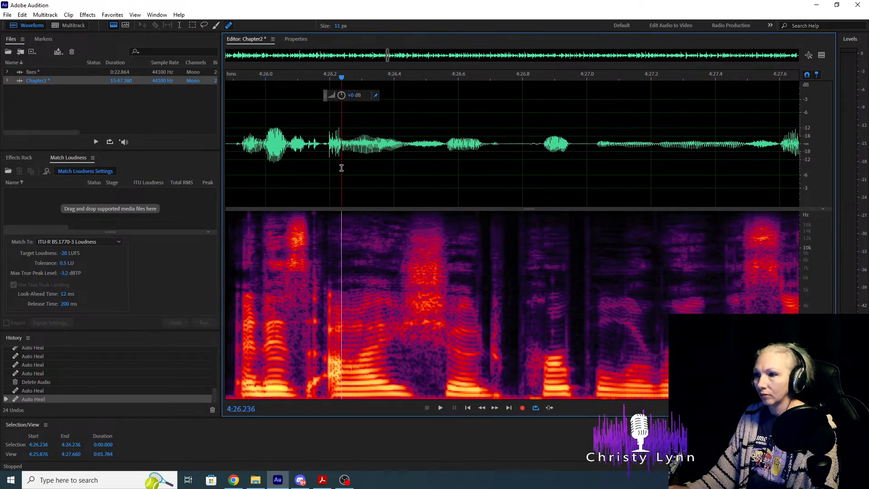
key(space)
key(space)
click(445, 189)
key(space)
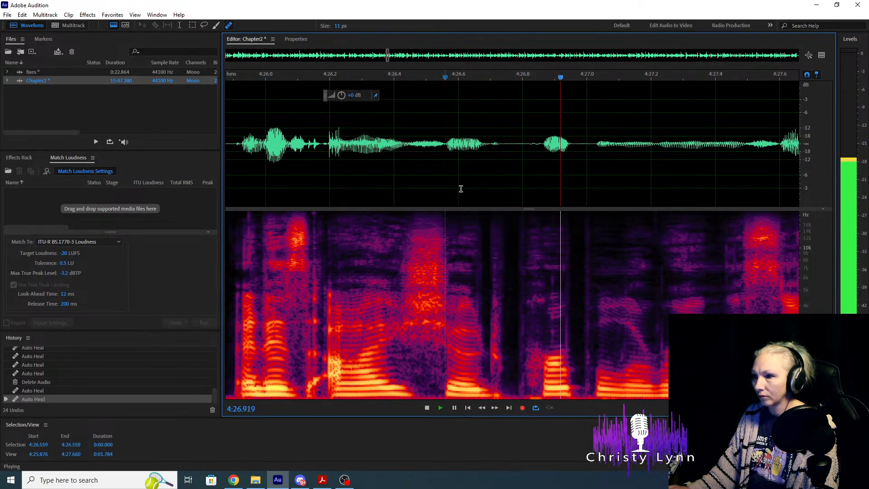
click(526, 168)
key(space)
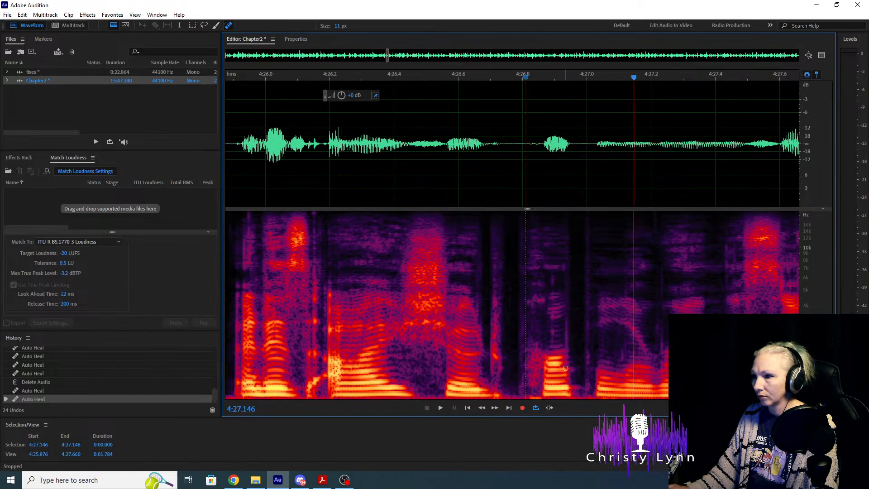
Heal the click near 4:26.94 with repeated passes, plus the small high-frequency spot near 4:26.90.
drag(568, 384, 569, 212)
drag(568, 385, 568, 212)
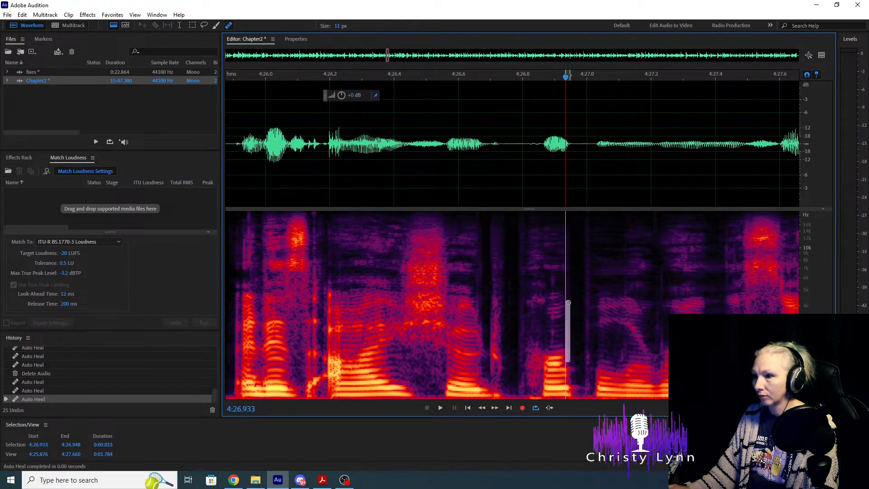
drag(554, 257, 554, 255)
drag(565, 346, 565, 301)
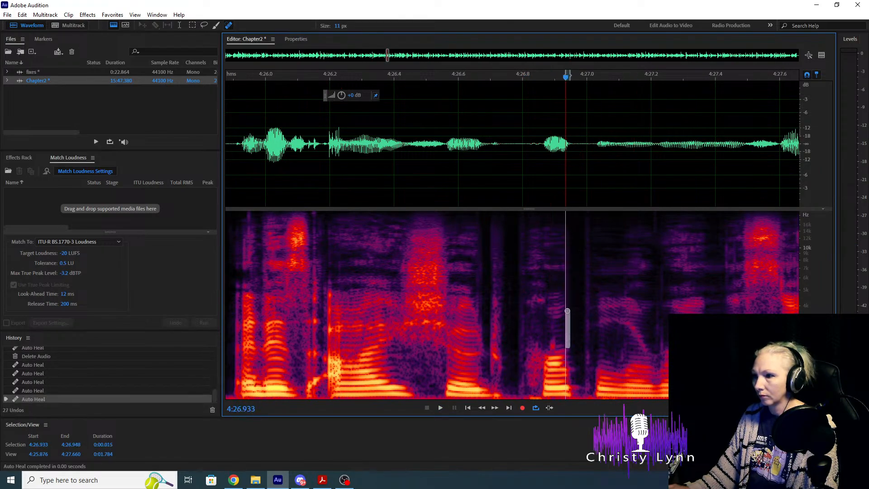
Play back the healed passage from 4:26.126 and again from 4:26.623 through to about 4:41.
scroll(358, 143, down, 3)
click(336, 143)
key(space)
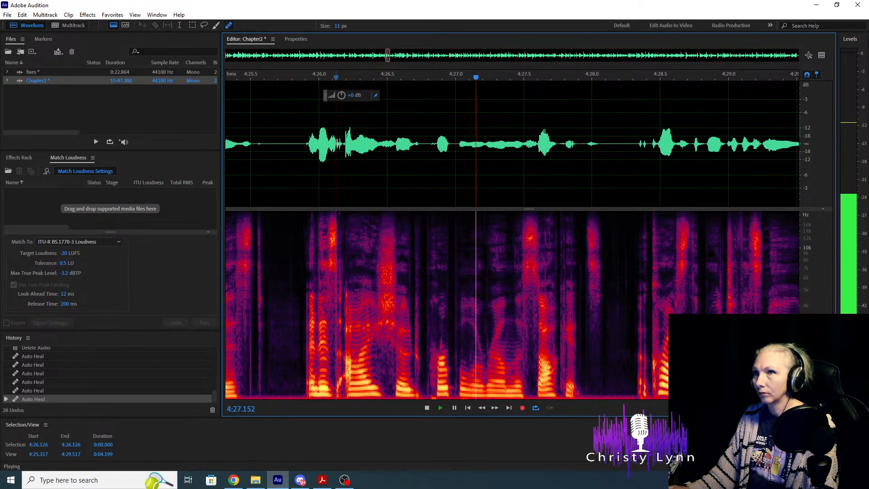
key(space)
click(404, 162)
key(space)
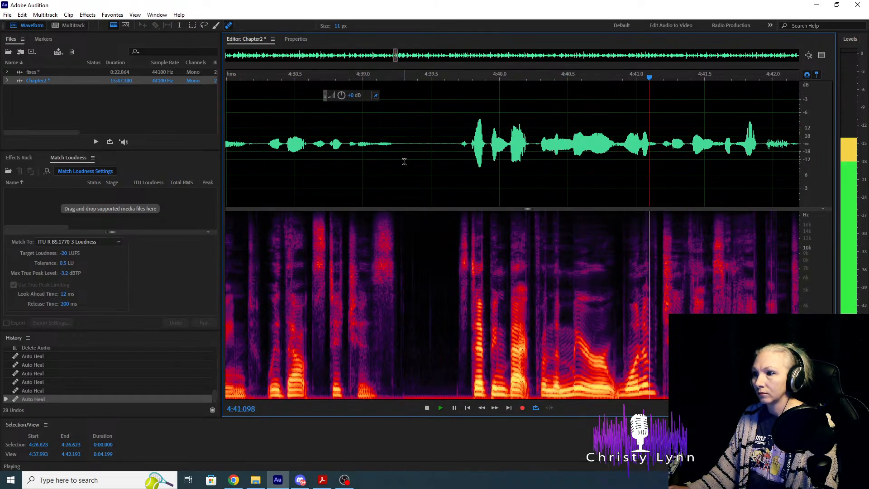
key(space)
Heal the click near 4:39.87 and play back the passage from 4:38.251.
scroll(485, 276, up, 1)
scroll(485, 276, up, 1)
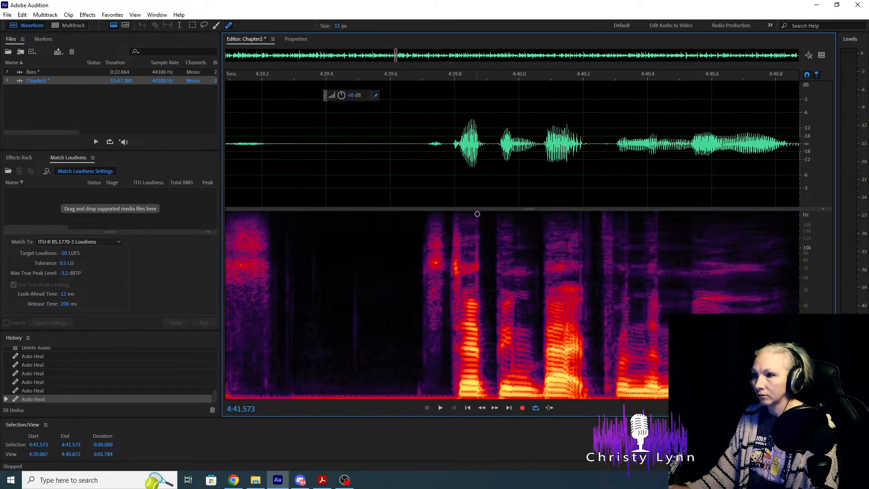
drag(477, 214, 481, 369)
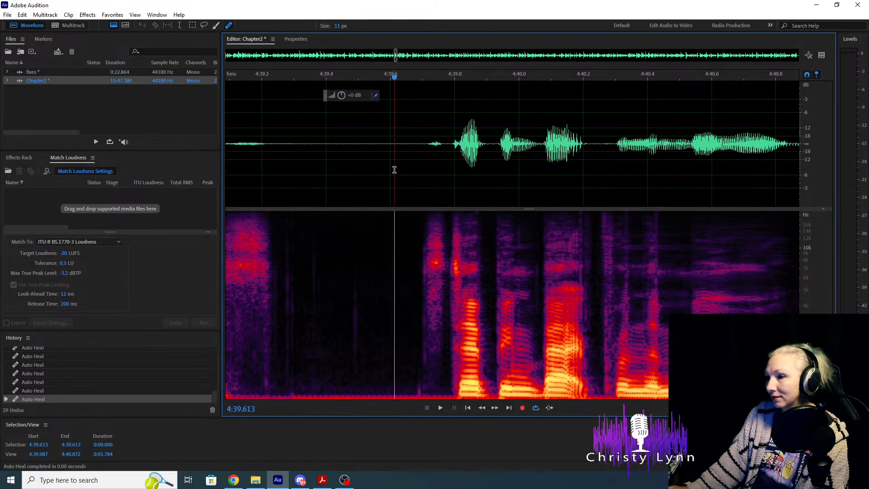
scroll(394, 170, down, 2)
click(254, 153)
key(space)
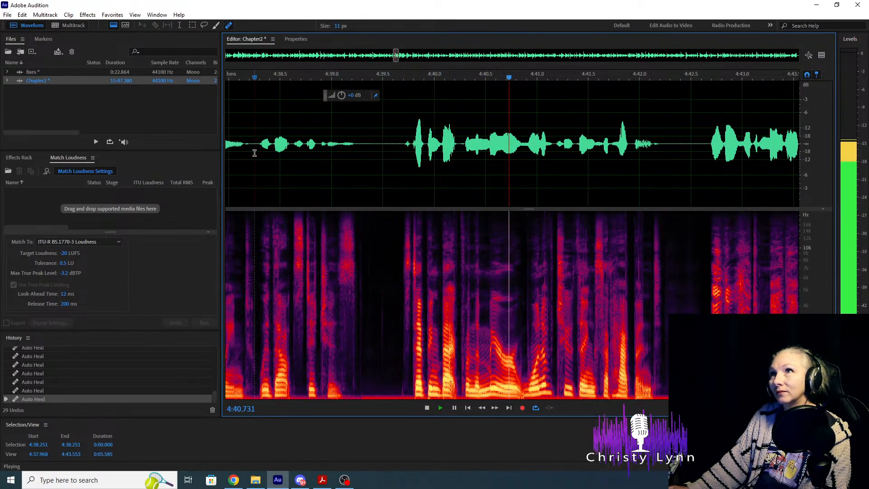
key(space)
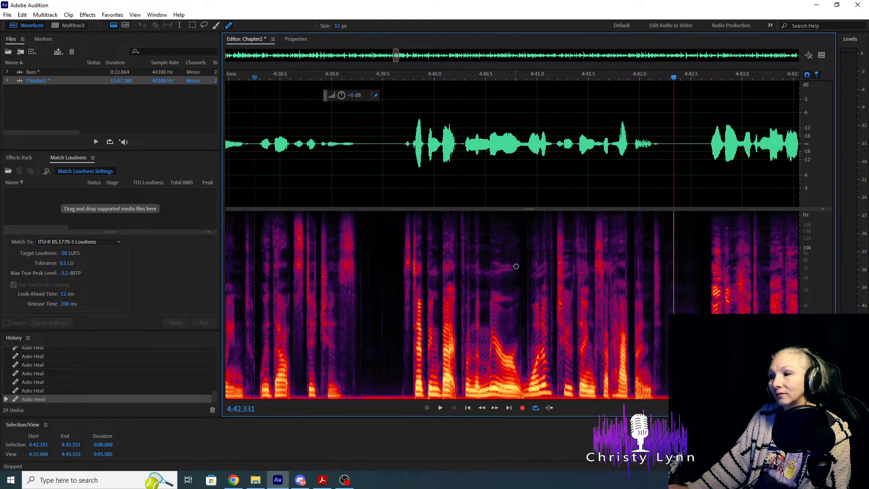
Replay the passage from 4:39.500, 4:39.781 and 4:39.626 to listen for remaining clicks.
scroll(411, 194, up, 1)
key(space)
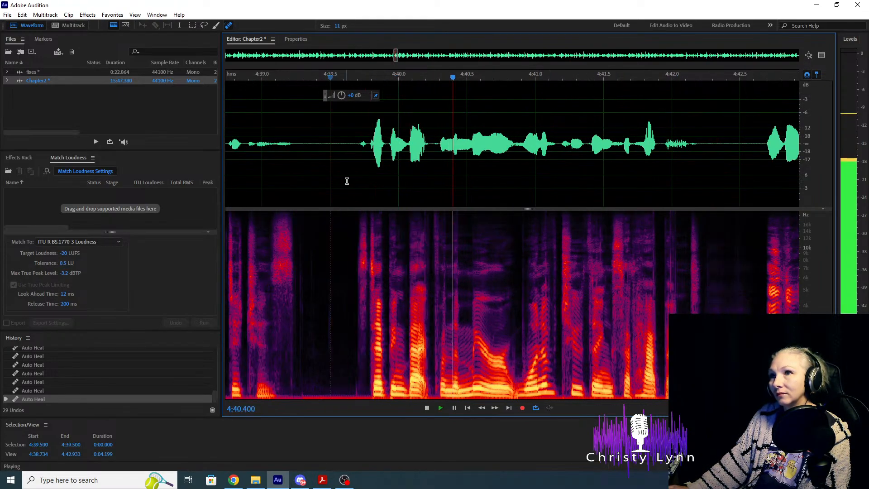
click(368, 190)
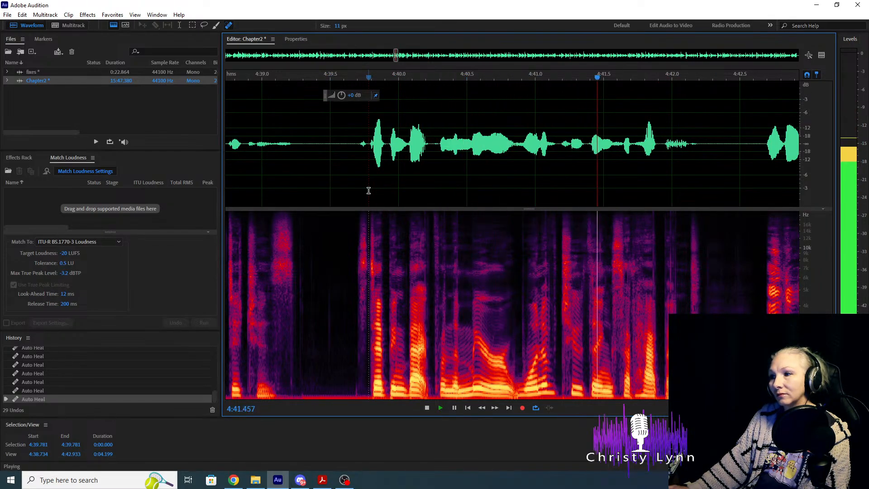
key(space)
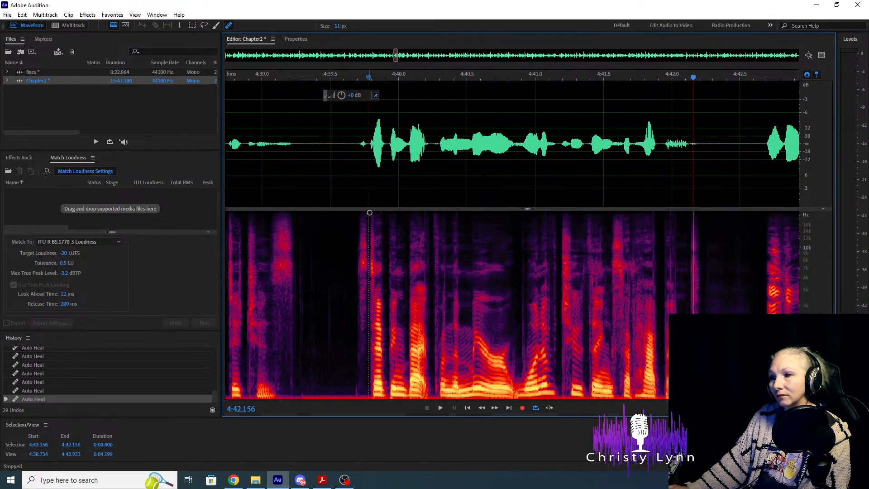
click(347, 184)
key(space)
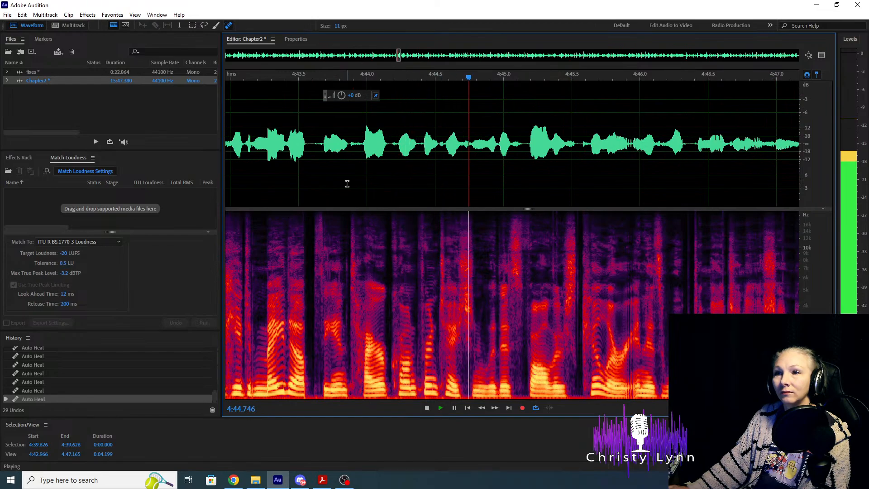
key(space)
Play back from 4:42.400 and heal the clicks between about 4:43.73 and 4:43.85.
scroll(413, 190, down, 2)
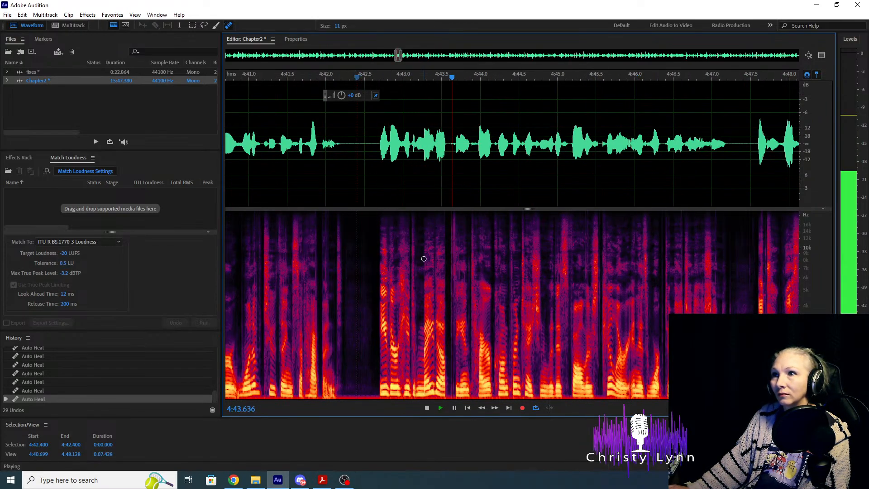
key(space)
scroll(467, 279, up, 4)
drag(471, 256, 473, 387)
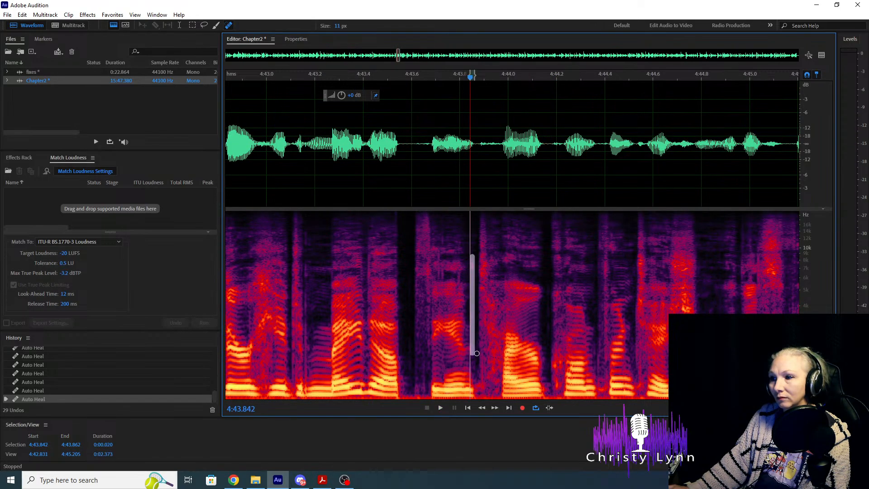
mouse_move(460, 213)
mouse_down()
mouse_move(460, 383)
mouse_move(440, 385)
mouse_up()
drag(442, 213, 441, 386)
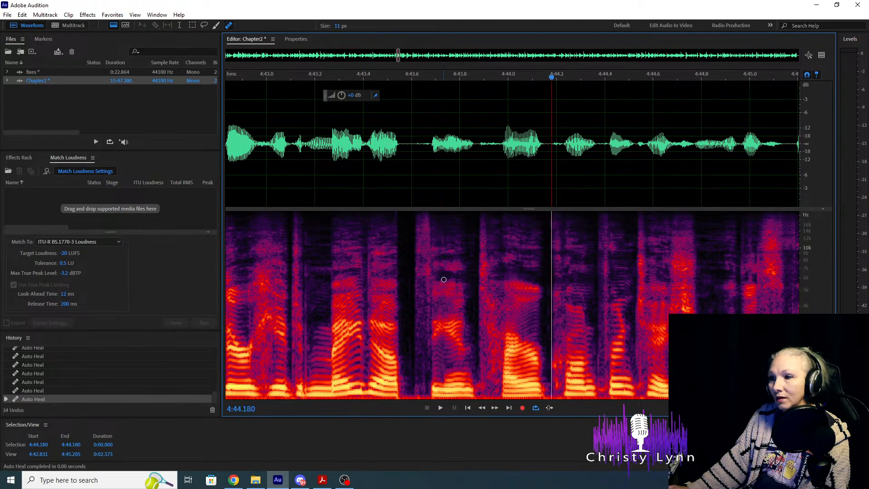
Play back from 4:41.054 and heal the clicks near 4:41.42, 4:41.45, 4:41.86 and 4:42.00.
scroll(457, 252, down, 4)
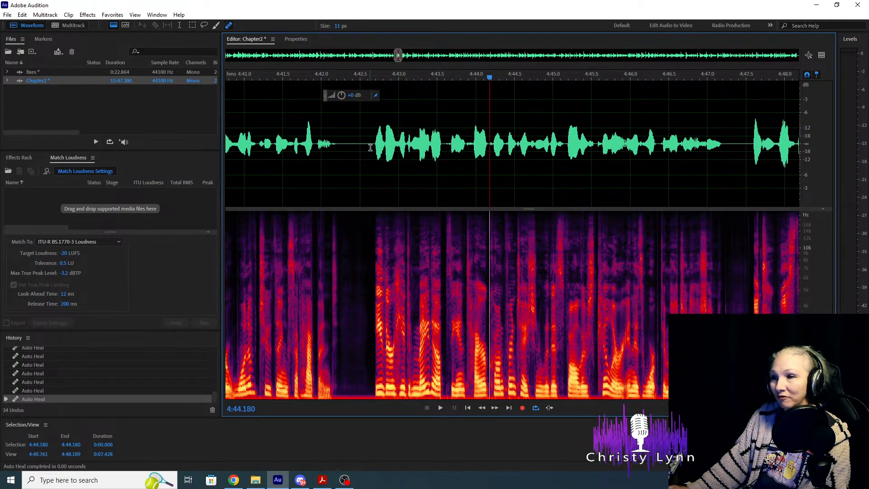
click(372, 140)
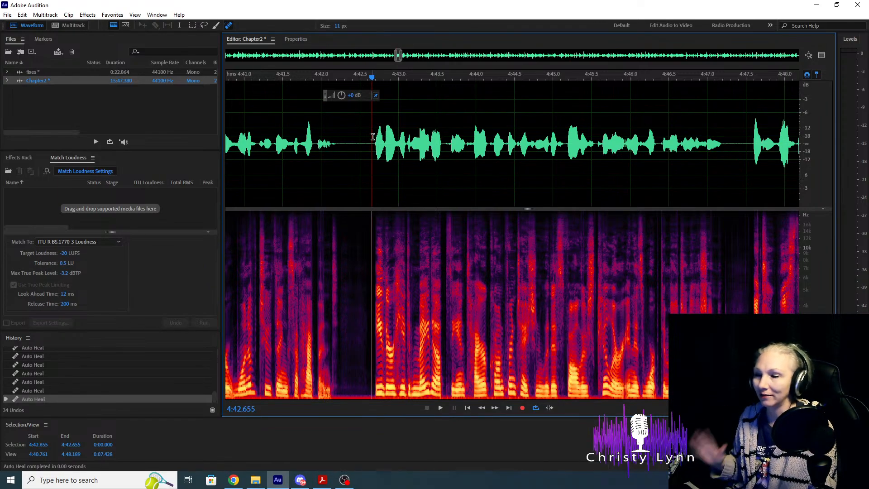
click(248, 162)
key(space)
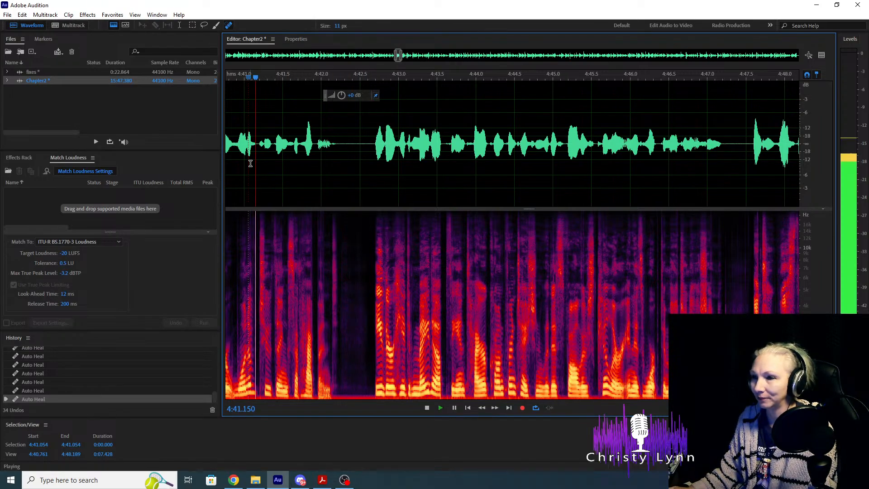
key(space)
scroll(258, 236, up, 4)
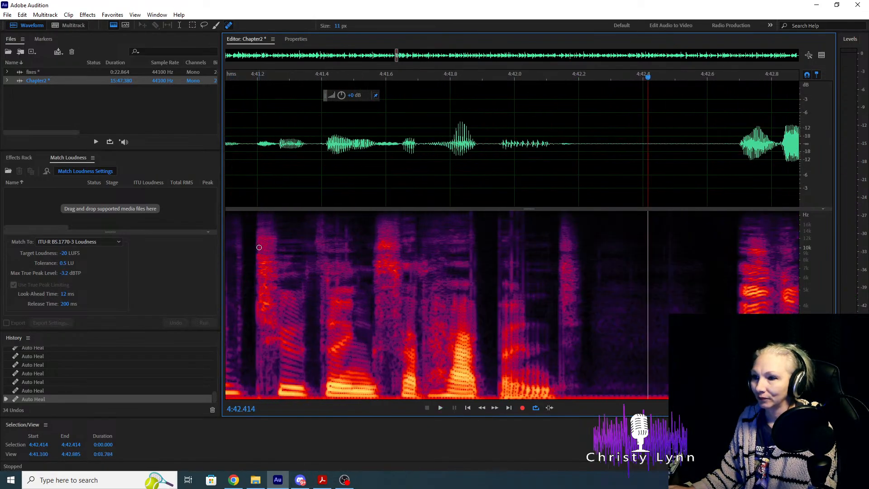
drag(327, 270, 329, 313)
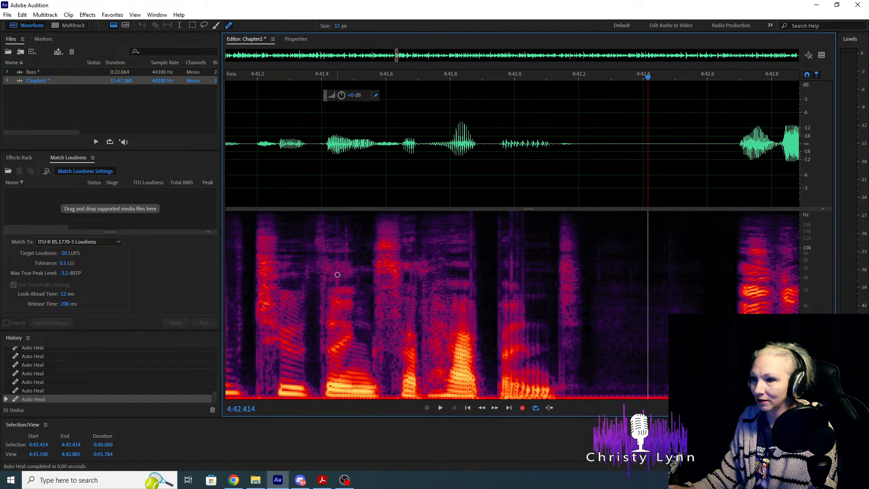
drag(337, 276, 338, 317)
drag(516, 251, 514, 290)
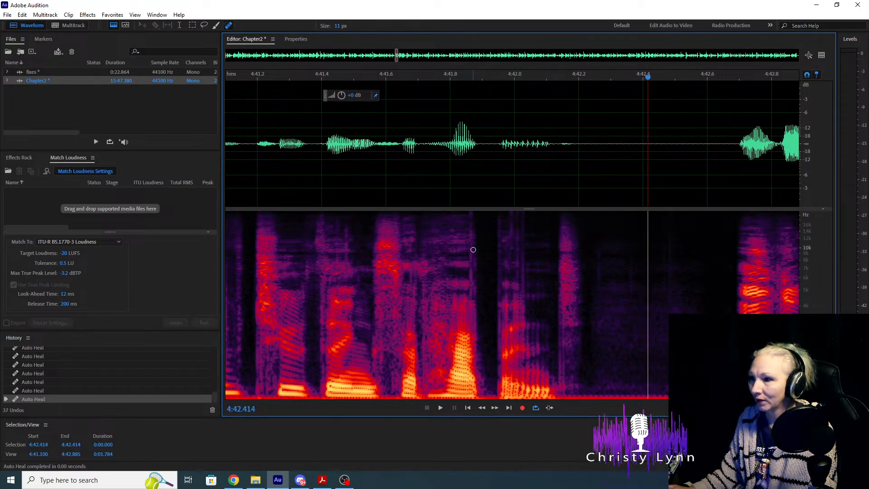
drag(469, 221, 473, 319)
Play back from 4:39.704 and about 4:44.98, and heal the clicks near 4:45.36 and 4:45.39.
scroll(659, 176, down, 3)
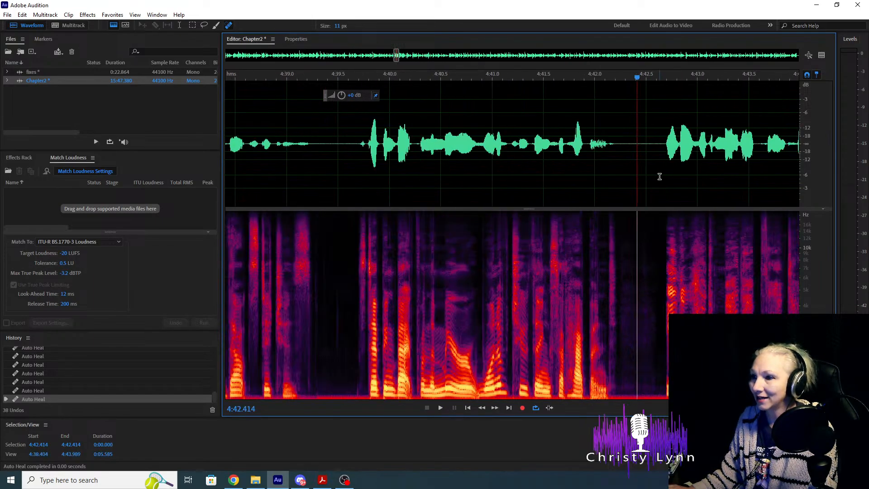
click(359, 161)
key(space)
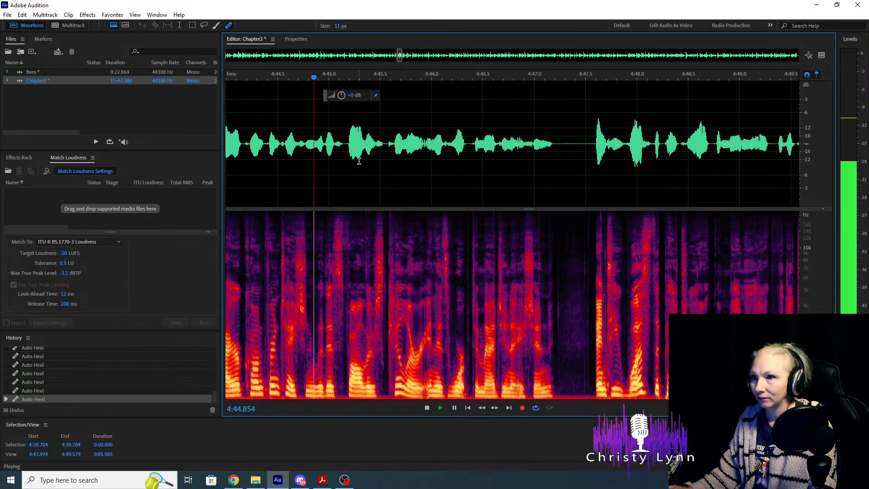
scroll(325, 253, up, 3)
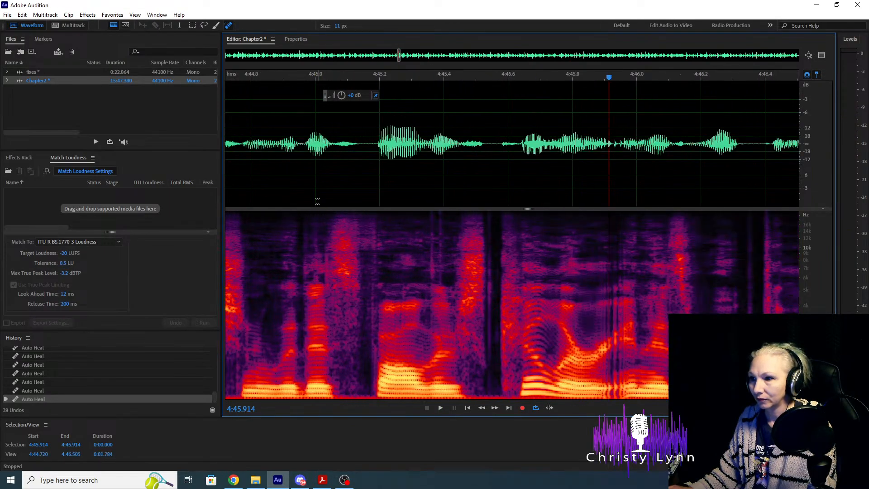
click(309, 168)
key(space)
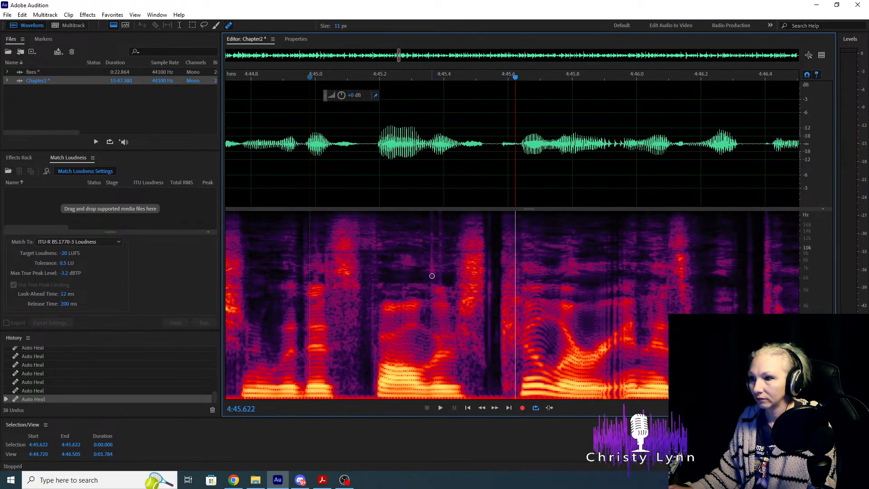
drag(432, 385, 434, 210)
drag(432, 385, 433, 211)
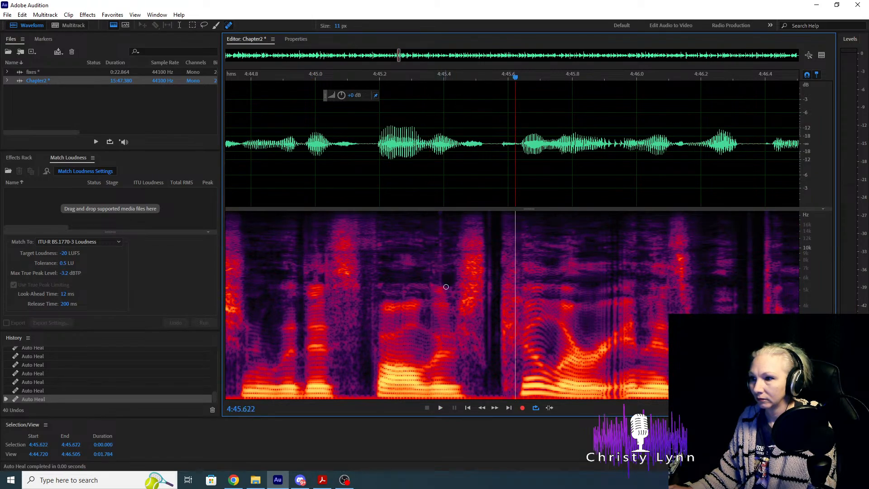
drag(440, 384, 441, 217)
Play back from 4:44.772, heal the click near 4:45.03 in two passes, and replay from 4:44.785.
key(space)
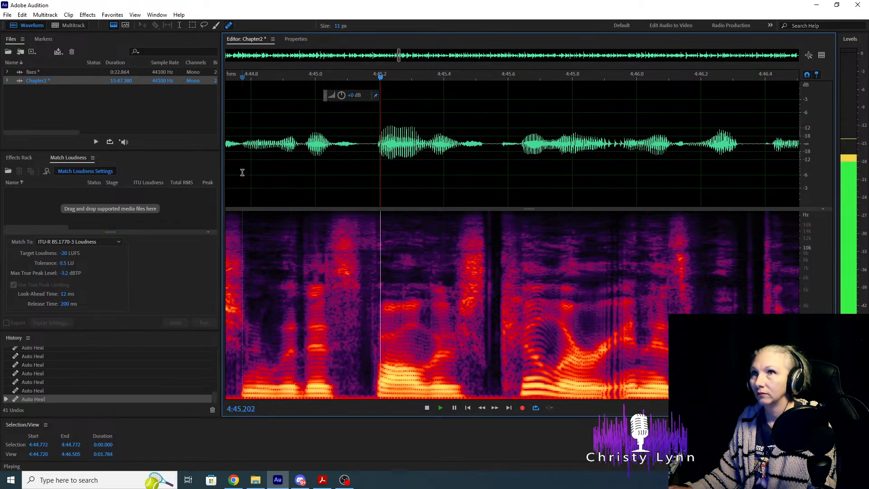
click(250, 182)
key(space)
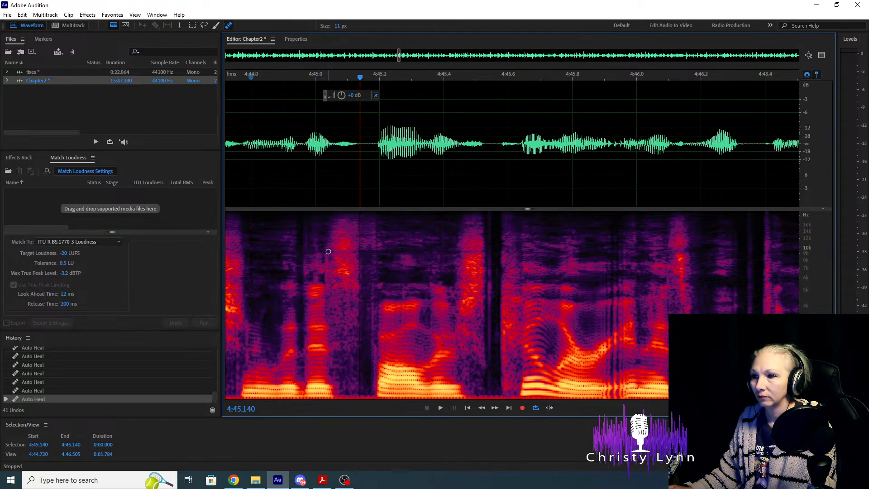
drag(325, 252, 327, 289)
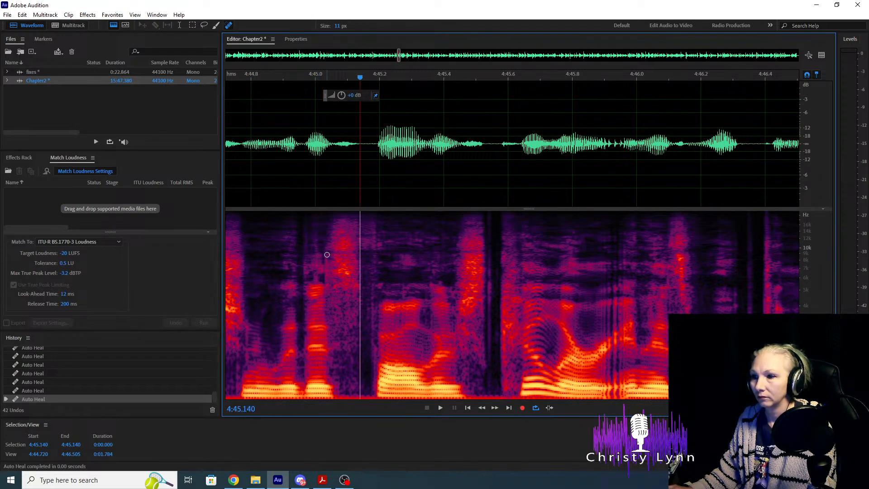
drag(326, 254, 326, 384)
click(247, 190)
key(space)
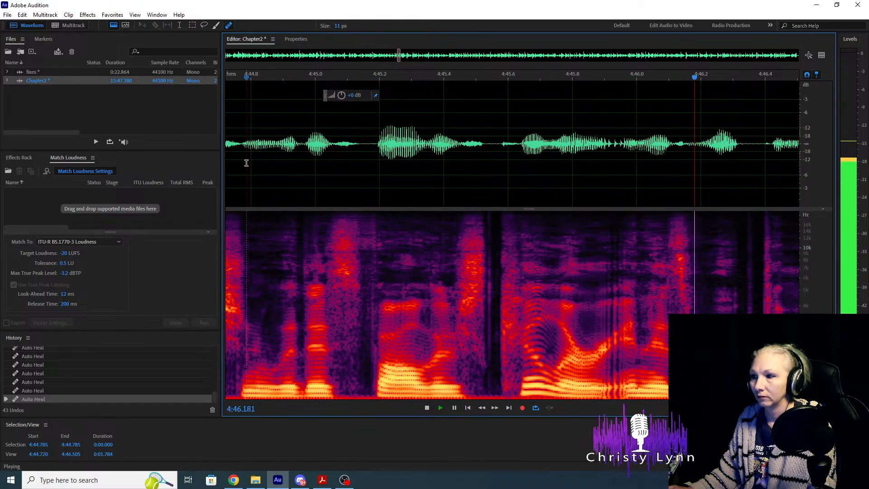
key(space)
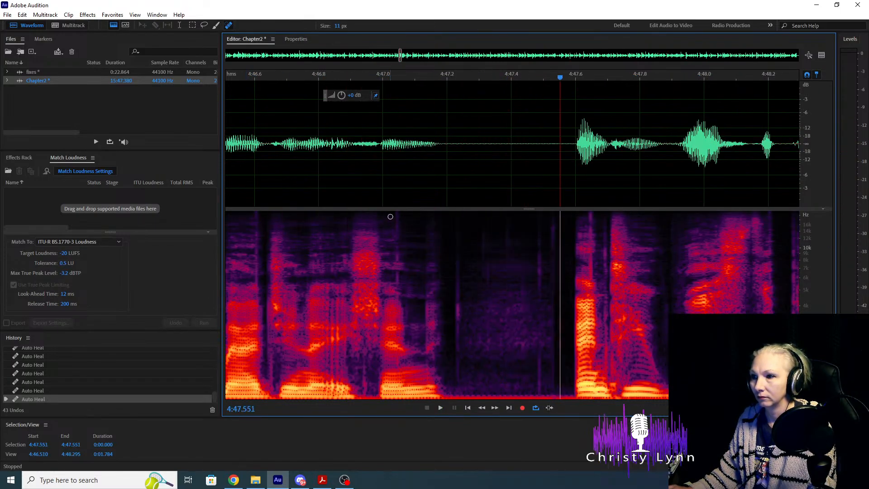
Heal the clicks near 4:47.04, 4:47.24, 4:47.48 and 4:47.52, and play back from about 4:46.67.
drag(397, 214, 397, 383)
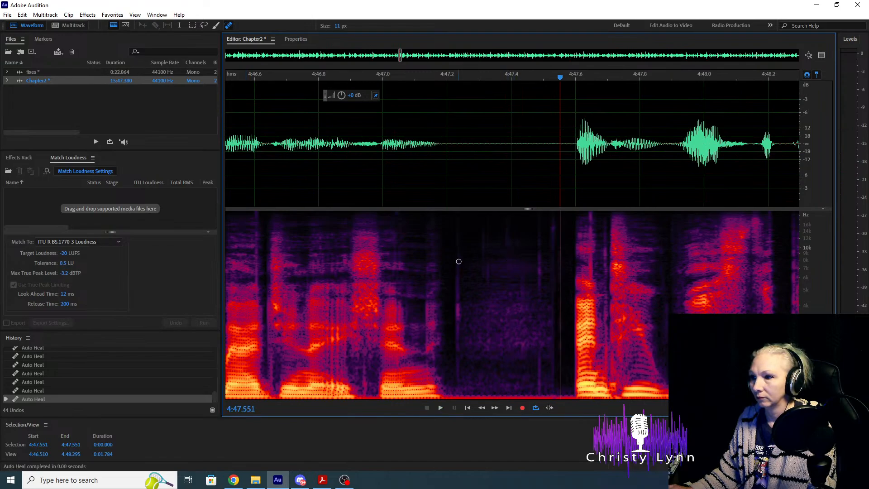
drag(458, 233, 458, 244)
drag(456, 396, 457, 397)
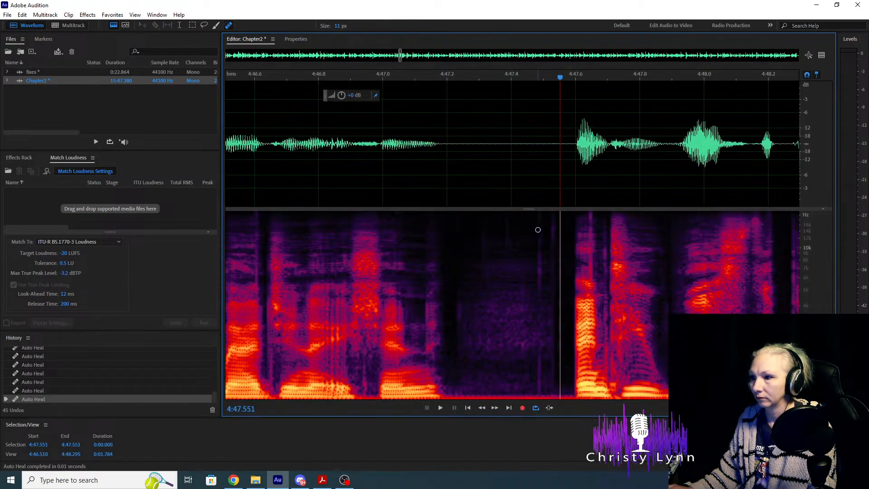
drag(538, 230, 538, 397)
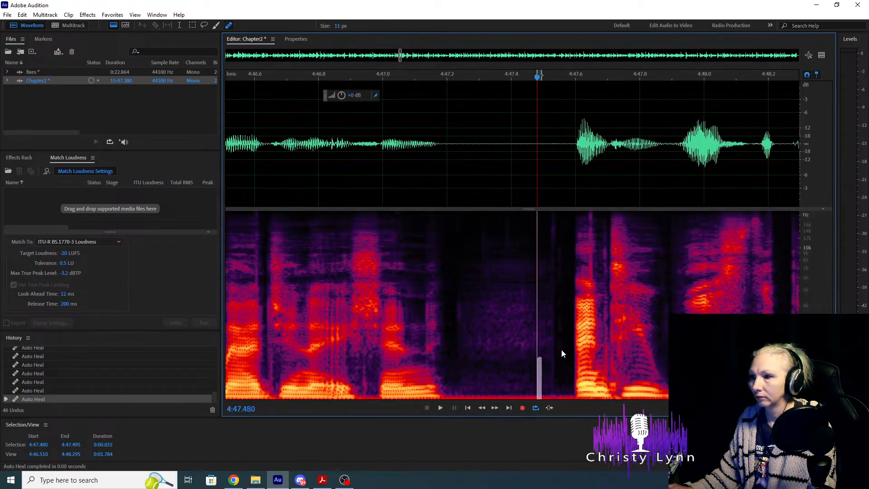
drag(551, 222, 551, 393)
click(277, 171)
key(space)
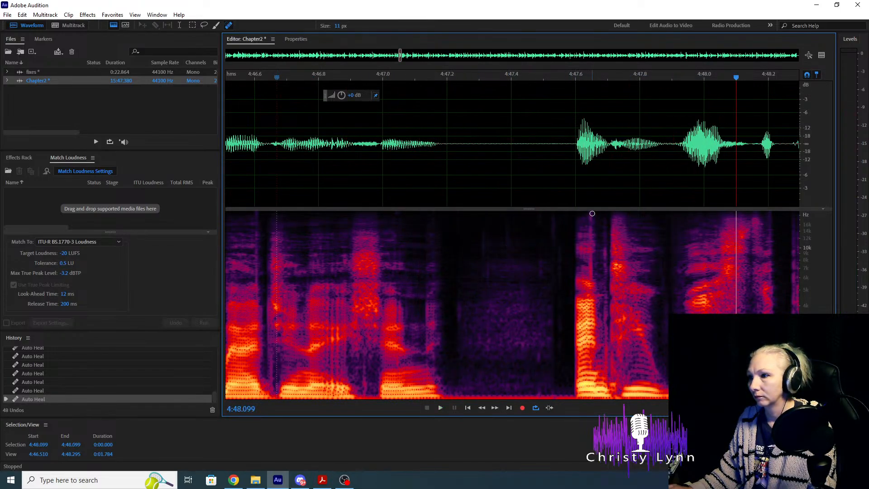
Heal the click near 4:47.64 and play back the passage from 4:46.755.
drag(590, 213, 595, 301)
click(304, 134)
key(space)
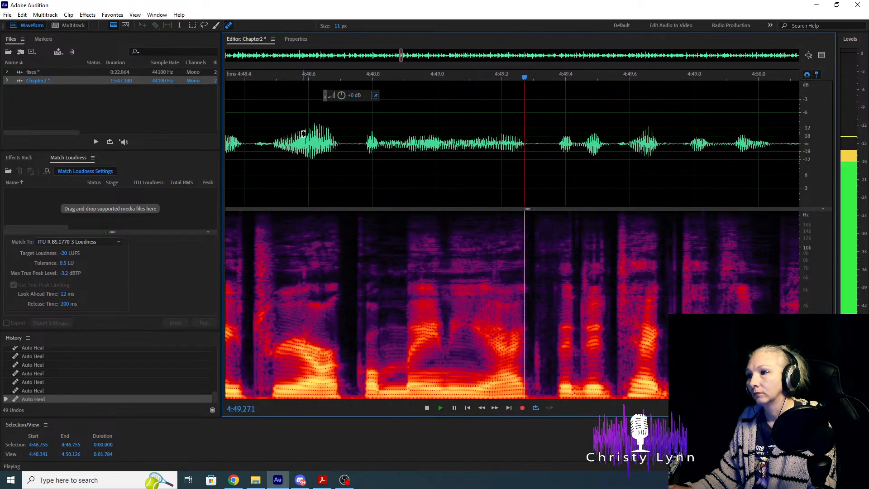
key(space)
scroll(480, 185, down, 3)
scroll(506, 152, down, 1)
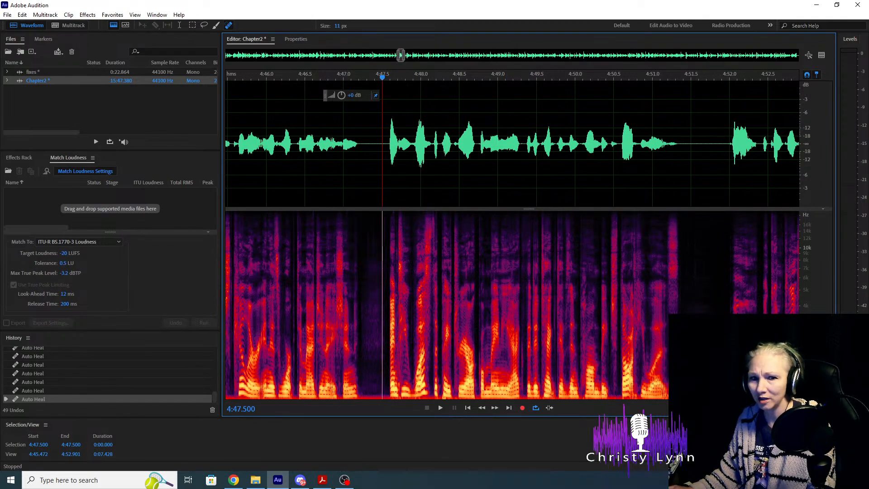
Consult the open PDF and play back the Chapter2 narration from 4:43.379.
key(alt+Tab)
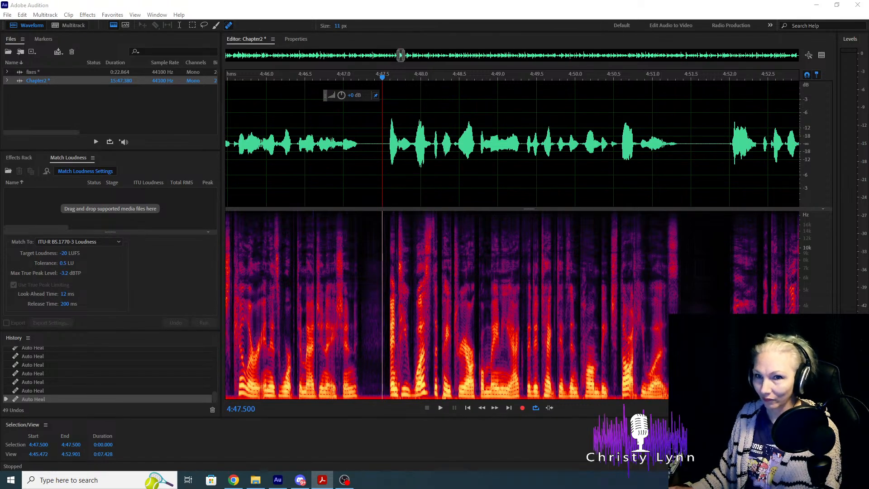
scroll(534, 190, down, 2)
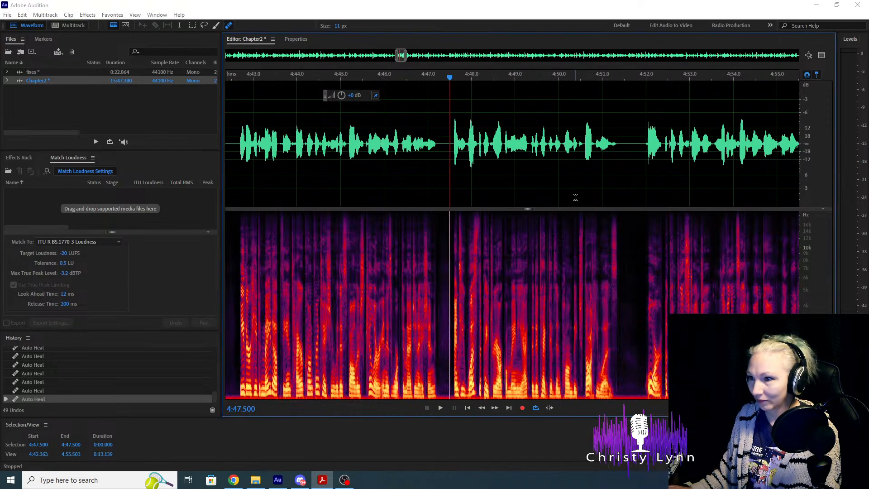
click(270, 141)
key(space)
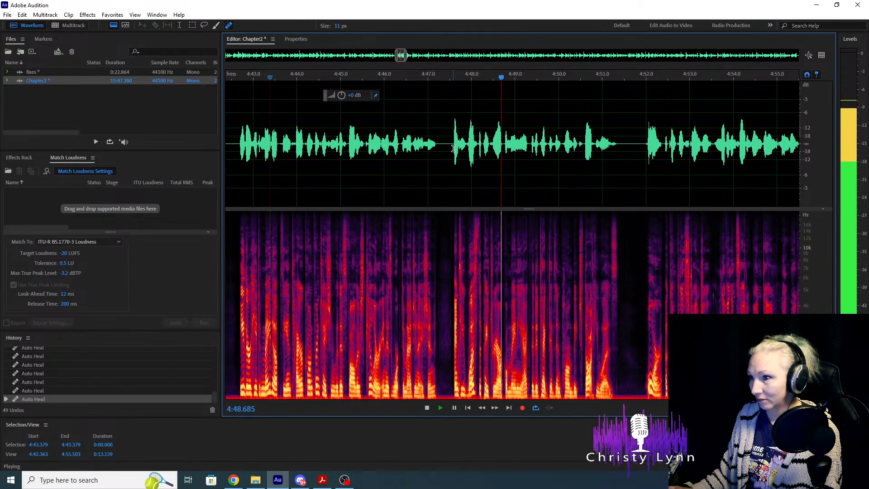
key(space)
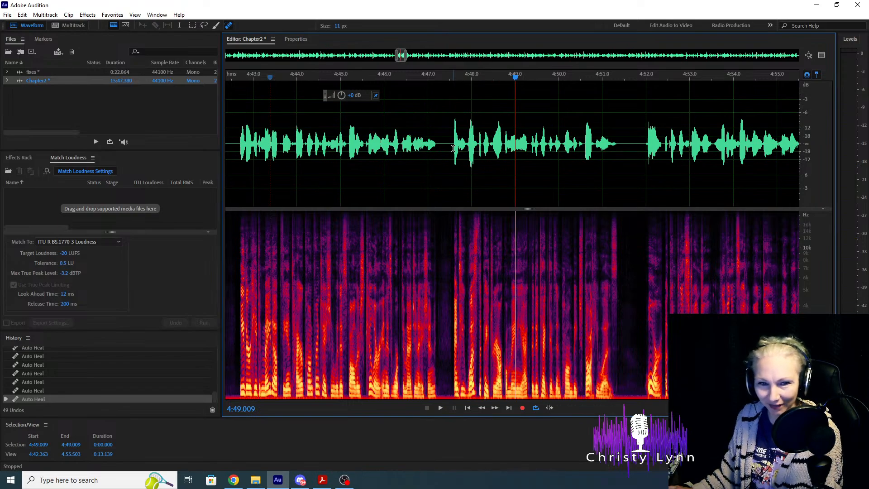
Check the PDF again, play back Chapter2 from 4:50.099, and place the playhead in the pause at 4:47.548.
key(alt+Tab)
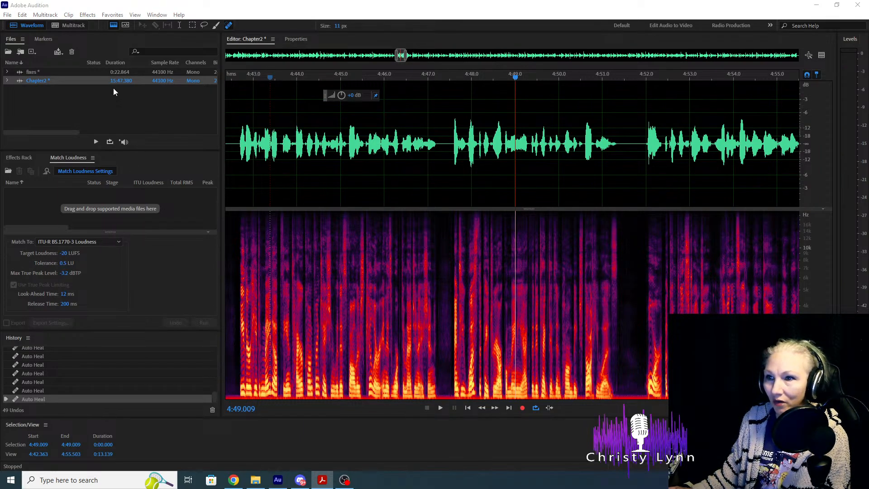
click(563, 149)
key(space)
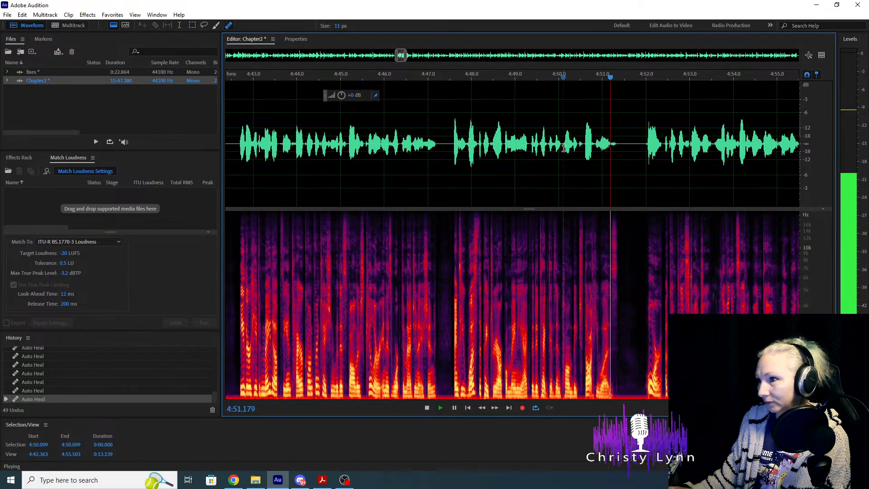
key(space)
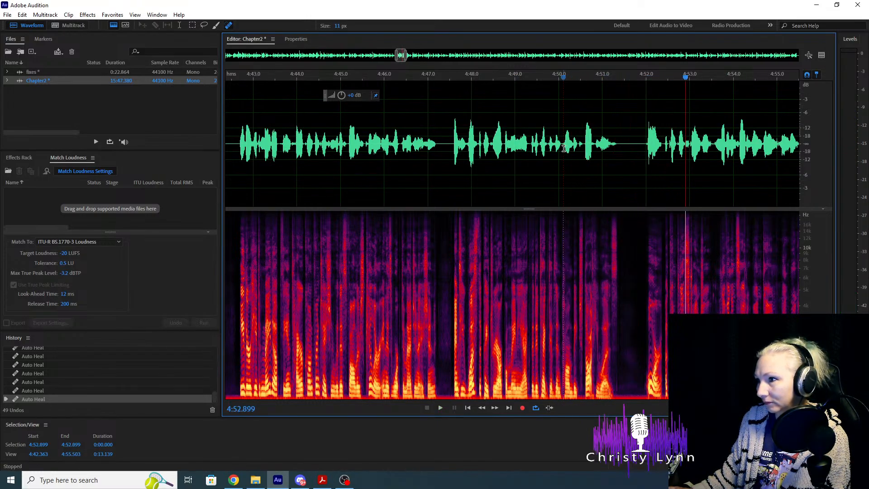
click(452, 141)
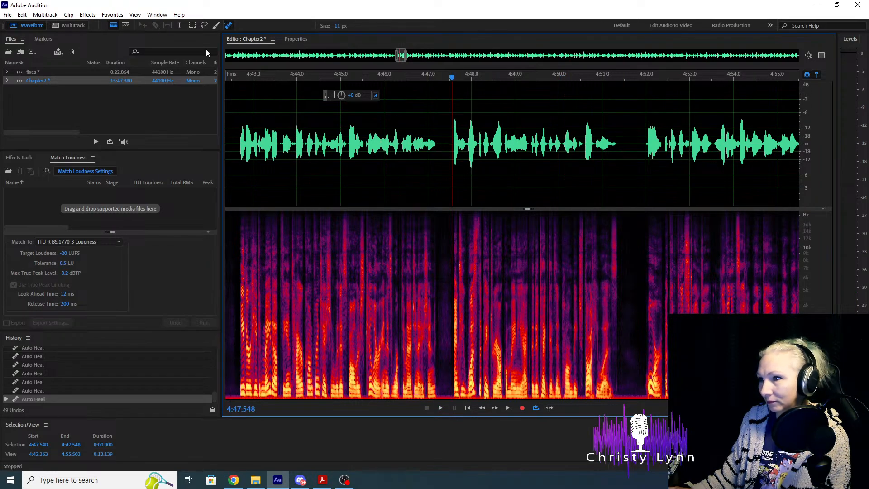
Open the fixes file and delete all of its old audio, first the selected recordings and the remaining silence after them.
click(96, 72)
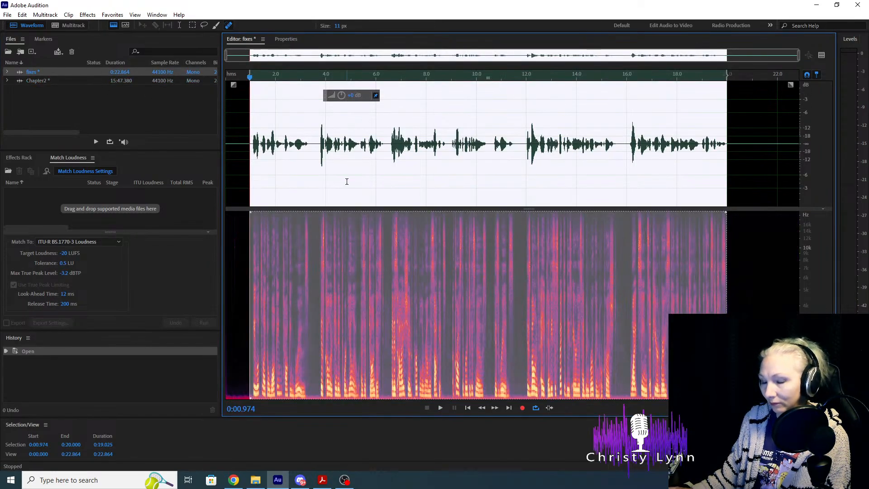
key(Delete)
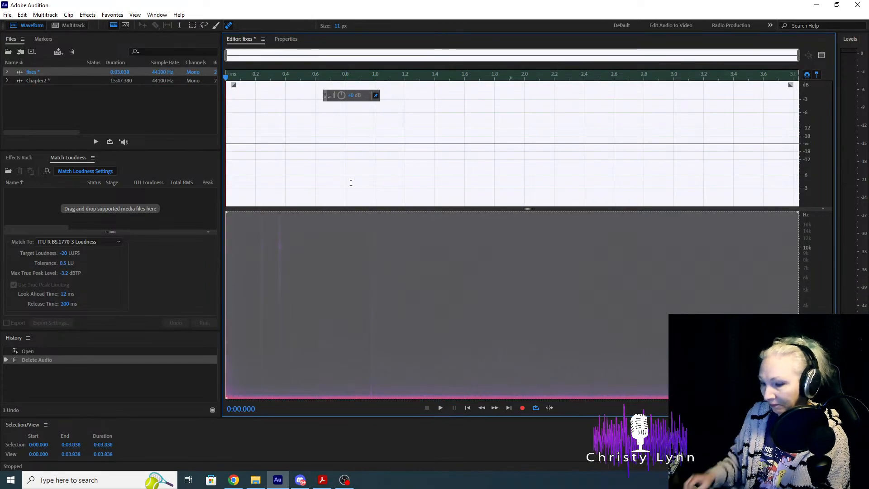
key(Delete)
Load the Audiobooks preset in the effects rack for the fixes file.
click(20, 157)
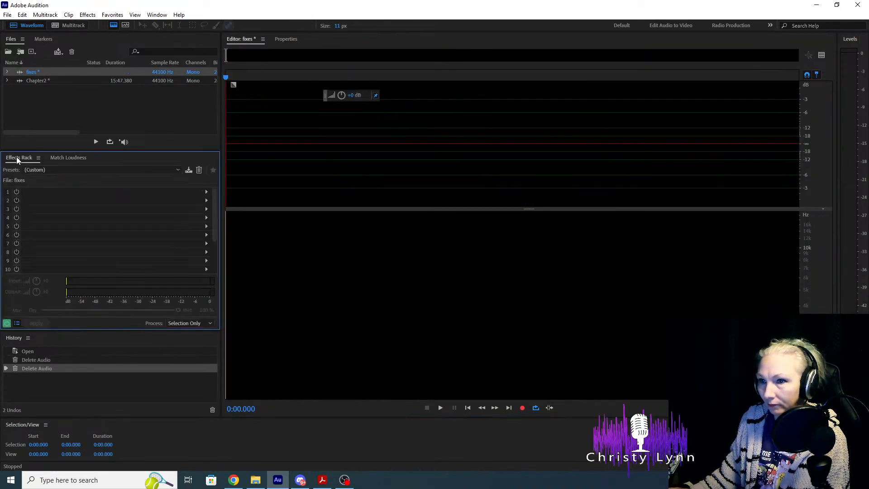
click(156, 170)
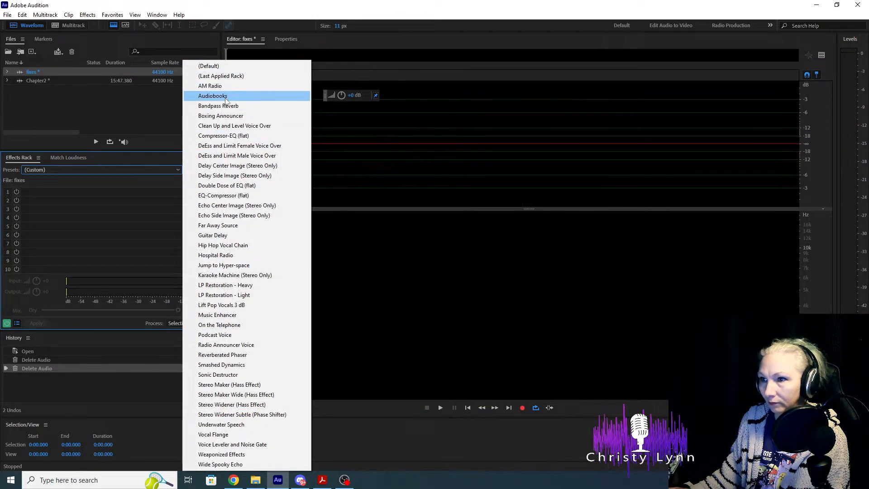
click(226, 96)
click(374, 407)
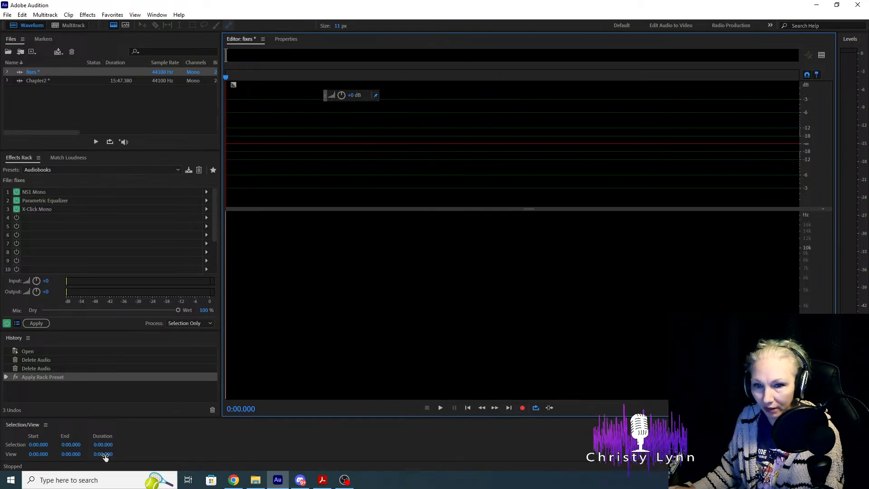
Consult the open PDF and try to start a new recording in the empty fixes file.
key(alt+Tab)
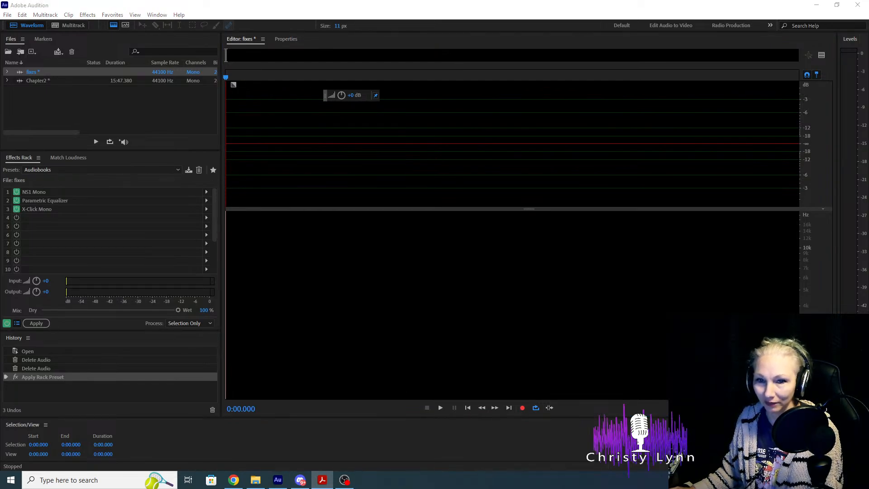
click(387, 414)
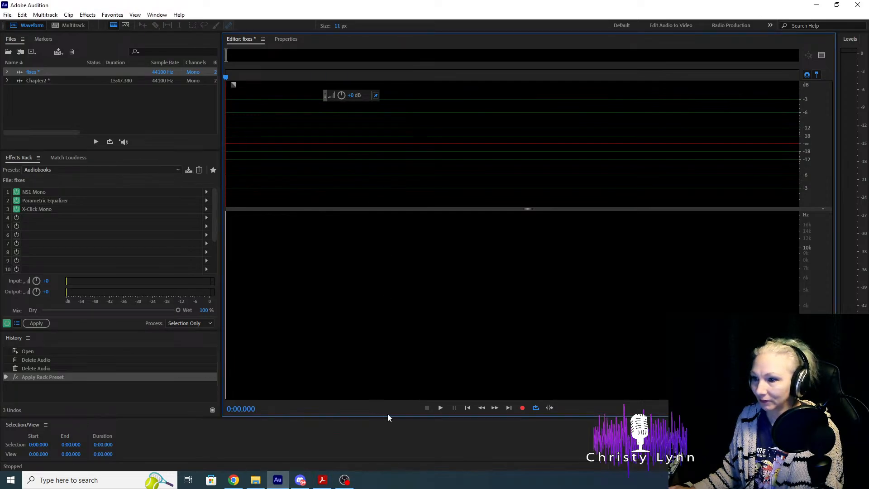
click(523, 408)
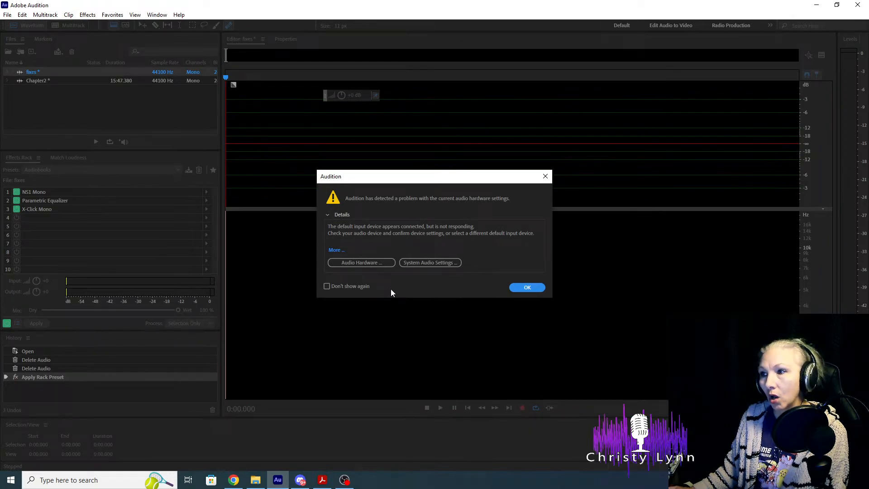
click(527, 287)
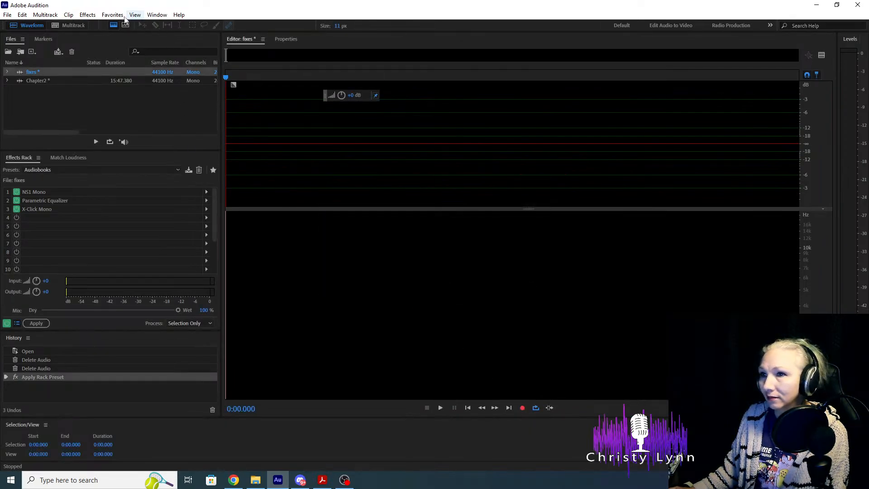
click(87, 15)
mouse_move(21, 19)
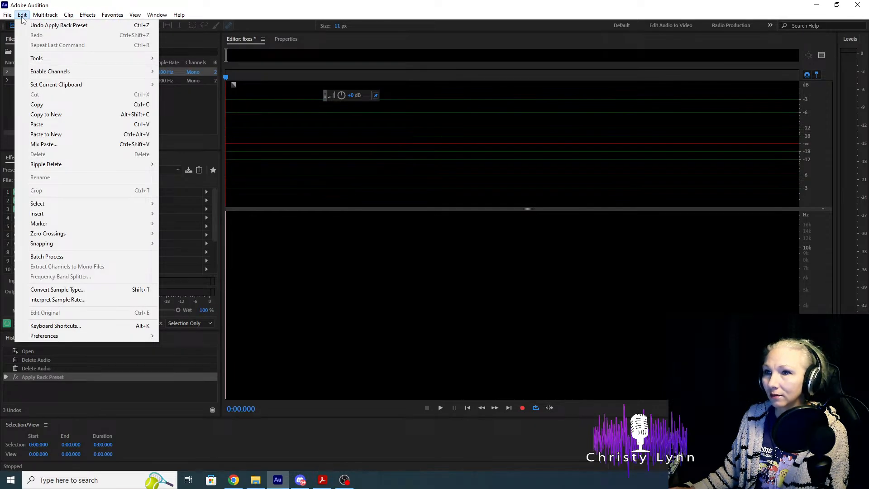
click(55, 326)
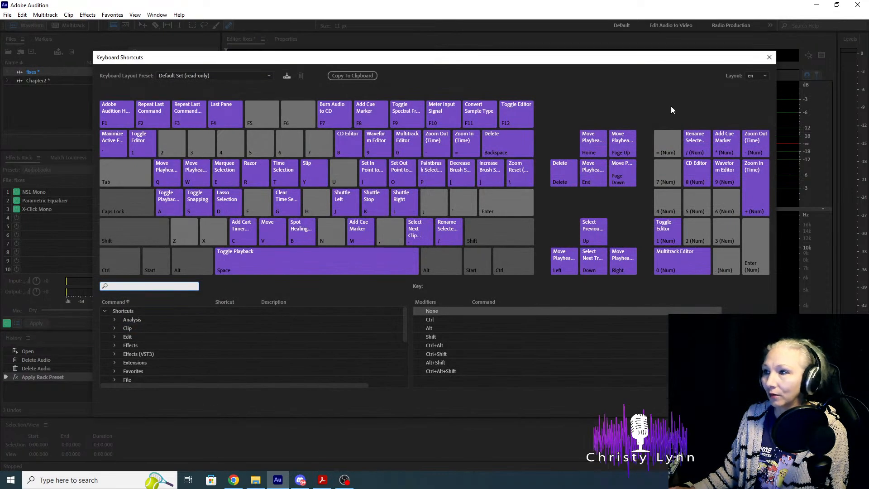
click(769, 57)
Set the default audio input to Line (Audient iD4) in the audio hardware preferences and accept the device change.
click(22, 15)
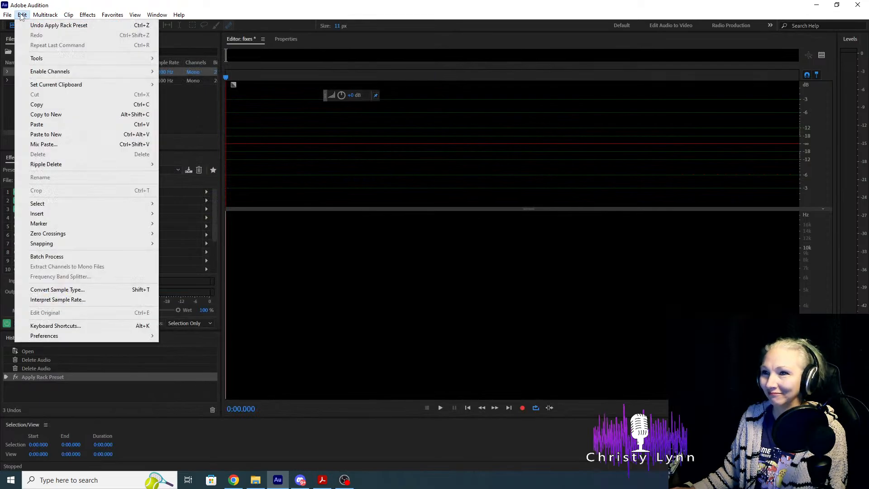
mouse_move(45, 337)
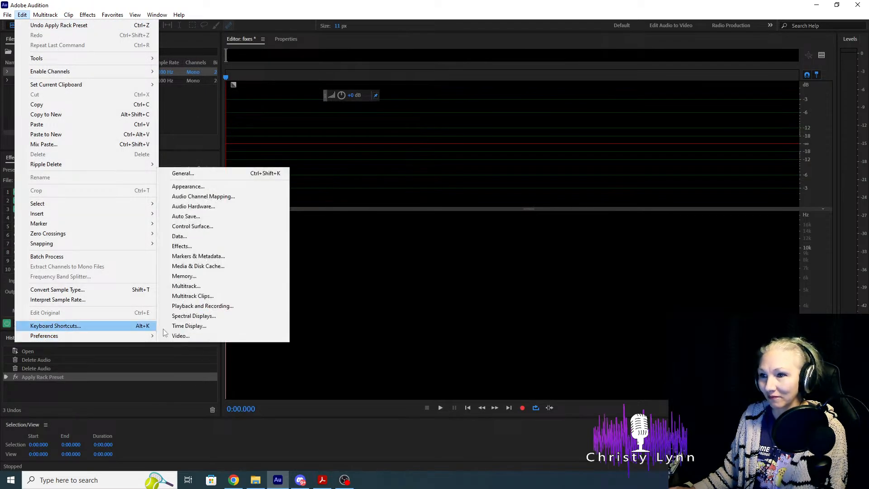
click(216, 207)
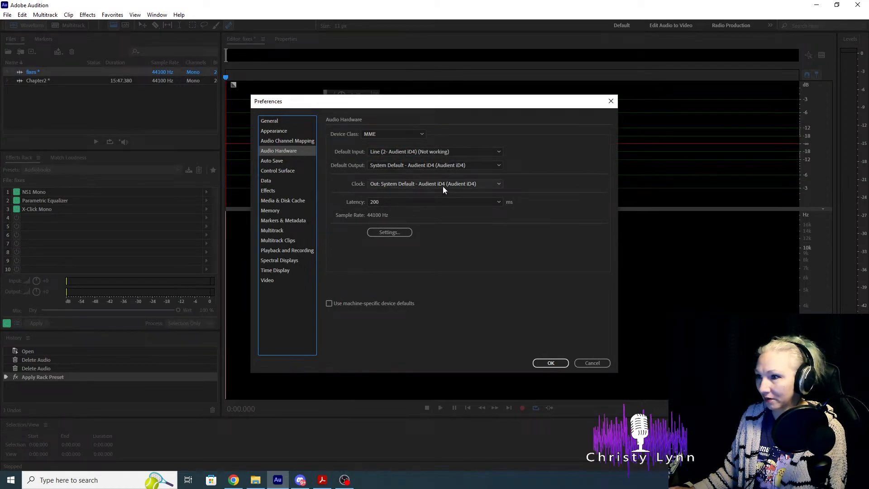
click(451, 153)
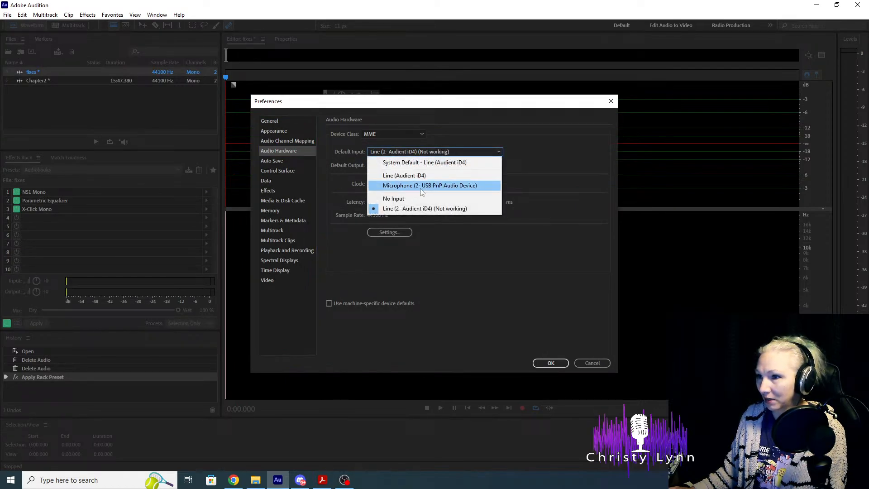
click(411, 175)
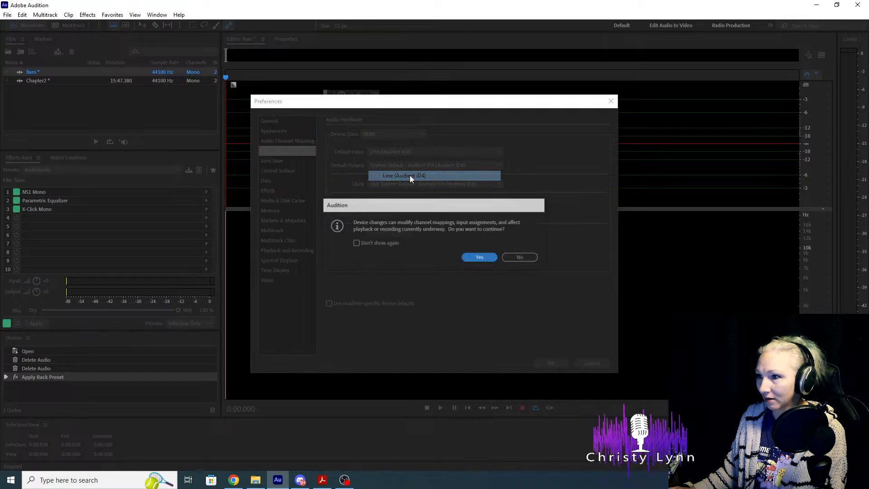
click(482, 257)
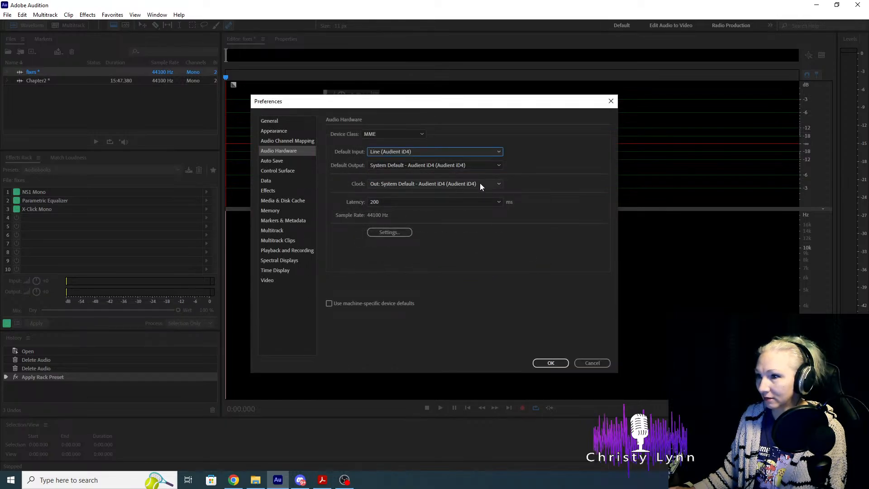
click(550, 363)
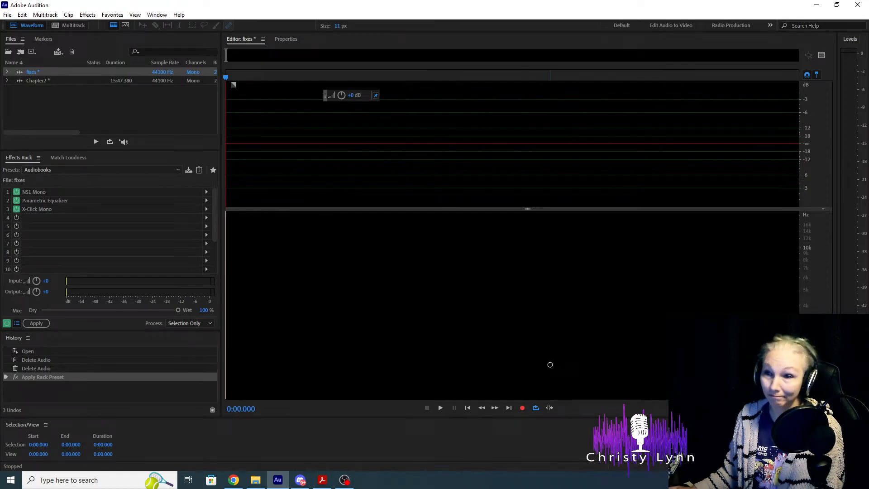
Record a test take of about 3.4 seconds in the fixes file and delete it.
click(522, 407)
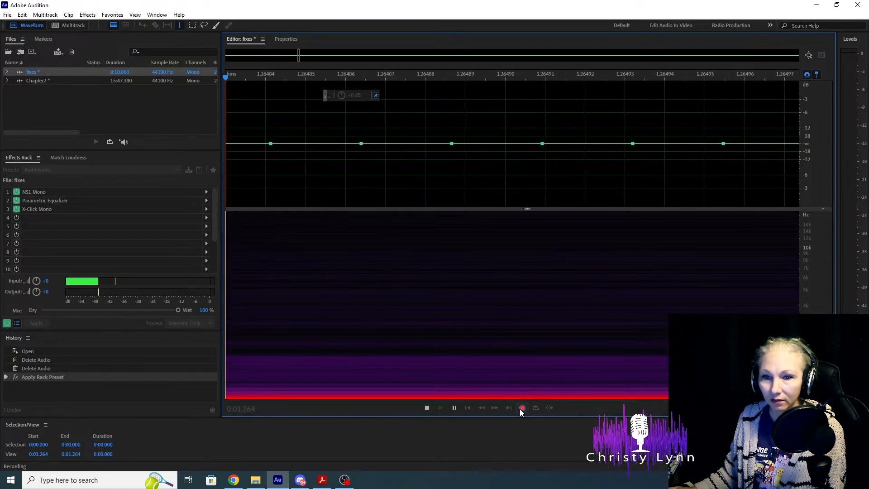
click(522, 408)
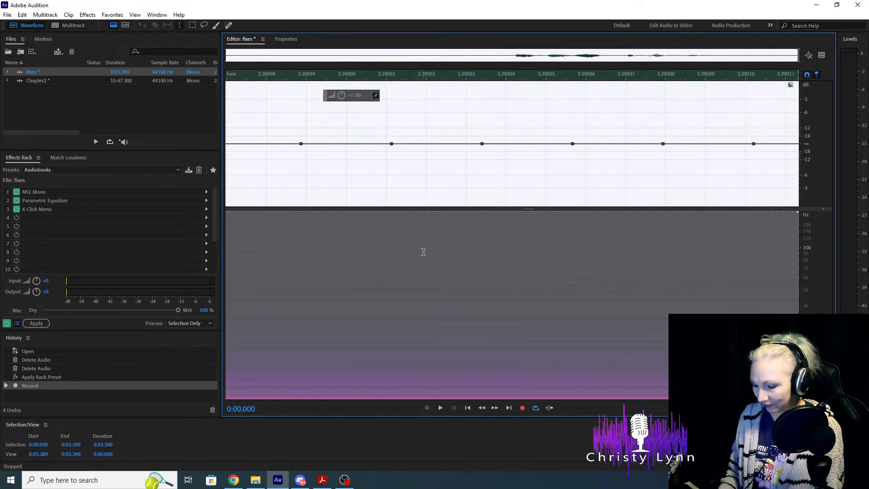
key(Delete)
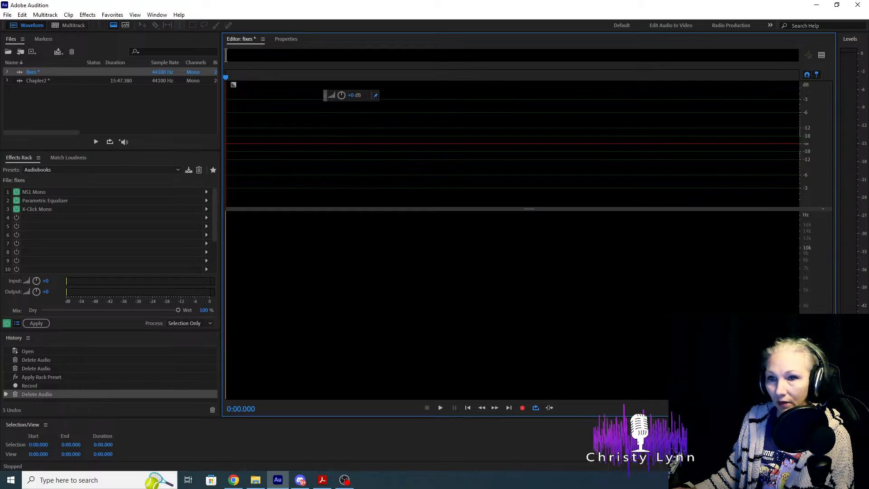
Consult the open PDF and record about 49 seconds of replacement narration into the empty fixes file.
key(alt+Tab)
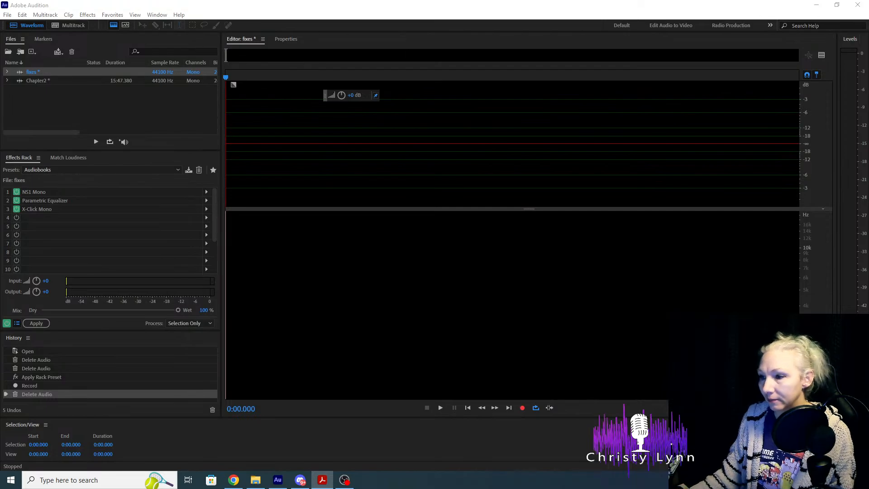
click(524, 407)
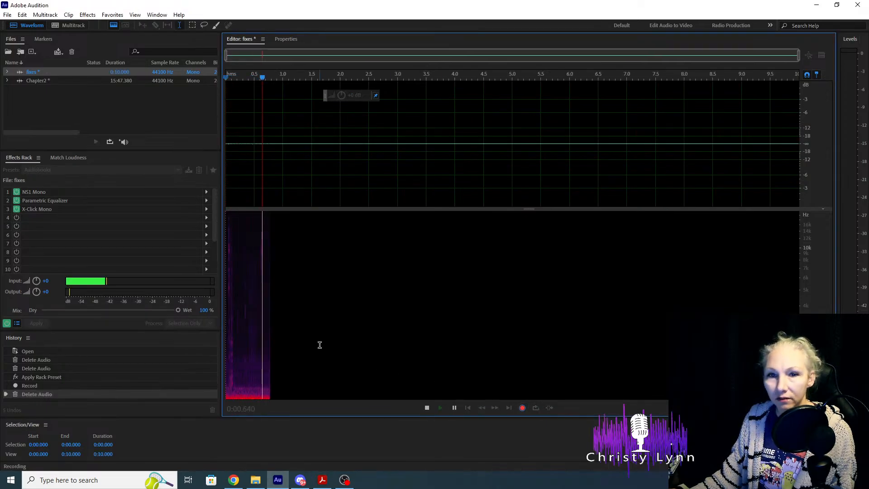
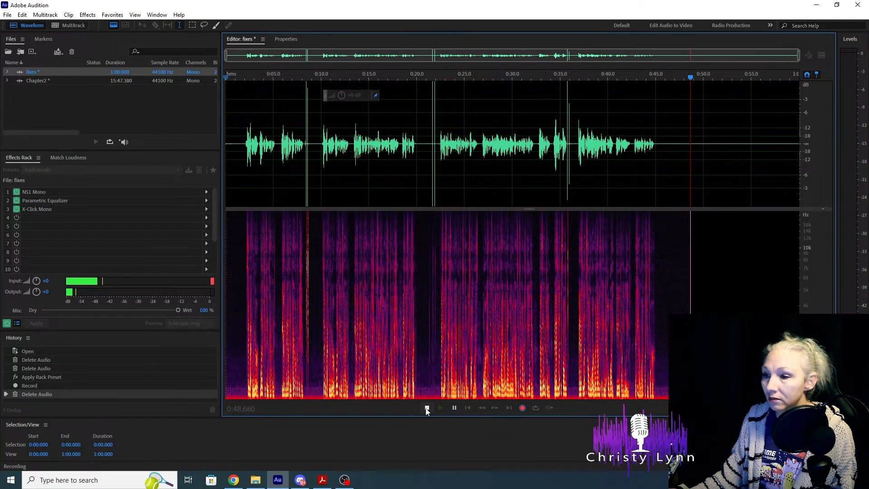
click(426, 408)
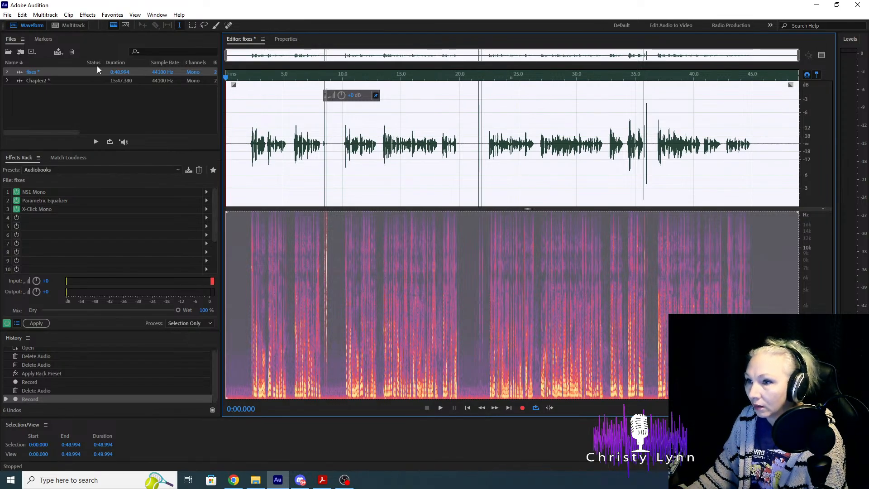
Audition the new recording in the fixes file and delete its first 9.4 seconds.
scroll(284, 145, up, 2)
click(304, 144)
key(space)
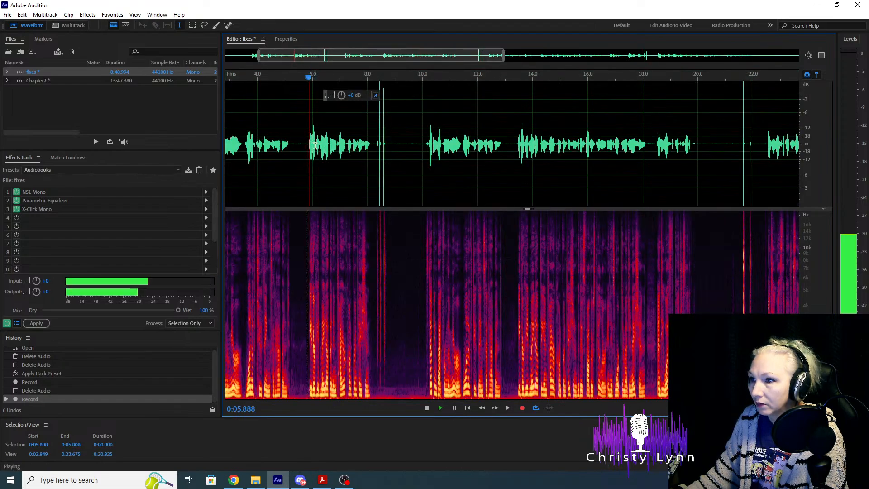
click(425, 154)
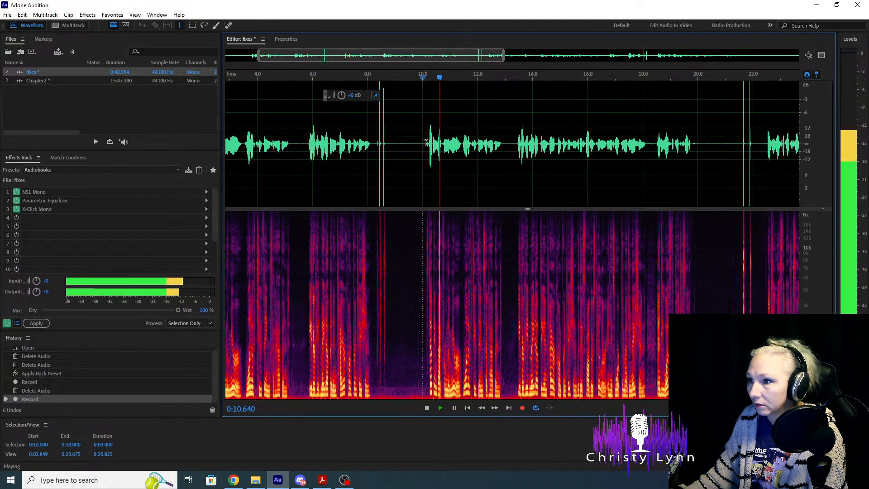
key(space)
scroll(267, 141, down, 3)
click(256, 143)
key(space)
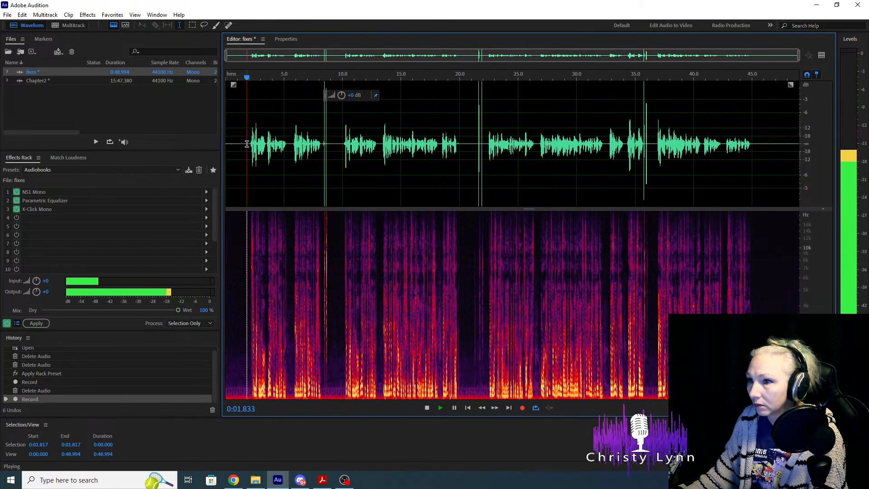
key(space)
drag(335, 143, 83, 145)
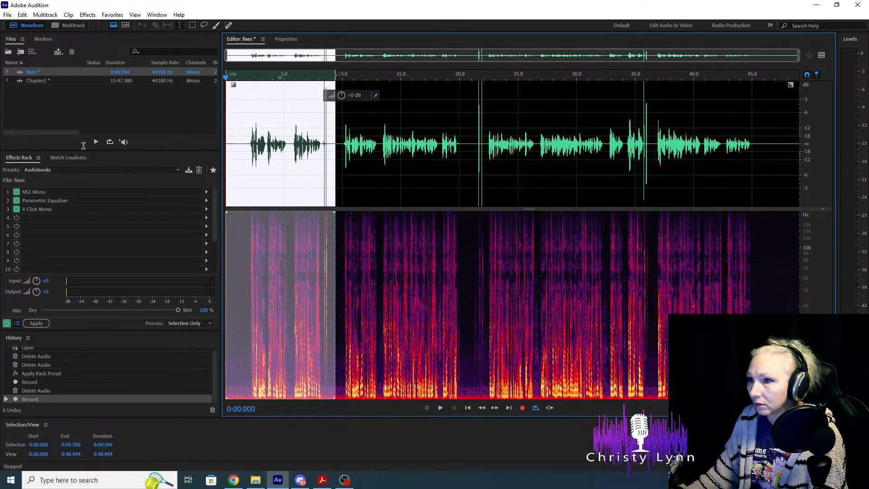
key(Delete)
Listen to the remaining takes in the fixes file, especially the one starting at about 13 seconds, to judge the delivery.
key(space)
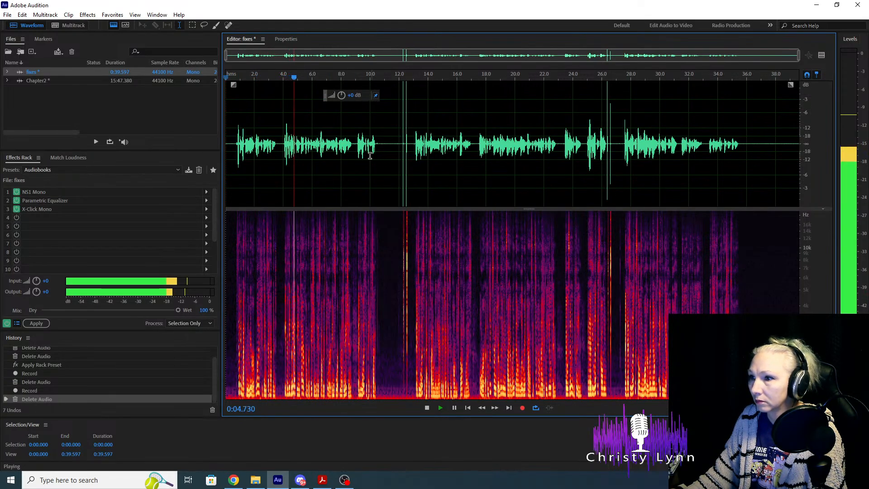
click(352, 143)
key(space)
click(414, 143)
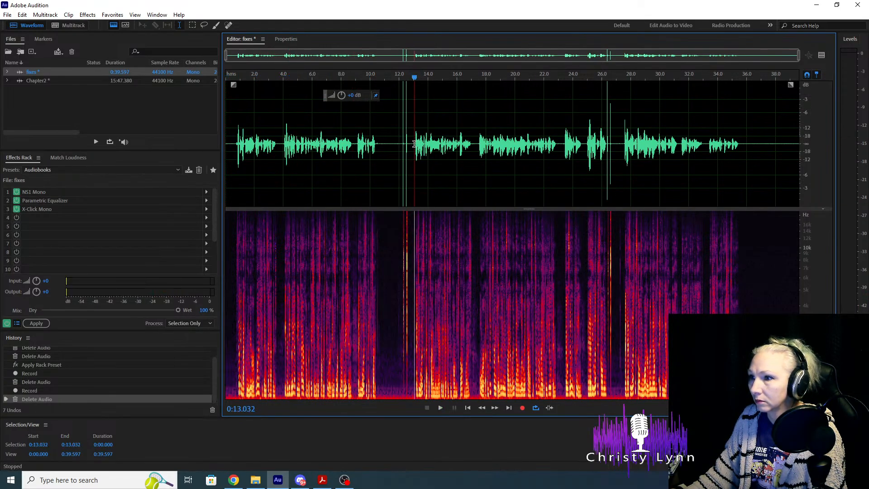
scroll(401, 174, up, 4)
key(space)
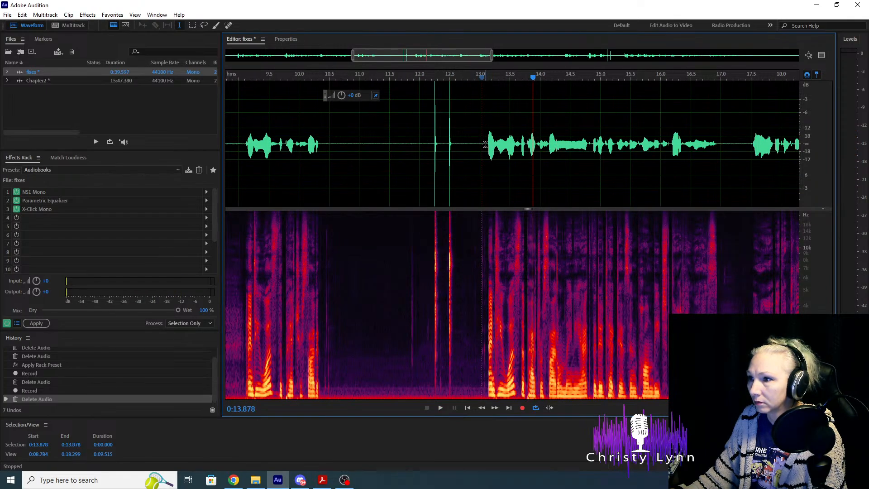
key(space)
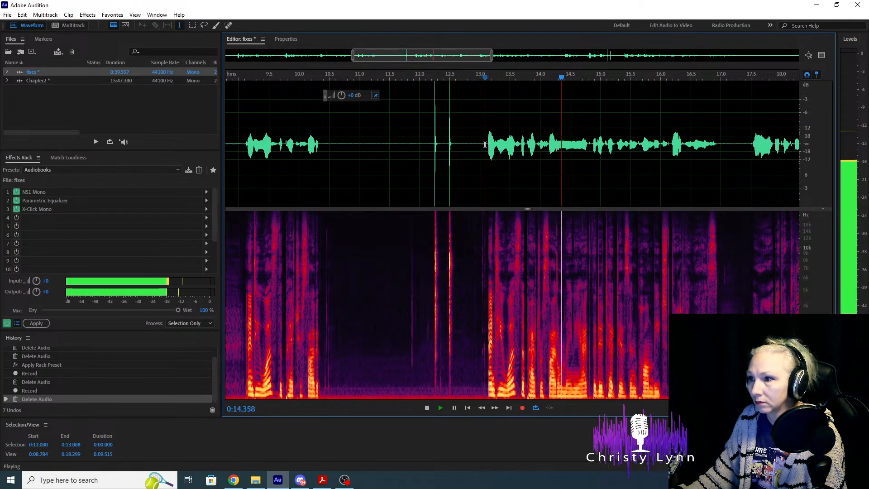
key(space)
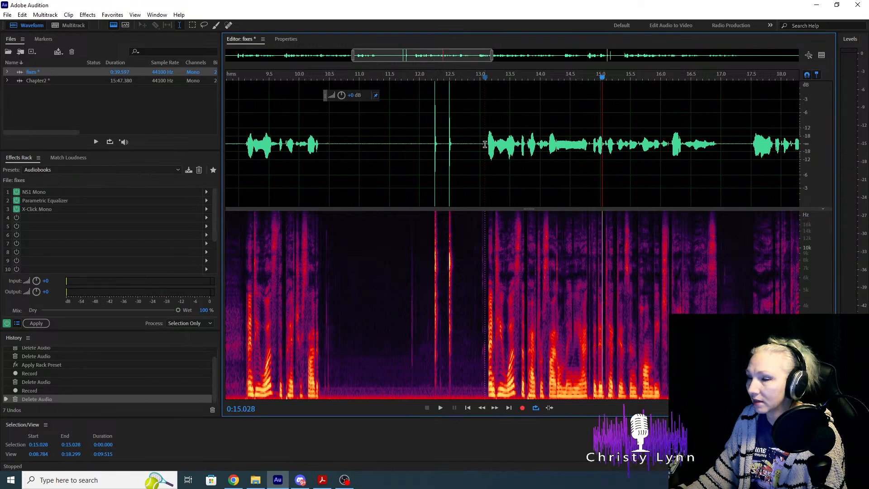
Delete the entire recording from the fixes file and record a new narration take of about 42 seconds.
triple_click(397, 169)
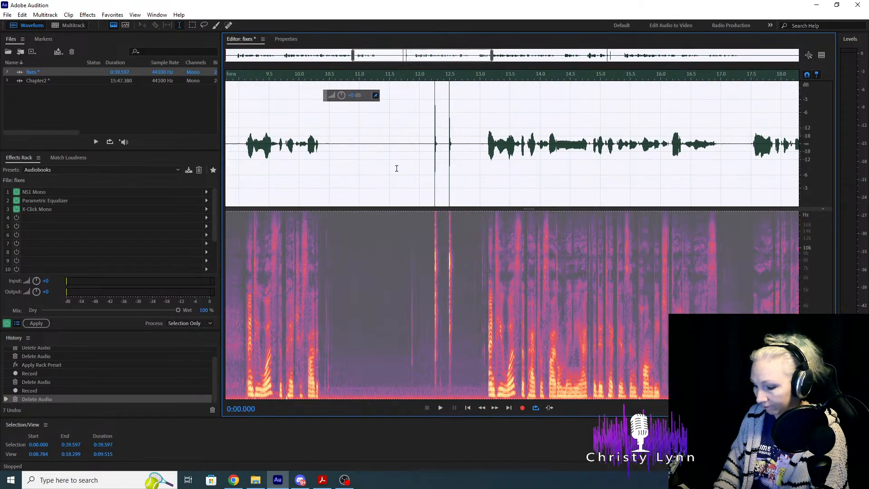
key(Delete)
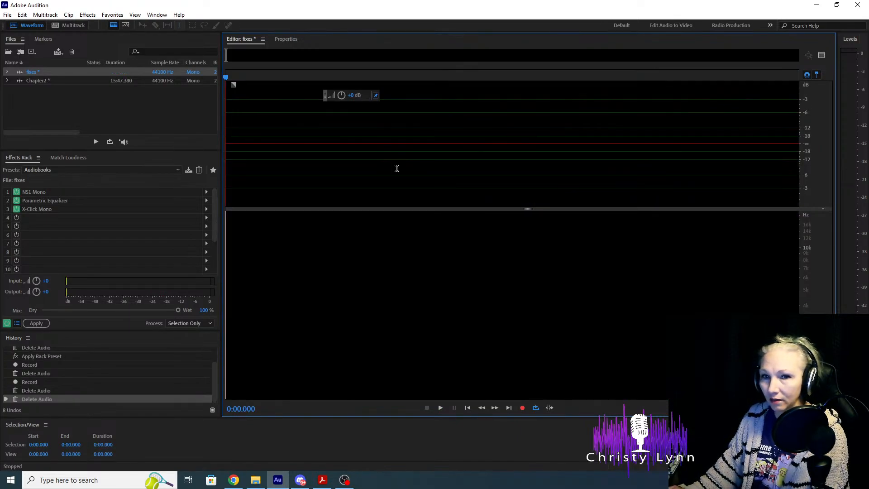
click(523, 408)
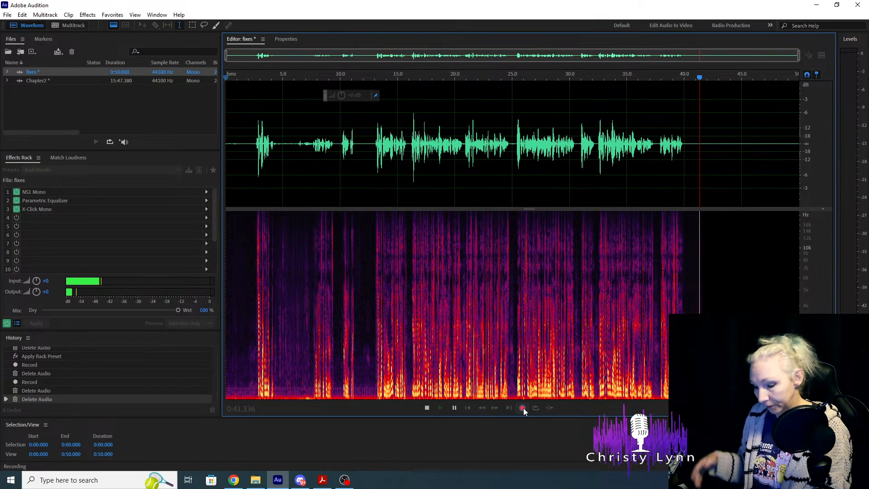
click(523, 408)
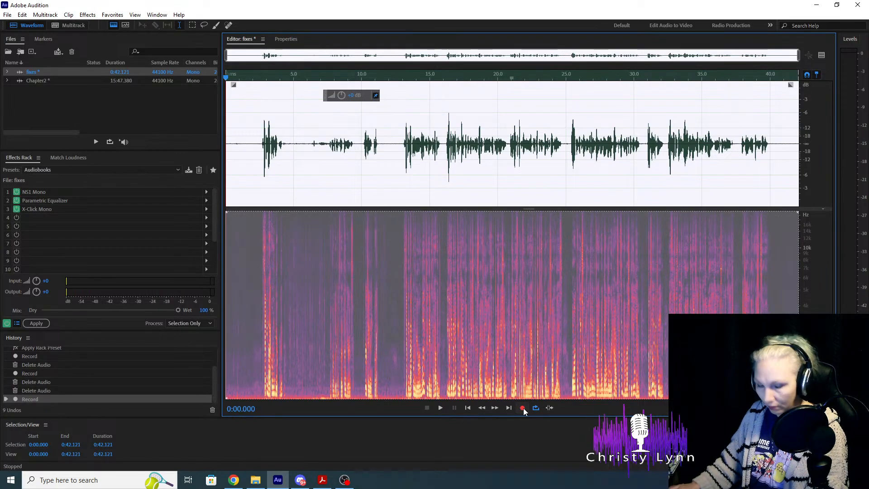
Audition the new take to find the good start and delete everything before it, about the first 13 seconds.
click(253, 144)
key(space)
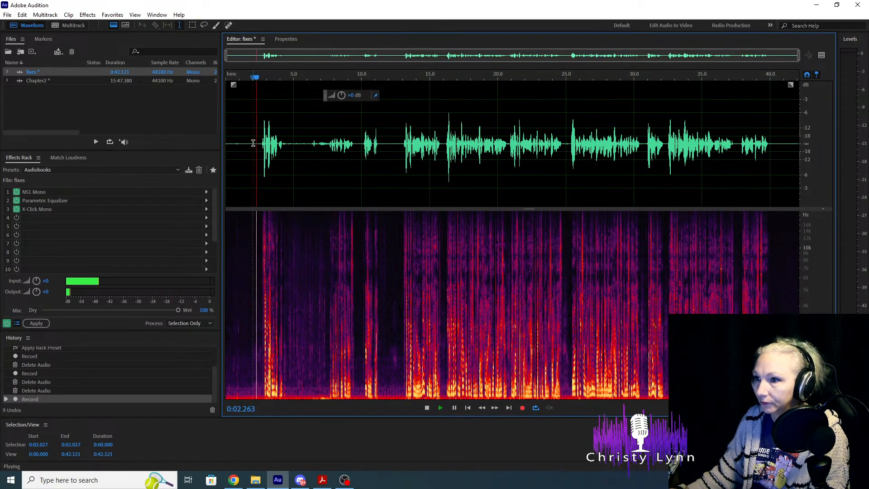
click(360, 143)
key(space)
click(401, 149)
key(space)
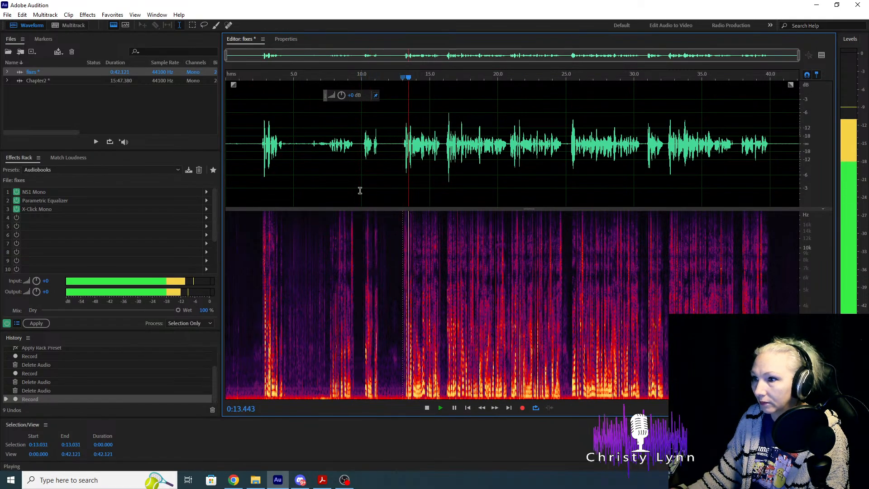
scroll(371, 152, up, 3)
key(space)
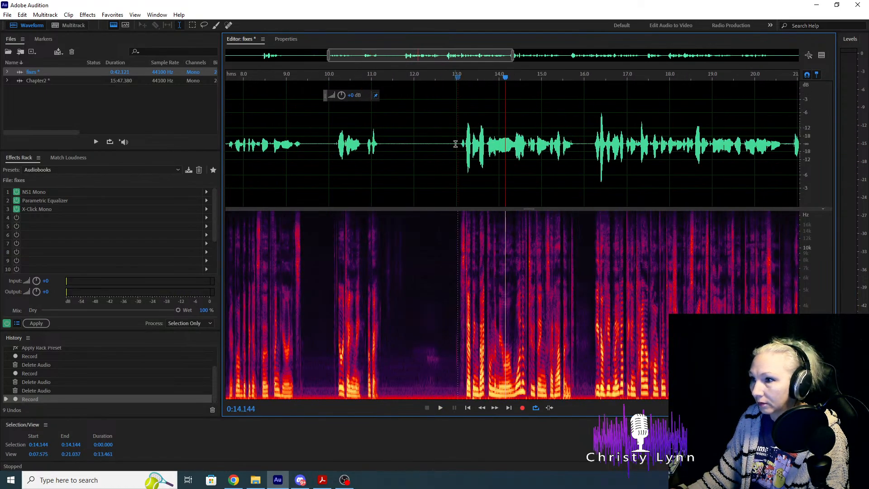
drag(455, 144, 224, 150)
key(Delete)
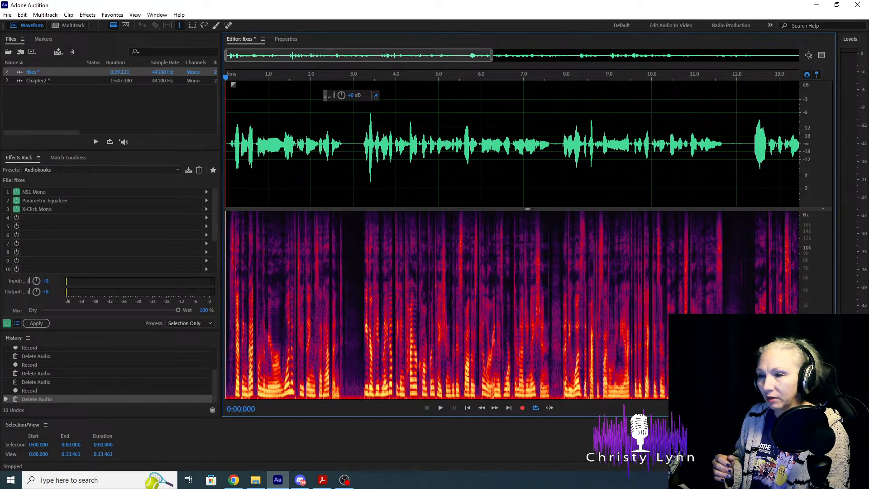
Replay the first two seconds of the trimmed narration to check how the opening line sounds.
key(space)
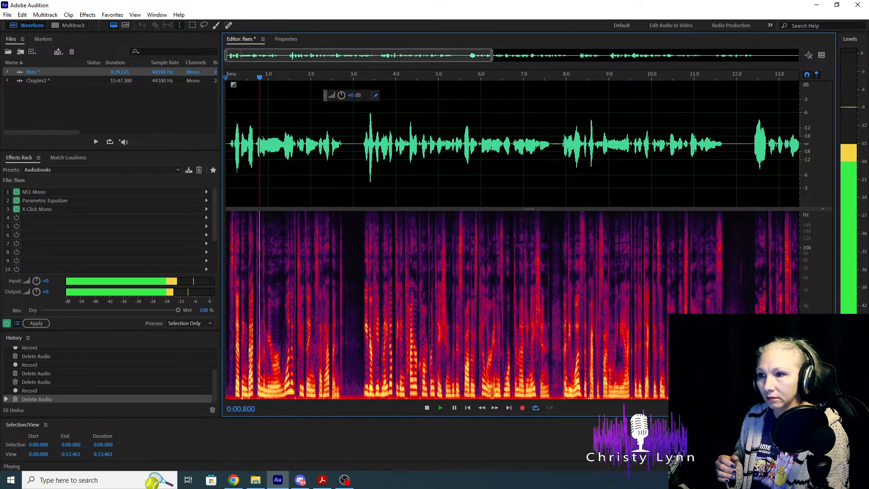
key(space)
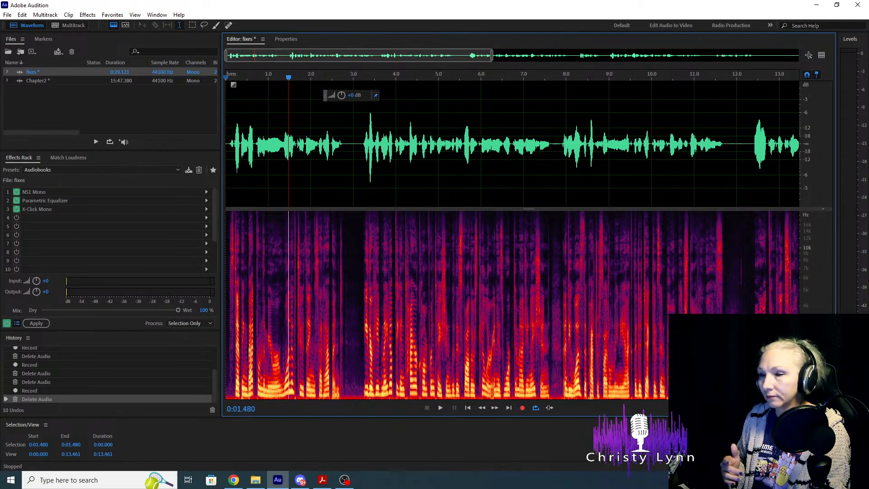
click(227, 143)
key(space)
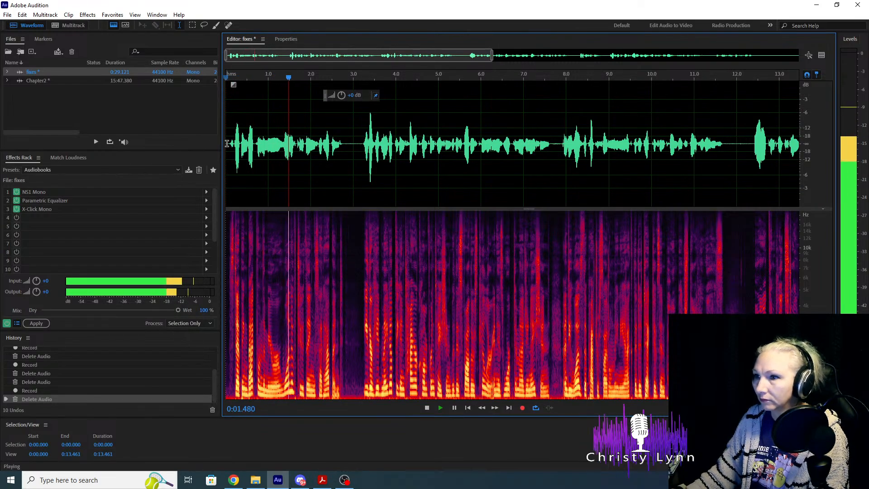
key(space)
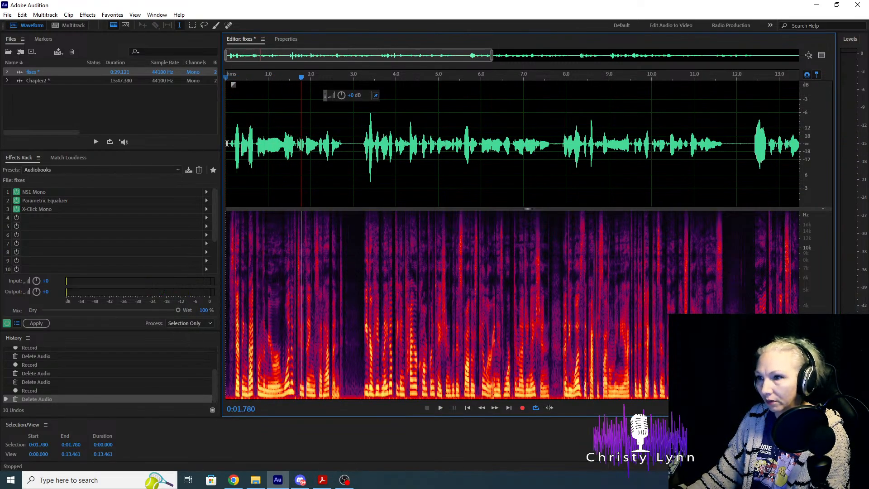
key(space)
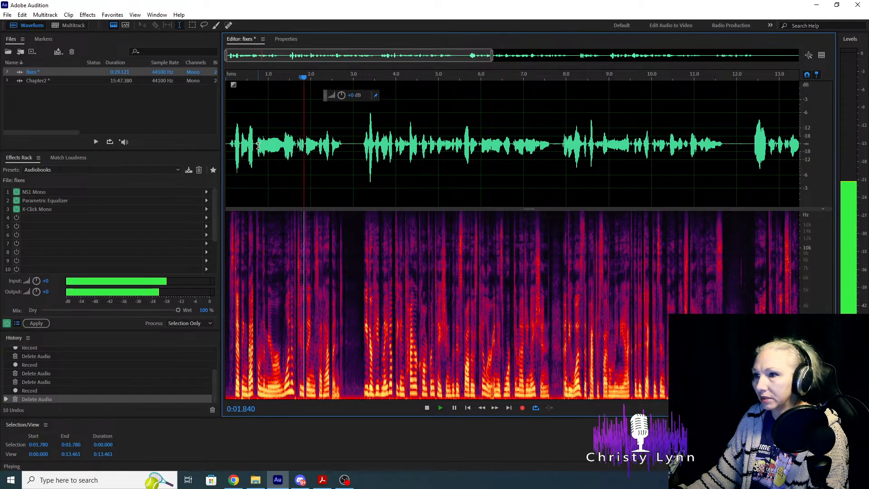
key(space)
Record about 15 seconds of additional retakes at the end of the fixes file, starting at about 28.3 seconds.
key(backslash)
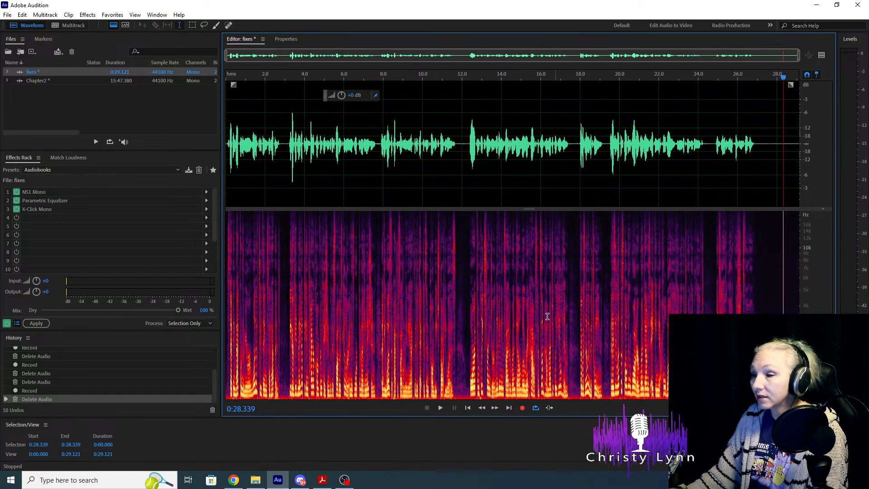
click(522, 408)
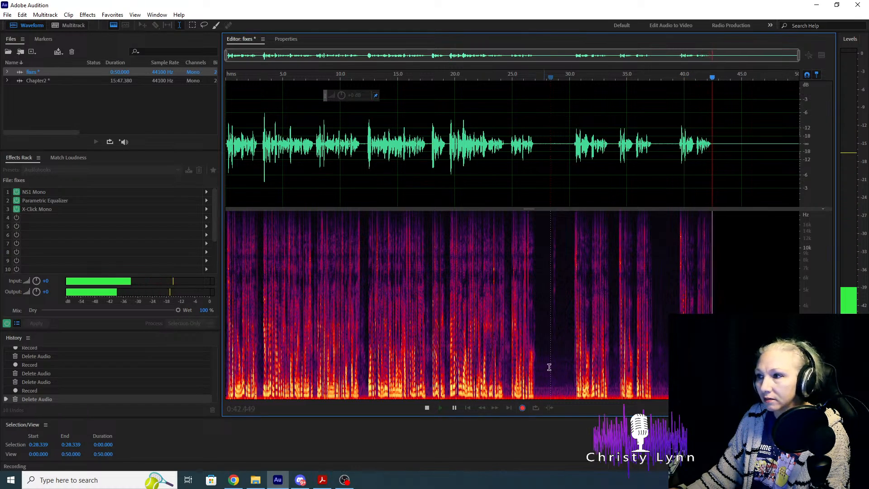
key(space)
Compare the opening line of the fixes file with the three retakes recorded at the end by playing each one.
click(746, 143)
key(space)
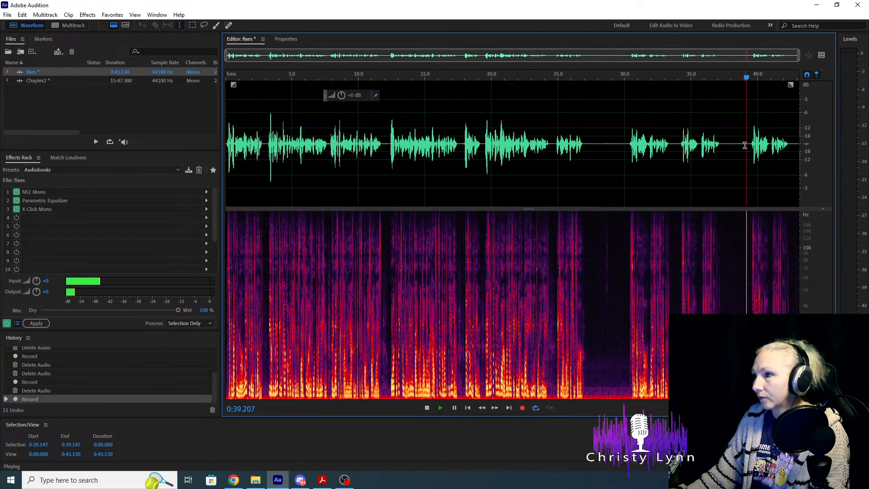
key(space)
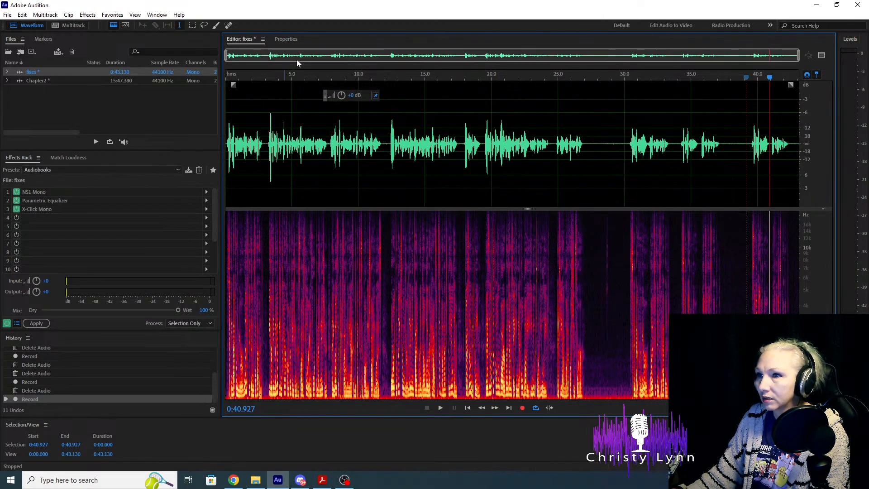
drag(799, 57, 453, 57)
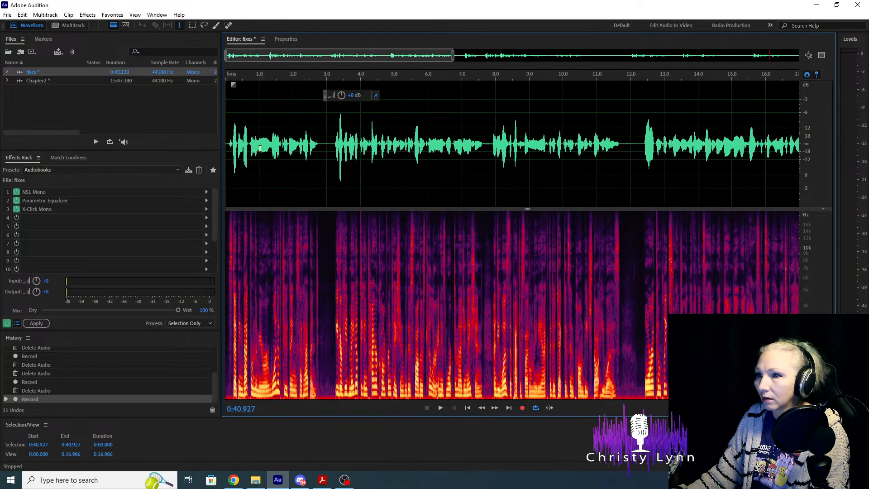
click(226, 152)
key(space)
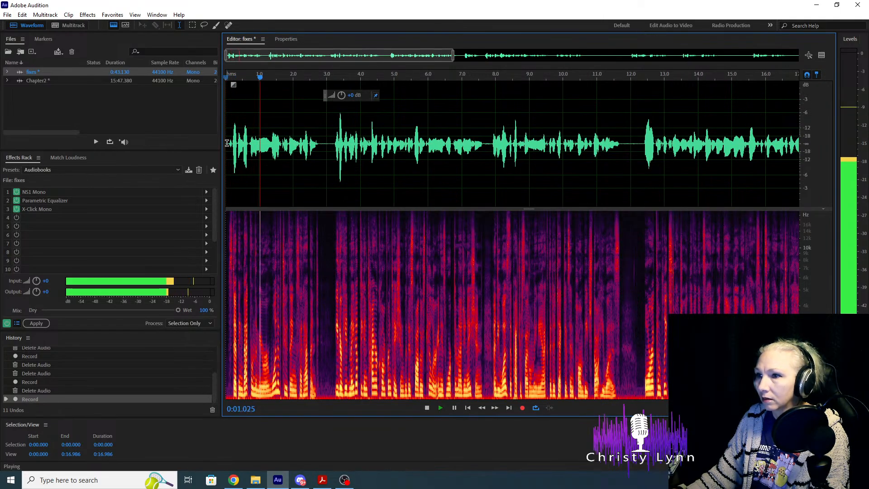
key(backslash)
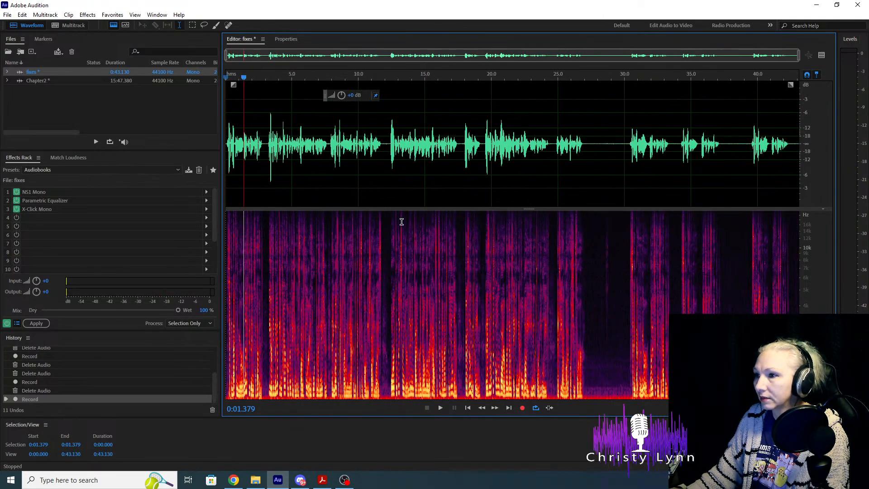
click(628, 142)
key(space)
key(space)
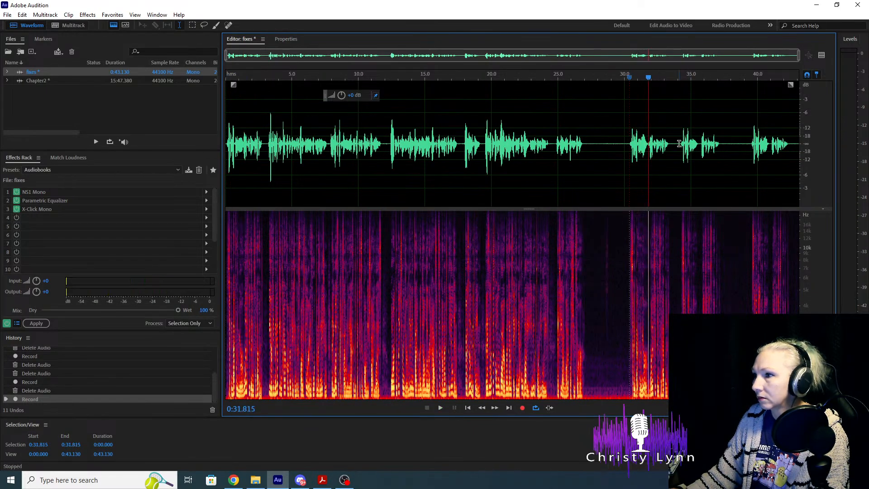
click(680, 143)
key(space)
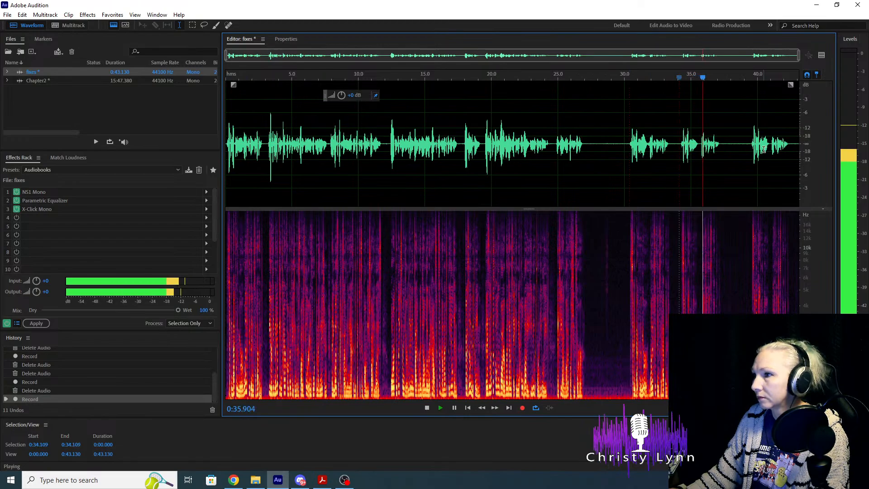
key(space)
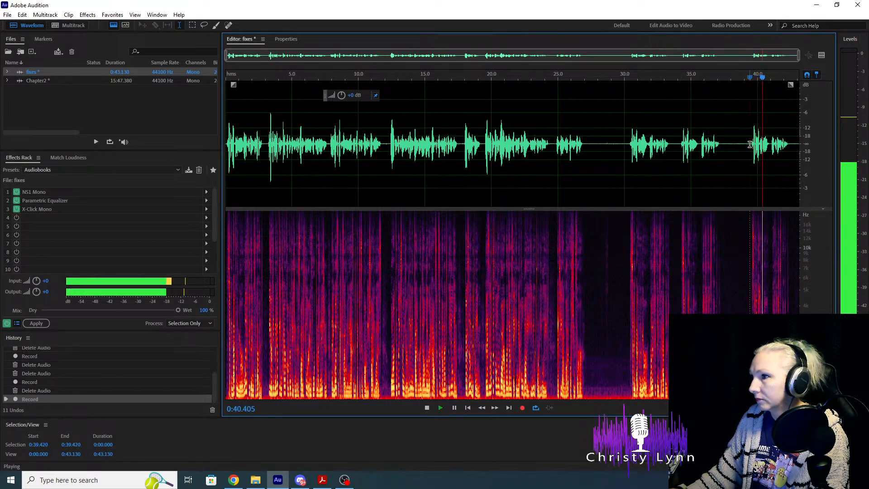
key(space)
Cut the last retake of about 3 seconds to the clipboard and delete the remaining audio after about 27.7 seconds.
drag(751, 145, 790, 151)
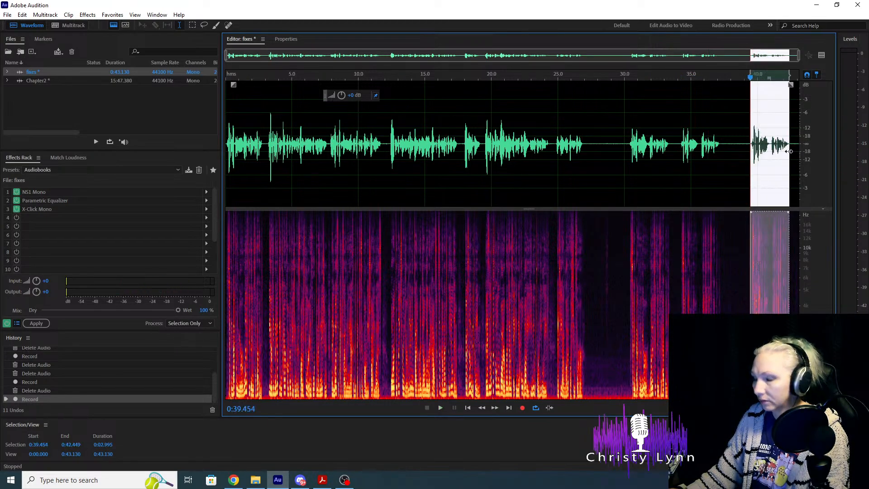
key(ctrl+x)
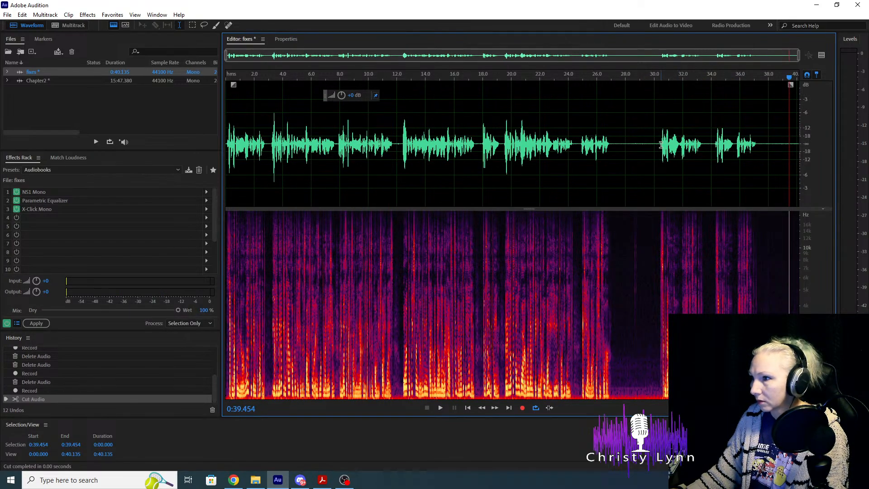
drag(621, 143, 799, 144)
key(Delete)
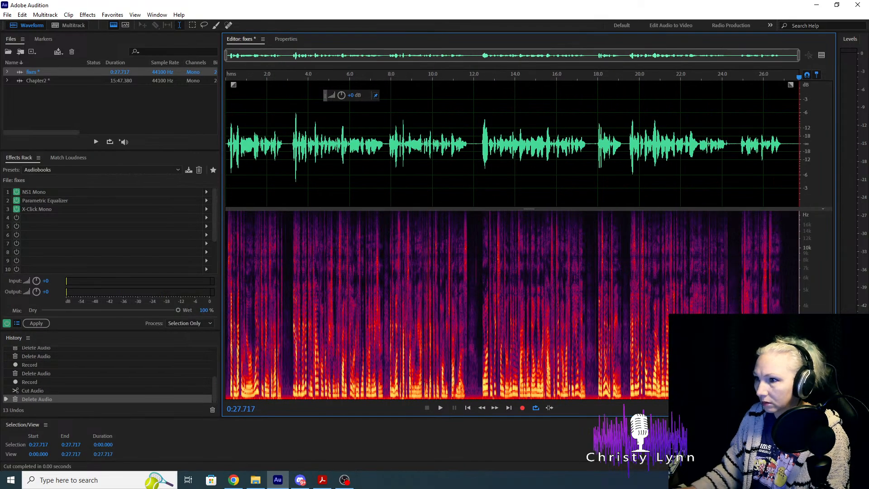
Replace the opening line of the fixes file, from 0 to about 2.8 seconds, with the cut retake and play the result.
drag(284, 145, 173, 153)
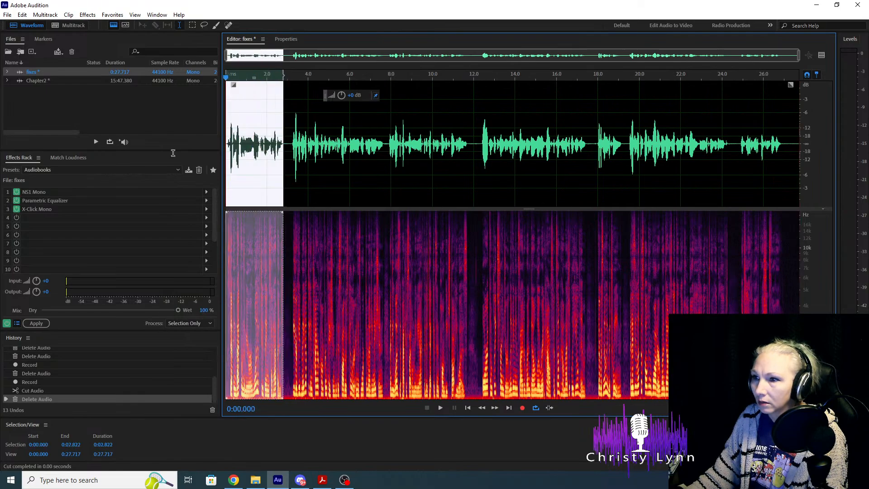
key(ctrl+v)
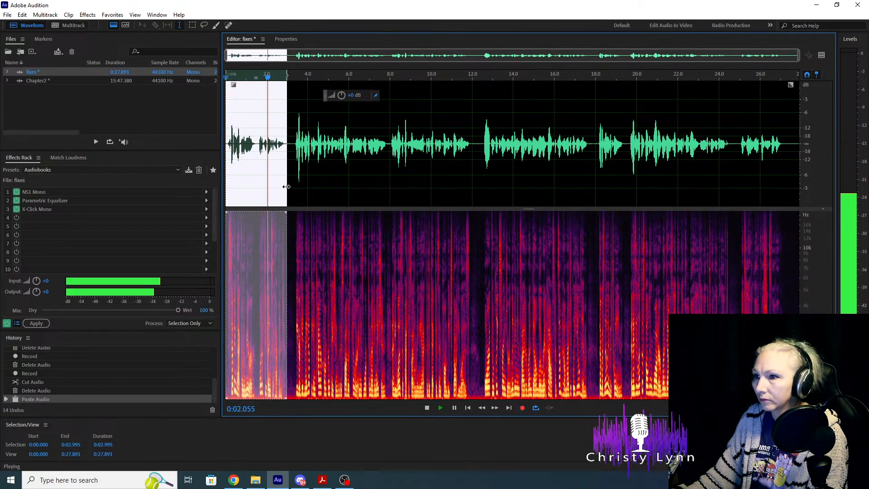
key(space)
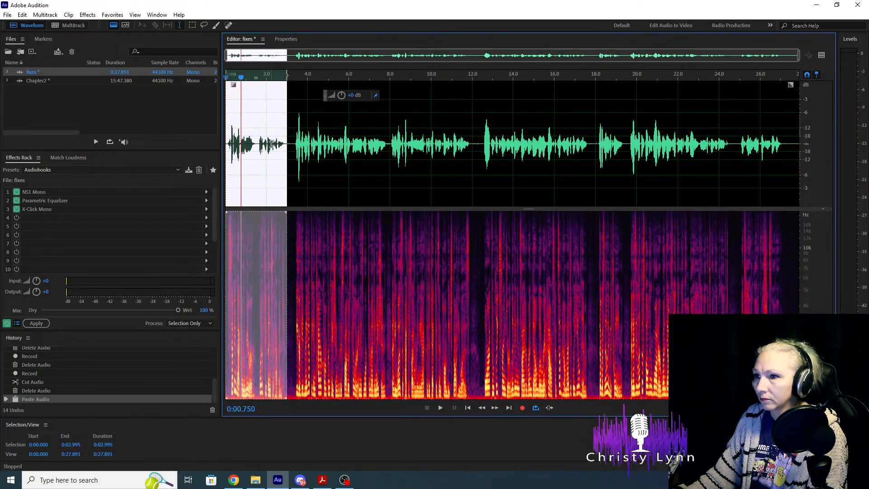
click(270, 144)
key(space)
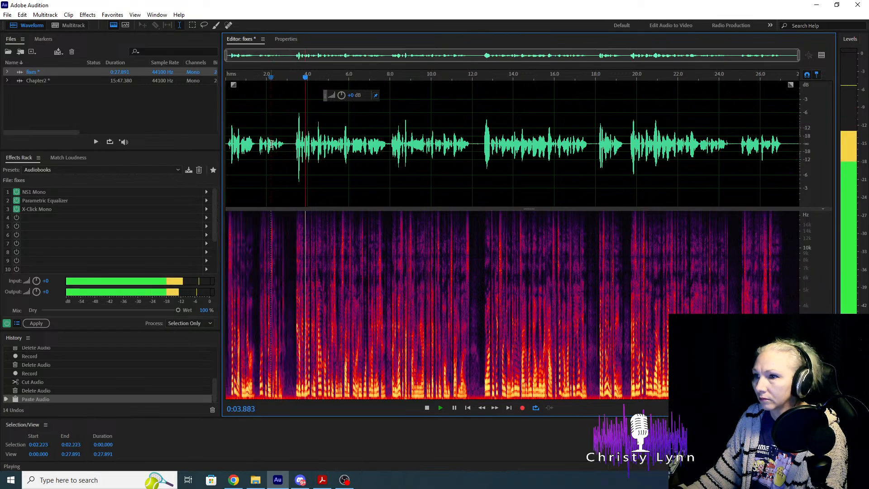
key(space)
Delete about 0.2 seconds of silence at about 3.1 seconds, between the new opening line and the following sentence.
scroll(271, 153, up, 3)
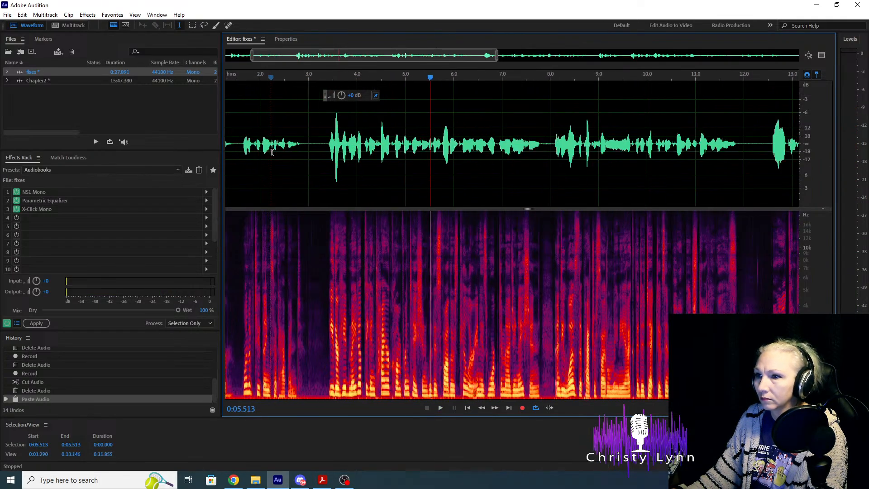
drag(313, 142, 321, 142)
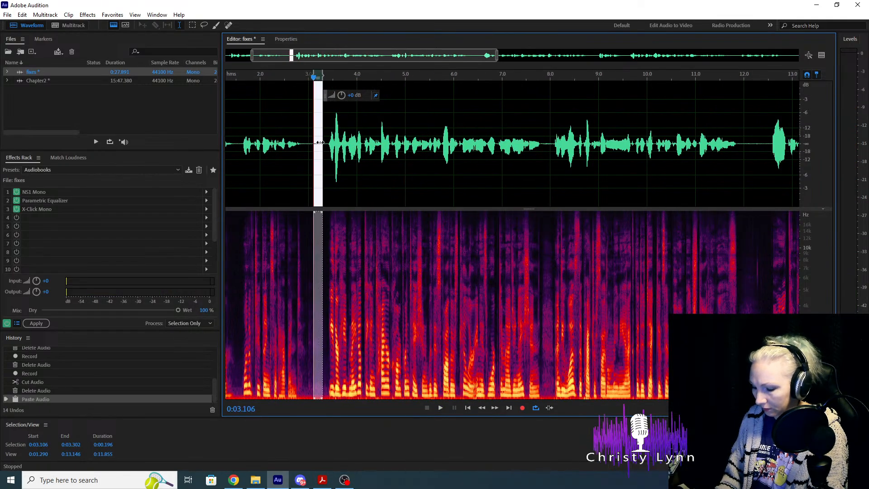
key(Delete)
scroll(320, 142, down, 3)
scroll(320, 142, up, 1)
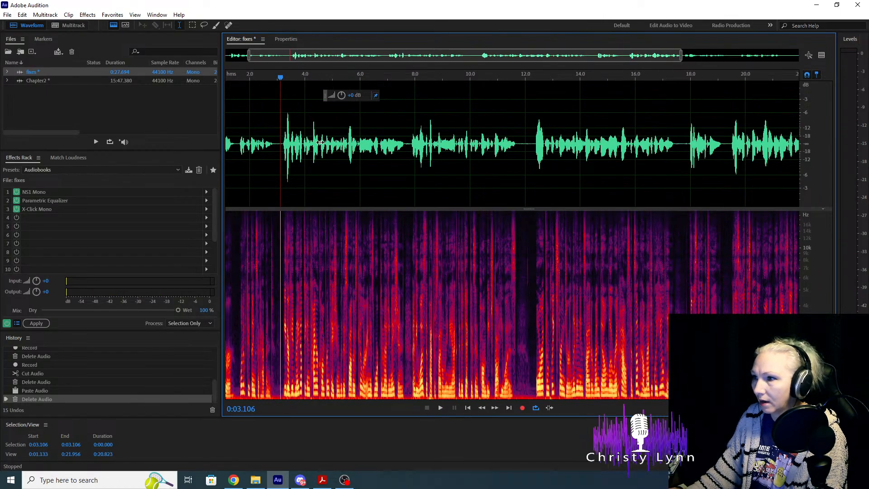
Apply the Audiobooks effects rack to the entire fixes file and play the processed opening line.
click(34, 323)
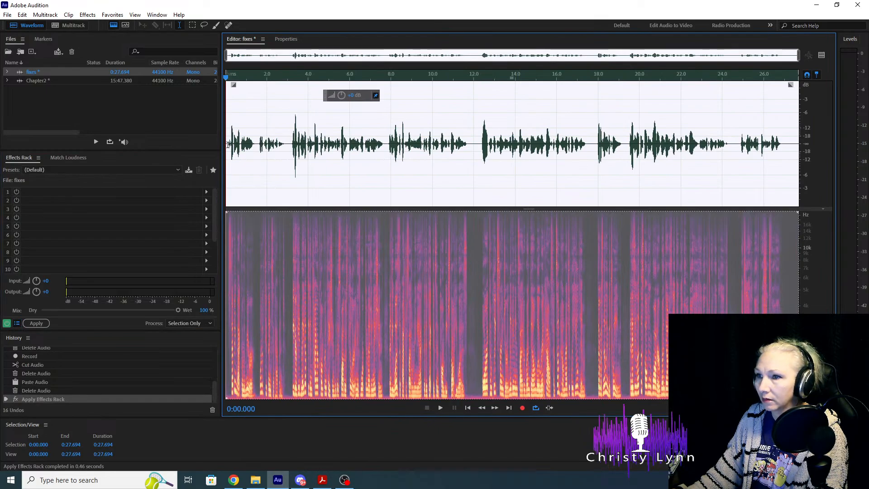
click(227, 145)
key(space)
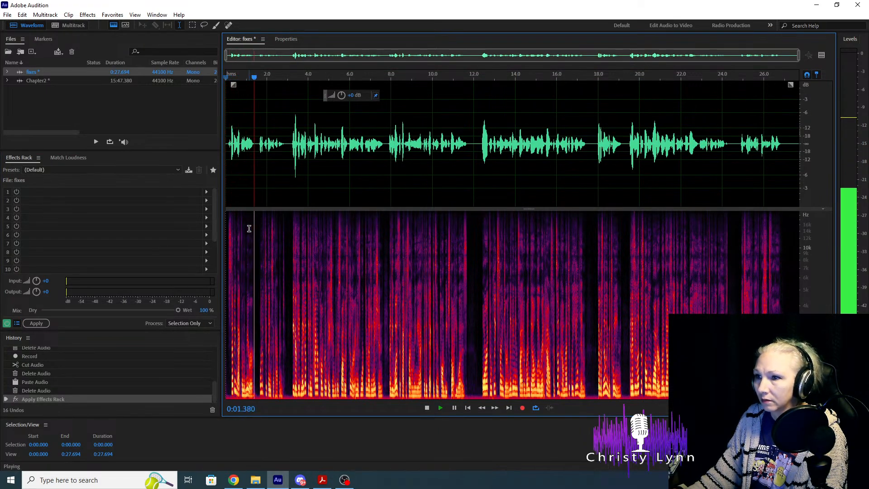
key(space)
scroll(247, 203, up, 3)
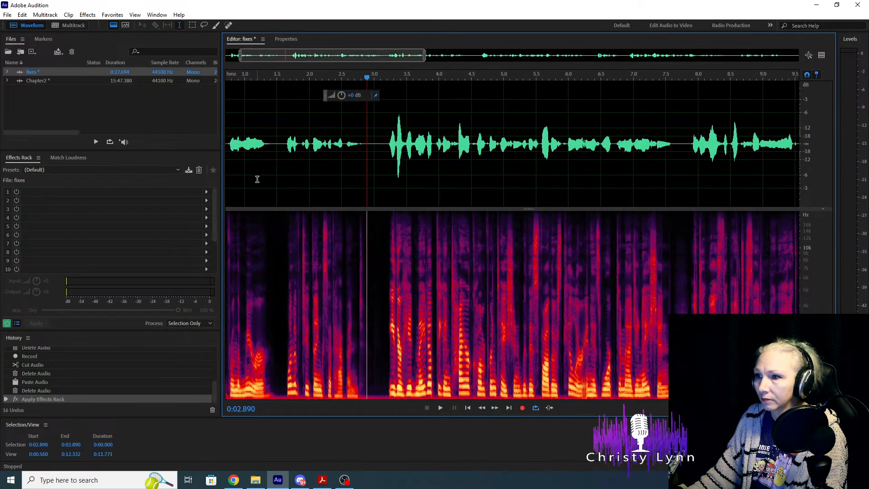
scroll(260, 180, down, 4)
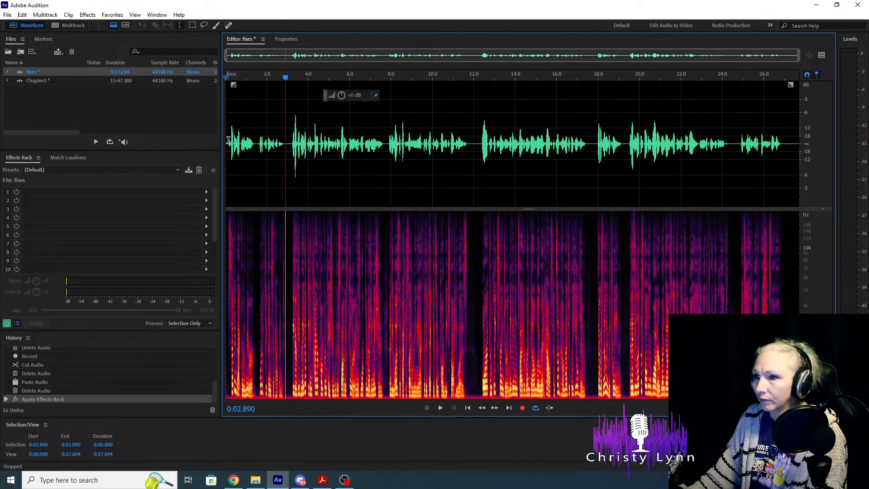
Copy all of the fixes audio and locate the start of the matching passage in Chapter2 at about 4:40.
key(ctrl+a)
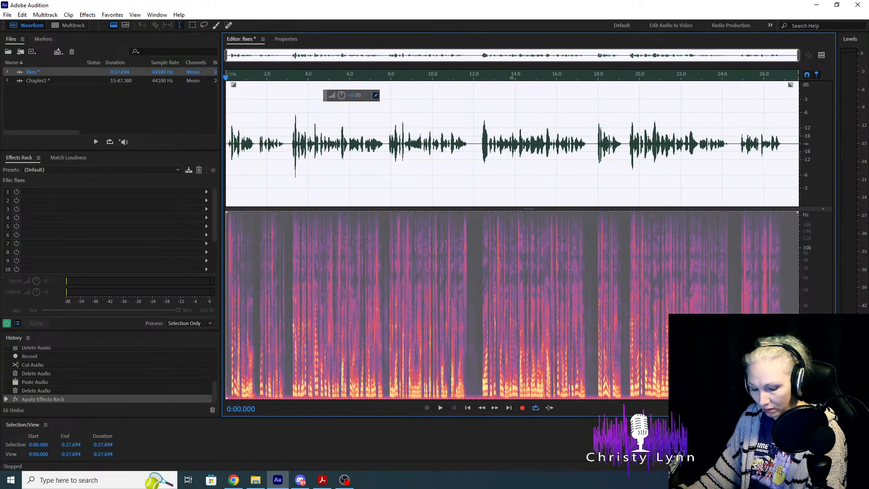
double_click(86, 80)
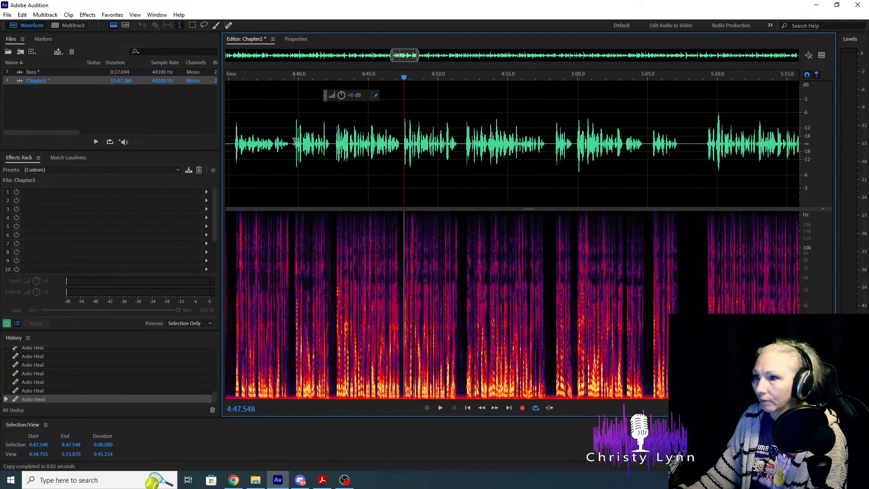
click(290, 142)
key(space)
key(space)
scroll(338, 159, up, 1)
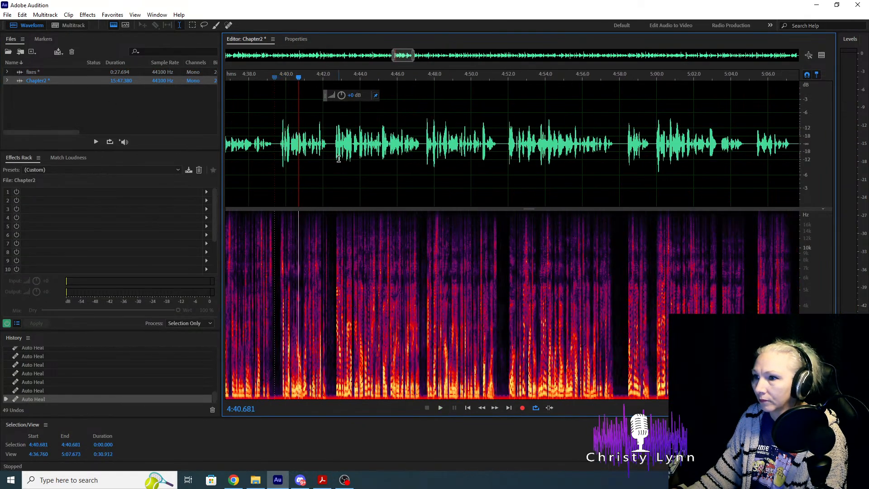
scroll(339, 159, up, 1)
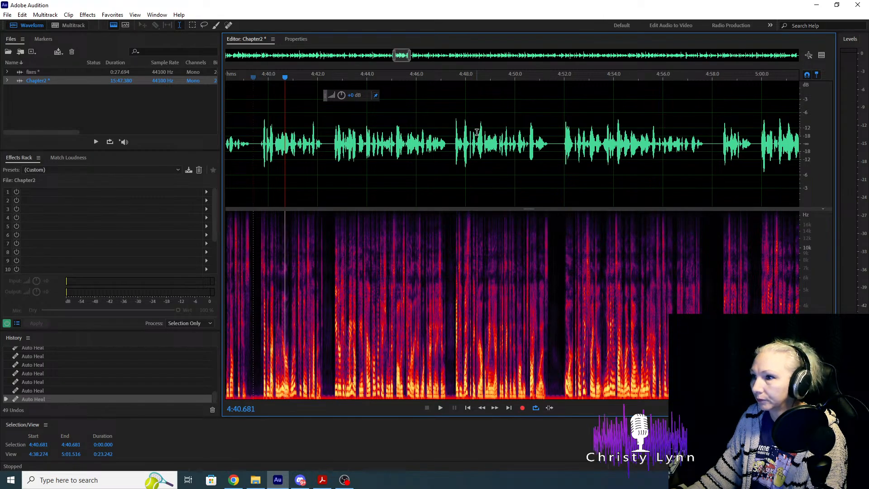
Play the Chapter2 narration from about 4:39.6 and near 5:05 to identify where the passage being replaced begins and ends.
key(space)
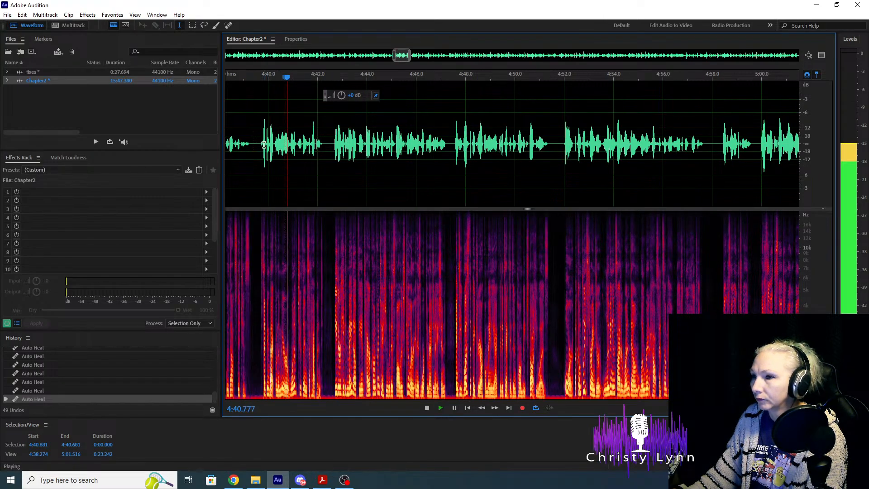
key(space)
key(space)
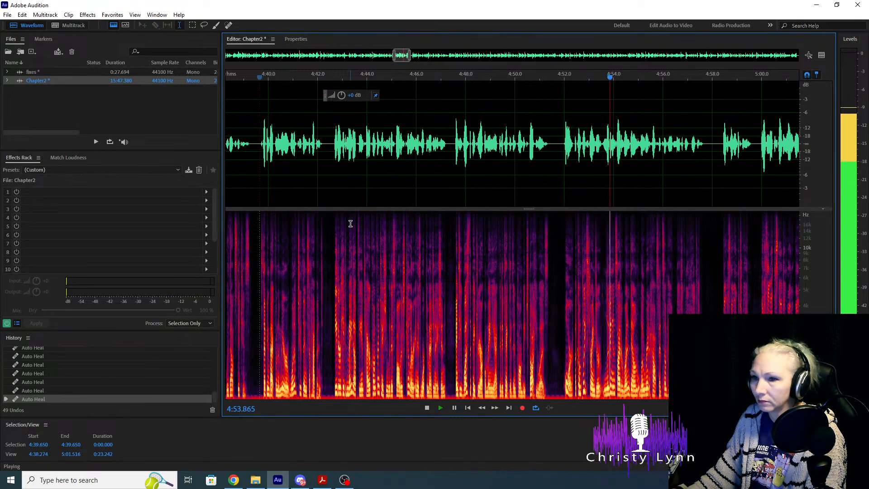
scroll(350, 223, down, 2)
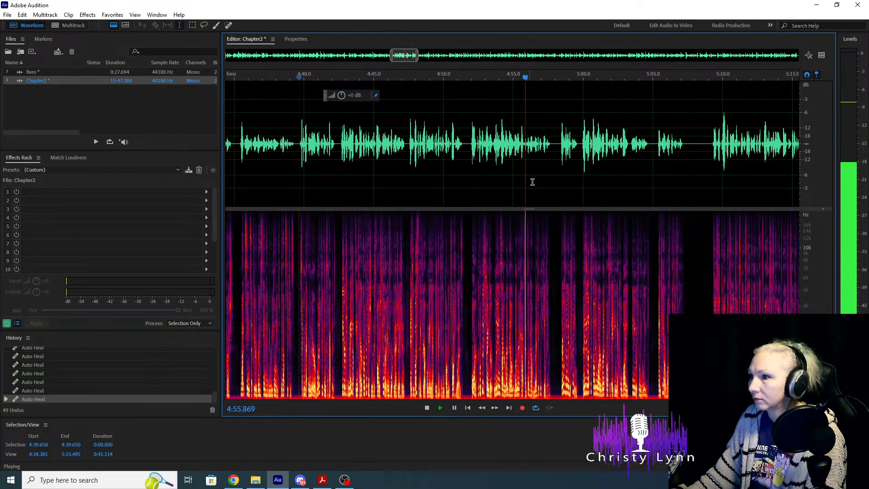
key(space)
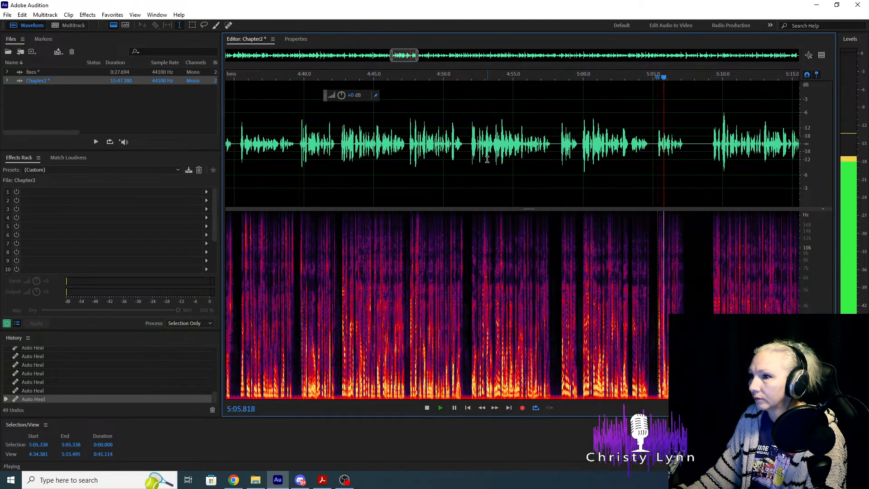
key(space)
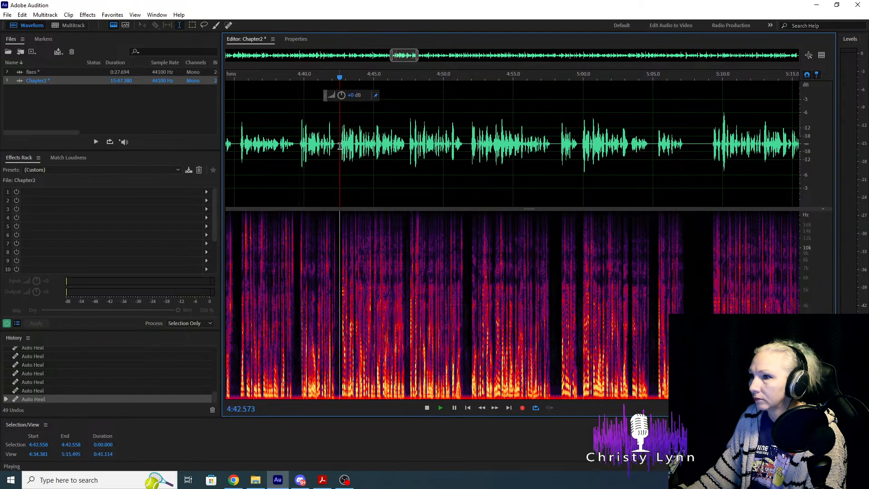
key(space)
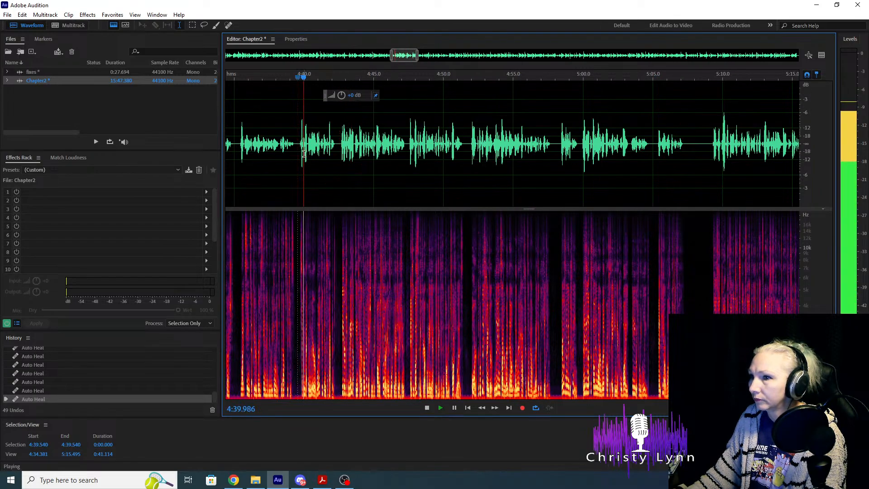
Replace the Chapter2 passage from about 4:39.6 to 5:07.3 with the copied fixes and play the join from about 4:37.5.
drag(299, 145, 680, 158)
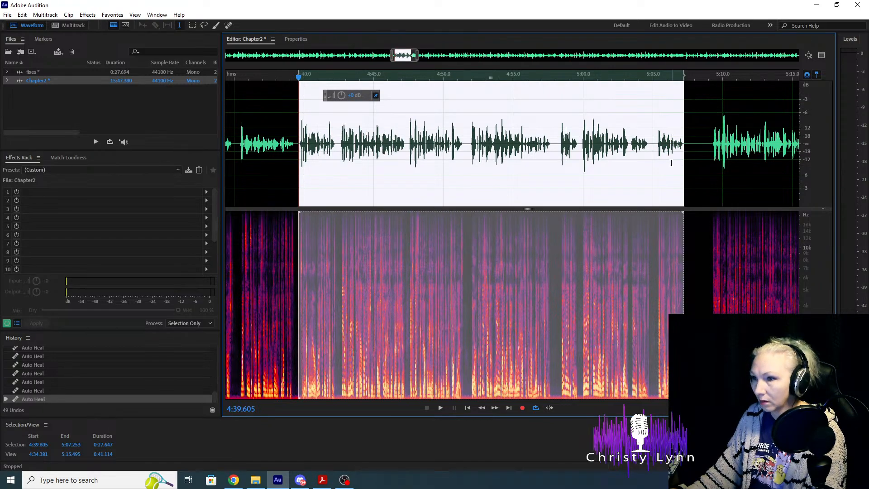
key(ctrl+v)
click(269, 150)
key(space)
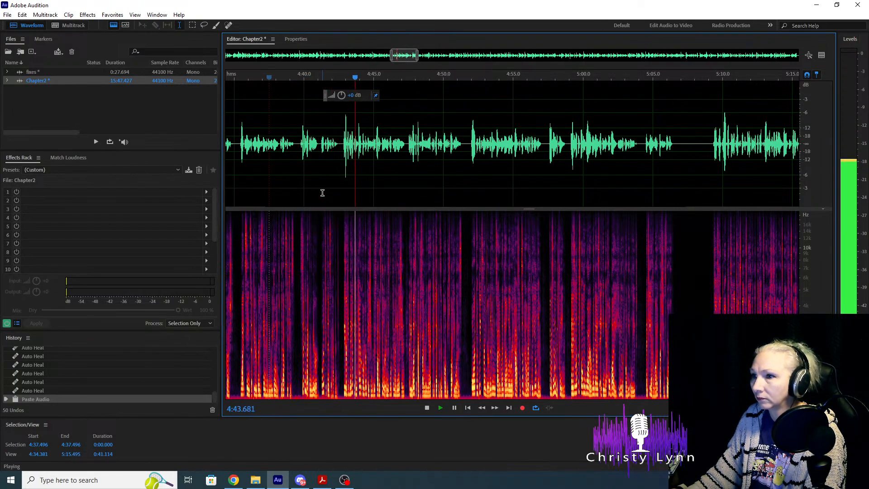
key(space)
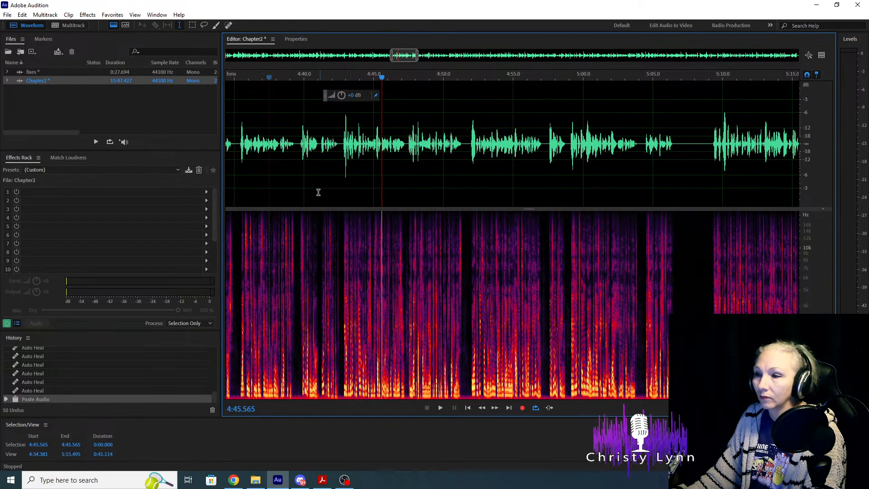
Bring up the script PDF in Acrobat, then replay the Chapter2 narration leading into the pasted passage from about 4:34.7.
scroll(270, 191, up, 4)
scroll(554, 177, down, 3)
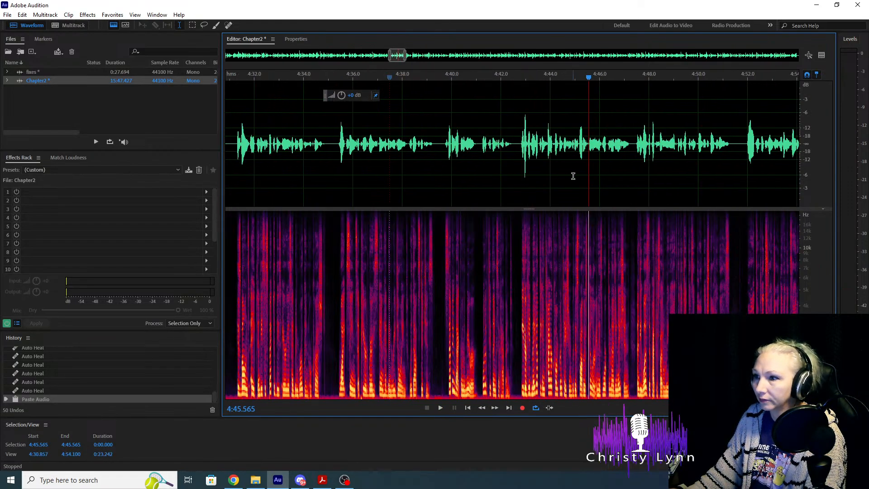
scroll(347, 173, up, 2)
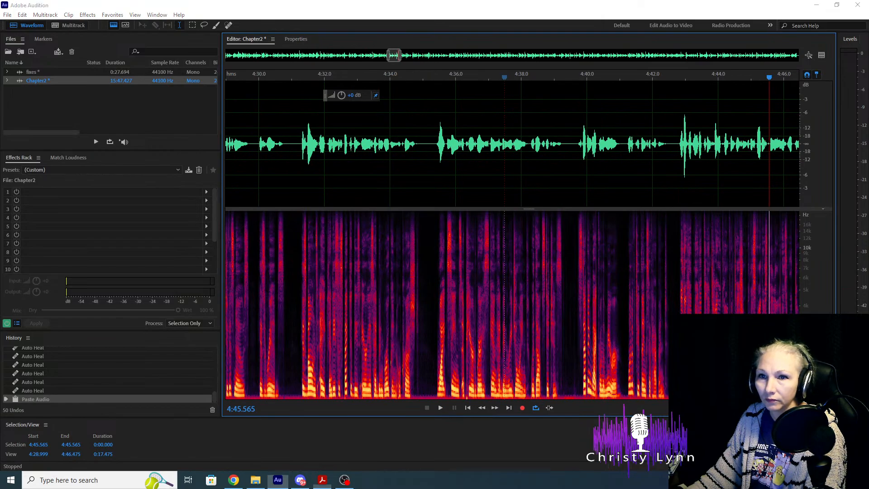
click(322, 480)
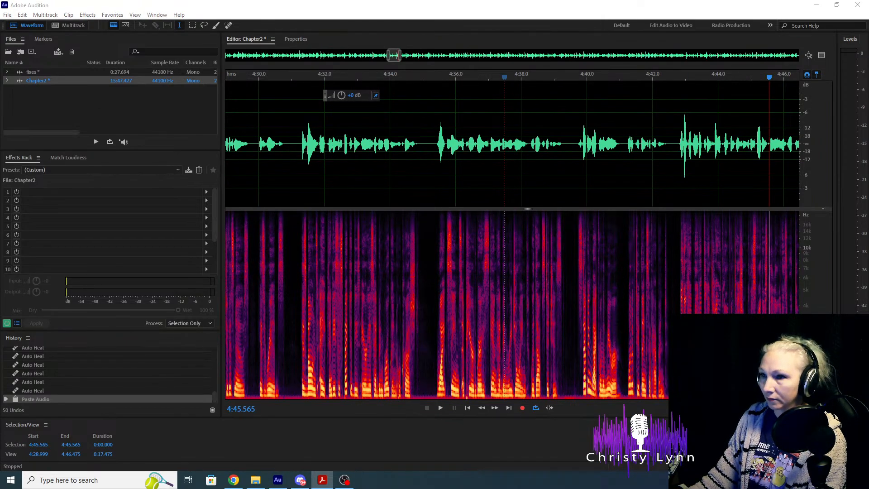
click(412, 144)
key(space)
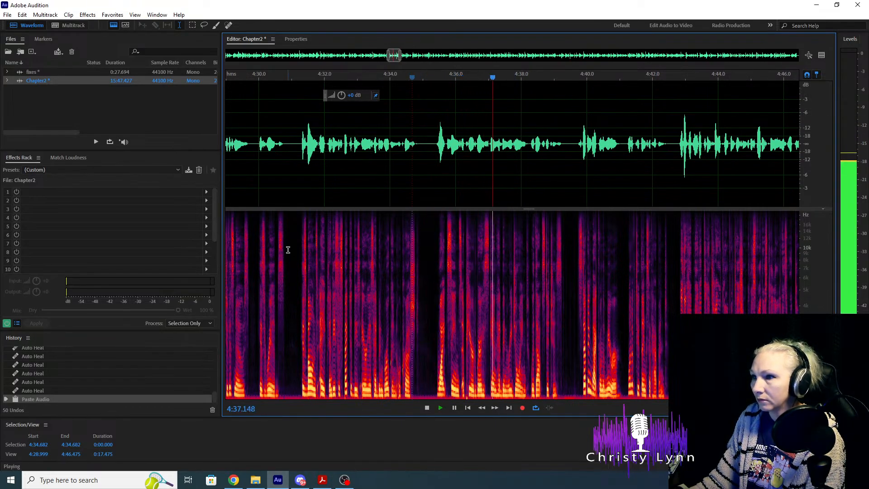
scroll(287, 250, down, 4)
scroll(425, 261, up, 4)
key(space)
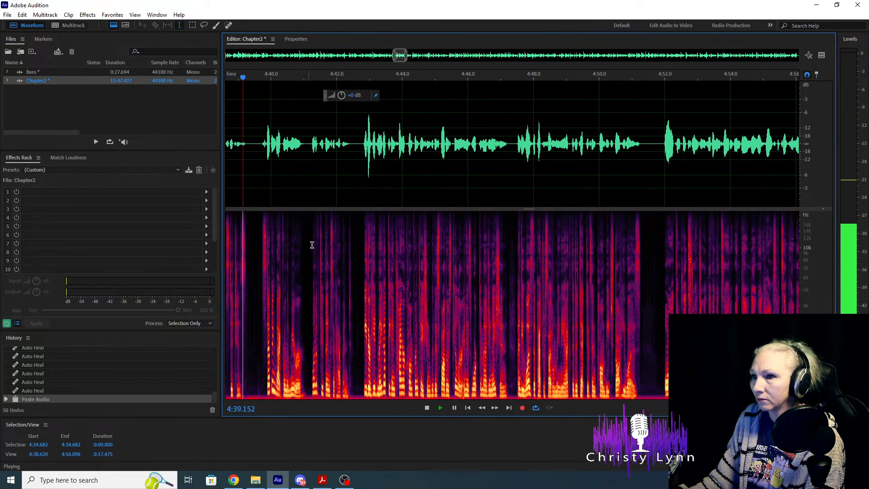
Play the lines before the pasted passage from about 4:31.5 and 4:35.3 to listen for remaining flaws.
scroll(635, 240, down, 3)
click(432, 148)
key(space)
scroll(469, 233, up, 4)
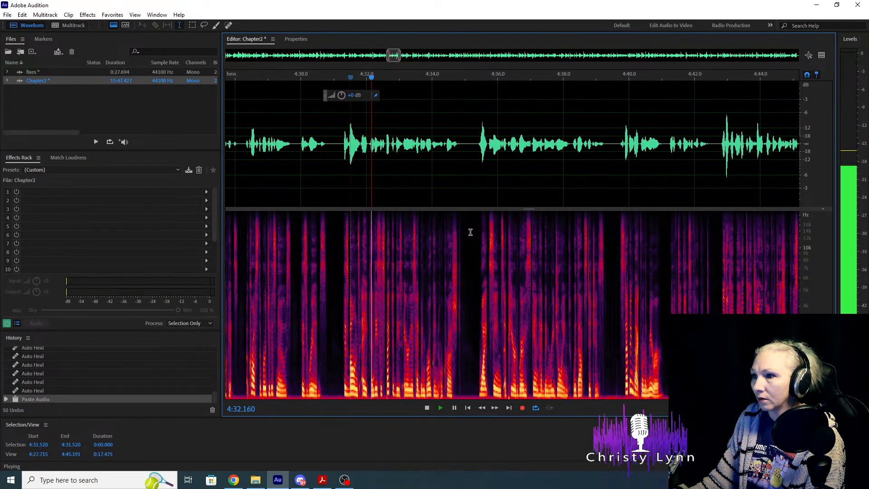
key(space)
click(473, 139)
key(space)
scroll(596, 285, up, 3)
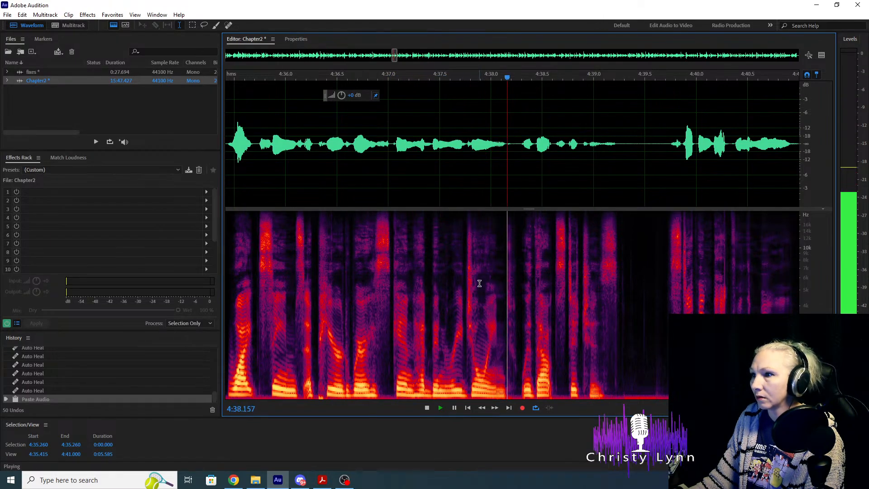
key(space)
Pinpoint the click by replaying from about 4:37.7 and paint over it at about 4:38.2 with the Spot Healing Brush.
scroll(540, 294, up, 2)
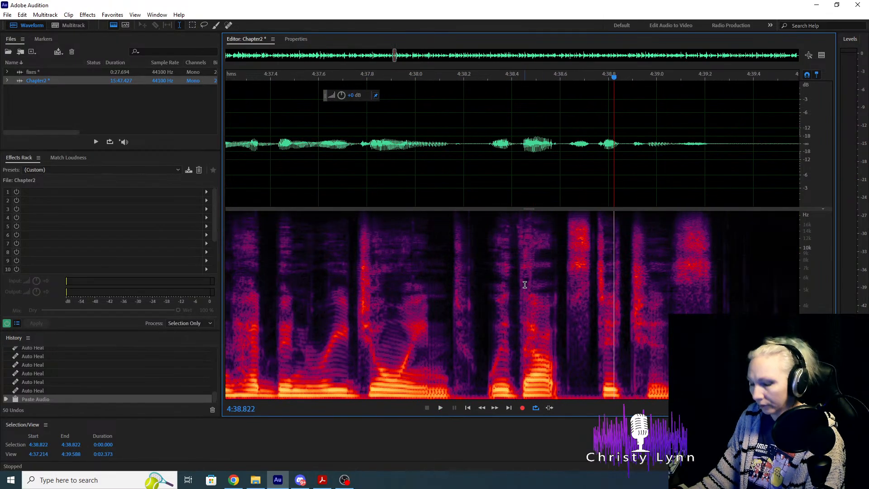
click(384, 170)
key(space)
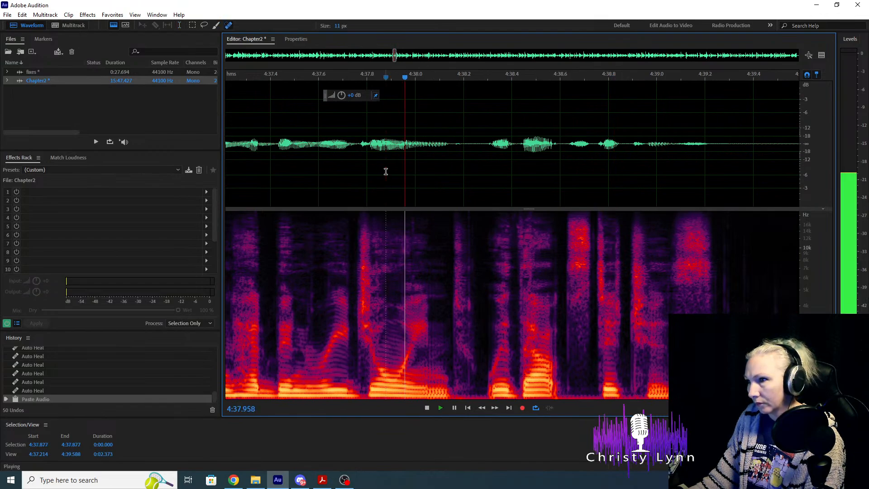
key(space)
click(332, 161)
key(space)
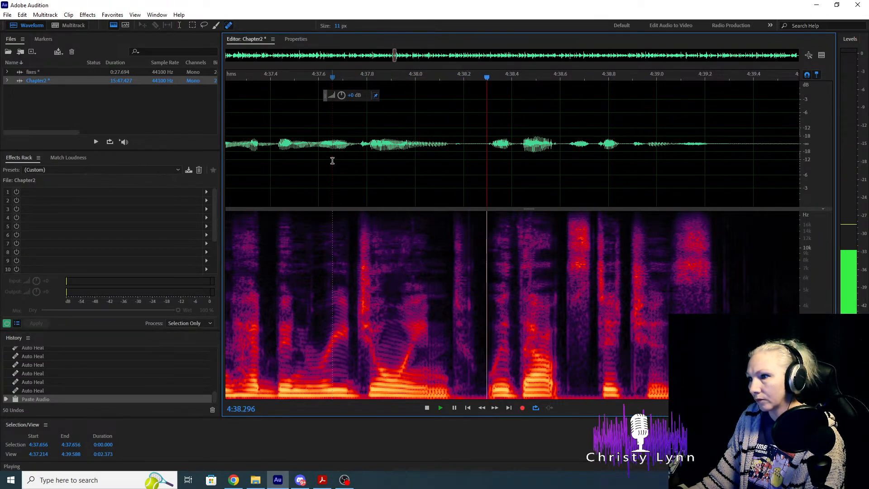
key(space)
drag(469, 380, 466, 213)
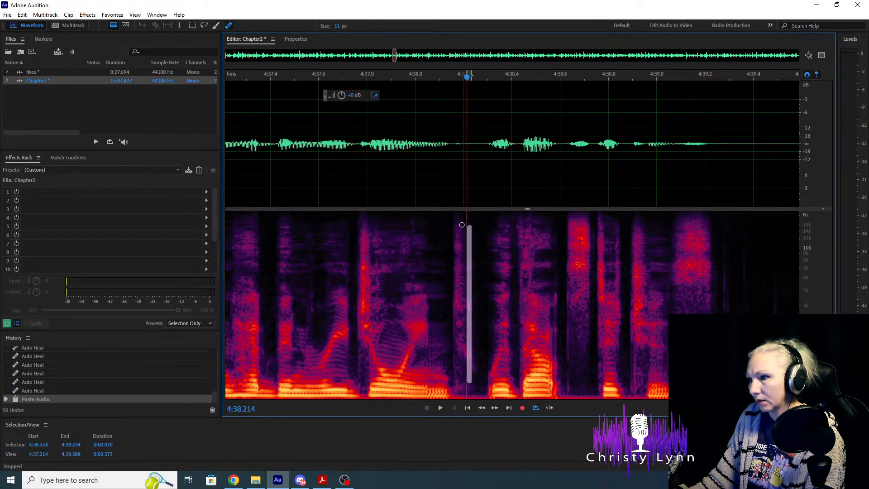
Replay the Chapter2 narration from about 4:37.8 and 4:41.1, then paint over the click at about 4:41.7 with the Spot Healing Brush.
click(359, 163)
key(space)
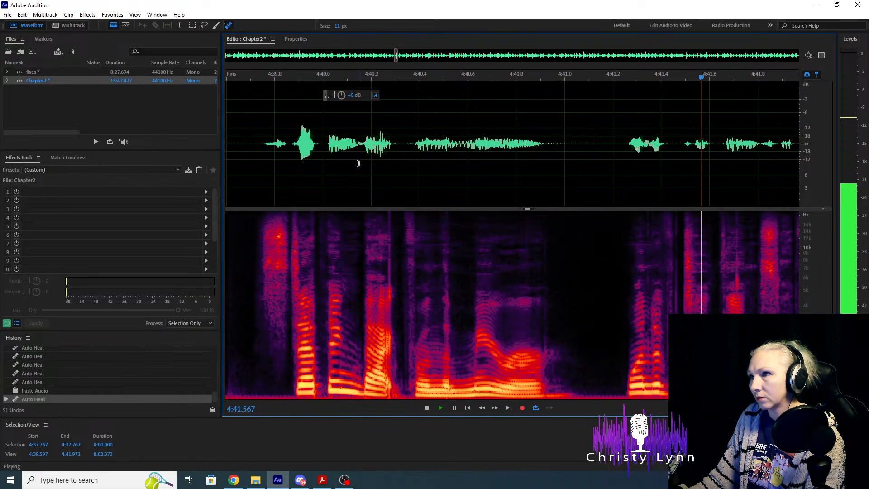
key(space)
scroll(550, 230, down, 3)
scroll(433, 262, up, 3)
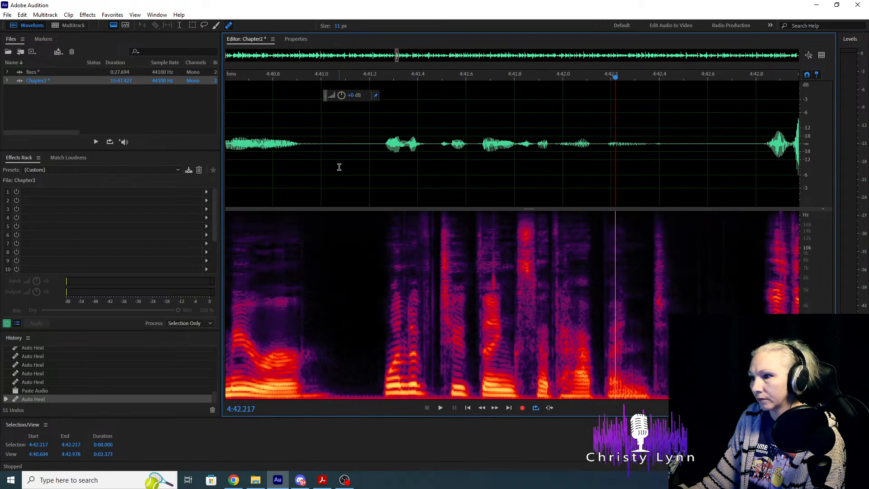
click(340, 167)
key(space)
key(space)
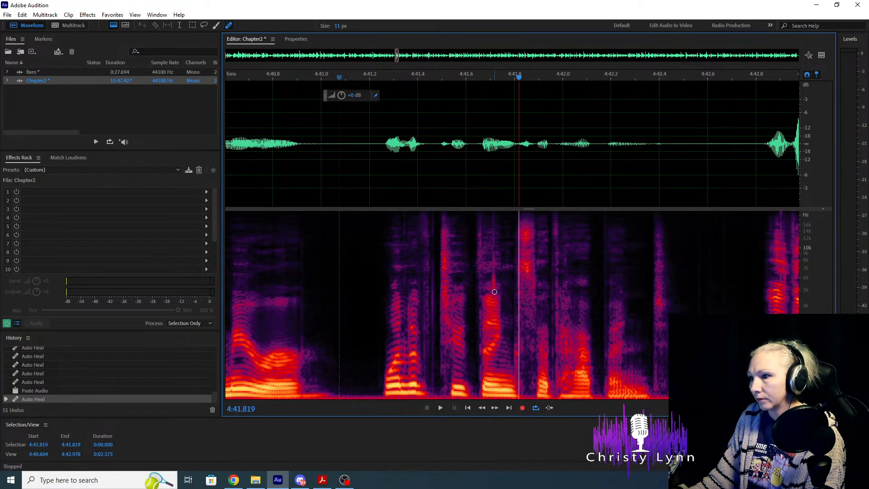
drag(494, 291, 482, 200)
Replay the phrase from about 4:41.1 and heal the full-height click at about 4:41.5 in the spectrogram.
click(339, 190)
key(space)
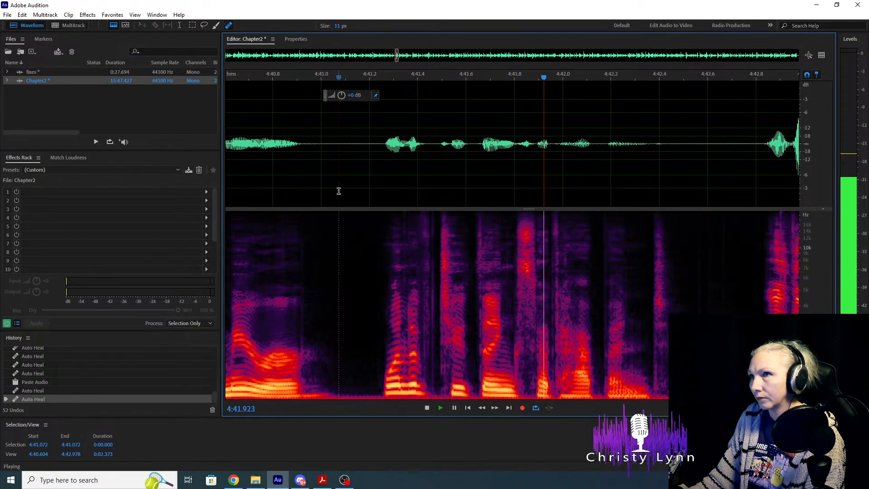
click(338, 190)
key(space)
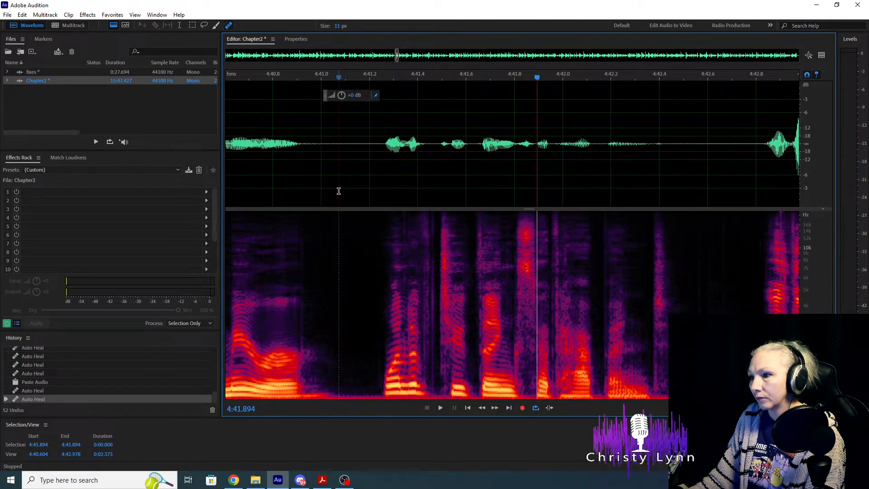
click(339, 191)
key(space)
key(space)
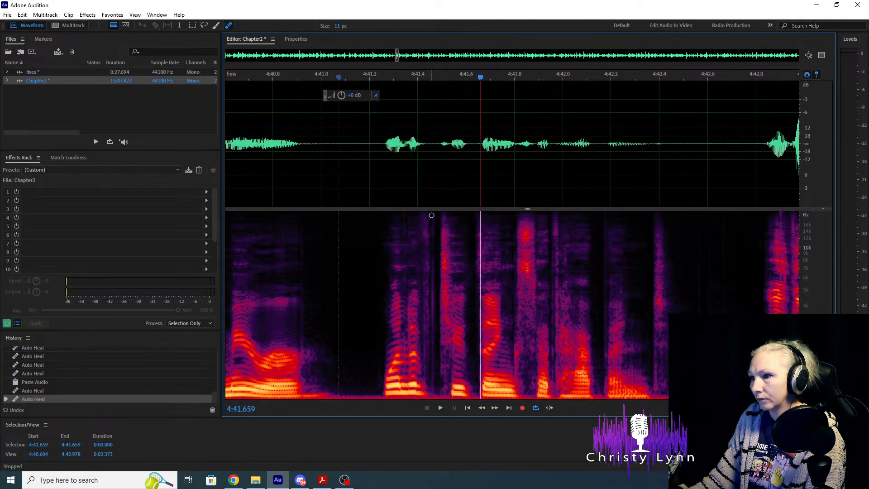
drag(431, 215, 433, 398)
Play on from about 4:41.1, recheck from about 4:43.4, and heal the flaw at about 4:43.6.
click(351, 177)
key(space)
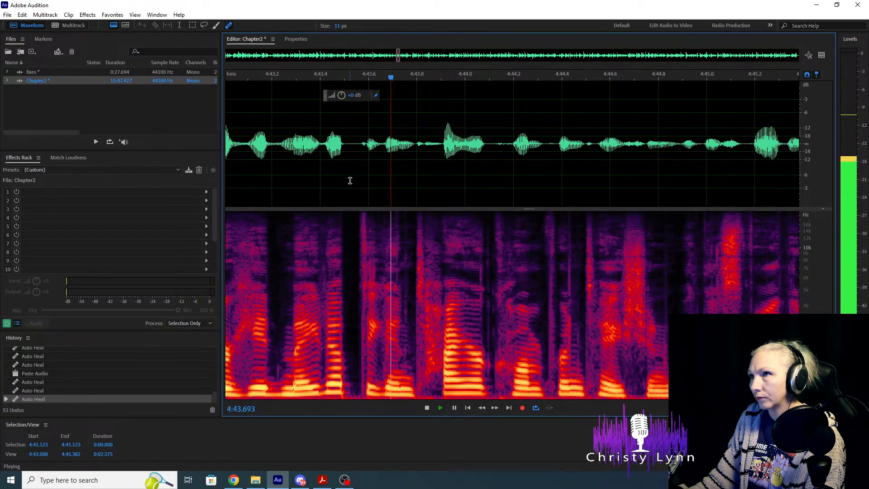
key(space)
click(325, 194)
key(space)
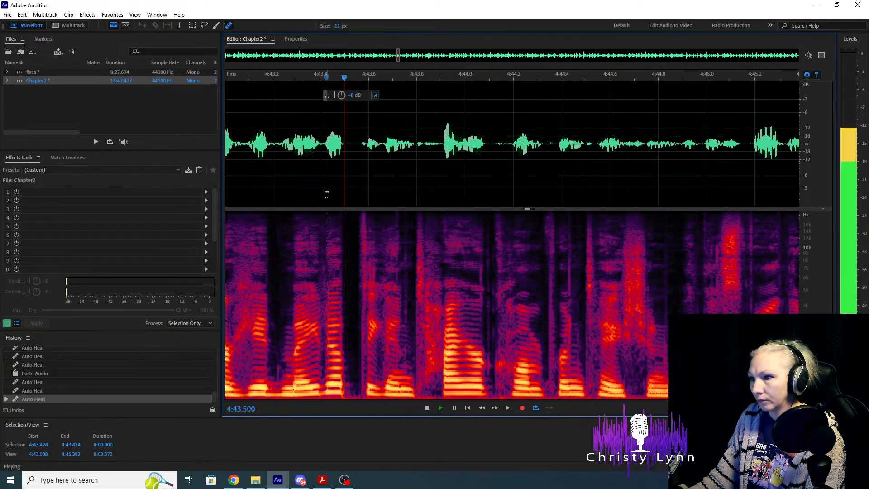
key(space)
mouse_move(371, 256)
mouse_down()
mouse_move(373, 296)
mouse_move(371, 272)
mouse_move(371, 280)
mouse_up()
Replay from about 4:43.2 and heal the remaining small flaws between about 4:43.6 and 4:43.75.
click(272, 176)
key(space)
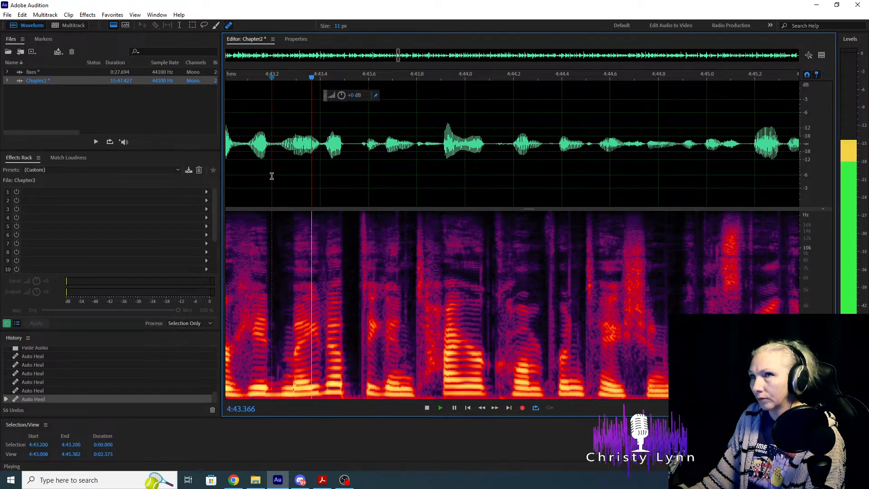
key(space)
key(space)
key(space)
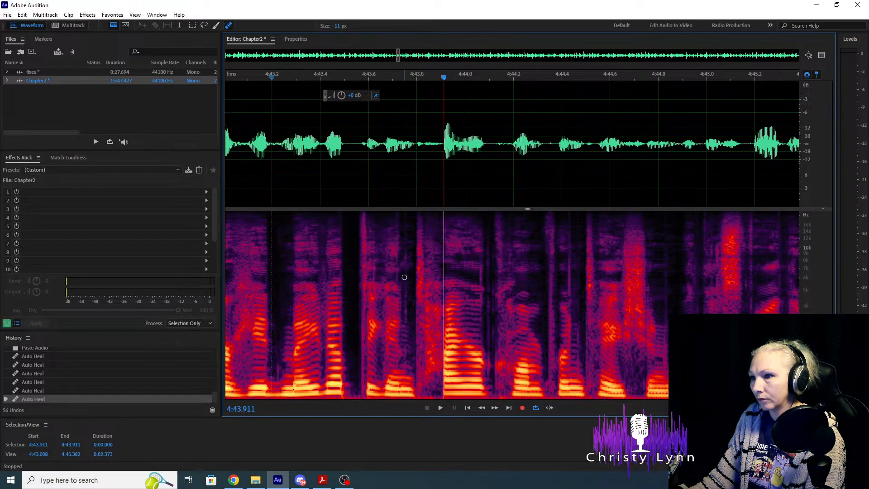
drag(397, 283, 398, 285)
click(372, 284)
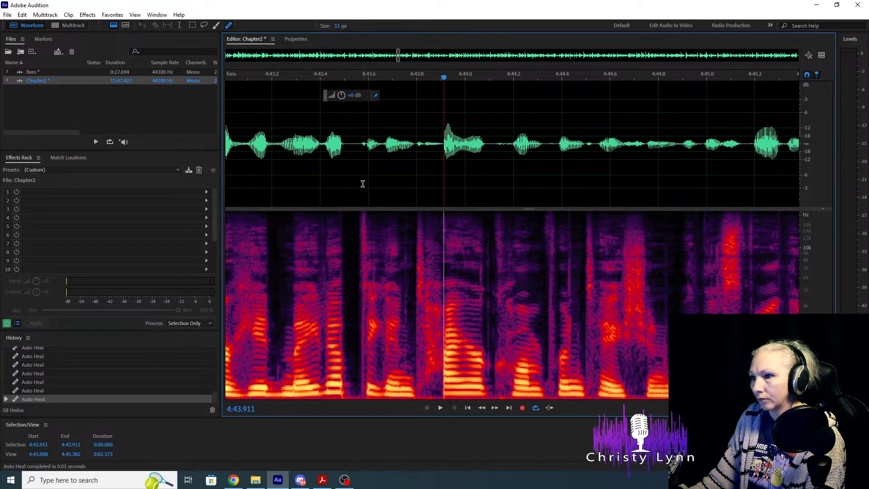
drag(374, 274, 374, 277)
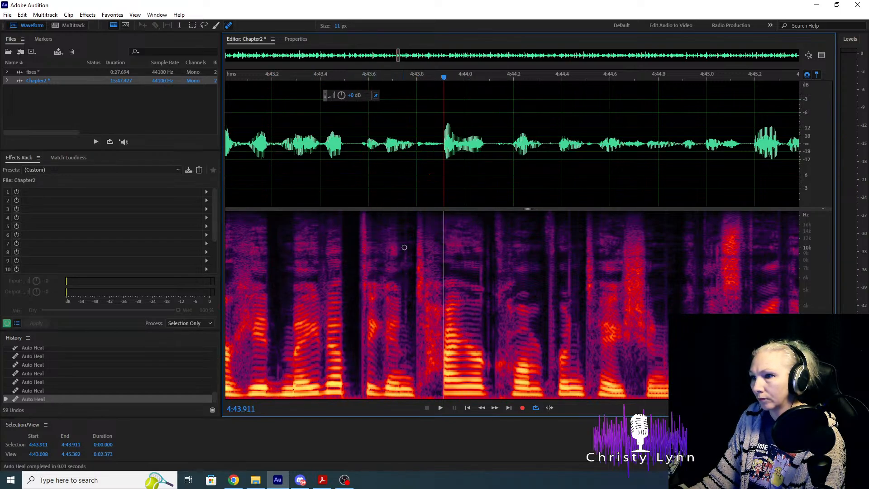
click(405, 328)
Replay the line from about 4:43.2 and heal the flaws at about 4:44.05 and 4:44.15.
key(space)
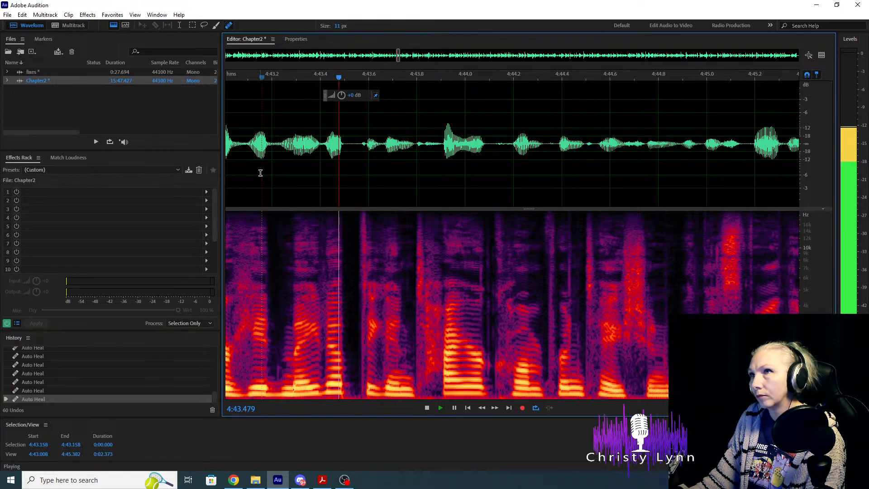
key(space)
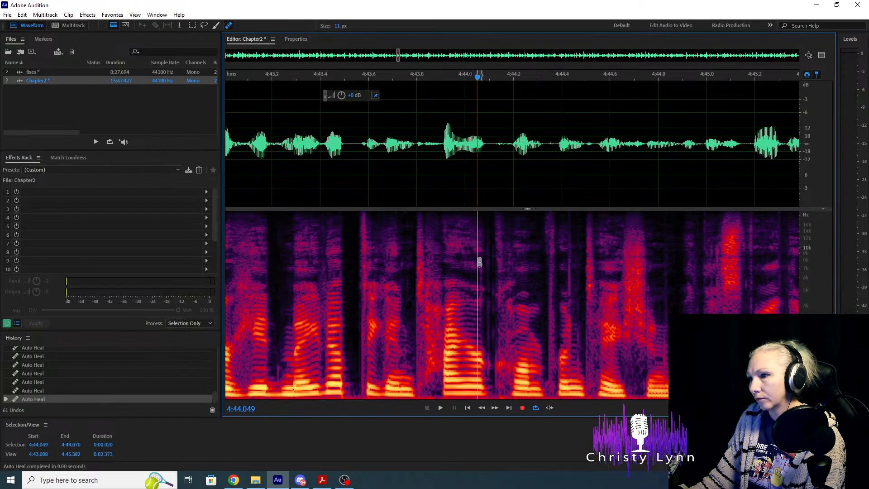
drag(499, 281, 498, 317)
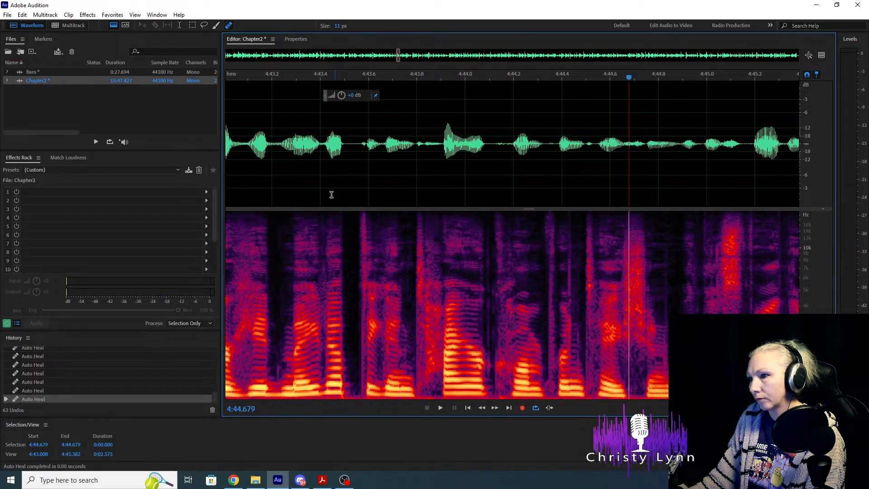
Listen again from about 4:43.15 and paint over the flaw at about 4:43.57 with the Spot Healing Brush.
click(262, 147)
key(space)
click(261, 147)
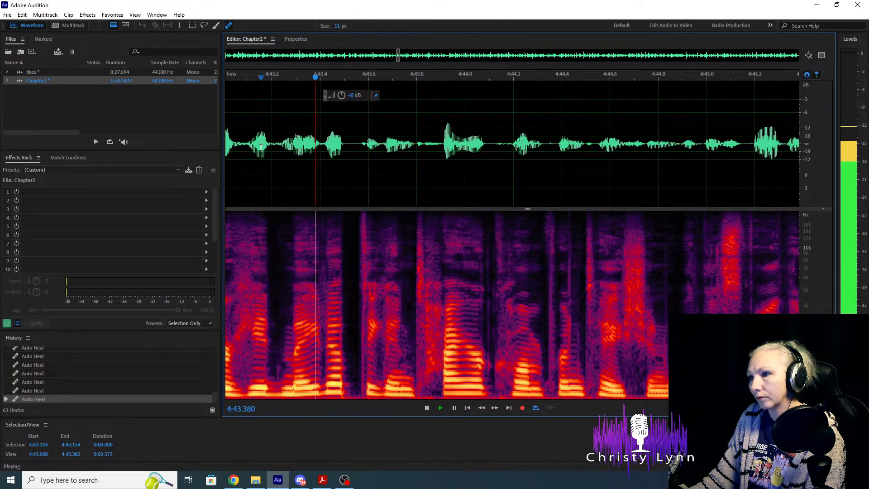
key(space)
scroll(363, 285, up, 3)
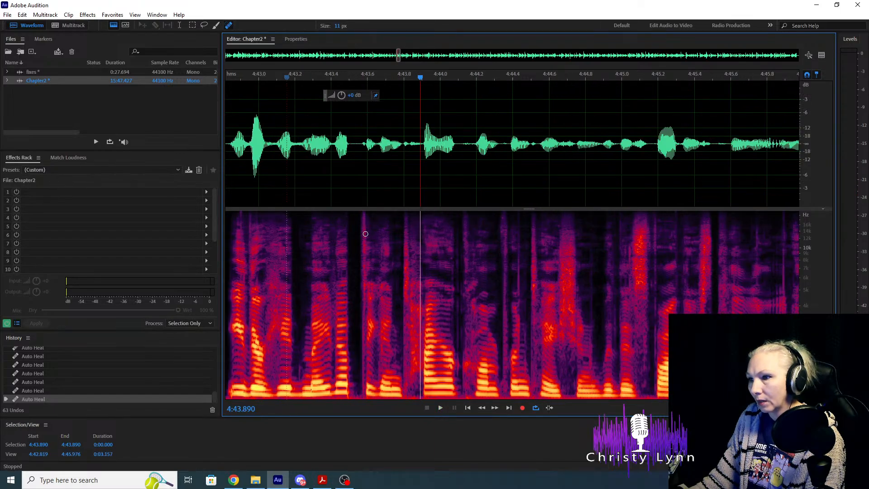
scroll(363, 285, down, 5)
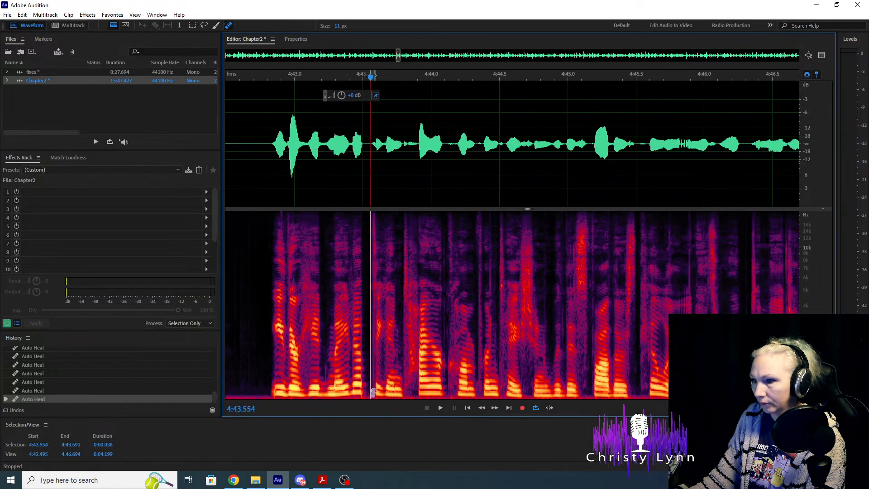
Narrow down the flaw by replaying from about 4:42.9 and 4:43.4, then heal the spot at about 4:43.7.
click(275, 172)
key(space)
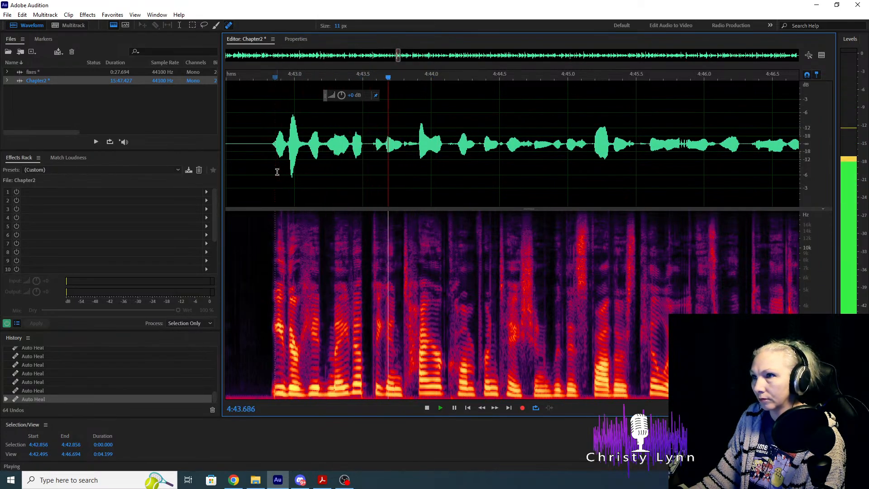
key(space)
scroll(343, 241, up, 2)
scroll(343, 241, up, 2)
click(345, 184)
key(space)
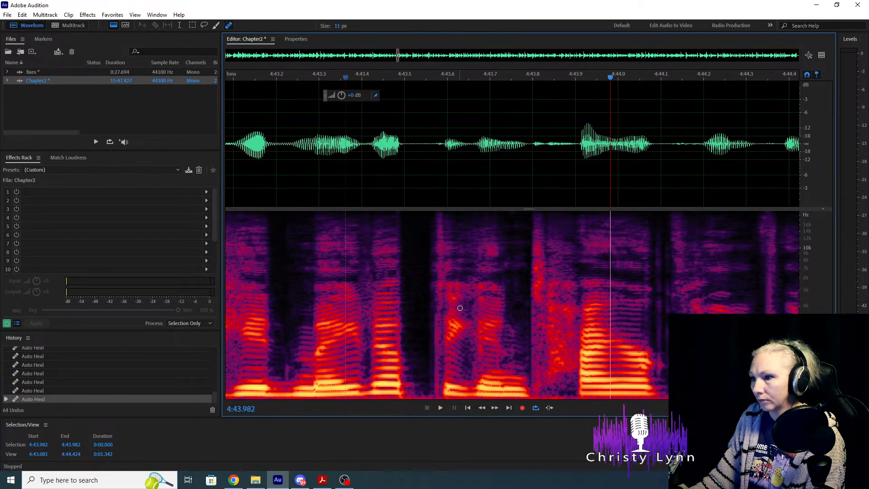
click(381, 202)
key(space)
click(480, 360)
key(space)
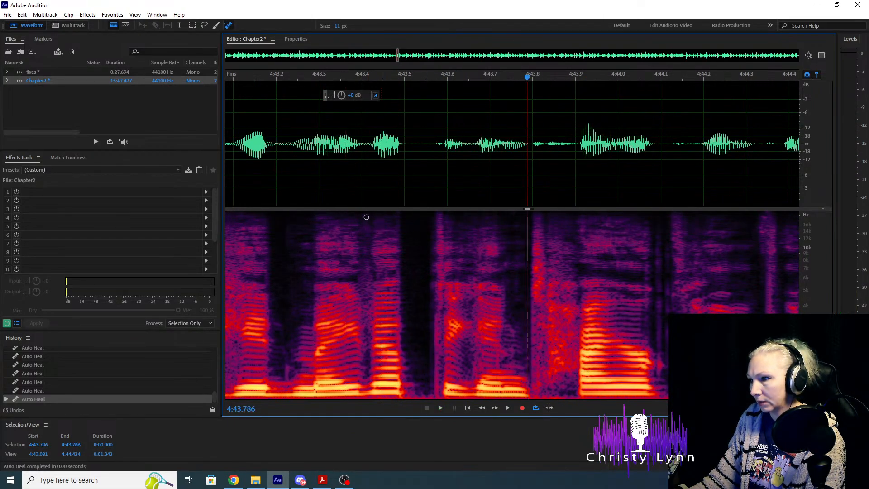
Replay from about 4:43.3 on through 4:47.1 and heal the full-height click at about 4:46.6.
click(352, 194)
key(space)
click(331, 179)
key(space)
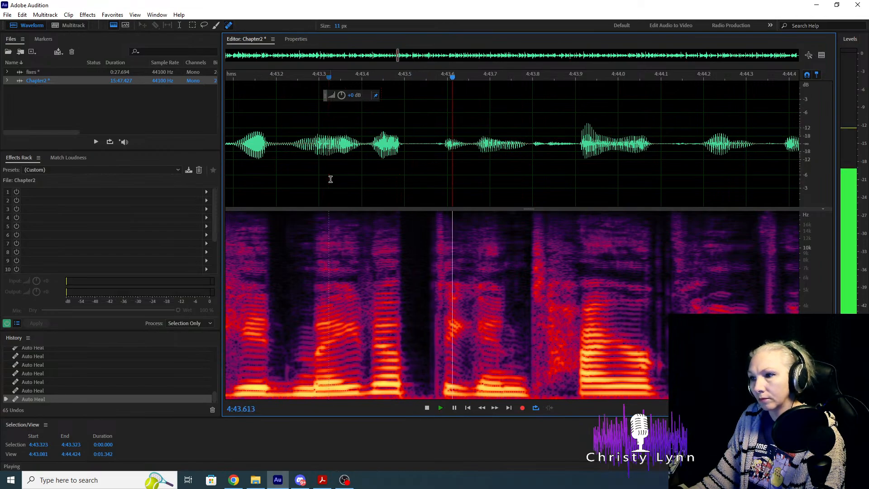
key(space)
key(space)
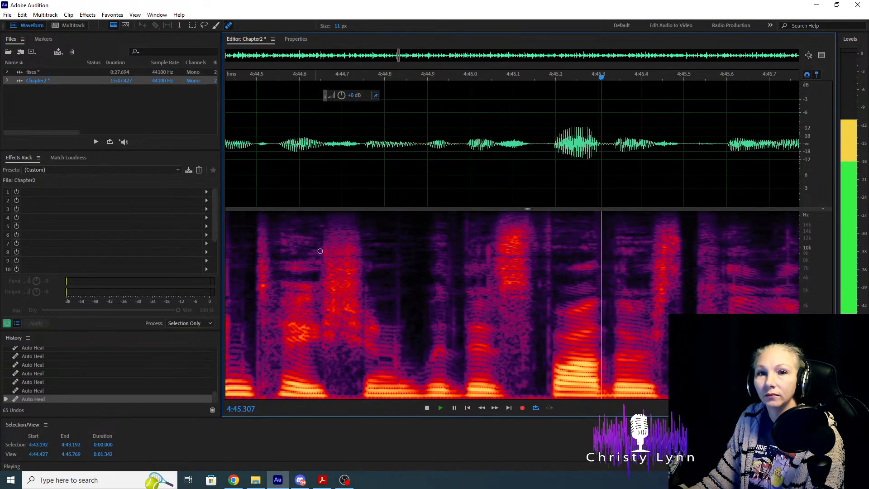
key(space)
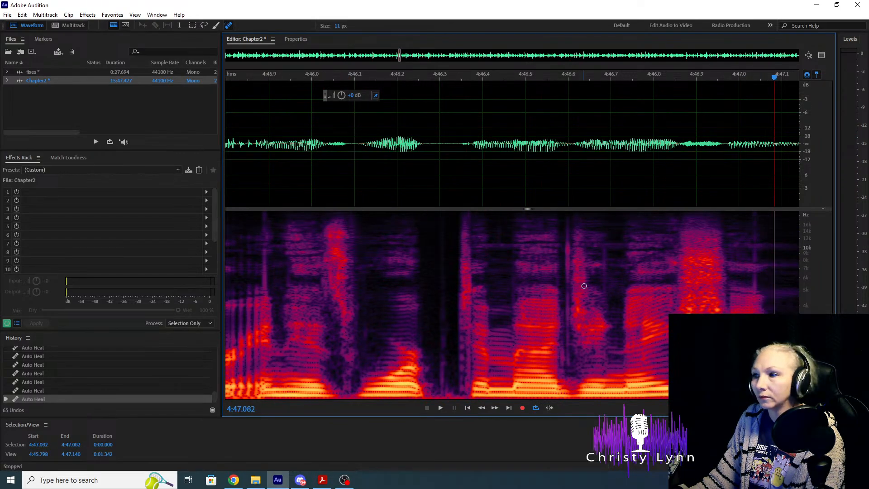
drag(567, 223, 566, 396)
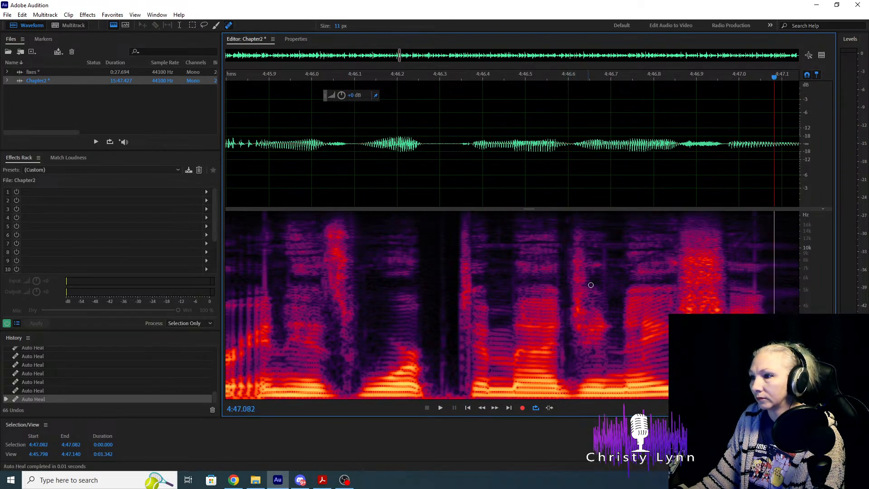
Replay the narration from about 4:44.9 and heal the small flaw at about 4:45.0.
scroll(627, 257, down, 3)
key(space)
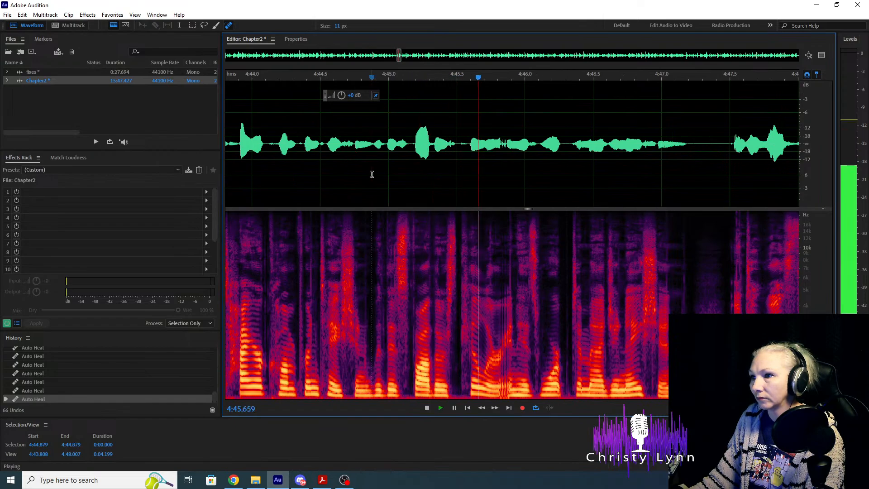
key(space)
key(space)
key(space)
scroll(411, 302, up, 3)
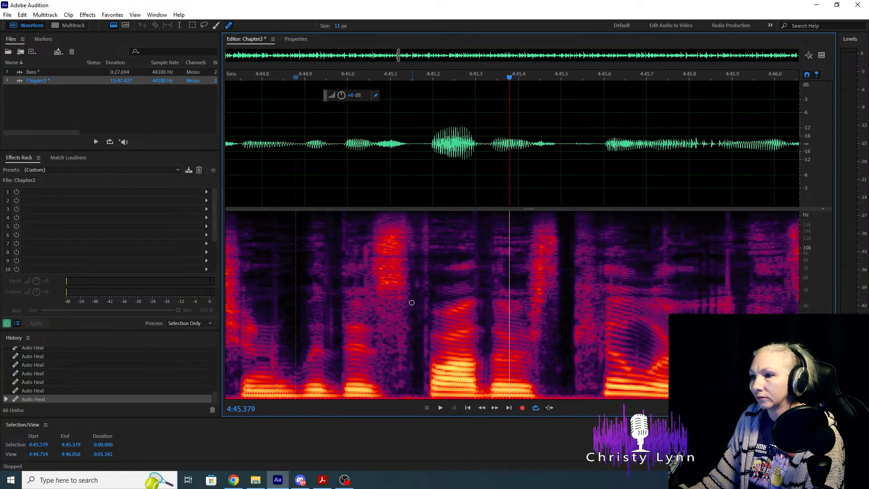
drag(365, 304, 364, 306)
Play from about 4:44.8 and heal the full-height clicks at about 4:45.9 and 4:45.7.
scroll(320, 226, down, 2)
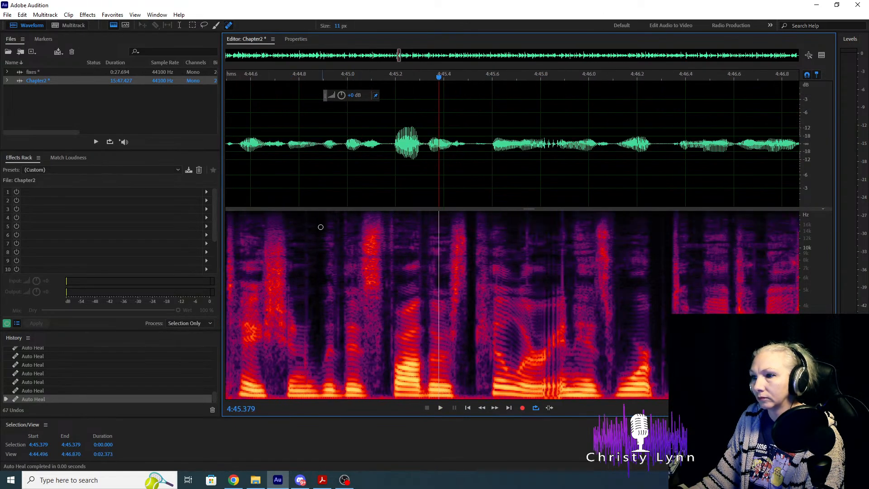
click(288, 186)
key(space)
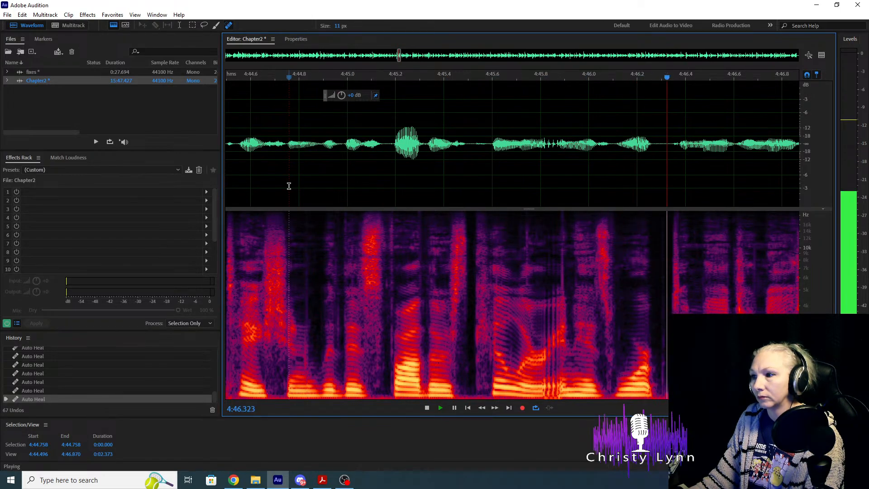
key(space)
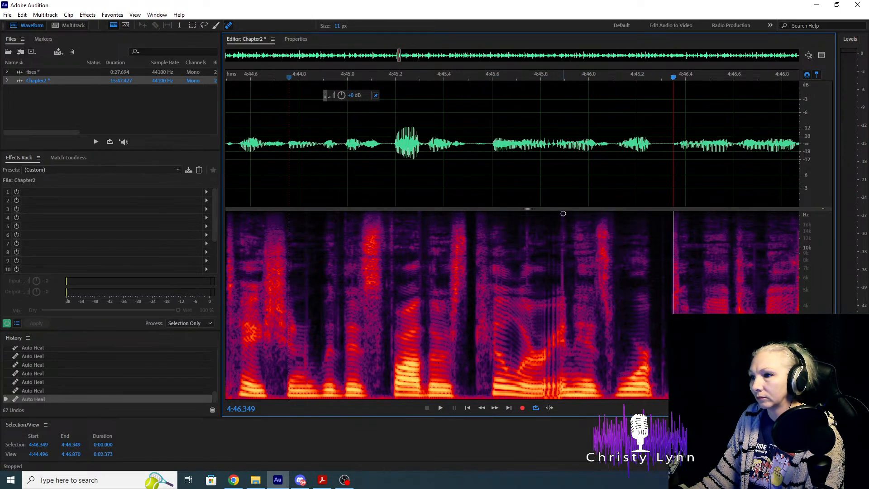
drag(563, 213, 563, 396)
drag(528, 218, 526, 382)
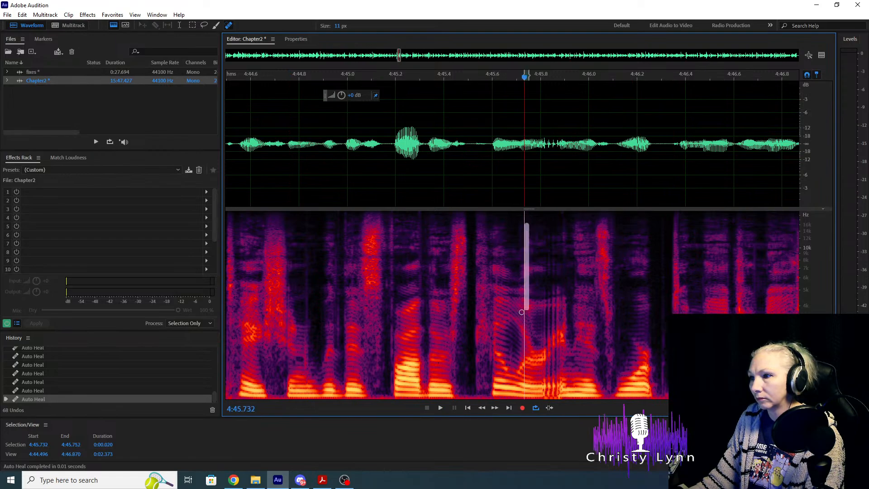
Replay the healed passage from about 4:45.1, 4:46.0 and 4:45.8 to listen for remaining clicks.
click(376, 172)
key(space)
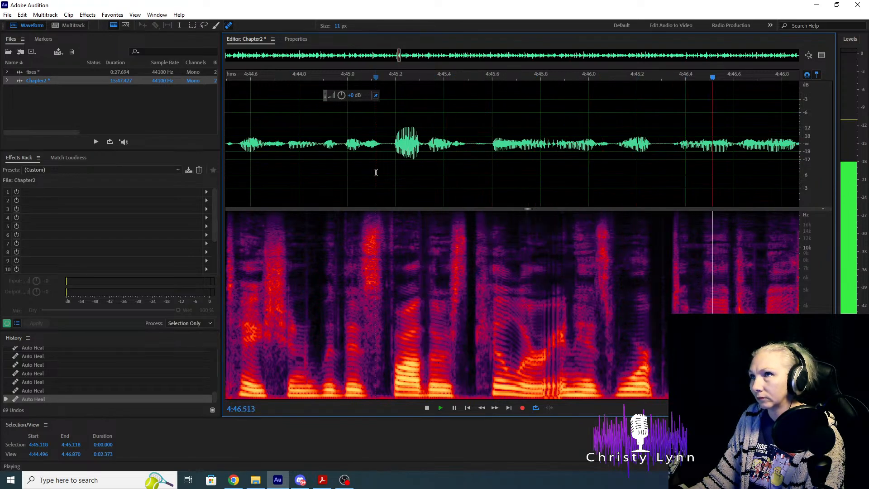
scroll(376, 199, down, 3)
click(299, 165)
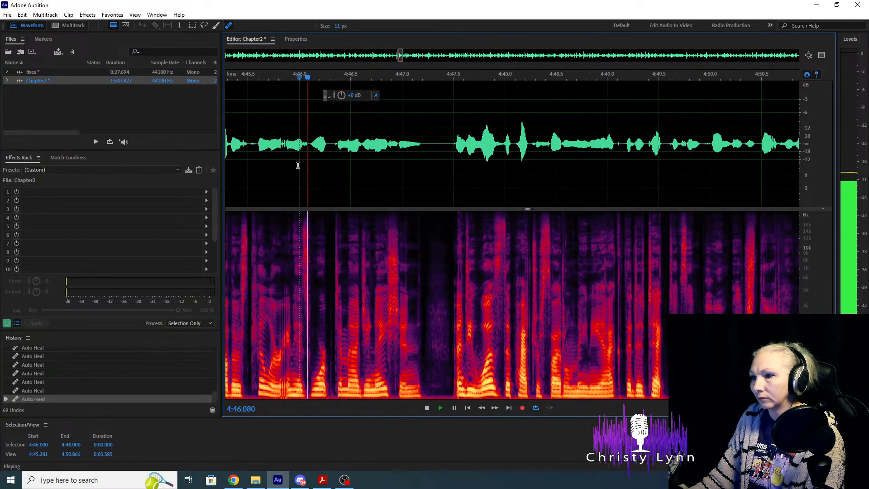
key(space)
scroll(252, 238, up, 3)
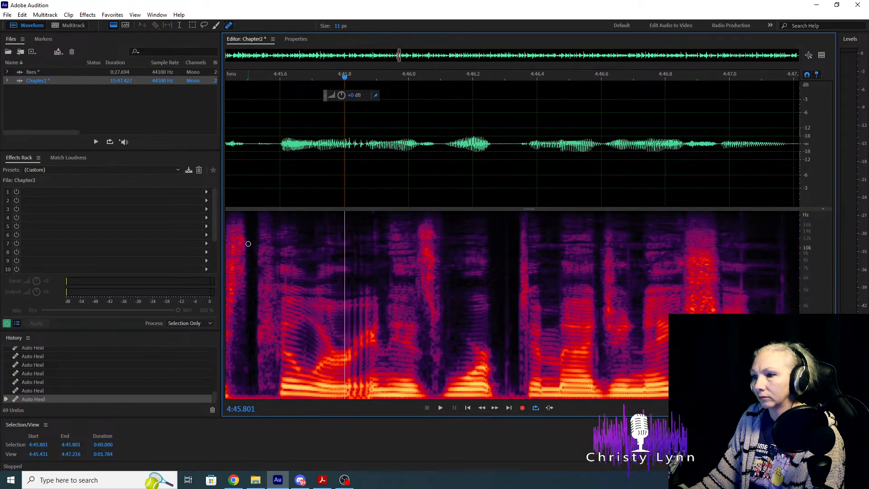
key(space)
key(space)
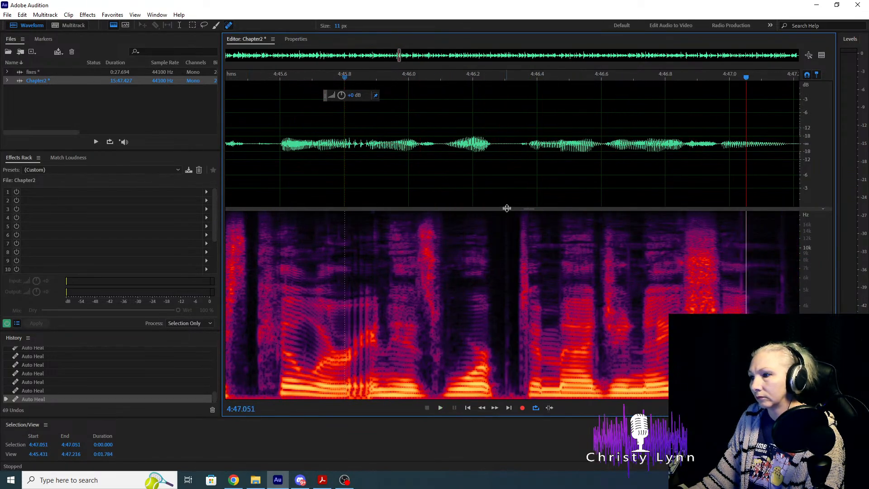
Play the narration on to about 4:48.2, heal the click at about 4:47.5 and replay from about 4:47.3.
key(space)
key(space)
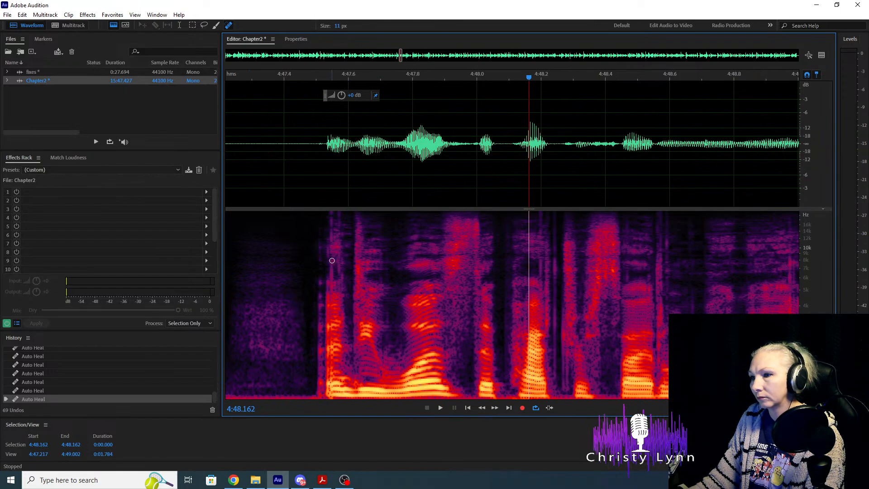
drag(331, 314, 331, 314)
click(262, 148)
key(space)
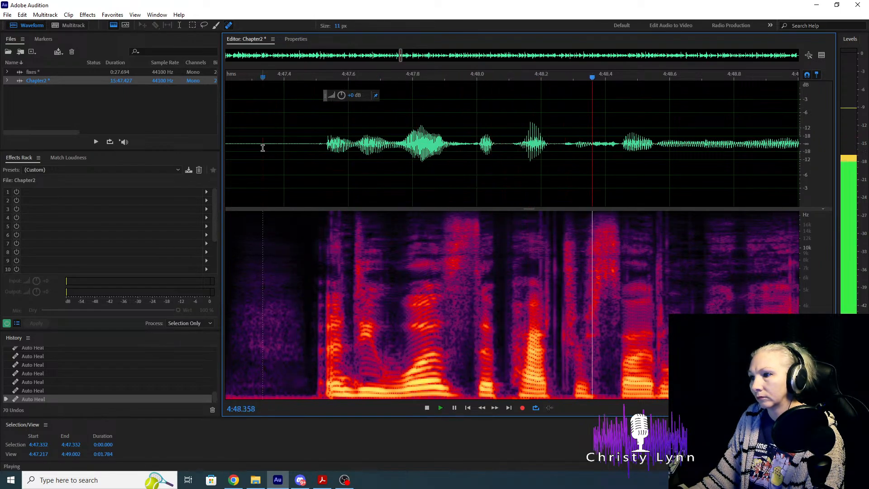
Replay from about 4:48.5 and heal the flaws at about 4:48.97 and 4:49.07.
scroll(378, 251, down, 2)
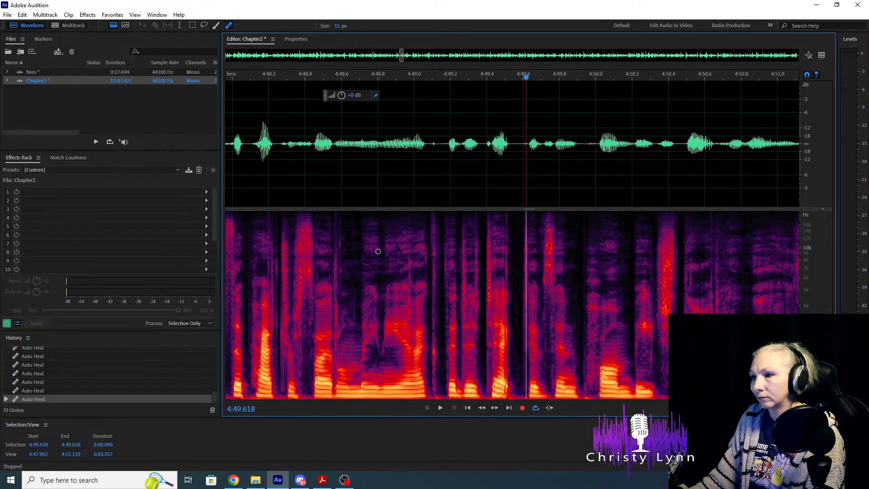
click(323, 184)
key(space)
scroll(414, 305, up, 2)
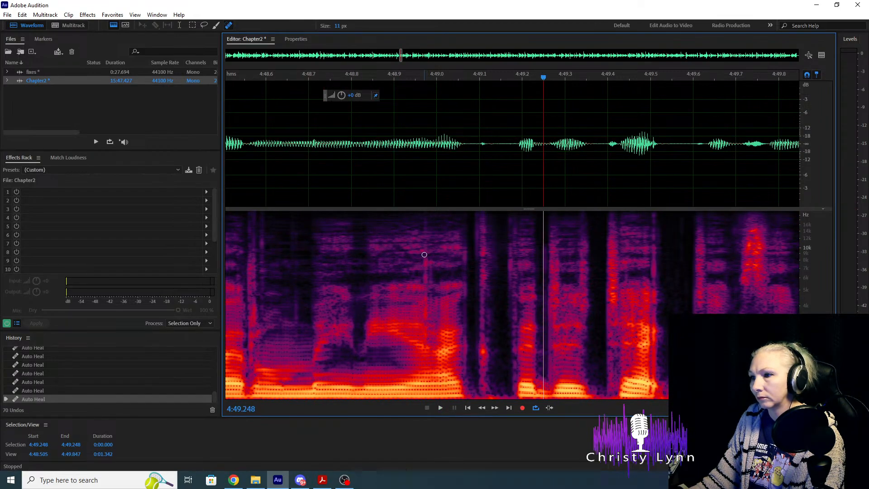
drag(423, 254, 425, 306)
drag(467, 232, 465, 370)
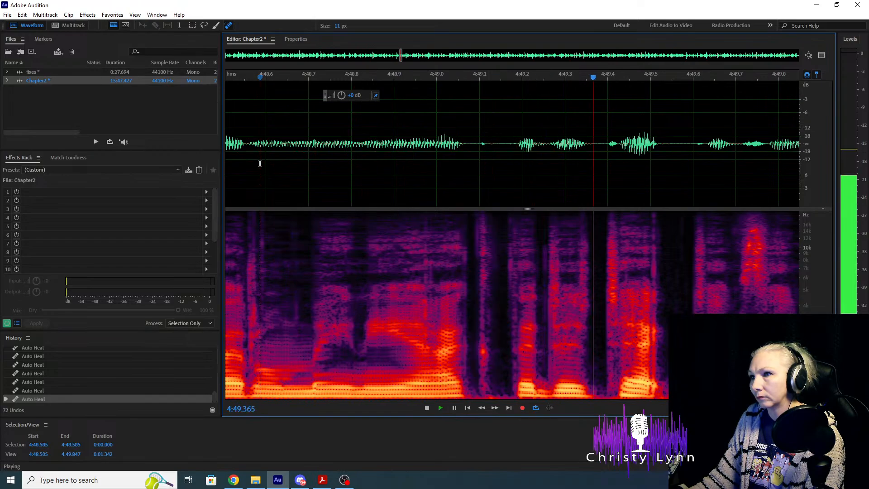
Replay from about 4:48.7 and heal the full-height clicks at about 4:49.06 and 4:49.1.
click(306, 169)
key(space)
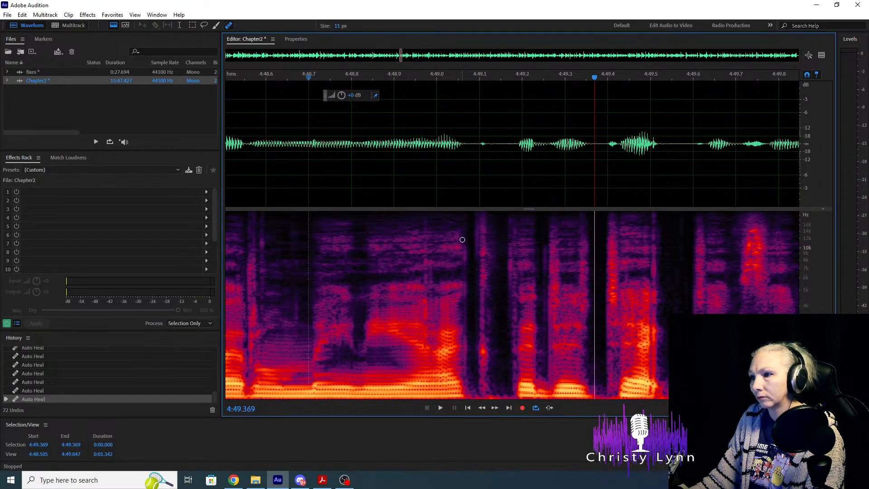
drag(462, 239, 463, 389)
drag(464, 218, 464, 393)
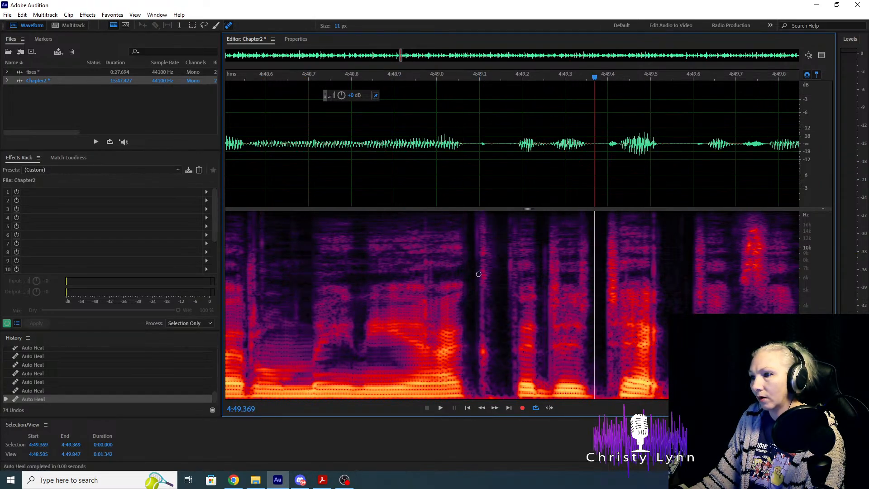
drag(477, 220, 478, 393)
Play from about 4:48.7 through 4:52.0 and delete the stretch of pause from 4:51.493 to 4:52.000.
scroll(480, 221, down, 2)
click(384, 181)
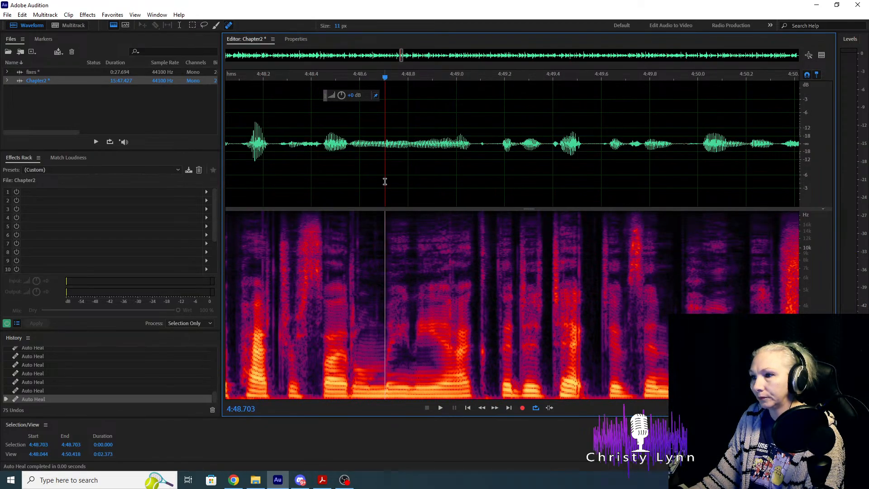
key(space)
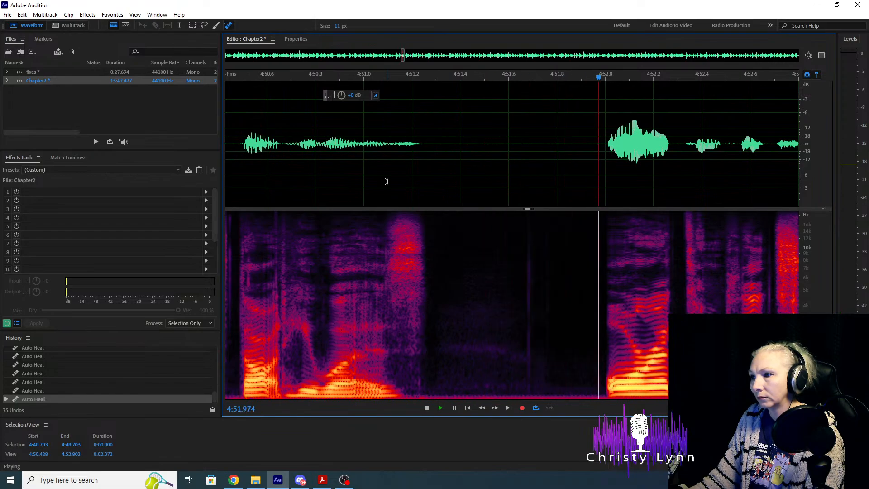
key(space)
drag(483, 142, 602, 161)
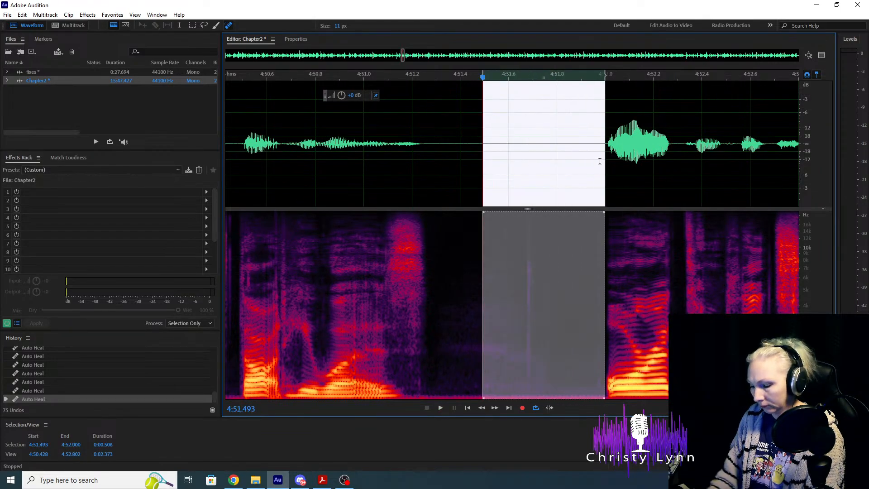
key(Delete)
Play from about 4:50.4 past the shortened pause and heal the flaws at about 4:53.7, 4:53.56 and 4:53.87.
click(228, 138)
key(space)
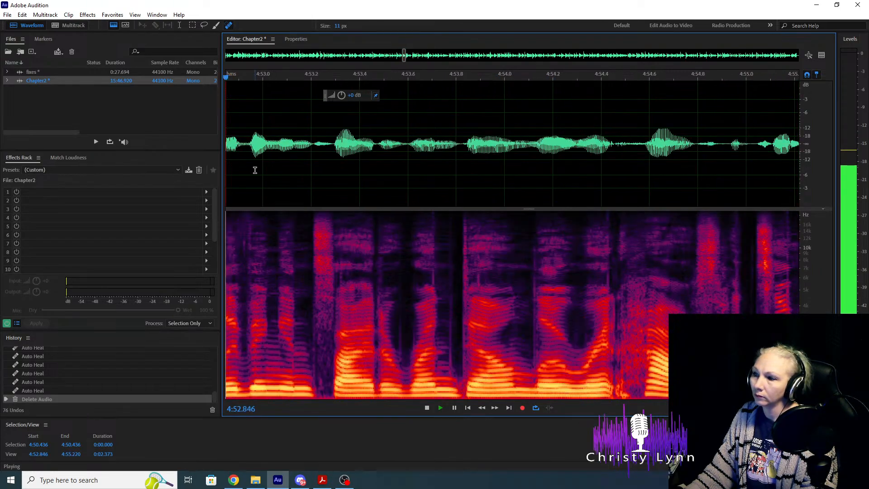
key(space)
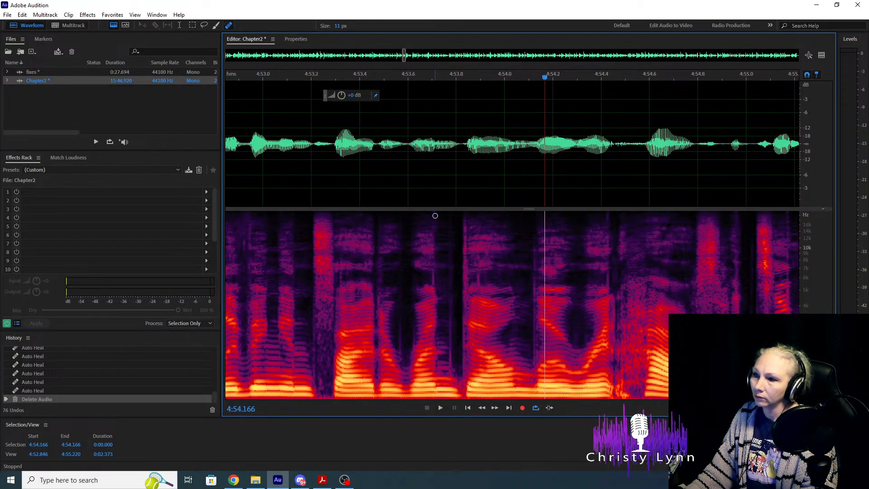
drag(434, 216, 430, 380)
drag(400, 319, 399, 388)
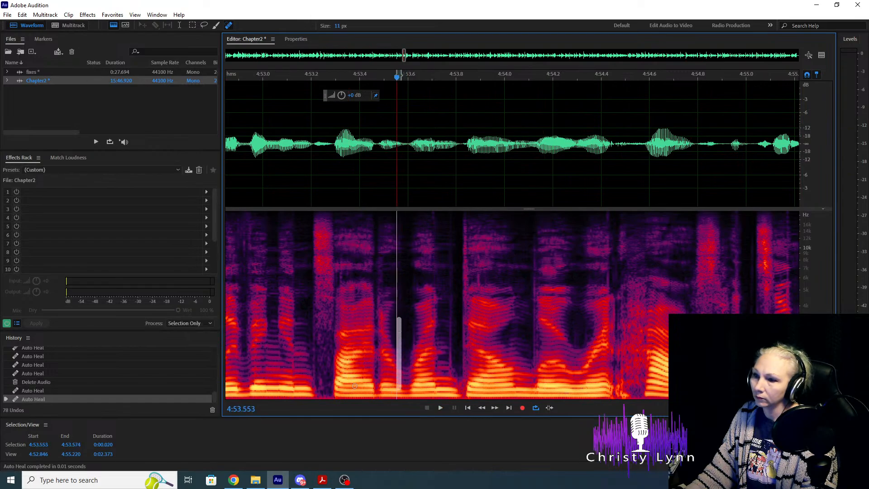
drag(476, 271, 473, 309)
Play from about 4:53.0 through 4:58.5, recheck from 4:56.8 and heal the flaw at about 4:57.37.
click(270, 163)
key(space)
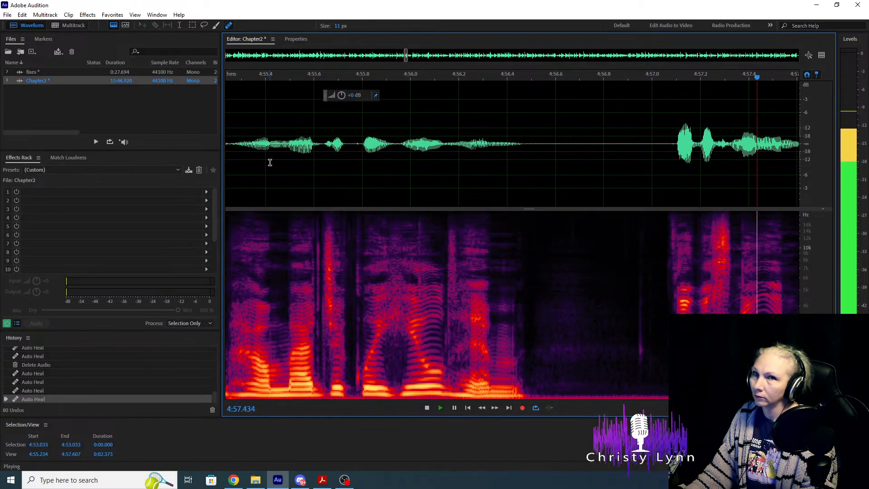
key(space)
scroll(561, 203, down, 3)
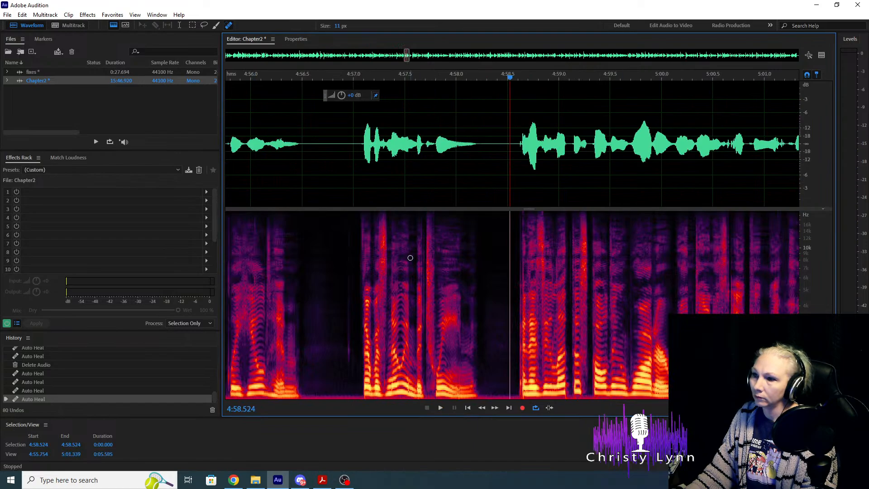
click(333, 162)
key(space)
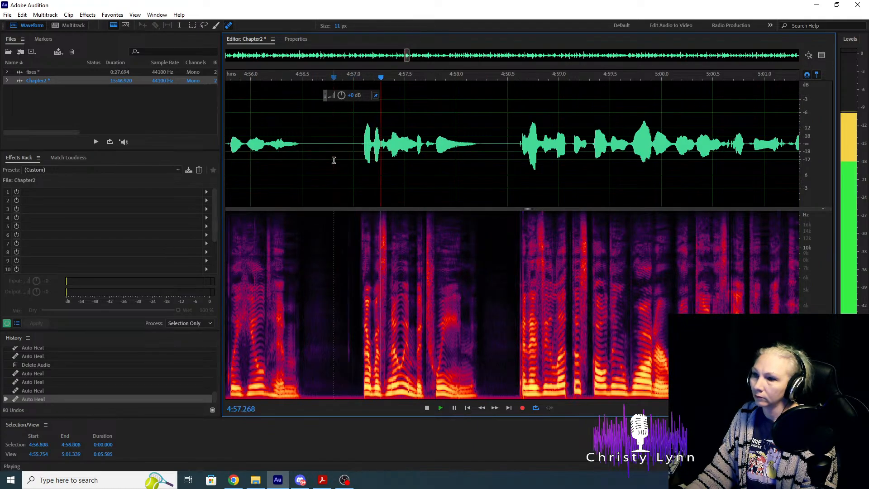
key(space)
scroll(377, 269, up, 5)
drag(440, 220, 437, 319)
Replay from about 4:57.06 and heal the full-height click at about 4:57.67.
click(307, 172)
key(space)
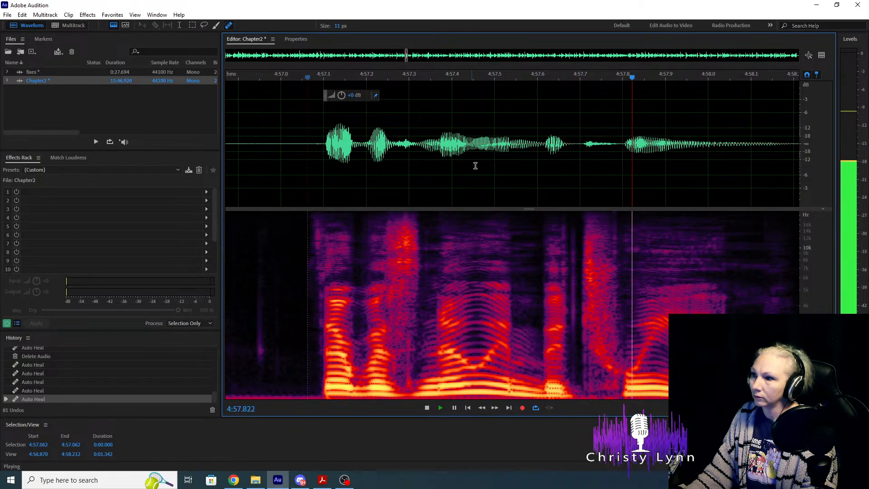
key(space)
mouse_move(570, 224)
mouse_down()
mouse_move(573, 397)
mouse_move(563, 383)
mouse_up()
Replay from about 4:57.0 and heal the remaining click traces around 4:57.66 with repeated full-height and short strokes.
click(275, 144)
key(space)
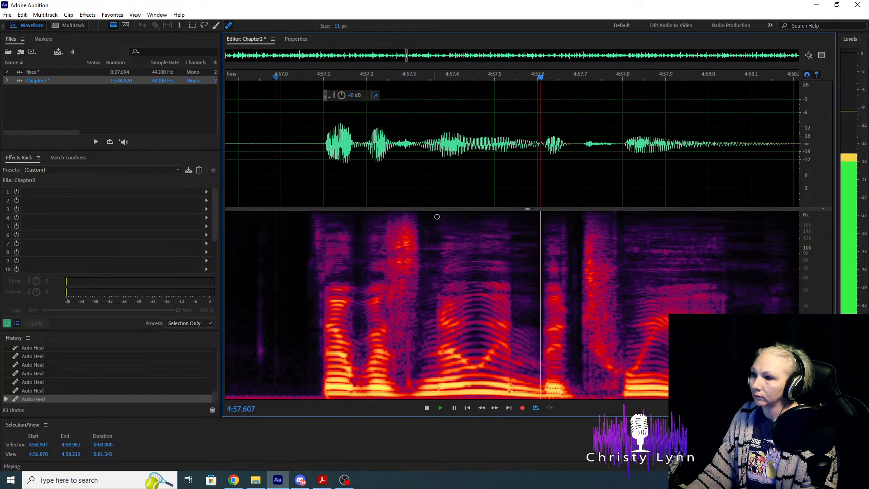
key(space)
drag(564, 224, 562, 385)
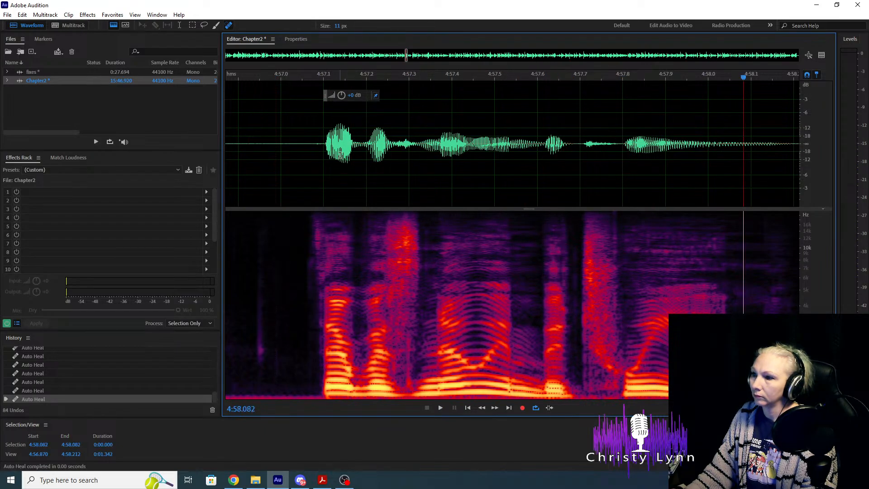
drag(565, 212, 565, 388)
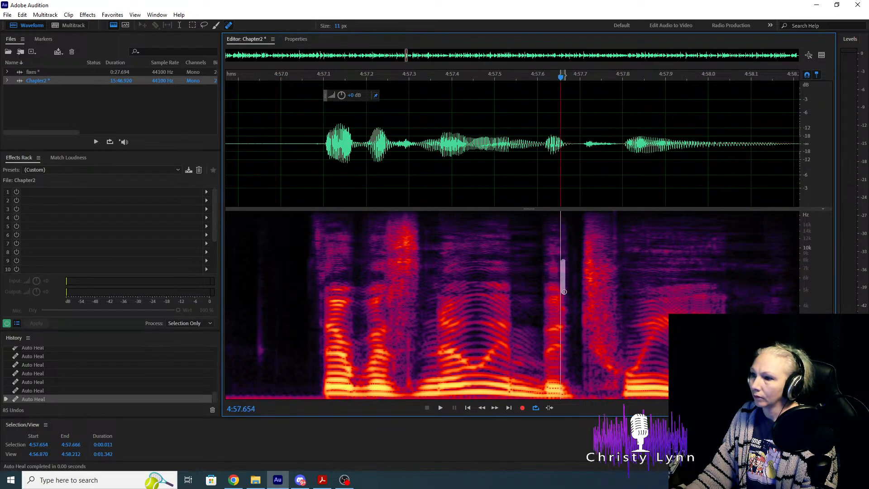
drag(564, 291, 562, 296)
drag(564, 258, 565, 290)
Play from about 4:57.0 through 4:59.3, heal the click at about 4:58.65 and delete the stray sound from 4:58.609 to 4:58.643.
click(300, 168)
key(space)
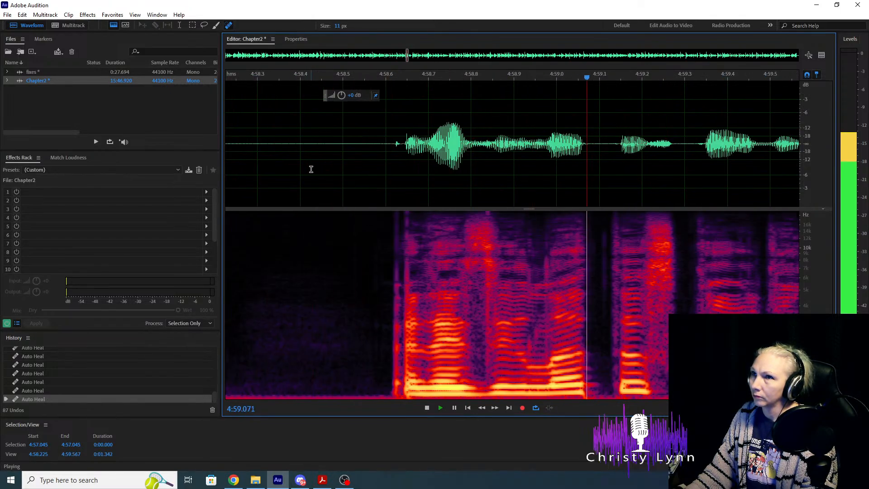
key(space)
drag(407, 216, 407, 396)
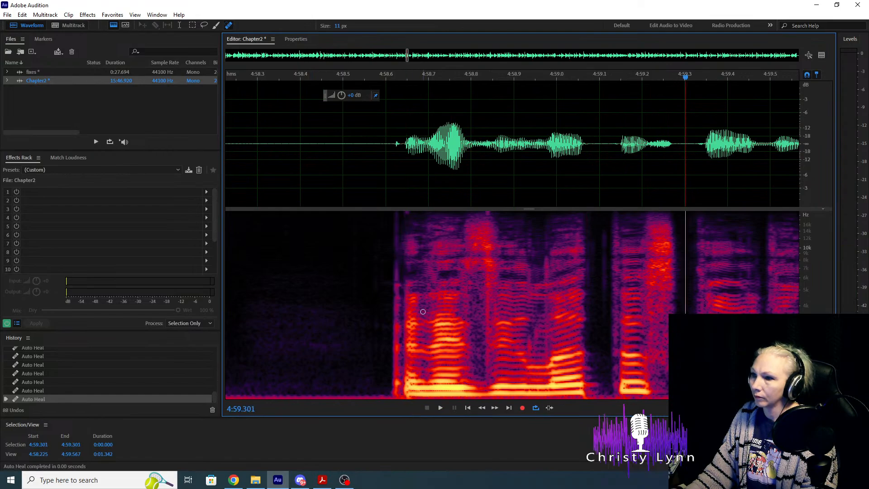
drag(402, 144, 388, 144)
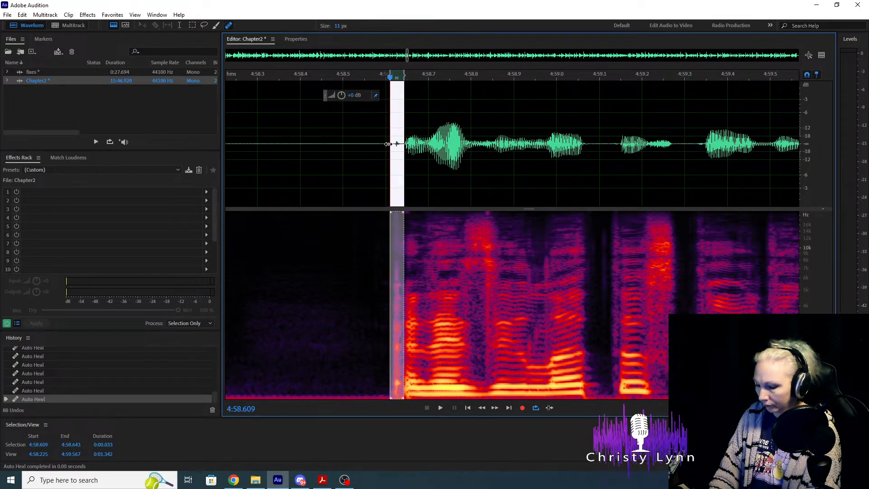
key(Delete)
Replay from about 4:58.4 and heal the click at about 4:58.94, including a short stroke over its upper-mid frequencies.
click(312, 156)
key(space)
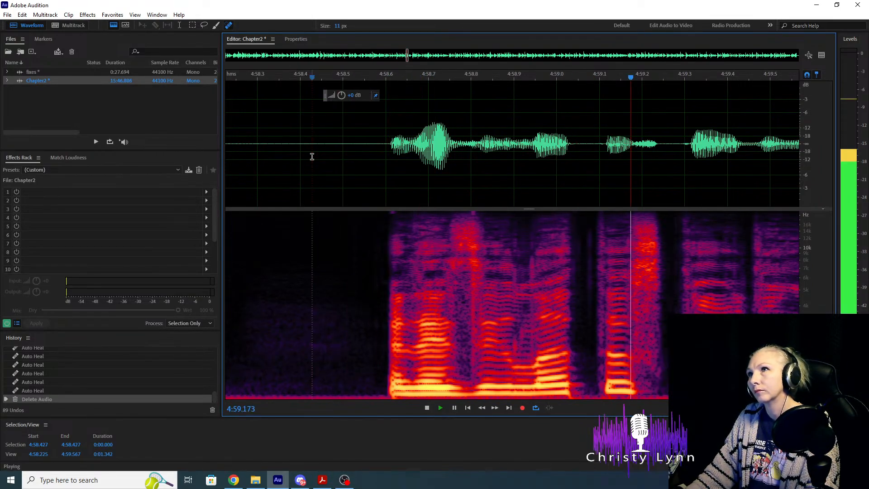
key(space)
click(530, 256)
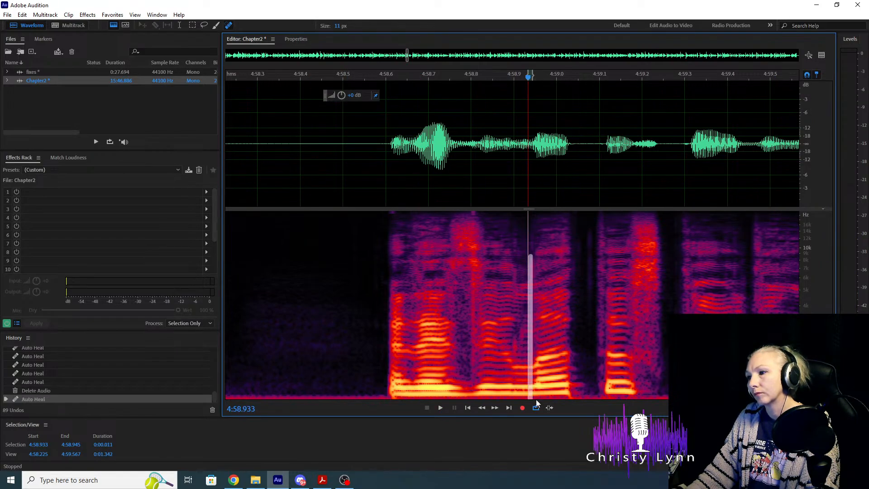
scroll(349, 267, down, 2)
drag(455, 258, 456, 298)
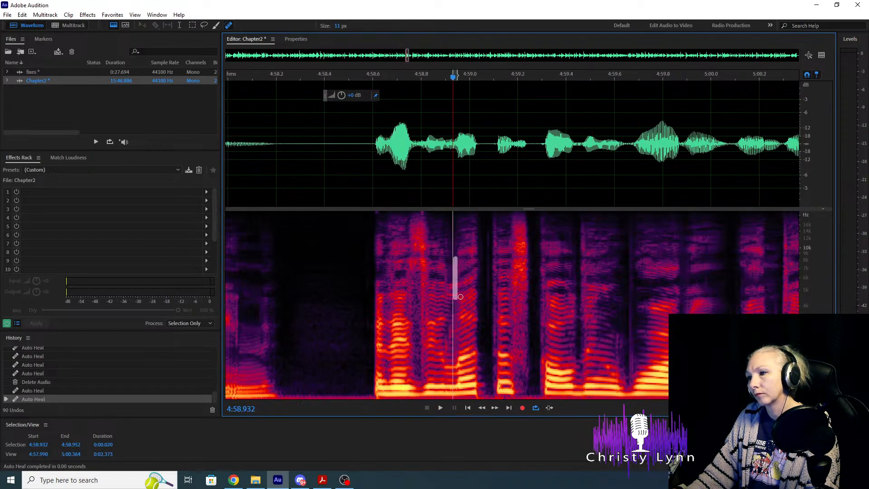
Replay from about 4:58.4 and heal the short flaw at about 4:58.9.
click(329, 176)
key(space)
click(333, 178)
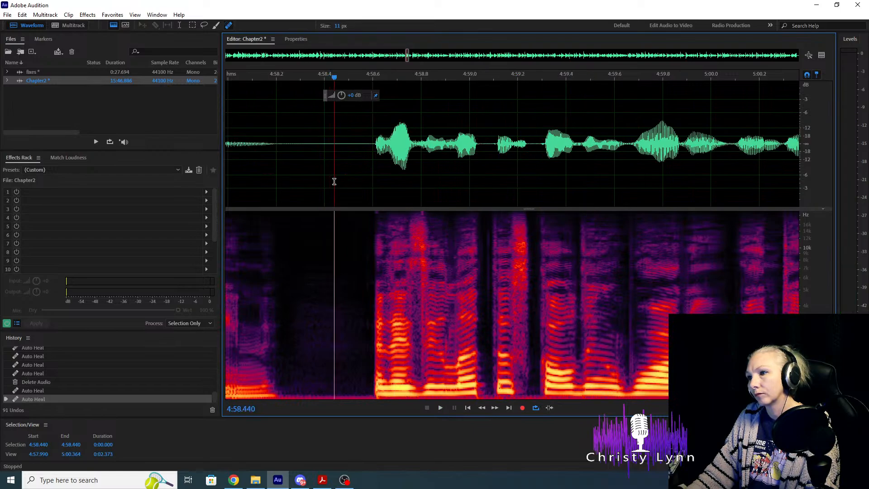
key(space)
drag(445, 256, 445, 308)
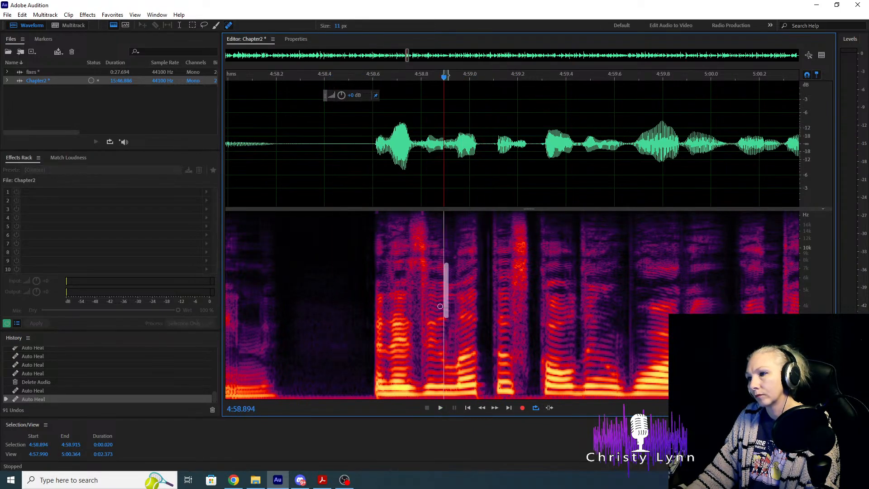
Play from about 4:58.3 through 5:06.1 and heal the clicks in the trailing sound at about 5:05.8 and 5:05.98.
click(311, 164)
key(space)
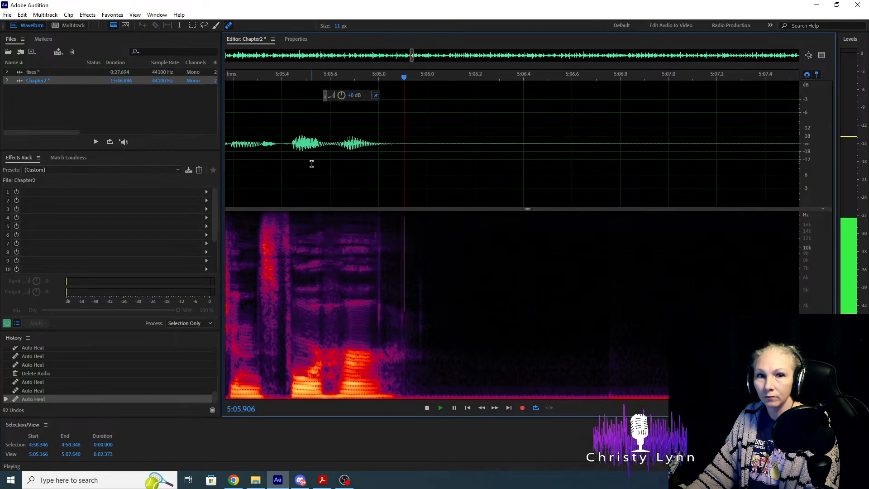
key(space)
mouse_move(379, 217)
mouse_down()
mouse_move(388, 392)
mouse_move(401, 217)
mouse_move(403, 389)
mouse_up()
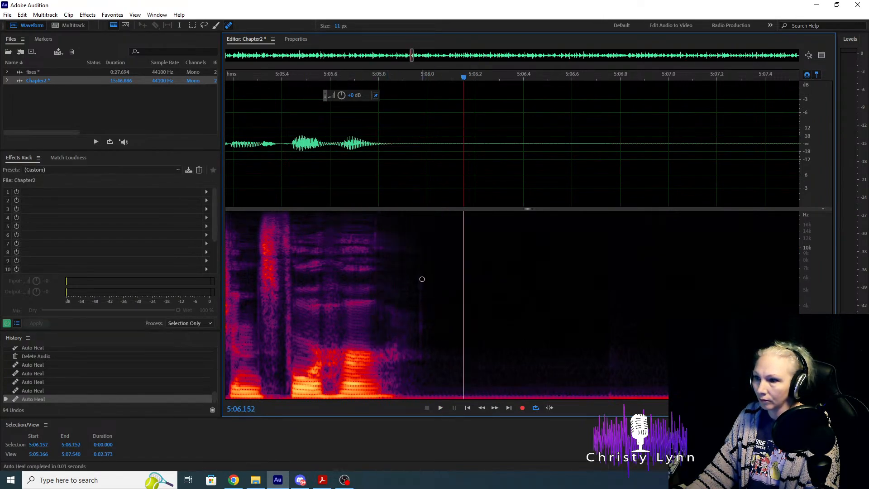
drag(421, 214, 421, 396)
scroll(442, 306, down, 4)
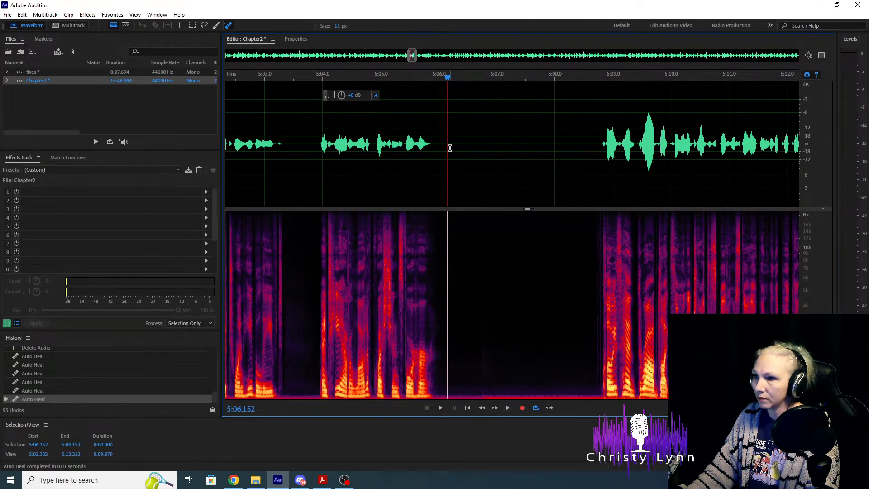
scroll(480, 214, up, 3)
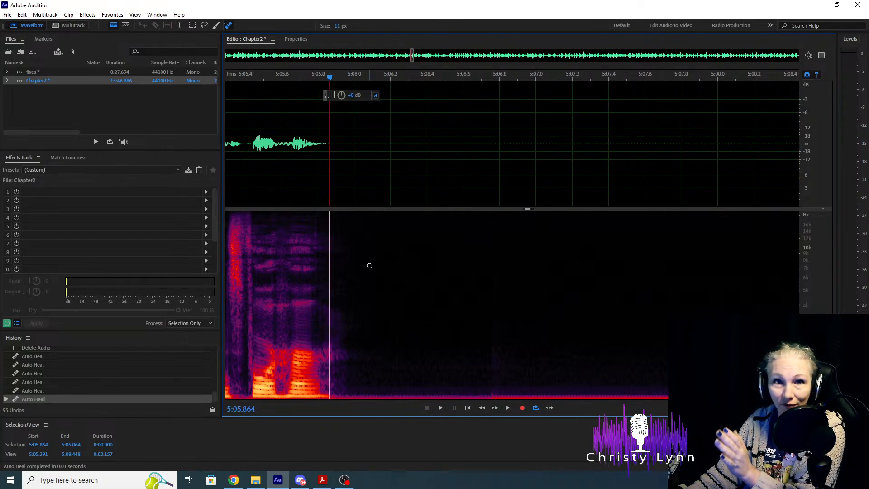
scroll(327, 149, up, 5)
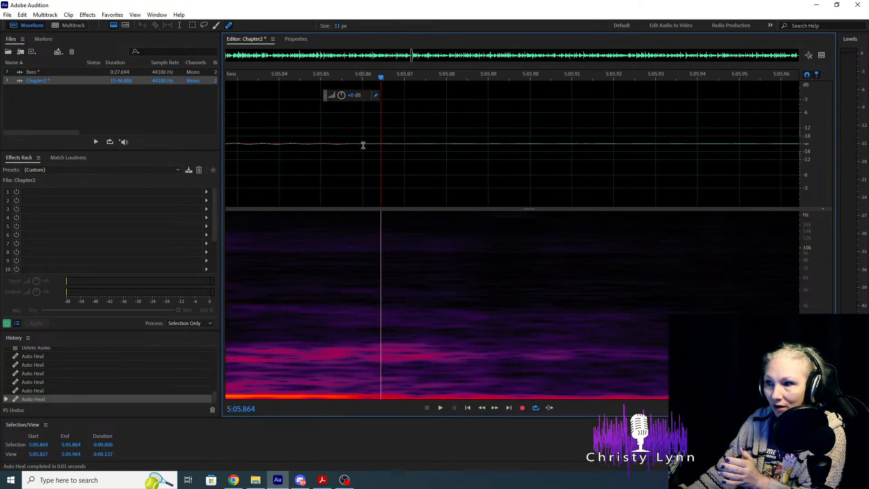
scroll(358, 151, down, 3)
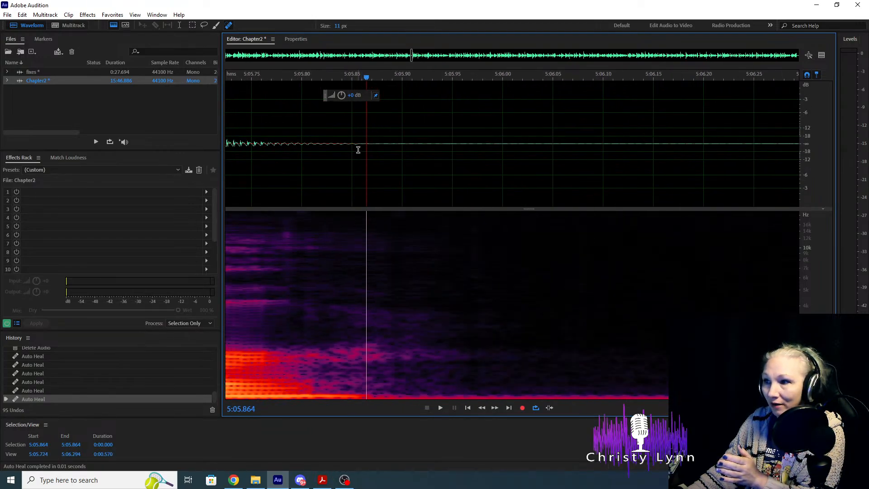
scroll(435, 168, down, 1)
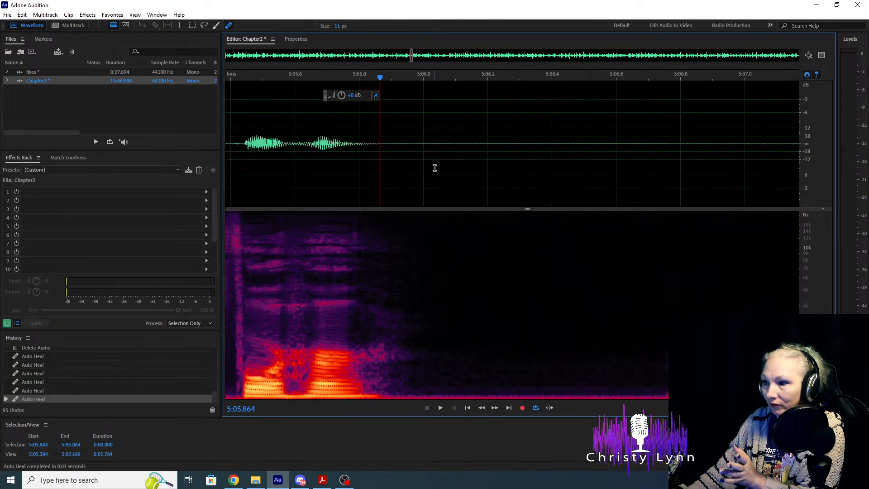
Measure about 1.05 seconds of pause from the trailing sound's end at 5:05.952, delete the excess from 5:07.000 to 5:08.804, and play from about 5:04.9.
click(398, 144)
click(408, 146)
click(415, 147)
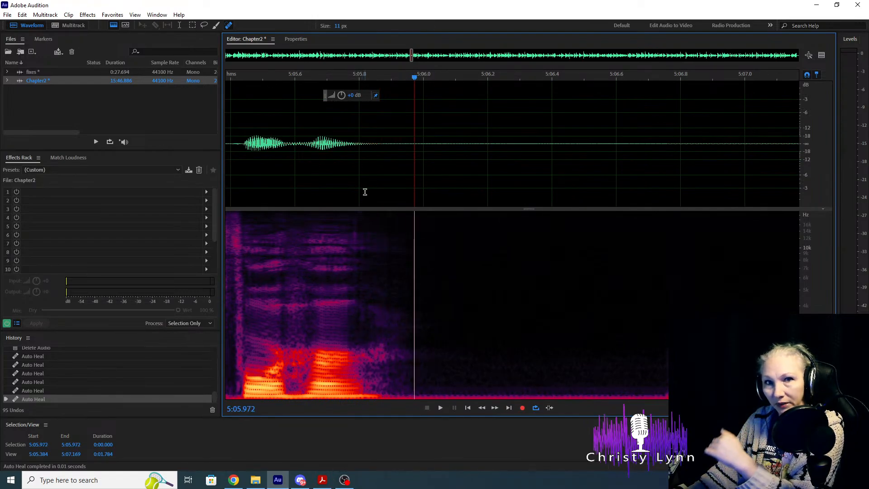
click(368, 148)
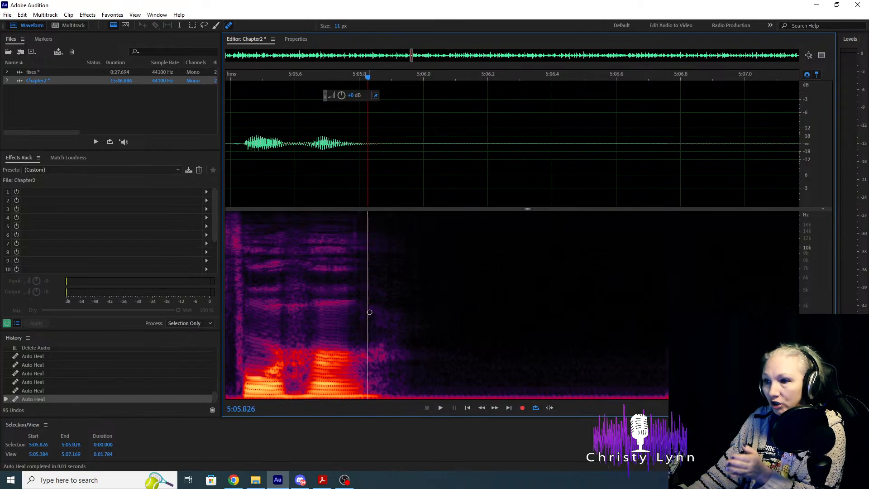
click(407, 143)
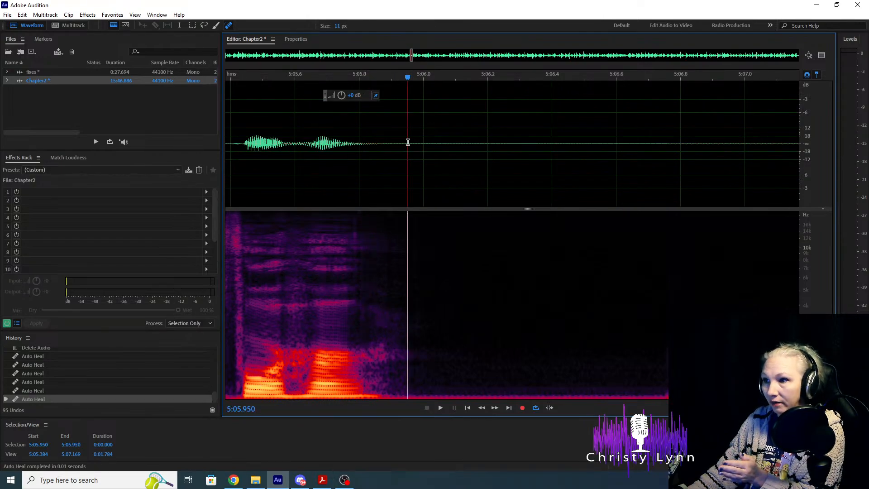
scroll(407, 143, down, 3)
drag(407, 144, 498, 157)
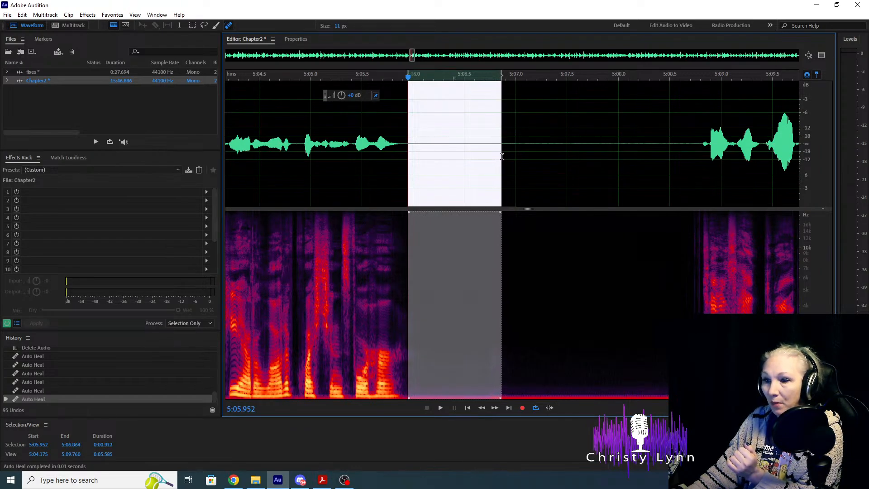
drag(508, 157, 513, 158)
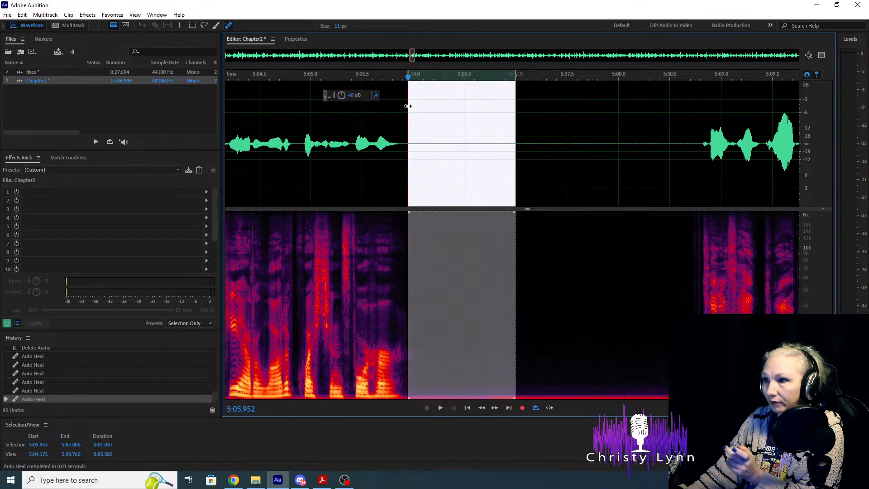
drag(405, 105, 698, 129)
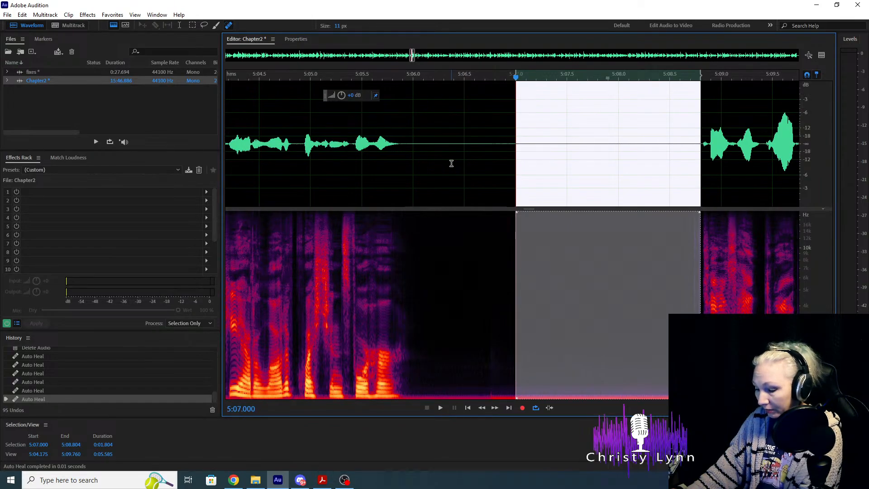
key(Delete)
key(space)
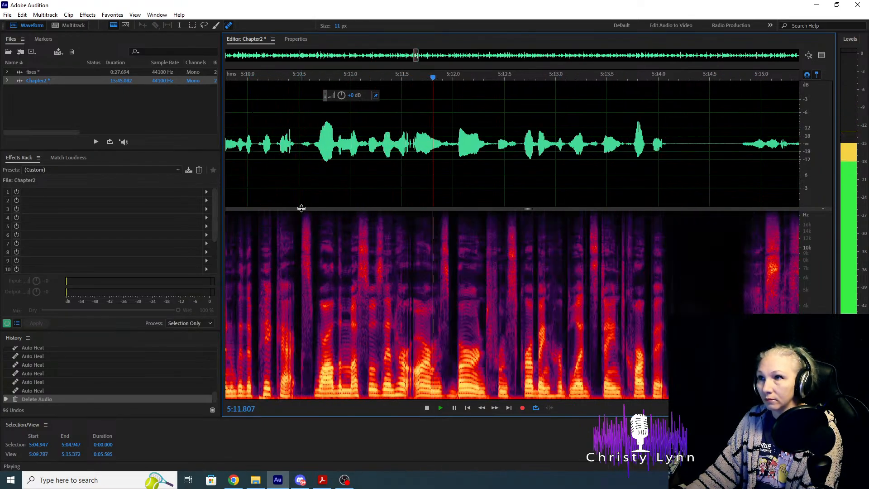
Play back the narration from about 5:03.8 and heal the click at about 5:08.75 in the spectrogram with the Spot Healing Brush.
key(space)
scroll(559, 197, down, 3)
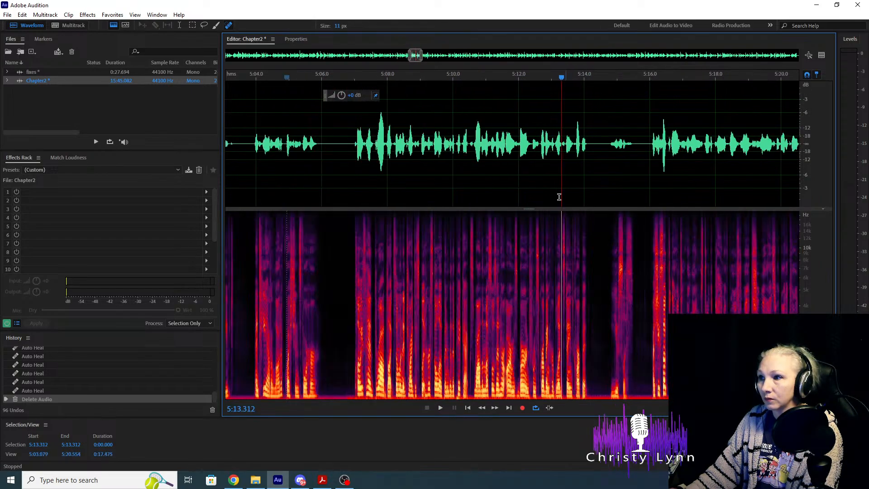
click(351, 146)
click(248, 134)
key(space)
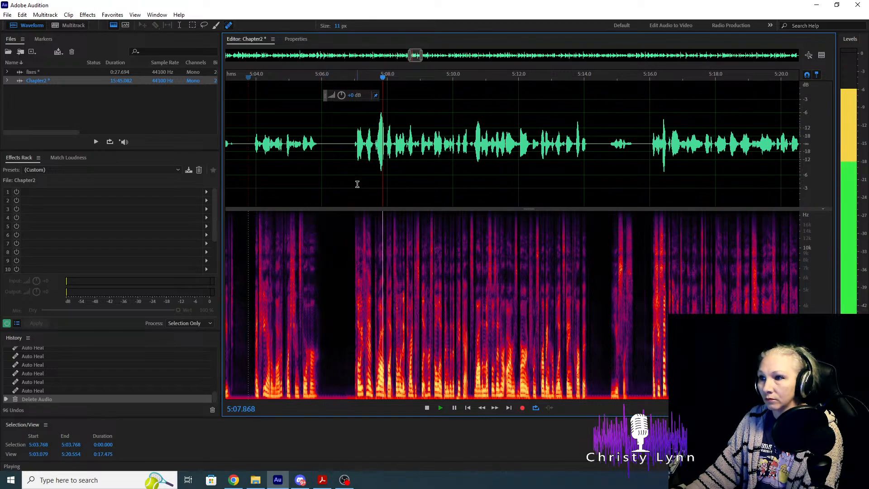
scroll(389, 206, up, 5)
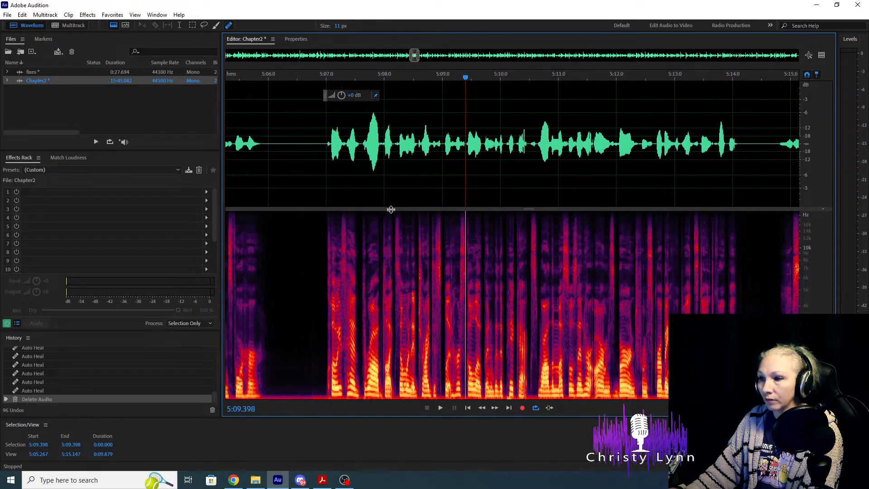
click(326, 168)
key(space)
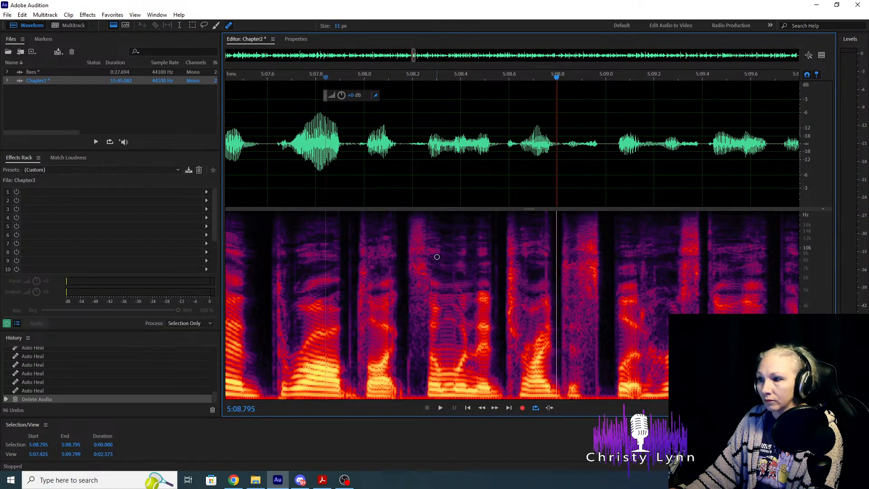
drag(546, 282, 546, 211)
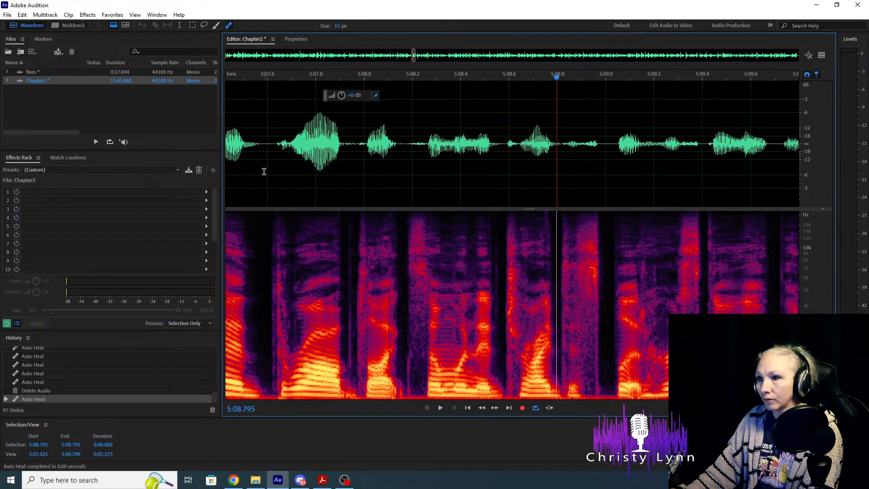
Replay the phrase from about 5:07.5 and heal the small noise at about 5:09.2 in the spectrogram.
click(249, 170)
key(space)
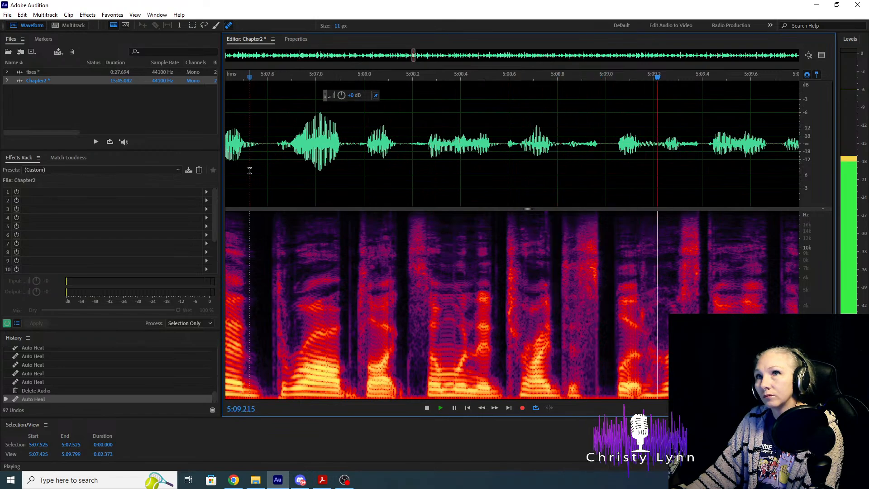
key(space)
key(space)
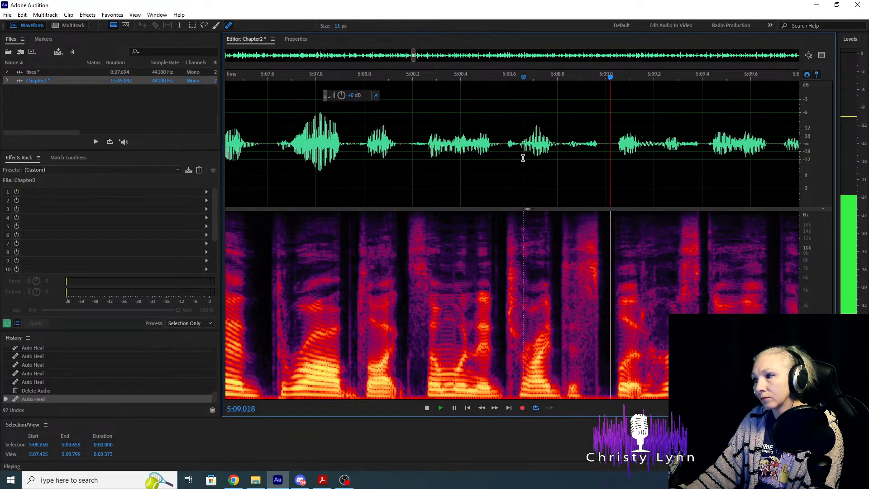
key(space)
drag(656, 272, 655, 293)
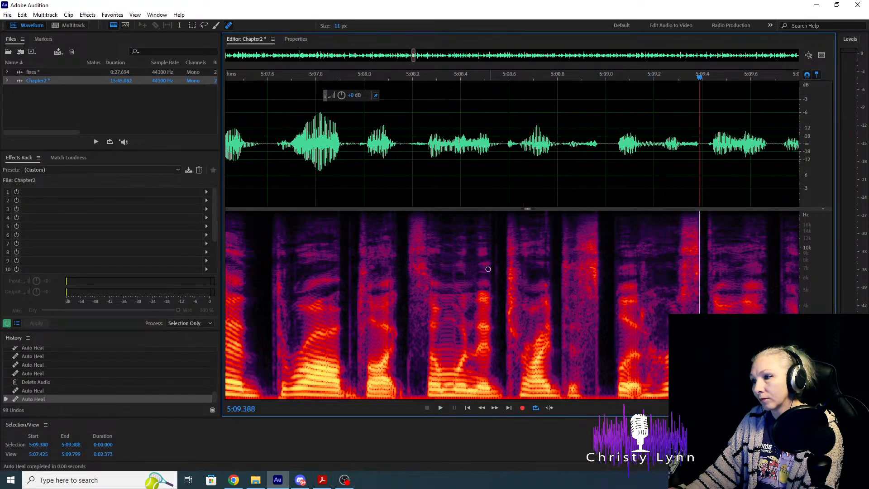
Play on from 5:08.0, replay from about 5:10.8, and heal the click at about 5:11.5 across the upper frequencies.
scroll(366, 139, down, 2)
click(365, 139)
key(space)
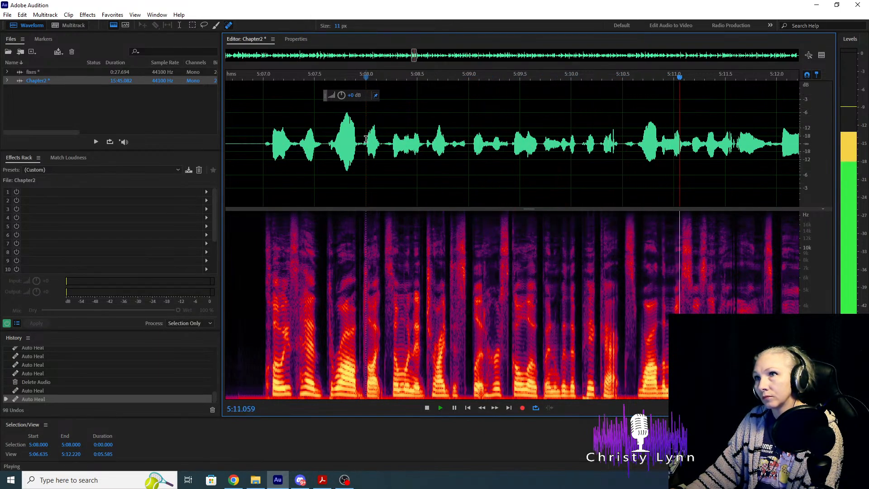
key(space)
scroll(650, 167, up, 2)
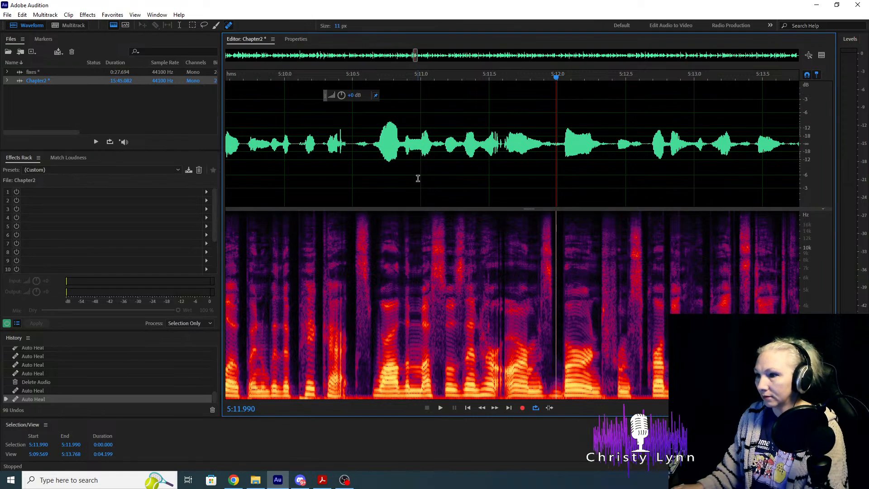
click(391, 161)
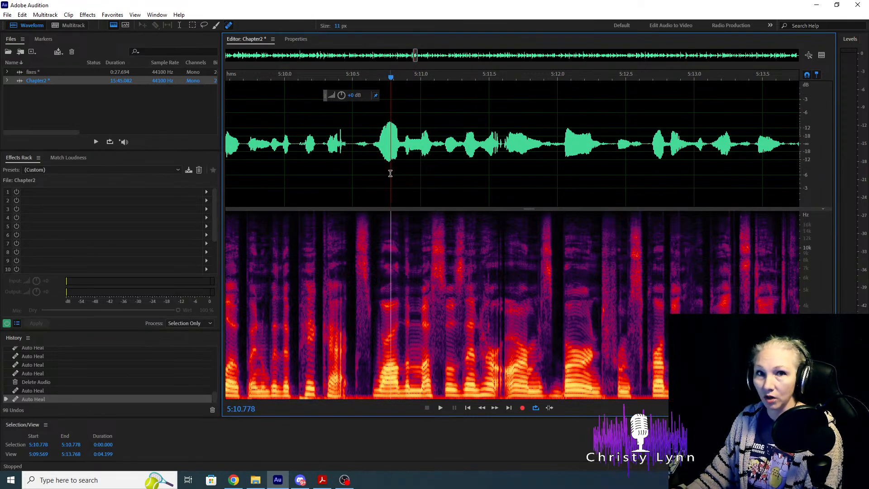
click(390, 173)
key(space)
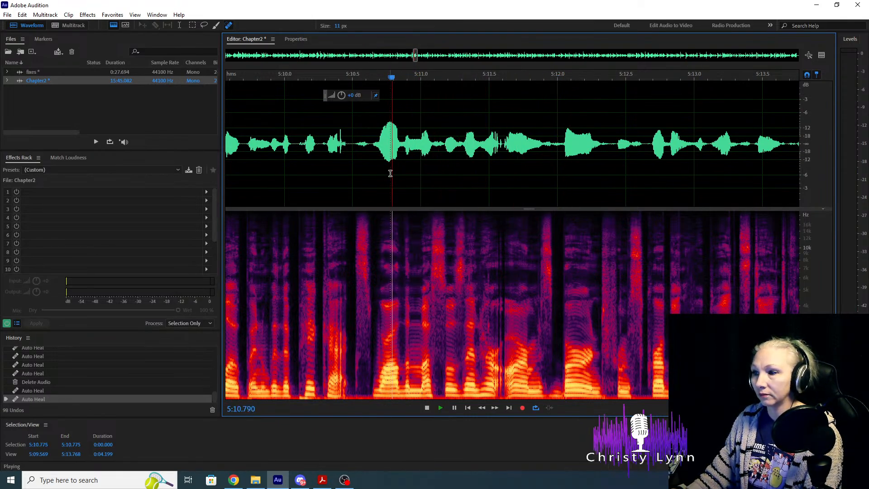
key(space)
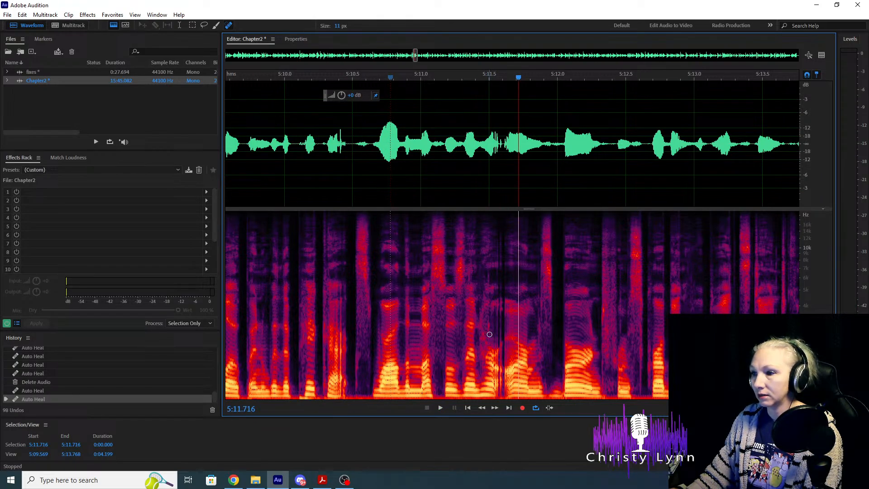
drag(489, 333, 487, 211)
Replay the narration from about 5:10.1, zoom in, and heal the click at about 5:12.6 with two spectrogram strokes.
click(296, 161)
key(space)
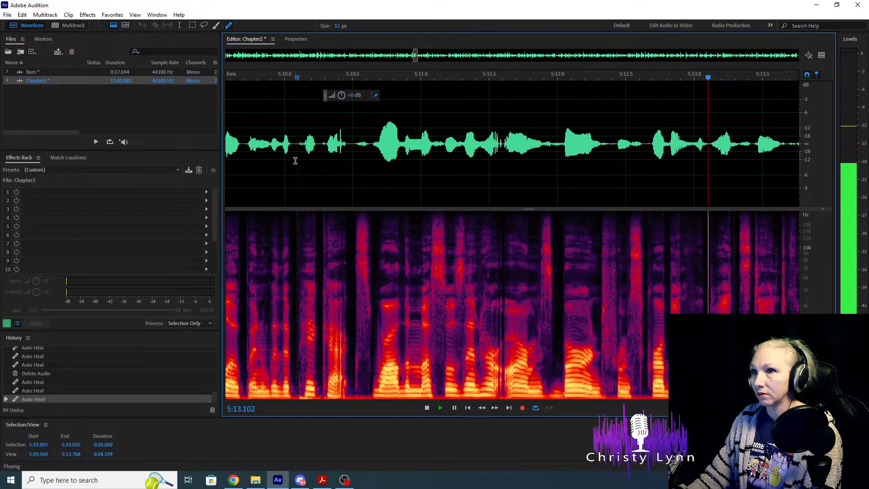
click(493, 172)
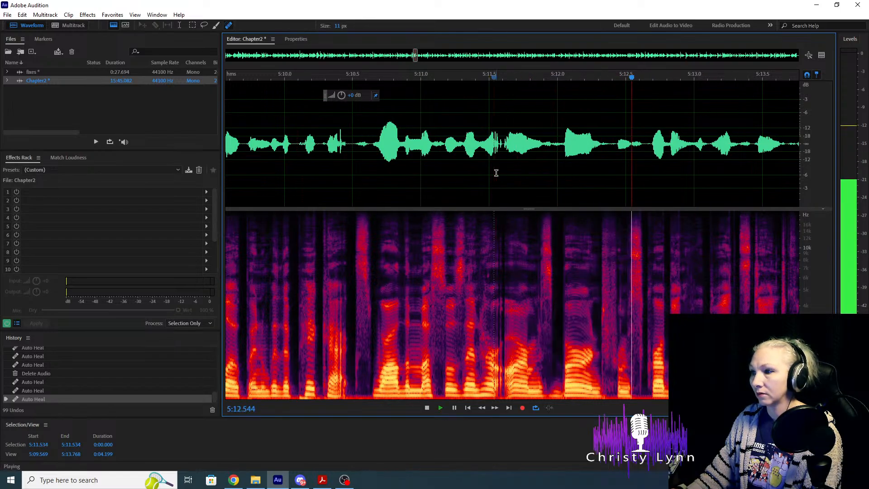
key(space)
scroll(588, 295, up, 5)
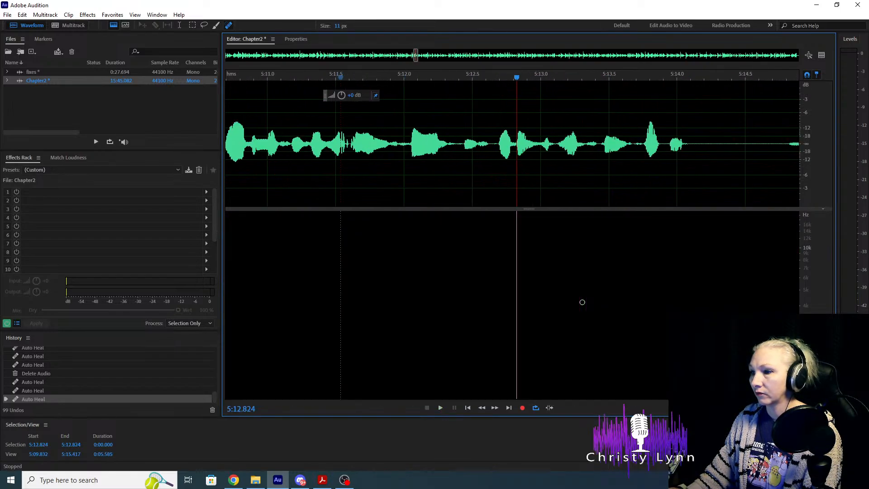
click(280, 130)
key(space)
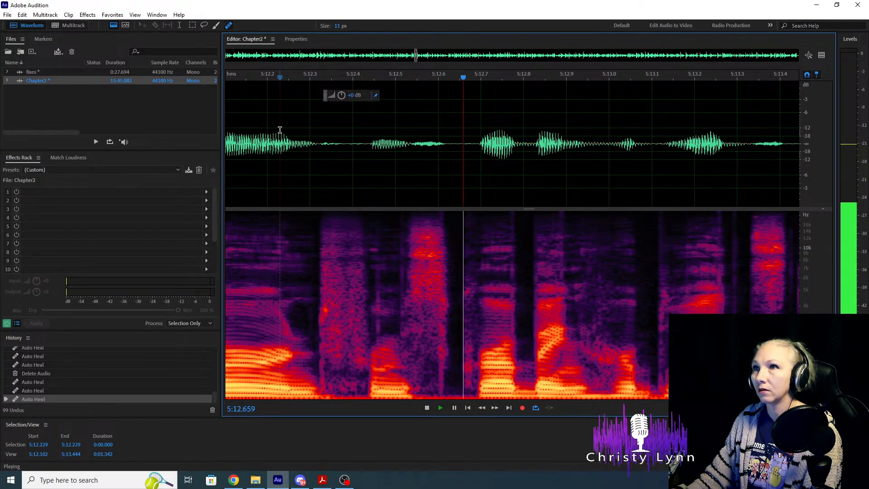
key(space)
drag(440, 390, 439, 213)
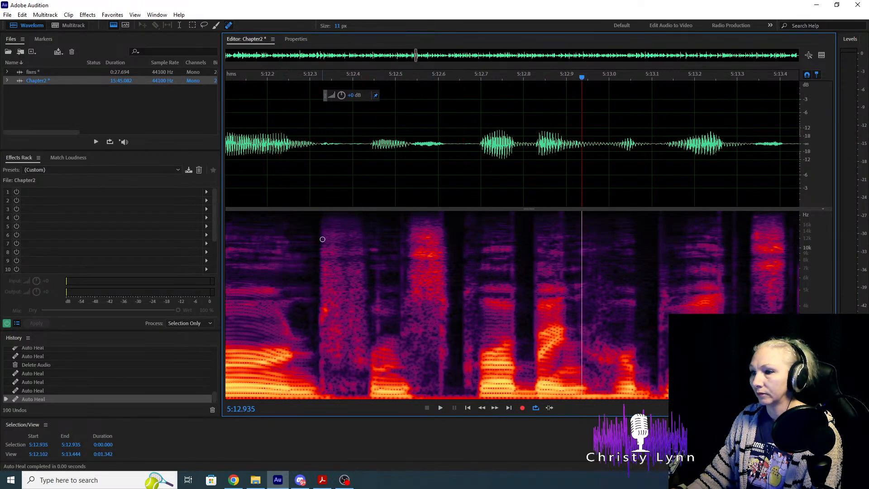
scroll(441, 386, down, 1)
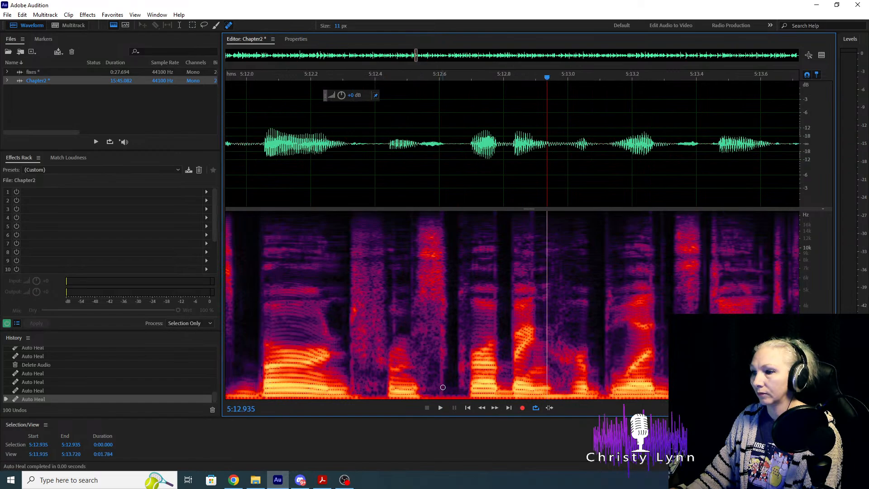
drag(443, 306, 443, 303)
Listen on past 5:15 and heal the vertical click lines in the quiet word between about 5:14.9 and 5:15.2.
click(315, 195)
key(space)
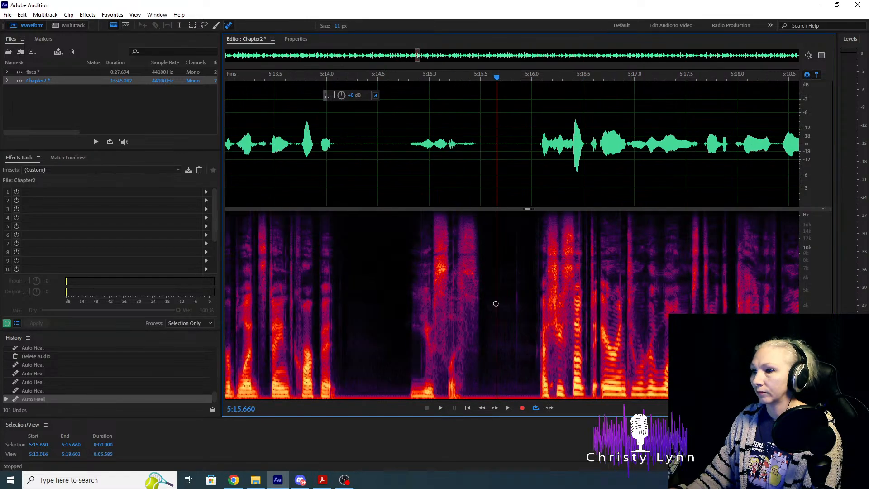
key(space)
drag(416, 216, 416, 398)
drag(342, 213, 342, 387)
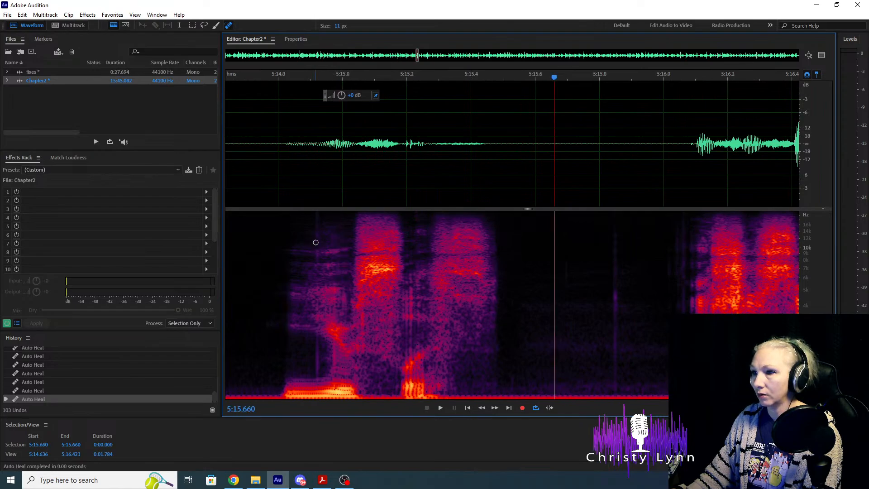
drag(316, 213, 316, 399)
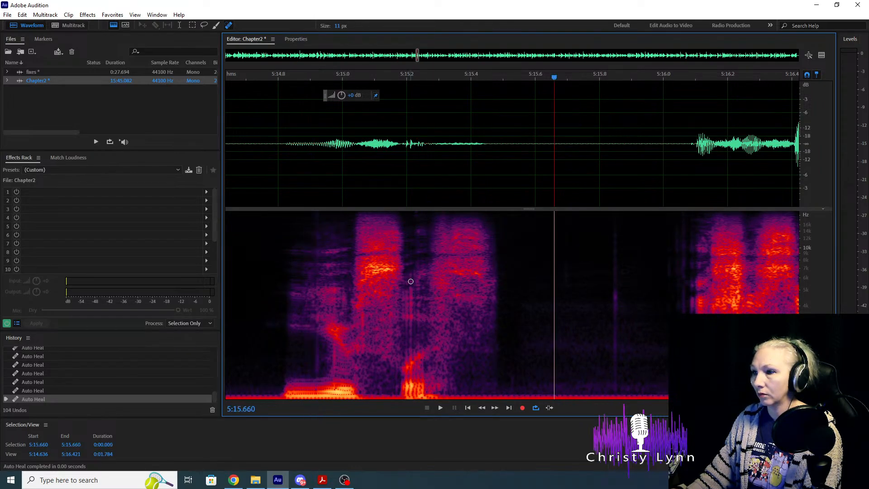
drag(410, 281, 411, 398)
Replay the quiet word from about 5:14.7 and heal its remaining clicks at about 5:14.97 and 5:15.06.
click(259, 174)
key(space)
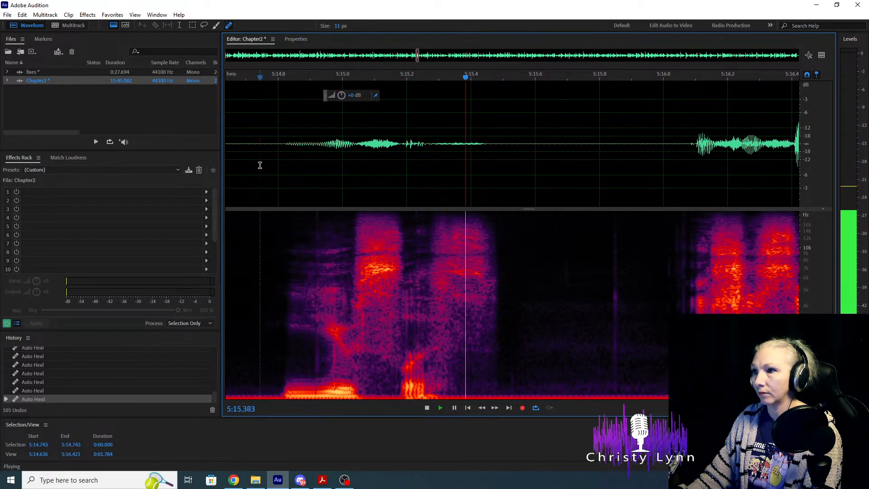
click(259, 165)
key(space)
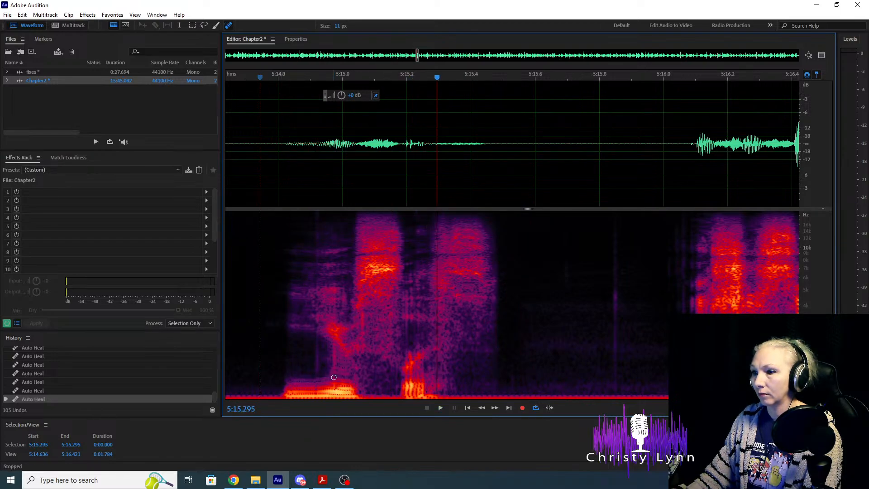
drag(333, 377, 334, 213)
click(247, 187)
key(space)
key(space)
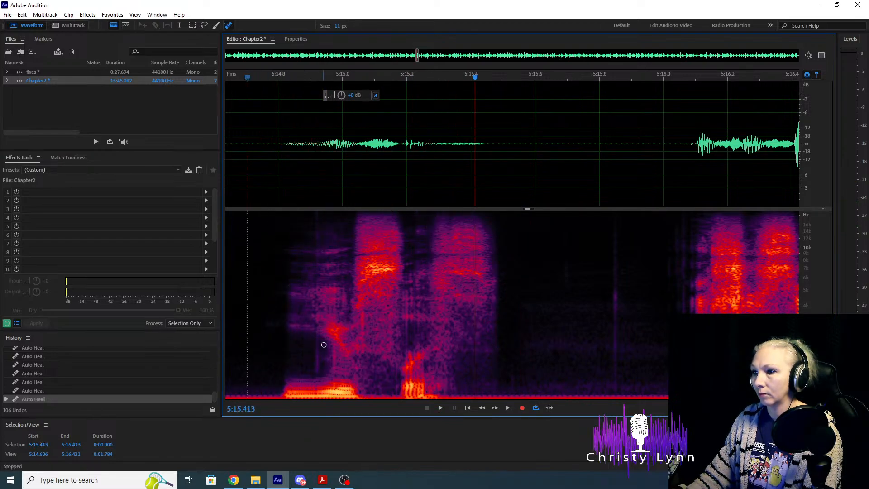
drag(362, 313, 361, 347)
Recheck the quiet word by ear and repeatedly heal the low-frequency part of the click at about 5:14.97.
key(space)
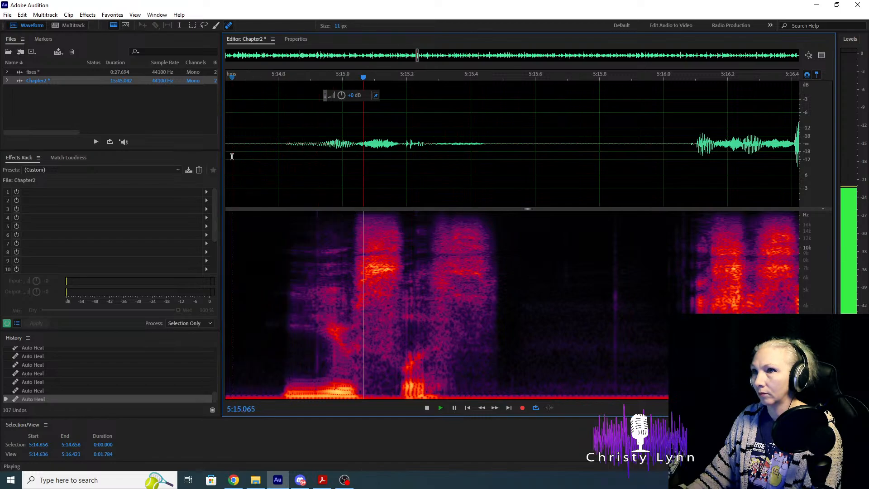
click(249, 147)
click(333, 376)
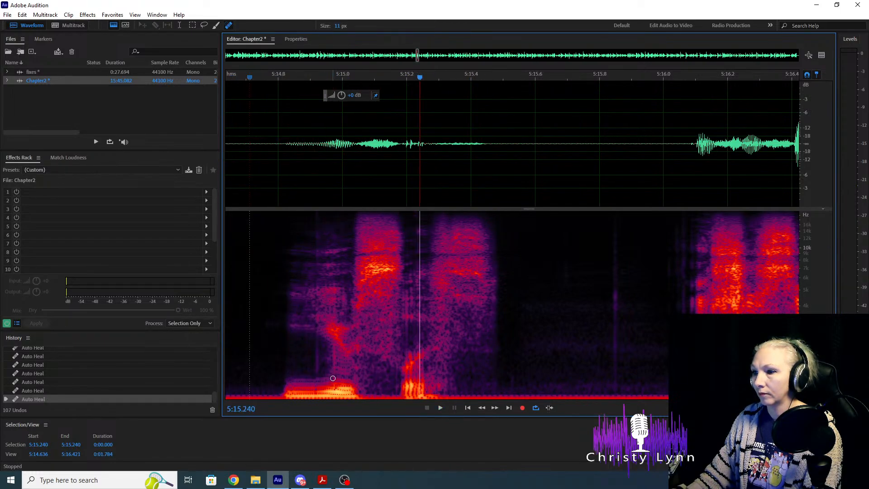
drag(333, 370, 335, 335)
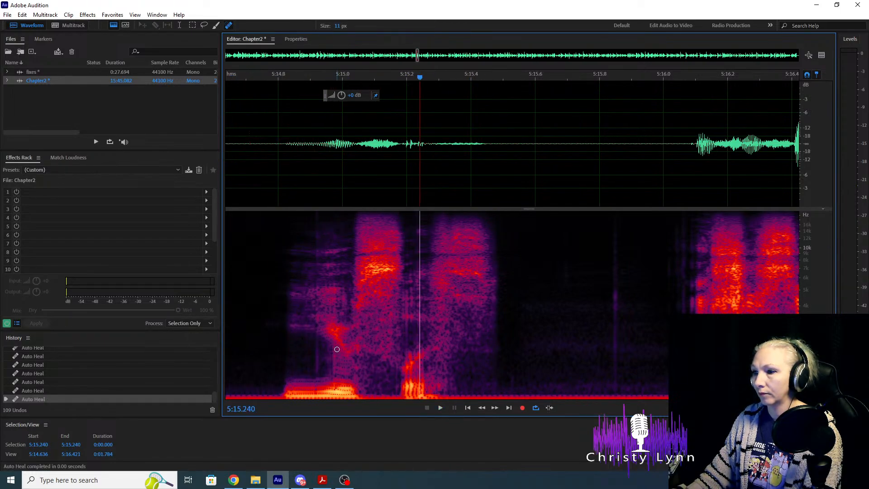
drag(335, 376, 336, 337)
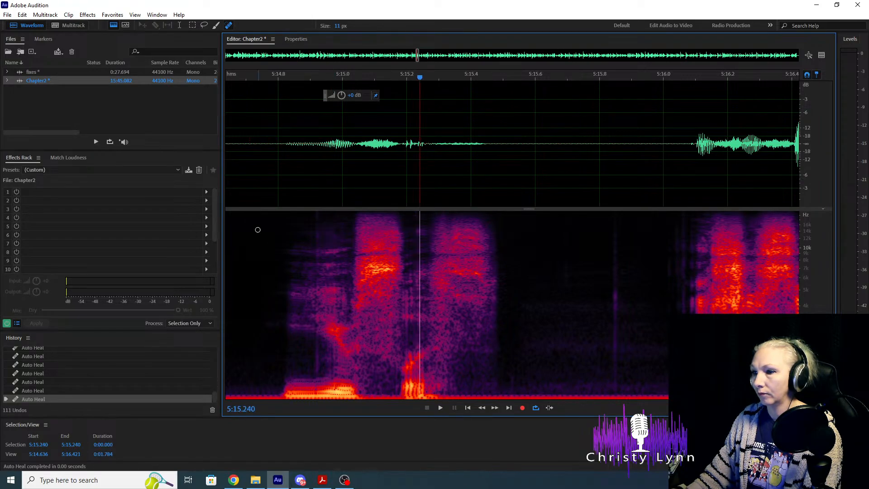
Play from about 5:14.66 into the following phrase and heal the thin click at about 5:16.86.
click(232, 148)
key(space)
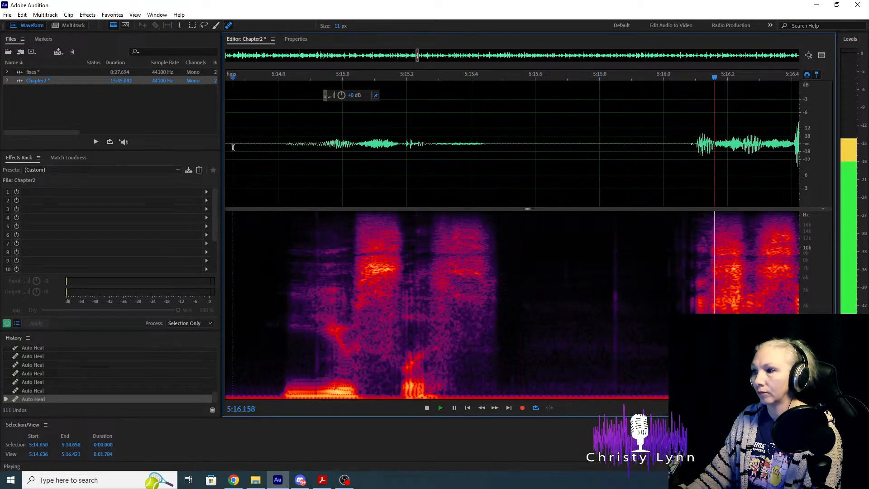
key(space)
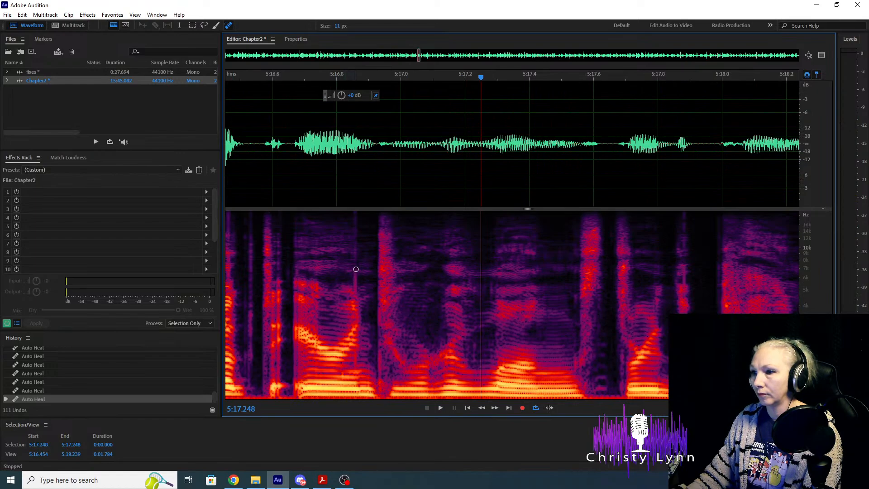
drag(355, 275, 355, 307)
Heal the vertical click lines at about 5:16.5, 5:15.85 and 5:16.05 around the start of the phrase.
scroll(573, 235, down, 2)
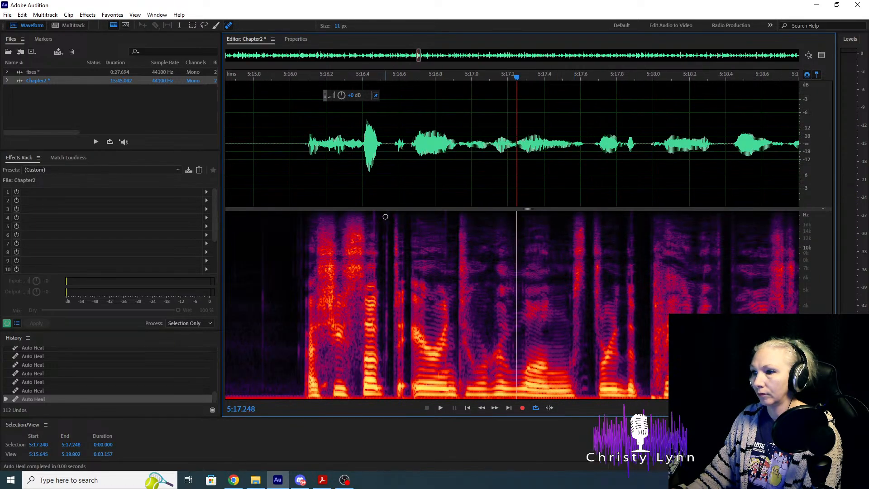
drag(387, 224, 387, 393)
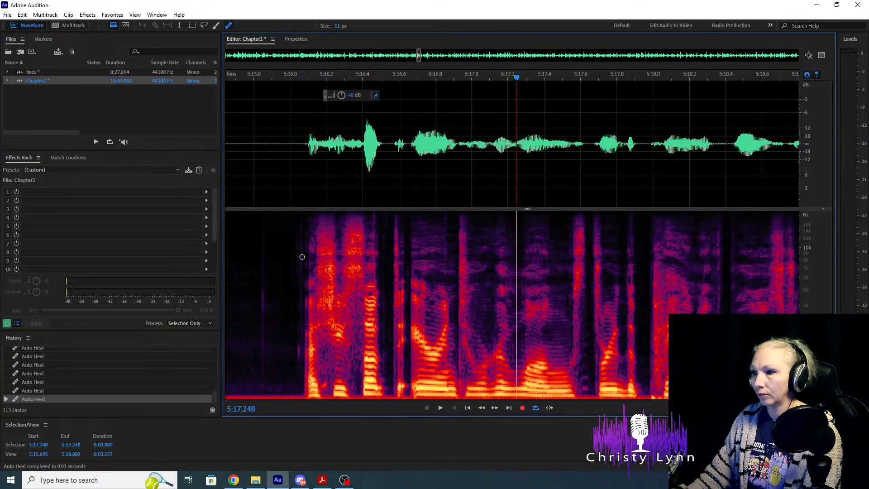
drag(263, 212, 263, 390)
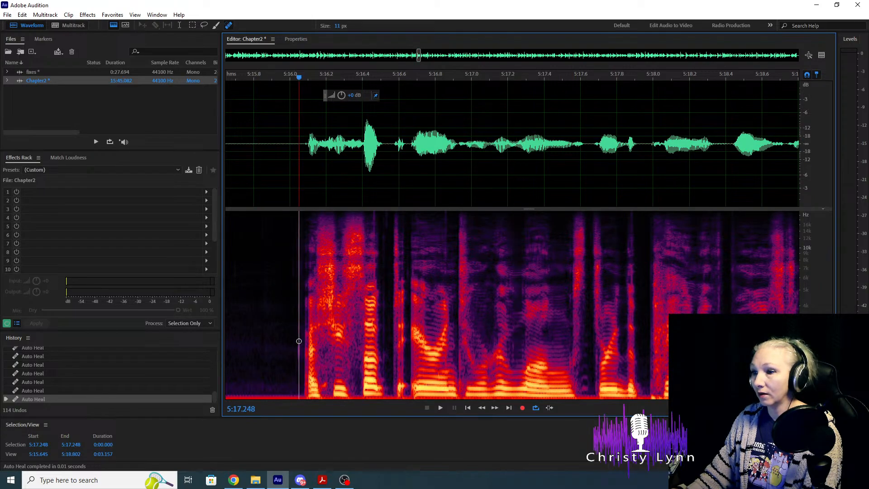
drag(299, 341, 298, 397)
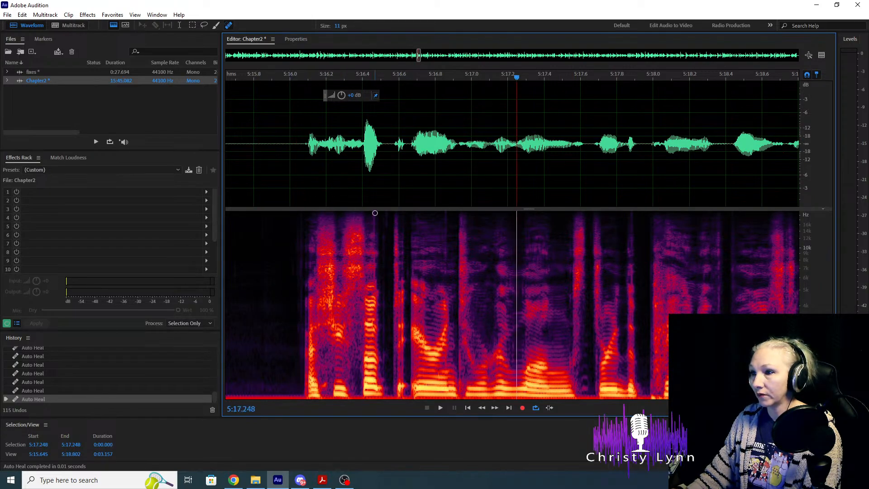
Heal the remaining click at about 5:16.47, listen on from about 5:15.98, and heal the click at about 5:19.6.
drag(376, 228, 376, 228)
click(287, 161)
key(space)
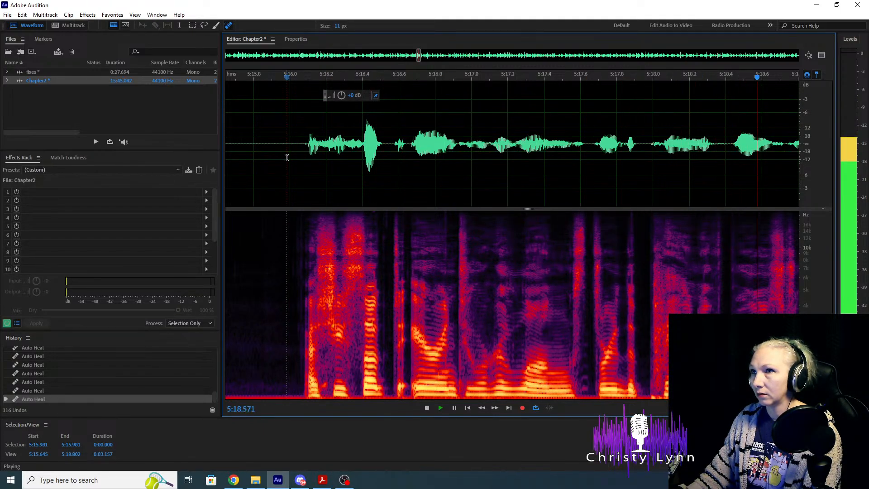
key(space)
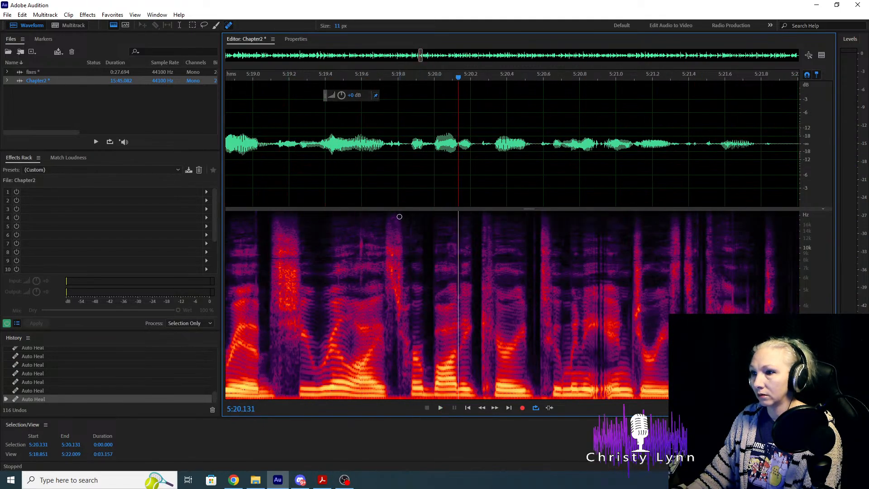
drag(361, 235, 362, 312)
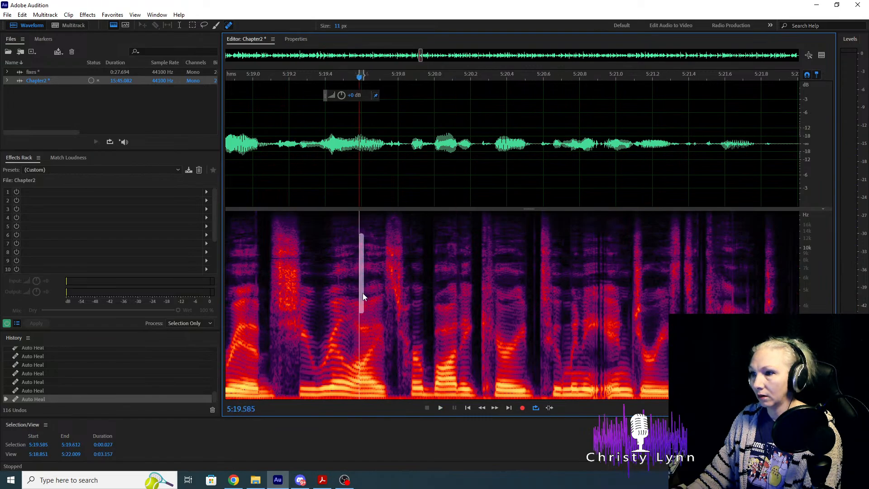
Play from about 5:19.08 through the following phrase and heal its vertical clicks at about 5:23.62 and 5:23.87.
click(266, 174)
key(space)
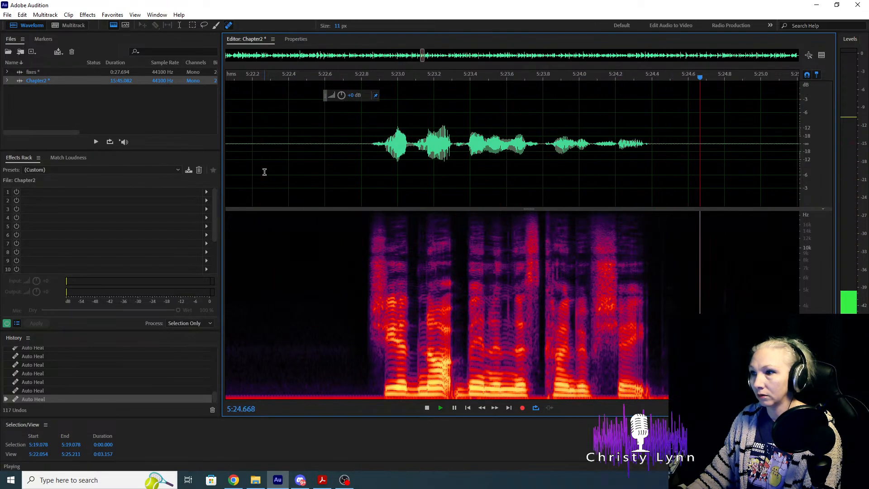
key(space)
drag(508, 327, 509, 387)
drag(557, 278, 555, 383)
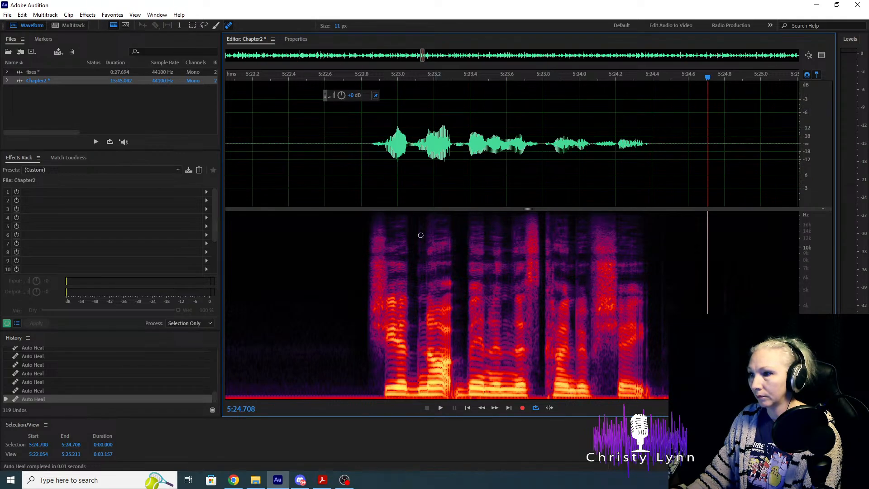
Play from about 5:22.6 into the next phrase and heal the clicks at about 5:26.95 and 5:27.0.
click(324, 152)
key(space)
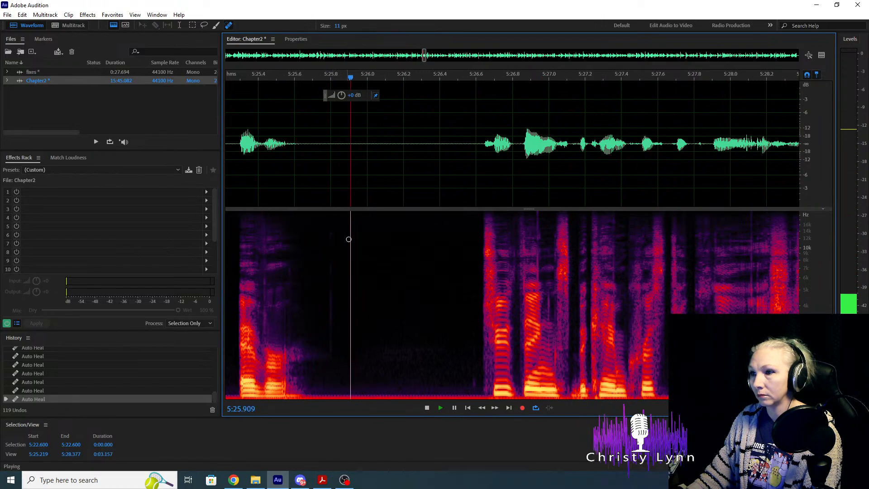
key(space)
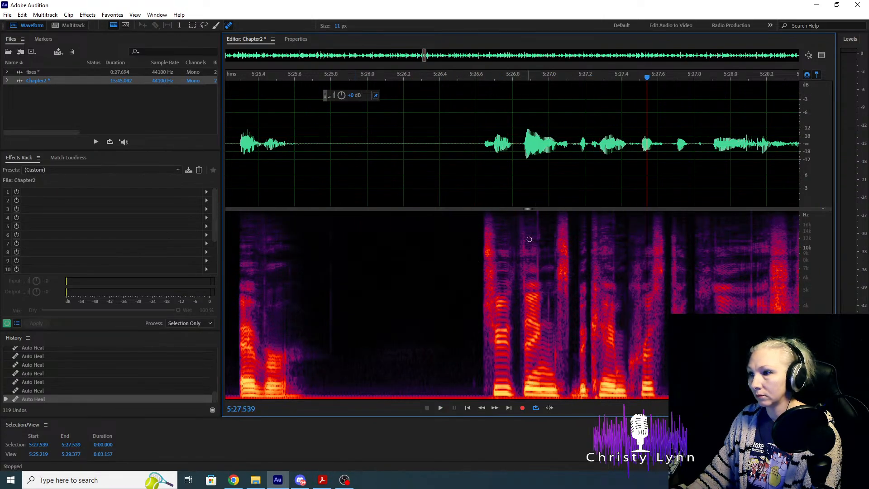
drag(539, 213, 539, 381)
drag(549, 299, 551, 385)
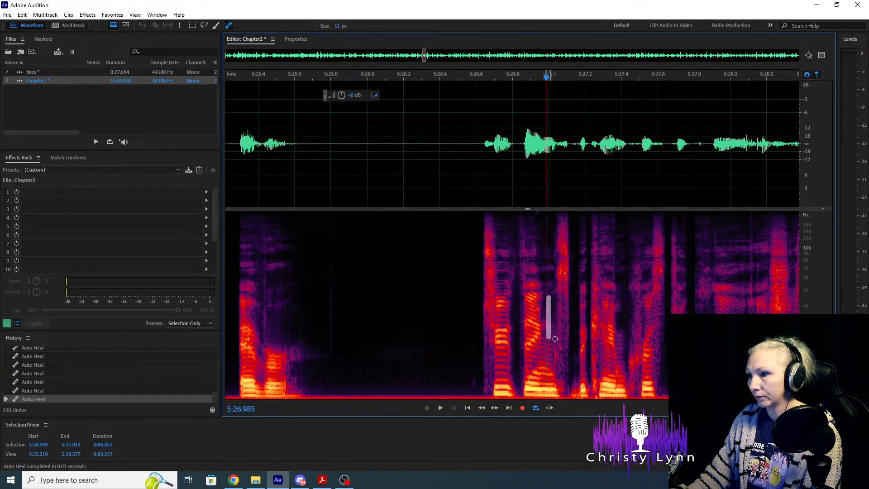
Listen on from about 5:26.52 and heal the upper-frequency click at about 5:28.77.
click(461, 177)
key(space)
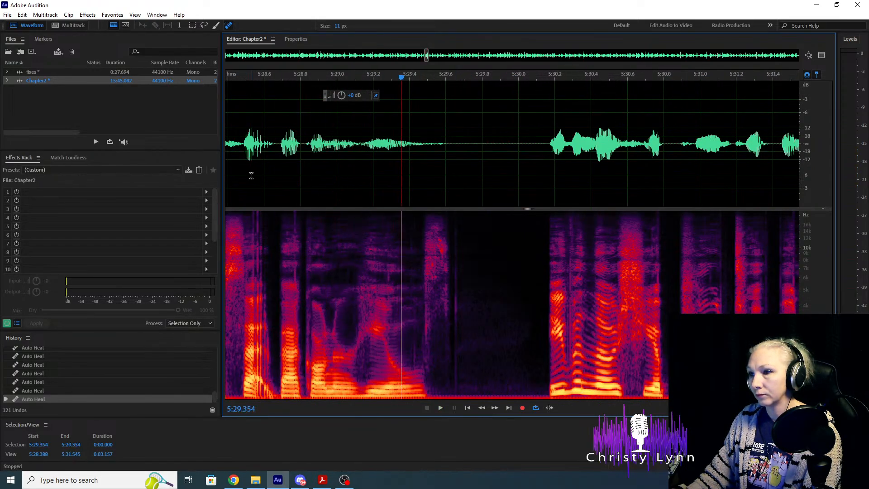
click(250, 175)
key(space)
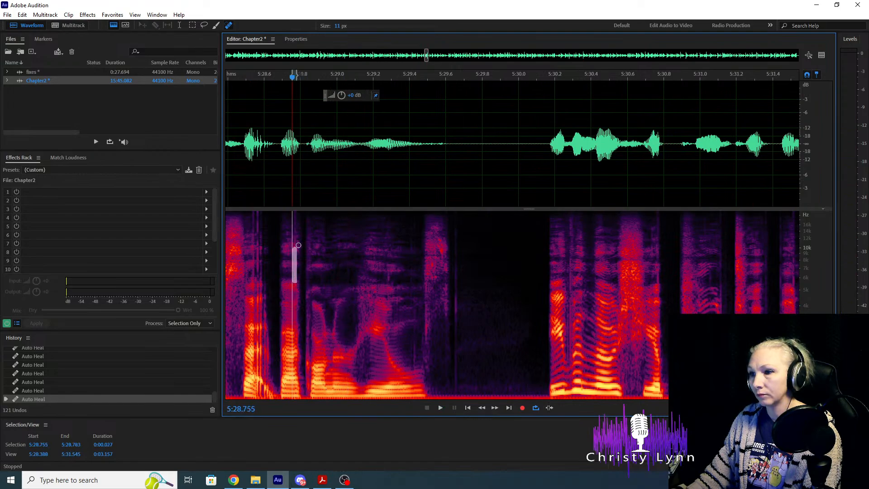
Try healing the vertical lines at about 5:28.57 and 5:28.59 and replay the words to judge the sound.
click(238, 176)
key(space)
key(space)
drag(259, 212, 259, 331)
drag(262, 212, 262, 377)
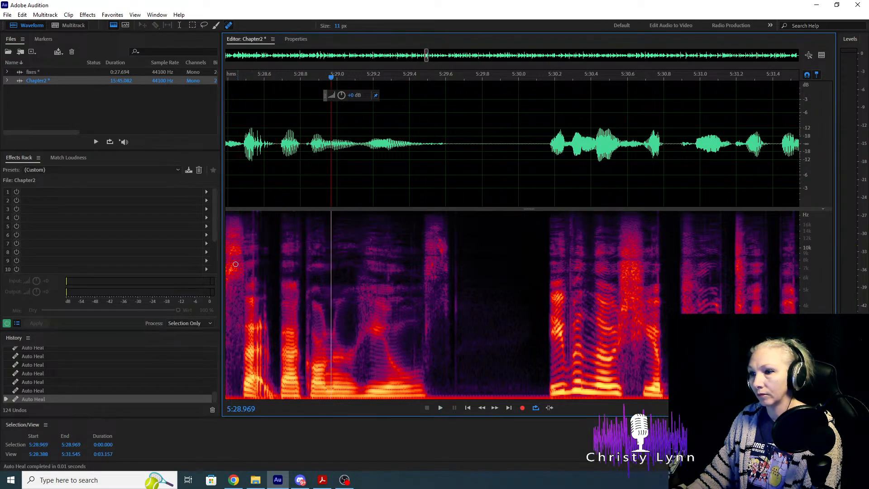
click(230, 155)
key(space)
key(space)
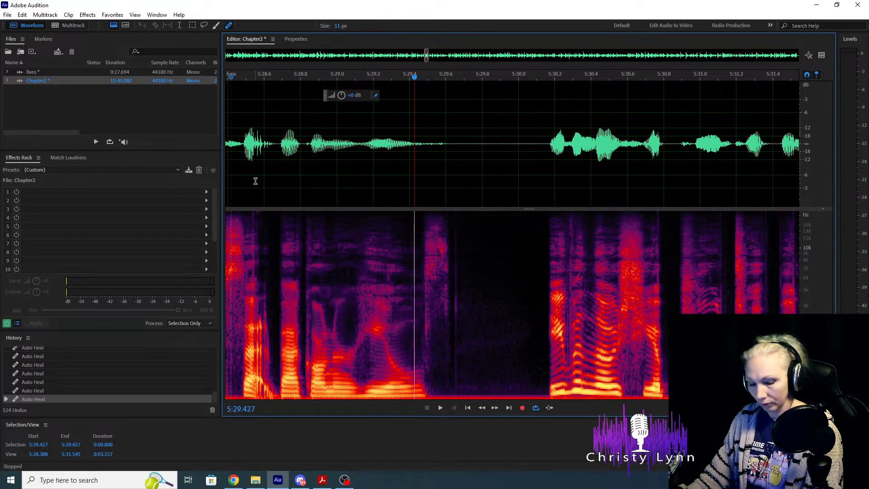
Undo the last two heals and replay the words from about 5:28.43.
key(ctrl+z)
key(ctrl+z)
click(233, 145)
key(space)
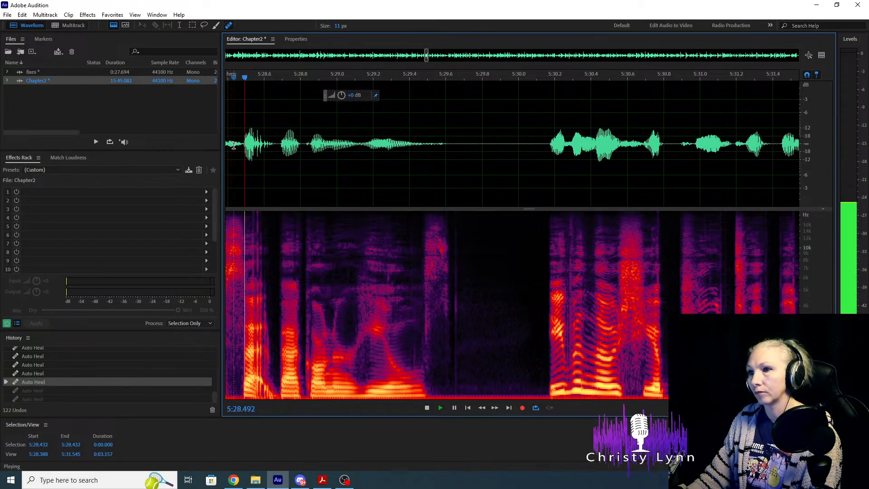
key(space)
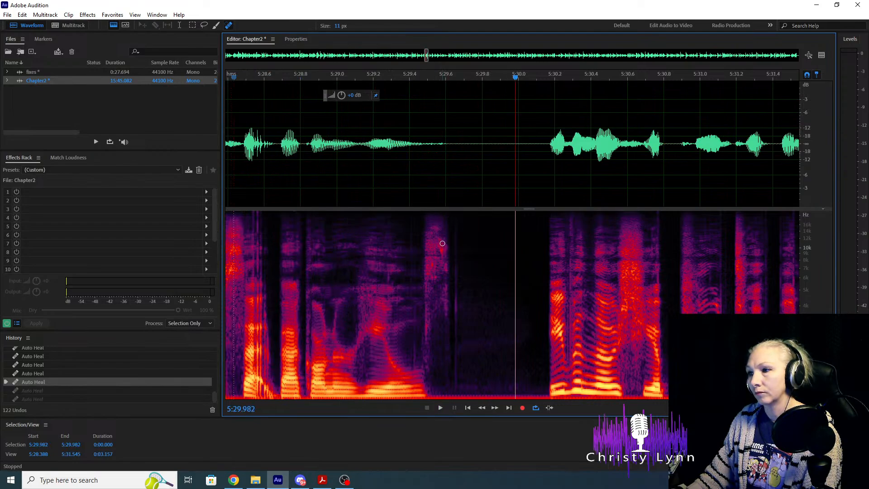
Heal the thin click just after the phrase ends at about 5:29.65 and recheck from about 5:28.76 and 5:28.87.
mouse_move(456, 228)
mouse_down()
mouse_move(457, 398)
mouse_move(426, 212)
mouse_up()
click(294, 161)
key(space)
key(space)
click(312, 161)
key(space)
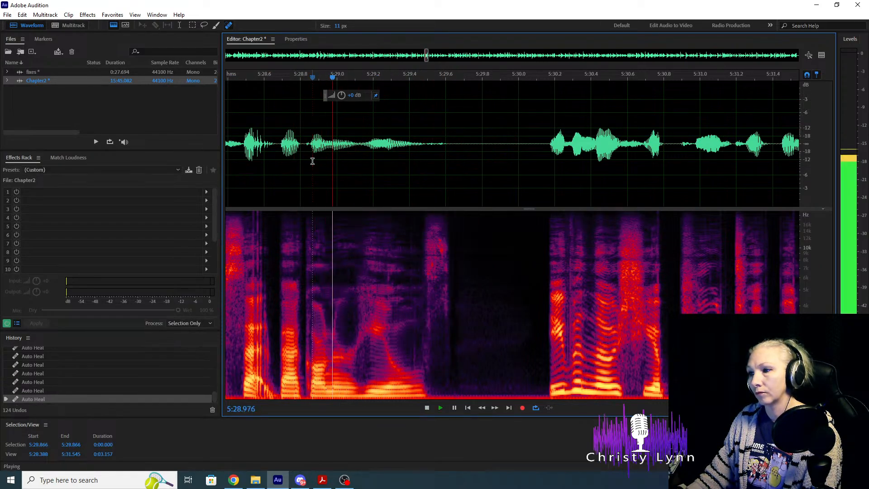
key(space)
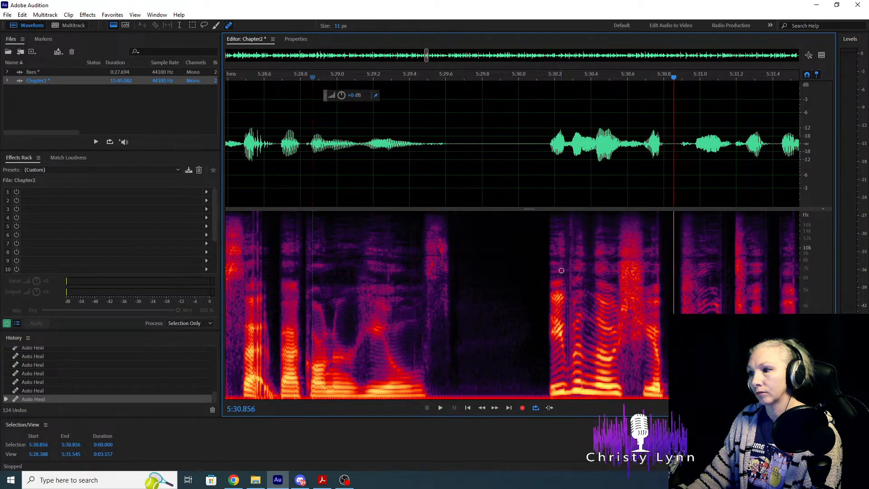
Replay the start of the phrase from about 5:30.13 and heal the vertical click at about 5:30.28.
scroll(420, 164, right, 3)
click(406, 165)
key(space)
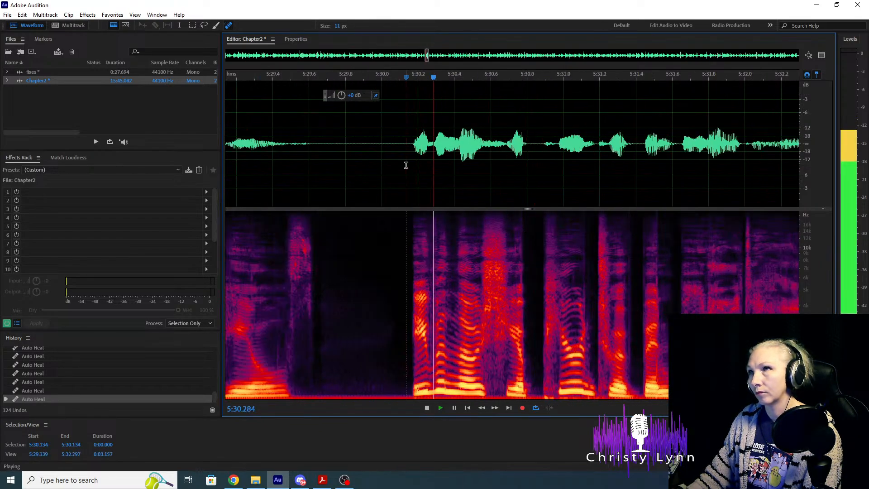
key(space)
click(410, 194)
key(space)
key(space)
scroll(440, 301, up, 4)
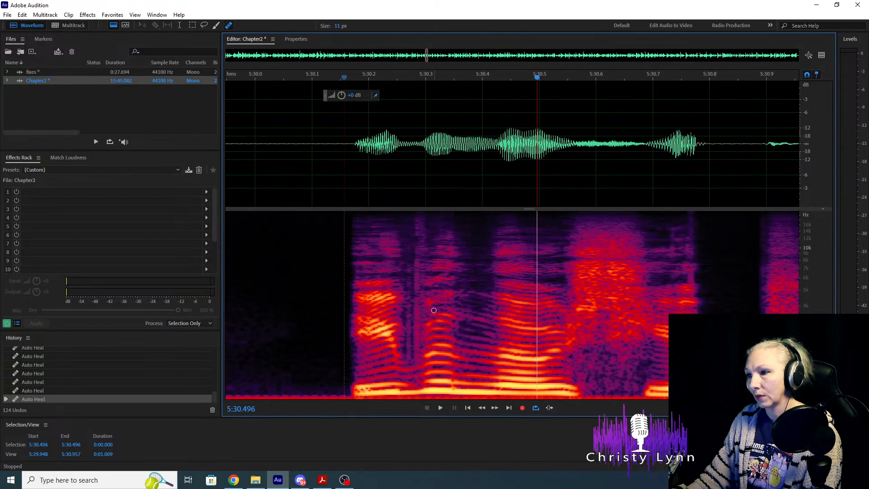
mouse_move(417, 261)
mouse_down()
mouse_move(417, 384)
mouse_move(418, 364)
mouse_up()
Play on from about 5:30.09 and heal the vertical click at about 5:31.51.
scroll(415, 284, down, 1)
click(331, 168)
key(space)
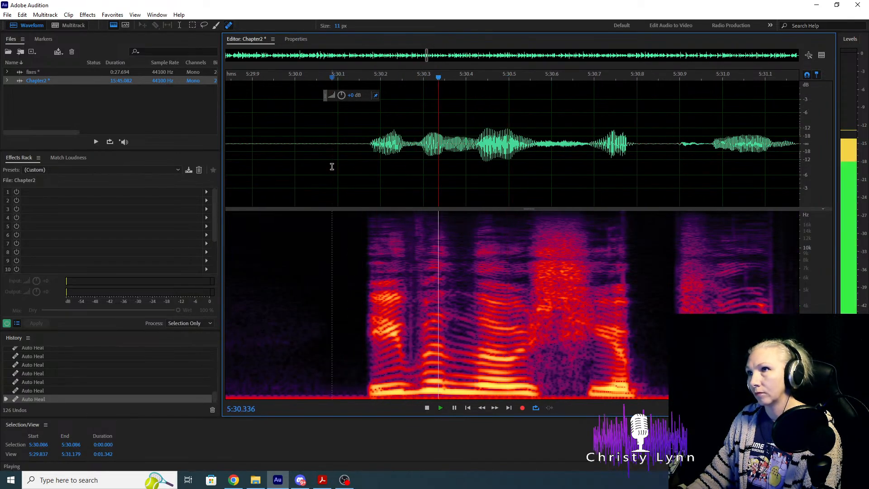
key(space)
scroll(339, 263, down, 1)
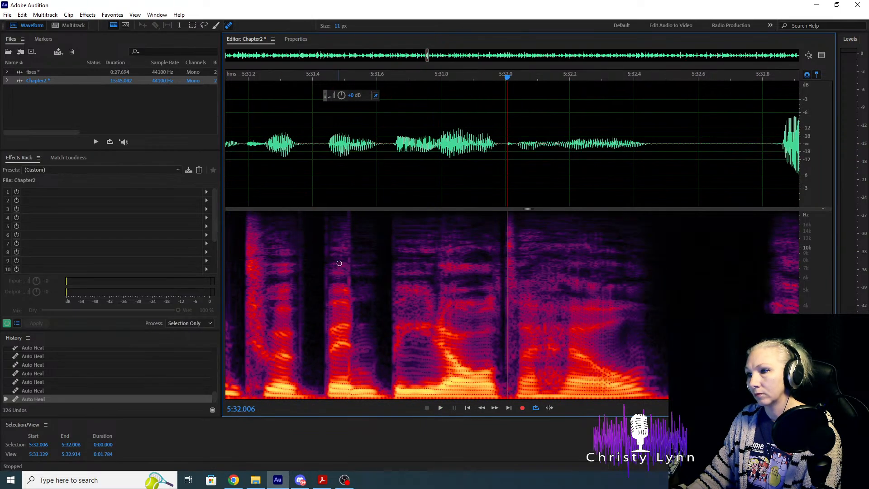
drag(349, 218, 350, 323)
Recheck from about 5:31.28 and heal the clicks at the short word's edges, at about 5:31.44 and 5:31.51.
click(275, 169)
key(space)
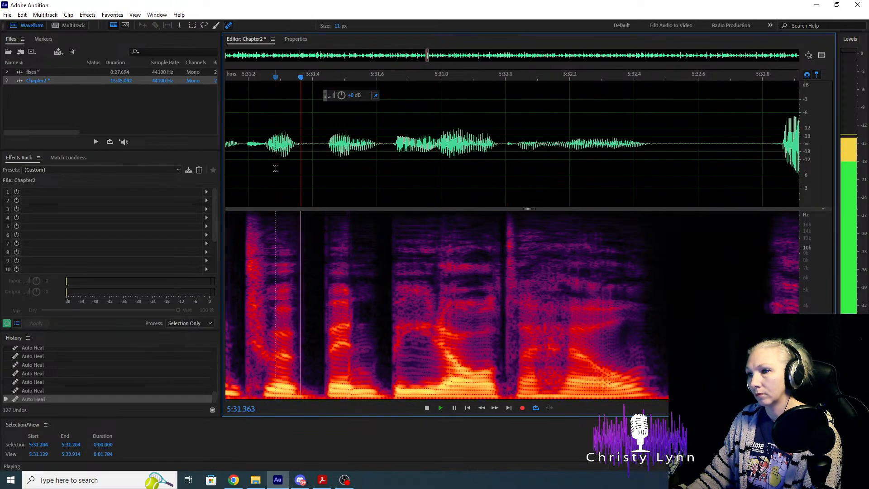
key(space)
mouse_move(325, 218)
mouse_down()
mouse_move(325, 399)
mouse_move(348, 381)
mouse_up()
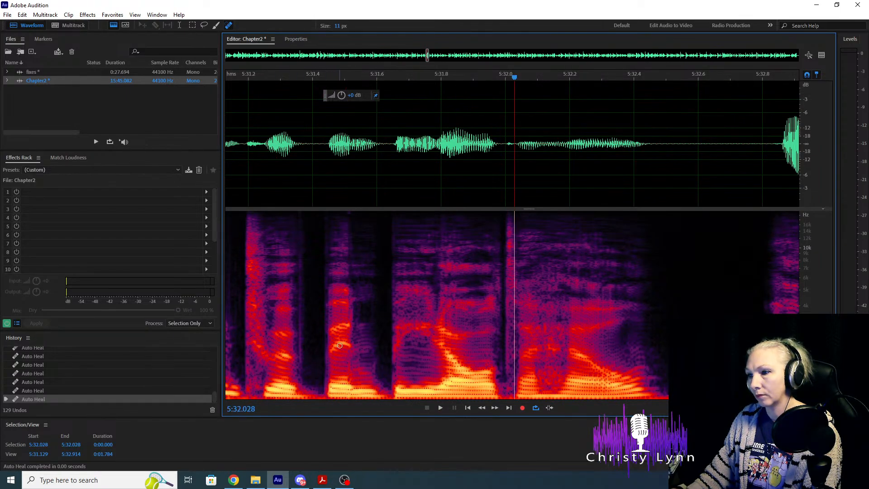
Listen on from about 5:31.29 to about 5:40.83 and heal the upper part of the click at about 5:40.55.
click(277, 177)
key(space)
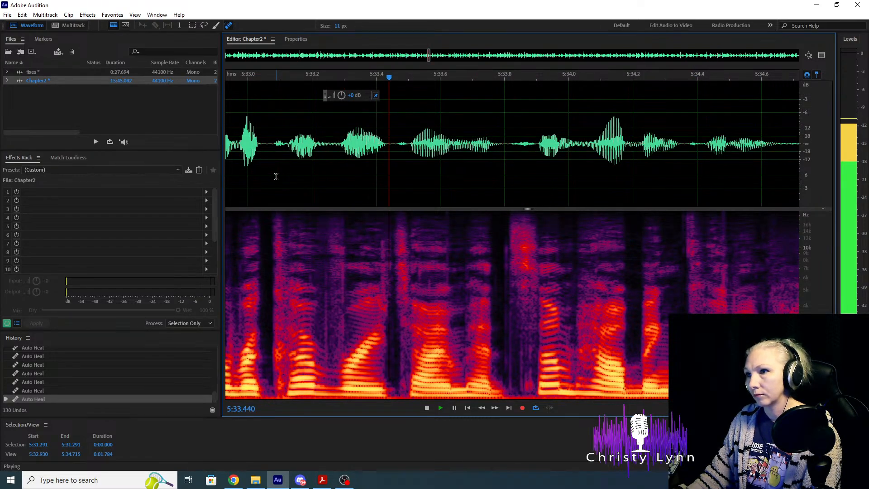
key(space)
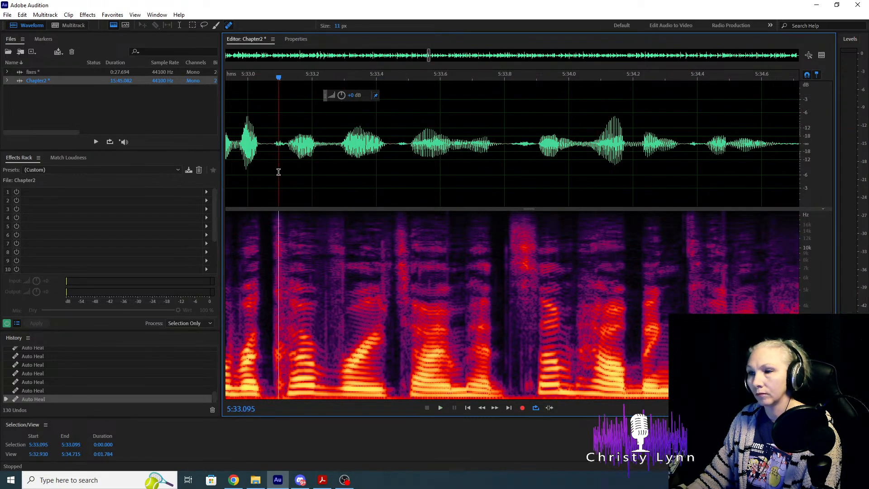
key(space)
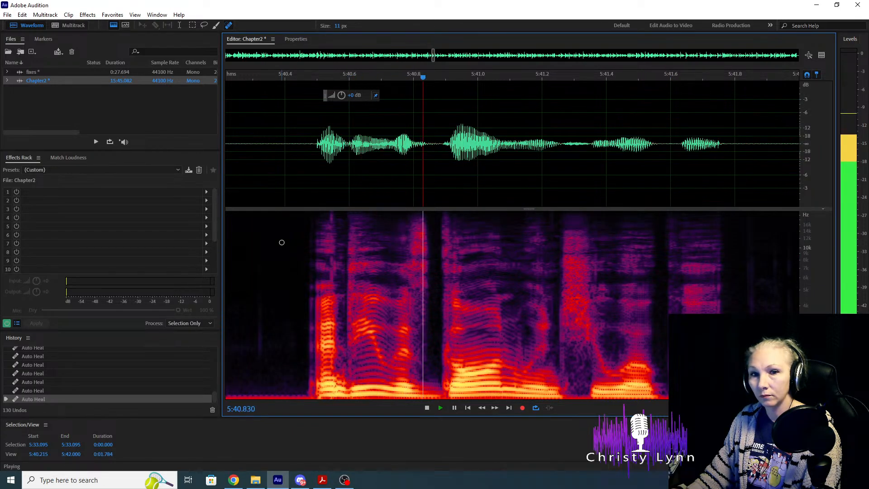
key(space)
key(space)
key(space)
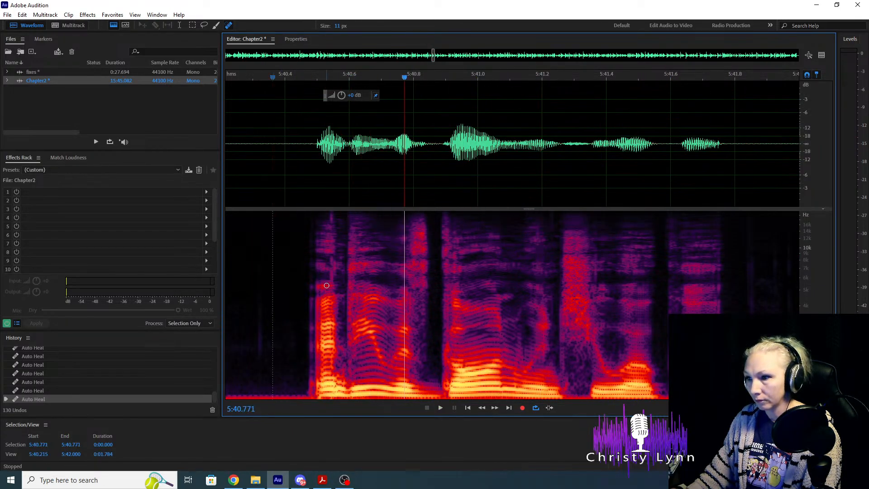
drag(332, 318, 332, 212)
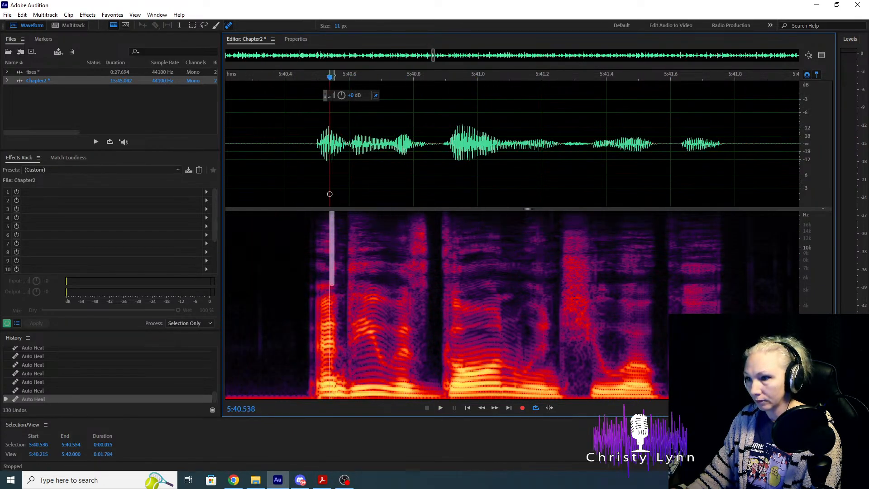
Play from about 5:40.32 through the end of the phrase and heal the click at about 5:42.55.
click(258, 145)
key(space)
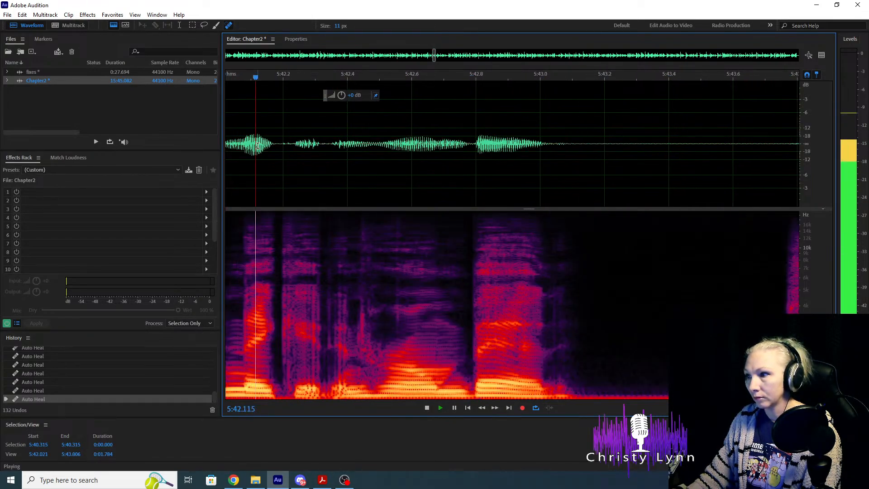
key(space)
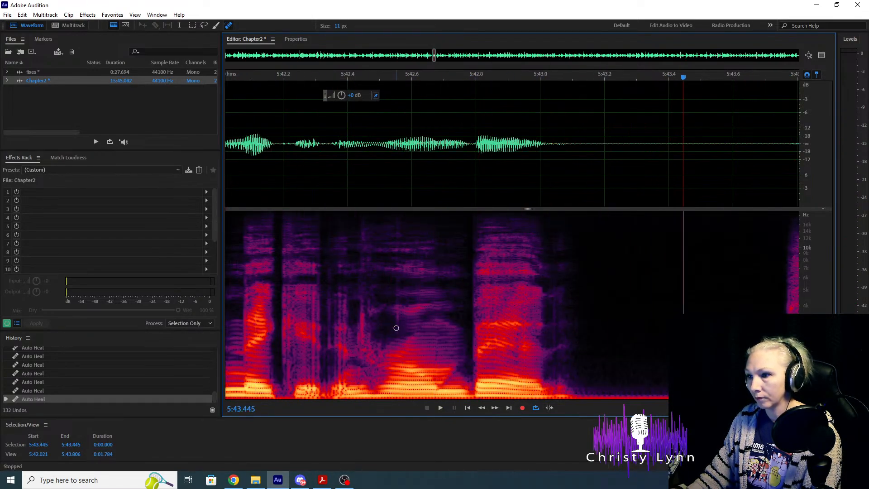
drag(396, 327, 396, 212)
Replay from about 5:42.07 into the next phrase and heal the thin click before it at about 5:44.92.
click(261, 146)
key(space)
key(space)
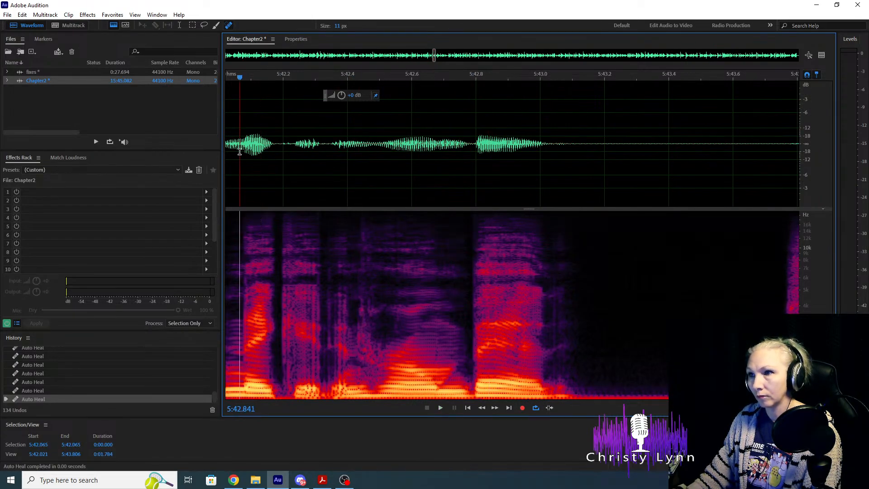
key(space)
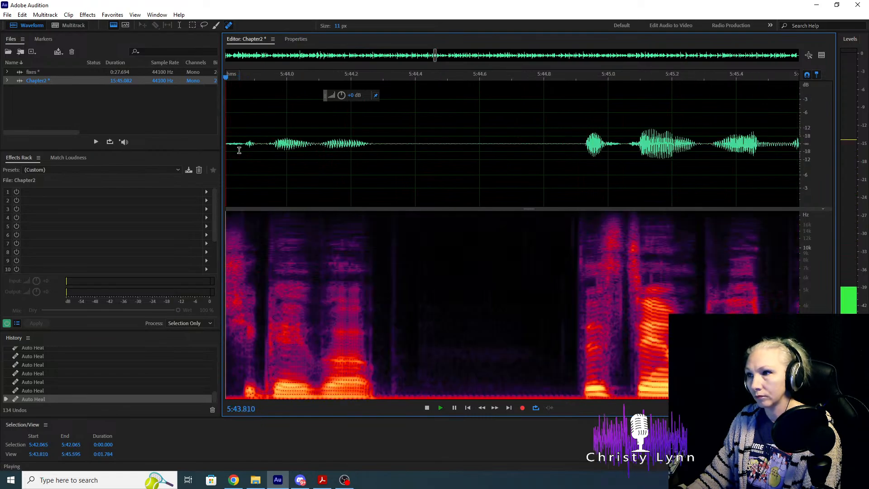
key(space)
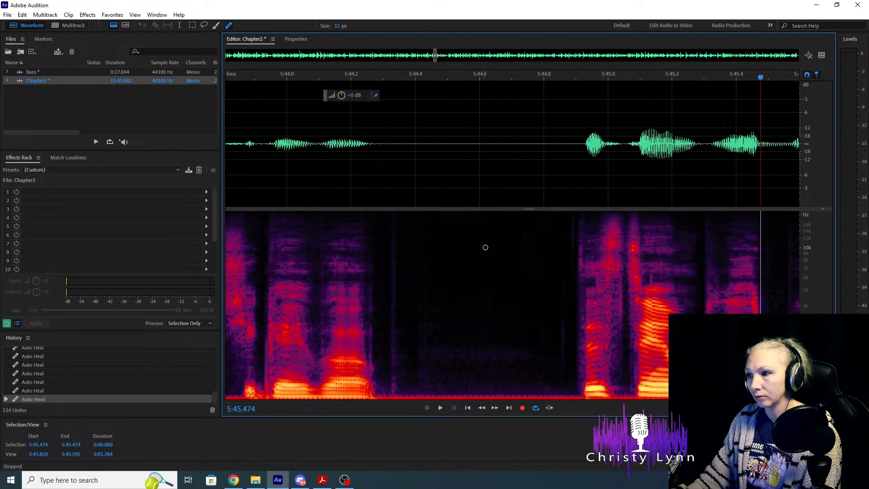
drag(581, 227, 582, 313)
Heal the click at about 5:45.17 and replay the phrase from about 5:44.78.
scroll(272, 238, down, 3)
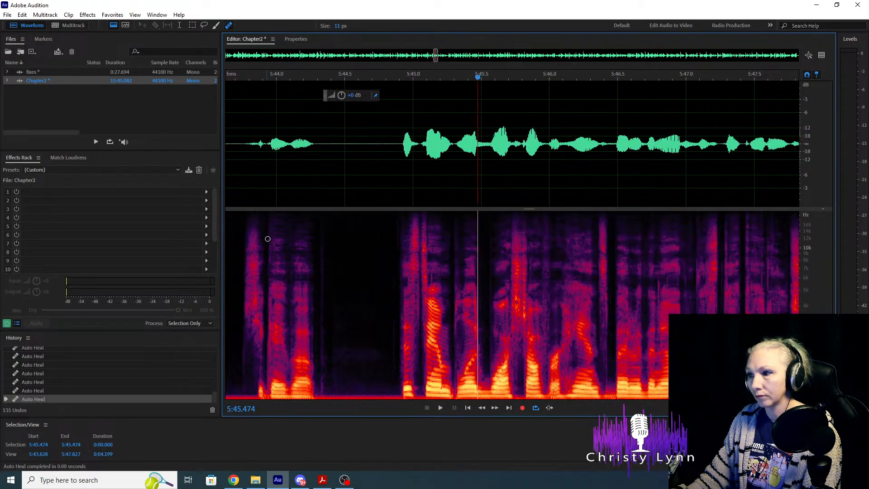
scroll(429, 257, up, 2)
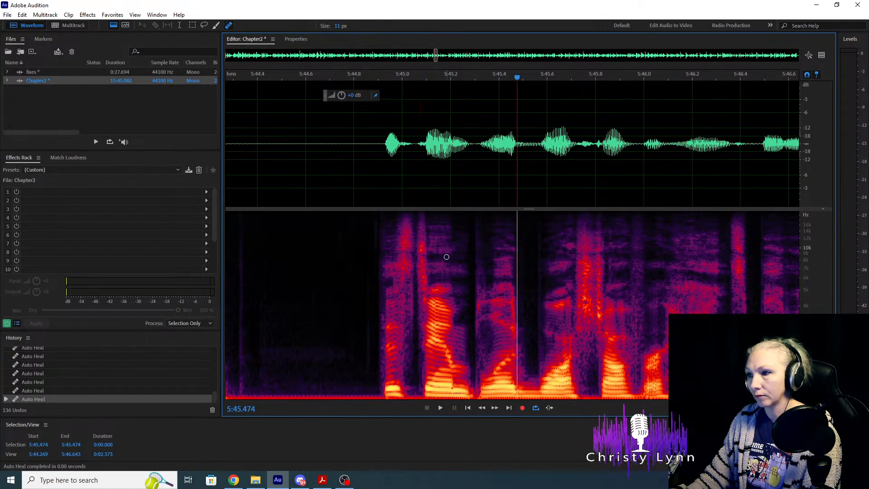
drag(444, 256, 444, 316)
click(350, 160)
key(space)
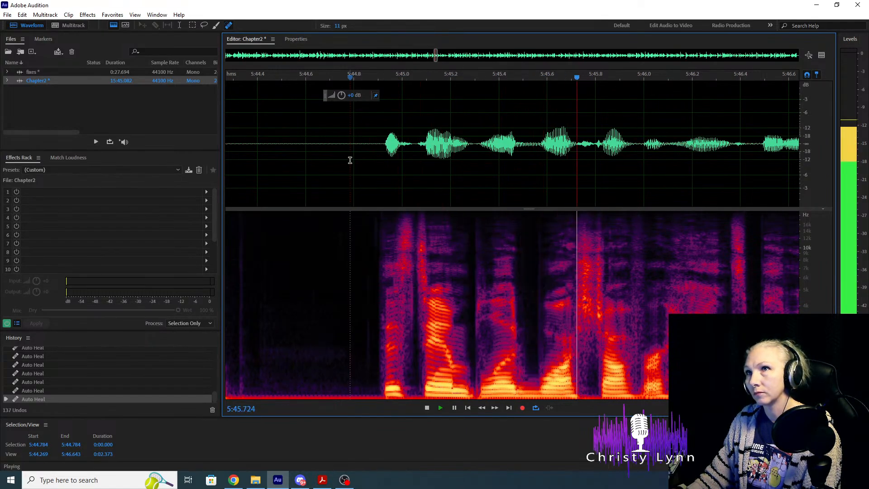
Stop playback, heal the thin click at about 5:46.81 and replay the phrase from about 5:45.38.
key(space)
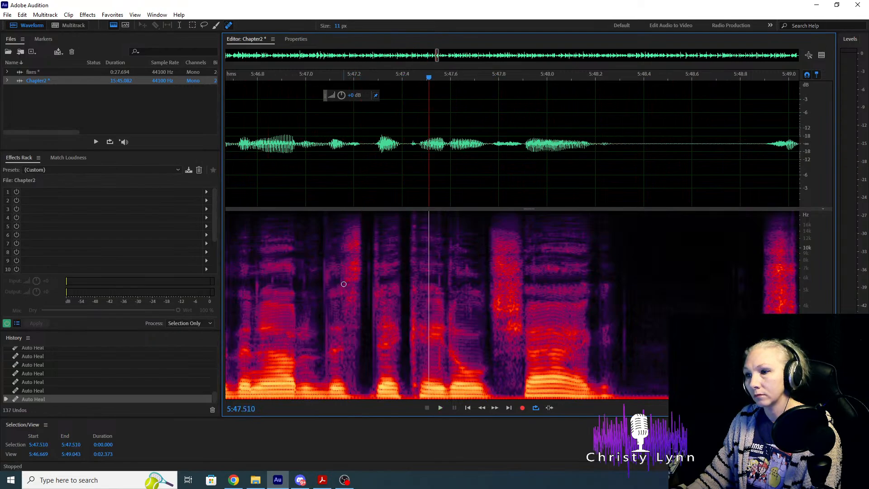
drag(259, 265, 258, 309)
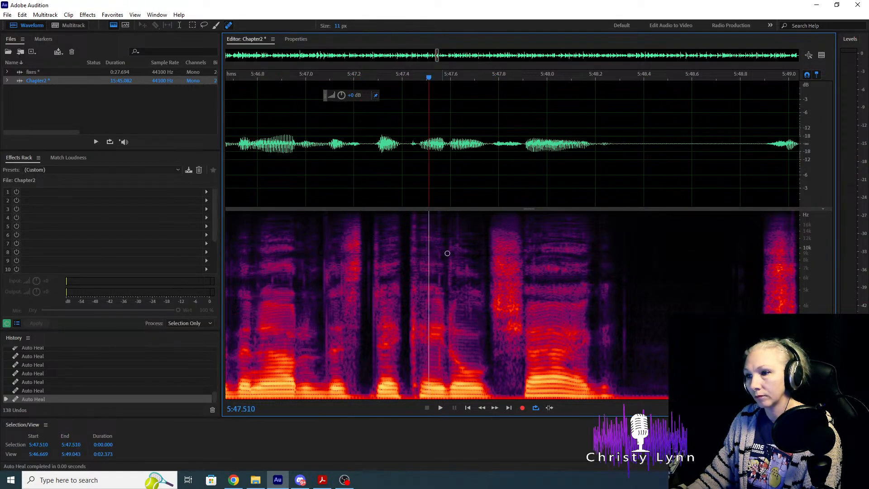
scroll(500, 246, down, 2)
click(271, 177)
key(space)
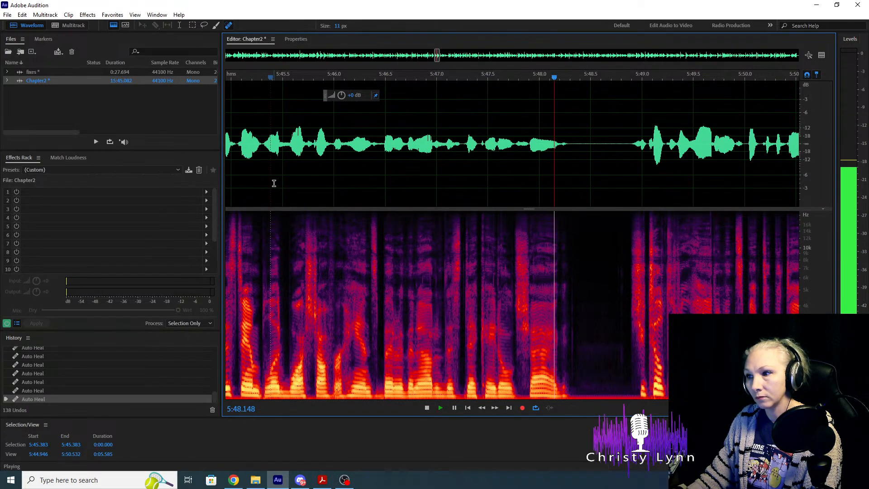
Replay from about 5:47.1 in closer view and heal the low-frequency spot at about 5:47.55.
scroll(332, 192, up, 3)
click(291, 174)
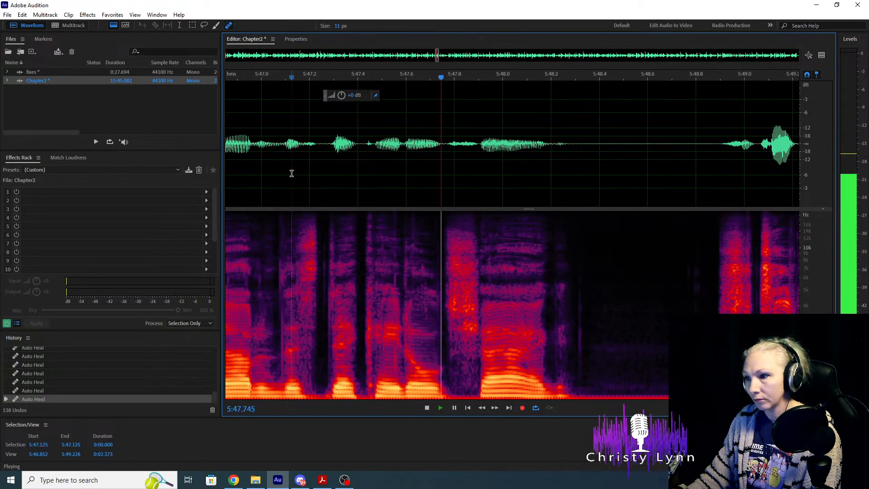
click(285, 204)
key(space)
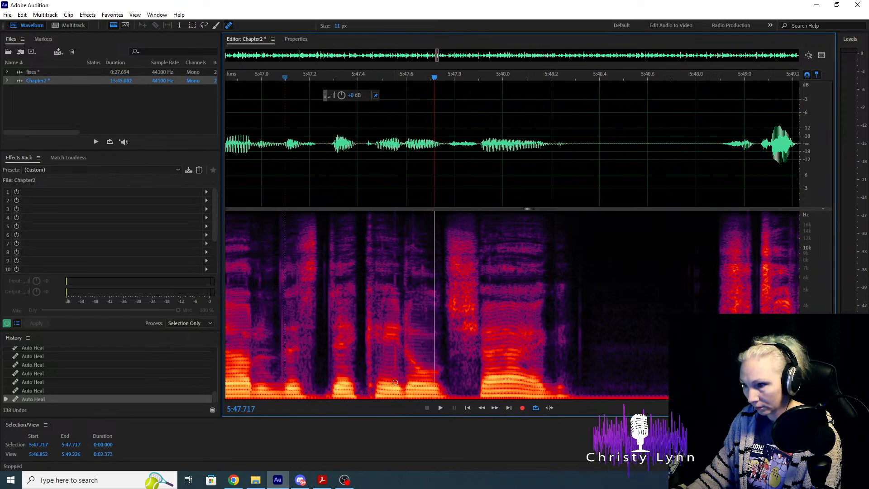
click(395, 370)
Replay from about 5:47.08 and again from about 5:46.92, and heal the tall vertical click at about 5:47.08.
click(278, 176)
key(space)
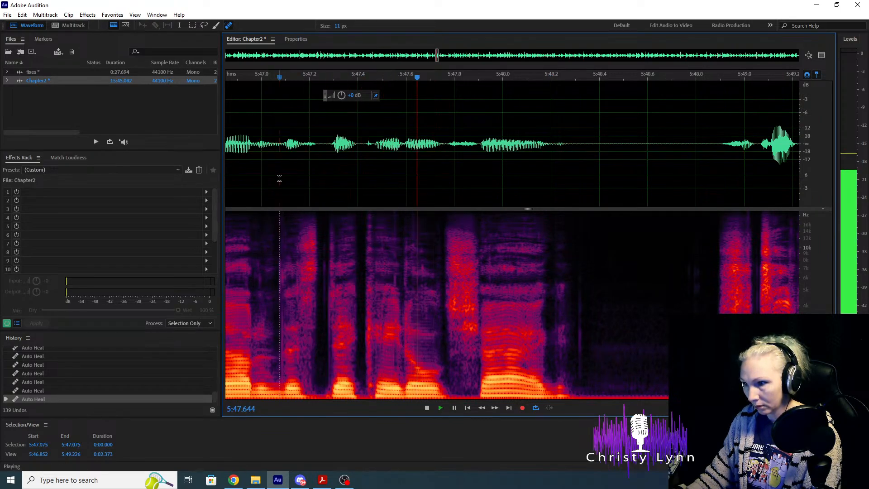
key(space)
click(241, 174)
key(space)
key(space)
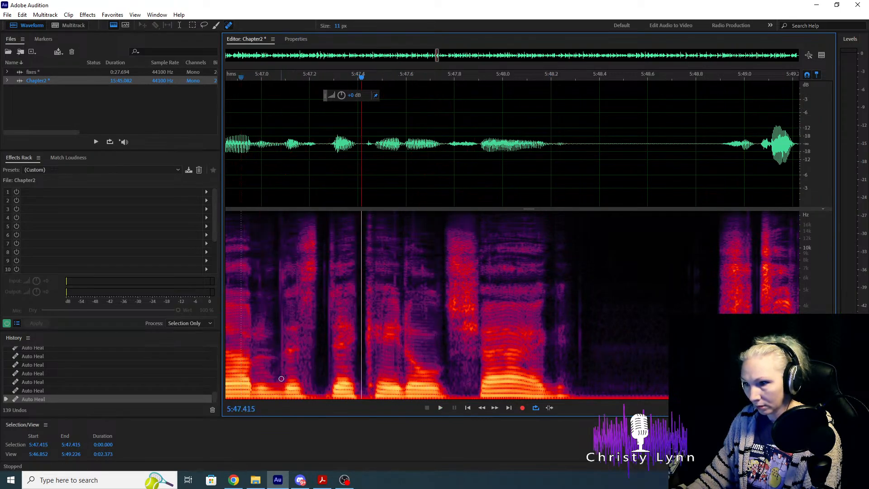
drag(281, 378, 281, 228)
Replay the phrase repeatedly from about 5:46.88 to listen for any remaining click.
key(space)
click(232, 164)
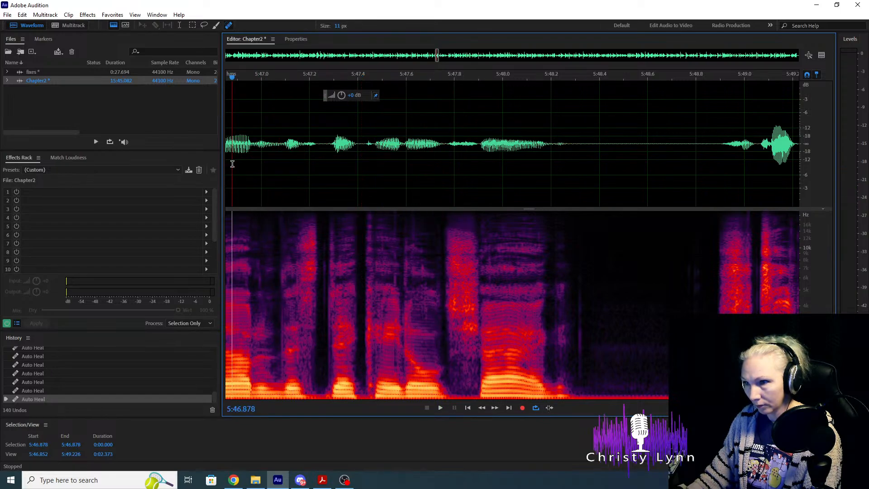
key(space)
key(space)
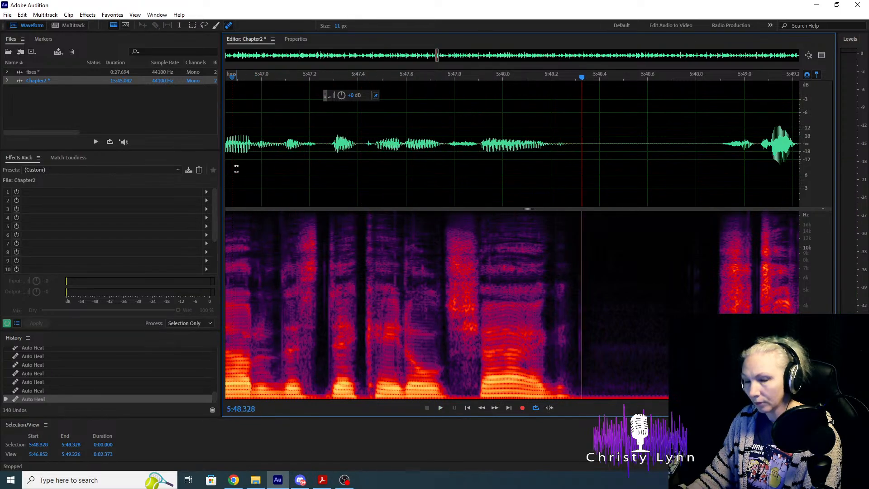
key(space)
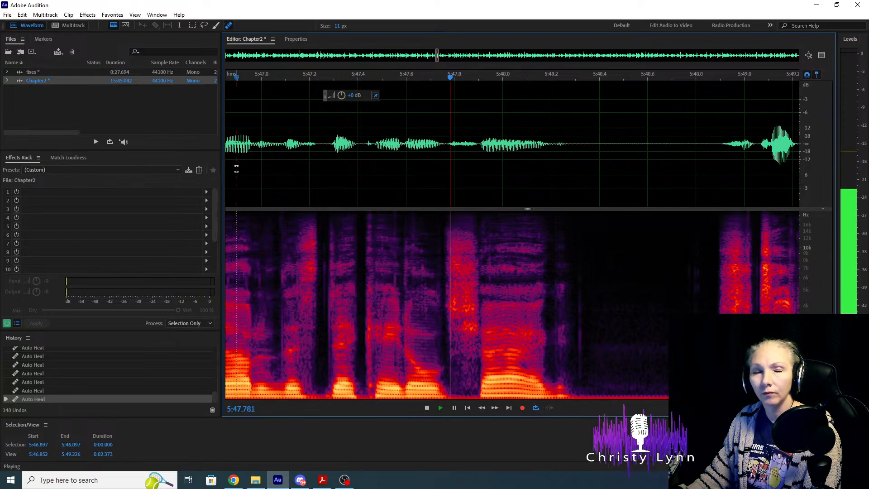
key(space)
key(space)
key(space)
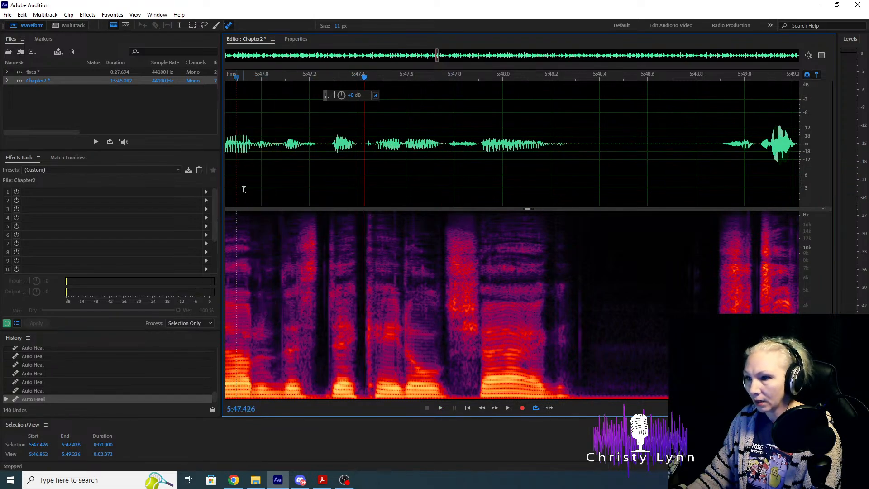
Replay from about 5:46.57 and 5:46.78 and heal a nearly full-height line at about 5:47.14.
scroll(492, 242, down, 2)
key(space)
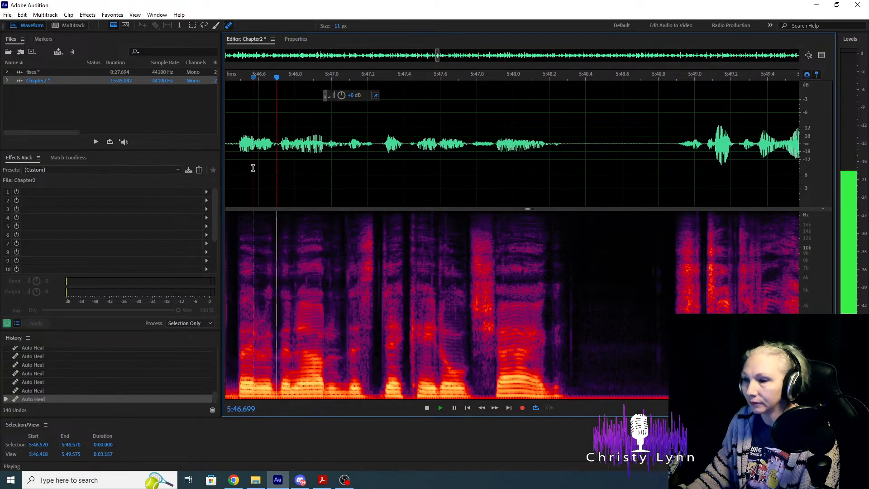
key(space)
scroll(296, 233, up, 3)
click(285, 180)
key(space)
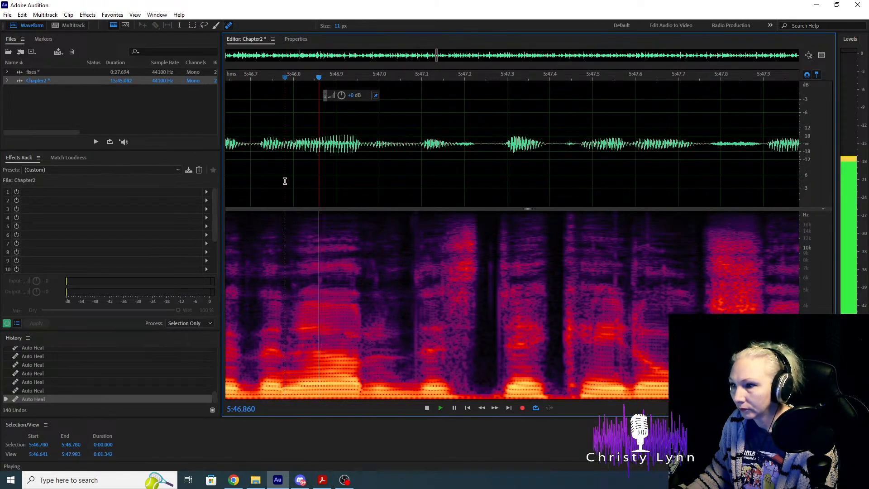
key(space)
drag(440, 212, 439, 385)
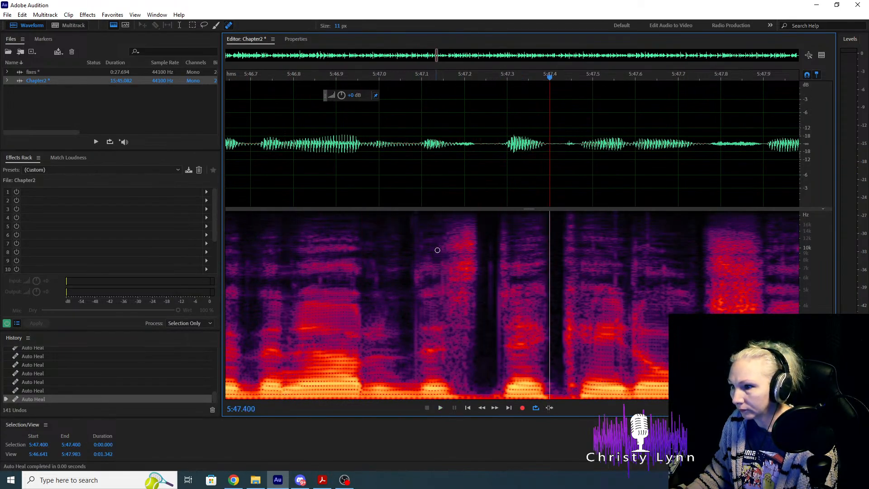
Listen from about 5:46.57 into the next phrase up to about 5:50.37, and replay that phrase from about 5:48.88.
scroll(385, 269, down, 2)
click(273, 181)
key(space)
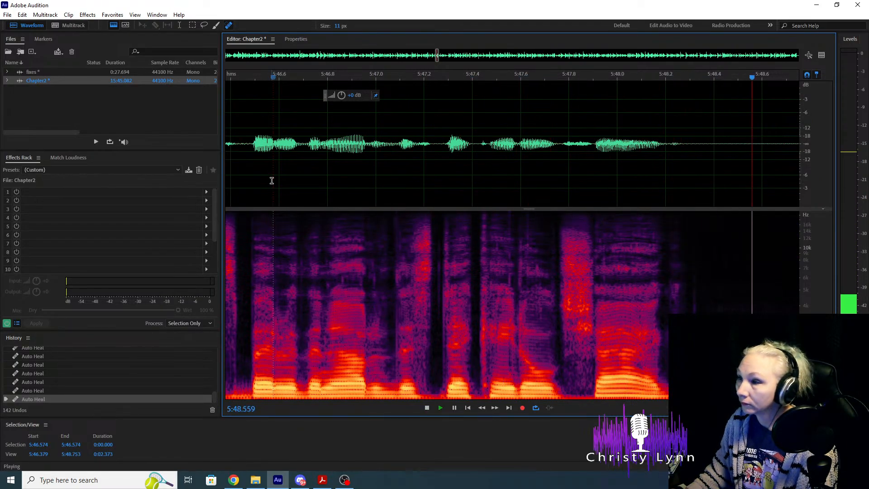
key(space)
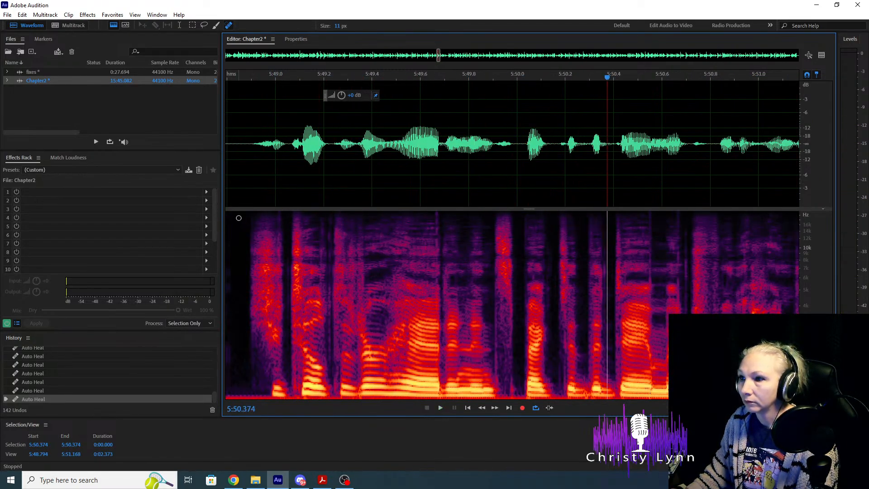
key(space)
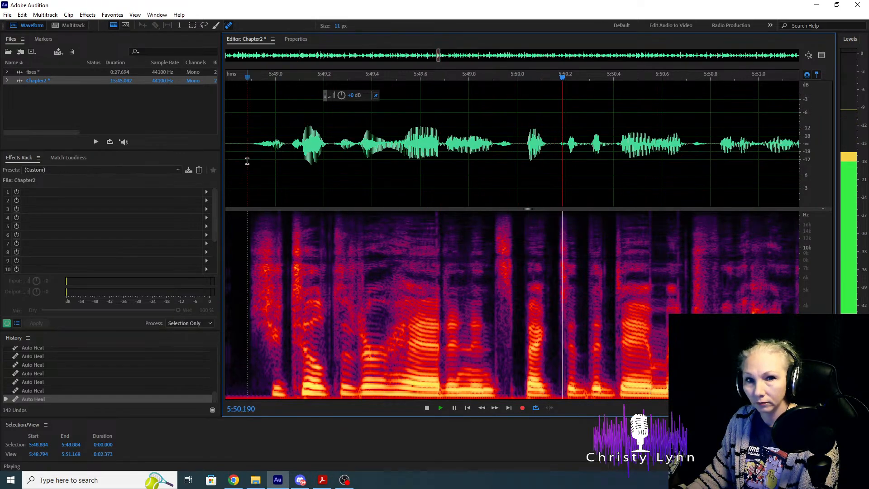
key(space)
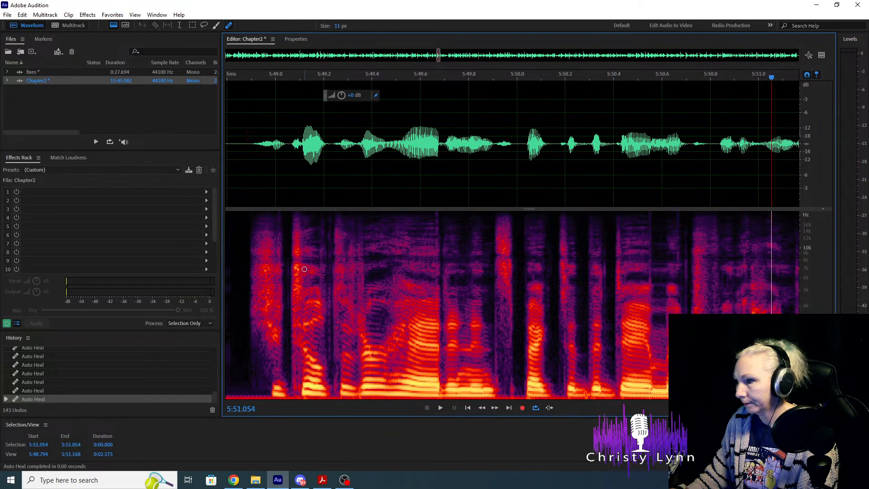
Replay from about 5:49.88 in closer view and heal the upper part of the click at about 5:50.55.
scroll(304, 269, up, 2)
click(321, 163)
key(space)
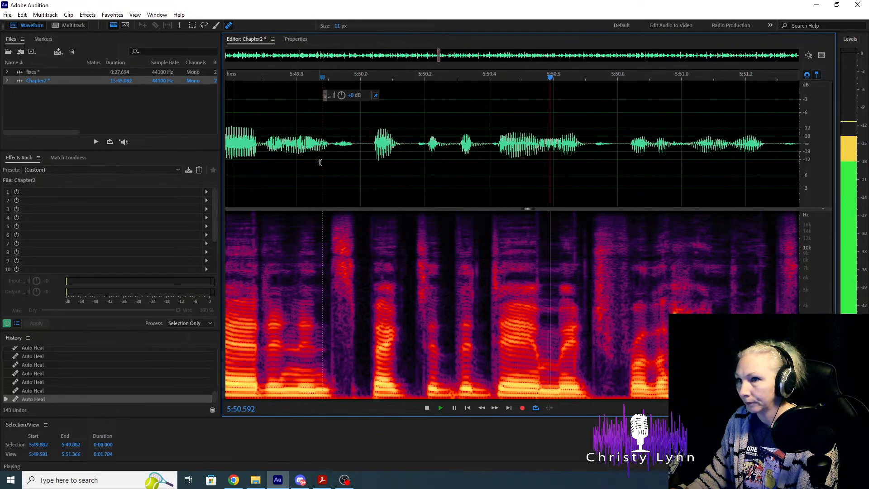
key(space)
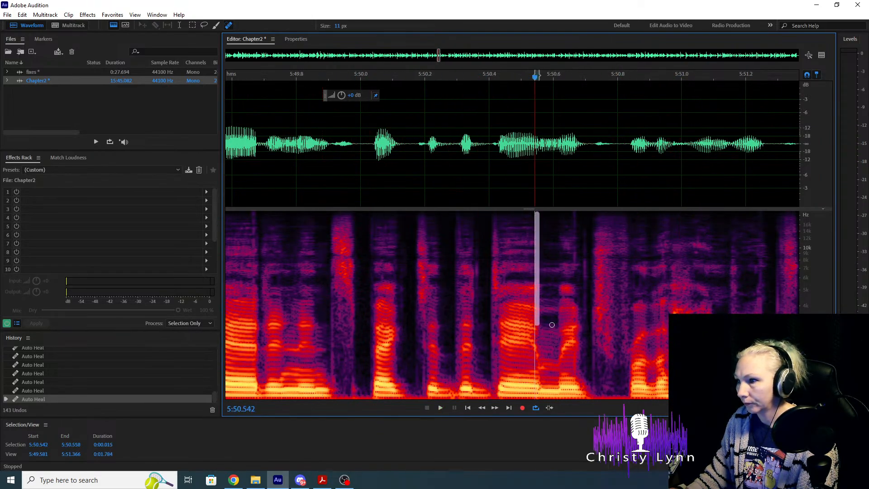
Replay from about 5:49.93 and 5:50.28 and heal the low-frequency remnant at about 5:50.56.
click(336, 170)
key(space)
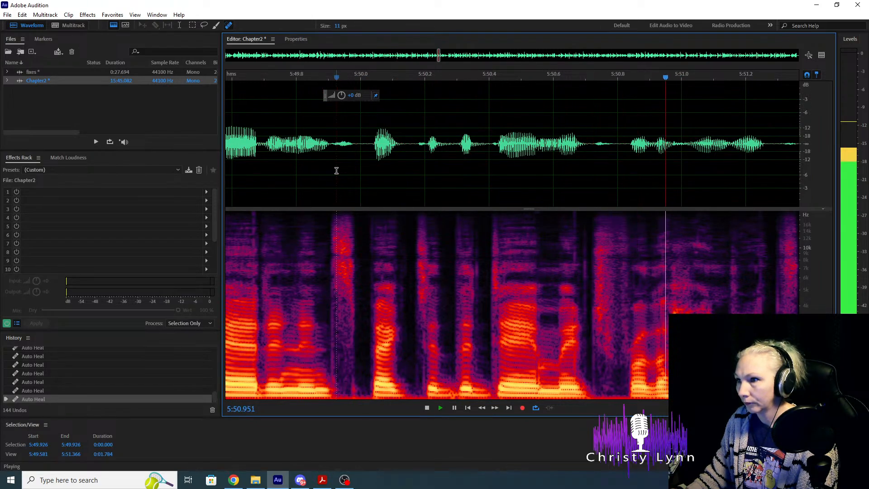
key(space)
key(space)
key(space)
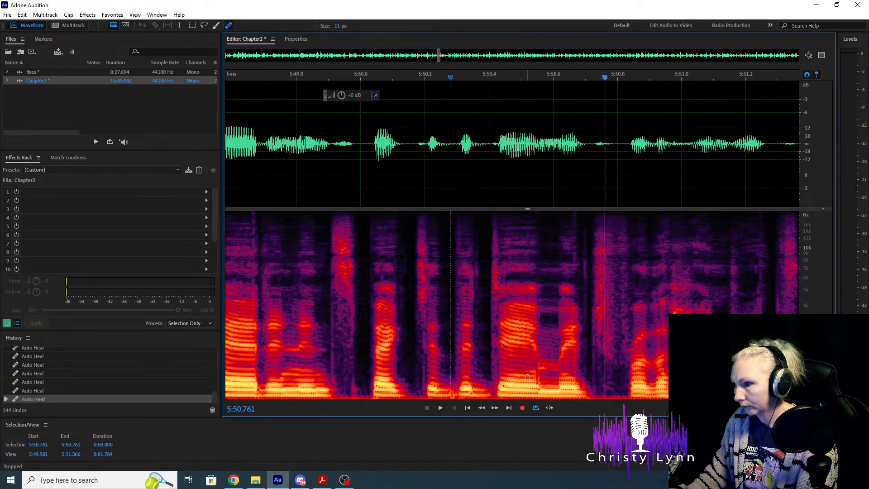
click(539, 384)
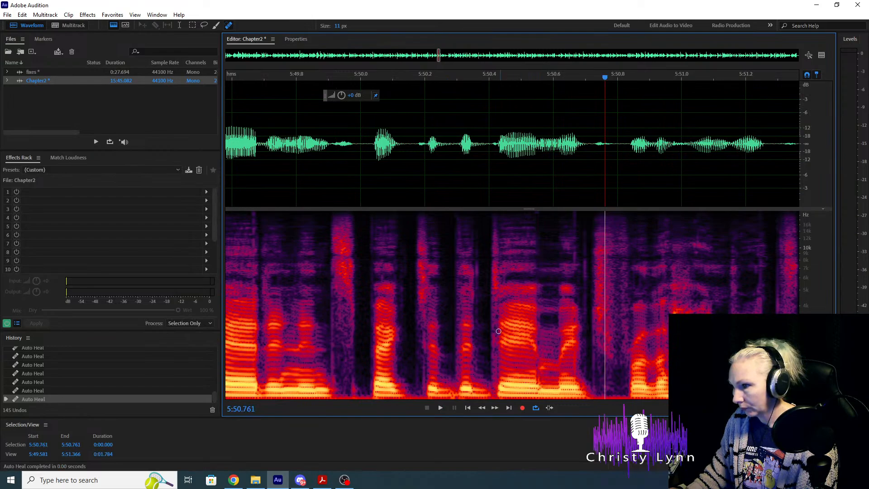
Replay from about 5:49.95 and 5:50.03 and heal the low-frequency spot at about 5:50.67.
click(344, 167)
key(space)
key(space)
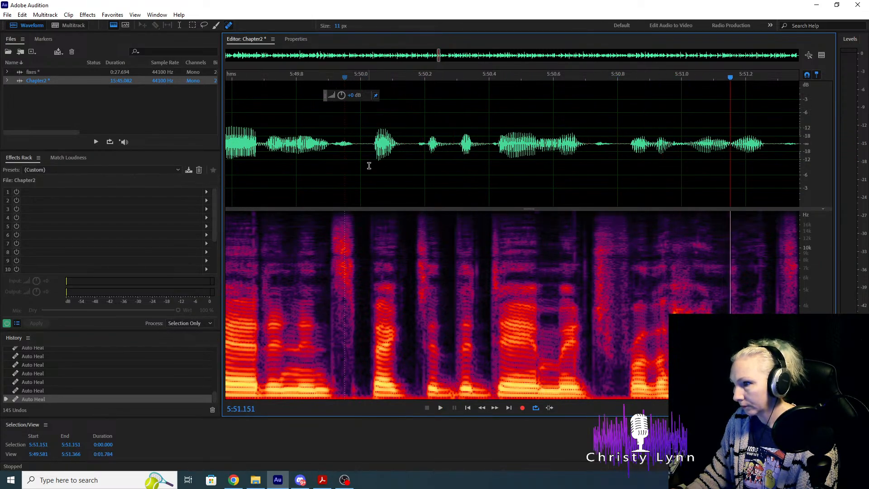
click(368, 166)
key(space)
key(space)
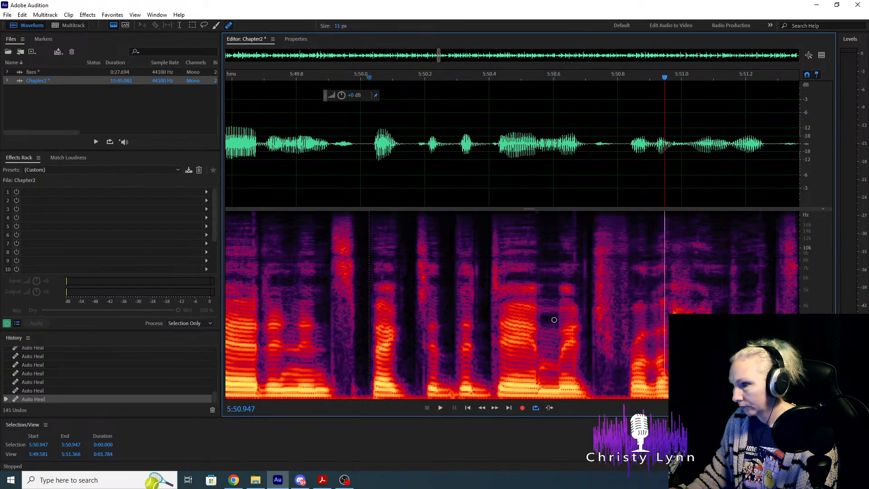
click(575, 379)
Listen on from about 5:50.00 to about 5:55.59 and heal the short vertical click at about 5:55.03.
click(360, 178)
key(space)
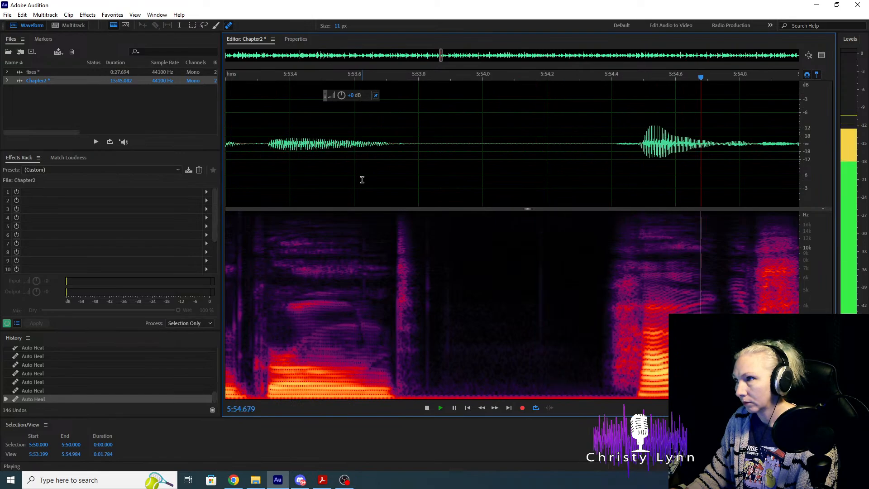
key(space)
scroll(588, 261, up, 3)
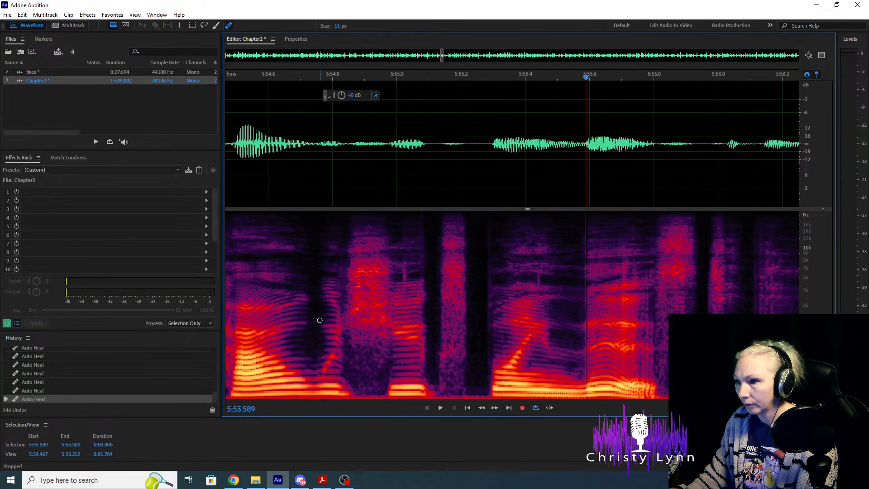
drag(432, 281, 432, 262)
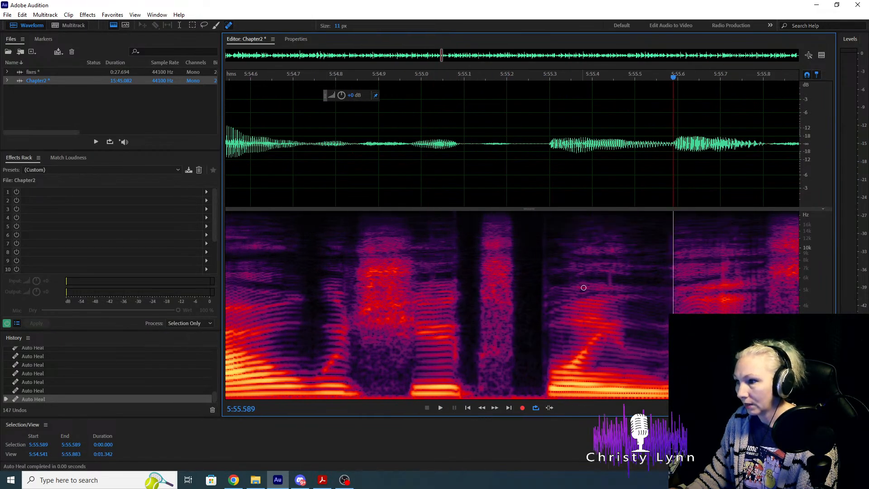
Replay from about 5:54.53 and 5:54.62 and heal the small noise at about 5:55.16.
scroll(387, 294, down, 2)
click(293, 147)
key(space)
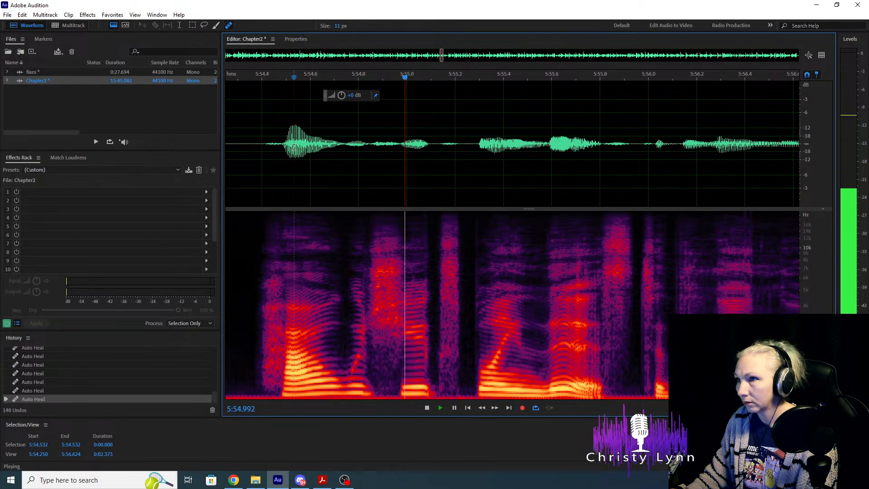
key(space)
key(space)
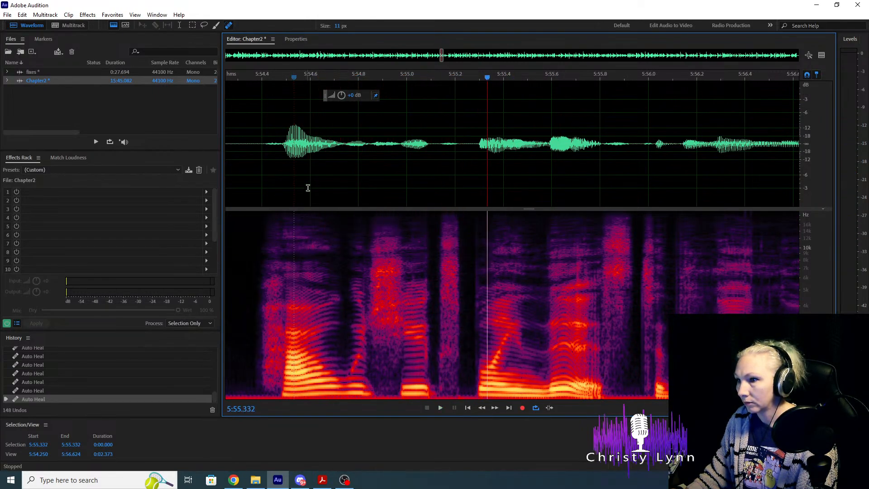
key(space)
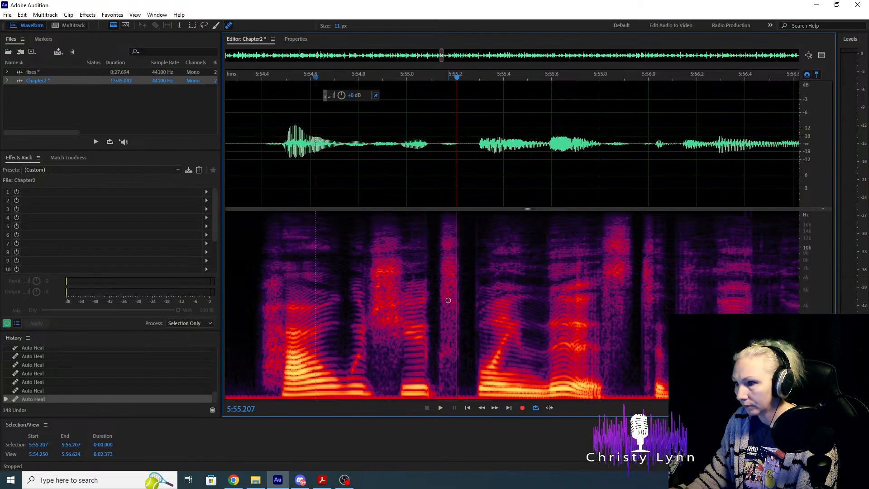
drag(448, 300, 443, 280)
Listen from about 5:54.51 to 5:58.61, delete the silence between about 5:57.53 and 5:57.85, and replay from about 5:56.05.
key(space)
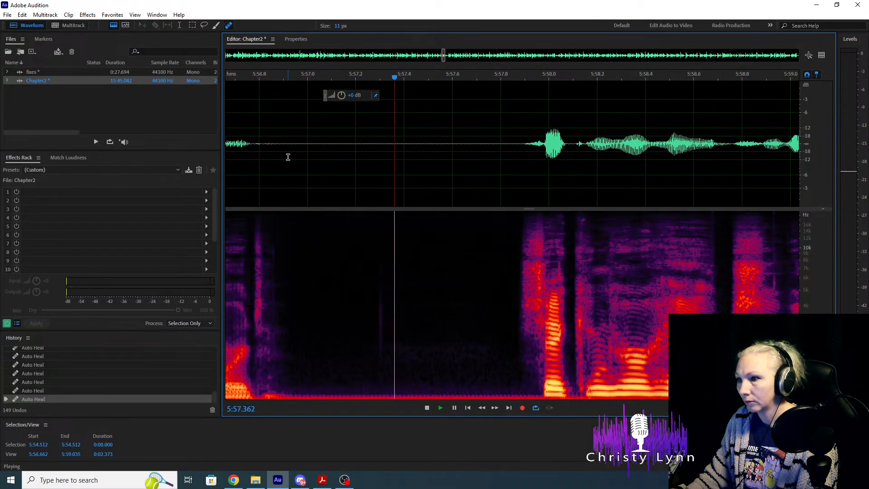
key(space)
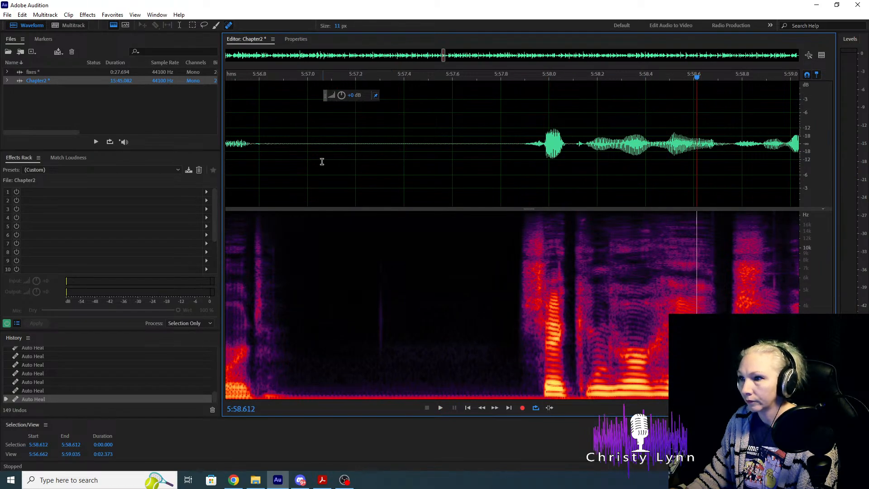
drag(436, 146, 513, 149)
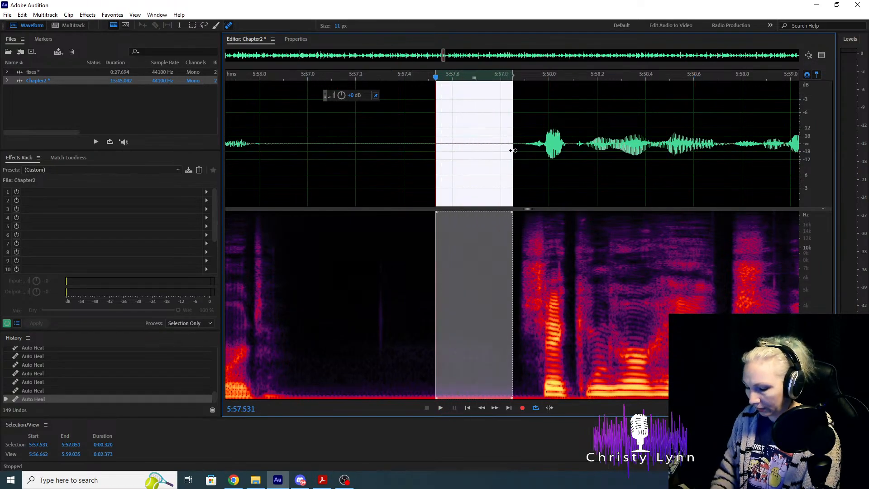
key(Delete)
click(369, 138)
key(space)
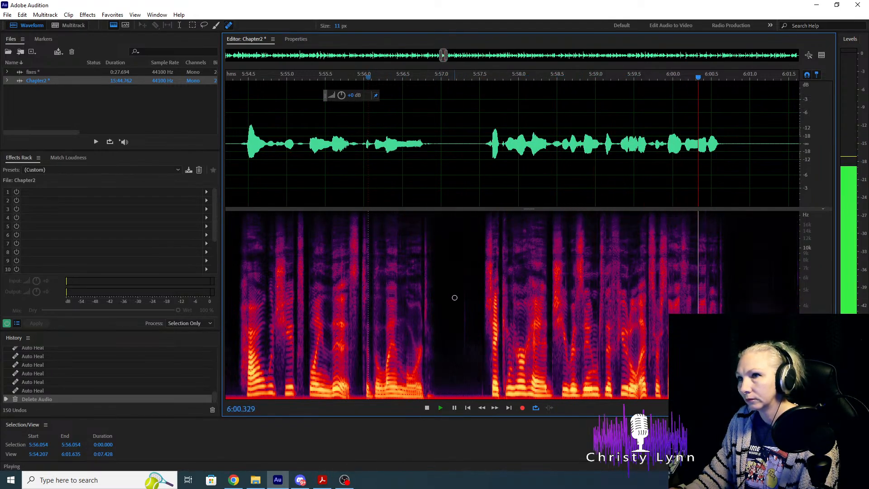
Listen on to about 6:02 and delete about 0.19 s of silence at about 6:01.05.
key(space)
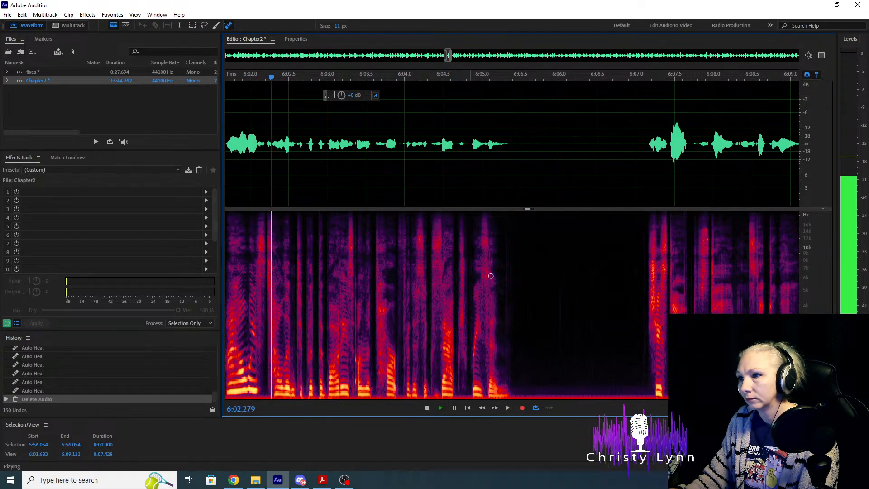
scroll(454, 297, down, 3)
scroll(477, 204, up, 4)
drag(465, 145, 525, 152)
key(Delete)
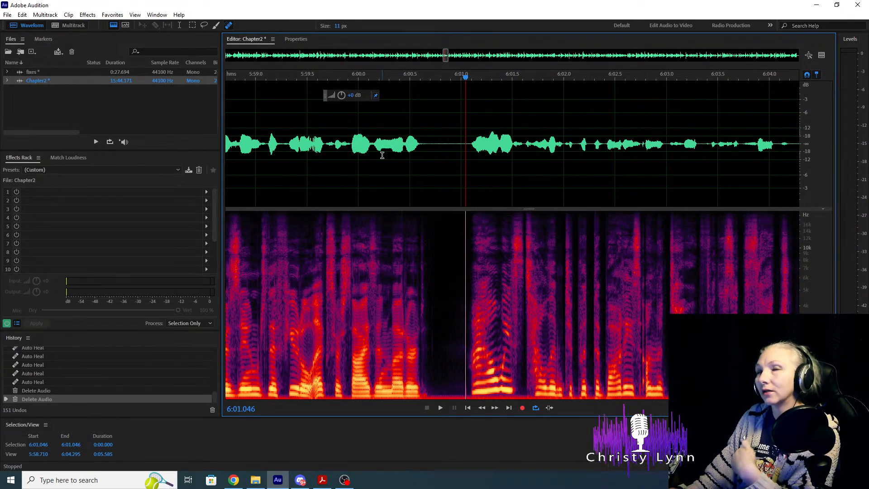
Replay from about 6:00.40 and trim a further sliver of silence at about 6:01.04.
scroll(423, 138, up, 4)
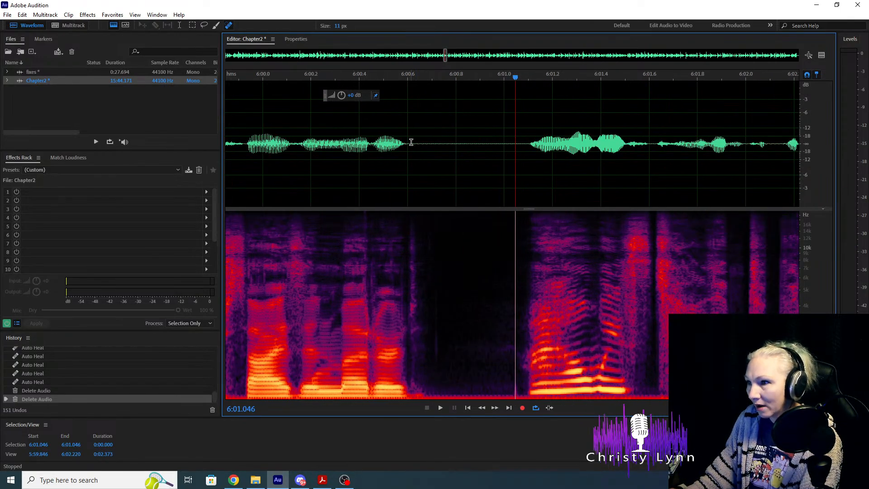
drag(411, 141, 426, 141)
click(433, 141)
click(359, 147)
key(space)
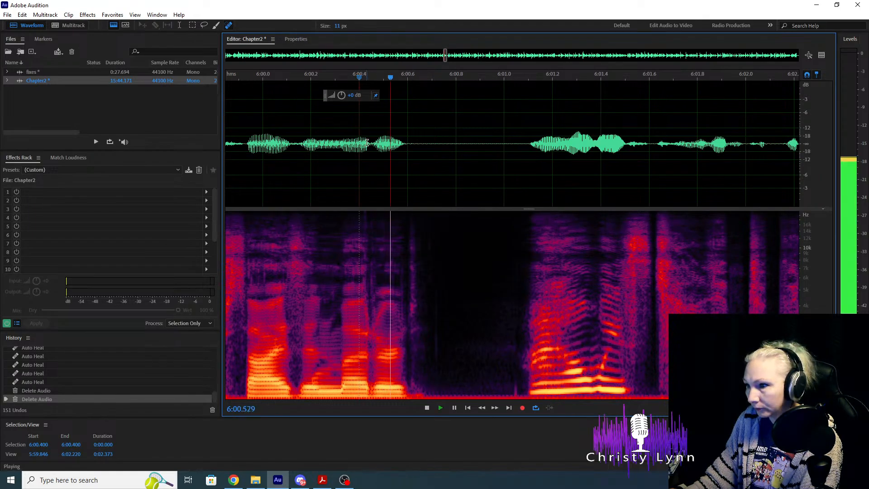
key(space)
drag(424, 144, 524, 146)
key(Delete)
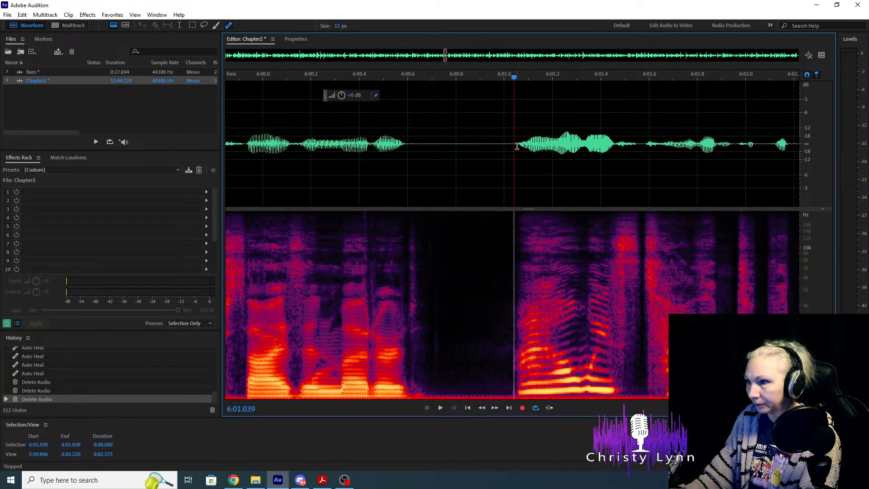
Listen from about 5:59.14 to 6:05.05 and heal the vertical click at about 6:04.47.
scroll(517, 146, down, 3)
click(367, 151)
key(space)
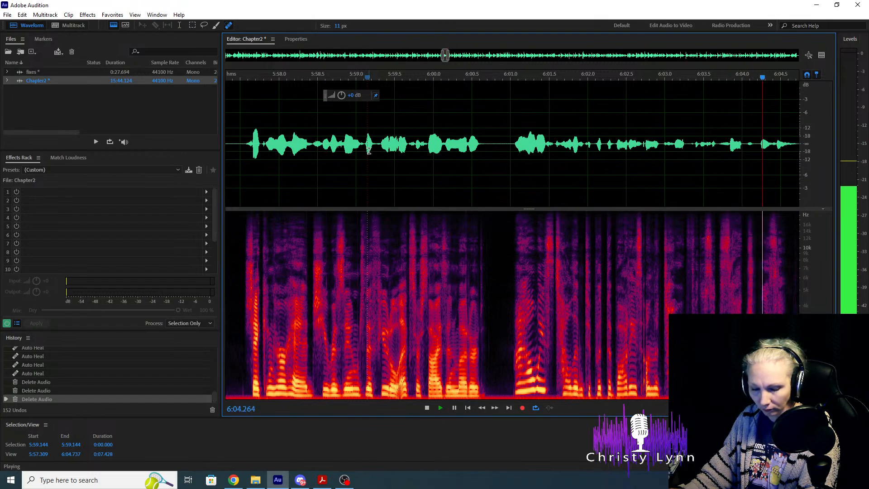
key(space)
scroll(515, 258, up, 4)
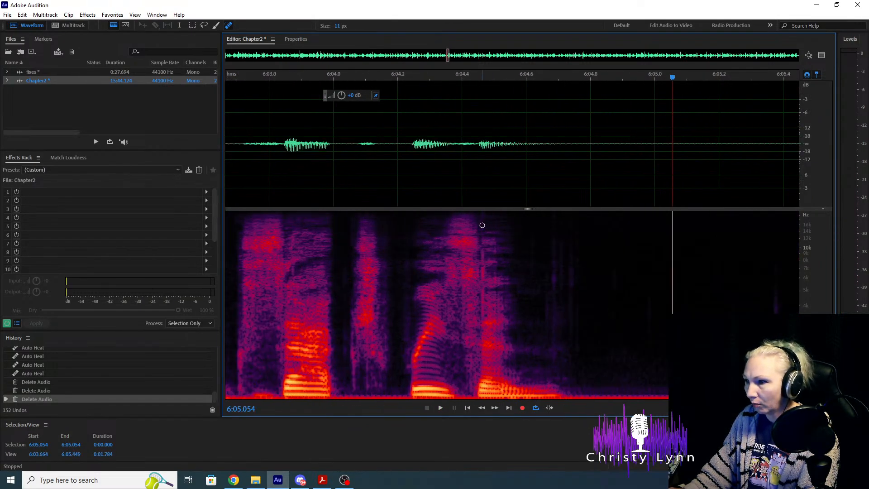
drag(483, 215, 485, 382)
Replay from about 6:03.80 and 6:06.50, and delete the silence between about 6:05.13 and 6:06.50.
click(268, 167)
key(space)
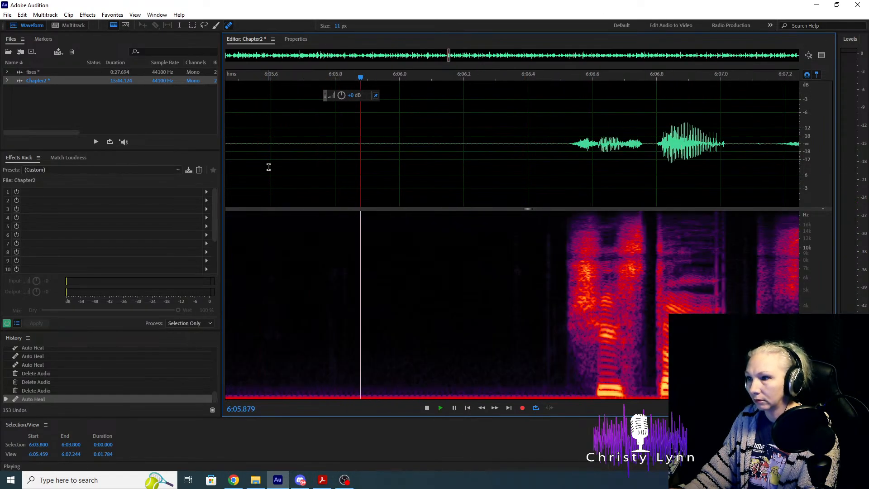
key(space)
scroll(532, 198, down, 2)
click(536, 141)
key(space)
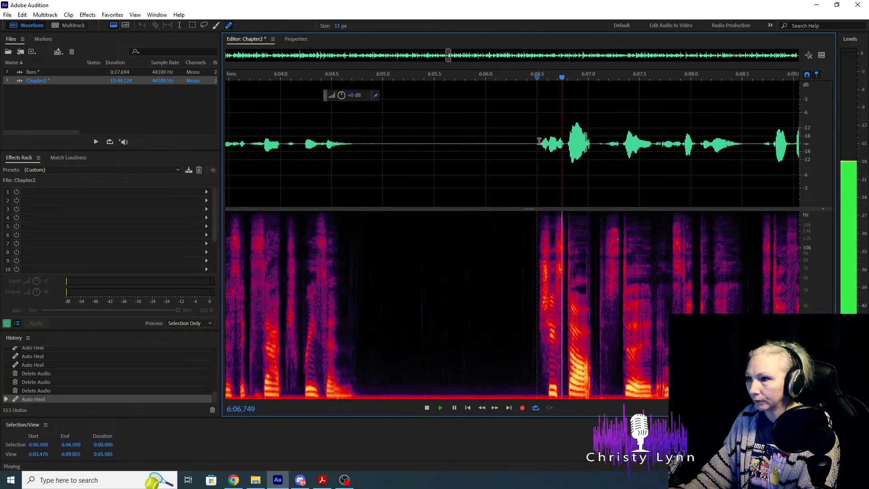
key(space)
drag(537, 142, 396, 153)
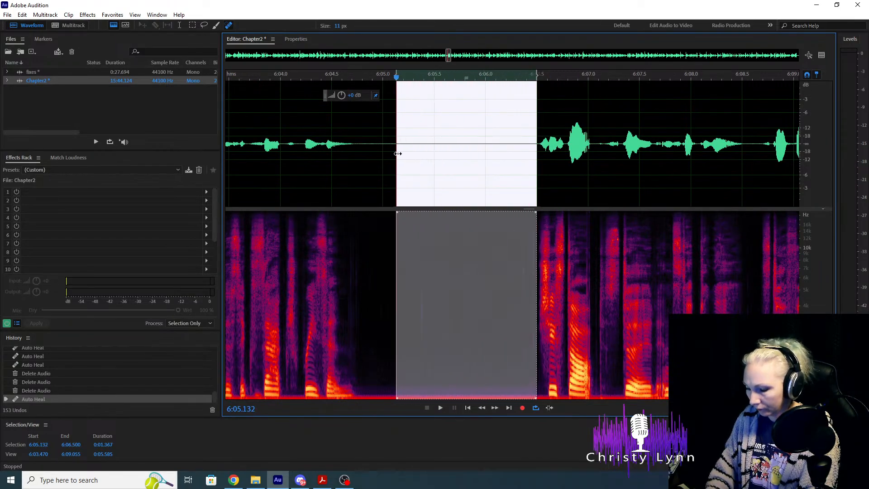
key(Delete)
Check the length of the pause between about 6:04.75 and 6:05.13 and listen from about 6:02.87 to 6:07.39.
scroll(324, 190, up, 3)
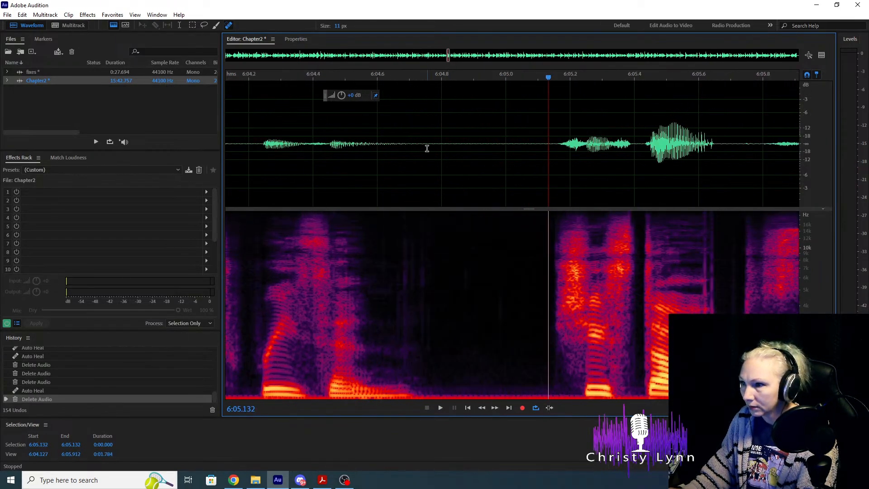
drag(426, 149, 548, 161)
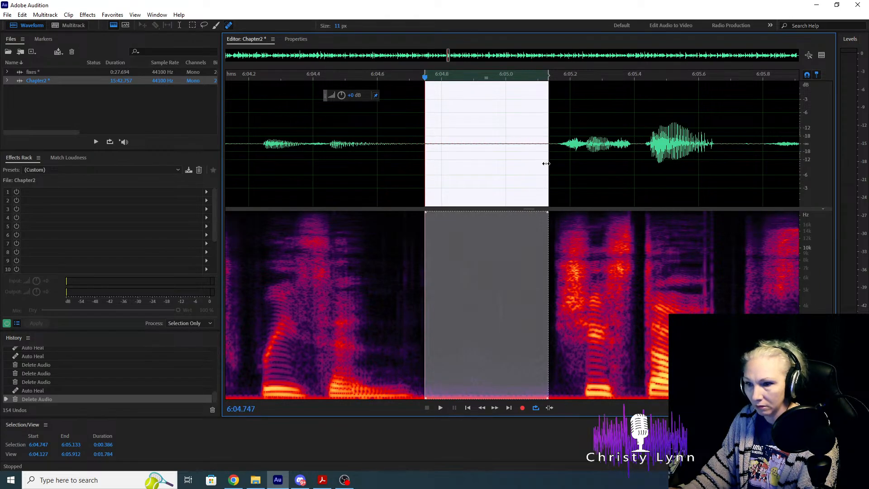
scroll(546, 163, down, 3)
click(311, 143)
key(space)
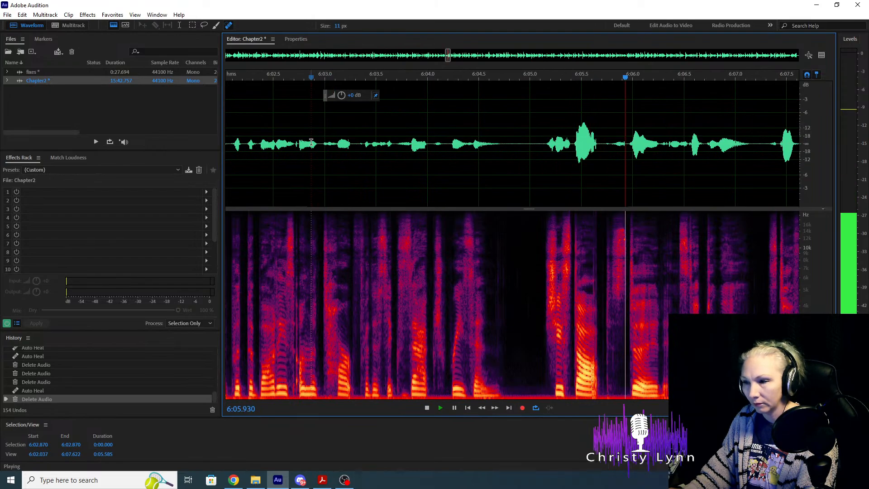
key(space)
Listen from about 6:05.06 to 6:13.27 and heal the small noises at about 6:12.80 and 6:12.73.
scroll(345, 212, down, 2)
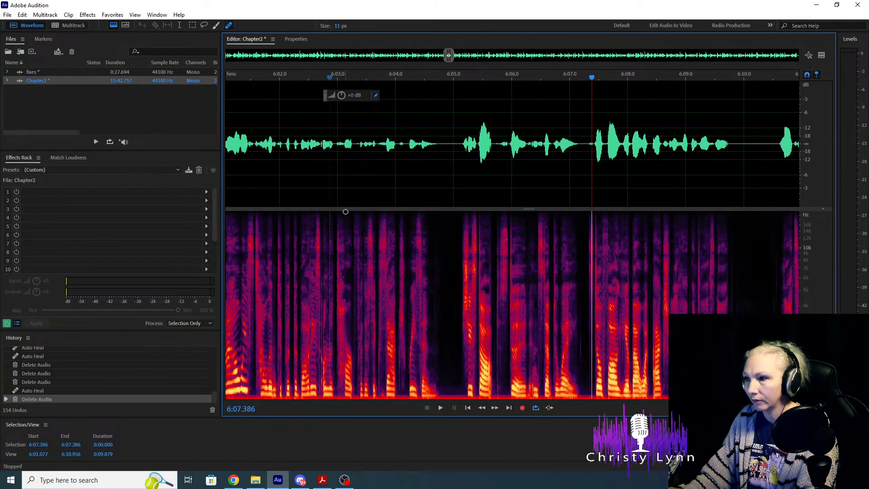
scroll(548, 242, up, 4)
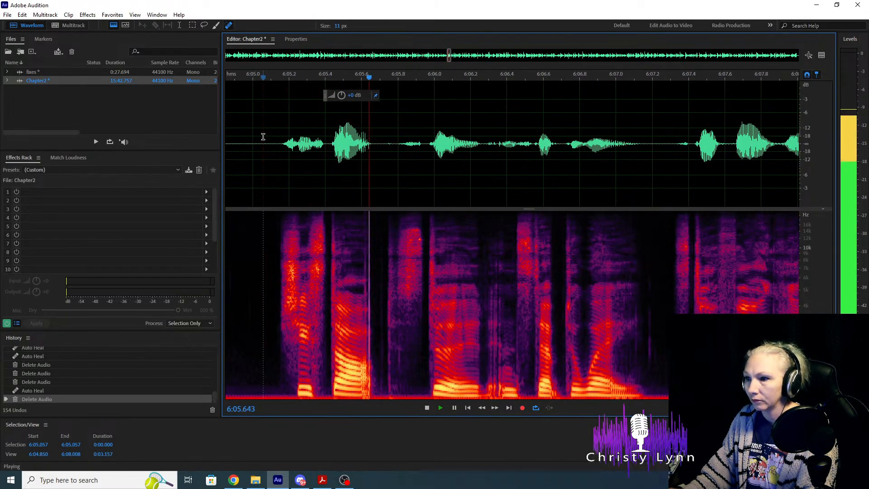
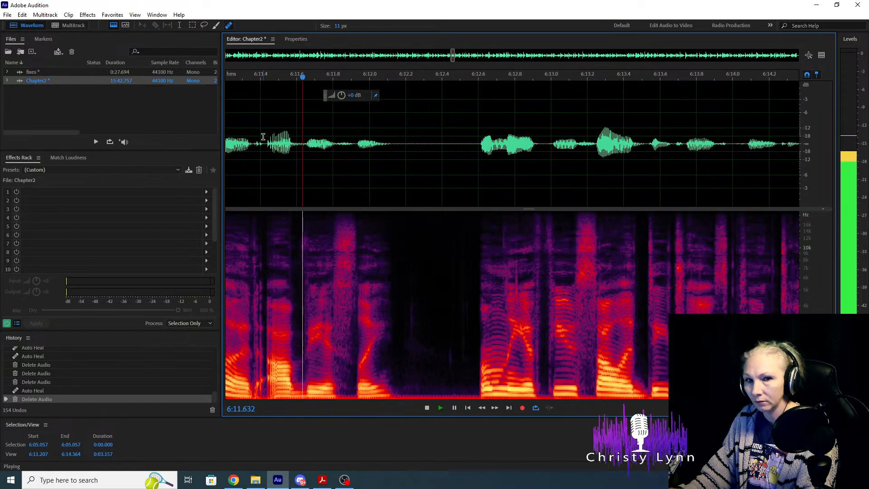
key(space)
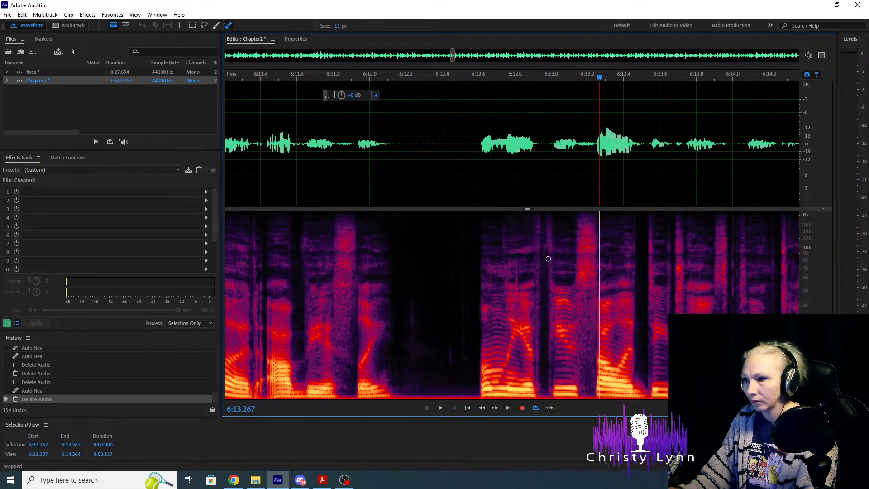
drag(516, 323, 516, 324)
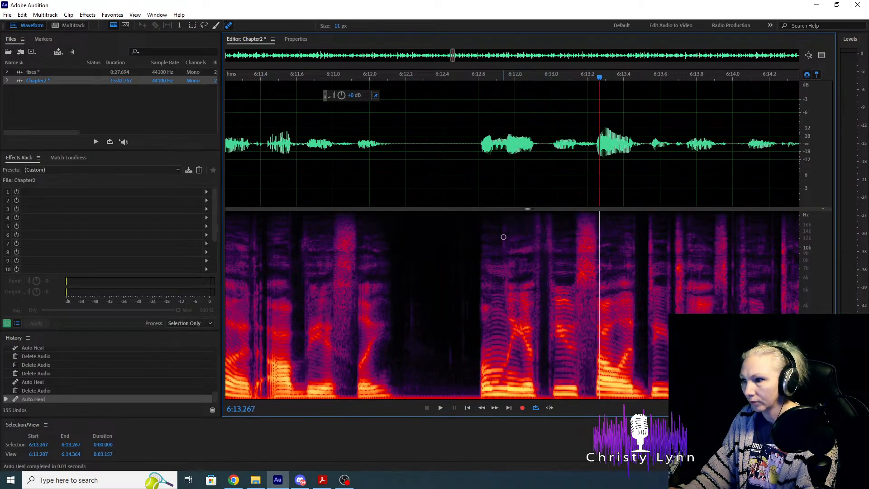
drag(503, 230, 503, 311)
Replay from about 6:12.29 and listen on to about 6:17.52 for further clicks.
click(422, 131)
key(space)
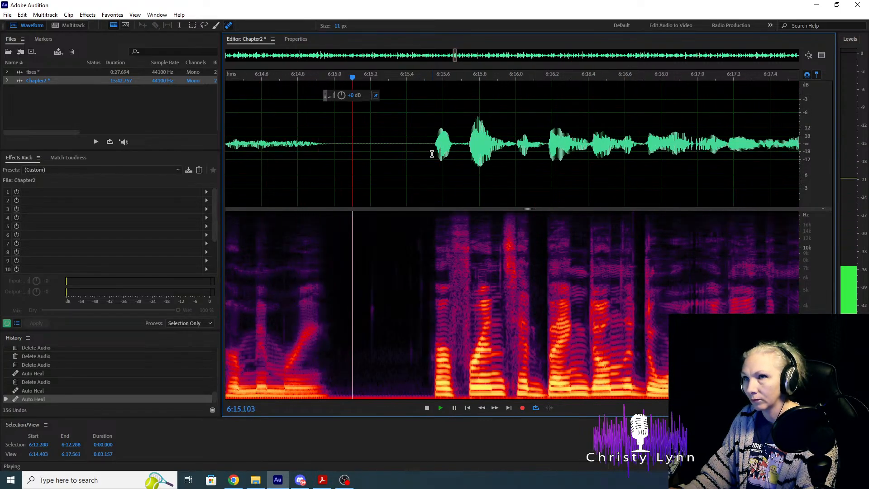
key(space)
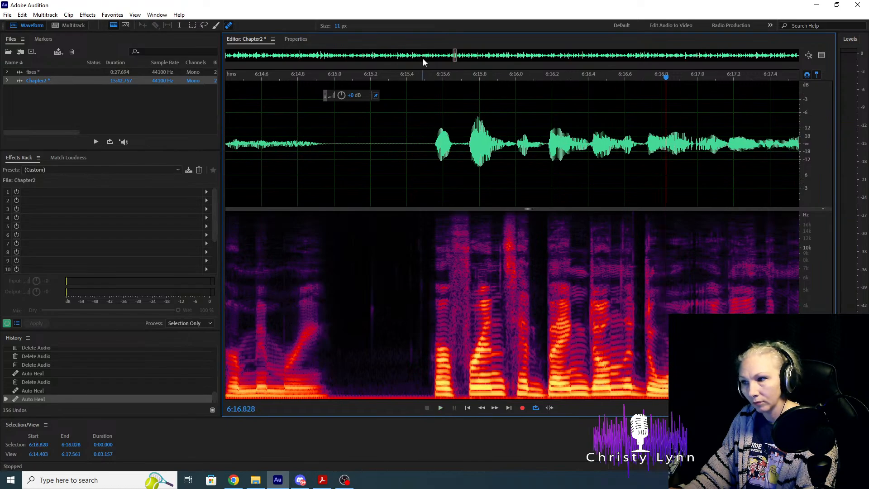
scroll(425, 60, down, 3)
key(space)
key(space)
scroll(497, 204, down, 3)
scroll(510, 204, down, 1)
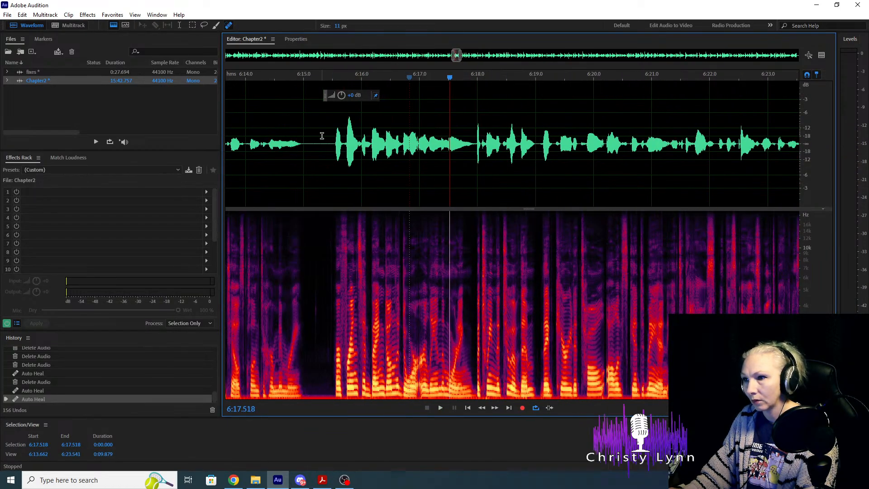
Replay from about 6:15.33 and heal the small high-frequency spot at about 6:15.91.
scroll(332, 239, up, 4)
key(space)
key(space)
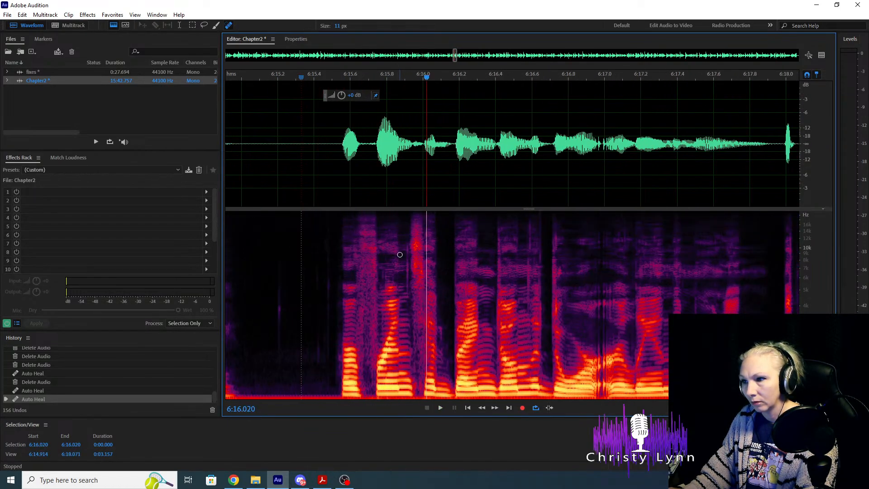
click(407, 243)
Replay from about 6:15.37 and 6:16.33, and heal the vertical click at about 6:16.58.
click(308, 172)
key(space)
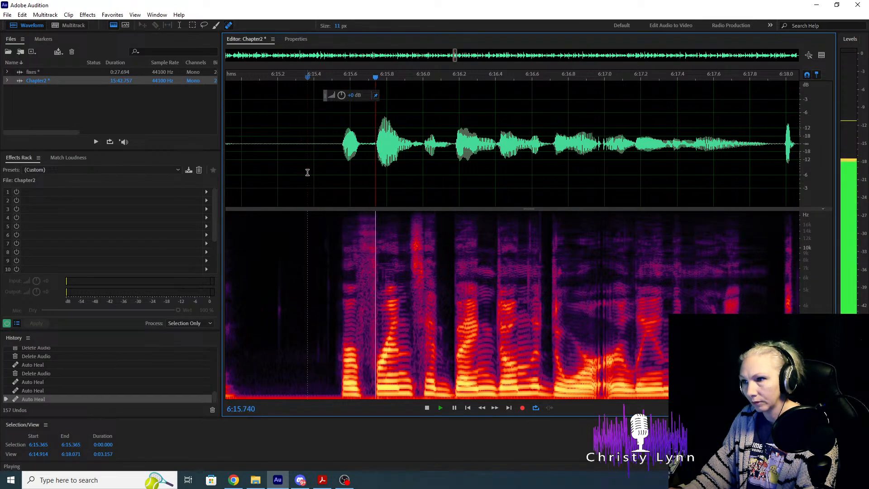
key(space)
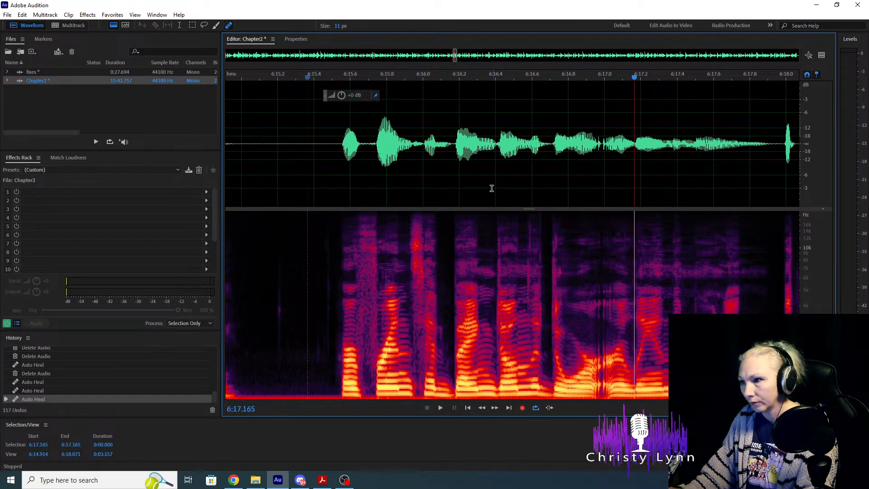
click(483, 178)
key(space)
key(space)
drag(529, 224, 529, 338)
Replay from about 6:16.07 and heal the high-frequency spot at about 6:16.72.
click(436, 188)
key(space)
key(space)
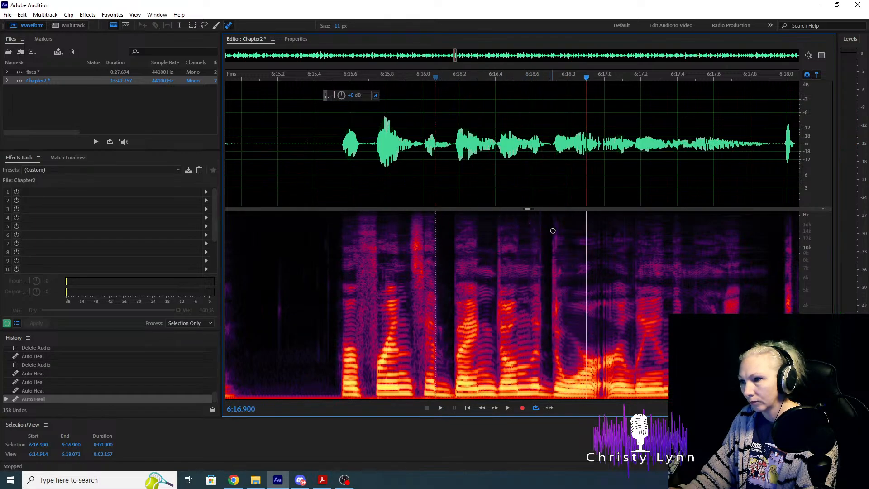
drag(554, 245, 554, 246)
Replay from about 6:16.00 and heal the click at about 6:16.72 again, at its lowest frequencies.
click(422, 177)
key(space)
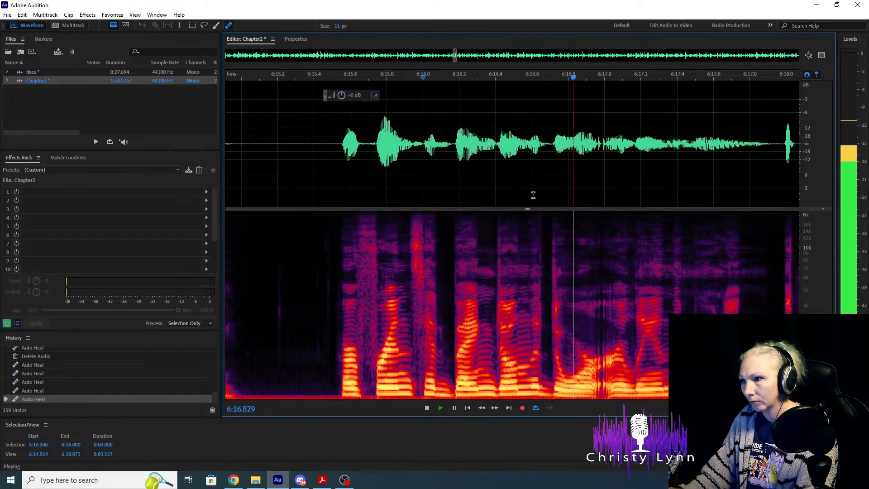
key(space)
drag(553, 406, 552, 406)
Replay from about 6:16.00 to 6:17.38 and heal the lower half of the vertical click at about 6:16.73.
click(423, 180)
key(space)
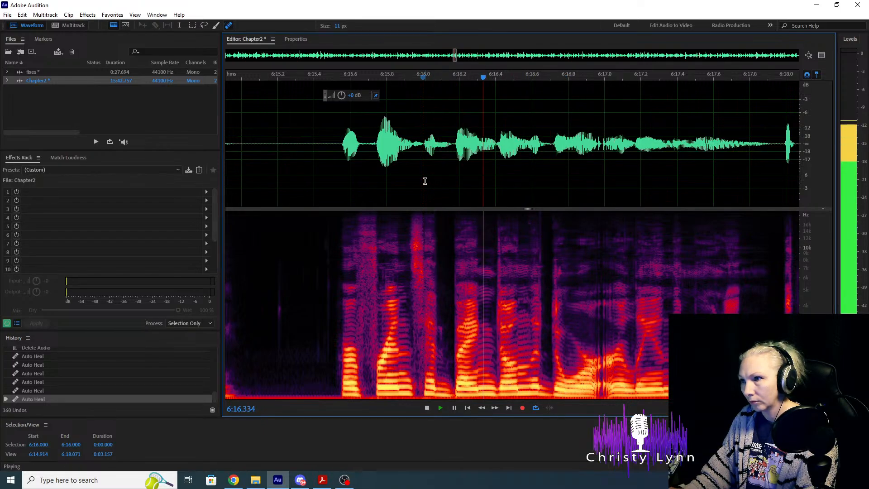
key(space)
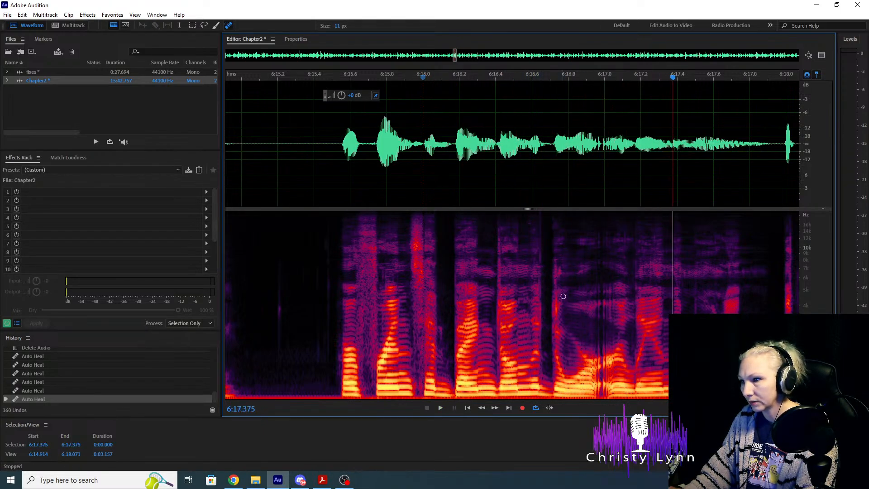
drag(555, 299, 556, 397)
Listen from about 6:15.69 to 6:20.51 and copy the silence between about 6:15.22 and 6:15.42.
key(space)
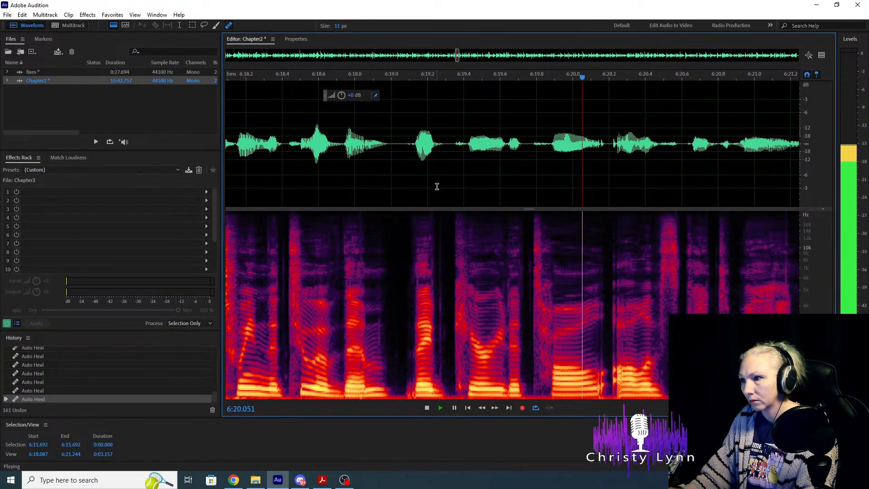
key(space)
scroll(572, 202, down, 5)
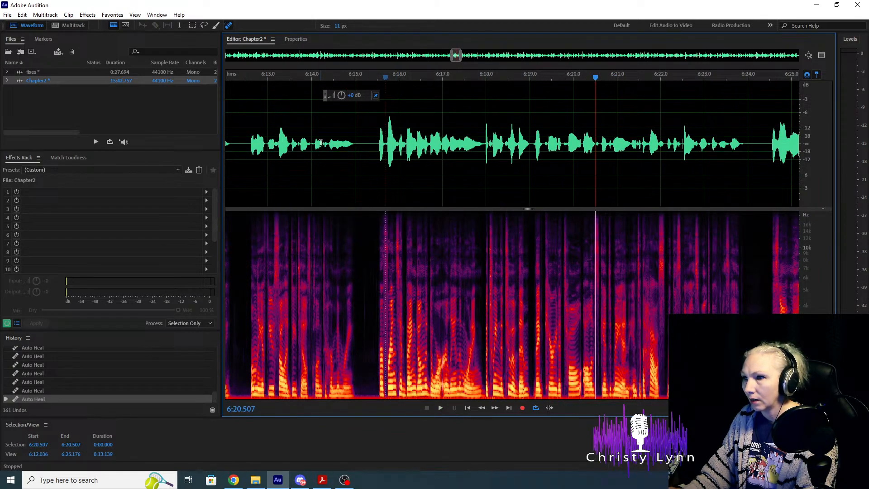
drag(365, 143, 373, 144)
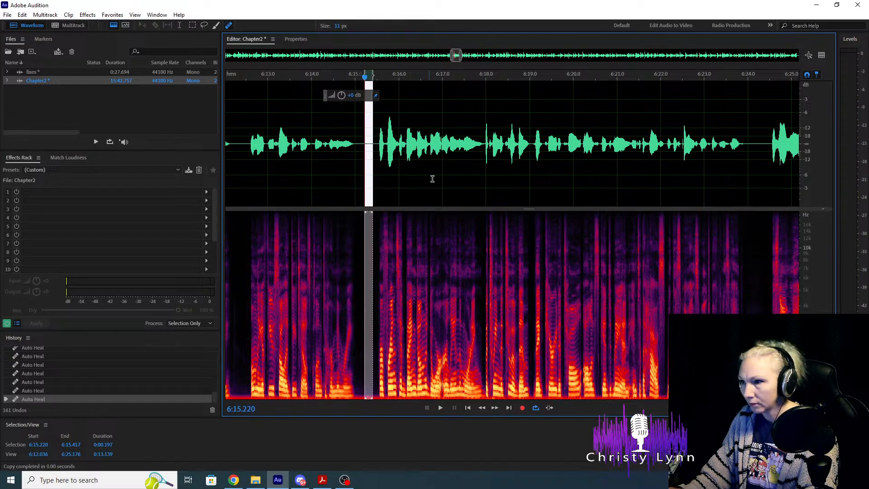
Replay from about 6:15.80 and paste the copied silence twice into the short pause, at about 6:17.96 and 6:18.05.
click(389, 147)
key(space)
scroll(532, 155, up, 4)
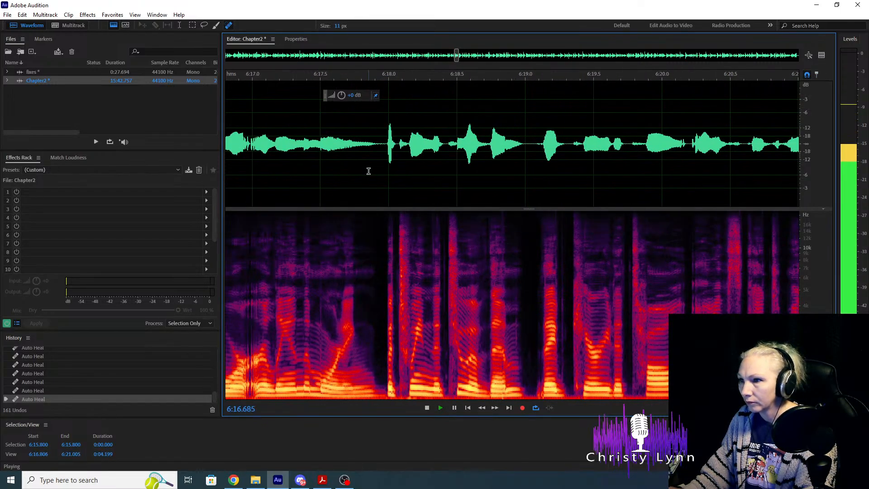
scroll(368, 171, up, 2)
key(space)
click(402, 145)
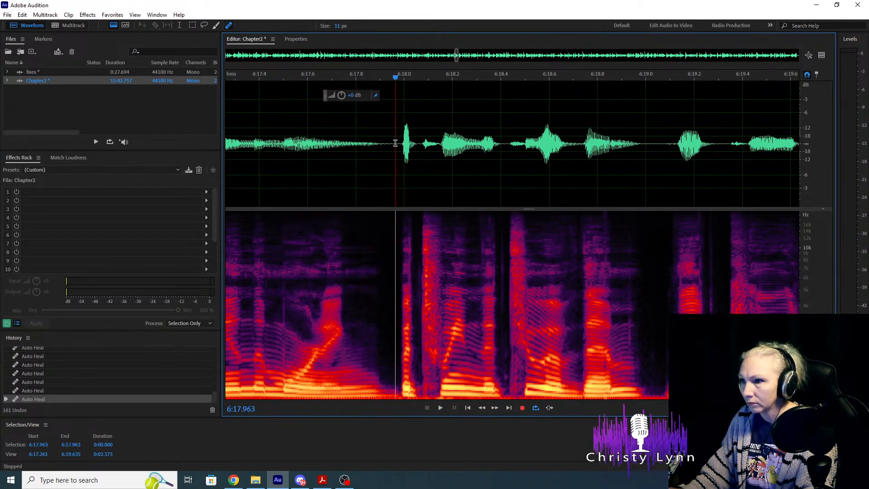
key(ctrl+v)
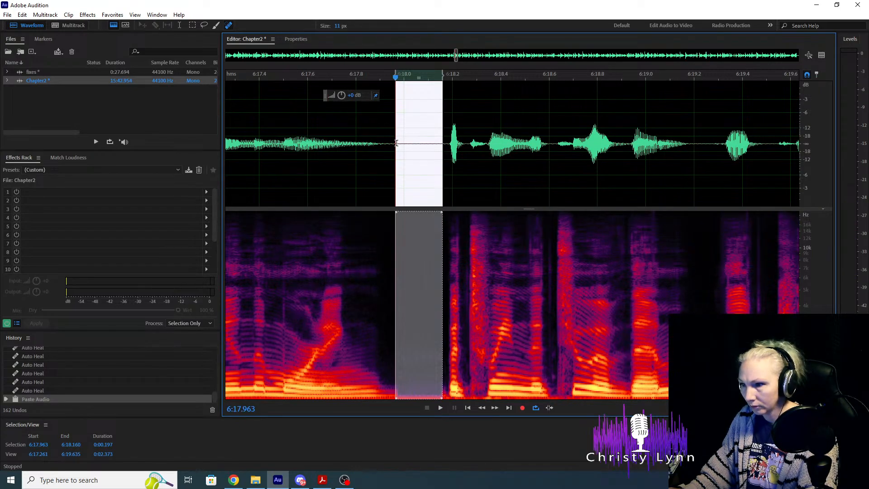
click(414, 145)
key(ctrl+v)
scroll(411, 158, down, 3)
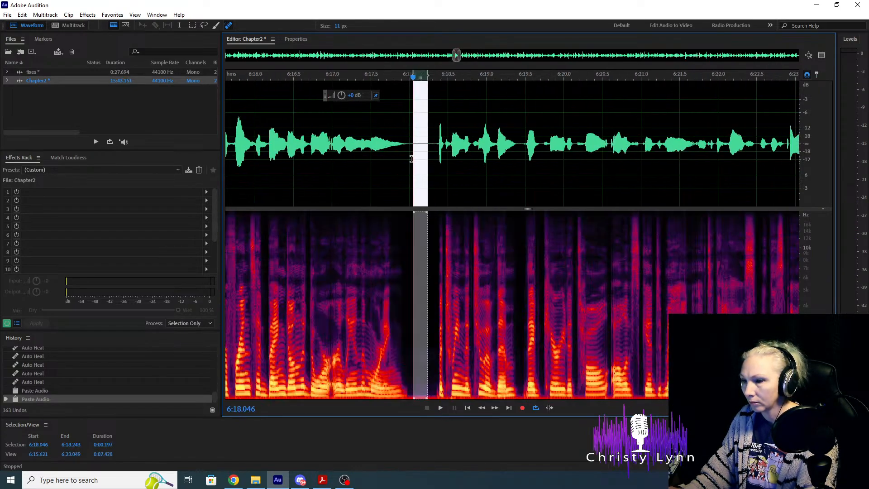
Listen repeatedly to the passage between about 6:15.35 and 6:20.47, on both sides of the lengthened pause.
click(311, 142)
key(space)
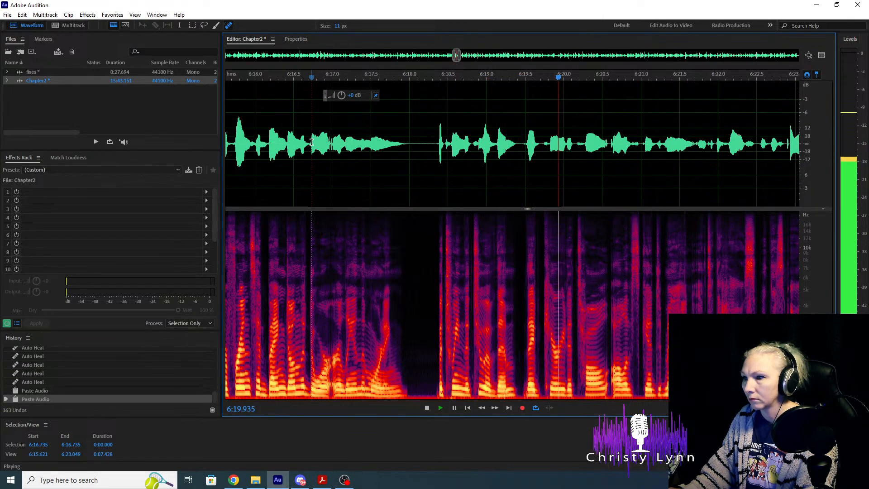
key(space)
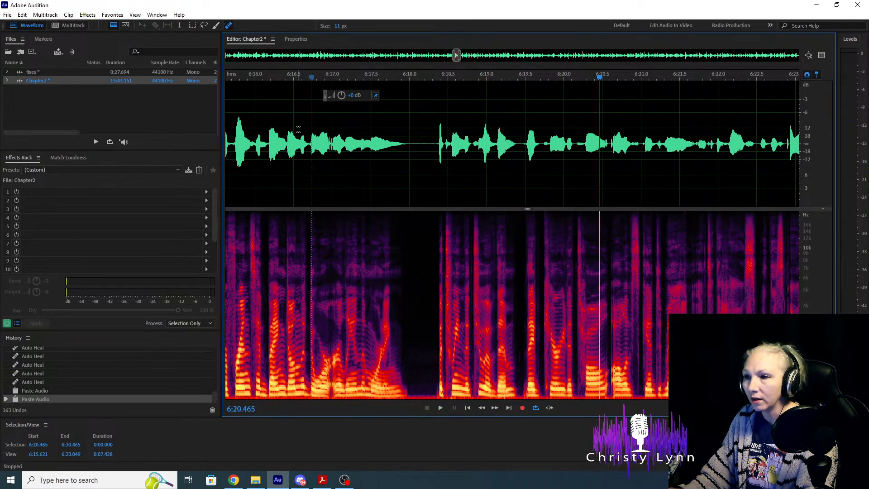
click(294, 143)
key(space)
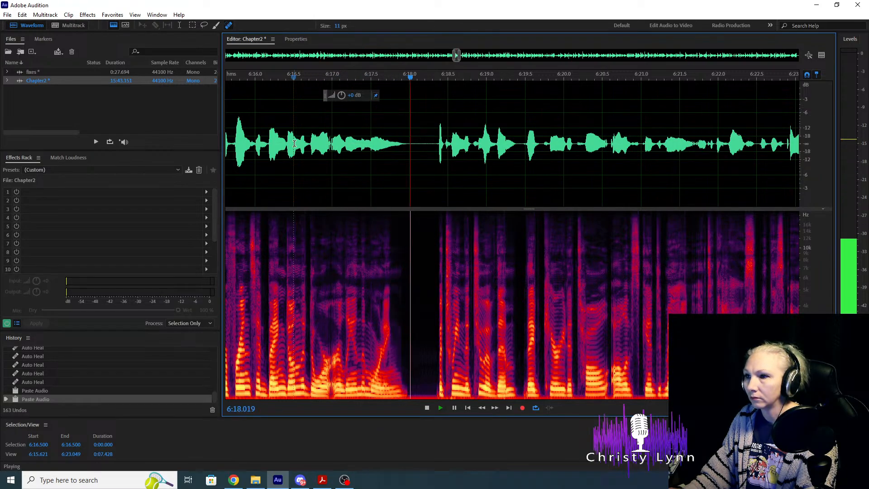
key(space)
scroll(549, 141, down, 3)
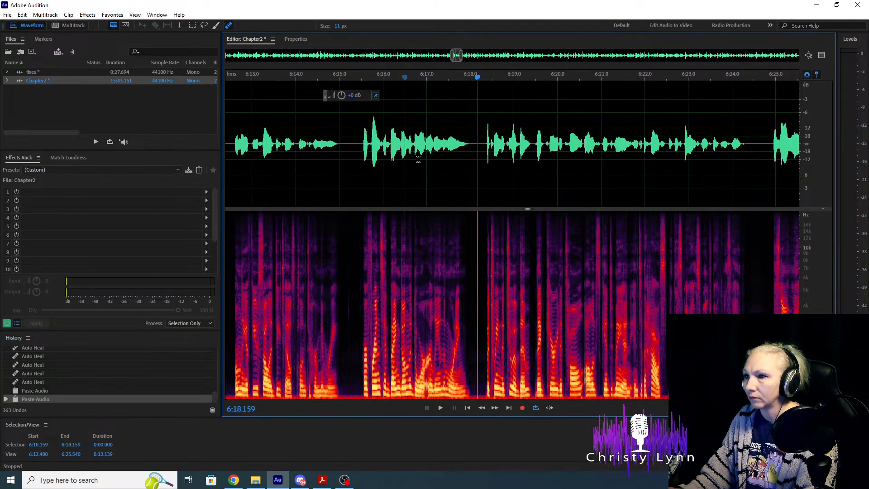
key(space)
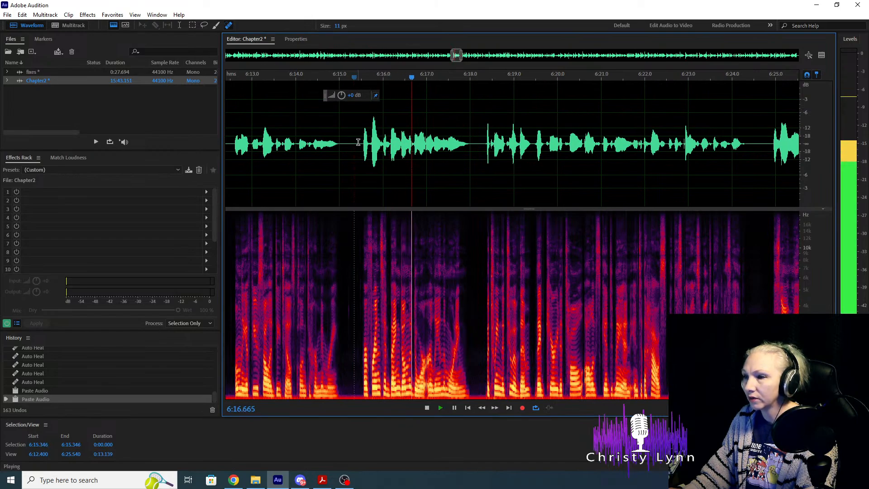
key(space)
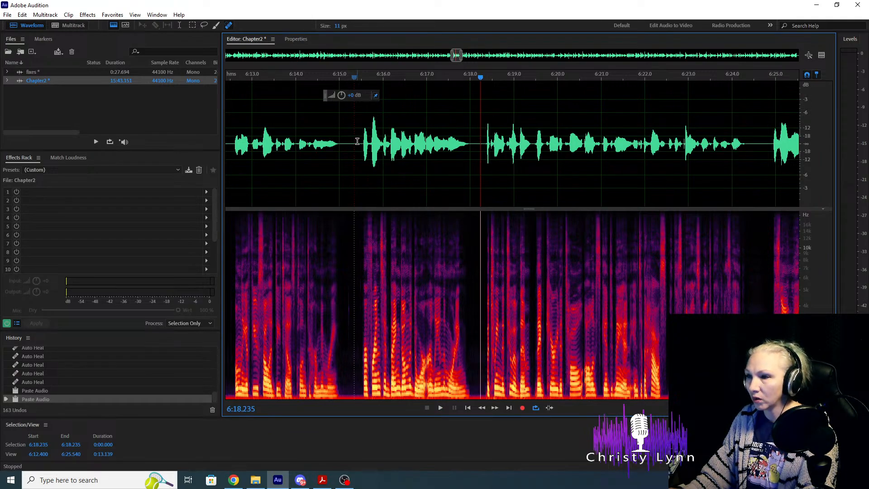
key(space)
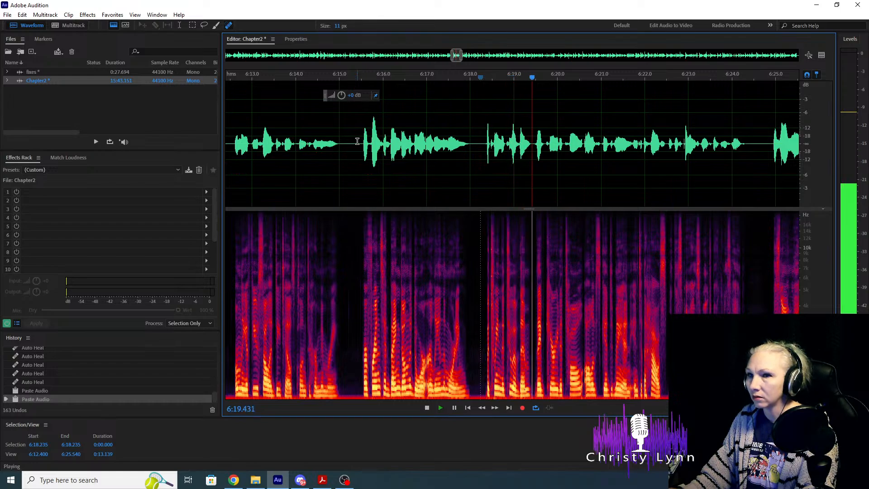
key(space)
Switch to the fixes file, delete all its audio and record a new take of the phrase, about 5.5 seconds long.
double_click(72, 71)
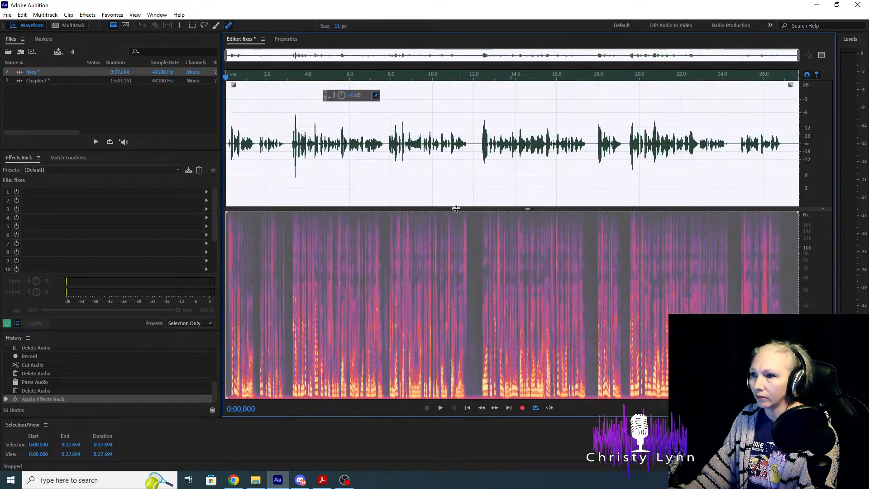
key(Delete)
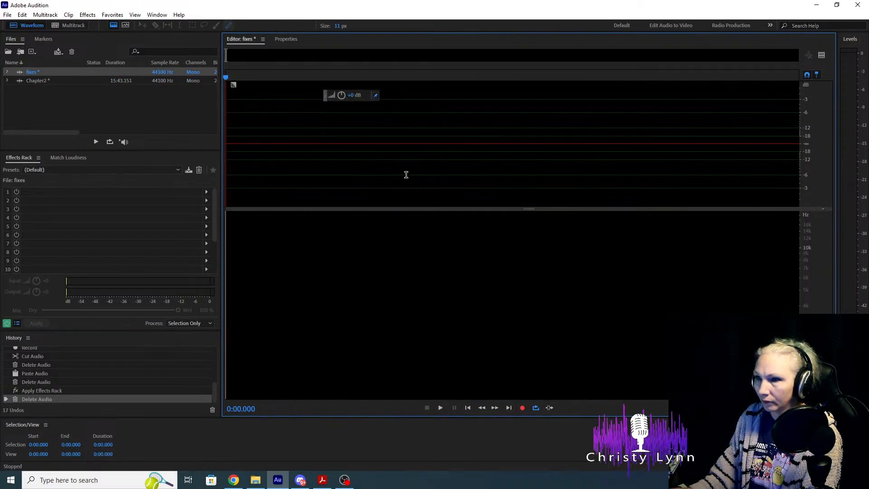
click(523, 408)
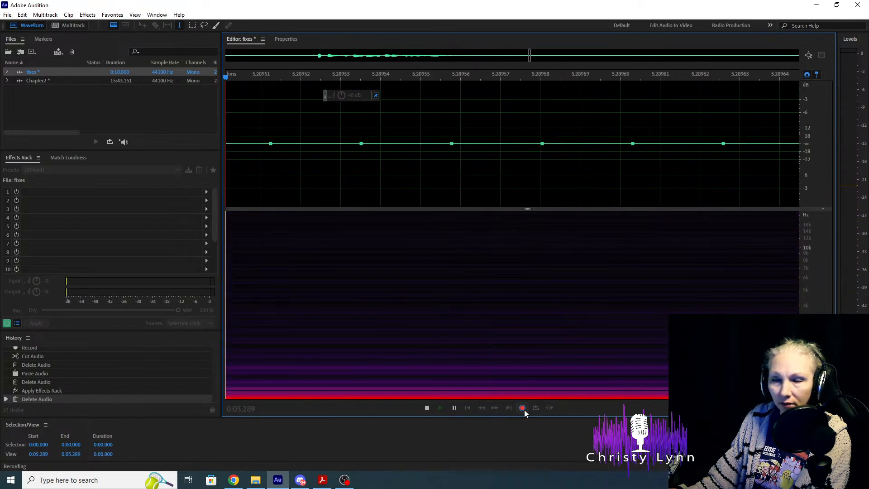
click(523, 408)
Load the Audiobooks effects rack preset and apply it to the entire new recording in fixes.
scroll(473, 343, down, 5)
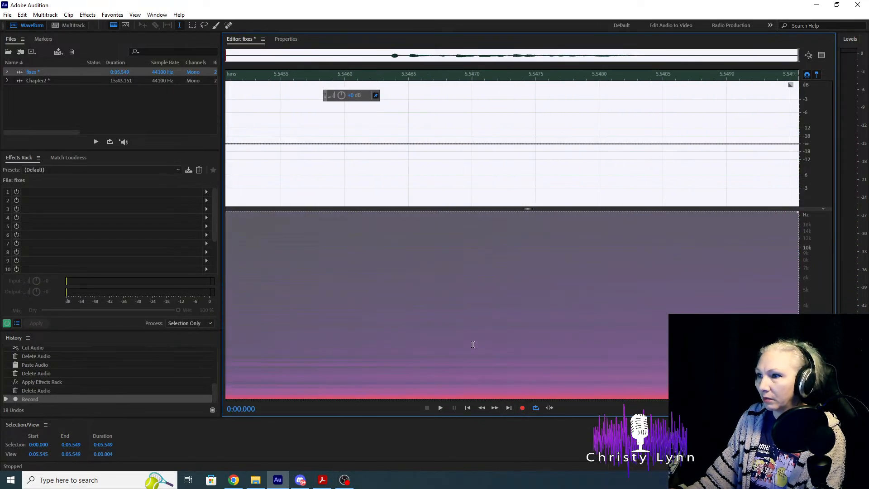
scroll(472, 345, down, 5)
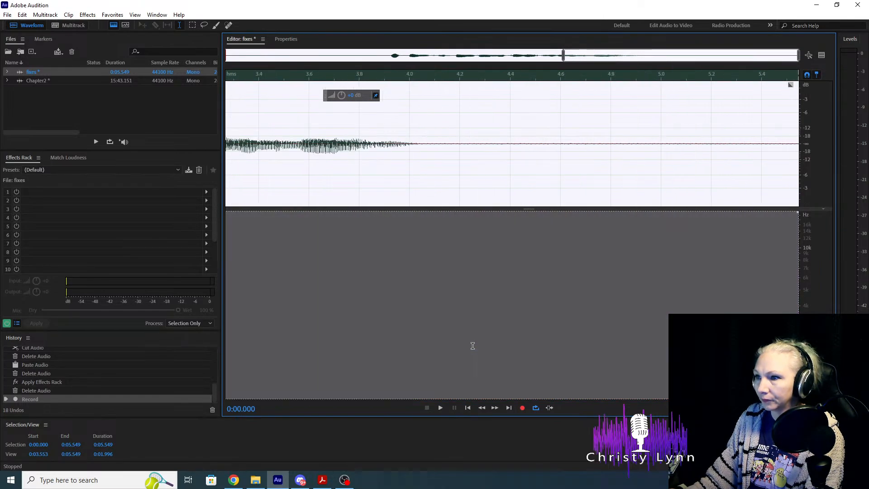
click(177, 170)
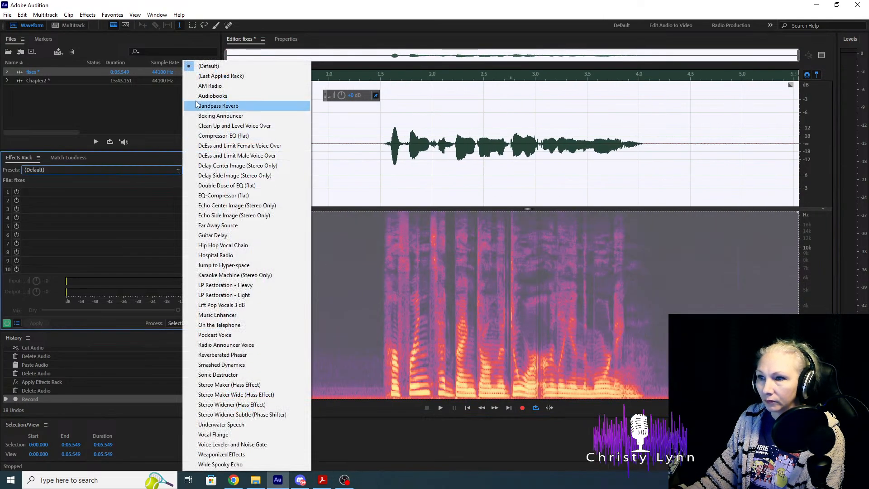
click(225, 96)
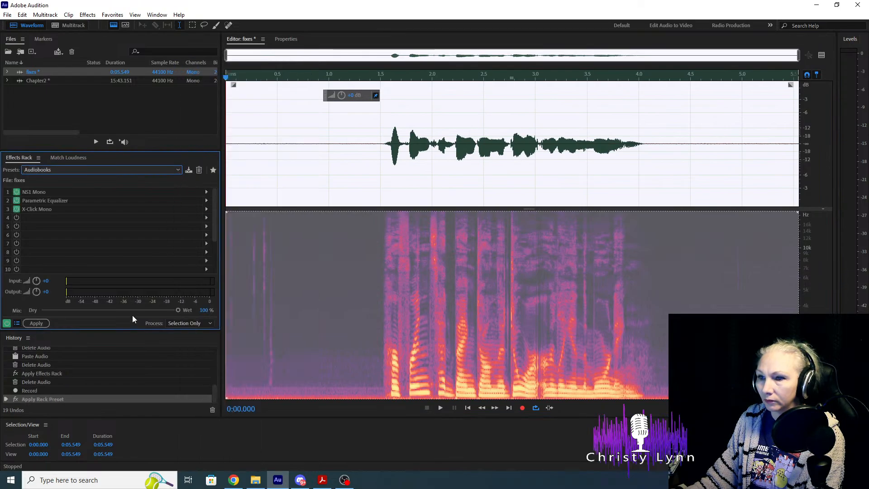
click(38, 323)
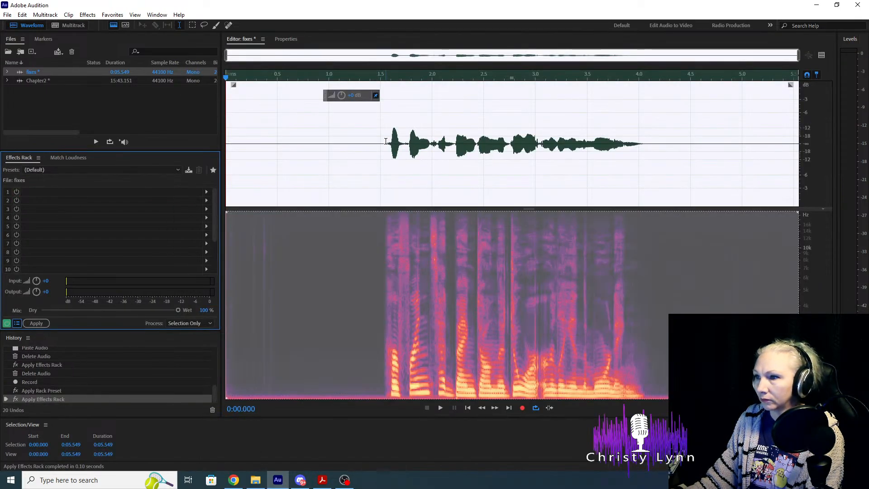
Copy the spoken phrase from 0:01.537 to 0:04.143 in fixes and paste it over the matching phrase in Chapter2, starting at 6:15.500.
drag(384, 142, 653, 158)
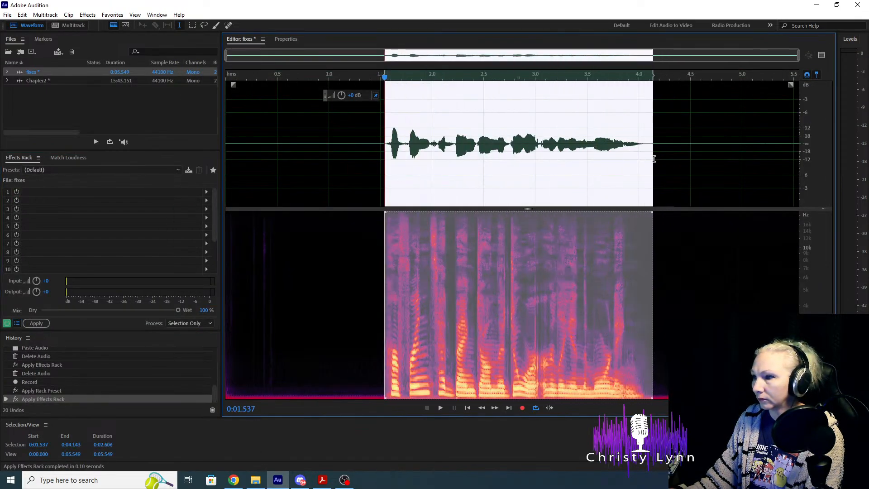
key(ctrl+c)
double_click(77, 80)
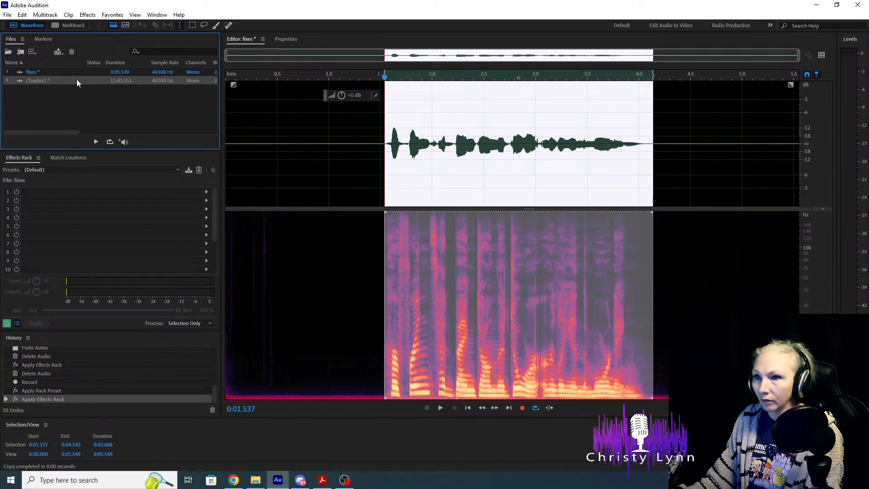
key(space)
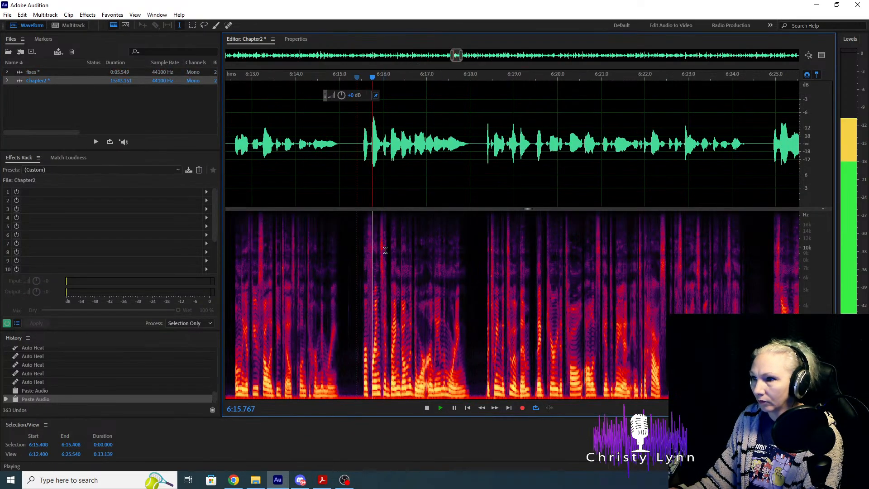
key(space)
scroll(417, 196, up, 3)
drag(285, 144, 540, 167)
key(ctrl+v)
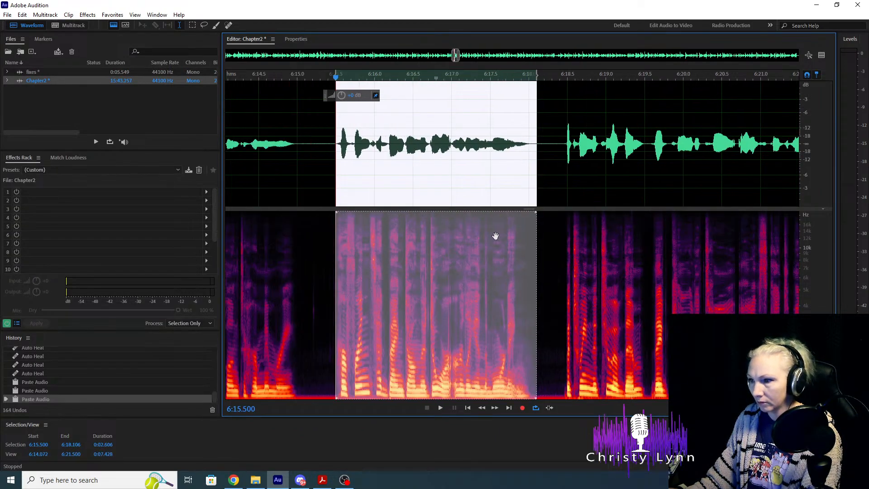
Listen to the replaced phrase in context, from about 6:13.85 to 6:19.63 and again from 6:15.50.
scroll(358, 172, down, 3)
click(373, 172)
key(space)
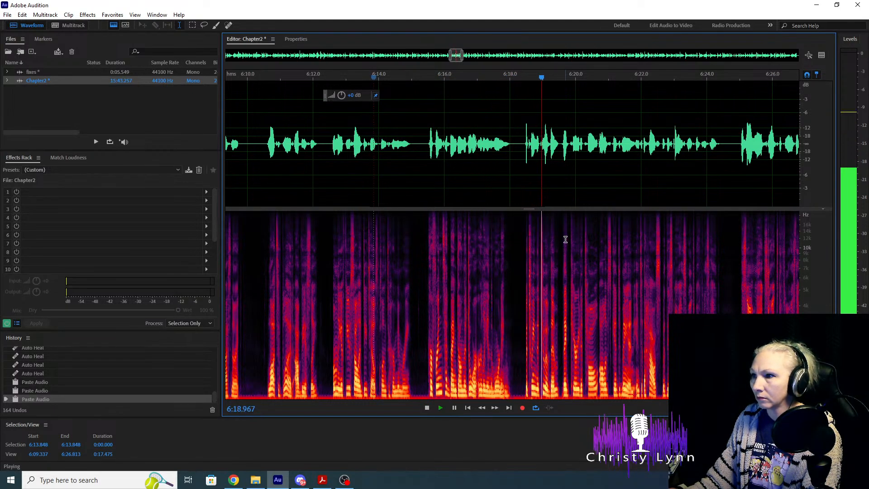
key(space)
scroll(498, 239, up, 5)
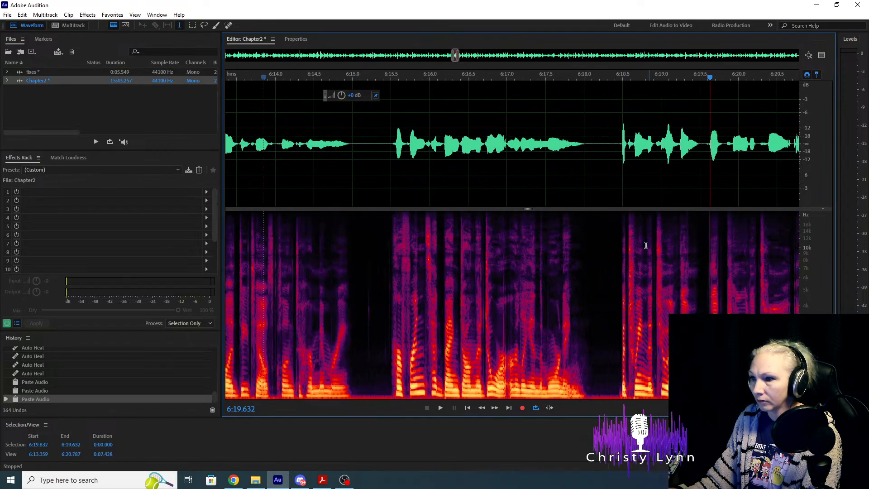
click(331, 146)
key(space)
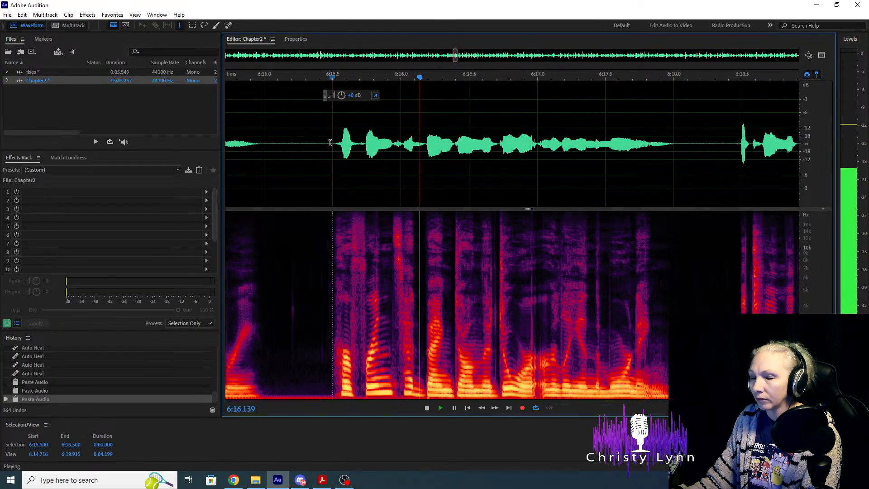
key(space)
Replay from about 6:15.31 and heal the vertical click at about 6:15.82 across the full frequency range.
click(306, 148)
key(space)
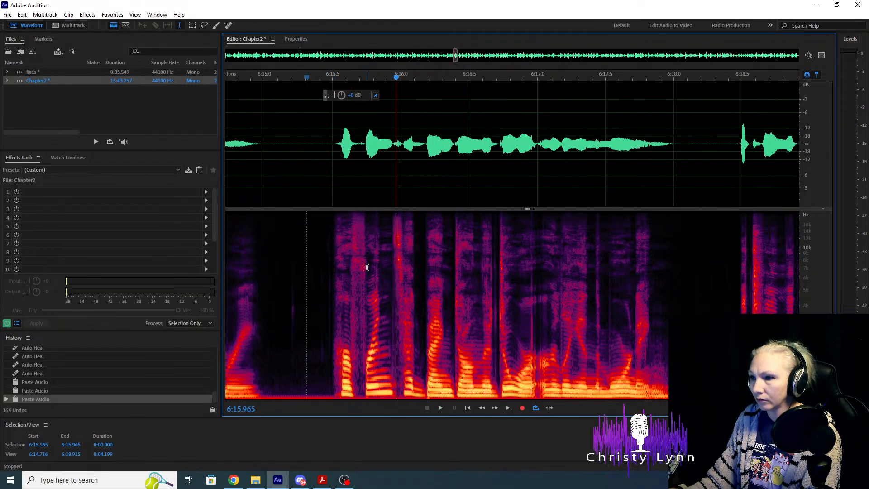
key(space)
scroll(382, 276, up, 4)
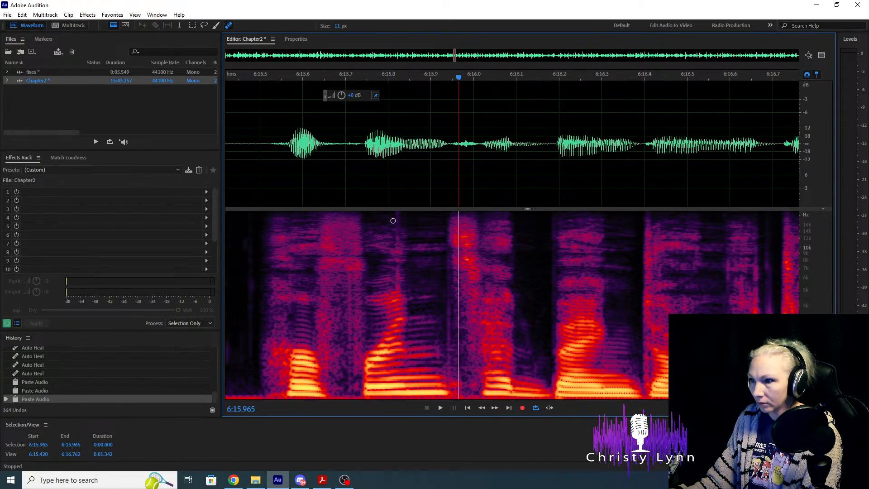
drag(397, 215, 397, 383)
Replay from about 6:15.46 and heal the vertical clicks at about 6:16.95 to 6:16.98.
scroll(388, 272, down, 2)
click(305, 181)
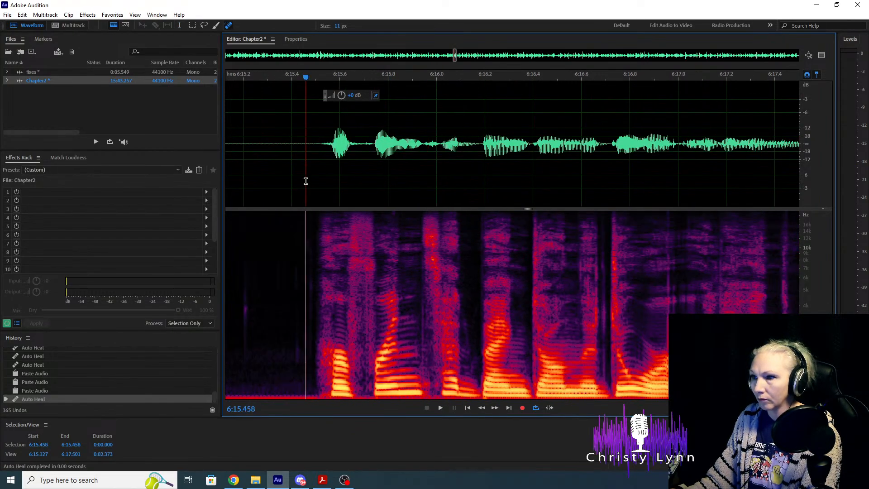
key(space)
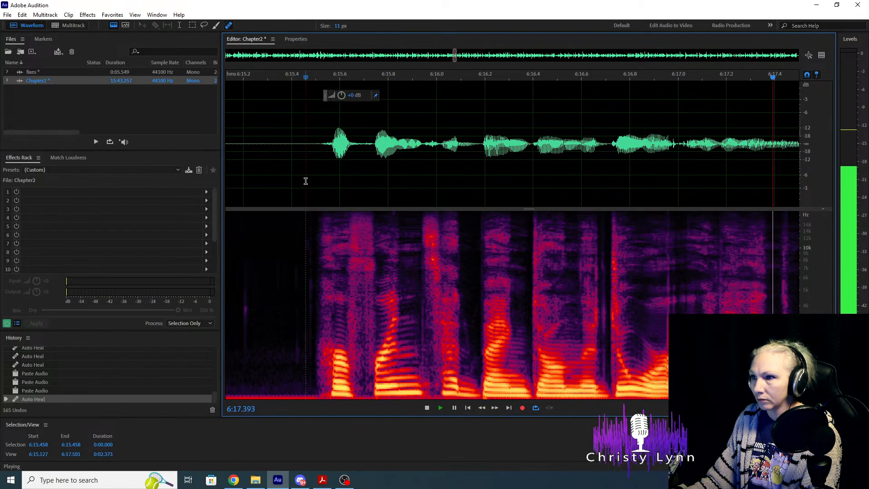
key(space)
drag(667, 222, 665, 397)
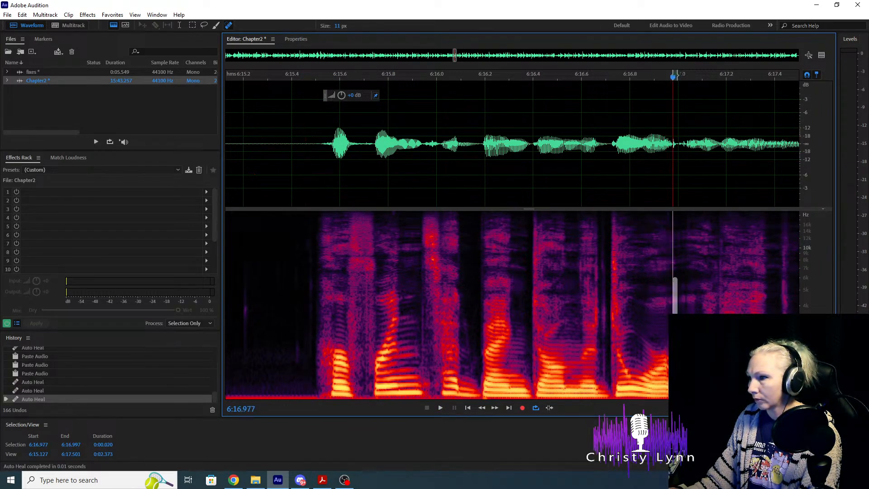
Replay from about 6:15.68 and 6:15.78, and heal the clicks in the gap at about 6:16.67 and 6:16.69.
click(358, 184)
key(space)
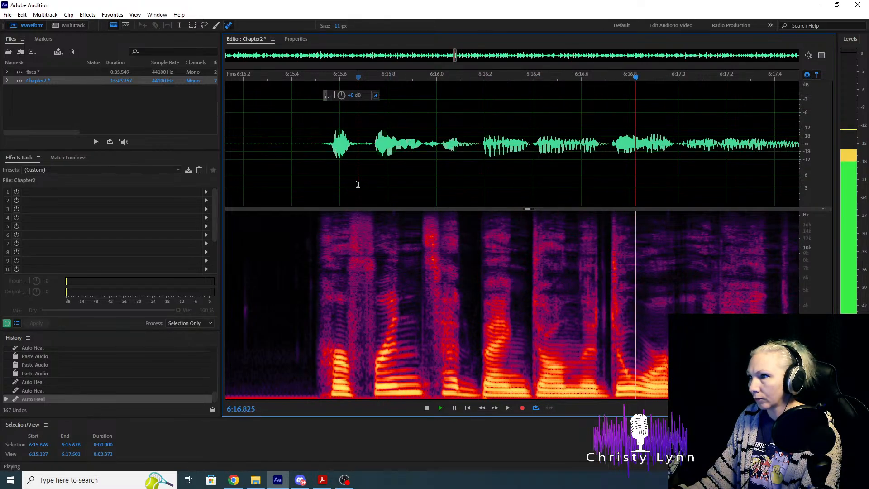
key(space)
scroll(400, 243, down, 2)
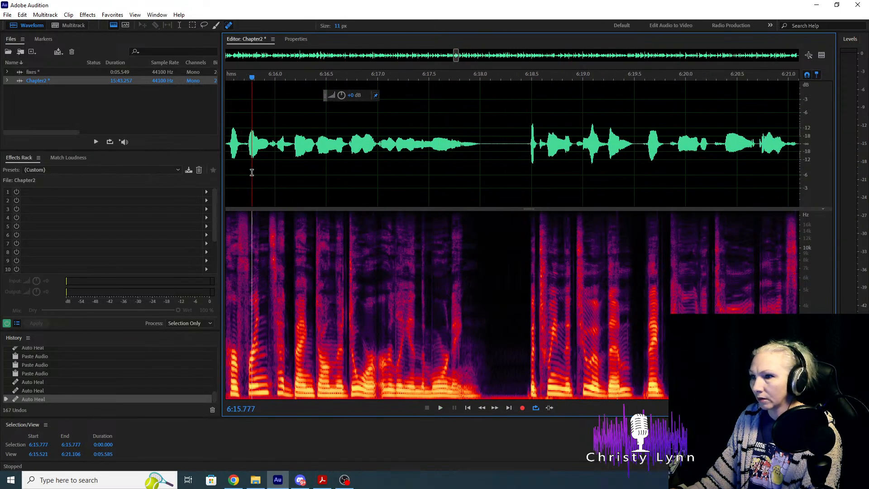
key(space)
key(space)
scroll(289, 264, up, 3)
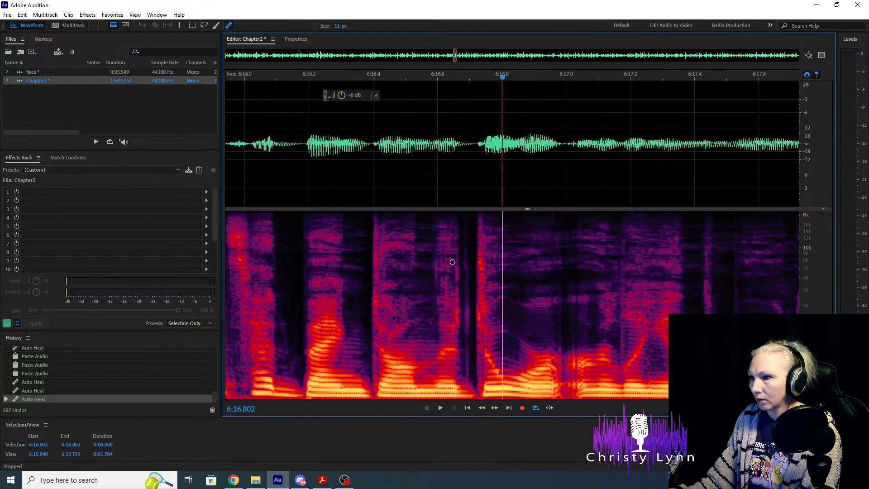
drag(459, 273, 458, 292)
drag(466, 213, 466, 395)
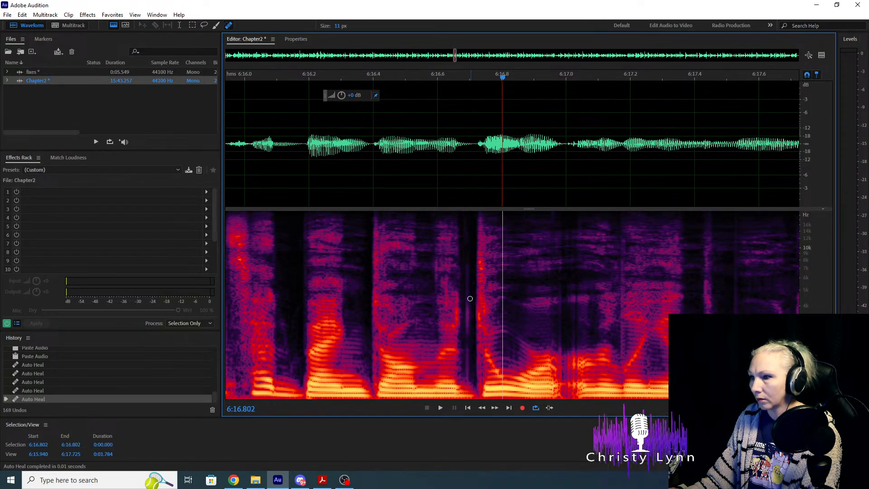
drag(468, 262, 468, 393)
Listen from about 6:16.02 to 6:31.38 and shorten the long pause by deleting the silence between about 6:29.18 and 6:29.67.
click(253, 160)
key(space)
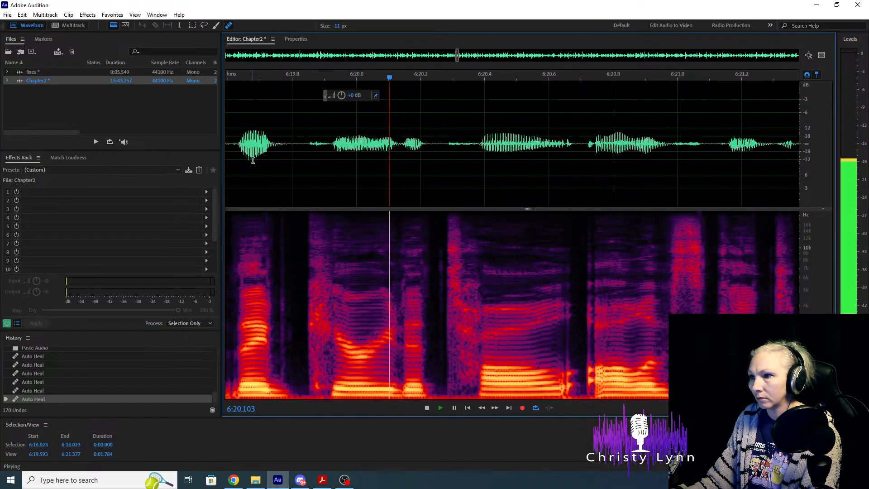
scroll(299, 257, down, 1)
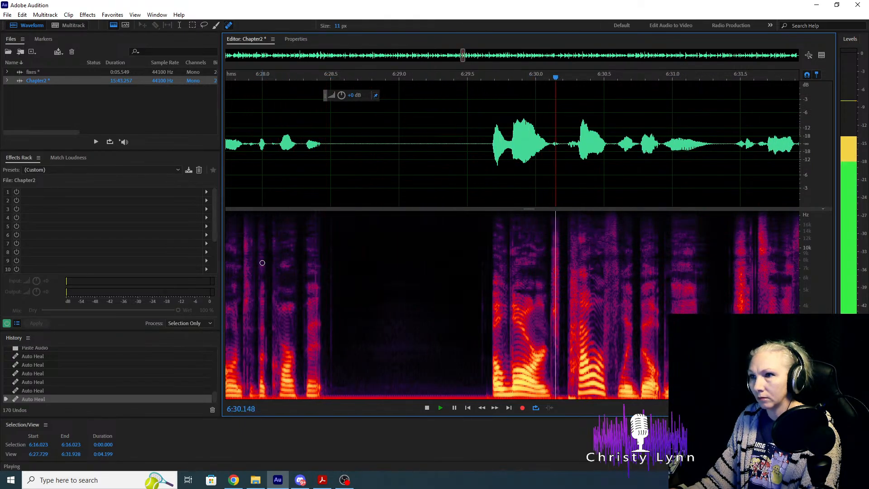
key(space)
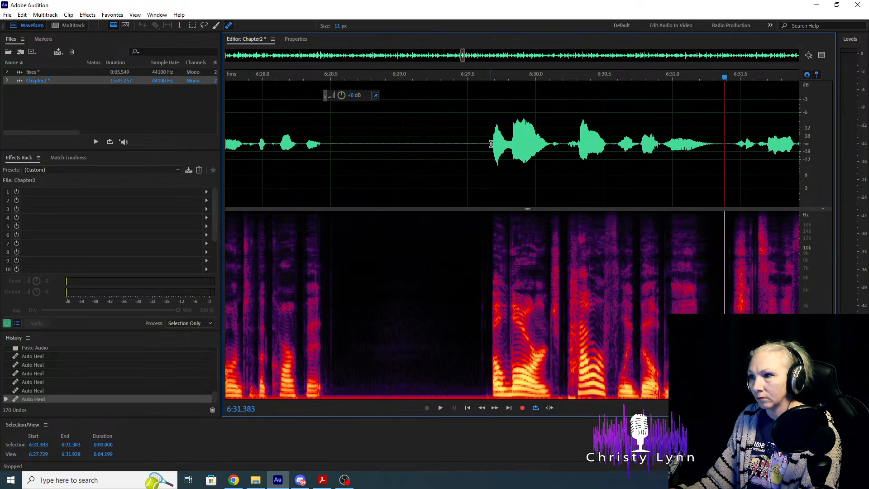
drag(491, 144, 424, 151)
key(Delete)
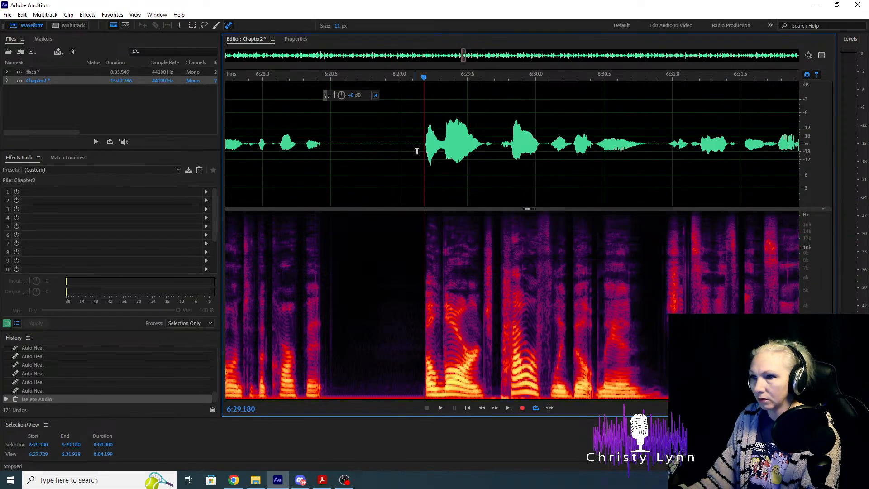
Listen from about 6:27.85 to 6:33.06 and heal the two adjacent vertical clicks at about 6:31.10 and 6:31.11.
click(241, 152)
key(space)
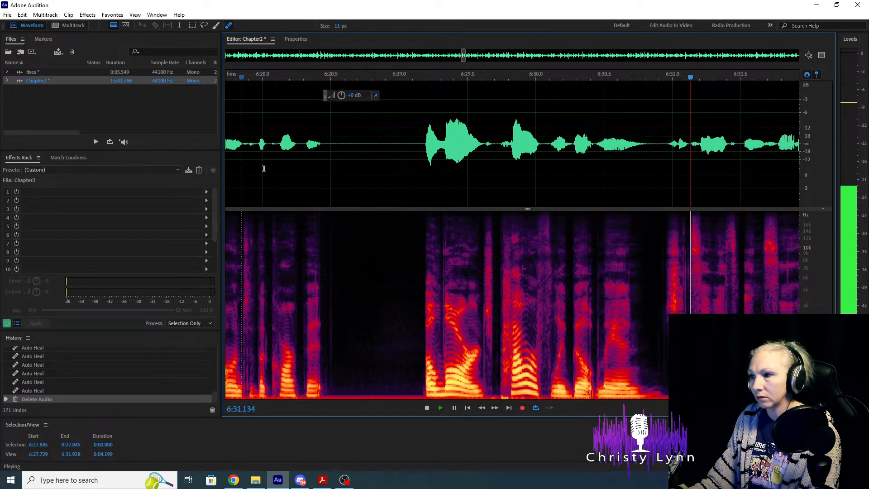
key(space)
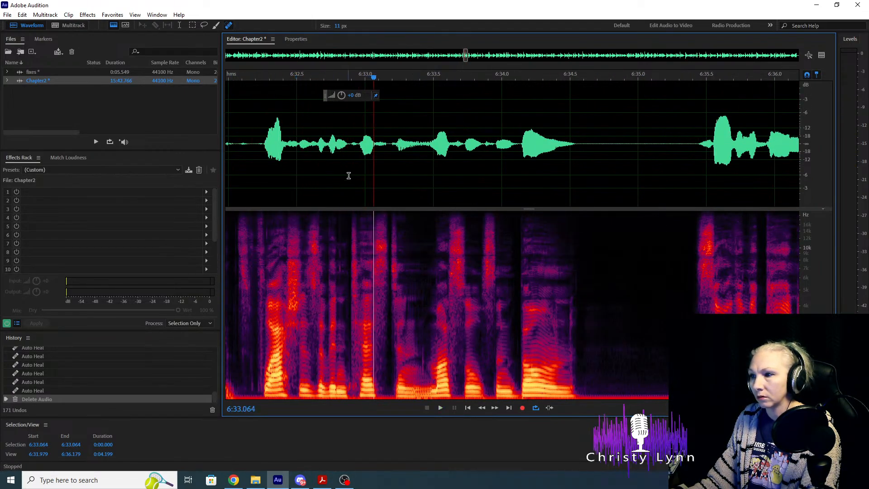
scroll(400, 278, down, 2)
scroll(407, 272, up, 4)
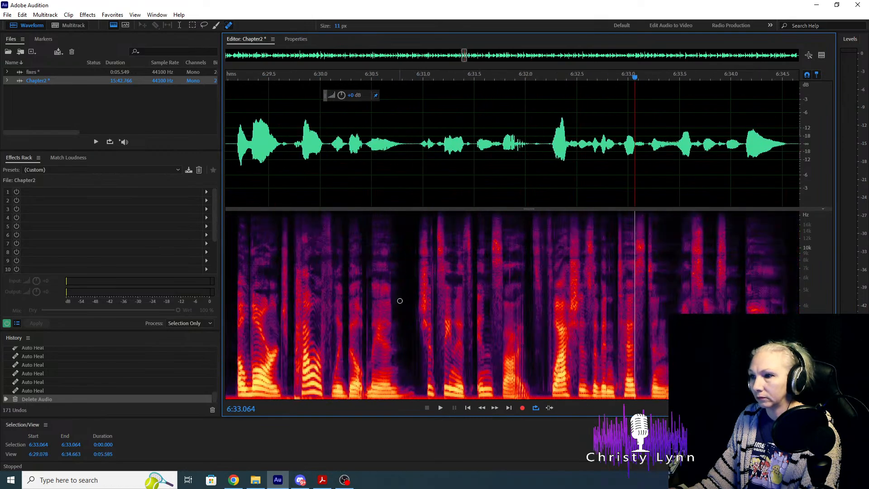
drag(481, 212, 481, 397)
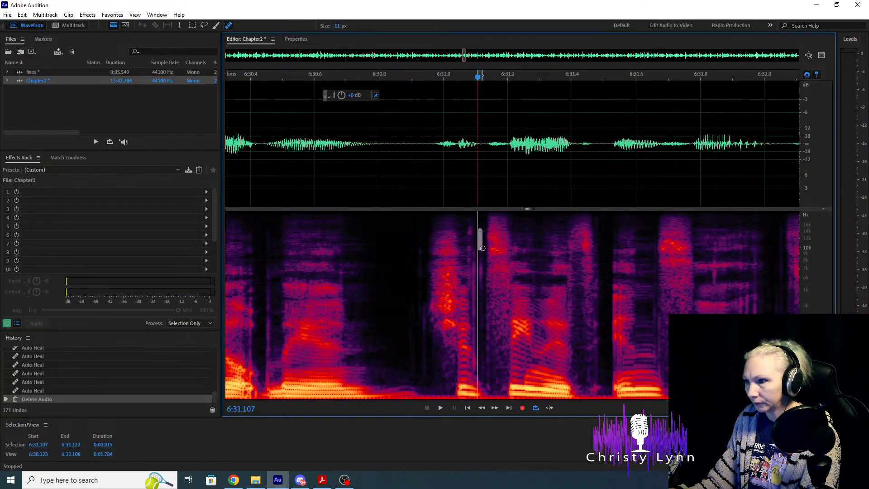
drag(475, 212, 475, 391)
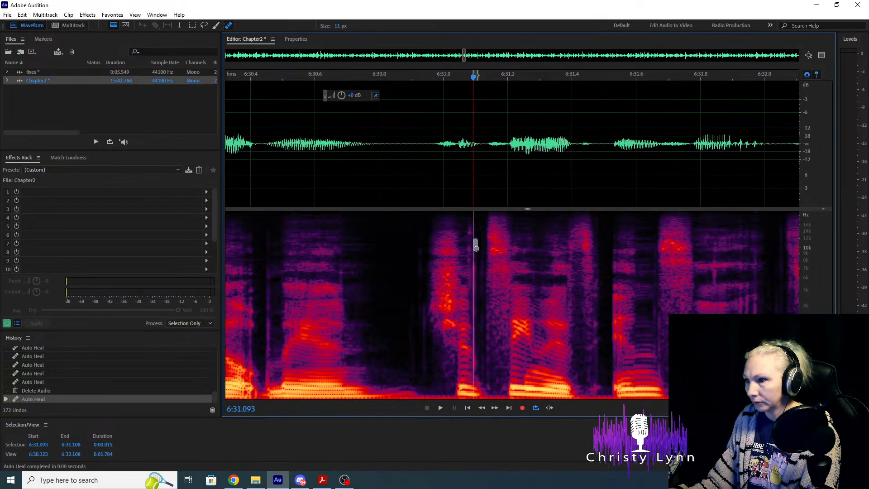
Replay from about 6:30.47 and heal the remaining click at about 6:31.10 from the upper frequencies downward.
click(273, 168)
key(space)
key(space)
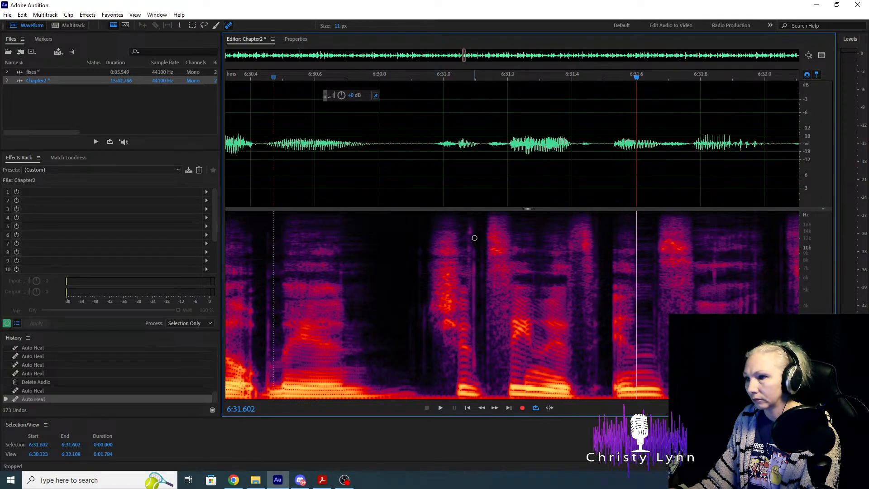
drag(474, 238, 474, 391)
Replay from about 6:30.65 and heal the vertical click at about 6:31.85.
click(329, 159)
key(space)
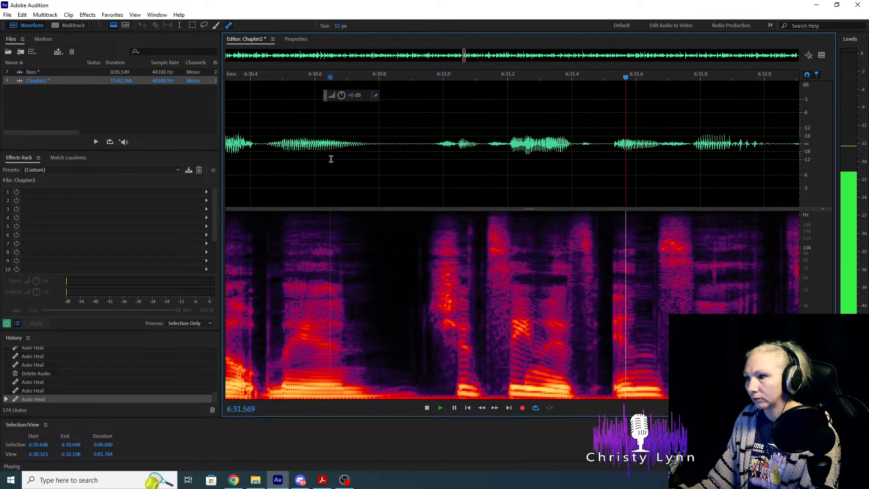
key(space)
drag(713, 244, 715, 389)
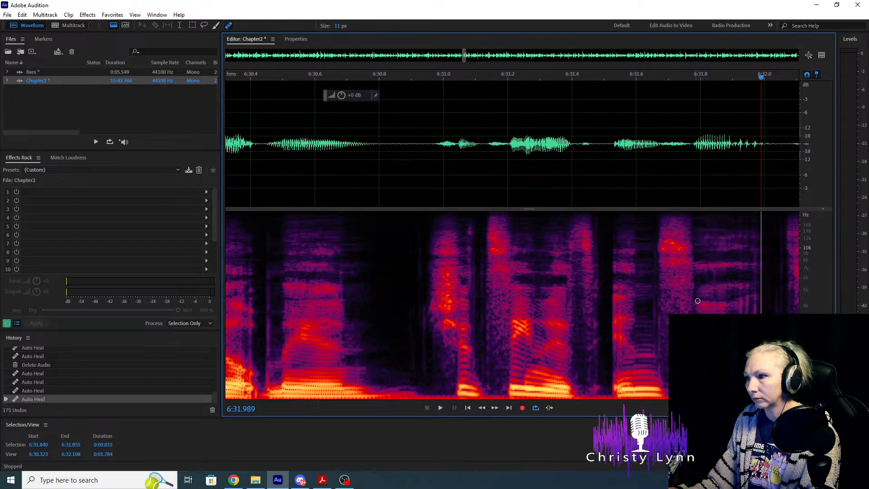
Listen from about 6:30.71 to 6:36.18 and shorten the pause by deleting the silence between about 6:34.88 and 6:35.37.
click(349, 177)
key(space)
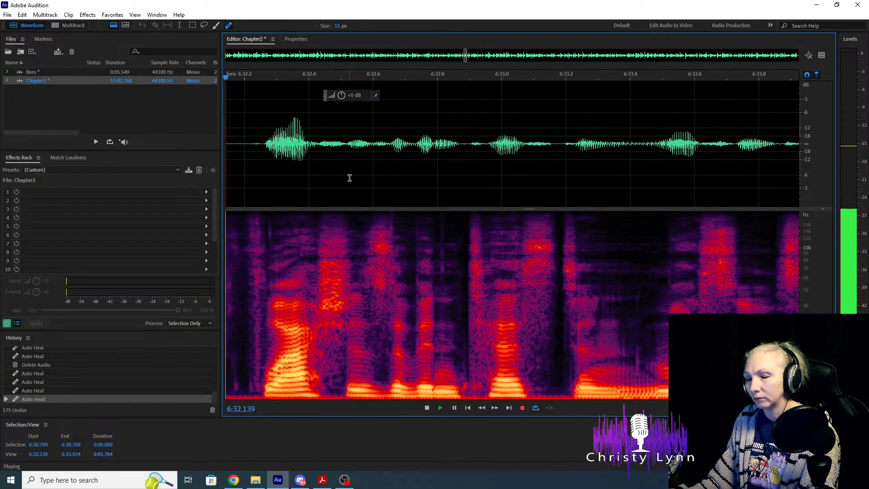
scroll(349, 178, down, 3)
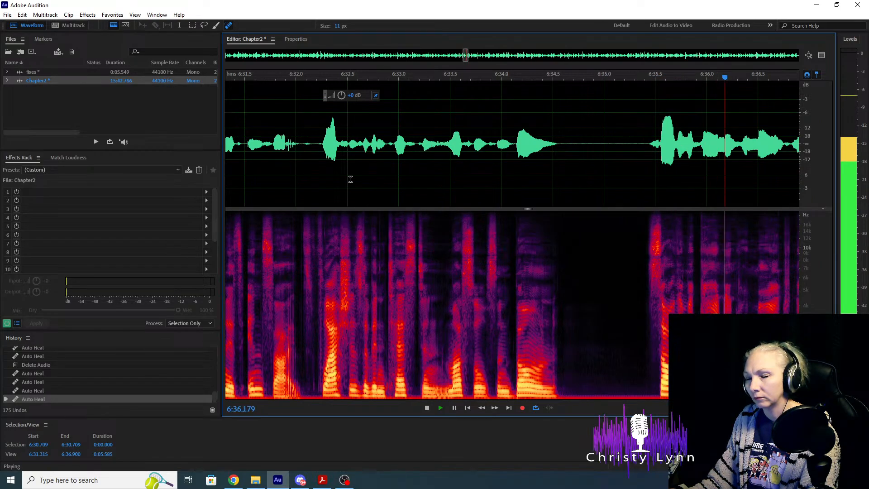
key(space)
drag(591, 140, 641, 154)
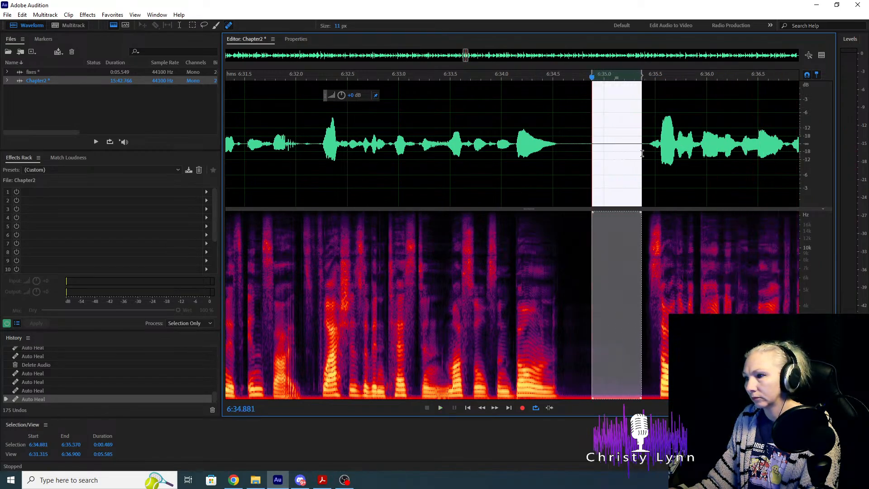
key(Delete)
Check the shortened pause from about 6:33.29 and heal the small noise in the phrase that follows it.
click(427, 129)
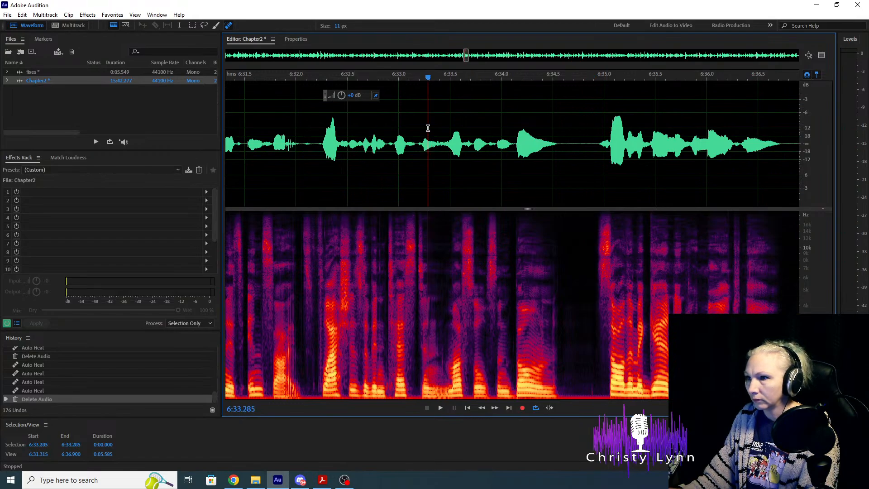
key(space)
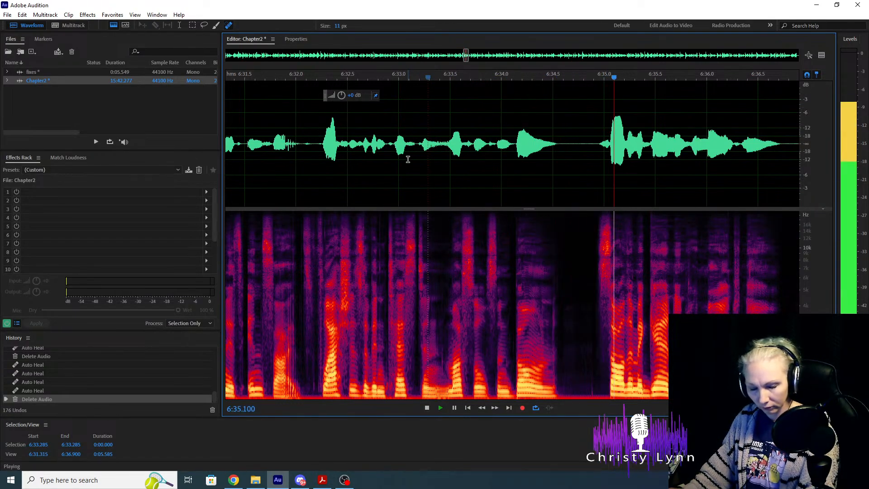
key(space)
key(=)
key(=)
key(=)
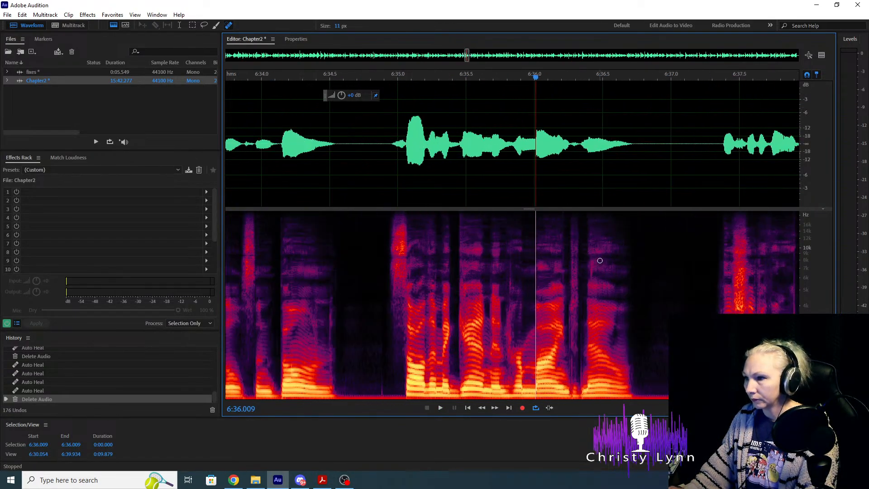
drag(441, 259, 441, 310)
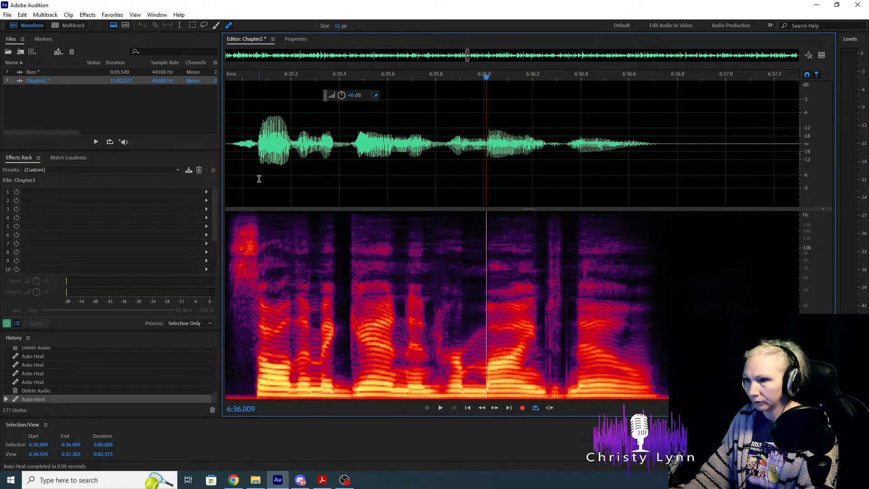
Replay the phrase from about 6:35.00 and heal the short noise at about 6:36.43.
click(241, 169)
key(space)
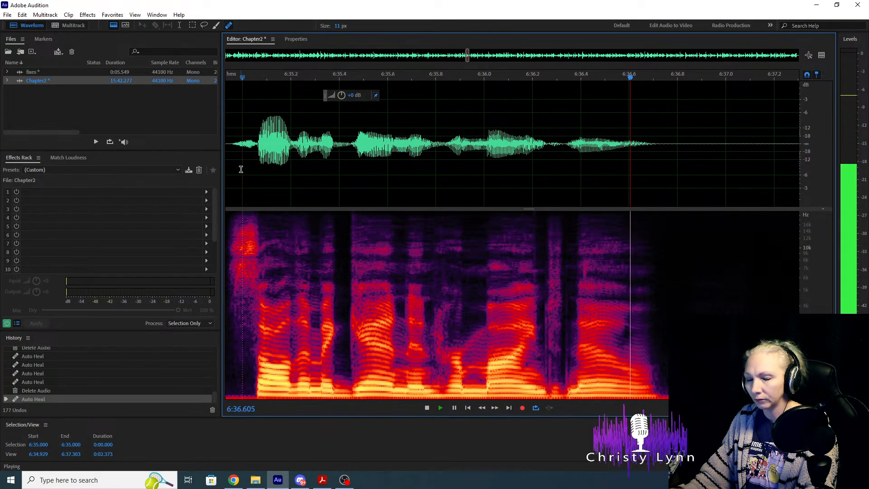
key(space)
drag(587, 270, 587, 296)
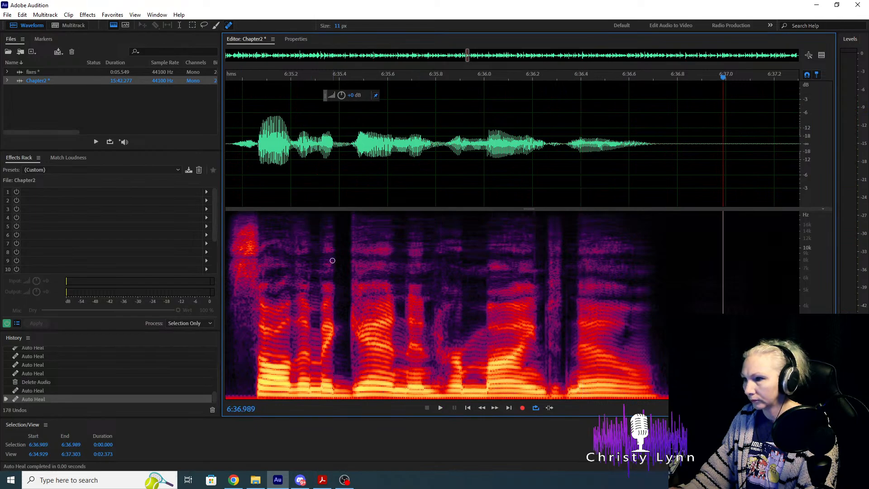
Listen from about 6:35.03 to 6:38.63, and continue from about 6:37.31 to 6:42.00 to check for noises.
click(249, 174)
key(space)
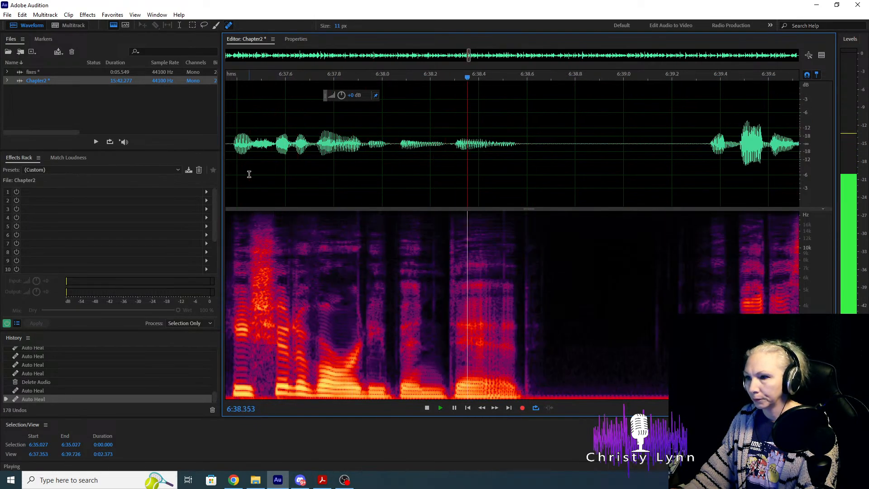
key(space)
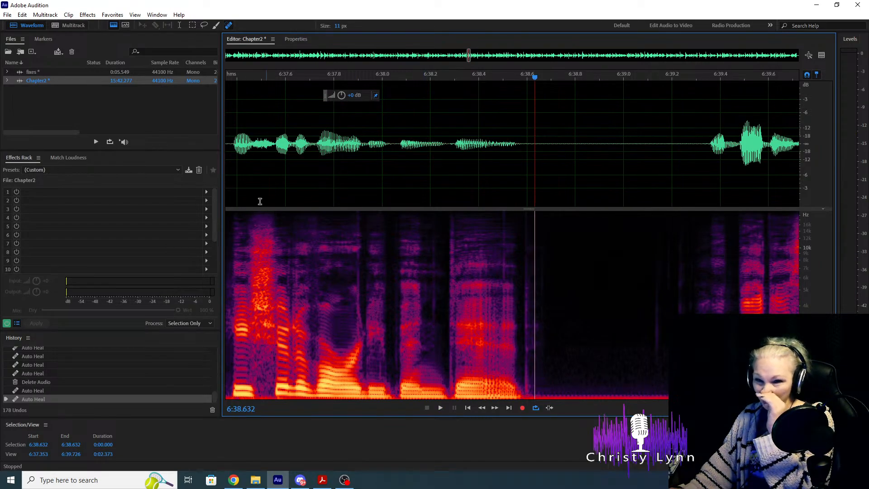
key(alt+Tab)
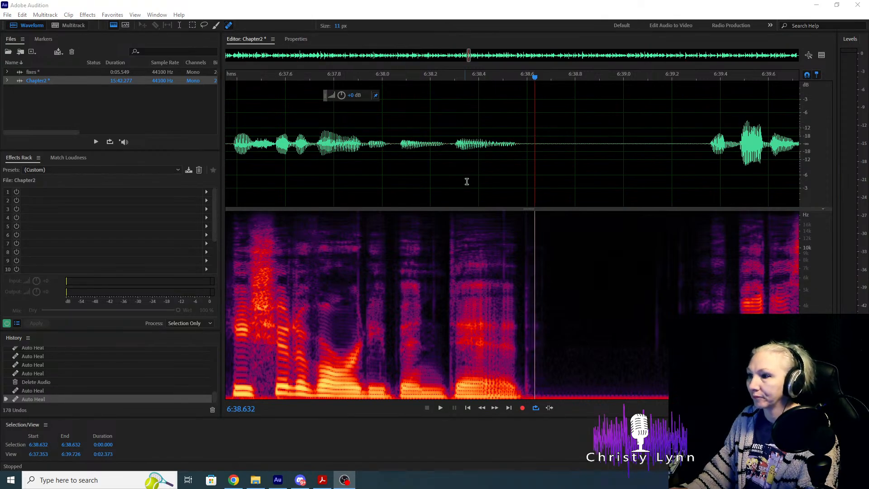
scroll(613, 193, down, 3)
click(442, 132)
key(space)
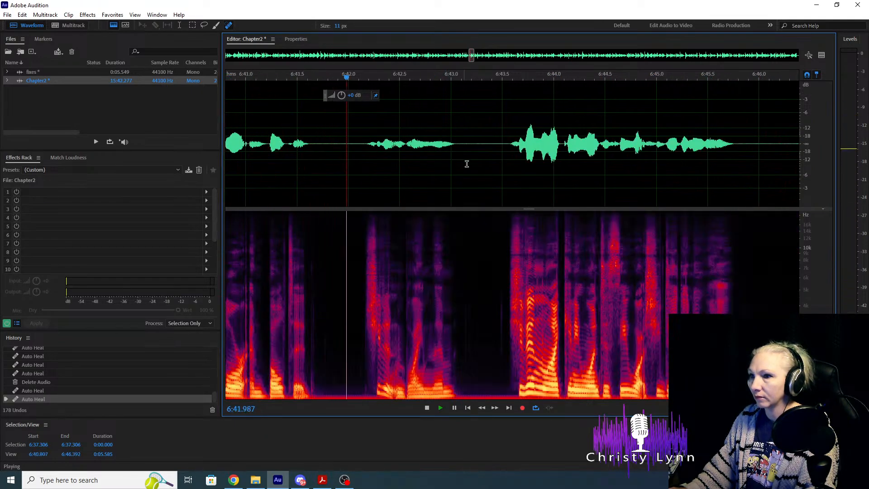
key(space)
Replay from about 6:39.29 and 6:40.18, and heal the click at about 6:40.46.
scroll(584, 185, down, 2)
scroll(368, 208, up, 3)
scroll(595, 167, down, 2)
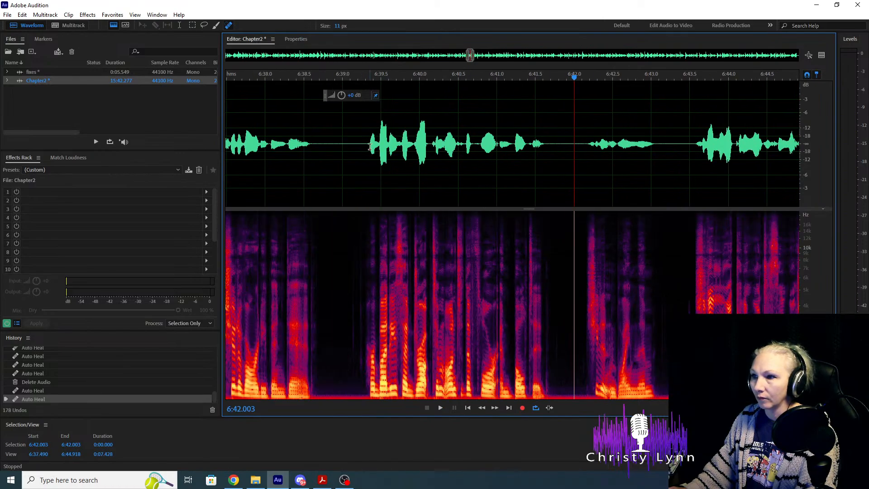
click(364, 146)
scroll(449, 196, up, 2)
key(space)
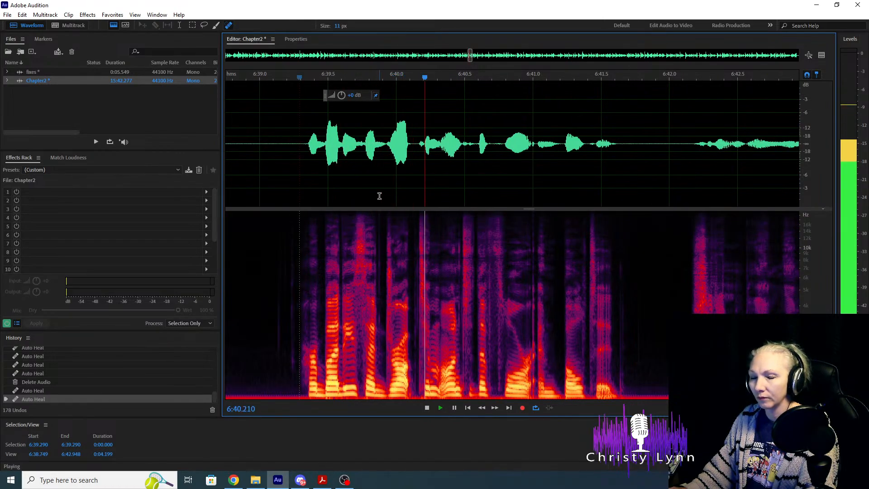
key(space)
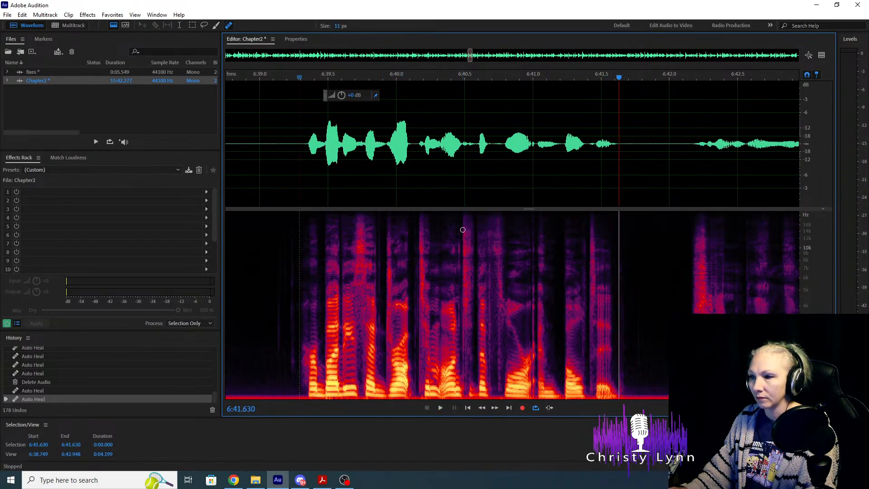
click(420, 190)
key(space)
key(space)
scroll(459, 237, up, 2)
click(458, 236)
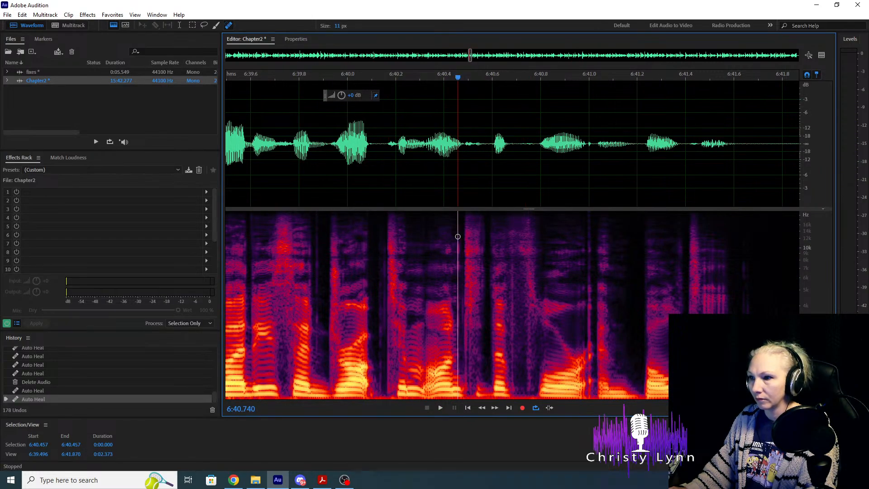
Listen from about 6:39.75 to 6:47.08 and heal the click at about 6:46.58.
key(space)
click(287, 185)
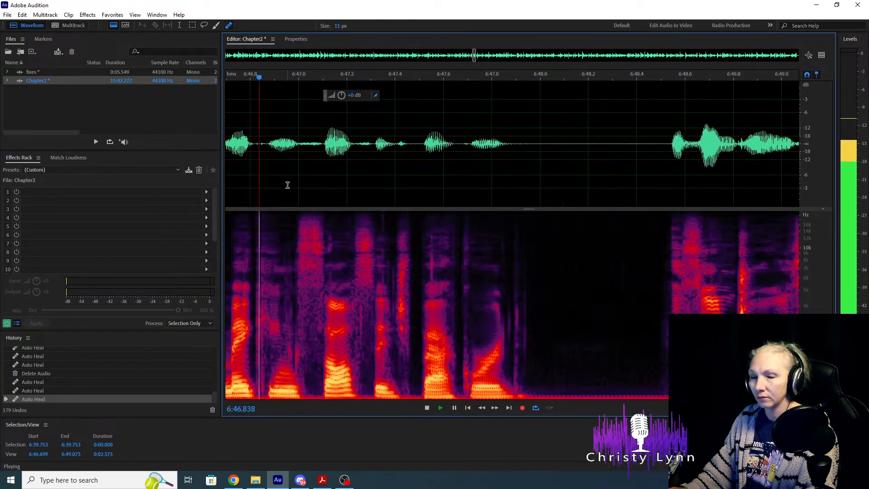
key(space)
scroll(353, 272, down, 4)
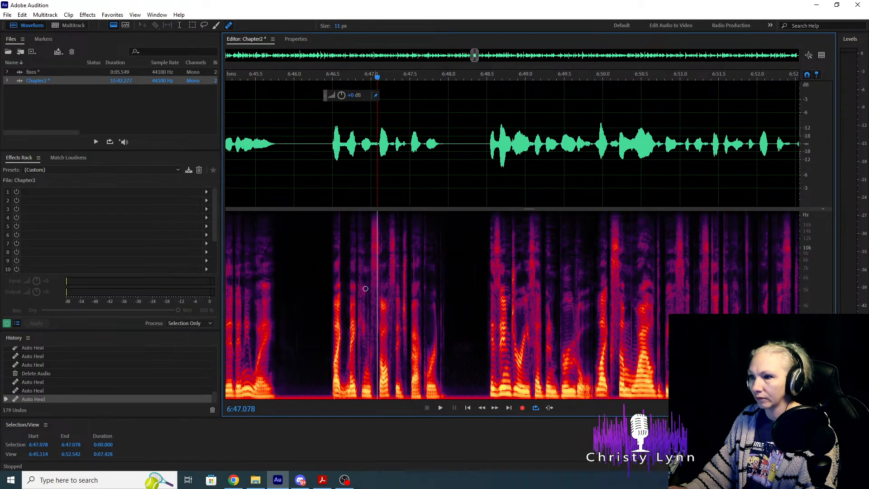
scroll(365, 288, up, 3)
click(382, 214)
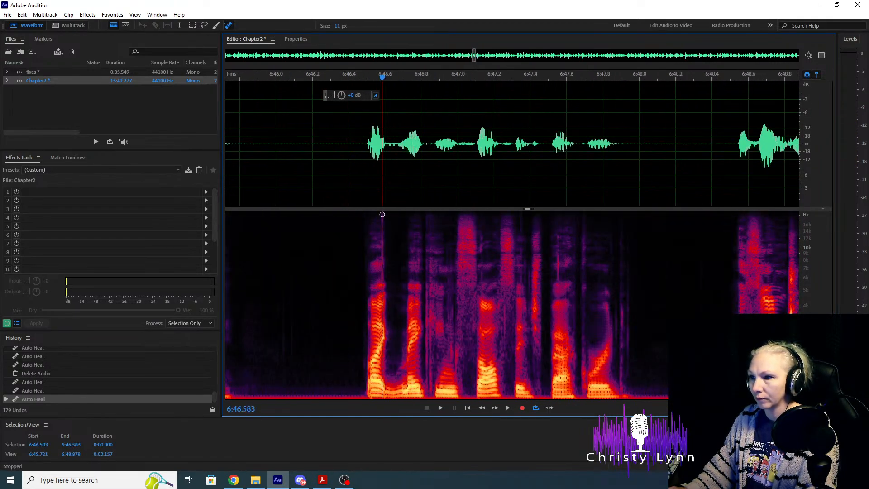
Replay the phrase from about 6:46.17 and heal the vertical click at about 6:47.55.
click(306, 165)
key(space)
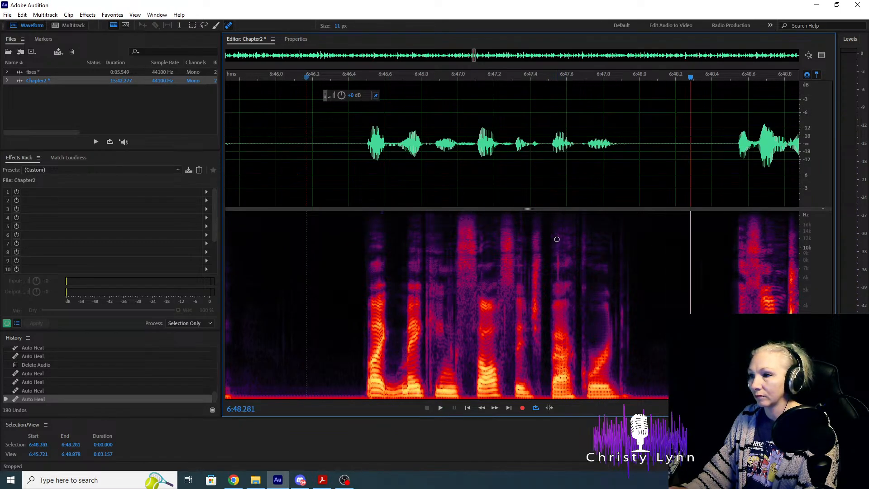
drag(556, 239, 557, 378)
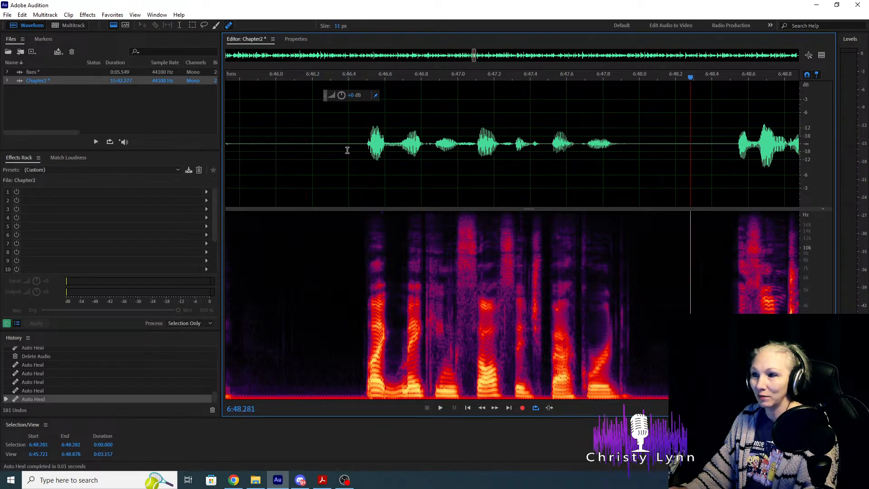
Replay the phrase from about 6:46.48 and again from about 6:46.36 to check how it sounds.
click(360, 143)
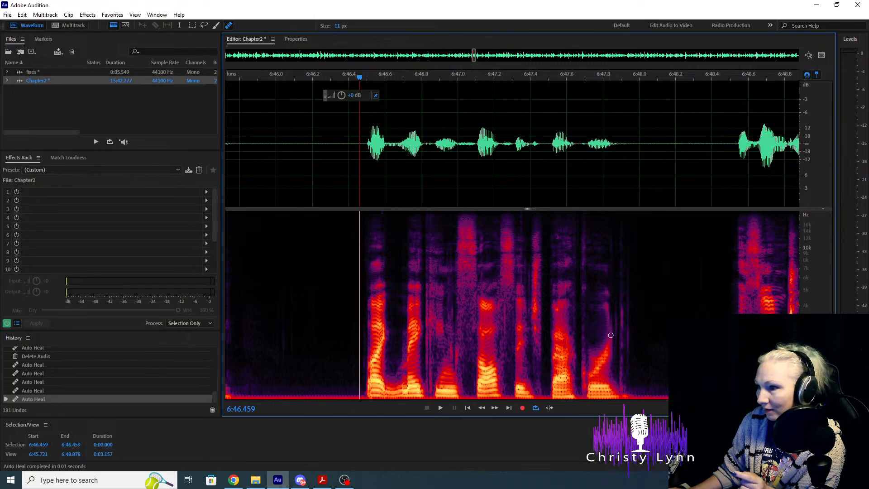
click(364, 141)
key(space)
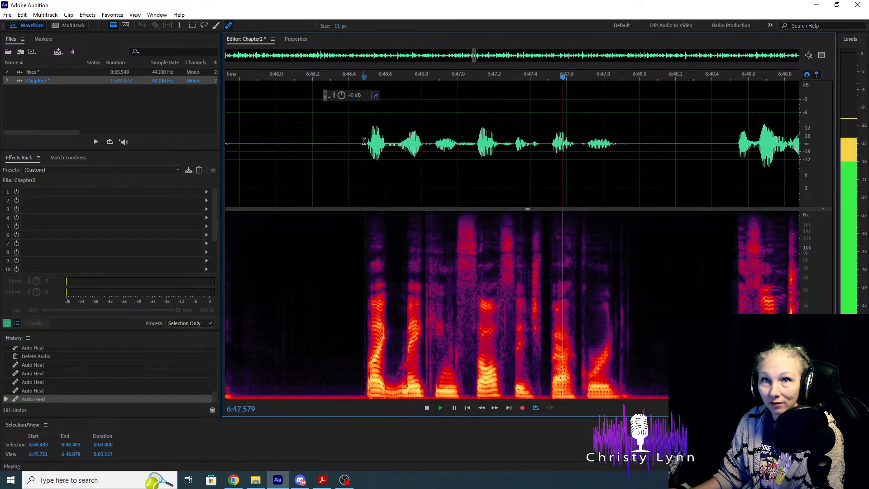
key(space)
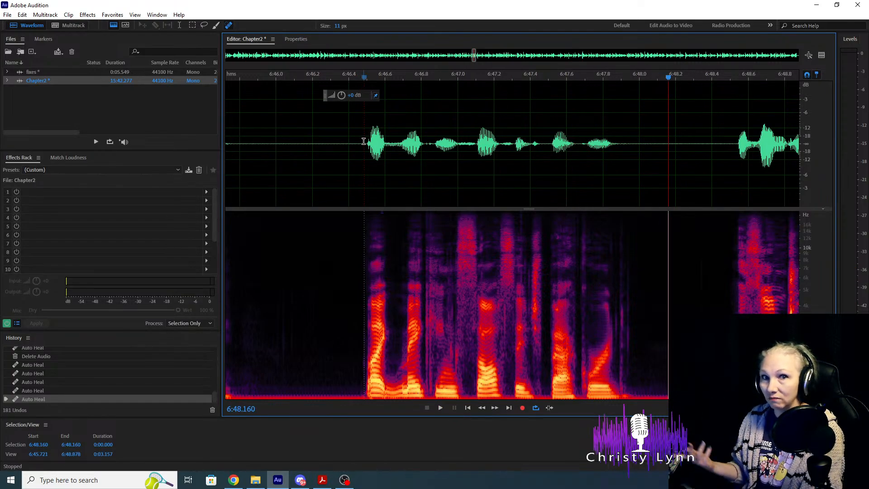
click(341, 136)
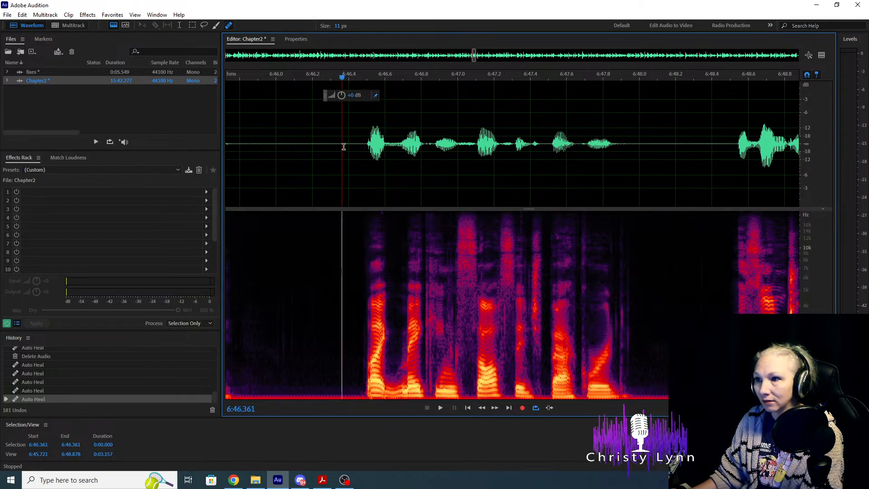
key(space)
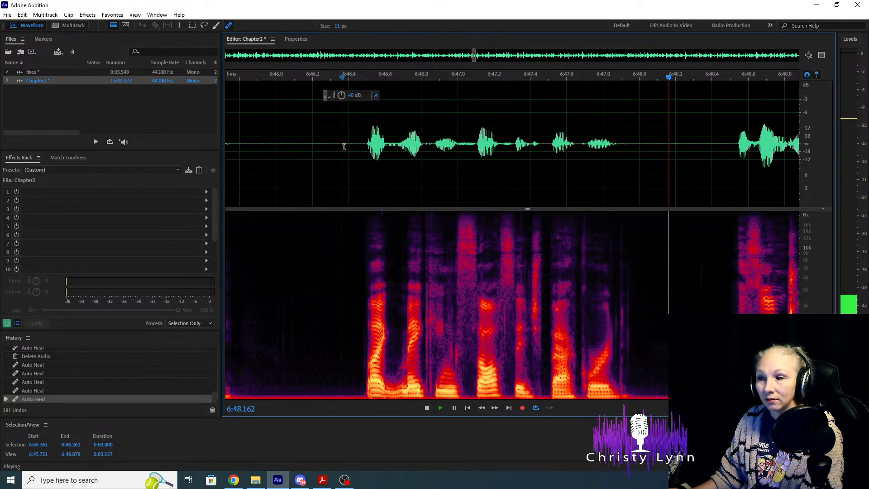
Heal the two faint vertical clicks at about 6:47.93 and 6:47.87, and replay the phrase from about 6:46.43.
key(space)
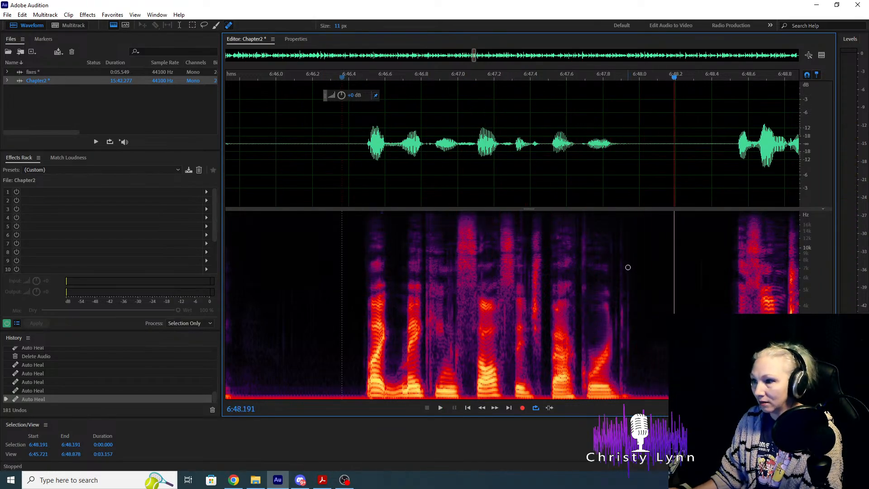
drag(627, 267, 626, 398)
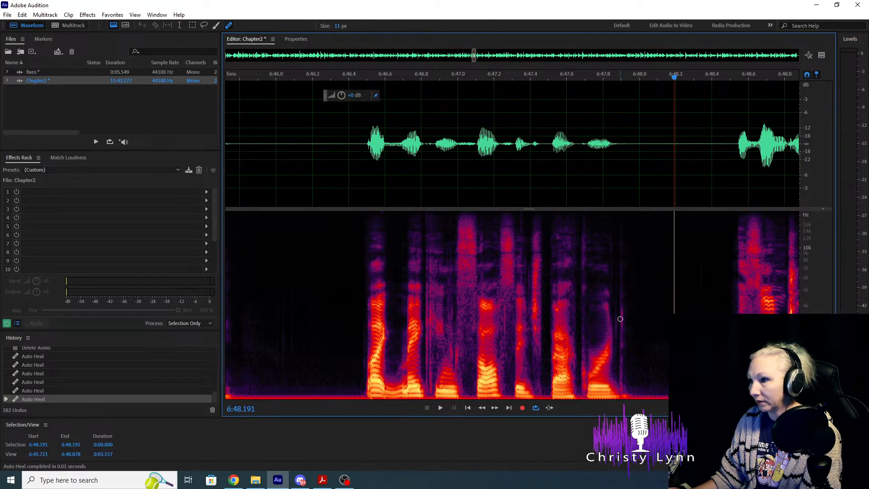
drag(616, 212, 616, 397)
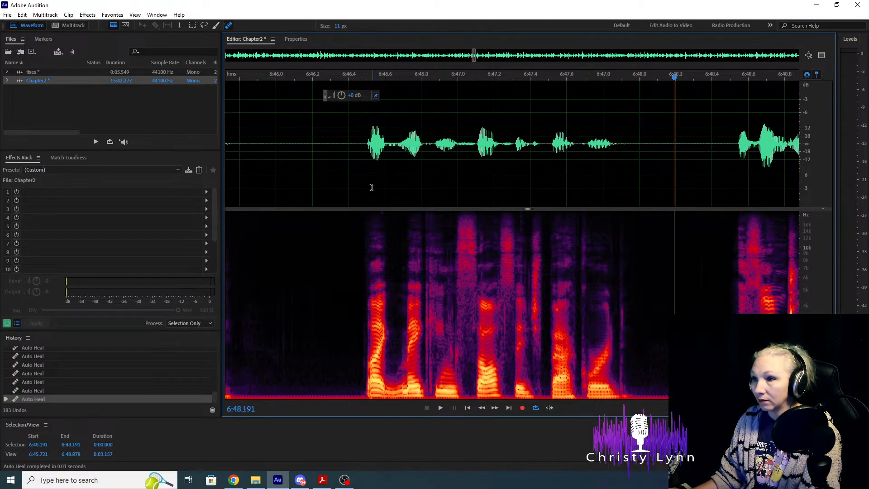
click(352, 144)
key(space)
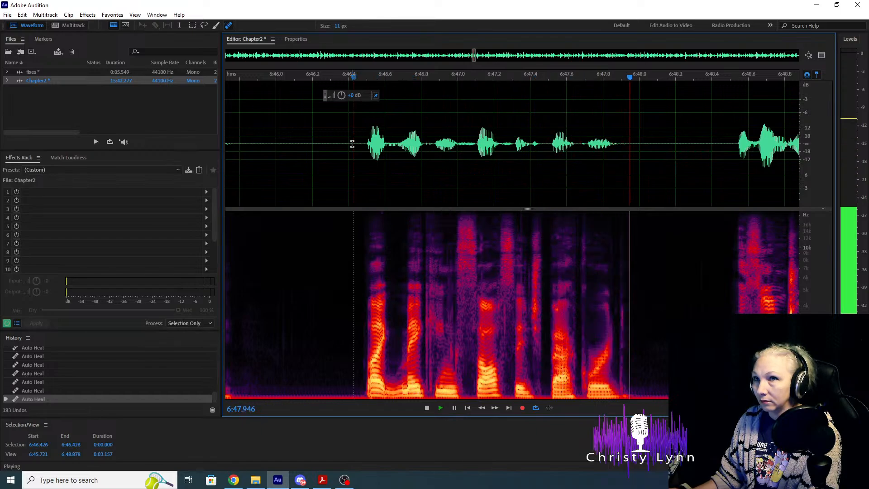
Listen again from about 6:46.43, heal the vertical click at about 6:46.85, and replay the phrase.
click(352, 144)
key(space)
scroll(411, 345, up, 2)
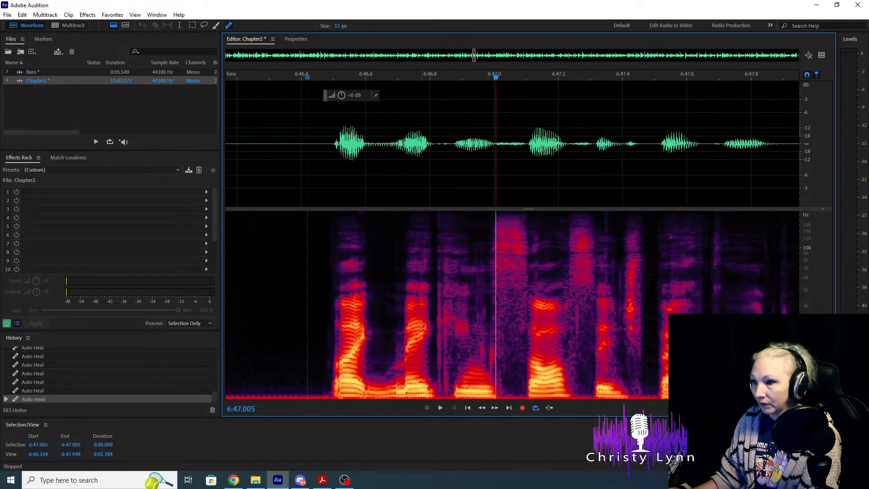
drag(439, 215, 446, 415)
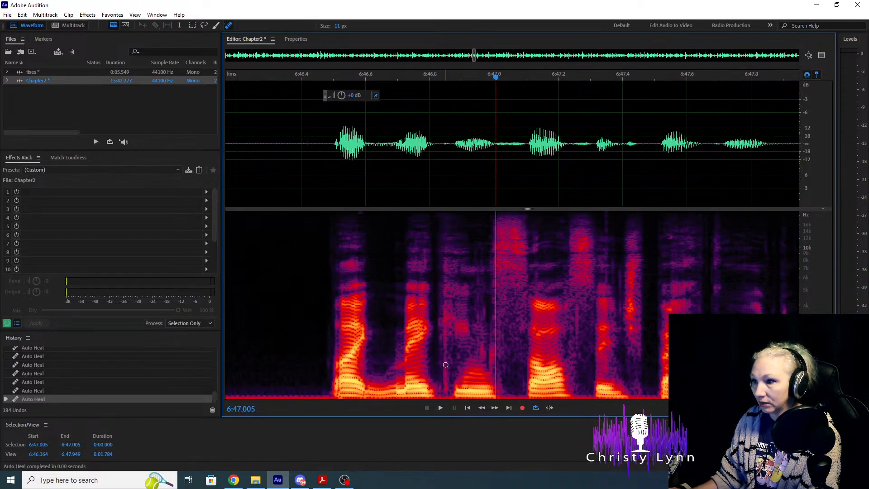
click(310, 173)
key(space)
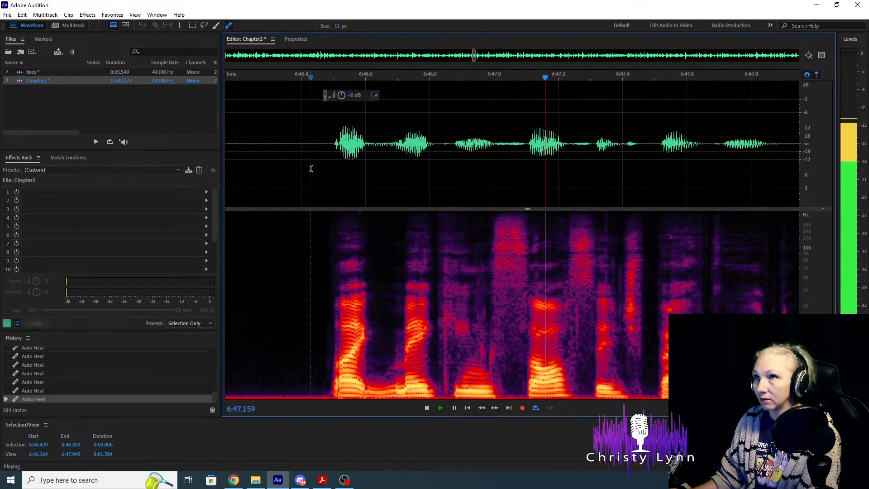
Heal the small noise at about 6:47.25 and listen from about 6:46.40 to 6:53.98.
key(space)
drag(577, 306, 577, 355)
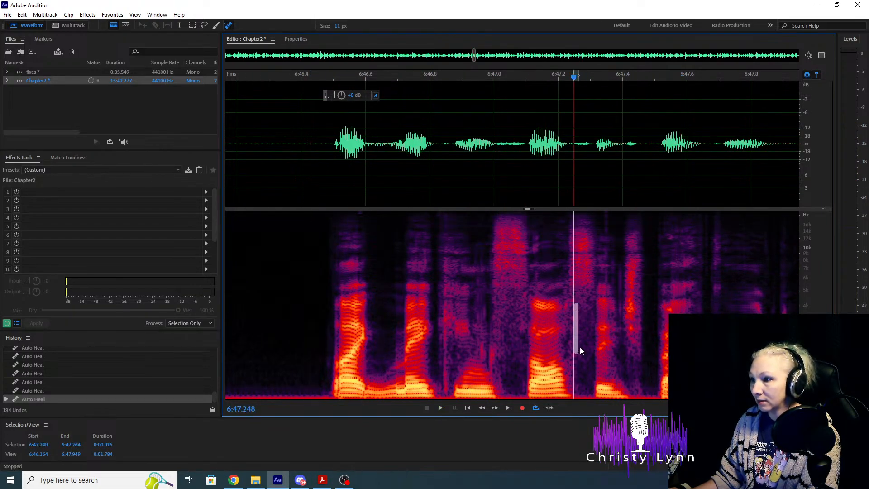
scroll(445, 325, down, 3)
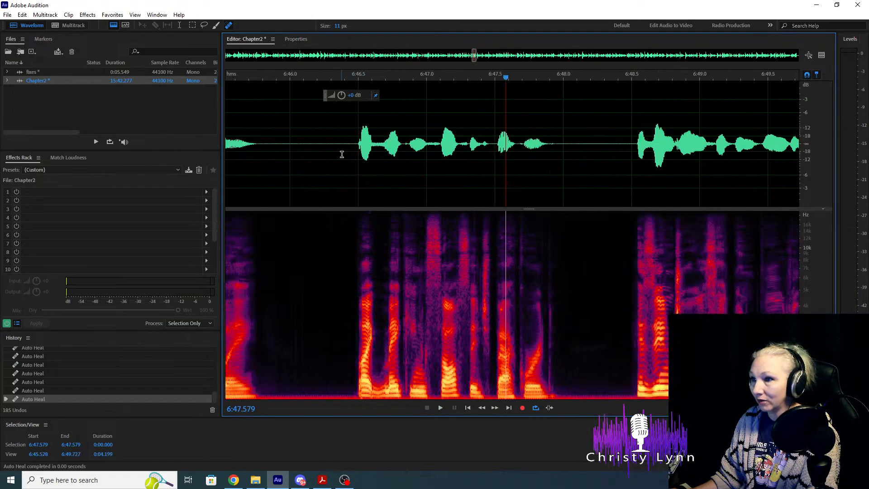
click(345, 143)
key(space)
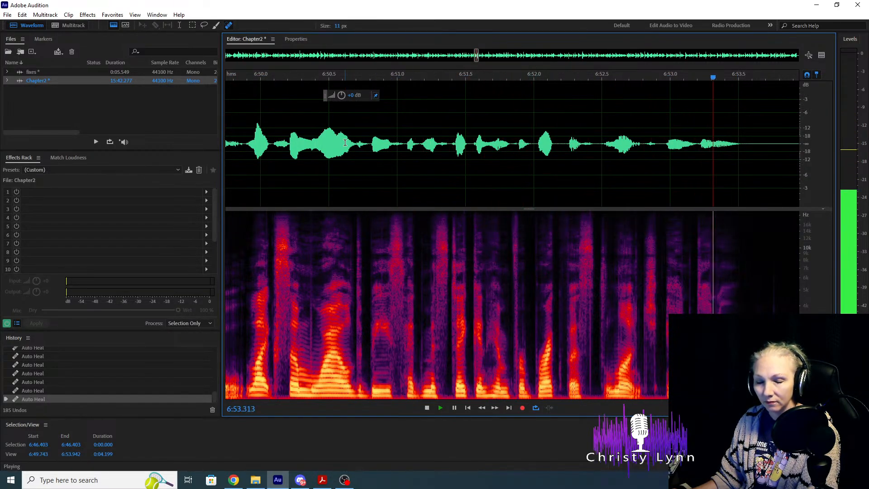
key(space)
Replay the narration from about 6:51.66 and 6:52.38, and listen on from 6:53.49 to 7:02.40 for noises.
scroll(633, 234, down, 3)
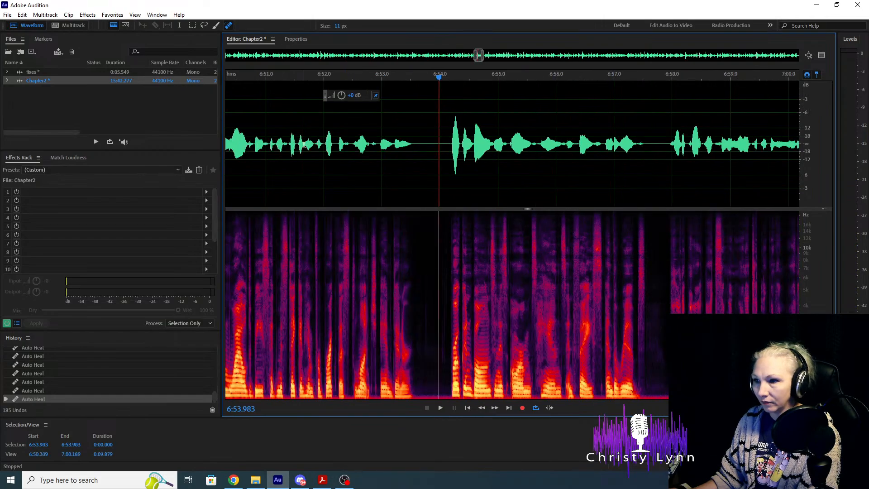
click(304, 143)
key(space)
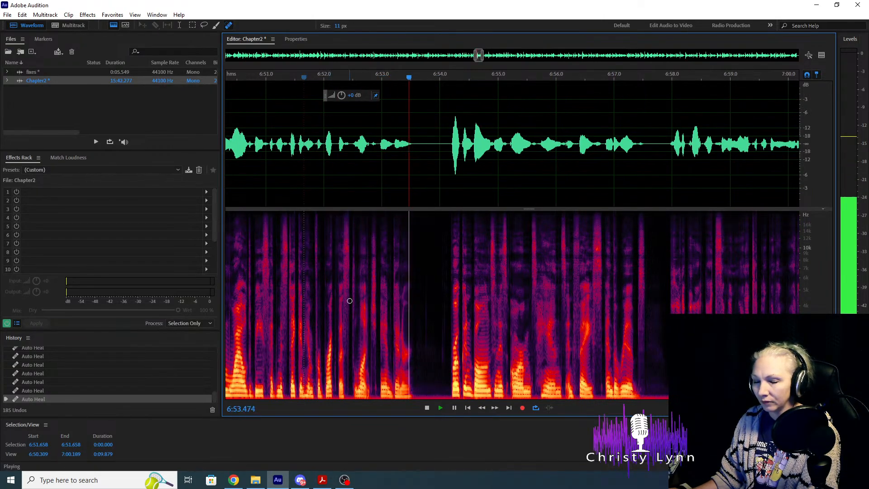
scroll(349, 301, up, 5)
click(334, 164)
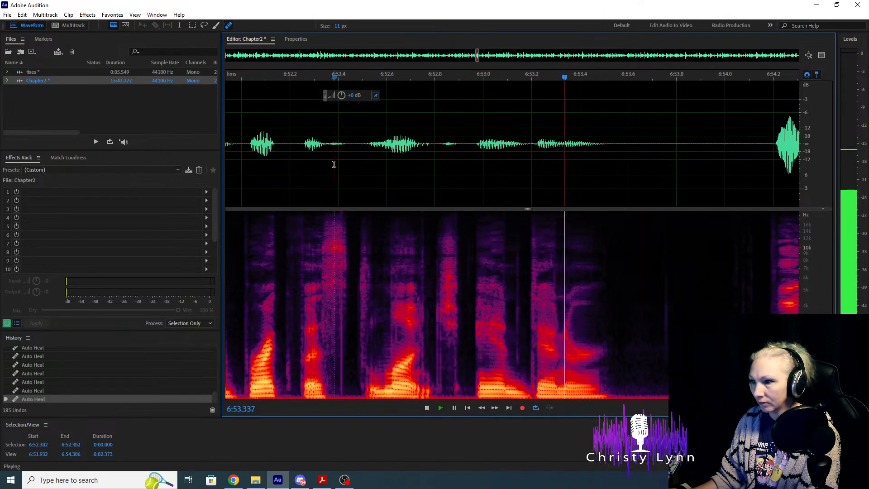
key(space)
scroll(334, 164, down, 4)
key(space)
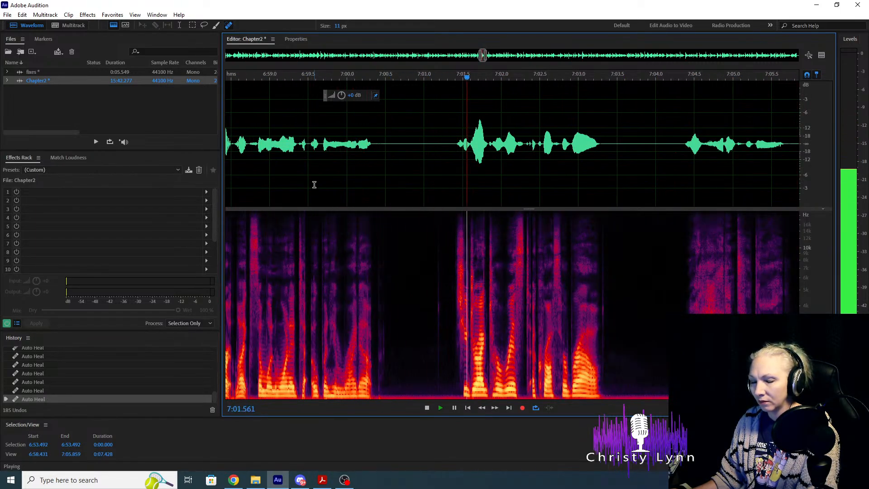
key(space)
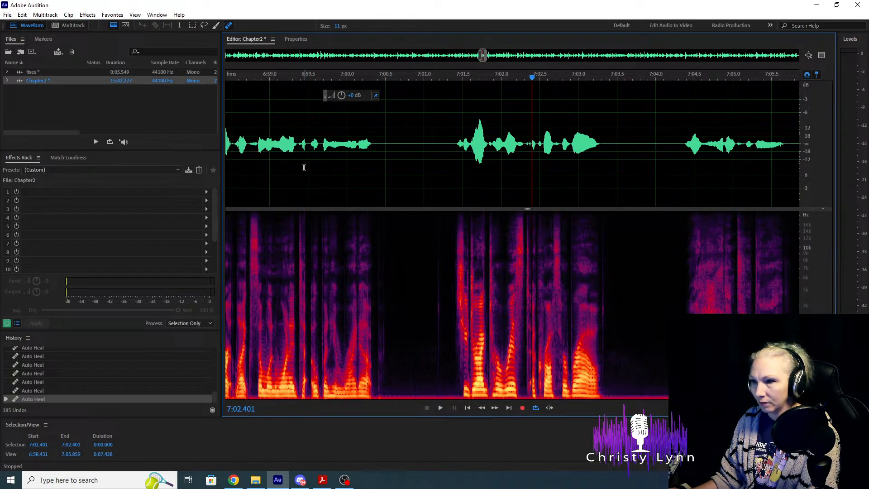
Replay from about 6:59.36, heal the click in the pause at about 7:01.19, and resume listening from 7:01.42.
click(297, 153)
key(space)
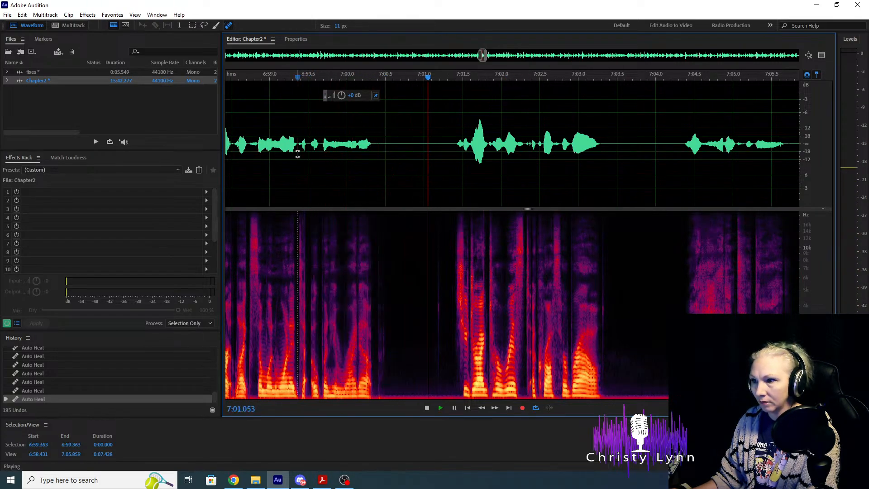
key(space)
mouse_move(438, 221)
mouse_down()
mouse_move(446, 378)
mouse_move(438, 397)
mouse_up()
key(space)
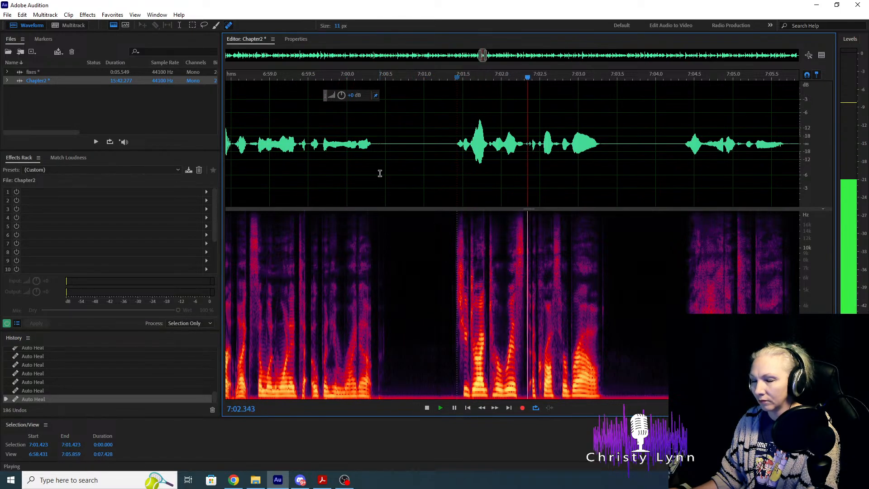
Listen from about 7:00.62, heal the vertical noise at about 7:01.77, and replay from 7:01.30 to 7:03.31.
click(395, 140)
key(space)
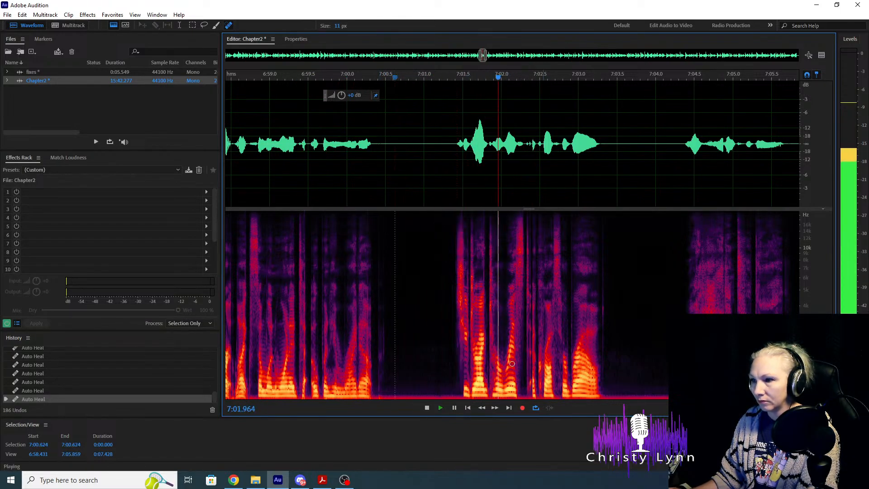
key(equal)
key(equal)
mouse_move(443, 218)
mouse_down()
mouse_move(446, 383)
mouse_move(448, 326)
mouse_up()
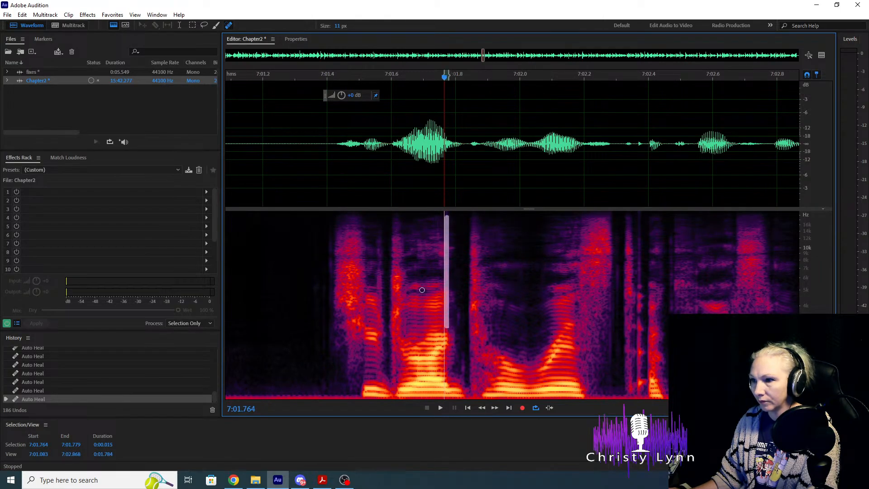
click(295, 151)
key(space)
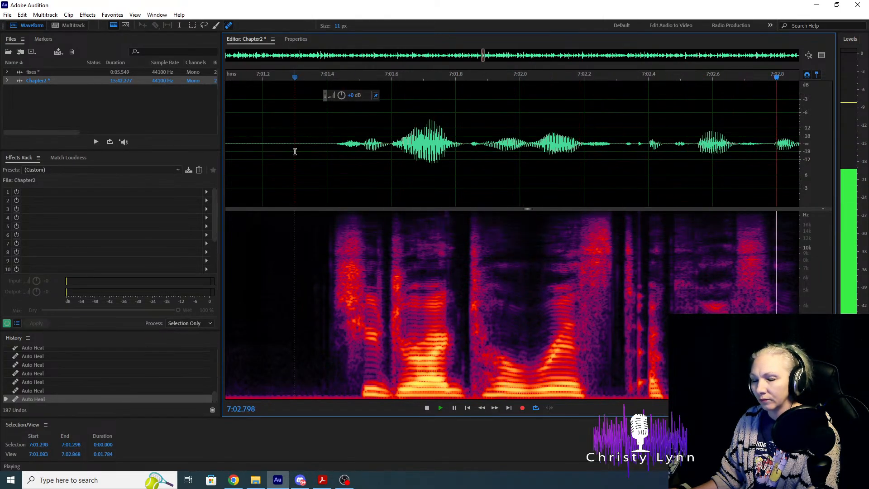
key(space)
key(minus)
key(minus)
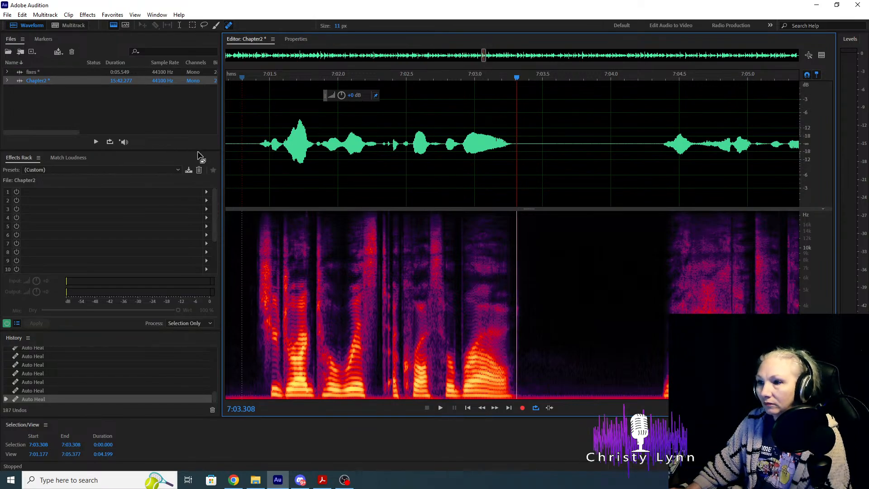
Replay from about 7:01.30, heal the click right after the phrase at about 7:03.31, and listen from 7:01.33.
click(242, 143)
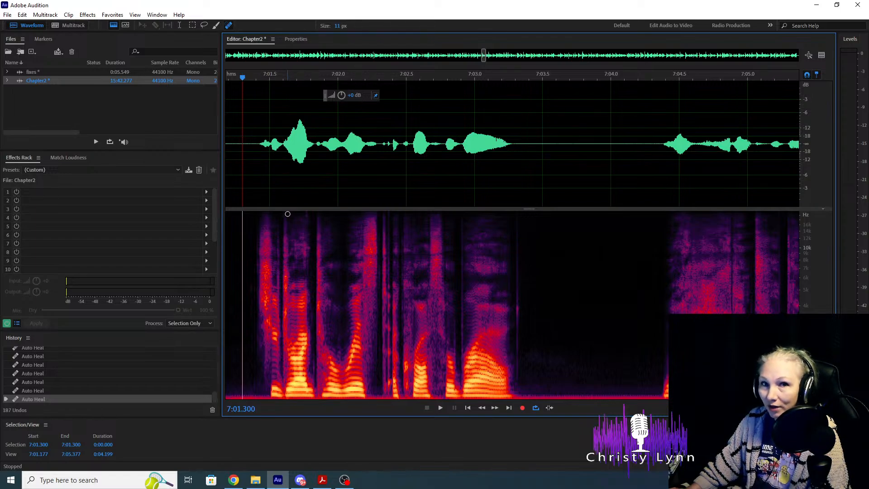
key(space)
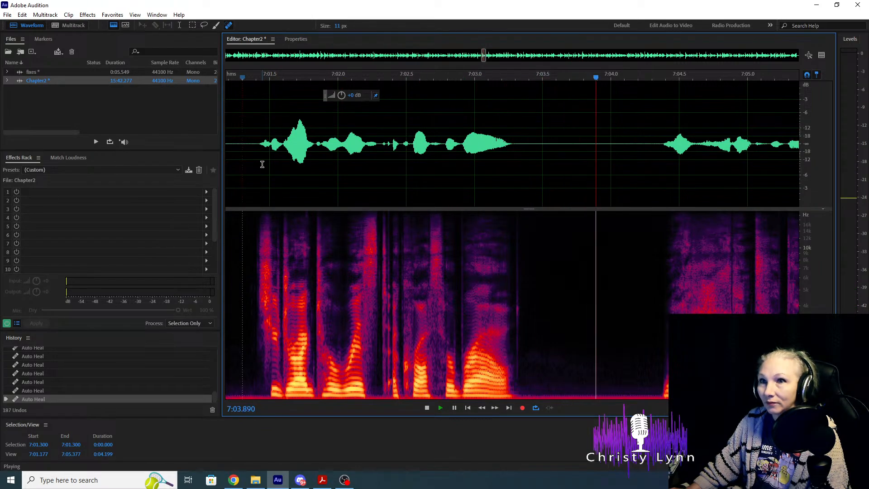
key(space)
drag(518, 216, 516, 397)
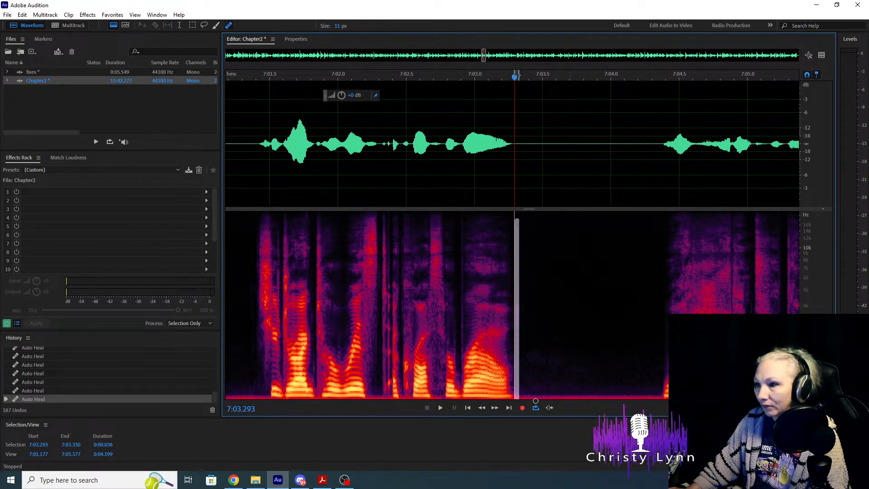
click(247, 160)
key(space)
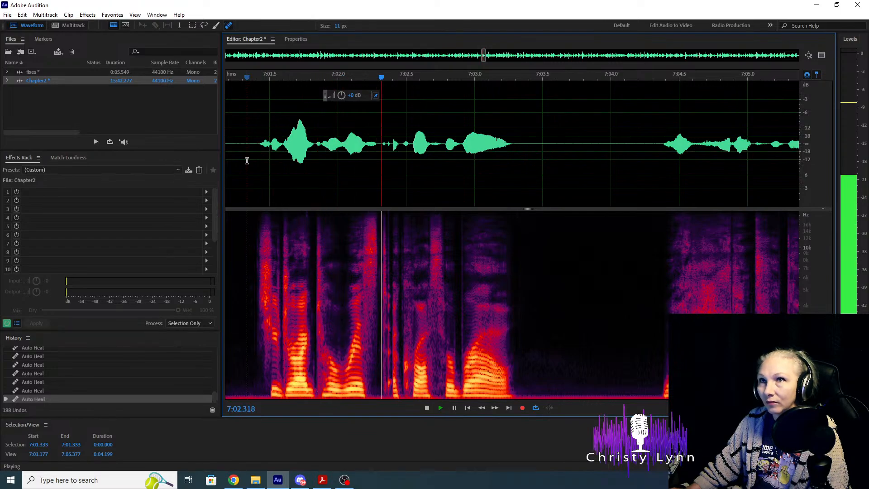
Replay from about 7:02.24 and 7:02.38, heal the noise at about 7:02.55, and listen again from 7:02.22.
click(371, 170)
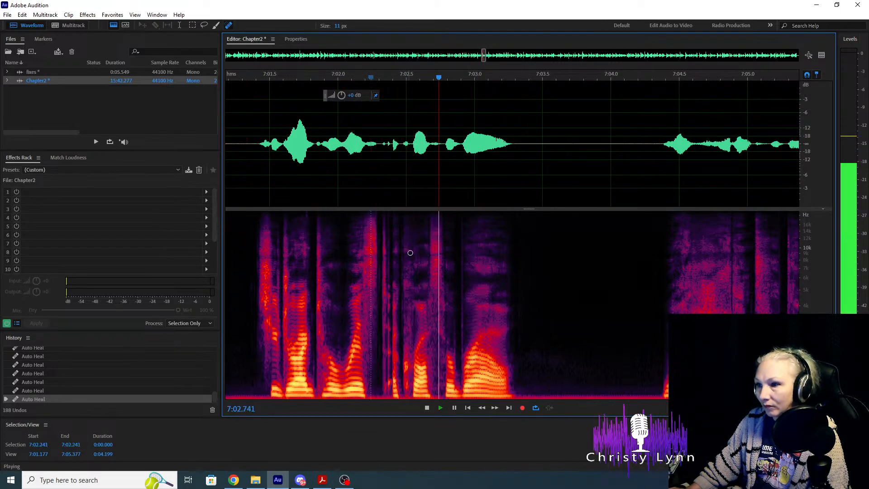
scroll(409, 252, up, 2)
scroll(332, 165, up, 2)
click(333, 167)
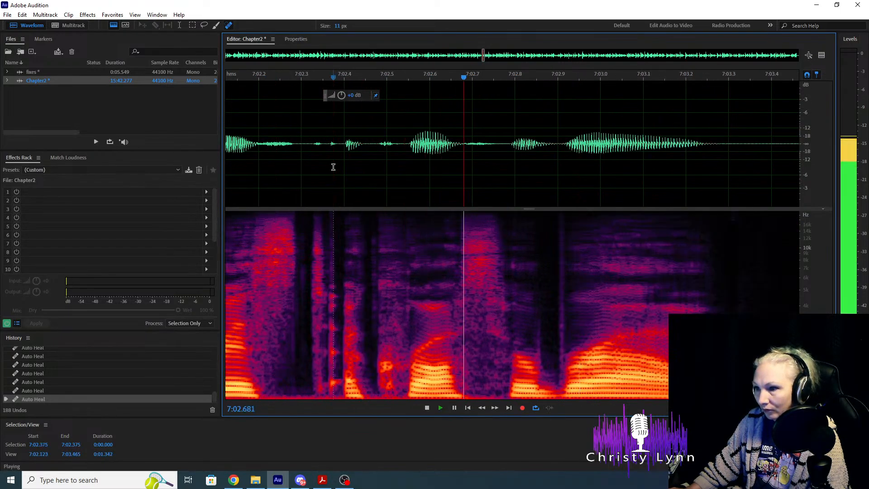
key(space)
drag(406, 273, 408, 348)
click(267, 153)
key(space)
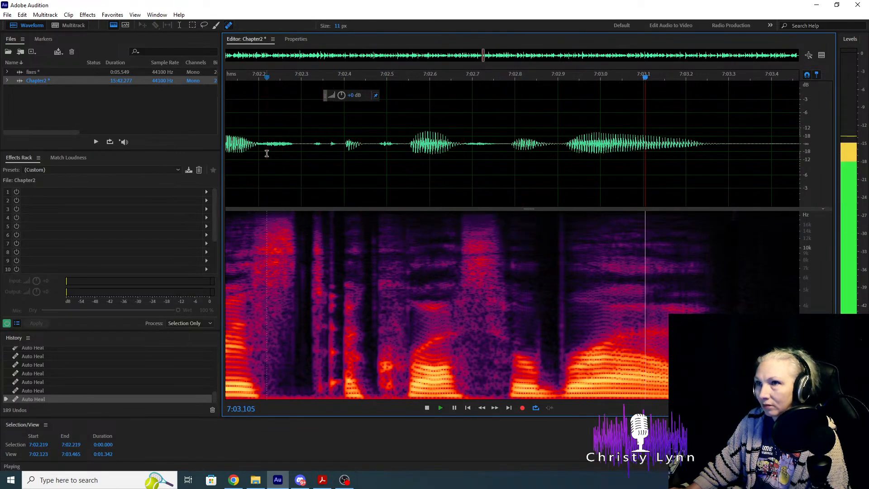
Delete about 0.45 s of silence from the pause at about 7:03.83, and listen from 7:02.18 to 7:11.70.
scroll(266, 153, down, 3)
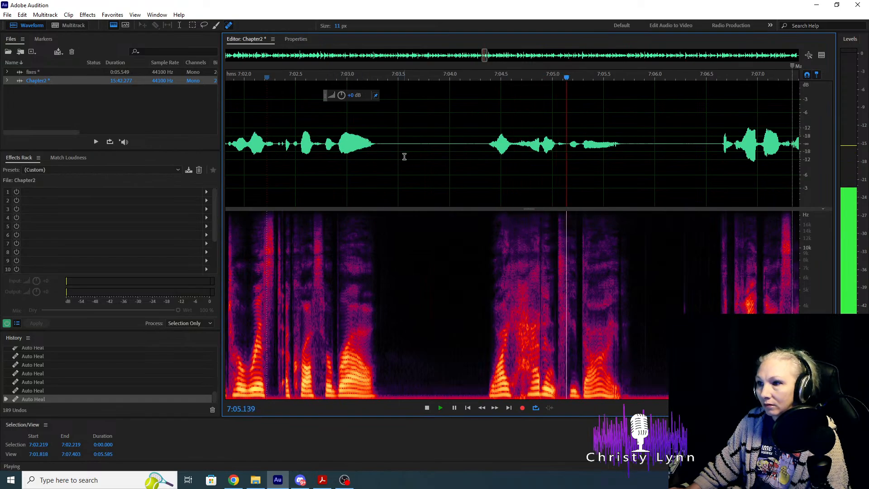
drag(432, 136, 476, 130)
key(Delete)
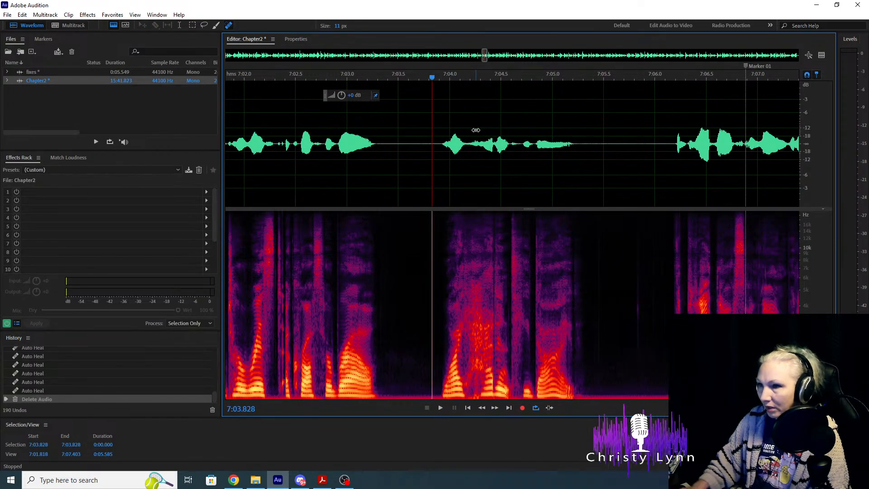
click(263, 140)
key(space)
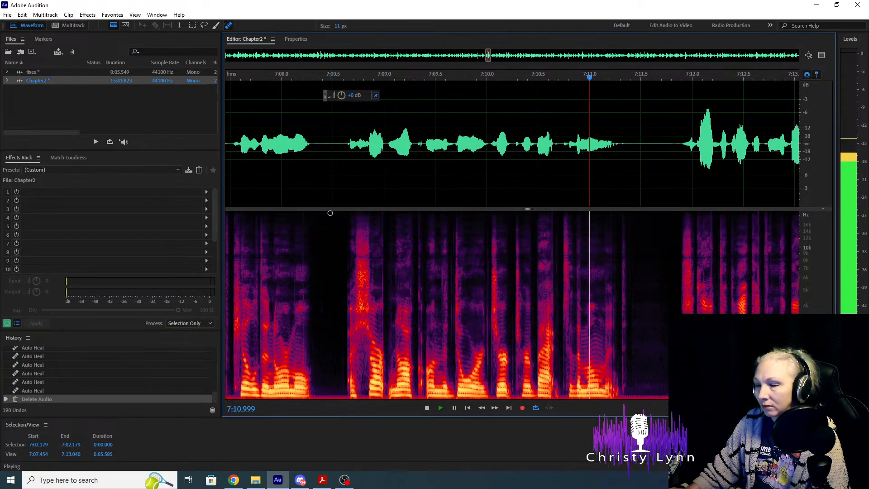
key(space)
Switch to Untouchable.pdf in Acrobat and select the sentence "The blood loss alone would have killed a normal—" to check it against the narration.
scroll(560, 190, down, 3)
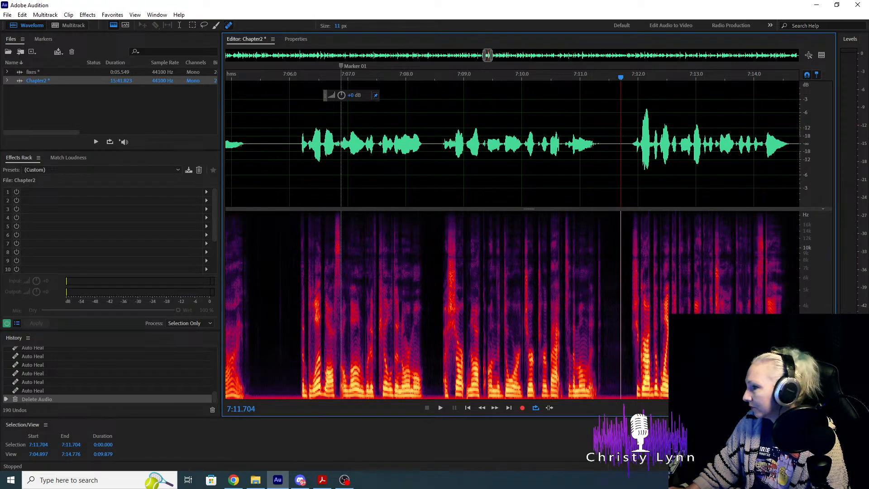
key(alt+Tab)
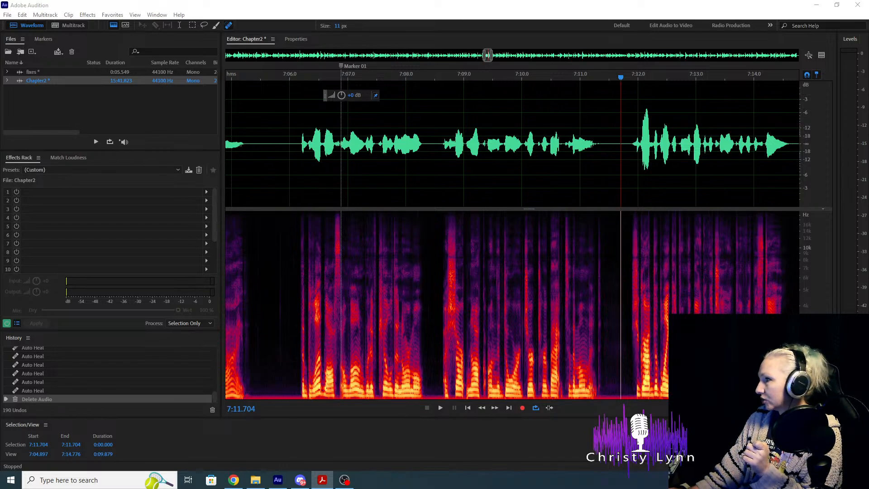
click(322, 479)
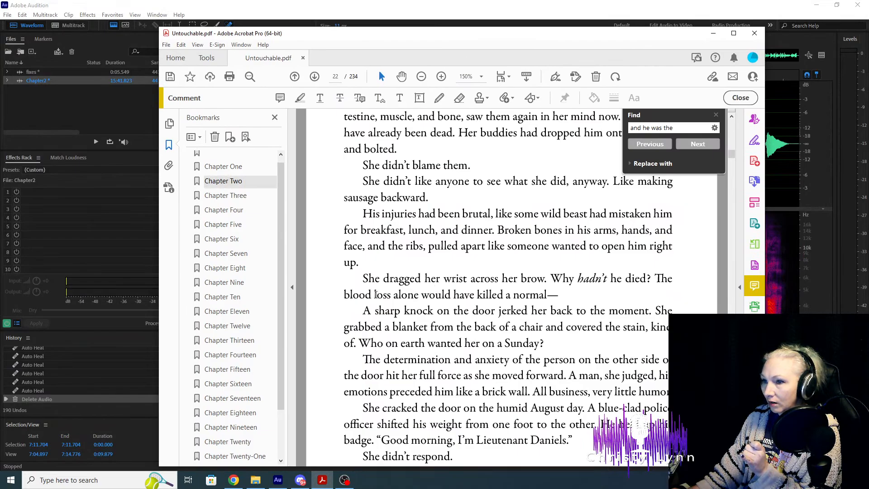
drag(655, 277, 563, 292)
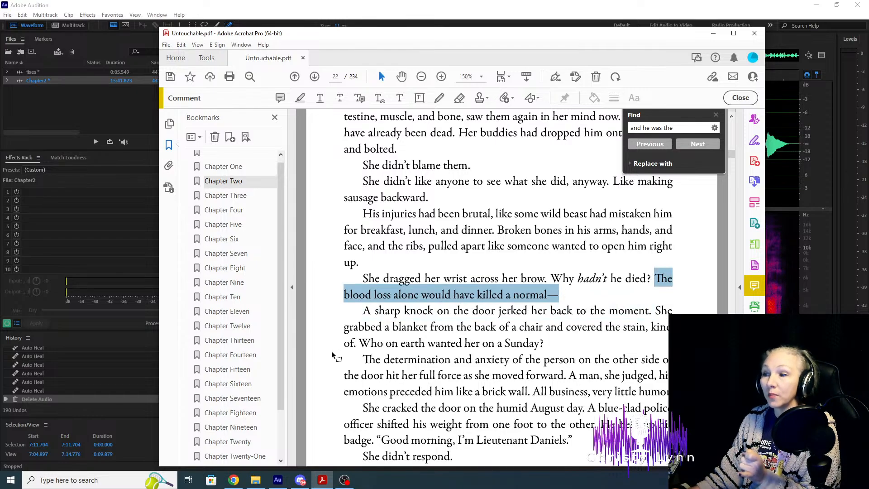
Return to Chapter2 in Audition and listen to the blood-loss sentence from about 7:08.5 and again from 7:05.72.
click(713, 33)
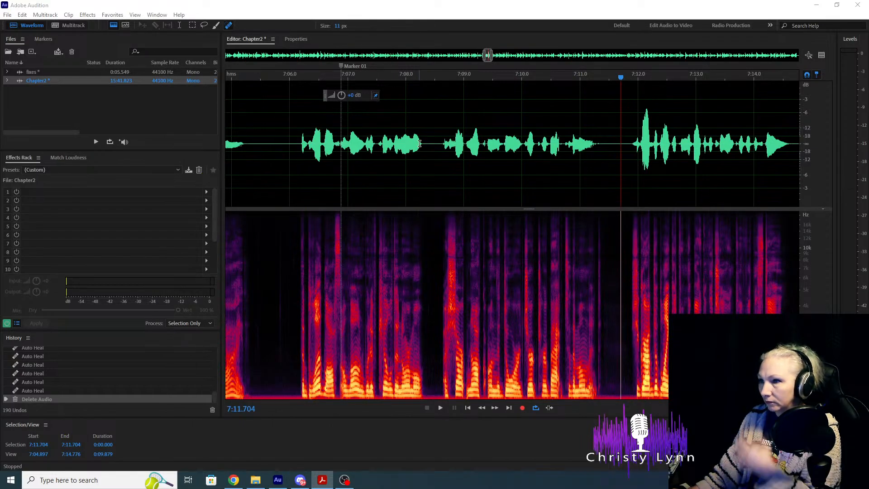
click(435, 147)
key(space)
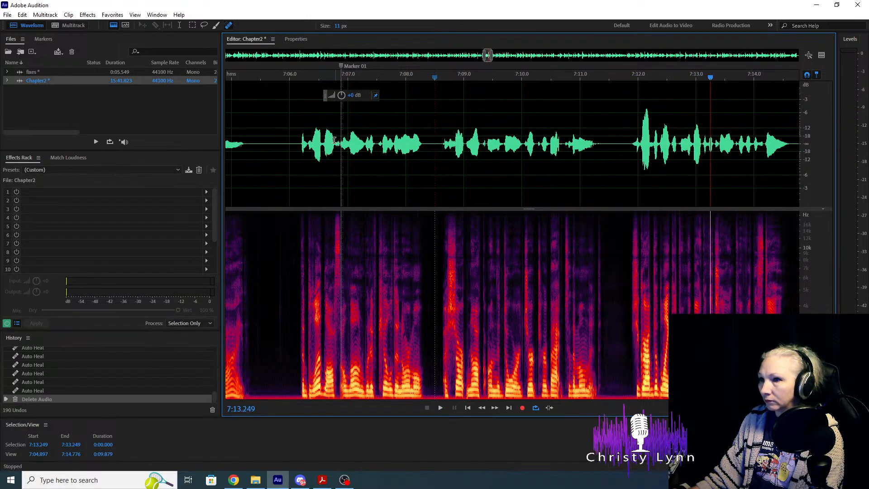
click(273, 139)
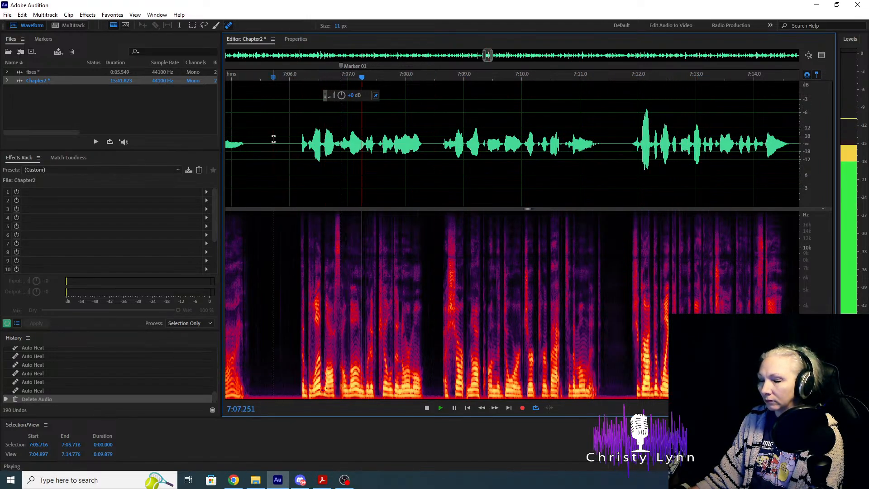
key(space)
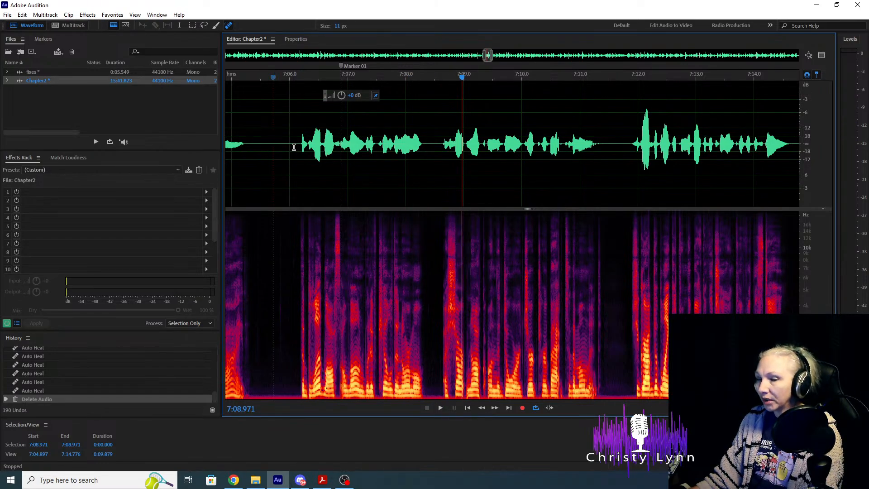
Replay the blood-loss sentence from about 7:05.93 and the following sentence from 7:08.55 to judge the delivery.
click(66, 72)
click(285, 142)
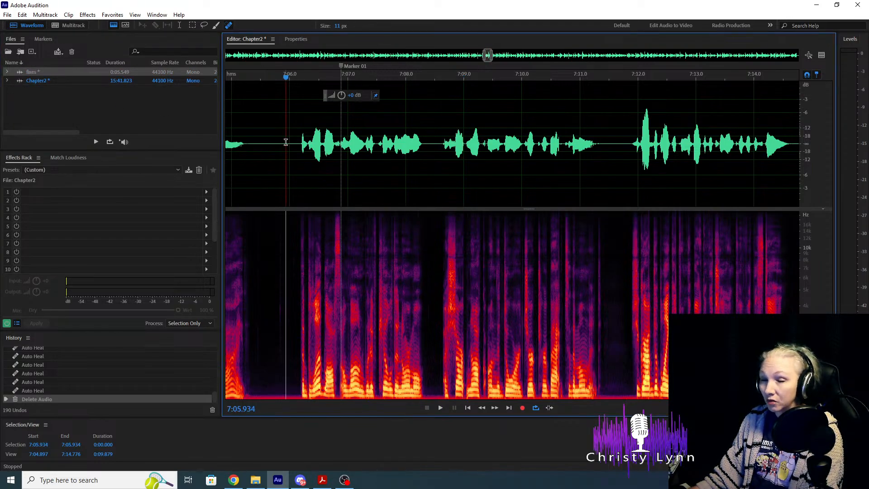
key(space)
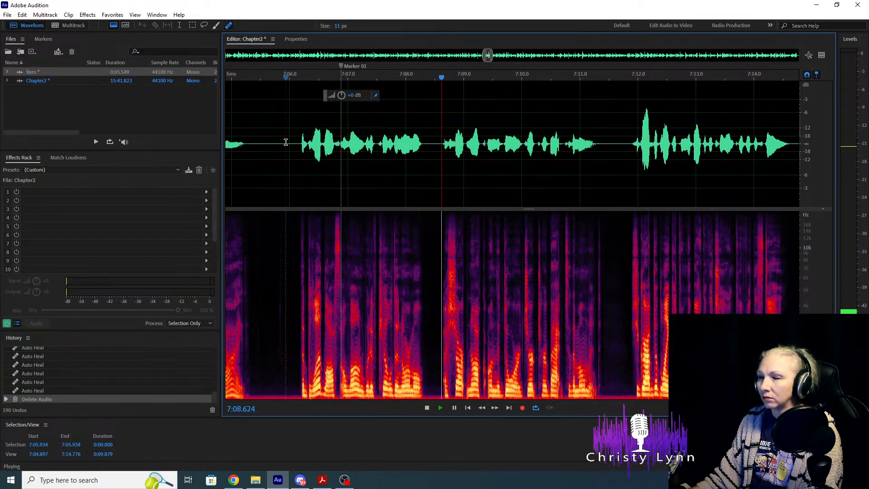
key(space)
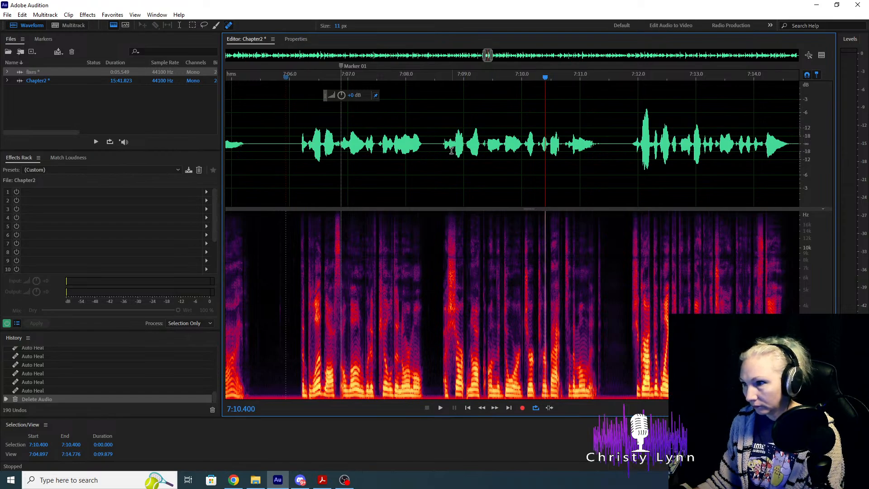
click(437, 144)
key(space)
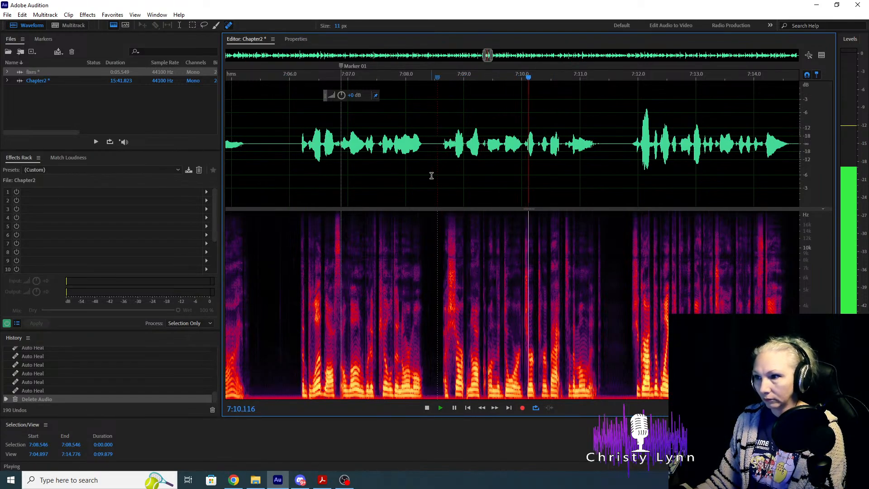
key(space)
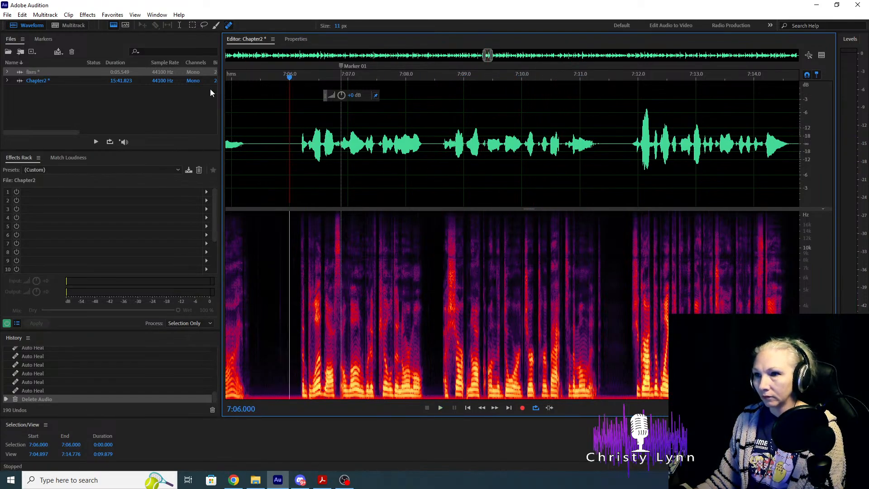
Open the fixes file, delete all its audio, and record a new take of the blood-loss sentence.
click(94, 79)
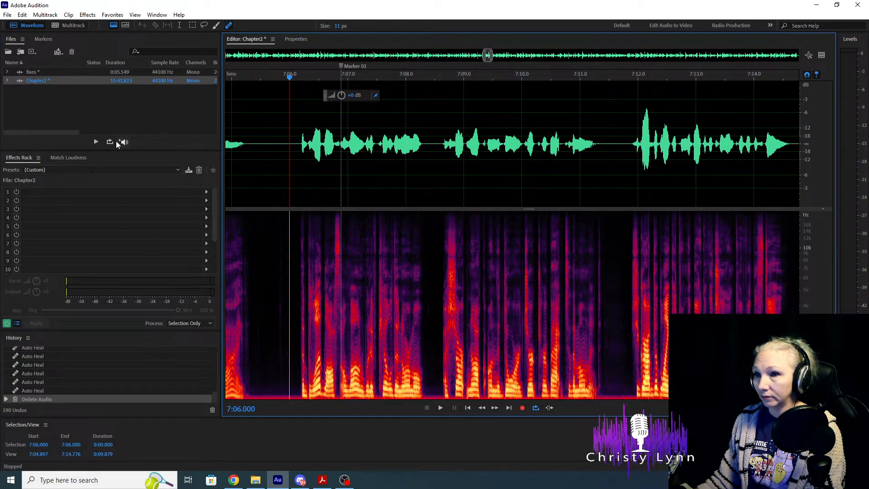
double_click(50, 72)
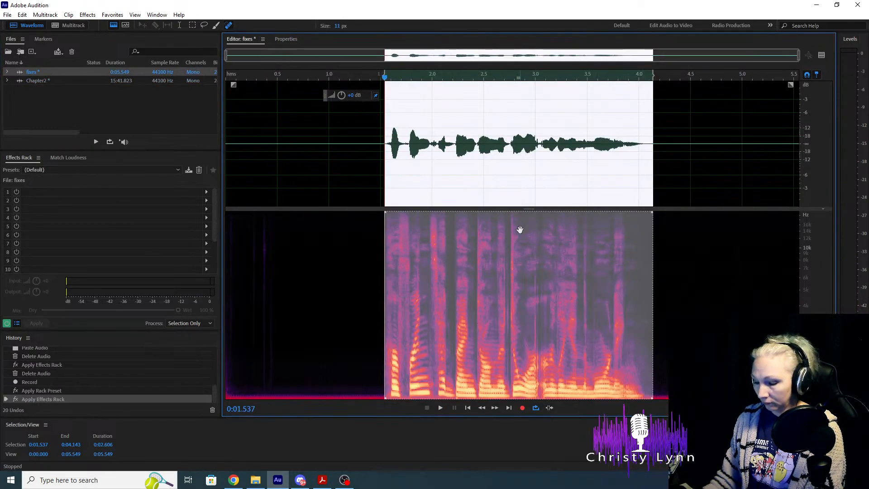
key(ctrl+a)
key(Delete)
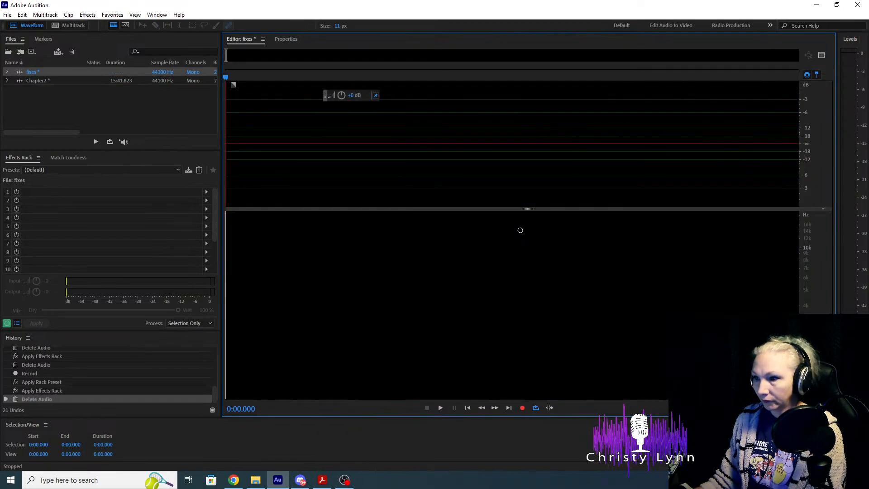
click(523, 408)
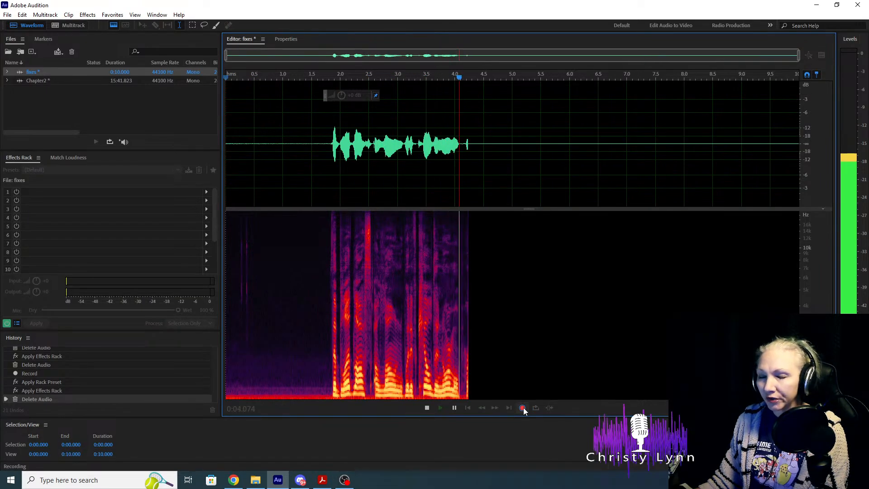
click(524, 408)
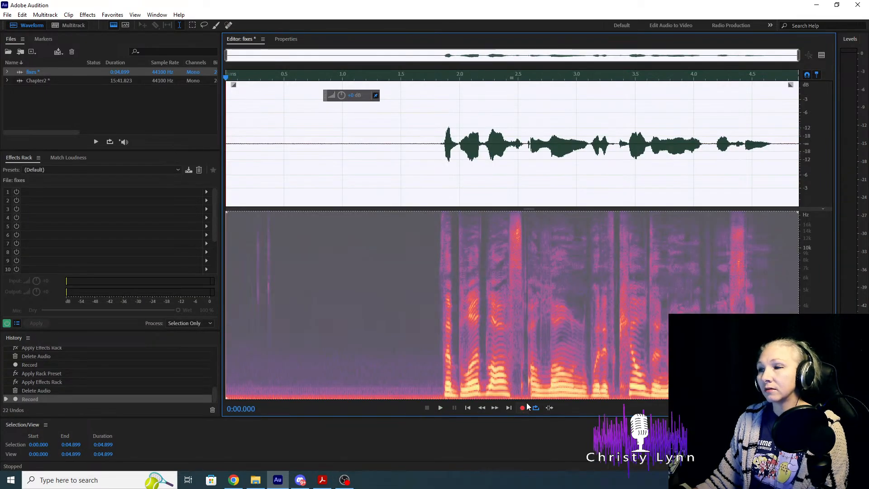
Listen to the new take from about 1.69 s and delete everything from 4.118 s to the end.
click(423, 145)
key(space)
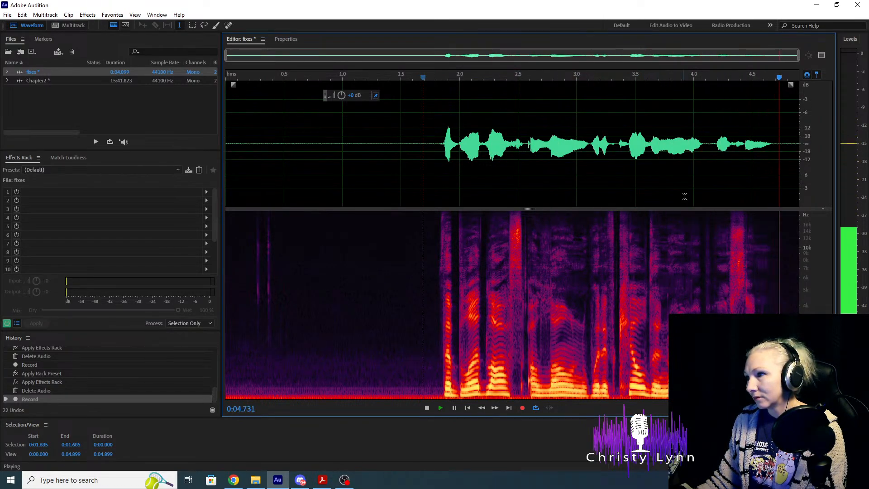
click(707, 142)
key(space)
key(space)
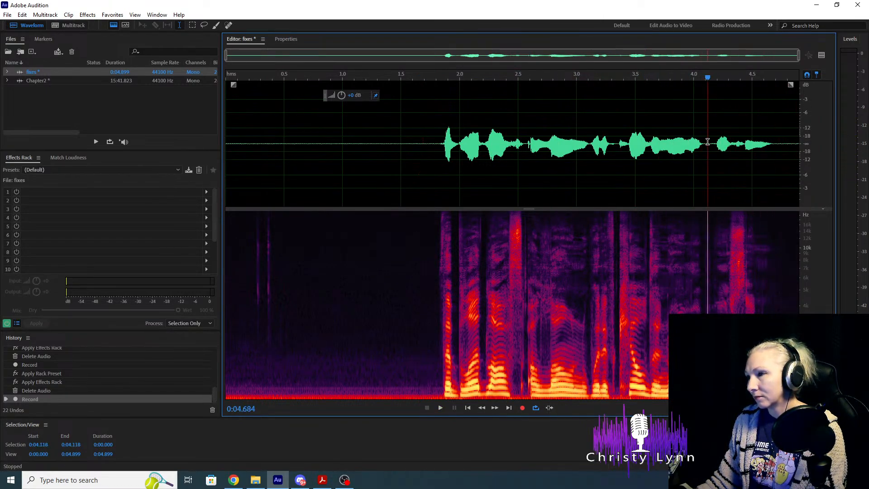
drag(708, 142, 807, 144)
key(Delete)
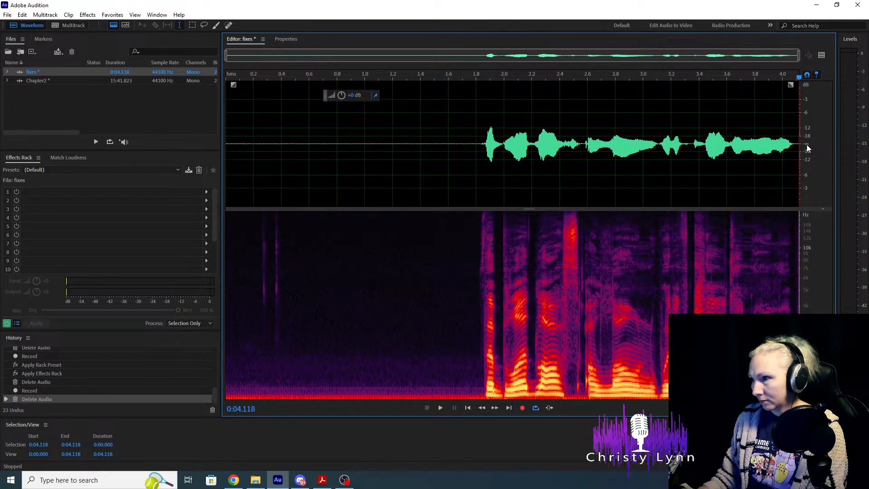
Delete about 1.8 s of silence before the first word of the new take.
click(431, 120)
key(space)
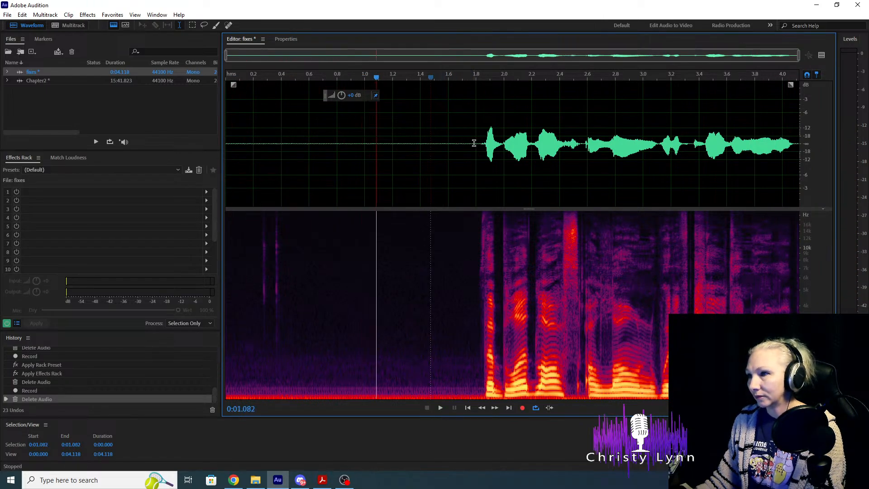
drag(473, 143, 226, 143)
key(Delete)
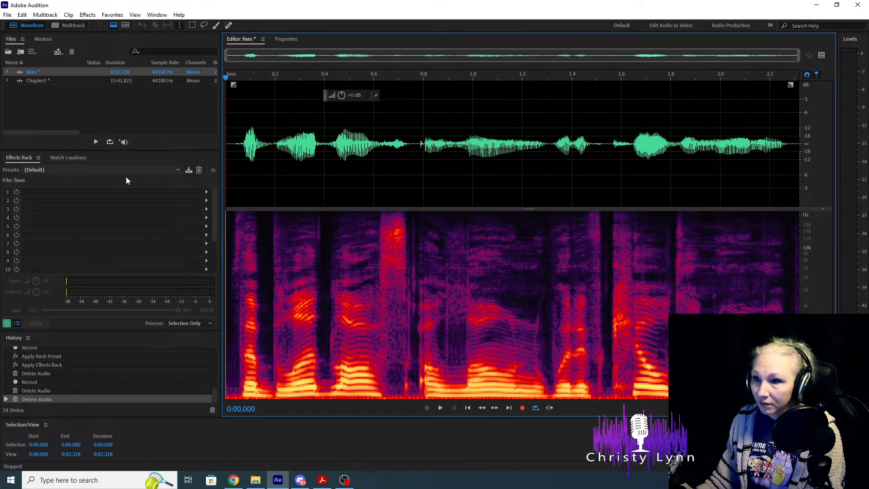
Apply the Audiobooks effects rack preset to the trimmed take and listen to the processed result.
click(145, 170)
click(213, 91)
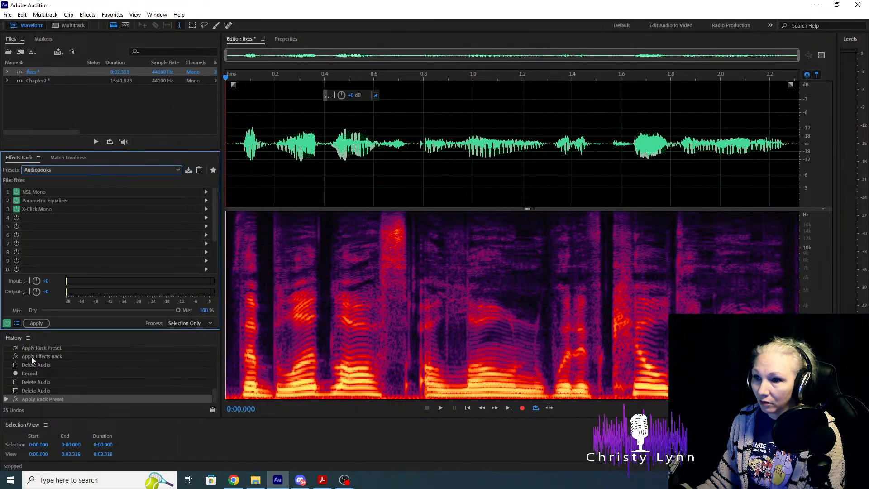
click(33, 322)
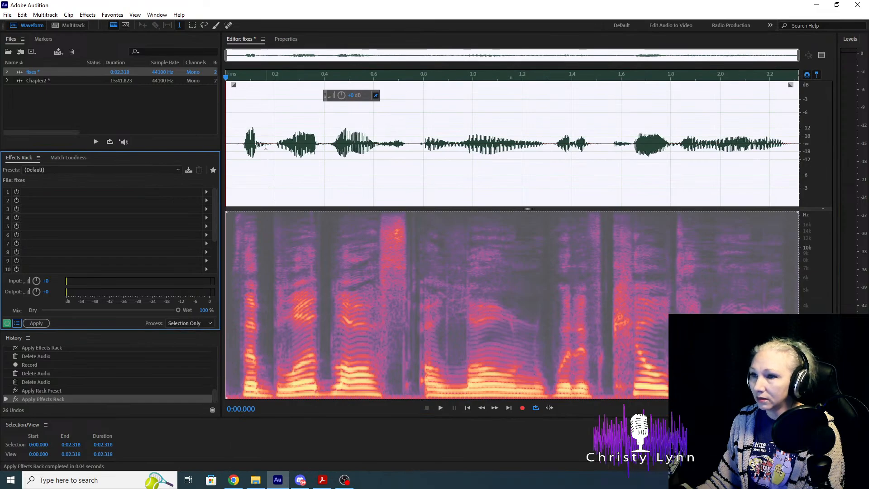
click(236, 144)
key(space)
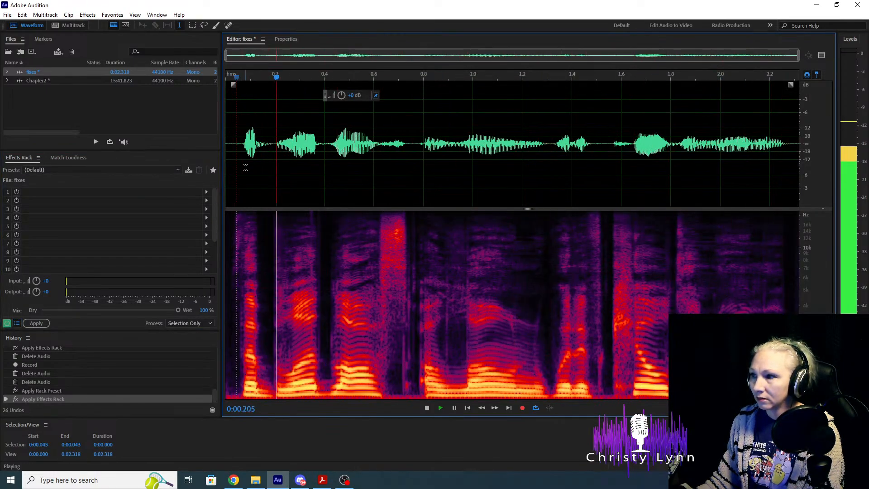
key(space)
Copy the whole processed take and paste it over the original phrase from 7:06.191 to 7:08.304 in Chapter2.
key(ctrl+a)
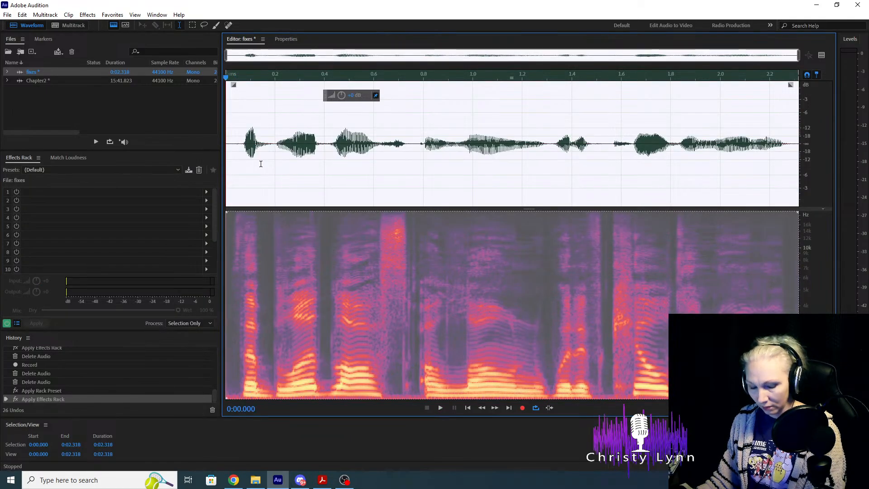
double_click(98, 81)
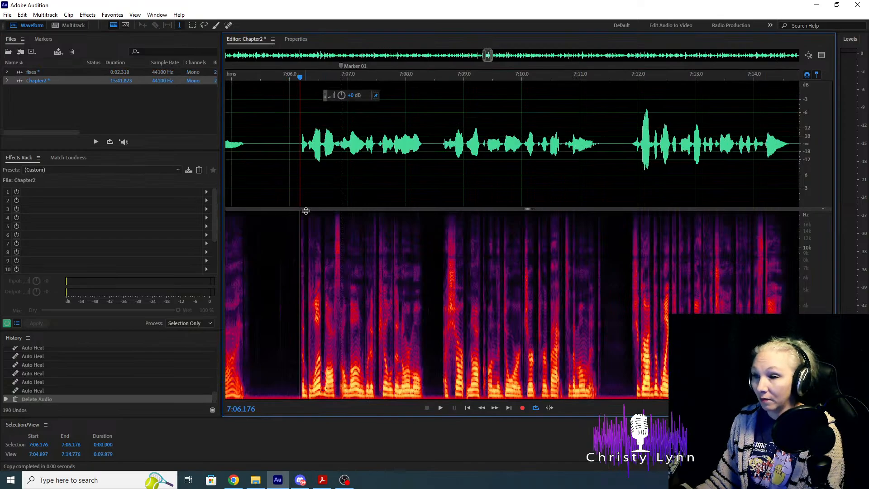
key(space)
key(space)
drag(300, 150, 421, 149)
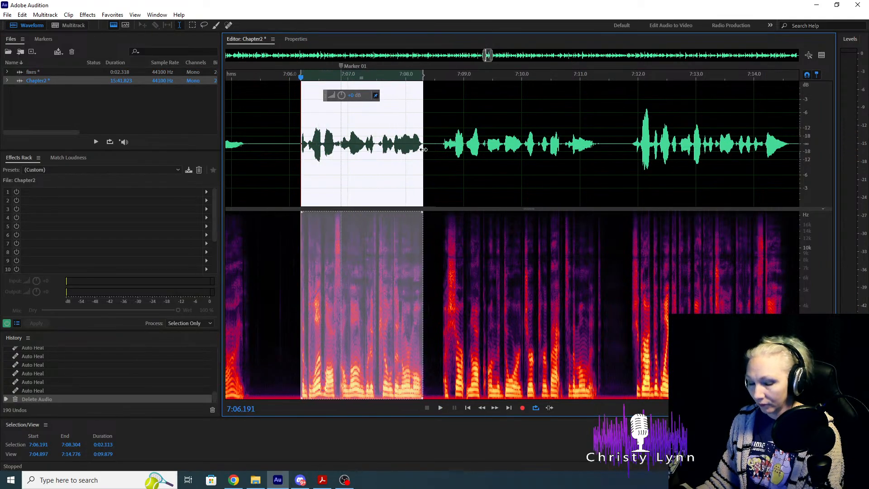
key(ctrl+v)
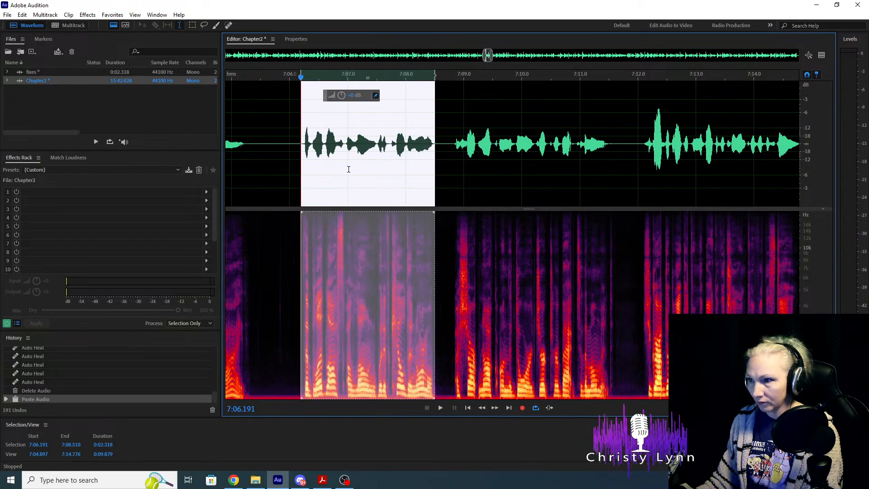
Listen to the replaced sentence and its transition into the next one from 7:06.23 and from 7:06.11.
click(437, 143)
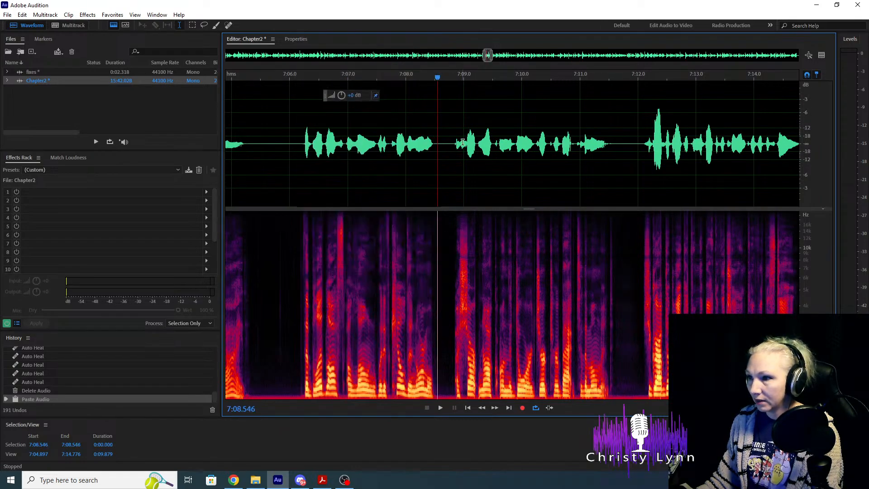
click(303, 142)
key(space)
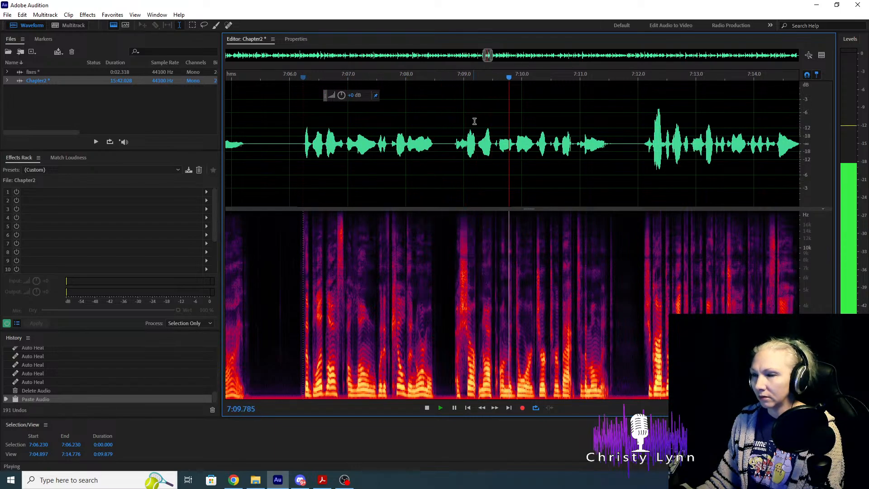
key(space)
scroll(439, 181, up, 1)
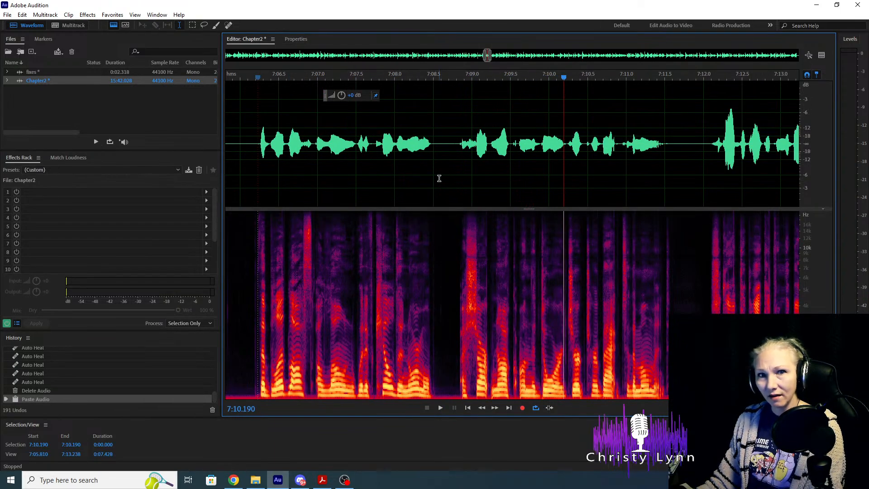
scroll(439, 178, down, 2)
click(330, 134)
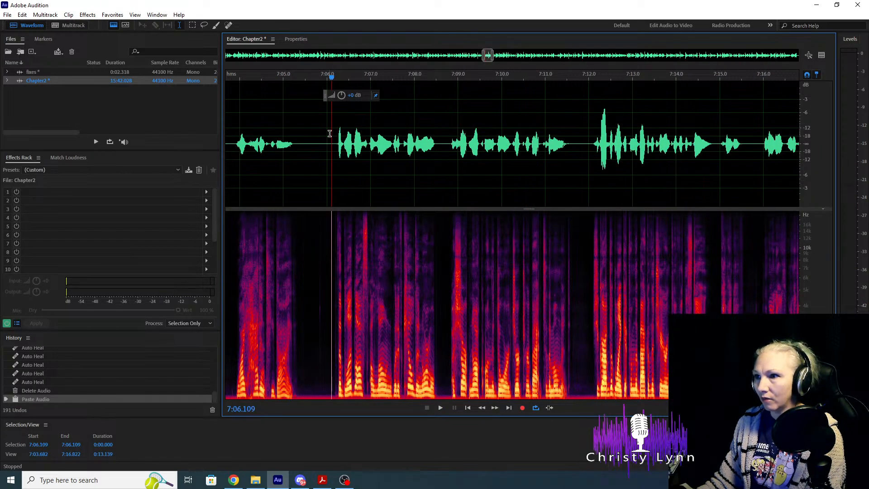
key(space)
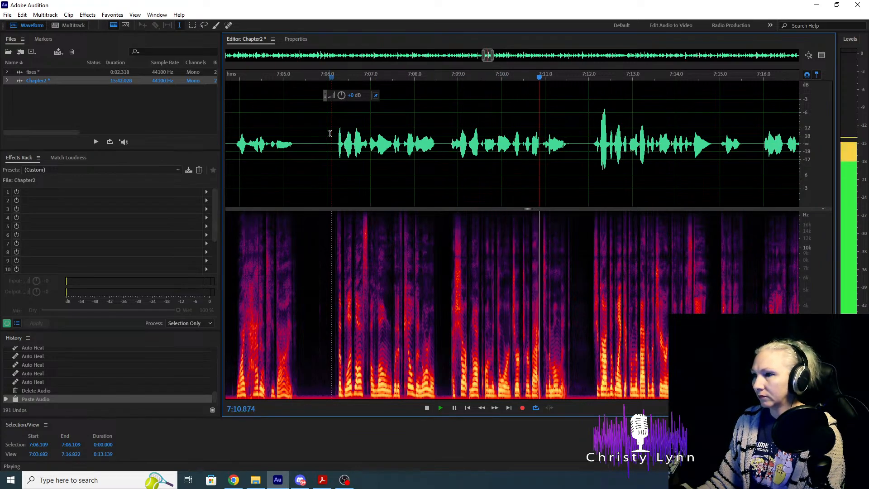
key(space)
Delete about 0.12 s of the pause at 7:08.685 after the replaced sentence, and listen again from 7:06.00.
scroll(443, 136, up, 4)
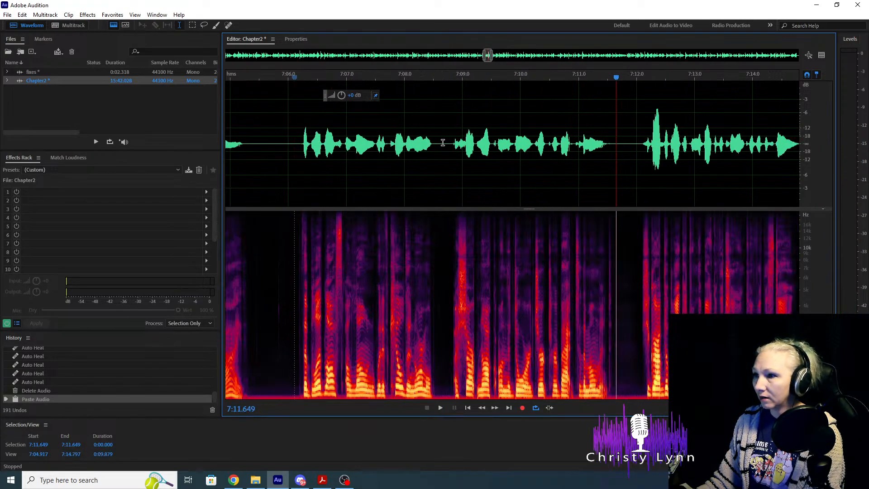
drag(444, 145, 458, 147)
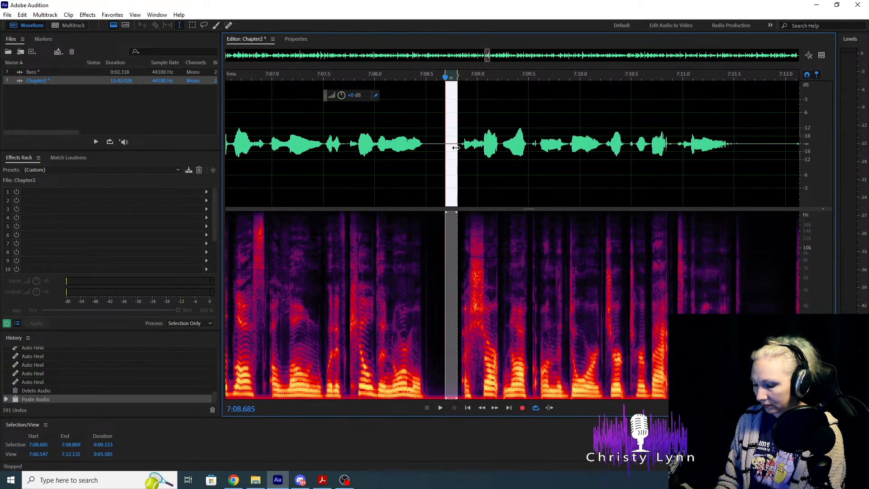
key(Delete)
scroll(456, 148, down, 3)
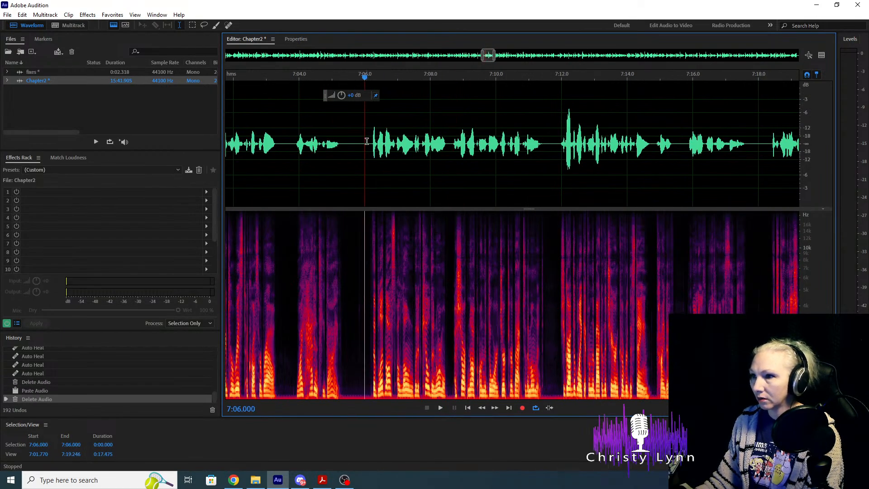
key(space)
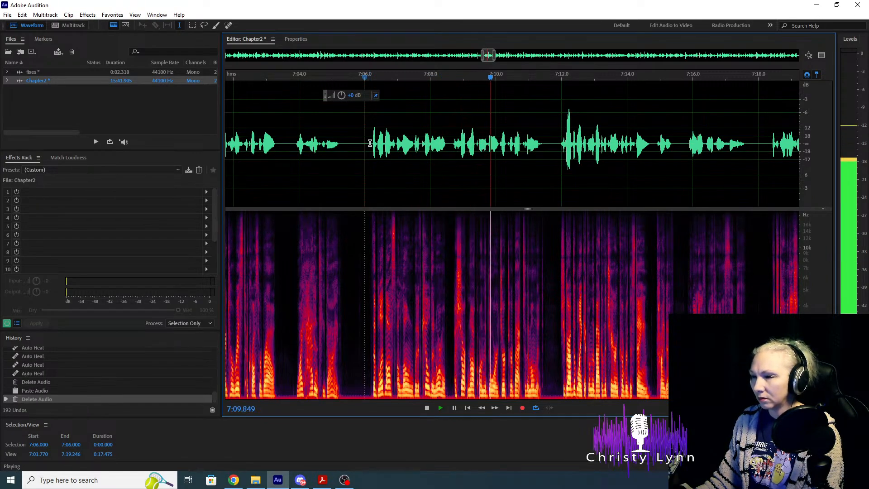
Listen again to the replaced sentence and its transition into the following one from 7:05.82 and from 7:06.23.
key(space)
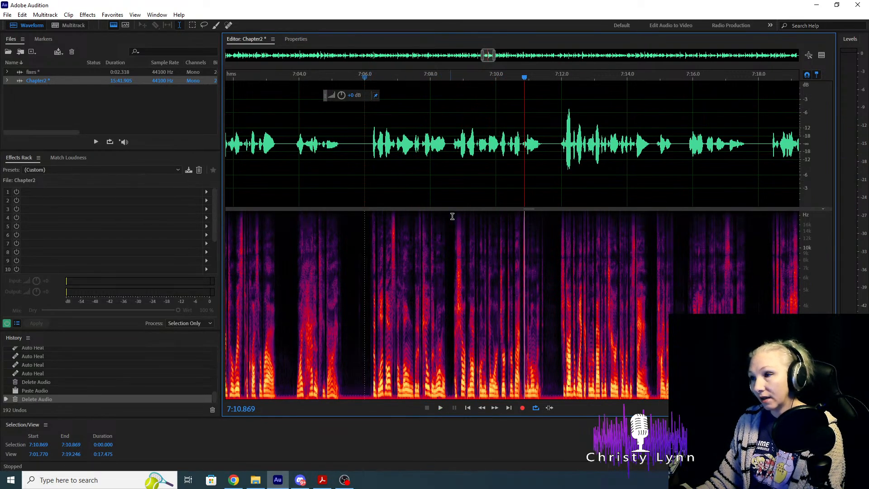
scroll(526, 293, up, 3)
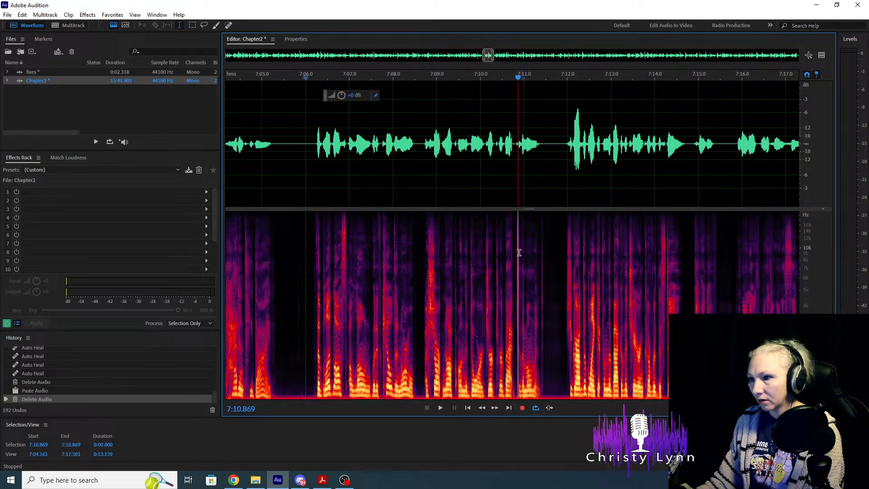
click(298, 143)
scroll(315, 197, up, 4)
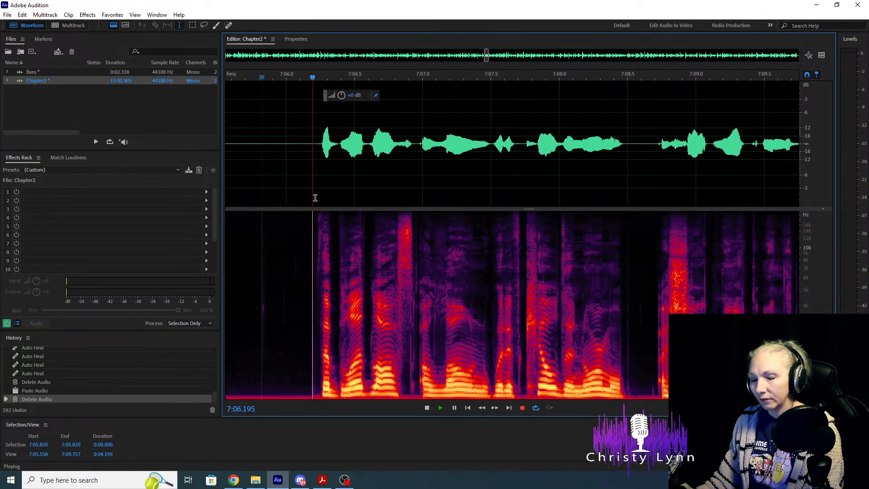
click(316, 169)
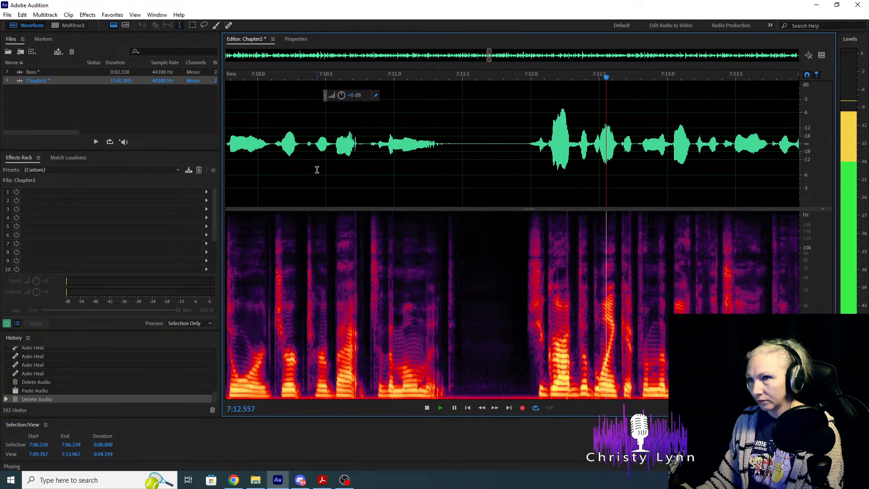
key(space)
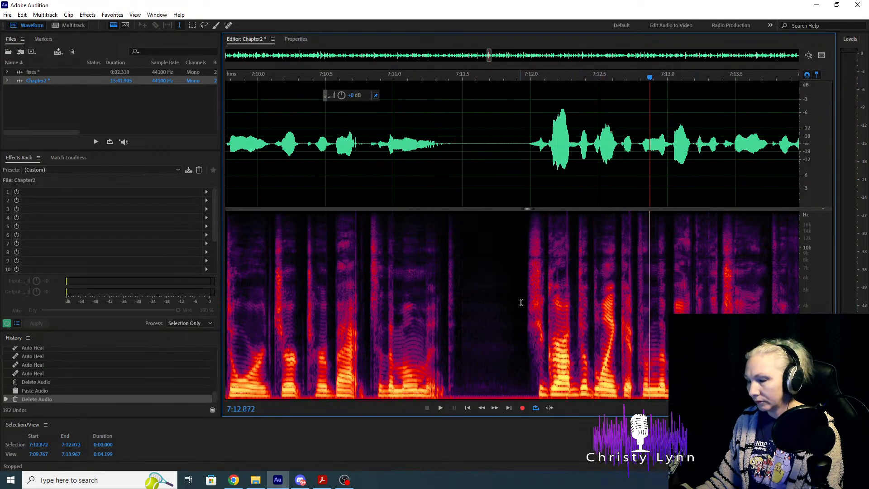
Remove the click at about 7:12.26 with the 11 px Spot Healing Brush and listen from 7:11.83.
scroll(546, 327, up, 3)
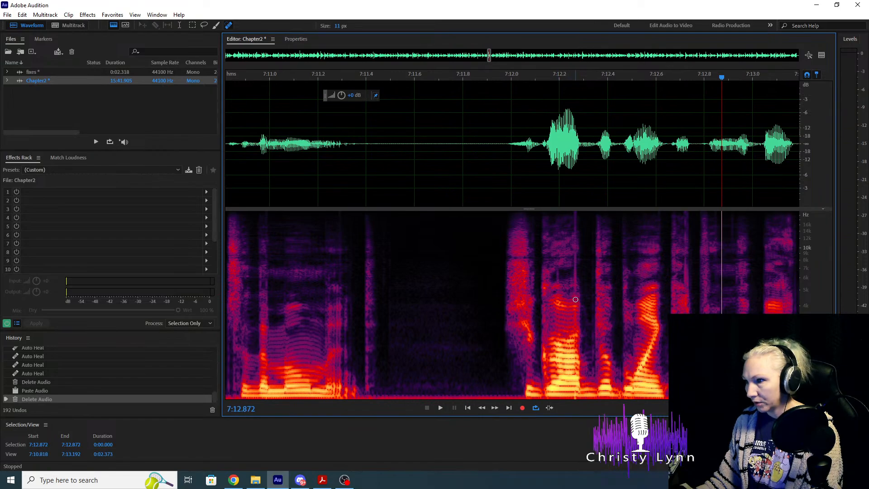
drag(575, 299, 575, 213)
click(470, 176)
key(space)
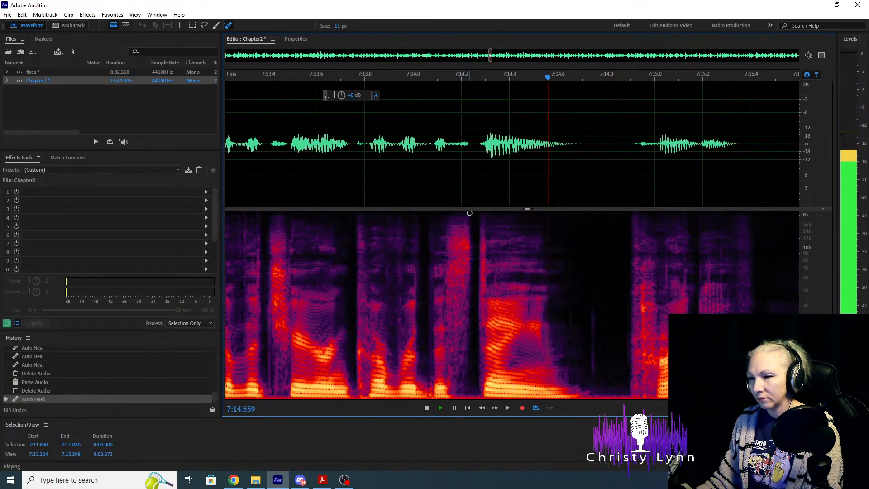
key(space)
Replay the phrase from 7:11.89 and 7:12.36, heal the click at about 7:12.73, and listen from 7:12.08.
scroll(442, 199, down, 3)
click(269, 175)
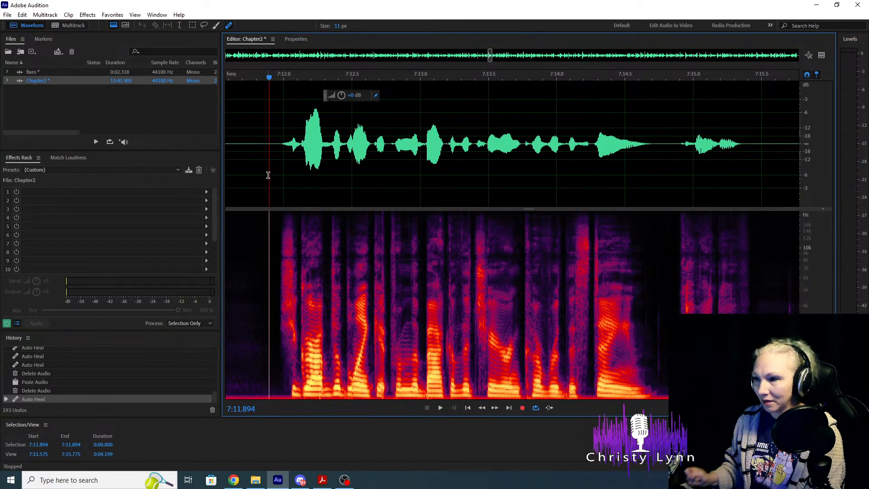
key(space)
key(space)
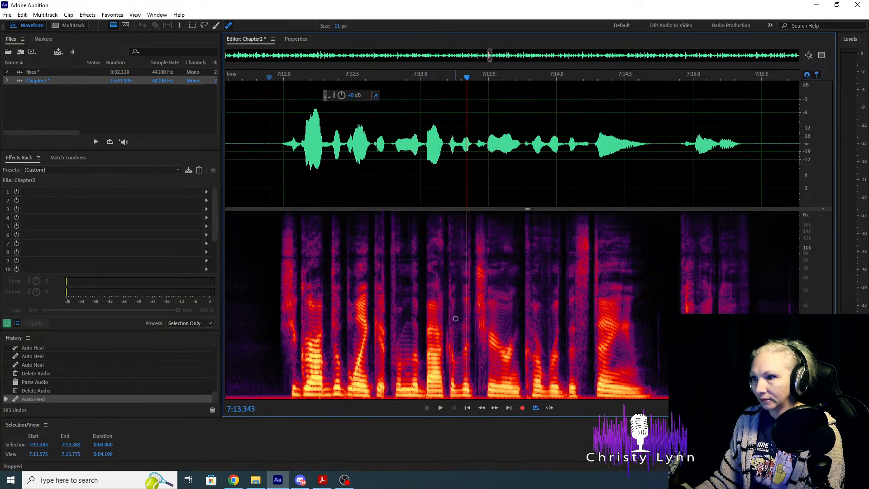
click(333, 170)
key(space)
key(space)
scroll(400, 268, up, 3)
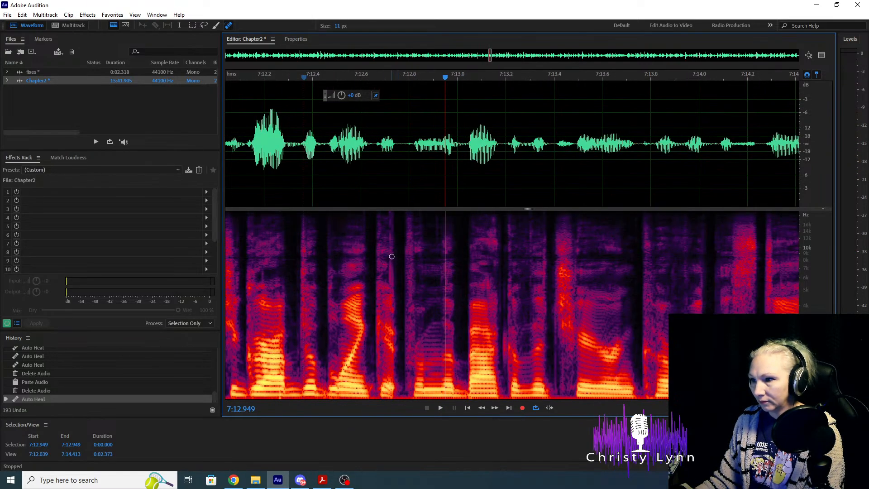
drag(391, 257, 385, 263)
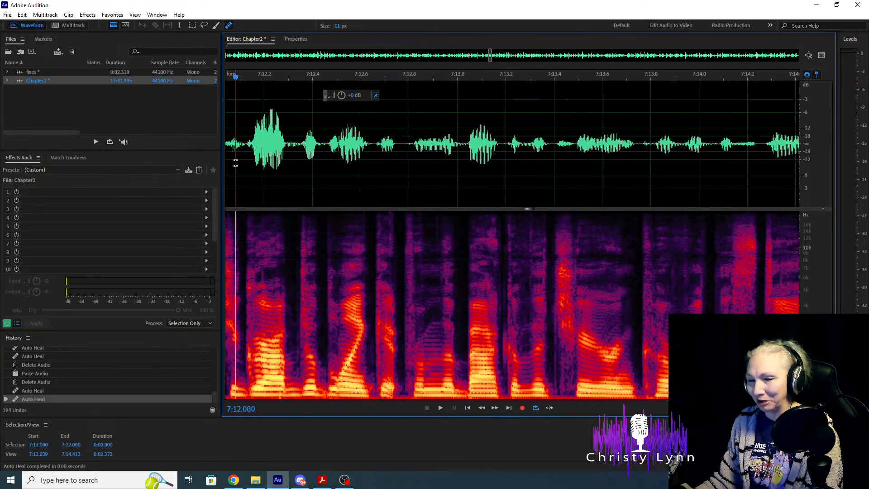
key(space)
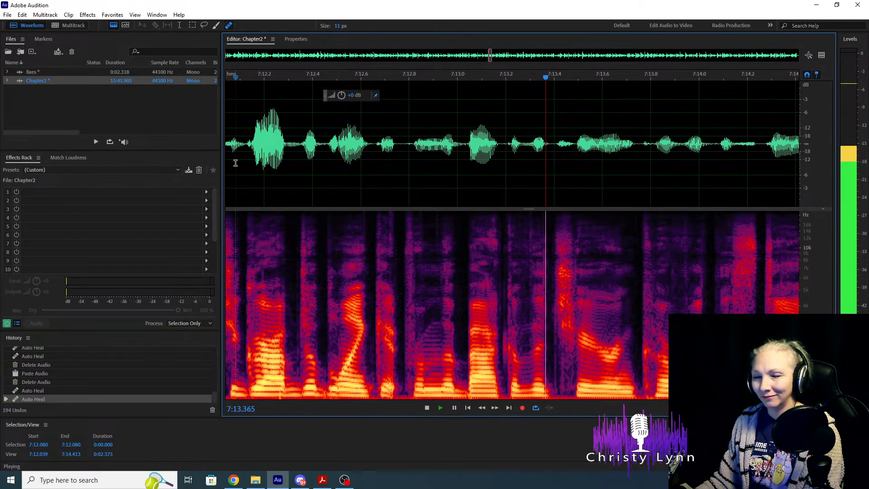
scroll(235, 163, down, 3)
key(space)
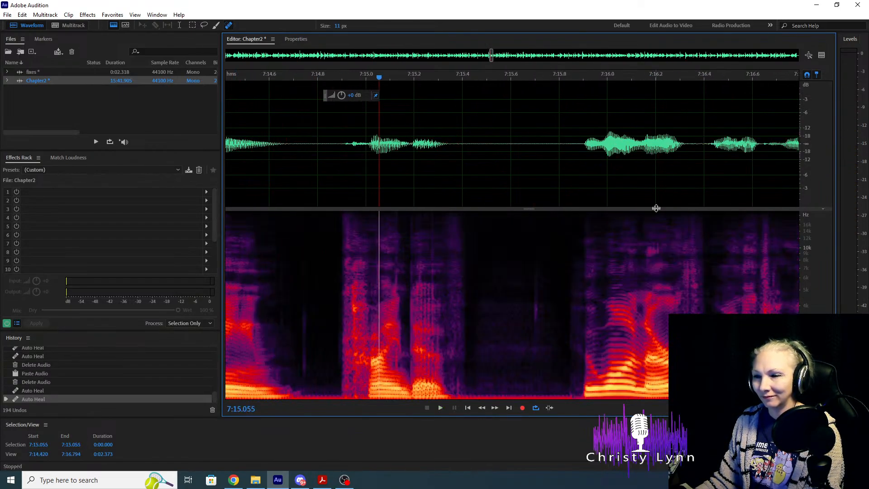
Listen from 7:13.89 and heal the clicks at about 7:19.23, 7:19.30, 7:19.44 and just before the word at 7:18.44.
scroll(495, 259, up, 3)
click(328, 167)
key(space)
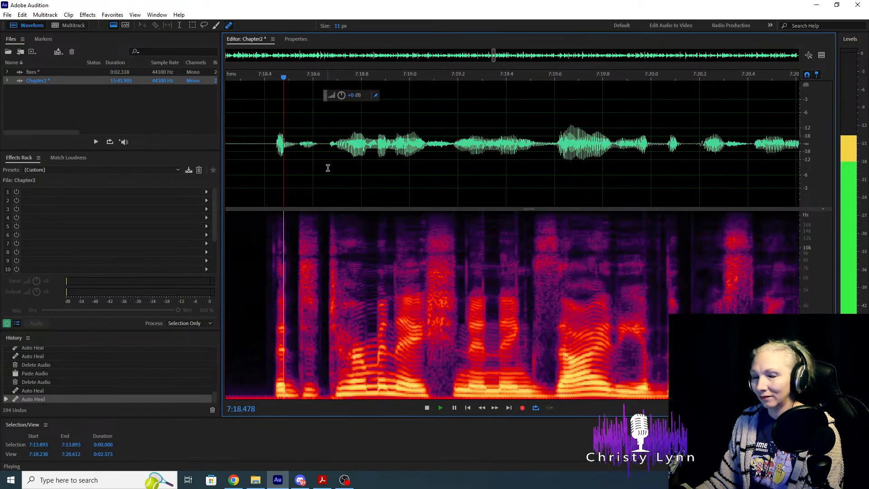
key(space)
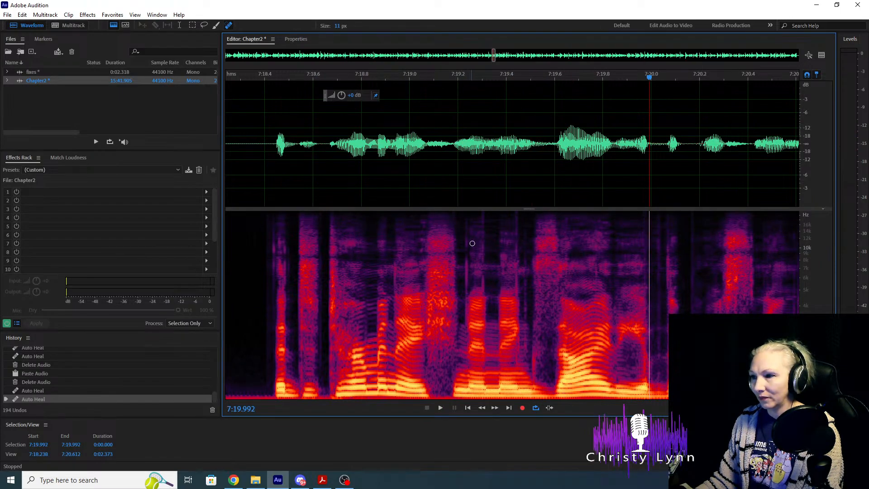
drag(466, 220, 465, 213)
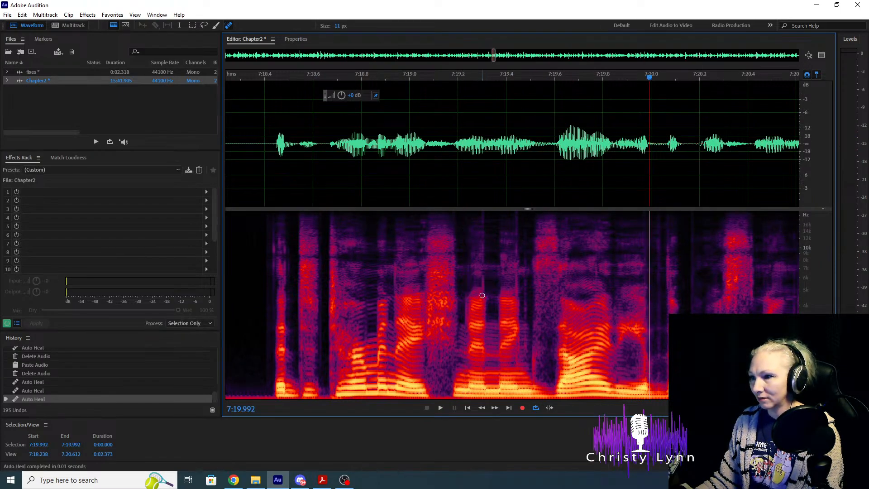
drag(482, 382, 483, 212)
drag(517, 384, 517, 211)
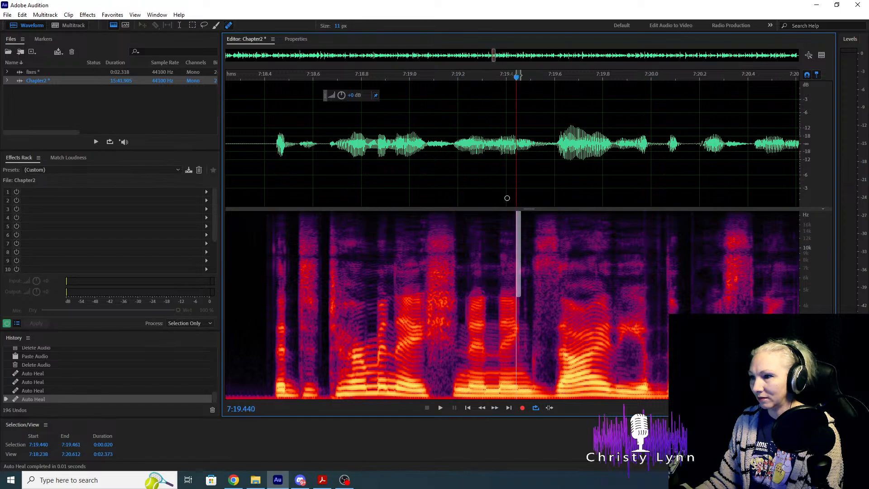
drag(516, 295, 516, 211)
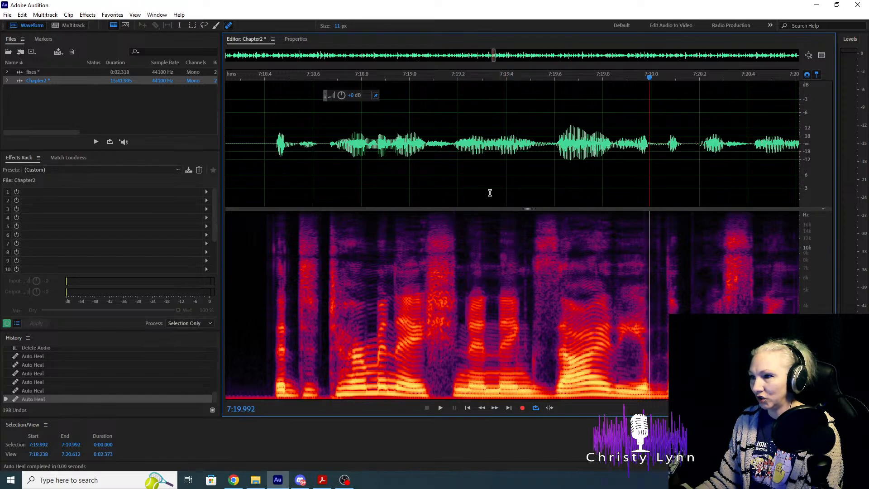
drag(274, 396, 273, 213)
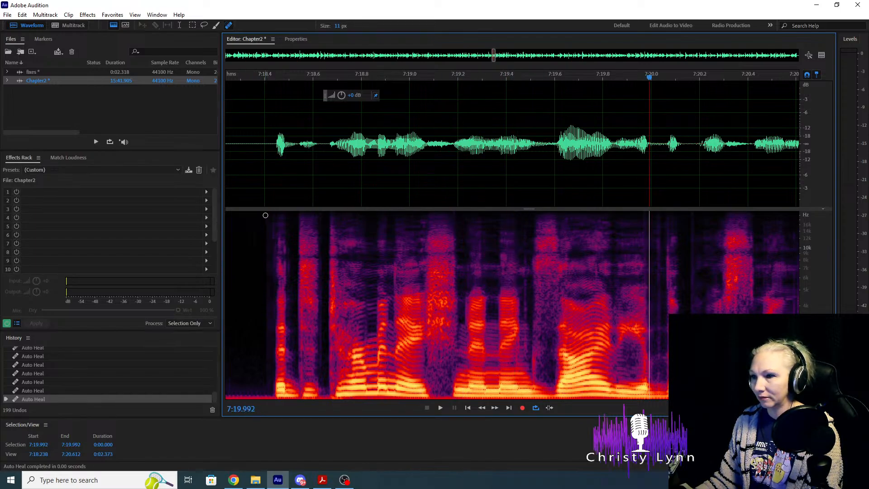
Listen from 7:18.39, heal the click in the pause at about 7:24.03, and listen from 7:23.98.
click(261, 161)
key(space)
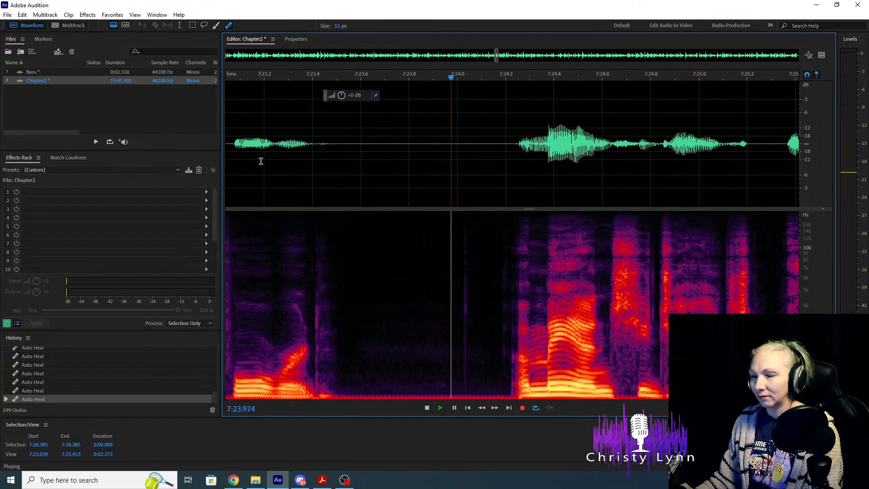
key(space)
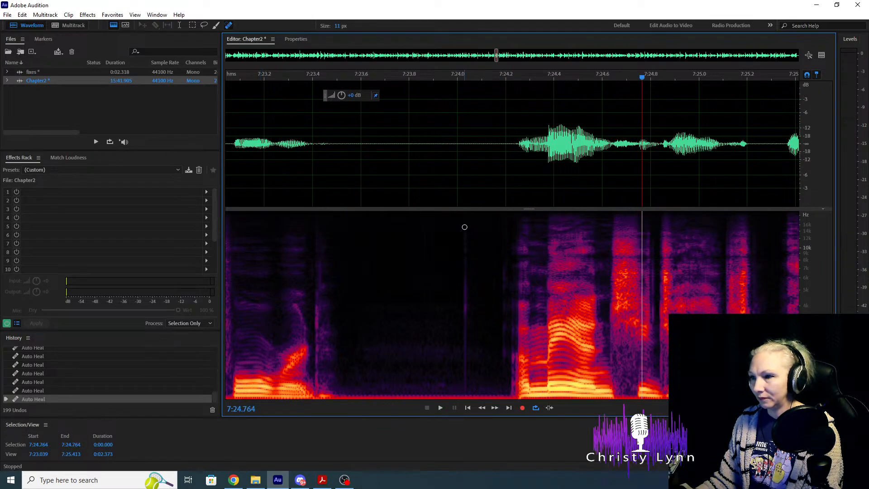
drag(464, 227, 481, 431)
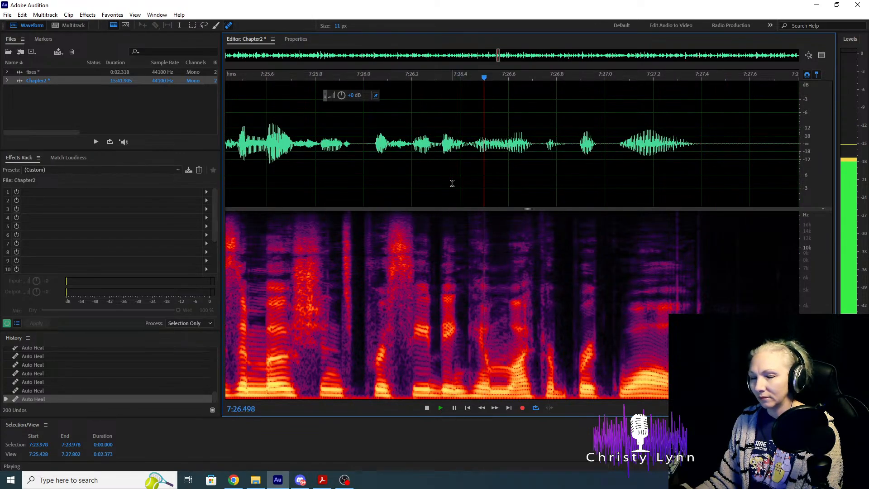
key(space)
Heal the two clicks at the end of the phrase at about 7:27.30 and 7:27.38, and listen from 7:26.60.
scroll(453, 227, left, 5)
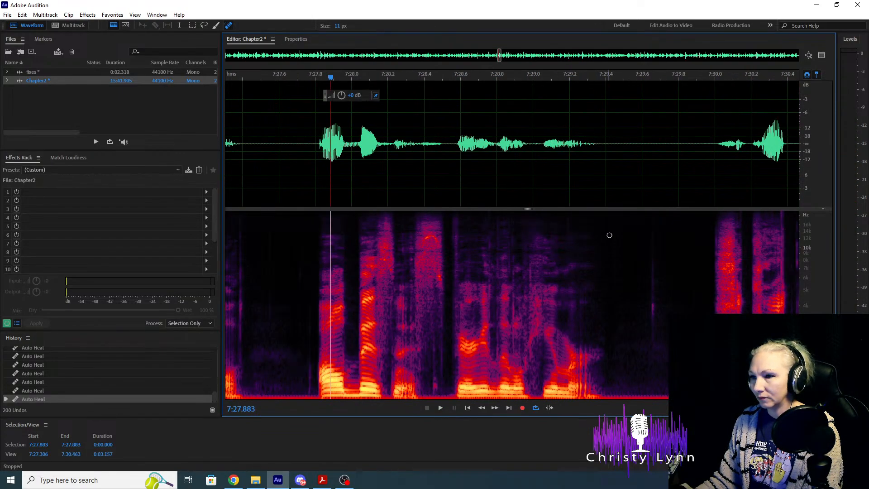
drag(322, 215, 323, 398)
drag(342, 224, 343, 398)
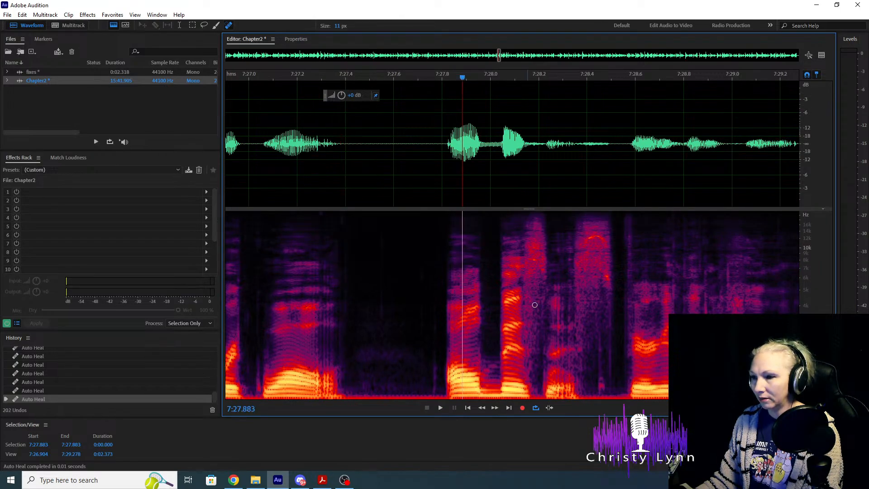
scroll(619, 257, down, 2)
click(354, 166)
key(space)
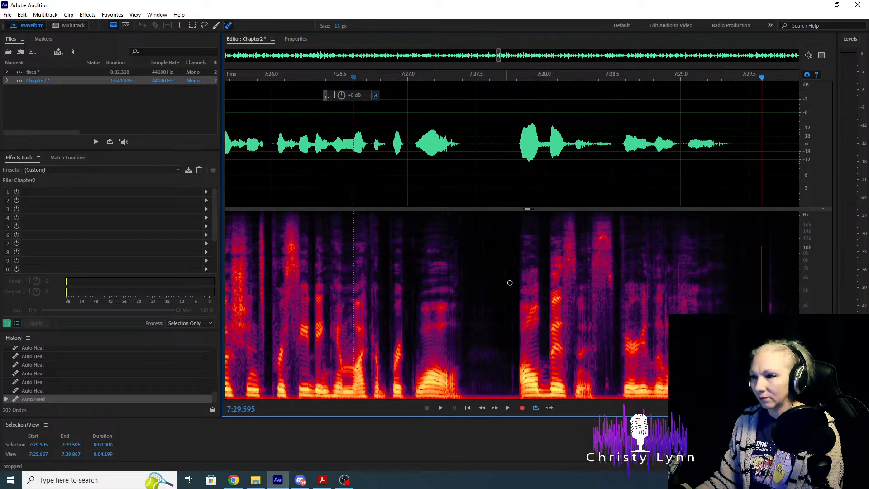
Replay from 7:27.96 and 7:28.46 to locate the remaining clicks, and heal them at about 7:28.80 and 7:28.88.
scroll(354, 168, up, 2)
click(364, 174)
key(space)
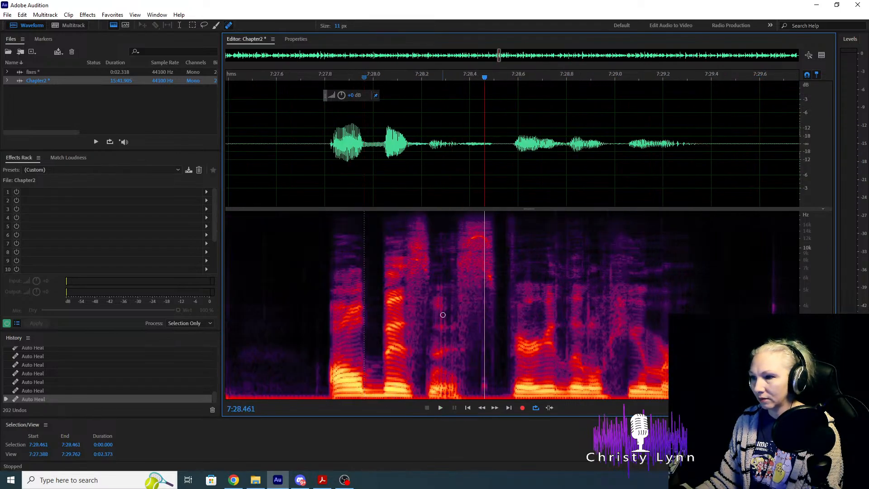
key(space)
key(space)
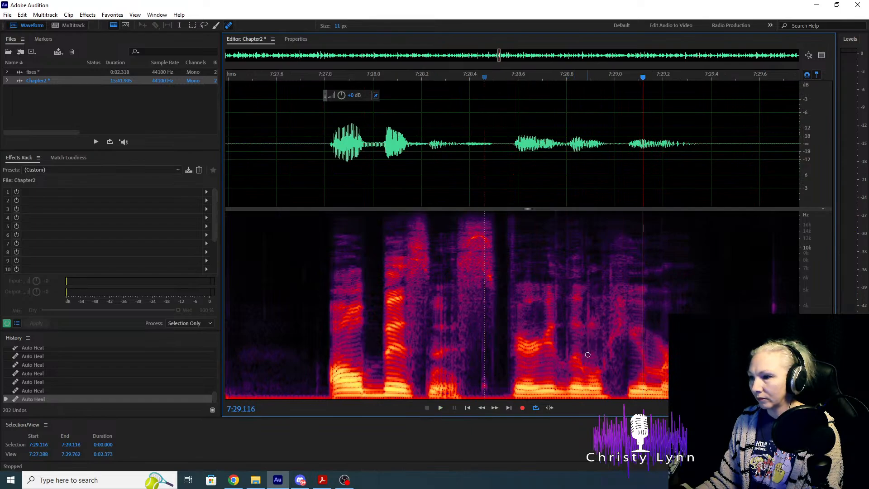
drag(587, 353, 587, 221)
drag(568, 355, 567, 253)
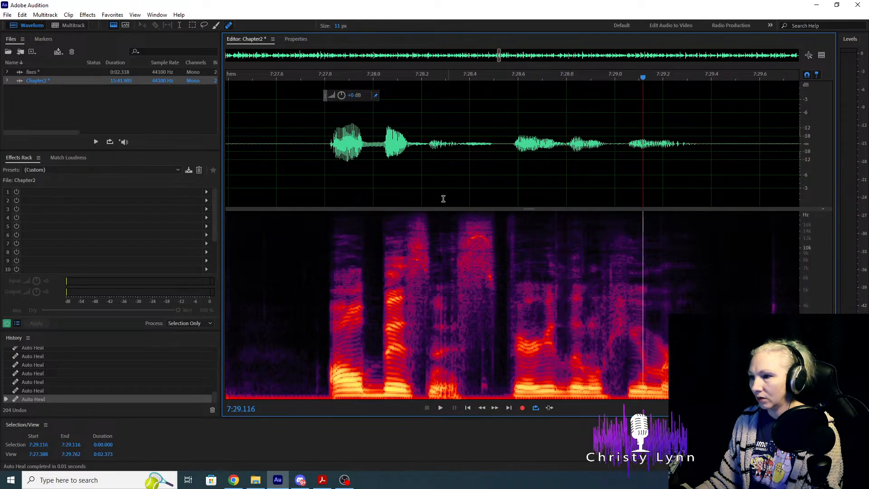
Listen from 7:27.89, heal the noise at about 7:28.98, and listen again from 7:28.31 into the next sentence.
click(347, 149)
key(space)
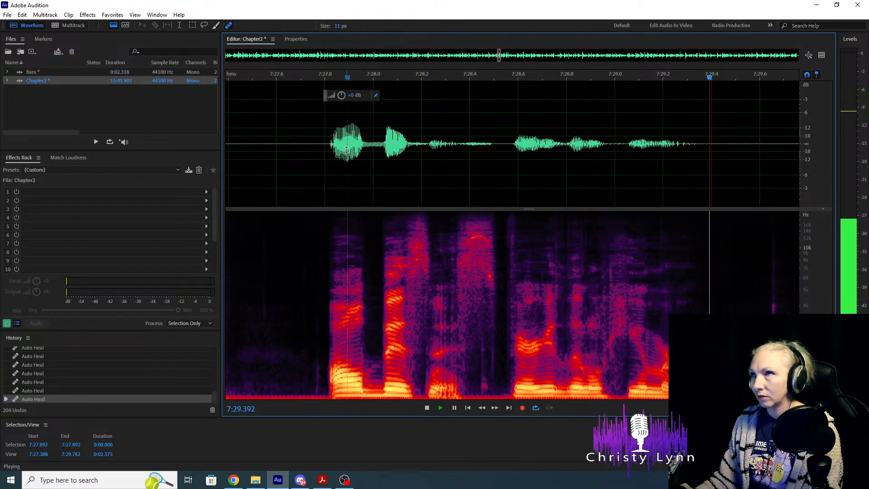
key(space)
drag(610, 265, 611, 337)
click(448, 158)
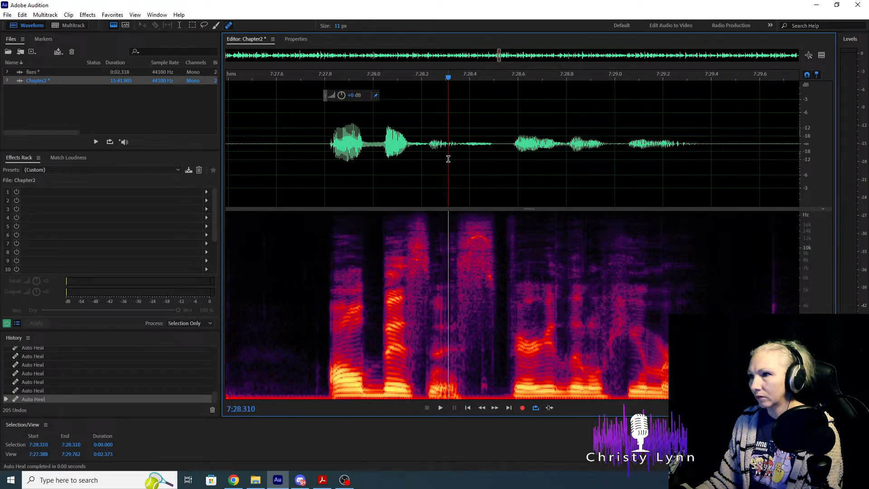
key(space)
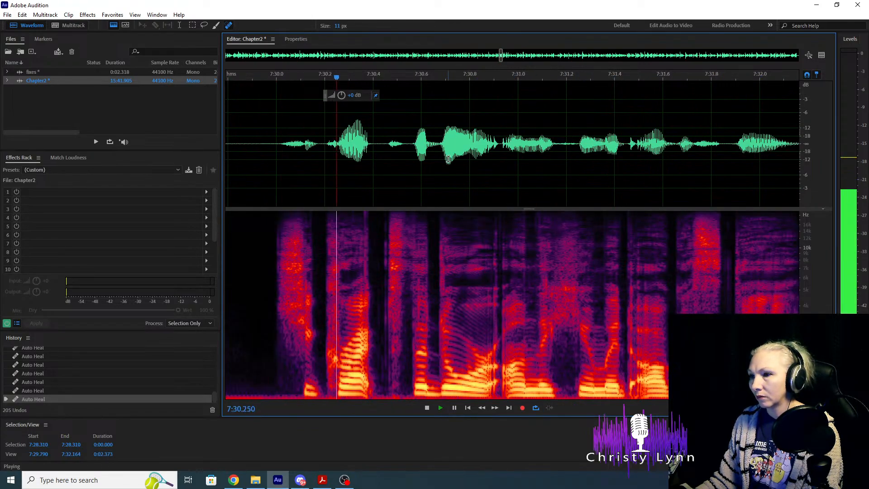
key(space)
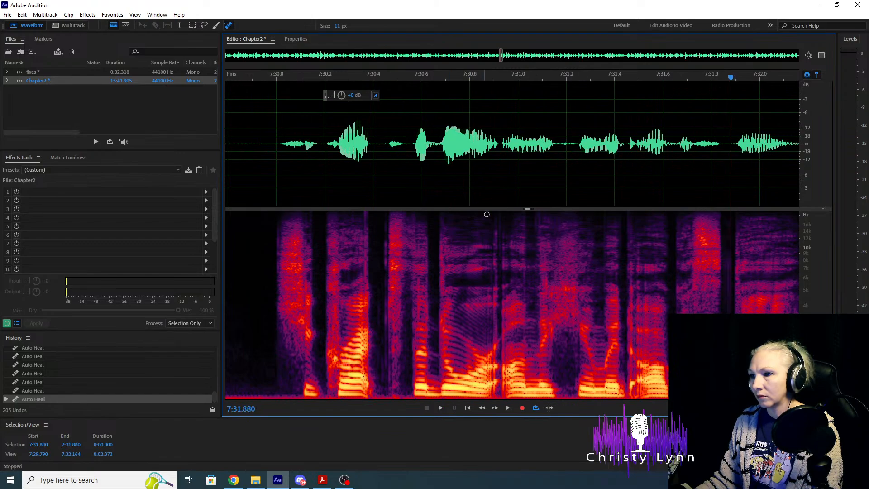
Listen from 7:29.98 and heal the clicks within the word at about 7:35.33 and 7:35.37.
click(272, 147)
key(space)
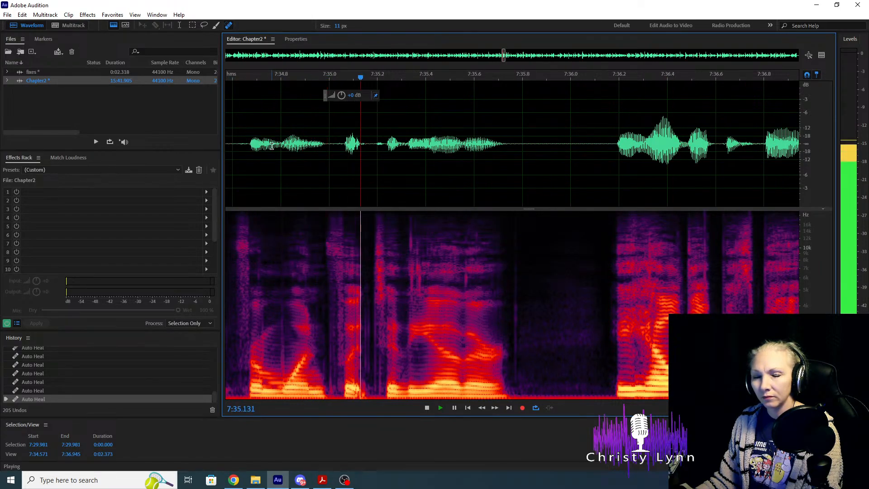
key(space)
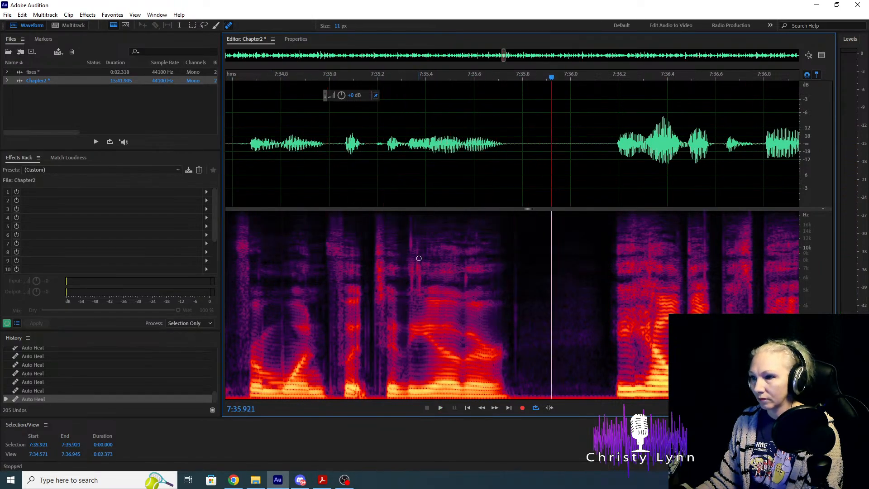
drag(418, 258, 419, 287)
drag(421, 291, 408, 252)
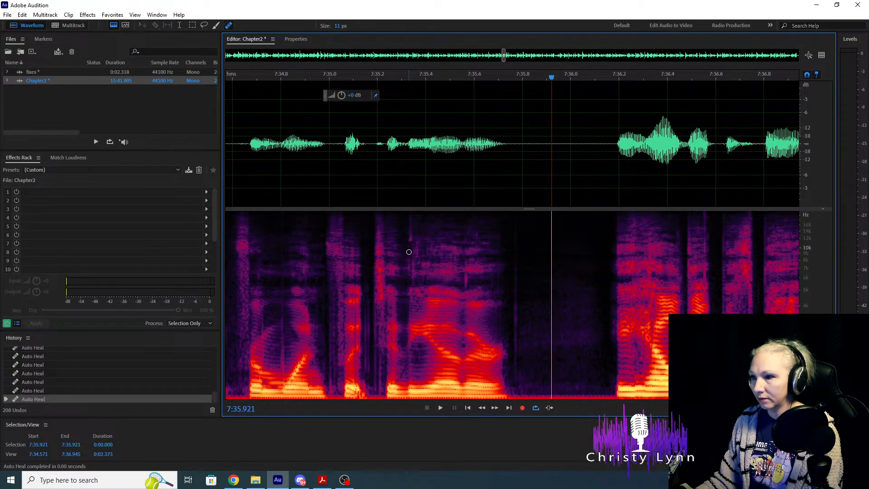
Heal the click in the word at about 7:35.57 and listen from 7:34.73 into the next phrase.
click(467, 293)
click(265, 170)
key(space)
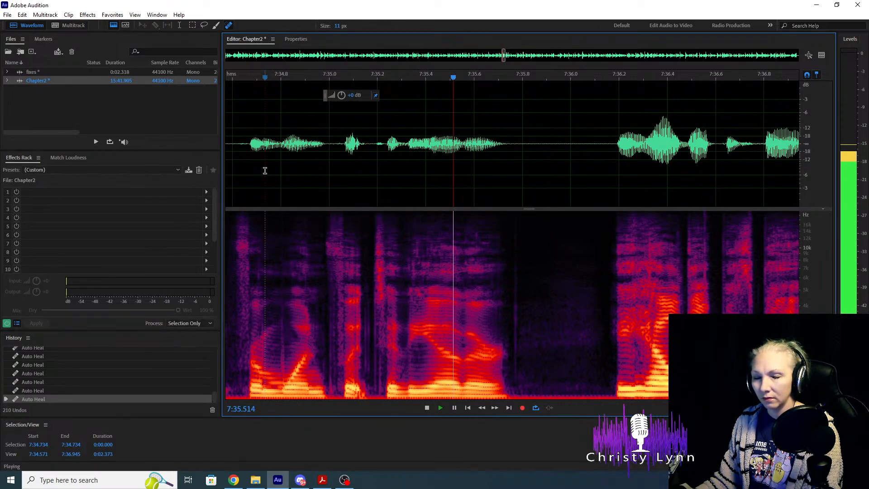
key(space)
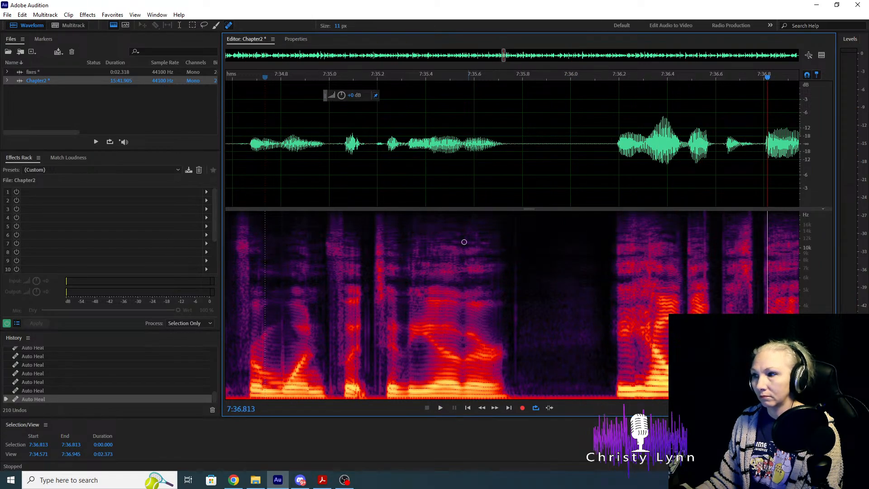
Heal the clicks at about 7:36.55 and 7:36.32, and listen to the phrase from 7:36.10.
scroll(438, 281, up, 3)
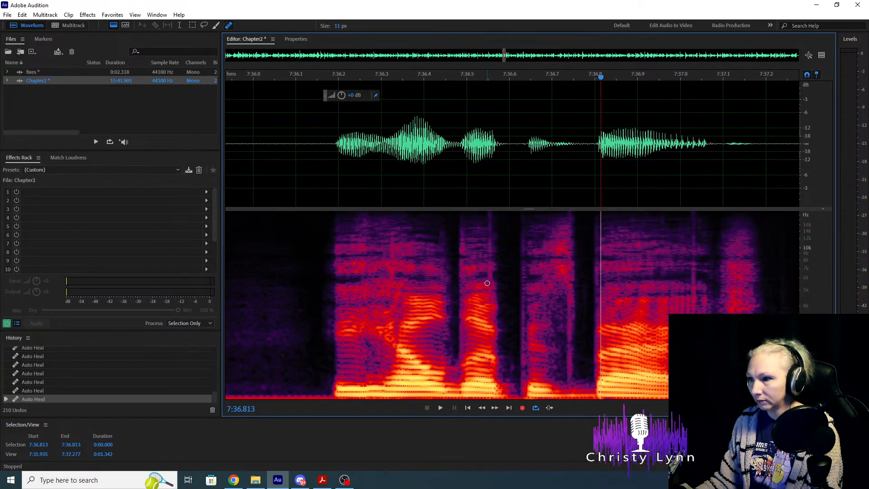
drag(488, 268, 488, 268)
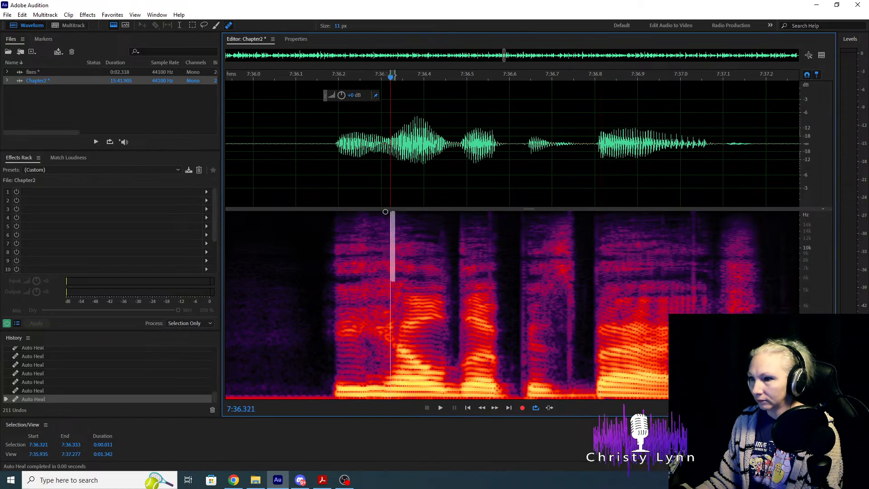
click(295, 178)
key(space)
key(space)
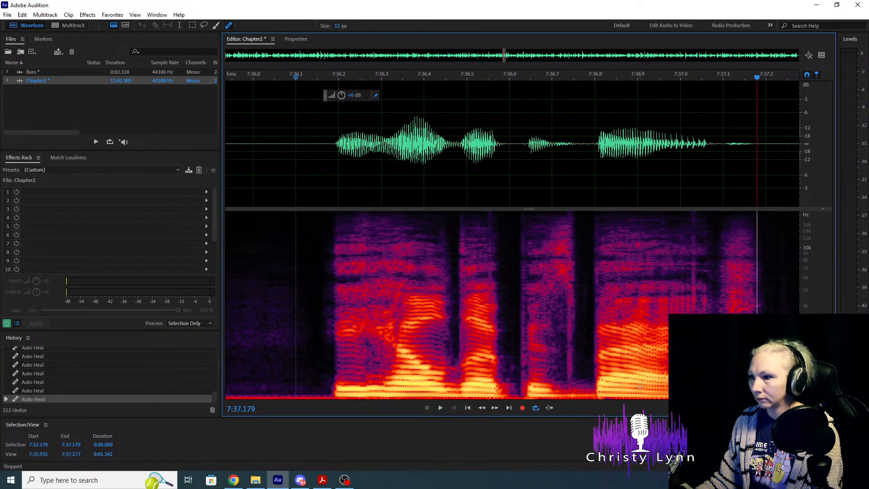
Heal the clicks at about 7:36.74 and 7:37.03, and listen from 7:36.13 through the next word.
mouse_move(569, 380)
mouse_down()
mouse_move(568, 217)
mouse_move(572, 365)
mouse_move(571, 235)
mouse_up()
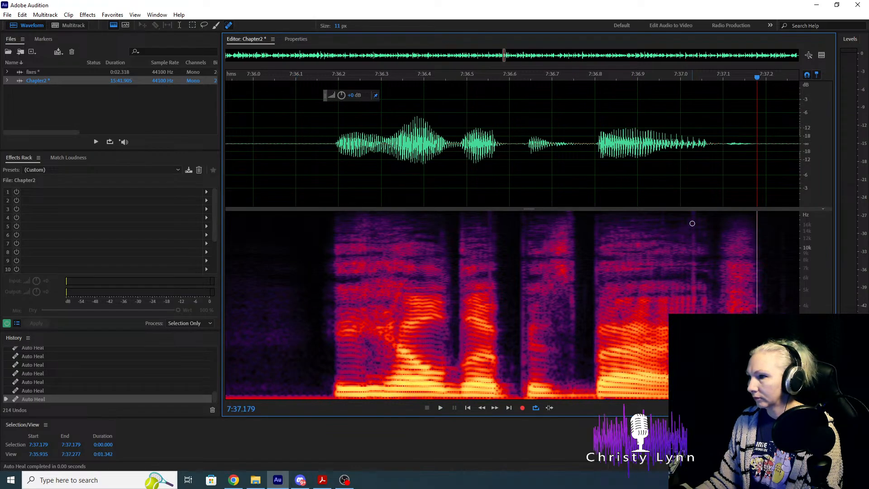
drag(691, 253, 692, 371)
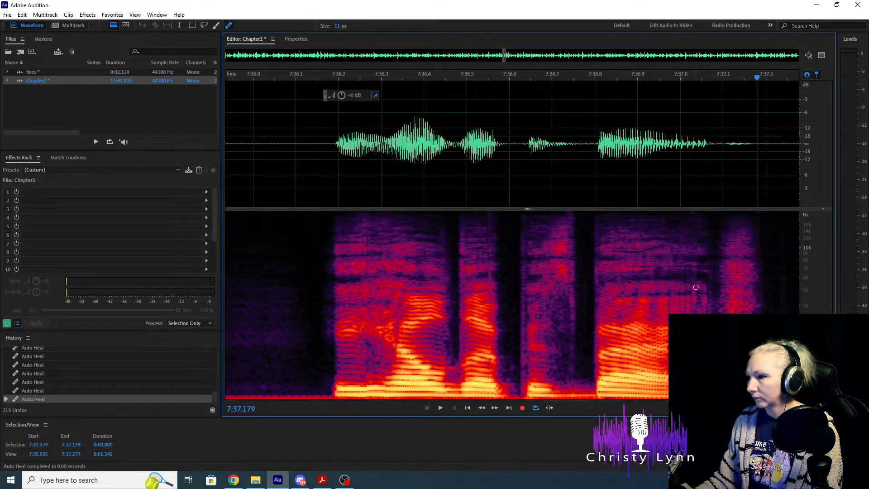
key(space)
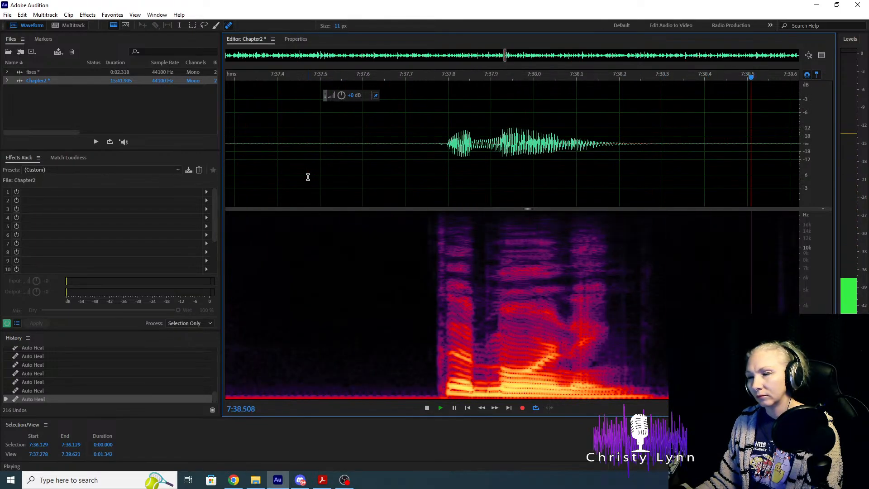
key(space)
Listen from 7:38.70 and heal the click at the end of the phrase at about 7:39.65.
scroll(601, 282, down, 4)
key(space)
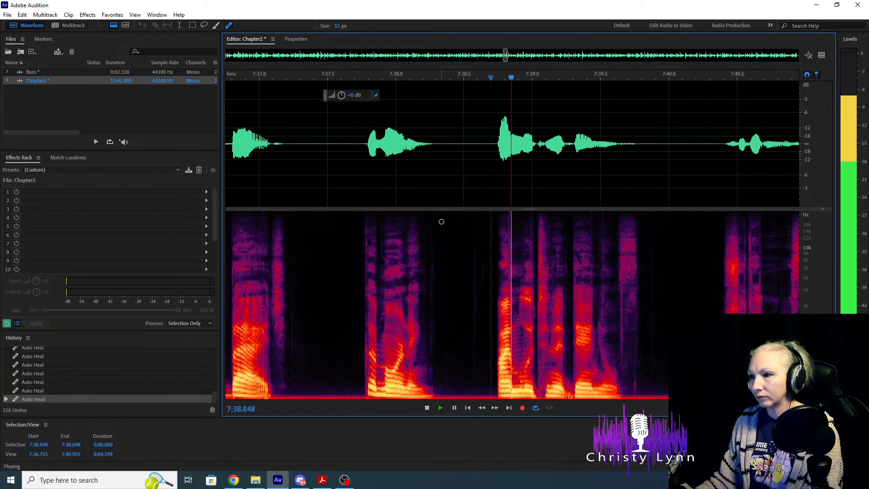
key(space)
scroll(622, 374, up, 3)
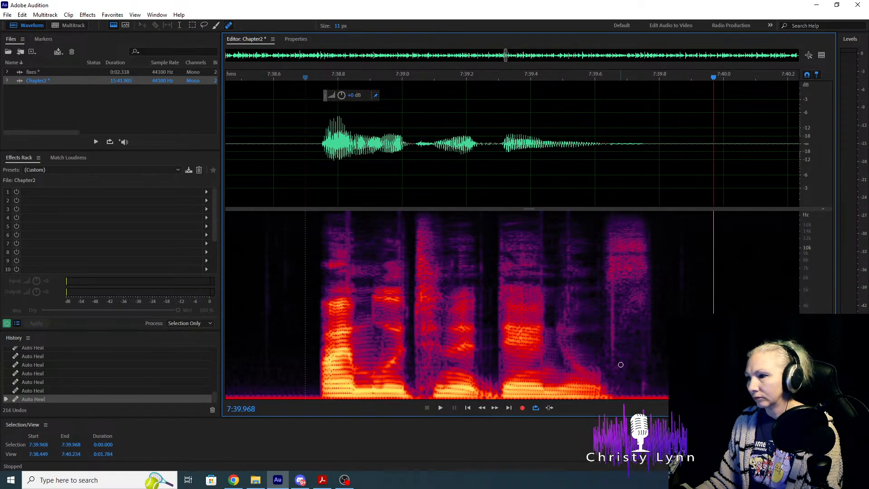
drag(613, 360, 613, 217)
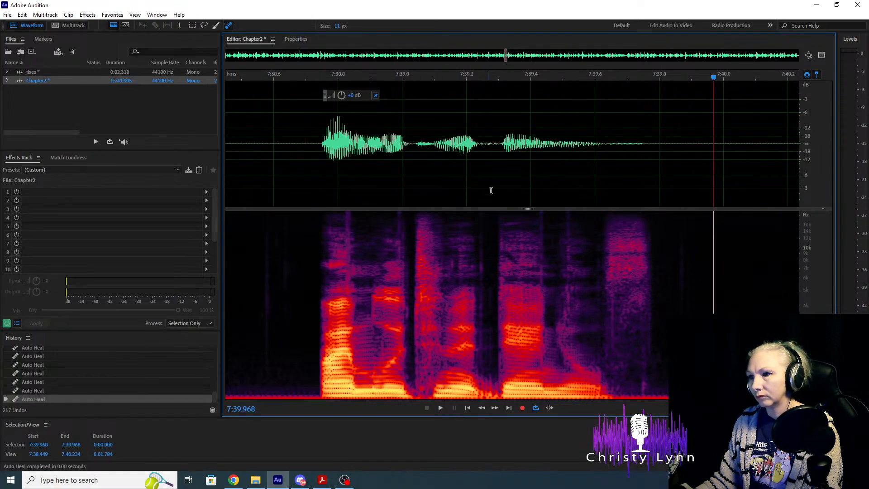
Shorten the pause before the phrase by deleting the silence from 7:38.397 to 7:38.593.
scroll(490, 190, down, 3)
drag(382, 144, 409, 146)
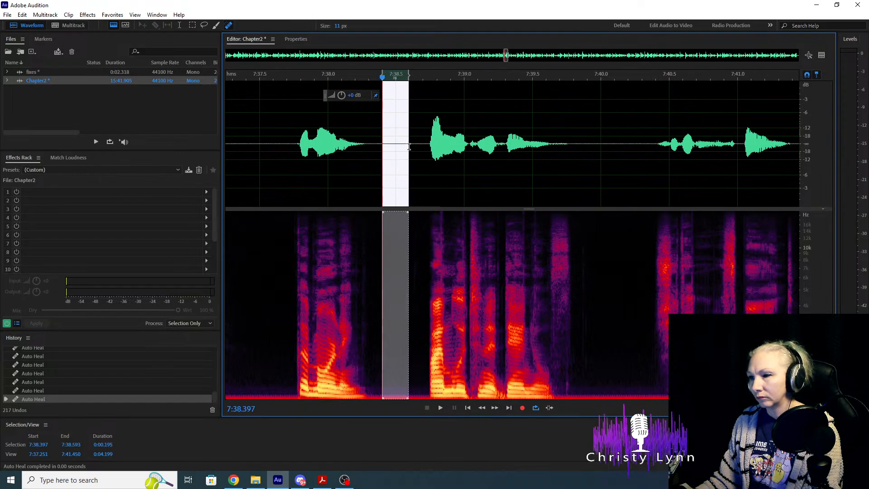
key(Delete)
Listen from 6:08.96, delete the silence from 6:10.256 to 6:10.608, and listen across the cut.
click(451, 58)
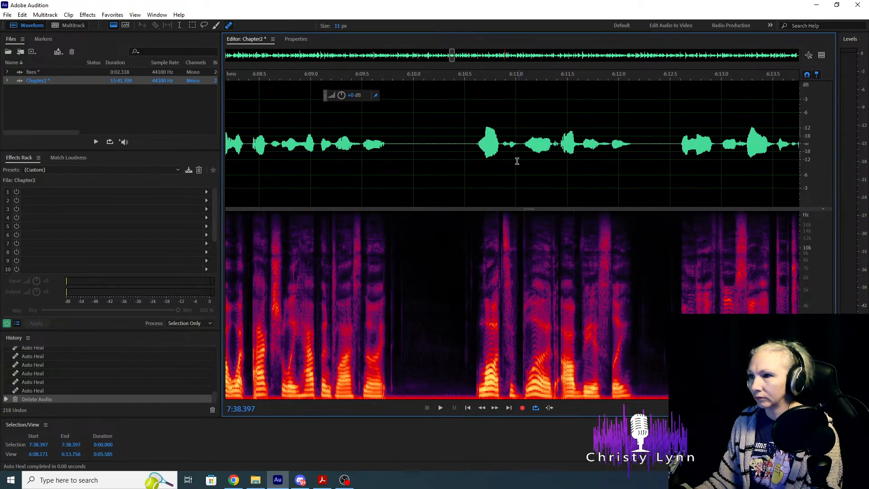
key(space)
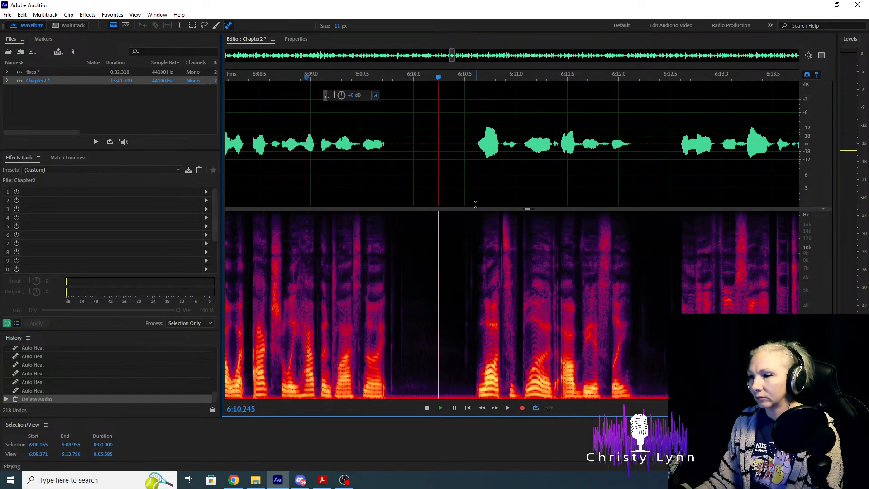
drag(439, 153, 476, 153)
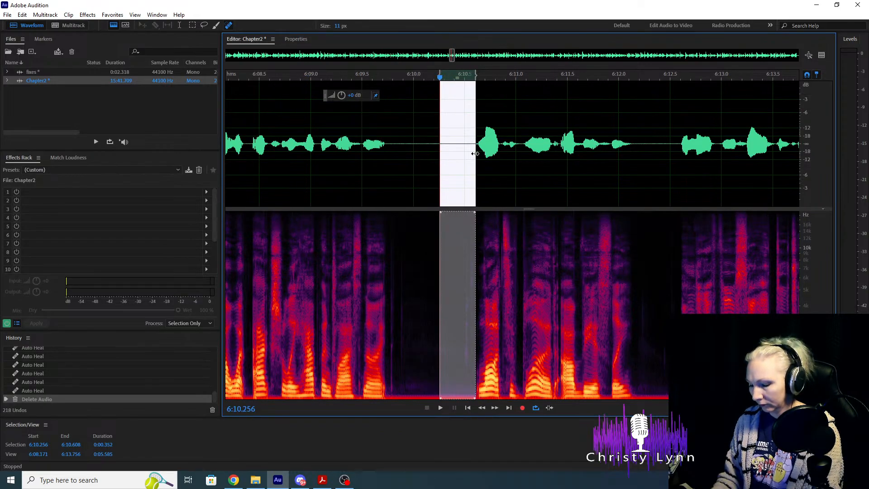
key(Delete)
key(space)
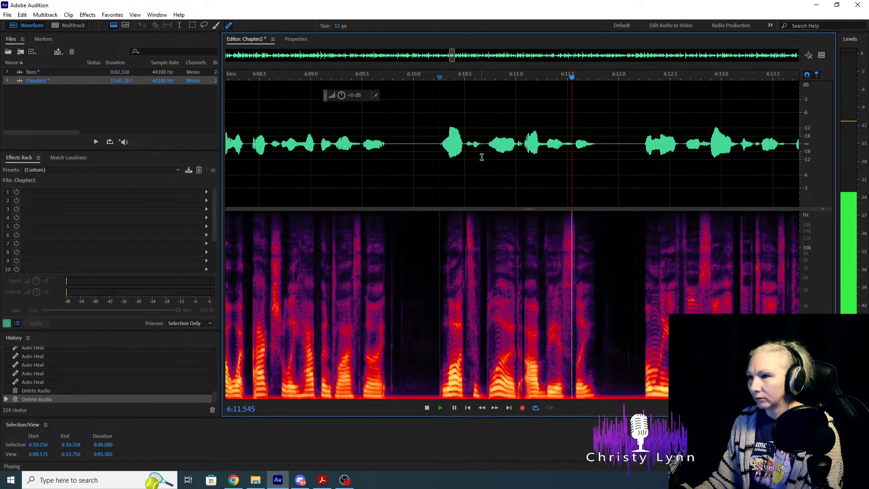
key(space)
Replay the shortened pause from 6:07.40 and heal the clicks in the following phrase at about 6:10.34 and 6:10.50.
scroll(588, 208, down, 15)
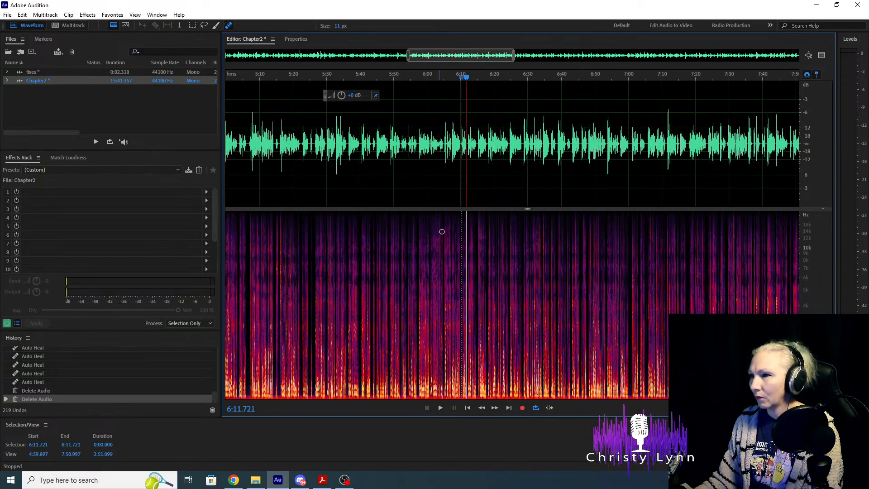
scroll(463, 236, up, 12)
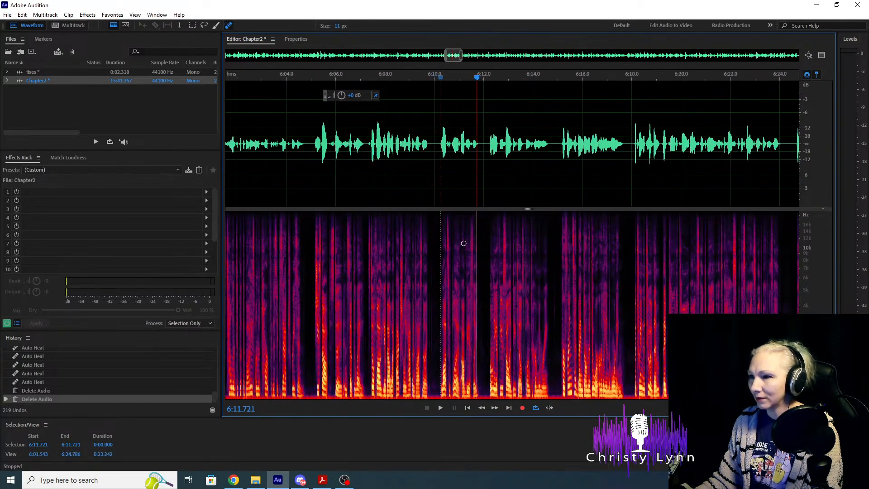
key(space)
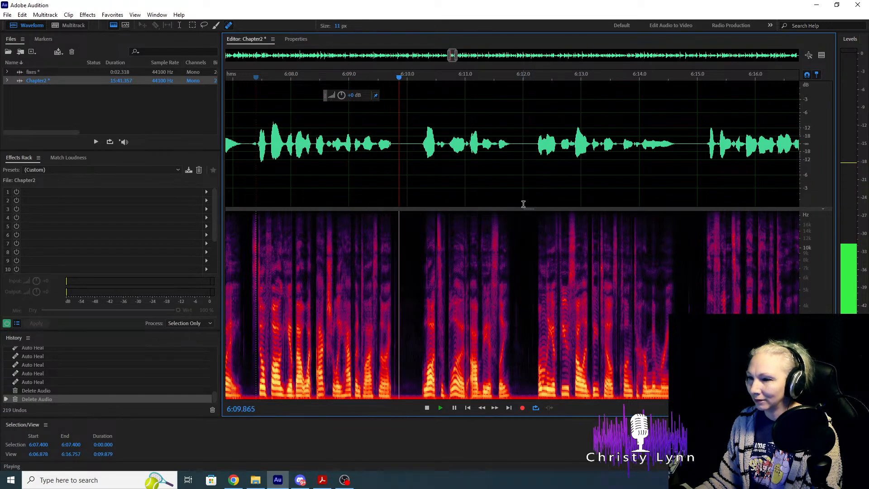
key(space)
scroll(433, 285, up, 3)
scroll(433, 285, up, 1)
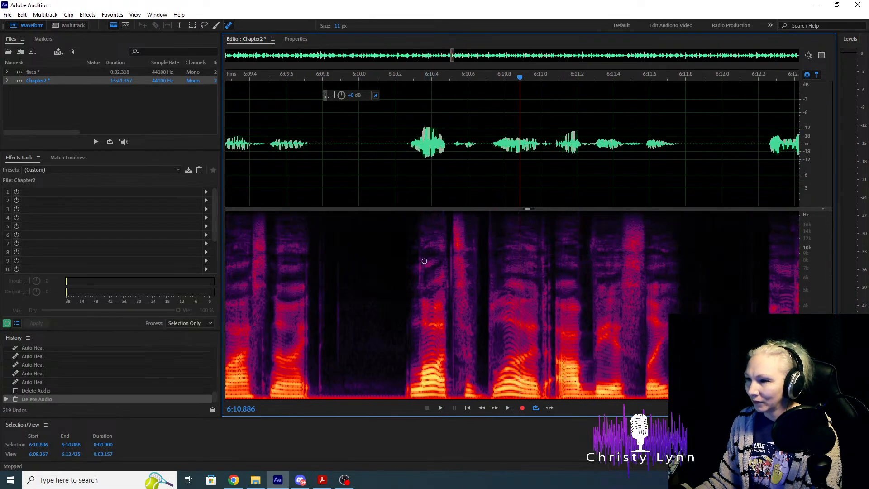
drag(418, 272, 420, 273)
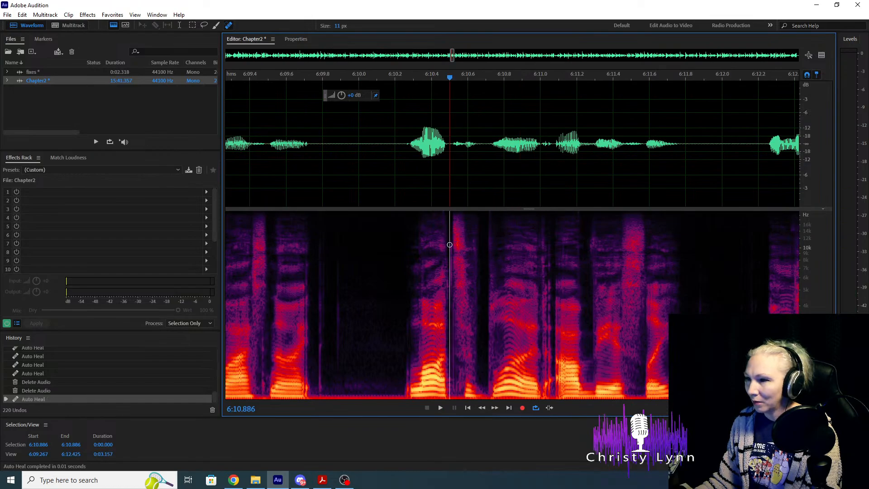
click(449, 245)
Spot-check the narration by listening to short stretches from about 6:12.9, 6:15.15 and 6:28.70.
scroll(513, 229, down, 7)
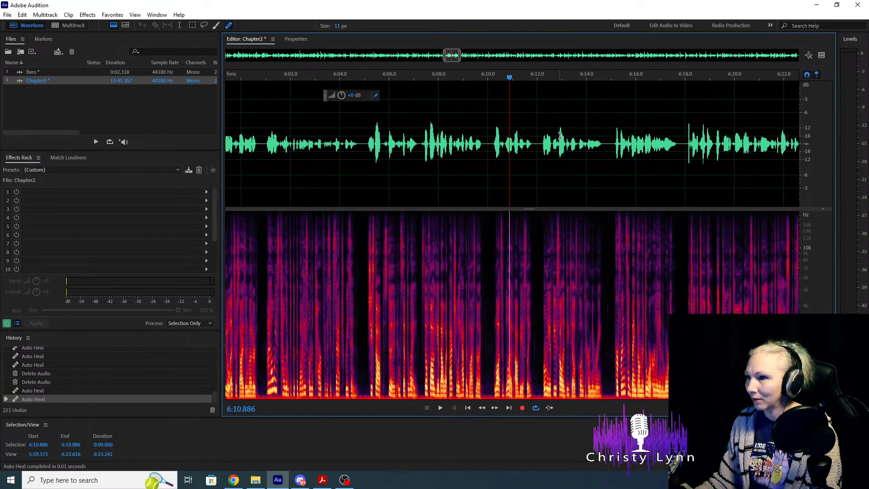
click(559, 136)
key(space)
click(614, 147)
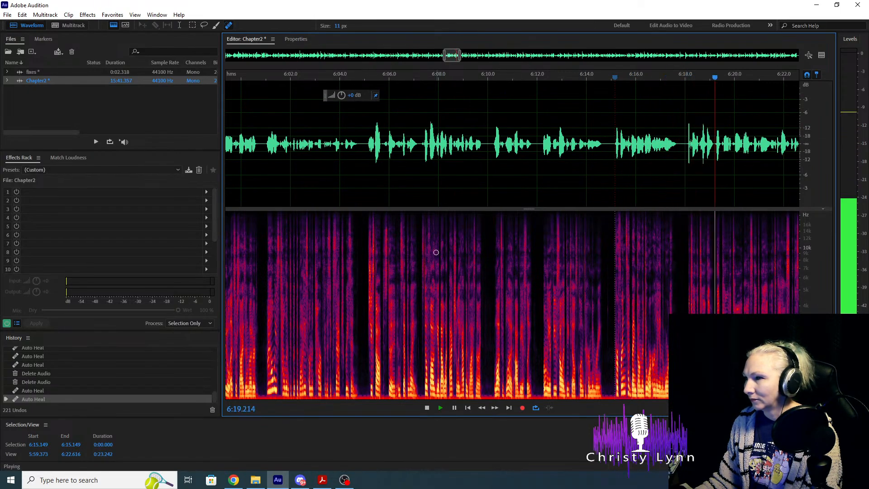
scroll(400, 260, down, 5)
scroll(597, 243, up, 4)
click(388, 144)
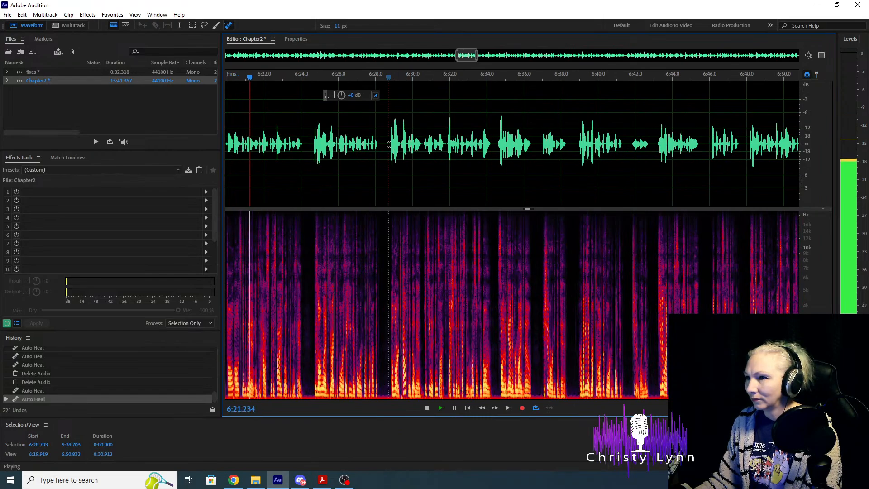
key(space)
key(space)
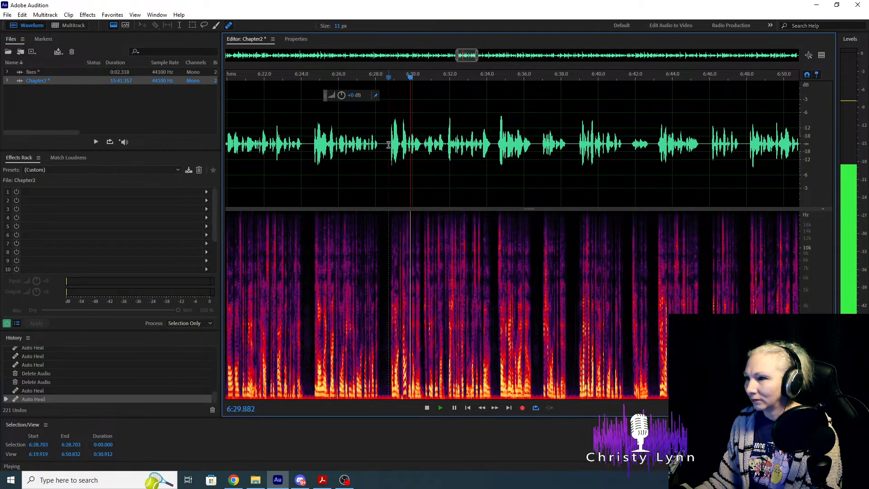
key(space)
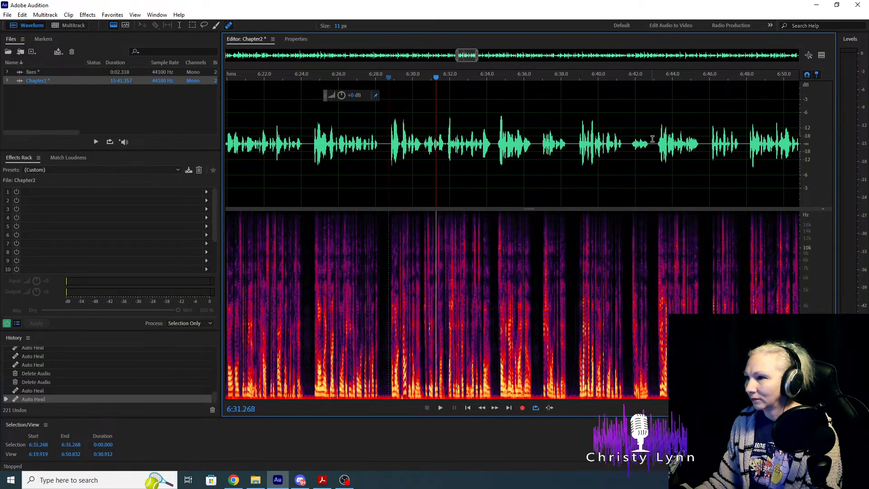
Continue spot-checking the narration from 6:43.03, 7:05.66 and 7:29.48 up to the pause at about 7:37.2.
scroll(386, 275, down, 4)
scroll(536, 260, up, 4)
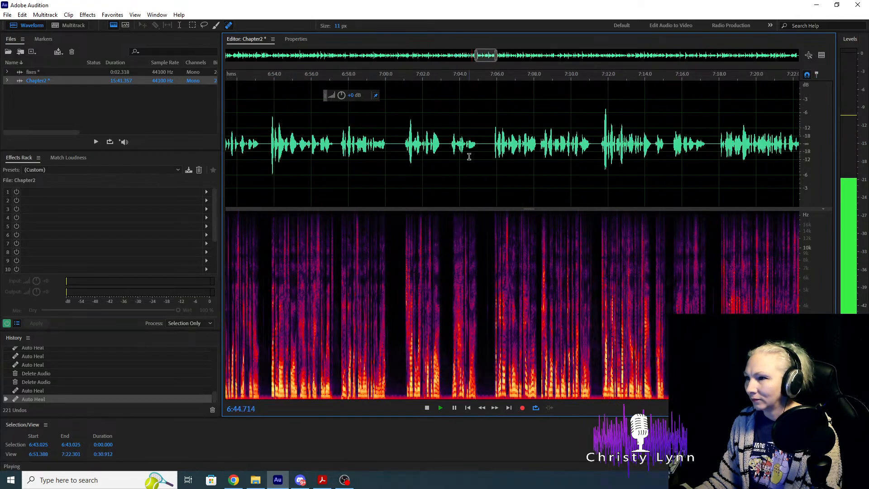
click(490, 146)
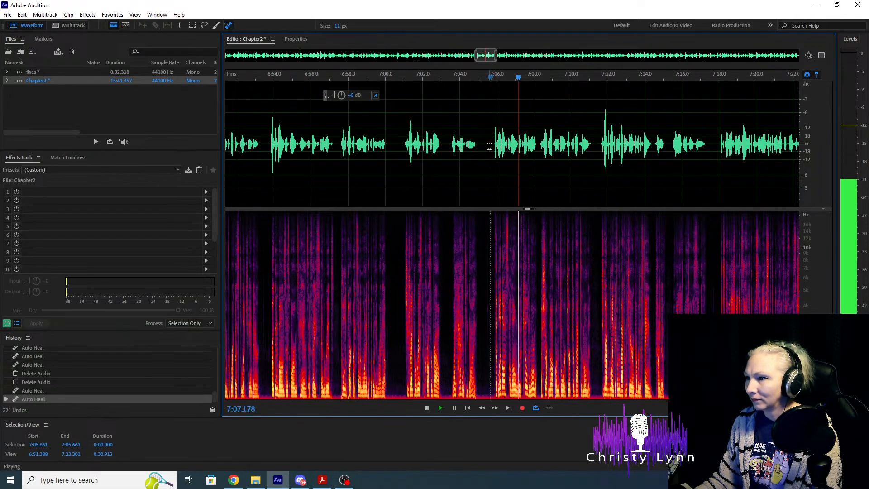
key(space)
scroll(461, 169, right, 6)
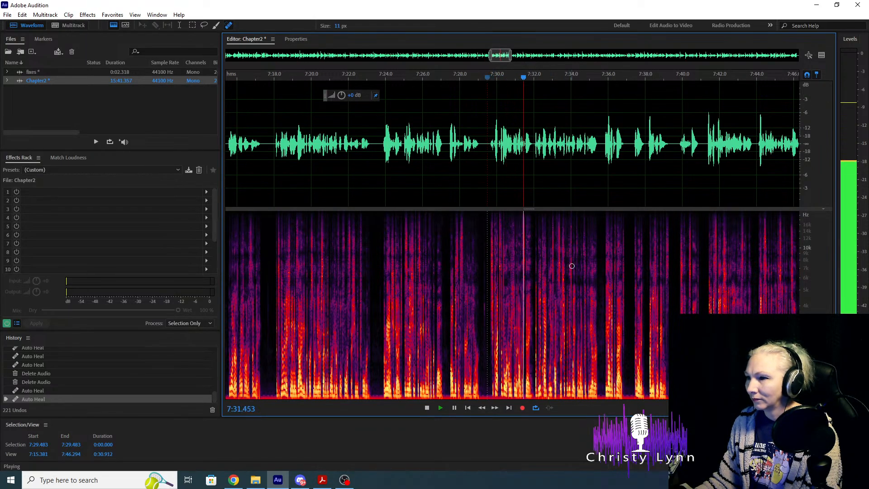
scroll(396, 288, up, 5)
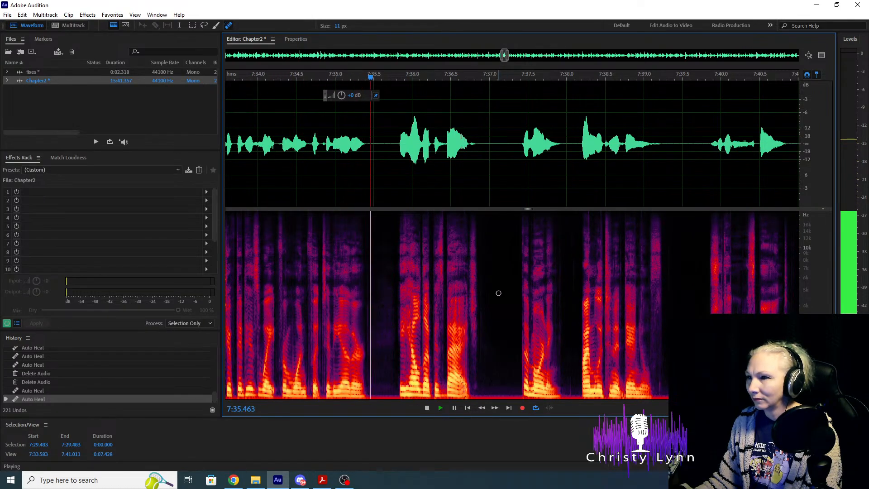
key(space)
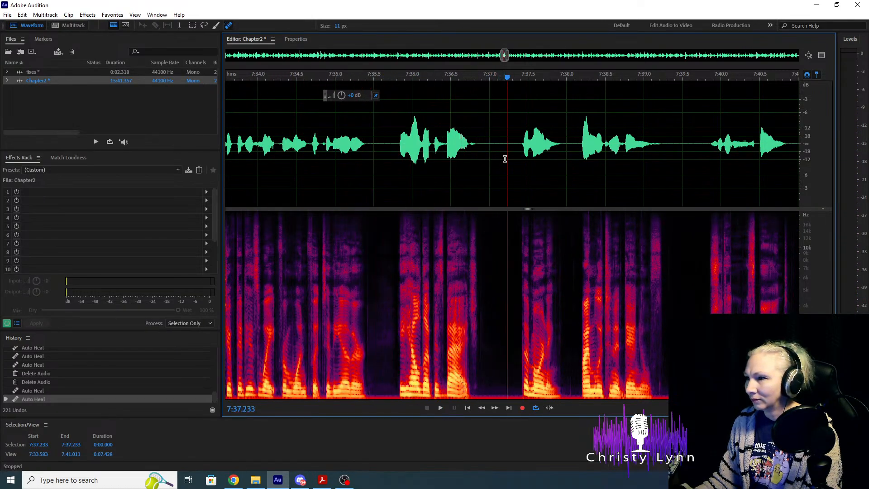
Delete about 0.33 seconds of silence starting at 7:37.065 and listen from 7:35.38 through the following sentences.
drag(499, 145, 521, 150)
key(Delete)
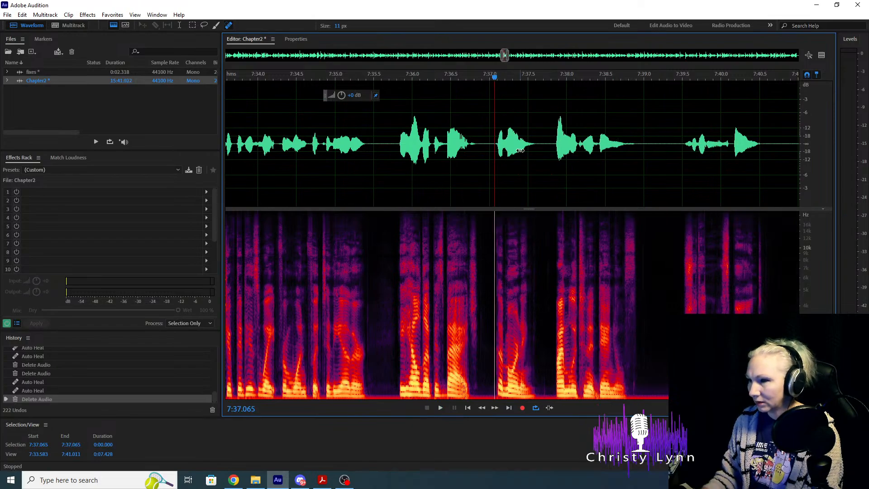
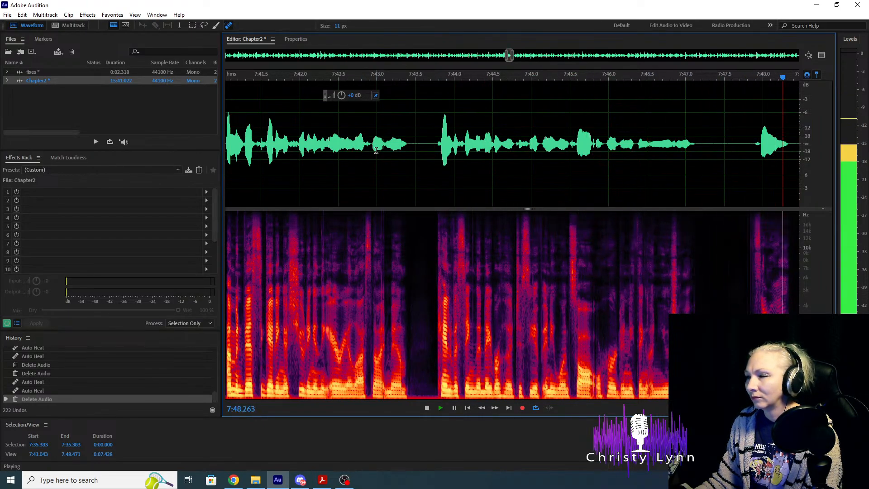
key(space)
Heal the clicks just before the short word, starting at about 7:47.83.
scroll(557, 223, down, 5)
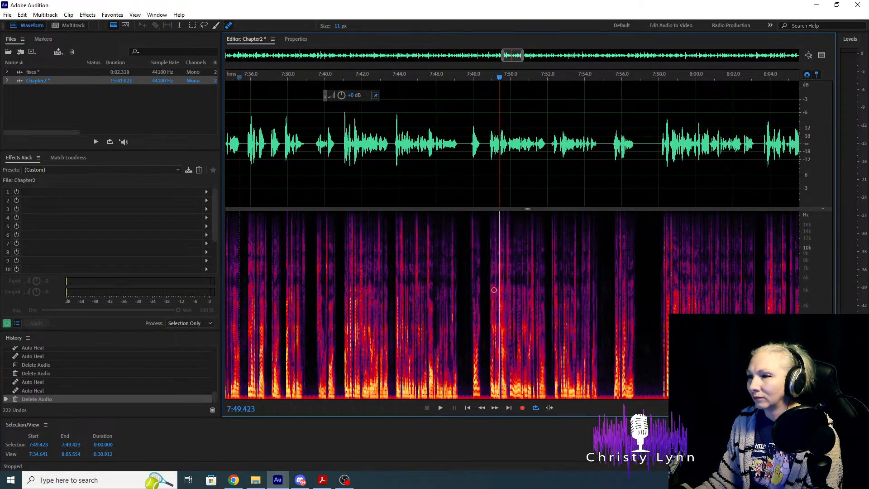
scroll(491, 289, up, 5)
scroll(423, 265, up, 3)
drag(401, 216, 394, 326)
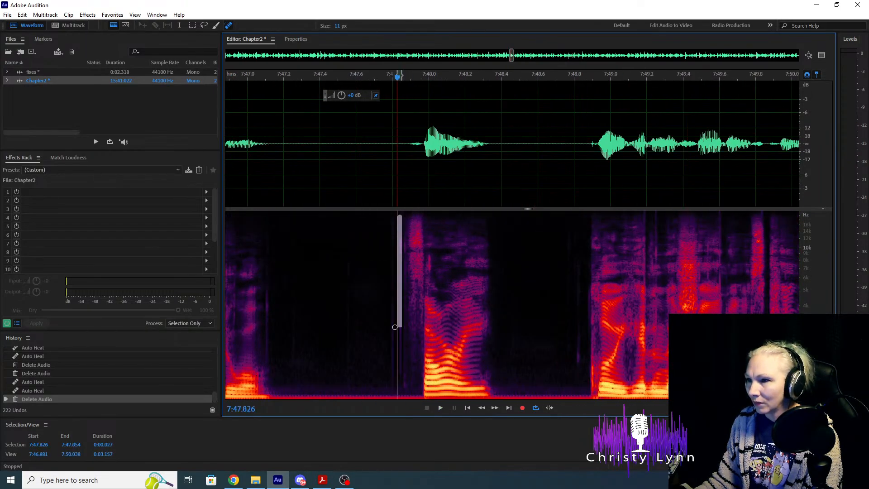
mouse_move(400, 280)
mouse_down()
mouse_move(430, 240)
mouse_move(429, 358)
mouse_up()
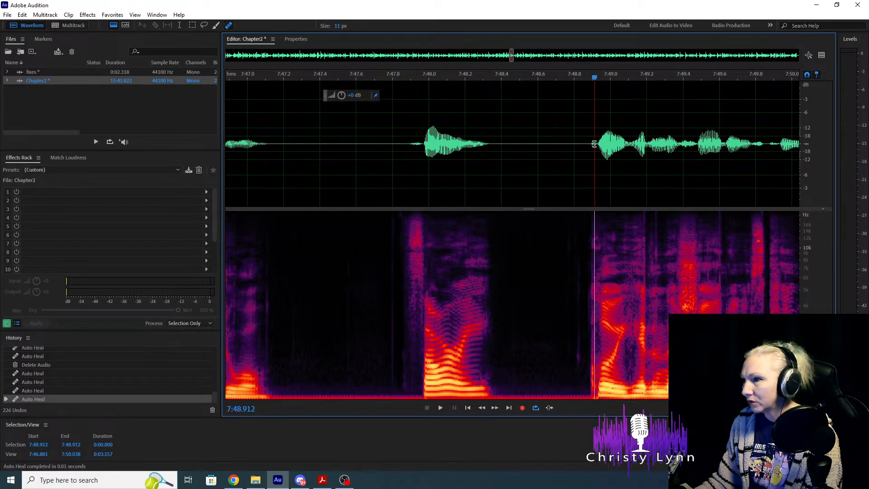
Delete the silence from about 7:48.6 to 7:48.91 and listen across the shortened pause from 7:47.75.
drag(594, 144, 537, 140)
key(Delete)
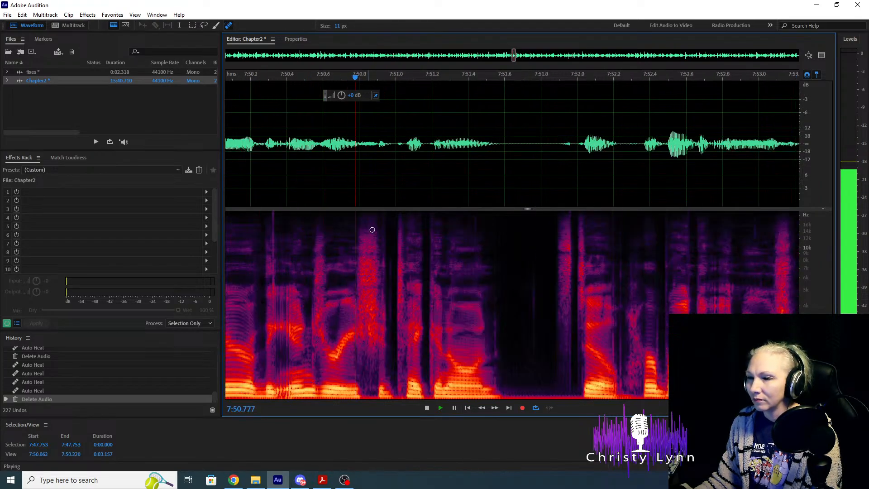
key(space)
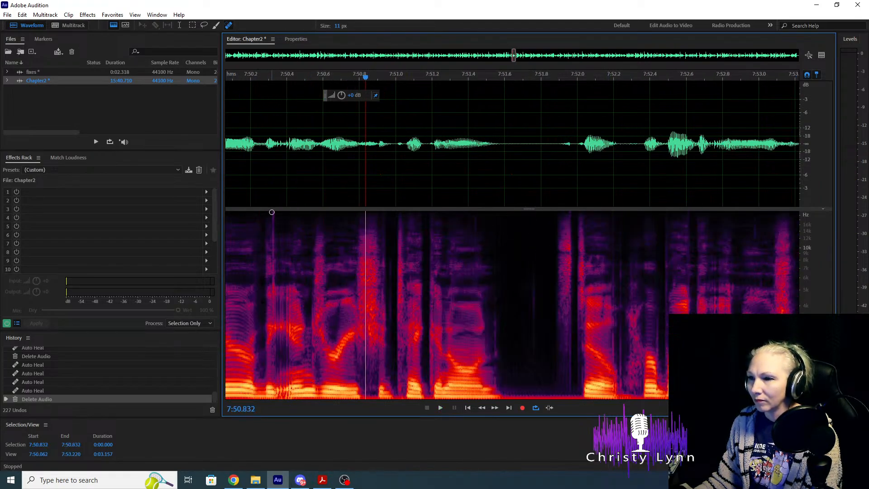
Heal the click at about 7:50.32 and listen to the start of the phrase from about 7:48.54.
drag(272, 214, 272, 386)
scroll(396, 202, down, 2)
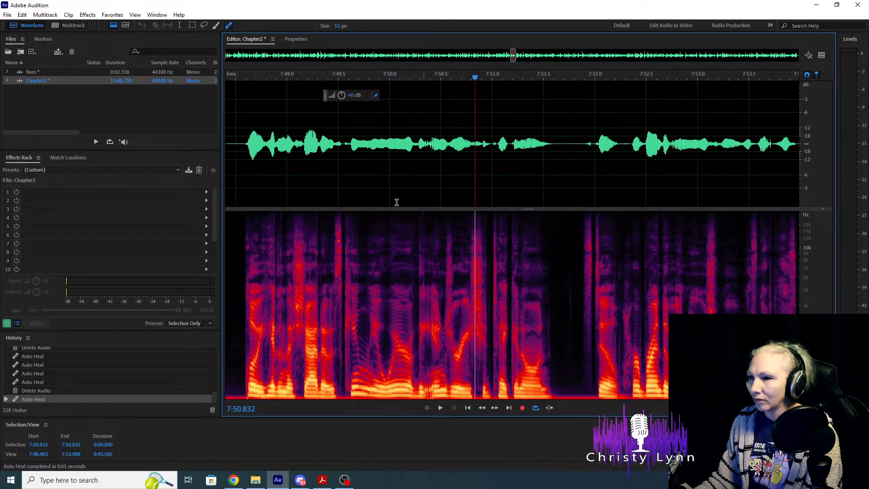
click(239, 175)
key(space)
key(space)
scroll(304, 267, up, 2)
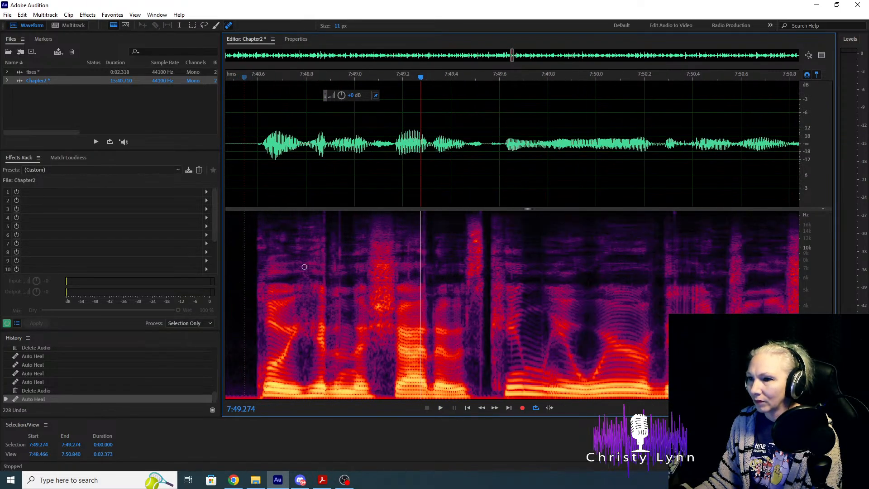
Heal the vertical click at about 7:48.9 with the Spot Healing Brush, and play back the phrase.
drag(338, 212, 339, 385)
click(240, 170)
key(space)
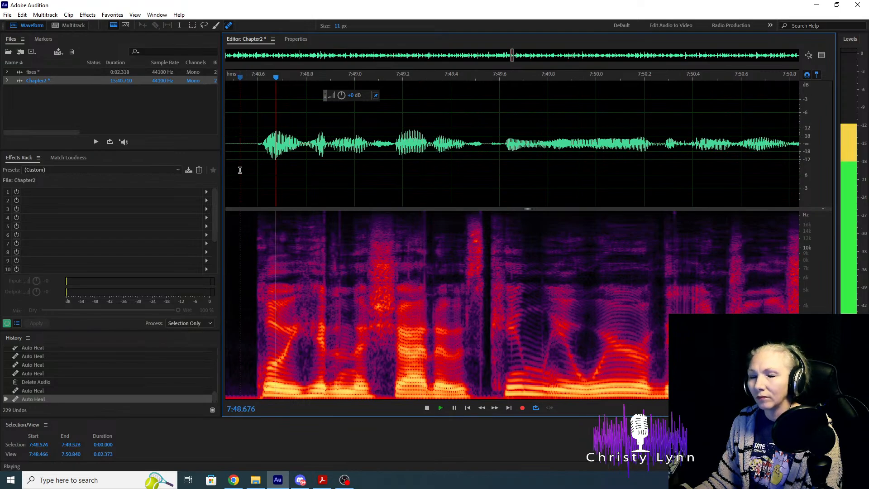
key(space)
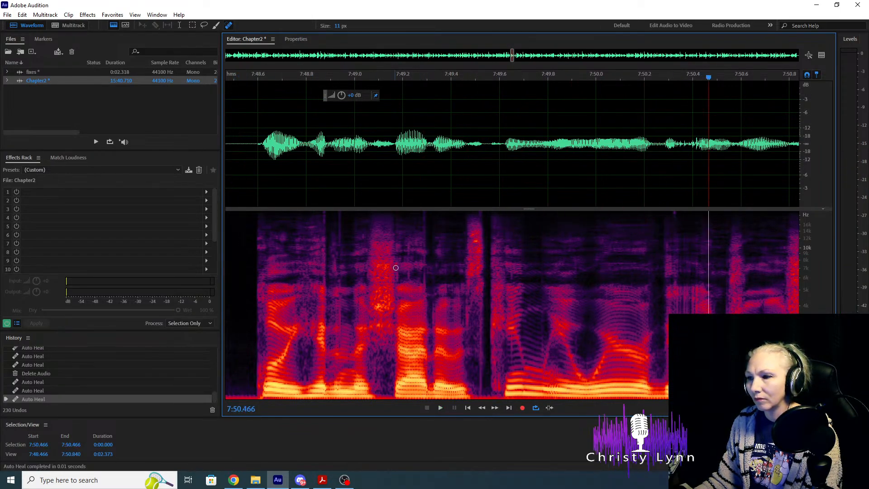
Auto-heal the clicks between about 7:49.2 and 7:49.3 in the spectrogram and replay the passage.
click(423, 289)
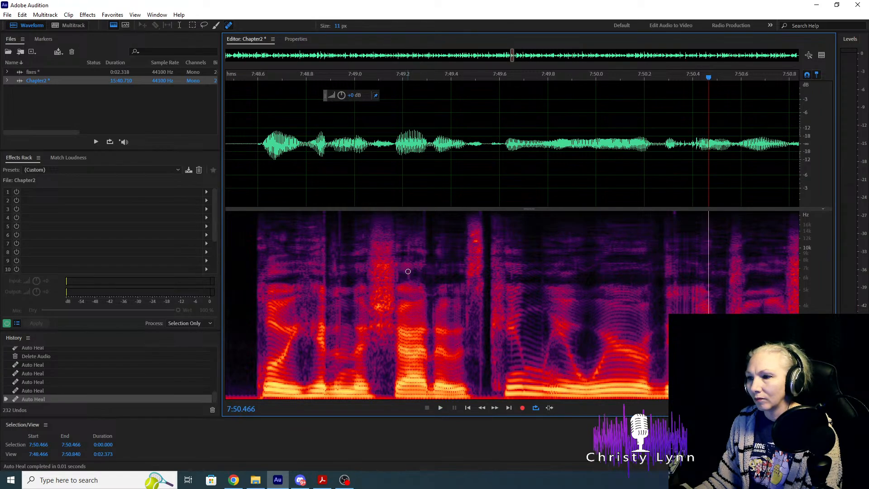
click(408, 271)
key(space)
key(minus)
key(space)
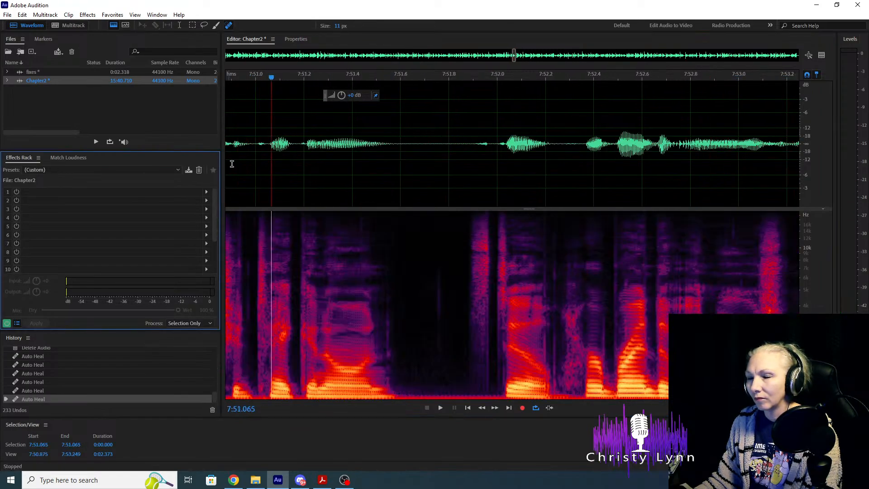
key(equal)
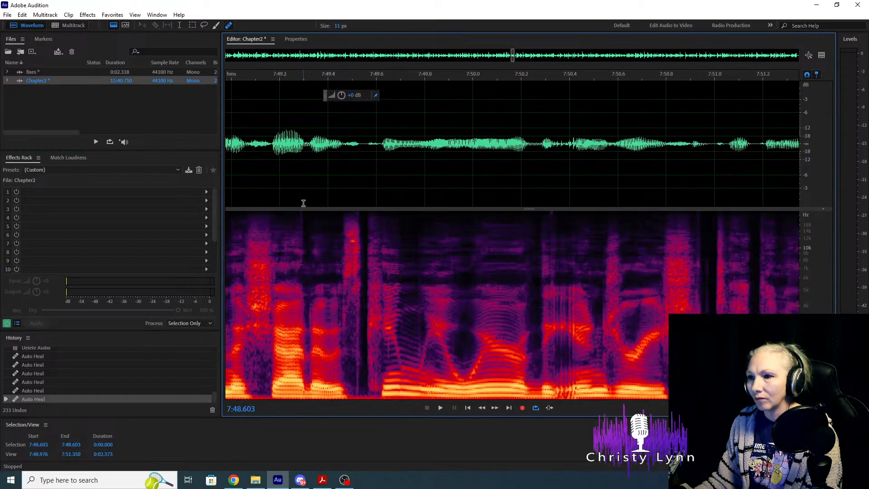
Play on from 7:48.6, cut about half a second from the pause near 7:54.7, and listen to the edit.
key(space)
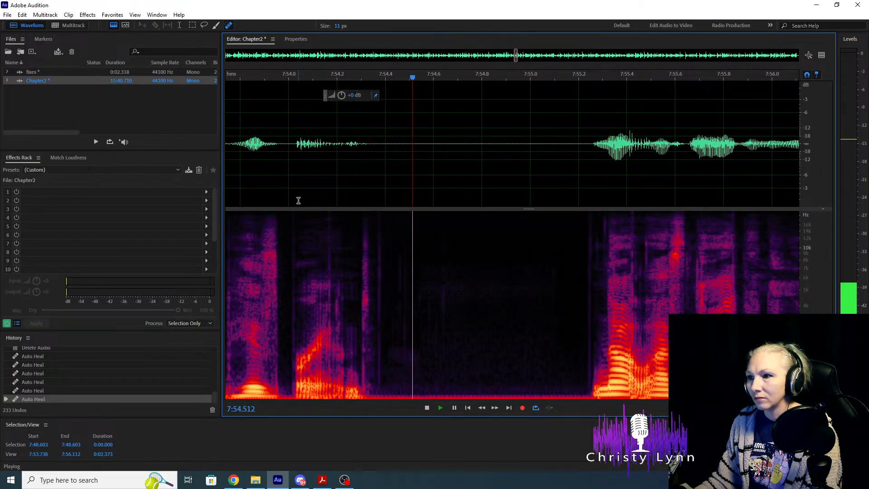
key(space)
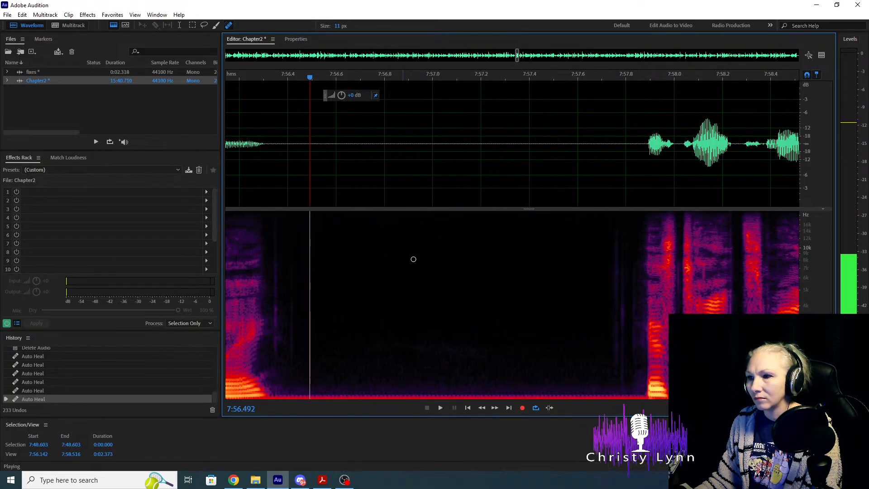
scroll(566, 291, down, 2)
scroll(575, 259, left, 2)
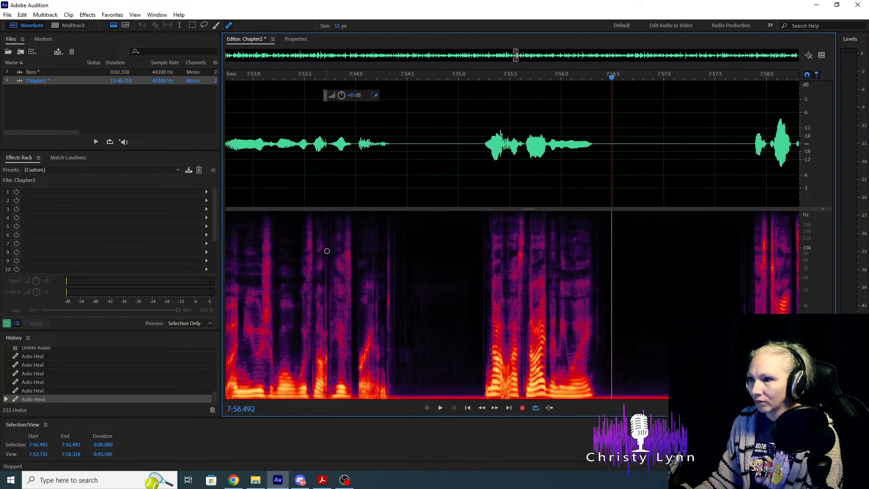
drag(508, 145, 595, 154)
key(Delete)
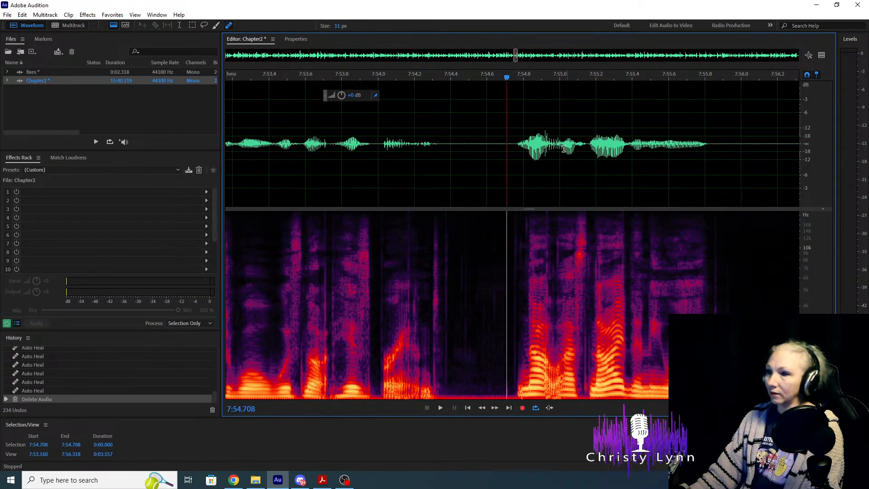
key(space)
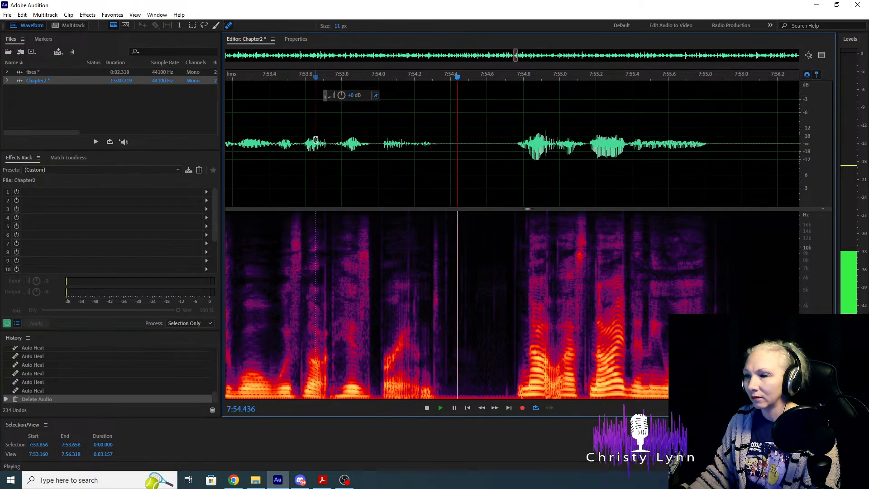
key(space)
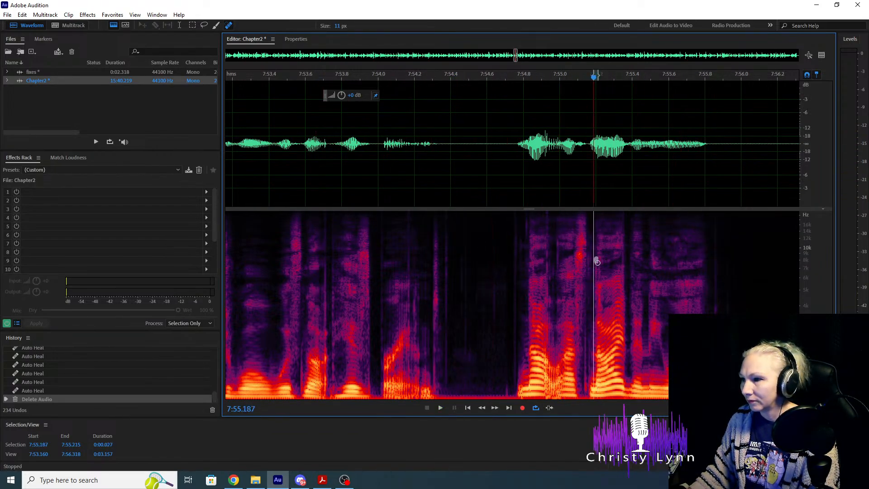
Heal the clicks between about 7:54.9 and 7:55.2 and play back from 7:53.1.
click(597, 261)
drag(548, 248, 549, 290)
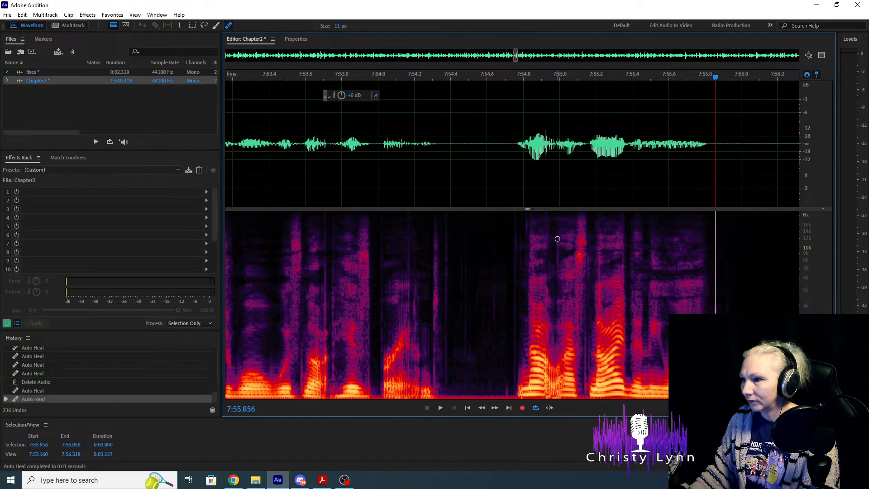
drag(558, 235, 559, 298)
scroll(508, 192, down, 2)
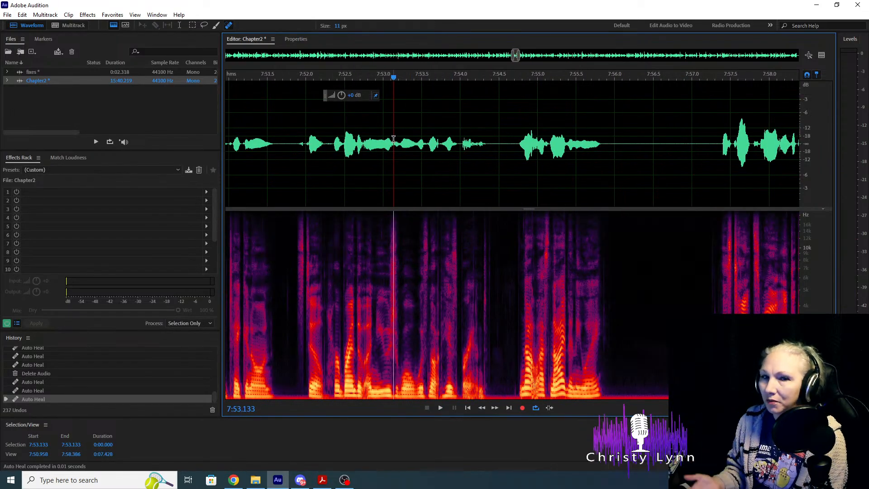
key(space)
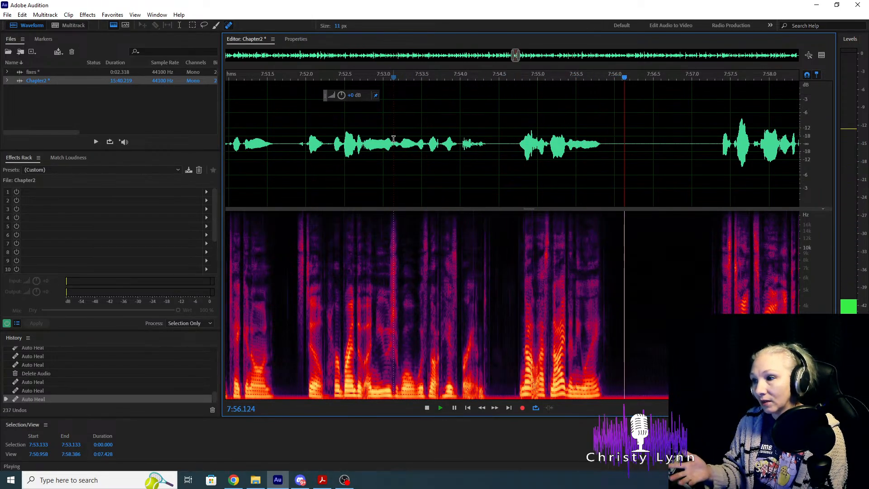
key(space)
Replay the phrase from 7:54.8, heal the clicks at about 7:55.2 and 7:55.35, and check by listening.
scroll(547, 209, up, 2)
click(427, 180)
key(space)
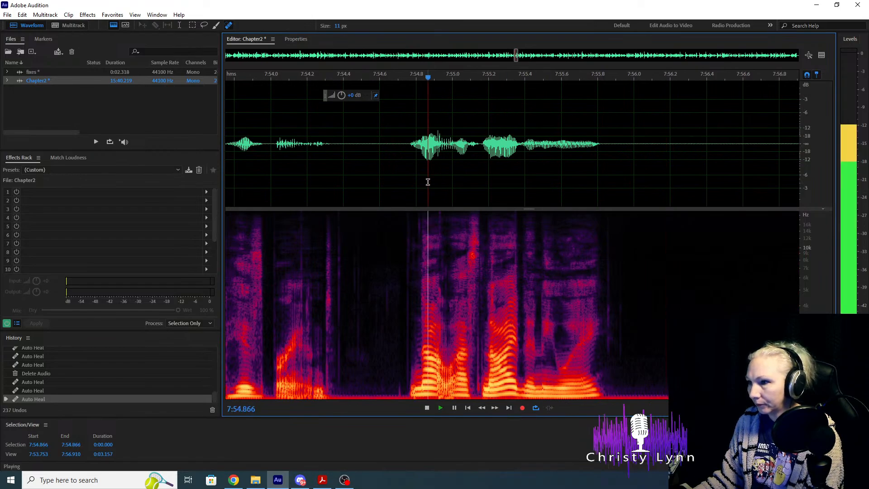
key(space)
click(490, 279)
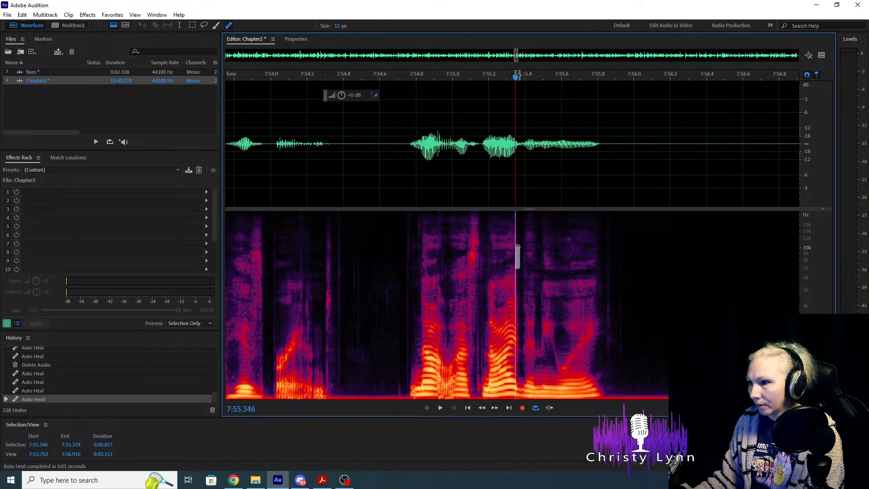
drag(517, 248, 517, 248)
click(516, 250)
click(374, 172)
key(space)
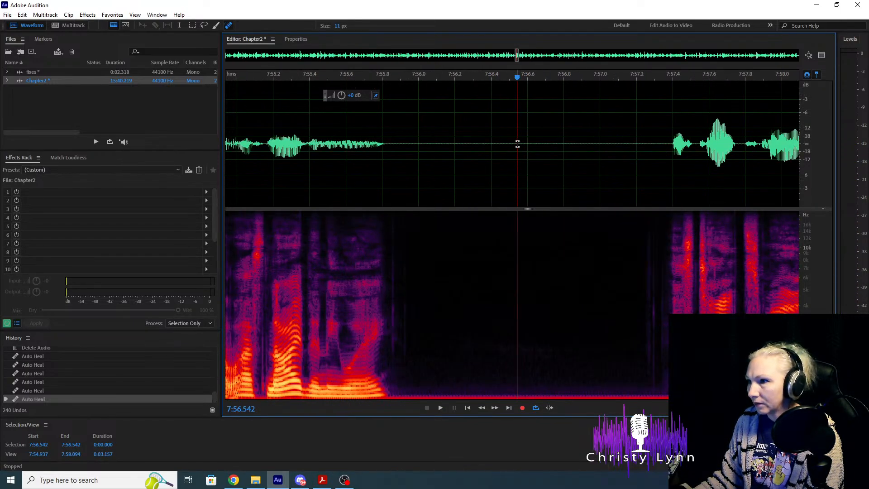
Delete the silence from about 7:56.54 to 7:57.38 and play across the shortened pause.
drag(517, 144, 669, 165)
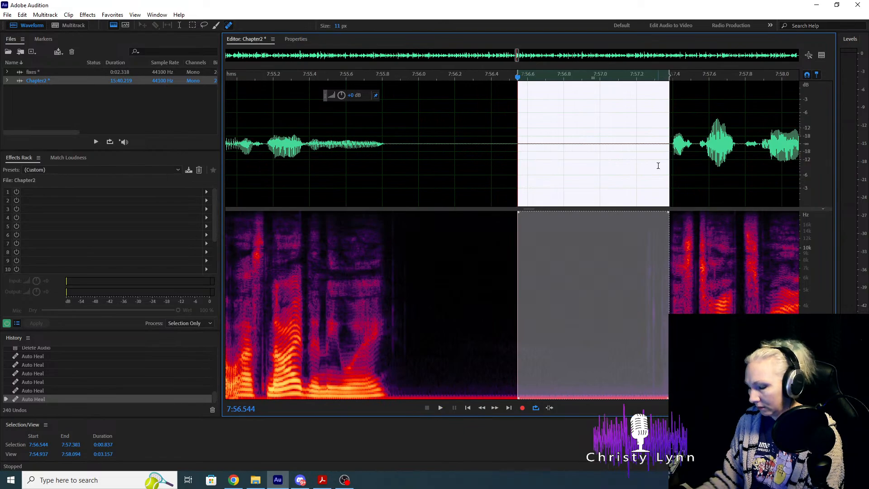
key(Delete)
scroll(656, 164, down, 3)
click(446, 143)
key(space)
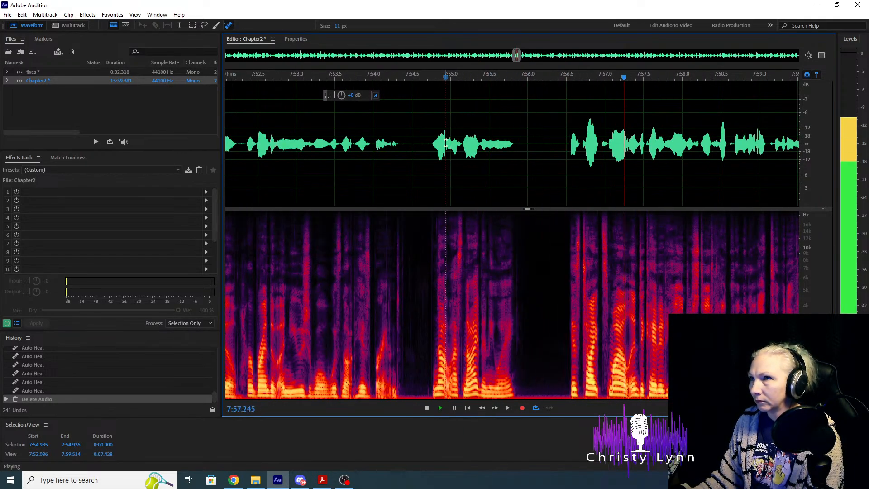
key(space)
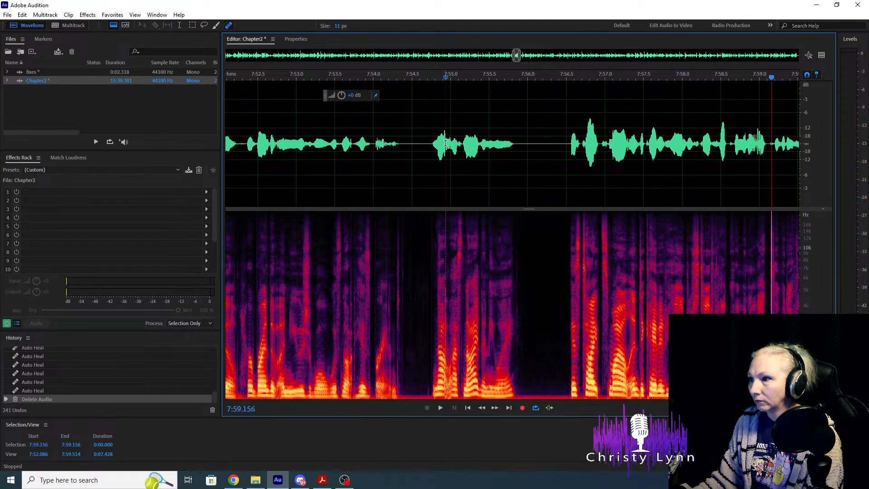
Heal the click at about 7:58.4 and replay the sentence from around 7:57.8.
scroll(391, 235, up, 4)
scroll(451, 302, up, 1)
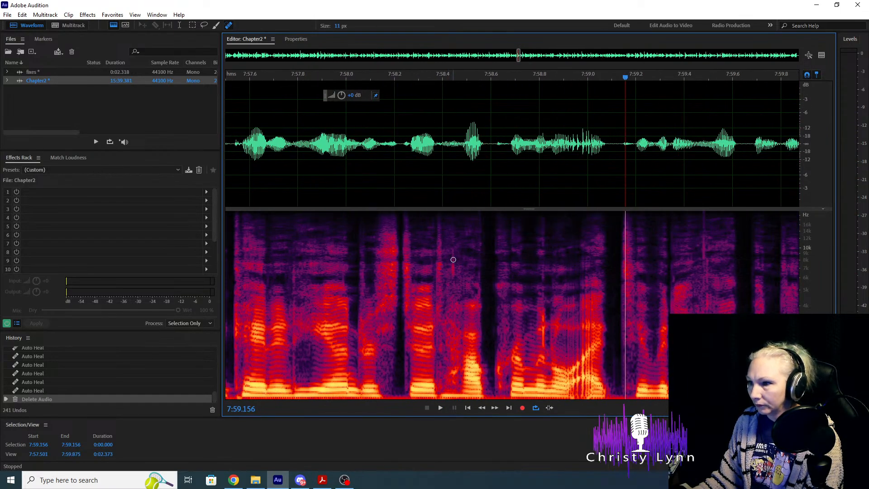
click(453, 250)
scroll(475, 218, down, 2)
click(353, 167)
key(space)
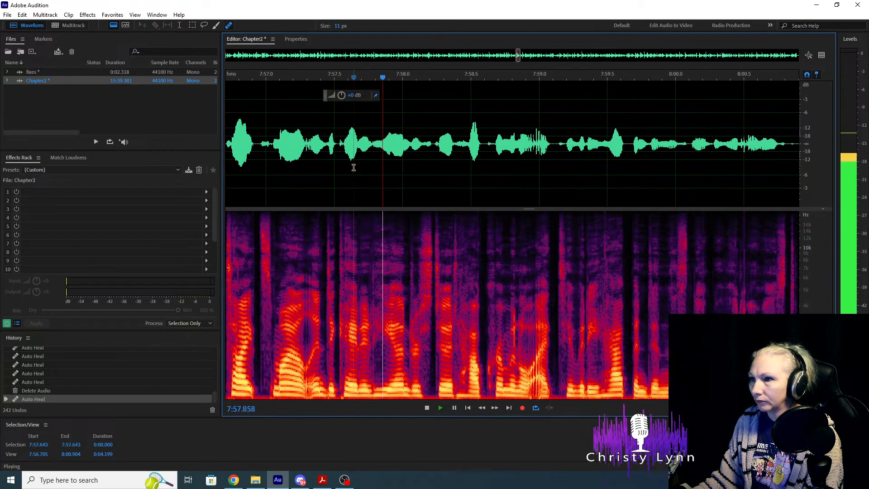
click(380, 170)
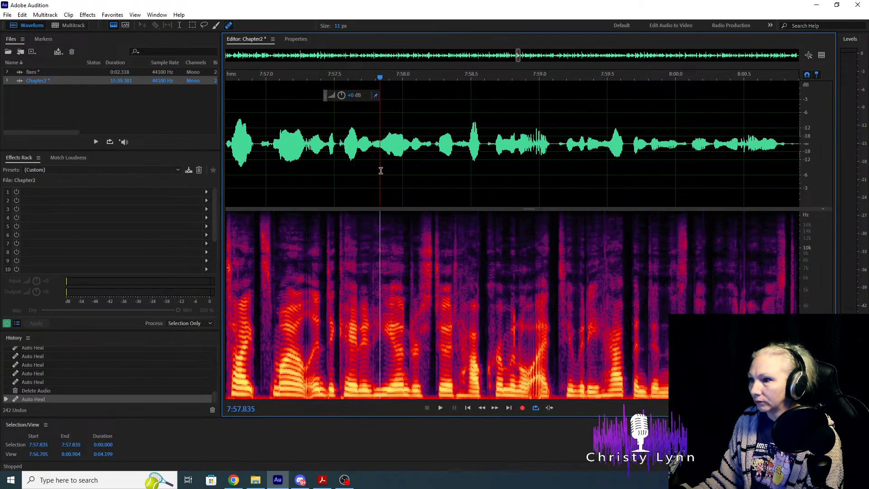
key(space)
Locate the click at about 7:58.8 by listening, heal it in the lower frequencies, and replay from 7:58.1.
scroll(537, 320, up, 2)
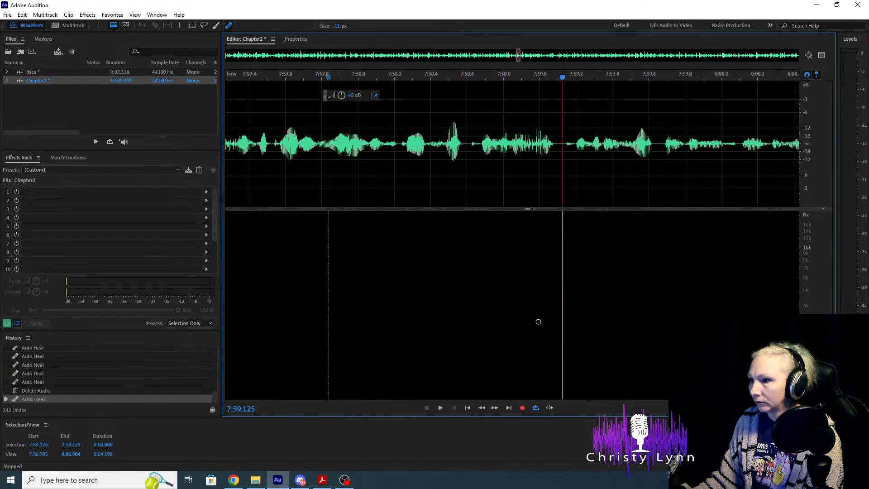
click(443, 199)
key(space)
key(space)
scroll(520, 356, up, 1)
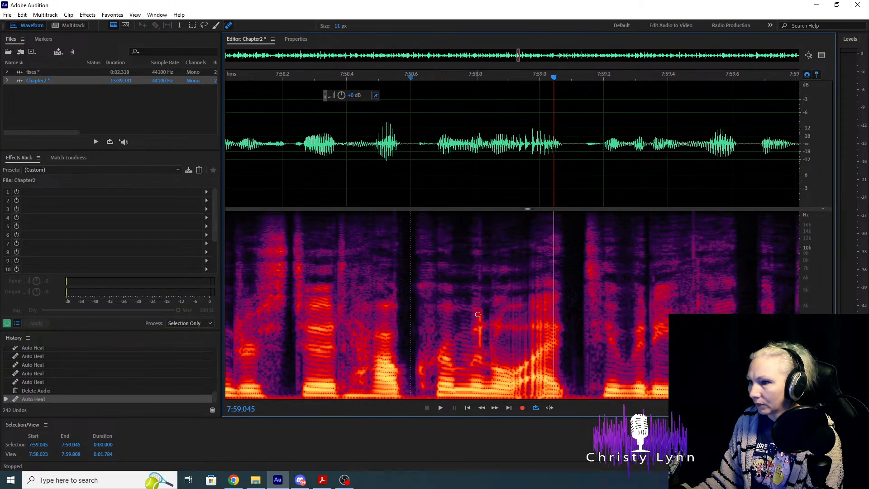
drag(481, 356, 482, 357)
scroll(462, 290, down, 2)
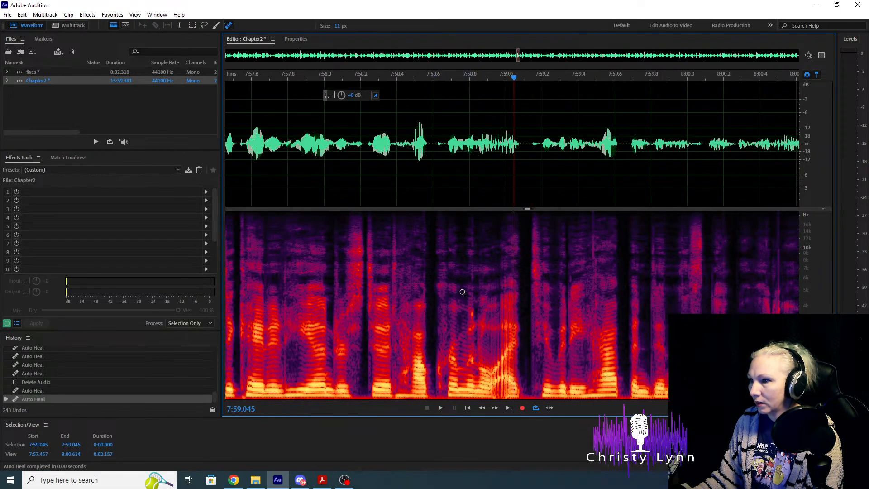
click(341, 166)
key(space)
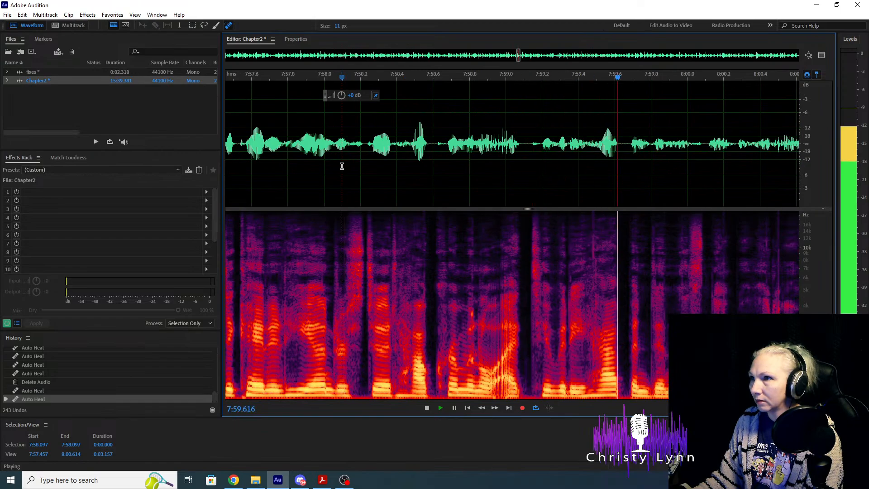
key(space)
Heal the vertical clicks at about 7:59.47 and 7:59.49, replaying the phrase around each repair.
click(505, 147)
key(space)
key(space)
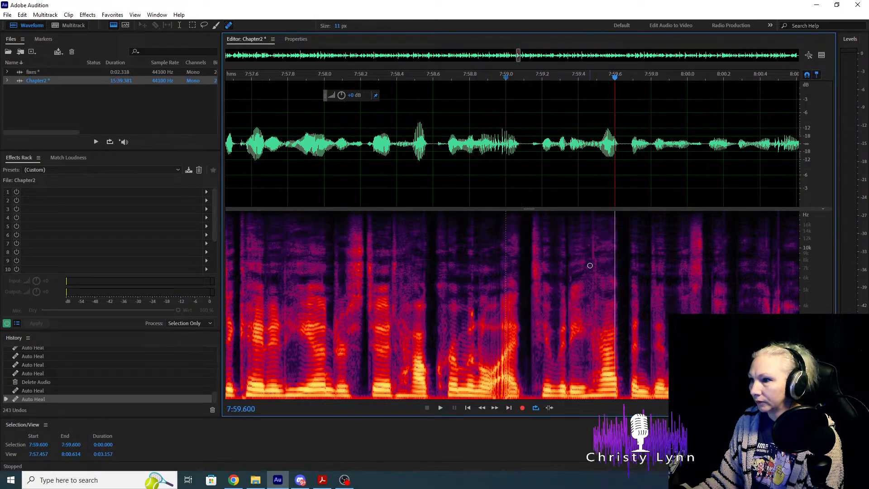
drag(592, 262, 592, 392)
click(476, 170)
key(space)
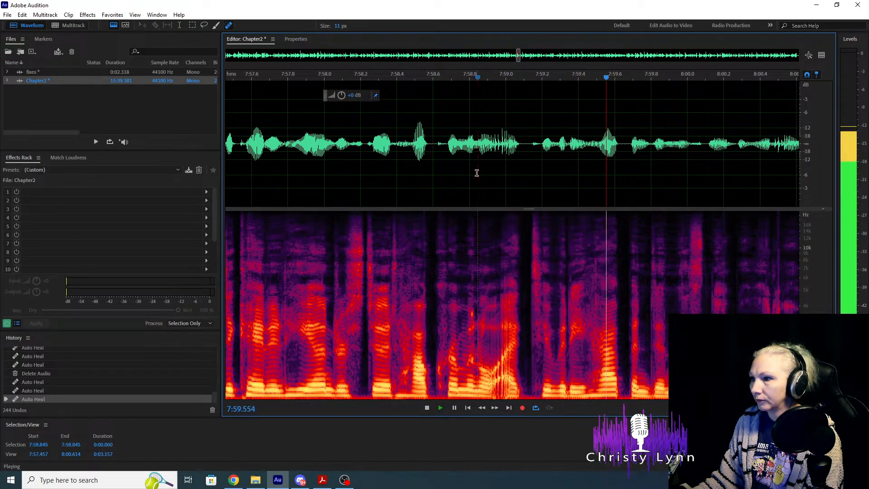
key(space)
drag(595, 261, 595, 396)
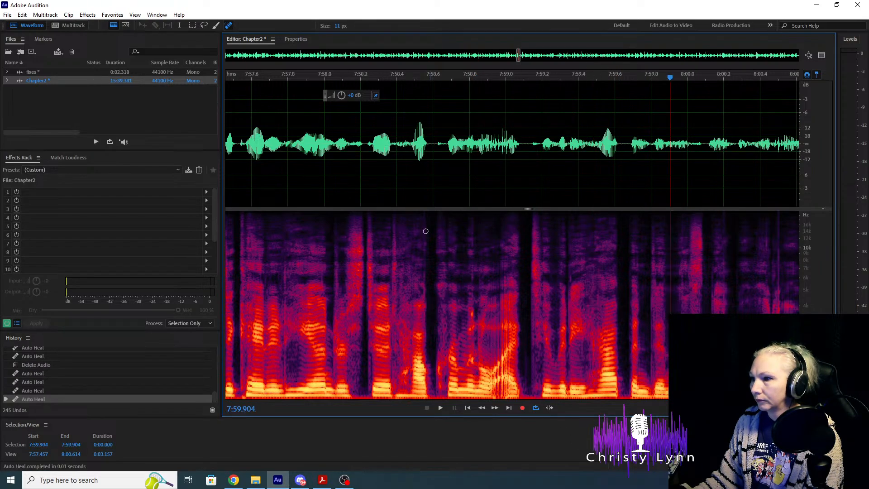
click(409, 169)
key(space)
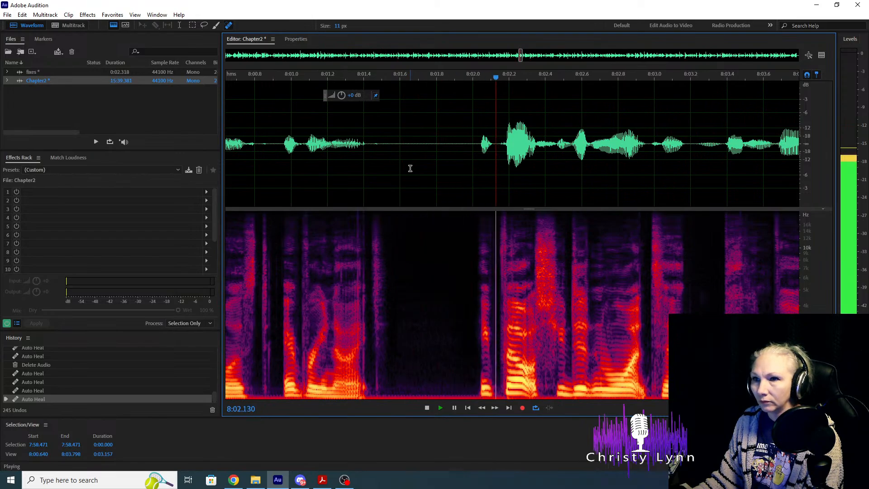
Replay from 8:01.75 and heal the click just before the loud syllable at about 8:02.15.
key(space)
click(428, 193)
key(space)
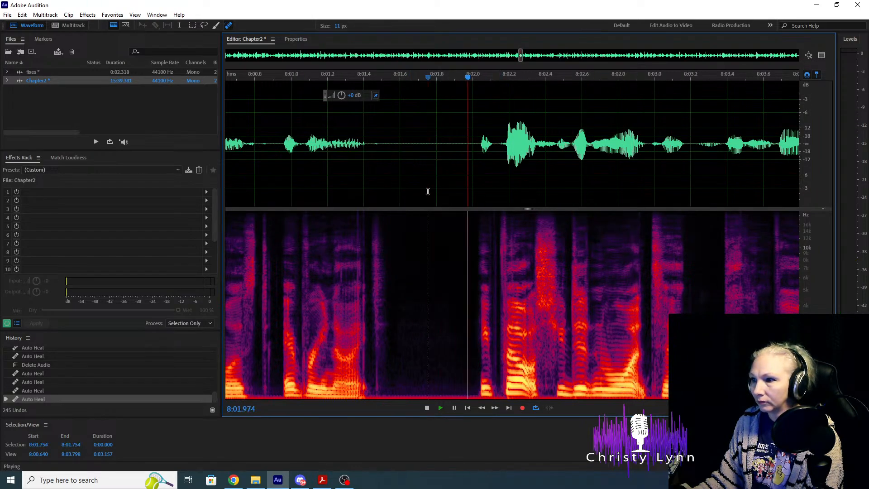
key(space)
drag(502, 217, 503, 312)
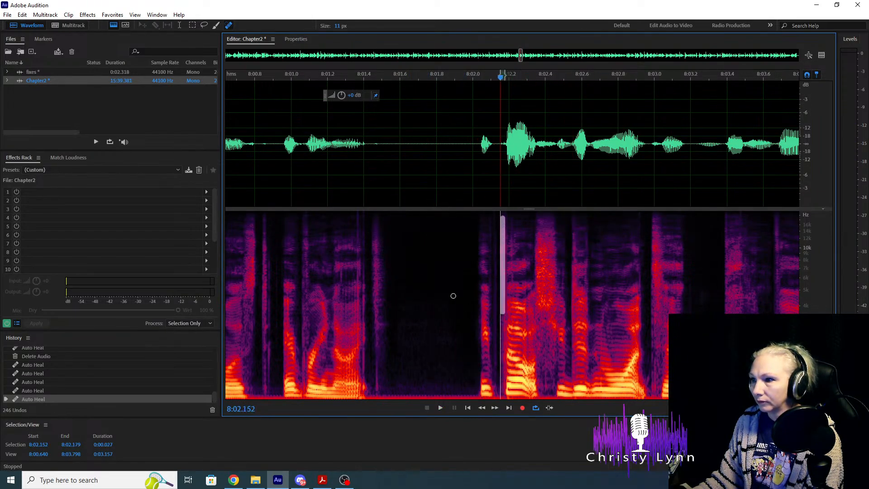
Recheck the repair by listening, heal the high-frequency spot at about 8:02.17, and continue playback from 8:01.7.
click(420, 159)
key(space)
key(space)
click(502, 218)
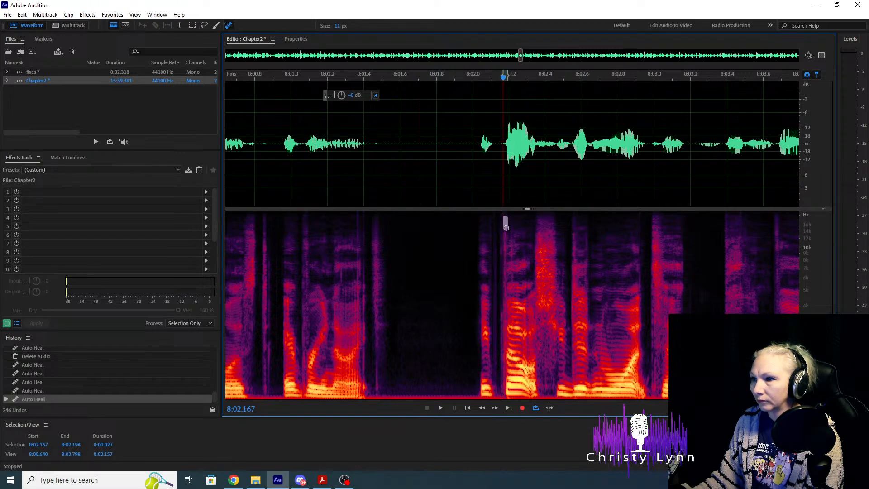
click(419, 152)
key(space)
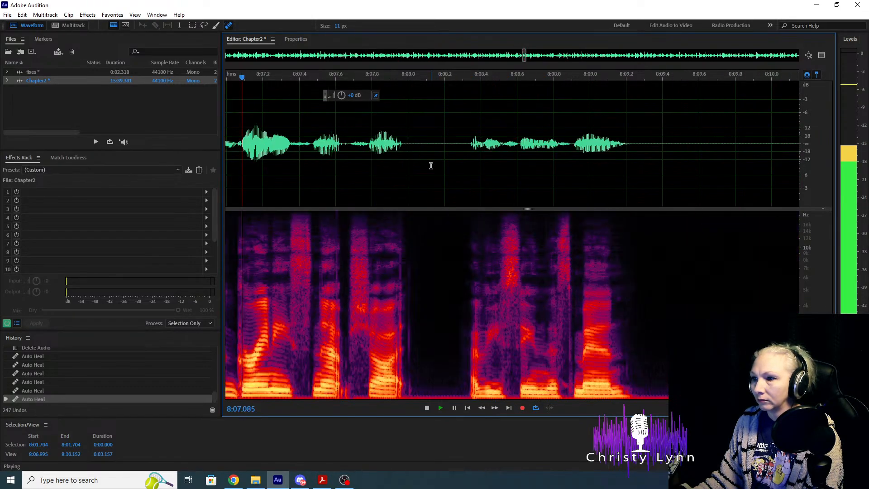
Replay from about 8:01.8 and heal the clicks at about 8:02.16 and 8:02.21 around the loud syllable's start.
key(space)
scroll(522, 179, down, 5)
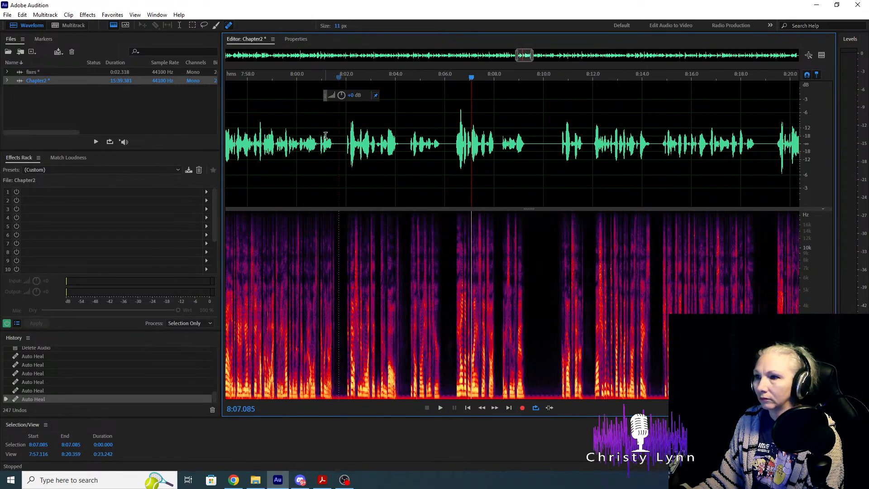
click(341, 137)
key(space)
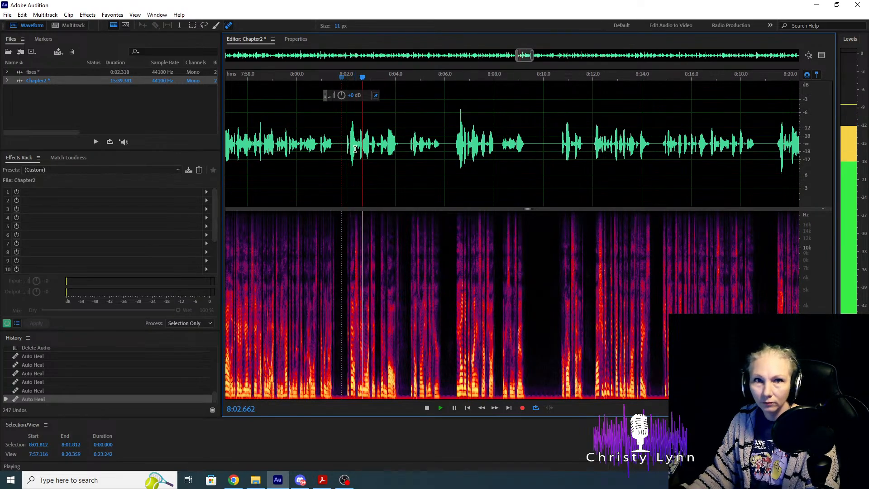
key(space)
scroll(314, 187, up, 10)
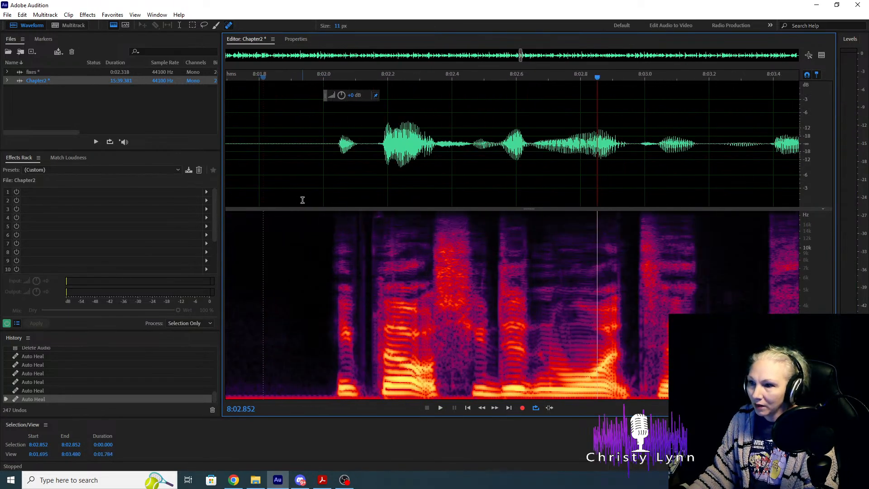
drag(432, 220, 433, 348)
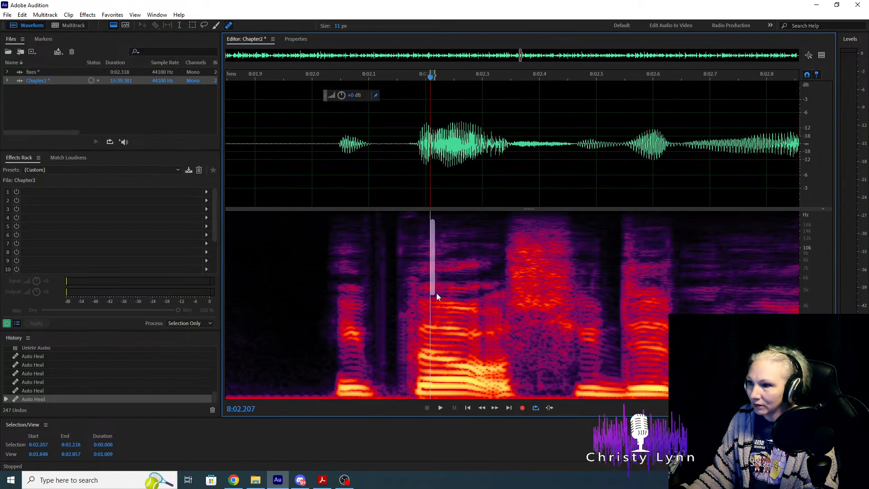
drag(402, 265, 402, 266)
scroll(343, 170, down, 2)
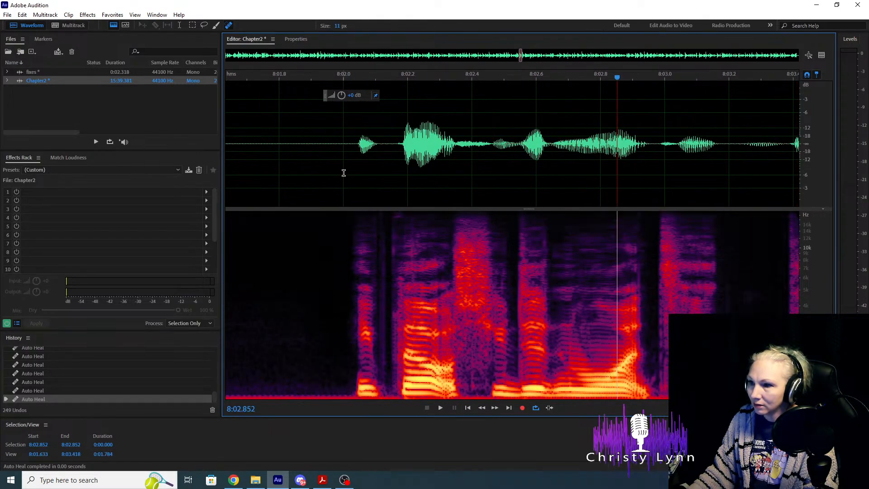
Recheck from 8:02.0, heal the remaining vertical traces between about 8:02.1 and 8:02.2, and resume playback from 8:01.86.
click(343, 171)
key(space)
key(space)
key(space)
key(space)
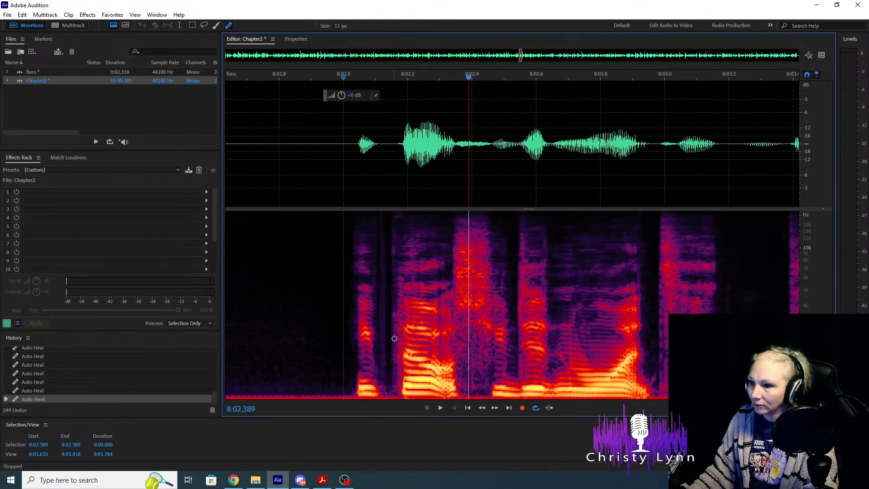
drag(399, 388, 397, 213)
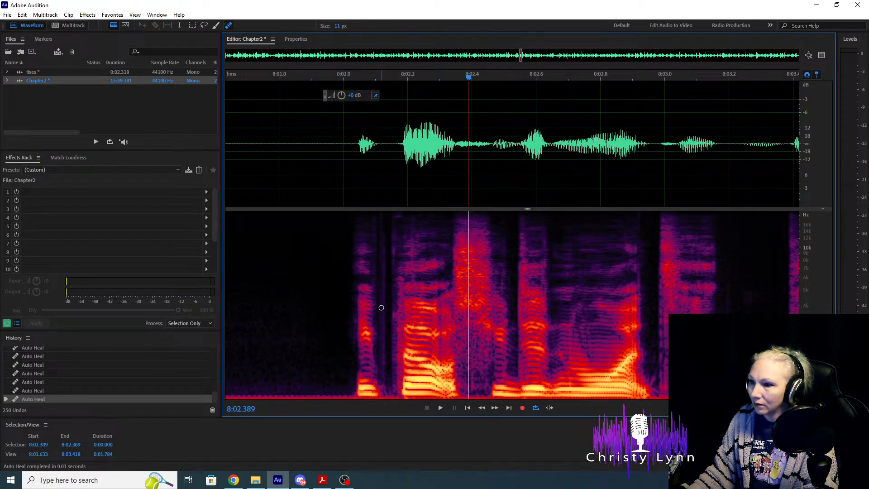
scroll(381, 307, down, 2)
drag(390, 391, 375, 171)
click(334, 179)
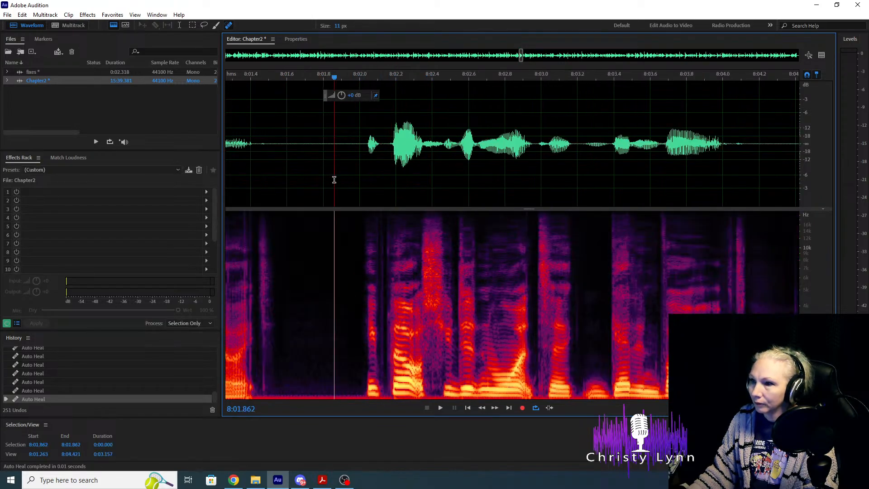
key(space)
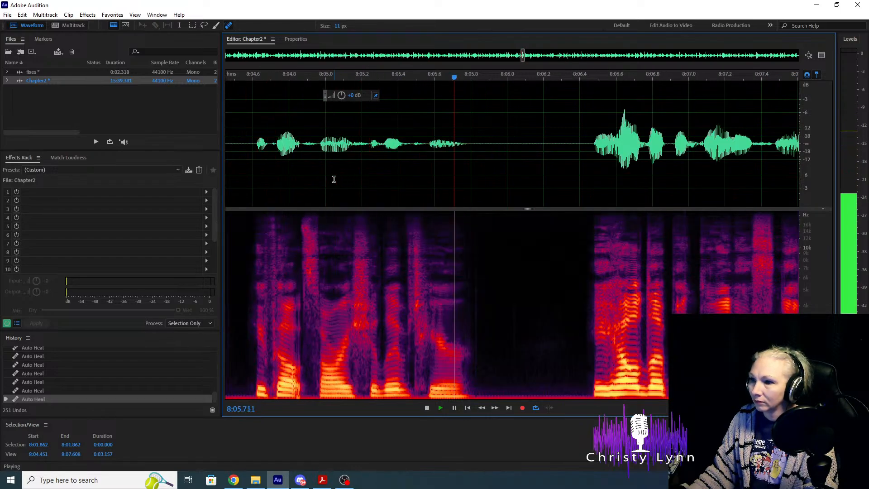
Replay from 8:04.57, heal the click at about 8:04.88, and continue listening from 8:04.59.
click(247, 170)
key(space)
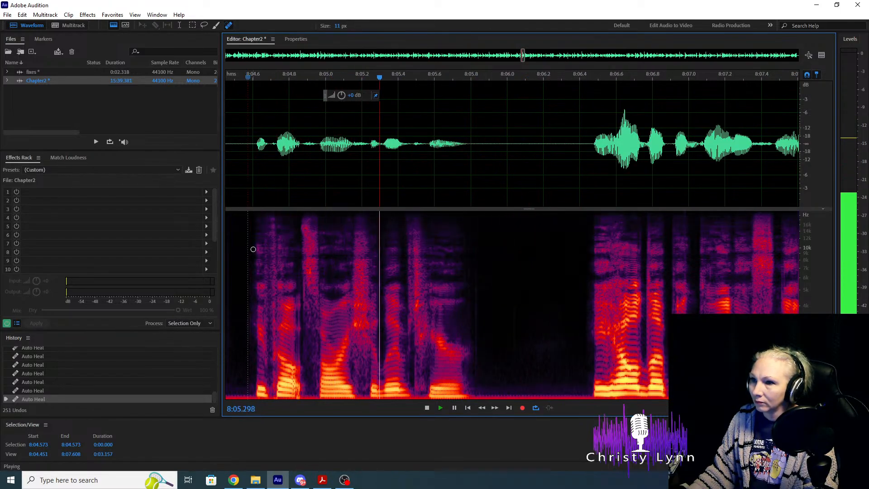
scroll(257, 255, up, 3)
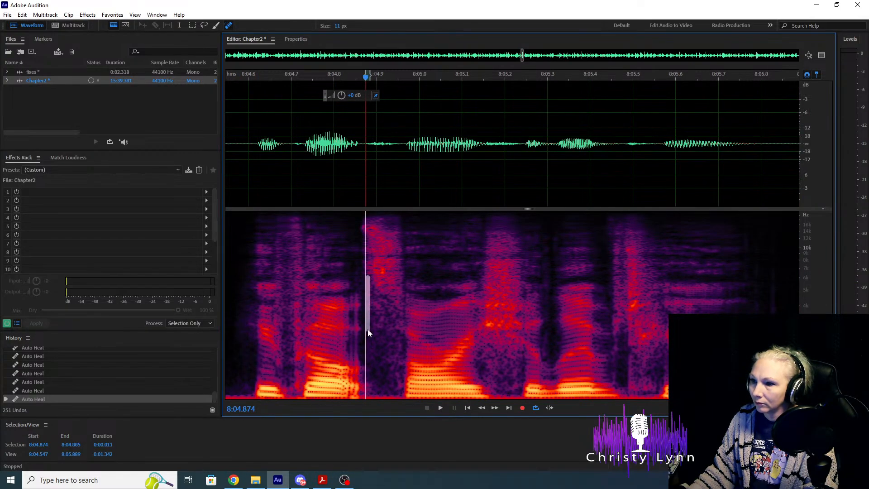
key(space)
click(244, 166)
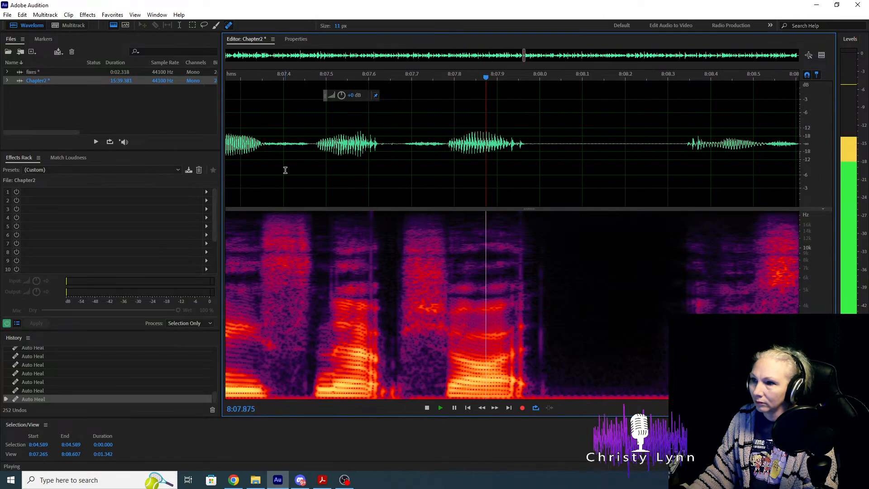
Shorten the long pause by deleting the silence from 8:09.76 to 8:10.69, and resume playback there.
scroll(285, 172, down, 4)
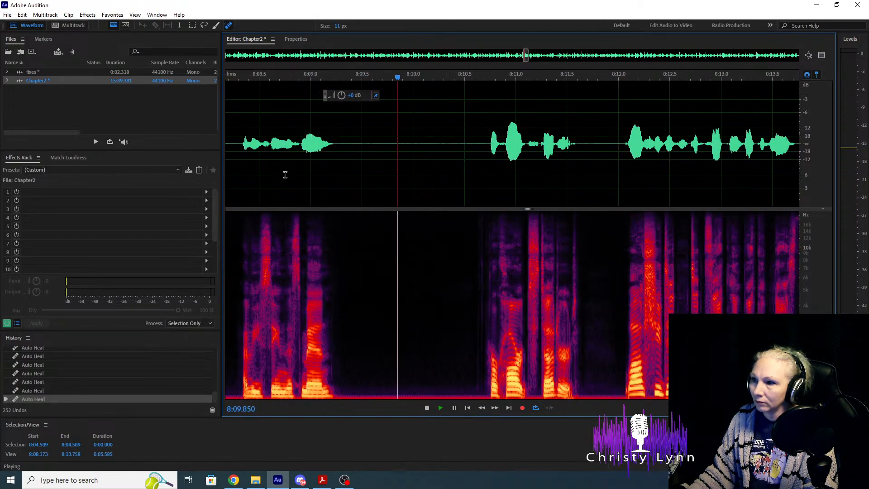
drag(389, 141, 483, 163)
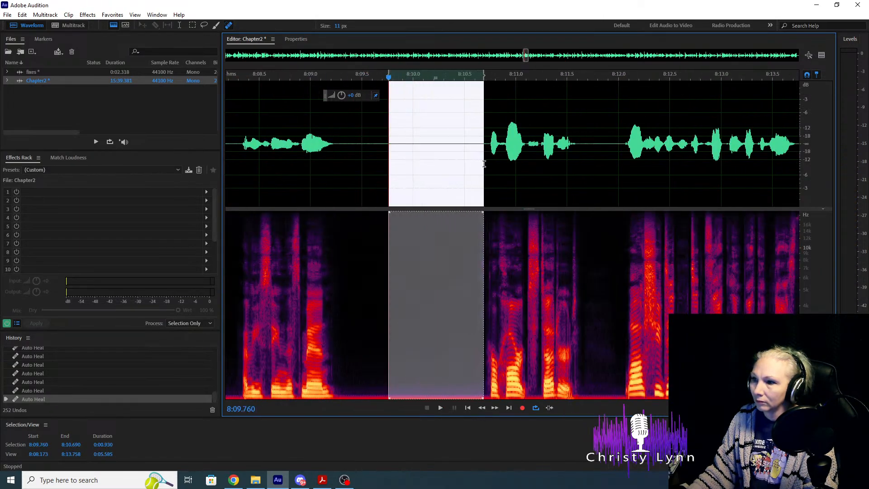
key(Delete)
key(space)
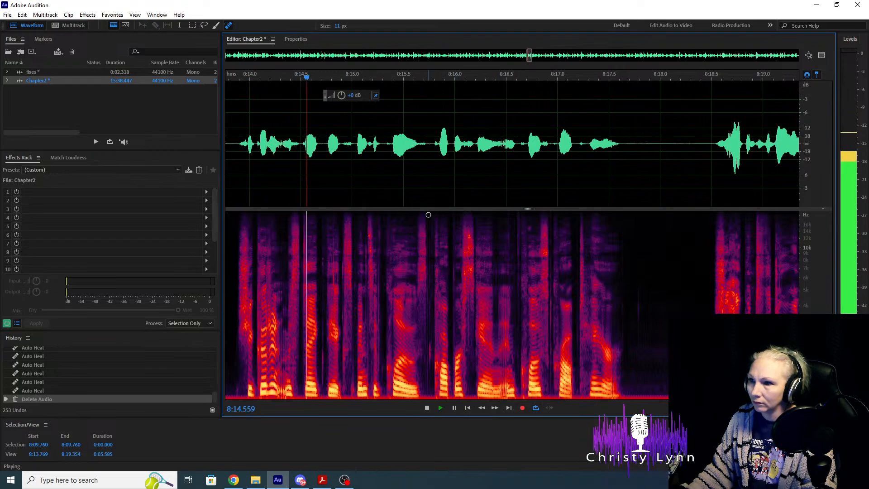
Trim about 0.24 s from the pause at 8:13.58 and replay the passage from 8:11.0.
key(space)
scroll(622, 198, down, 2)
scroll(466, 222, up, 2)
drag(469, 144, 501, 150)
key(Delete)
scroll(496, 151, down, 3)
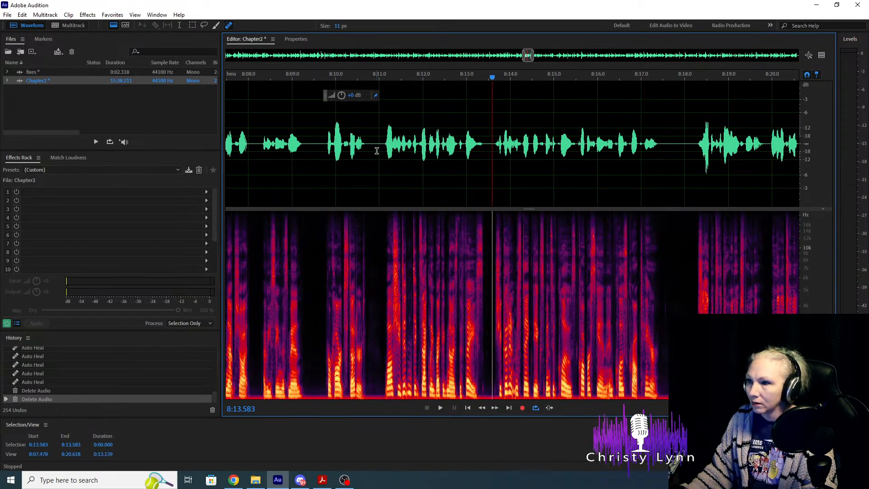
scroll(429, 221, up, 4)
key(space)
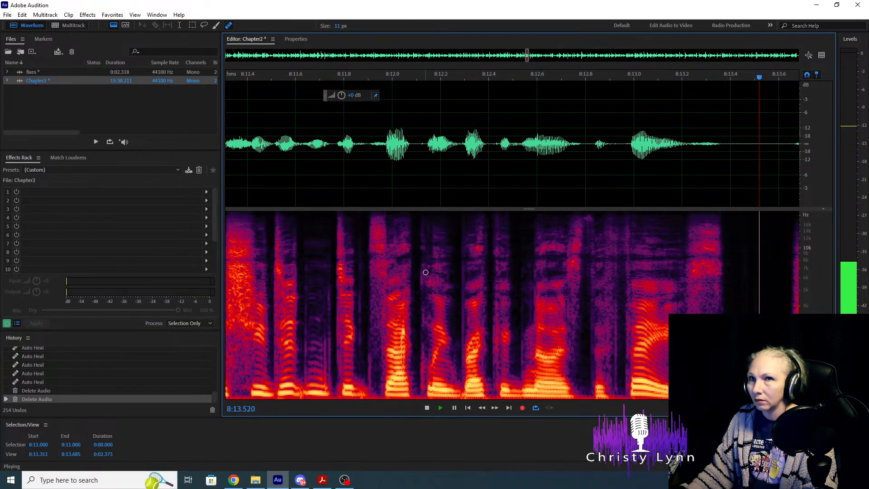
Heal the vertical click inside the syllable at about 8:14.58 and replay from 8:13.94.
key(space)
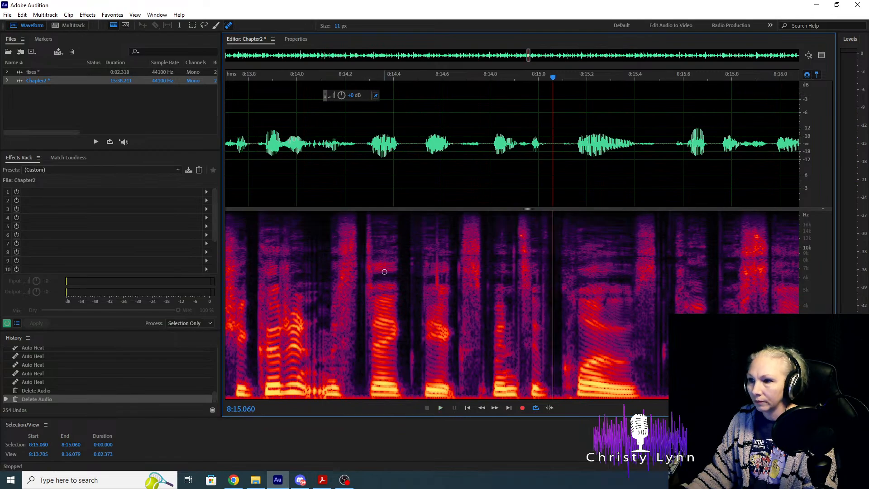
drag(437, 217, 436, 384)
click(281, 170)
key(space)
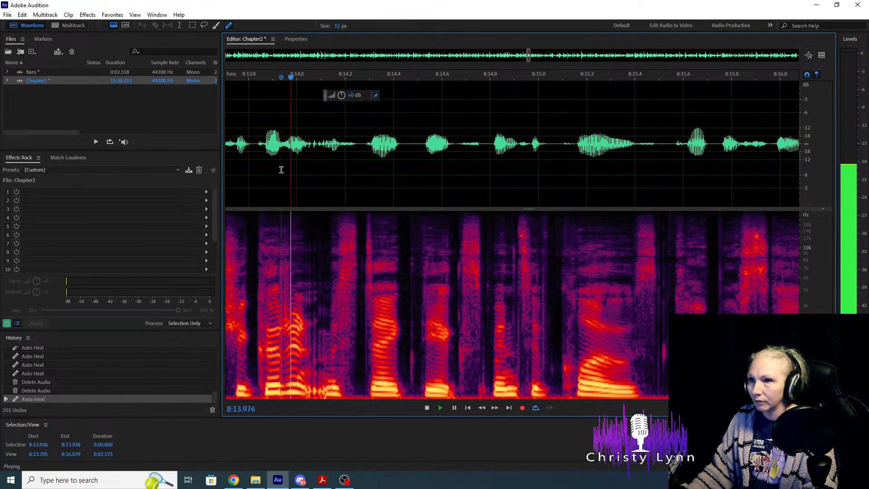
Heal the clicks at about 8:14.47 and 8:14.67, replaying the phrase after each repair.
key(space)
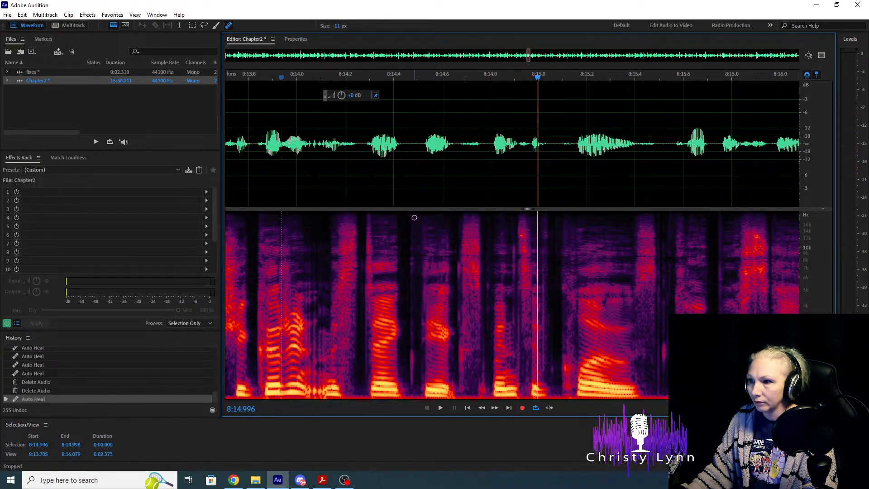
drag(412, 216, 412, 224)
drag(410, 411, 410, 410)
key(space)
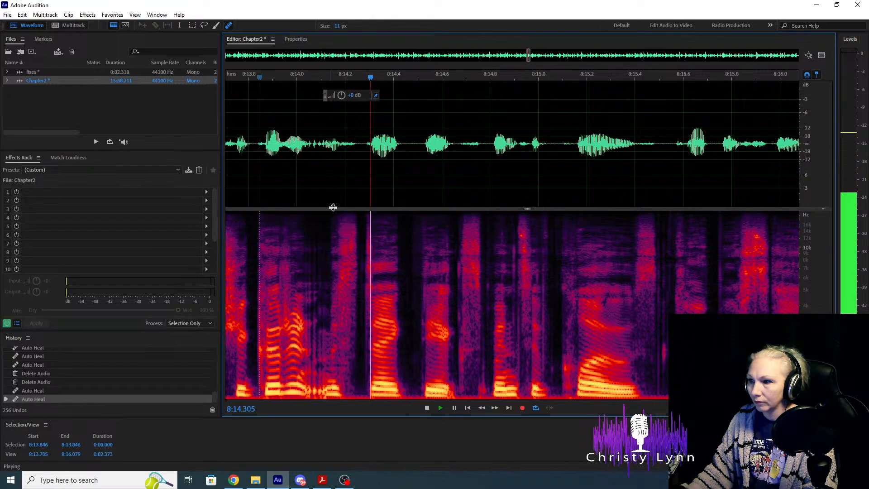
key(space)
drag(457, 256, 458, 397)
click(282, 122)
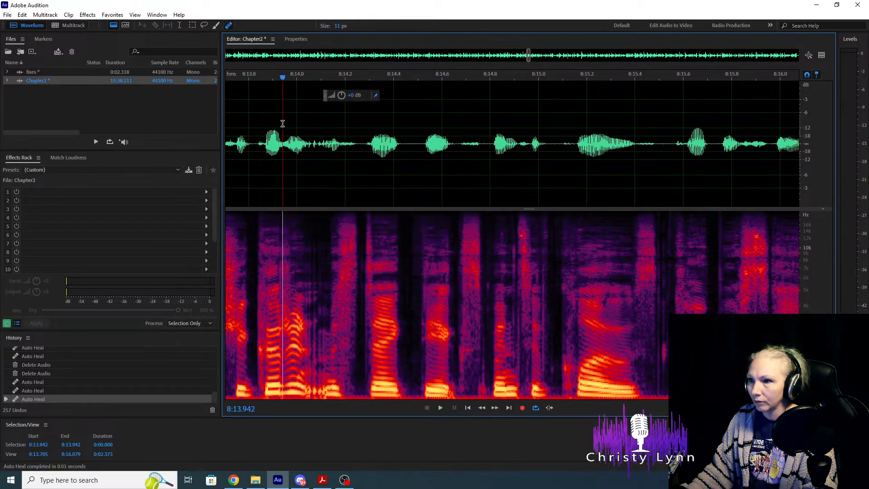
key(space)
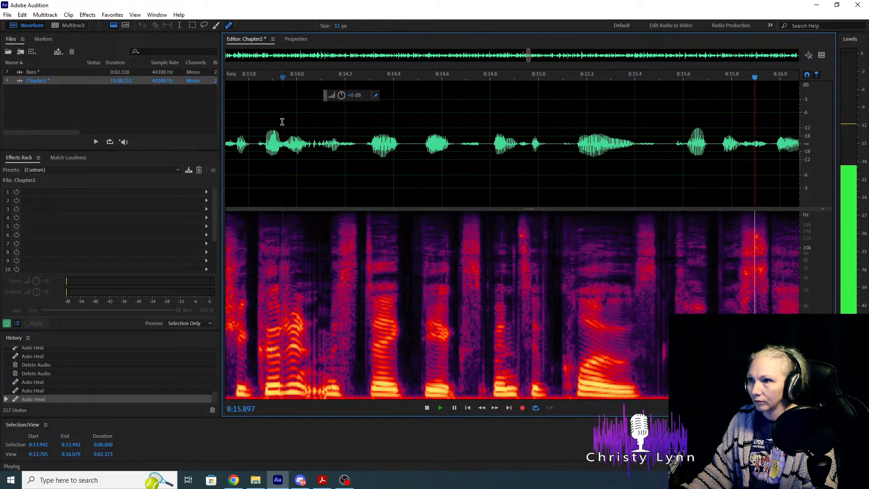
Heal the full-height click at about 8:16.37 and replay the passage from 8:12.49.
key(space)
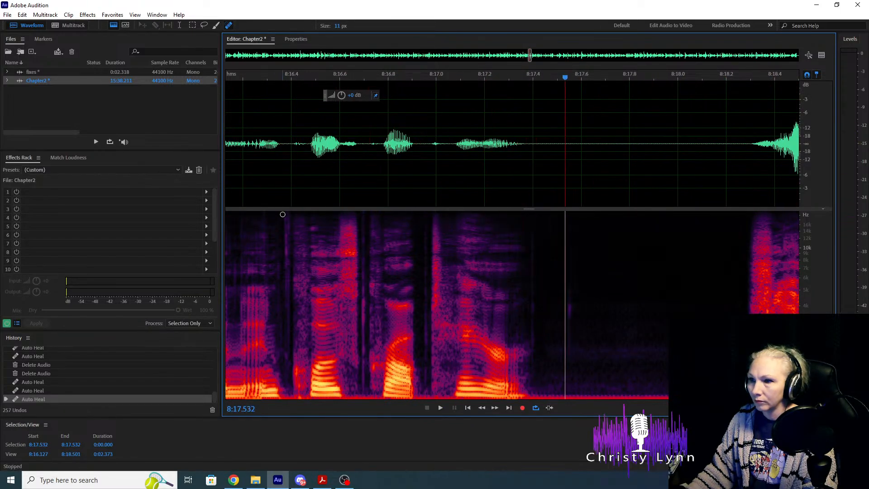
drag(284, 213, 284, 397)
click(214, 111)
scroll(473, 157, down, 3)
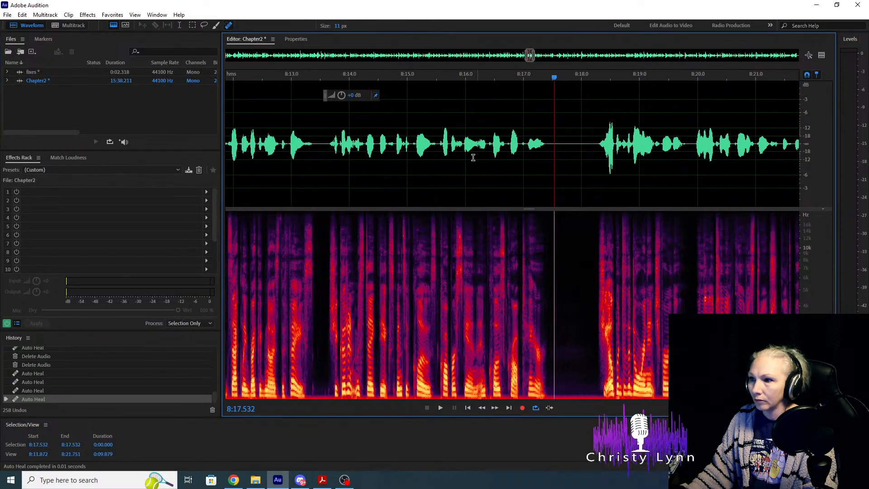
key(space)
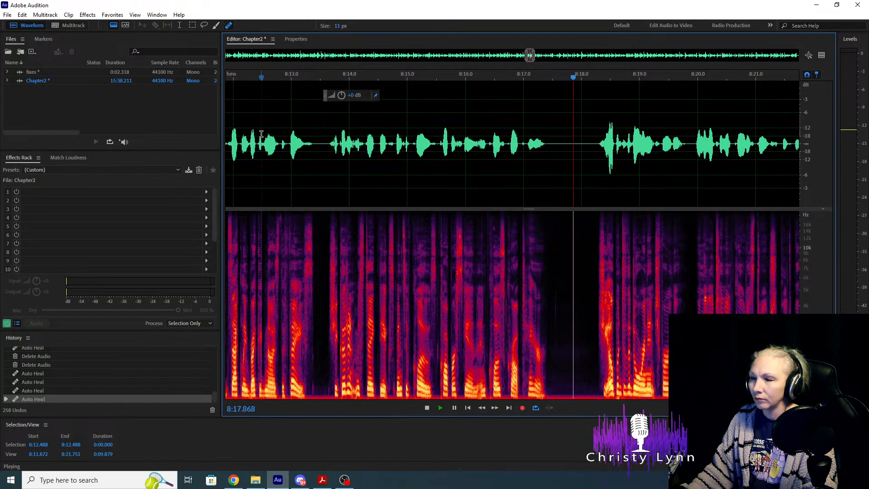
Delete 0.174 s of silence from 8:17.95 to 8:18.13 and listen on from the cut.
key(space)
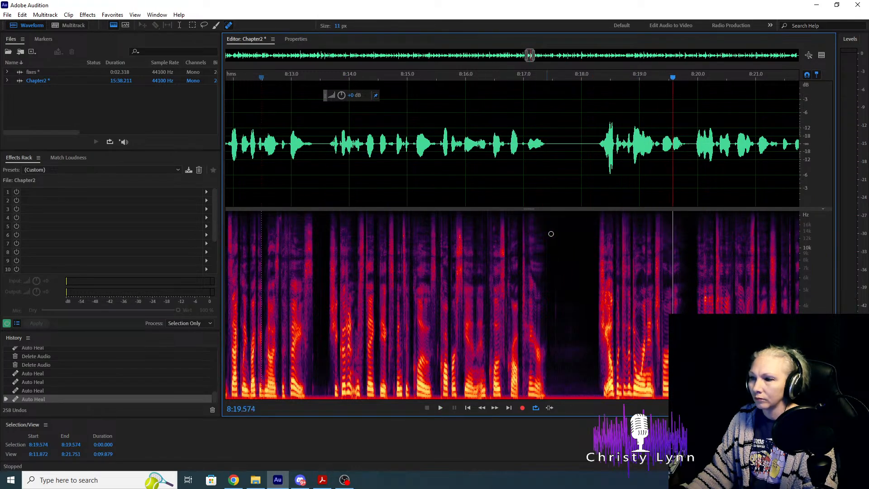
scroll(682, 259, up, 3)
drag(361, 156, 392, 154)
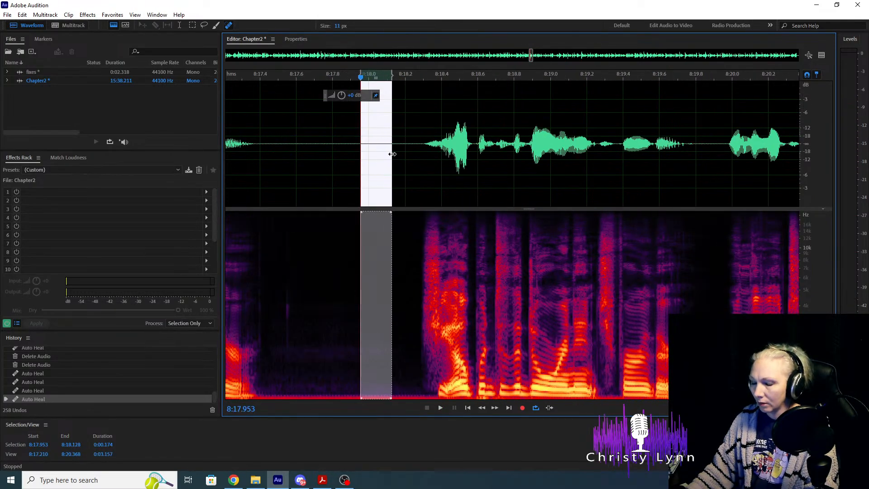
key(Delete)
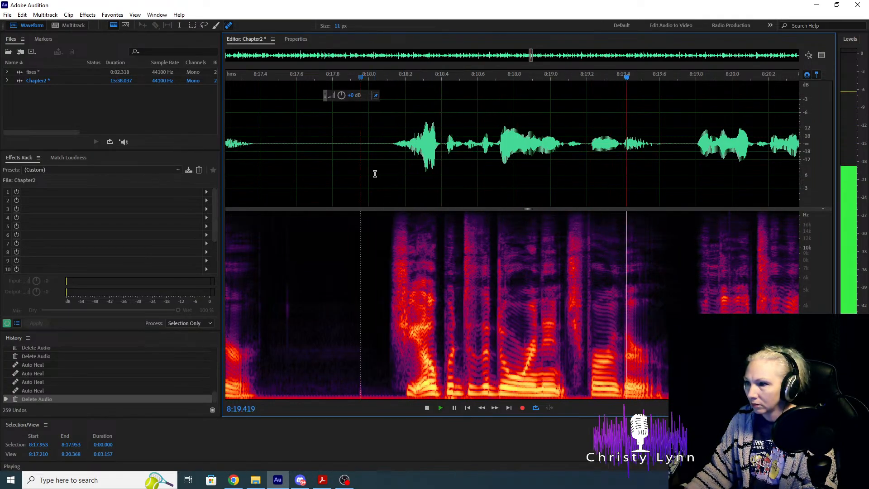
key(space)
Locate the clicks after the phrase ending near 8:21.7, heal them between about 8:21.8 and 8:21.9, and replay from 8:20.78.
click(450, 184)
key(space)
key(space)
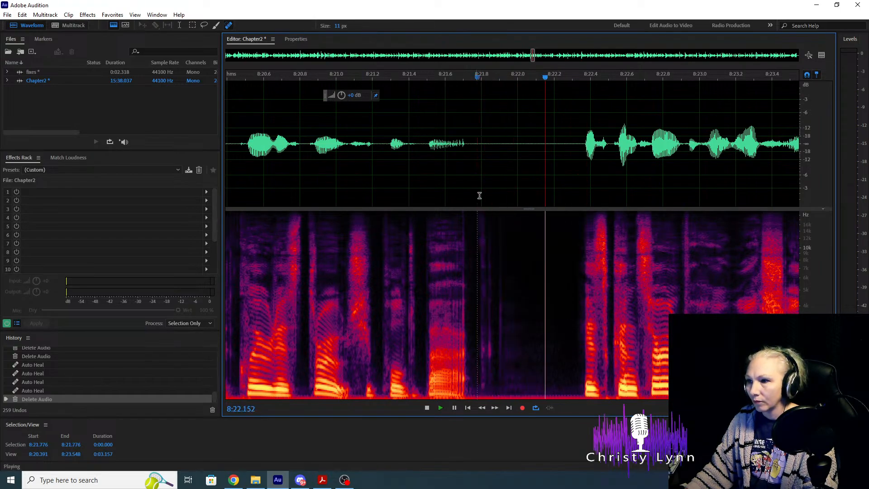
drag(483, 219, 483, 398)
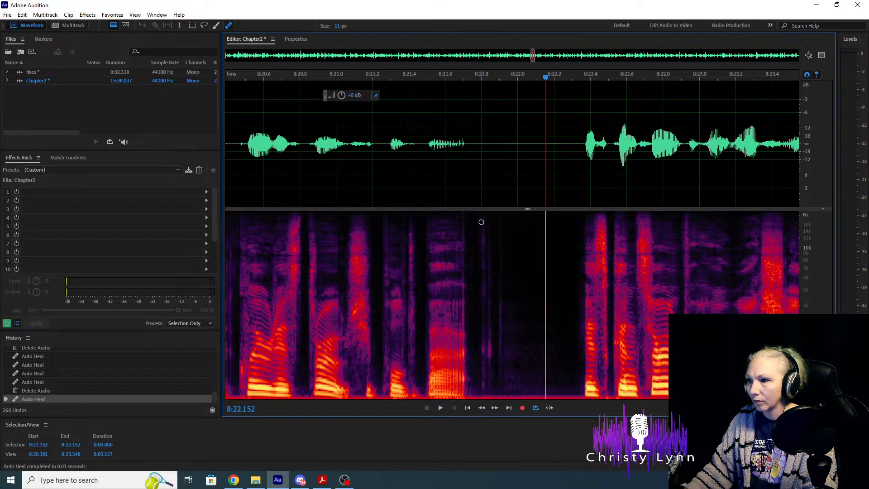
drag(481, 222, 482, 397)
drag(488, 216, 488, 398)
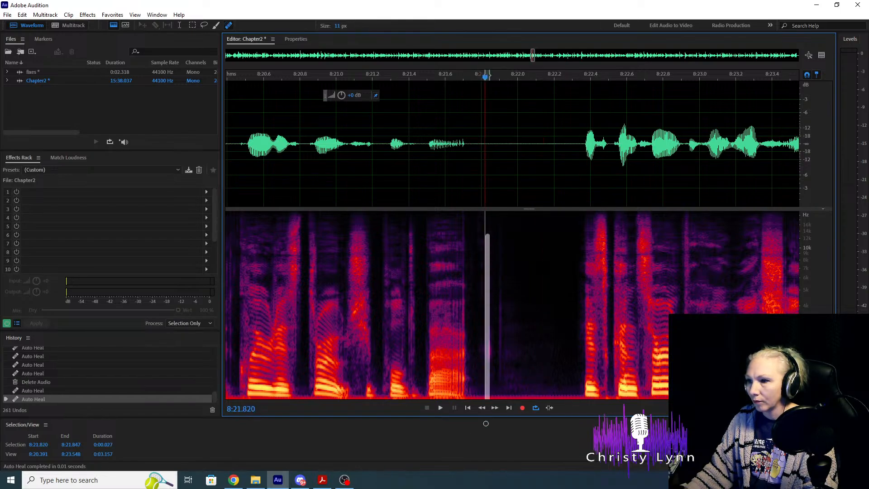
drag(490, 215, 490, 398)
mouse_move(497, 230)
mouse_down()
mouse_move(497, 398)
mouse_move(500, 213)
mouse_up()
key(space)
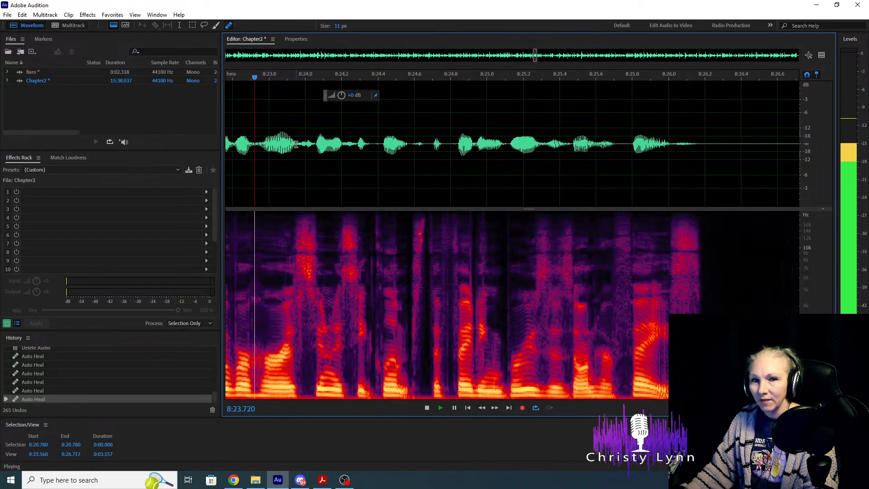
Stop the narration playback at 8:25.04 and switch to the screen recording application.
key(space)
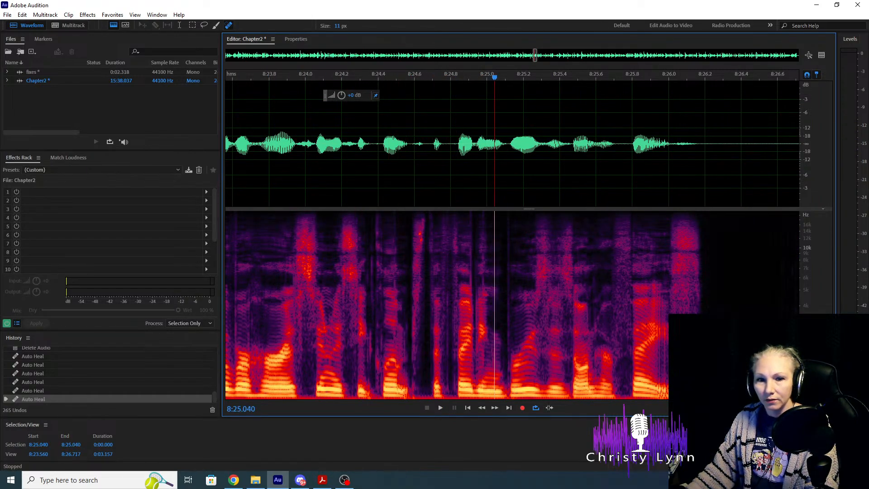
key(alt+Tab)
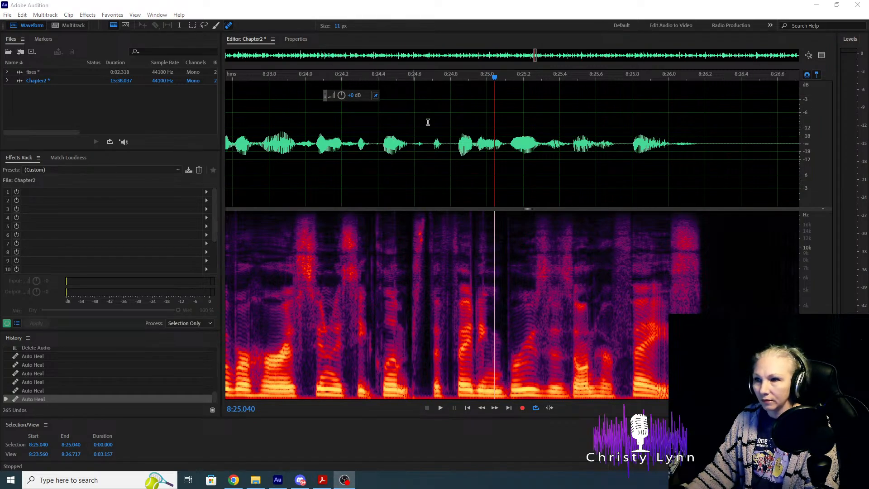
Play the narration from 8:22.709 and heal the click at about 8:24.92 in the upper spectrogram.
scroll(594, 190, down, 2)
click(298, 110)
key(space)
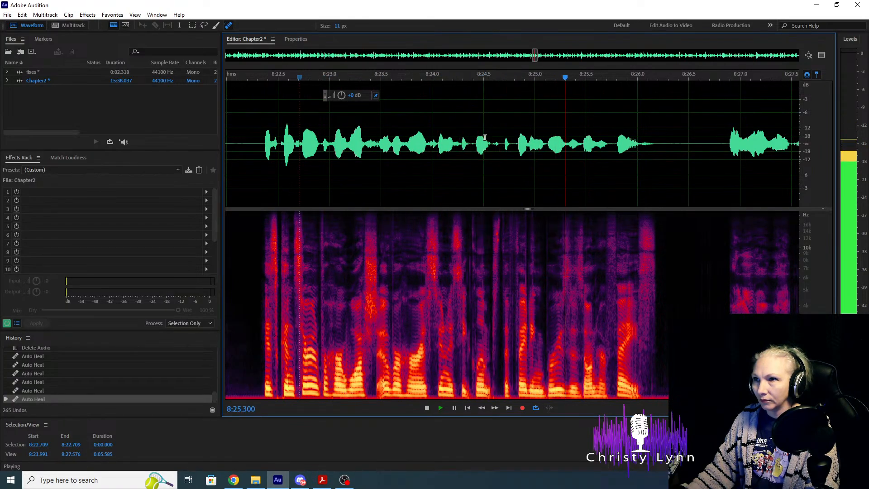
scroll(560, 196, up, 2)
key(space)
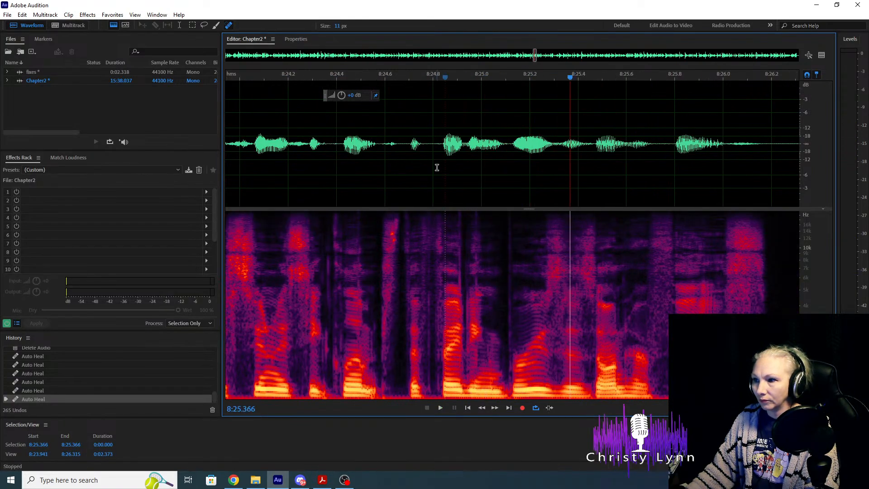
drag(461, 291, 465, 196)
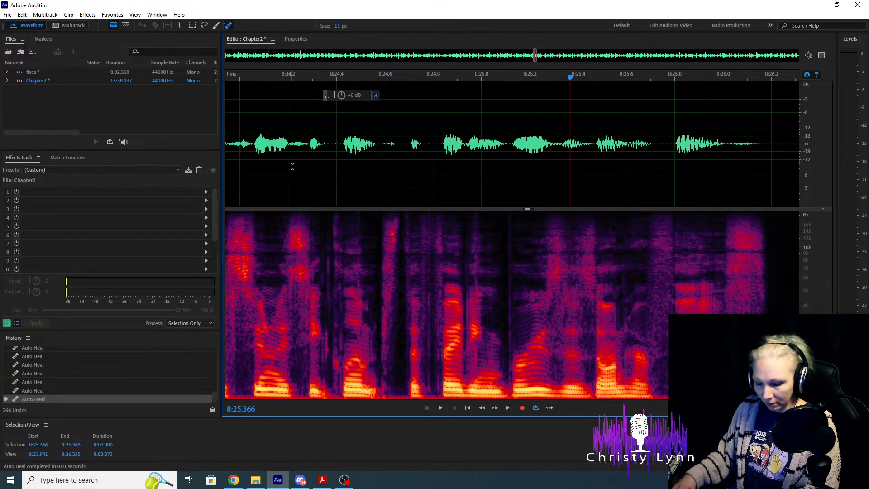
Replay the phrase from about 8:24.2, heal the click at about 8:24.98, and listen on from about 8:24.24.
click(288, 169)
key(space)
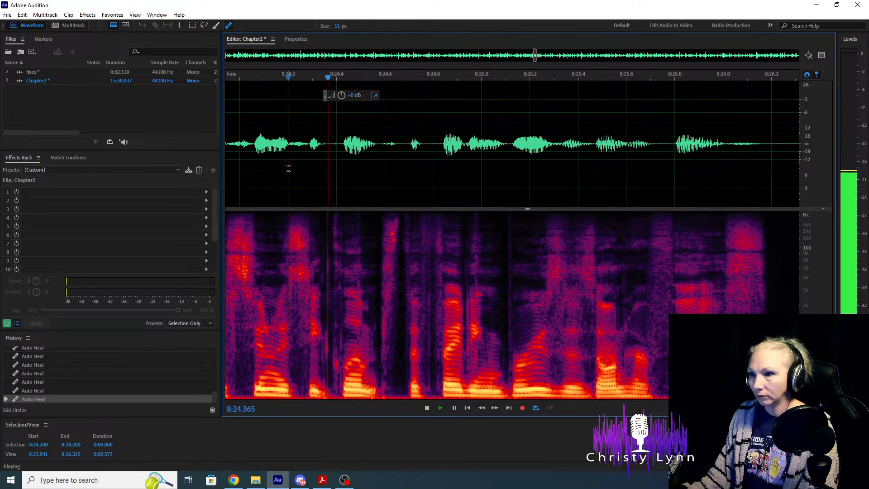
key(space)
click(292, 165)
key(space)
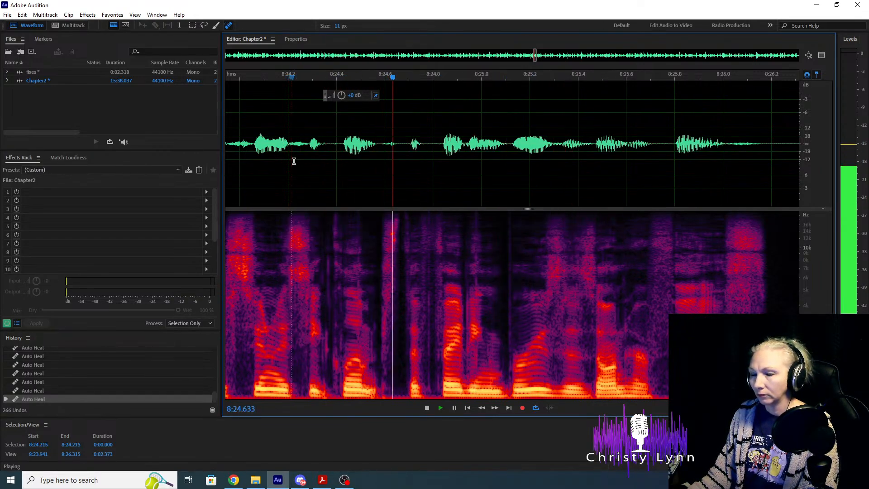
key(space)
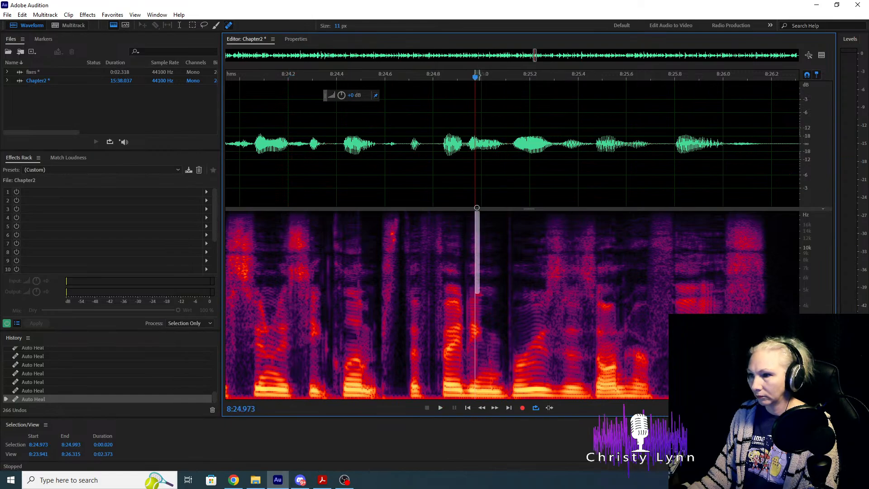
click(297, 170)
key(space)
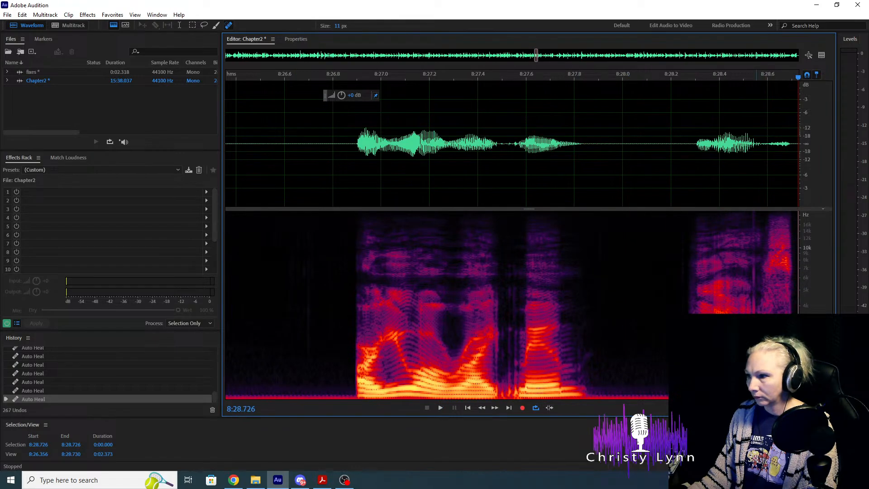
Heal the click at about 8:28.53 and replay the passage from 8:27.953.
scroll(353, 267, down, 3)
drag(752, 213, 751, 303)
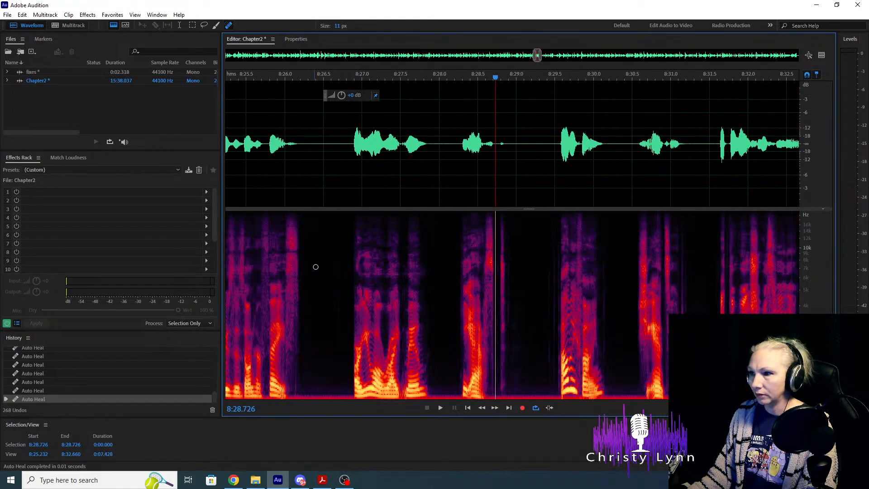
click(435, 146)
key(space)
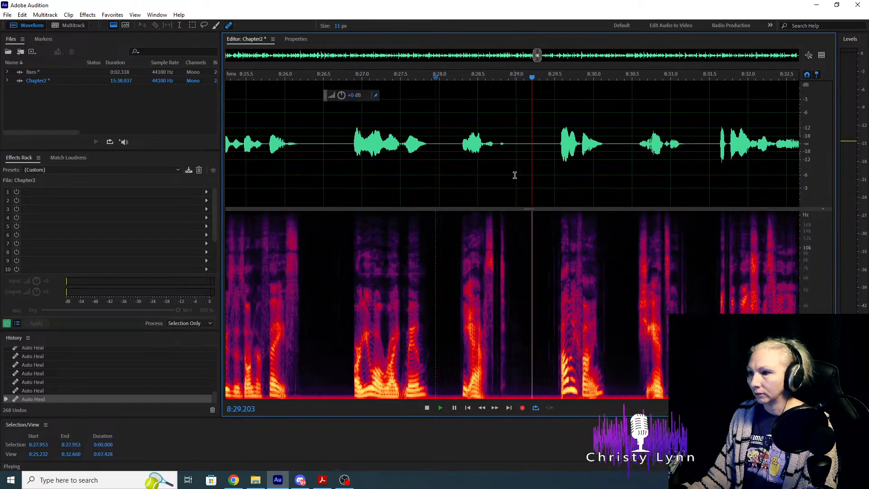
key(space)
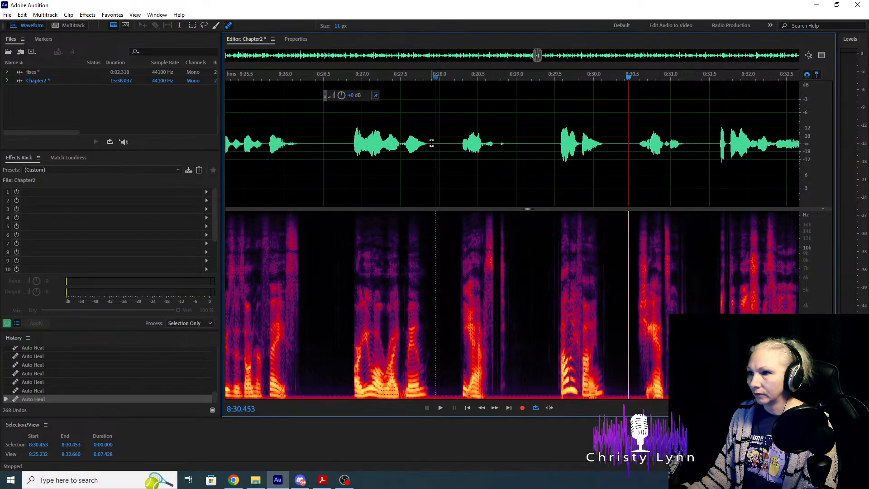
Shorten the pause after 8:27.86 by deleting 0.103 s from 8:28.200 to 8:28.303, and replay from 8:26.868.
drag(428, 142, 461, 145)
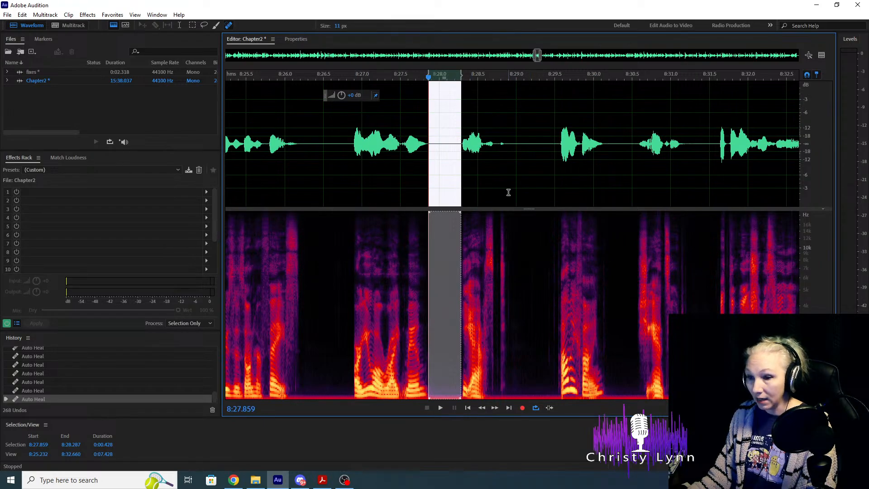
scroll(388, 169, up, 3)
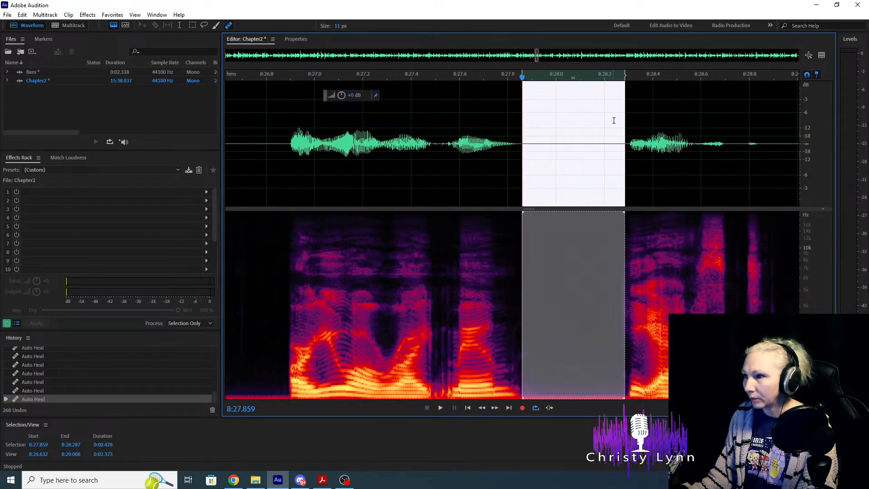
drag(625, 119, 601, 118)
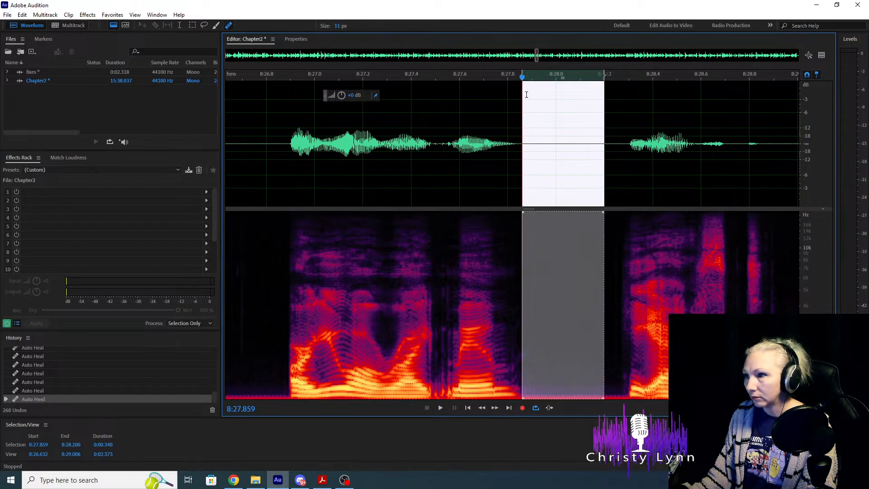
drag(522, 106, 630, 122)
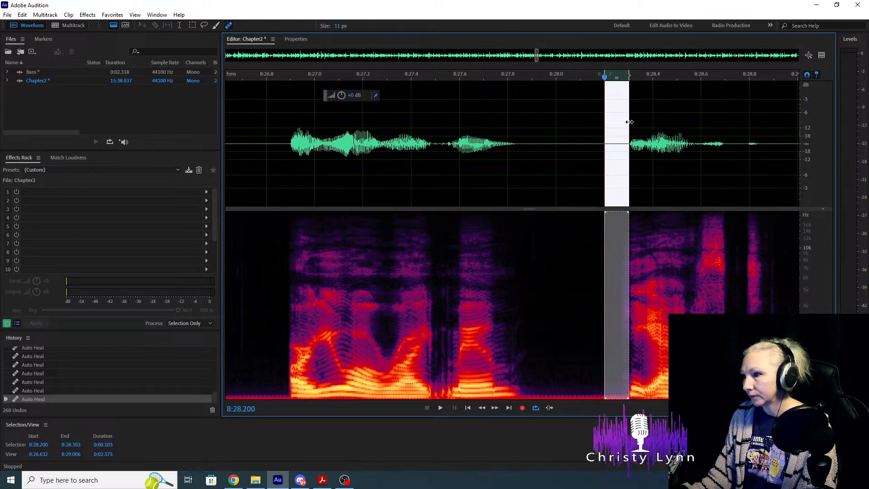
key(Delete)
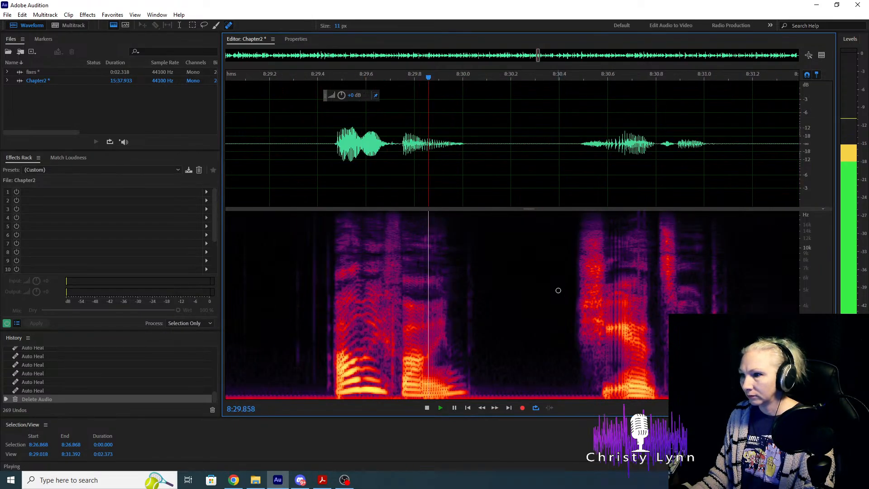
key(space)
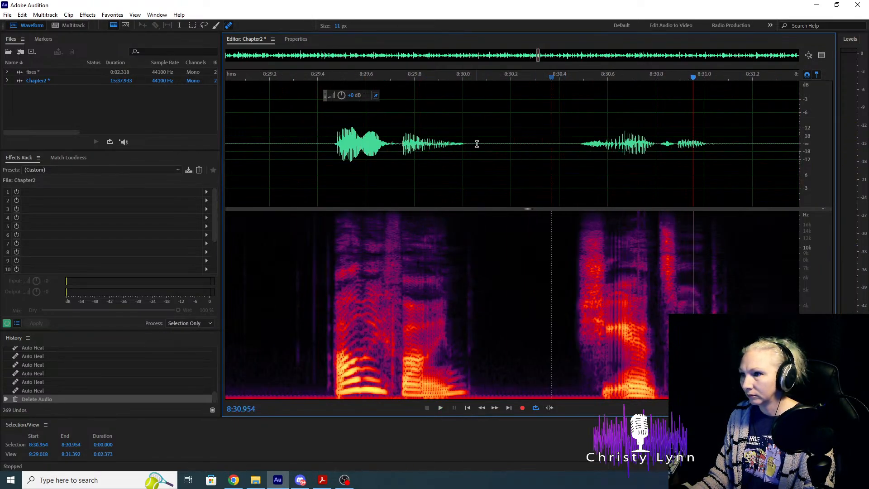
Delete 0.104 s of silence from 8:30.349 to 8:30.454 and replay from 8:29.200.
drag(466, 142, 537, 157)
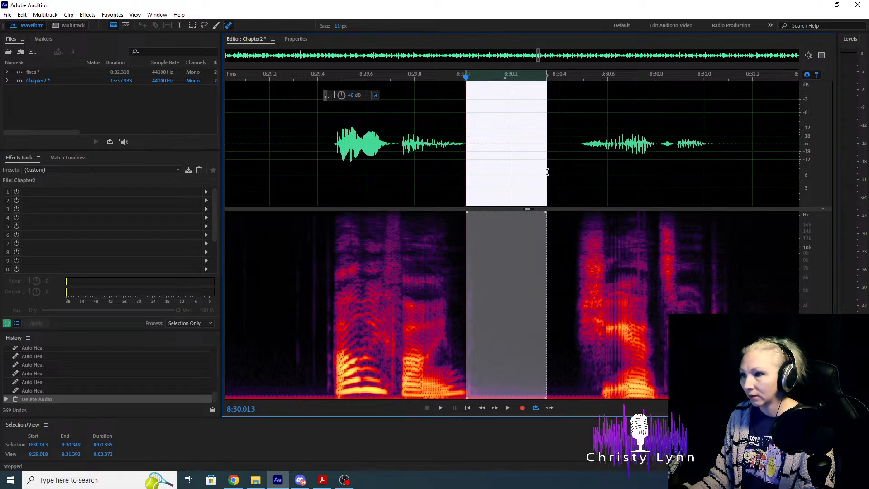
drag(466, 118, 574, 148)
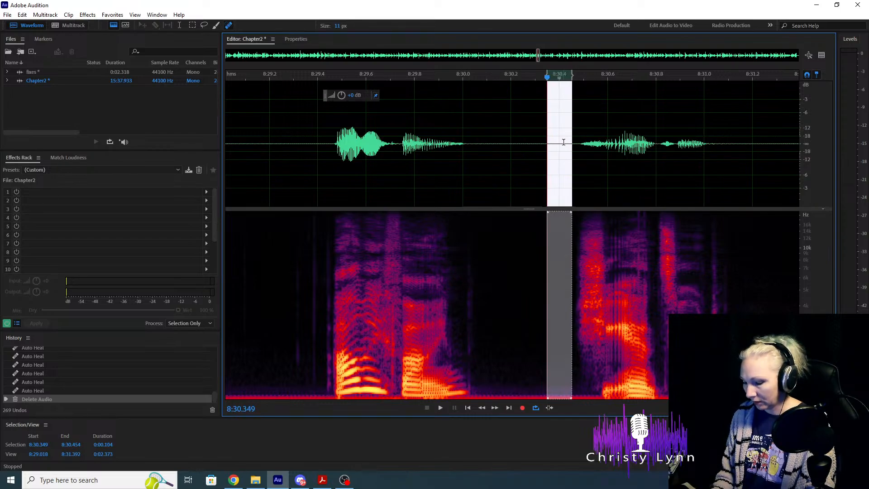
key(Delete)
click(270, 133)
key(space)
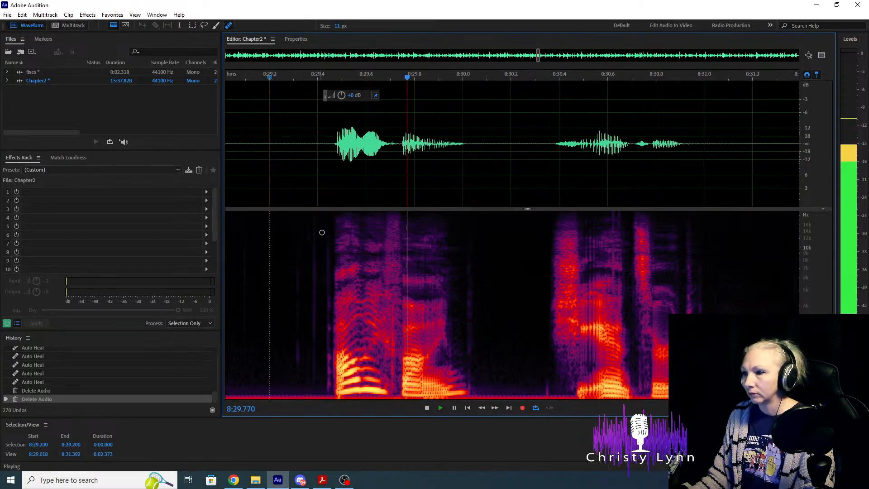
Heal the click between the two syllables at about 8:29.71 and replay from 8:29.123.
click(329, 238)
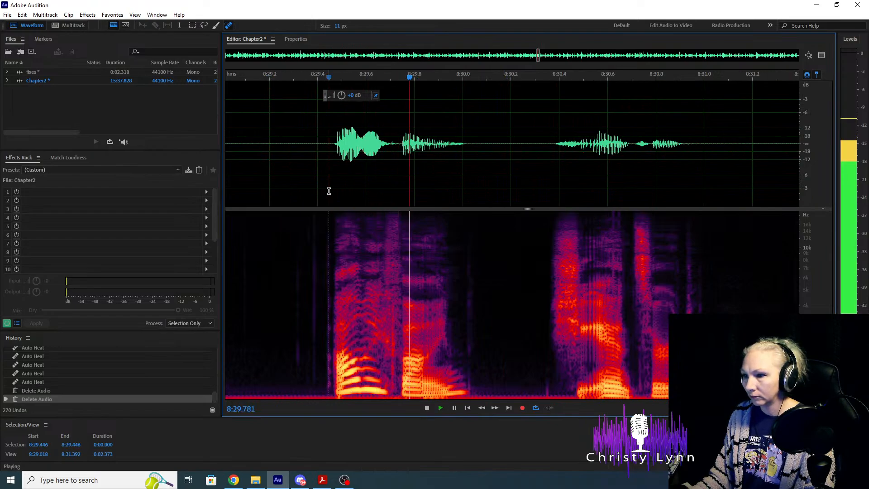
key(space)
drag(393, 377, 394, 288)
click(250, 140)
key(space)
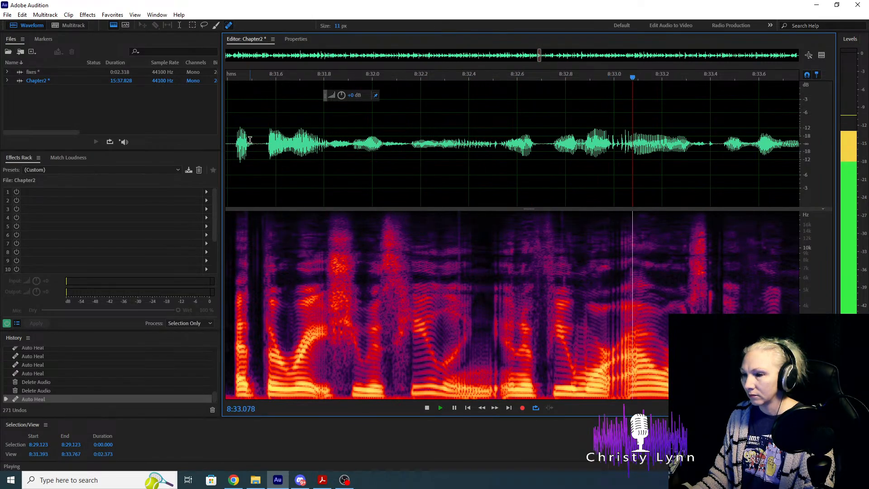
Listen on past 8:34, stop the playback, heal the click in that phrase, and set the playhead to 8:34.124.
click(247, 144)
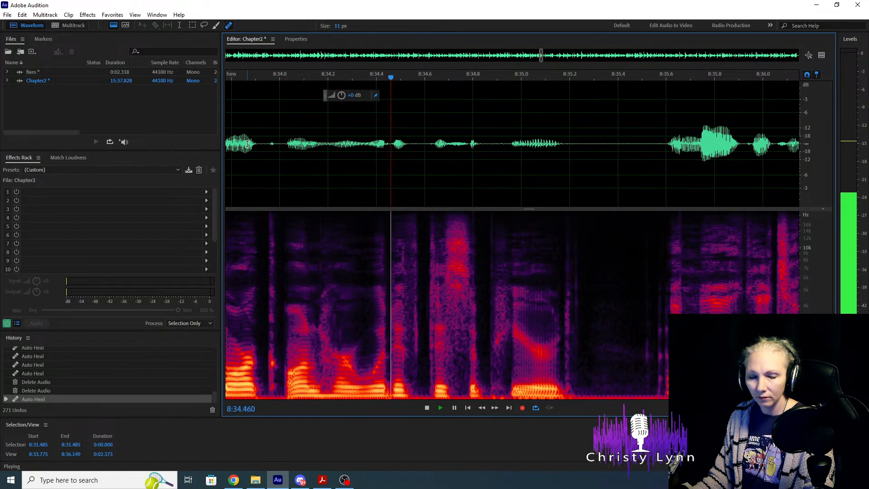
click(300, 125)
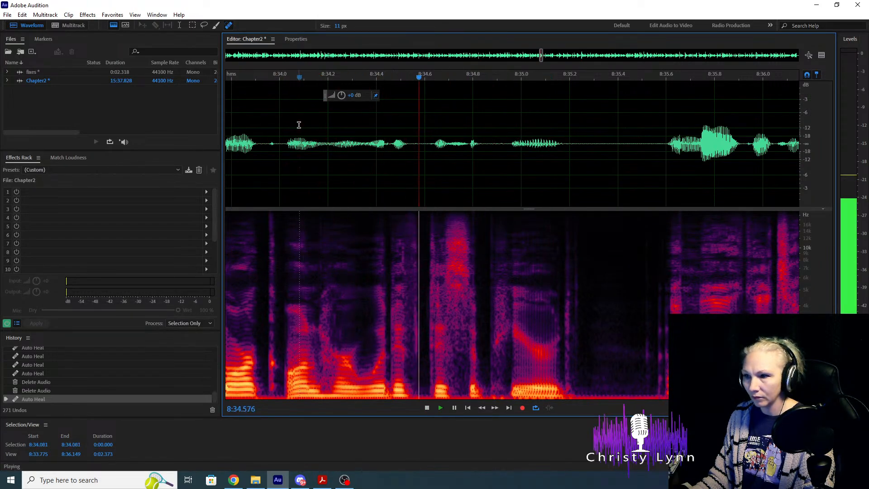
key(space)
click(309, 160)
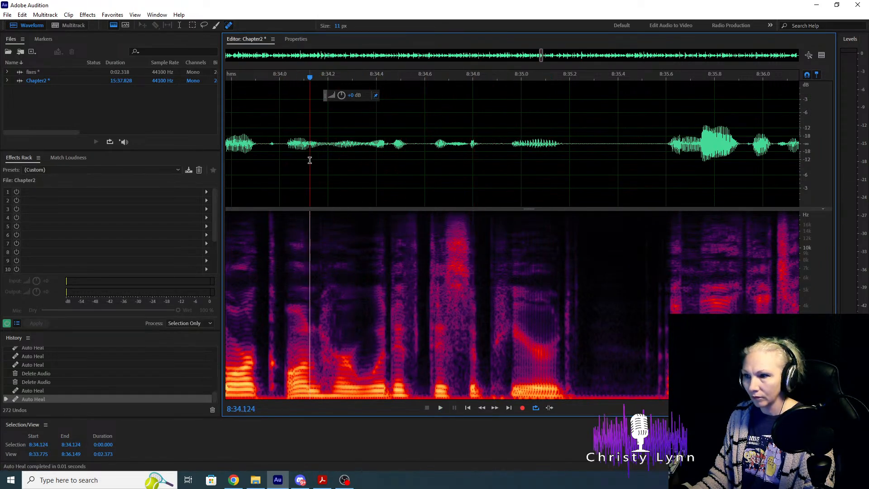
Replay the phrase from 8:34.124, heal the click at about 8:34.65, and listen from 8:34.038 to 8:37.028.
key(space)
click(362, 159)
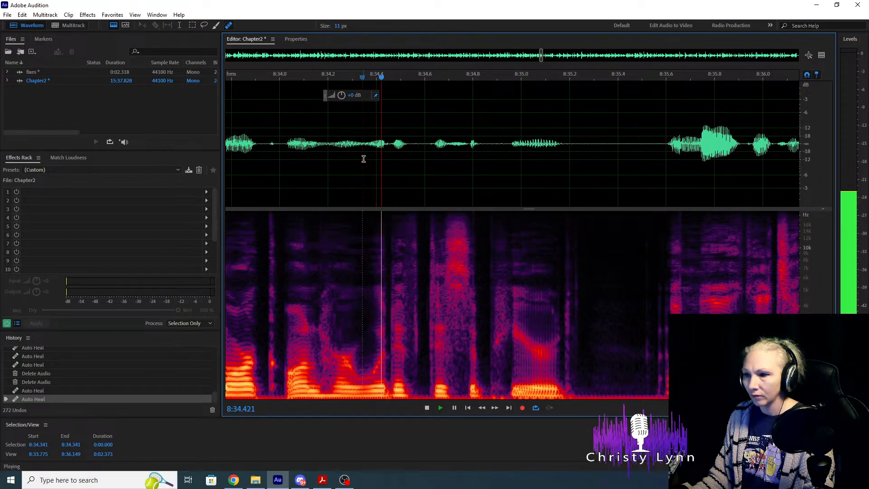
key(space)
drag(437, 289, 437, 328)
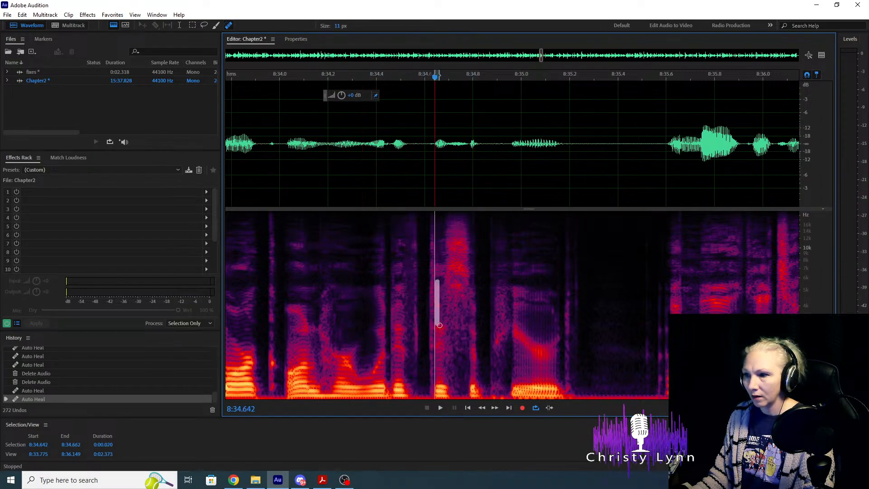
click(288, 174)
key(space)
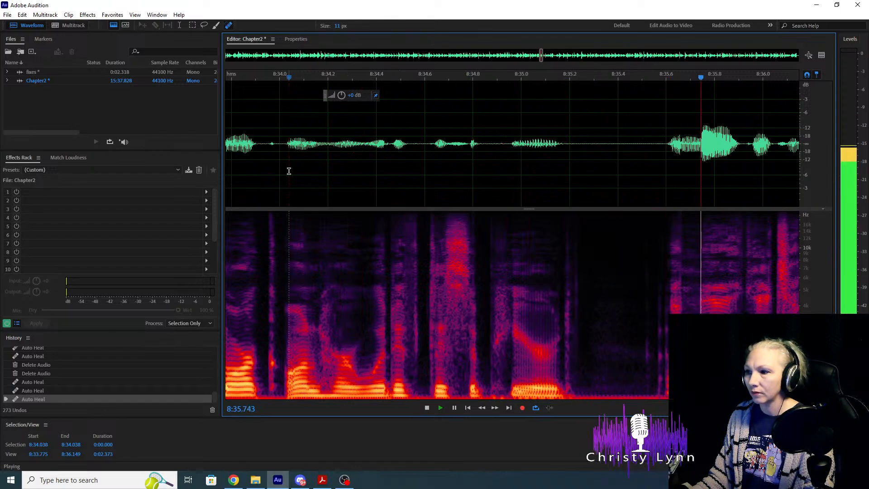
key(space)
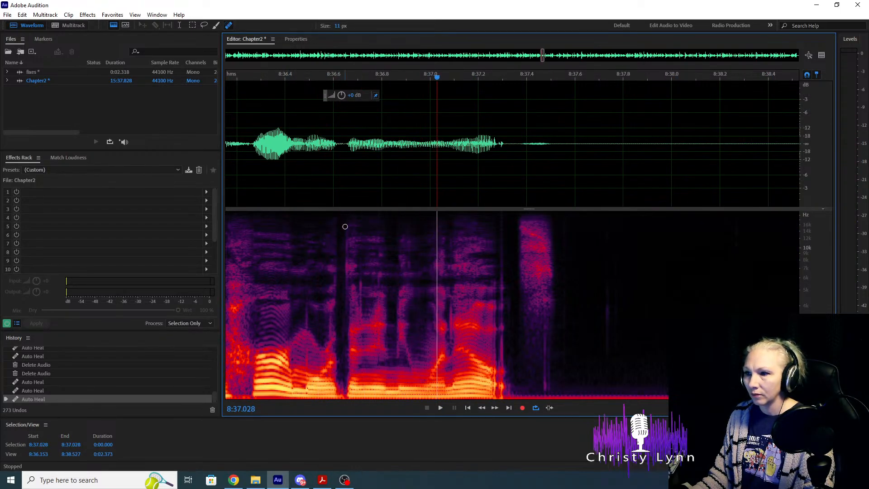
Heal the clicks between about 8:36.49 and 8:36.79 and replay the phrase from 8:36.185.
drag(347, 227, 348, 227)
drag(348, 333, 349, 335)
mouse_move(362, 275)
mouse_down()
mouse_move(359, 339)
mouse_move(380, 335)
mouse_up()
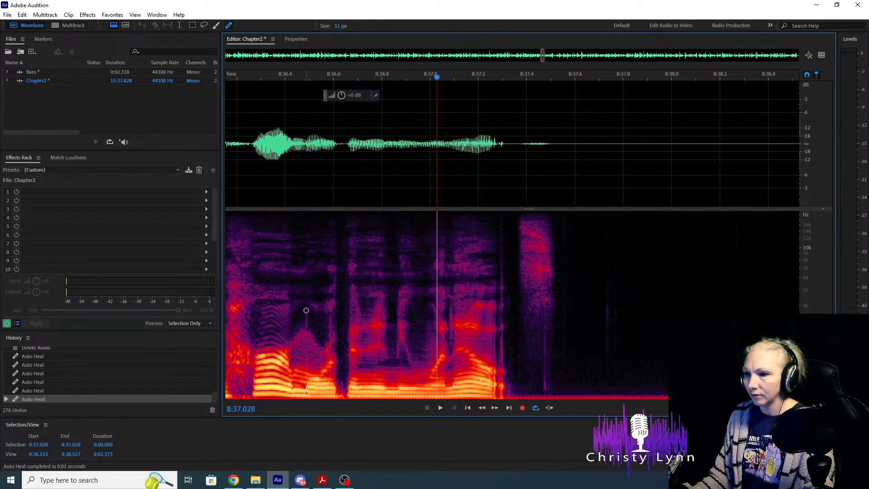
drag(306, 310, 306, 353)
click(233, 145)
key(space)
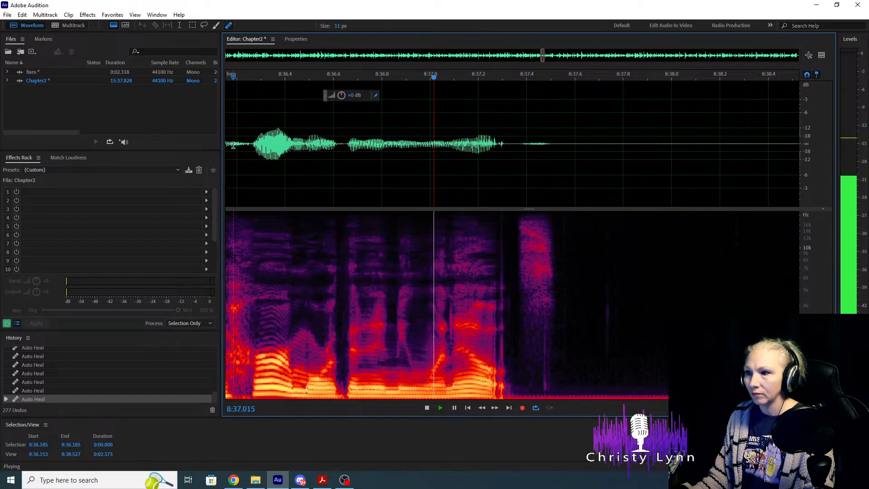
Shorten the long pause by deleting the silence from 8:38.274 to about 8:38.69, and listen on from the cut.
scroll(237, 150, down, 3)
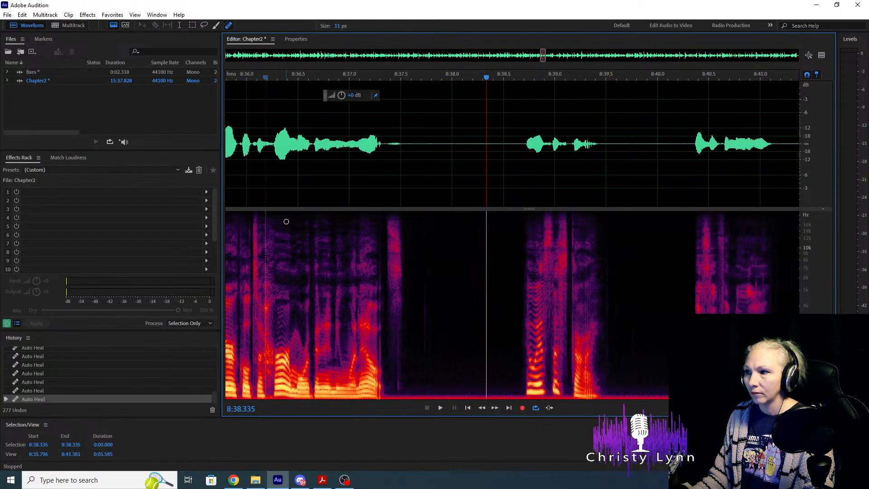
key(space)
key(space)
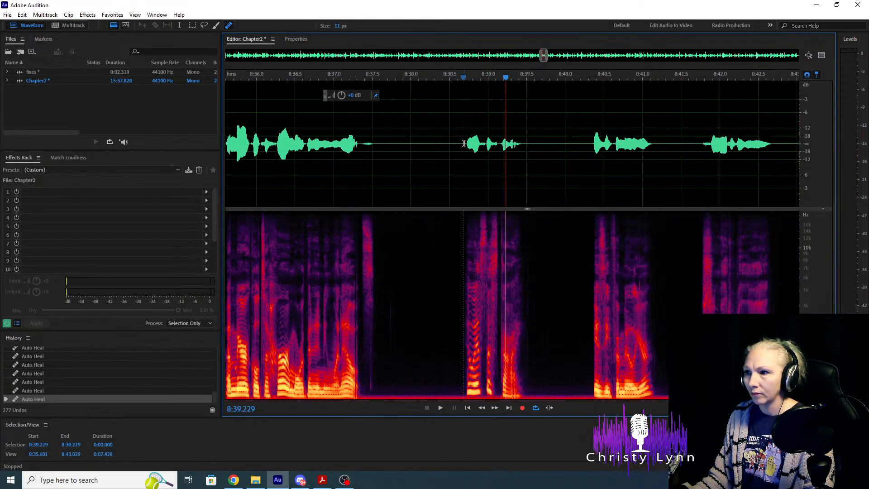
drag(463, 144, 431, 148)
key(Delete)
key(space)
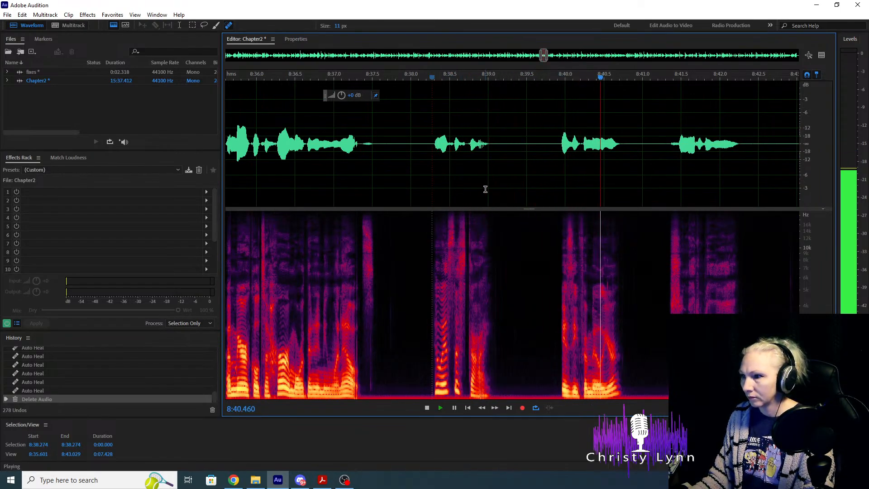
key(space)
Heal the full-height clicks at about 8:40.55 and 8:40.62.
scroll(618, 314, up, 2)
drag(591, 212, 591, 385)
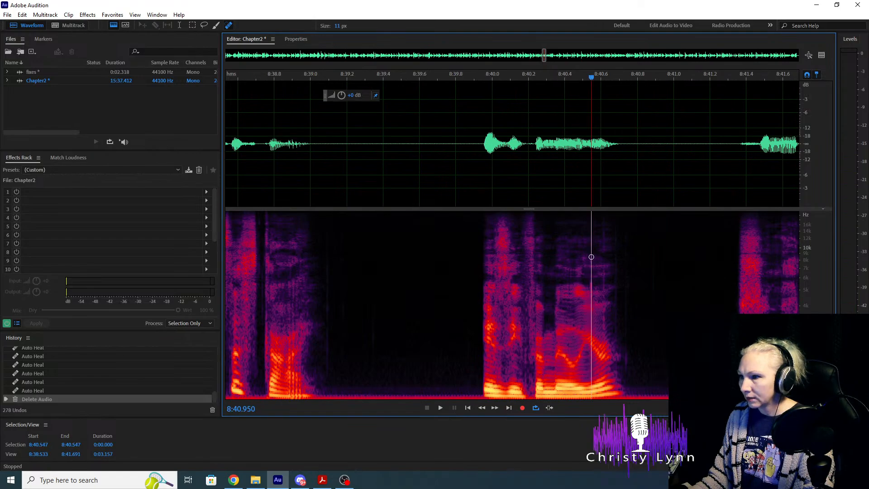
drag(604, 229, 606, 380)
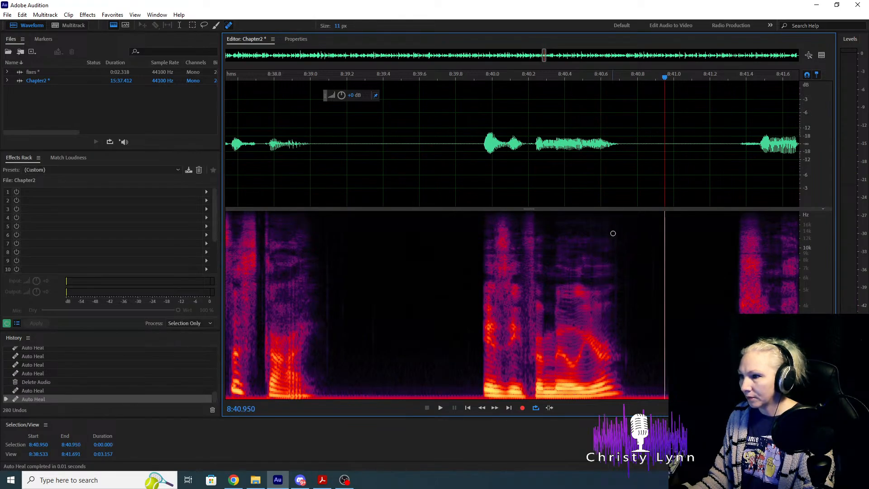
Shorten the pause by deleting the silence from 8:39.784 to about 8:39.95, and listen from 8:38.263 to 8:43.453.
scroll(426, 259, up, 2)
scroll(466, 197, down, 4)
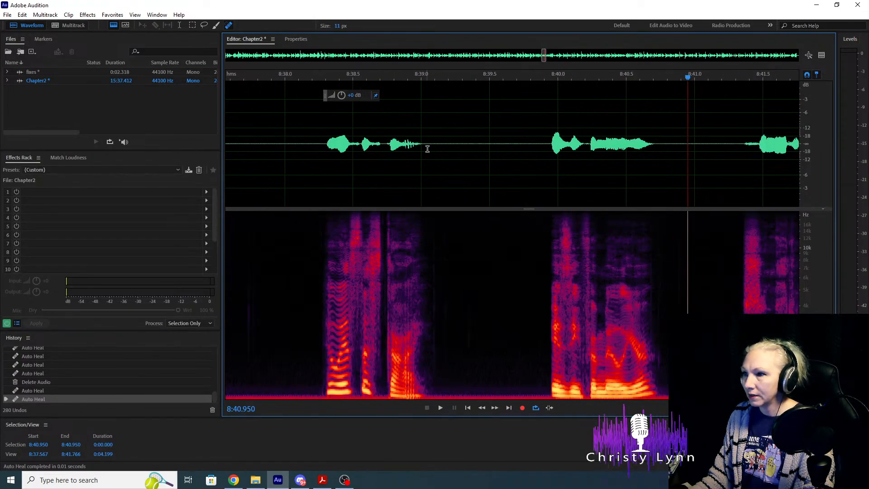
drag(426, 149, 528, 162)
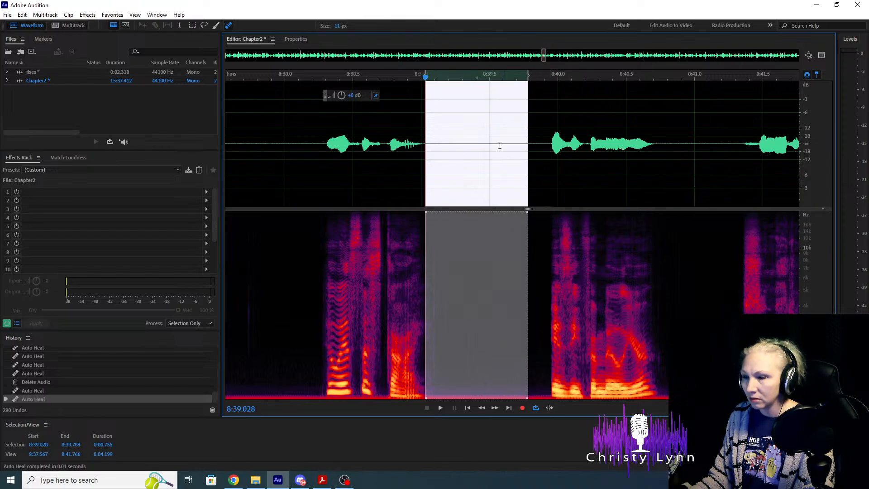
drag(426, 105, 550, 128)
key(Delete)
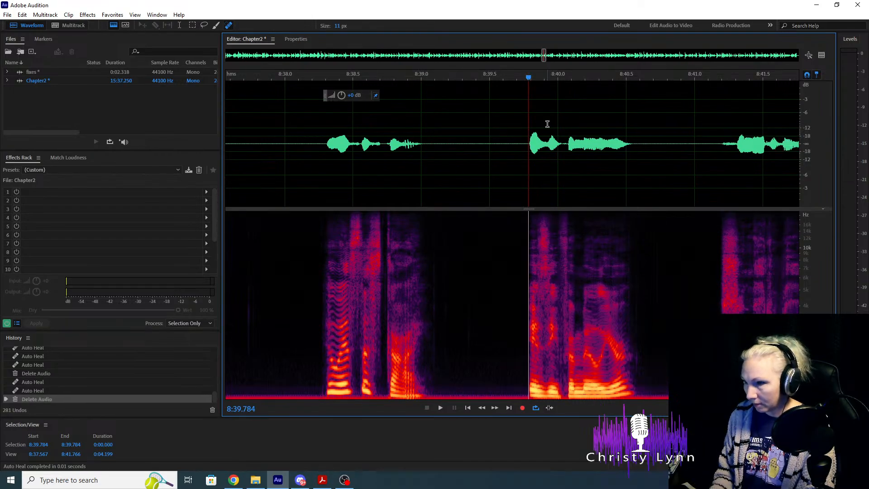
click(320, 143)
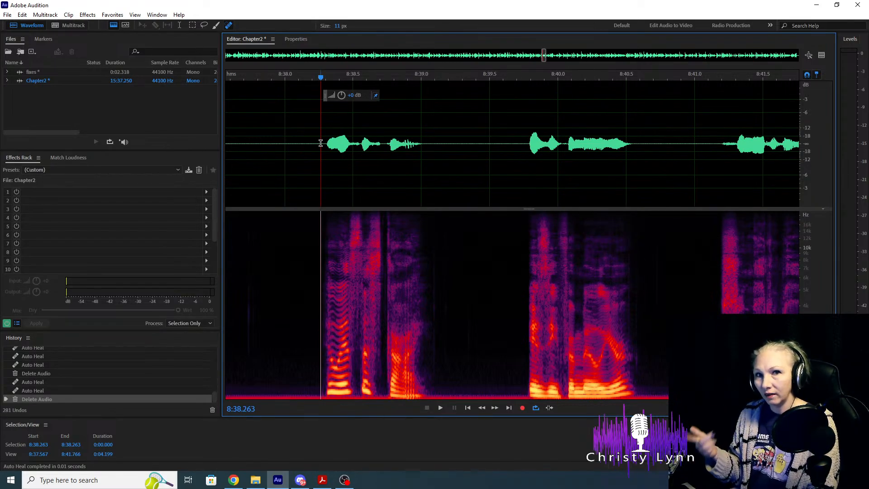
key(space)
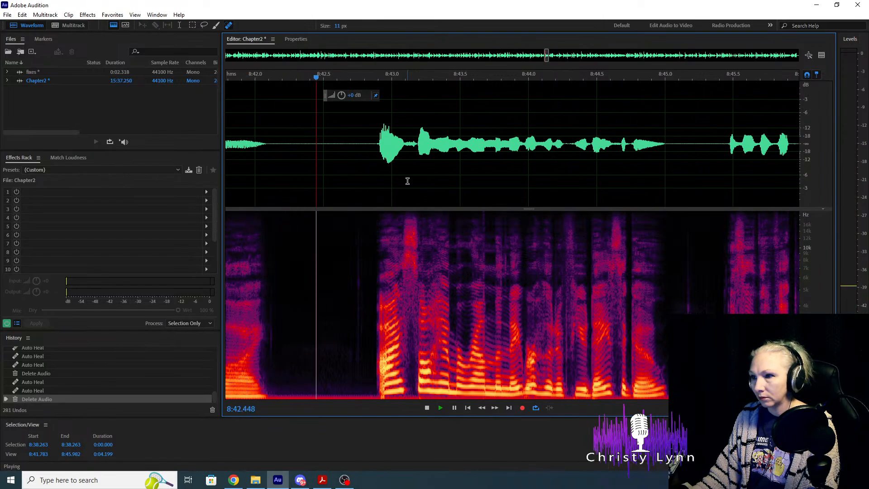
key(space)
Shorten the next pause by deleting the silence from 8:42.432 to 8:42.893.
scroll(469, 192, down, 2)
scroll(441, 164, up, 4)
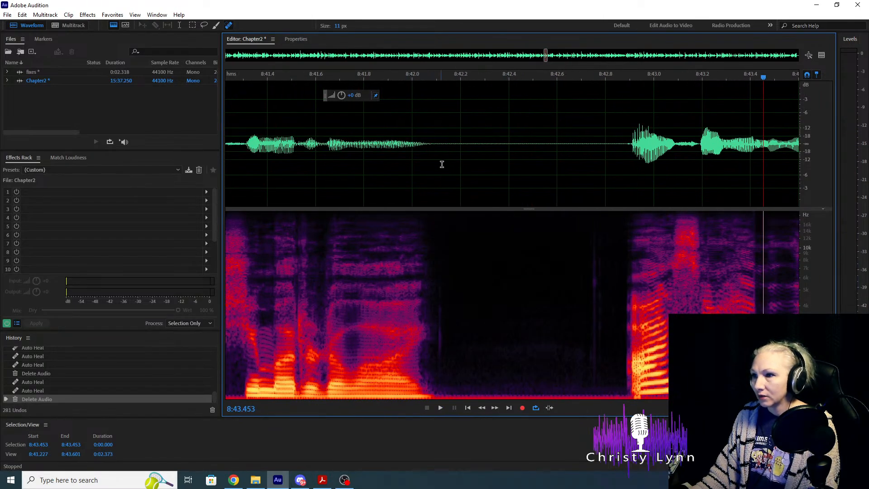
drag(435, 145, 519, 144)
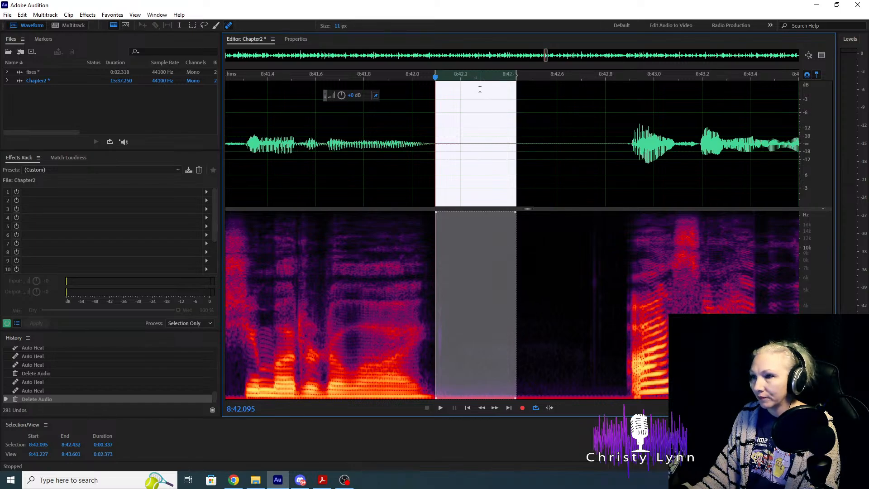
drag(438, 104, 629, 117)
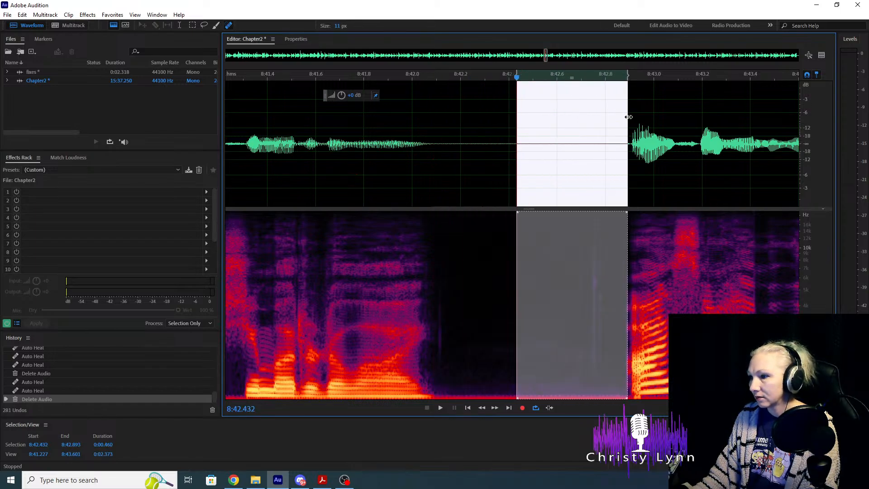
key(Delete)
Check the pacing around the cut by replaying from 8:41.000 and again from 8:39.503 to 8:42.150.
scroll(583, 162, down, 3)
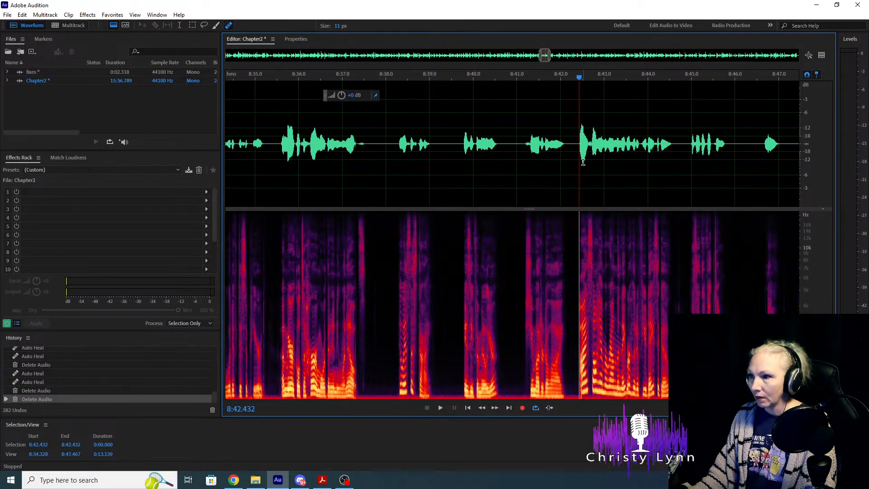
click(516, 138)
key(space)
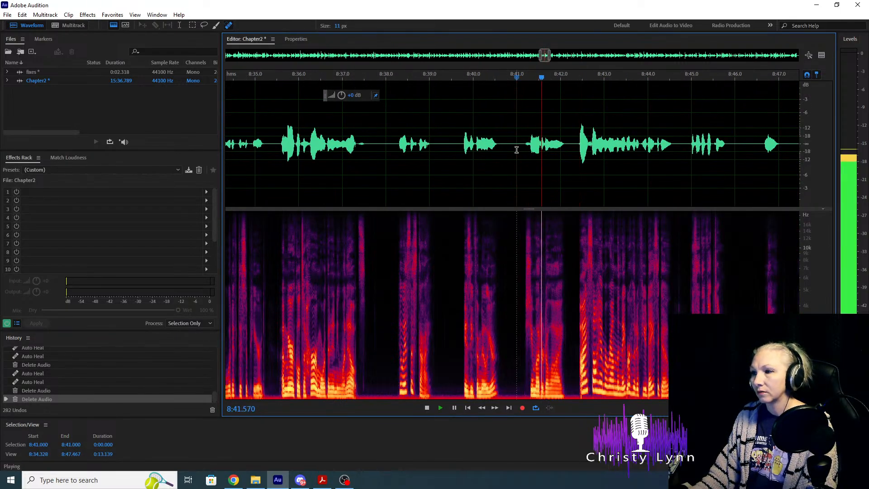
click(451, 145)
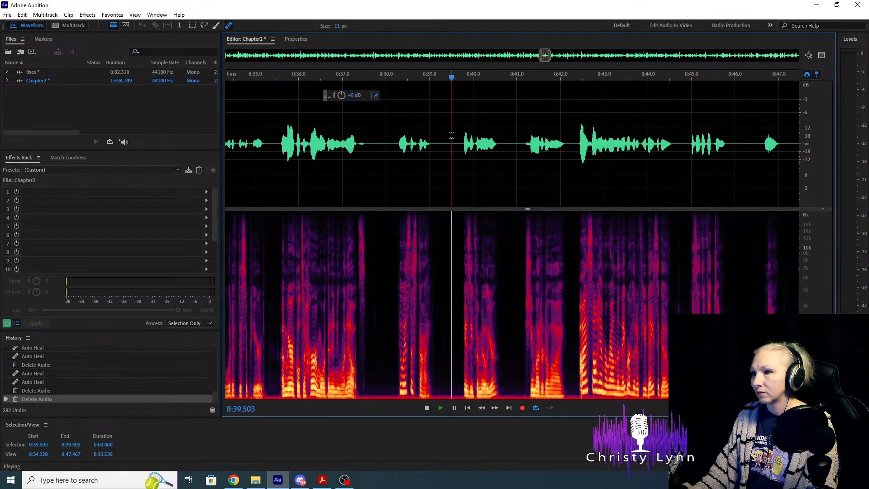
key(space)
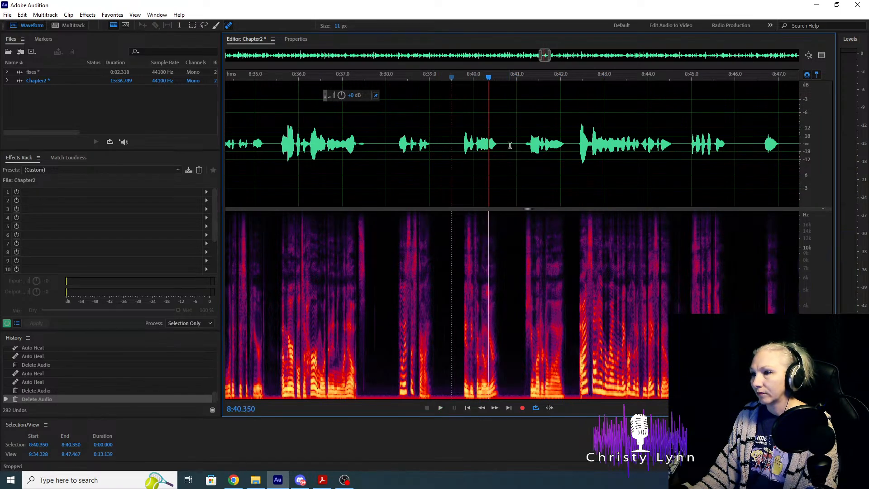
key(space)
key(space)
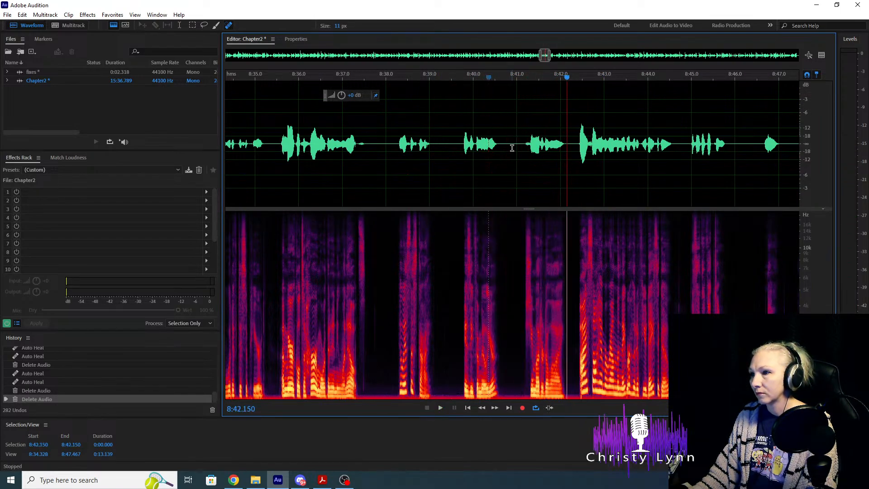
Delete the silence from 8:41.064 to 8:41.187 to tighten the pause, and replay the passage from 8:35.533 to 8:40.543.
scroll(512, 148, up, 3)
drag(477, 142, 529, 150)
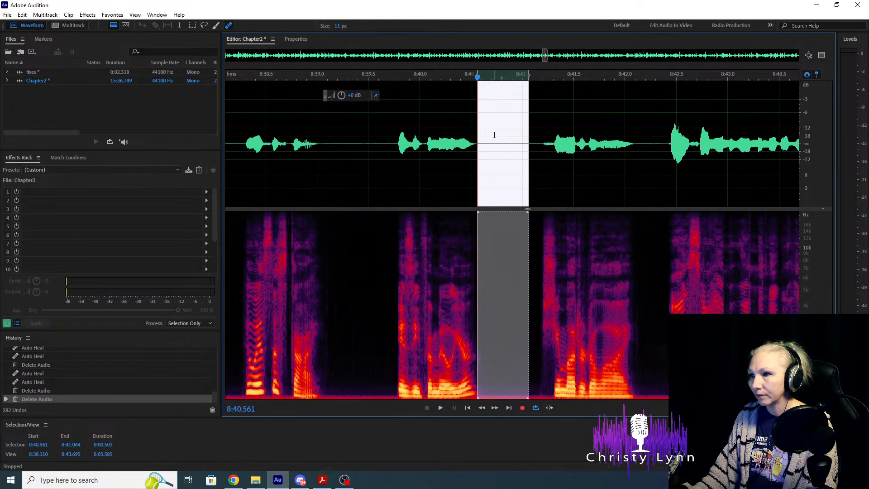
drag(475, 124, 541, 133)
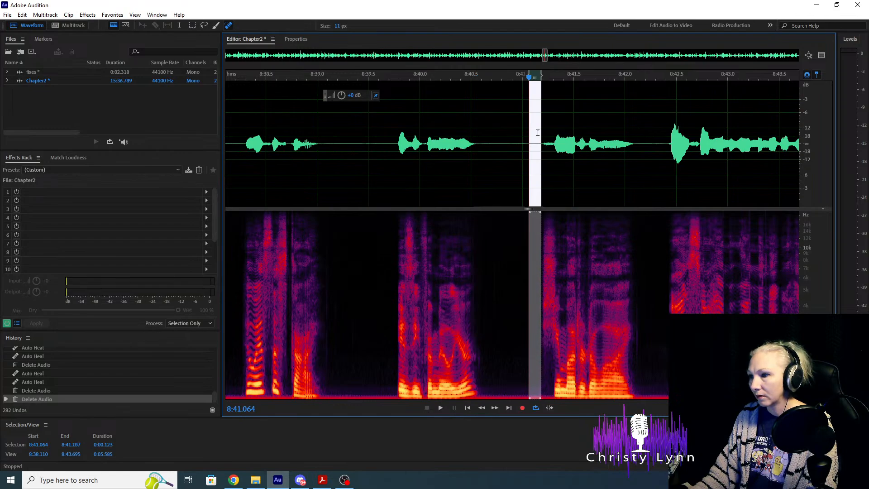
key(Delete)
scroll(538, 138, down, 3)
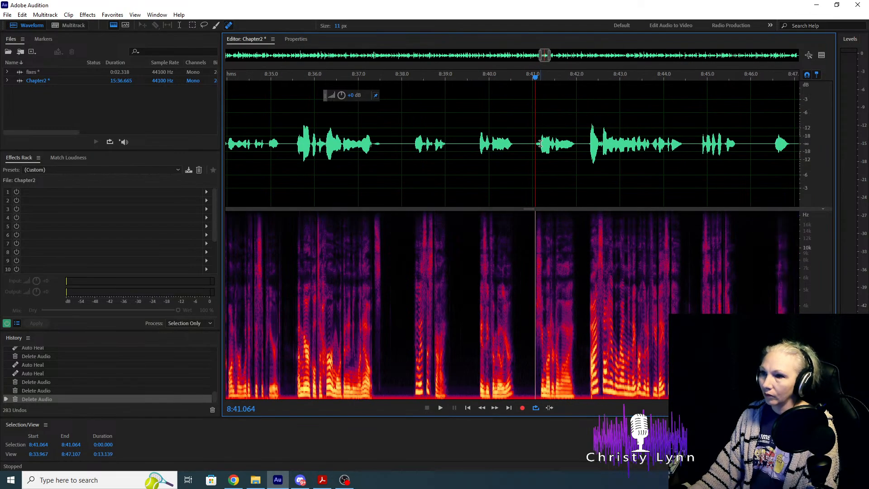
click(321, 136)
click(294, 142)
key(space)
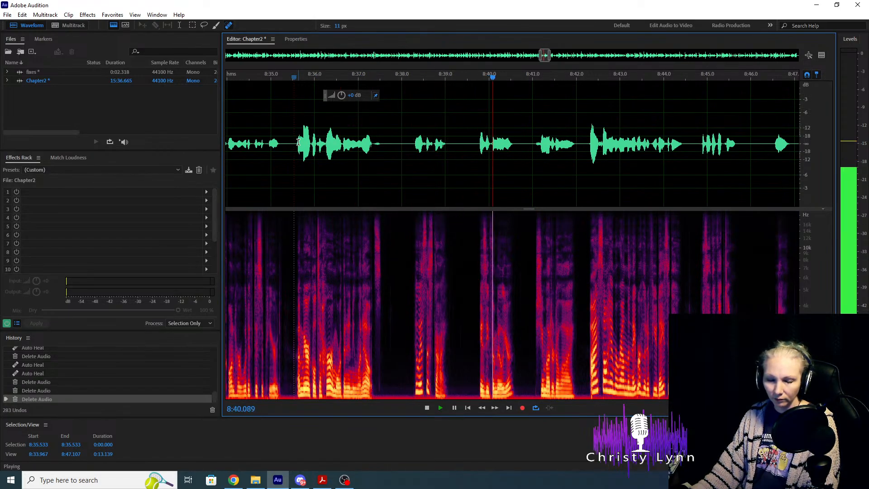
key(space)
Shorten the pause by deleting the silence from 8:37.600 to 8:38.047, and listen again from 8:35.889.
scroll(357, 168, up, 2)
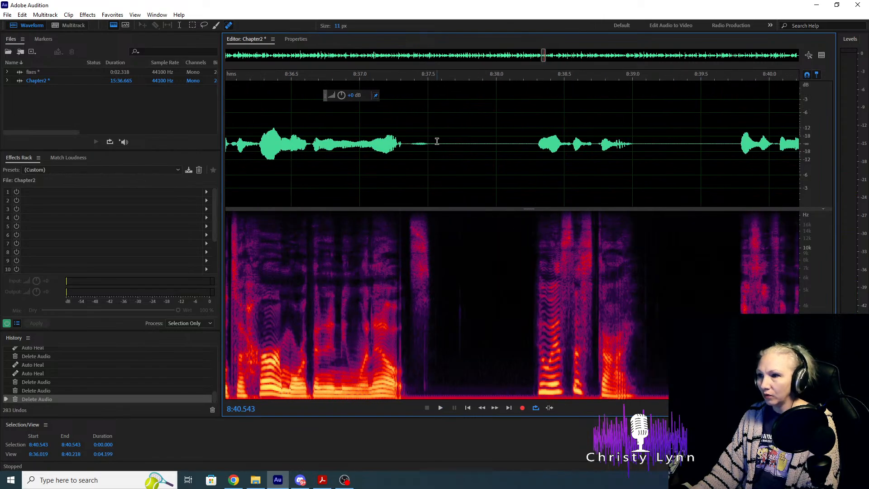
drag(442, 148, 502, 152)
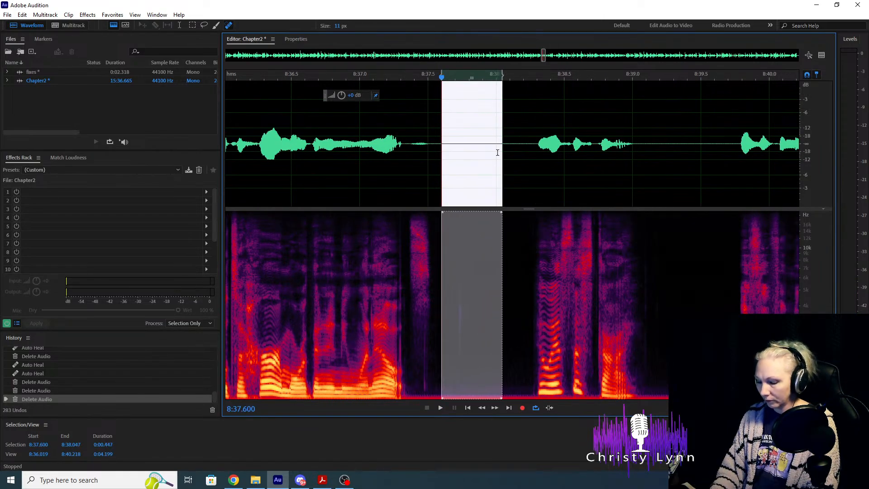
key(Delete)
scroll(457, 154, down, 2)
click(372, 136)
key(space)
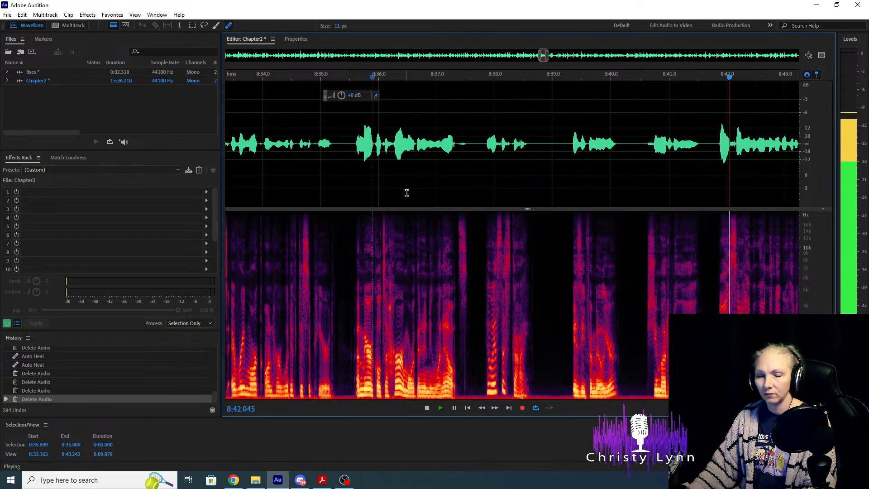
Heal the click at about 8:42.65 in the spectrogram, and replay from 8:41.822 to about 8:45.7.
key(equal)
key(equal)
key(equal)
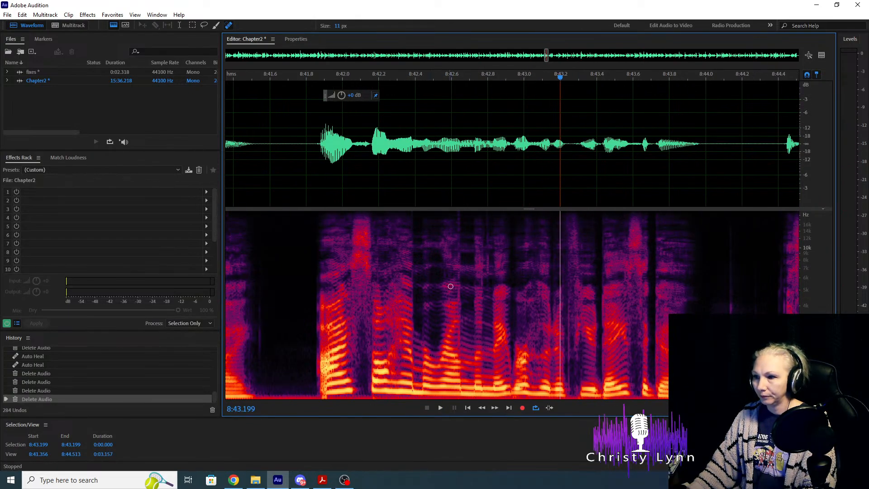
mouse_move(457, 348)
mouse_down()
mouse_move(459, 212)
mouse_move(468, 184)
mouse_up()
click(309, 160)
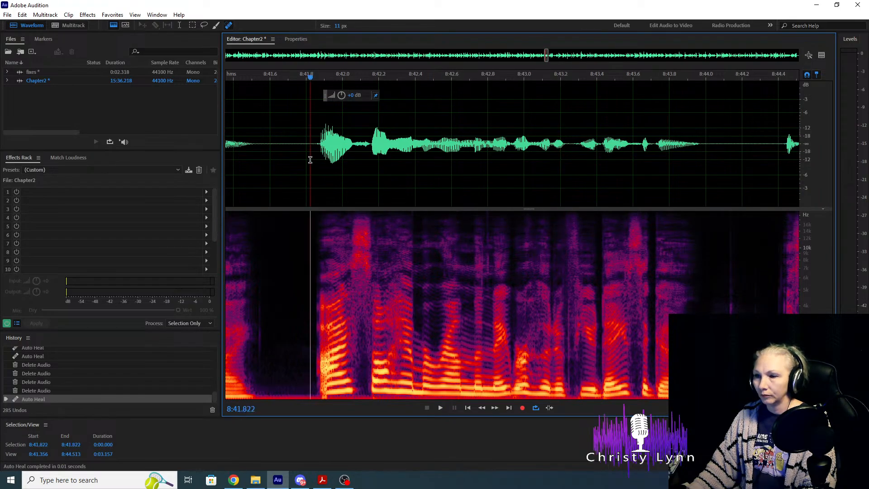
key(space)
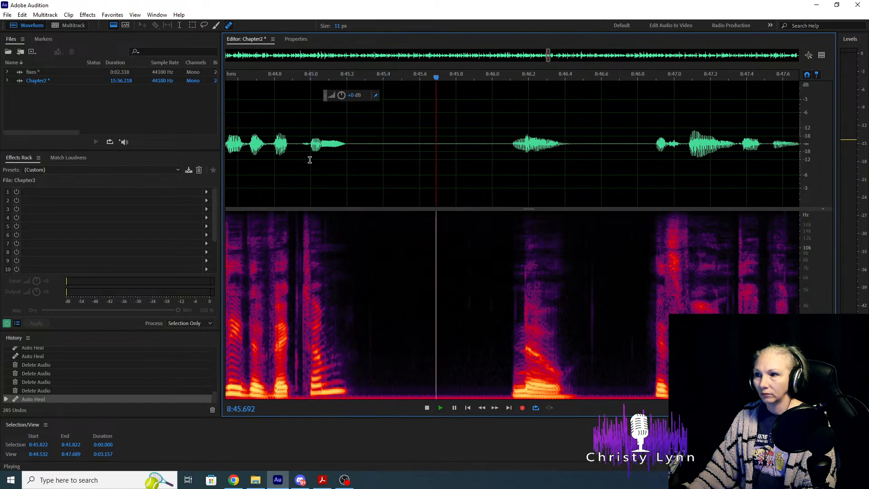
key(space)
Shorten the pause by deleting the silence from 8:45.728 to about 8:46.087, and listen from 8:44.662 through to 8:48.841.
drag(444, 145, 507, 156)
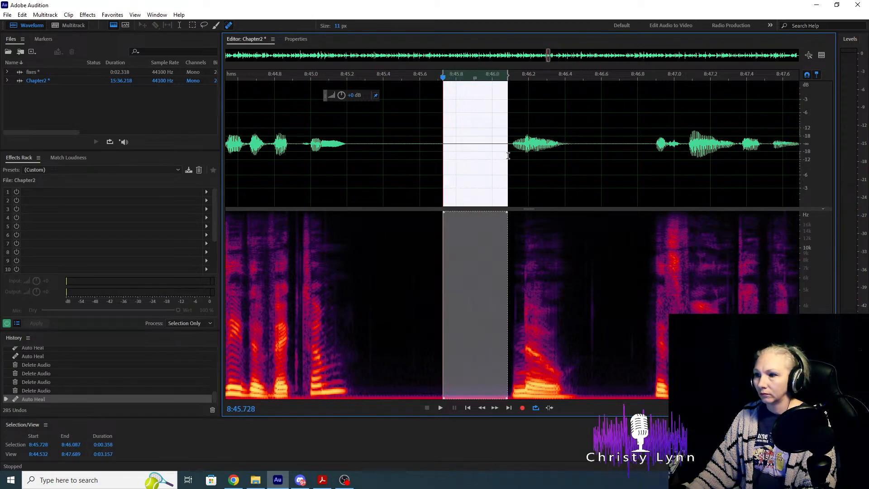
key(Delete)
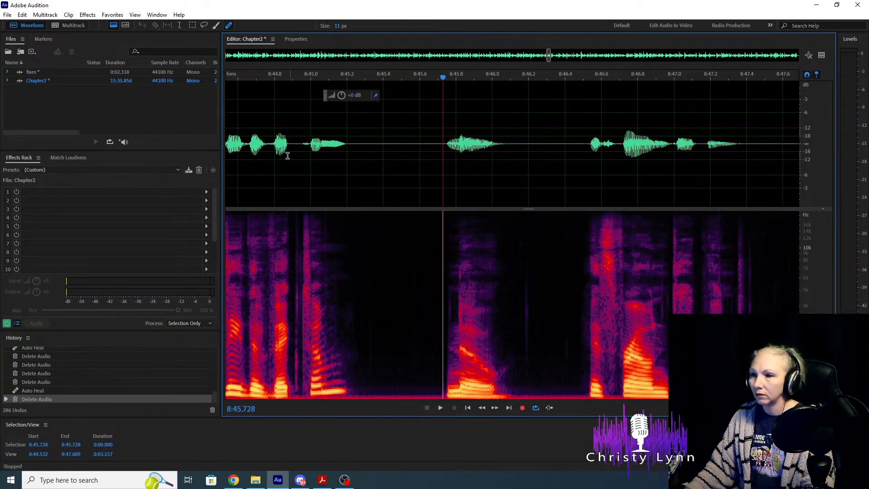
click(249, 155)
key(space)
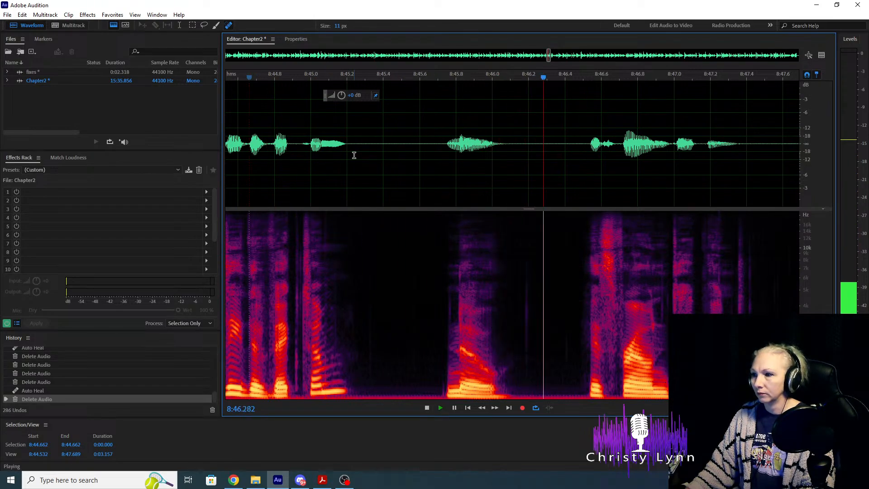
click(423, 145)
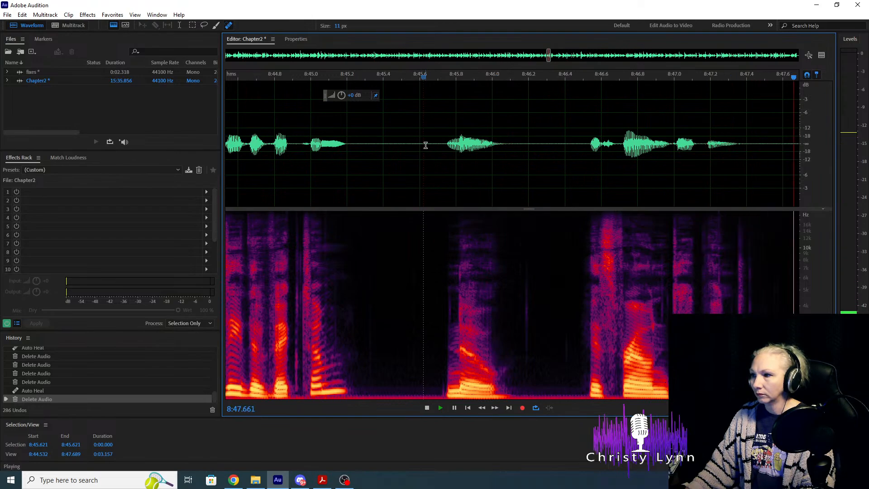
scroll(430, 196, up, 2)
key(space)
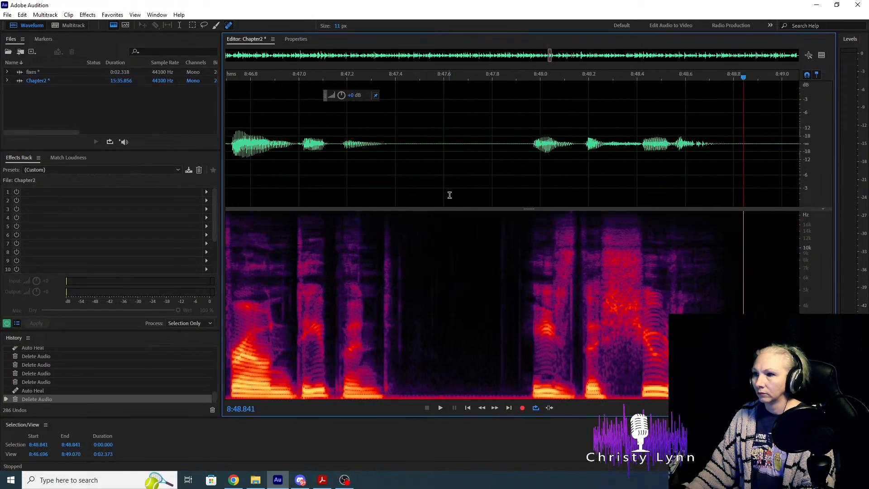
Delete the silence from 8:47.774 to about 8:47.96 to shorten the pause, and replay from 8:44.256 to 8:54.506.
drag(401, 147, 487, 176)
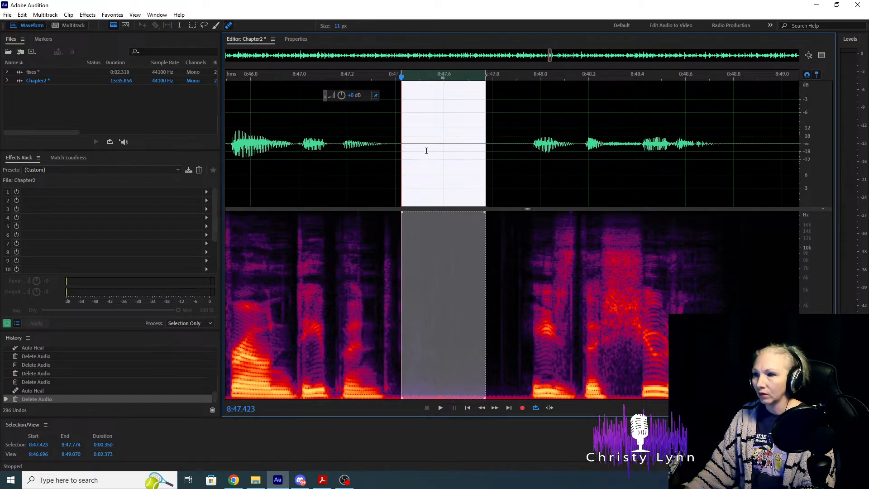
drag(403, 129, 531, 142)
key(Delete)
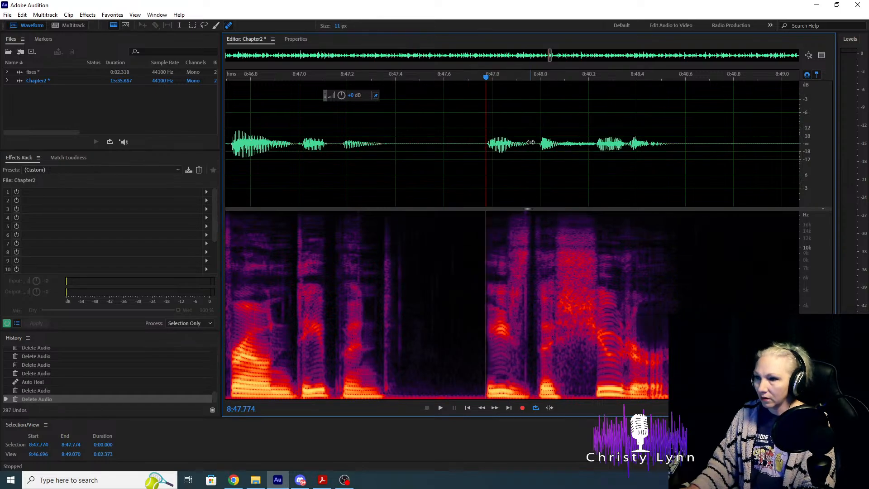
scroll(518, 167, down, 2)
click(276, 144)
scroll(339, 156, down, 2)
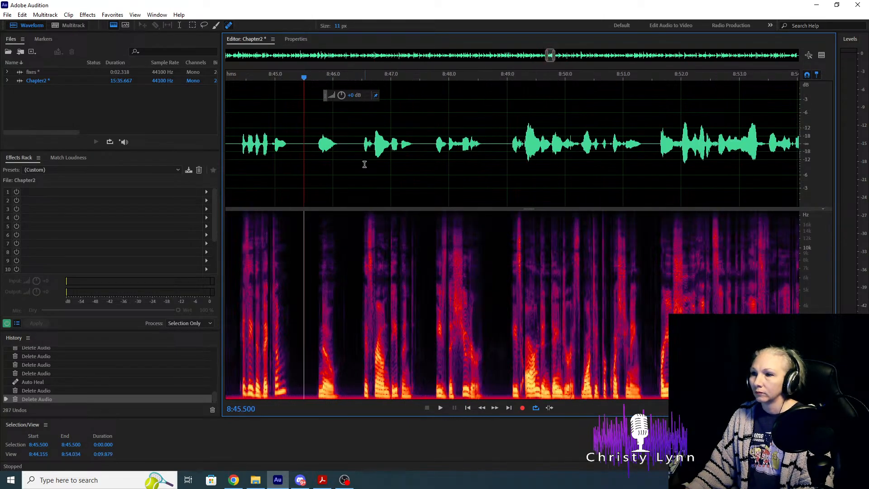
click(231, 139)
key(space)
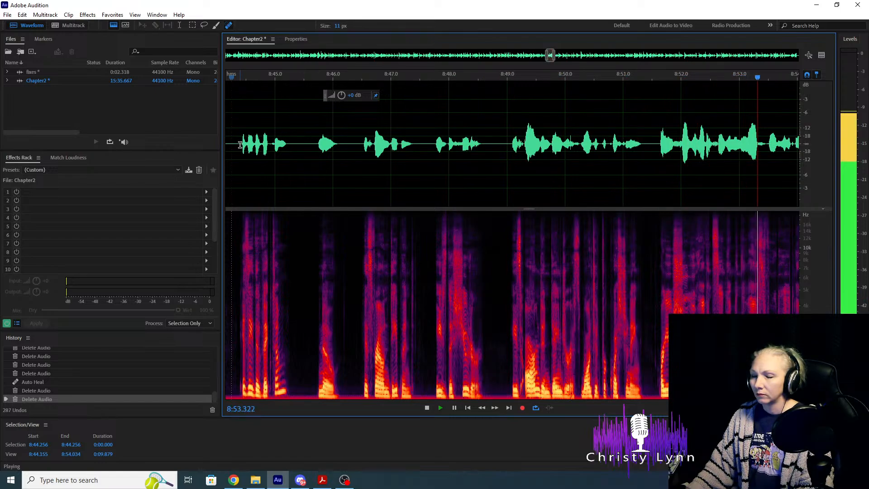
key(space)
Listen from about 8:49.0 to locate the mouth clicks, and heal those at about 8:49.91 and 8:49.96 in the spectrogram.
scroll(335, 285, down, 3)
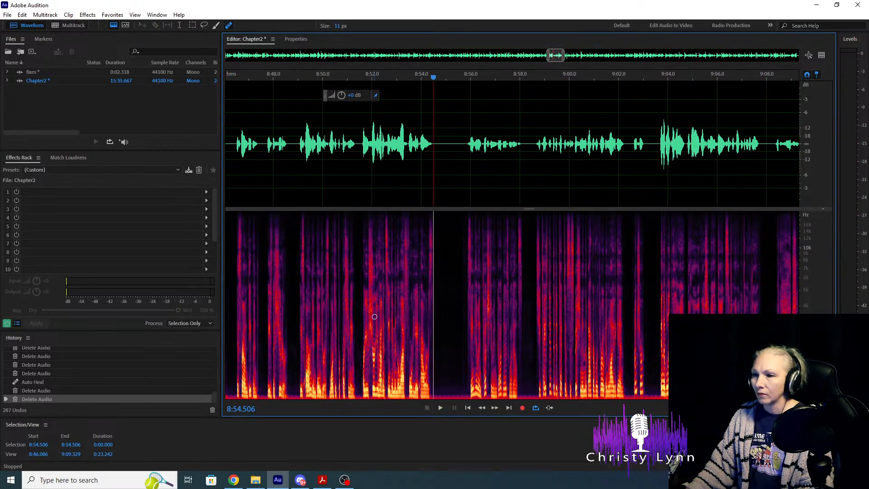
scroll(384, 266, up, 3)
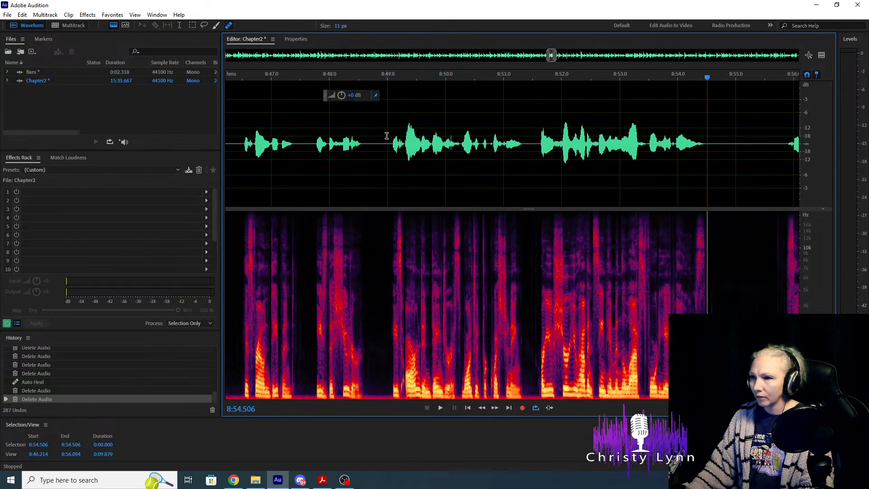
click(387, 136)
key(space)
key(space)
scroll(451, 342, up, 2)
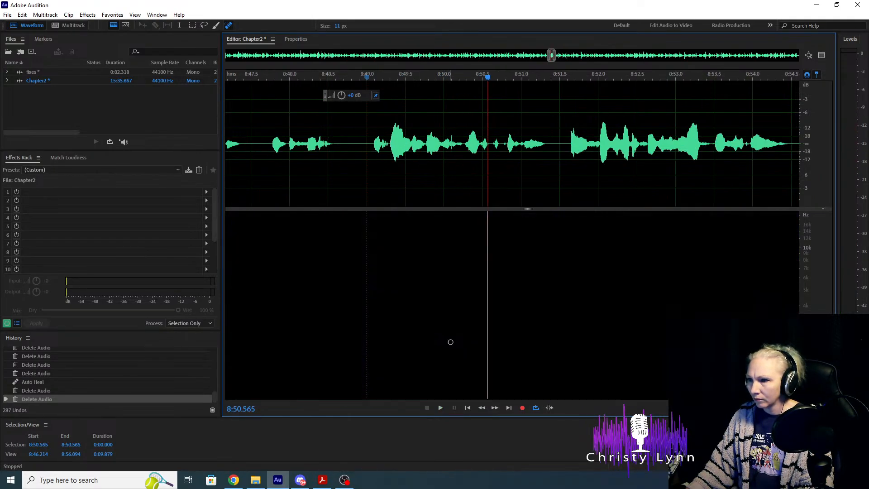
scroll(450, 342, up, 5)
click(302, 188)
key(space)
key(space)
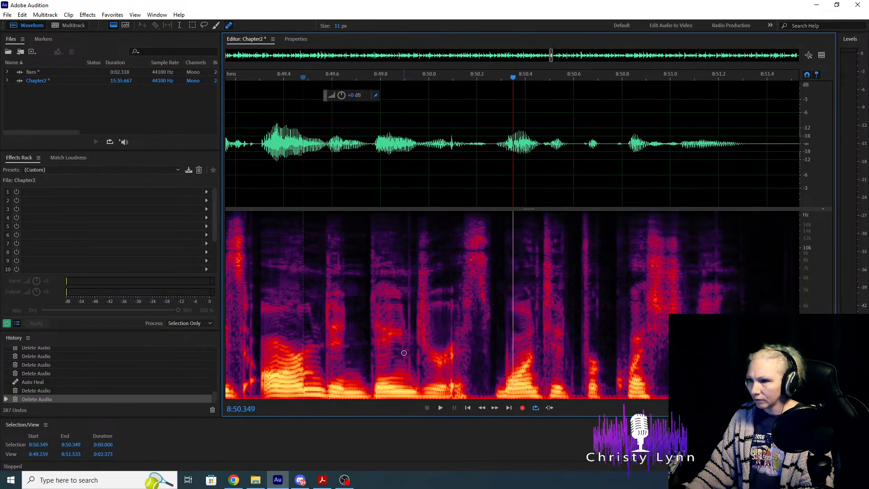
drag(407, 373, 410, 213)
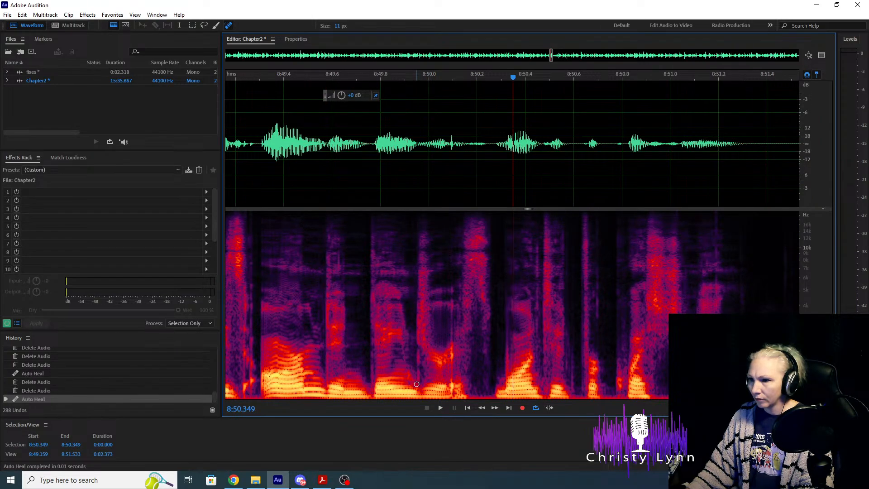
drag(419, 382, 420, 212)
Replay from 8:49.363 to 8:53.553, and heal the click at about 8:53.28 in the spectrogram.
click(275, 182)
key(space)
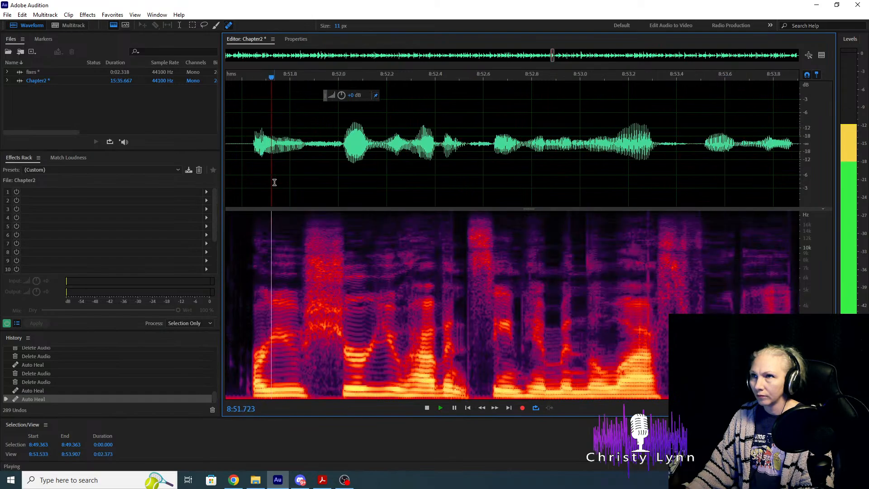
key(space)
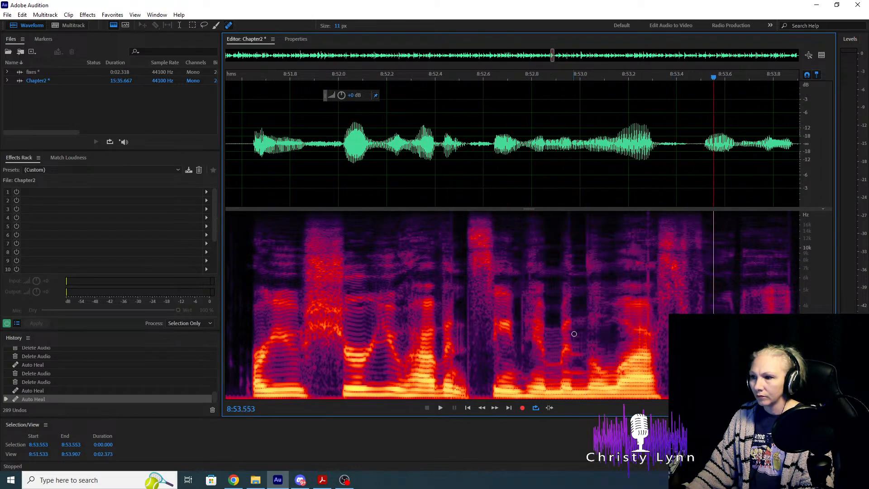
drag(647, 348, 647, 211)
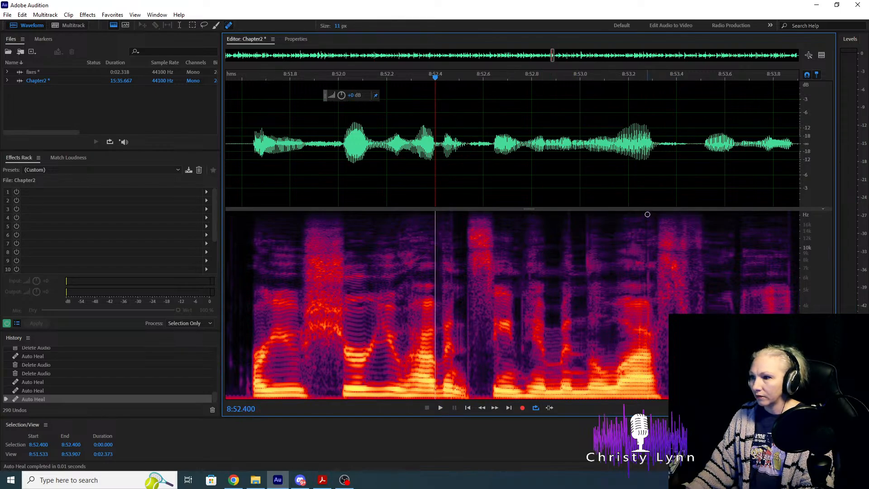
drag(647, 214, 647, 353)
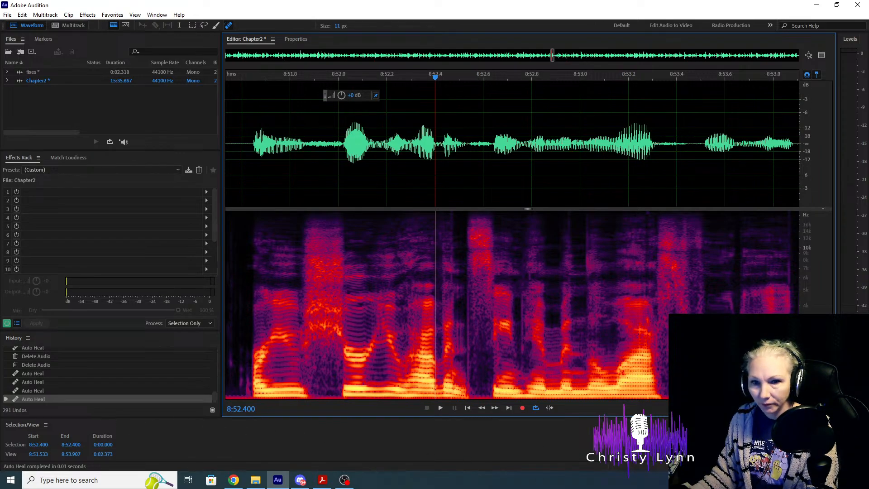
Replay the phrase from 8:51.627 several times, and heal the clicks around 8:52.5 in the spectrogram.
key(alt+Tab)
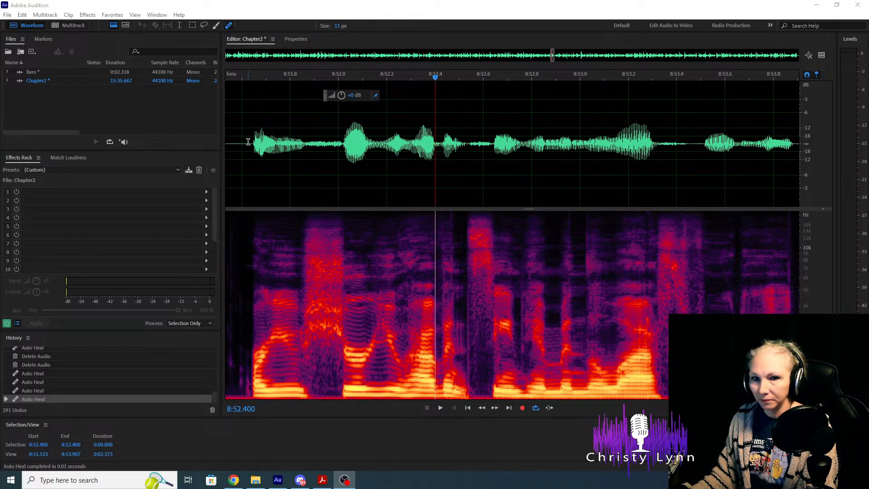
key(space)
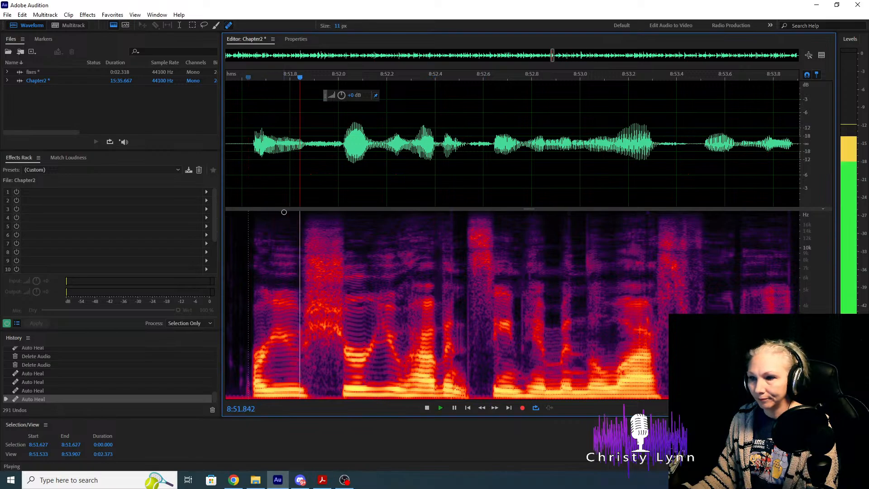
key(space)
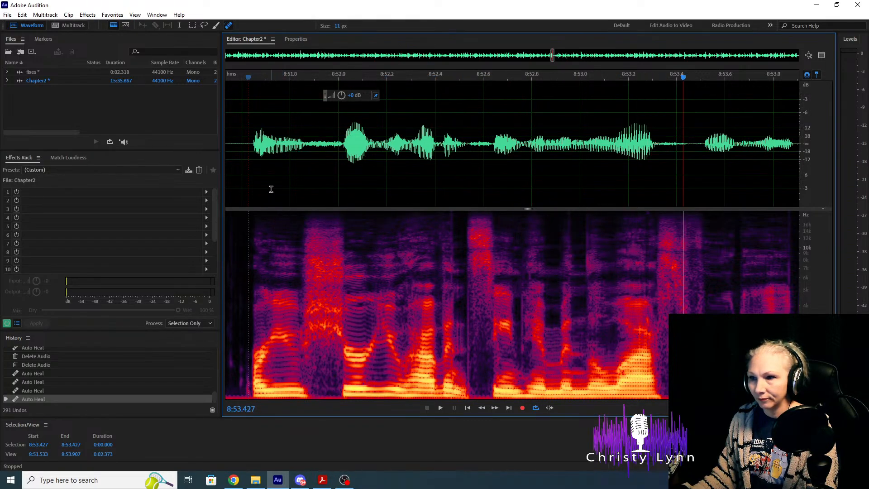
key(space)
key(space)
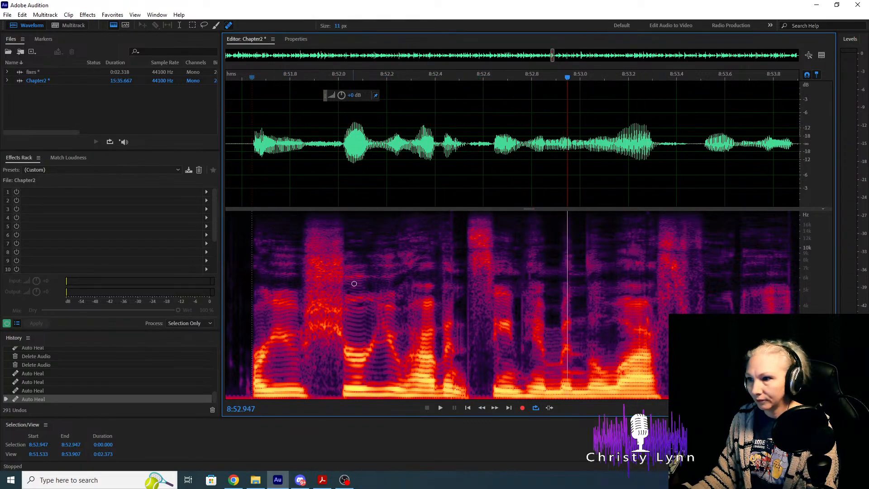
key(space)
key(space)
scroll(444, 370, up, 2)
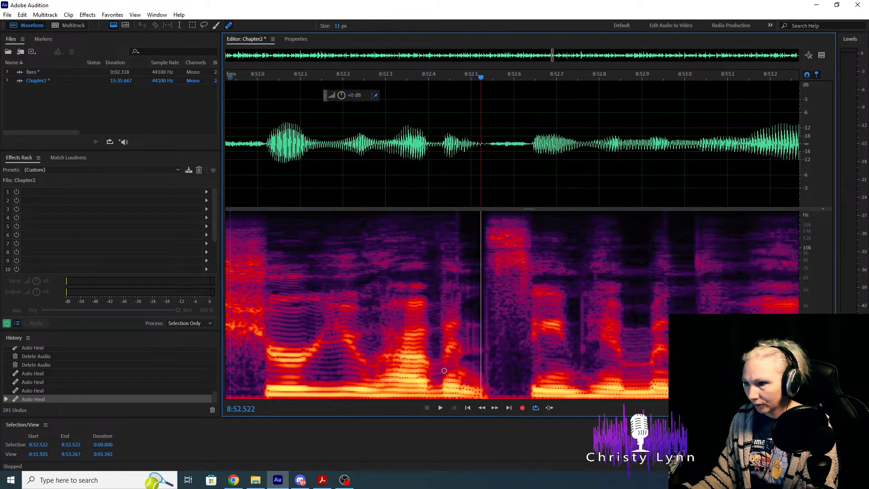
mouse_move(467, 321)
mouse_down()
mouse_move(468, 362)
mouse_move(475, 323)
mouse_move(470, 385)
mouse_up()
scroll(470, 322, down, 2)
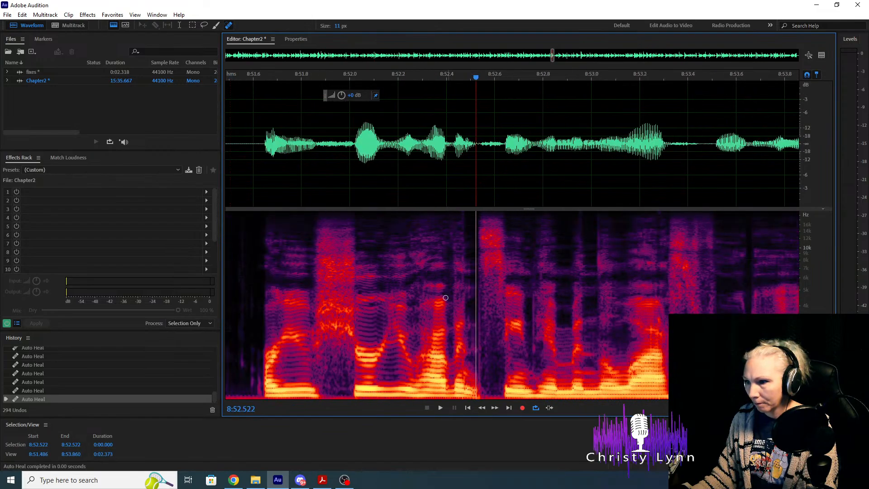
Recheck the phrase from about 8:51.87, heal another click in it, and replay from 8:51.800 to 8:54.474.
click(318, 164)
key(space)
key(space)
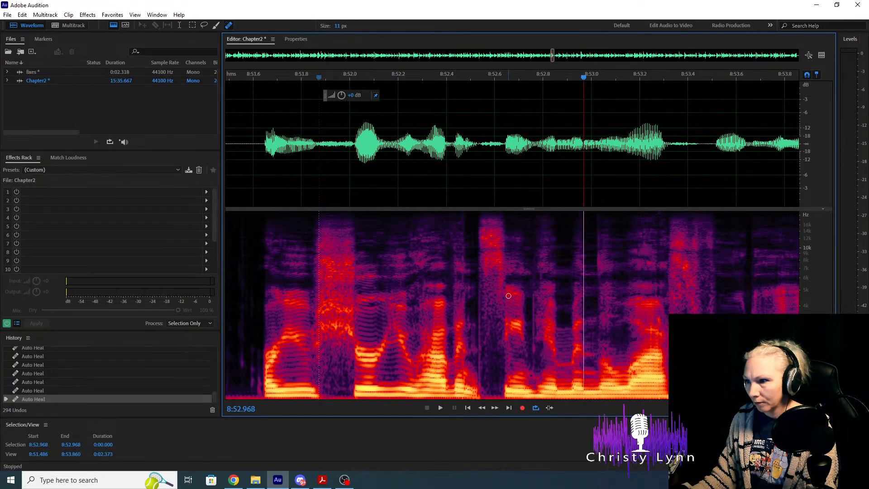
click(300, 178)
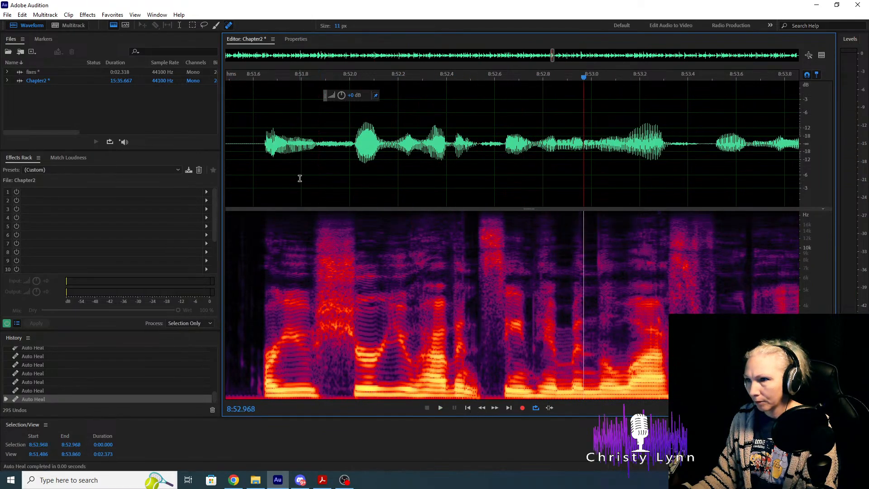
key(space)
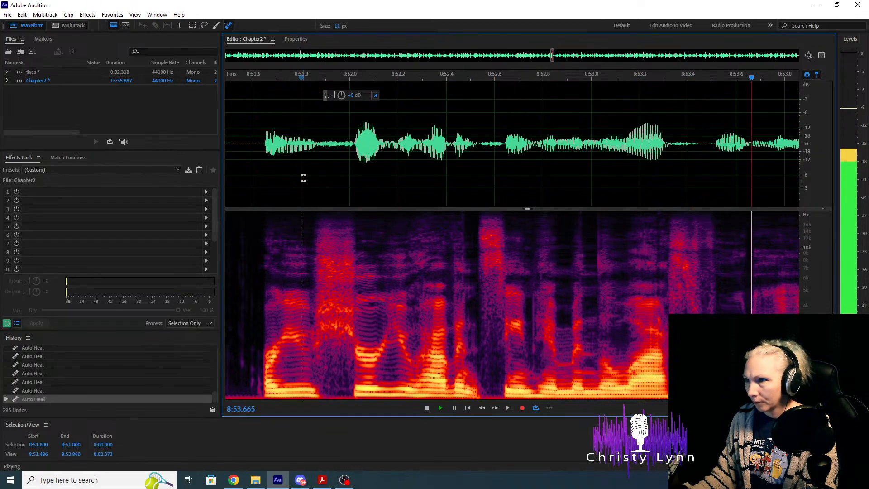
key(space)
Heal the click at about 8:53.87 in the spectrogram, and replay from 8:53.510 to 8:56.980.
scroll(579, 256, down, 1)
scroll(502, 296, up, 2)
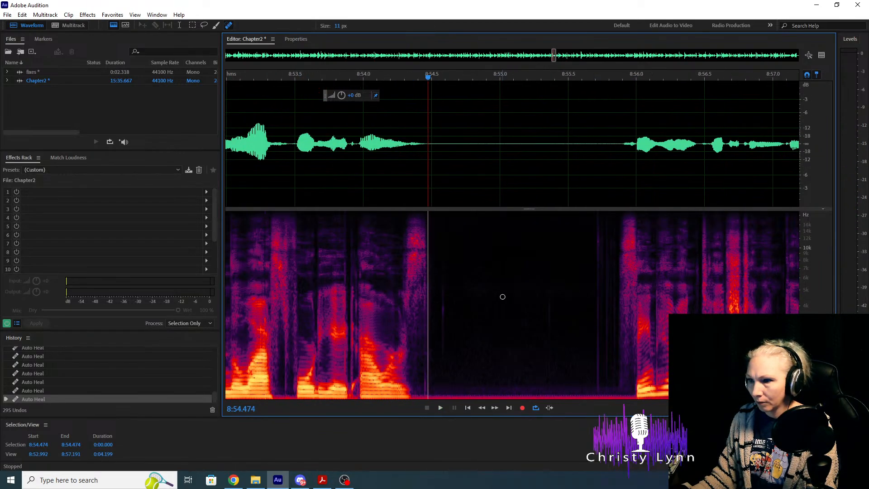
click(287, 186)
key(space)
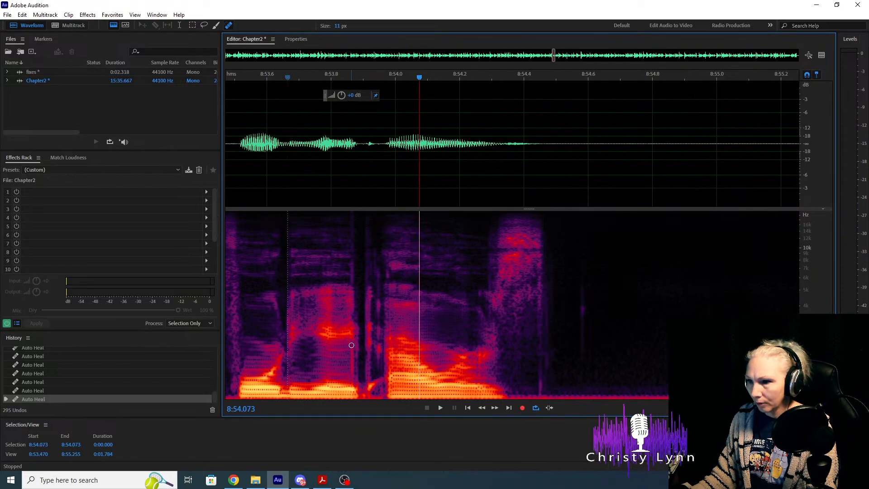
drag(353, 368, 353, 390)
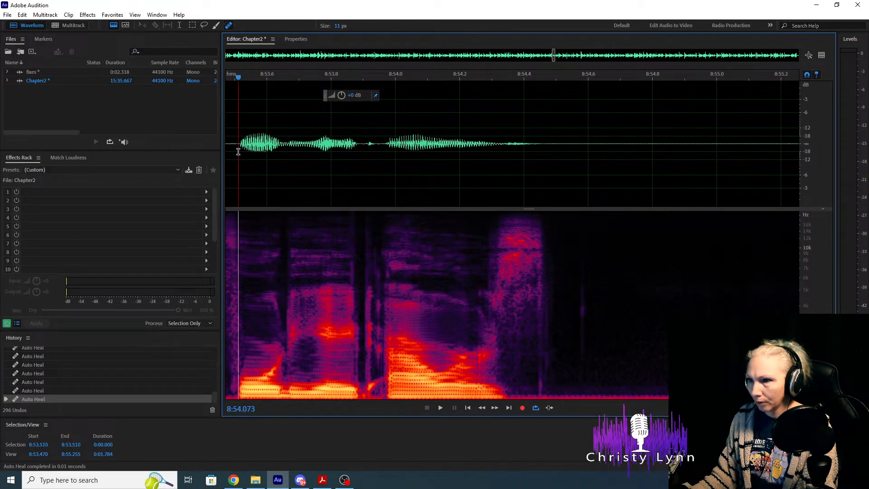
key(space)
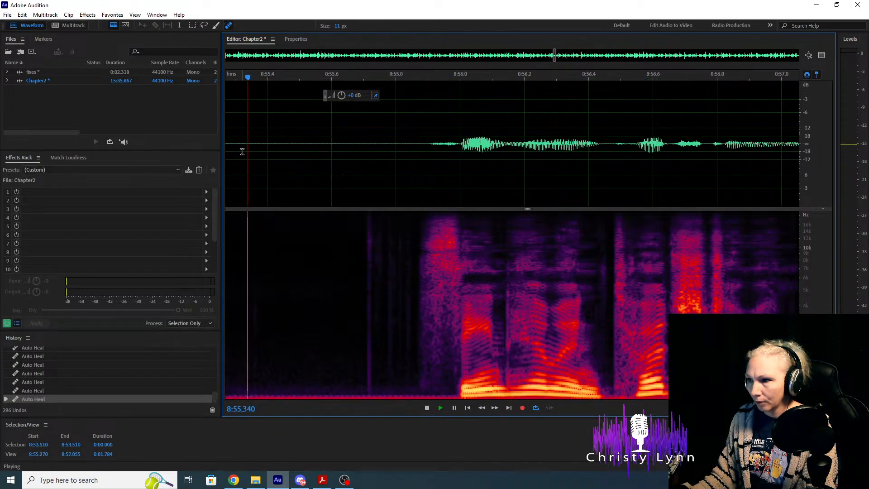
key(space)
Shorten the pause by deleting the silence from 8:55.200 to 8:55.868.
scroll(689, 285, down, 3)
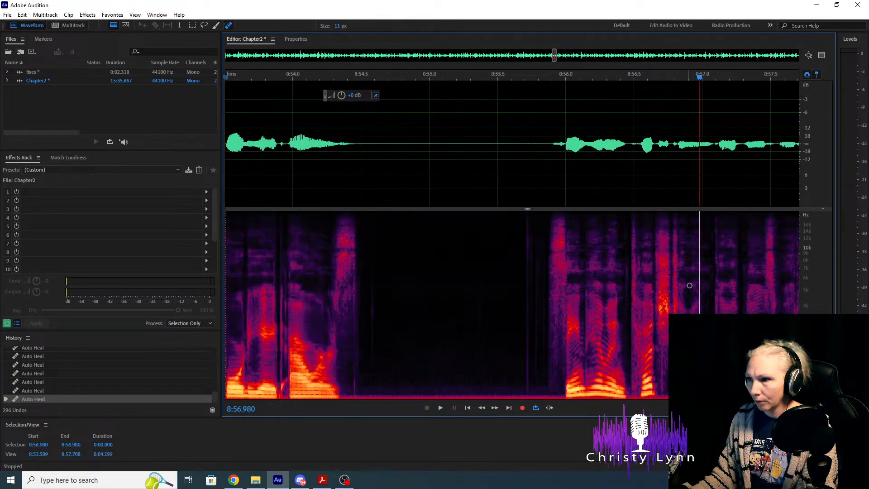
drag(553, 143, 471, 145)
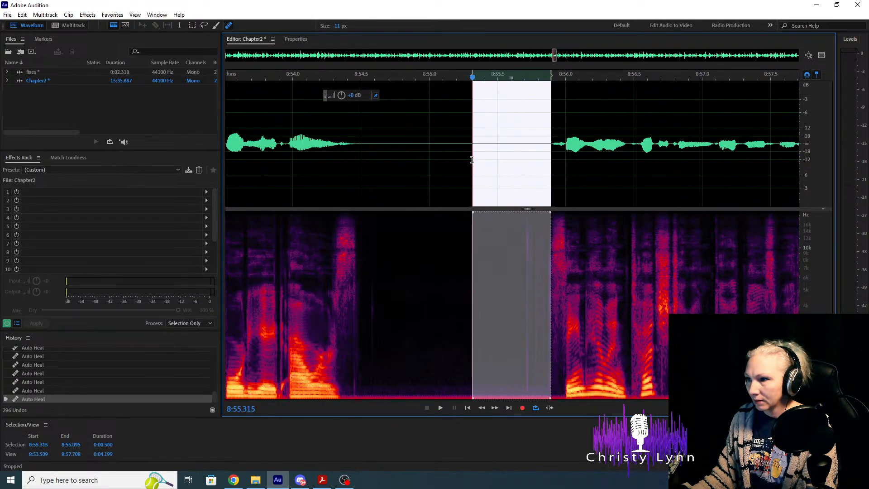
click(522, 147)
drag(548, 144, 484, 146)
click(490, 145)
scroll(549, 188, up, 3)
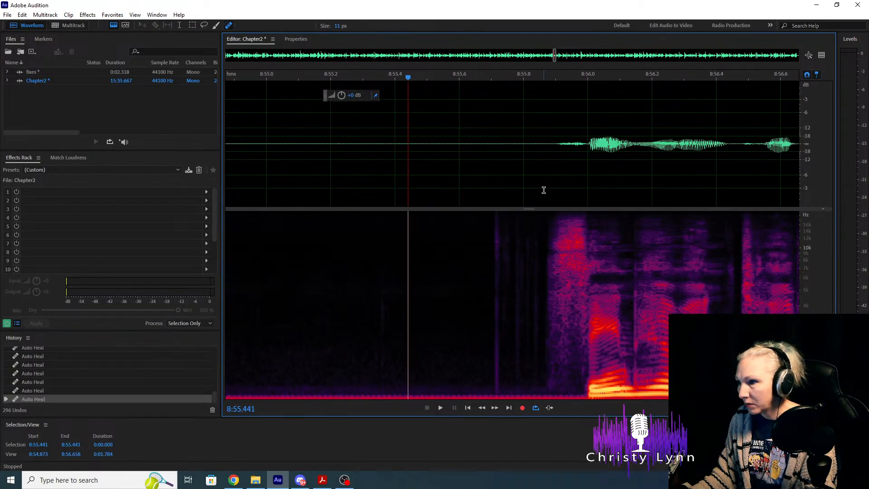
drag(544, 147, 331, 149)
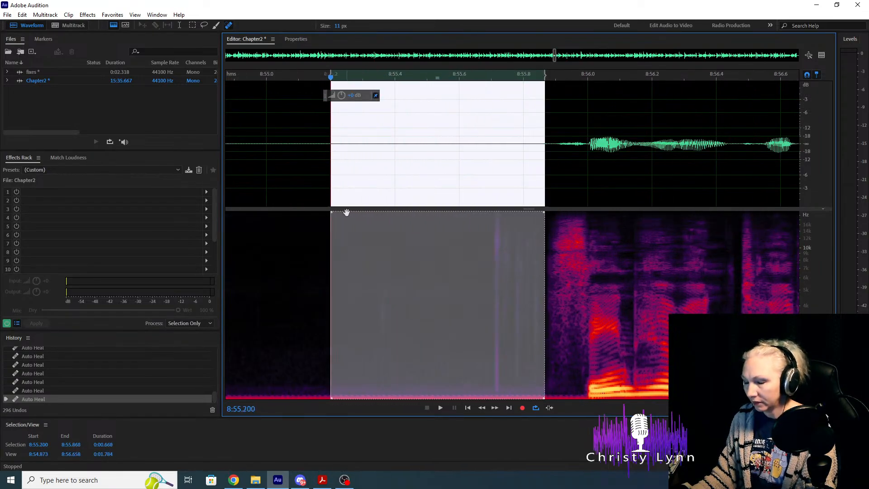
scroll(473, 230, down, 3)
key(Delete)
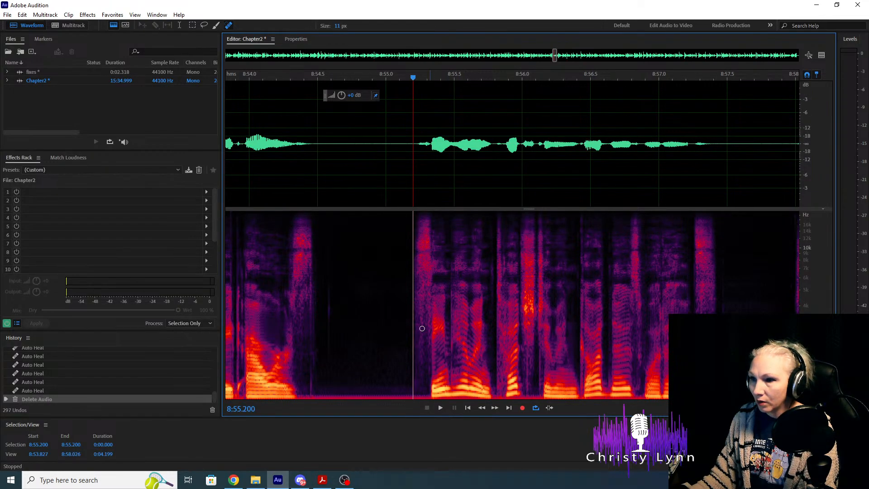
Measure the shortened pause by selecting from 8:54.500 to 8:55.200, and listen from 8:51.500.
scroll(312, 294, up, 4)
drag(338, 148, 636, 178)
scroll(530, 238, down, 6)
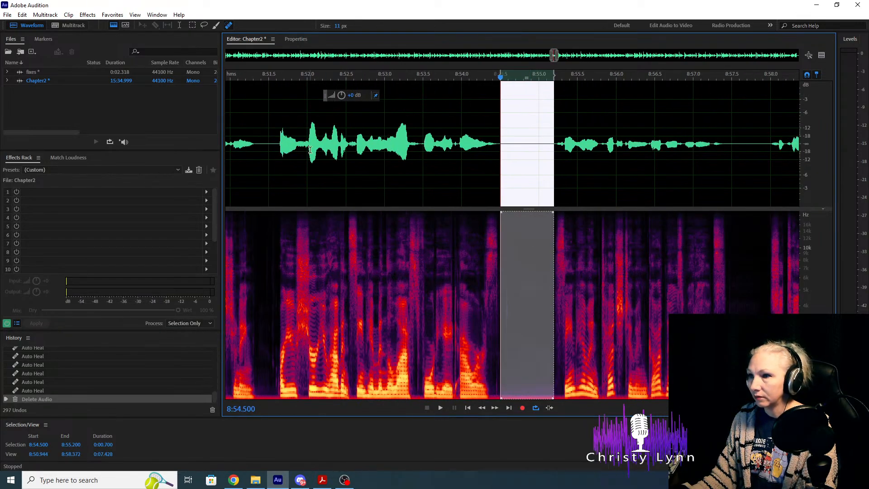
click(268, 144)
key(space)
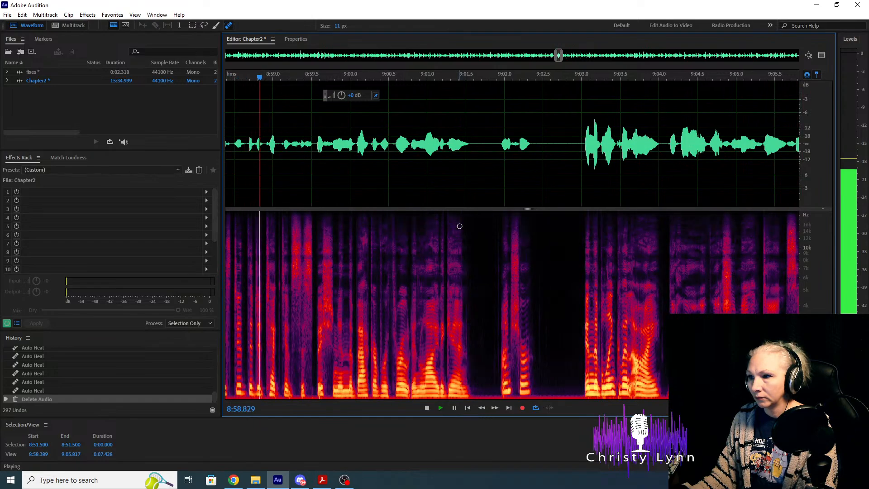
Replay from 8:58.710, auto-heal the click between 8:59.070 and 8:59.085, and listen again from 8:58.662.
scroll(246, 152, up, 5)
click(246, 151)
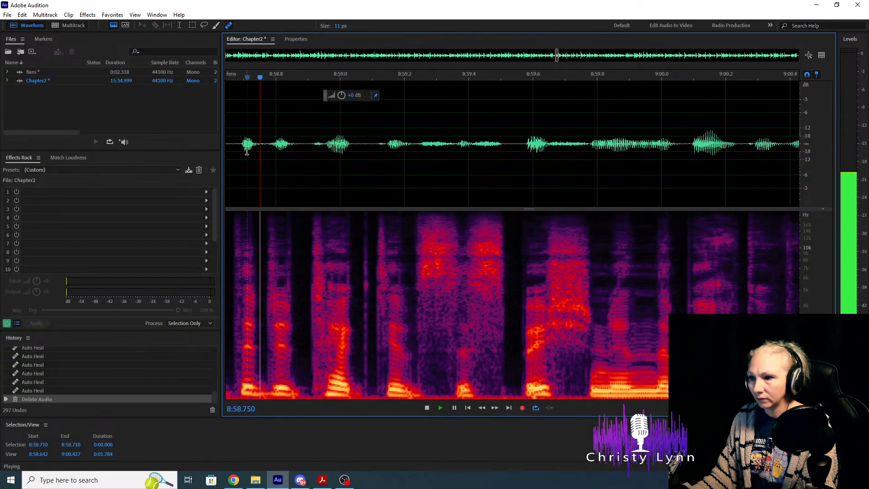
key(space)
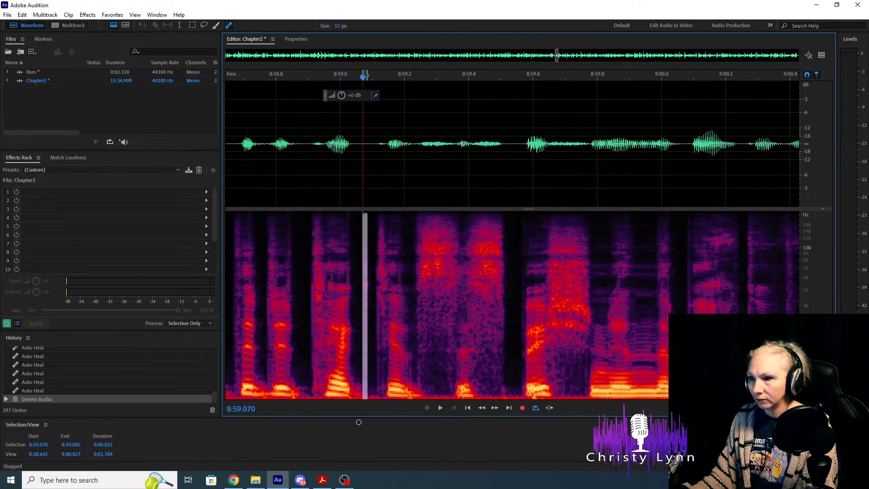
key(ctrl+u)
click(231, 166)
key(space)
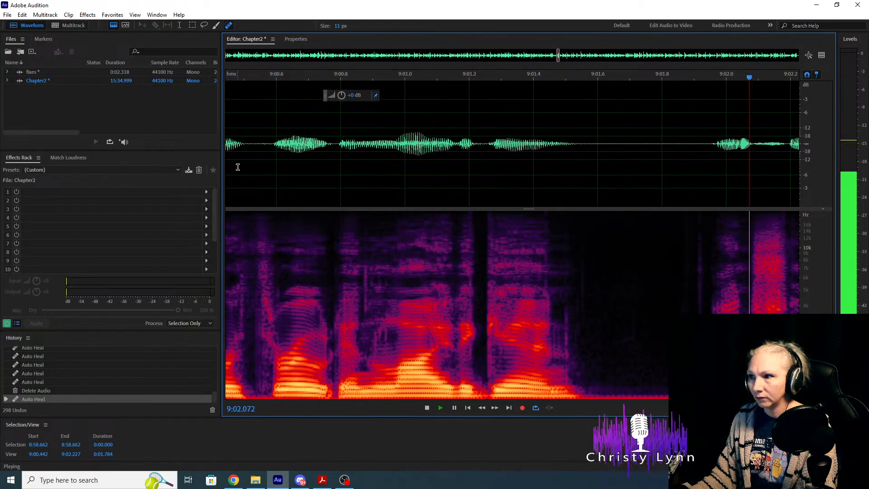
Heal the click in the phrase beginning at about 9:03, and listen onward from 9:02.873.
key(space)
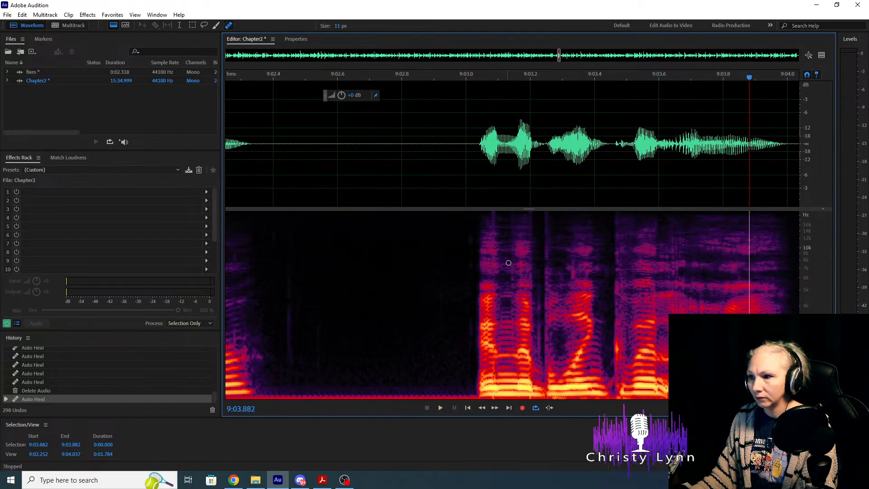
click(425, 166)
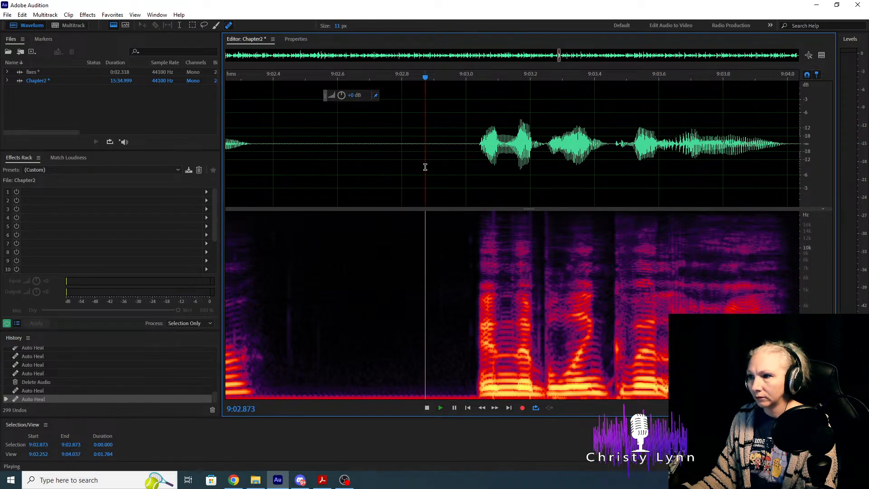
key(space)
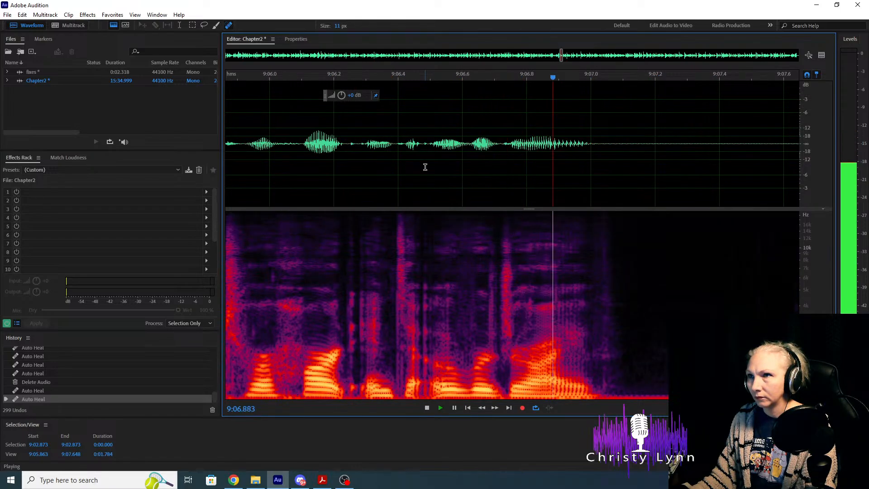
Listen on to about 9:10.7, and replay the phrase that begins at about 9:09.6.
scroll(425, 166, down, 3)
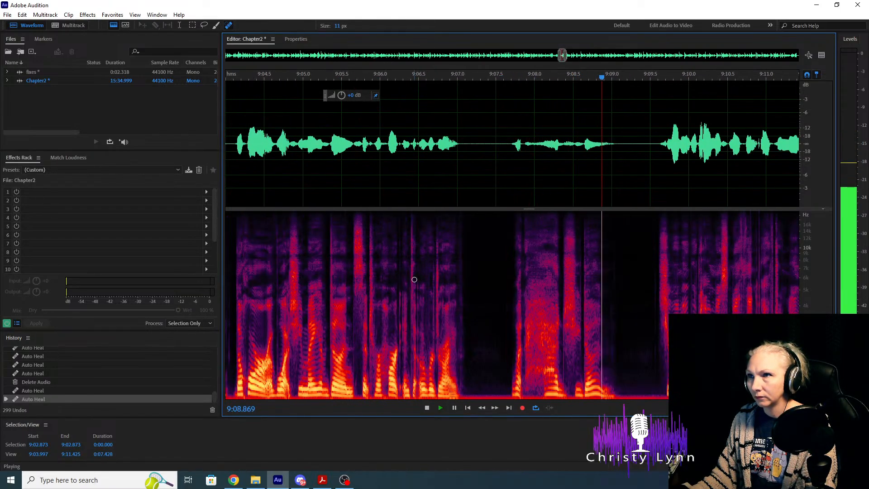
key(space)
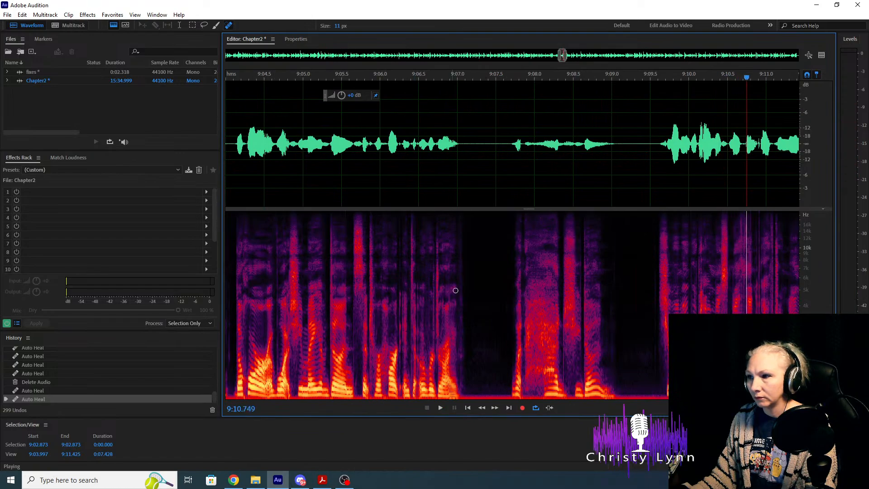
scroll(546, 295, up, 3)
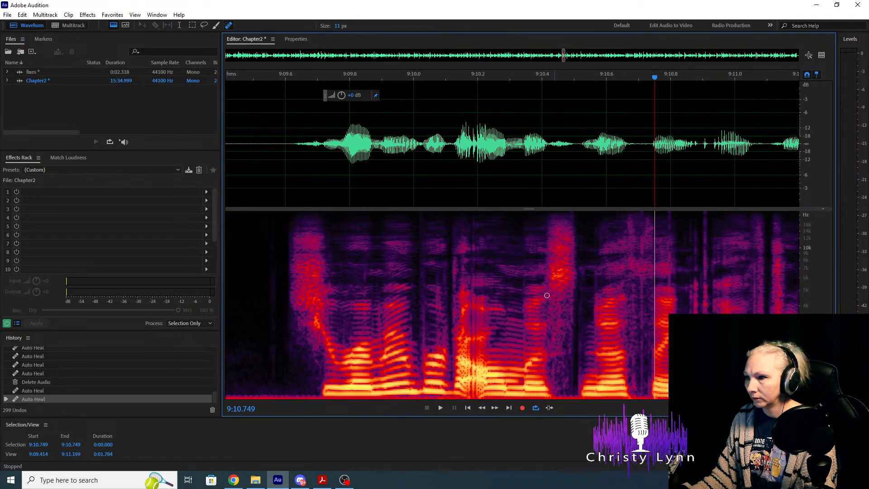
click(281, 171)
key(space)
key(space)
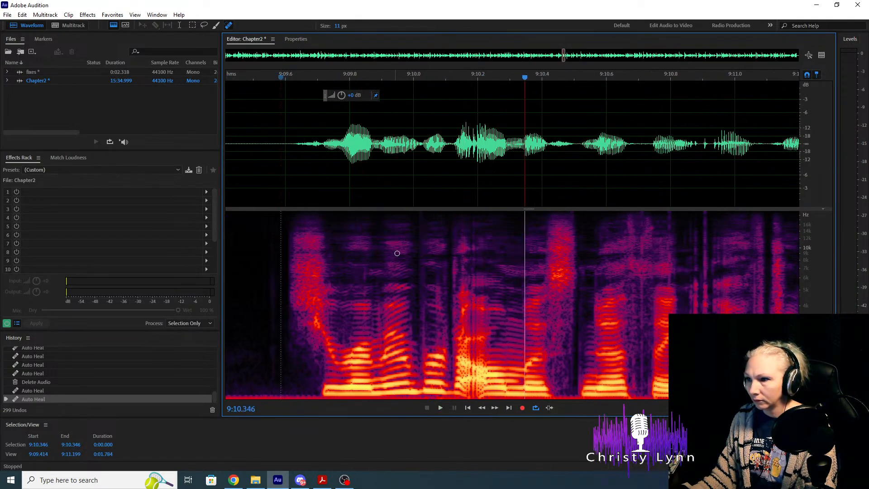
Replay from 9:09.478, auto-heal the clicks between about 9:10.8 and 9:10.9, and listen again from 9:09.624.
click(246, 153)
key(space)
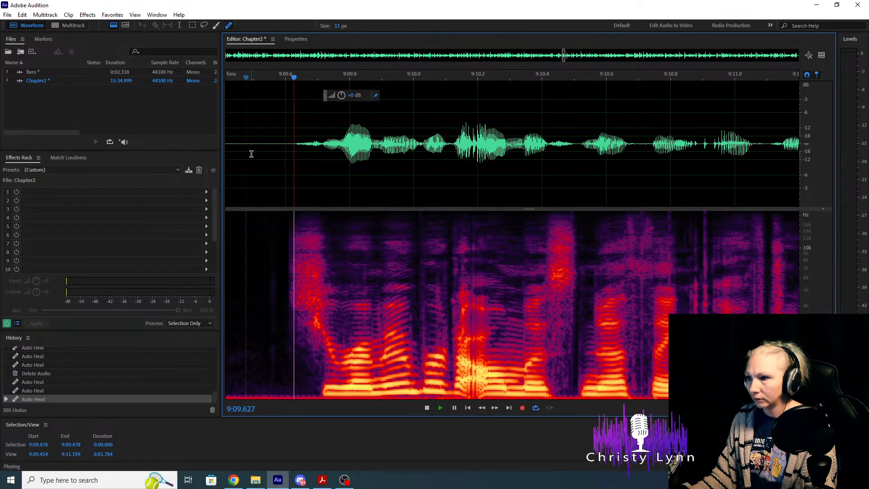
key(space)
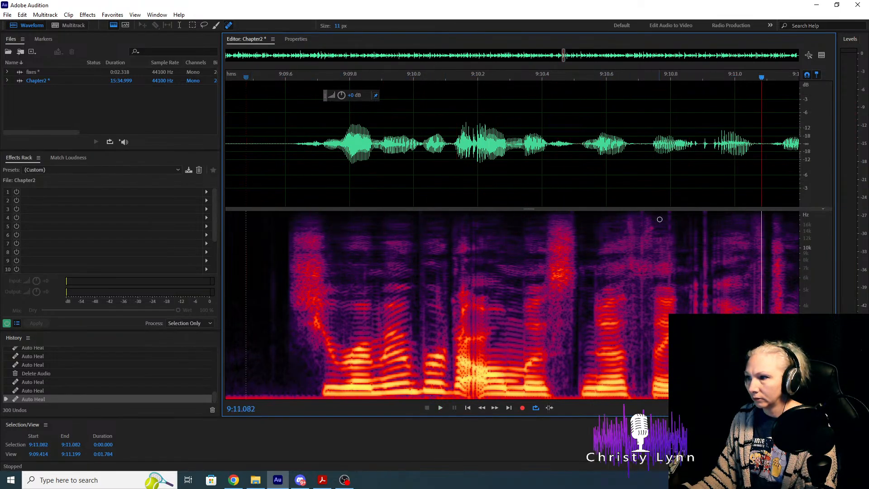
drag(676, 293, 696, 292)
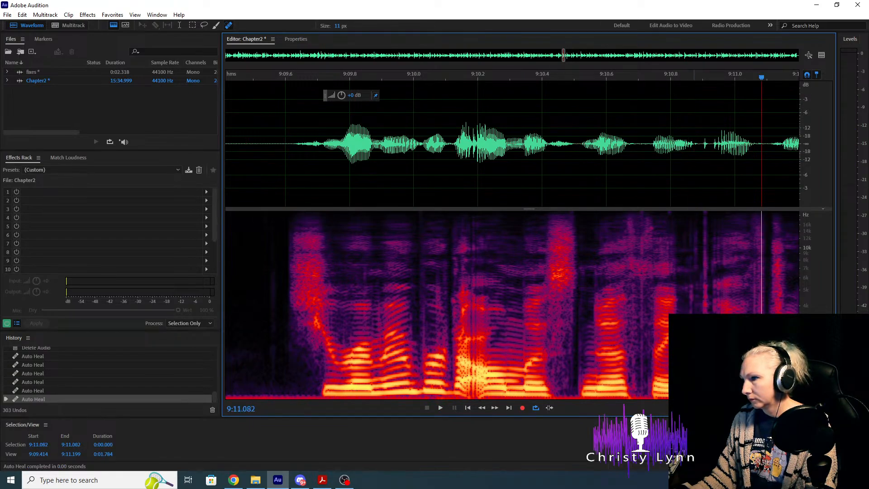
click(293, 165)
key(space)
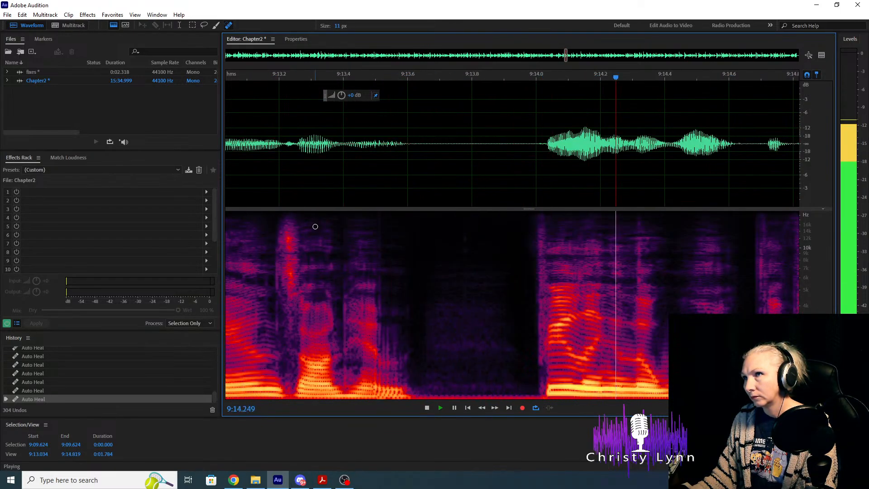
Auto-heal the vertical click at about 9:14.32 across the spectrogram, and listen onward from 9:13.946.
key(space)
scroll(566, 248, down, 3)
scroll(364, 286, up, 2)
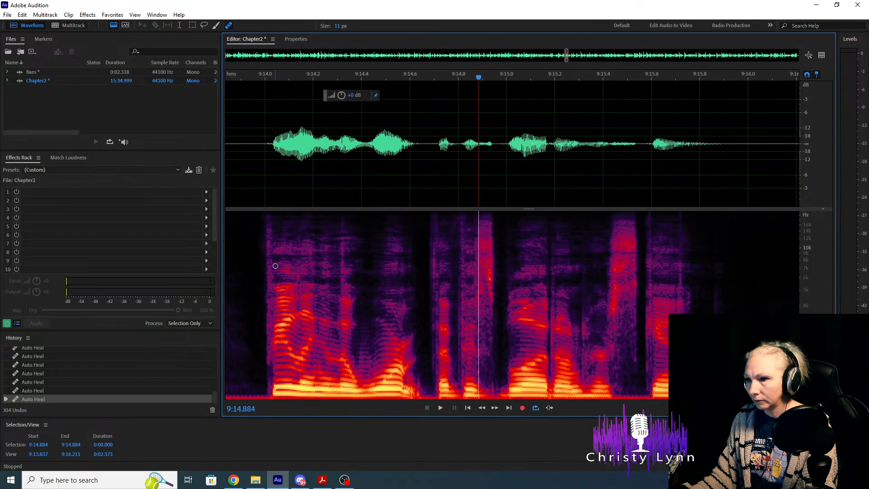
drag(342, 211, 342, 386)
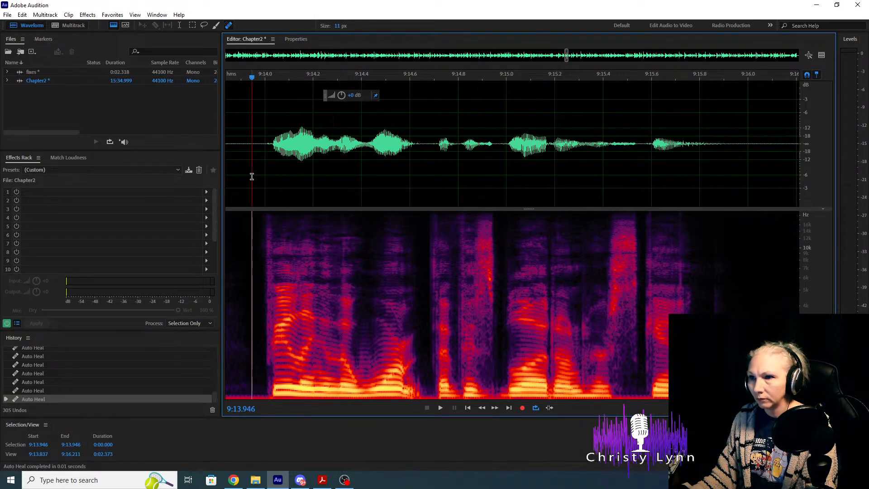
key(space)
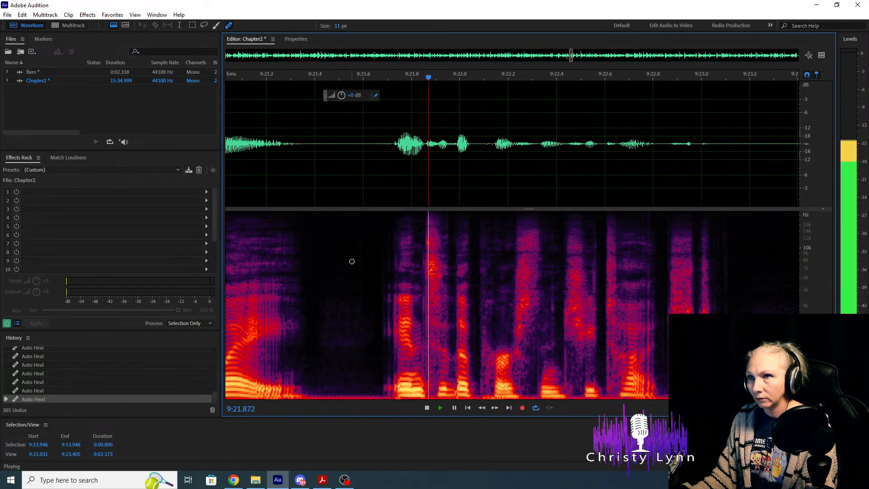
Replay the short phrase before the long pause from 9:21.499 and again from 9:21.671.
key(space)
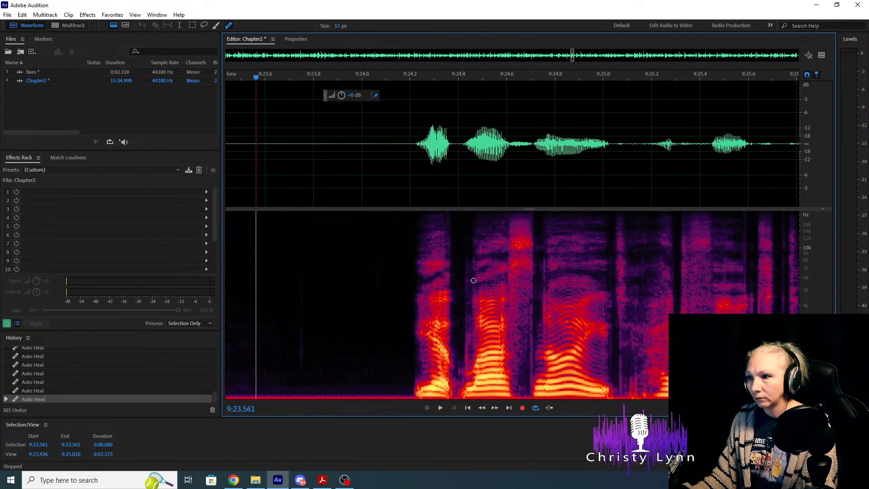
scroll(474, 280, left, 5)
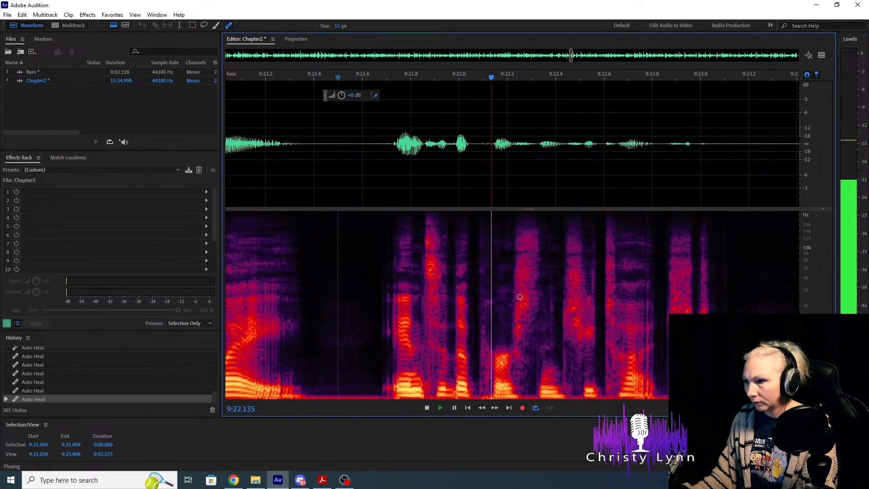
key(space)
key(space)
key(space)
click(380, 175)
key(space)
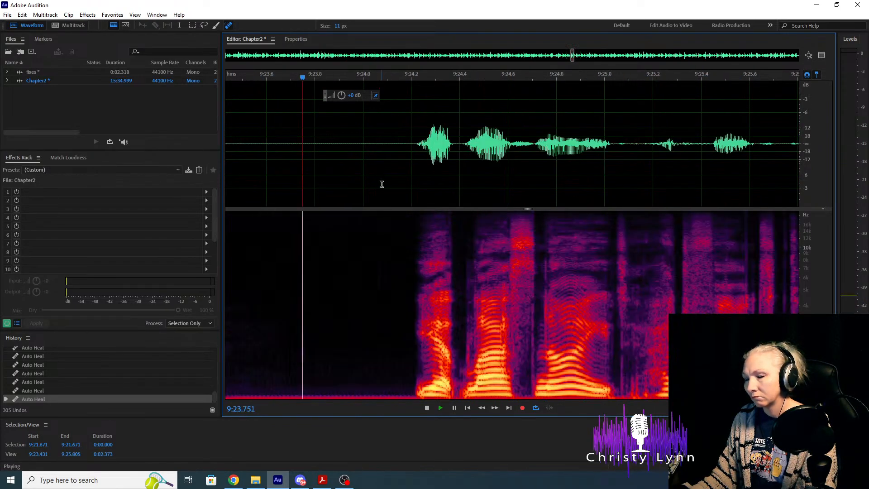
Shorten the pause by deleting the silence from 9:23.750 to 9:24.200, and listen across the cut from 9:21.583.
key(space)
key(minus)
scroll(440, 283, up, 2)
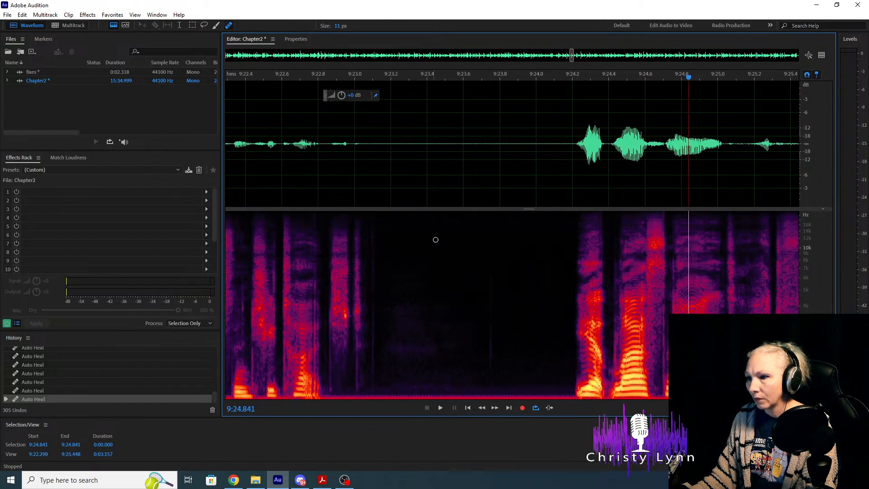
drag(491, 149, 572, 161)
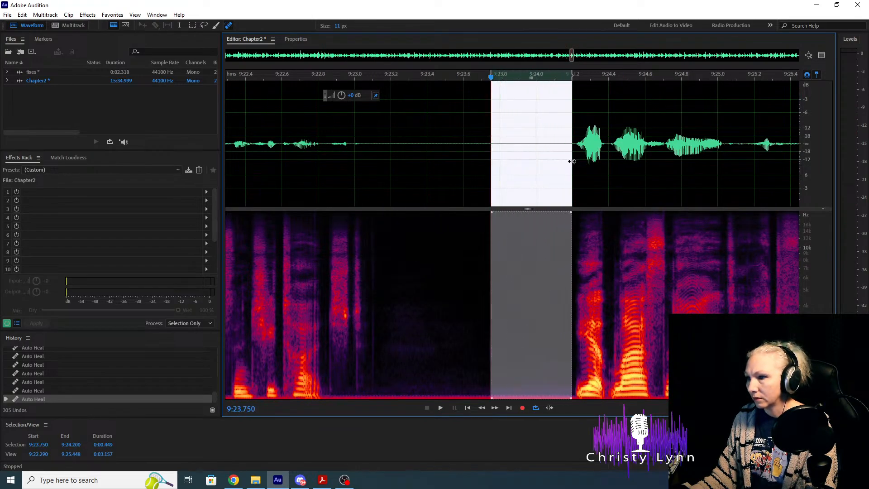
key(Delete)
scroll(563, 172, down, 3)
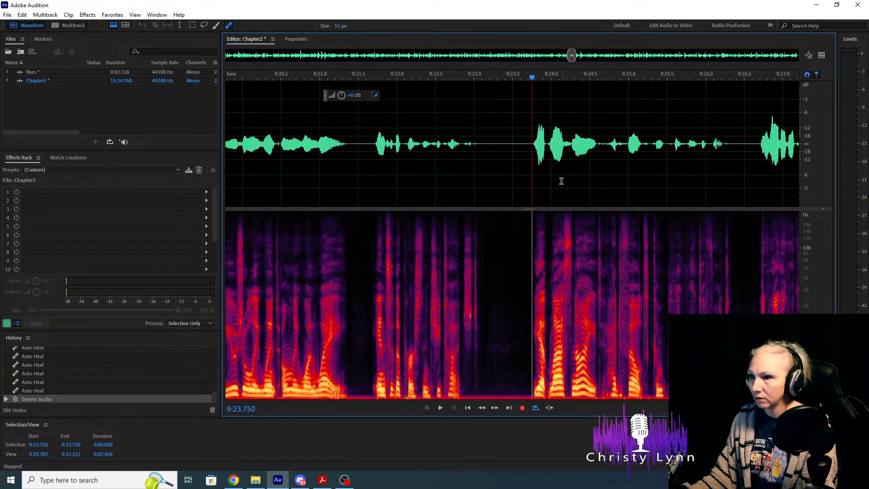
click(364, 121)
key(space)
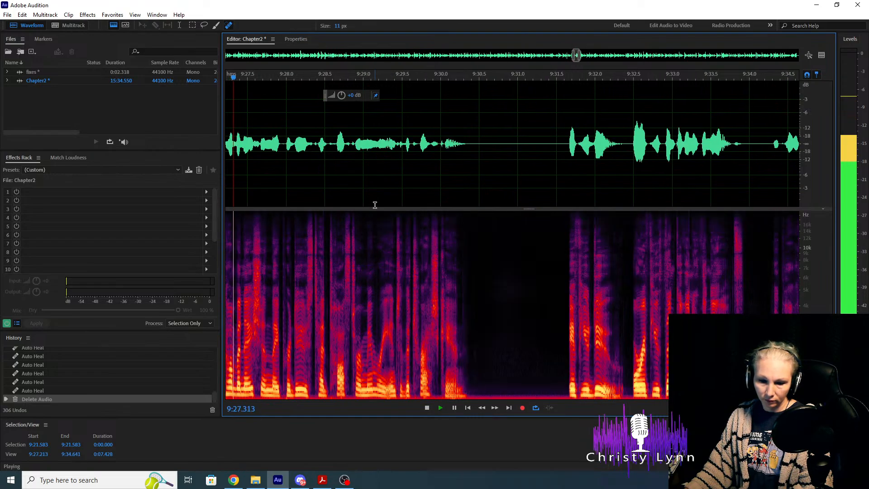
Replay the phrase following the shortened pause, starting at about 9:23.76.
key(space)
scroll(450, 268, up, 3)
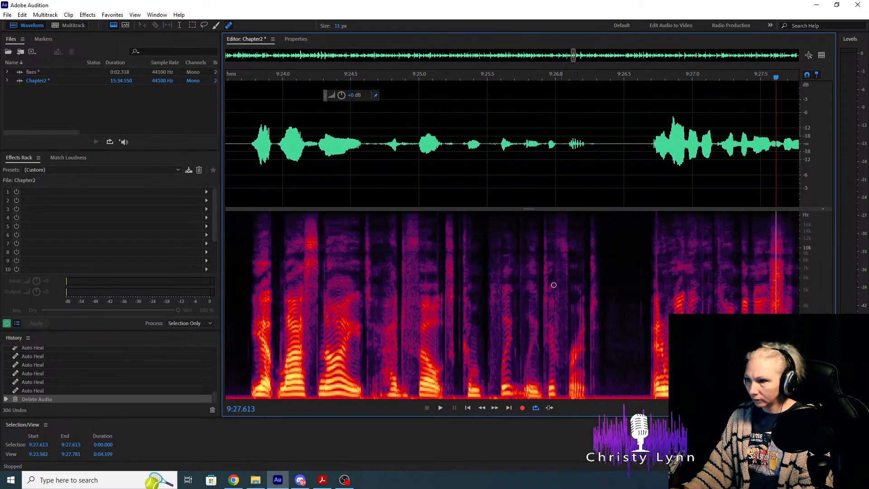
click(249, 168)
key(space)
key(space)
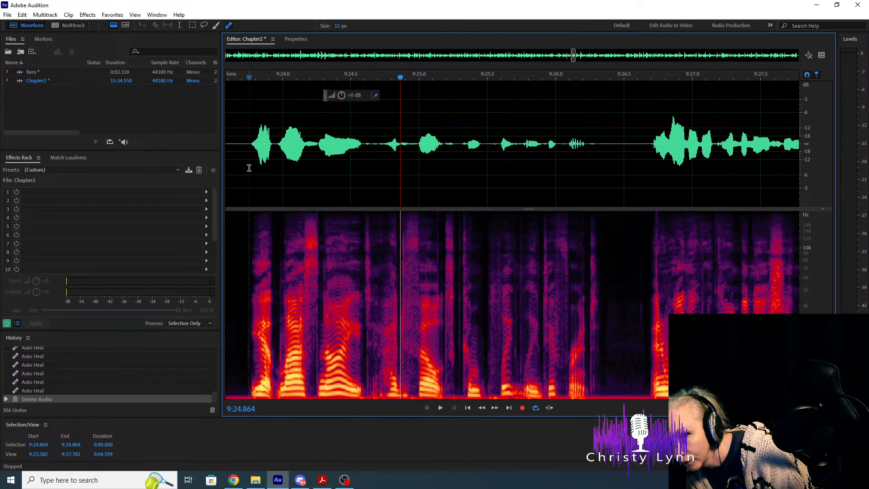
click(251, 143)
key(space)
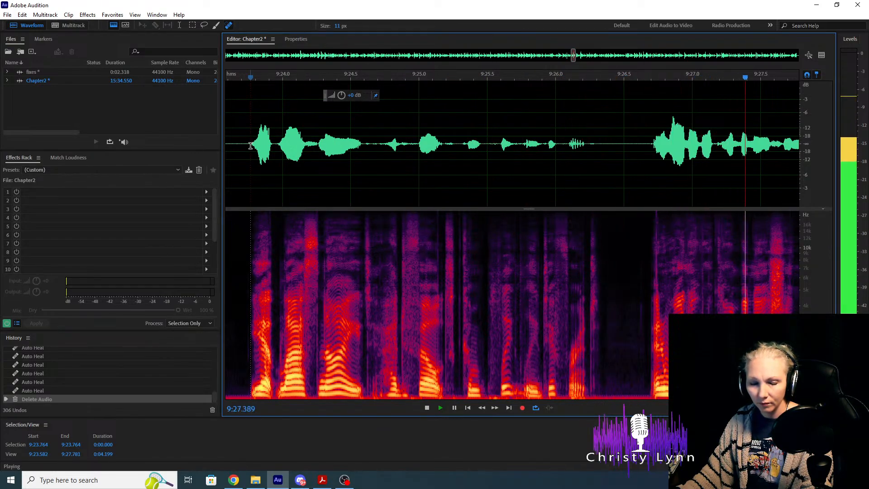
Listen from 9:26.207, auto-heal the click at the phrase start at about 9:26.74, and replay from 9:26.662.
scroll(251, 146, down, 3)
key(space)
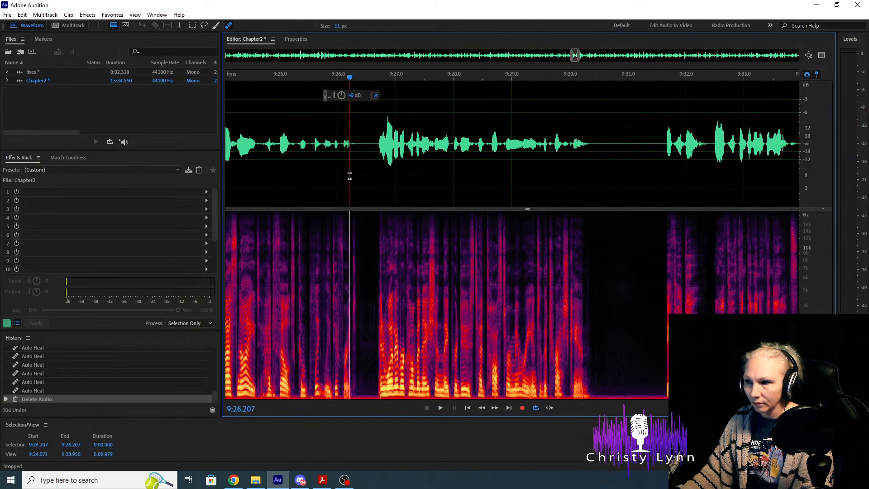
key(space)
key(space)
scroll(385, 303, up, 3)
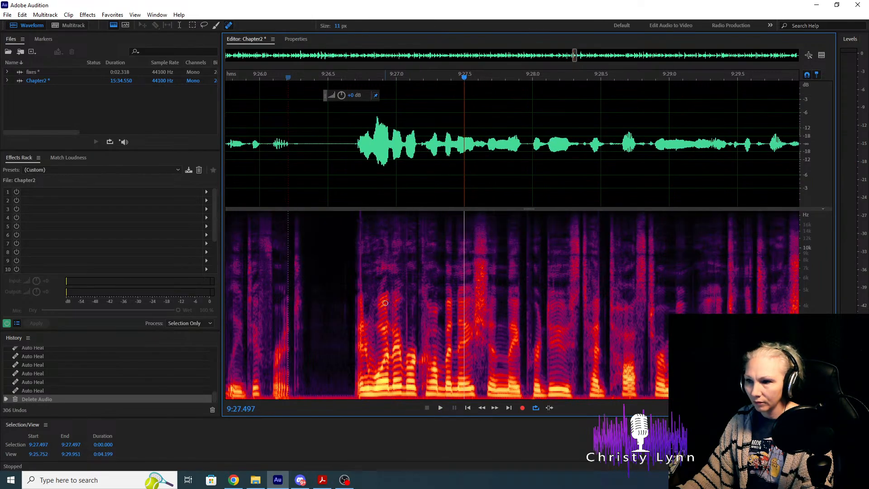
scroll(380, 294, up, 4)
drag(318, 216, 317, 382)
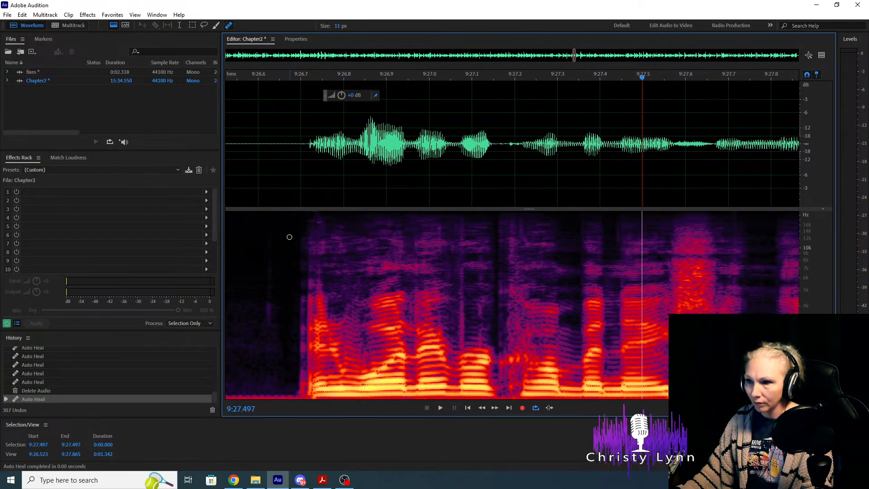
click(285, 150)
key(space)
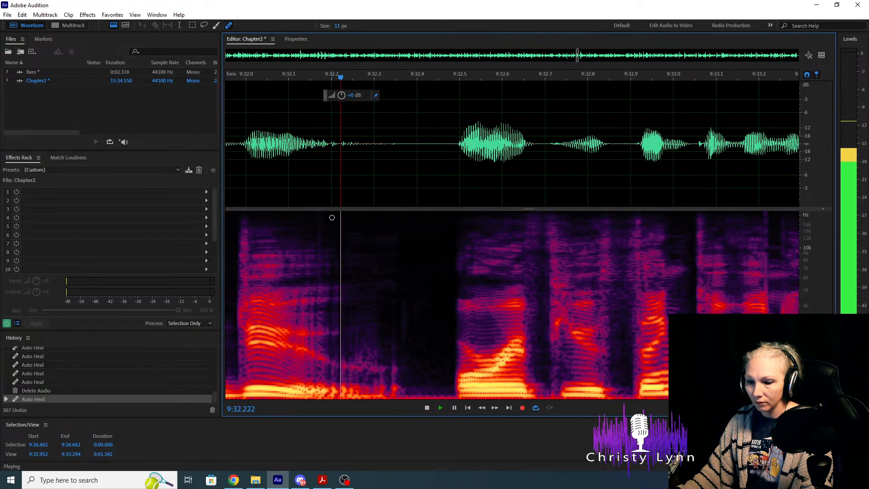
Check the phrase before the 9:34 pause for clicks by replaying it from about 9:32.87 and from 9:32.297.
key(space)
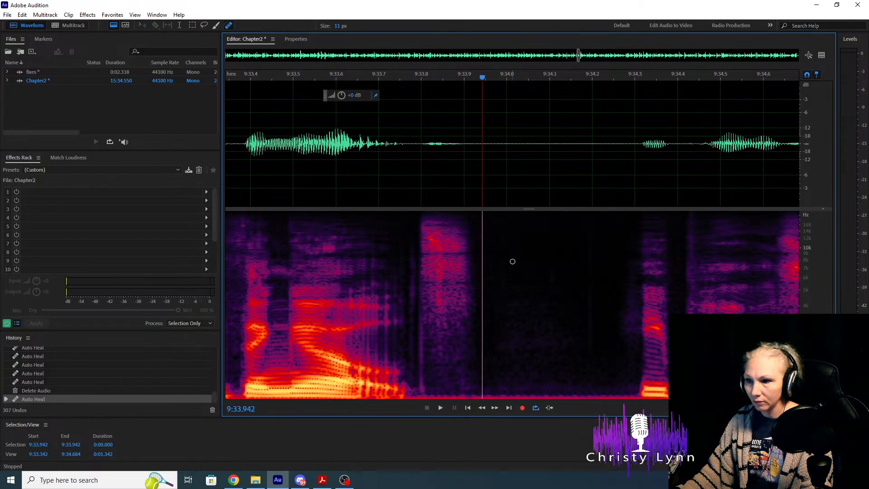
scroll(265, 275, down, 2)
scroll(263, 271, up, 2)
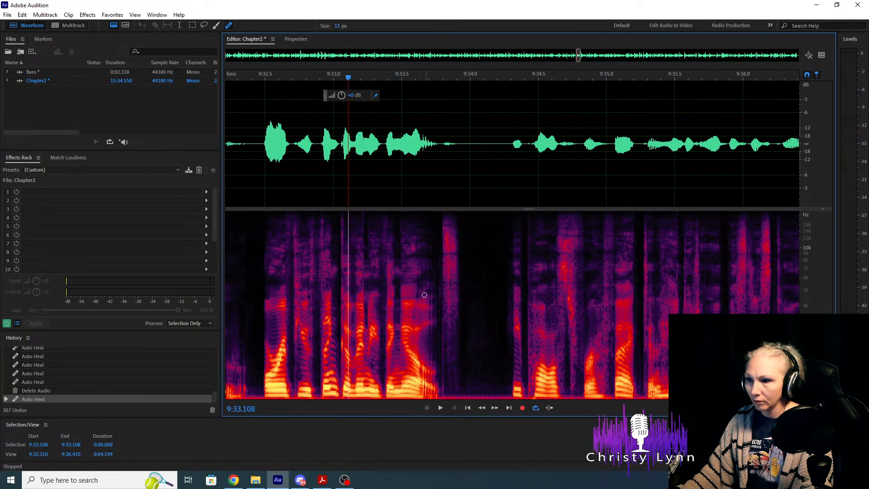
key(space)
key(space)
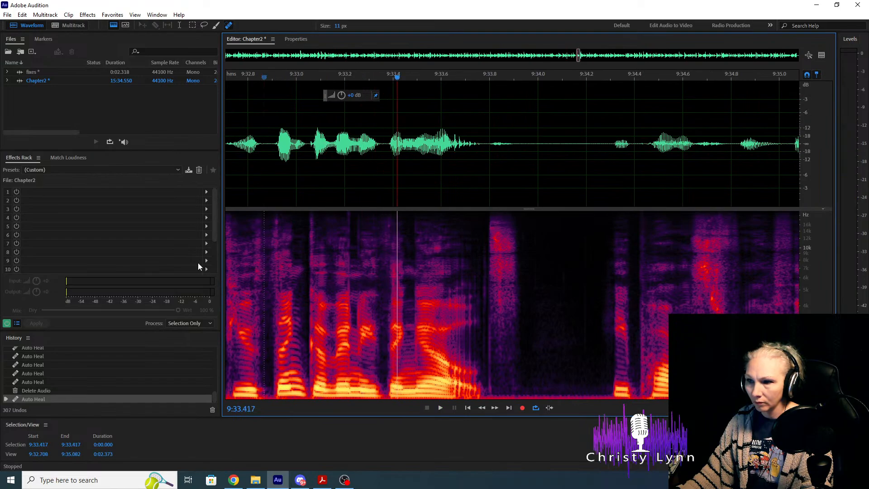
scroll(711, 225, down, 2)
key(space)
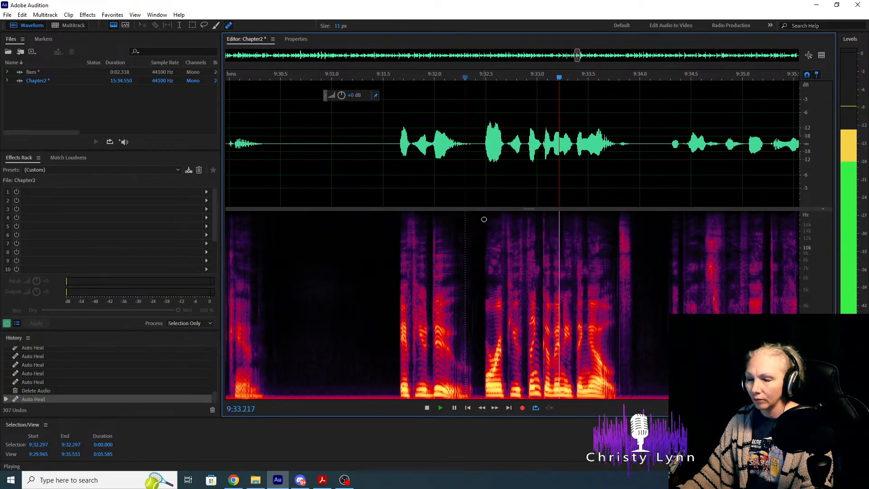
key(space)
Auto-heal the click at about 9:33.25 in the spectrogram, and replay the phrase from about 9:32.4.
scroll(491, 271, up, 3)
scroll(742, 293, up, 2)
scroll(388, 251, up, 1)
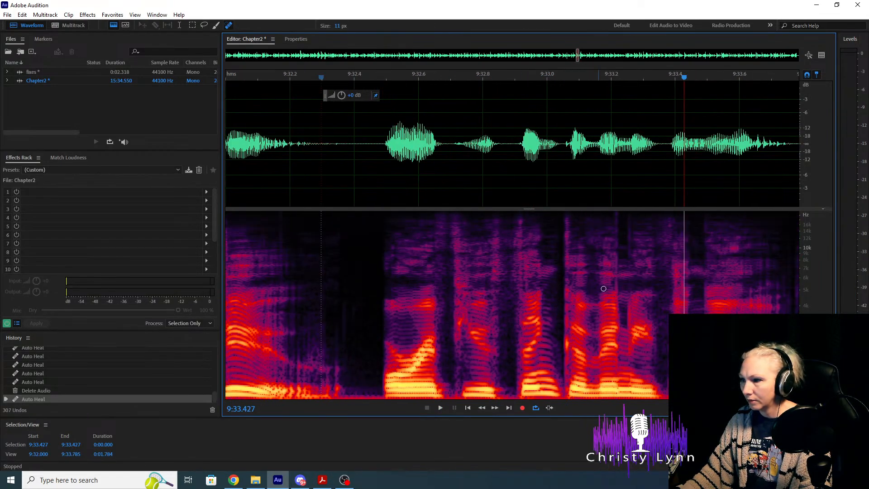
scroll(497, 289, down, 2)
scroll(547, 305, down, 1)
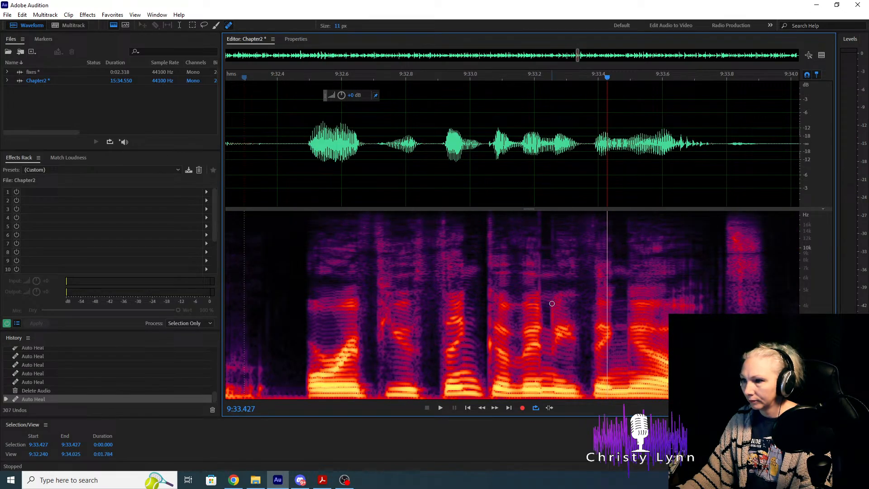
drag(551, 303, 555, 360)
key(space)
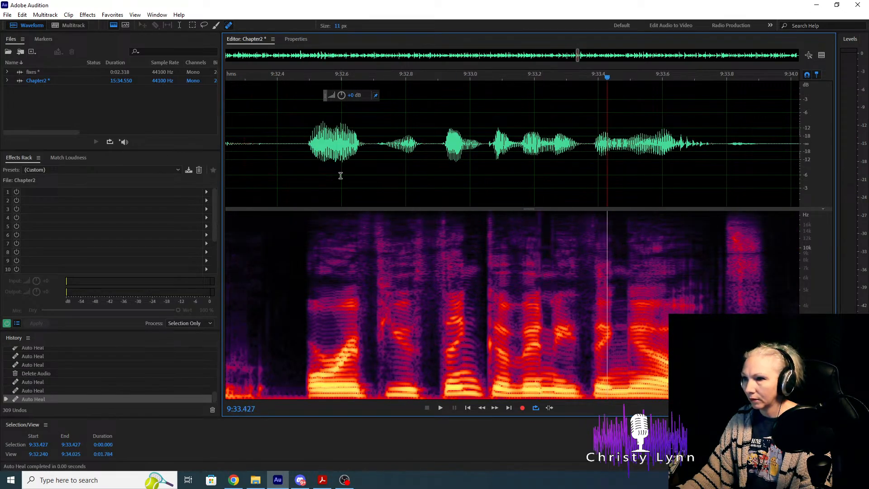
click(277, 163)
key(space)
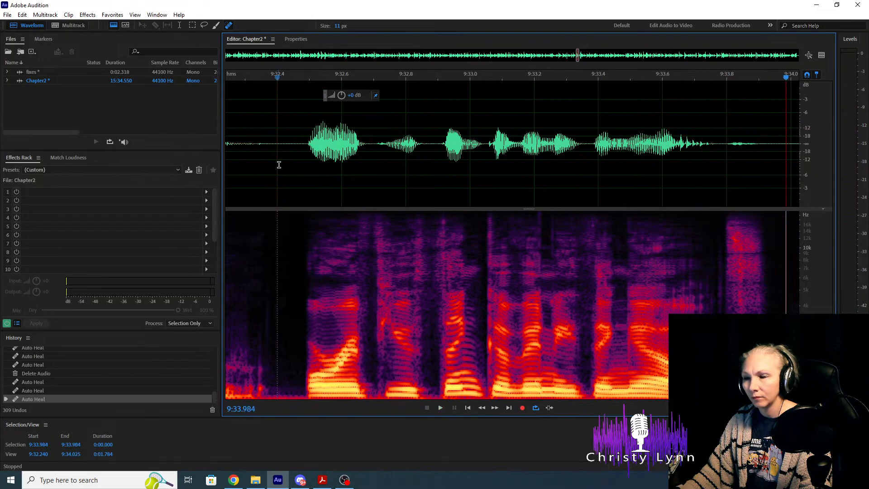
Replay the end of the phrase from 9:33.333 and again from about 9:33.45.
click(570, 165)
key(space)
click(575, 170)
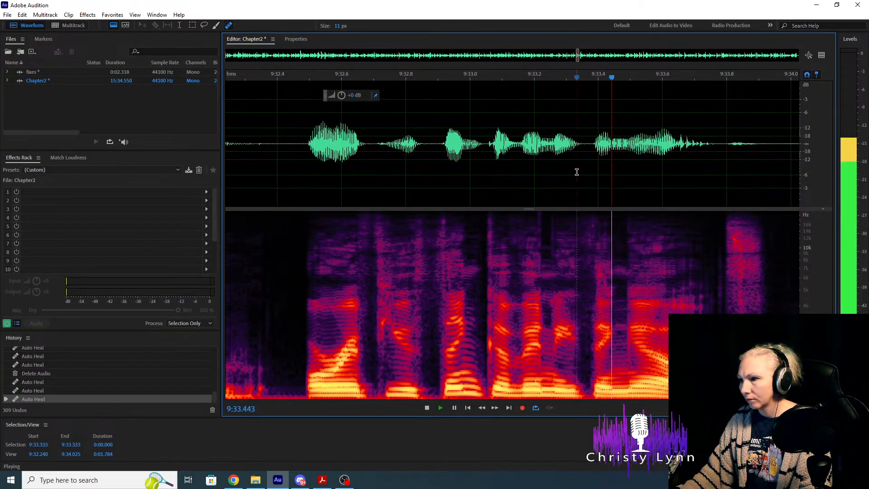
key(space)
click(616, 178)
key(space)
key(space)
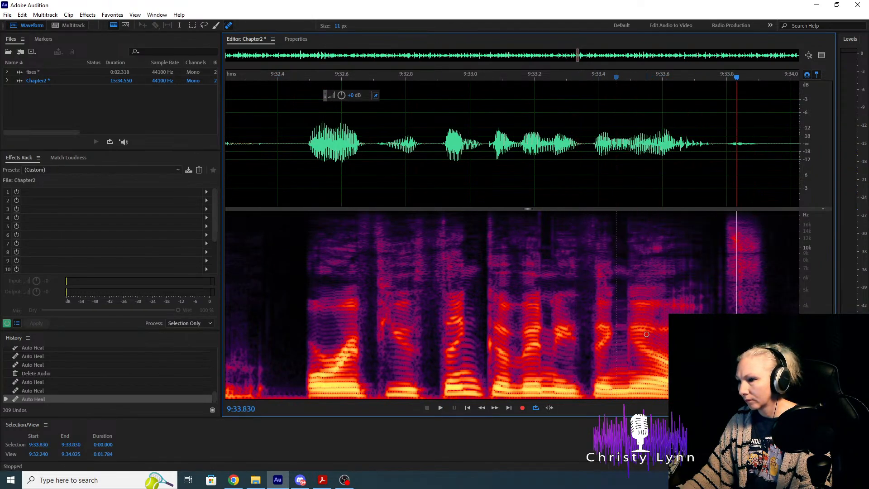
Replay from about 9:33.29, auto-heal the click at about 9:33.5 in the spectrogram, and listen on from 9:32.447.
click(562, 193)
key(space)
key(space)
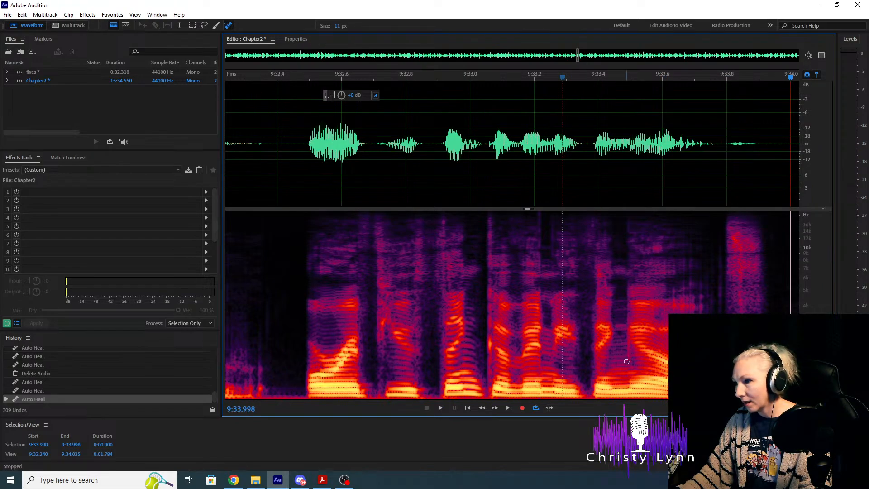
drag(630, 387, 630, 213)
click(292, 169)
key(space)
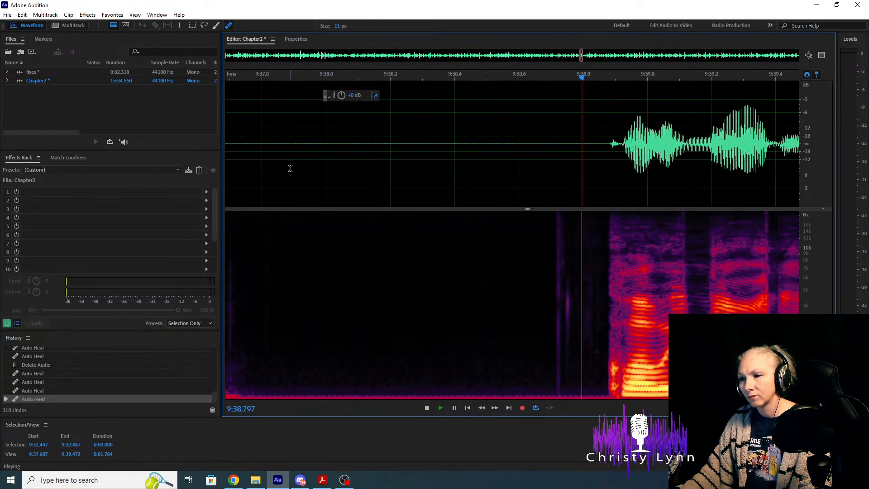
Delete about 0.22 s of pause noise from 9:38.663 up to the phrase start, and replay the transition from 9:38.500 and 9:38.461.
key(space)
drag(607, 144, 538, 142)
key(Delete)
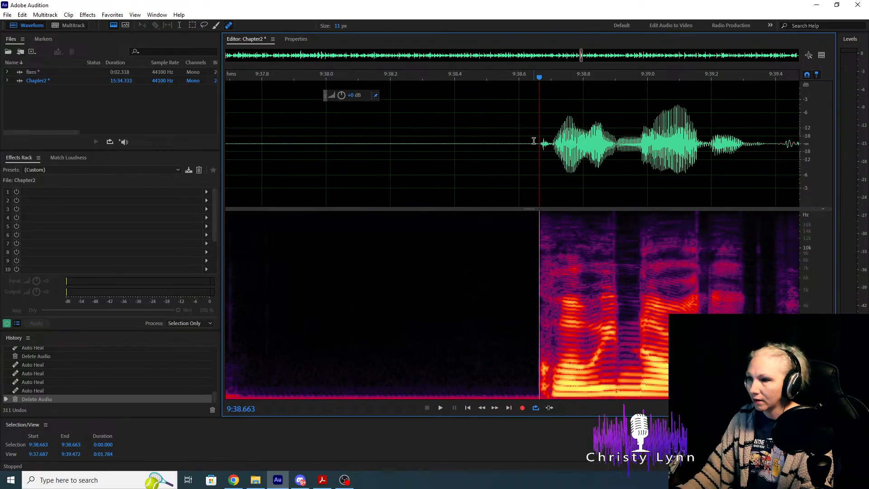
scroll(534, 141, down, 2)
drag(410, 145, 536, 153)
click(459, 135)
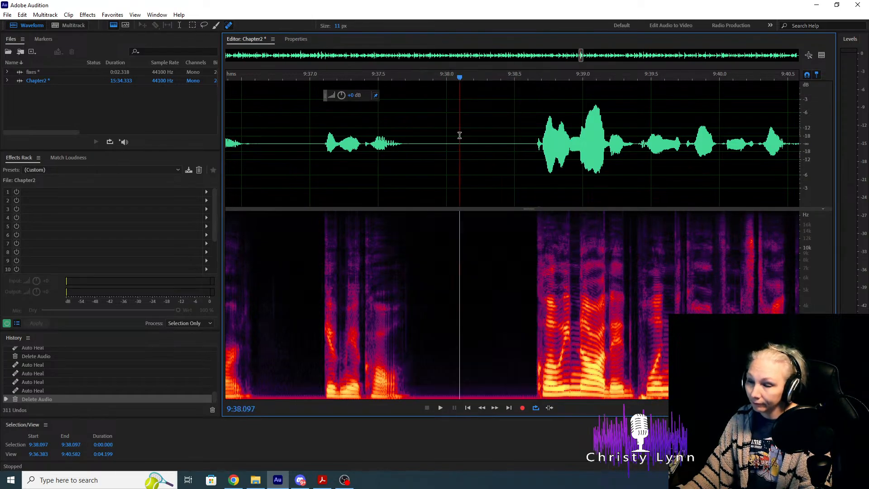
key(space)
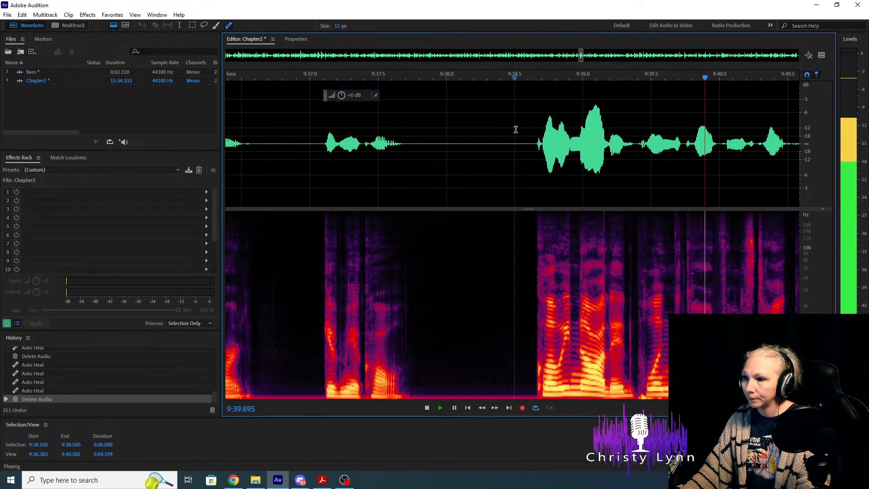
key(space)
key(space)
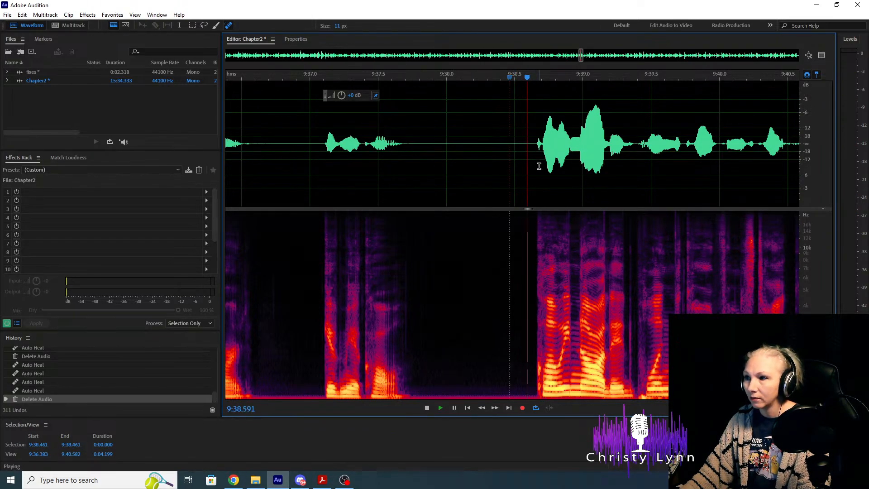
key(space)
Lower the volume of the noise from 9:39.418 to 9:39.463, and replay from 9:37.800.
scroll(630, 228, up, 2)
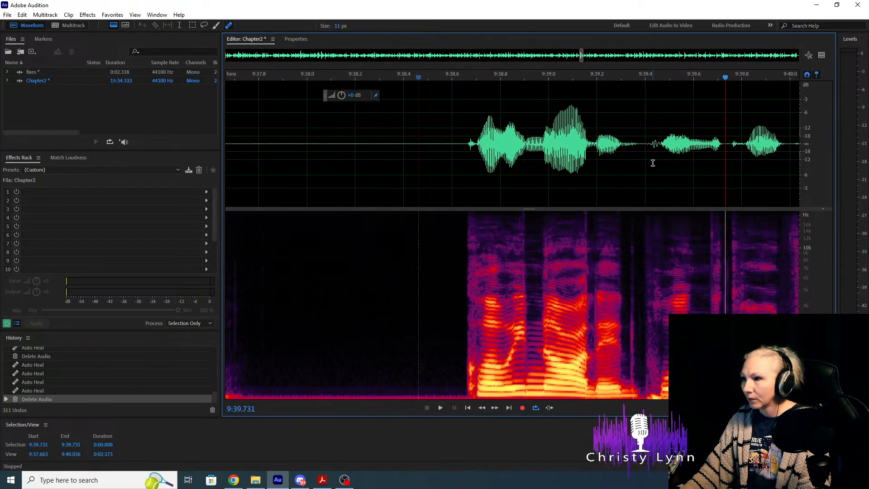
drag(650, 144, 658, 145)
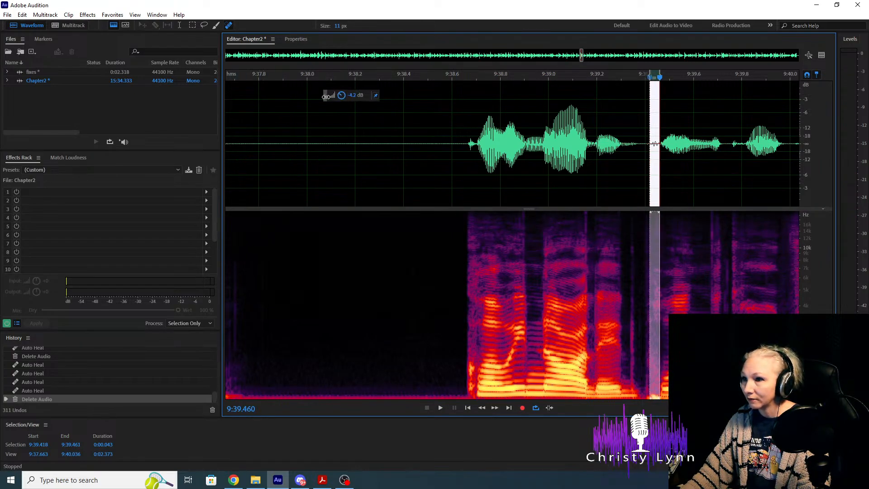
click(258, 129)
key(space)
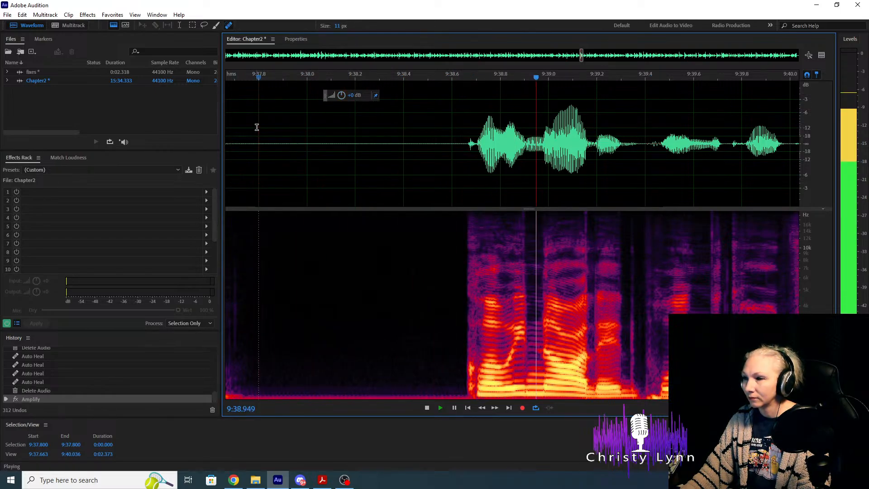
Auto-heal the click at about 9:38.9 in the spectrogram, and replay the phrase from 9:38.352.
key(space)
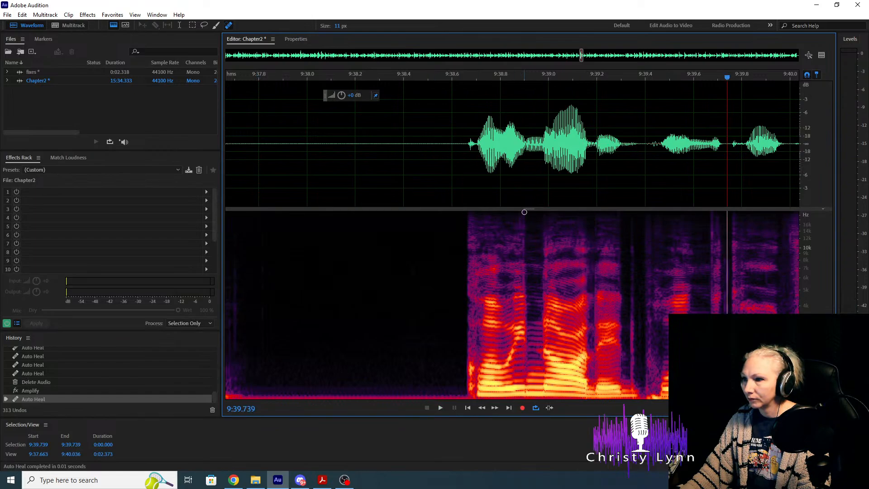
click(392, 145)
key(space)
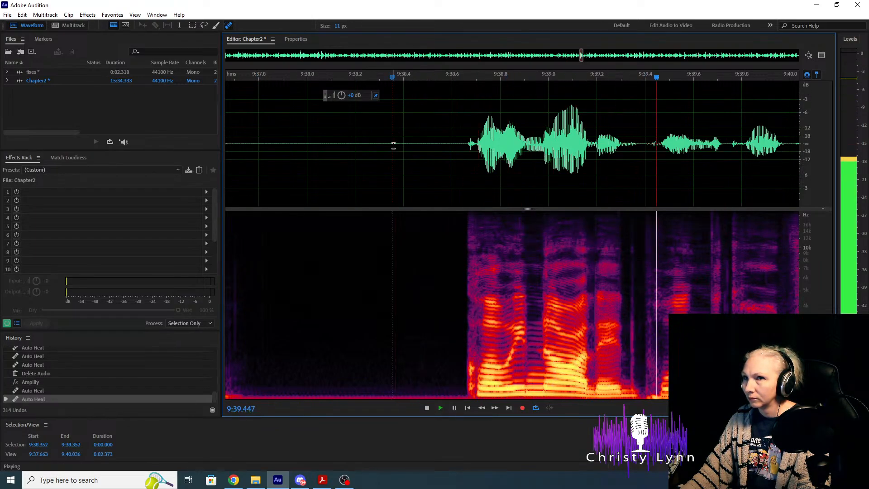
key(space)
Reduce the volume of the noise between 9:39.400 and 9:39.465, and replay the phrase from 9:38.419.
drag(661, 143, 647, 143)
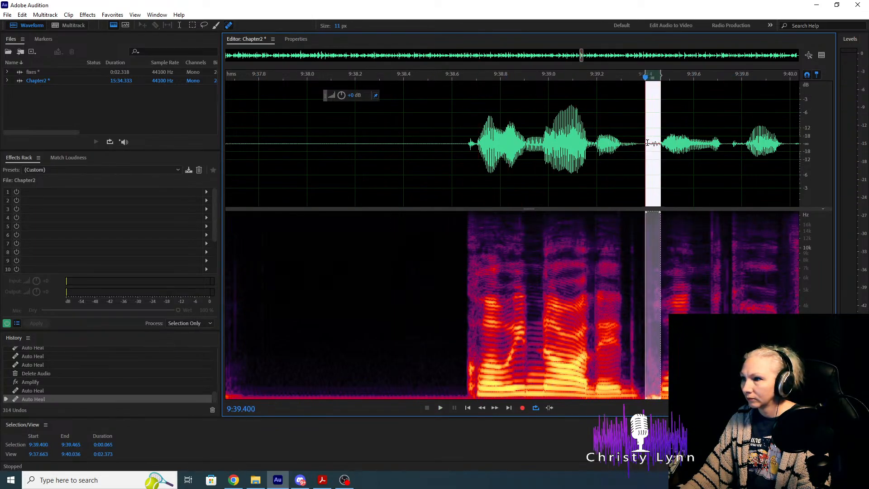
drag(313, 97, 313, 96)
click(311, 174)
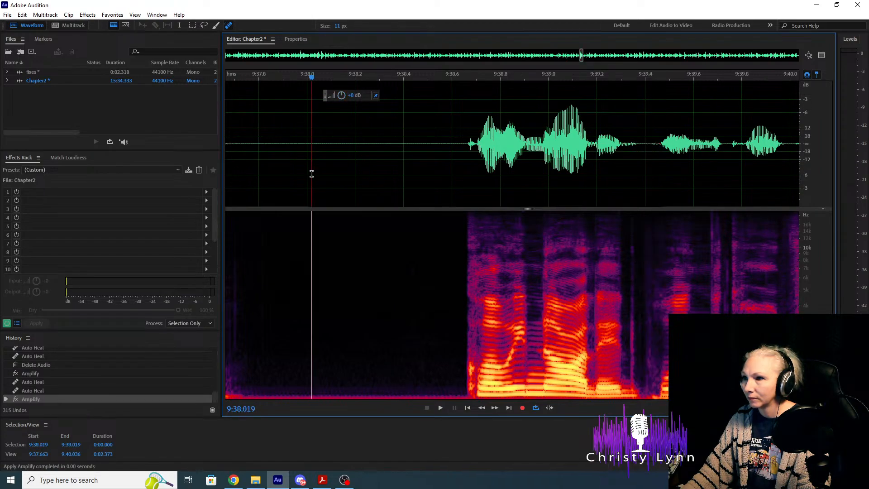
click(408, 136)
key(space)
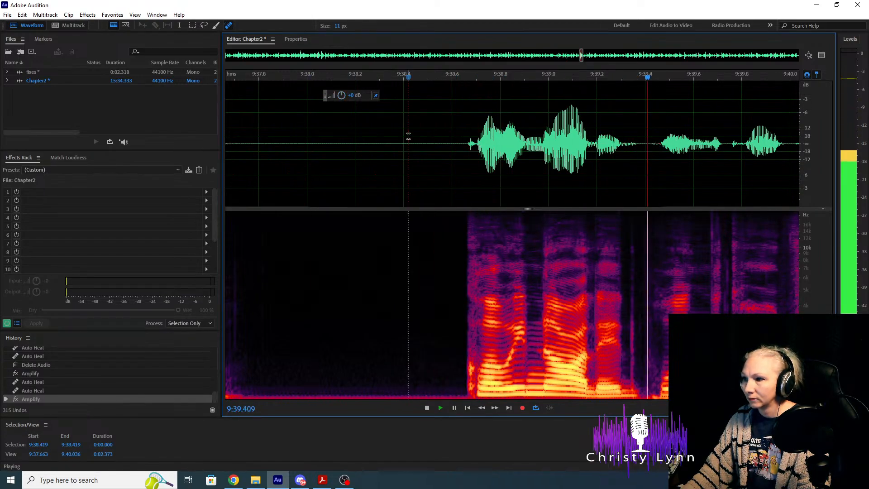
key(space)
Replay the phrase from 9:38.671 and auto-heal the click at about 9:38.99 in the spectrogram.
scroll(480, 166, down, 3)
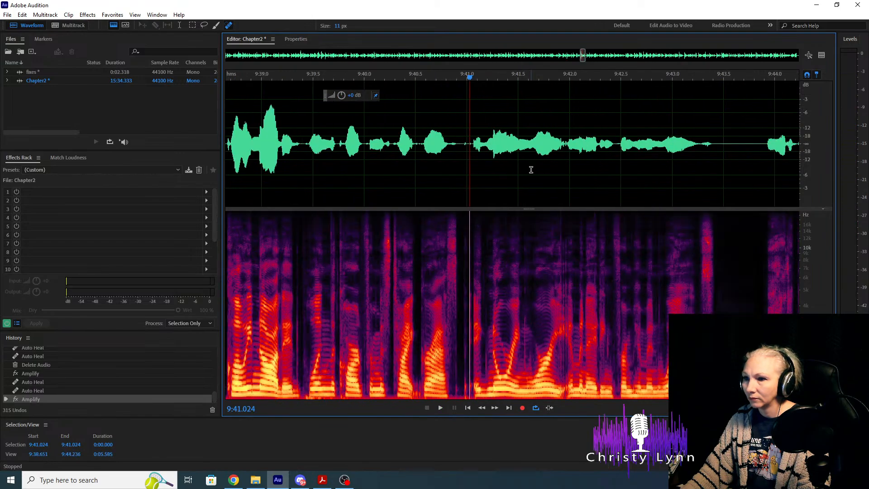
key(space)
key(space)
scroll(484, 206, up, 2)
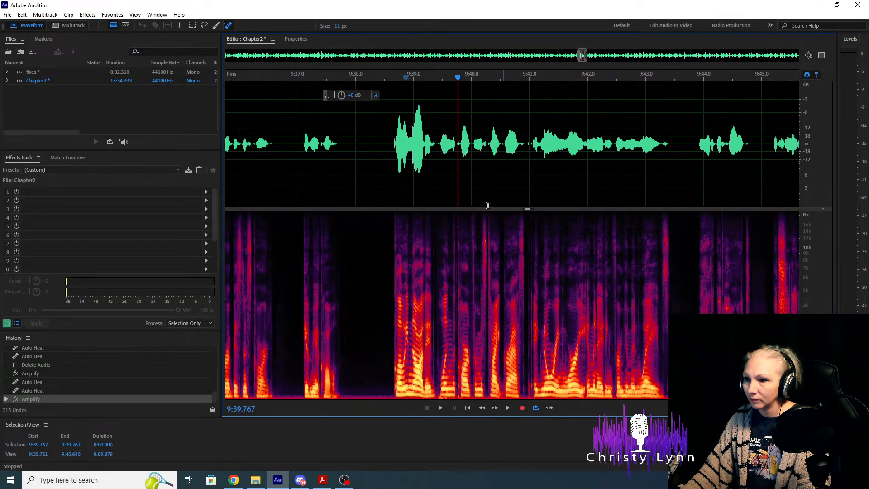
scroll(513, 223, up, 2)
key(space)
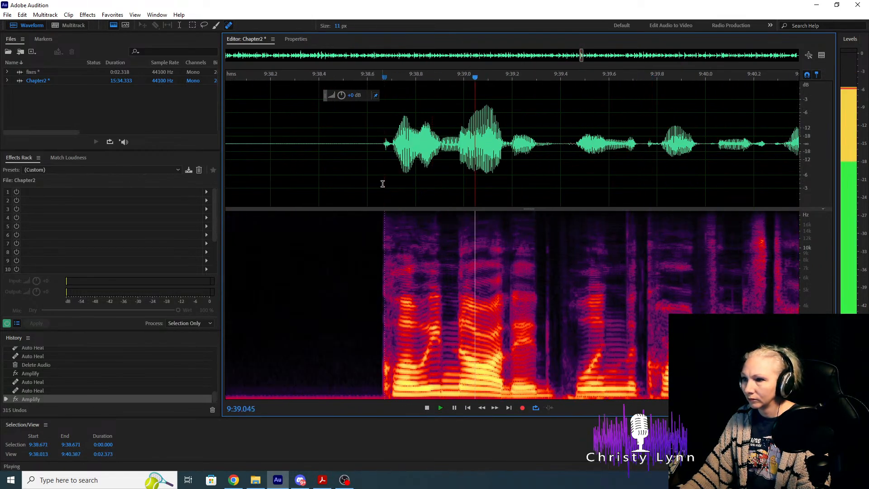
key(space)
drag(461, 242, 462, 385)
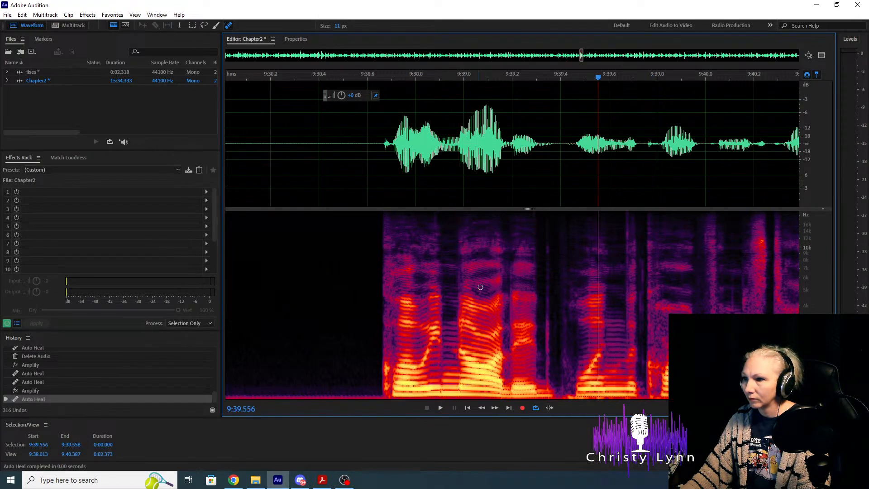
Delete the 0.024 s of audio starting at 9:39.433, and replay the phrase from 9:38.534.
drag(574, 144, 571, 144)
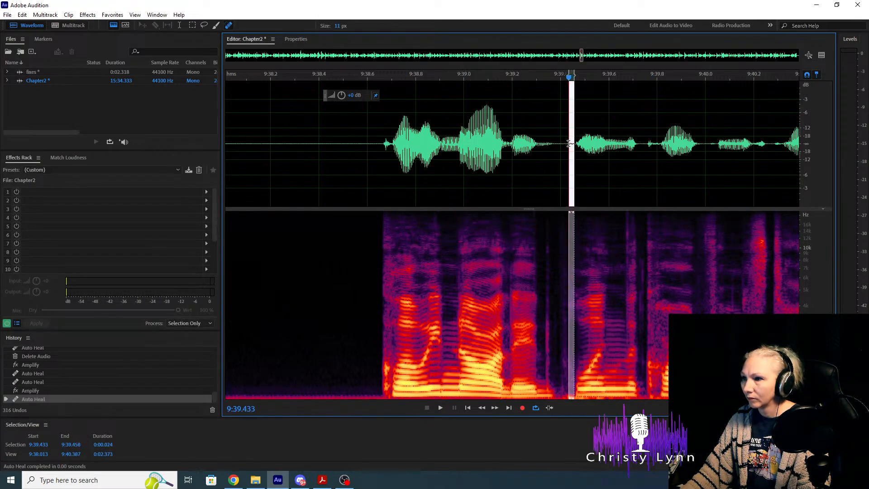
key(Delete)
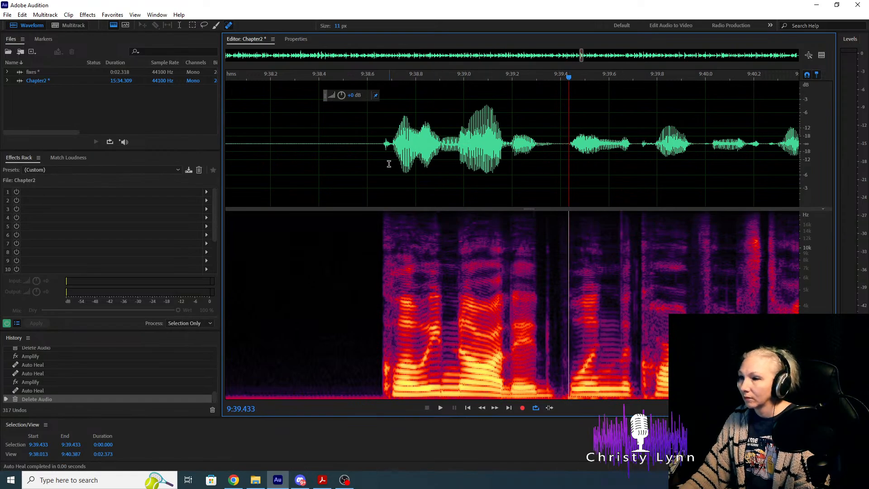
click(351, 134)
key(space)
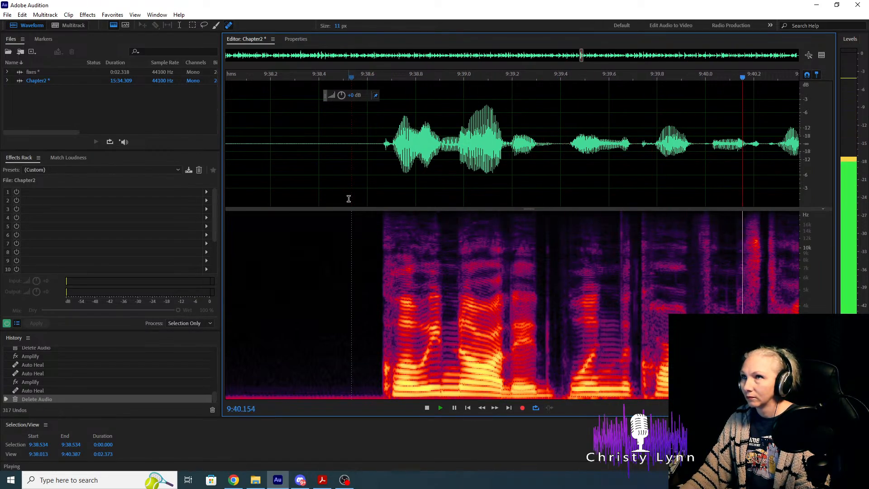
key(space)
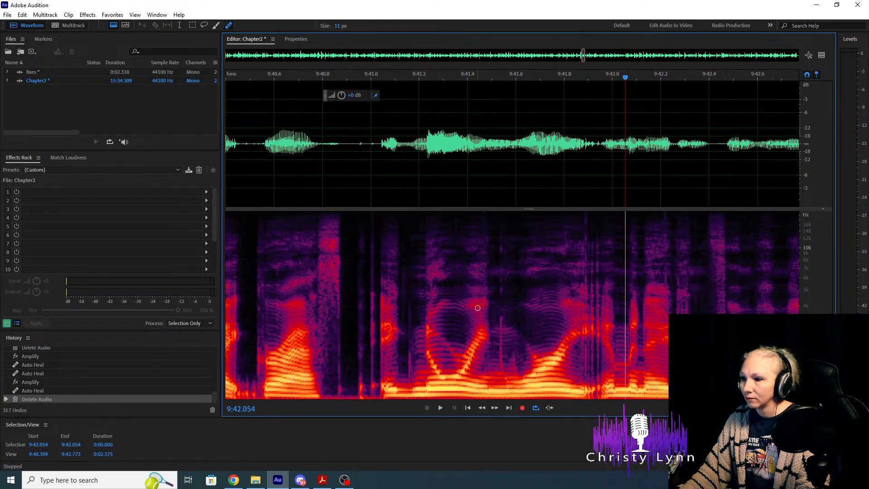
Auto-heal the click at about 9:41.54 in the spectrogram, and replay the passage twice from 9:40.800.
drag(501, 364, 501, 211)
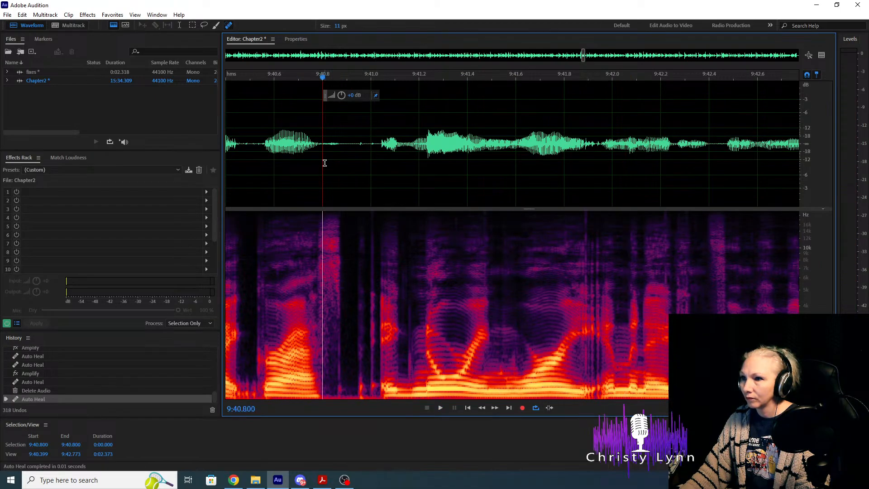
key(space)
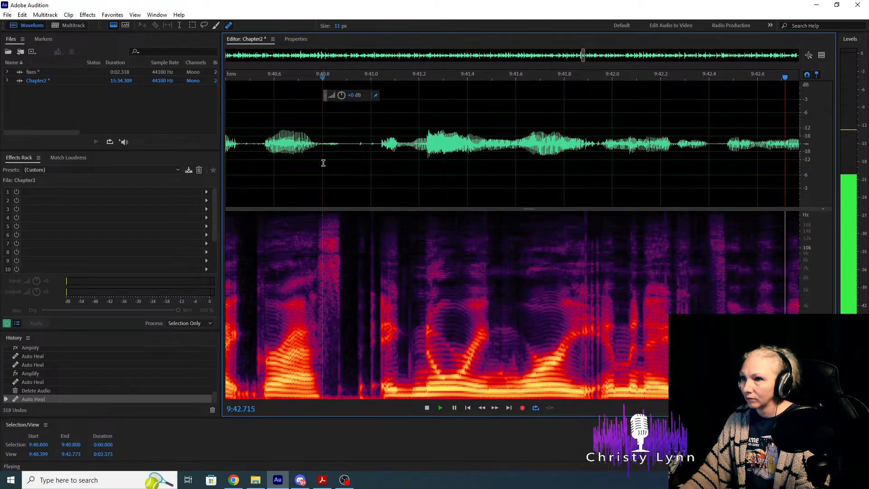
key(space)
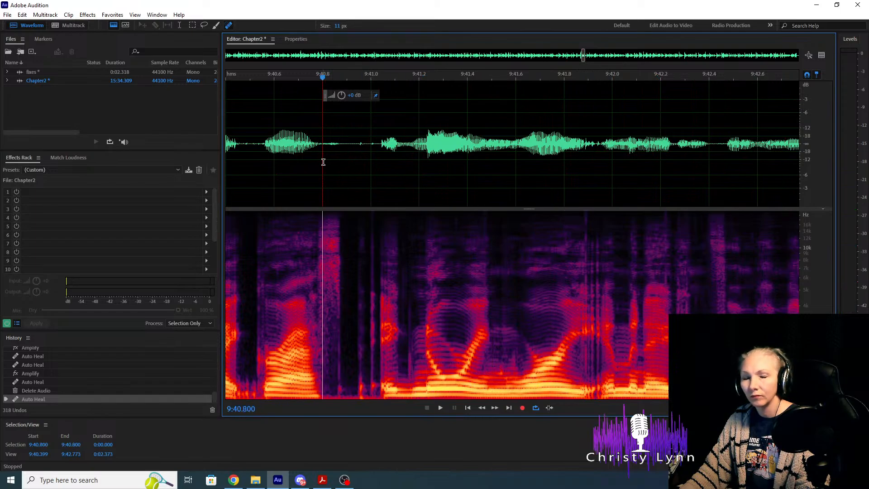
key(space)
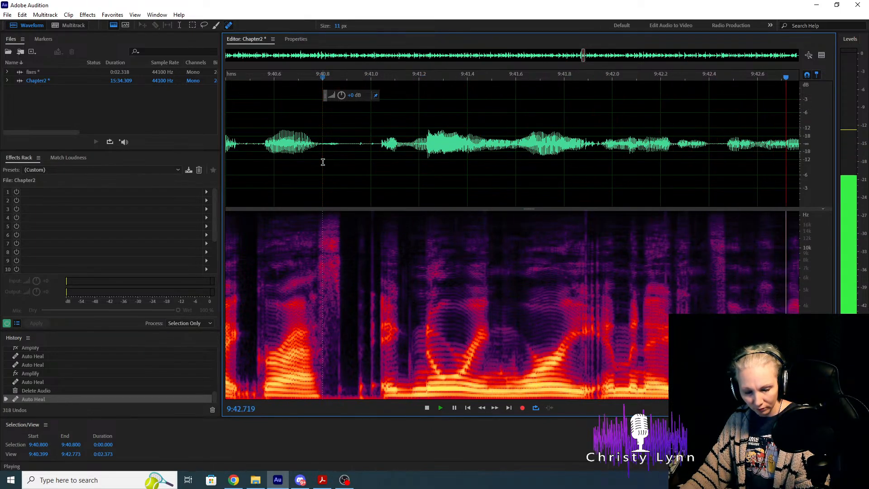
key(space)
Replay the phrase ending from about 9:42.3, auto-heal the click found there, and listen on from 9:42.116.
scroll(606, 185, down, 2)
scroll(338, 267, up, 3)
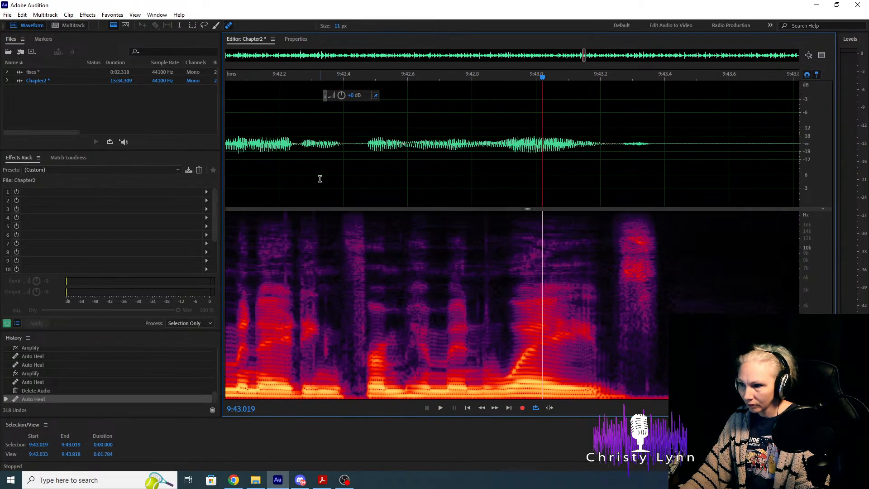
click(312, 161)
key(space)
key(space)
key(space)
key(space)
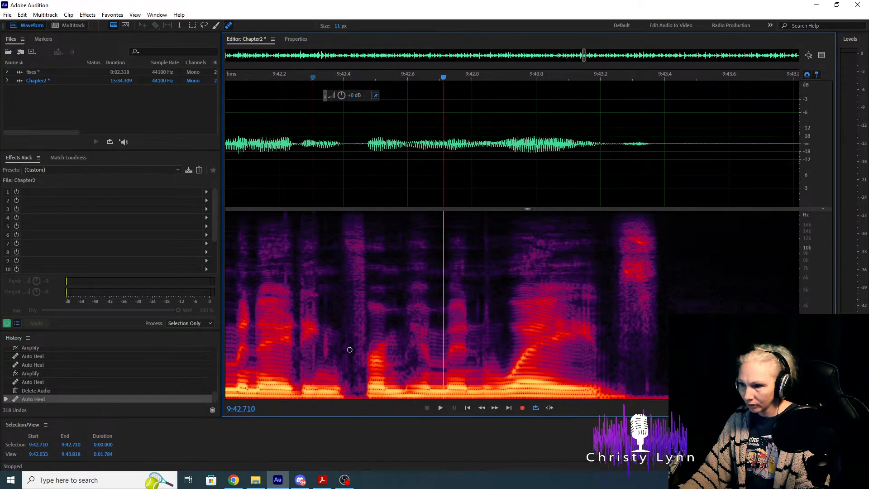
click(252, 197)
key(space)
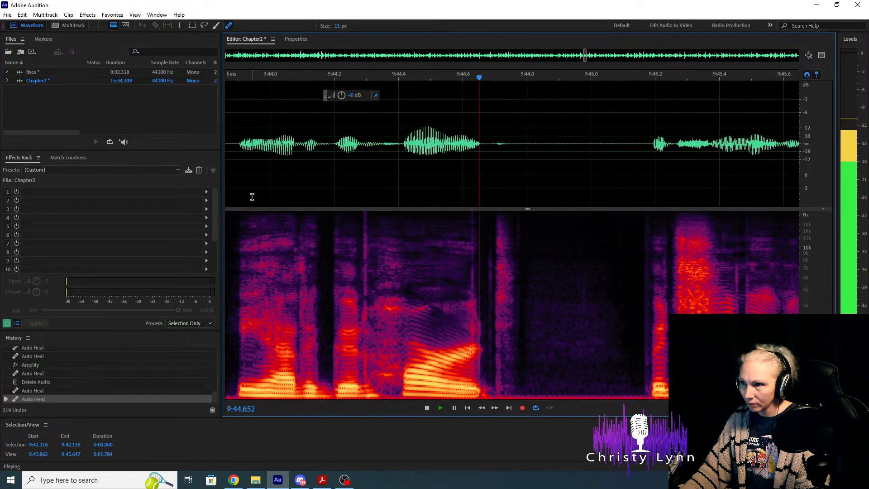
key(space)
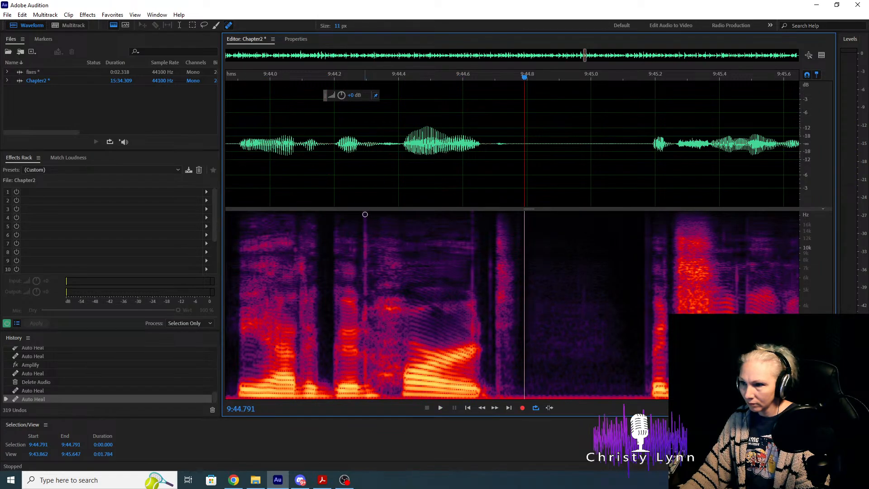
Auto-heal the click at about 9:44.3 in the spectrogram, and replay the phrase from 9:43.770.
drag(365, 214, 364, 398)
scroll(568, 246, down, 2)
click(289, 150)
key(space)
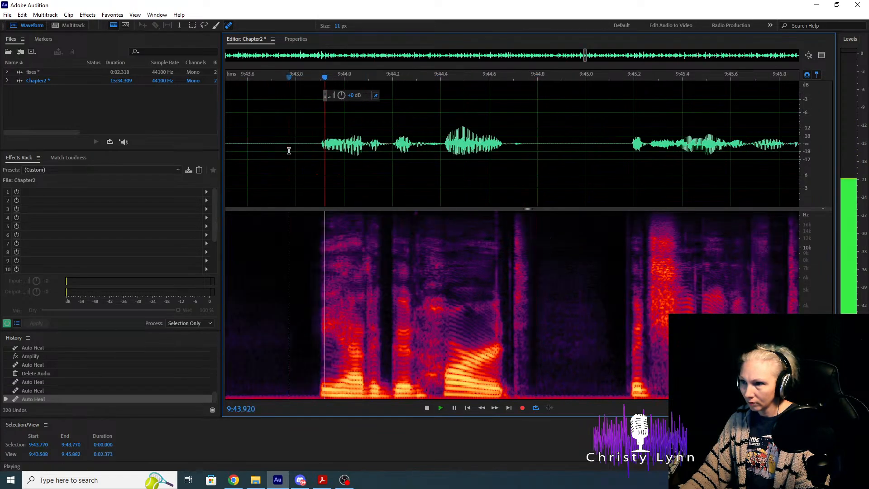
key(space)
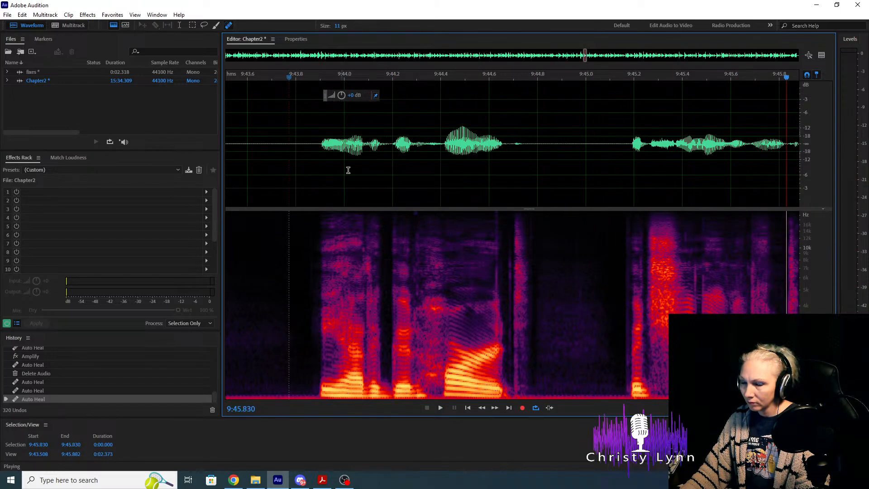
Auto-heal the clicks at about 9:44.64 and 9:44.68 at the word's end, and replay from 9:43.827.
drag(498, 210, 498, 382)
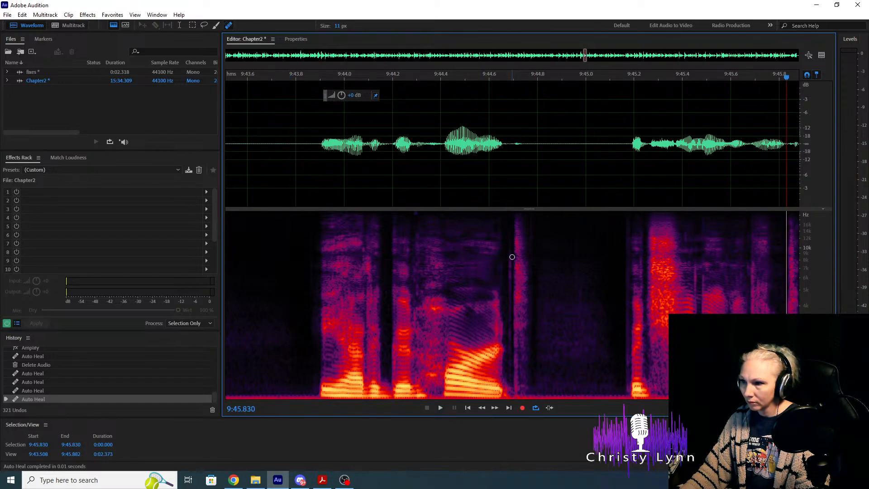
drag(509, 212, 509, 398)
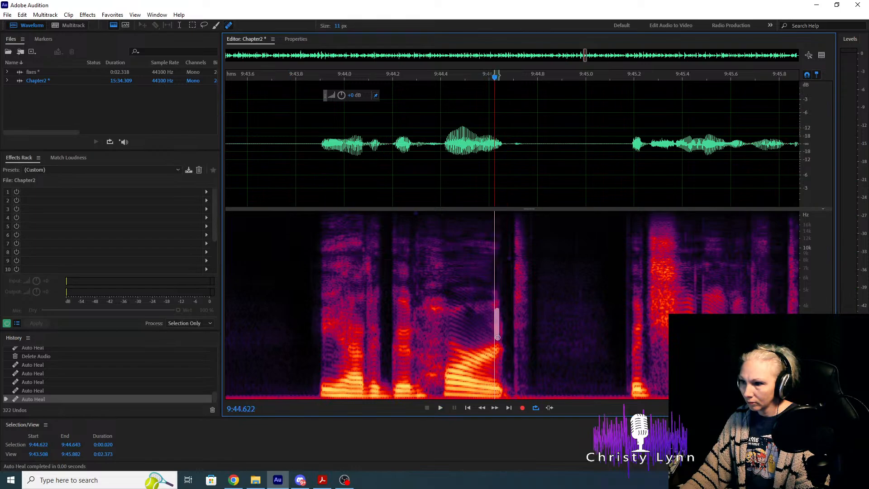
drag(497, 337, 497, 339)
key(space)
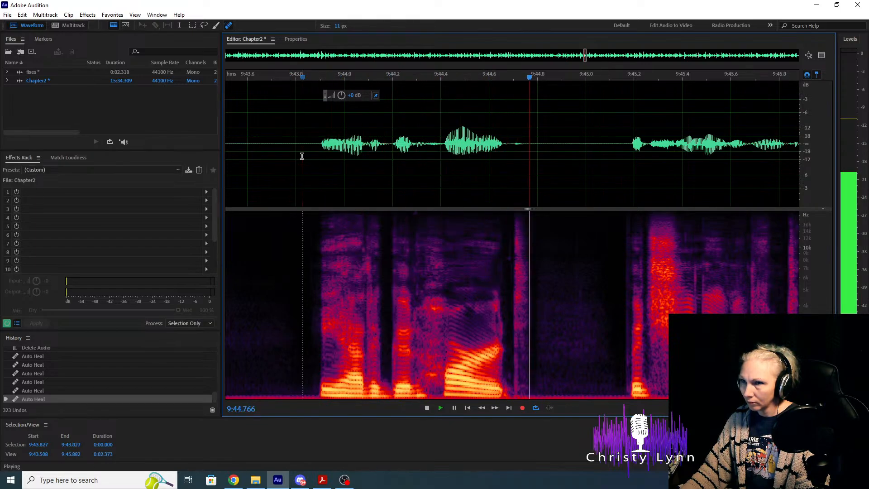
Auto-heal the click at about 9:45.45 in the spectrogram, and replay the phrase from 9:45.109.
key(space)
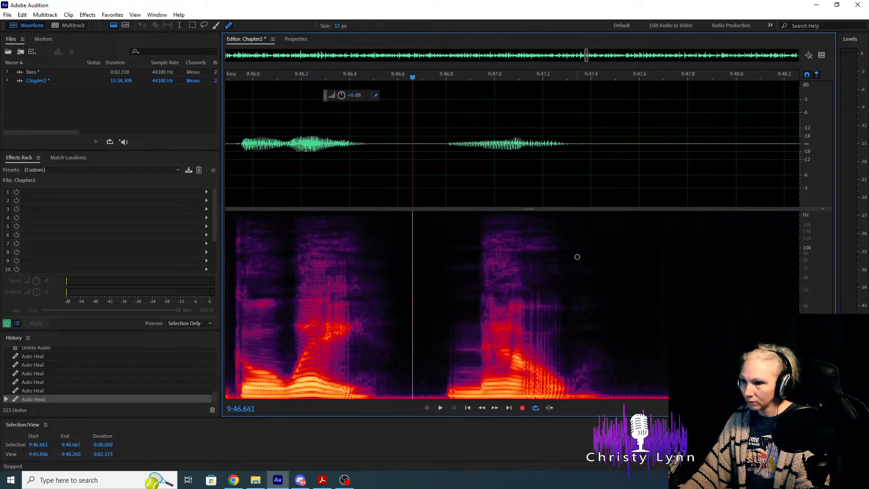
scroll(640, 244, down, 3)
scroll(449, 274, up, 2)
scroll(444, 294, up, 2)
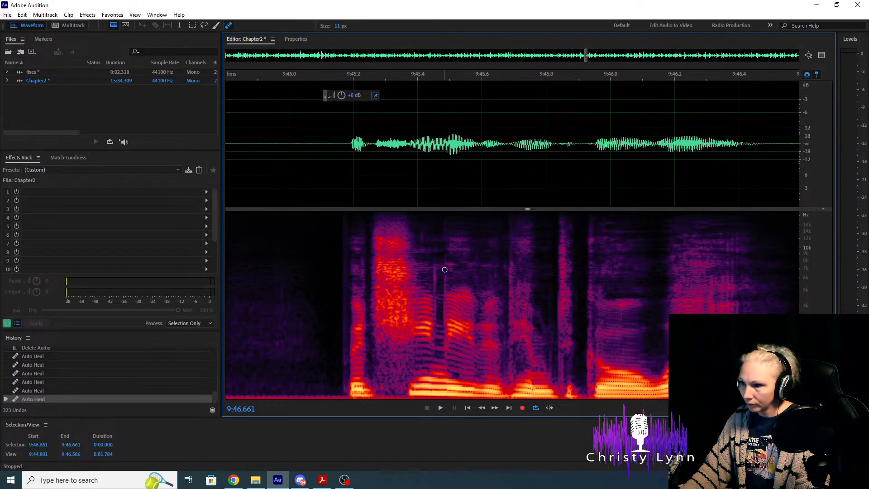
drag(433, 350, 433, 349)
click(324, 179)
key(space)
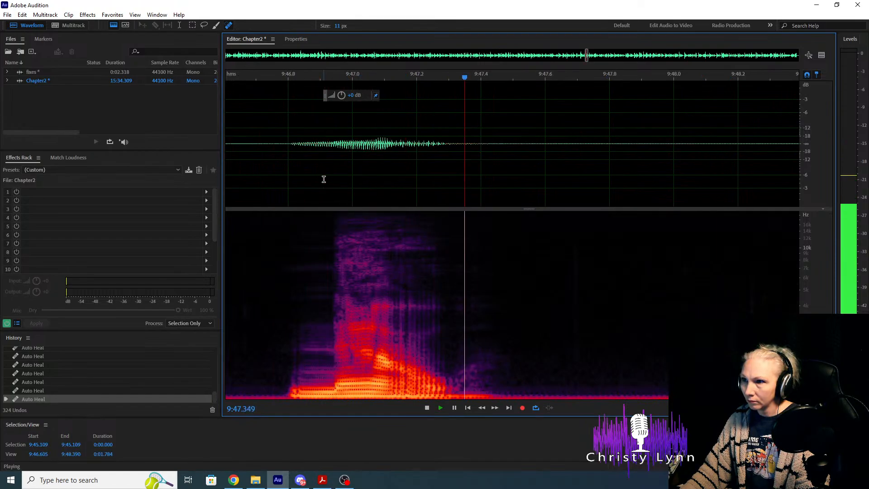
Check the length of the pause before about 9:48.4 by replaying it from 9:46.709.
scroll(394, 186, down, 4)
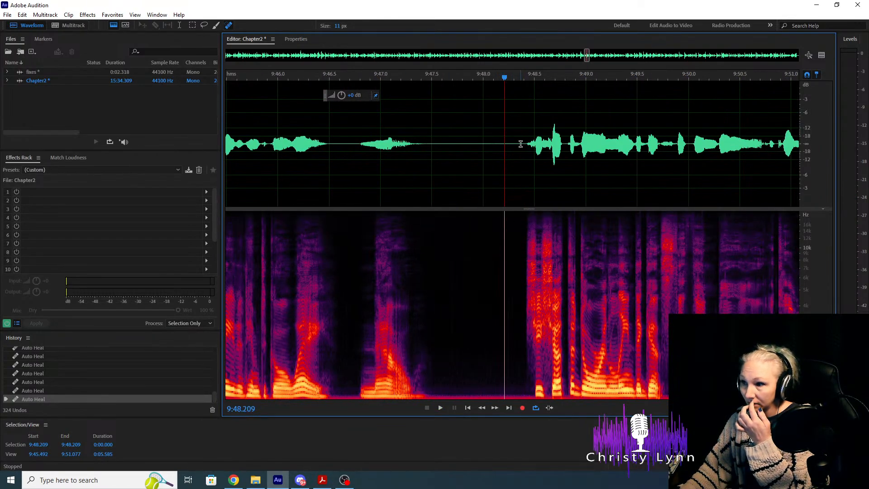
mouse_move(523, 145)
mouse_down()
mouse_move(427, 166)
mouse_move(528, 141)
mouse_up()
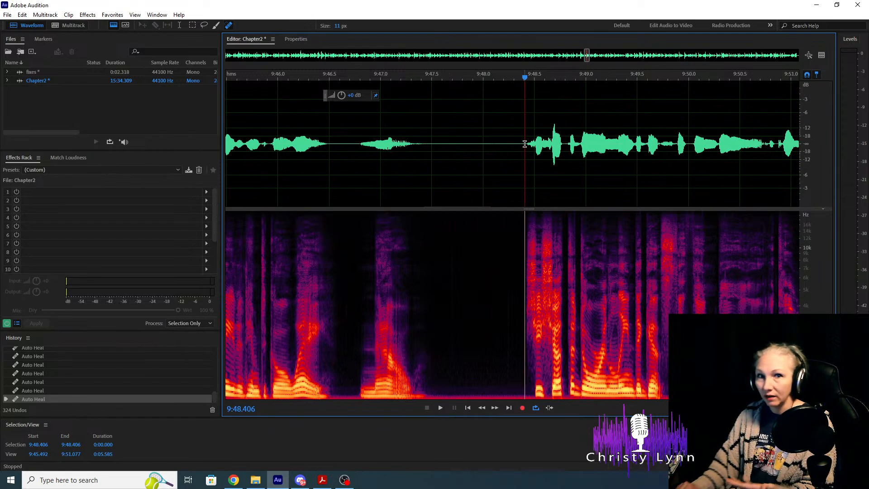
key(space)
key(space)
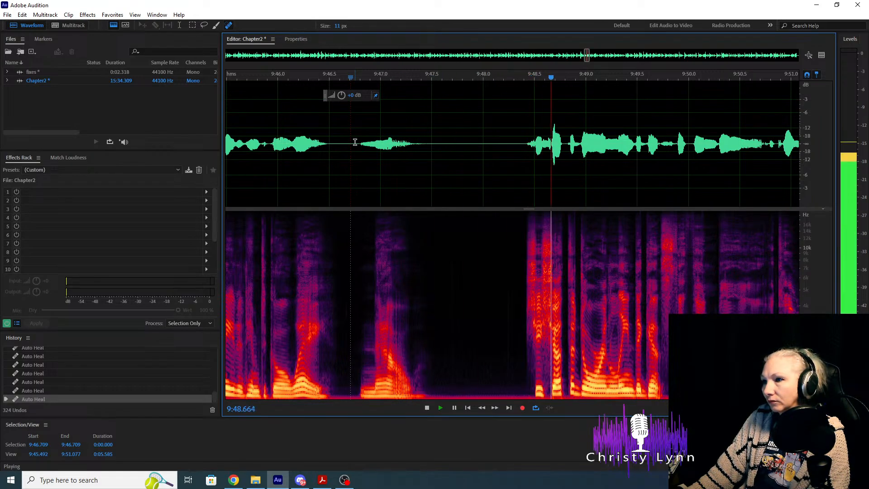
key(space)
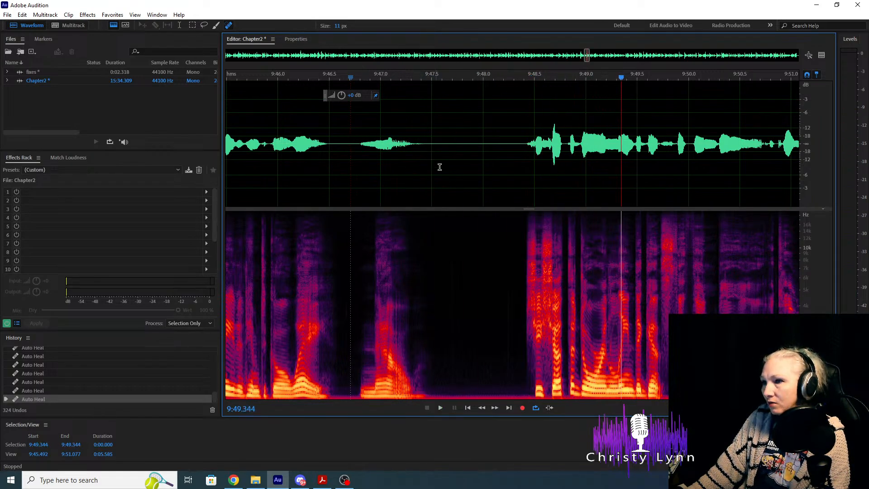
Shorten the pause by deleting the 0.202 s from 9:48.209 to 9:48.411, and replay the passage from 9:45.000.
scroll(438, 171, up, 1)
drag(412, 146, 509, 156)
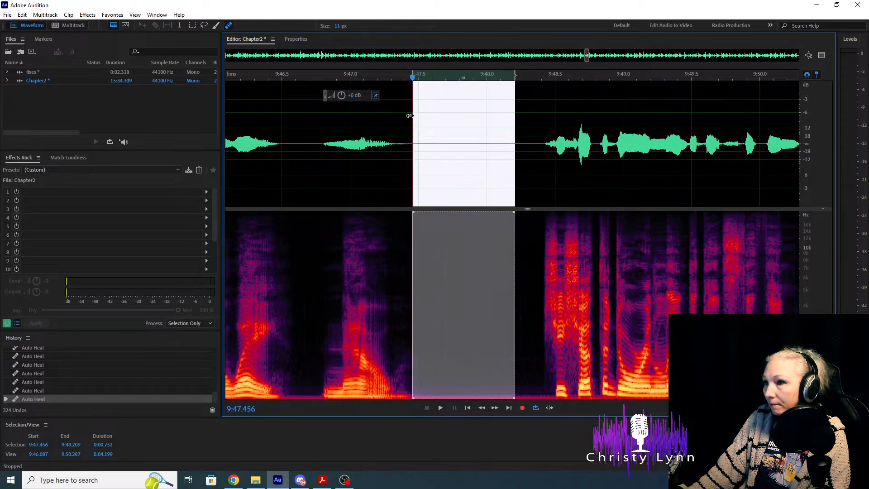
drag(515, 120, 541, 125)
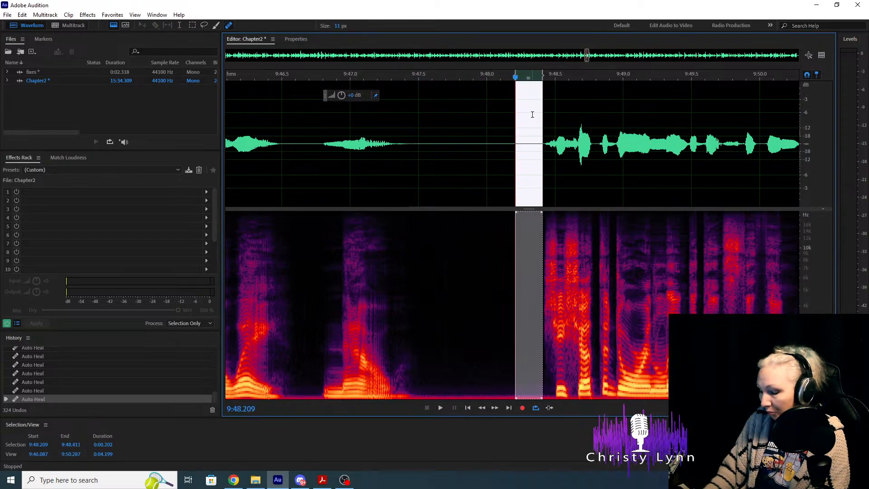
key(Delete)
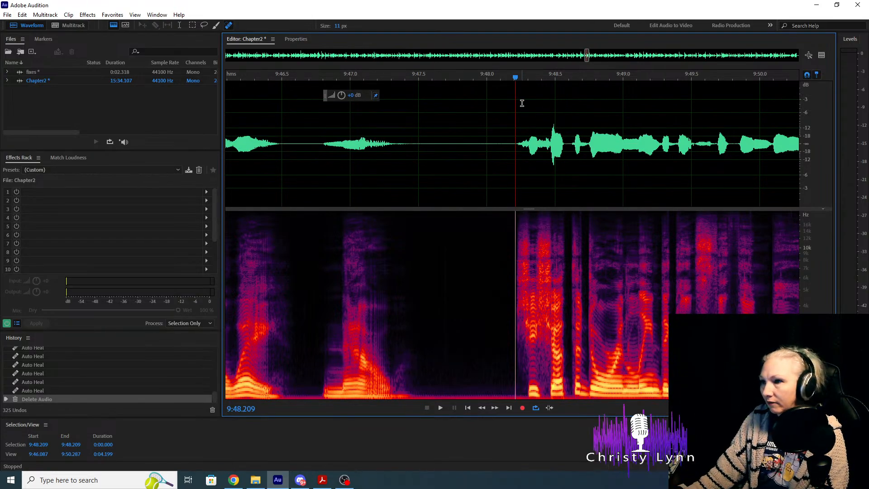
scroll(522, 104, down, 2)
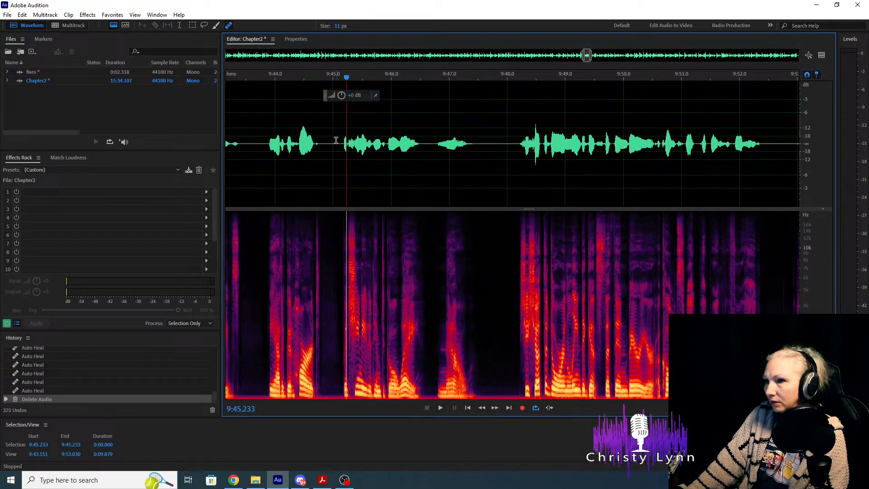
key(space)
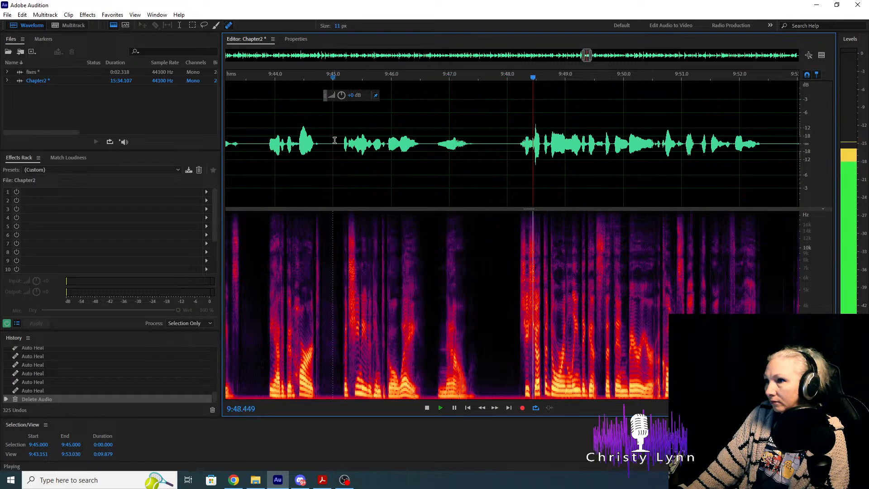
key(space)
Replay the phrase opening from about 9:48.0, auto-heal the click at about 9:48.5, and listen again from 9:48.155.
scroll(643, 222, up, 2)
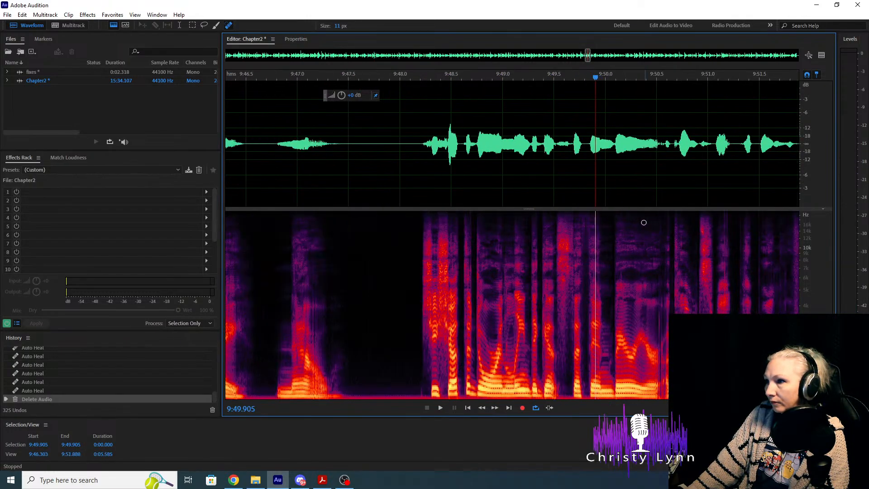
click(403, 143)
key(space)
key(space)
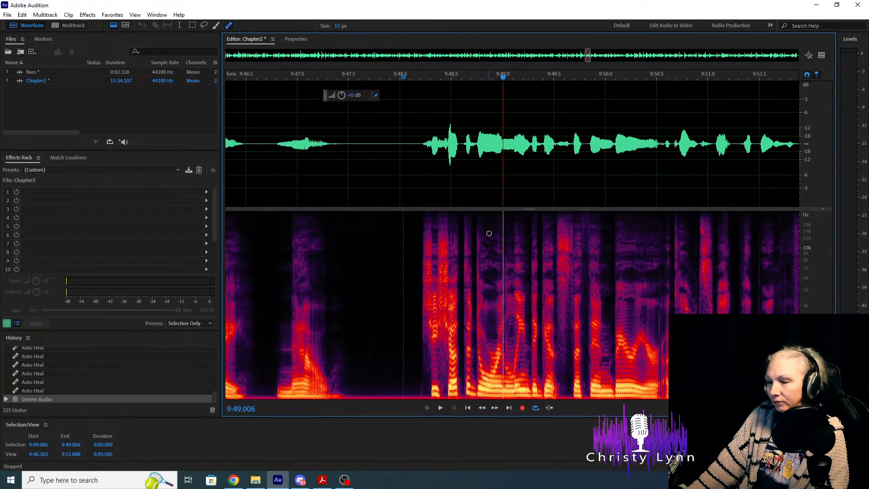
scroll(498, 267, up, 2)
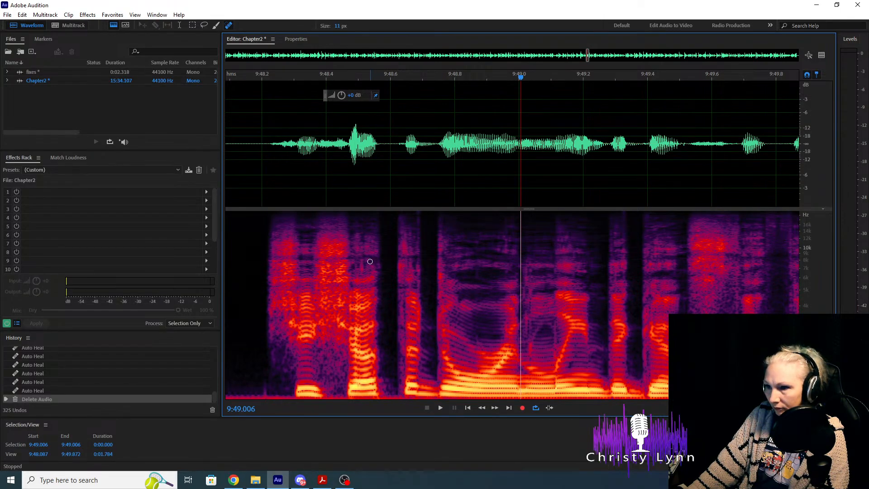
drag(359, 276, 360, 275)
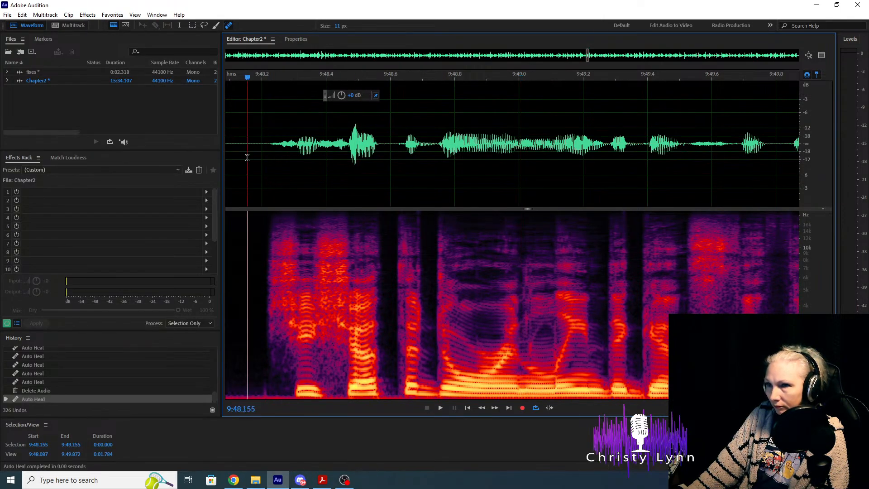
key(space)
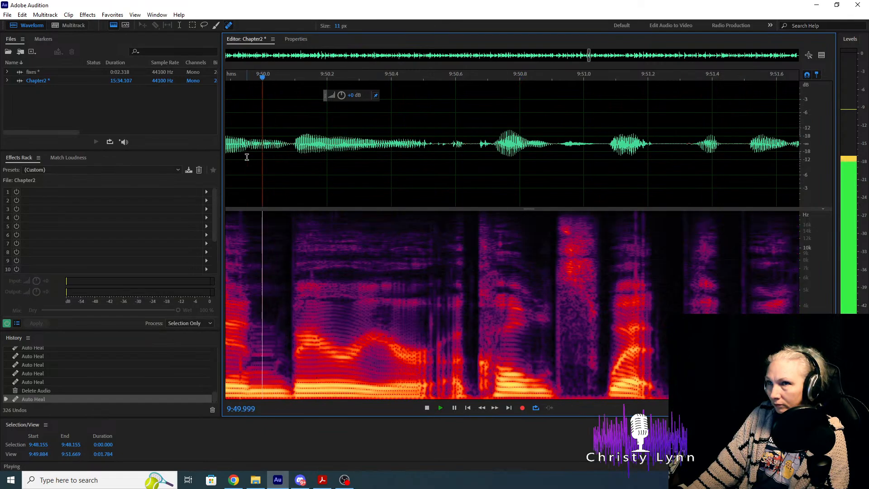
key(space)
Replay the words from 9:49.177 and about 9:49.64, auto-heal the click at about 9:49.89, and check it from 9:49.452.
scroll(570, 276, down, 2)
scroll(399, 284, up, 1)
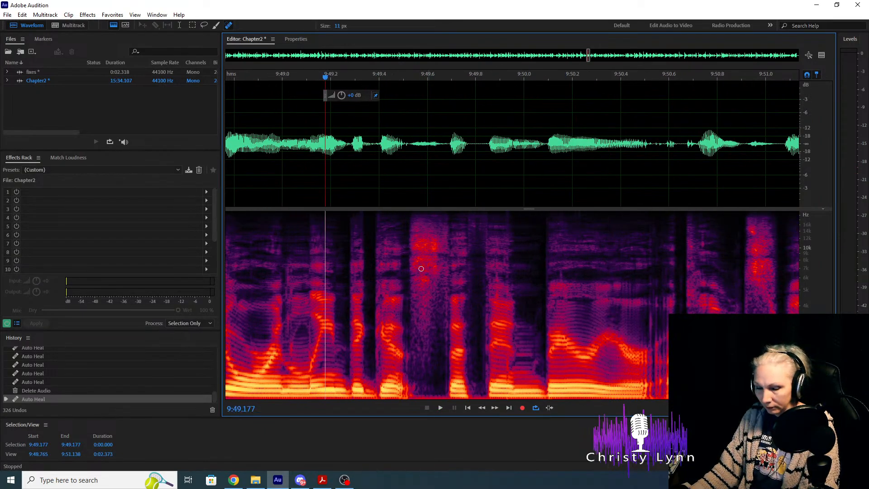
key(space)
key(space)
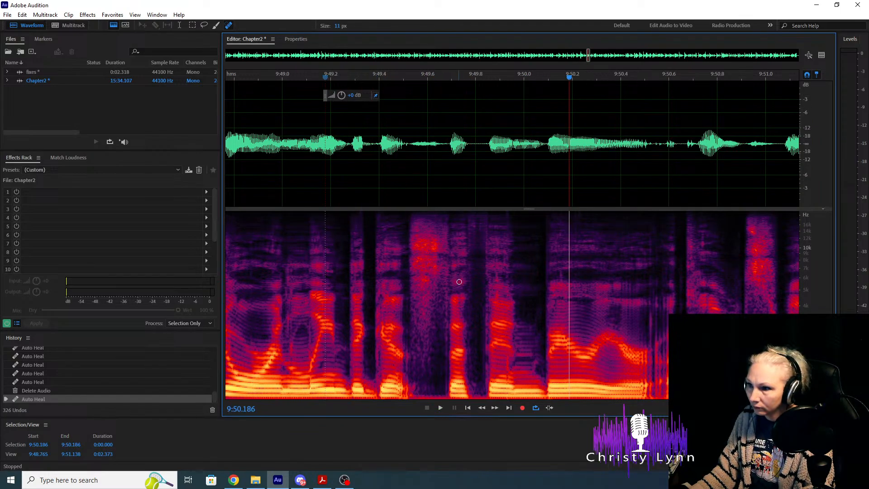
click(436, 195)
key(space)
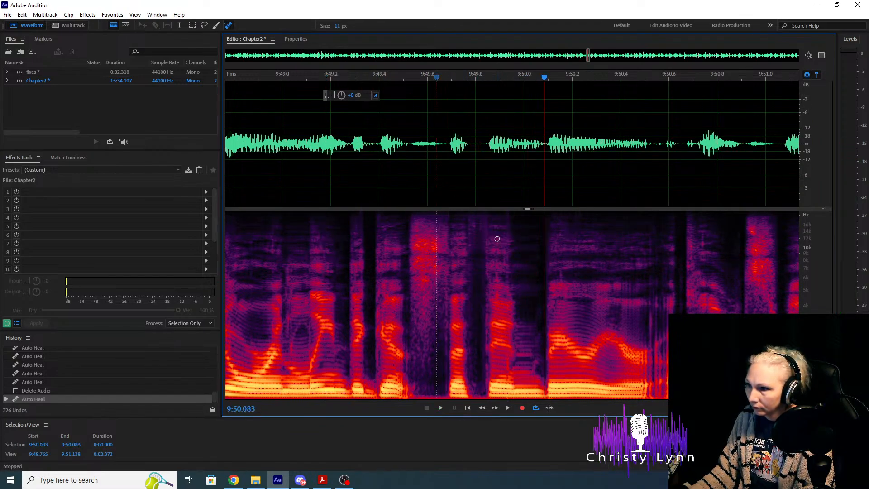
click(497, 238)
click(391, 160)
key(space)
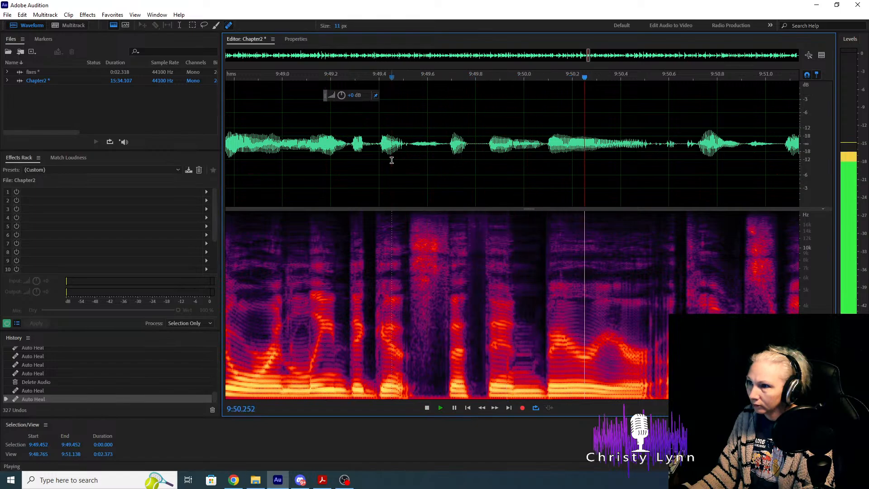
Replay the words once more, auto-heal the low-frequency click at about 9:49.93, and listen on from 9:49.166.
click(392, 161)
key(space)
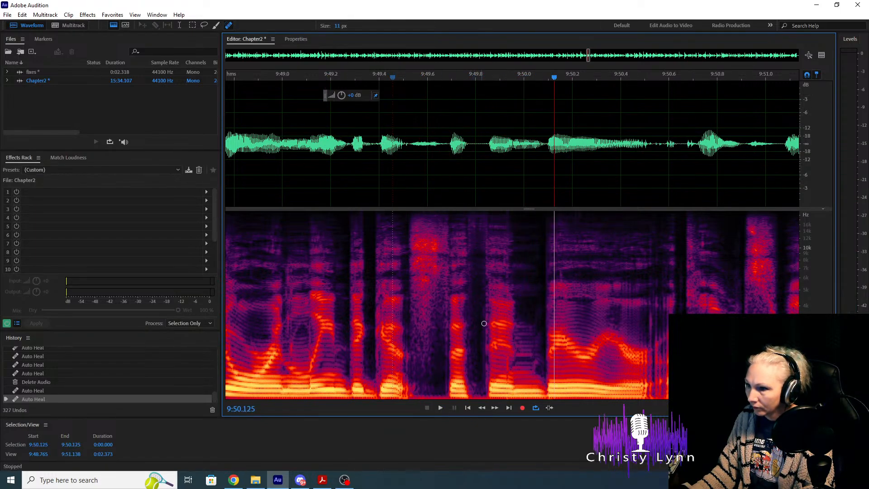
click(506, 378)
click(323, 170)
key(space)
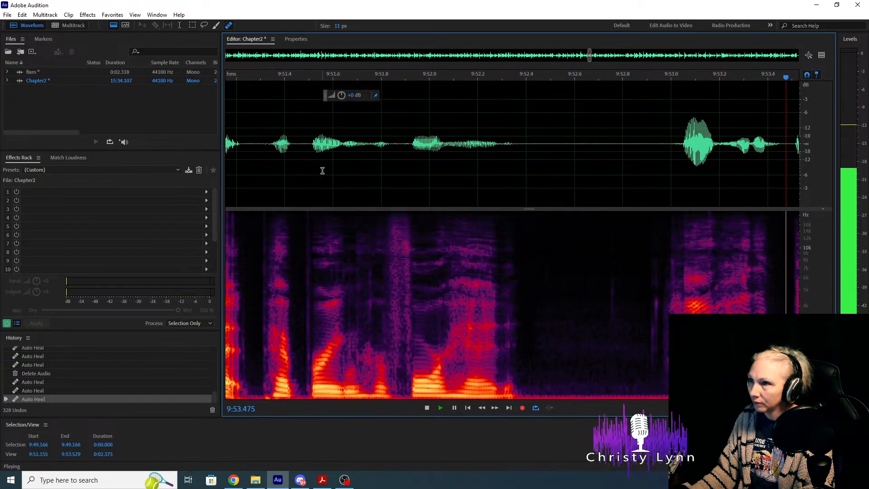
key(space)
Replay the pause from 9:52.815, auto-heal the clicks at about 9:52.94 before the next word, and replay from 9:52.600.
key(equal)
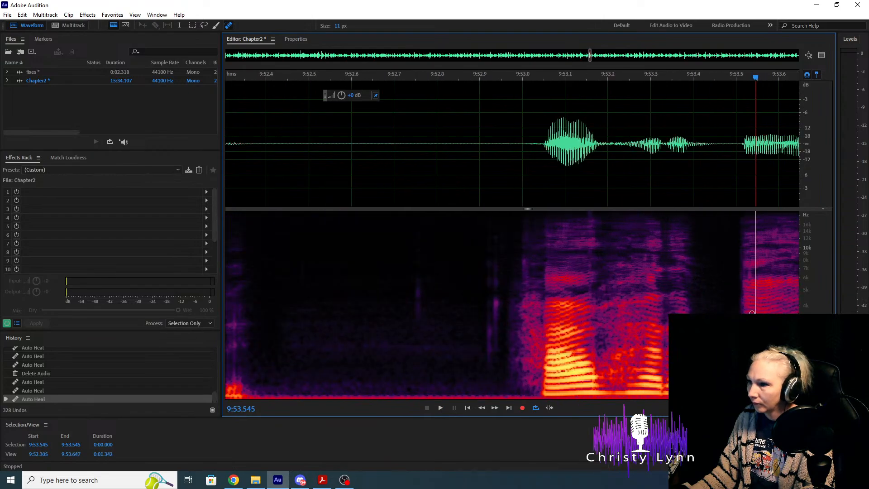
scroll(410, 288, down, 2)
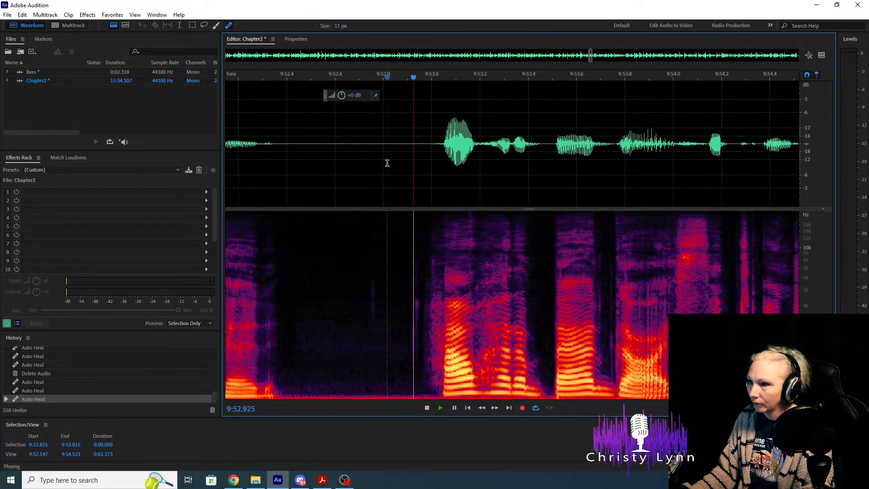
key(space)
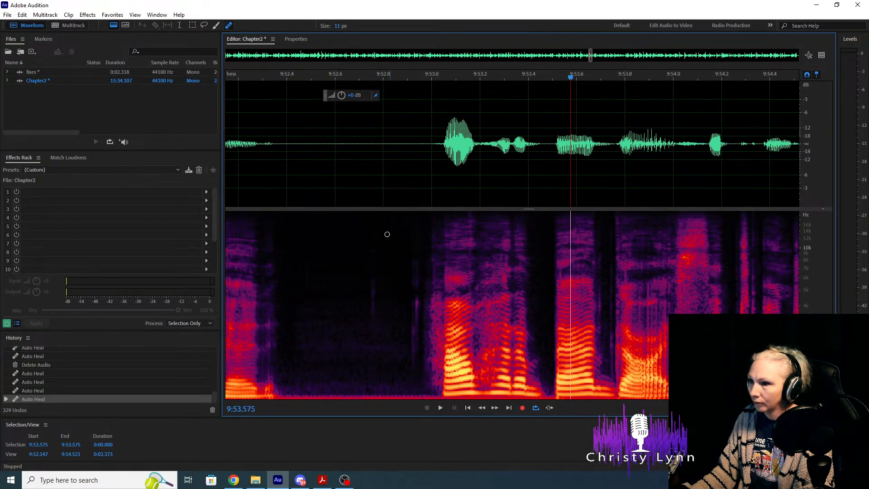
click(354, 162)
key(space)
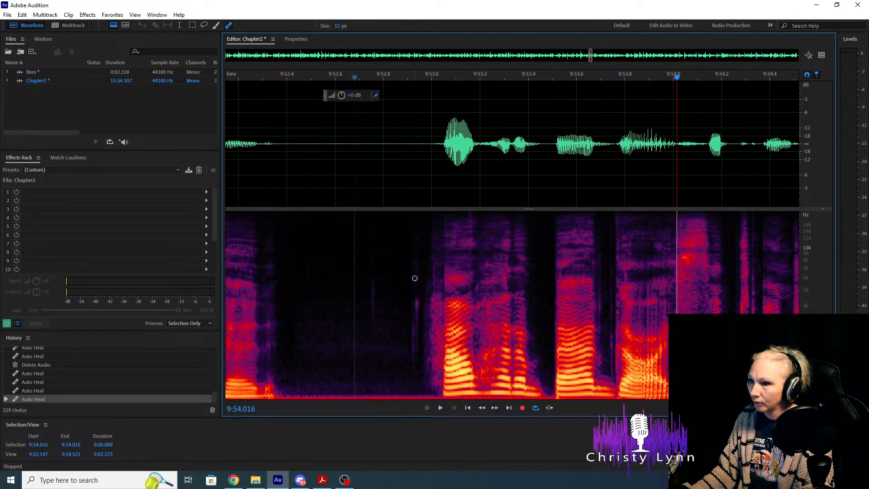
drag(414, 273, 413, 369)
drag(419, 299, 414, 390)
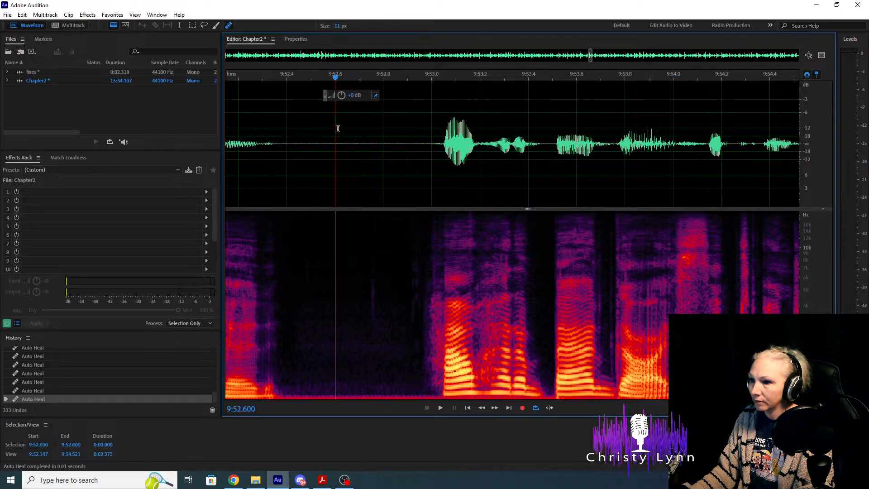
key(space)
key(space)
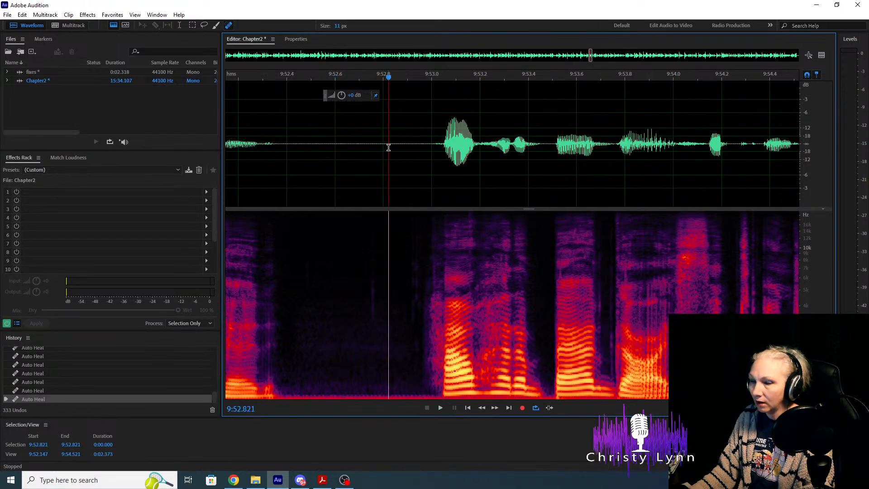
Listen on from 9:52.821, and replay the following passage from 9:54.920 to check for clicks.
key(space)
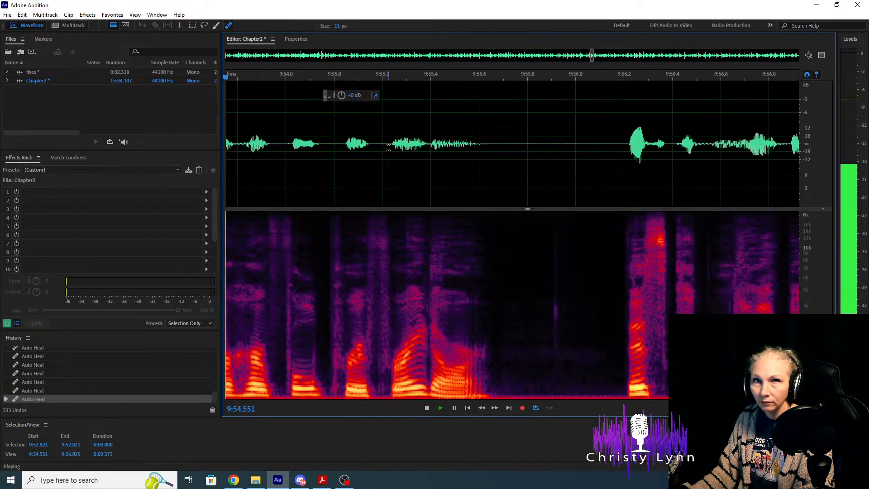
key(space)
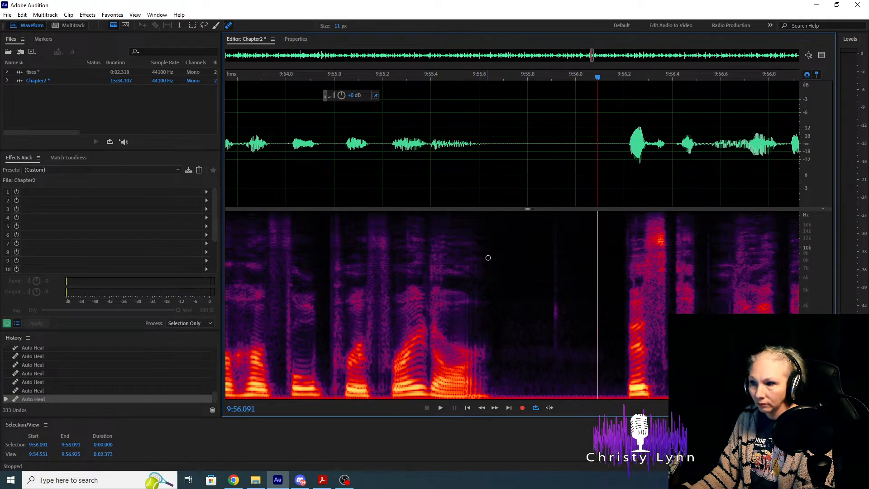
click(315, 157)
key(space)
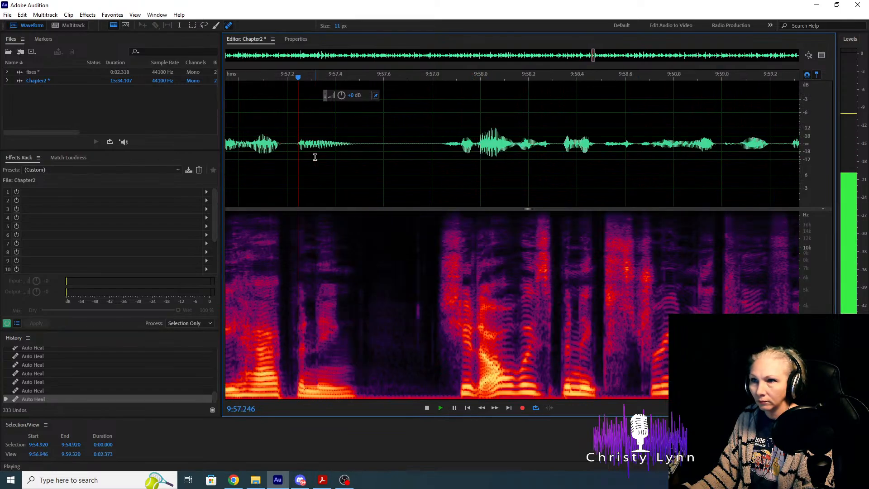
key(space)
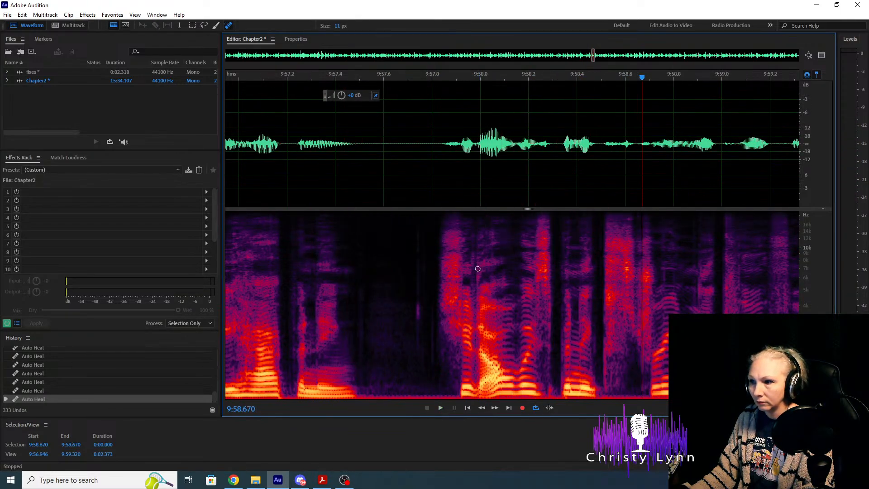
Auto-heal the click near 9:58 in the spectrogram, and listen on from 9:57.400 to about 10:02.1.
click(336, 151)
key(space)
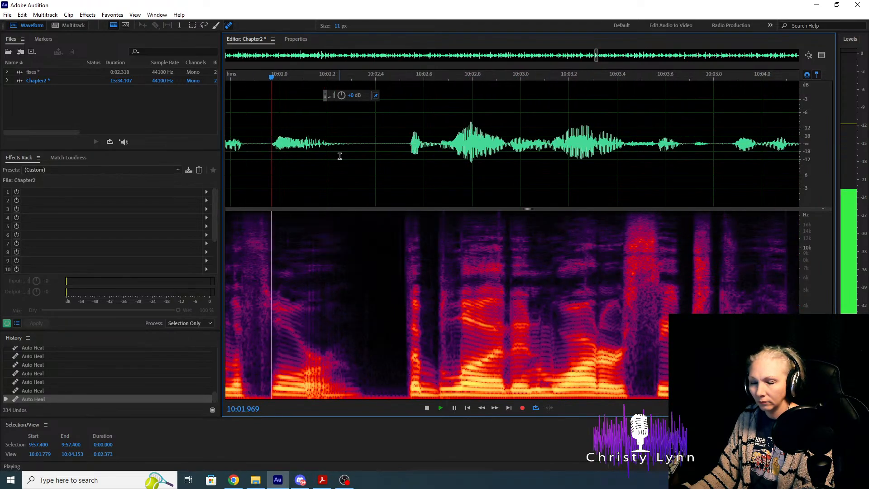
key(space)
scroll(493, 267, down, 1)
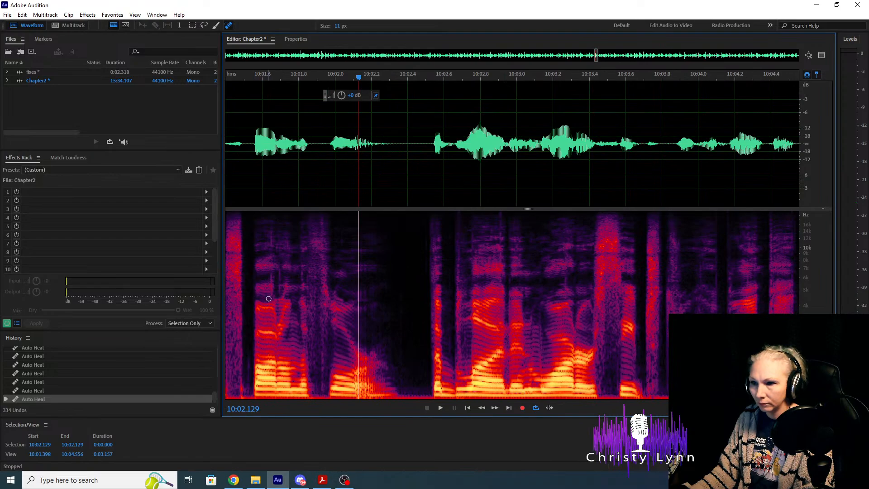
Auto-heal the click at about 10:01.6 in the spectrogram, and replay the words from 10:01.475.
drag(271, 297, 271, 212)
click(238, 184)
key(space)
key(space)
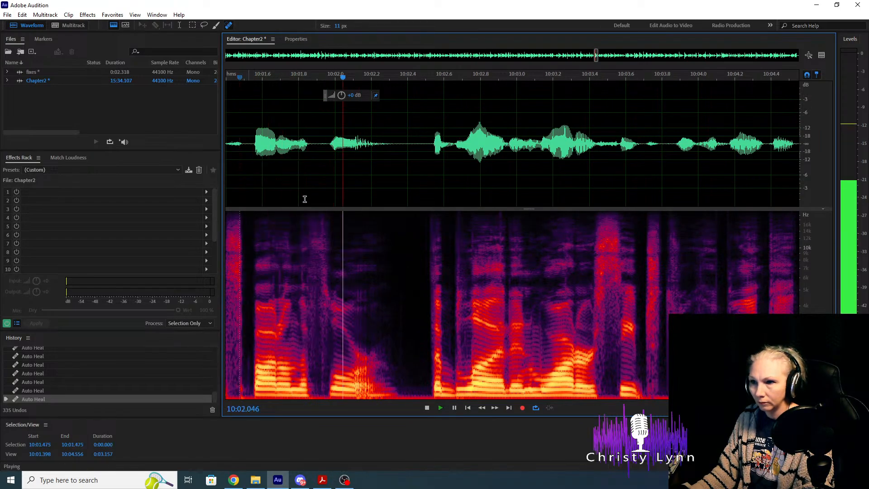
Replay the passage from 10:00.588 and listen on to about 10:10.5 for further clicks.
scroll(381, 206, down, 2)
click(287, 171)
key(space)
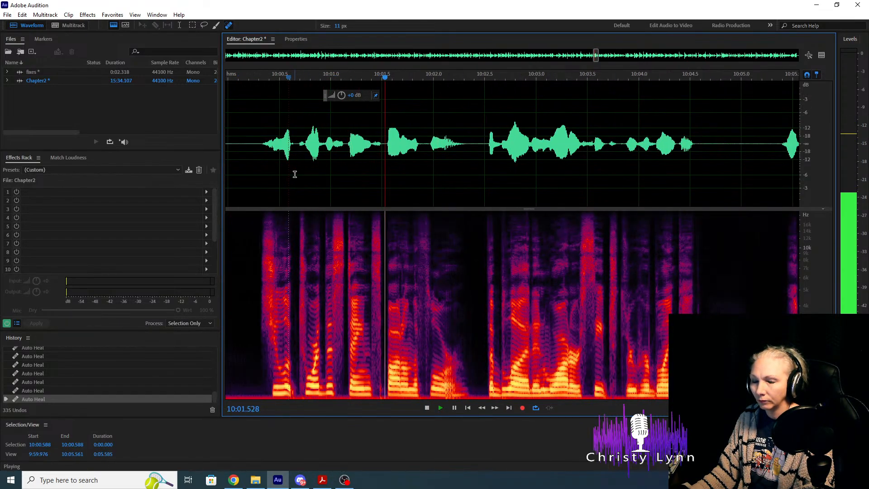
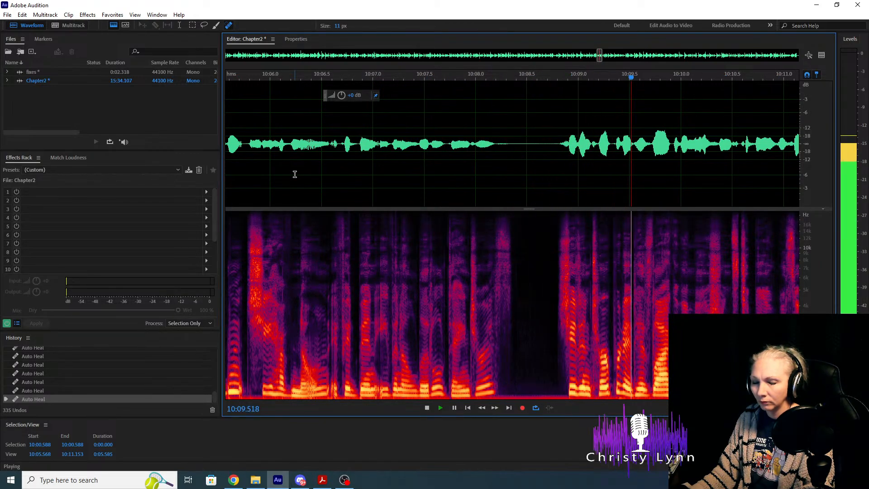
key(space)
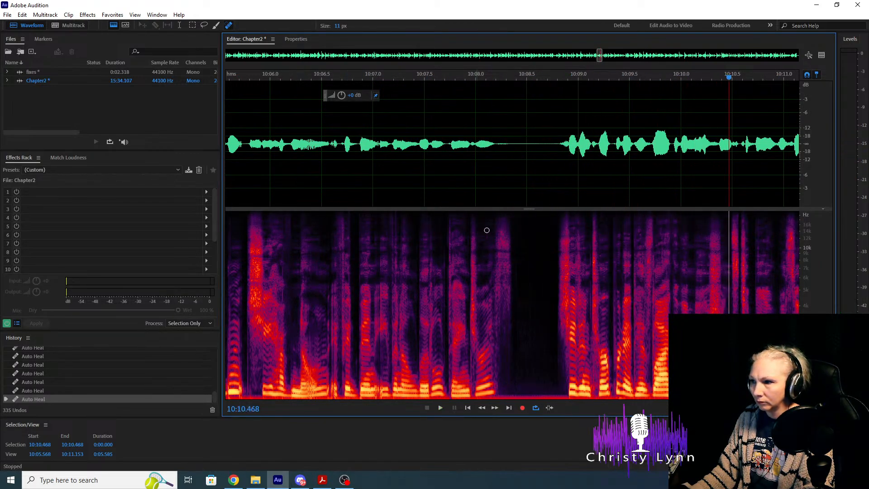
Replay from 10:09.000, auto-heal the click at about 10:09.73 with two strokes, and listen on from about 10:08.9.
scroll(635, 289, up, 2)
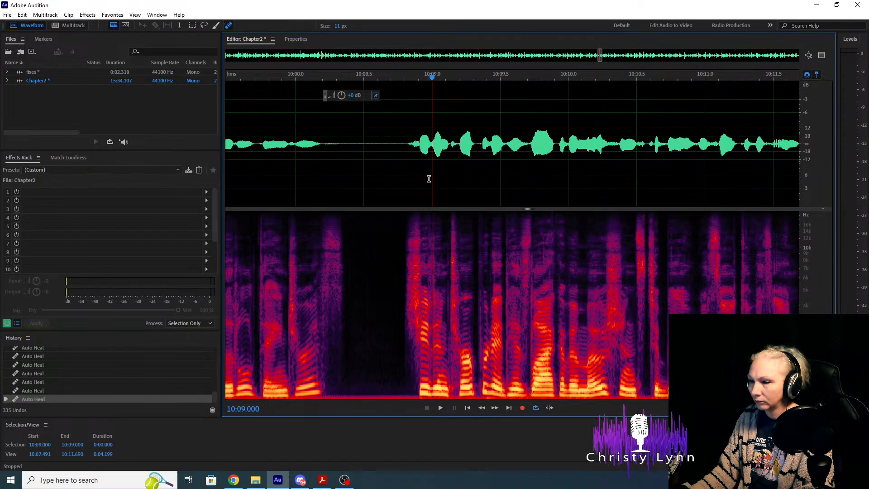
key(space)
key(space)
scroll(540, 297, up, 6)
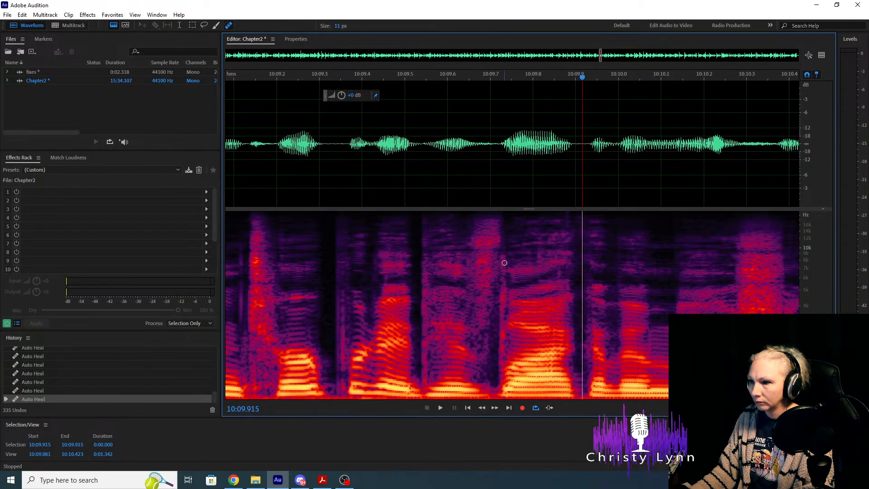
drag(503, 261, 501, 394)
scroll(510, 306, down, 1)
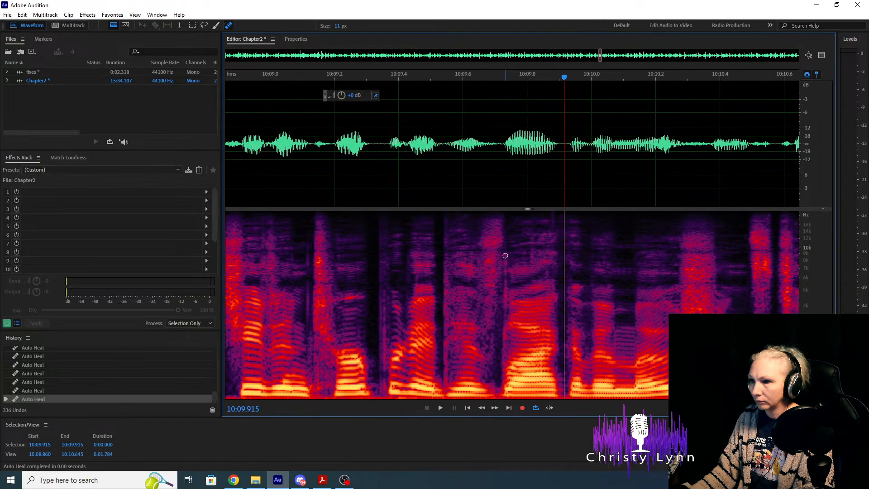
drag(505, 255, 501, 385)
click(236, 172)
key(space)
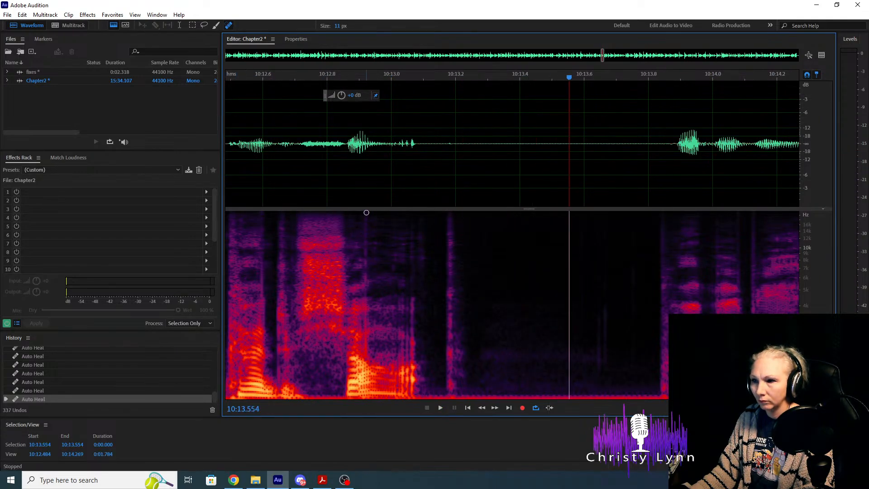
Auto-heal the click at about 10:12.92 across the full frequency range, and listen on from 10:12.565 to about 10:20.5.
drag(365, 214, 364, 397)
click(251, 173)
key(space)
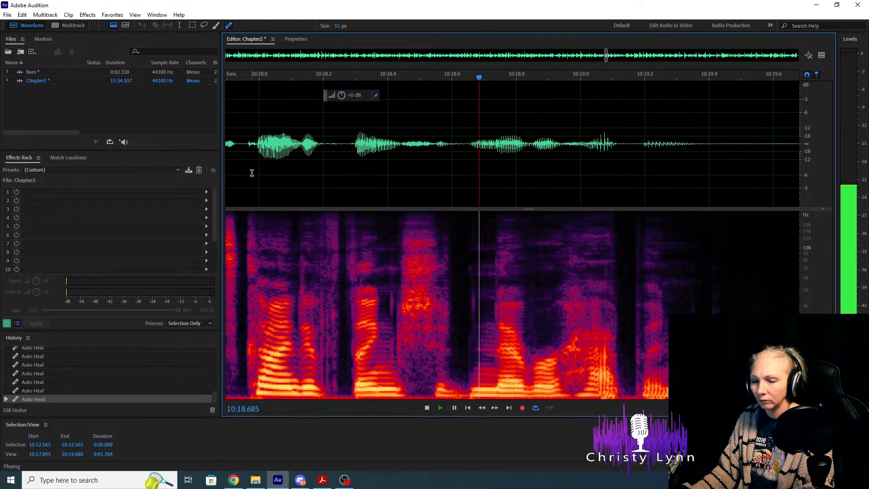
key(space)
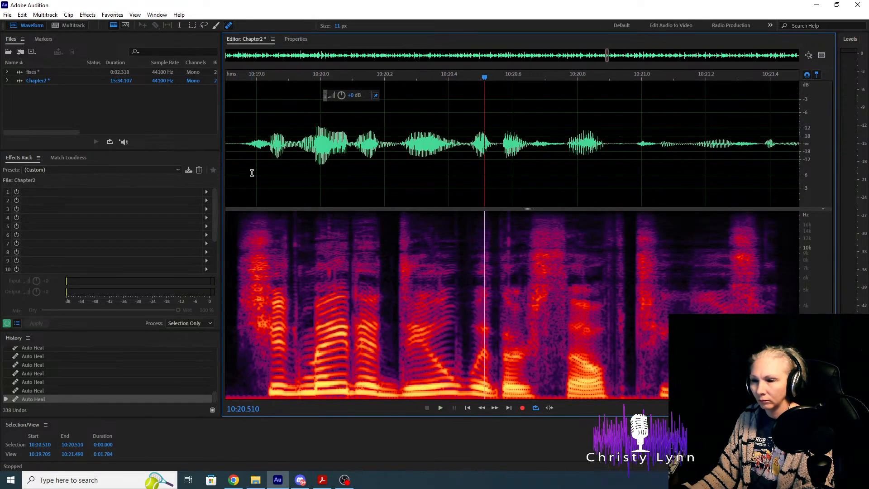
Replay the words from 10:19.842, auto-heal the click at about 10:20.6, and listen on from 10:19.718 to about 10:27.5.
click(268, 178)
key(space)
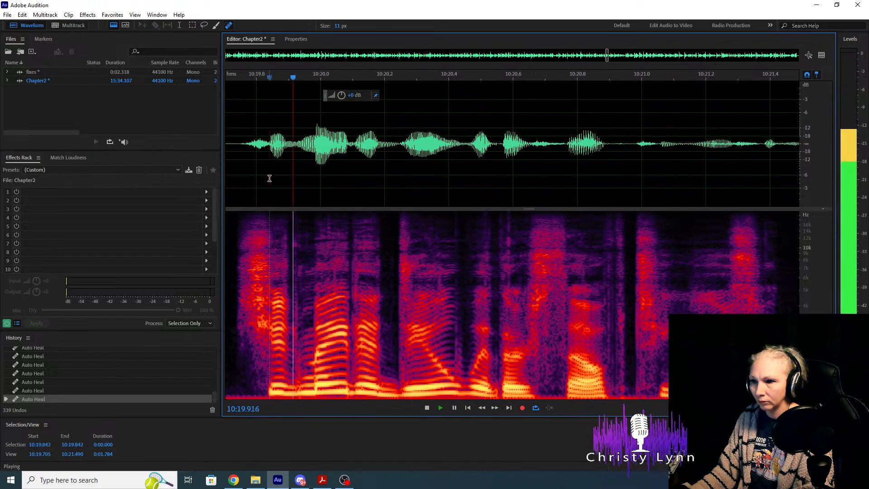
key(space)
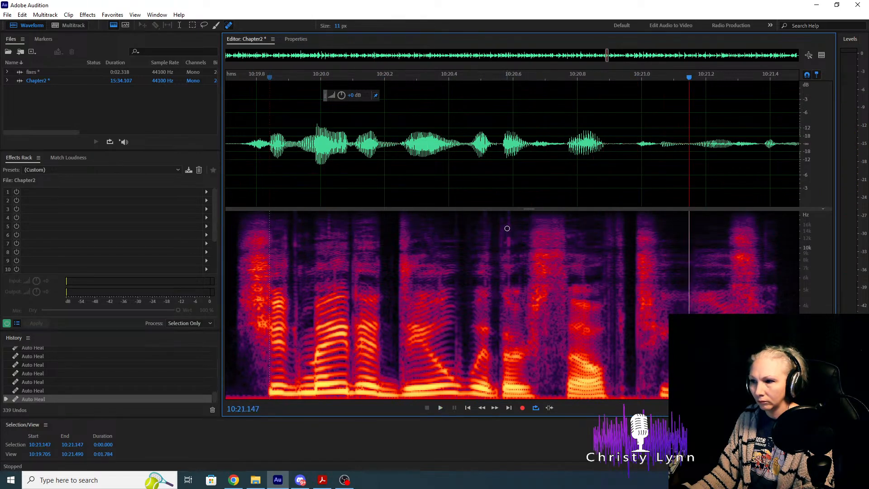
drag(509, 218, 507, 379)
scroll(534, 191, down, 1)
click(304, 158)
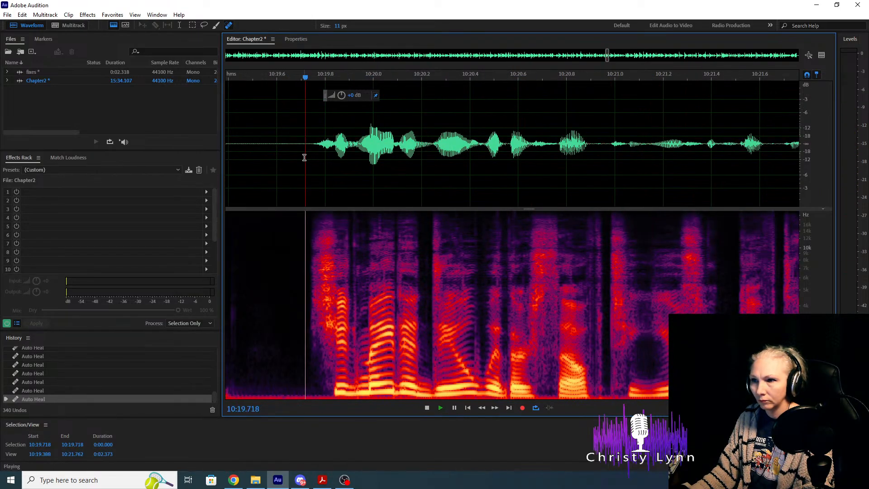
key(space)
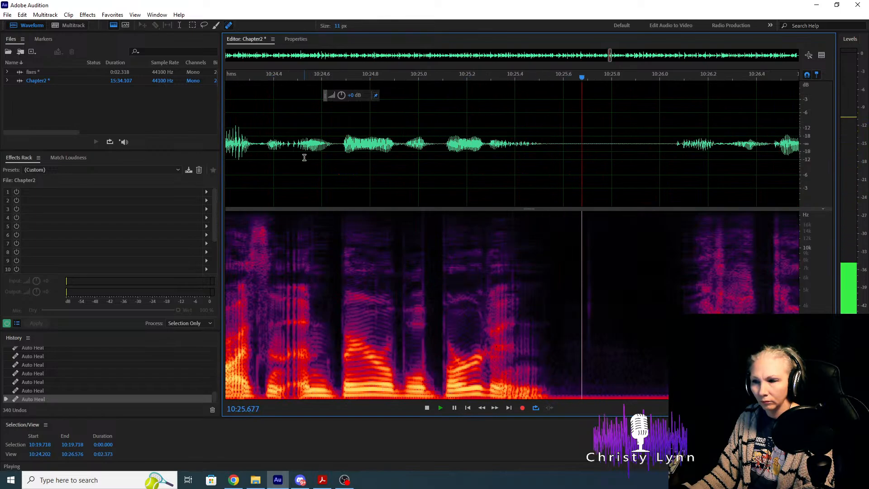
key(space)
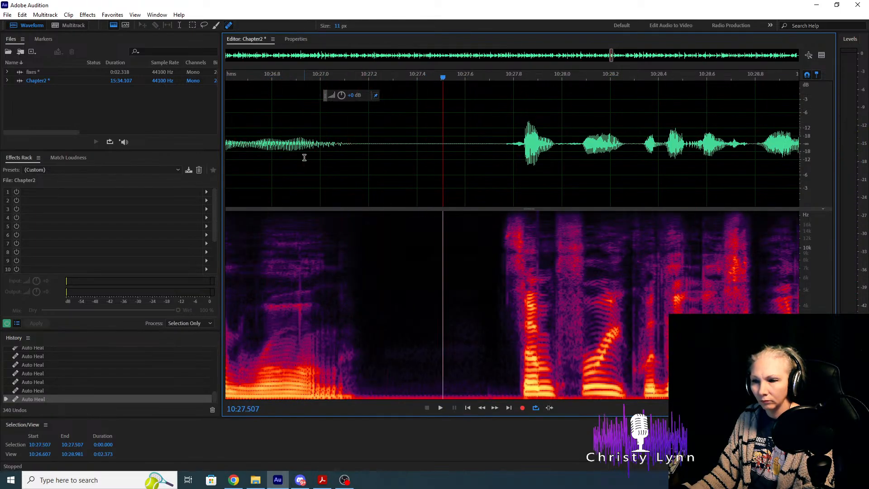
Auto-heal the click at about 10:26.92 near the word's end, and listen on from 10:26.626 to about 10:32.4.
drag(300, 337, 300, 337)
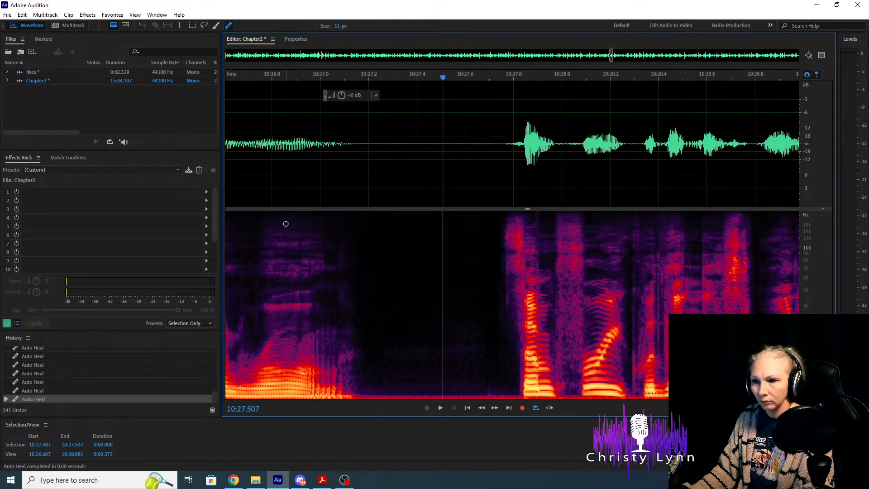
click(229, 173)
key(space)
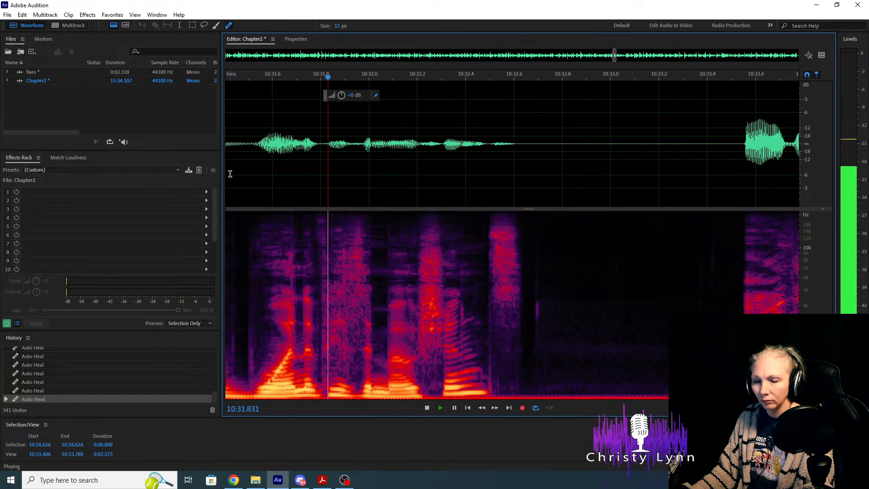
key(space)
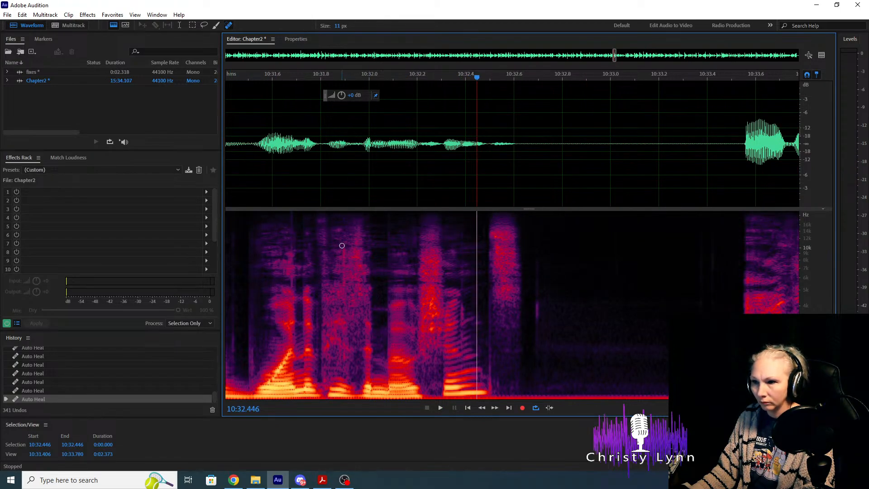
Auto-heal the click at about 10:31.9 in the spectrogram, and listen on from 10:31.497 to about 10:37.9.
drag(344, 261, 343, 263)
key(space)
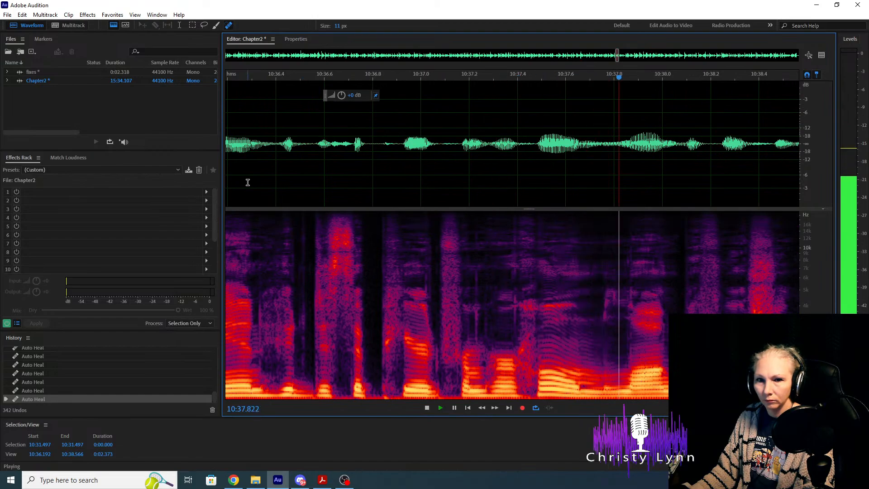
key(space)
Auto-heal the three clicks at about 10:37.23, 10:37.39 and 10:37.07, and listen on from about 10:35.6.
drag(476, 340, 476, 226)
drag(514, 323, 514, 217)
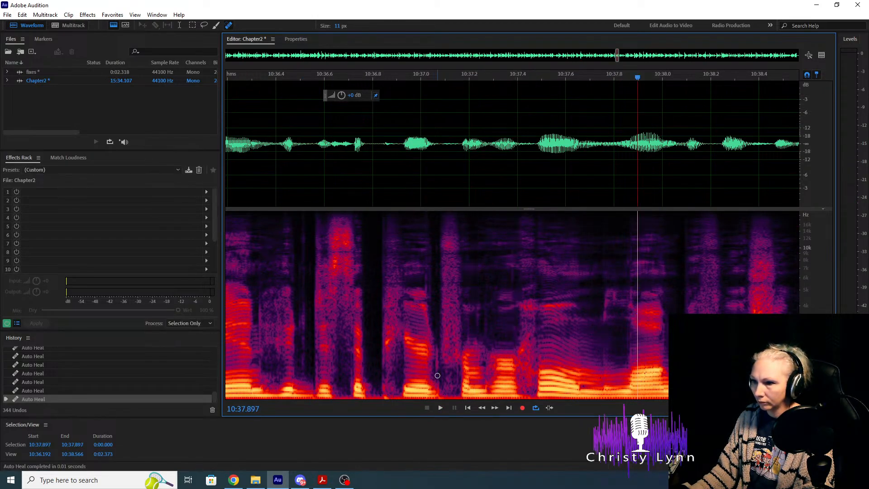
drag(437, 375, 437, 319)
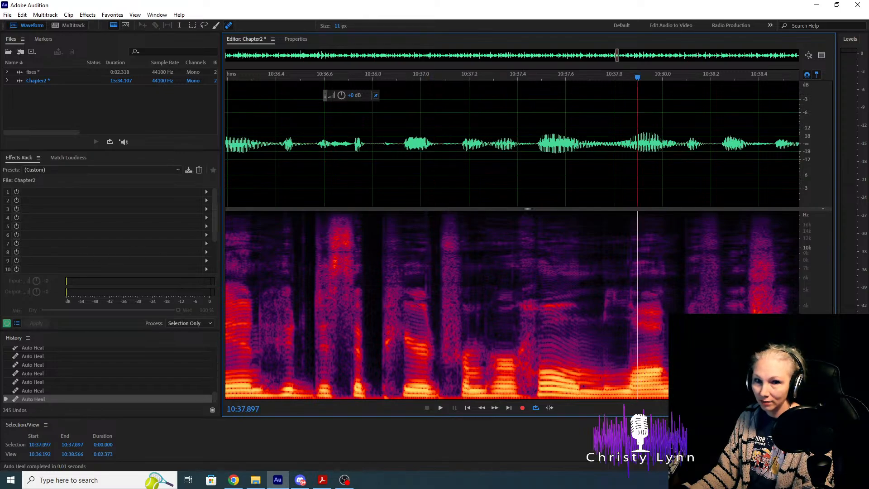
scroll(238, 176, down, 3)
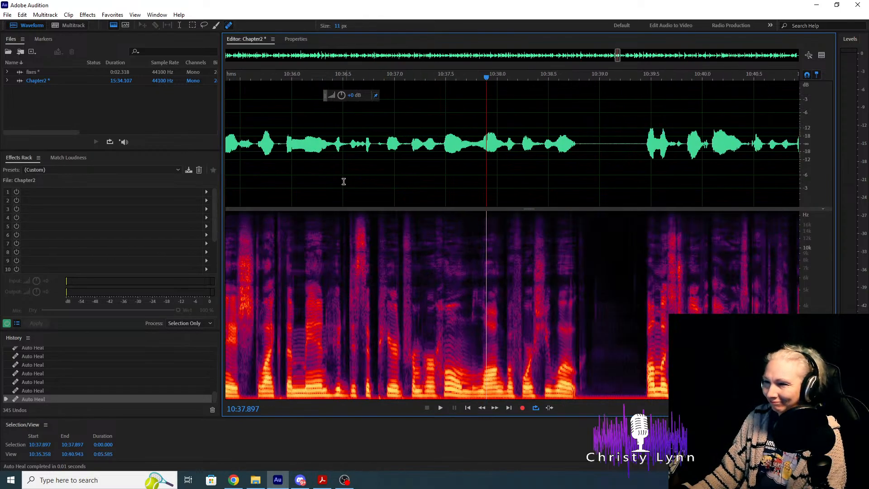
click(249, 148)
key(space)
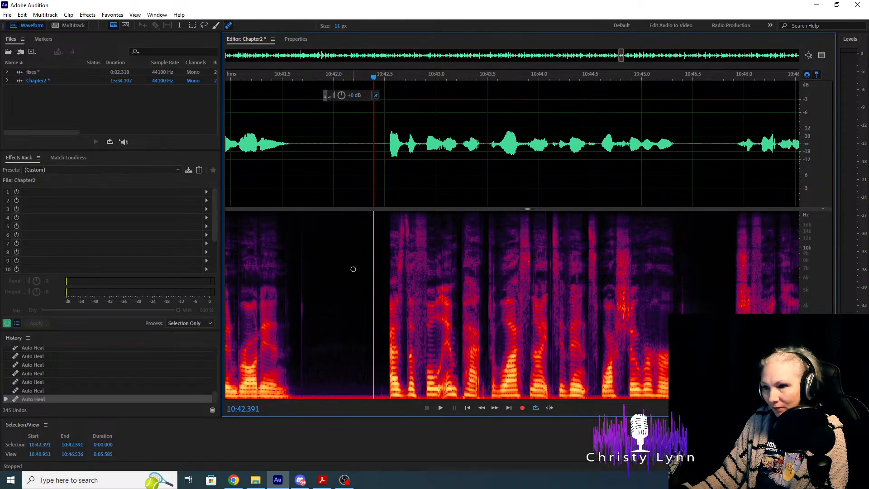
Auto-heal the click at about 10:41.7 in the pause, and replay from 10:40.457 to about 10:44.3.
drag(302, 213, 302, 398)
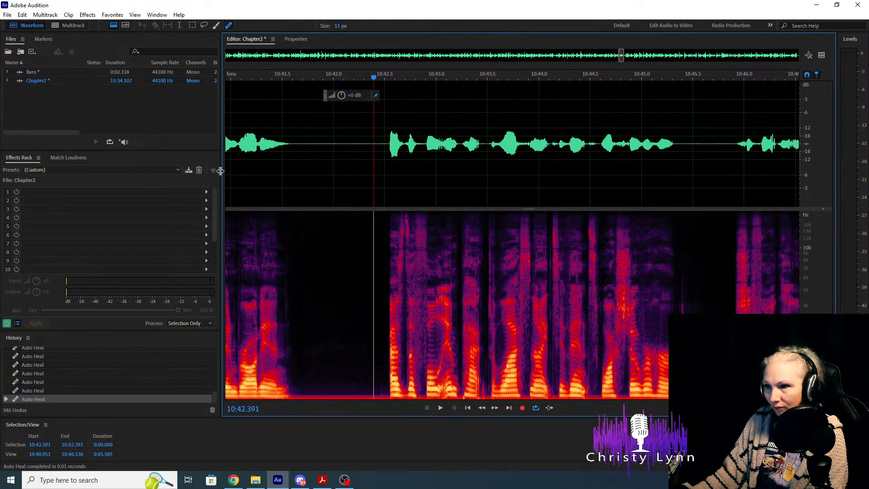
scroll(385, 177, down, 1)
click(243, 174)
key(space)
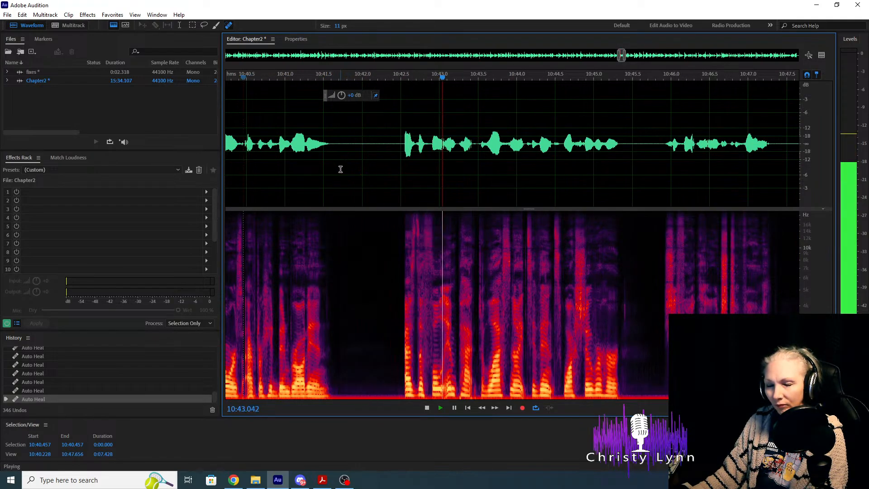
key(space)
Auto-heal the clicks at about 10:43.56 and 10:43.03, and replay the words from 10:42.538.
scroll(489, 281, up, 3)
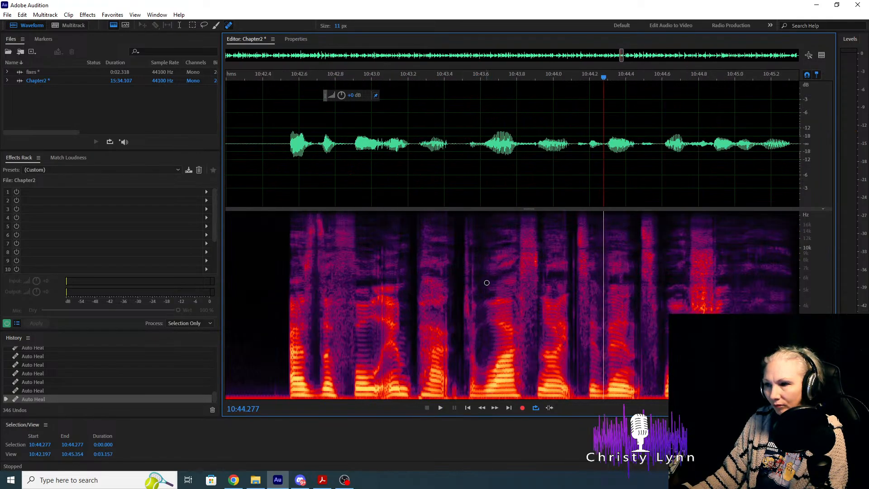
drag(472, 254, 476, 350)
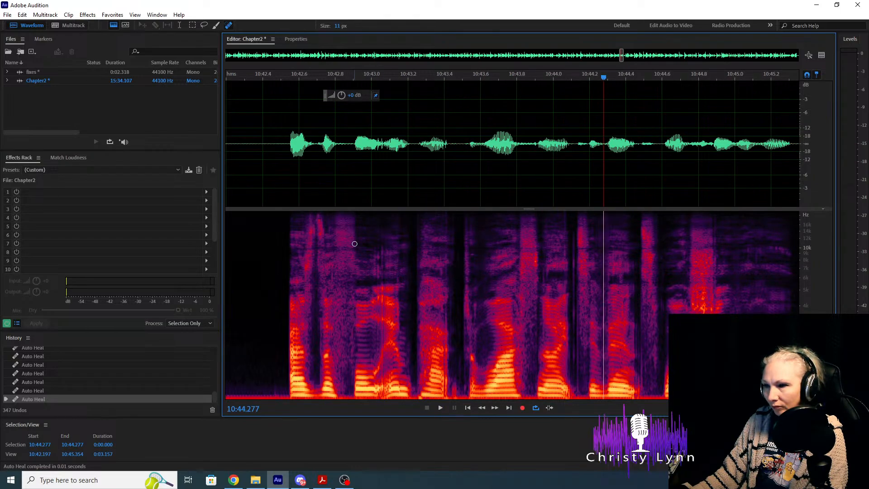
drag(377, 251, 378, 385)
click(287, 193)
key(space)
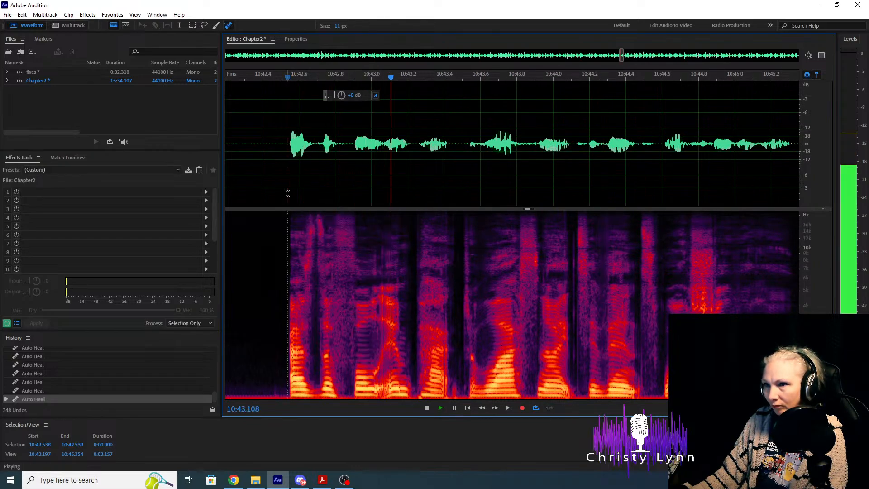
key(space)
Replay from 10:43.038, auto-heal the click at about 10:43.4, and listen on from 10:42.885 to about 10:45.9.
scroll(427, 265, up, 2)
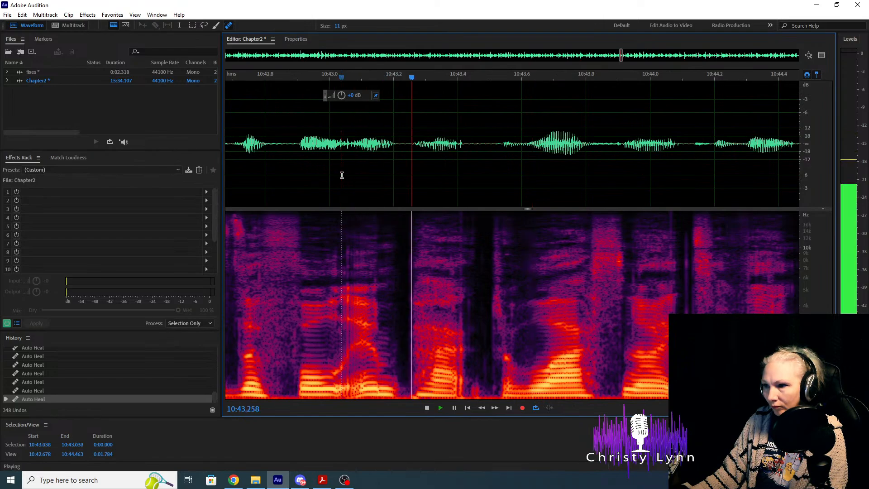
drag(453, 212, 457, 369)
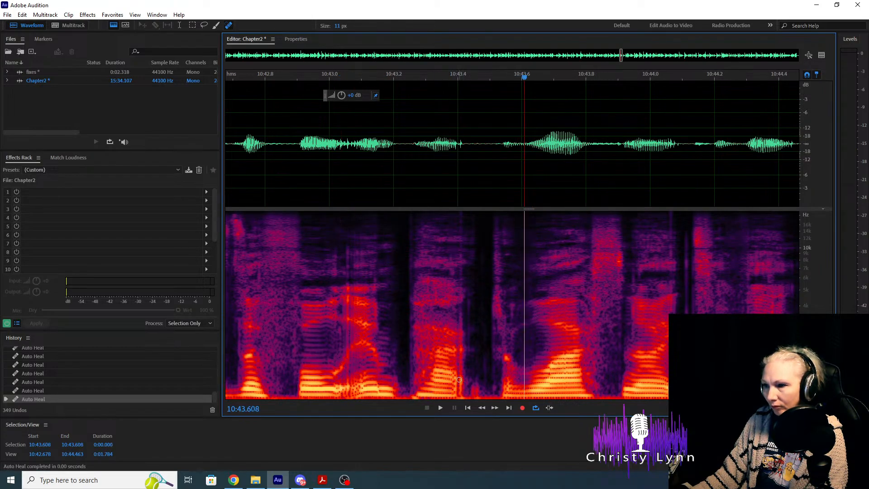
scroll(402, 294, down, 2)
click(340, 156)
key(space)
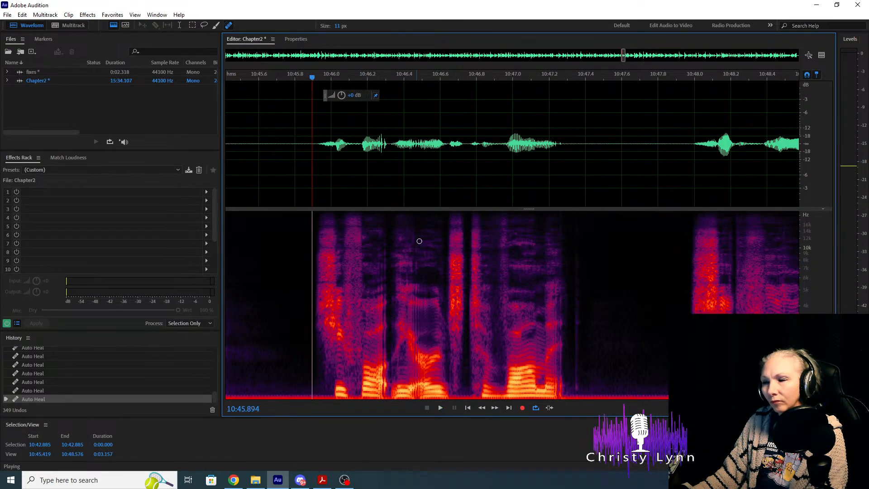
Auto-heal the faint click at about 10:45.4 in the pause, and replay the sentence from 10:42.432 to about 10:45.2.
scroll(406, 323, up, 2)
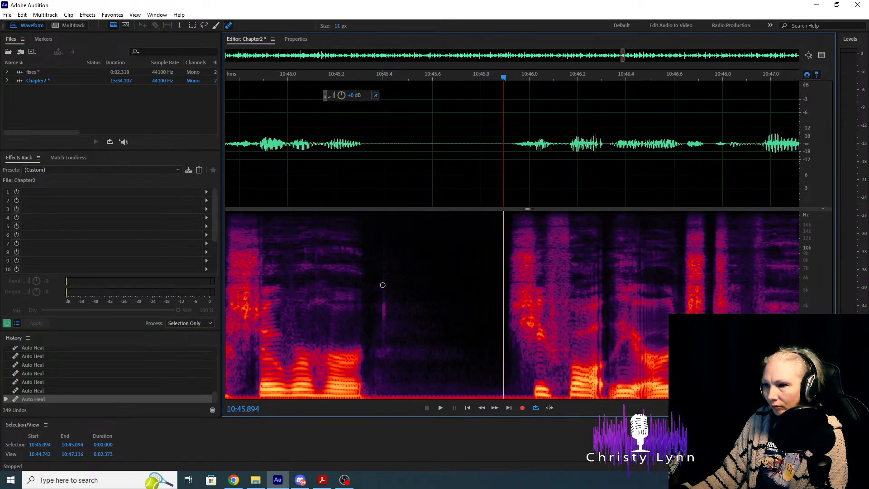
scroll(645, 257, down, 3)
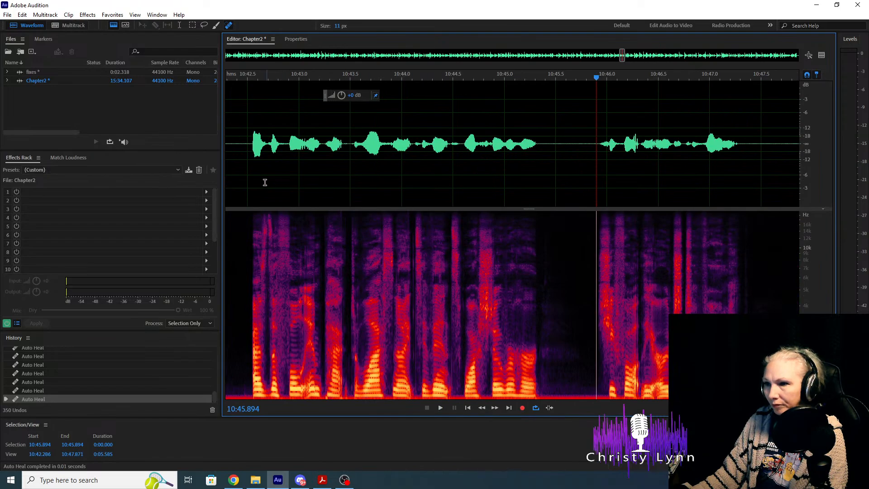
click(240, 183)
key(space)
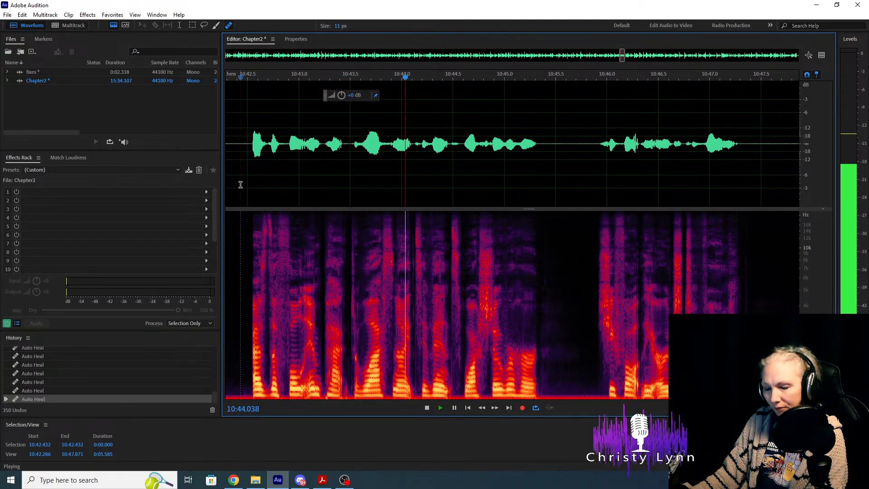
key(space)
scroll(452, 299, up, 3)
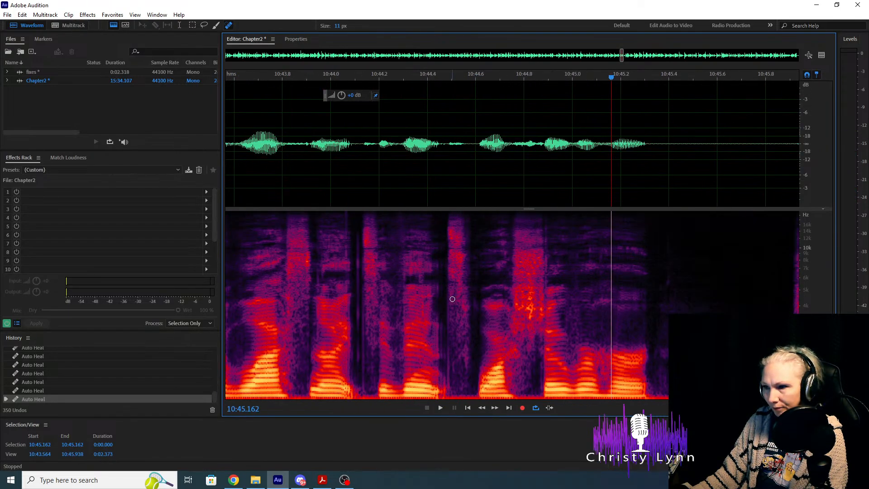
Auto-heal the clicks at about 10:44.15 and 10:44.48 between the words, and replay from 10:43.677 past 10:46.3.
drag(358, 243, 375, 409)
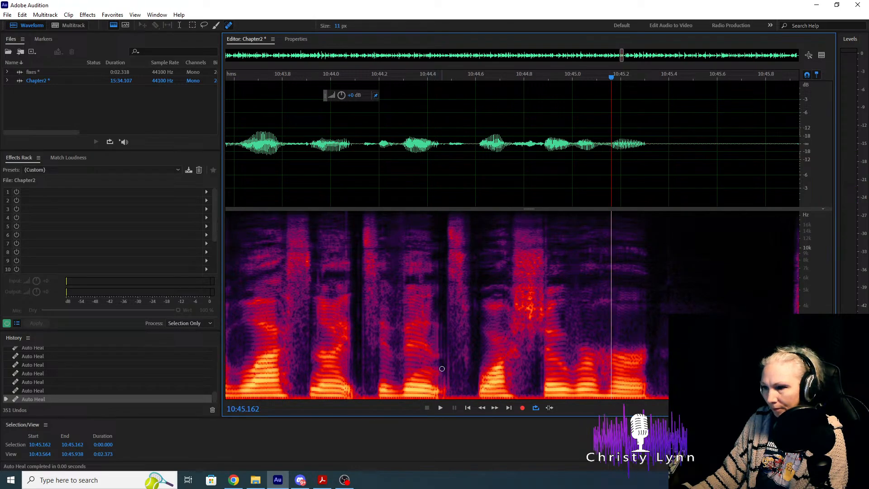
drag(447, 387, 446, 212)
mouse_move(364, 386)
mouse_down()
mouse_move(361, 213)
mouse_move(346, 385)
mouse_up()
click(253, 178)
key(space)
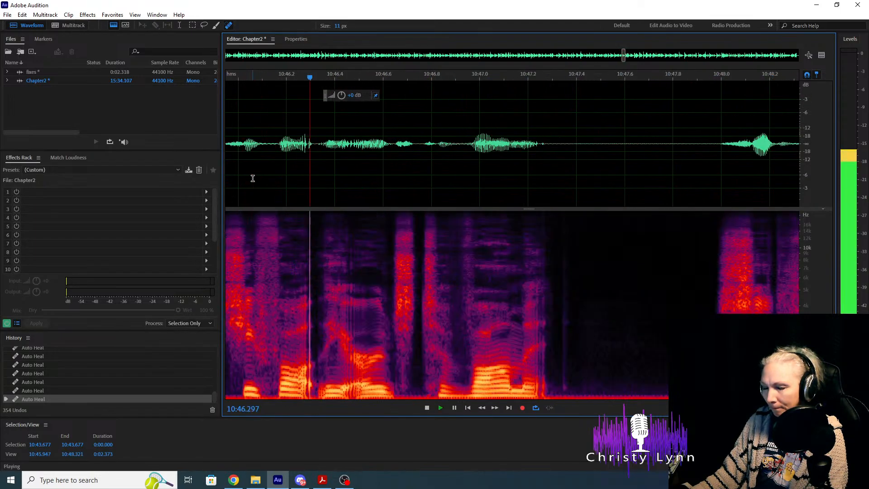
key(space)
Shorten the pause near 10:45.5 by deleting about 0.22 s of silence, and replay from 10:42.218 to about 10:49.4.
scroll(423, 217, down, 3)
scroll(437, 237, up, 3)
drag(401, 151, 453, 148)
key(Delete)
scroll(562, 162, down, 4)
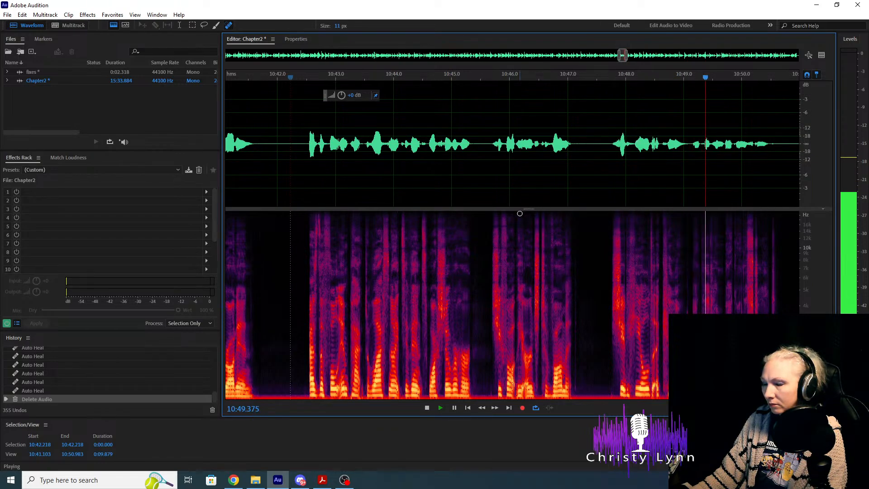
key(space)
Auto-heal the clicks at about 10:49.06 and 10:49.99, and replay the words from 10:48.034 and again from 10:48.836.
scroll(443, 237, up, 4)
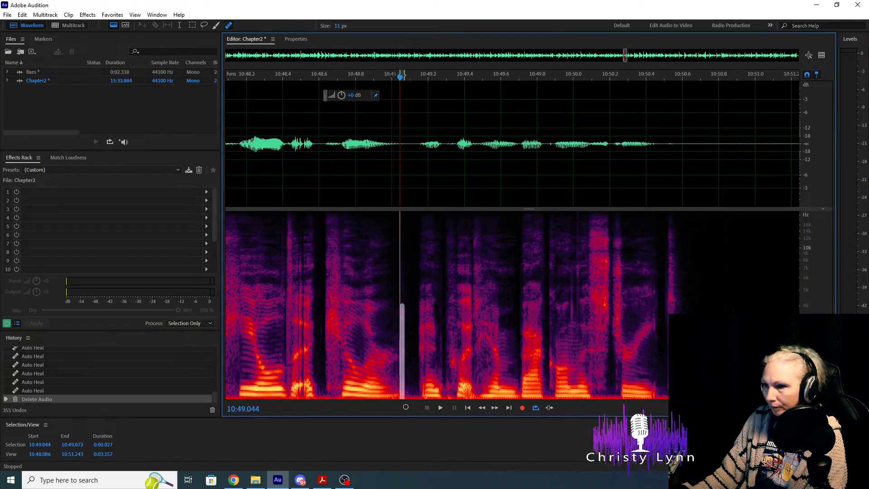
drag(405, 406, 405, 407)
scroll(465, 232, down, 1)
scroll(553, 305, up, 2)
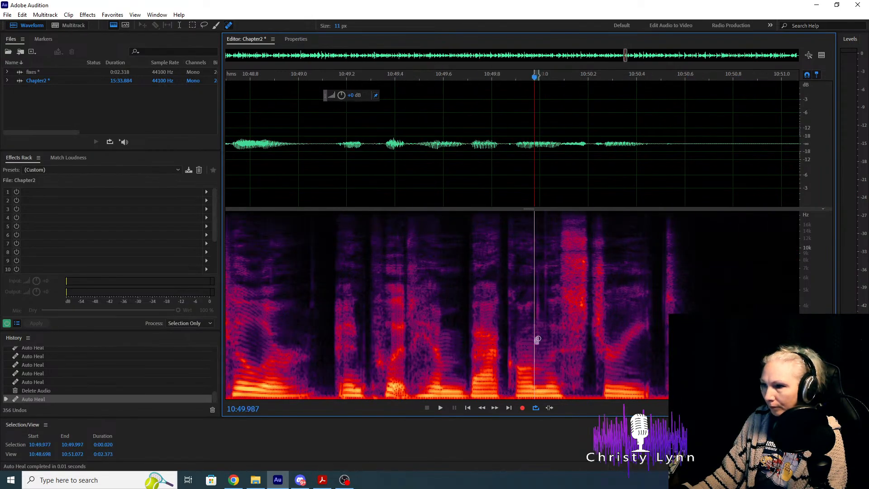
drag(538, 339, 538, 211)
scroll(269, 175, down, 2)
click(243, 162)
key(space)
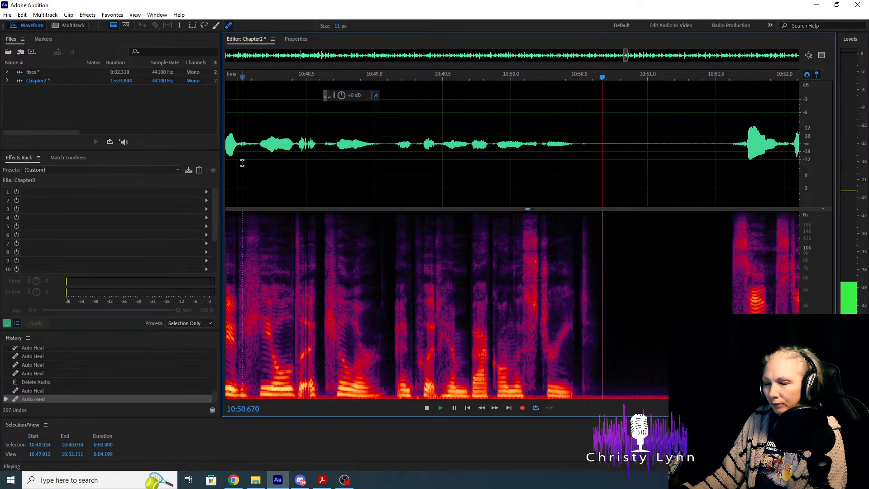
click(352, 190)
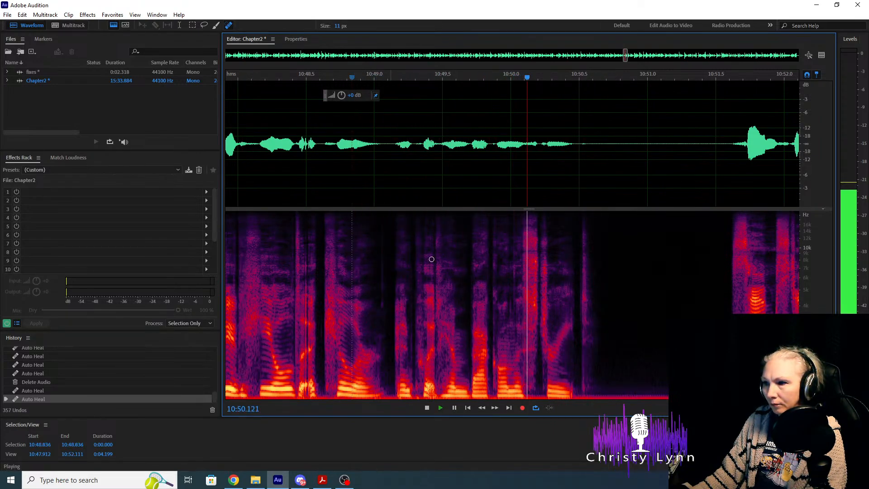
key(space)
Auto-heal the click at about 10:50.03, and replay the sentence from 10:48.117 to about 10:52.8.
drag(516, 292, 515, 217)
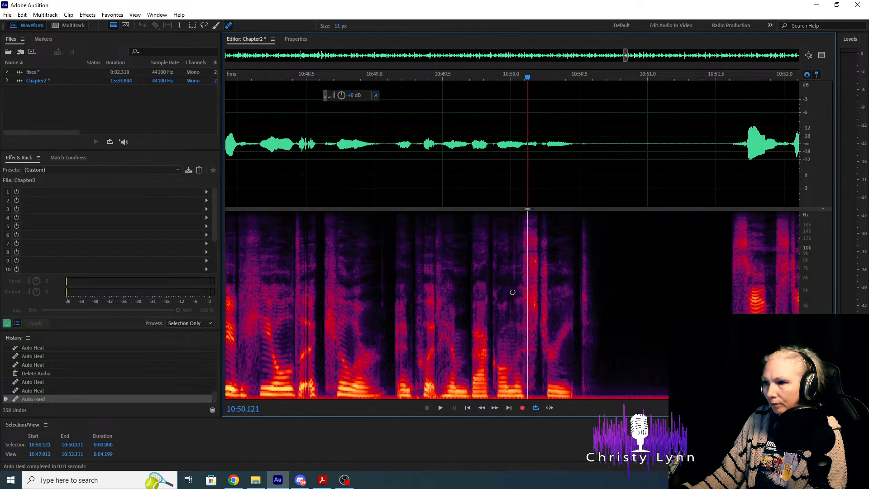
drag(513, 292, 513, 213)
click(253, 179)
key(space)
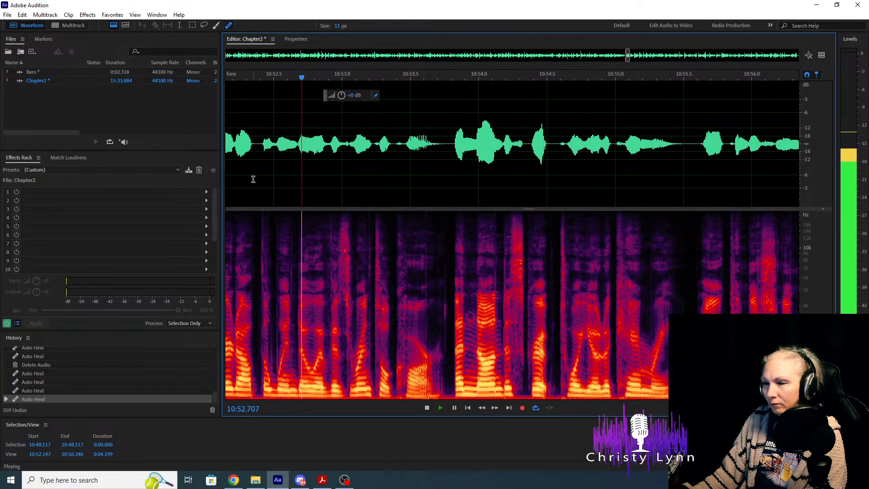
key(space)
Check the length of the pause from 10:50.579 to 10:51.609, and listen from 10:51.589 to about 10:53.6.
scroll(670, 202, down, 2)
scroll(362, 235, down, 1)
scroll(322, 247, up, 3)
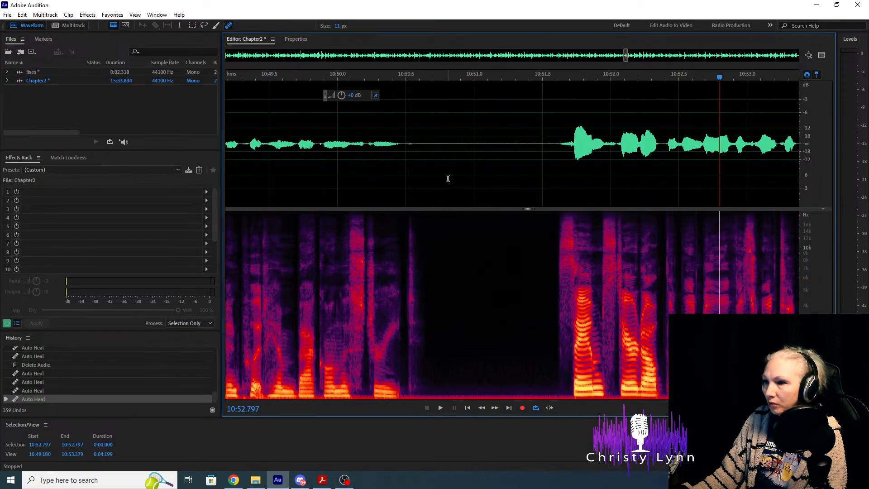
drag(417, 139, 557, 163)
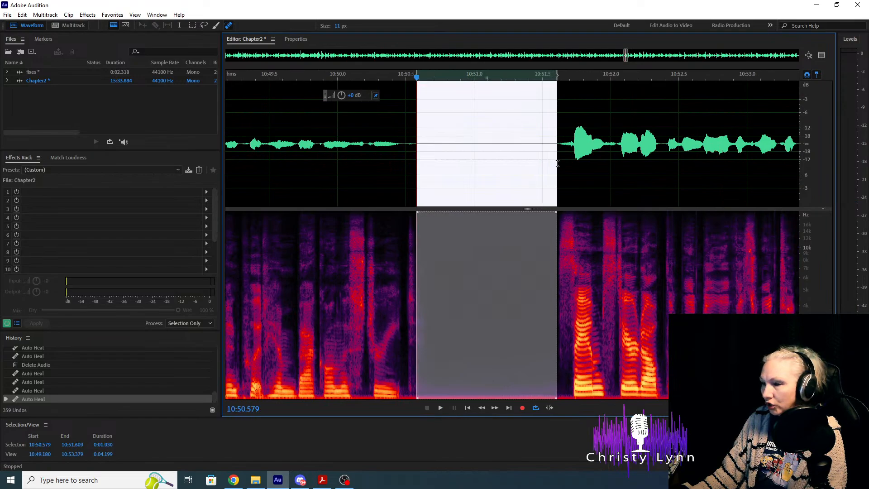
click(504, 139)
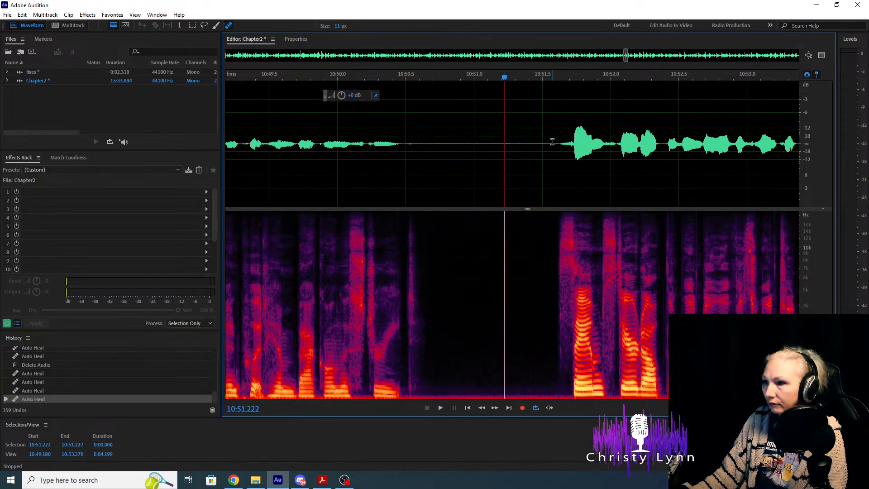
key(space)
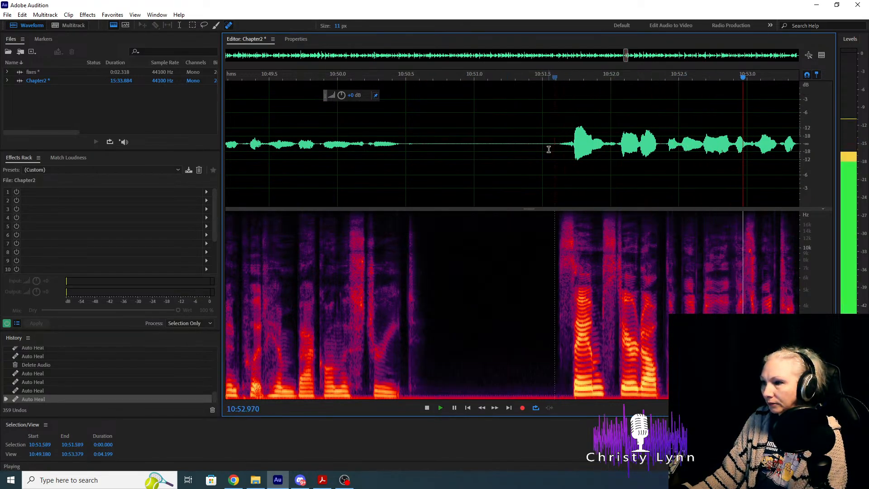
key(space)
Auto-heal the click at about 10:51.94 between the words, and replay from 10:51.521 to about 10:53.5.
scroll(609, 224, down, 4)
scroll(512, 289, up, 5)
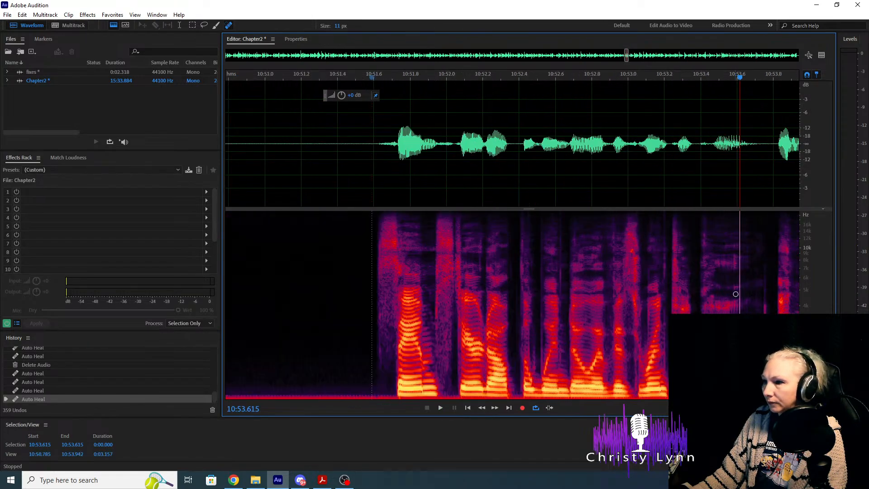
scroll(735, 294, up, 2)
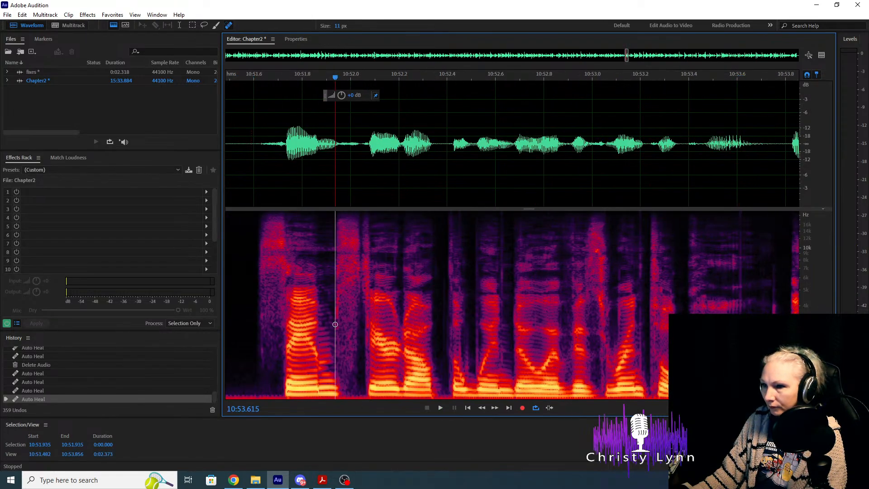
drag(335, 324, 331, 267)
drag(337, 333, 340, 251)
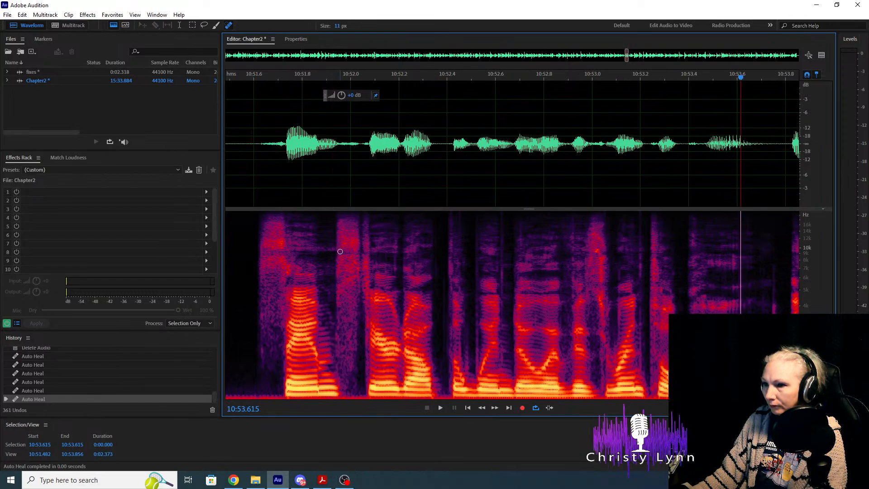
click(235, 178)
key(space)
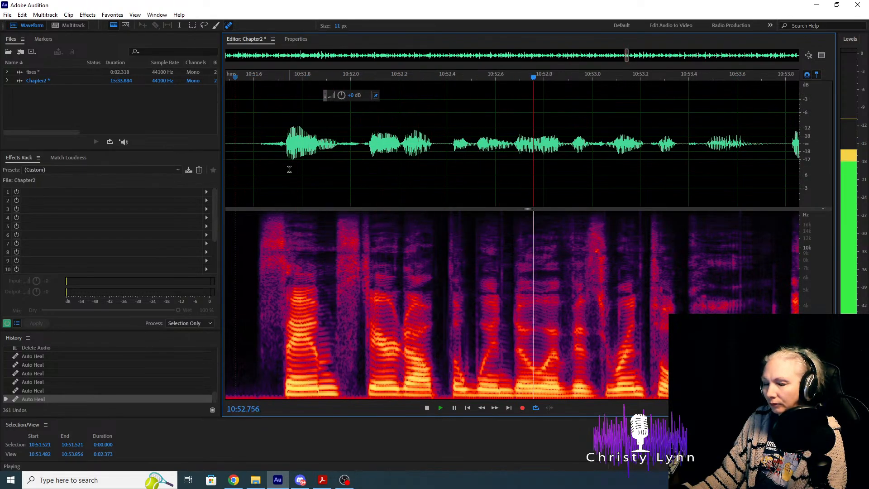
key(space)
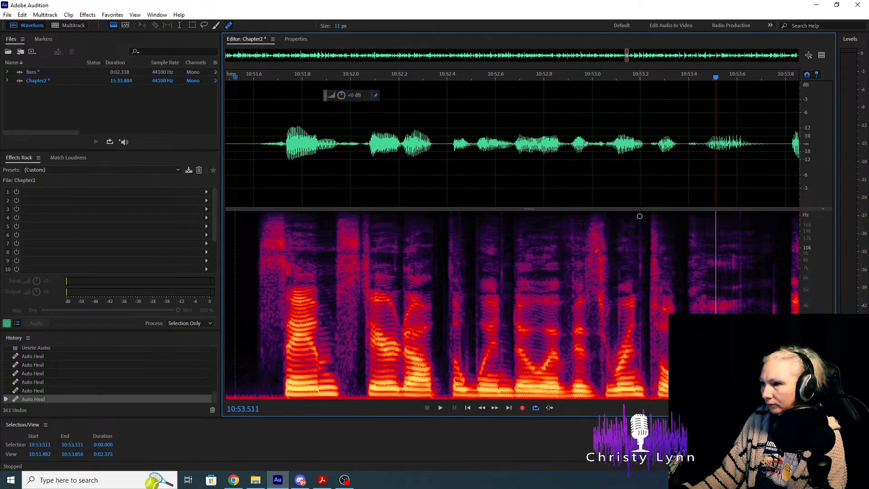
Auto-heal the clicks at about 10:53.24, 10:53.11 and 10:53.76, and replay from 10:51.532 to about 10:56.7.
drag(649, 308, 650, 309)
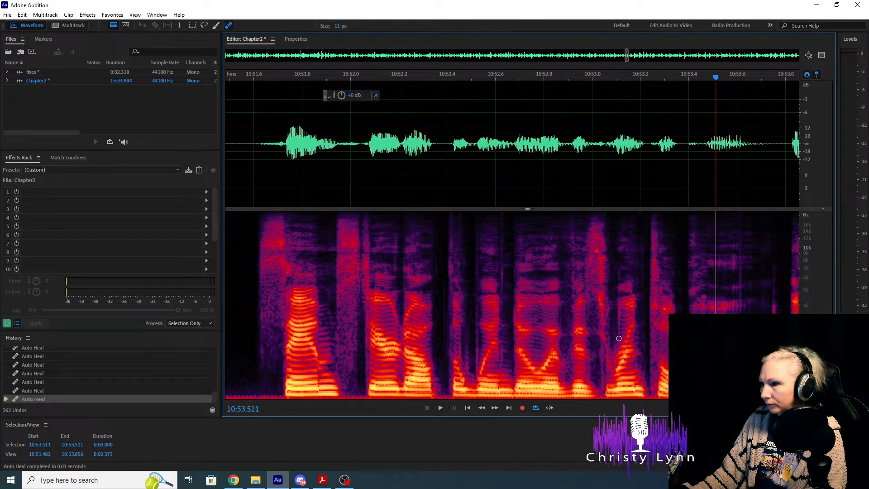
drag(619, 338, 619, 340)
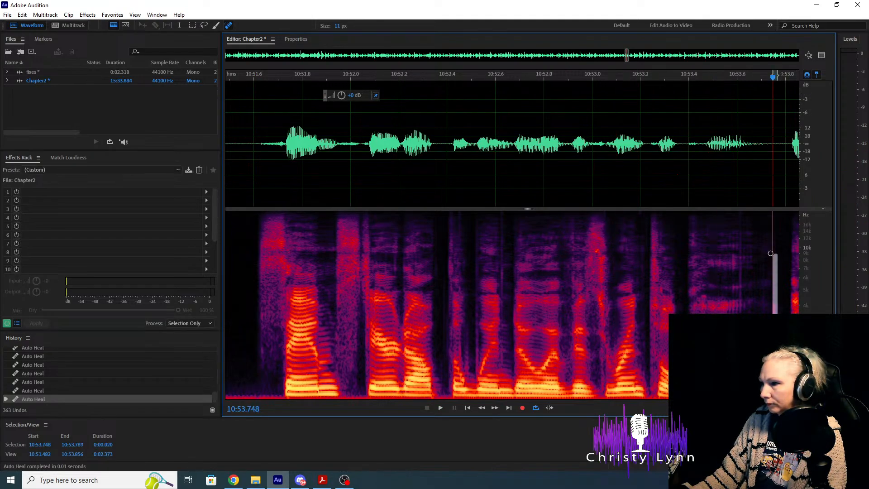
drag(771, 253, 770, 254)
key(space)
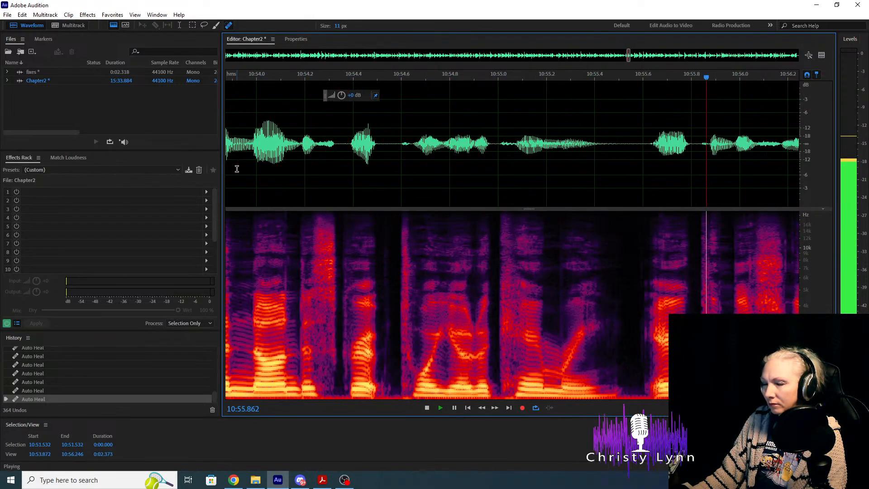
key(space)
Replay from 10:55.553, auto-heal the click at about 10:56.04, and listen again from about 10:55.54 to 10:57.9.
scroll(419, 217, down, 2)
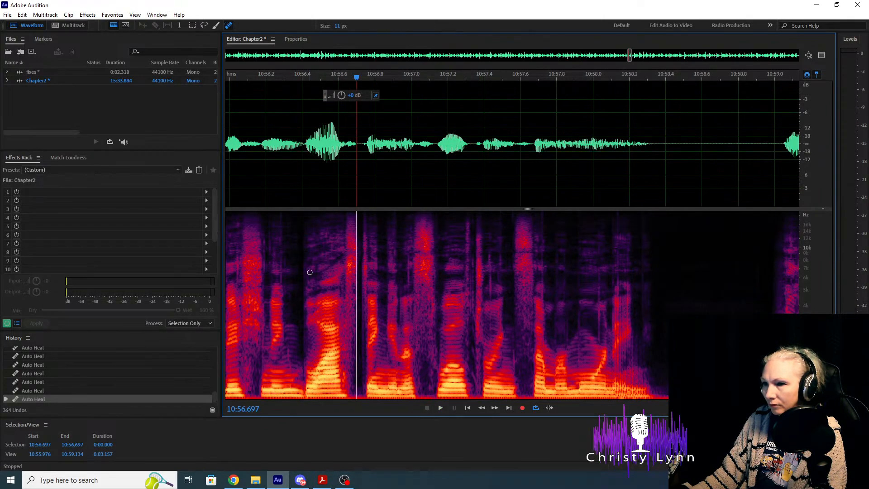
scroll(561, 226, down, 1)
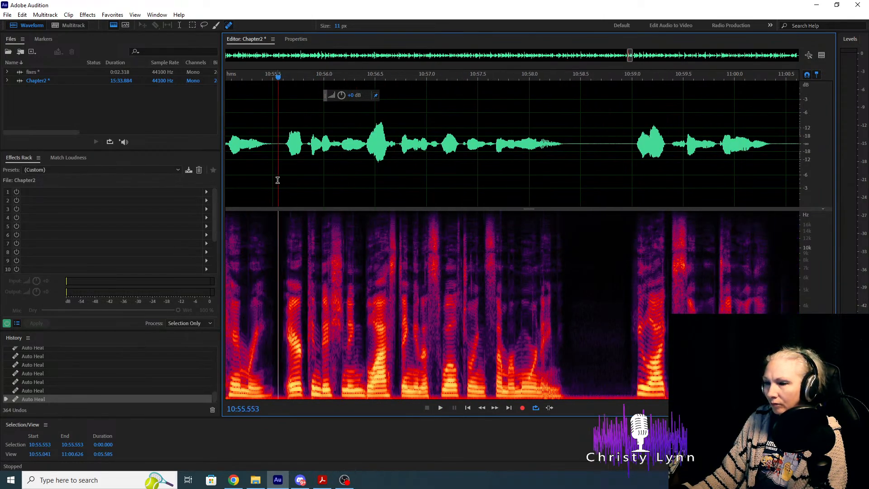
key(space)
key(space)
scroll(397, 286, up, 4)
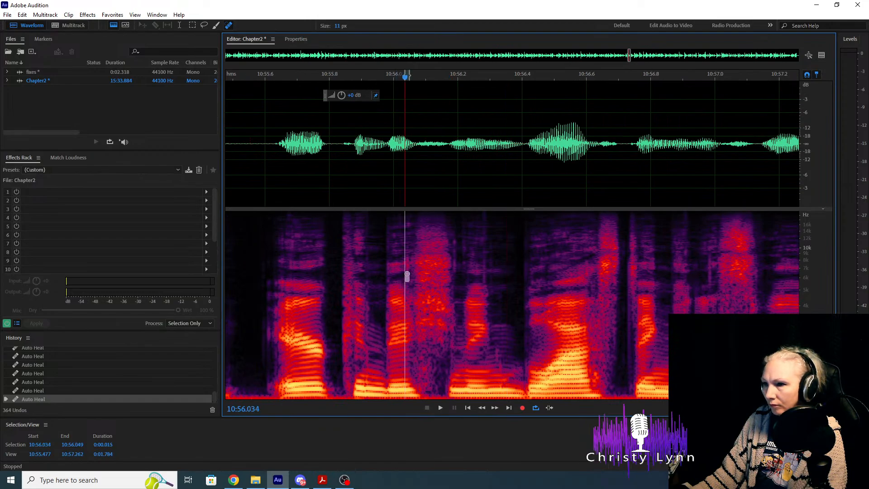
drag(407, 275, 456, 190)
click(244, 166)
key(space)
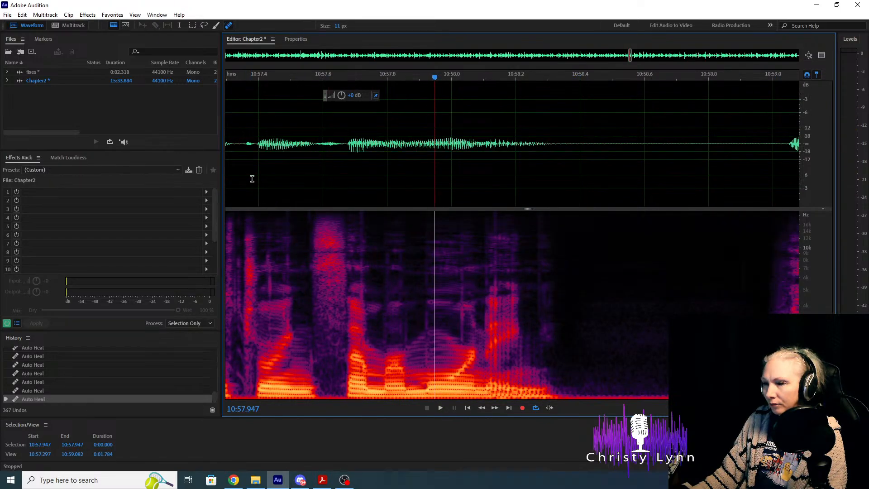
key(space)
Auto-heal the faint click at about 10:57.43, and replay the words from about 10:57.10 and again from about 10:57.18.
scroll(633, 228, down, 1)
scroll(313, 297, up, 2)
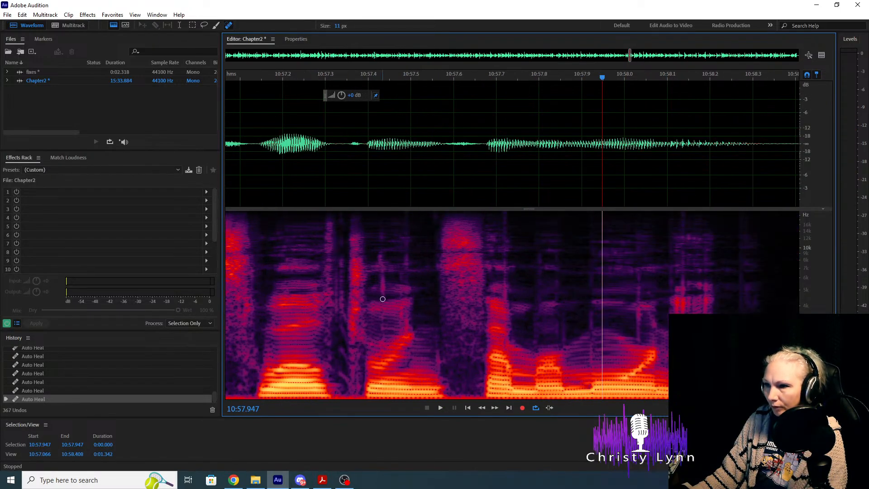
click(241, 181)
key(space)
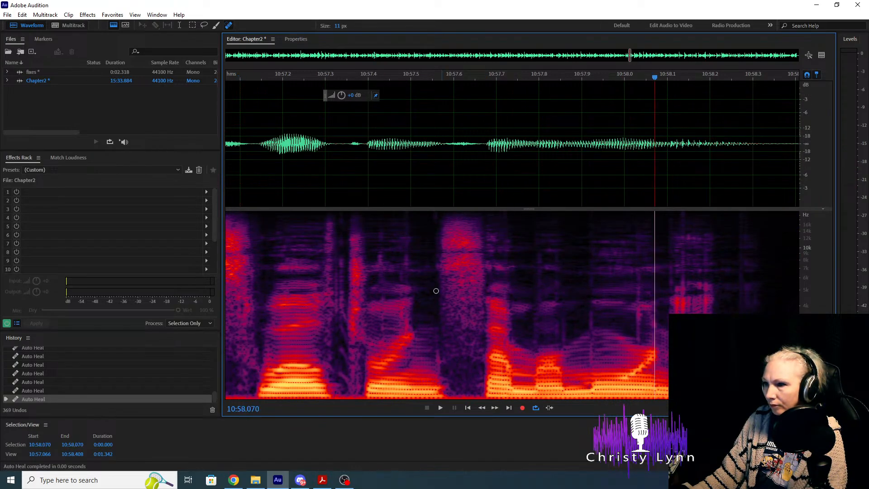
click(272, 167)
key(space)
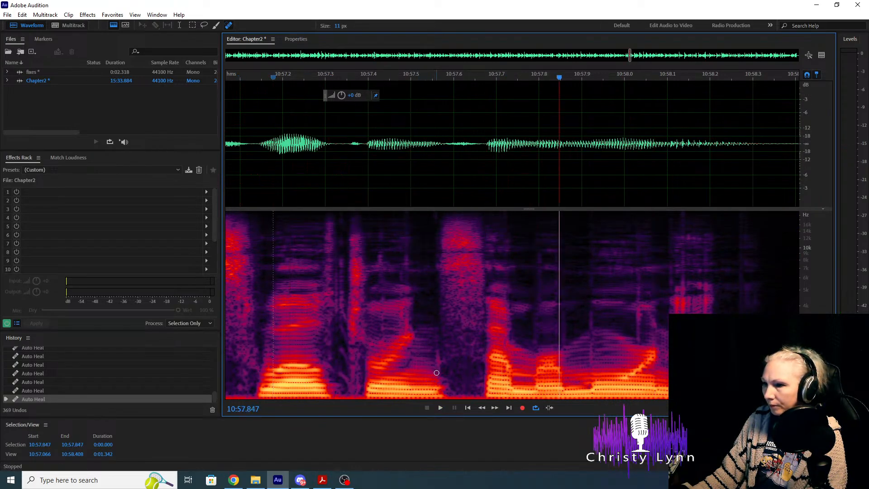
Auto-heal the click at about 10:57.56 in two passes, and replay from 10:57.036 to about 10:57.57.
drag(437, 372, 437, 213)
scroll(365, 282, down, 1)
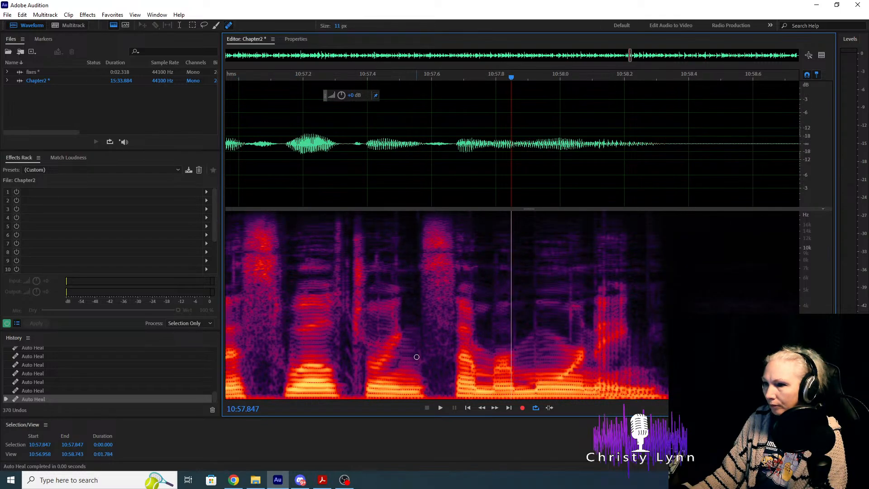
drag(419, 365, 420, 213)
click(251, 164)
key(space)
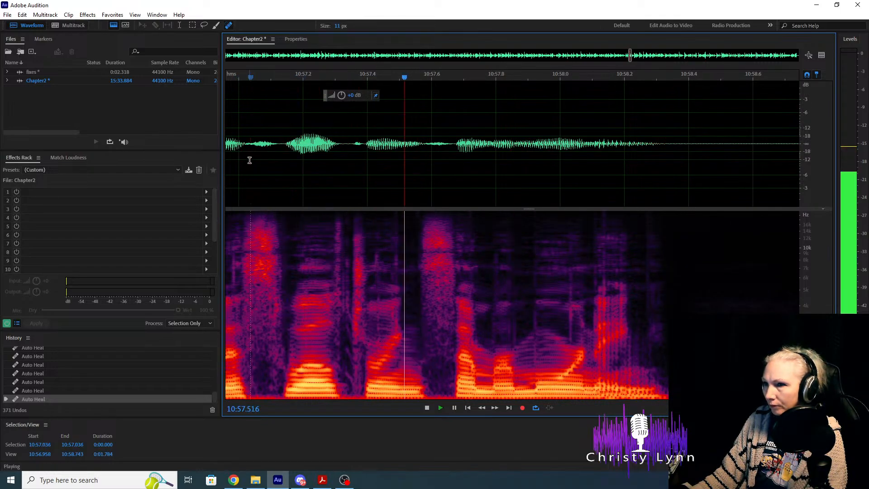
key(space)
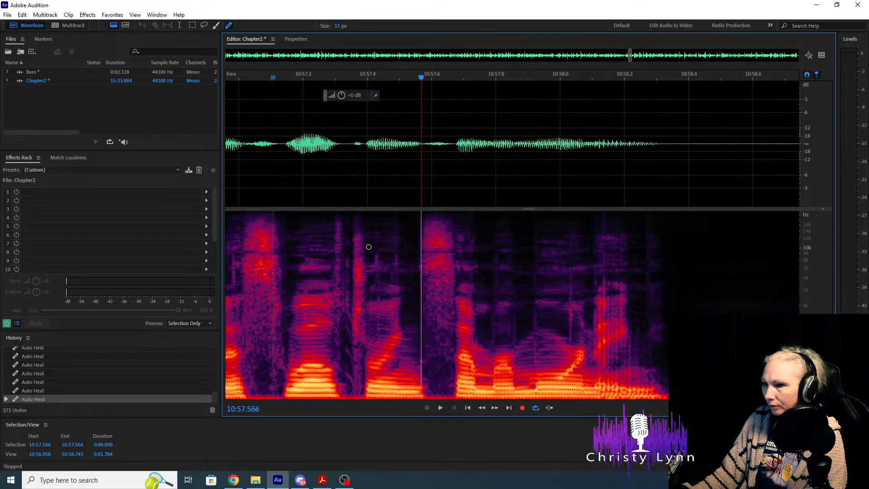
Auto-heal the clicks at about 10:57.43 and 10:57.34, and replay the words from 10:57.020.
drag(376, 253, 376, 342)
drag(347, 261, 347, 353)
click(245, 164)
key(space)
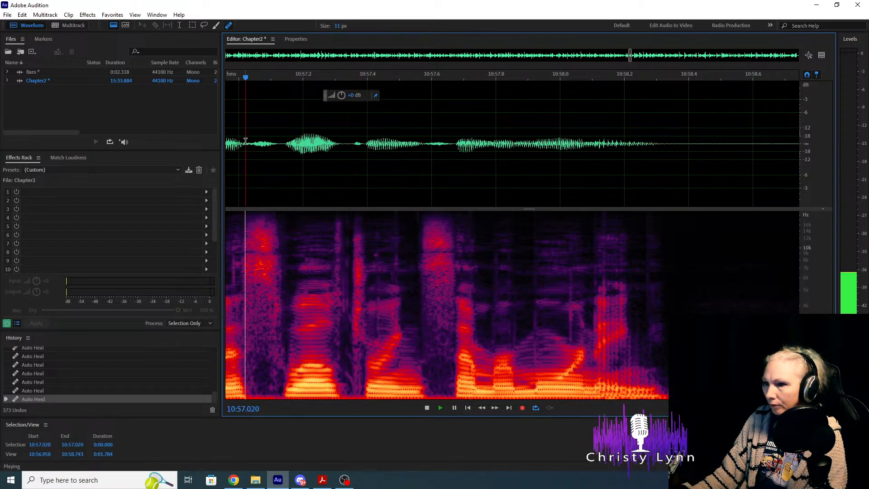
key(space)
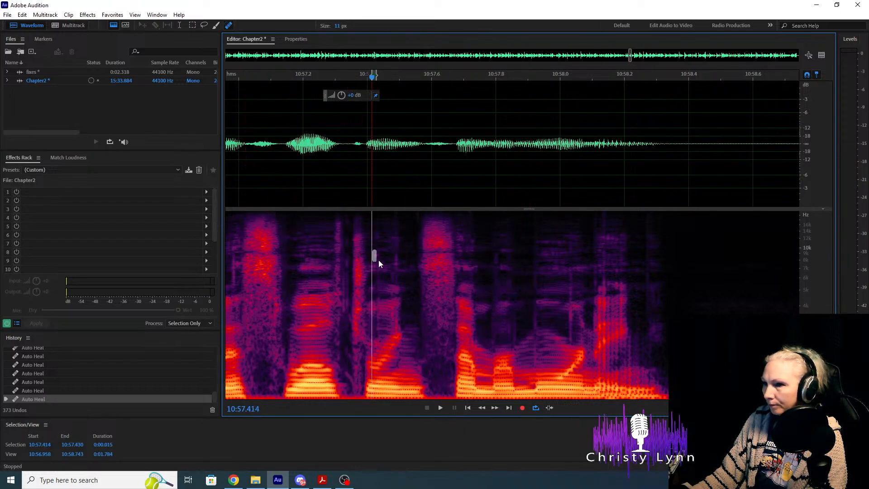
Auto-heal the remaining click noise around 10:57.42, and listen on from 10:57.018 past 11:01.5.
mouse_move(379, 261)
mouse_down()
mouse_move(376, 253)
mouse_move(396, 287)
mouse_up()
click(244, 138)
key(space)
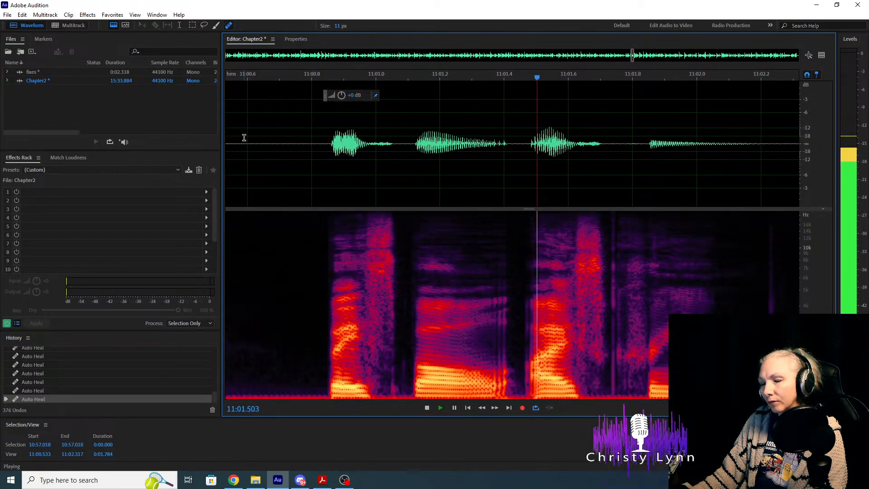
key(space)
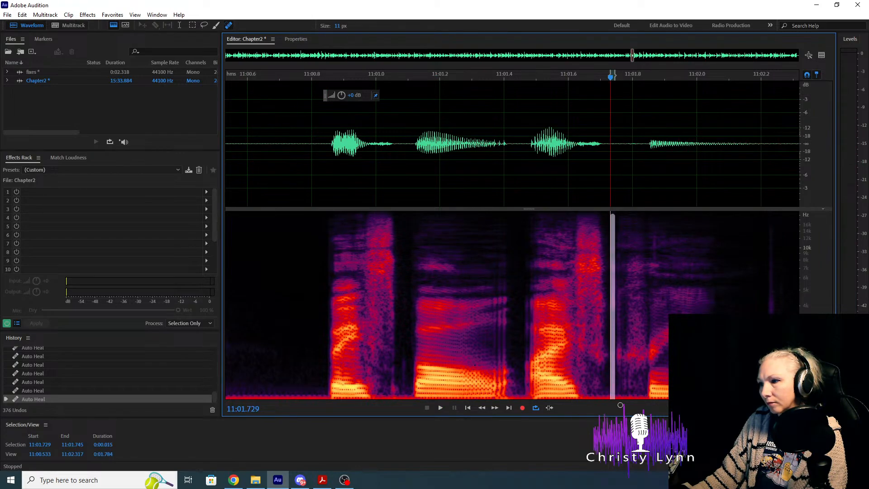
Auto-heal the click at about 11:01.74, and listen from 11:00.813 to about 11:05.14.
drag(620, 405, 620, 405)
key(space)
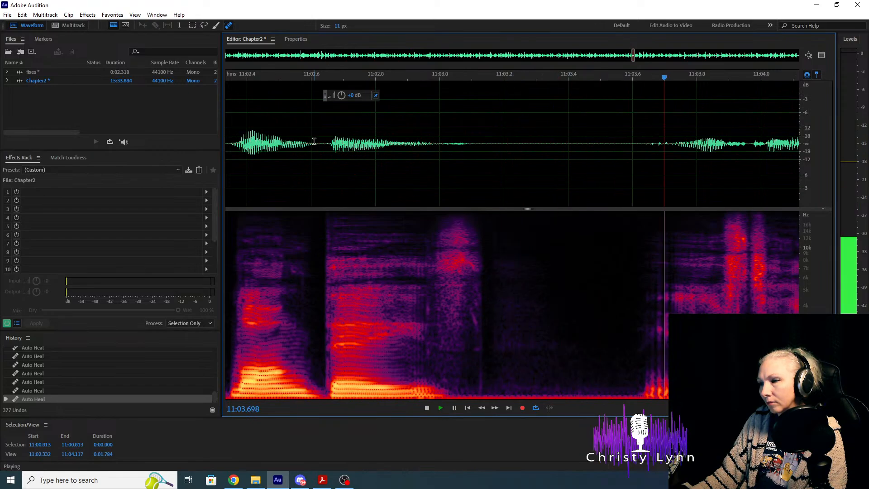
key(space)
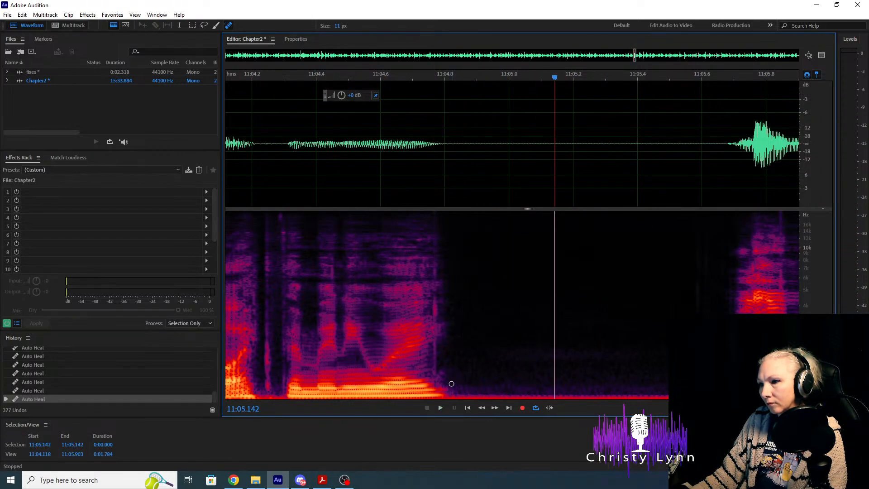
Auto-heal the click at the end of the word at about 11:04.78, and replay from about 11:03.63 to 11:04.85.
drag(439, 271, 439, 267)
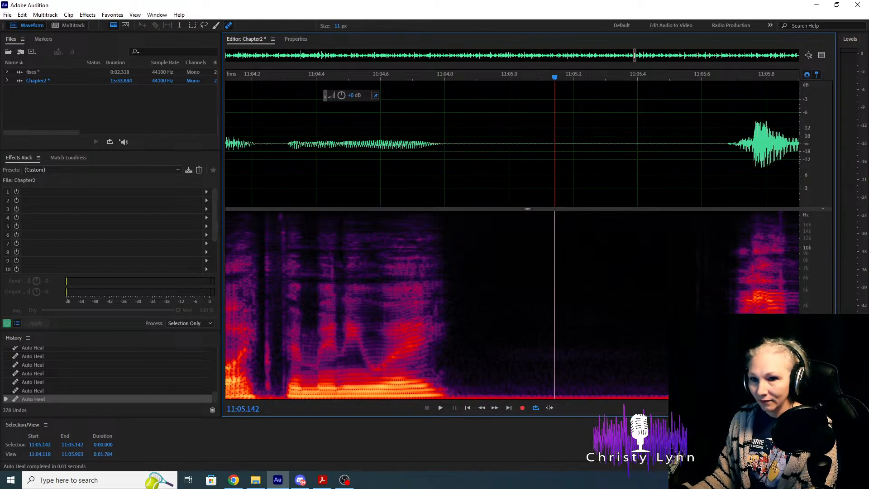
key(alt+Tab)
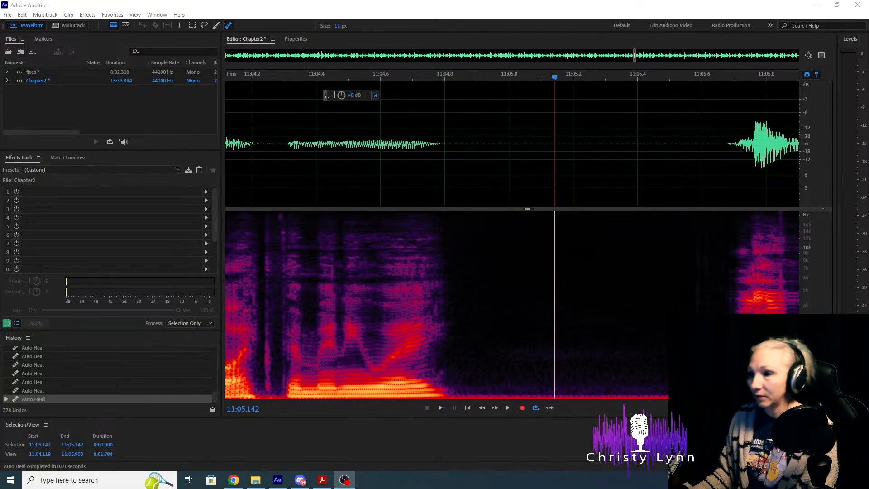
scroll(400, 208, down, 5)
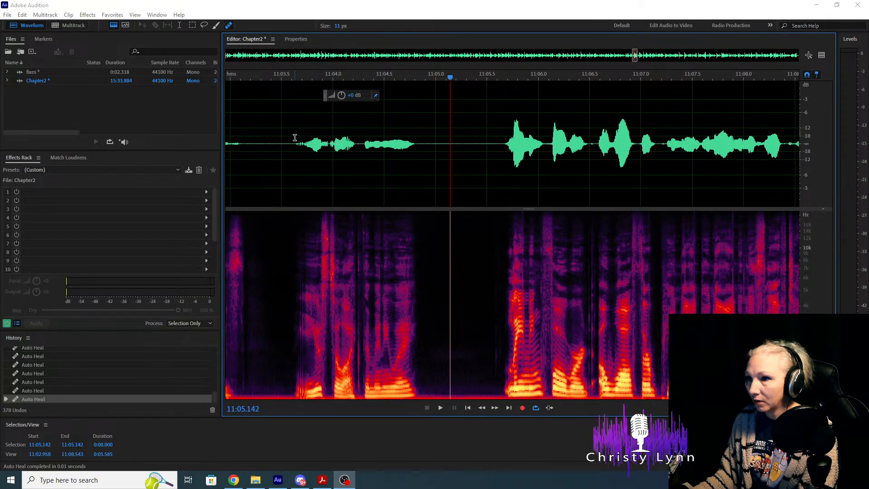
click(294, 137)
key(space)
key(space)
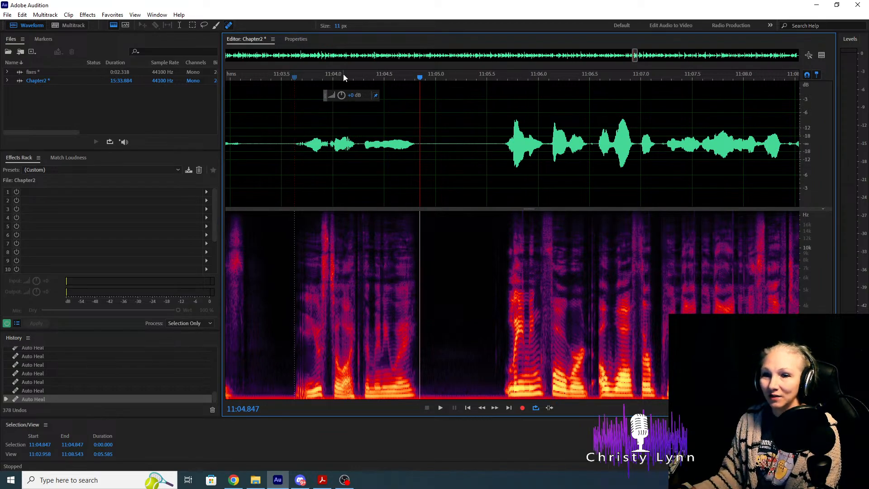
key(alt+Tab)
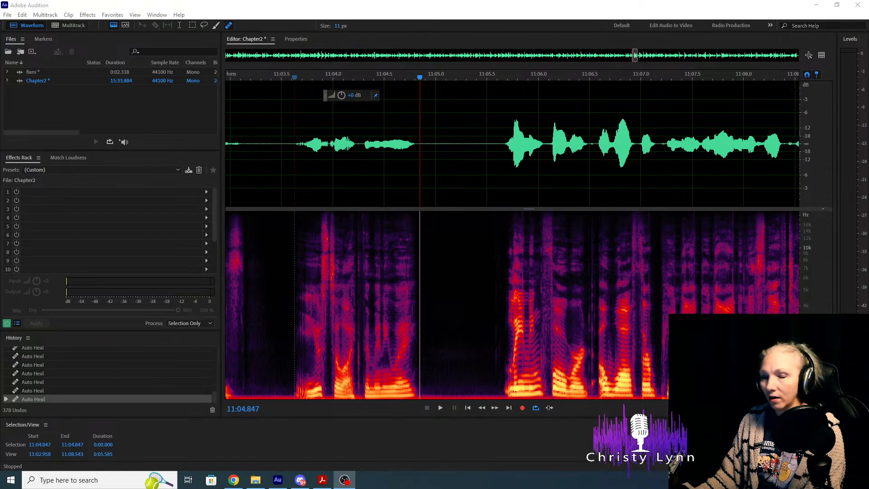
key(alt+Tab)
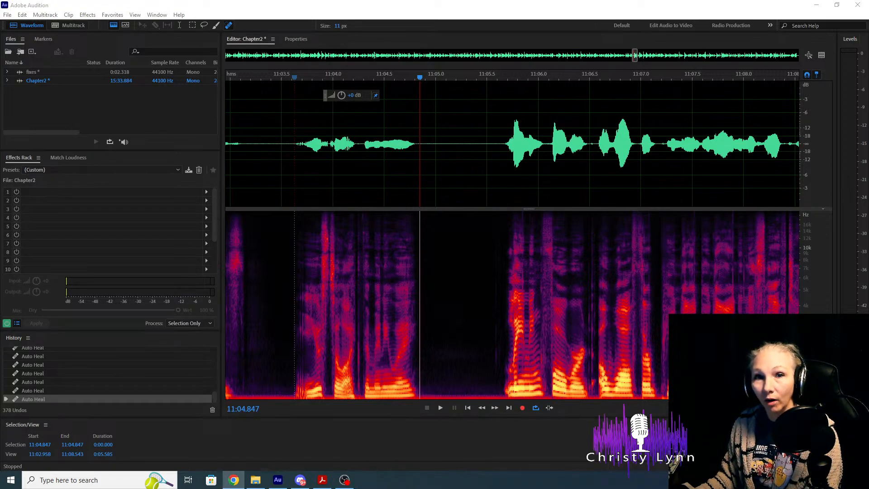